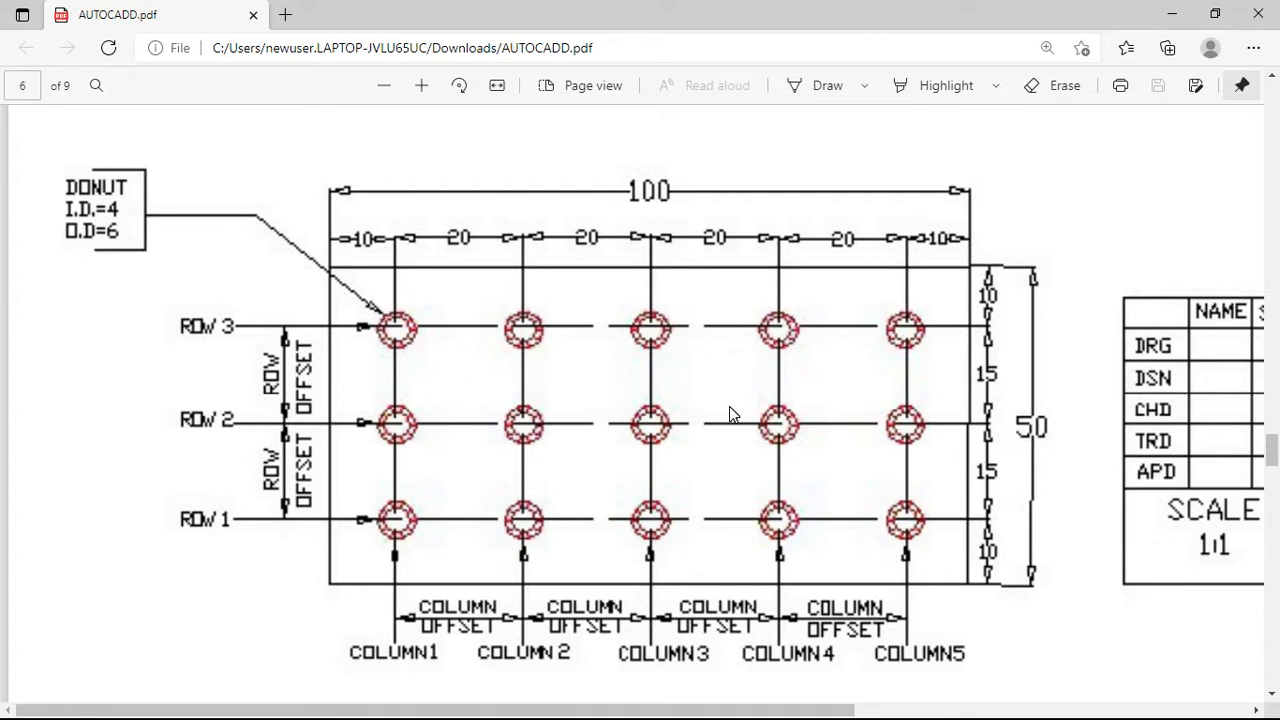
Examine the donut array drawing on page 6 and the hatched pentagon on page 7 of AUTOCADD.pdf.
scroll(729, 406, down, 10)
scroll(701, 520, down, 5)
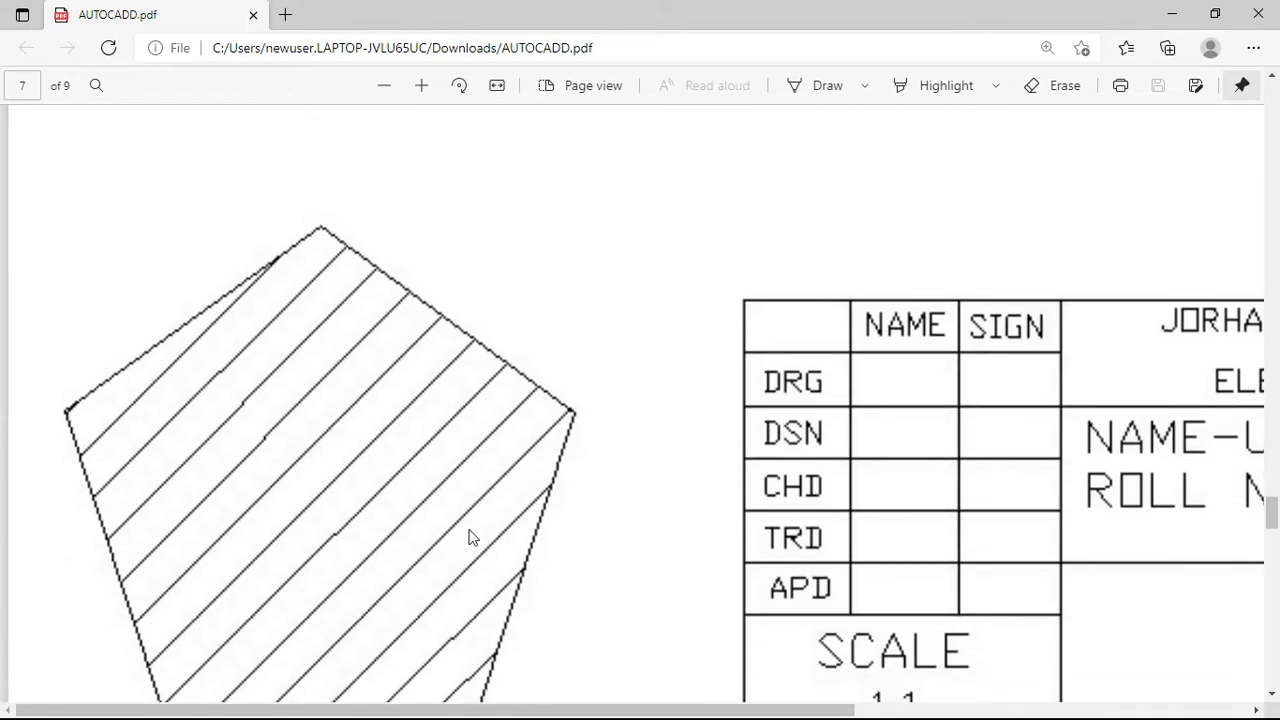
scroll(395, 318, up, 2)
scroll(371, 331, down, 1)
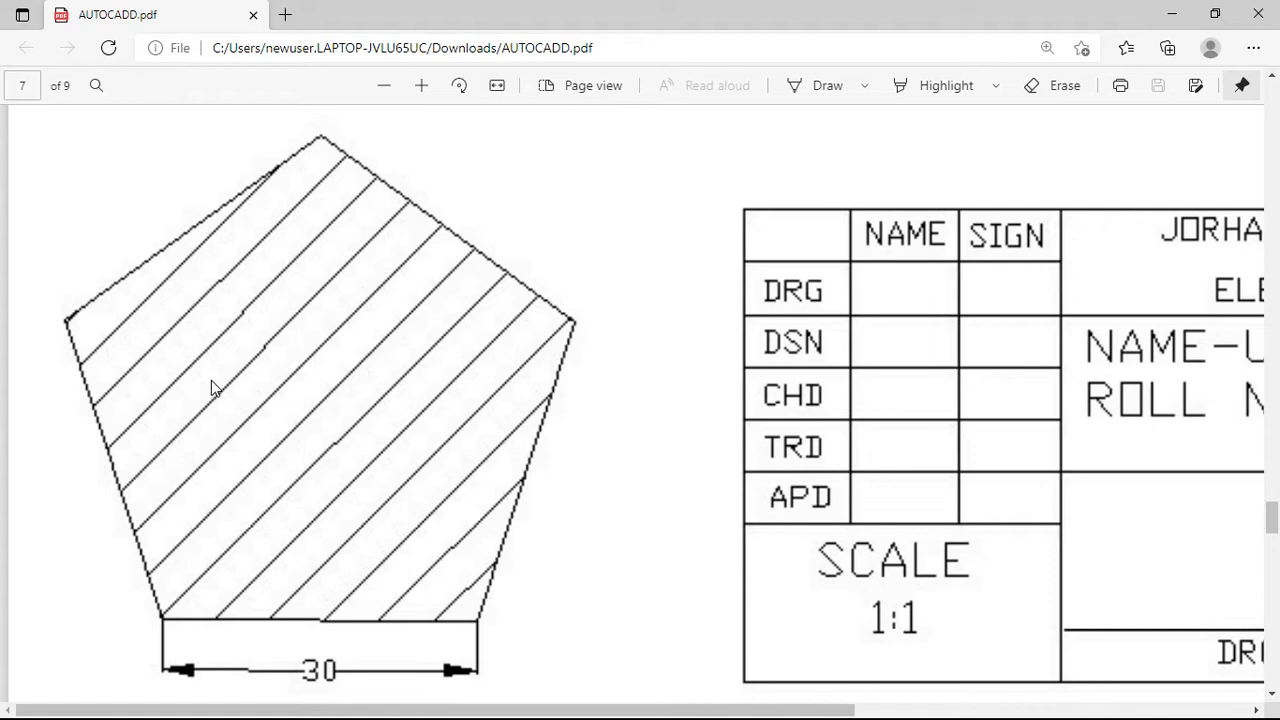
scroll(674, 451, up, 8)
scroll(666, 459, down, 8)
scroll(451, 451, up, 1)
scroll(369, 600, up, 5)
scroll(370, 599, up, 5)
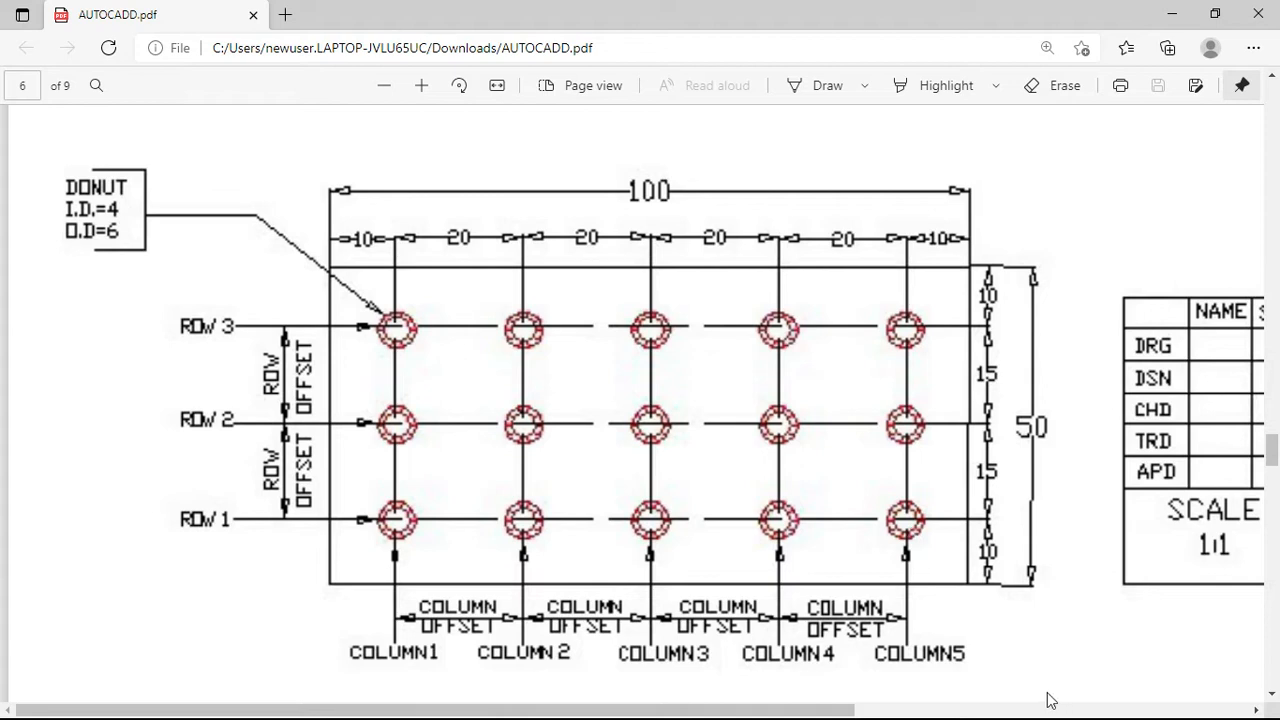
Switch to AutoCAD and dismiss the Communication Center notification.
key(alt+Tab)
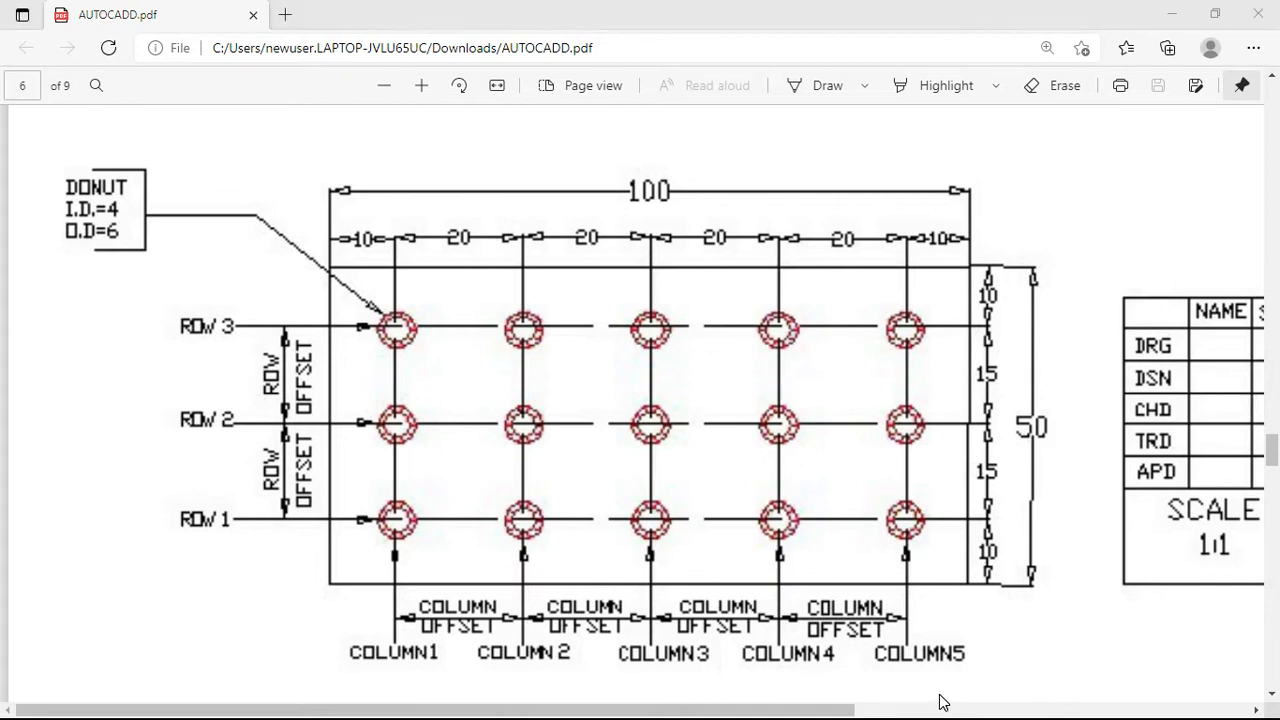
key(super)
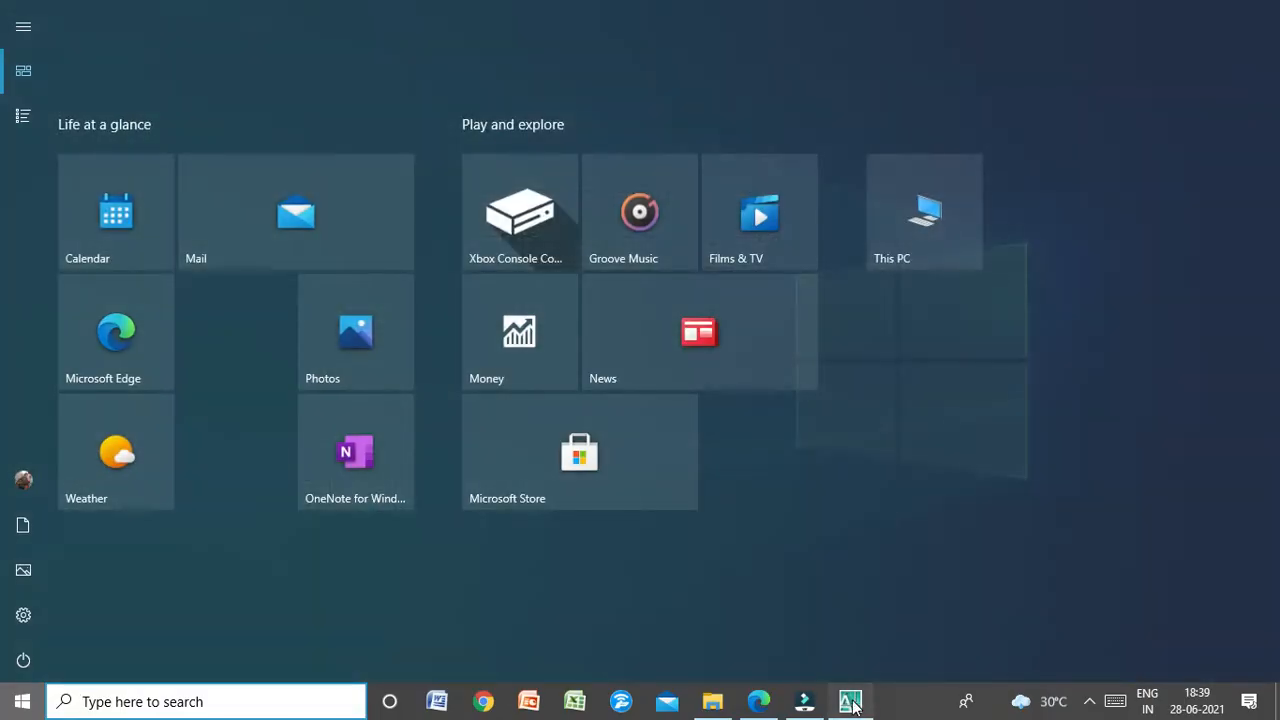
click(852, 702)
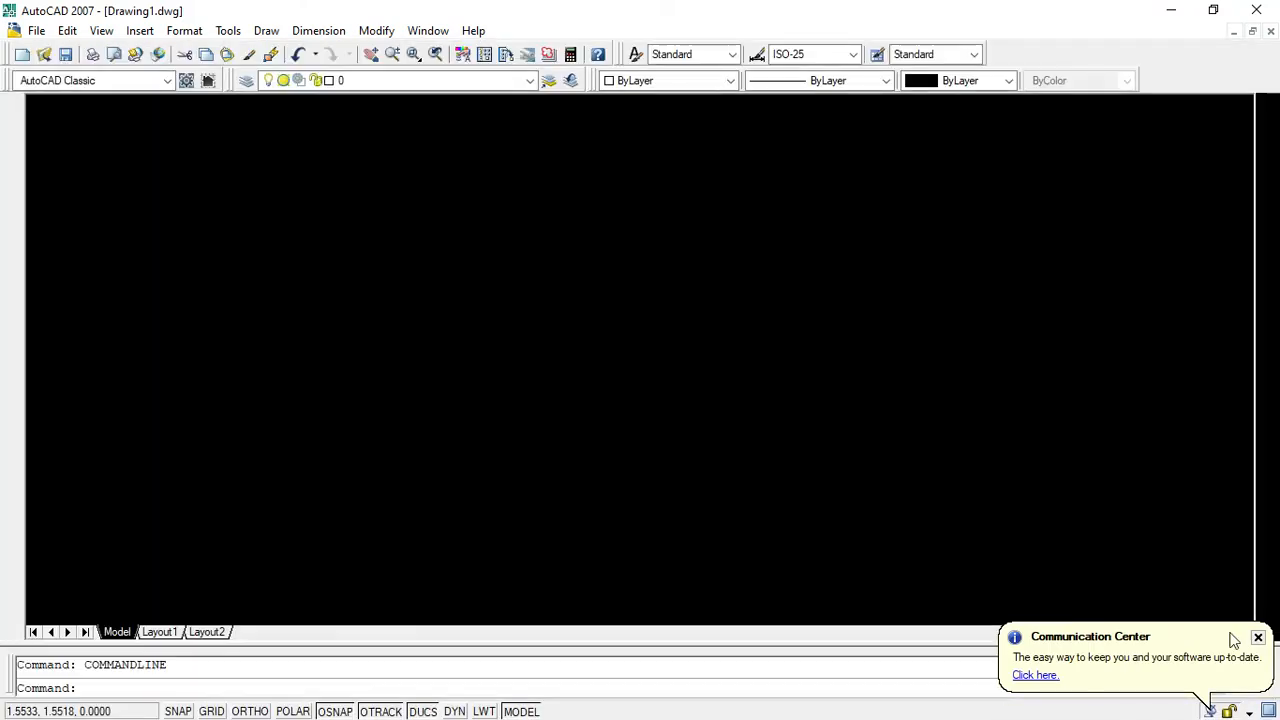
click(1258, 638)
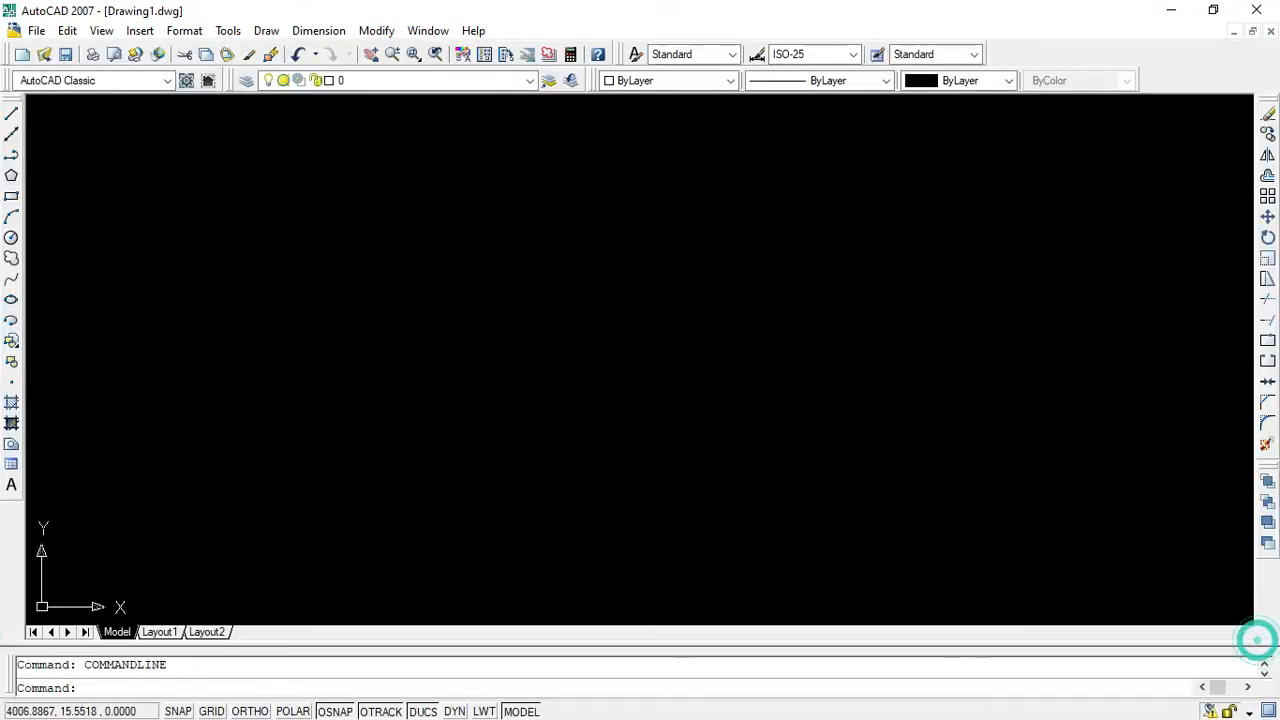
Turn on Ortho and draw a closed rectangle about 1753 by 861 units from four lines.
click(11, 113)
click(357, 270)
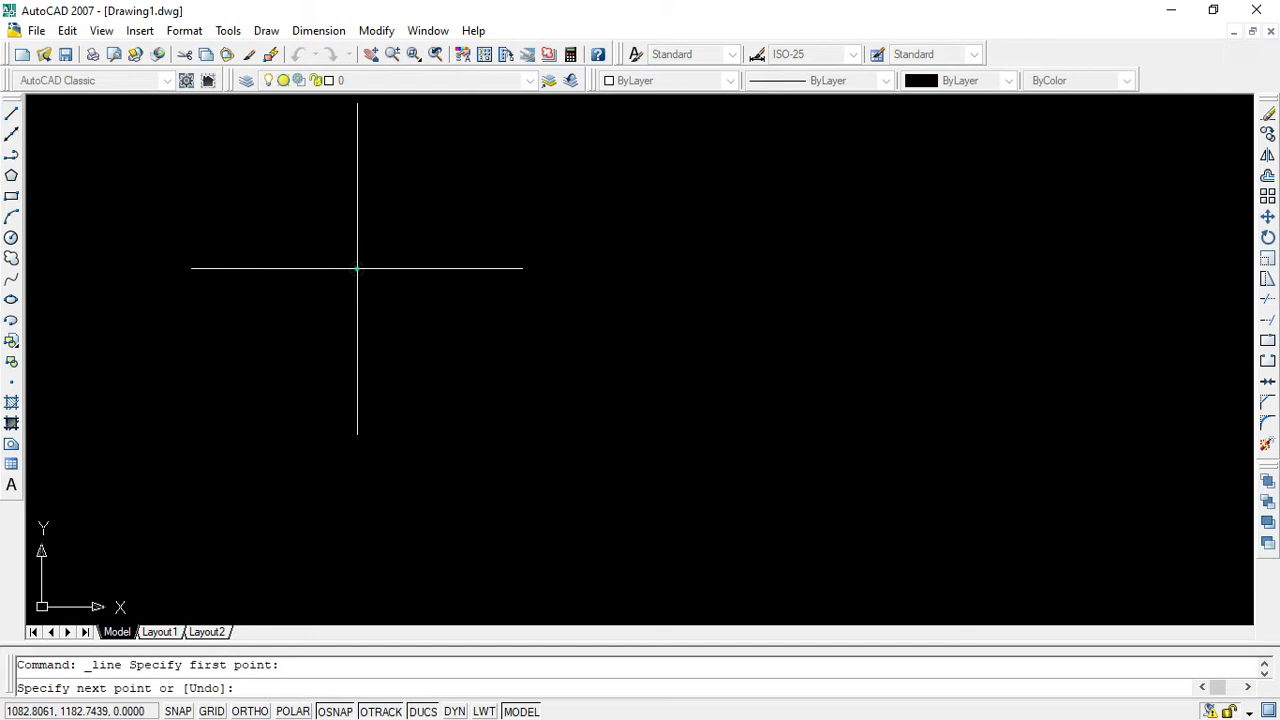
click(250, 711)
click(358, 525)
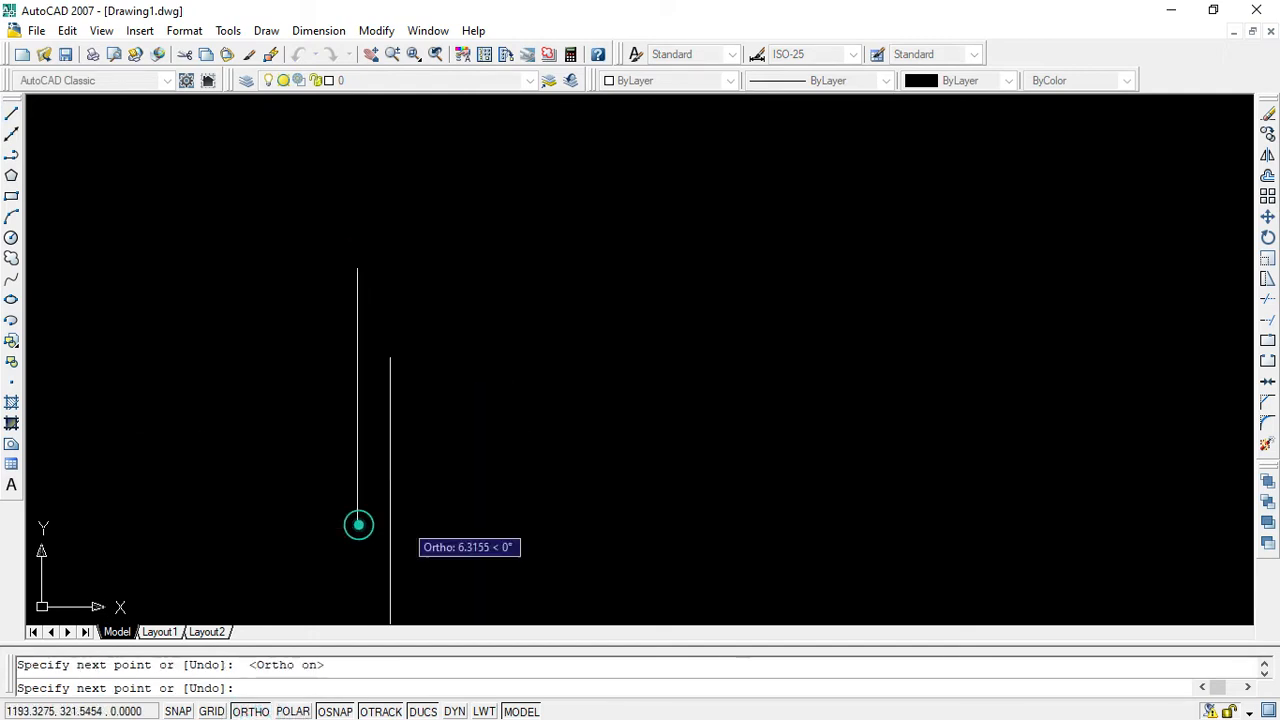
click(876, 523)
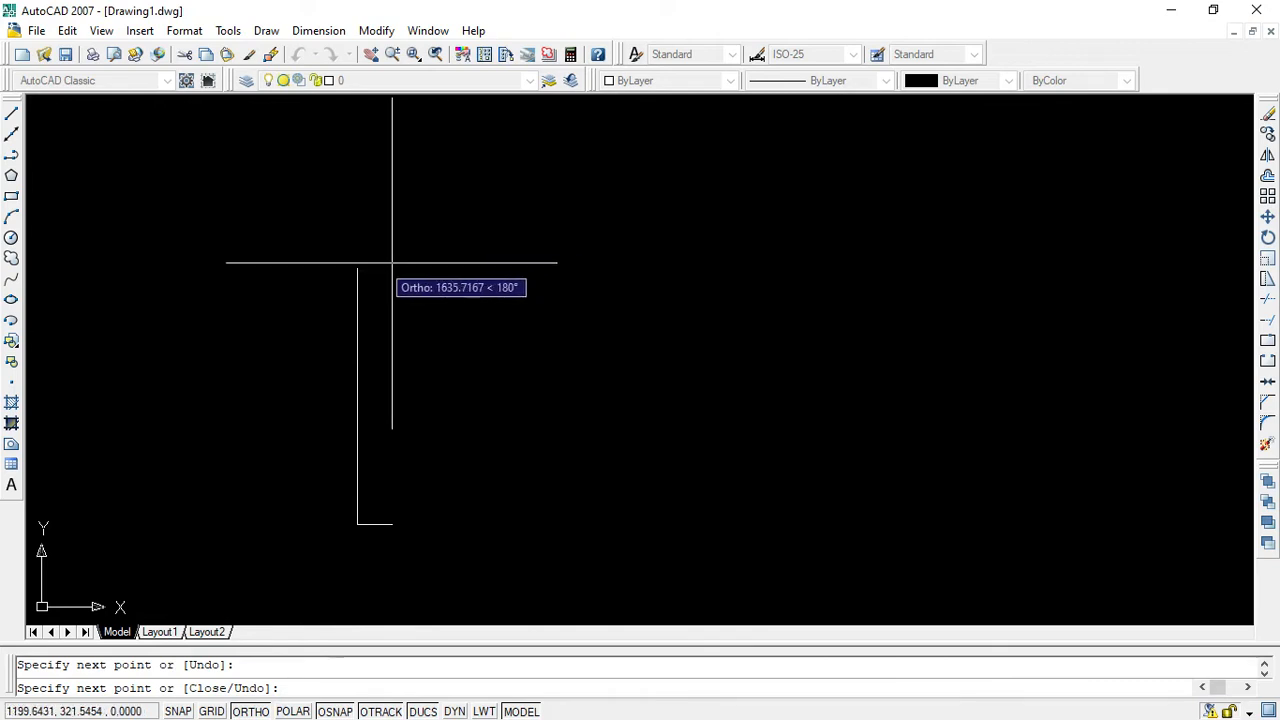
click(877, 268)
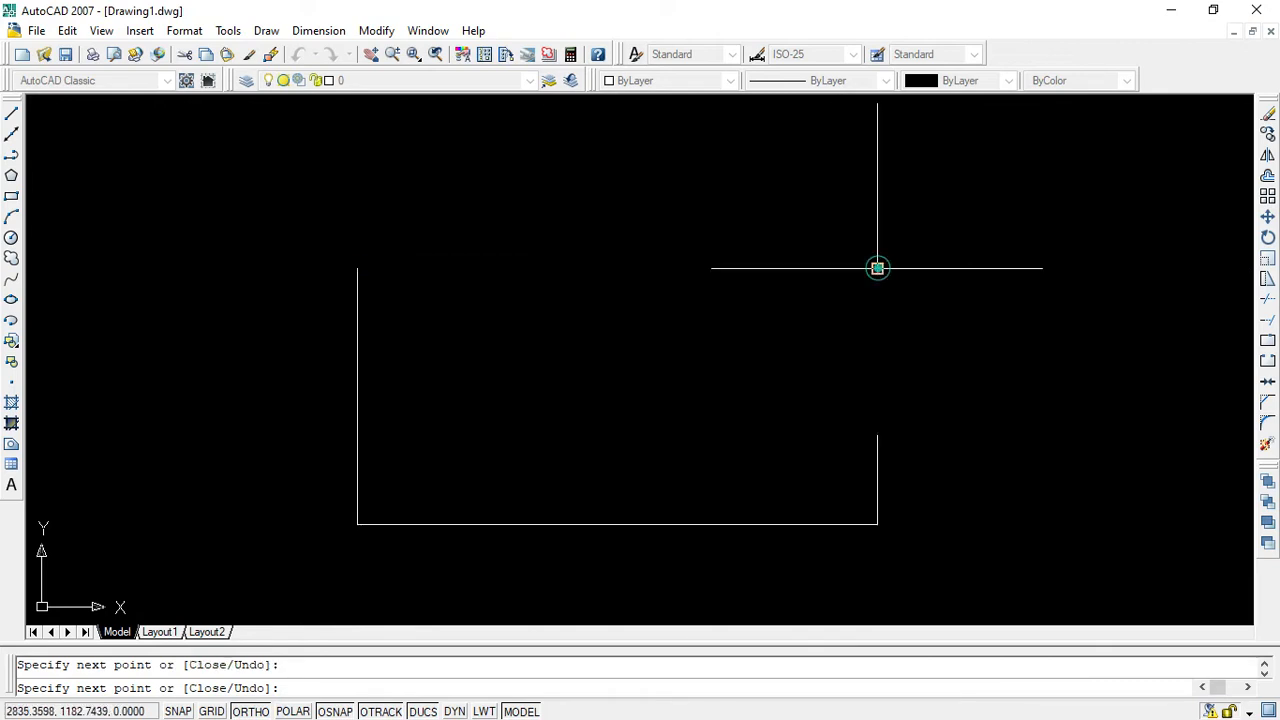
click(358, 268)
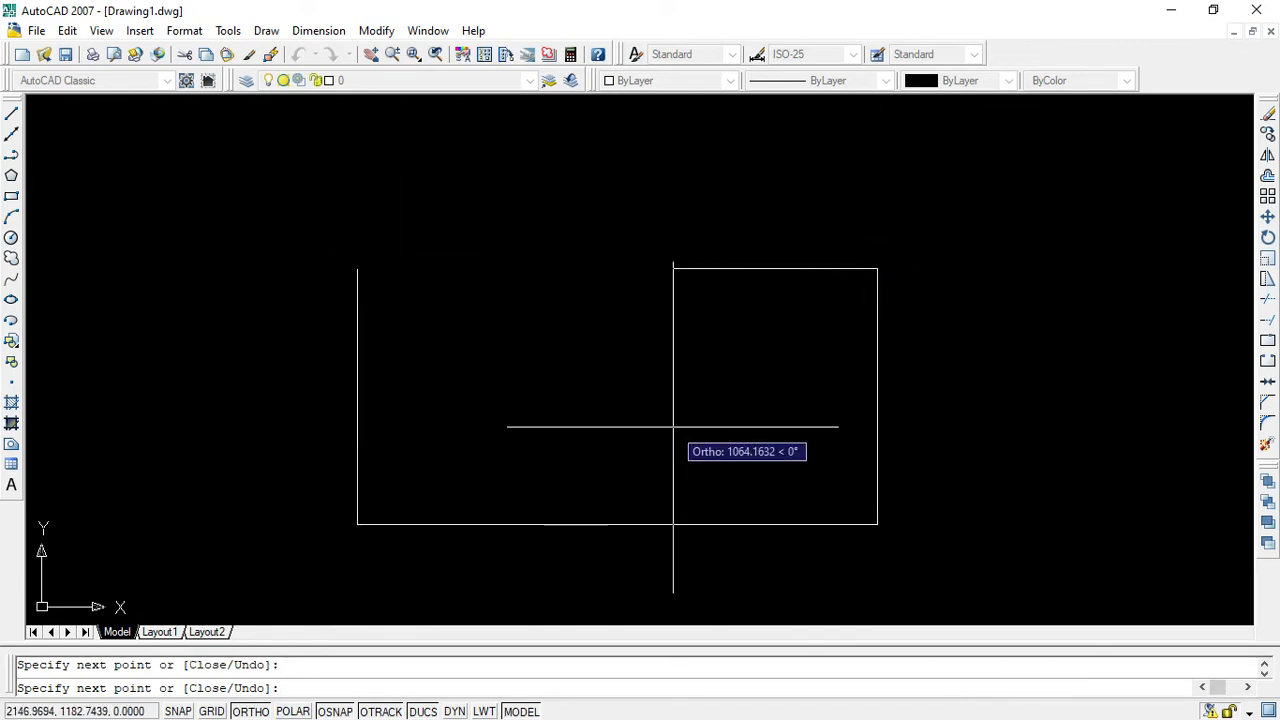
key(Return)
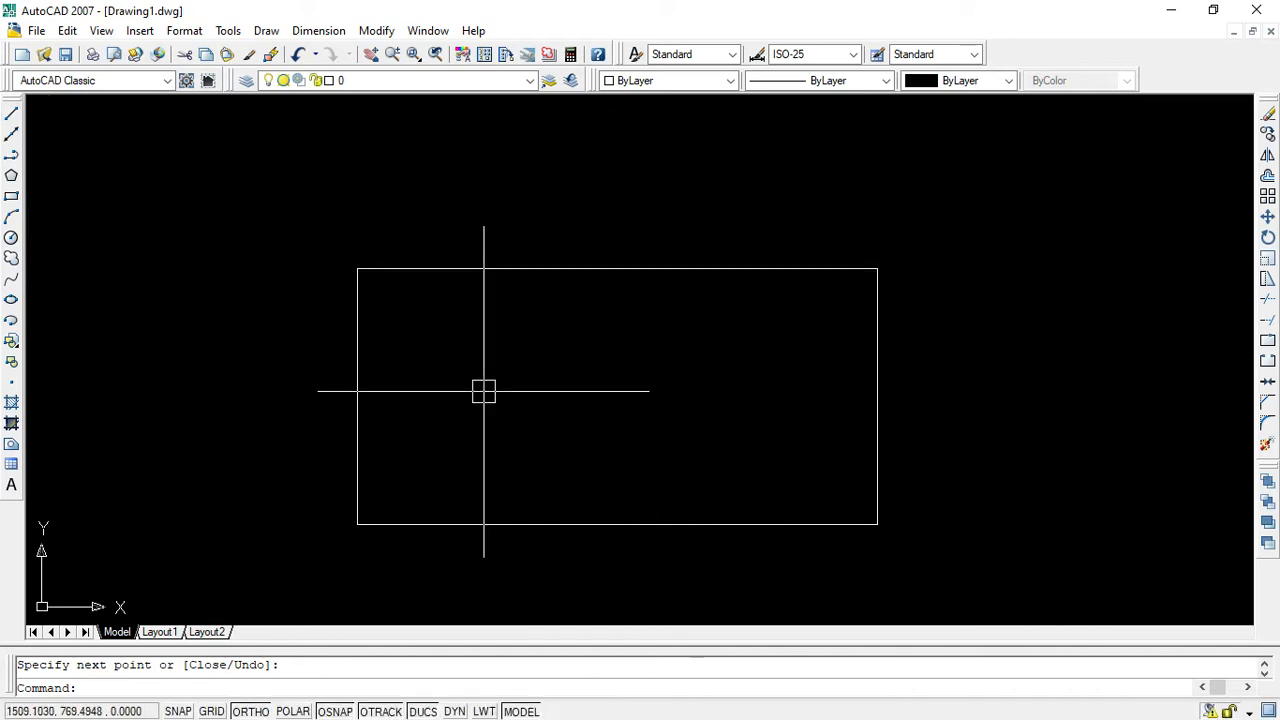
Erase the four lines forming the rectangle.
click(291, 227)
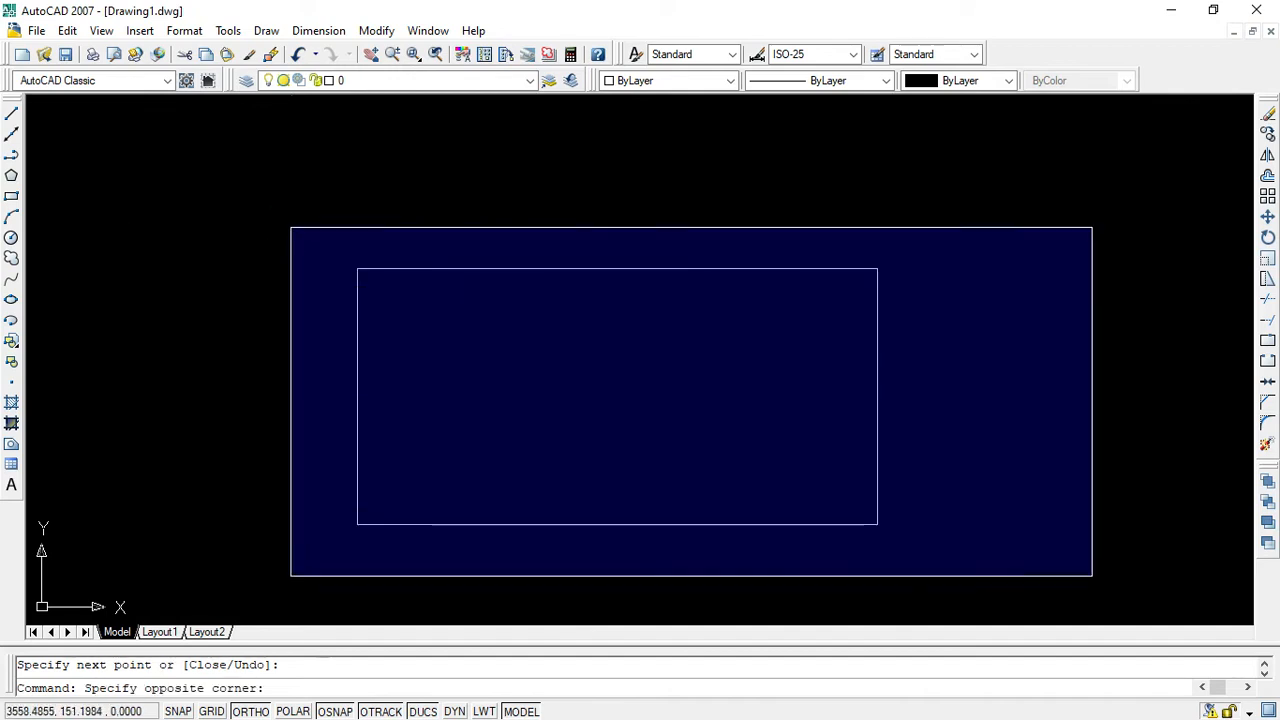
click(1084, 572)
key(Delete)
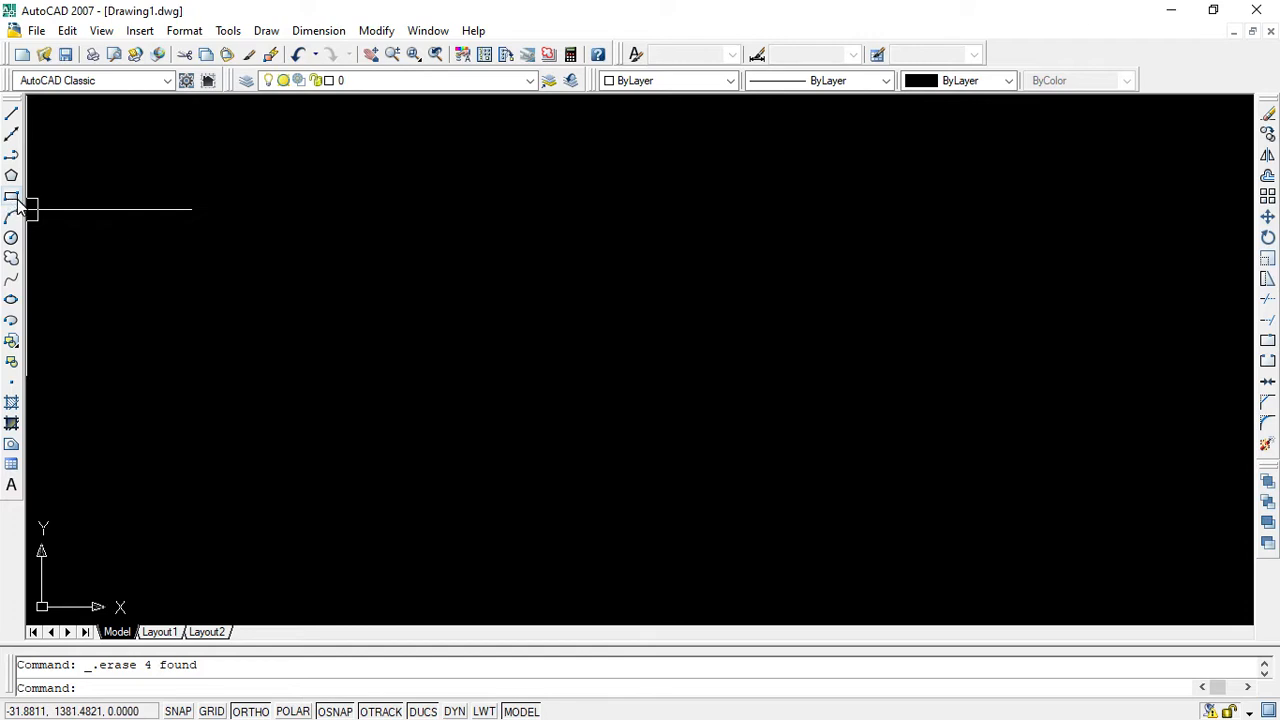
Start the Rectangle command and place the first corner in the lower part of the empty drawing area.
click(117, 688)
text(rect)
key(Return)
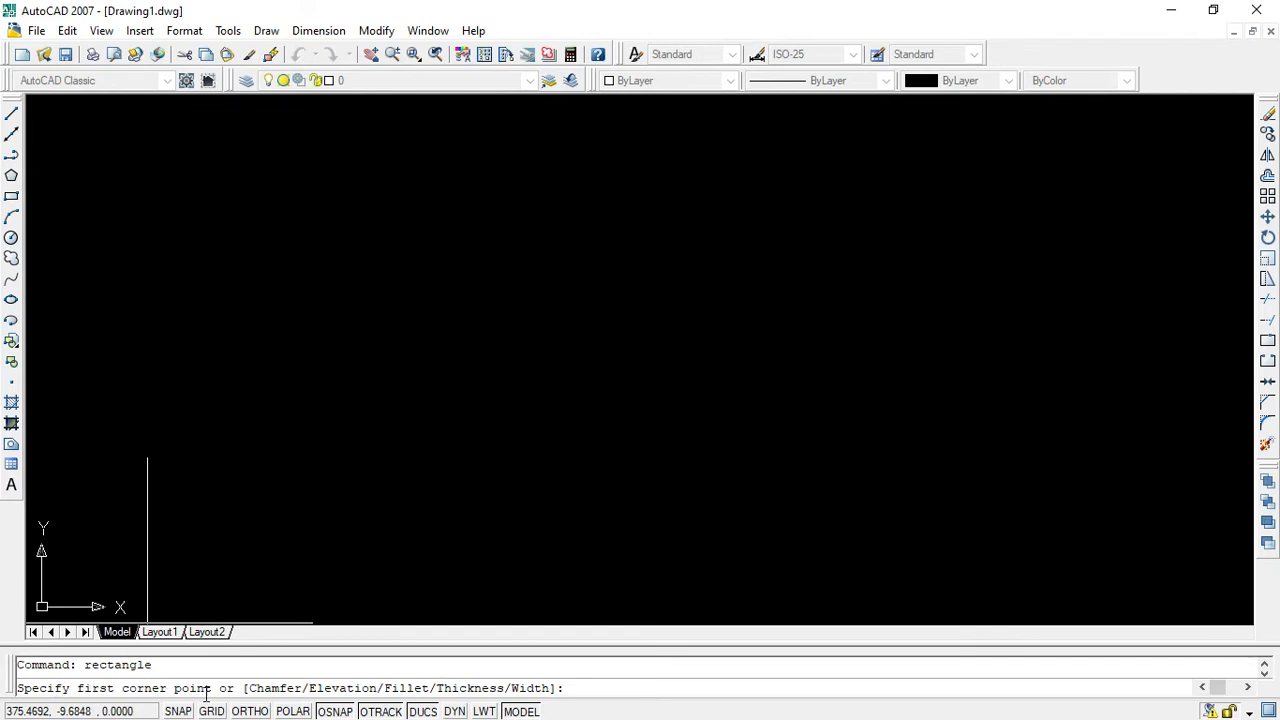
click(364, 529)
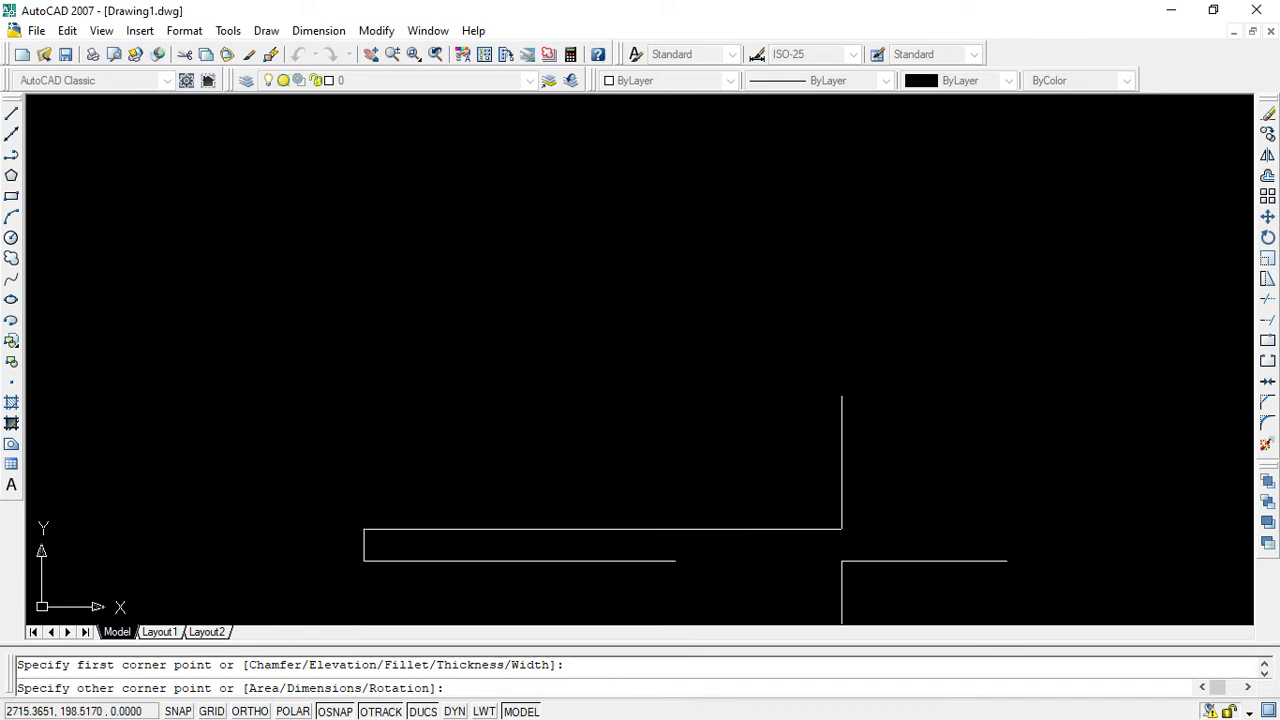
click(842, 560)
Switch to AUTOCADD.pdf to check the plate's overall dimensions on page 6, and return to the AutoCAD drawing.
key(super)
click(757, 703)
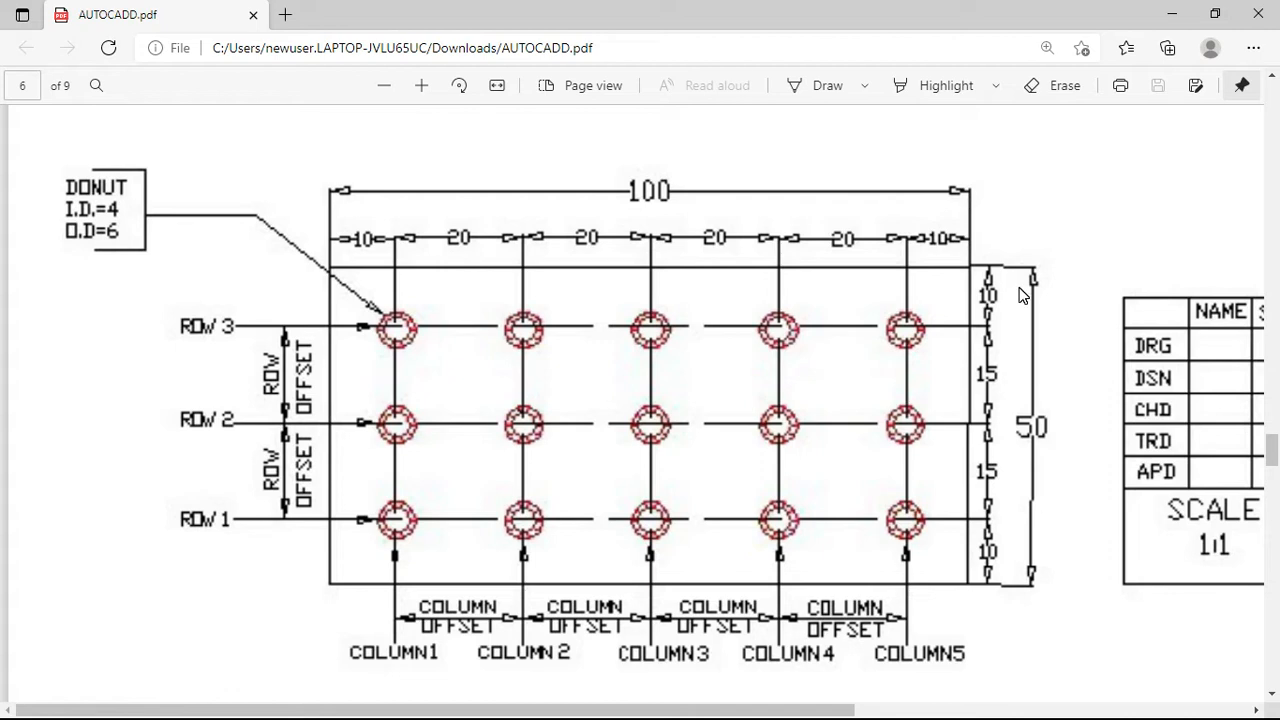
click(1174, 12)
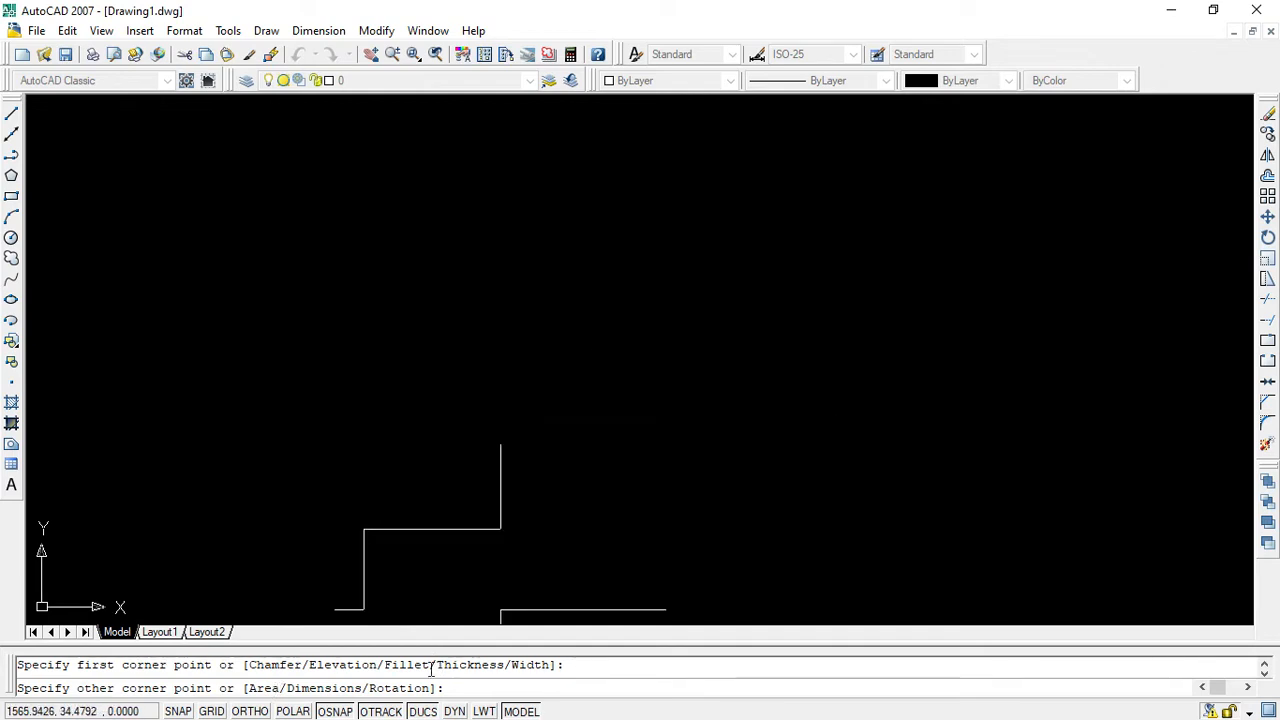
Complete the rectangle with the Area option, using an area of 5000 and a length of 100.
click(455, 688)
text(area)
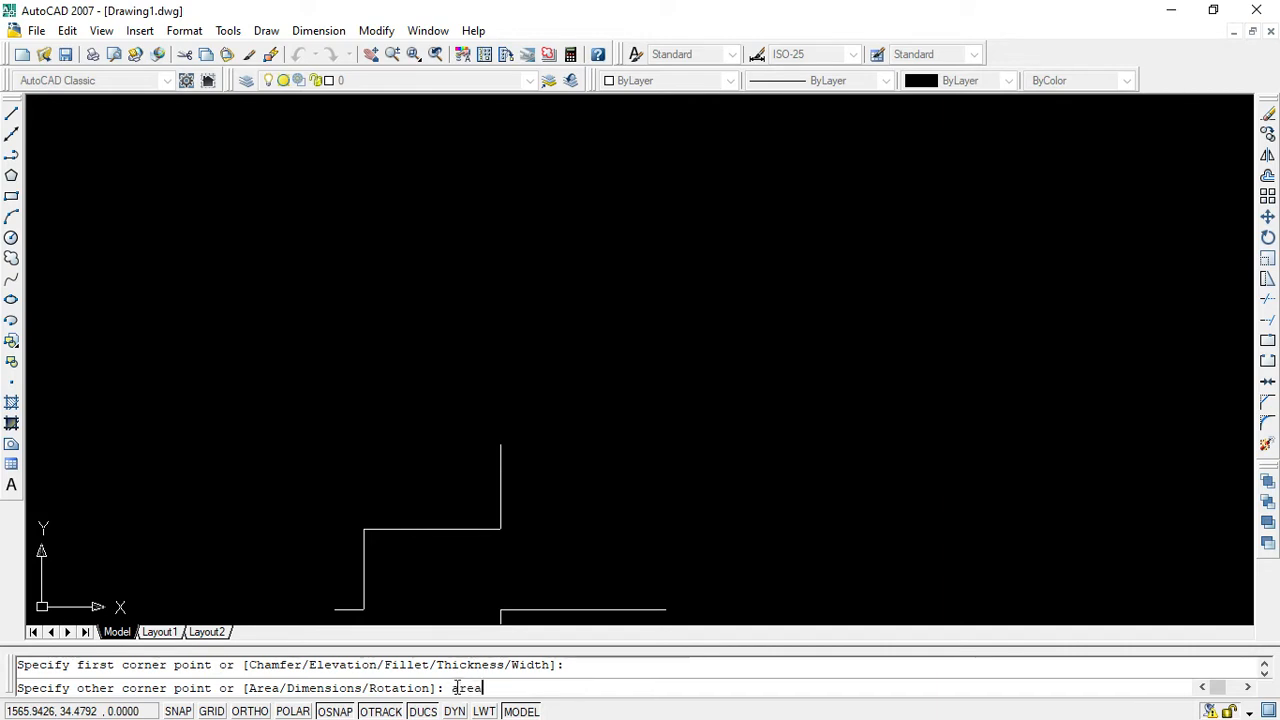
key(Return)
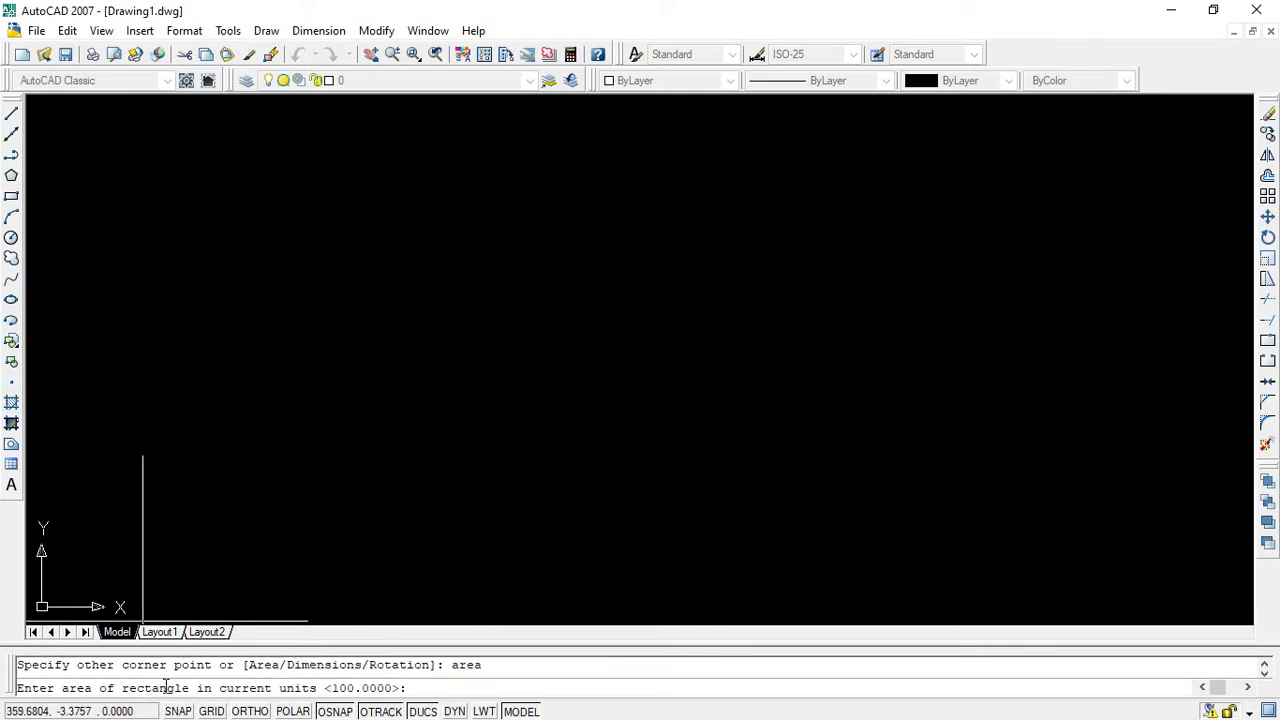
click(418, 687)
text(000)
key(Return)
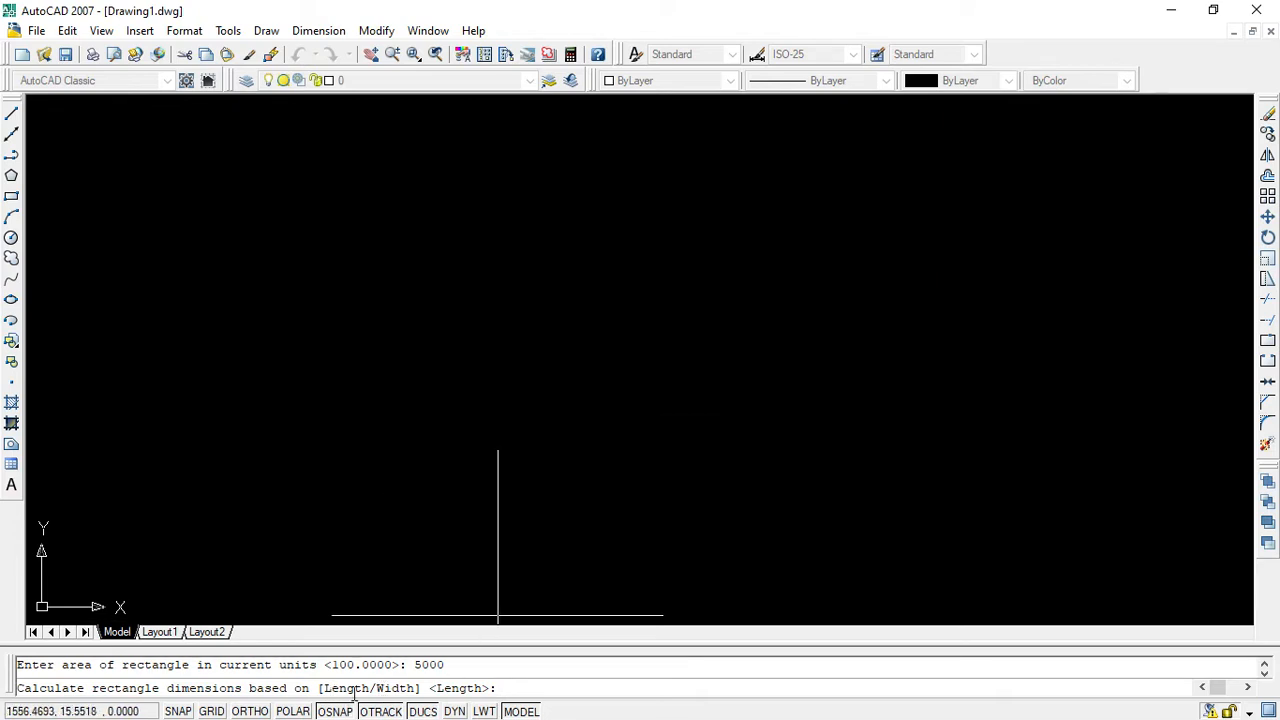
click(498, 688)
text(length)
key(Return)
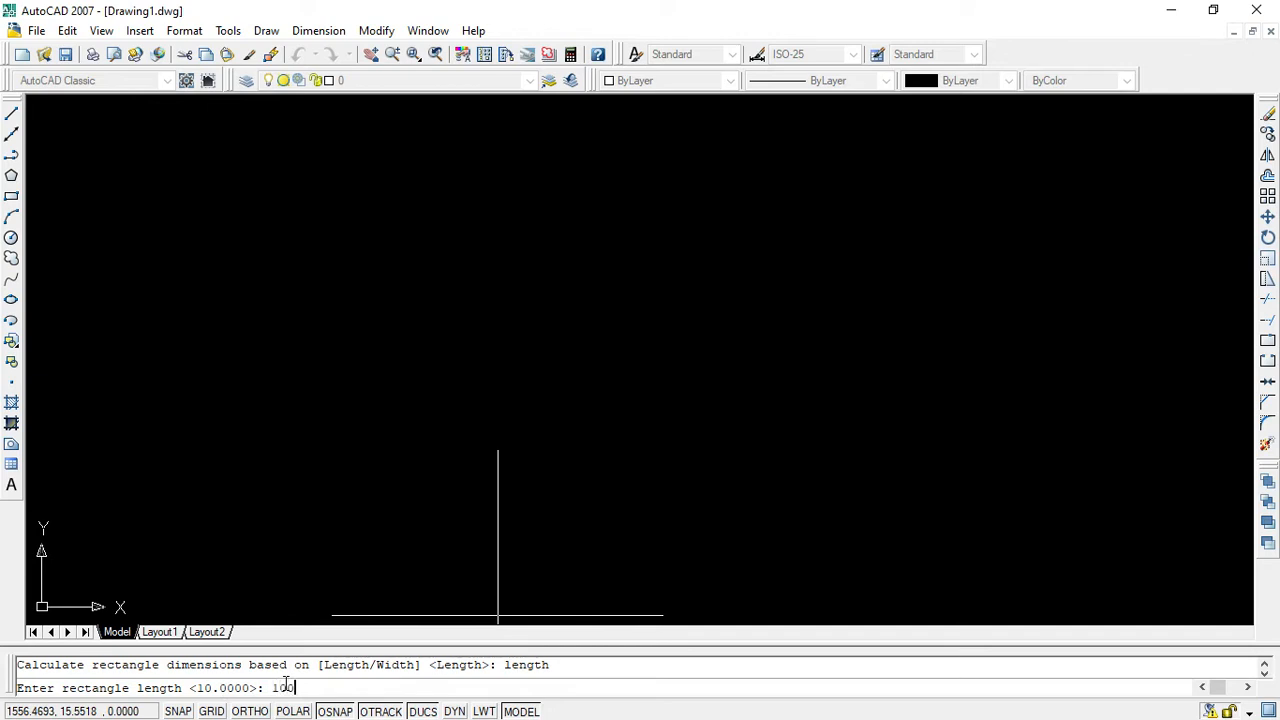
key(Return)
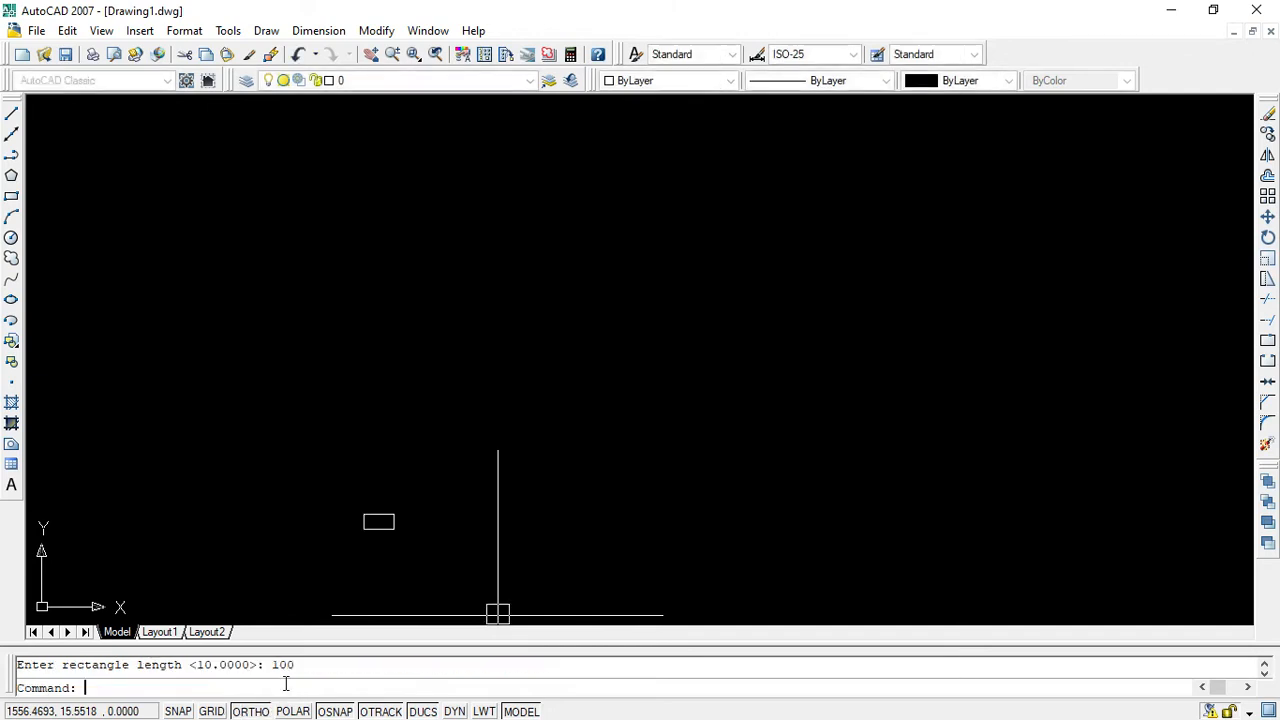
Add a linear dimension to the rectangle's upper edge, placing the dimension line above it.
scroll(320, 555, up, 2)
scroll(457, 549, up, 4)
scroll(378, 474, up, 2)
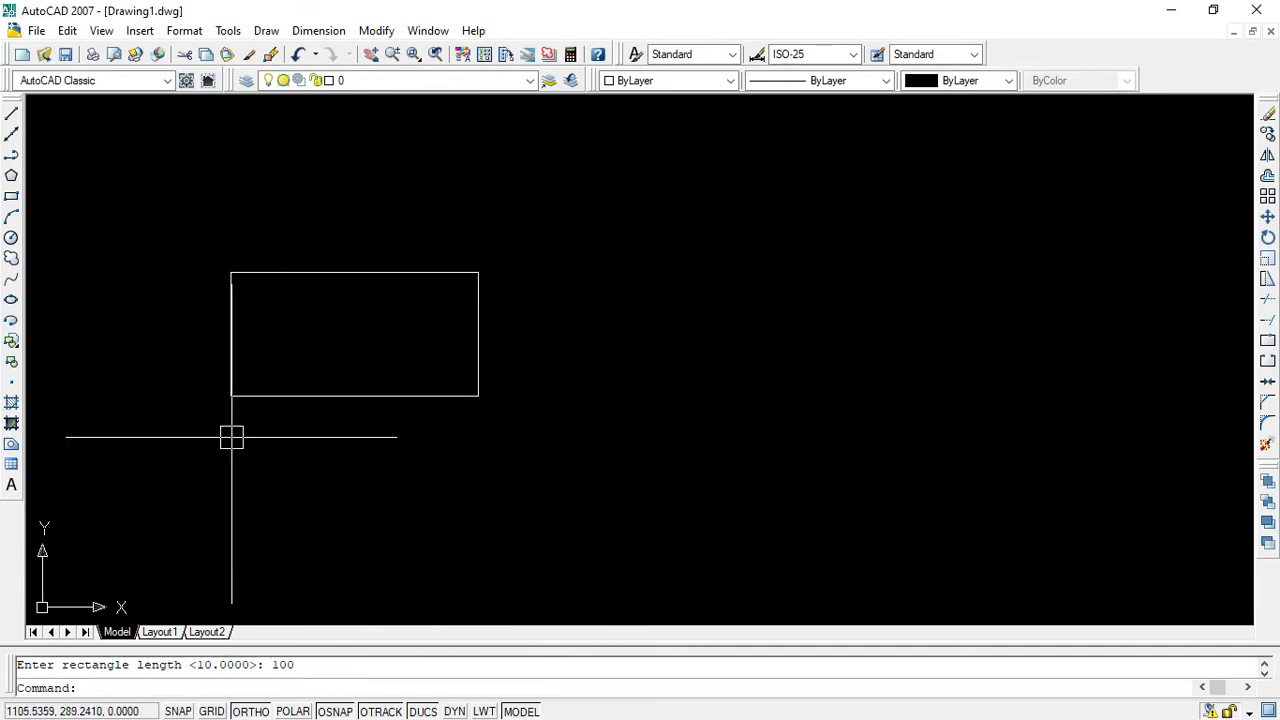
click(370, 54)
drag(341, 309, 594, 357)
scroll(600, 370, up, 3)
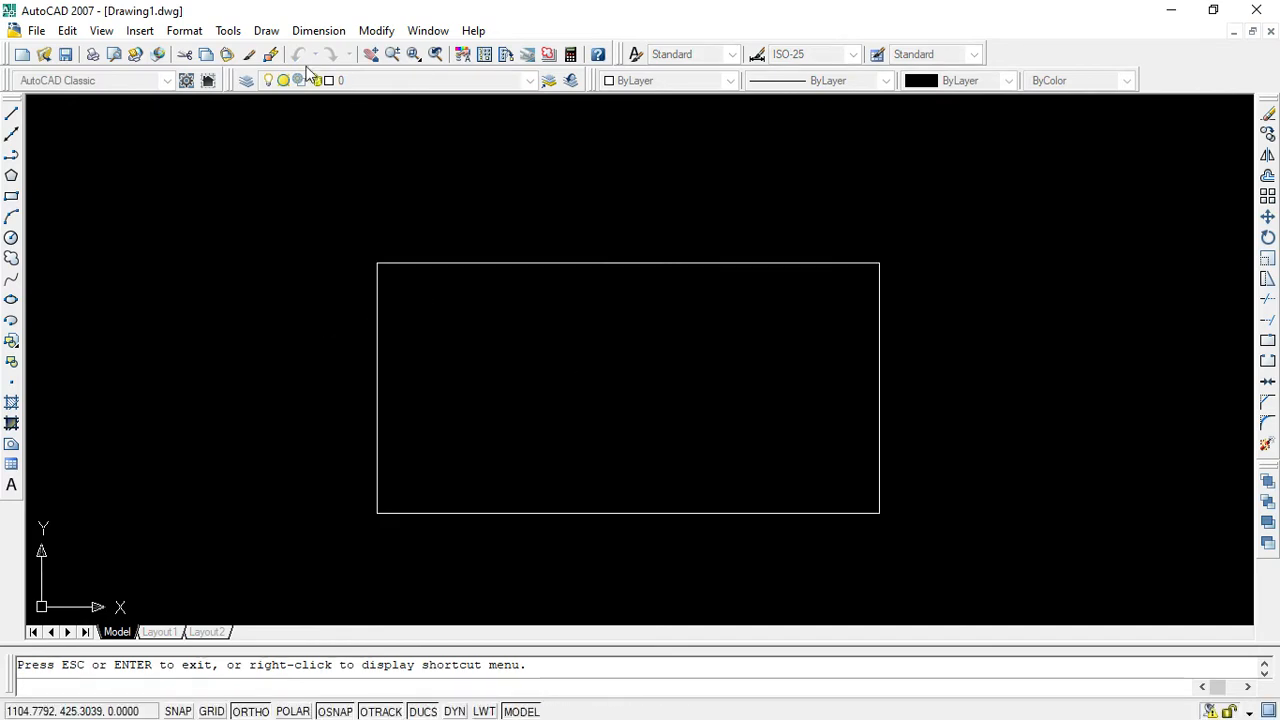
click(316, 31)
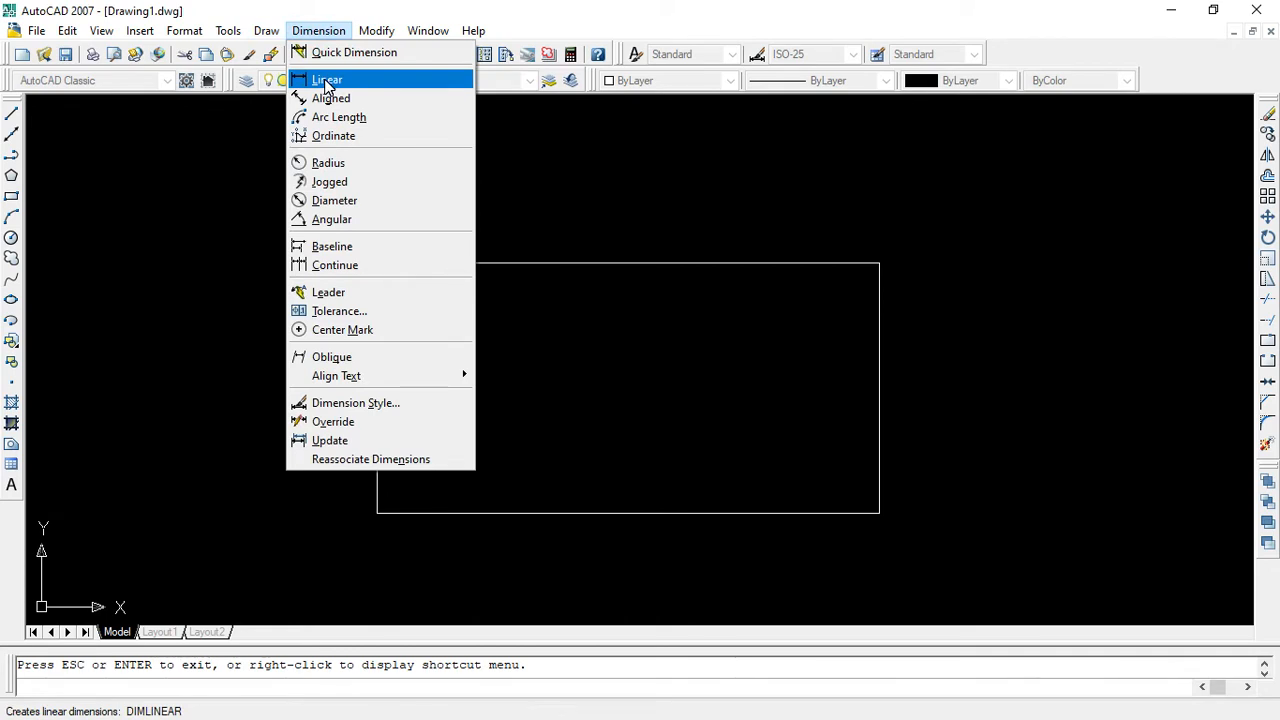
click(326, 80)
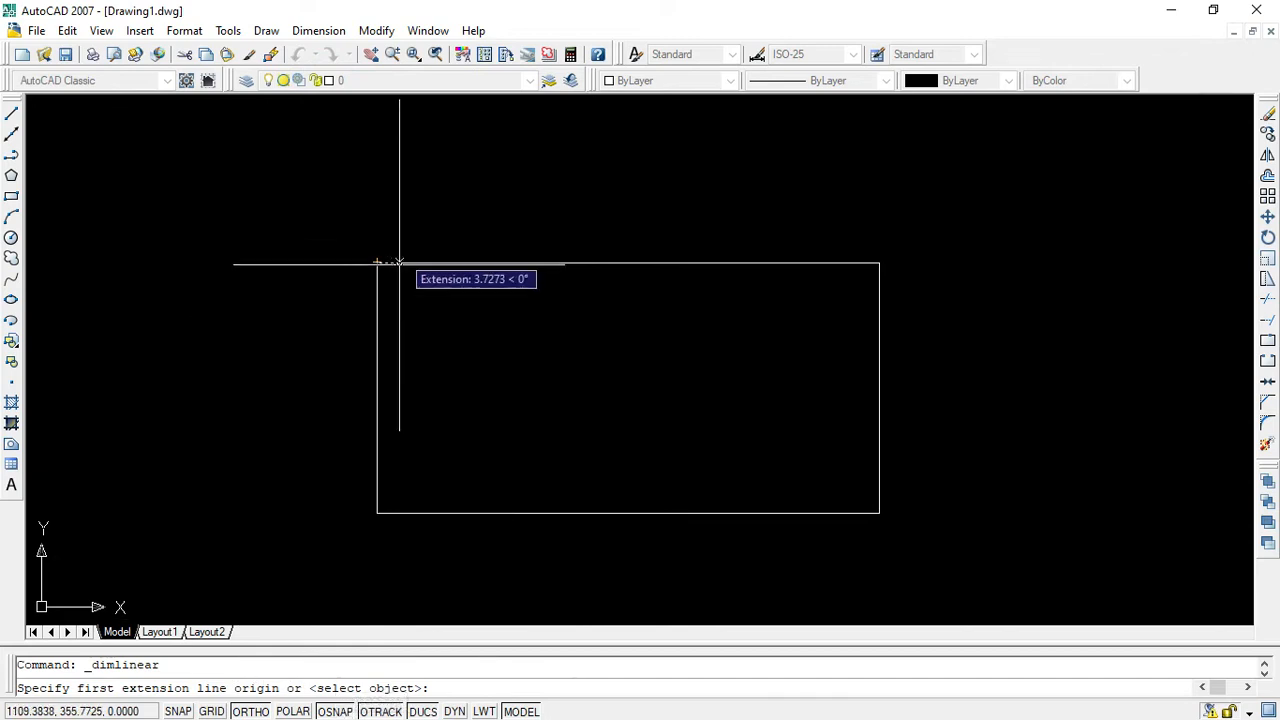
scroll(385, 262, up, 3)
scroll(407, 317, down, 3)
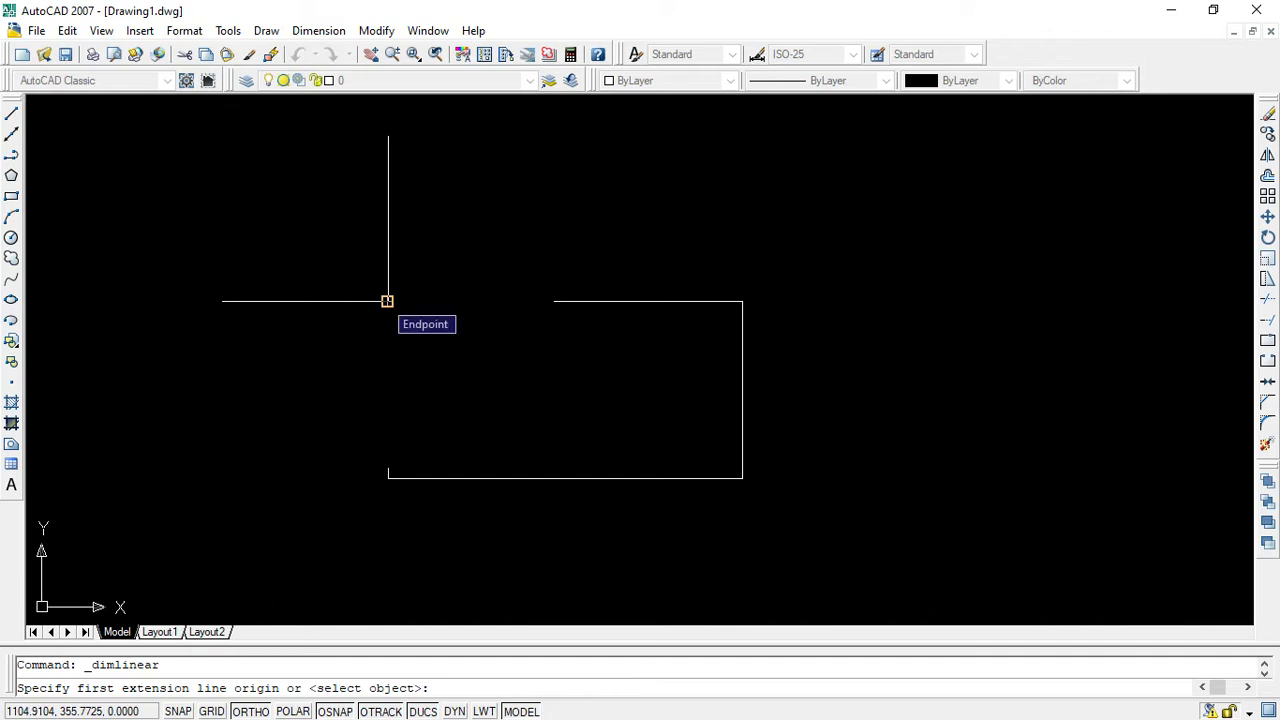
click(387, 301)
click(742, 301)
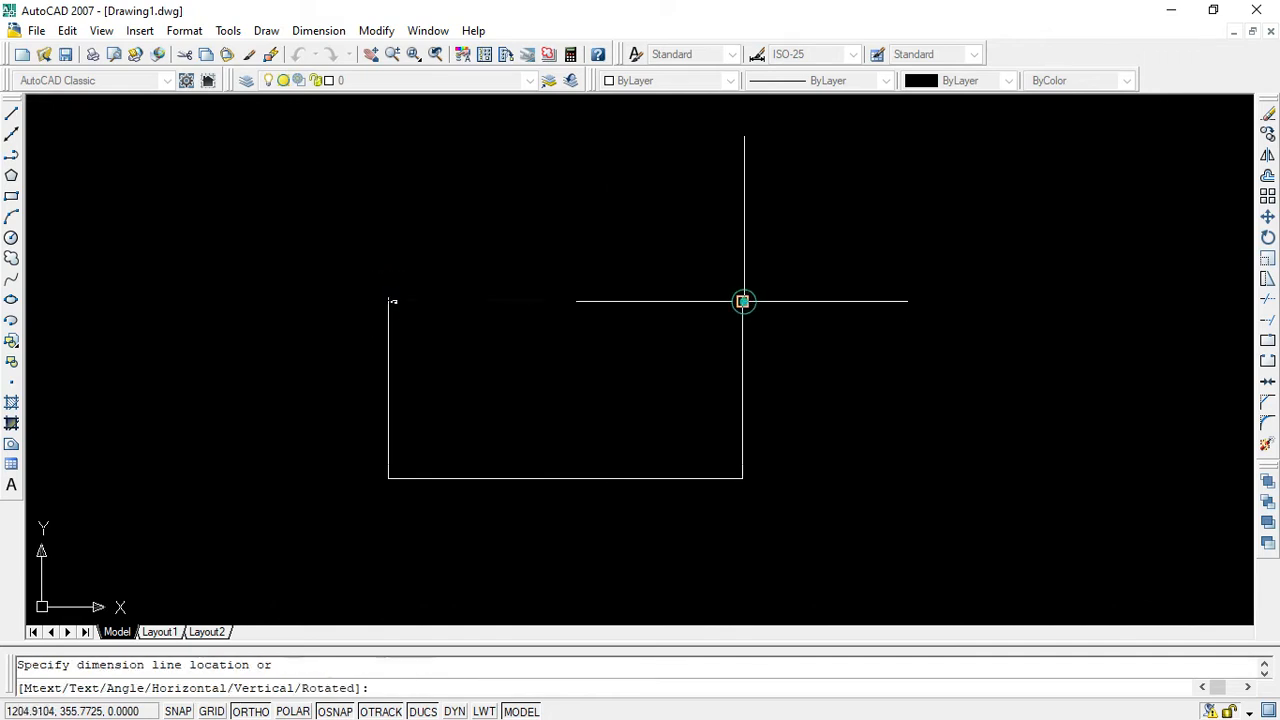
click(743, 238)
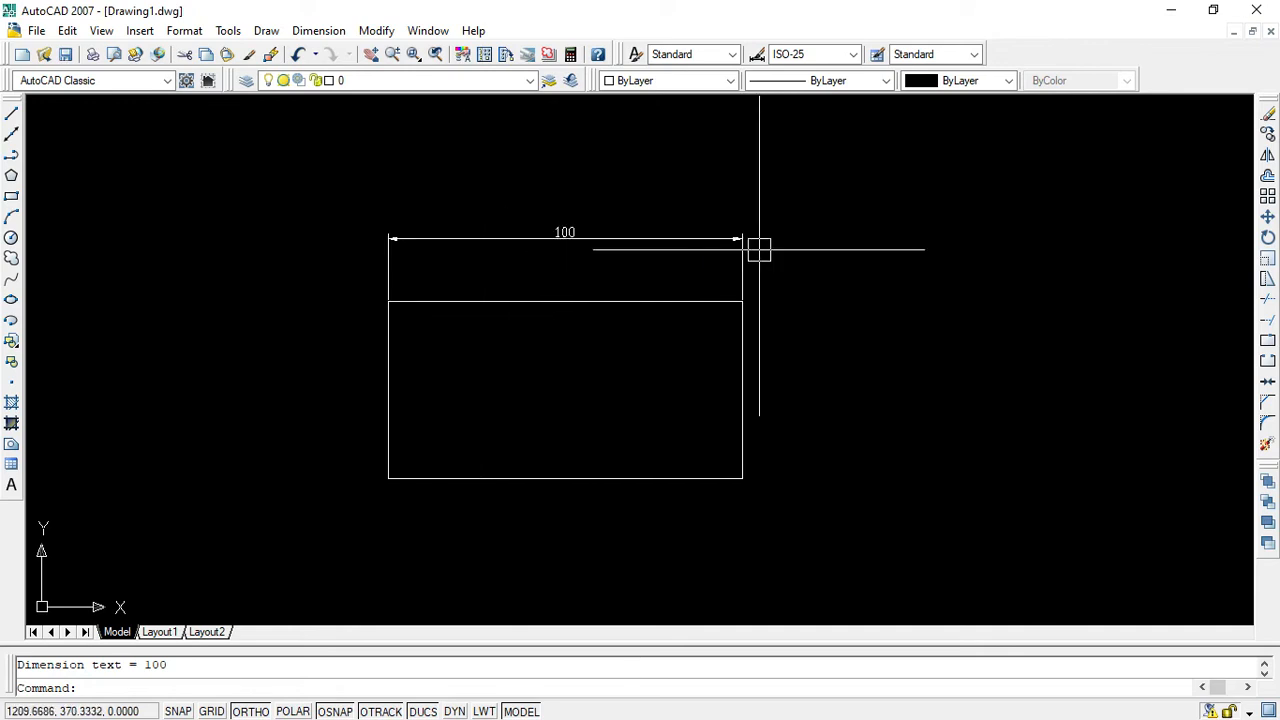
Add a linear dimension to the rectangle's right edge, placing the dimension line outside it.
click(318, 30)
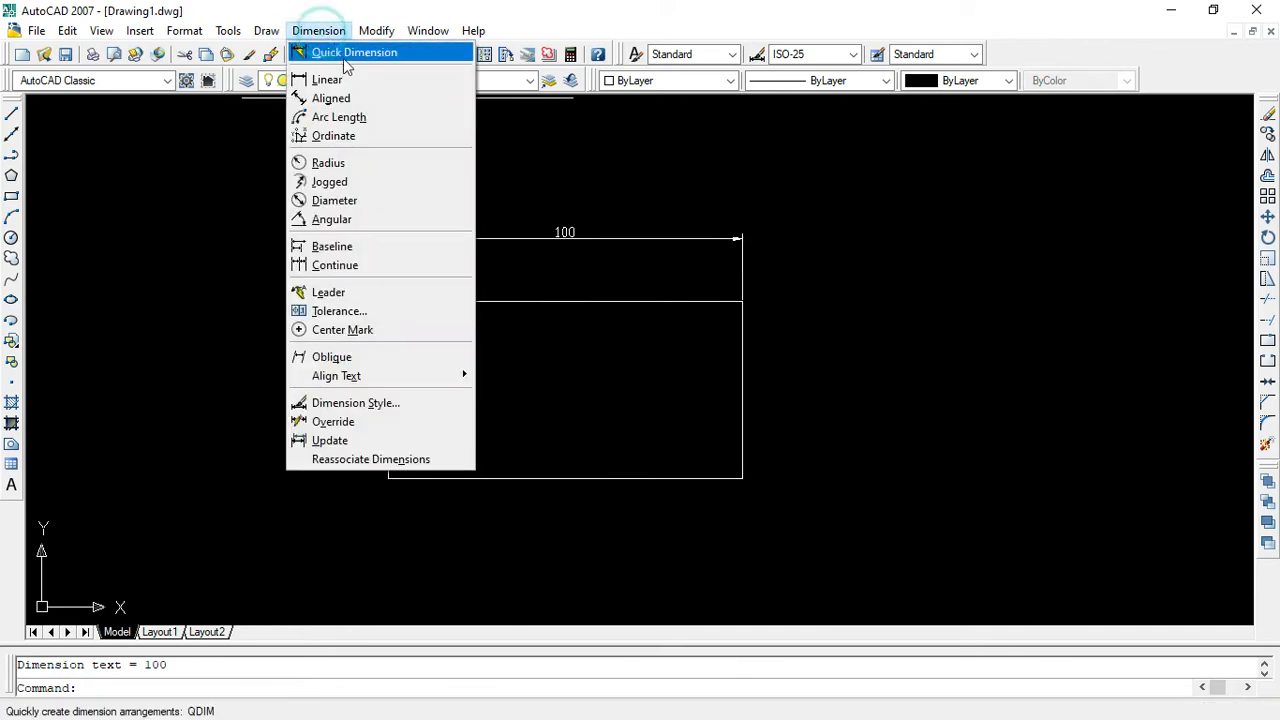
click(327, 79)
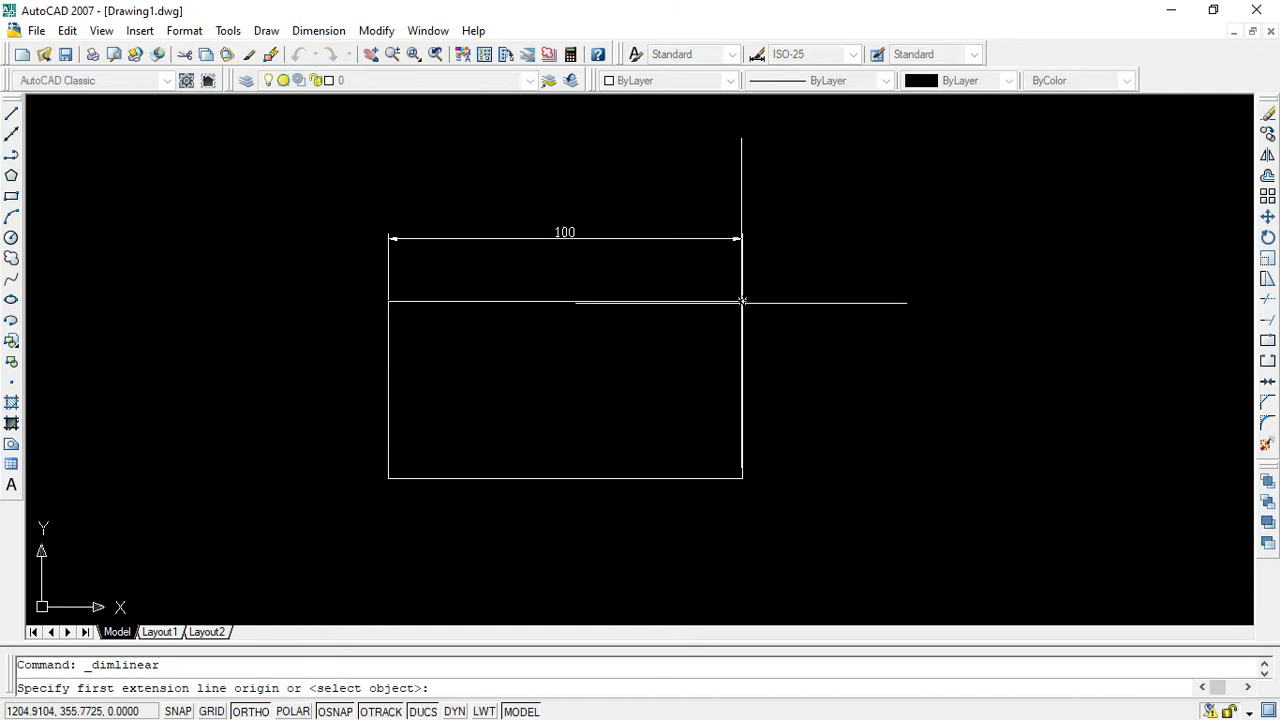
click(742, 300)
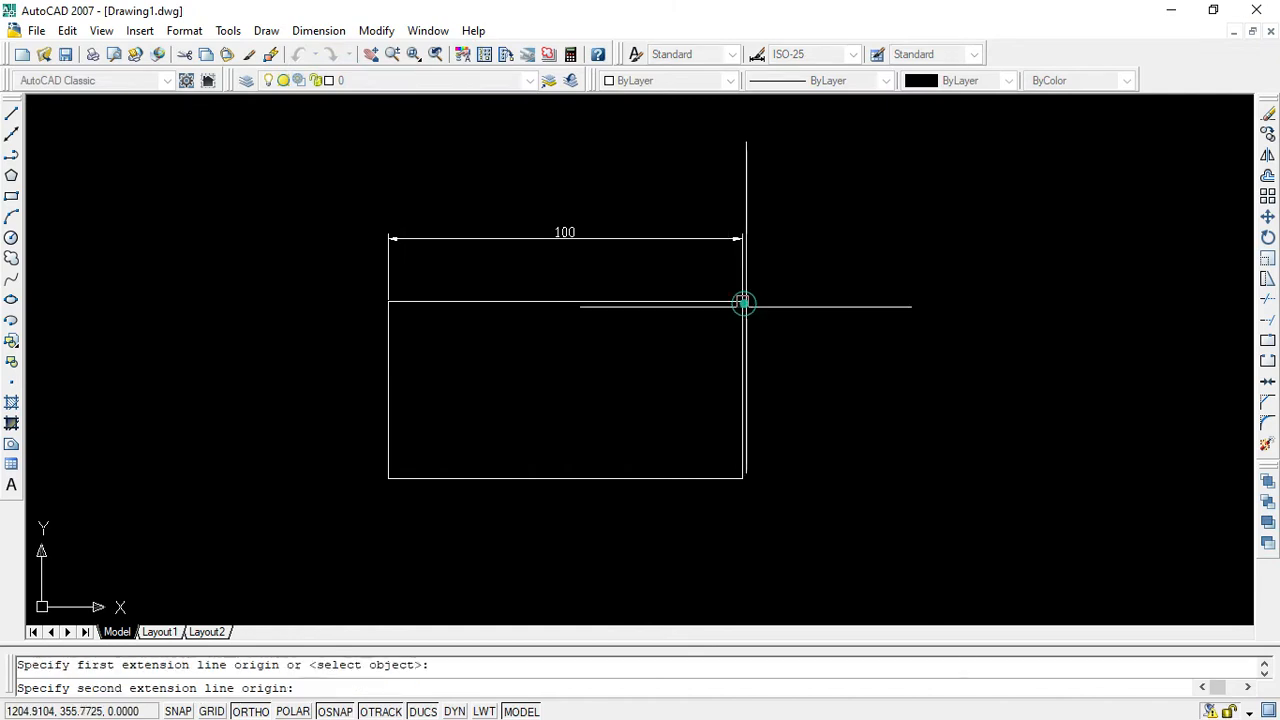
click(742, 479)
click(874, 466)
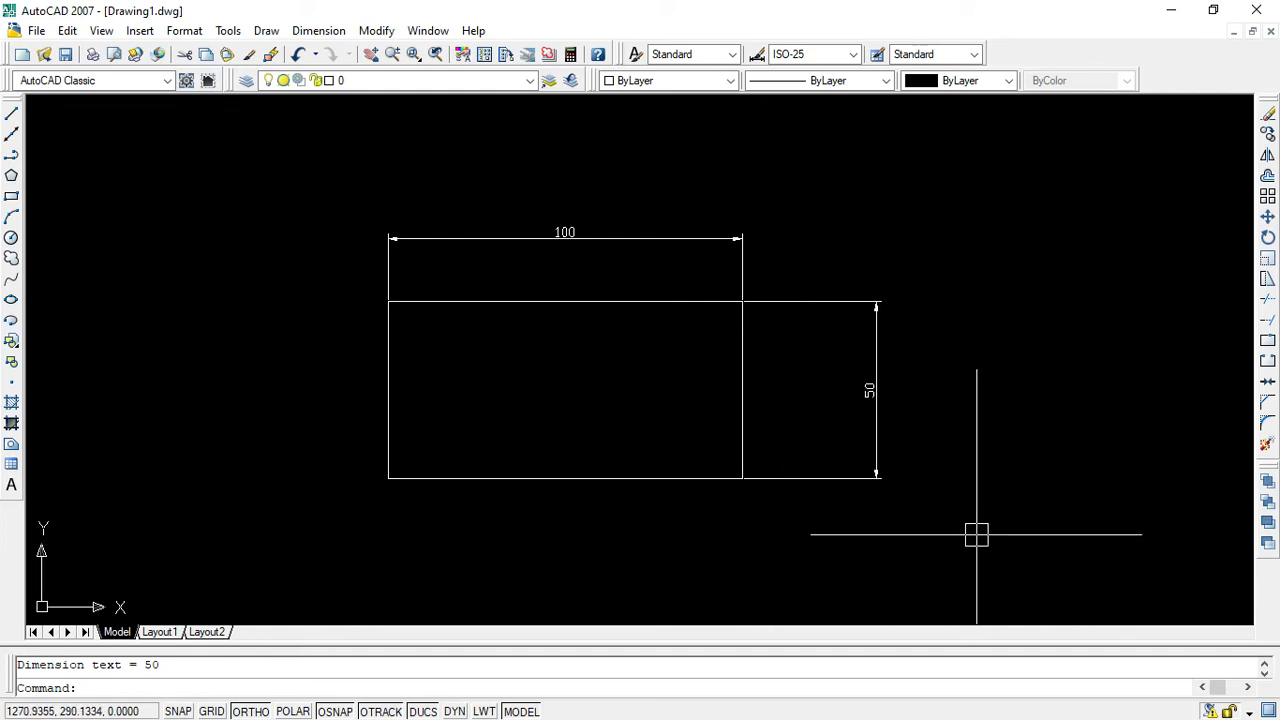
Erase the rectangle together with its two linear dimensions.
key(Escape)
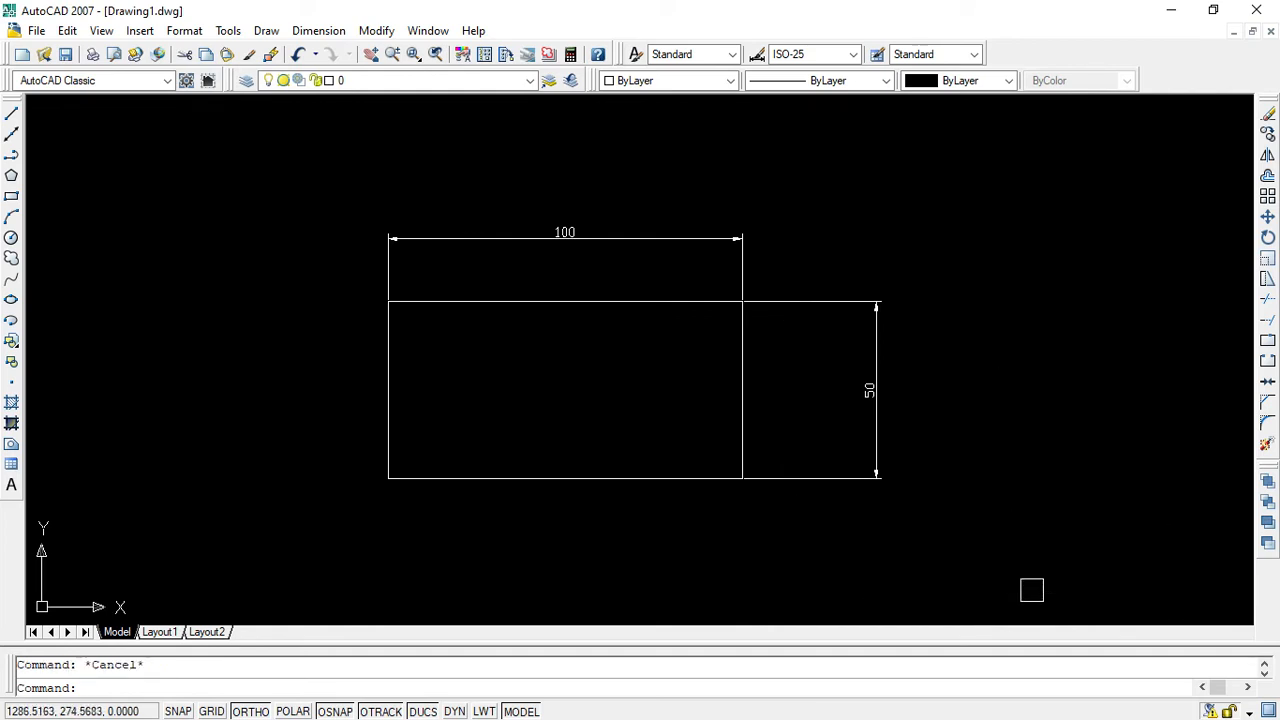
click(1000, 581)
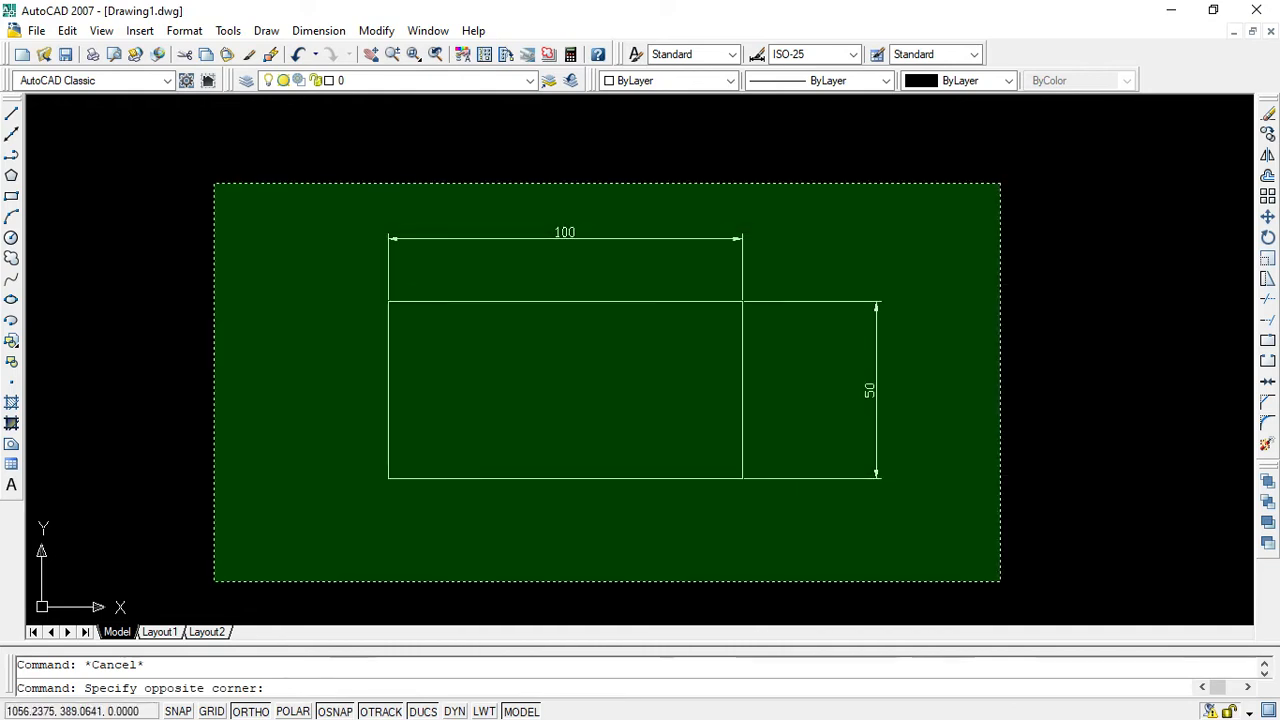
click(214, 184)
key(Delete)
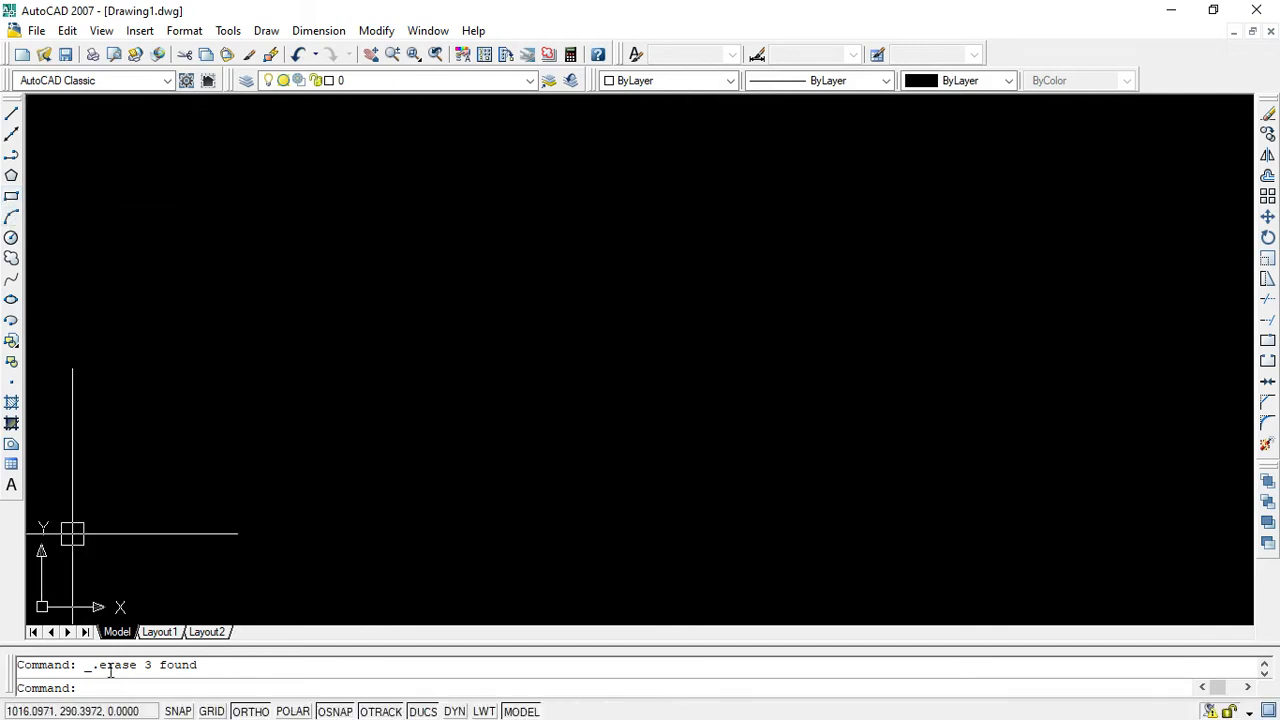
Draw a new rectangle with the Dimensions option, using a length of 100 and a width of 50.
click(12, 198)
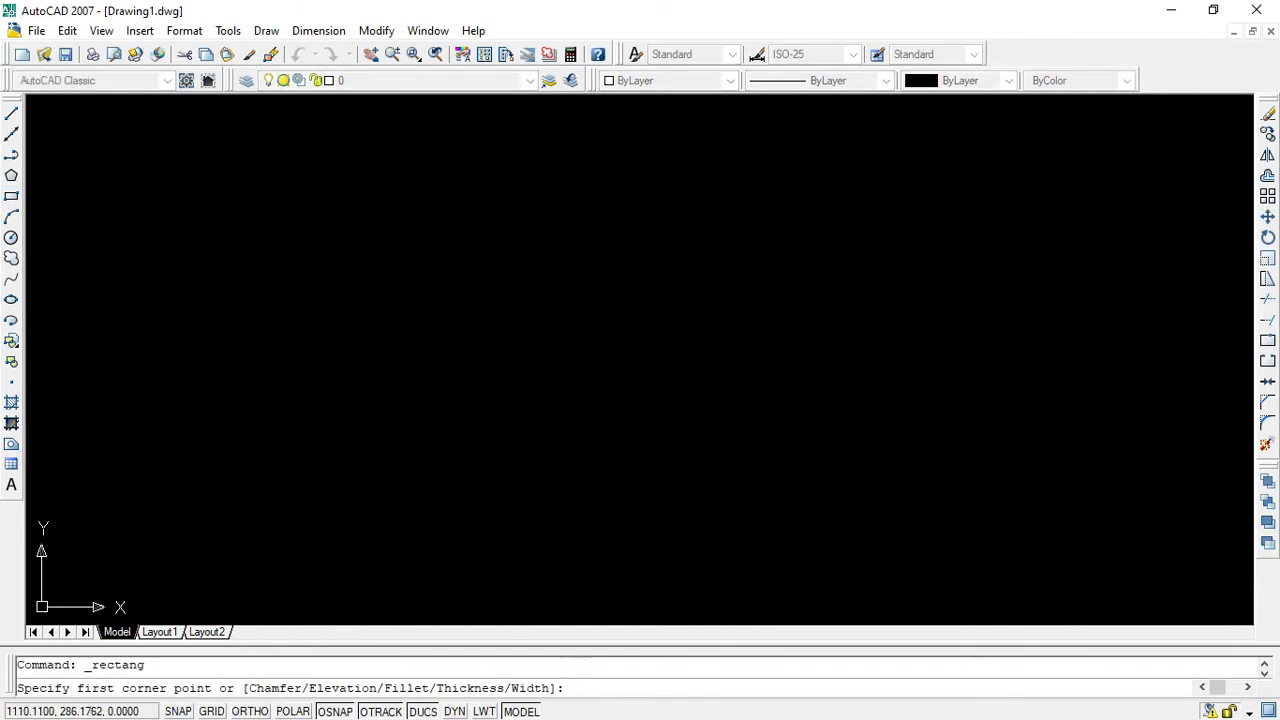
click(436, 482)
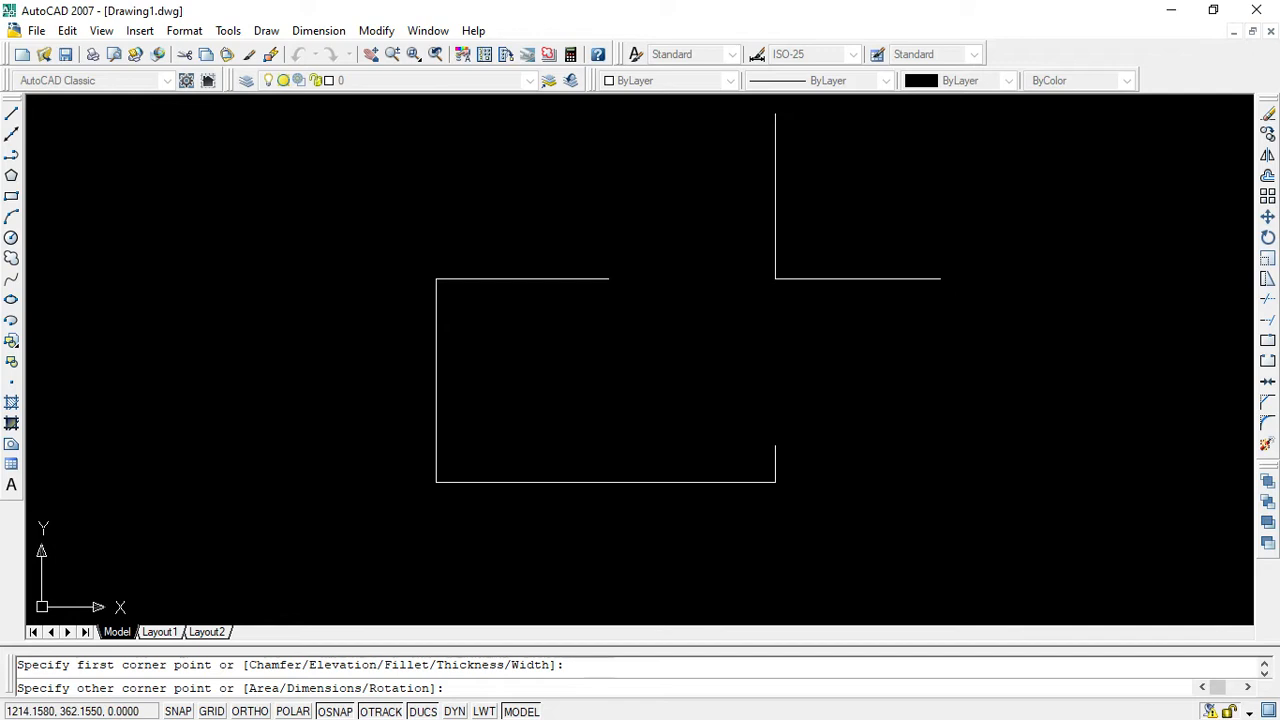
text(d)
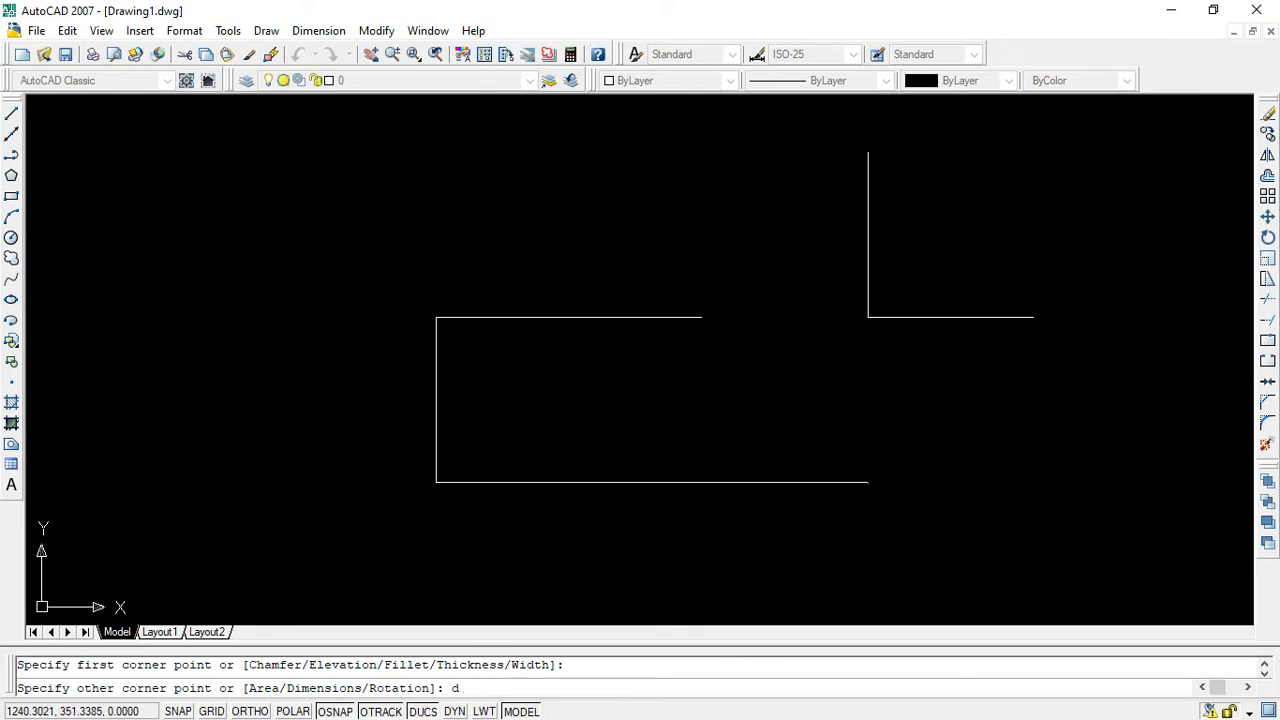
key(Return)
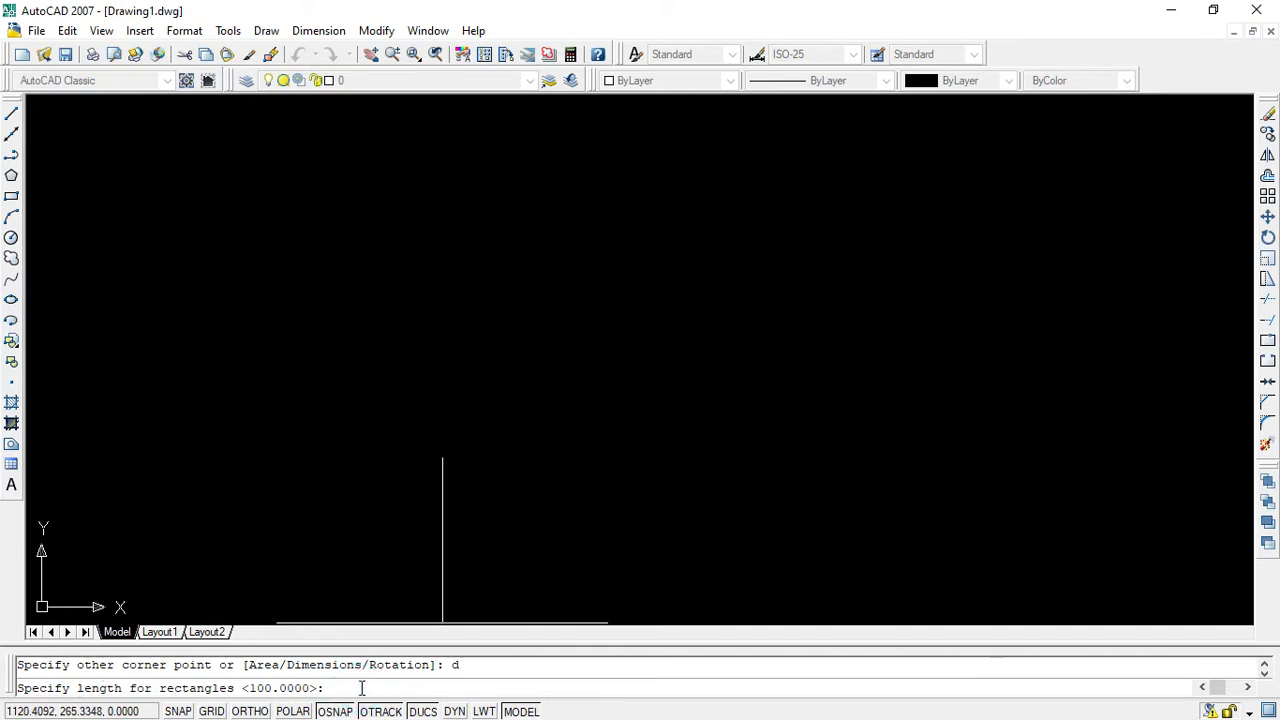
text(100)
key(Return)
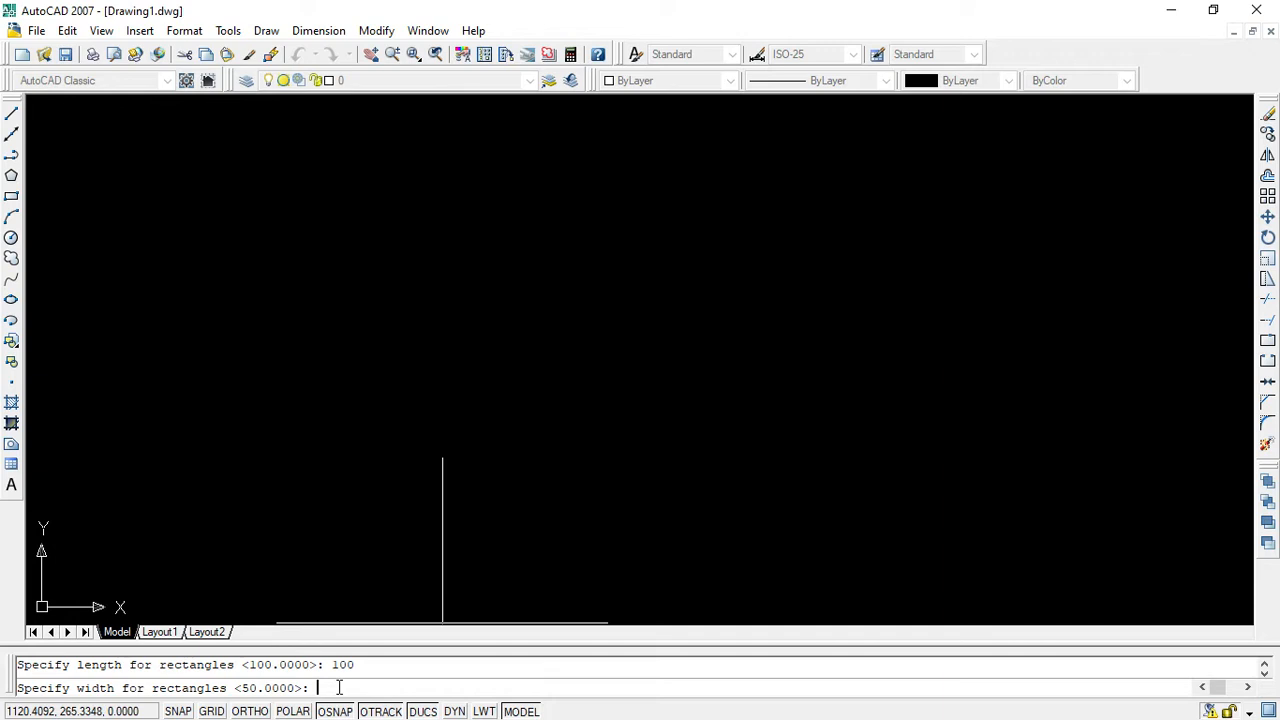
text(50)
key(Return)
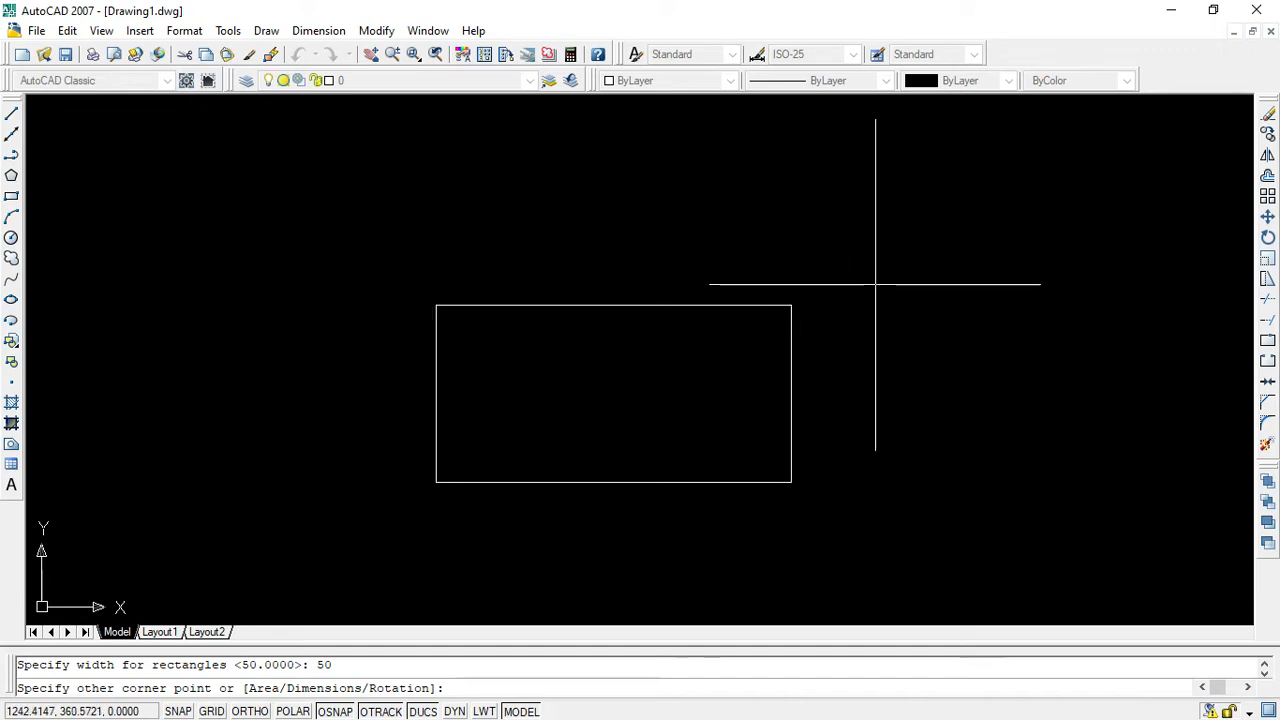
key(Return)
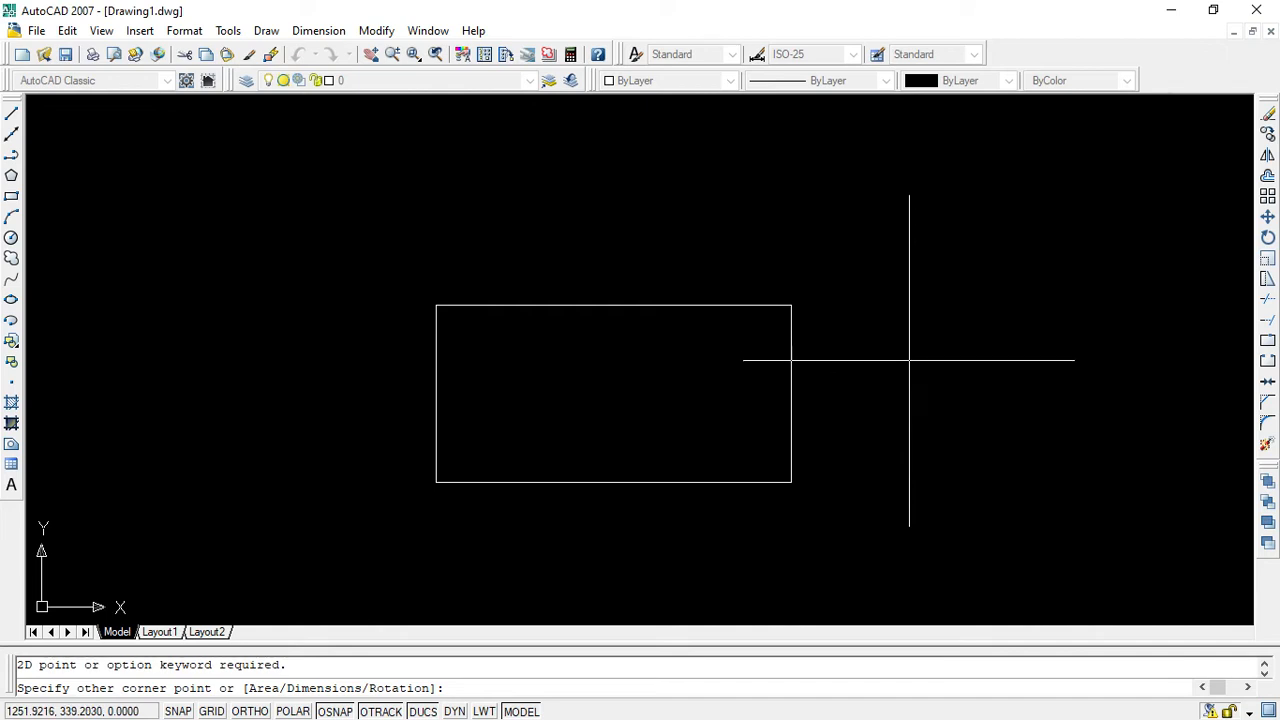
click(923, 412)
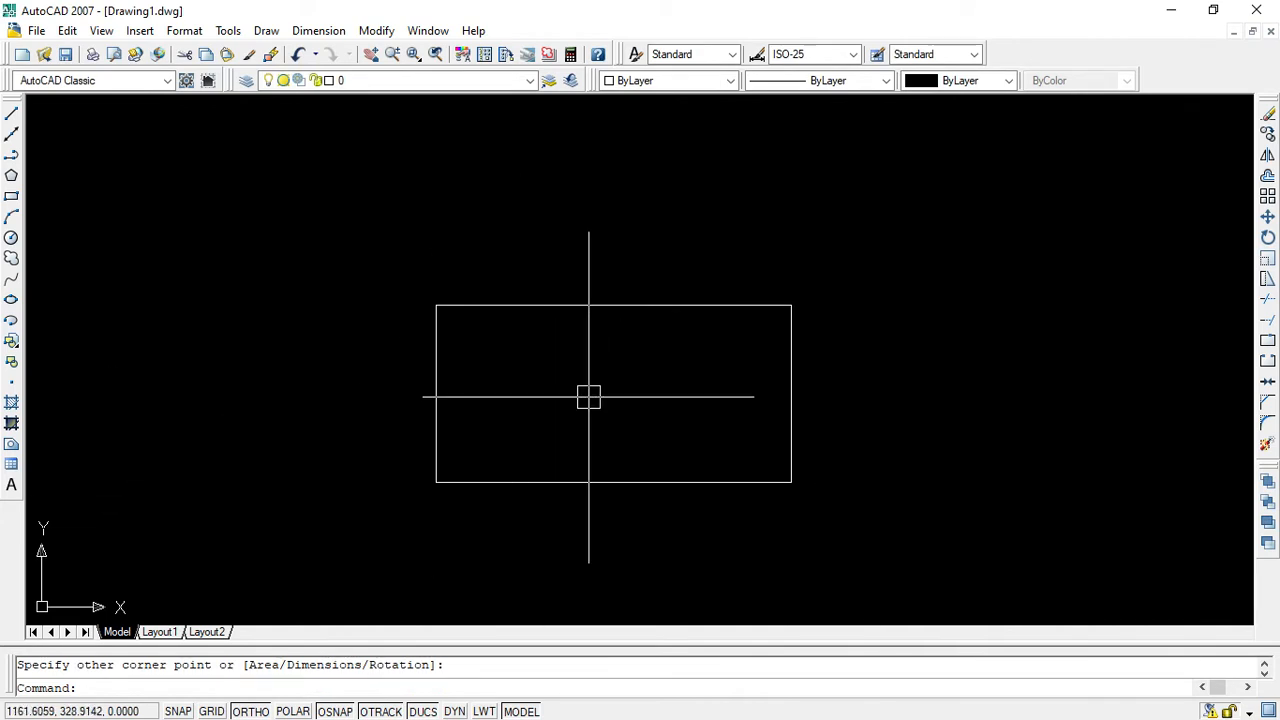
Add a linear dimension to the new rectangle's upper edge, placing the dimension line above the rectangle.
click(310, 30)
click(328, 79)
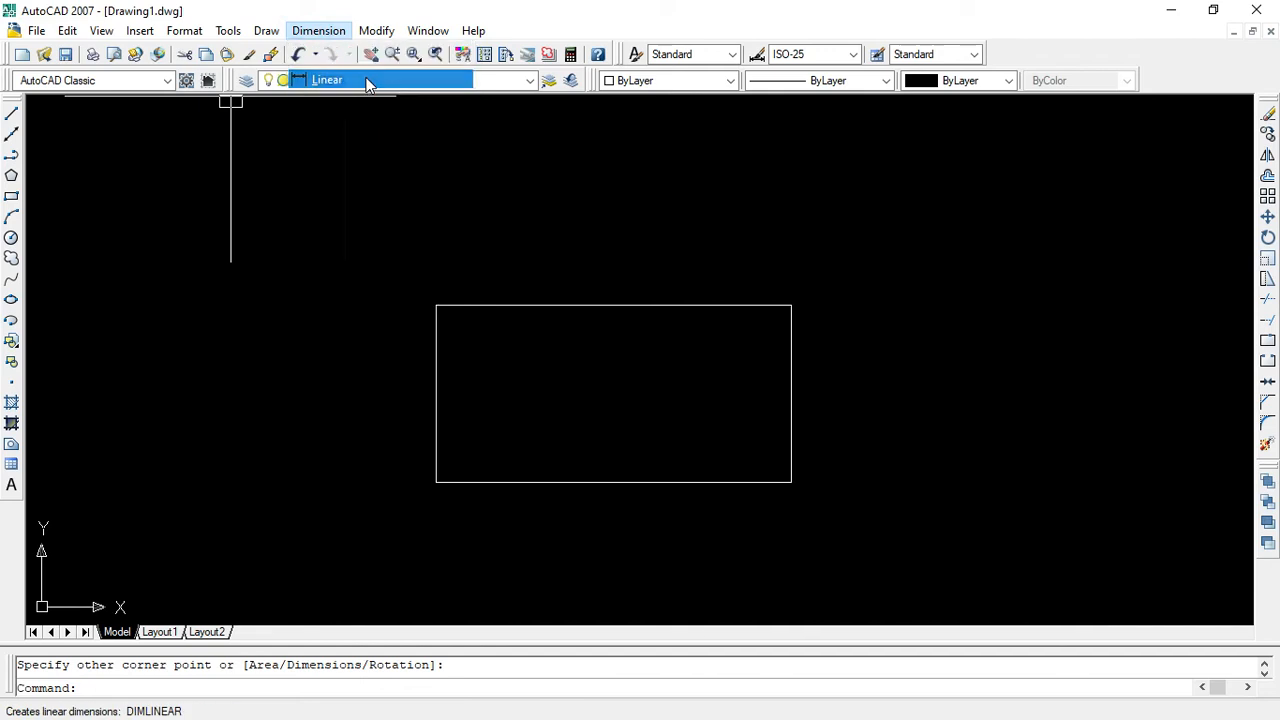
click(436, 304)
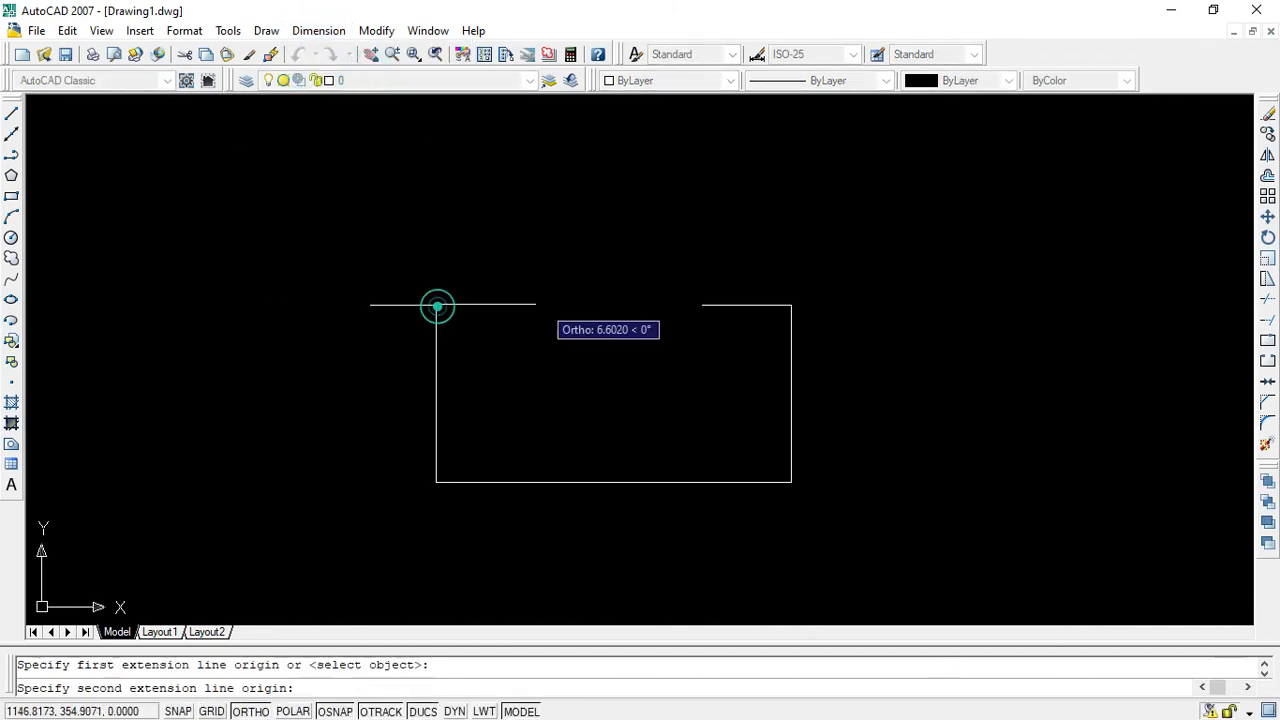
click(791, 304)
click(792, 231)
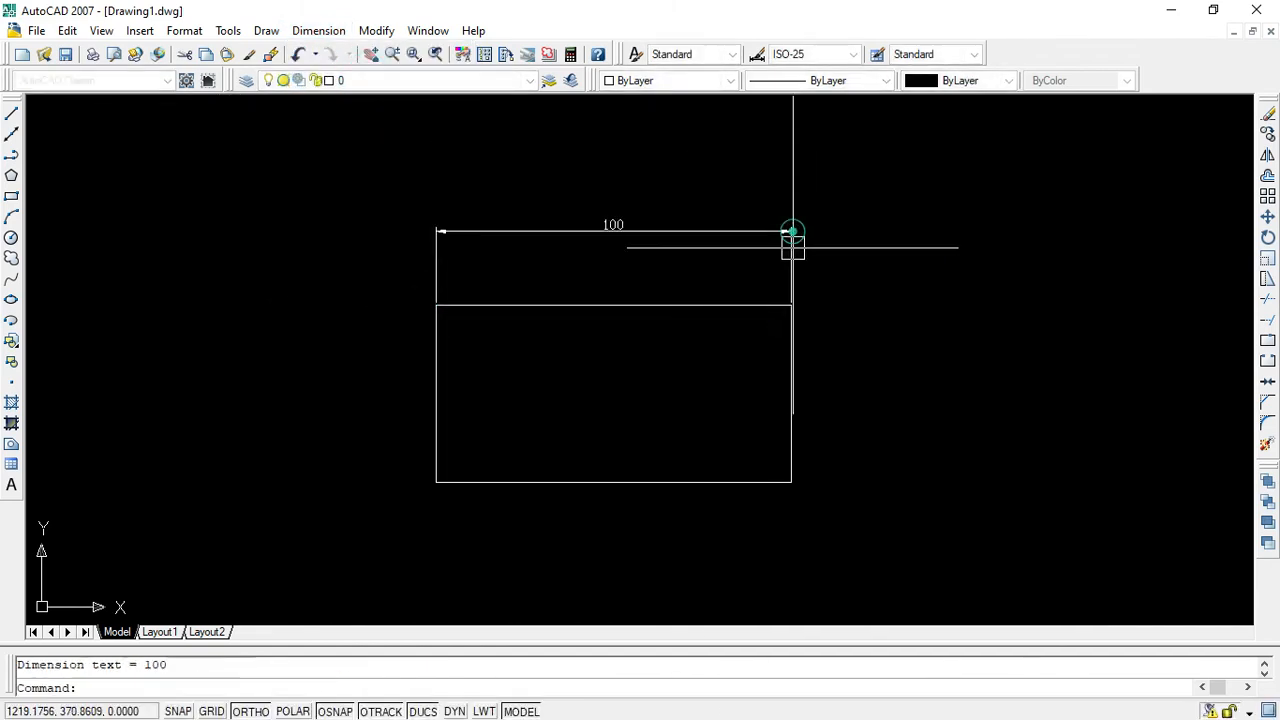
Add a linear dimension to the new rectangle's right edge, placing the dimension line outside the rectangle.
click(325, 31)
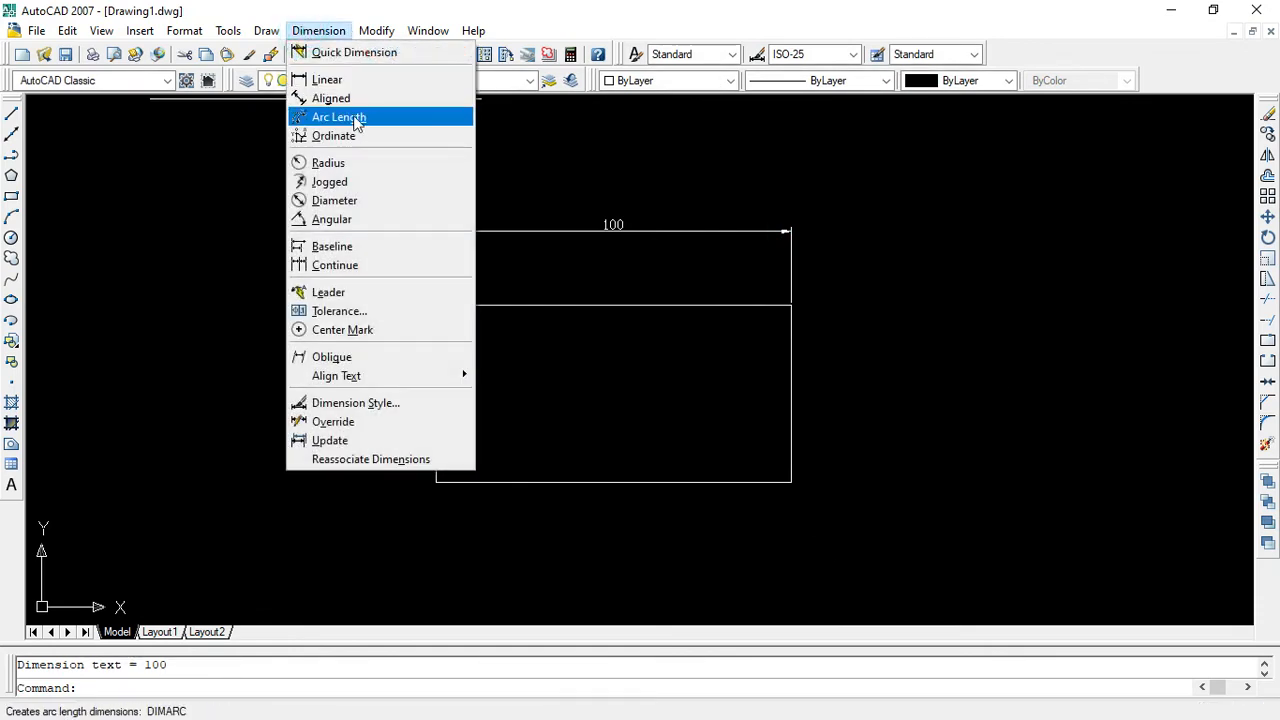
click(345, 82)
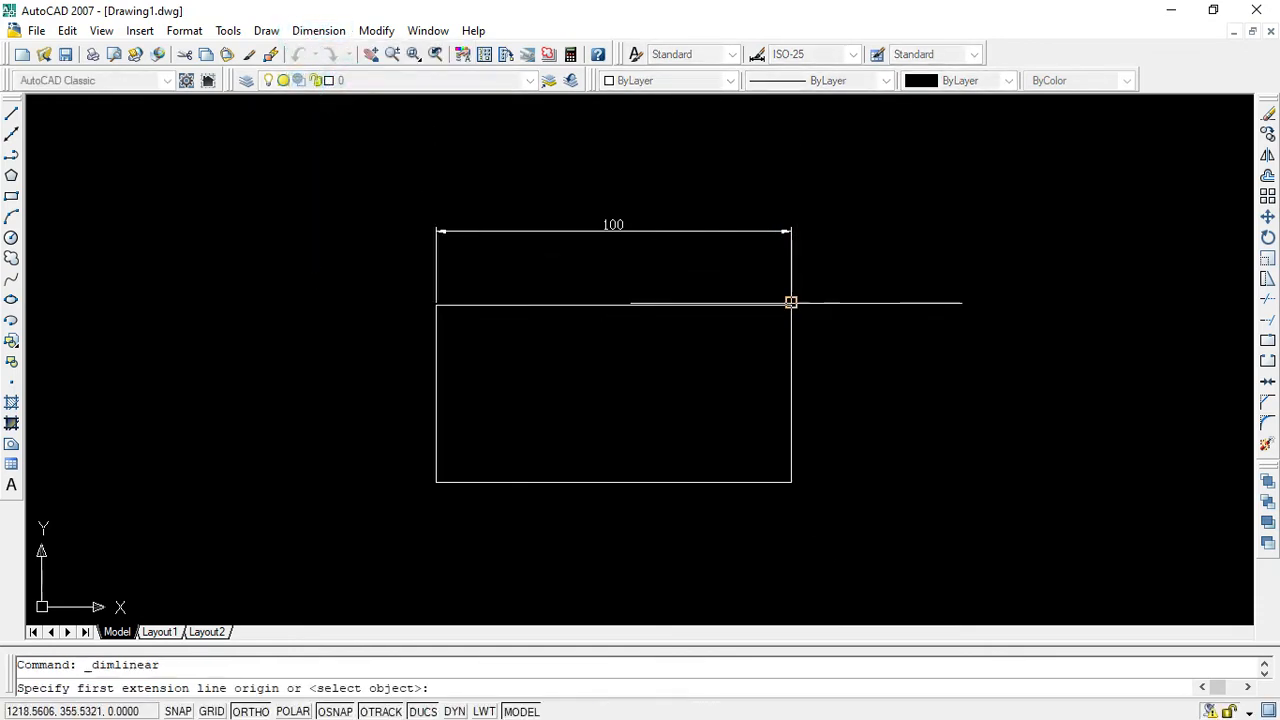
click(791, 304)
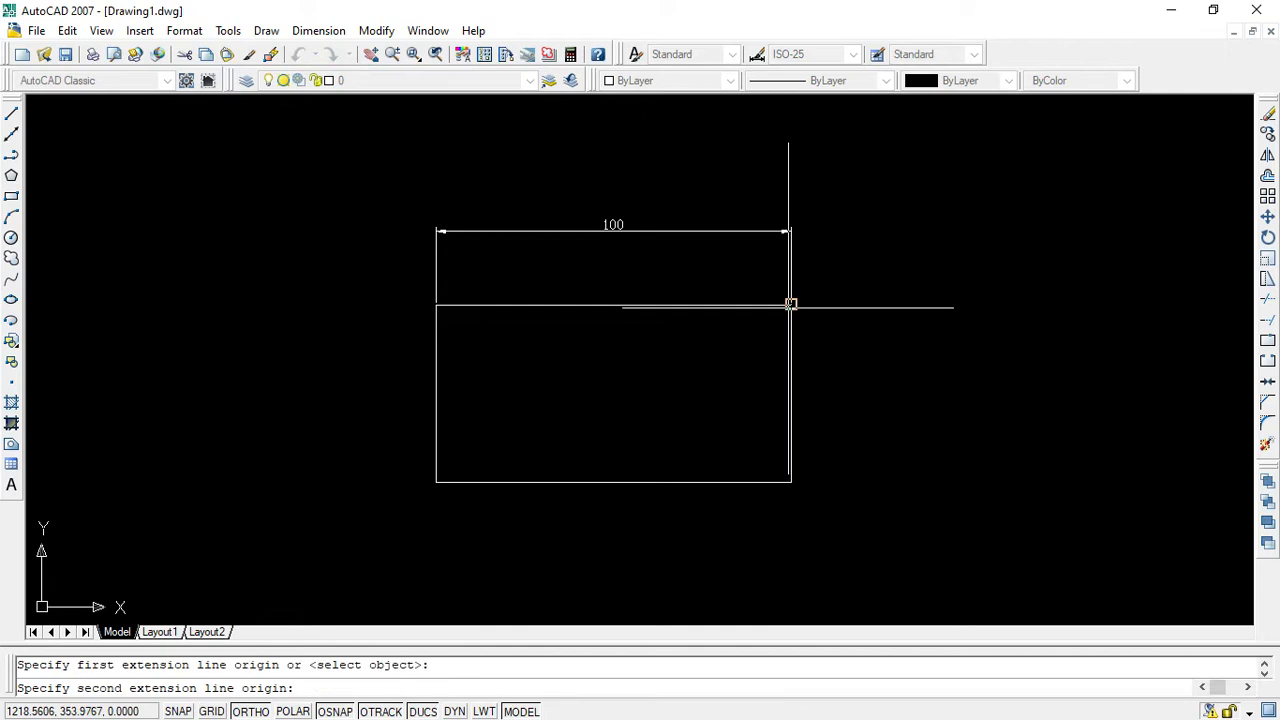
click(791, 482)
click(845, 476)
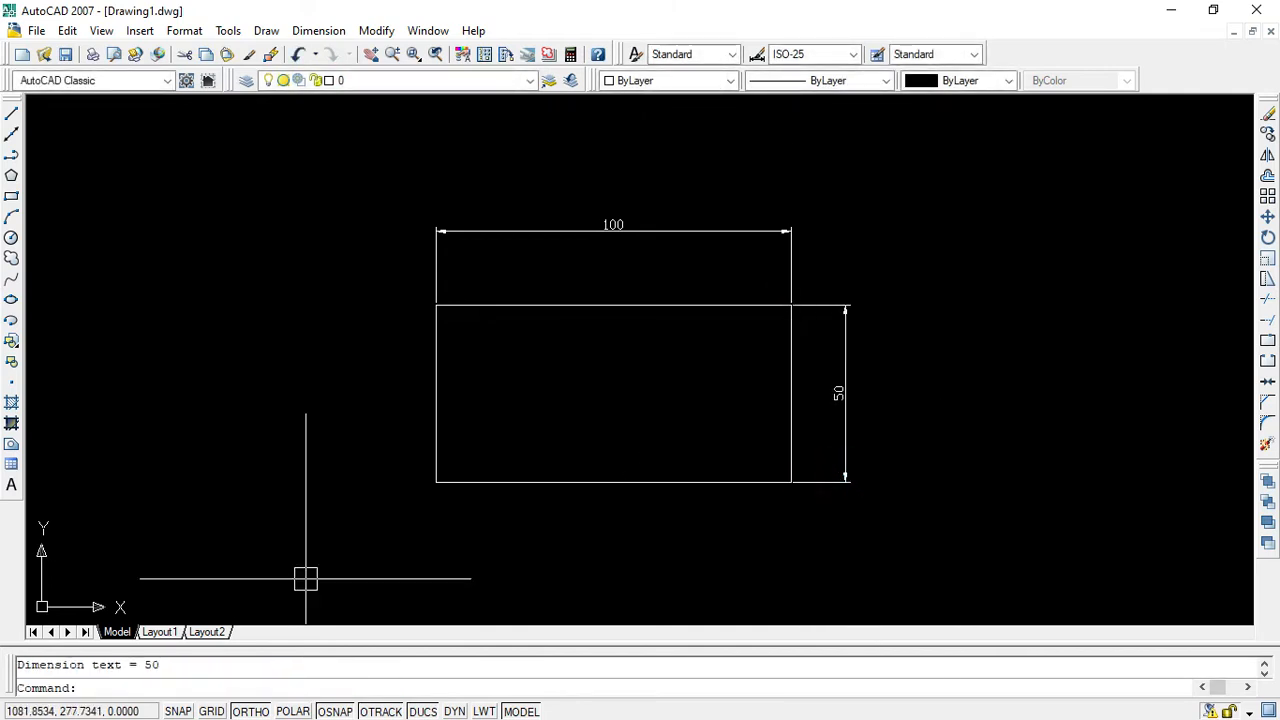
Delete the horizontal and vertical linear dimensions, keeping only the rectangle.
click(434, 400)
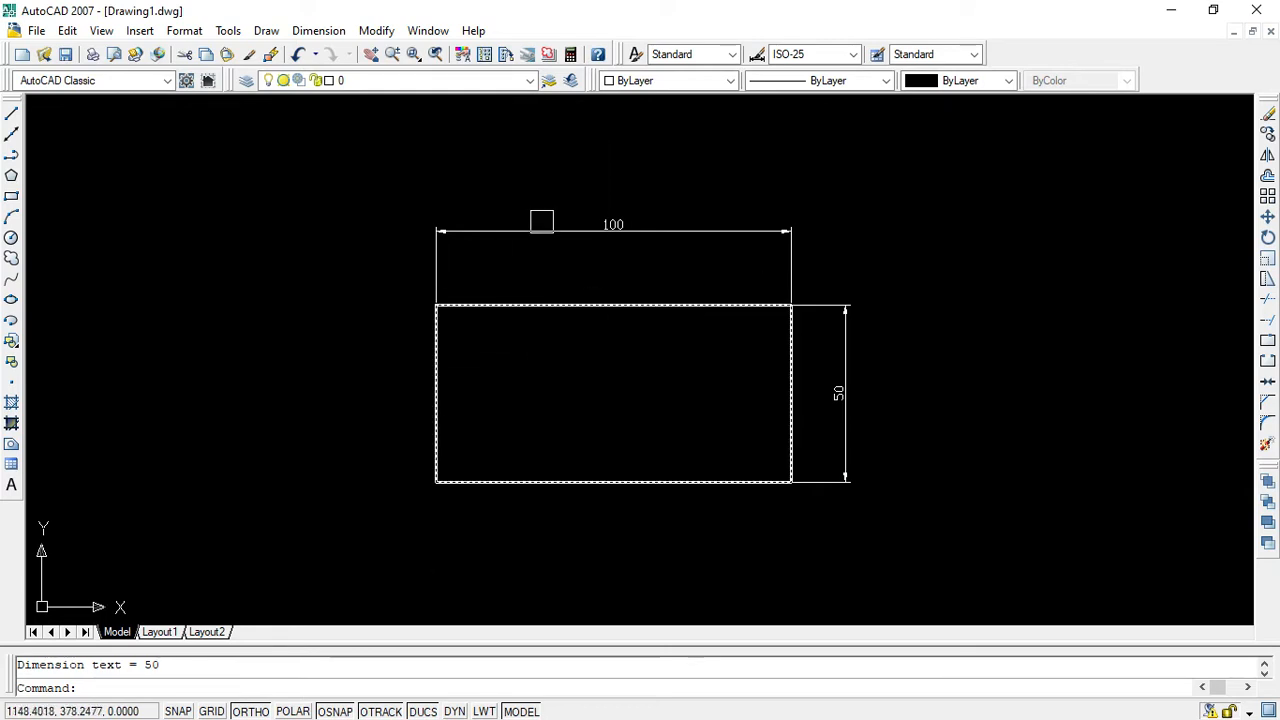
click(597, 229)
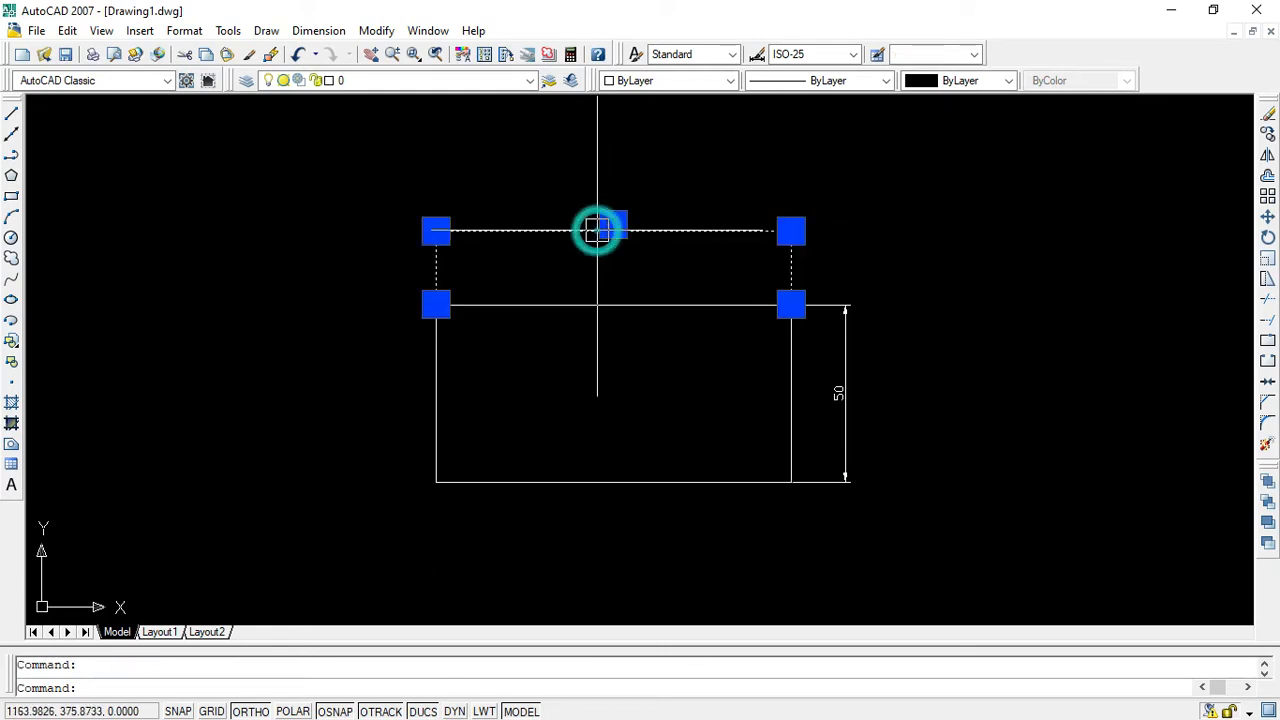
key(Delete)
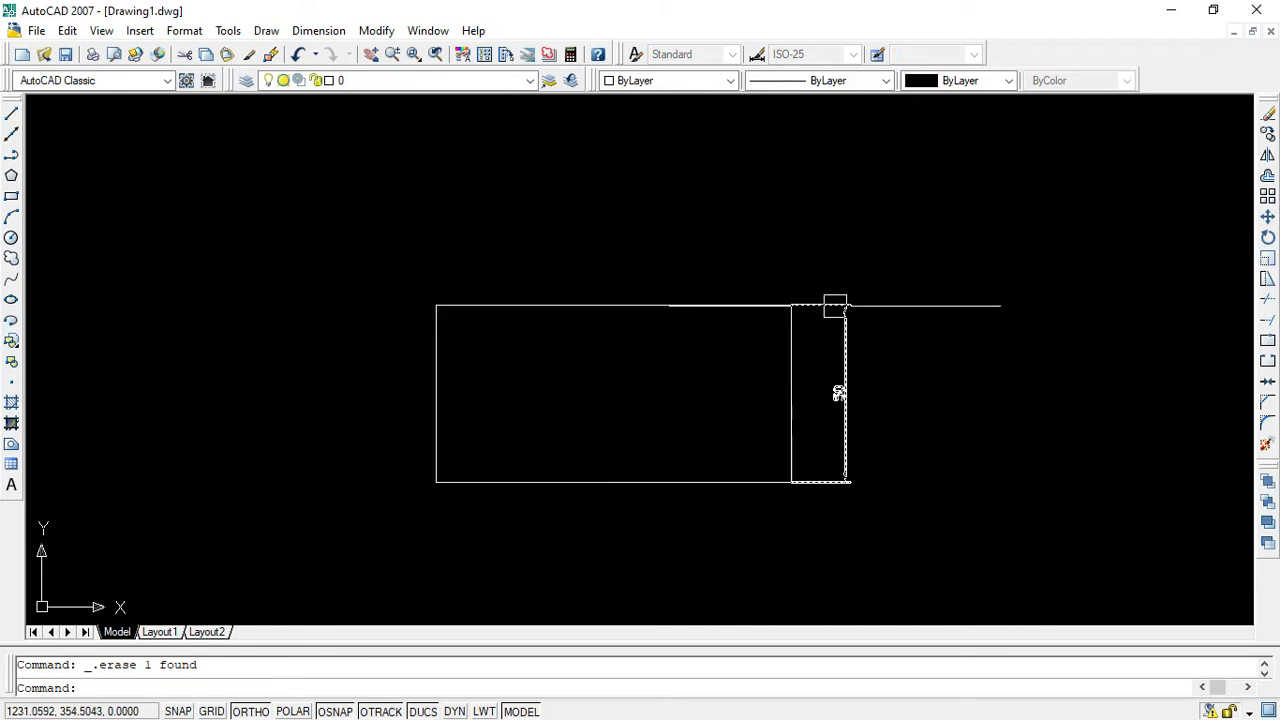
click(834, 305)
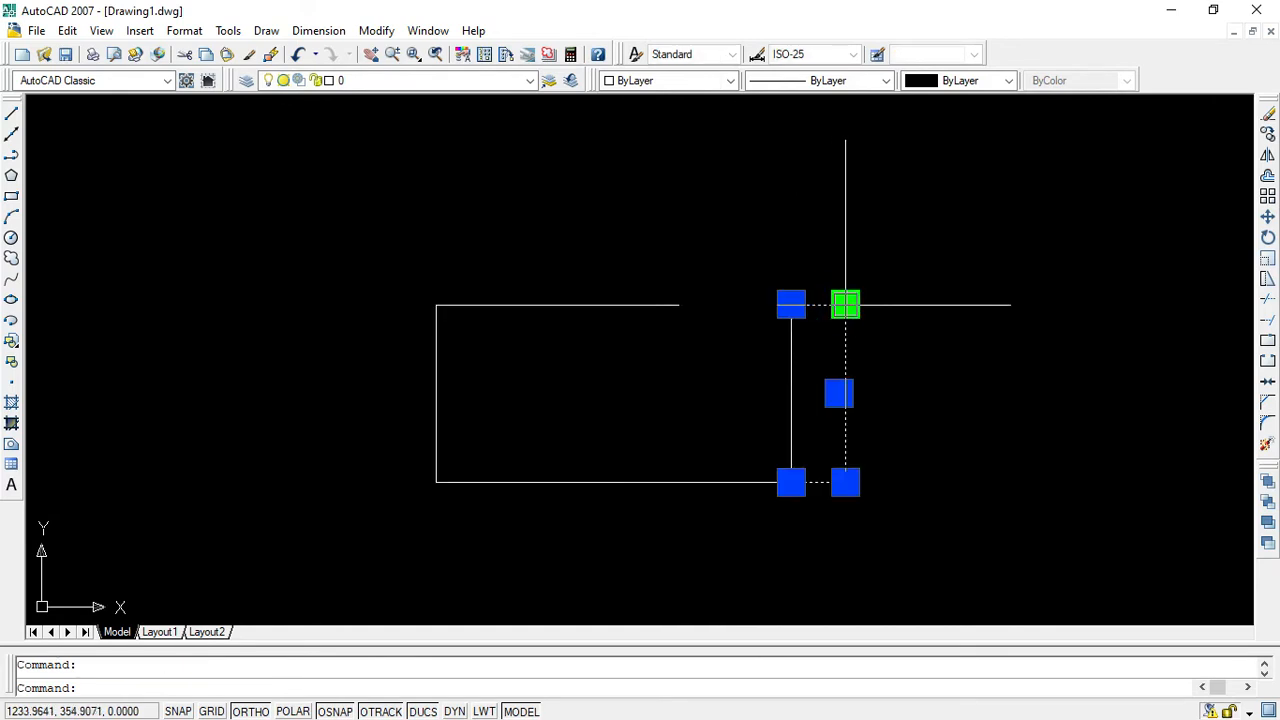
key(Delete)
Start the Donut command, check the donut diameters on page 6 of AUTOCADD.pdf, and return to the AutoCAD drawing.
scroll(569, 446, up, 2)
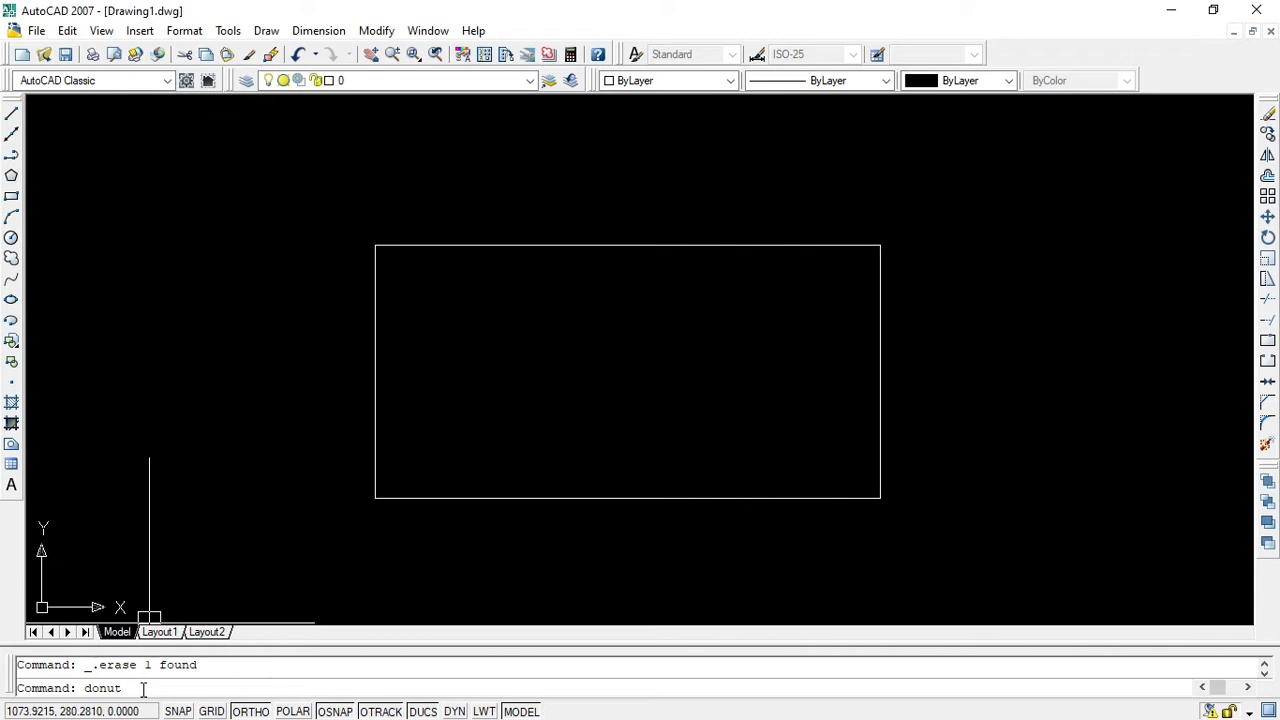
key(Return)
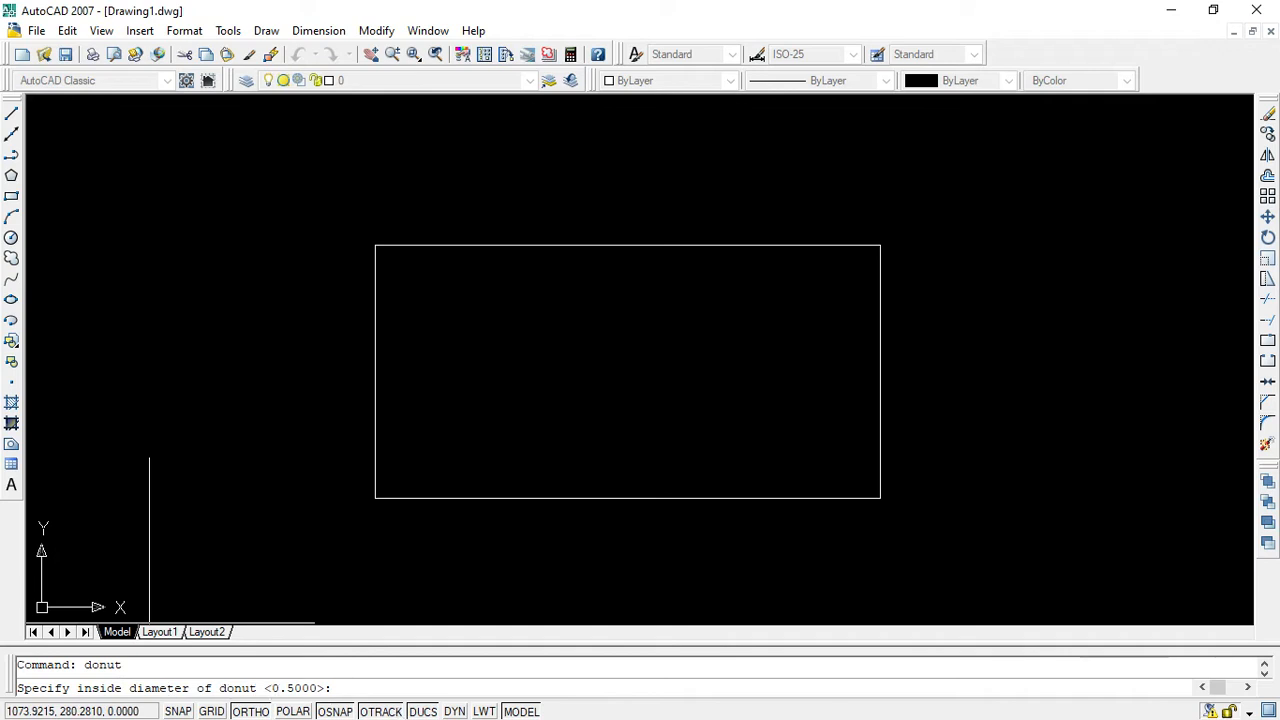
key(super)
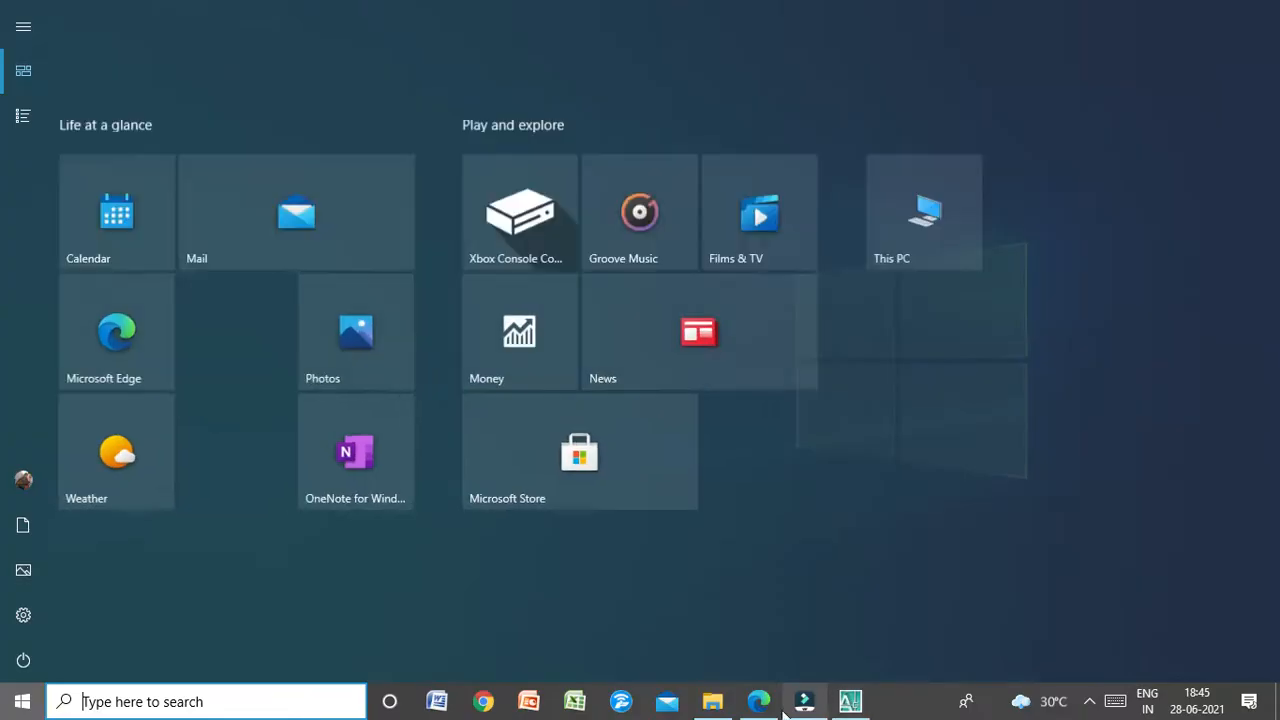
click(758, 701)
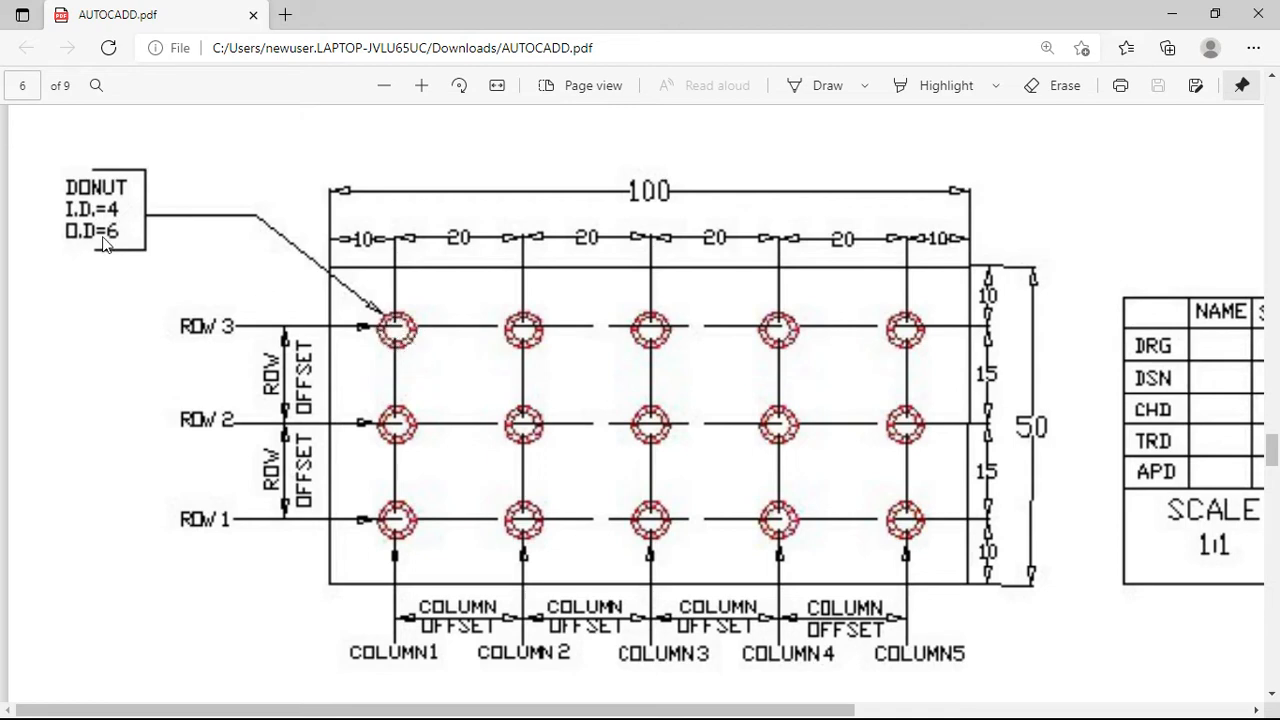
click(1174, 12)
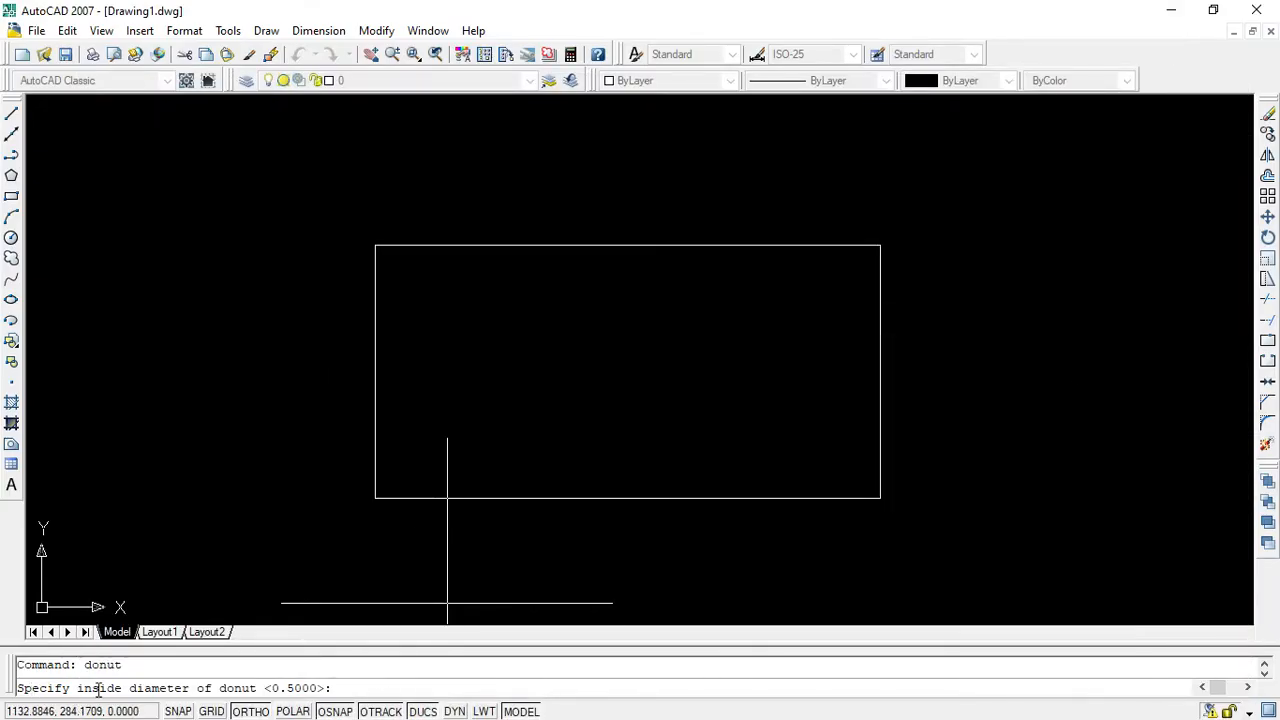
Set the donut's inside diameter to 4 and its outside diameter to 6.
click(349, 689)
key(Return)
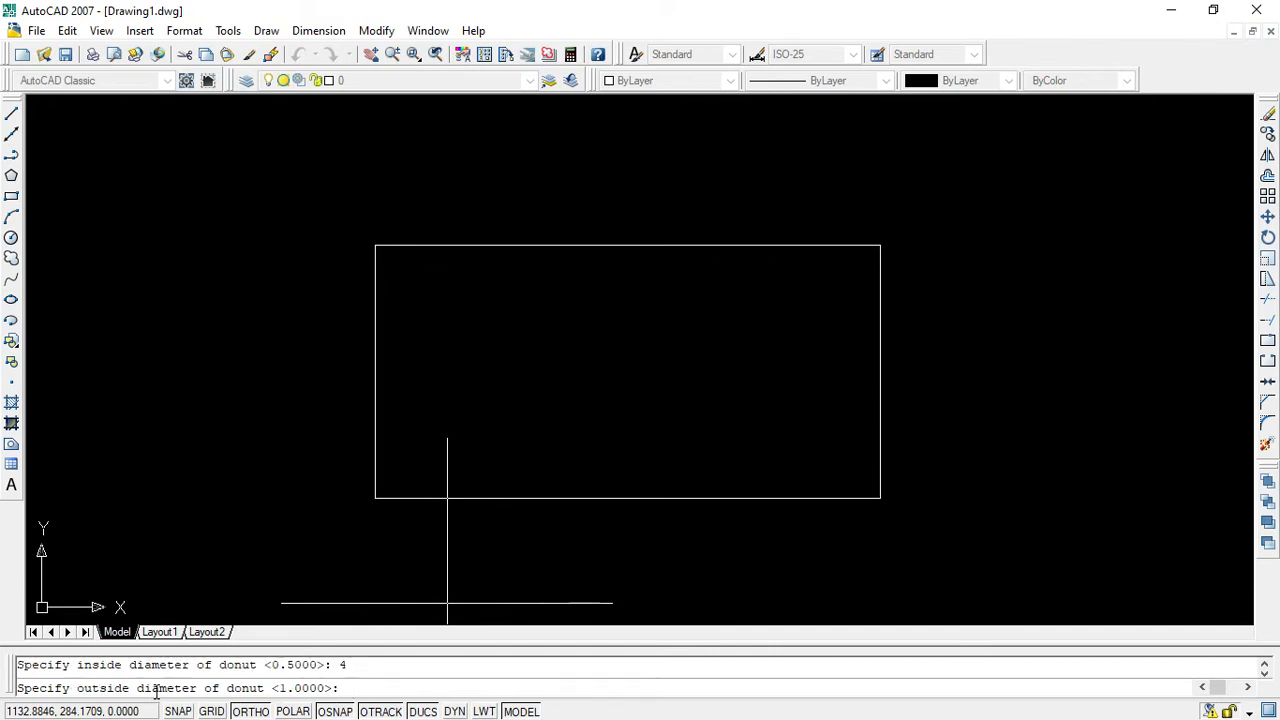
click(359, 688)
text(6)
key(Return)
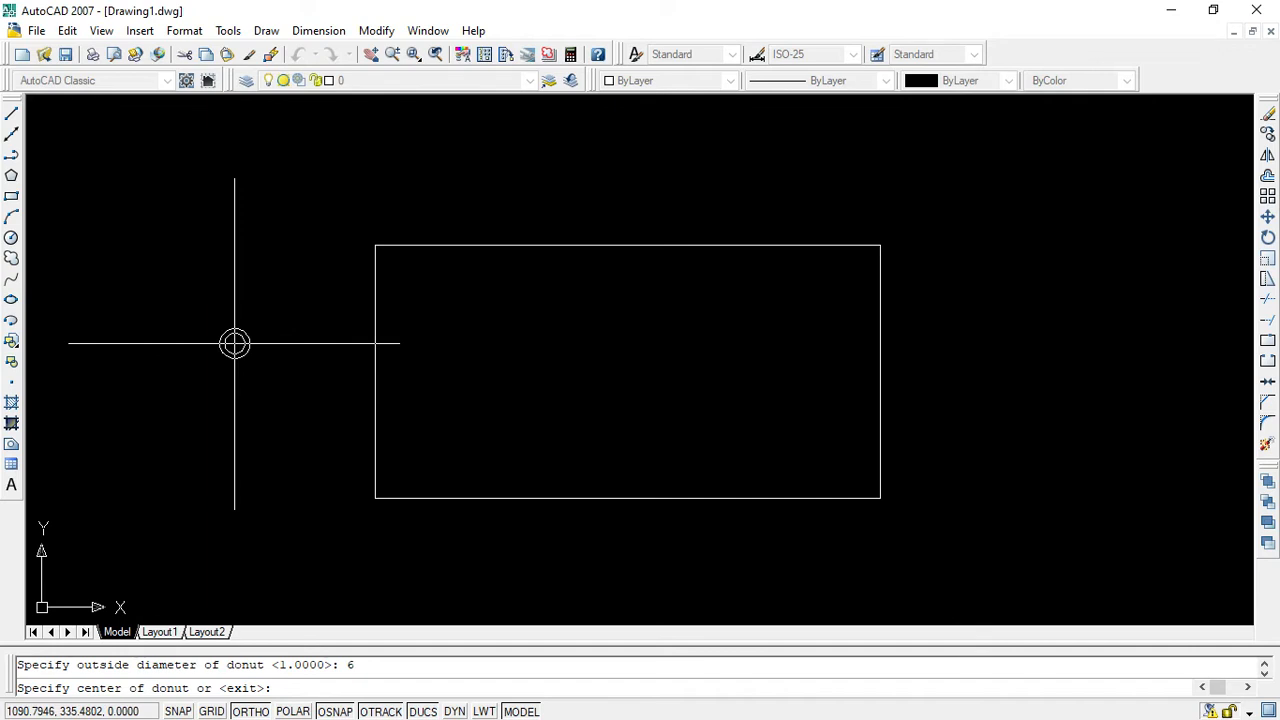
Place nine donuts freely around the outside of the rectangle, along its left, upper and right sides, and end the command.
click(234, 343)
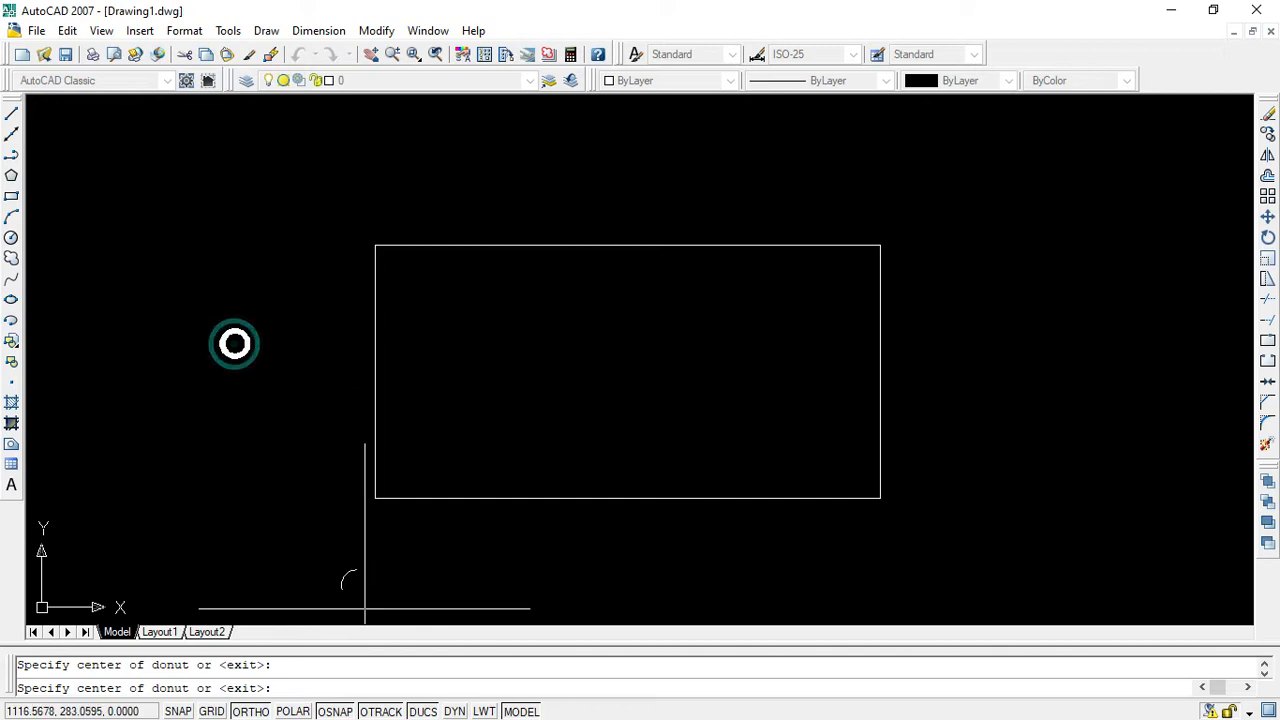
click(204, 253)
click(342, 190)
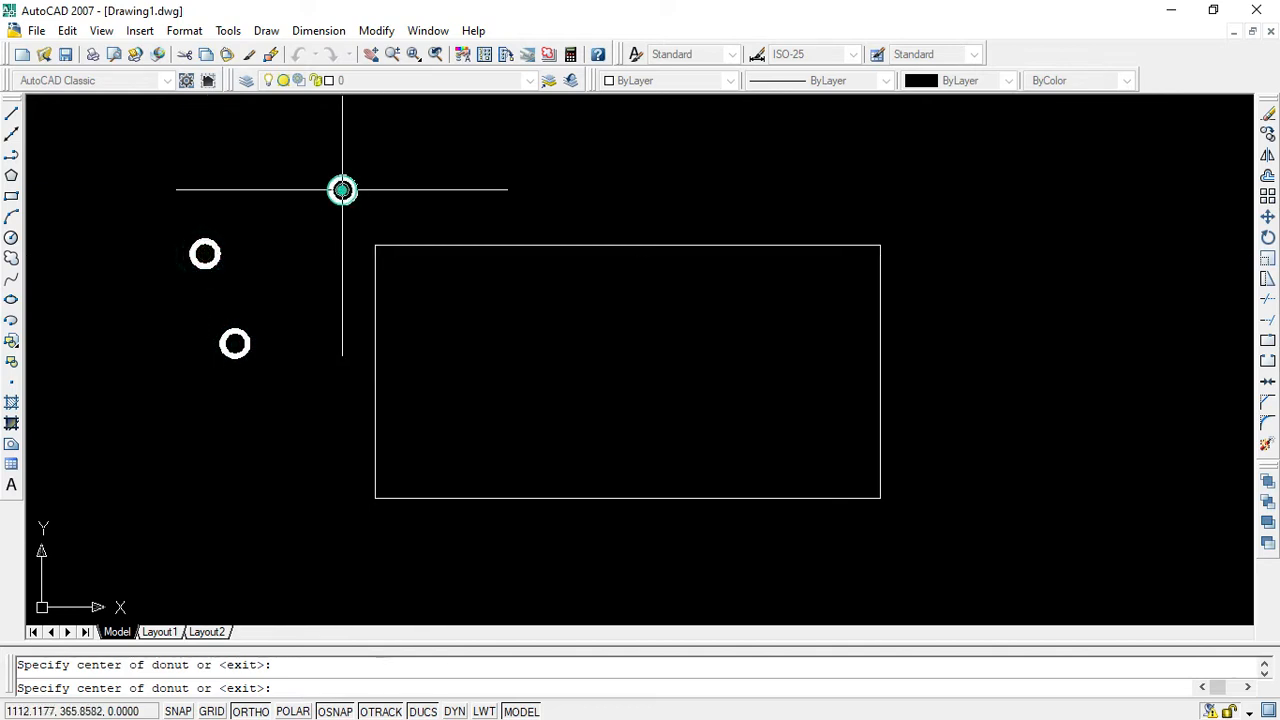
click(465, 189)
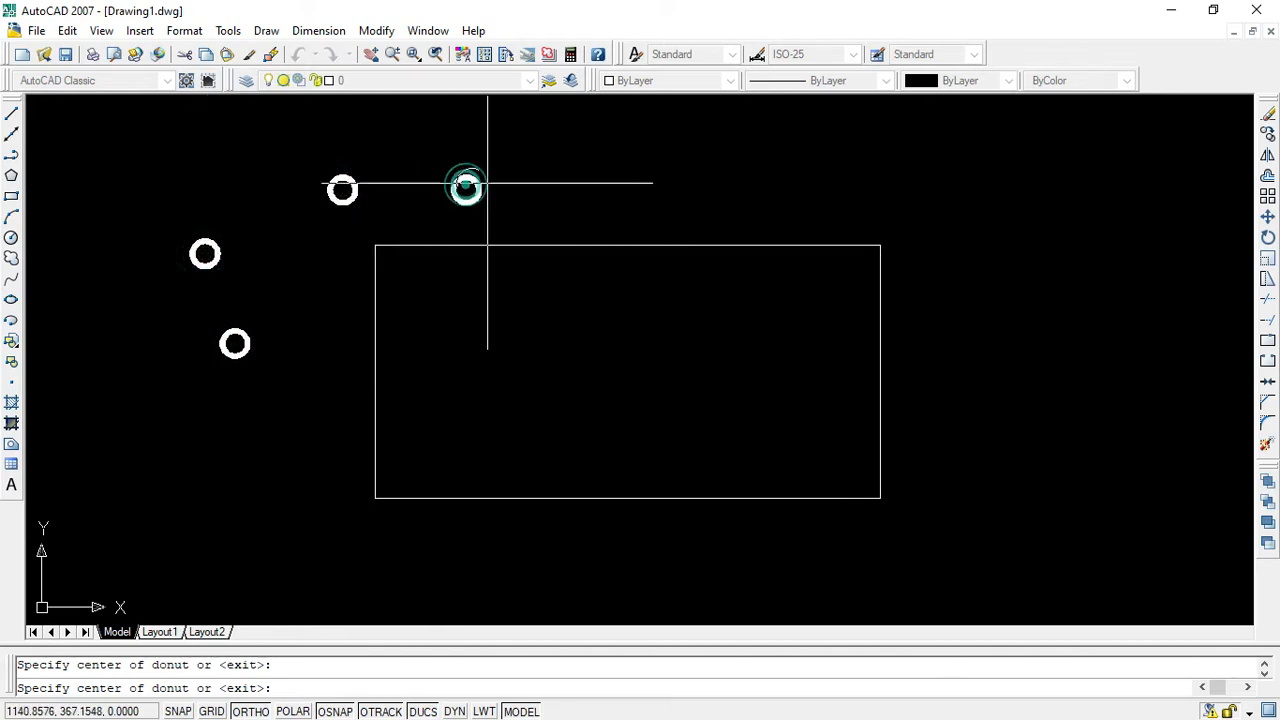
click(668, 181)
click(847, 179)
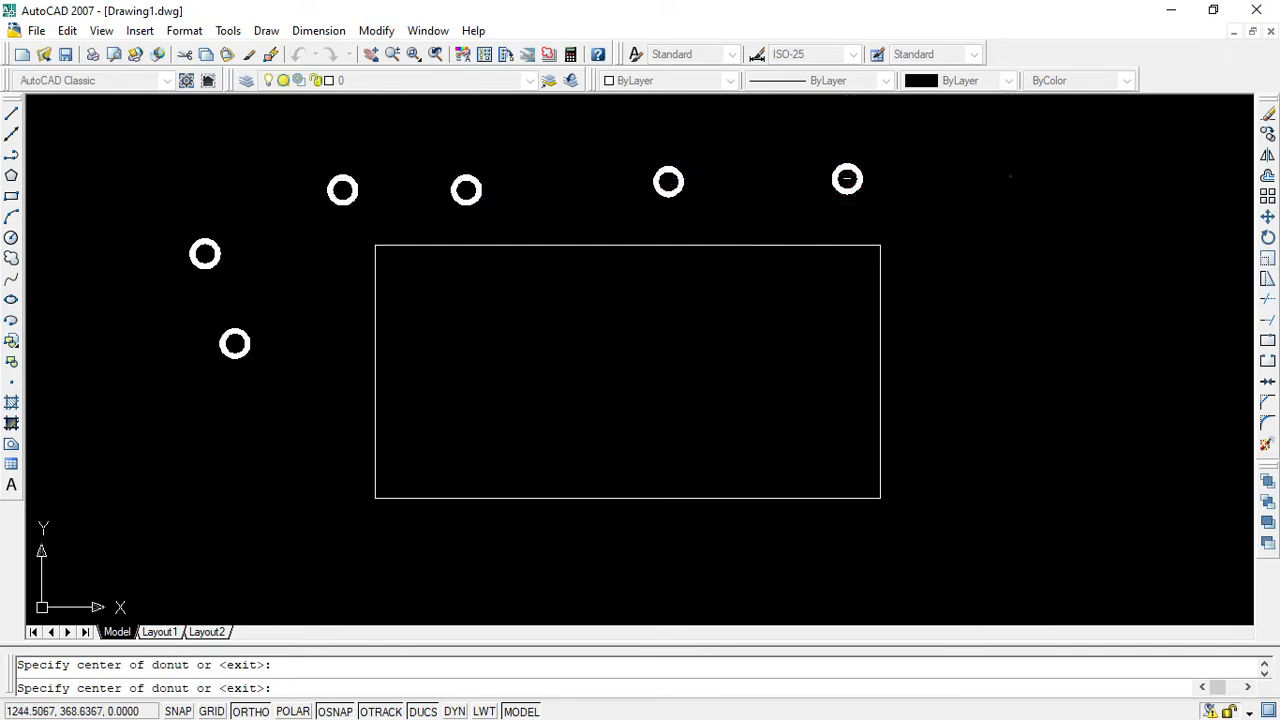
click(1011, 179)
click(1050, 285)
click(1029, 443)
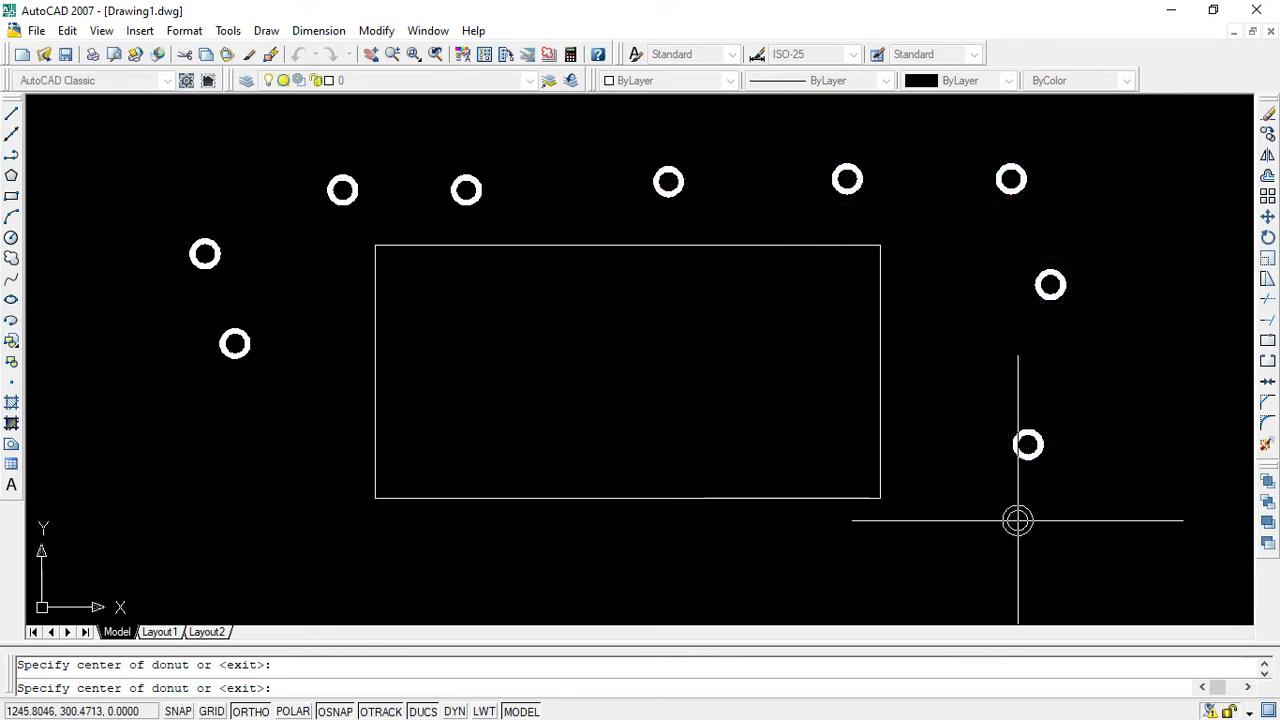
key(Escape)
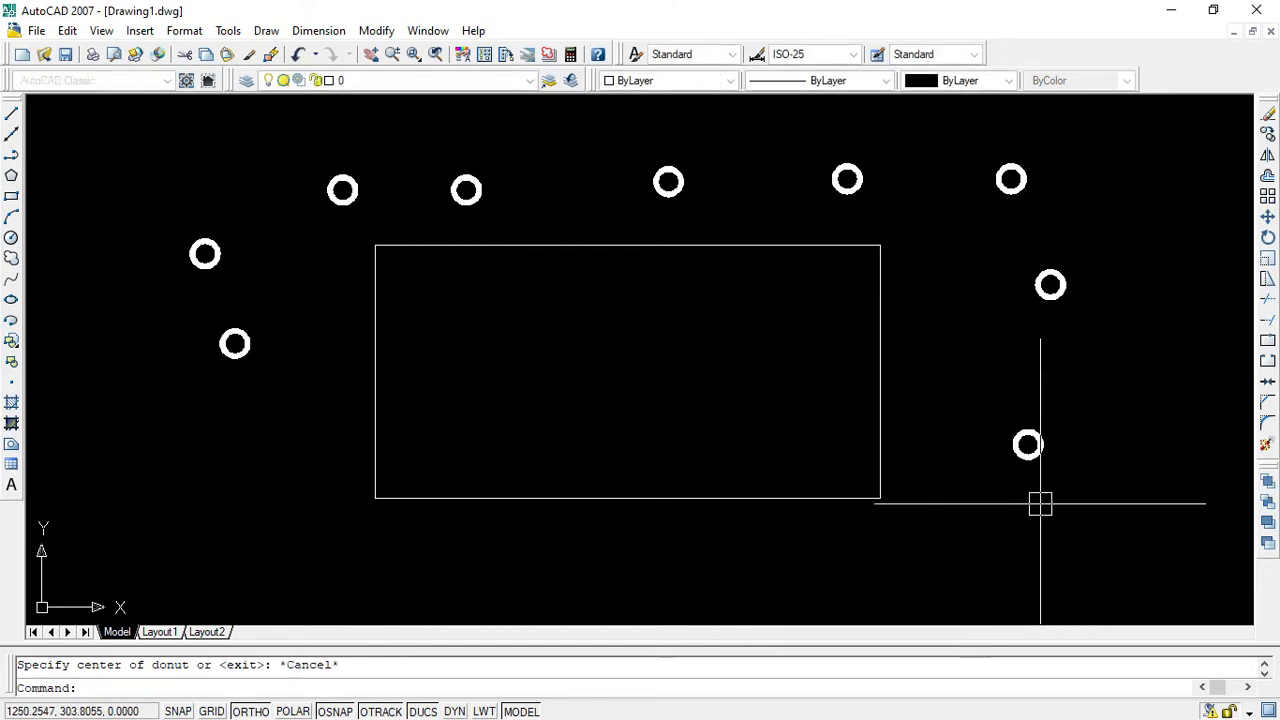
Delete the loose donuts around the rectangle, keeping only the lower donut on its left side, and clear the selection.
click(1060, 500)
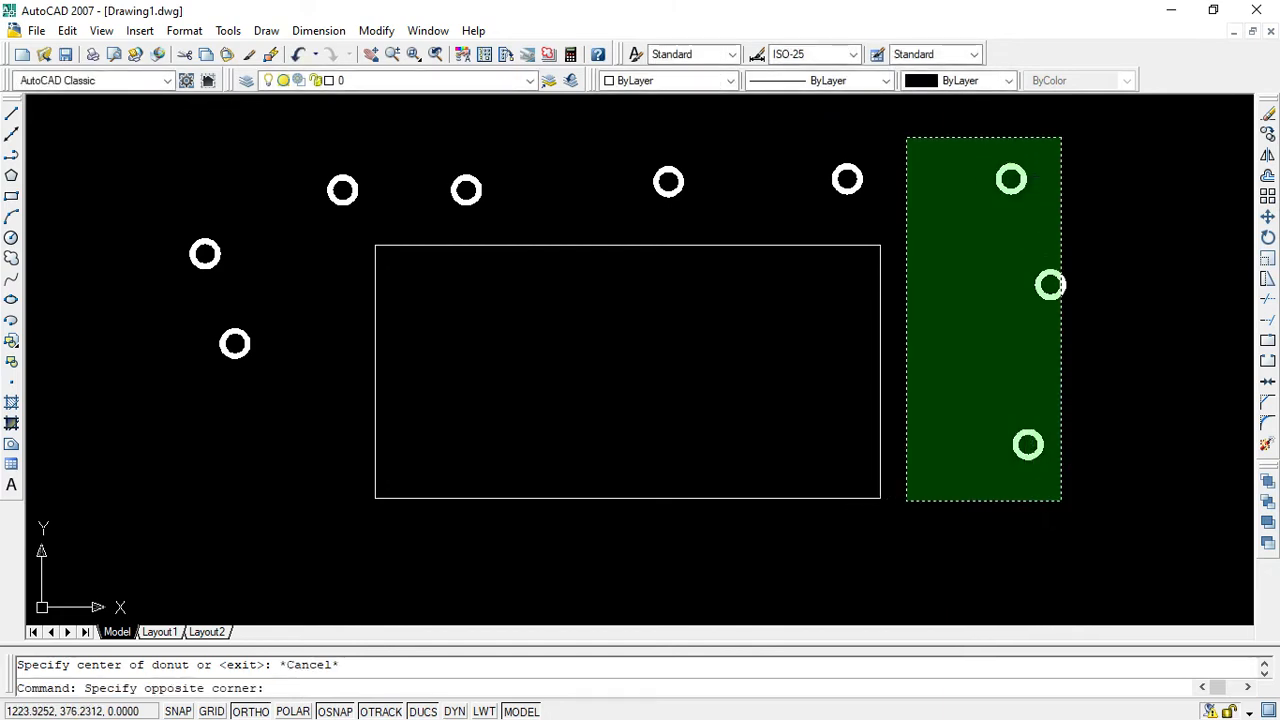
click(952, 137)
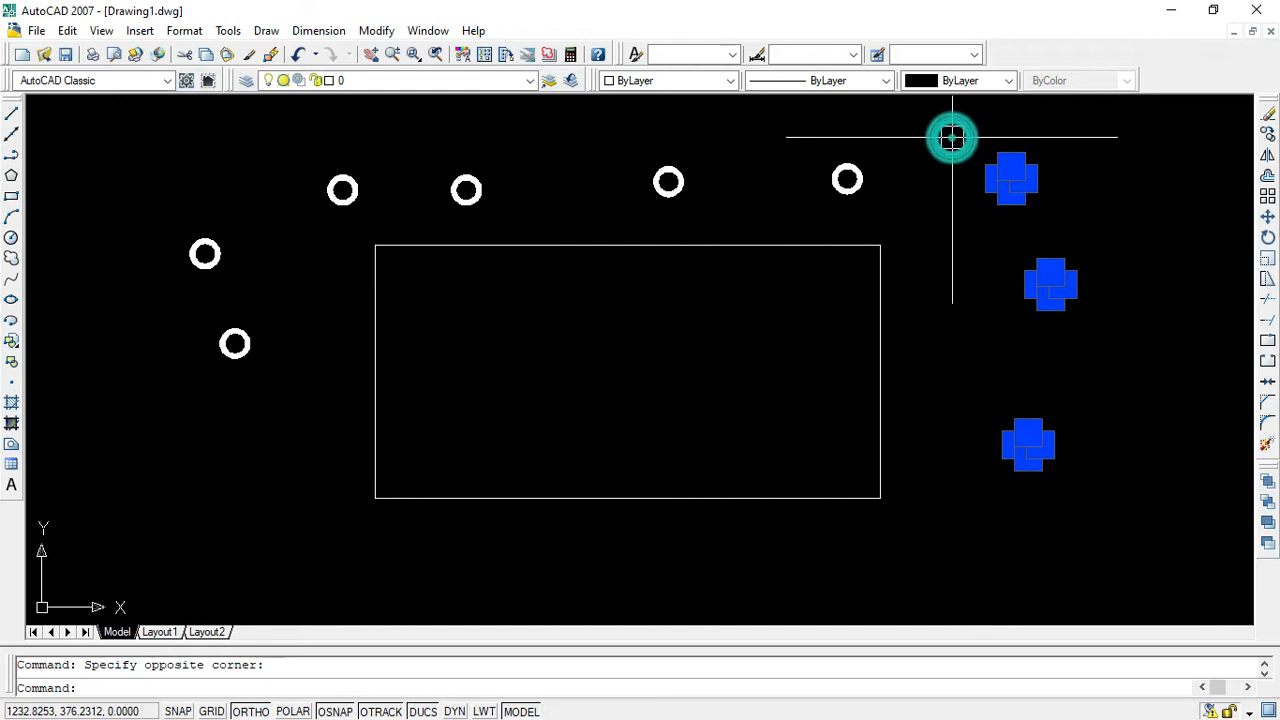
key(Delete)
click(906, 207)
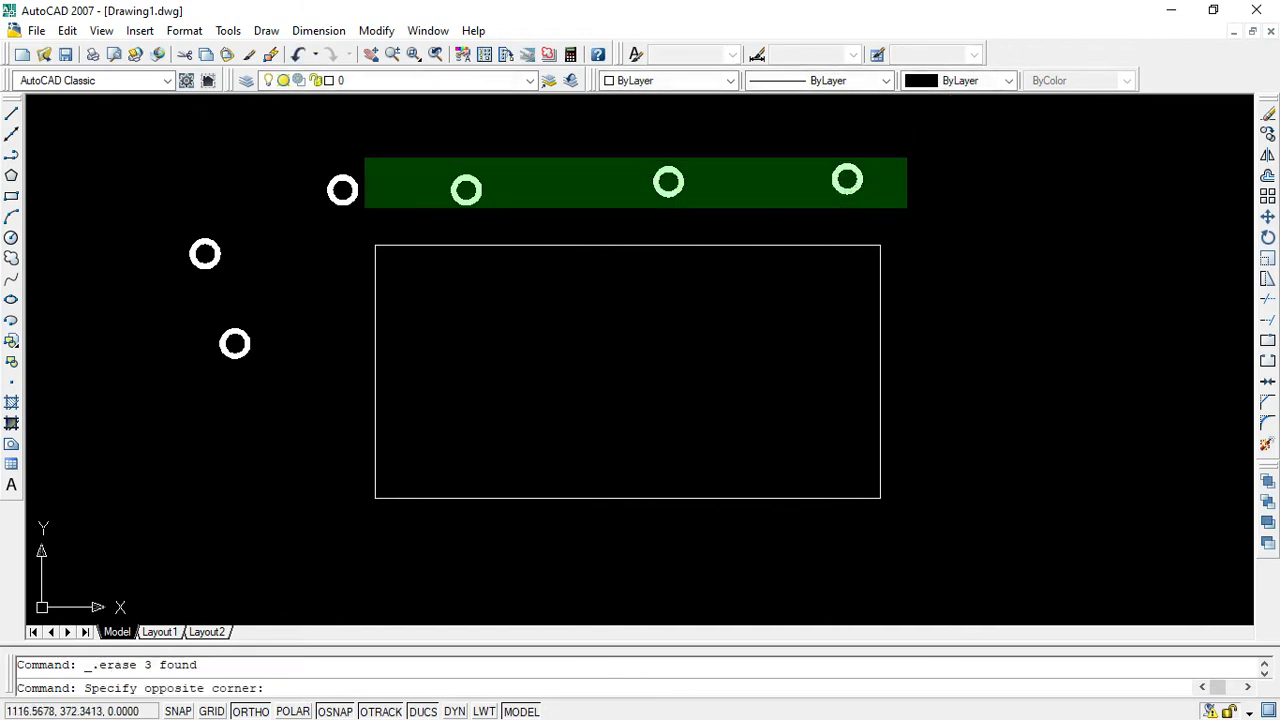
click(289, 151)
key(Delete)
click(257, 277)
click(165, 225)
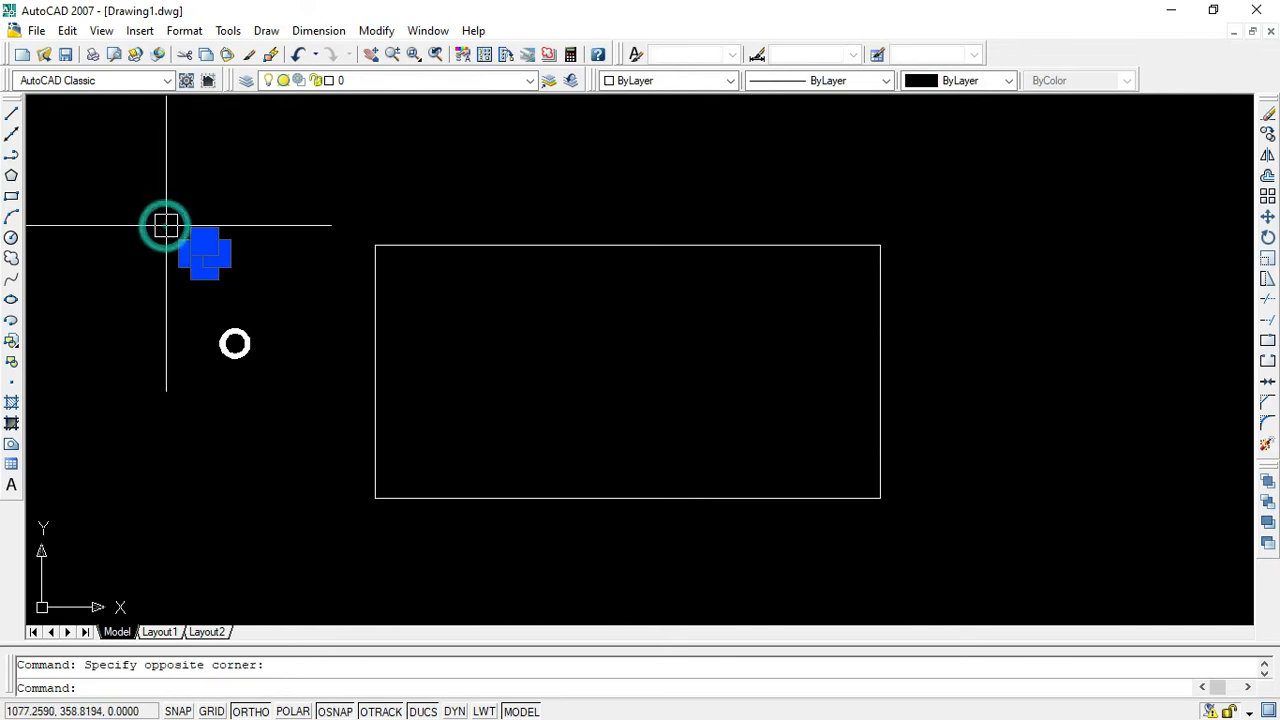
key(Delete)
click(250, 430)
click(214, 287)
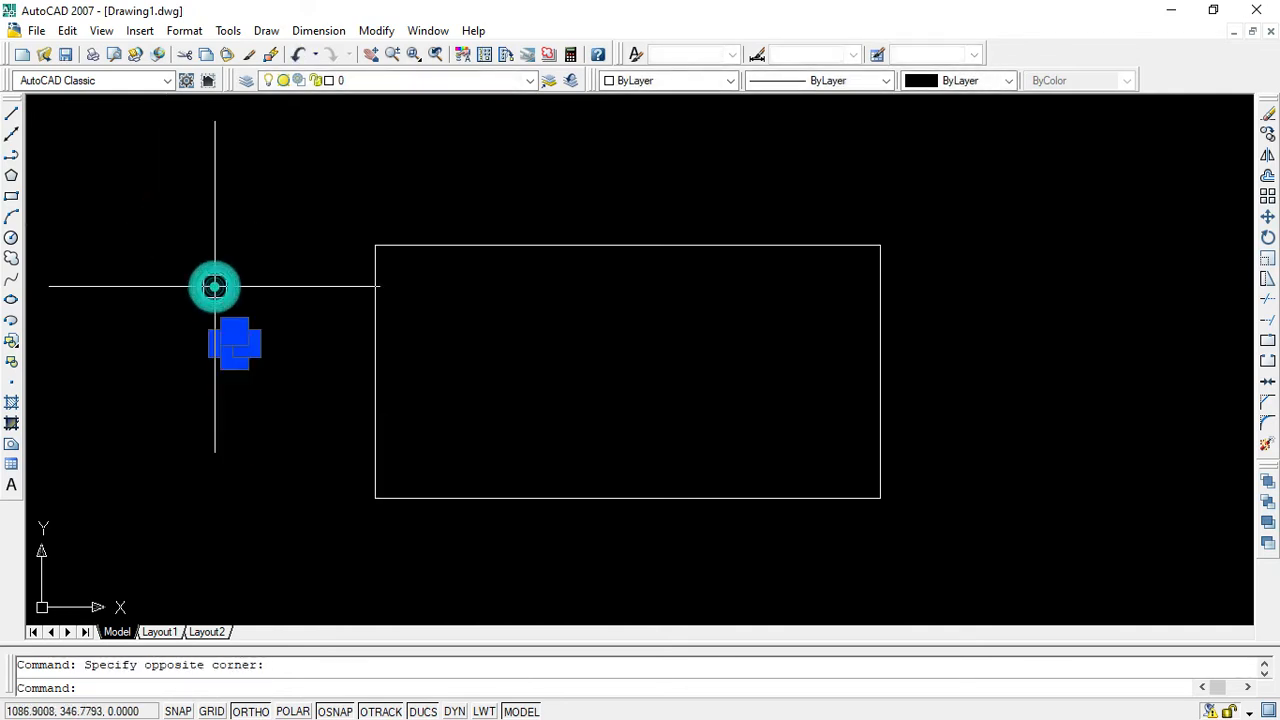
key(Escape)
Set the Fill mode to OFF.
scroll(220, 383, up, 3)
scroll(255, 303, up, 2)
scroll(239, 277, up, 1)
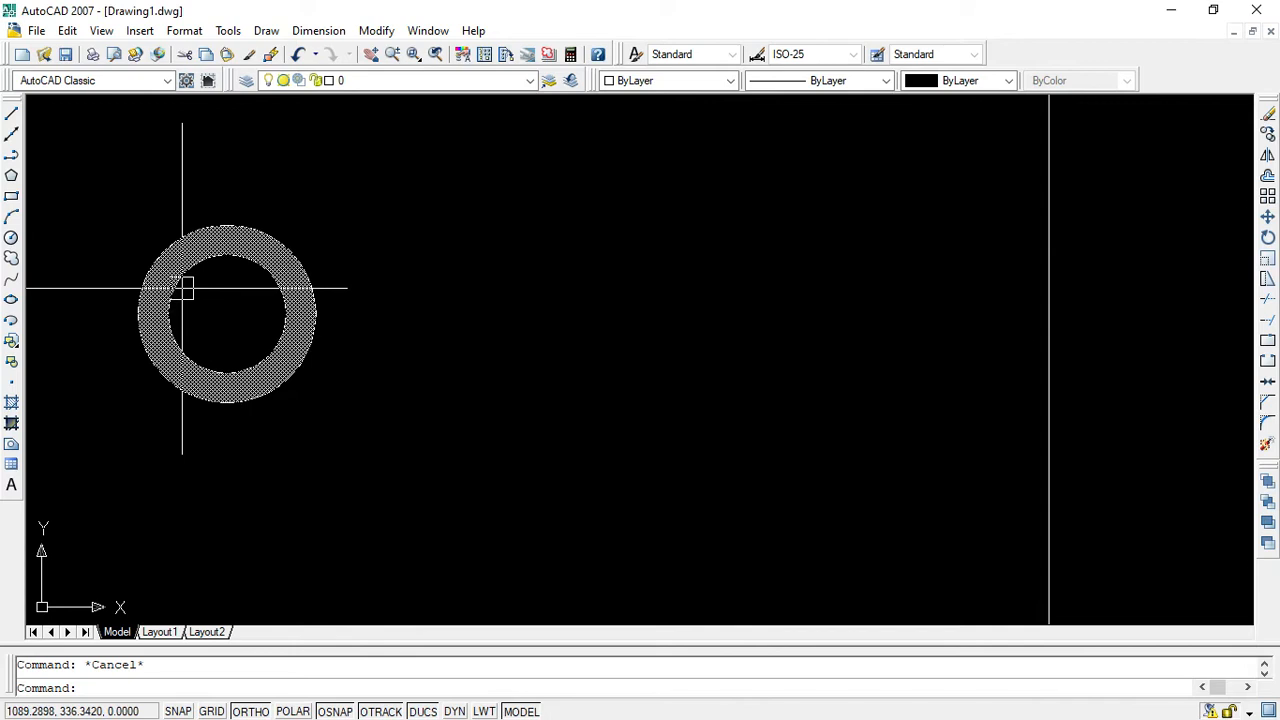
click(114, 688)
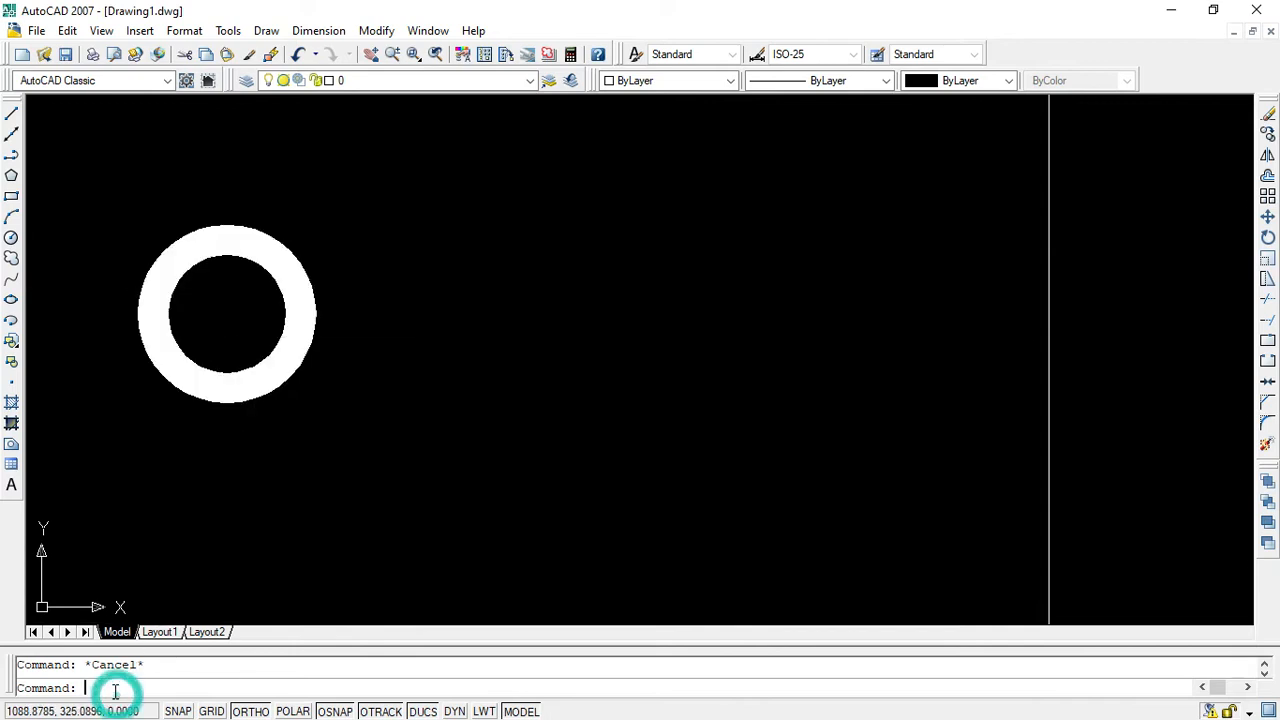
text(fill)
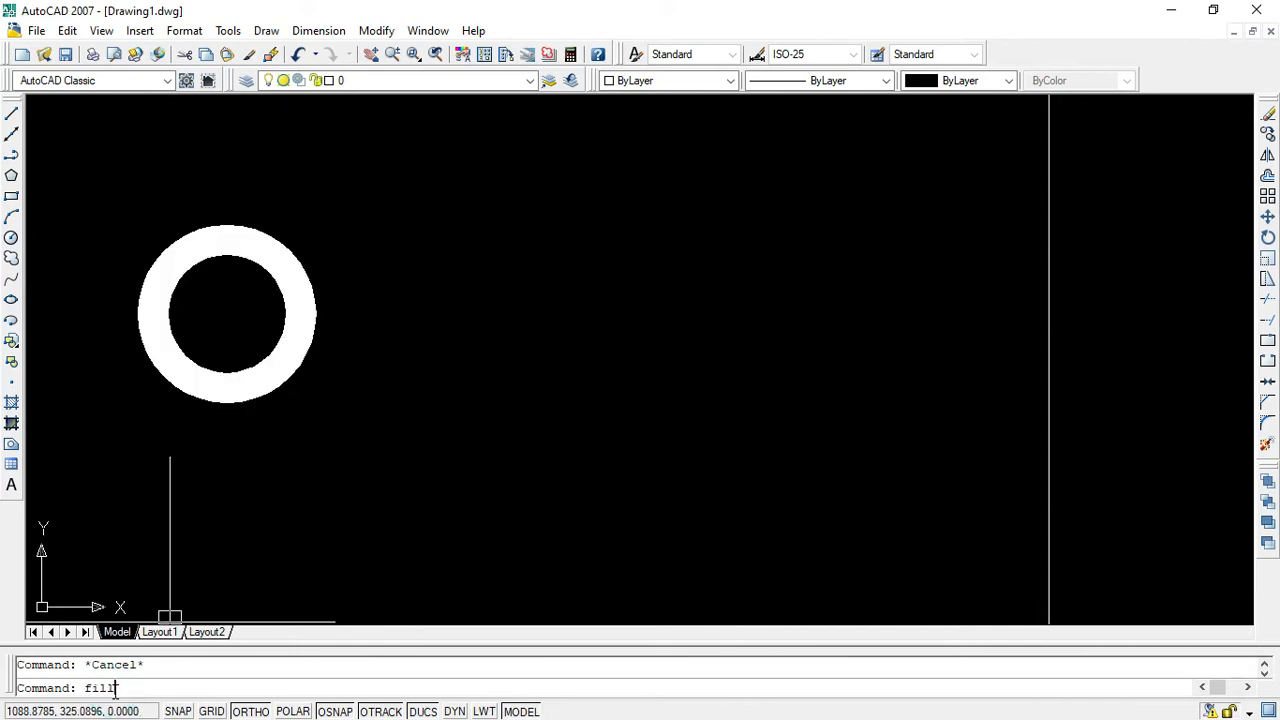
key(Return)
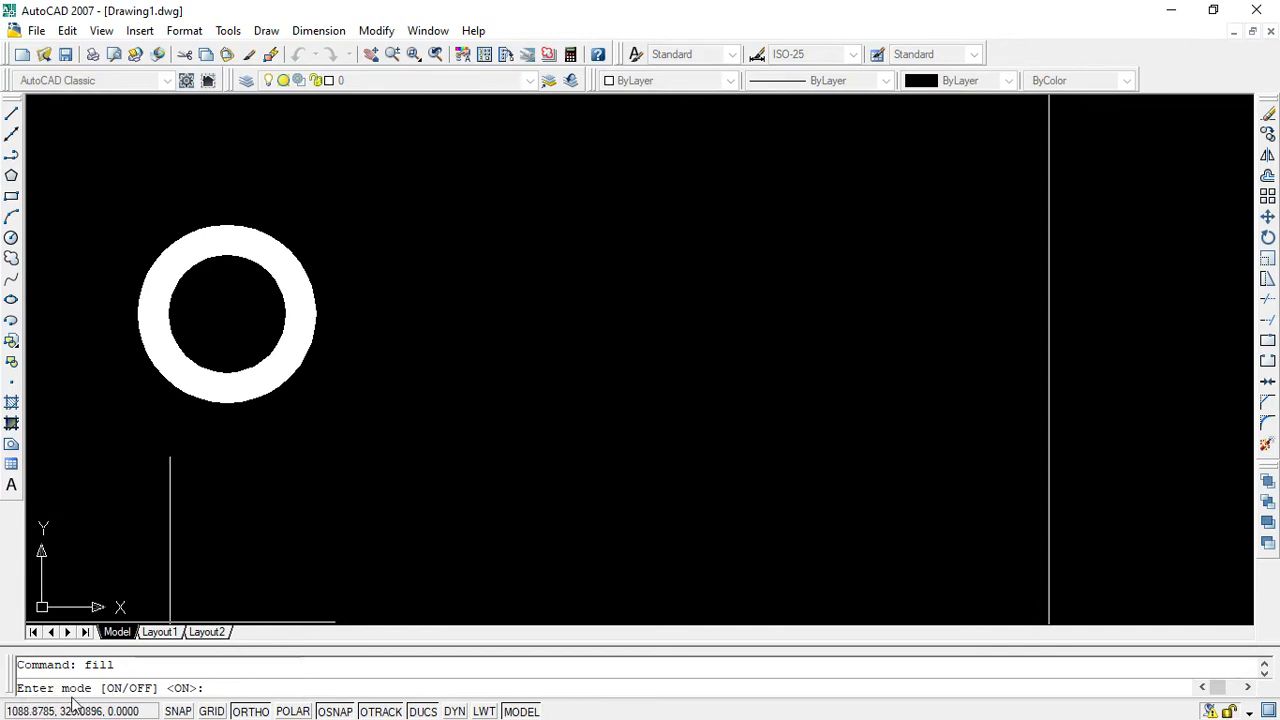
text(ff)
key(Return)
Start the Donut command with inside diameter 4 and outside diameter 6, and place one donut beside the solid one, toward the rectangle.
click(211, 688)
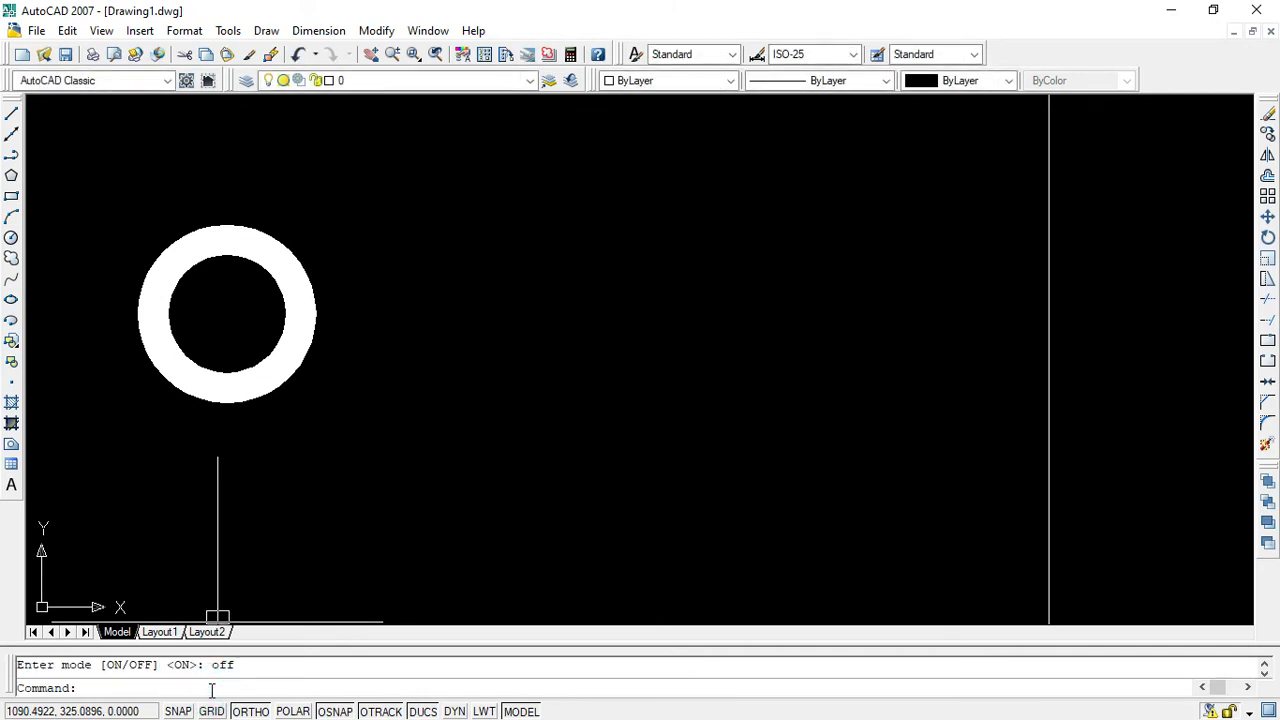
text(donut)
key(Return)
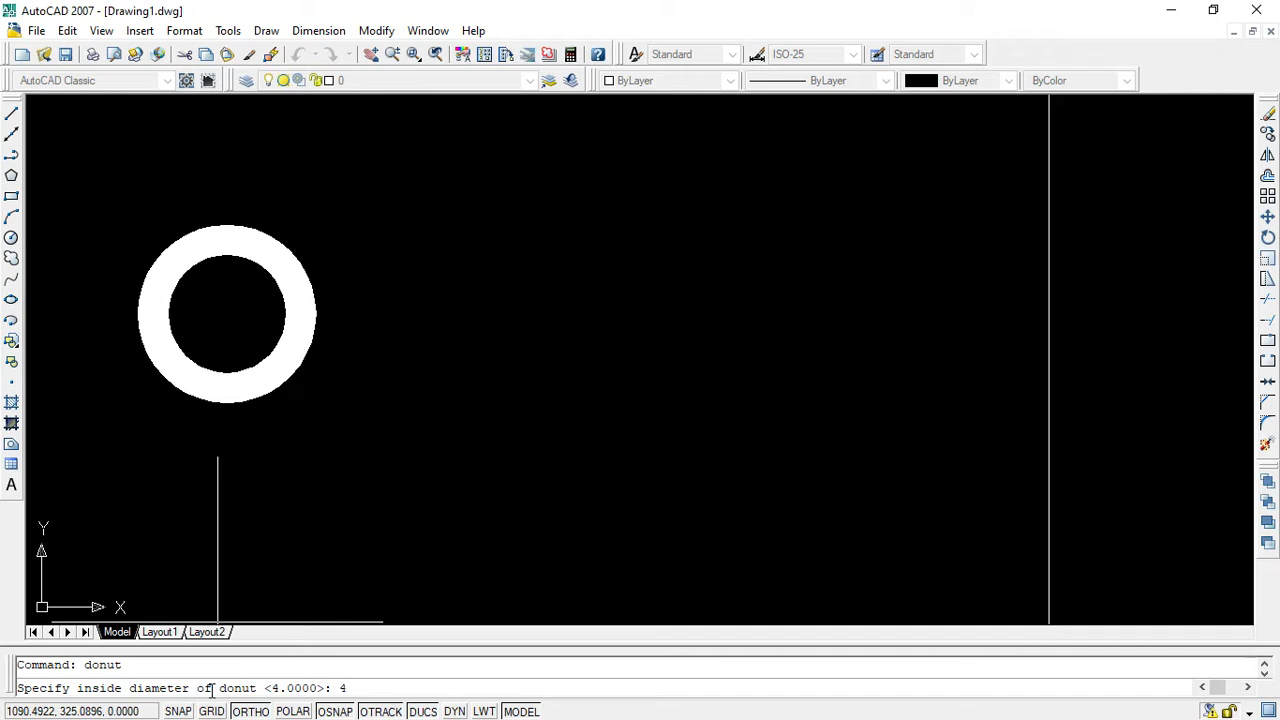
key(Return)
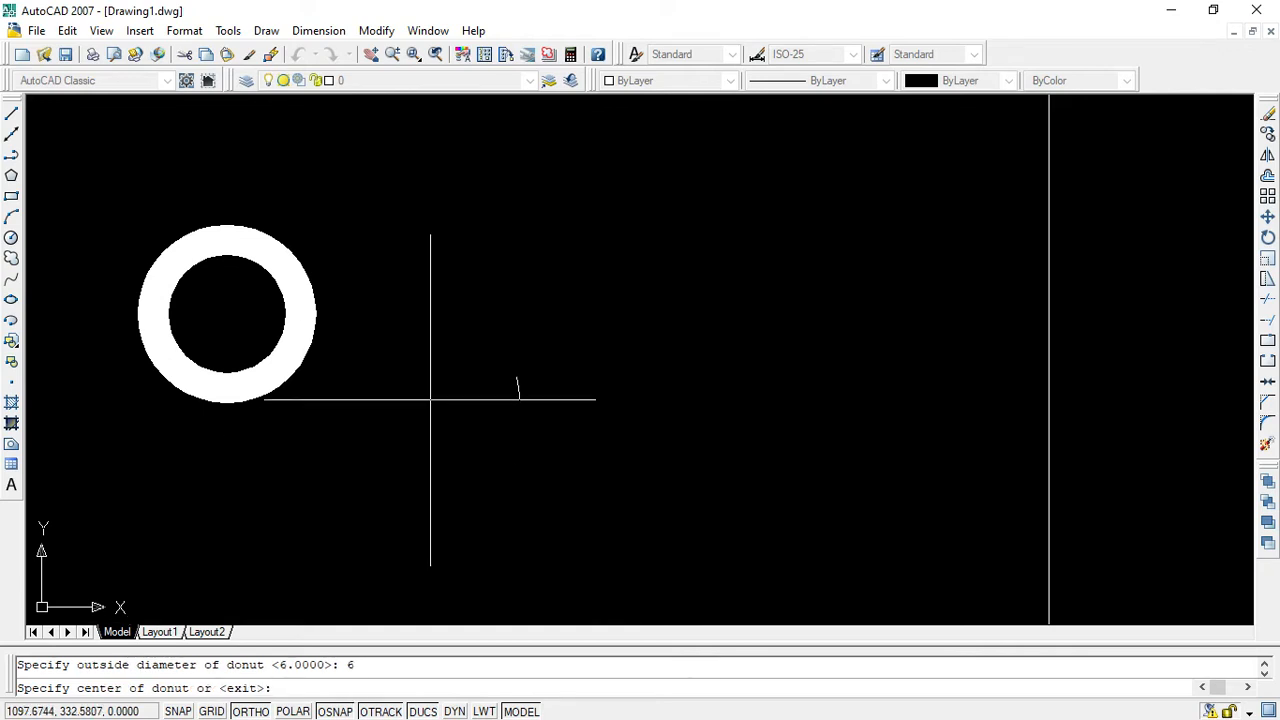
click(548, 324)
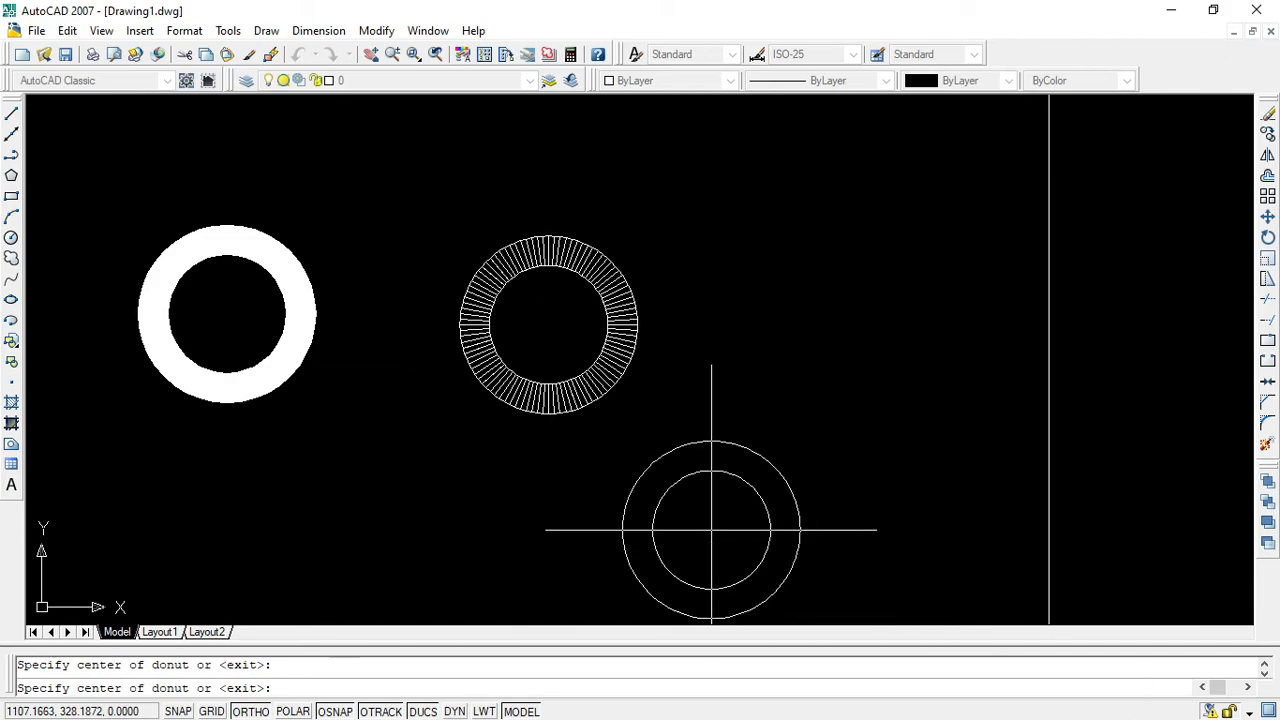
key(super)
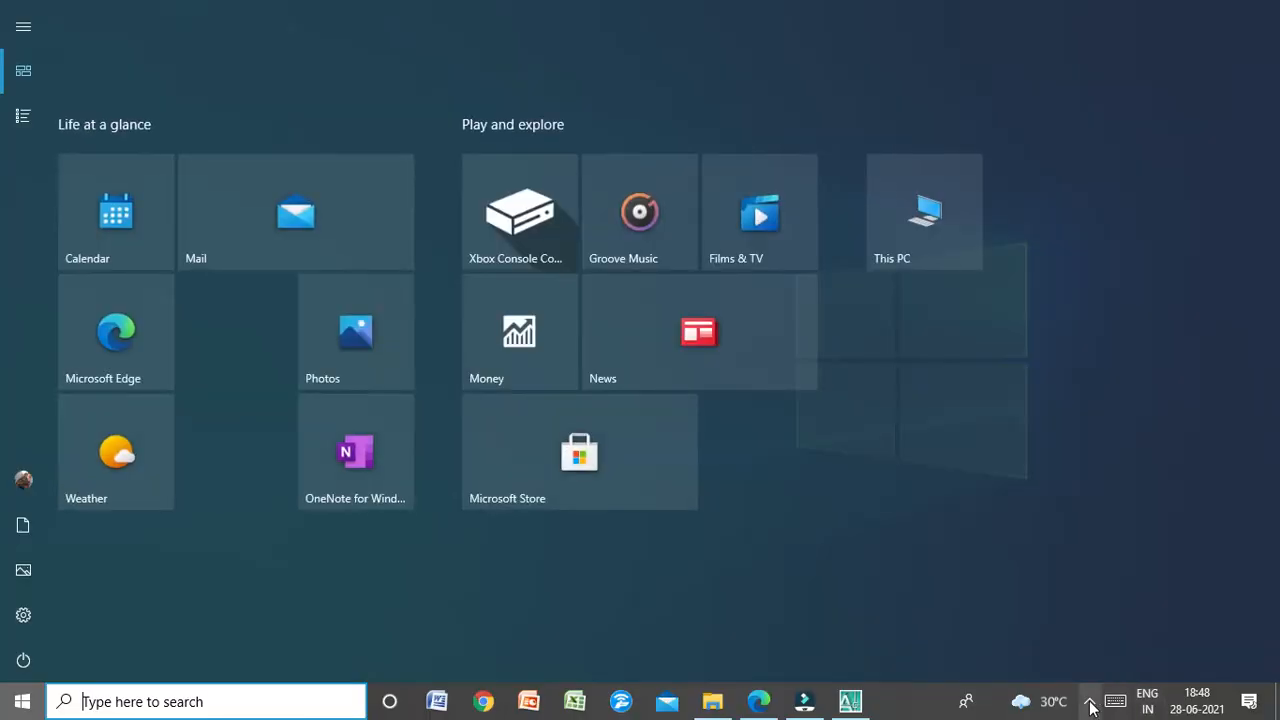
click(1096, 705)
click(1092, 668)
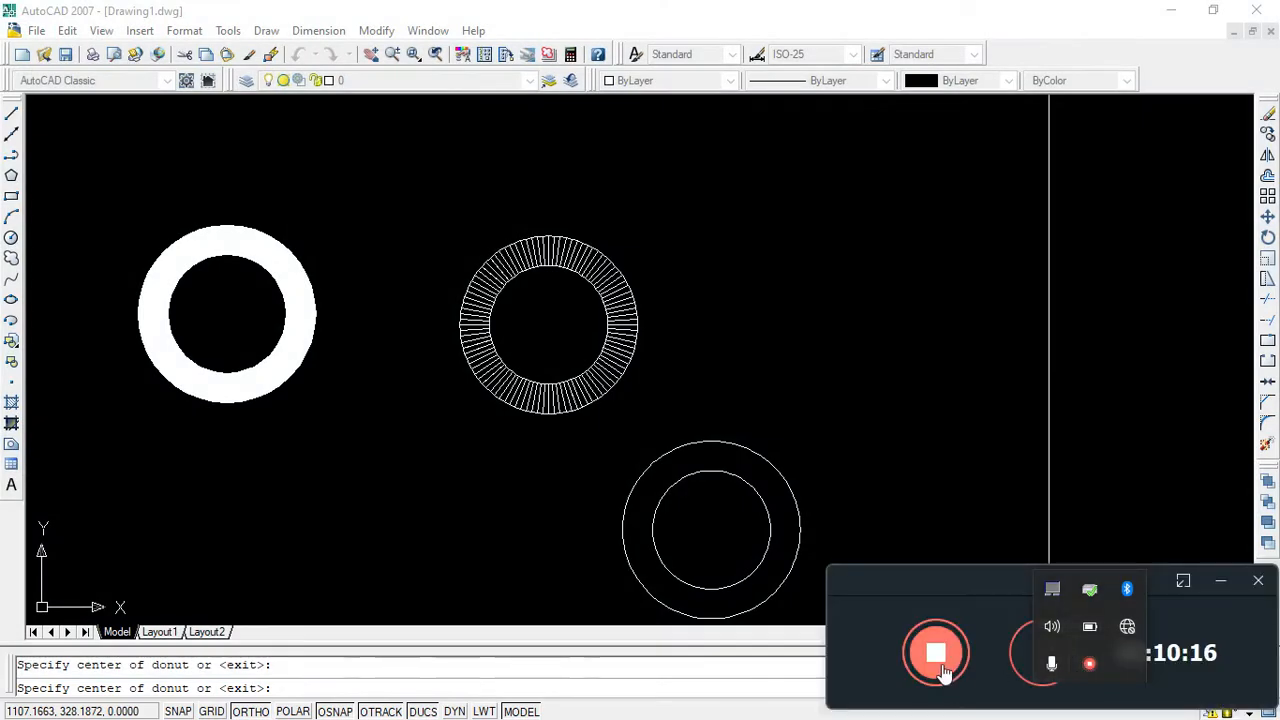
click(1018, 655)
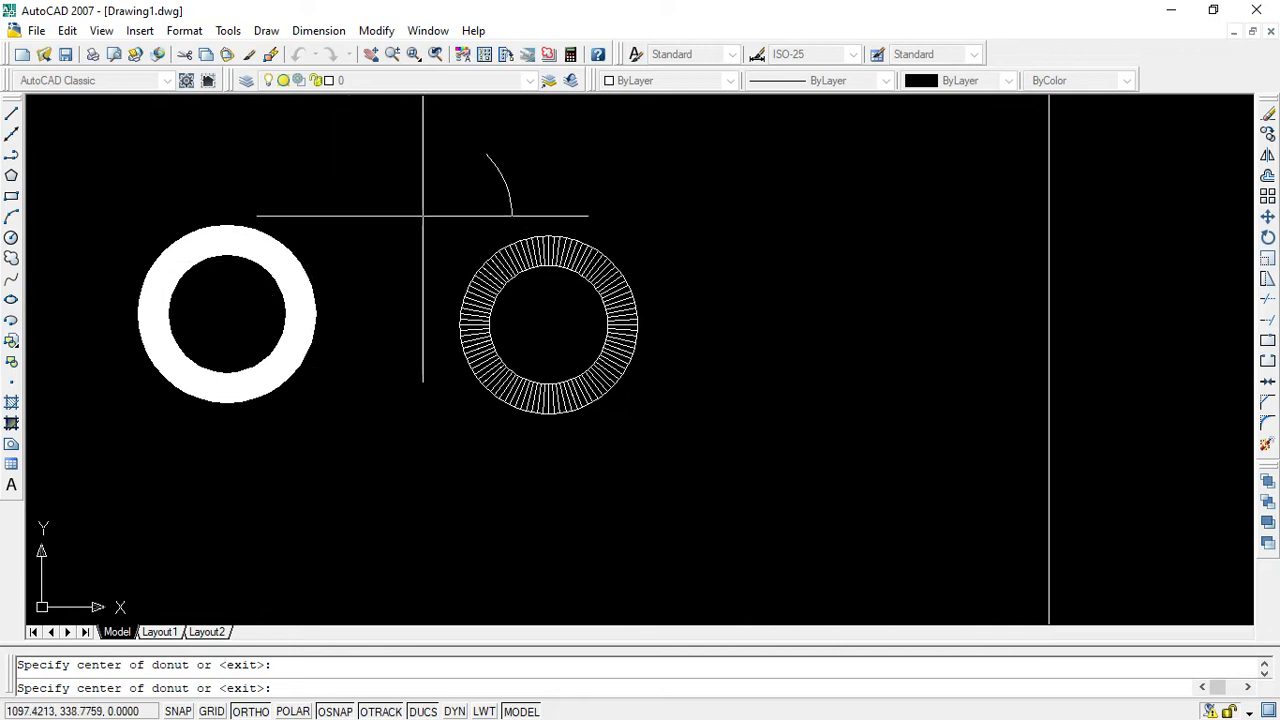
Place four more donuts freely around the unfilled one, outside the rectangle, and end the command.
click(786, 306)
click(641, 500)
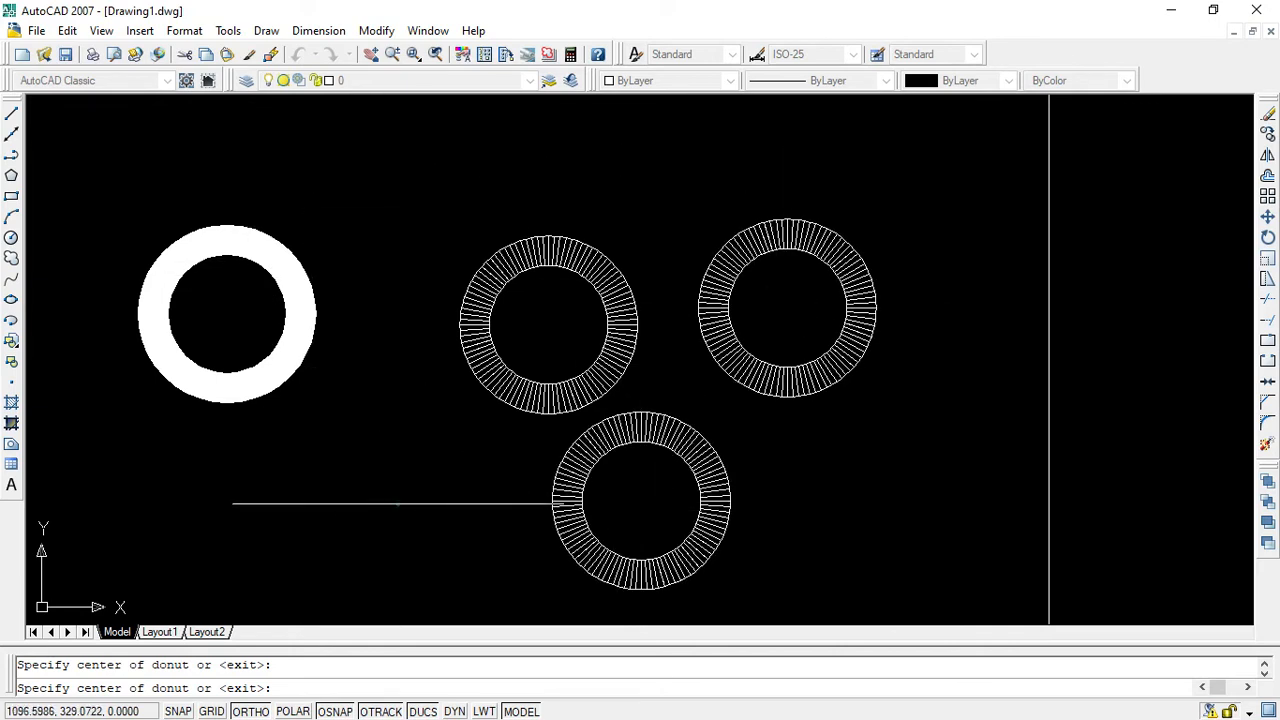
click(398, 502)
click(395, 187)
scroll(760, 503, down, 4)
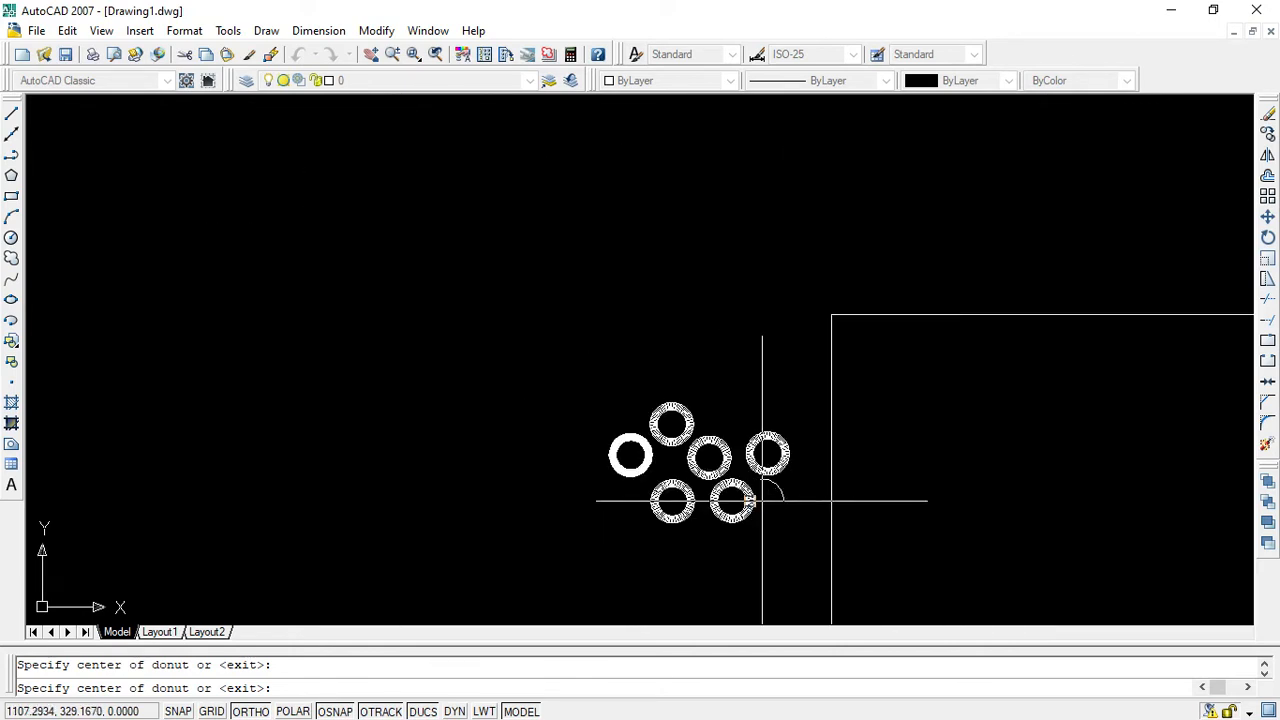
scroll(760, 503, up, 2)
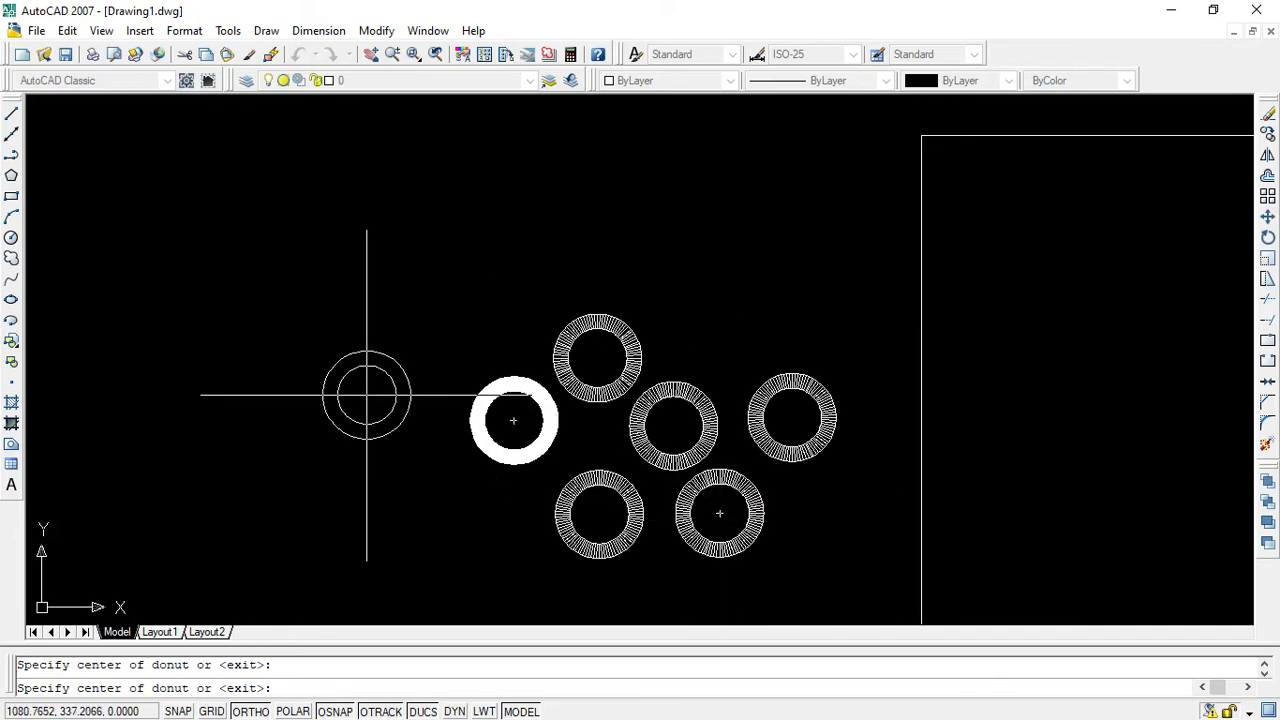
key(Escape)
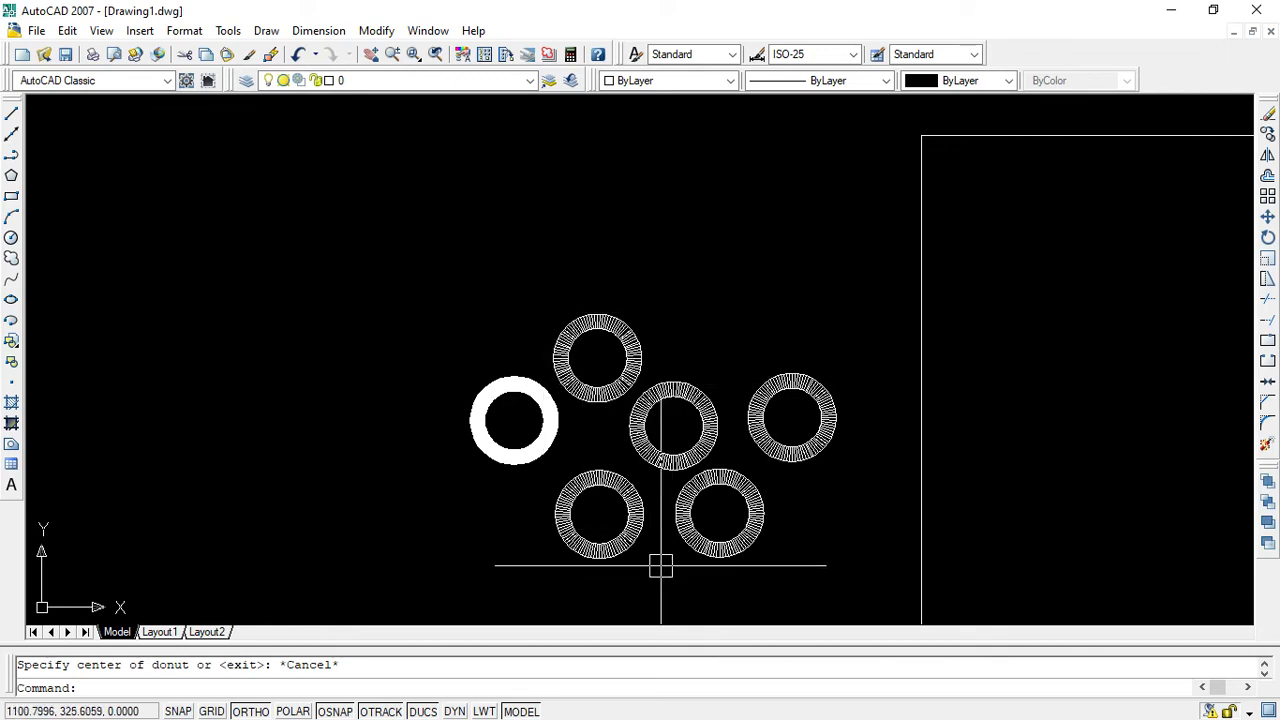
Restore the last erased object with the Oops command.
click(99, 688)
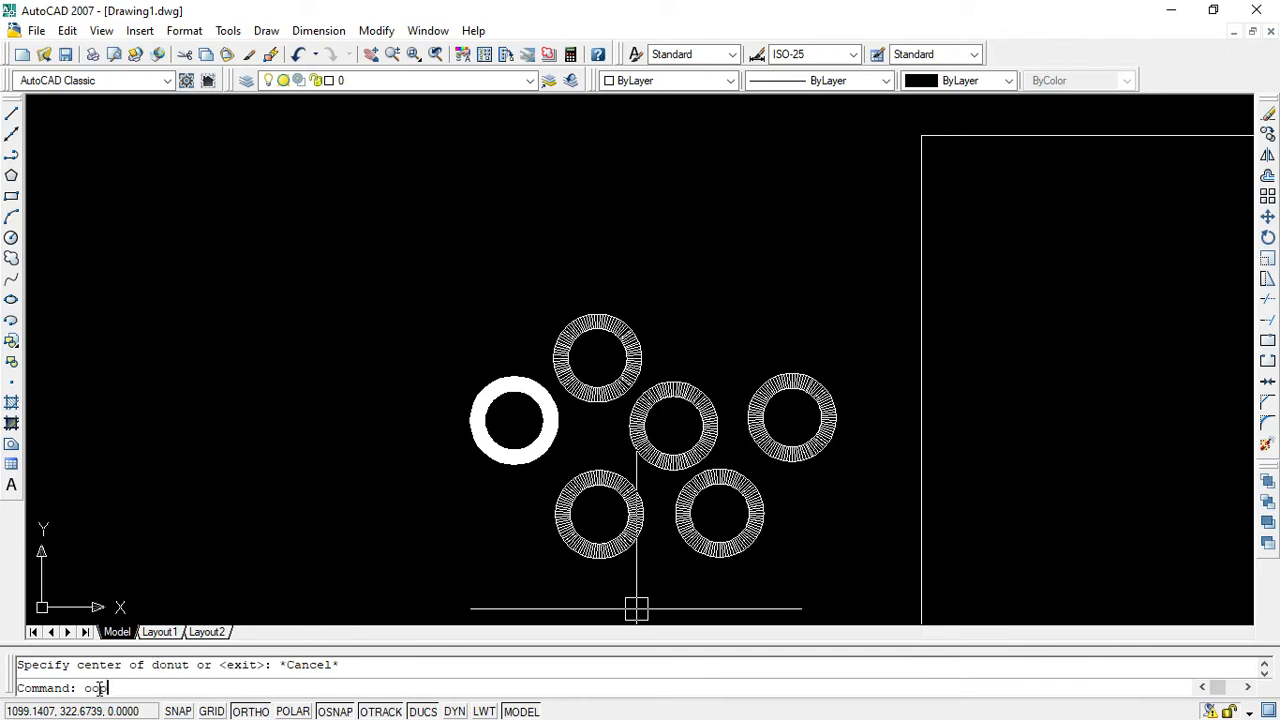
text(oops)
key(Return)
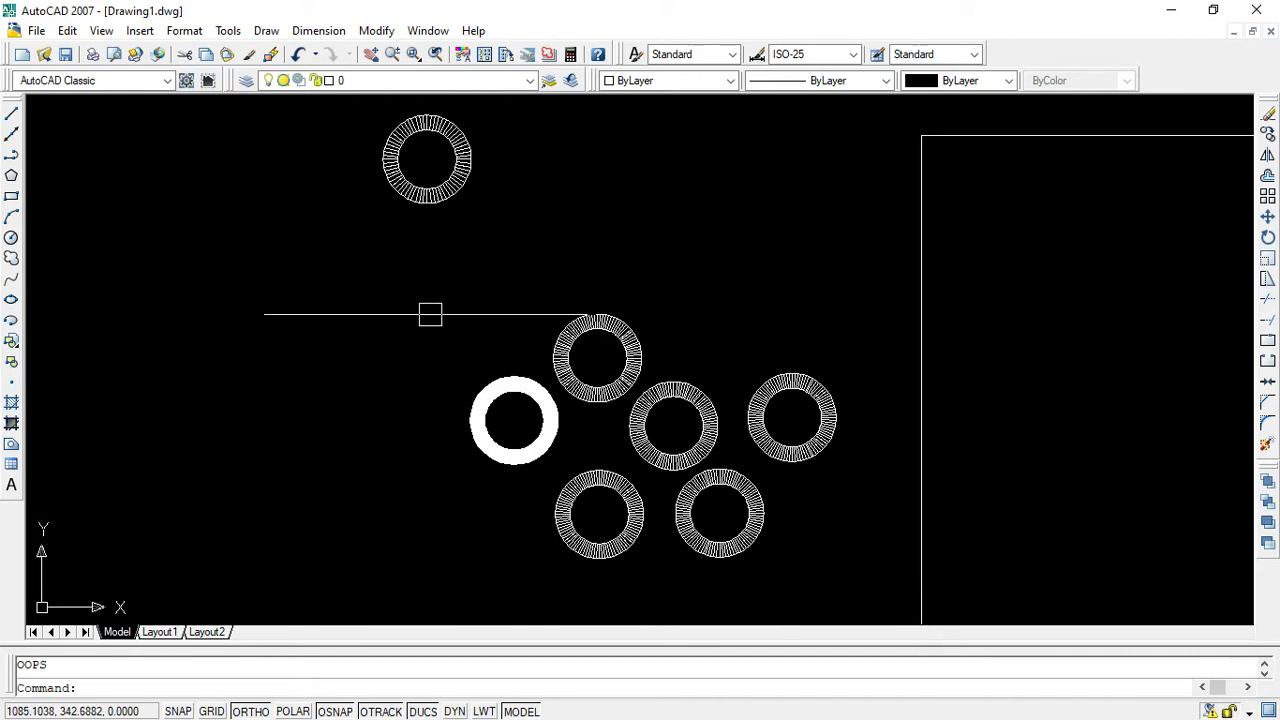
Erase the restored donut above the group and bring it back with the Oops command.
click(428, 123)
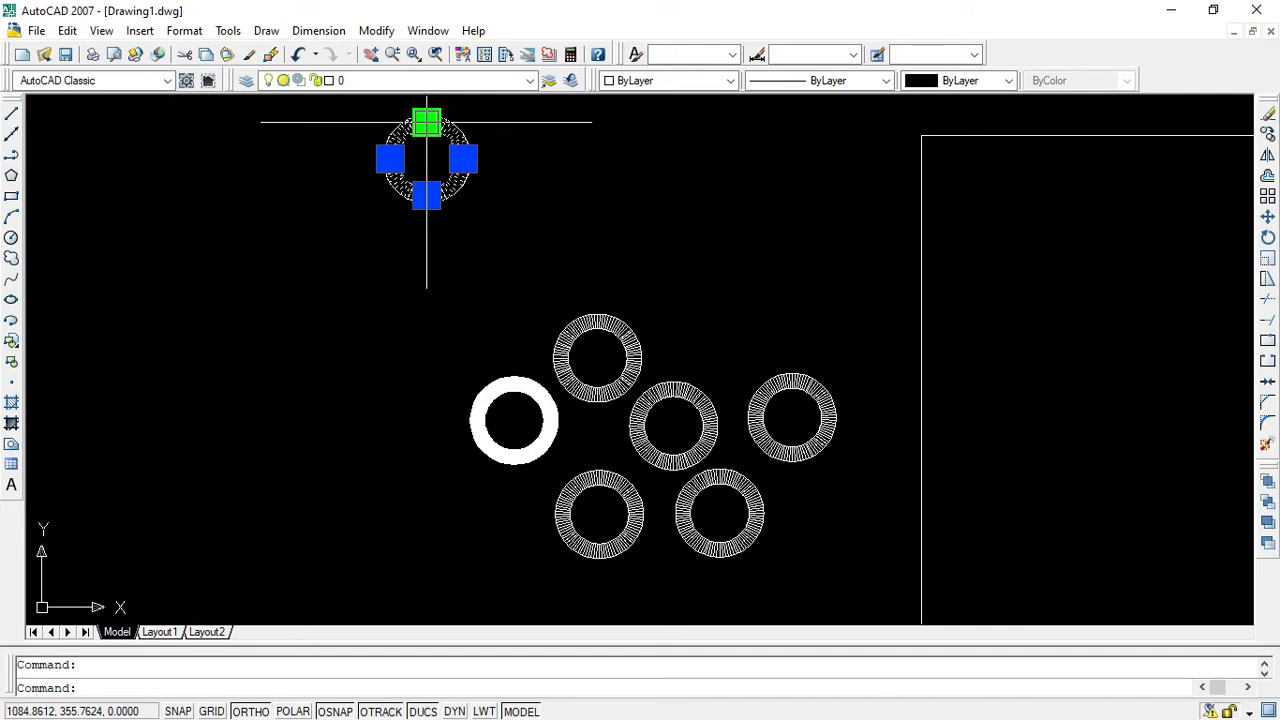
key(Delete)
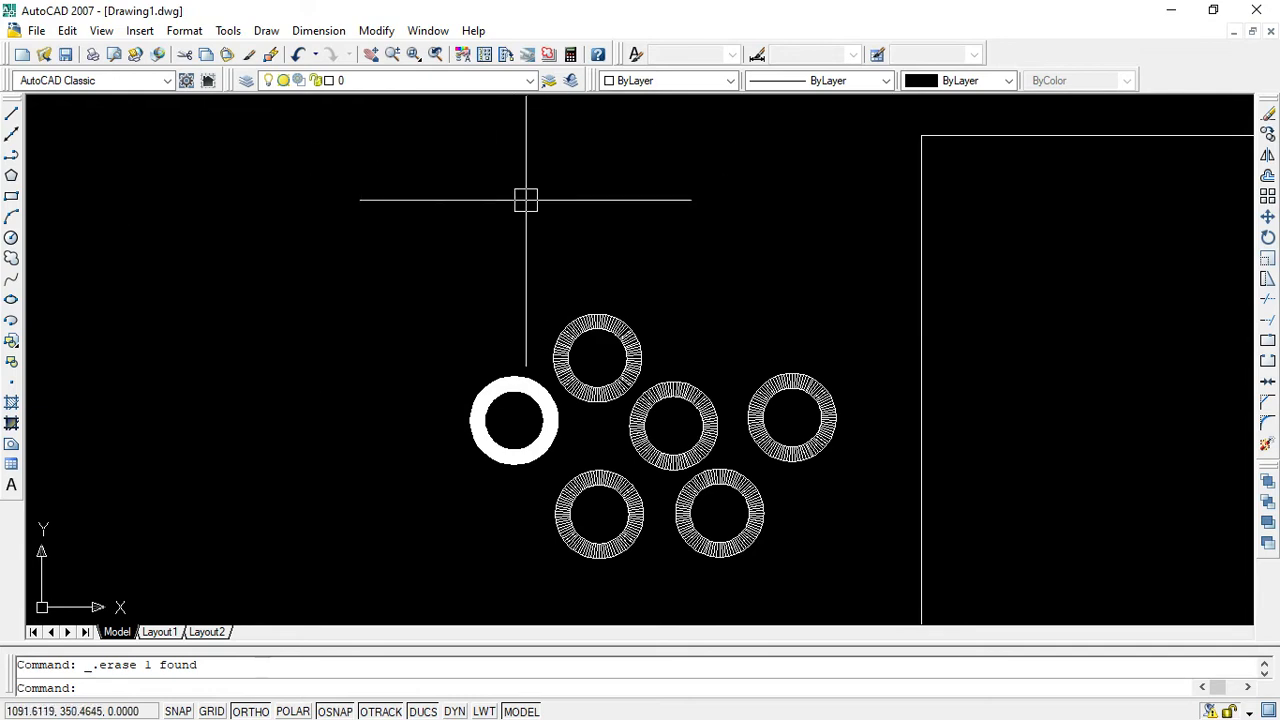
click(104, 687)
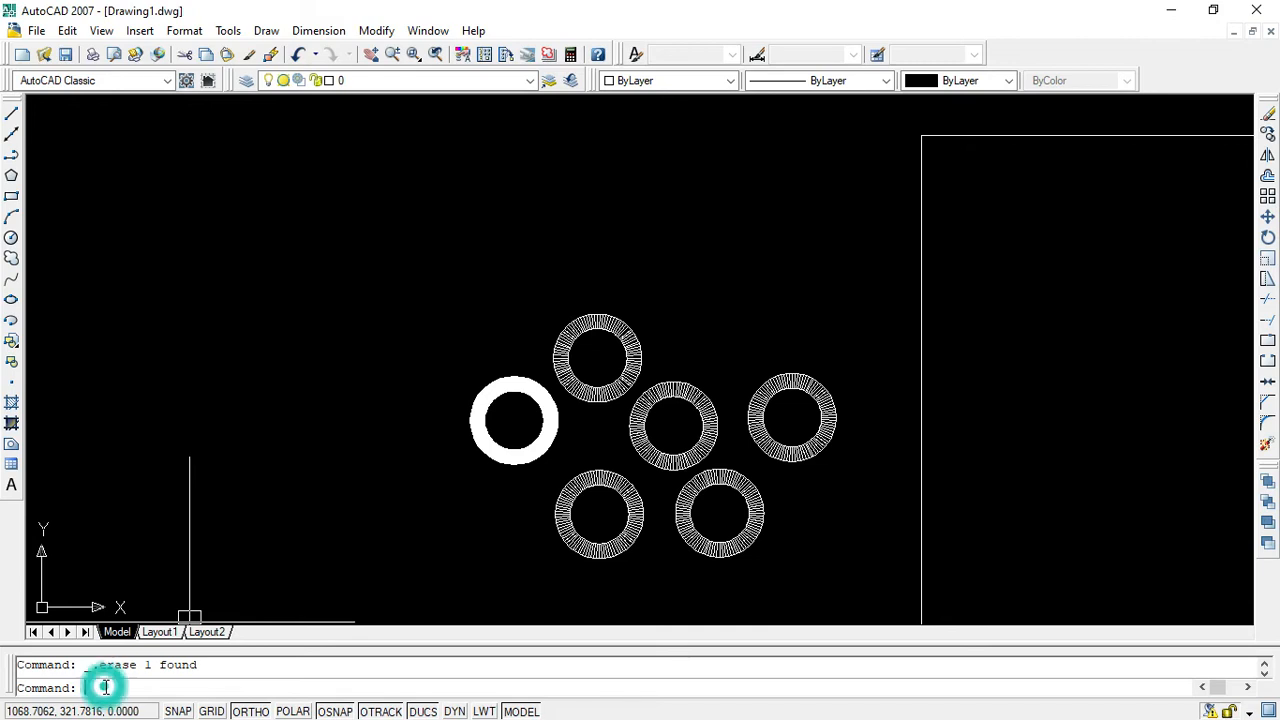
text(oog)
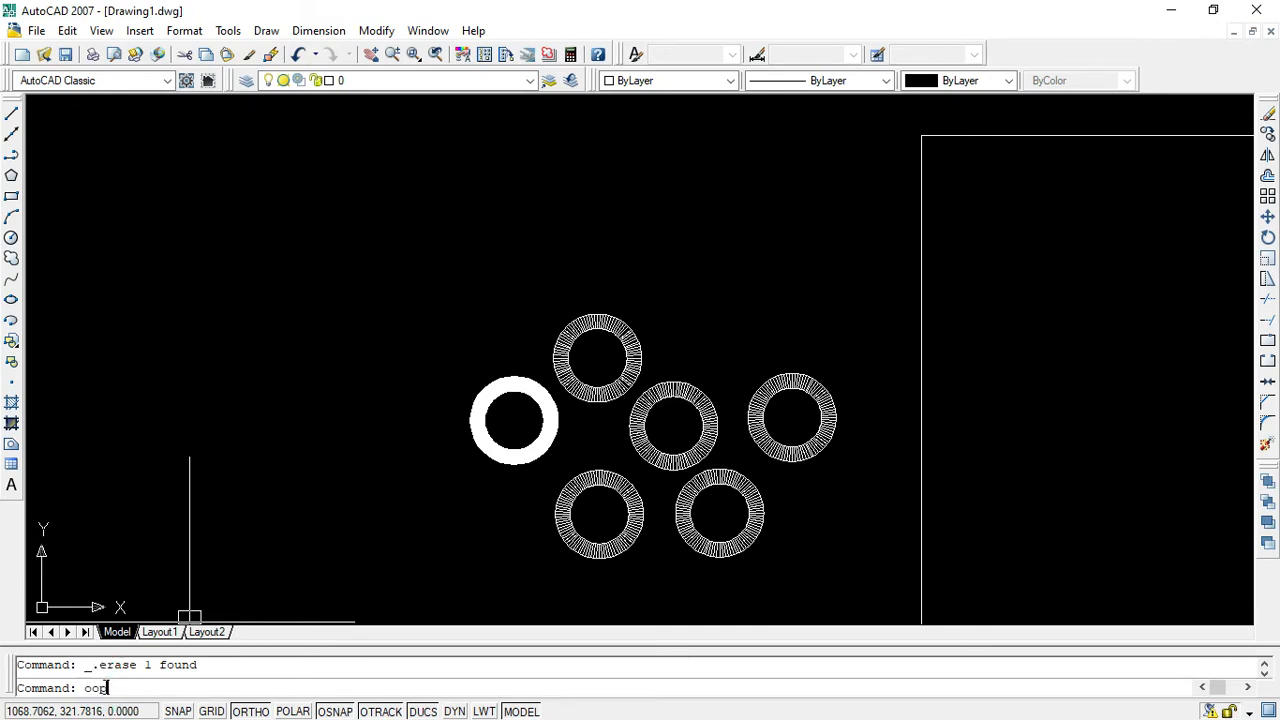
text(s)
key(Return)
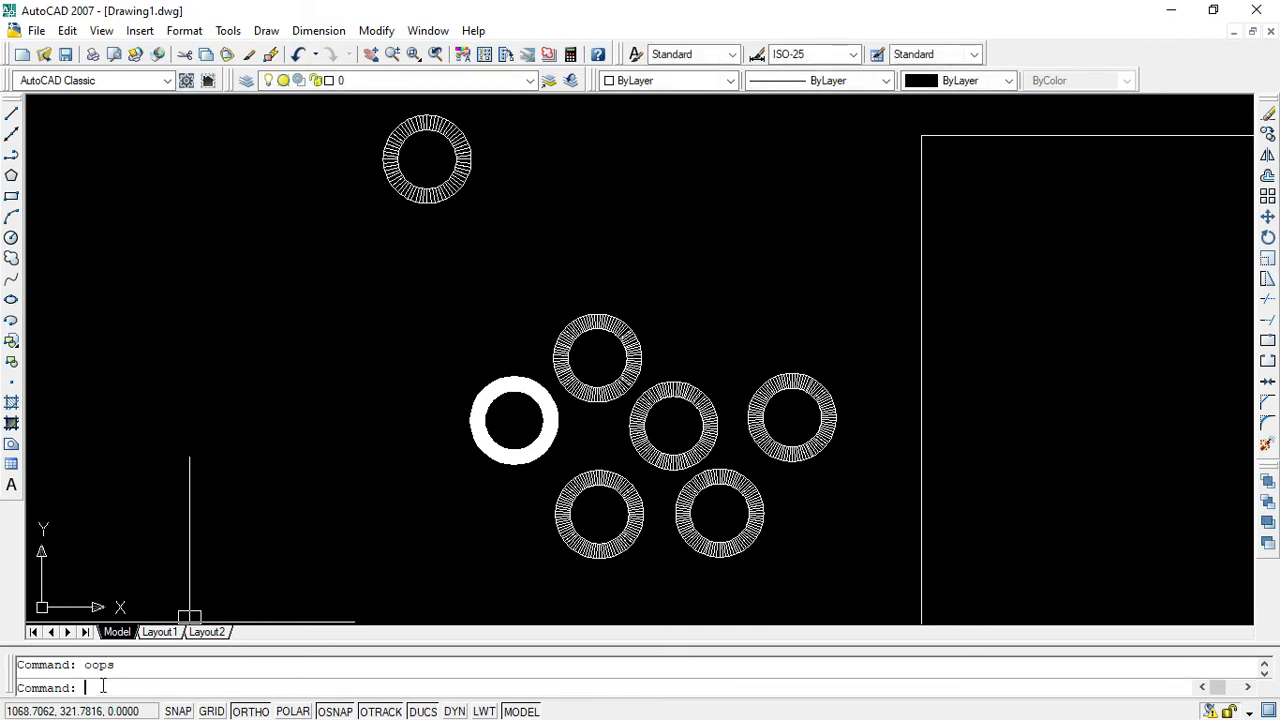
click(575, 312)
key(Escape)
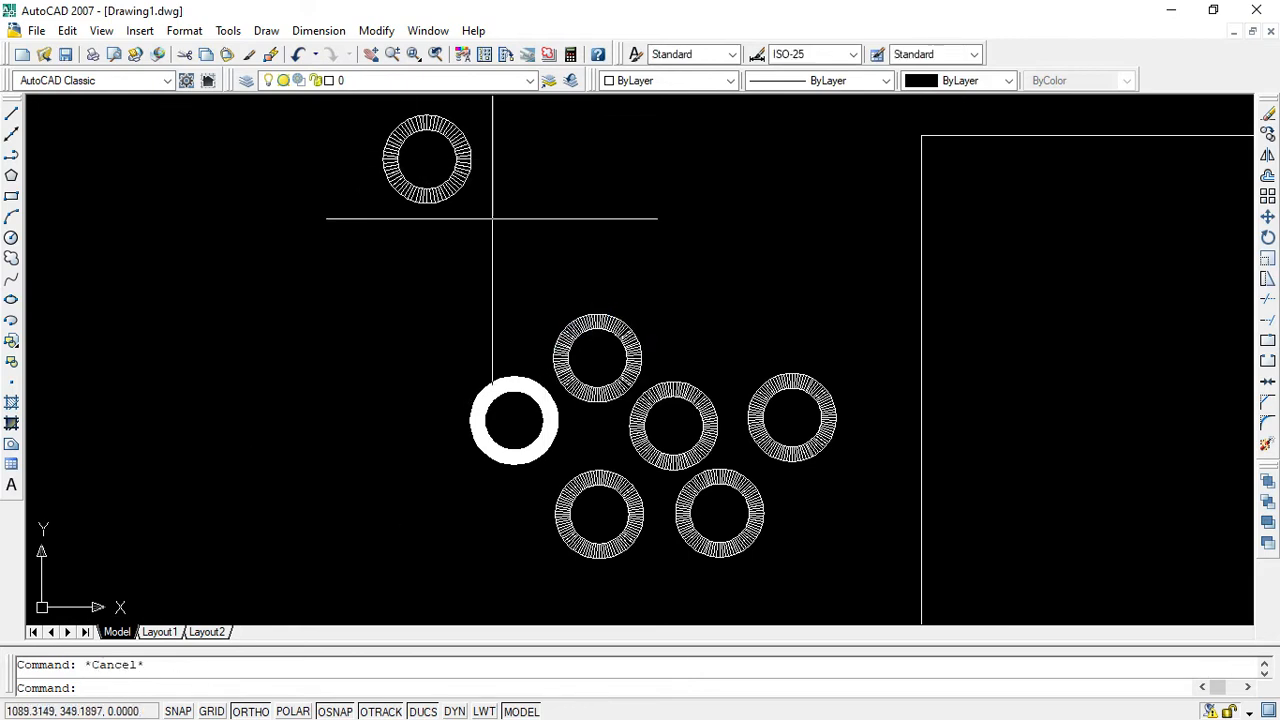
Erase the donut above the group, and undo all operations in the drawing with the Undo command's Back option.
click(408, 127)
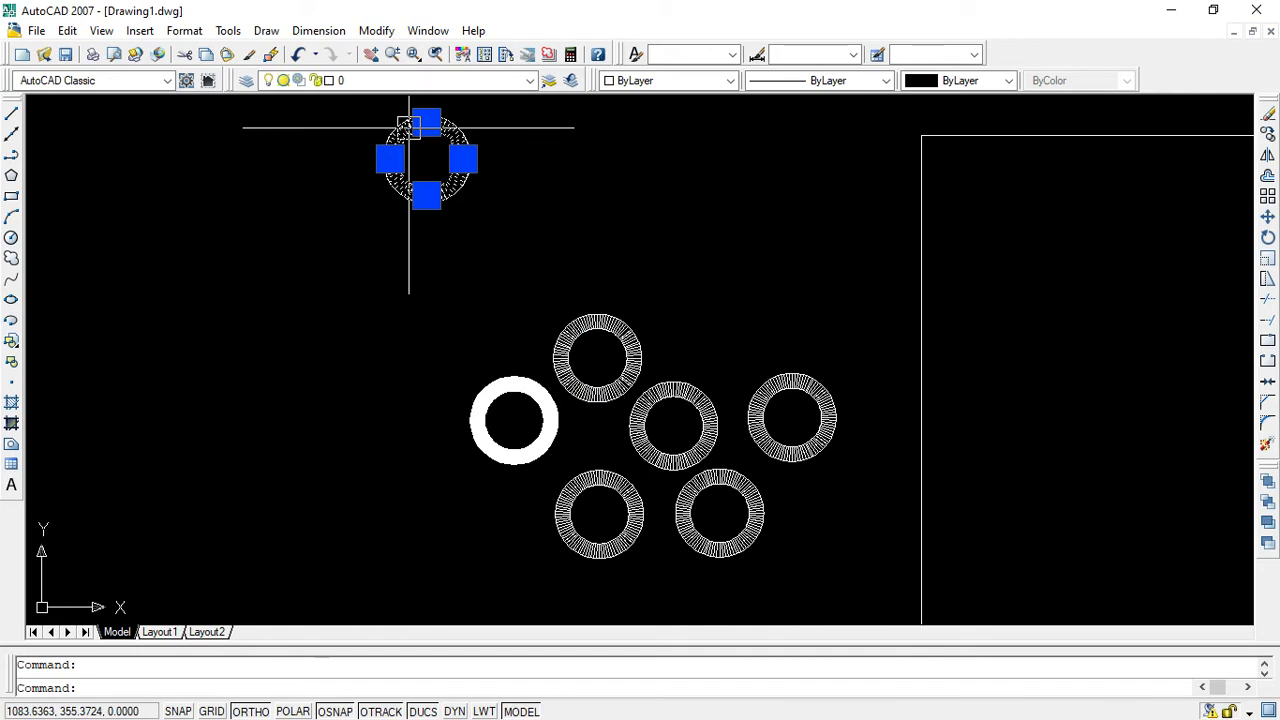
key(Delete)
click(116, 687)
text(undo)
key(Return)
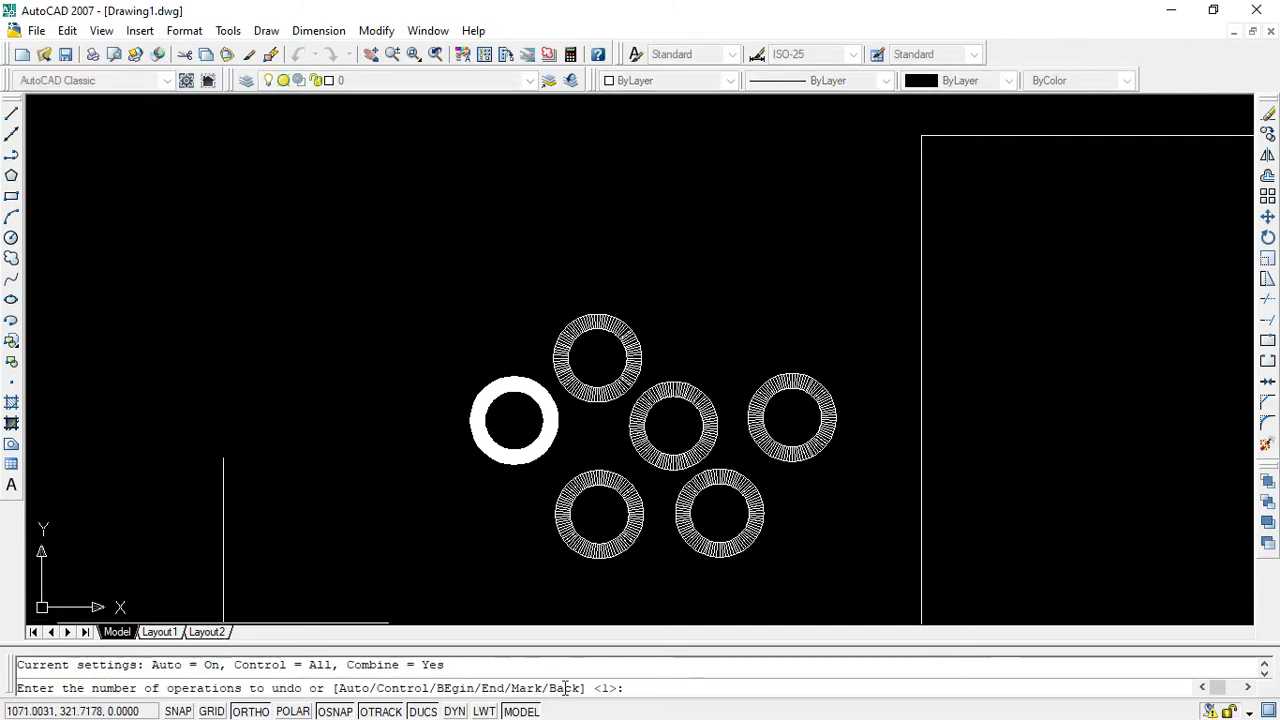
click(620, 688)
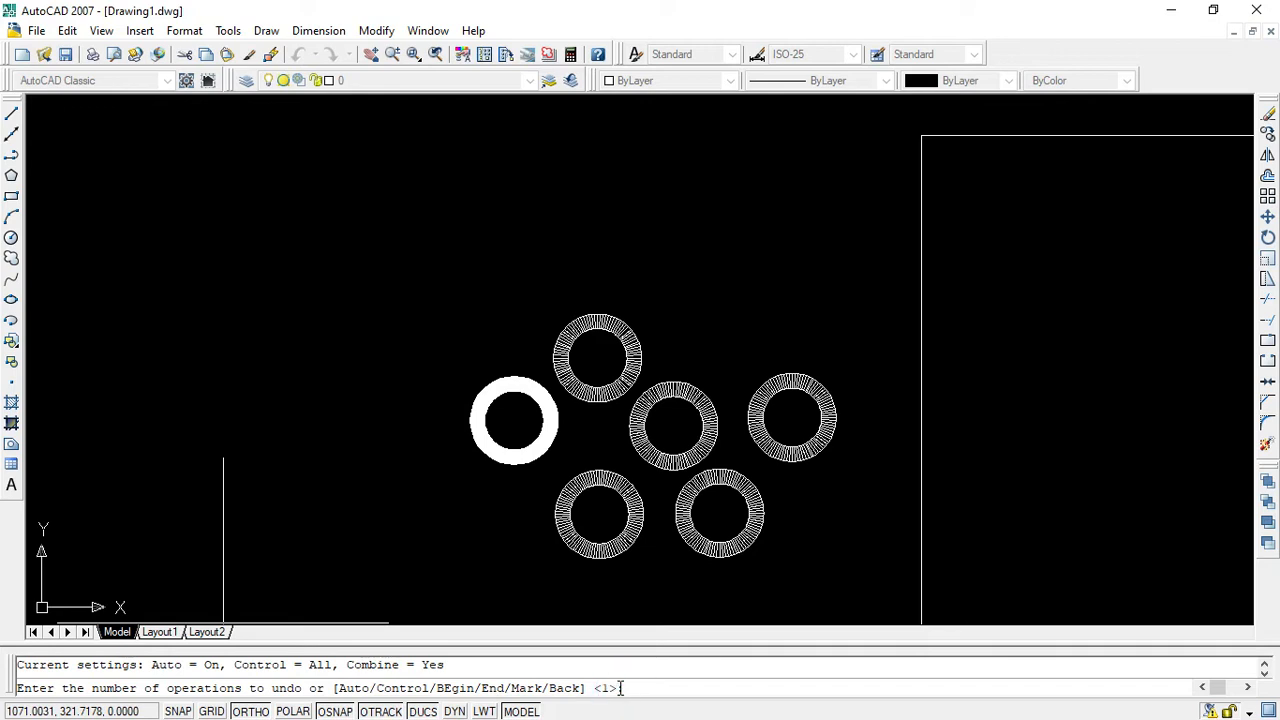
text(b)
key(Return)
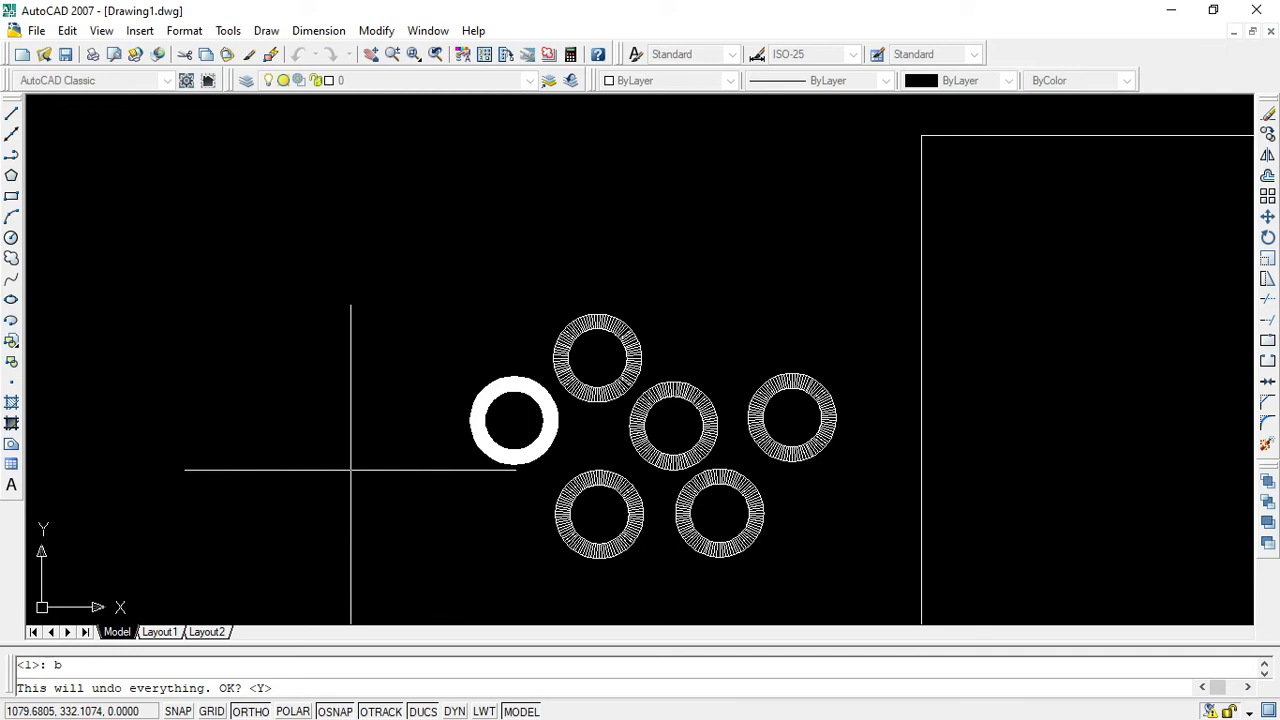
key(Return)
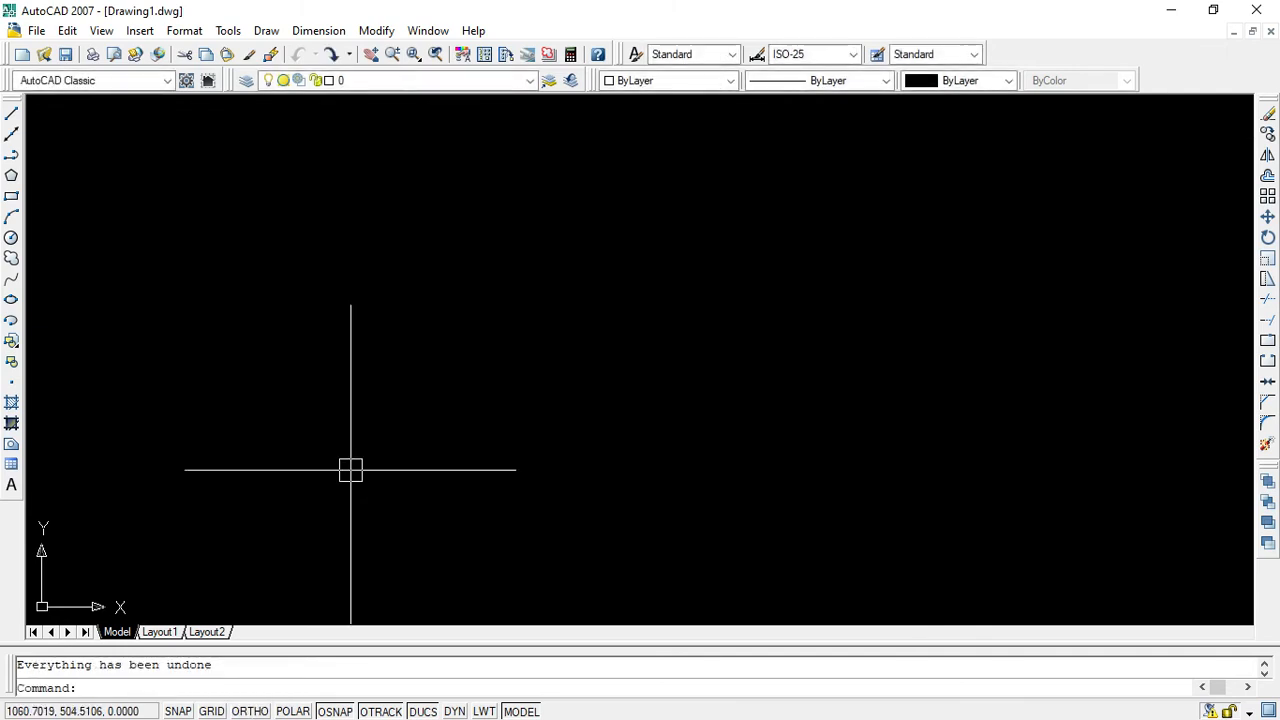
scroll(783, 220, down, 3)
scroll(725, 318, up, 4)
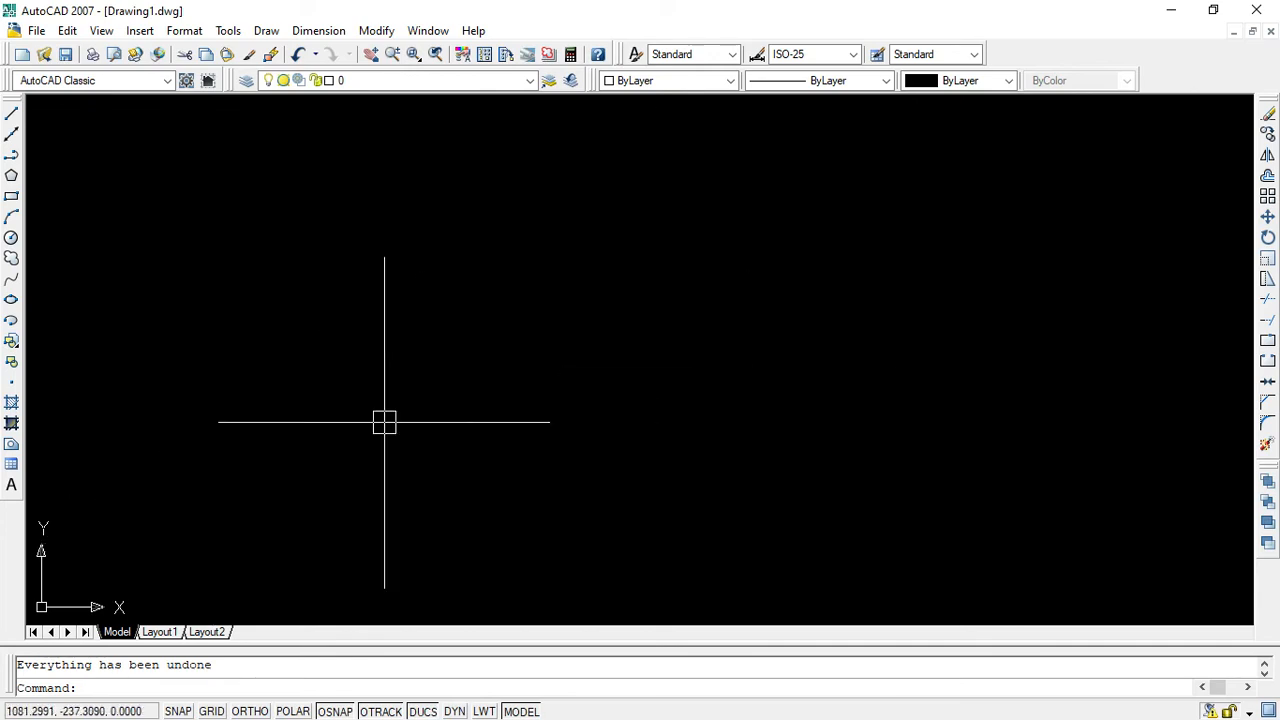
right_click(380, 291)
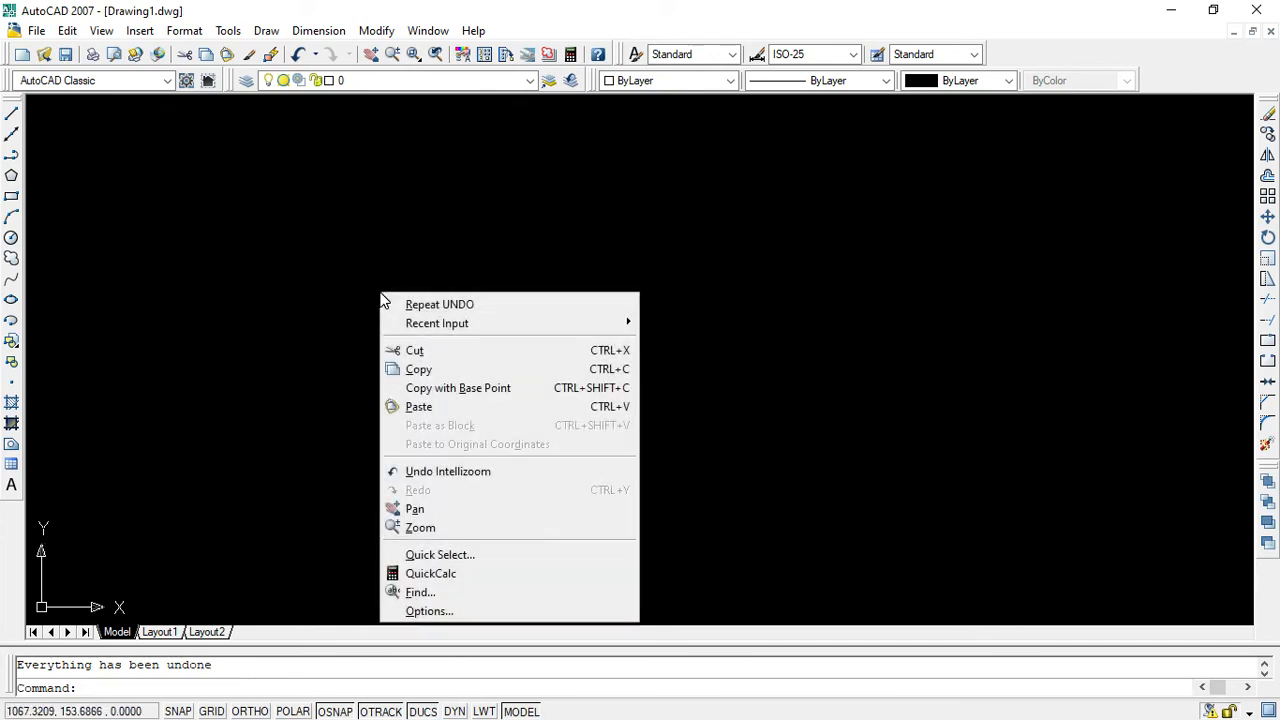
Undo the last view zoom and redo it, and cancel back to an empty command prompt.
click(472, 474)
right_click(501, 286)
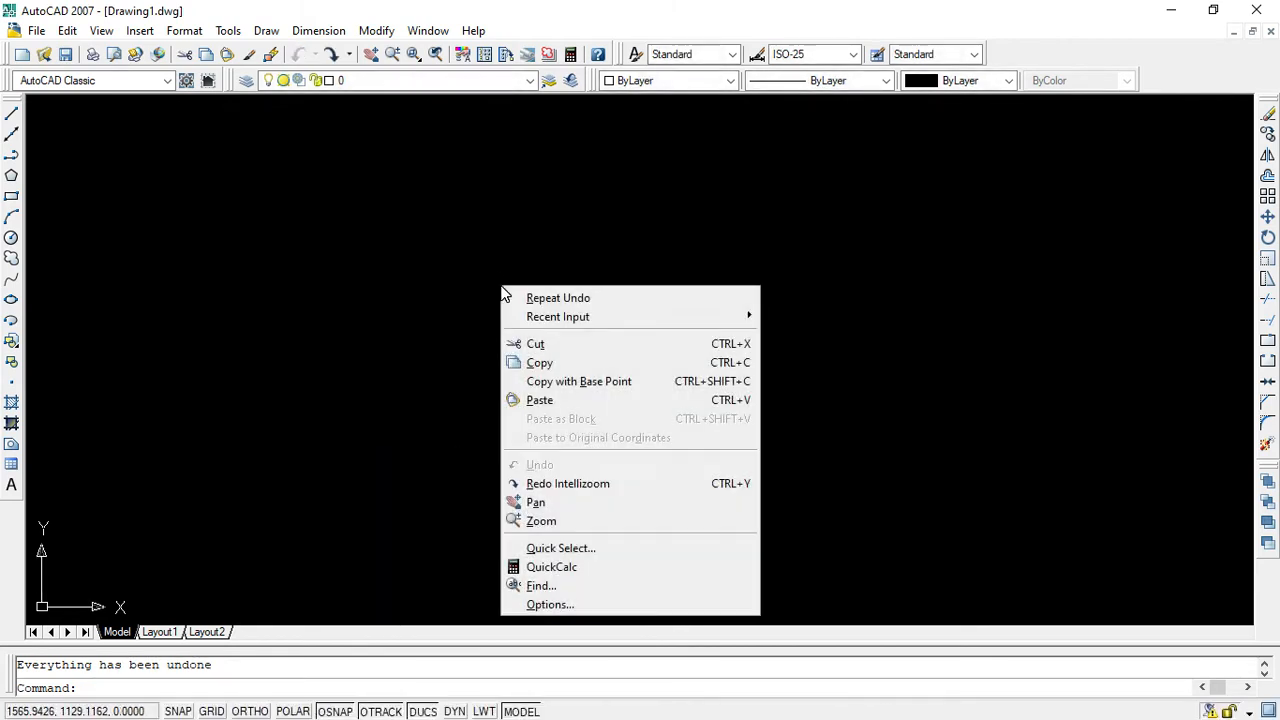
click(574, 488)
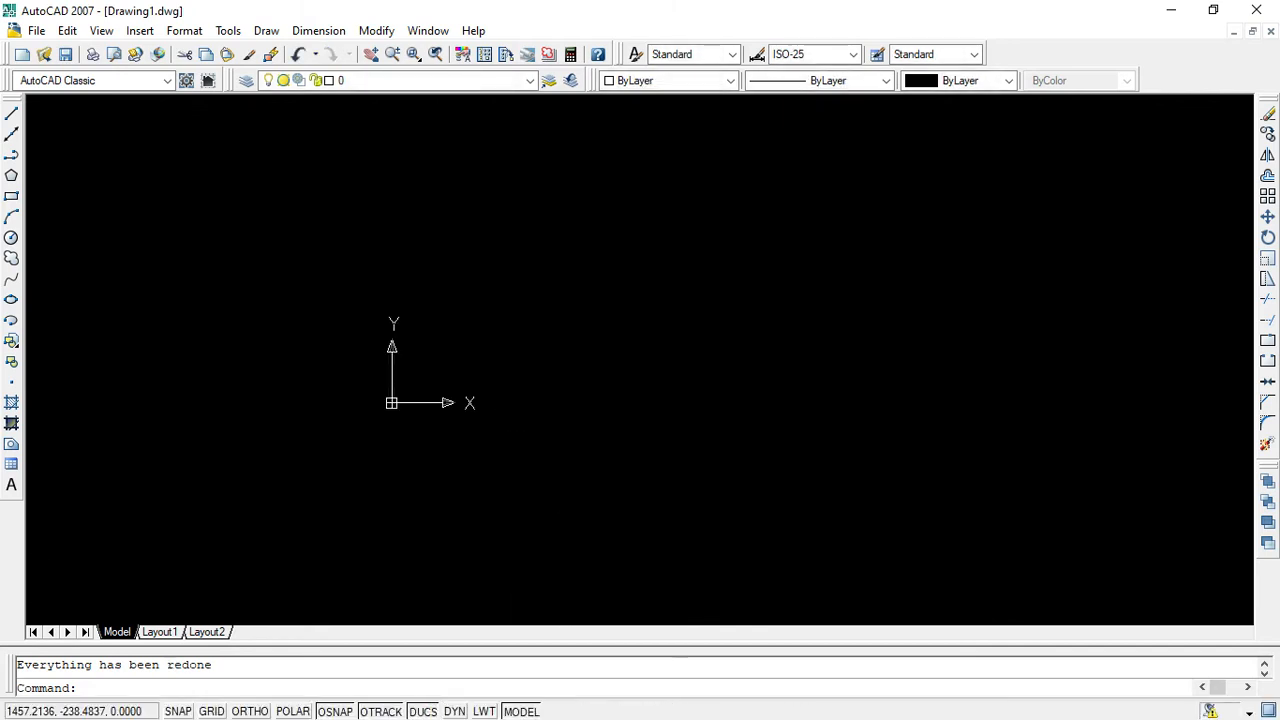
click(116, 689)
key(Escape)
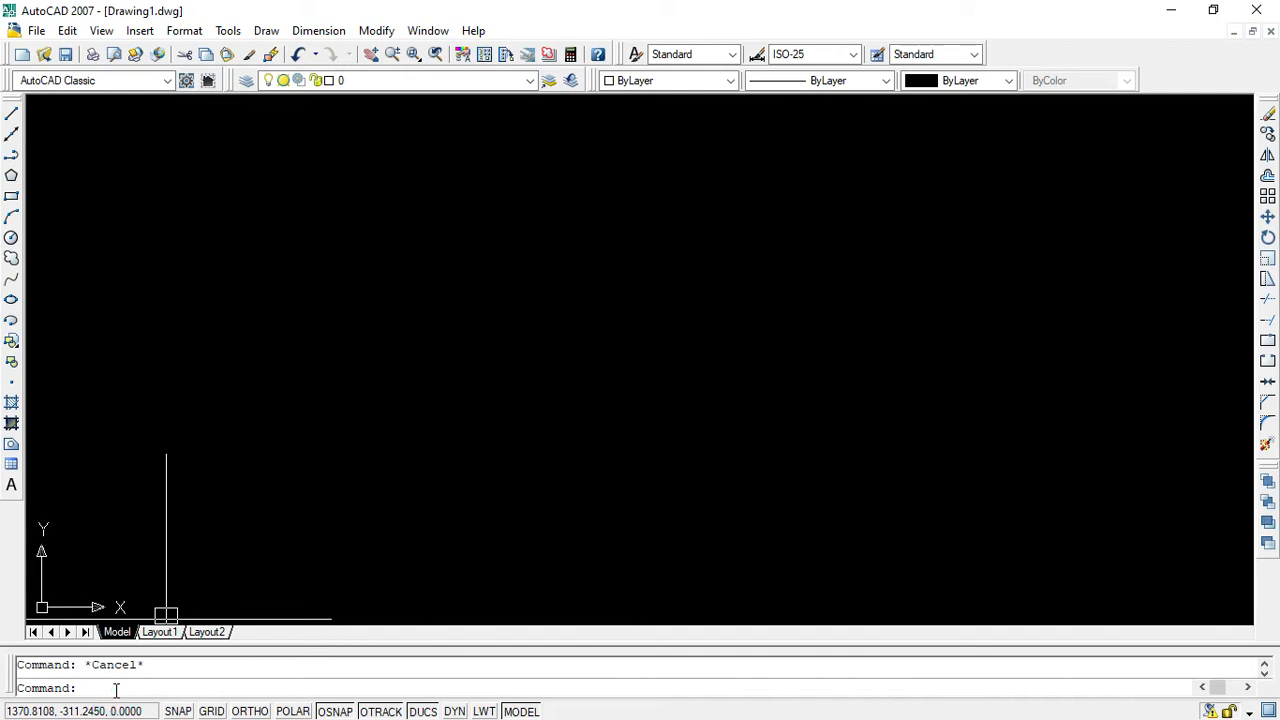
scroll(806, 451, down, 5)
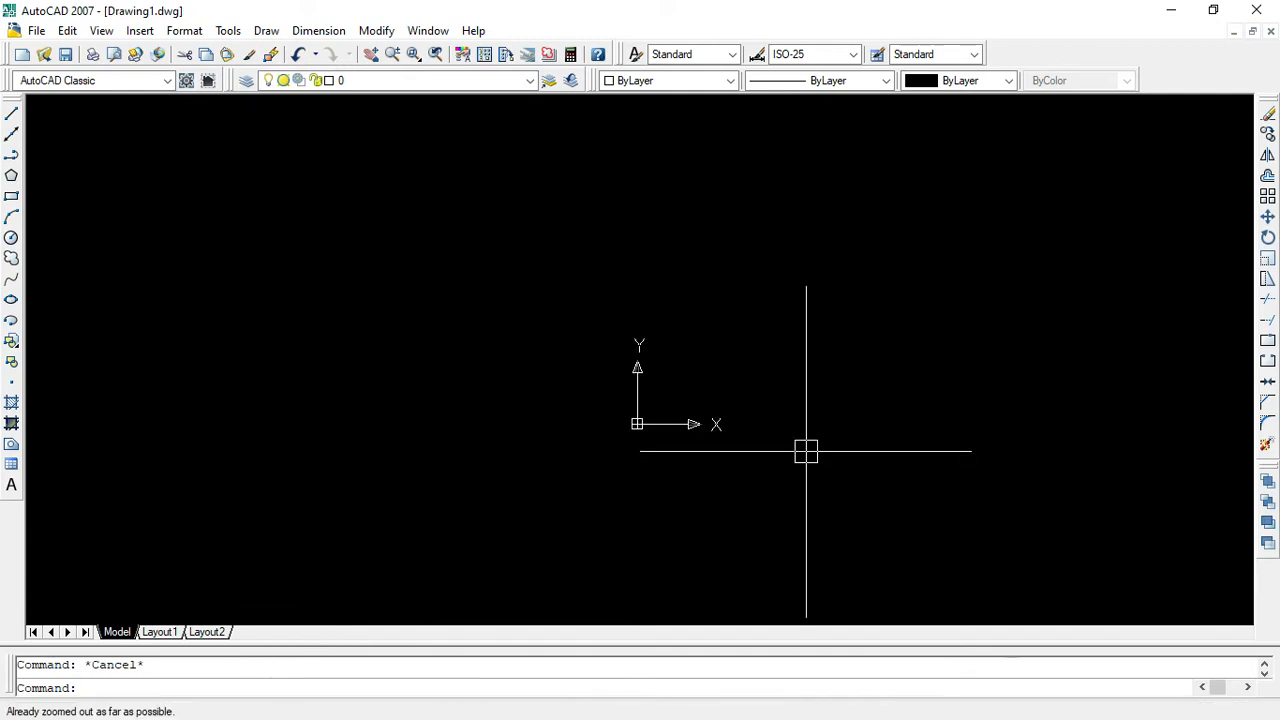
scroll(806, 451, up, 3)
click(108, 688)
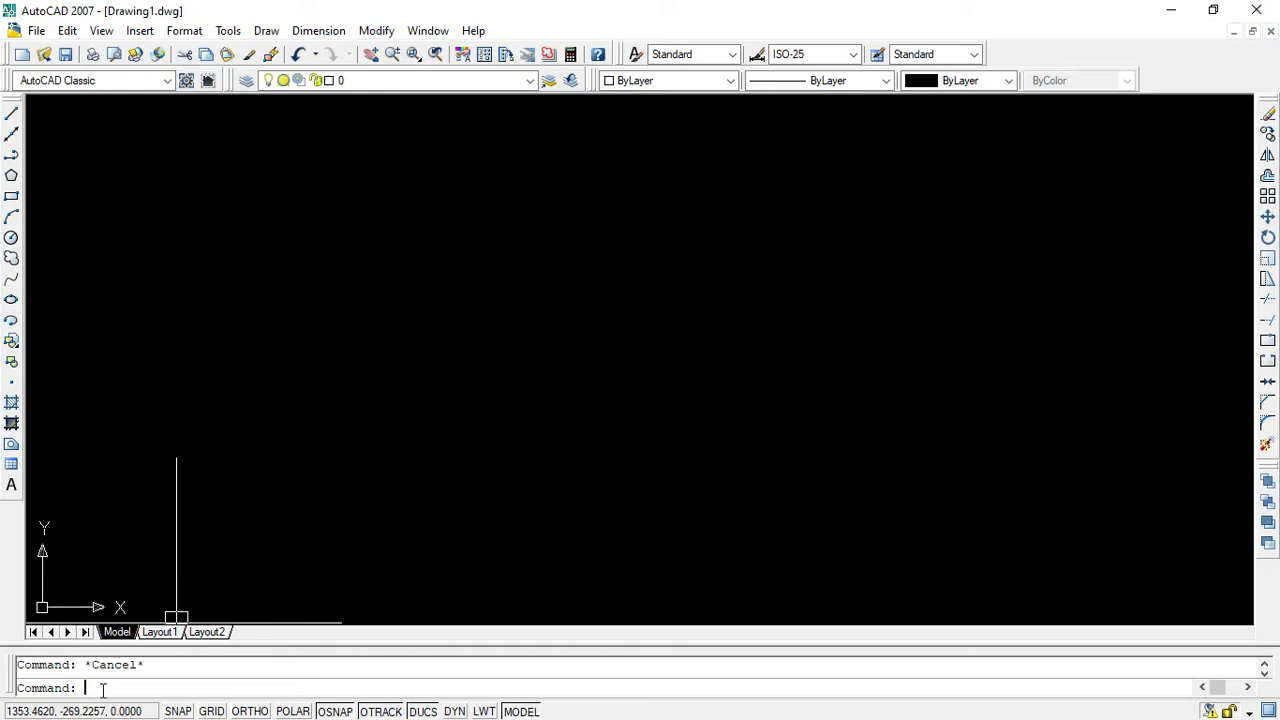
Check the plate on page 6 of AUTOCADD.pdf in Edge, and back in AutoCAD draw a rectangle with area 5000 and width 50.
key(super)
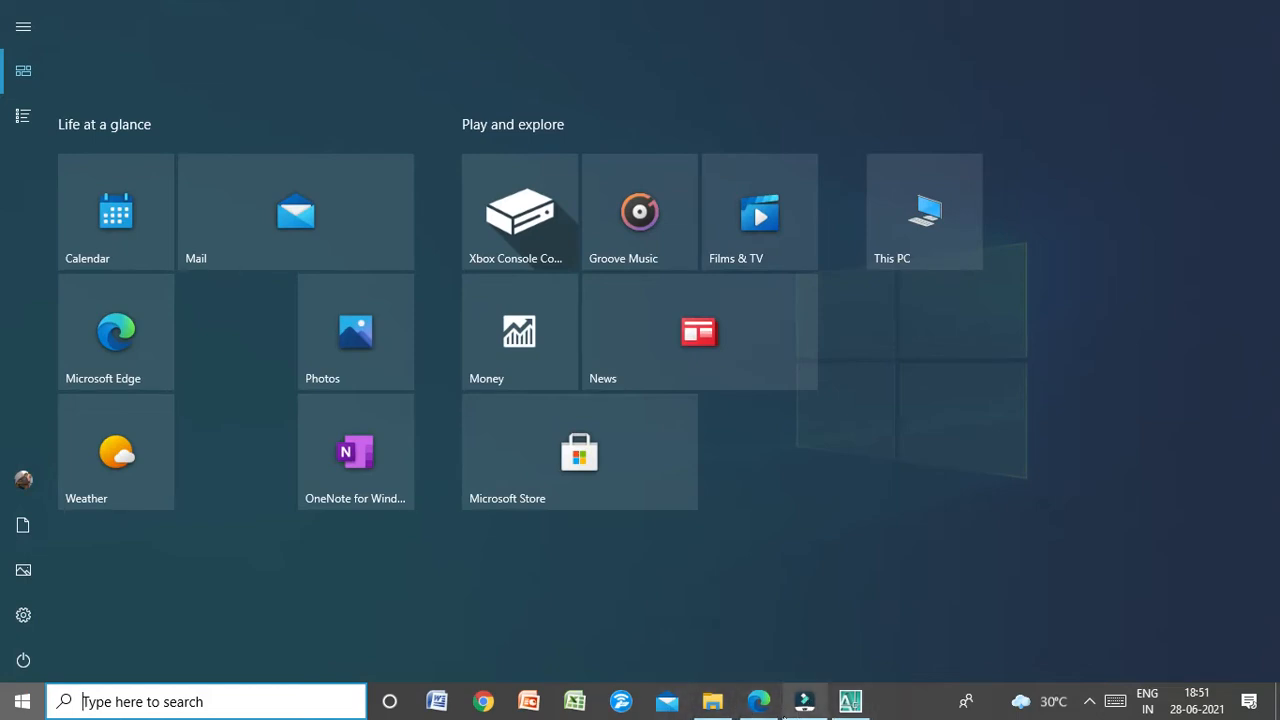
click(757, 703)
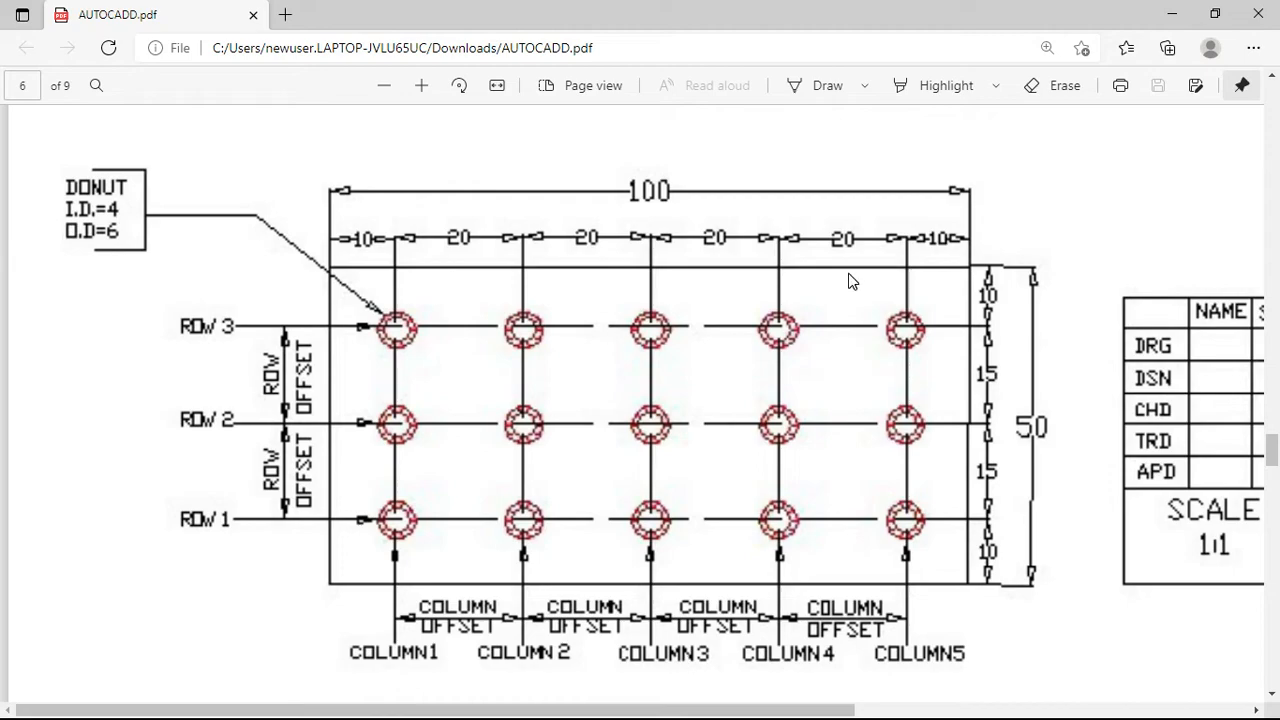
click(1171, 14)
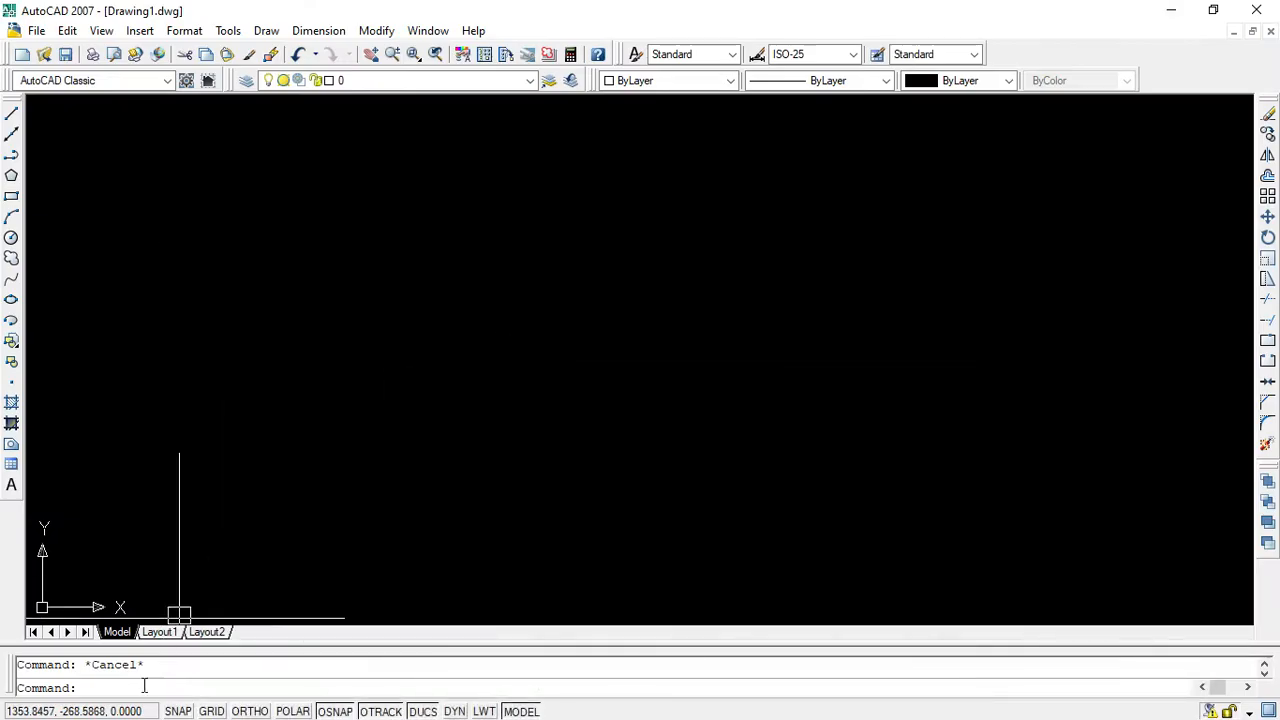
click(95, 688)
click(11, 196)
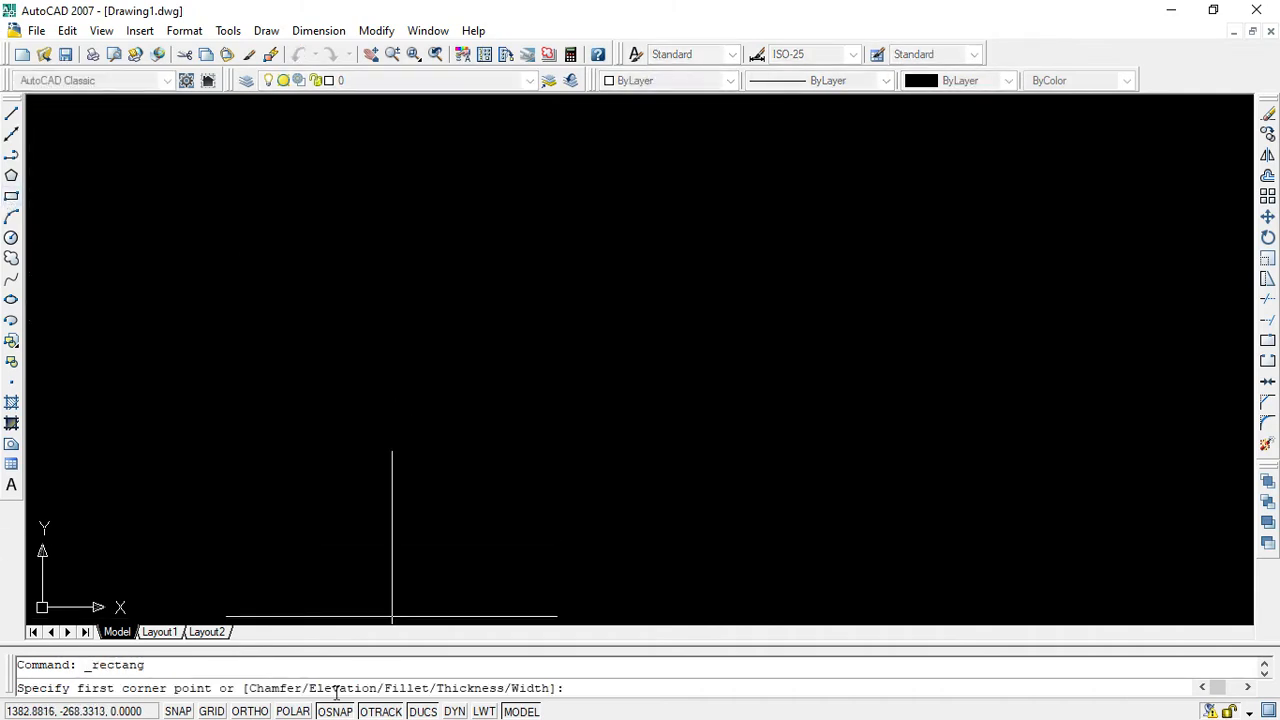
click(357, 550)
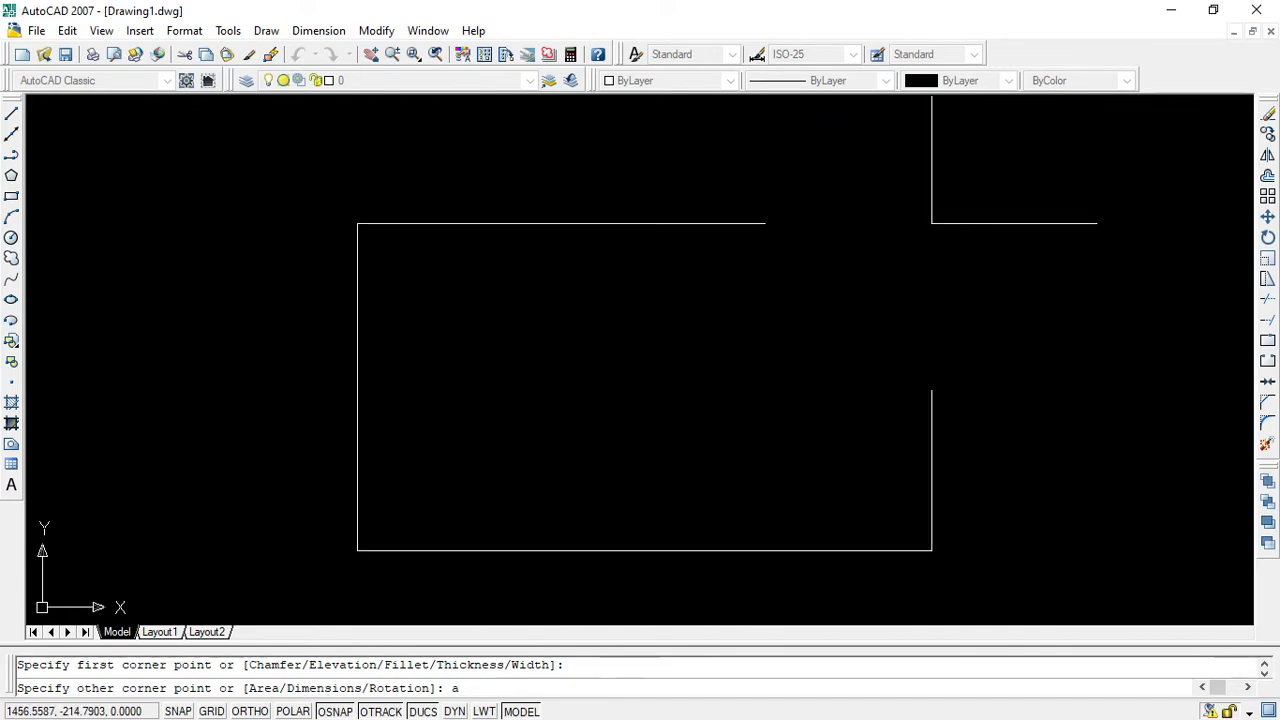
key(Return)
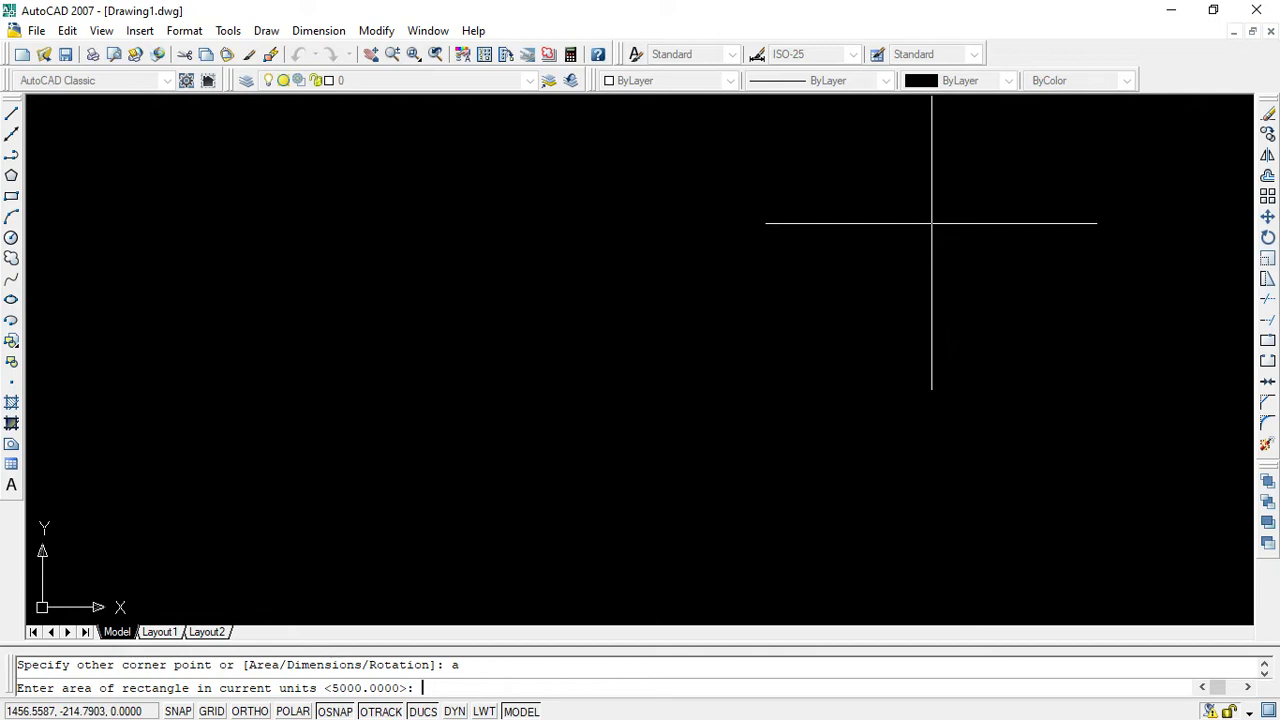
text(5000)
key(Return)
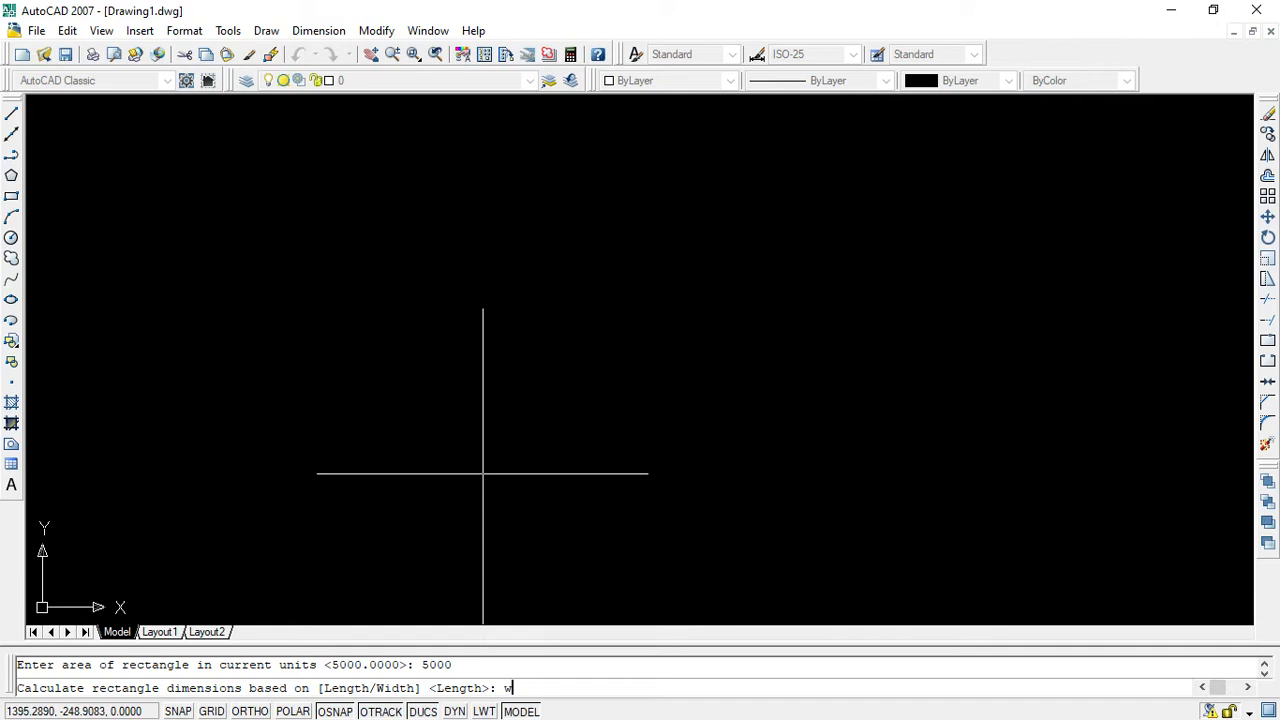
key(Return)
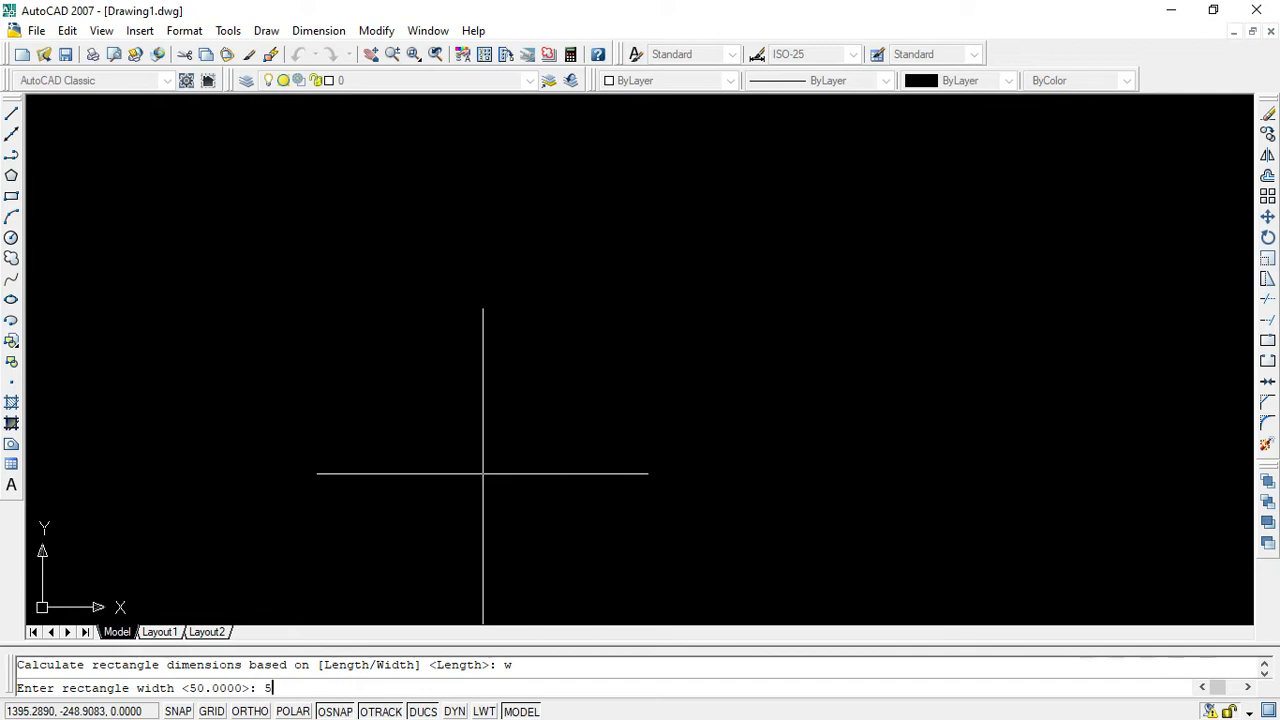
key(Return)
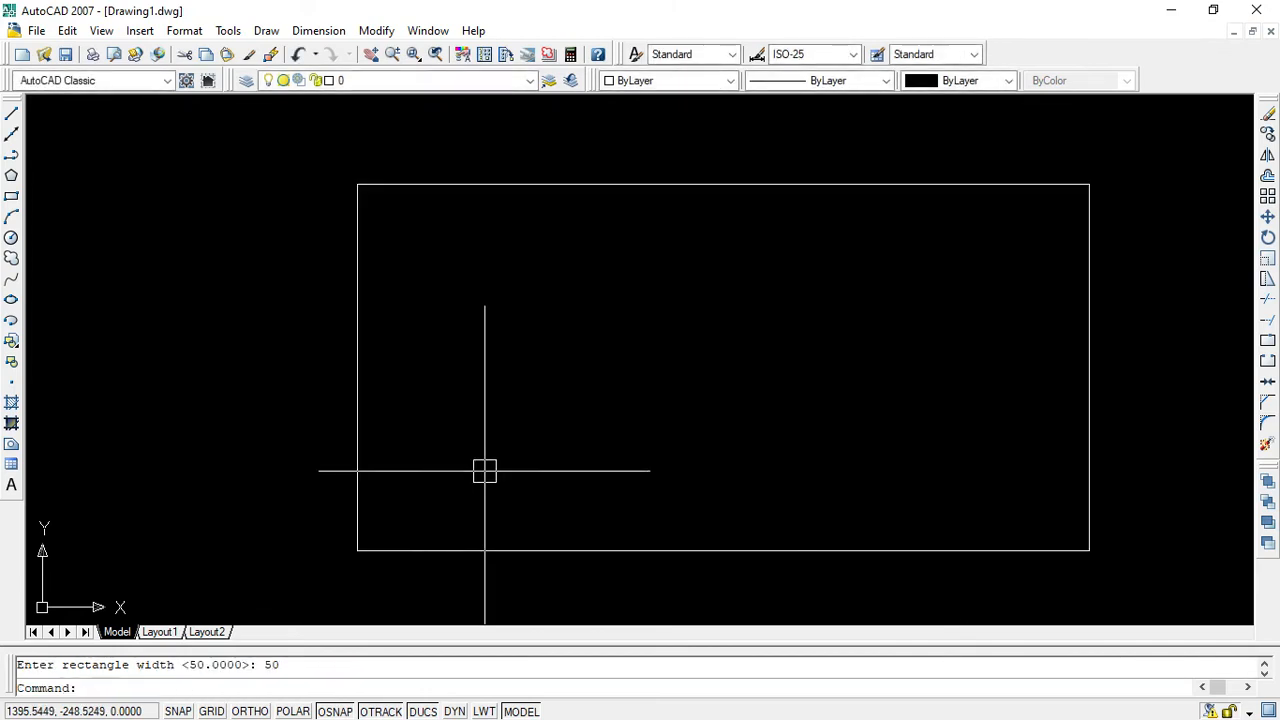
scroll(617, 274, down, 2)
scroll(617, 274, up, 2)
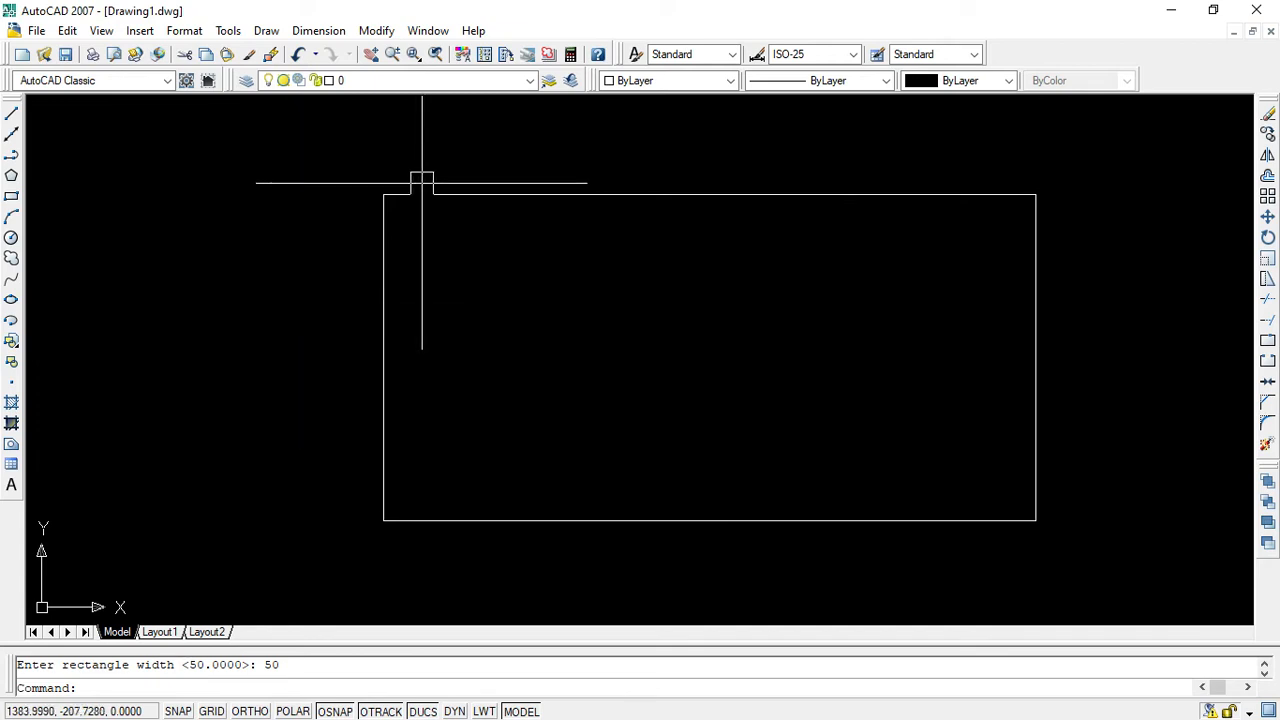
Start the Donut command with an inside diameter of 4 and an outside diameter of 6.
click(123, 688)
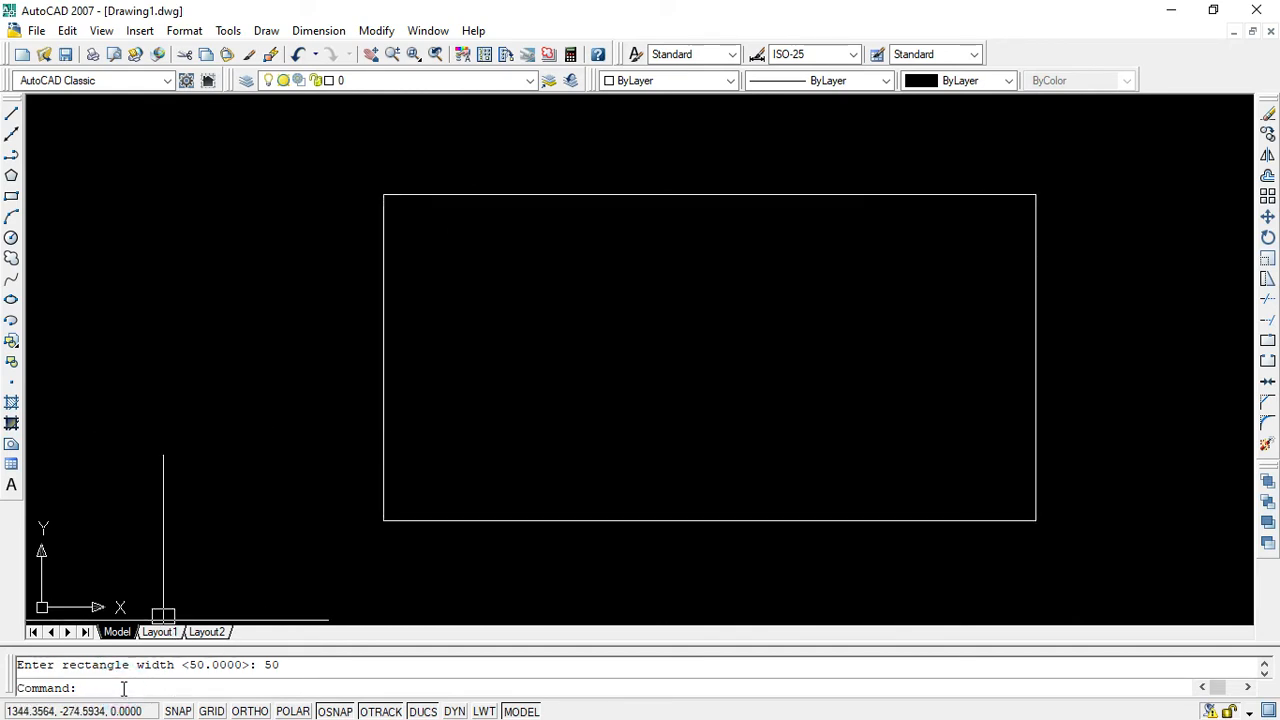
text(dount)
key(Return)
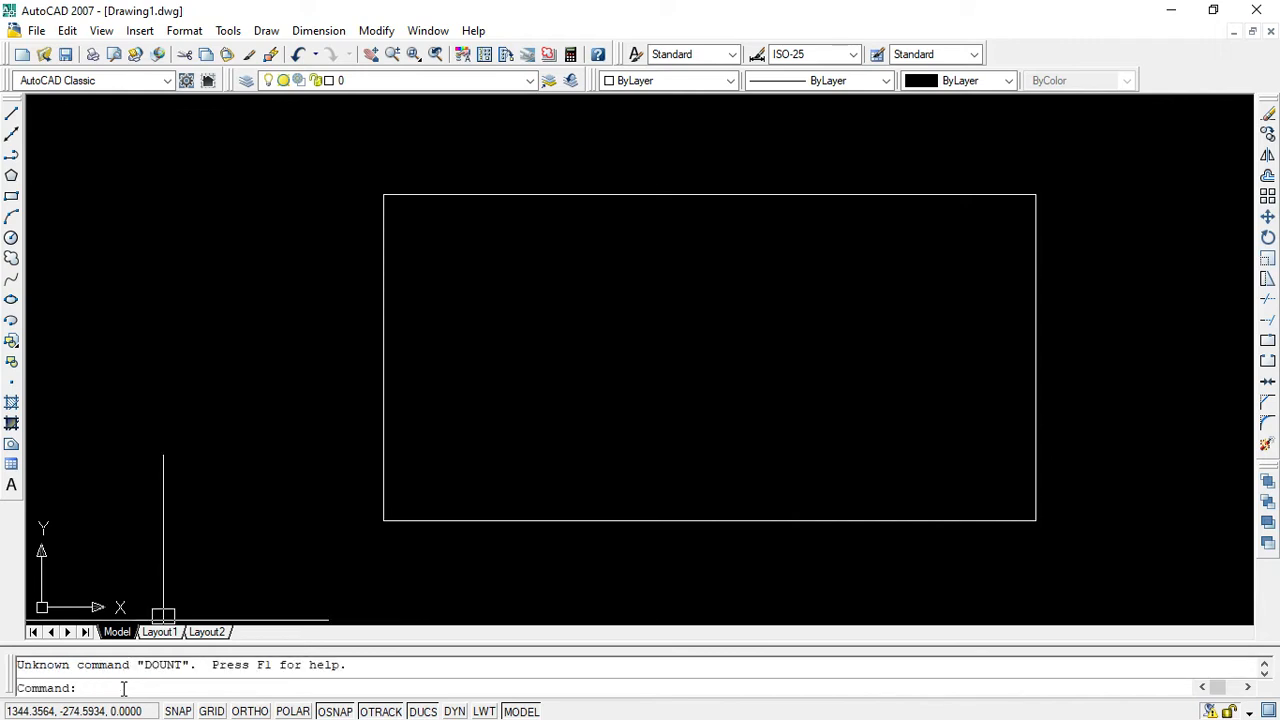
click(123, 688)
text(donut)
key(Return)
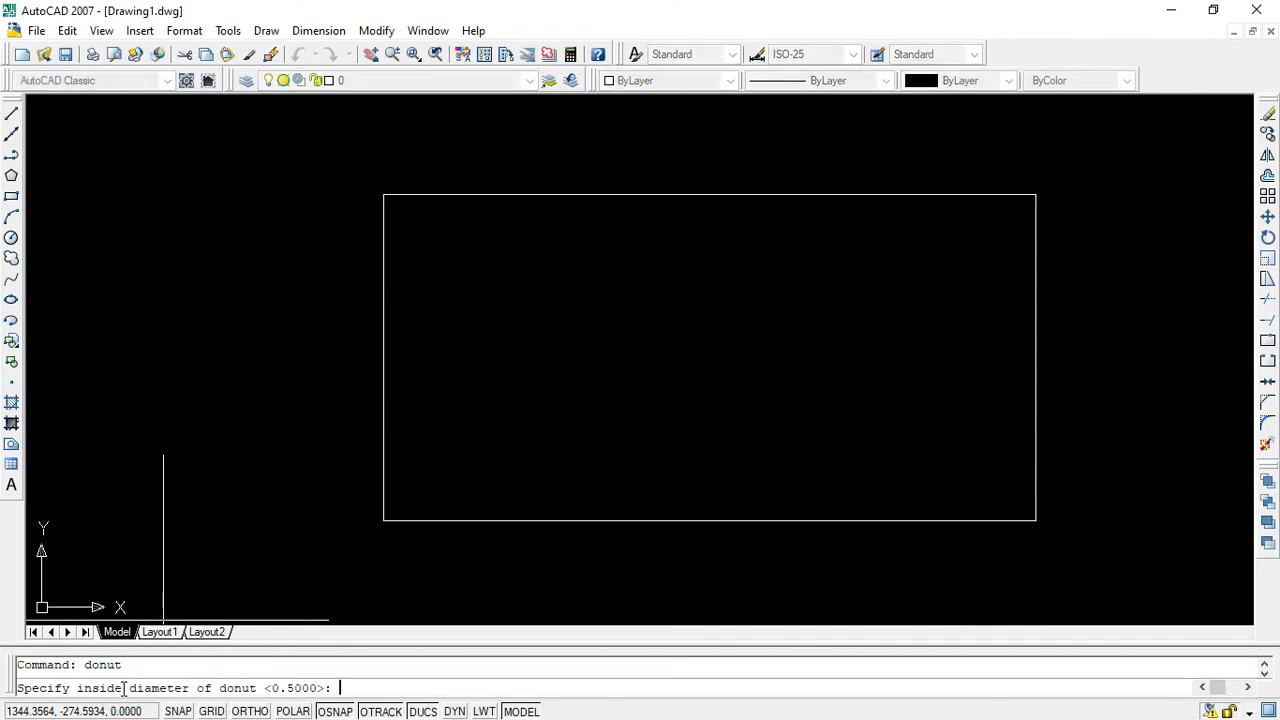
text(4)
key(Return)
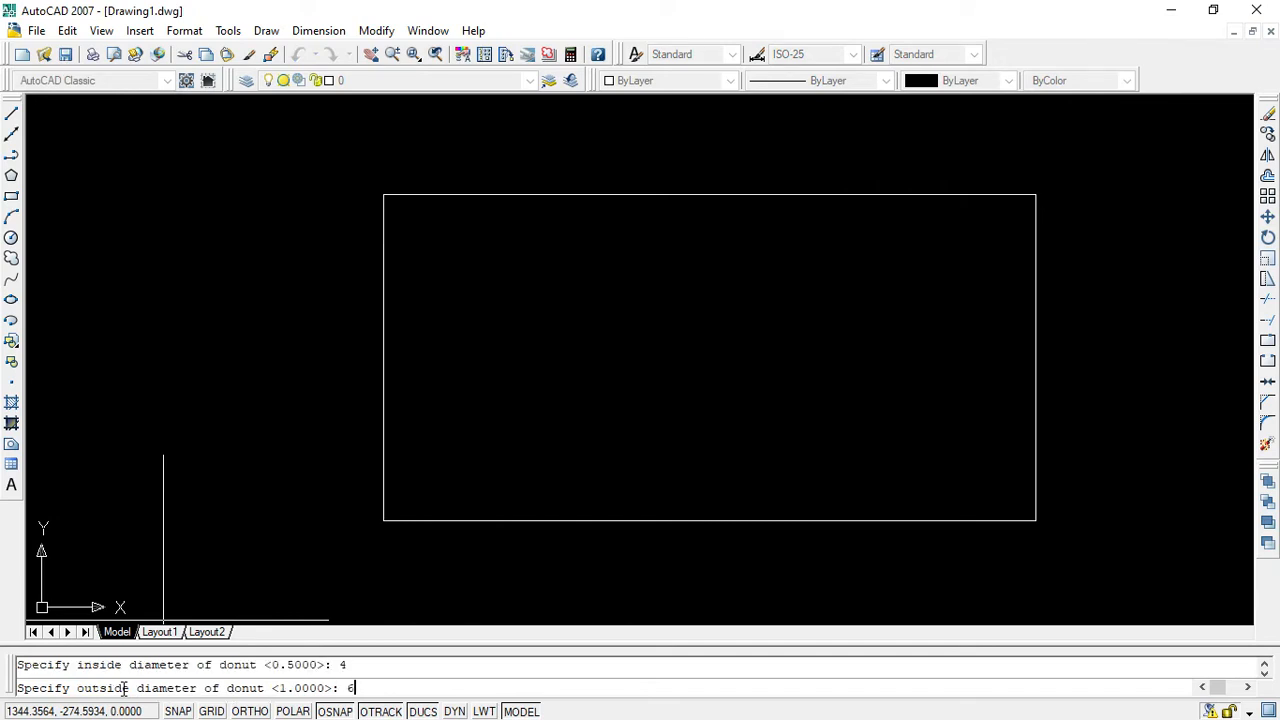
key(Return)
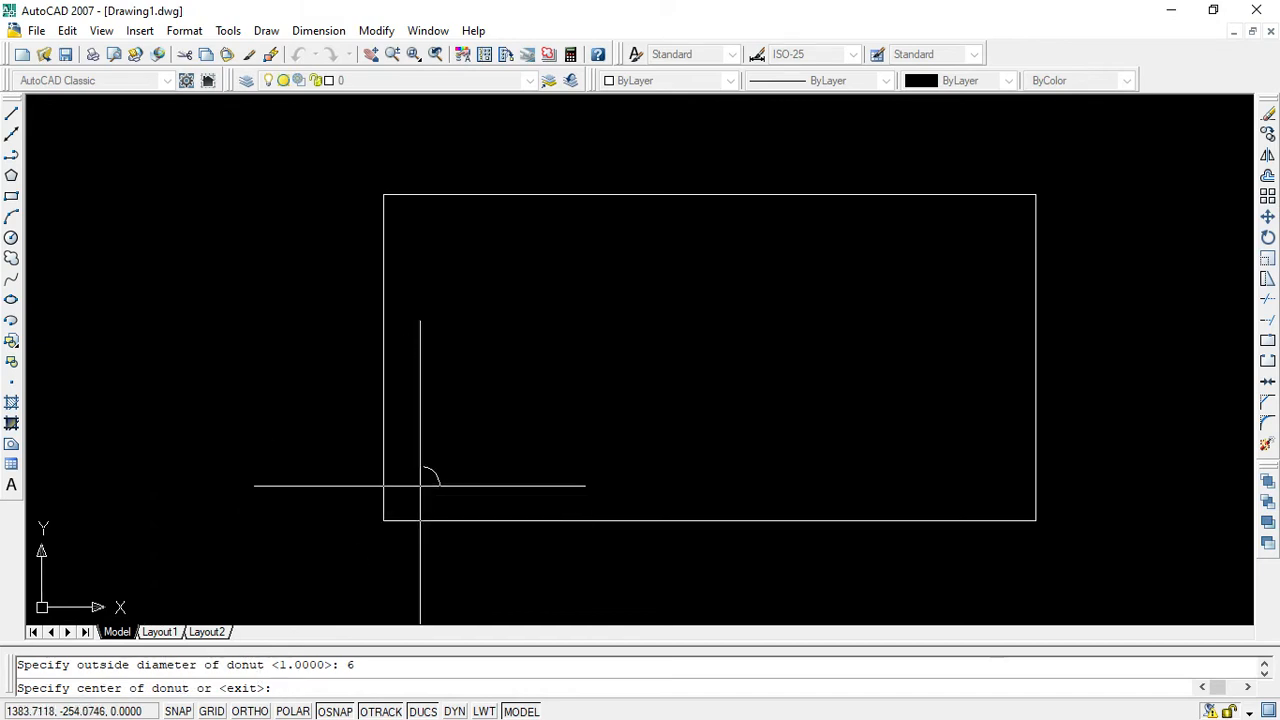
Consult the donut layout in Edge, and back in AutoCAD use From with the rectangle's lower-left corner as base point for the donut's center.
key(super)
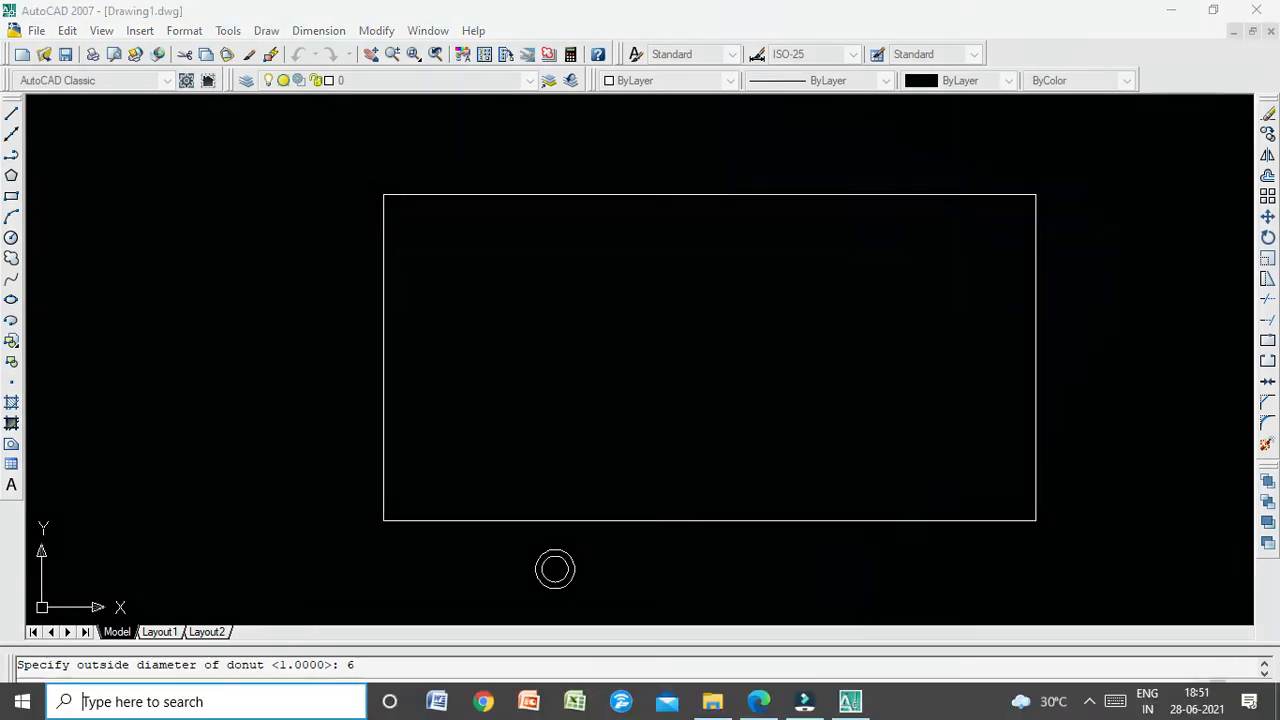
click(760, 702)
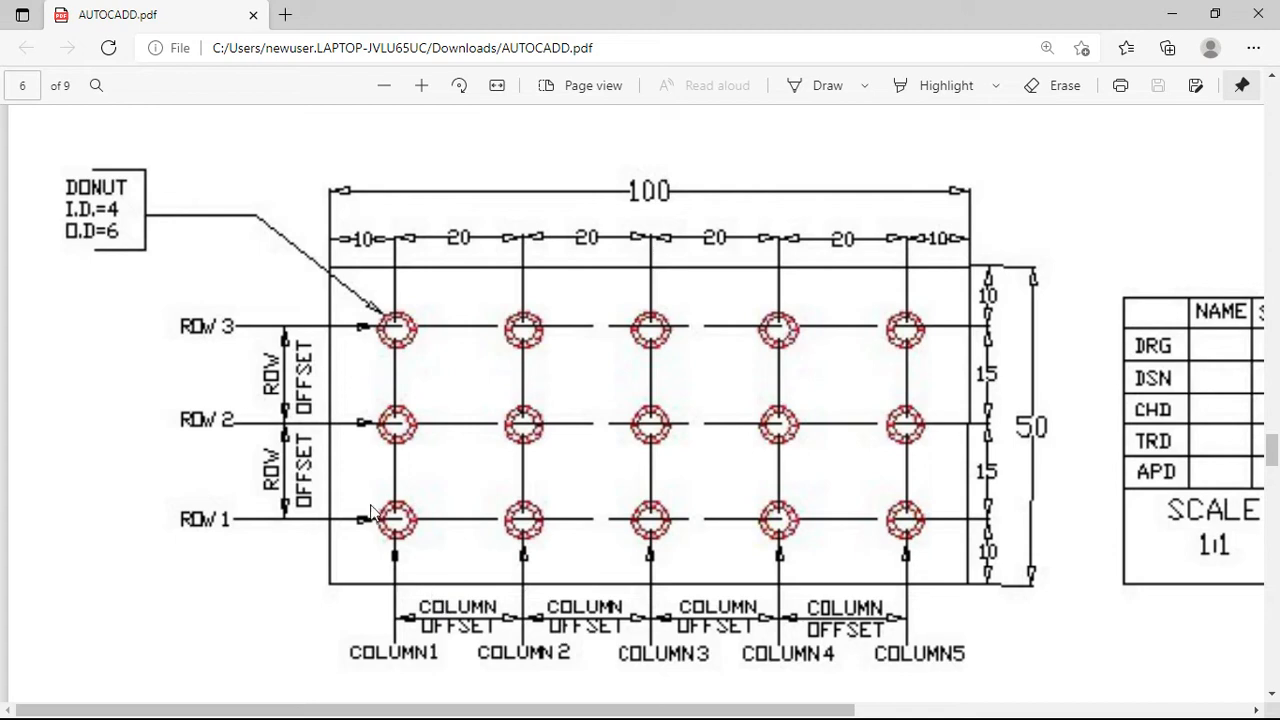
click(1171, 14)
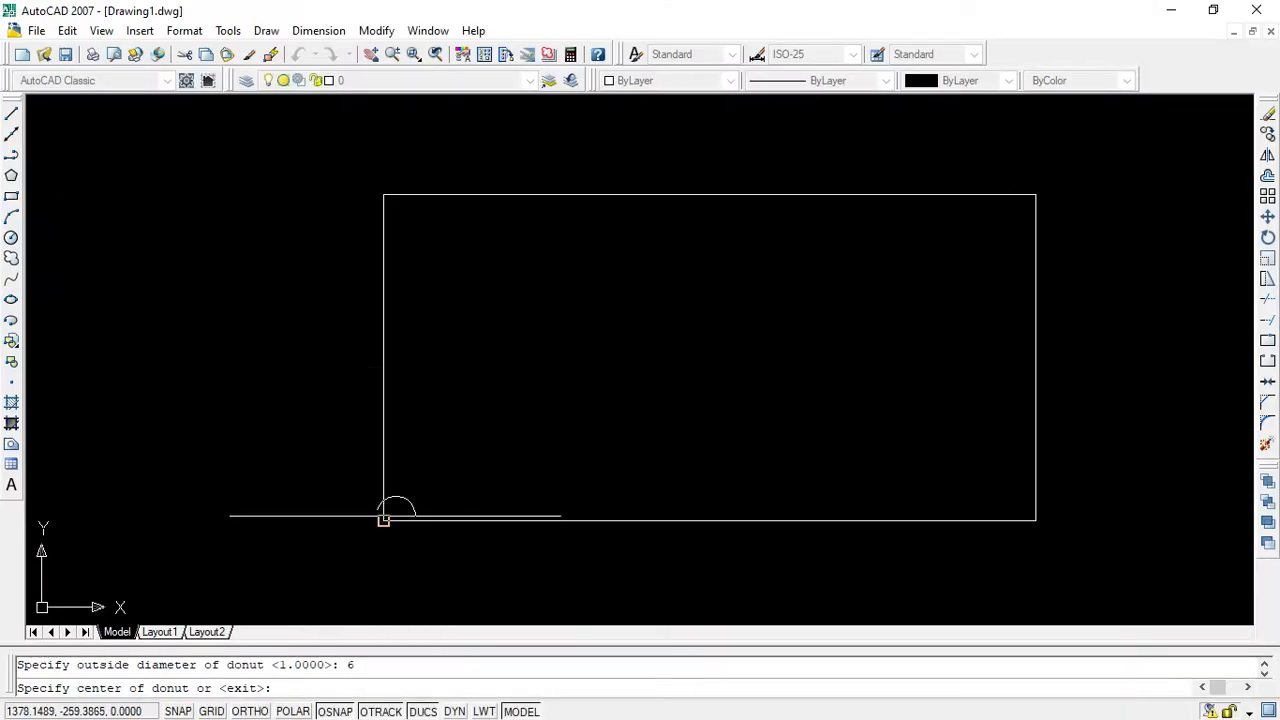
click(306, 682)
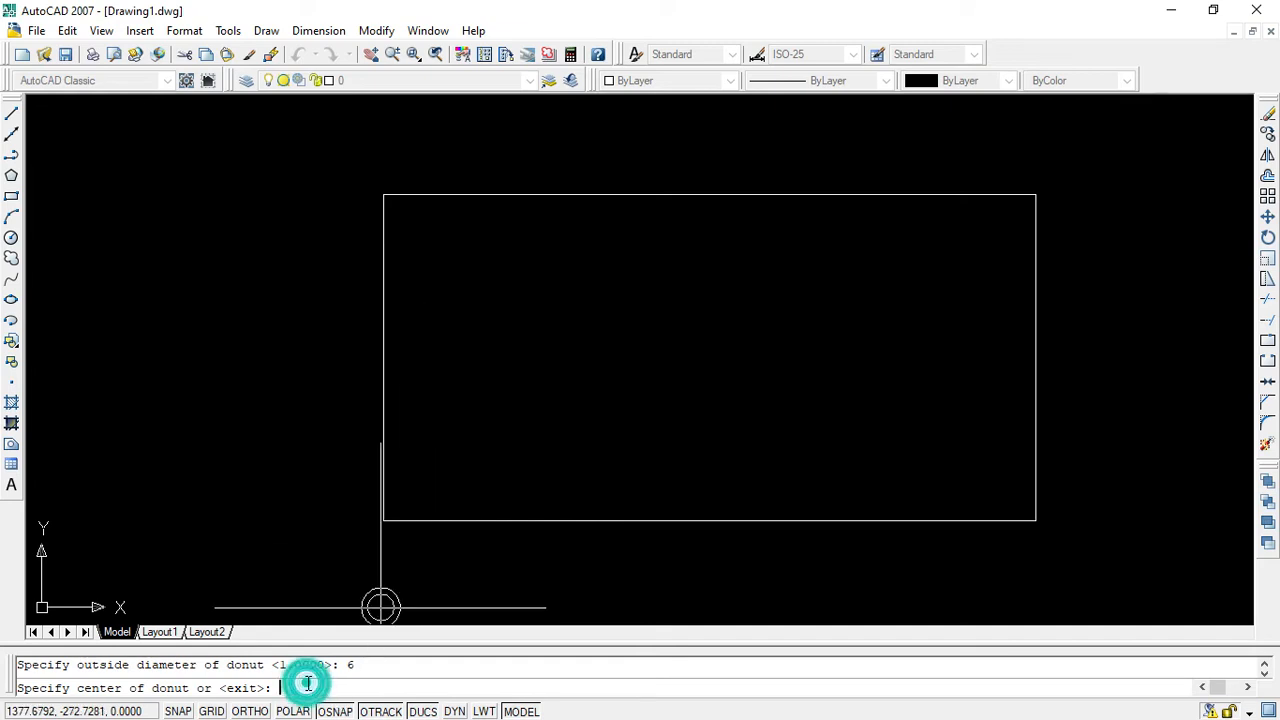
text(from)
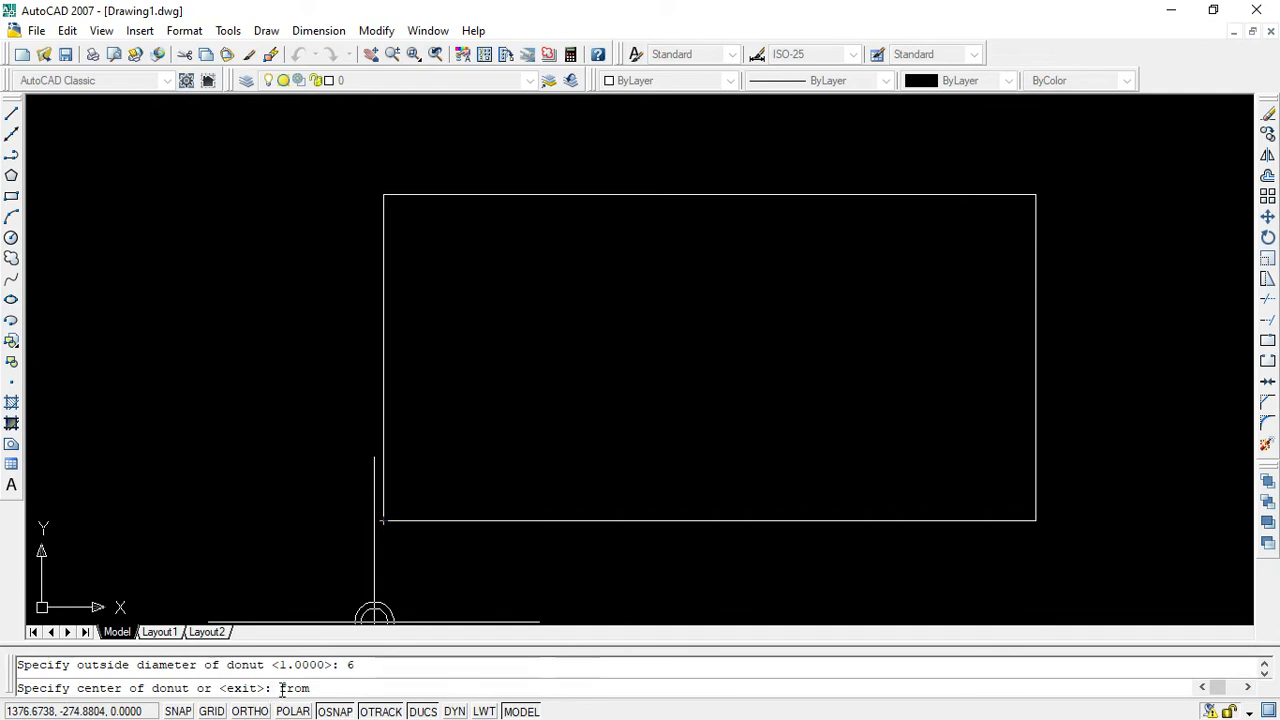
key(Return)
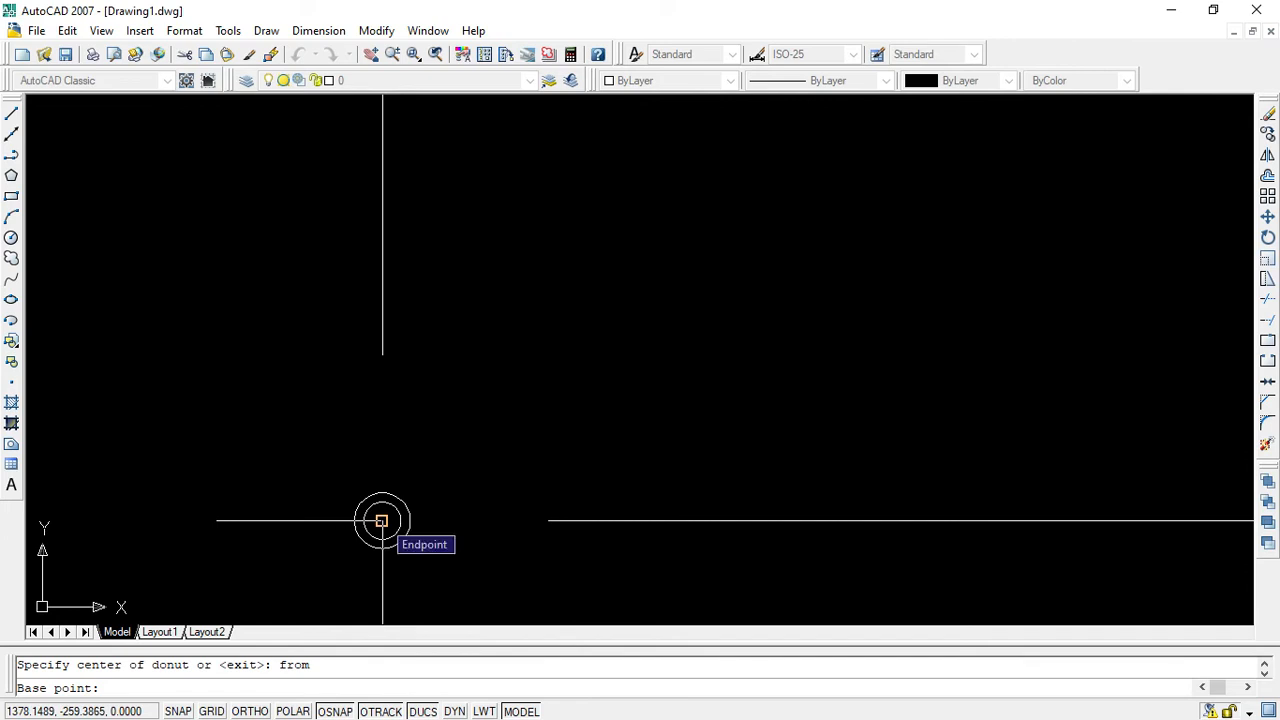
click(381, 521)
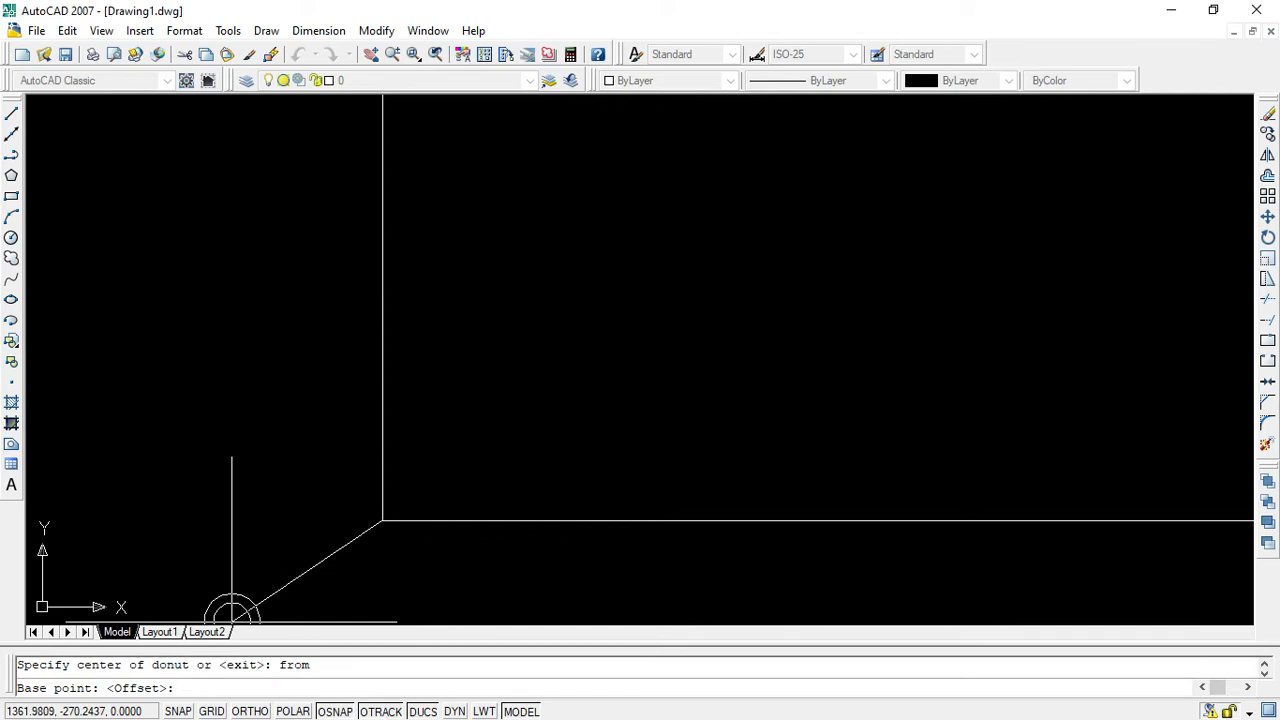
key(super)
click(763, 706)
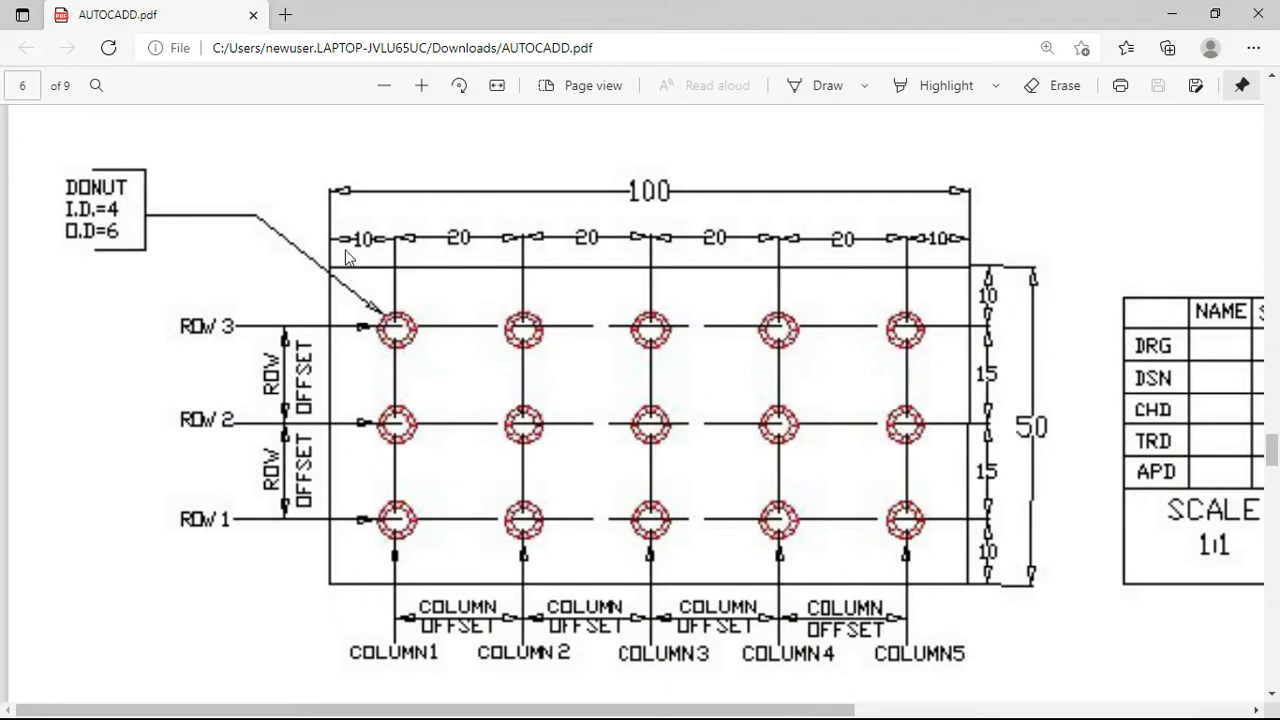
click(1172, 14)
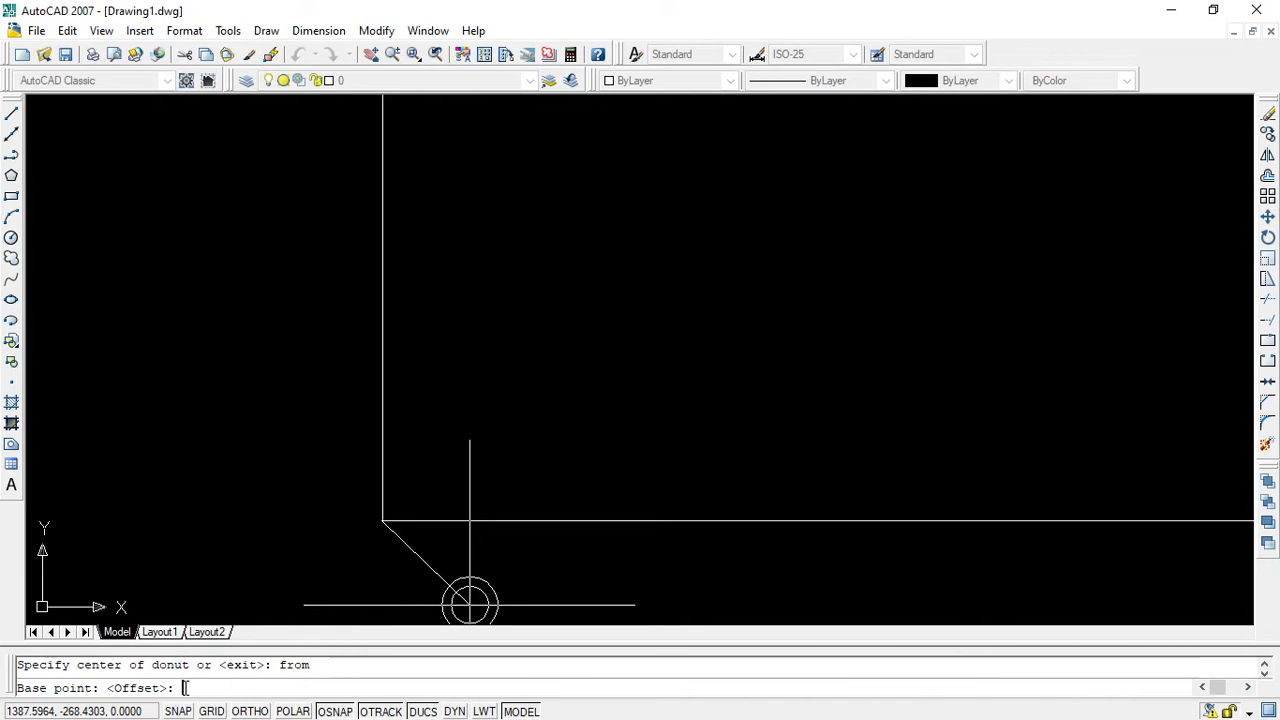
text(@10)
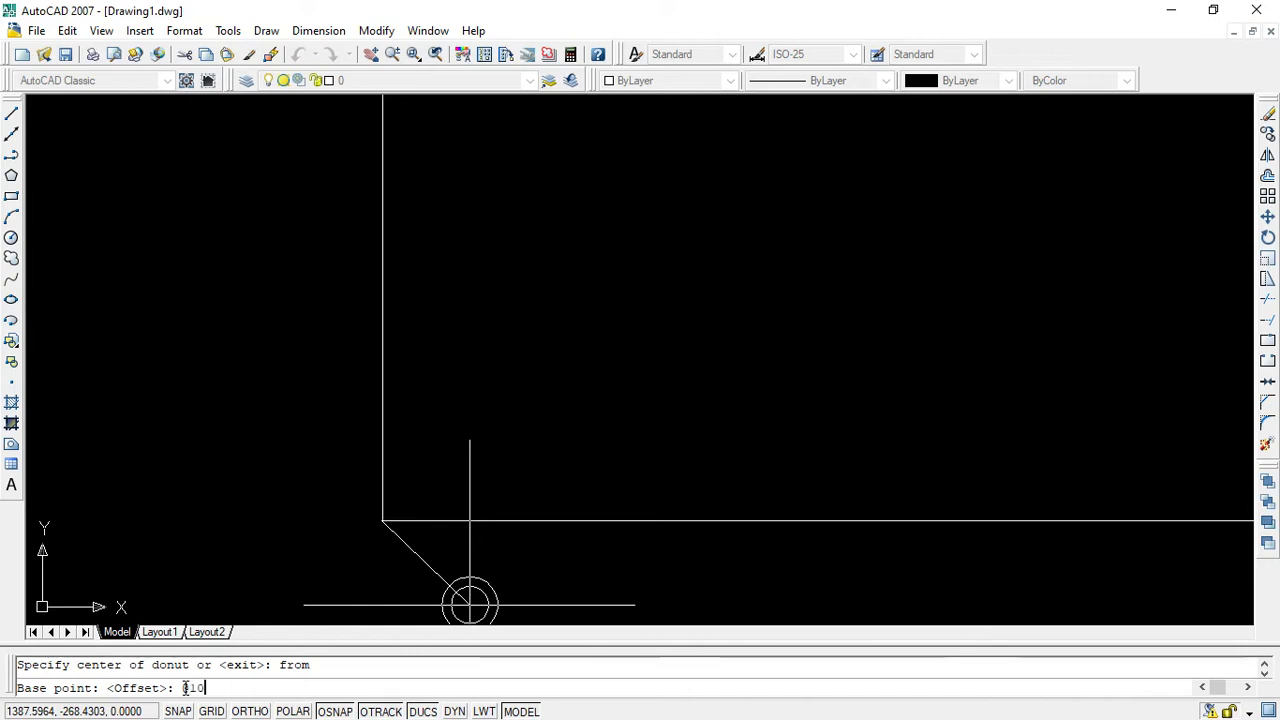
text(,10)
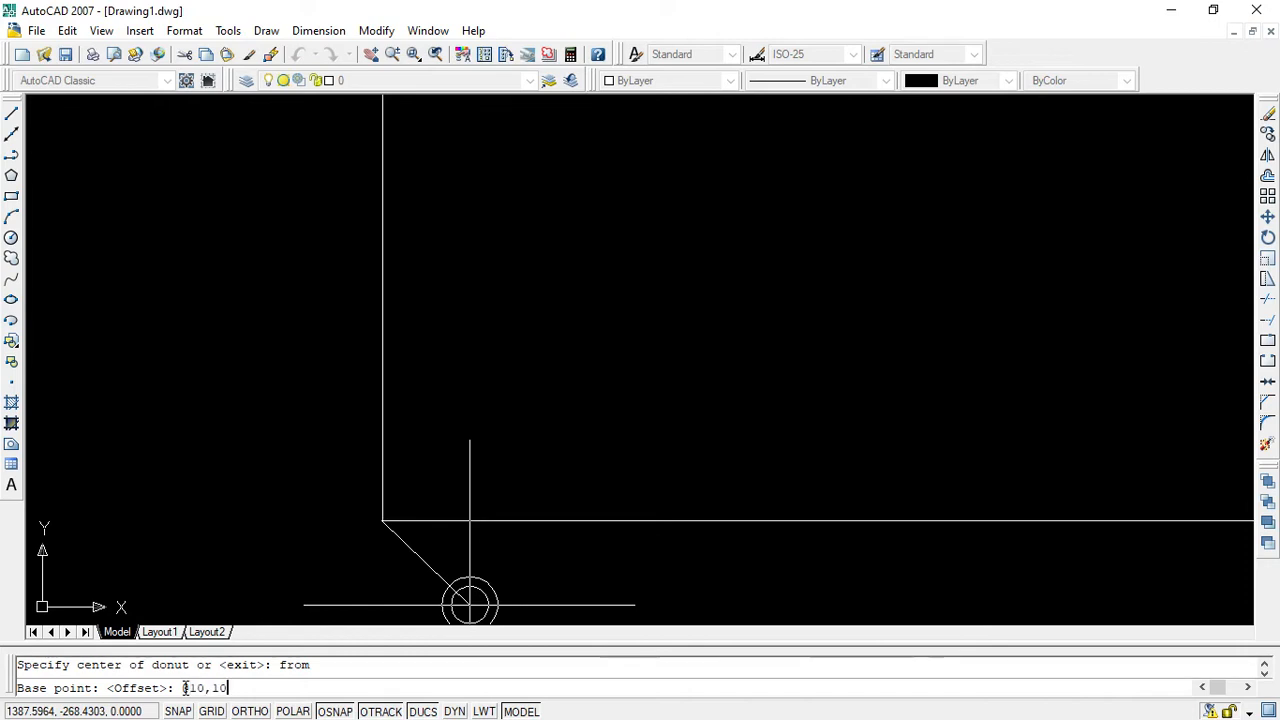
key(Return)
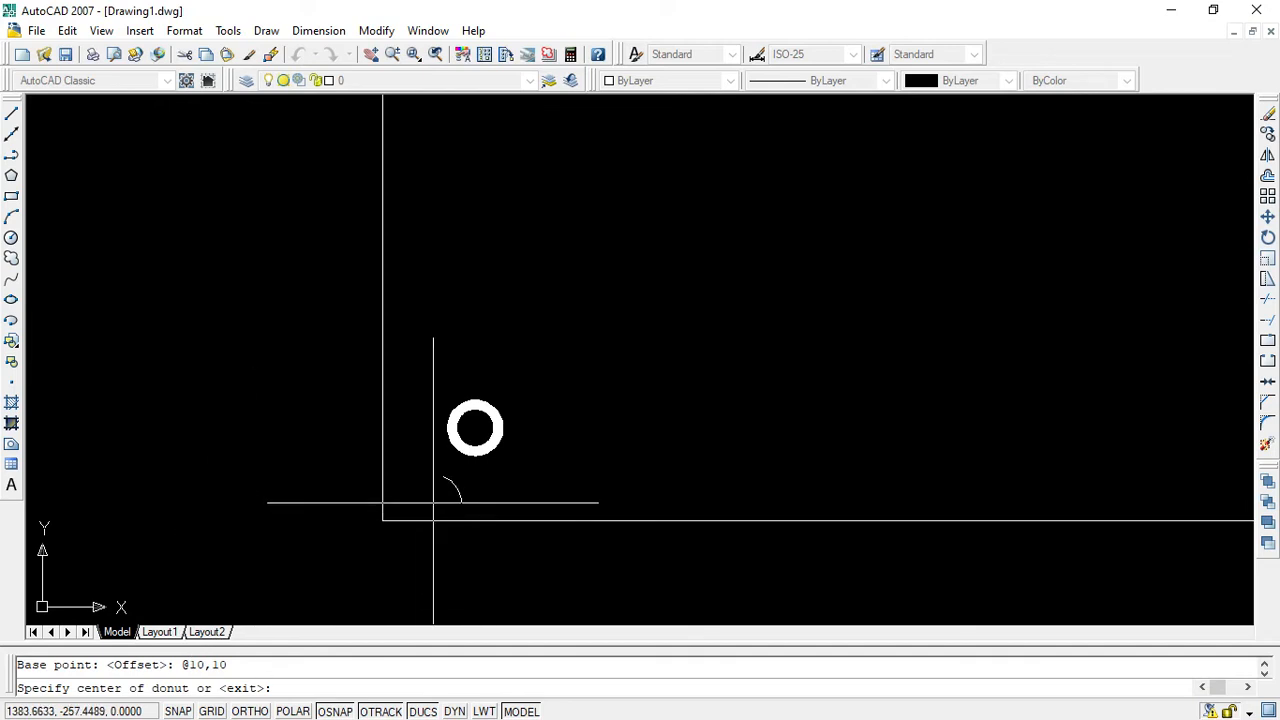
scroll(487, 420, down, 4)
scroll(530, 447, up, 2)
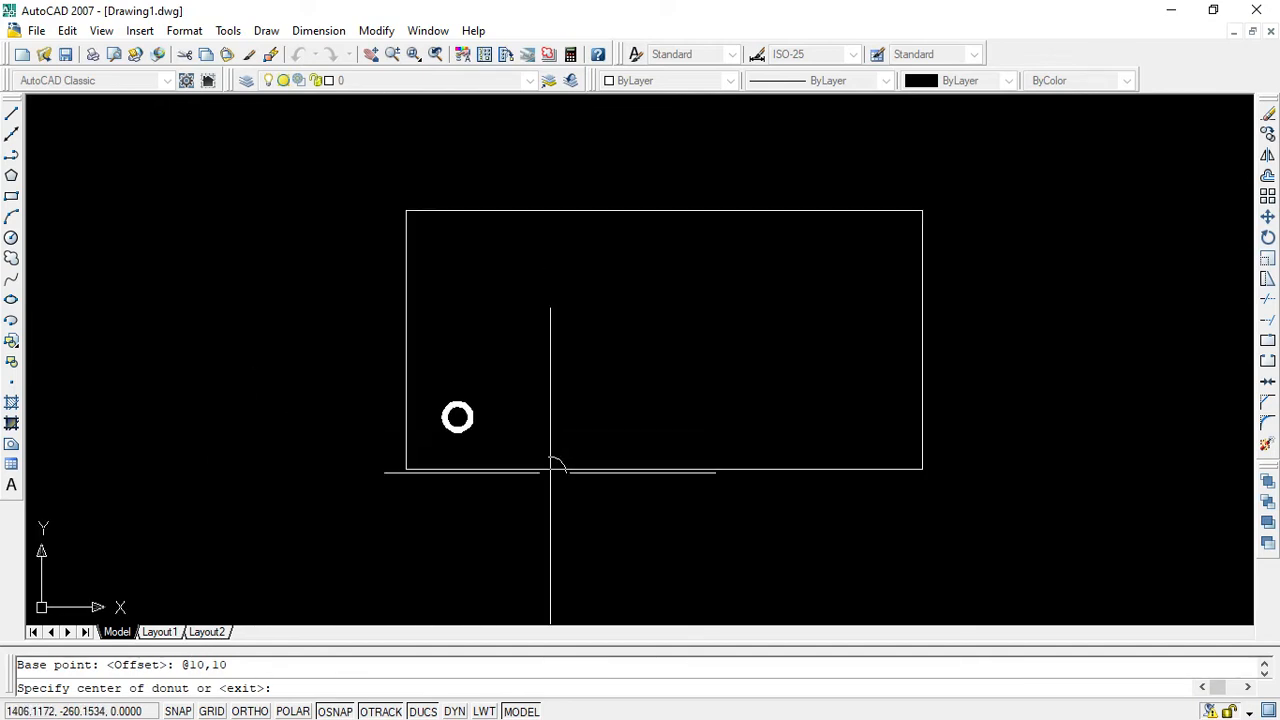
Consult the row and column layout in the Edge PDF, and back in AutoCAD end the Donut command and start Array.
key(super)
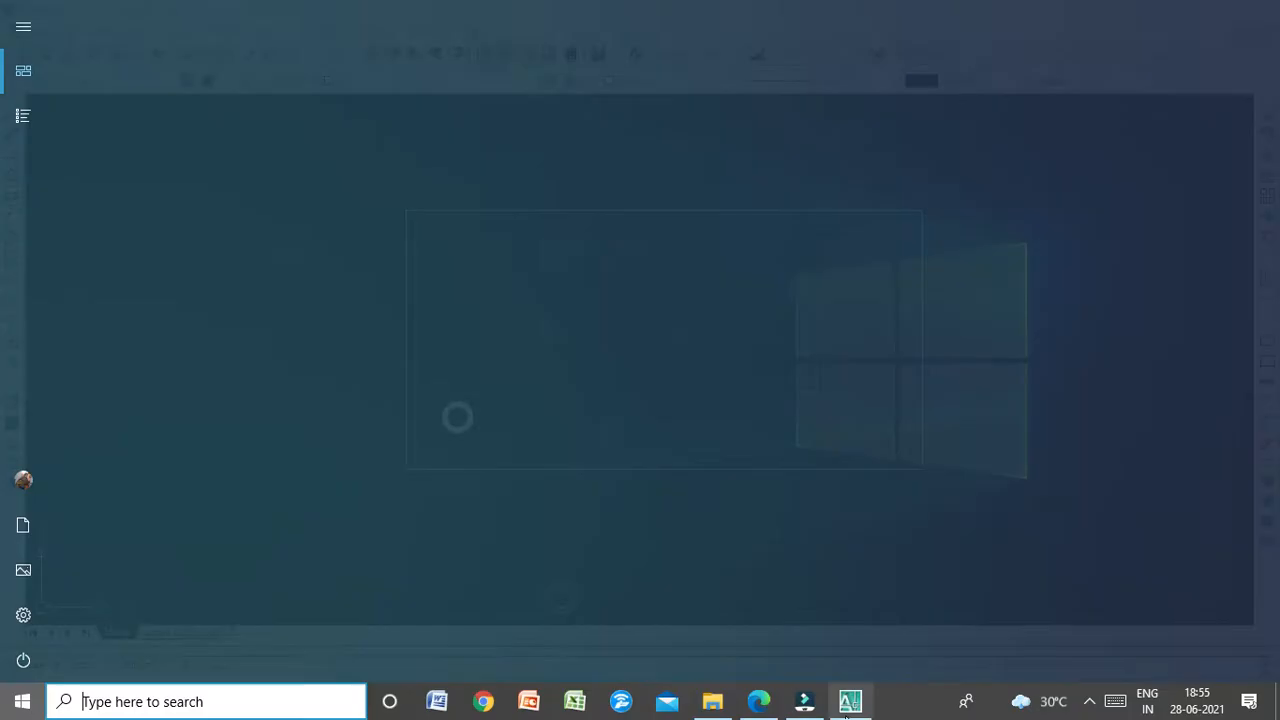
click(760, 702)
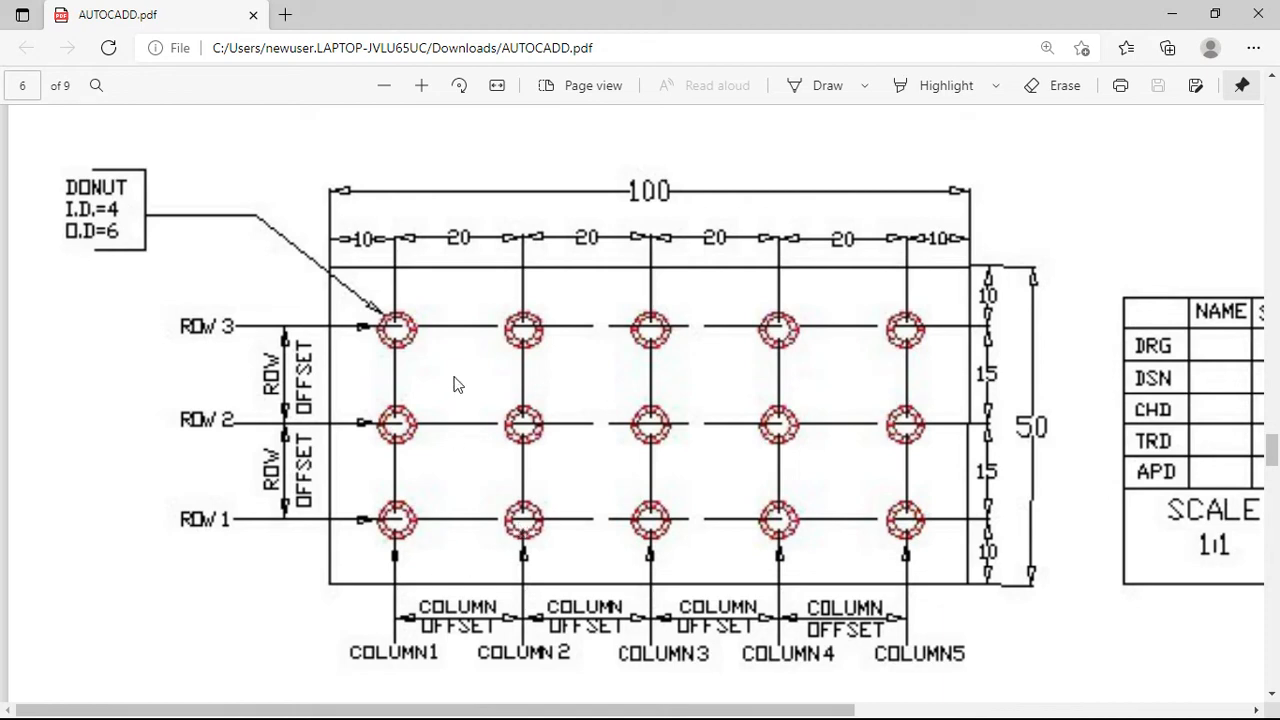
click(1180, 14)
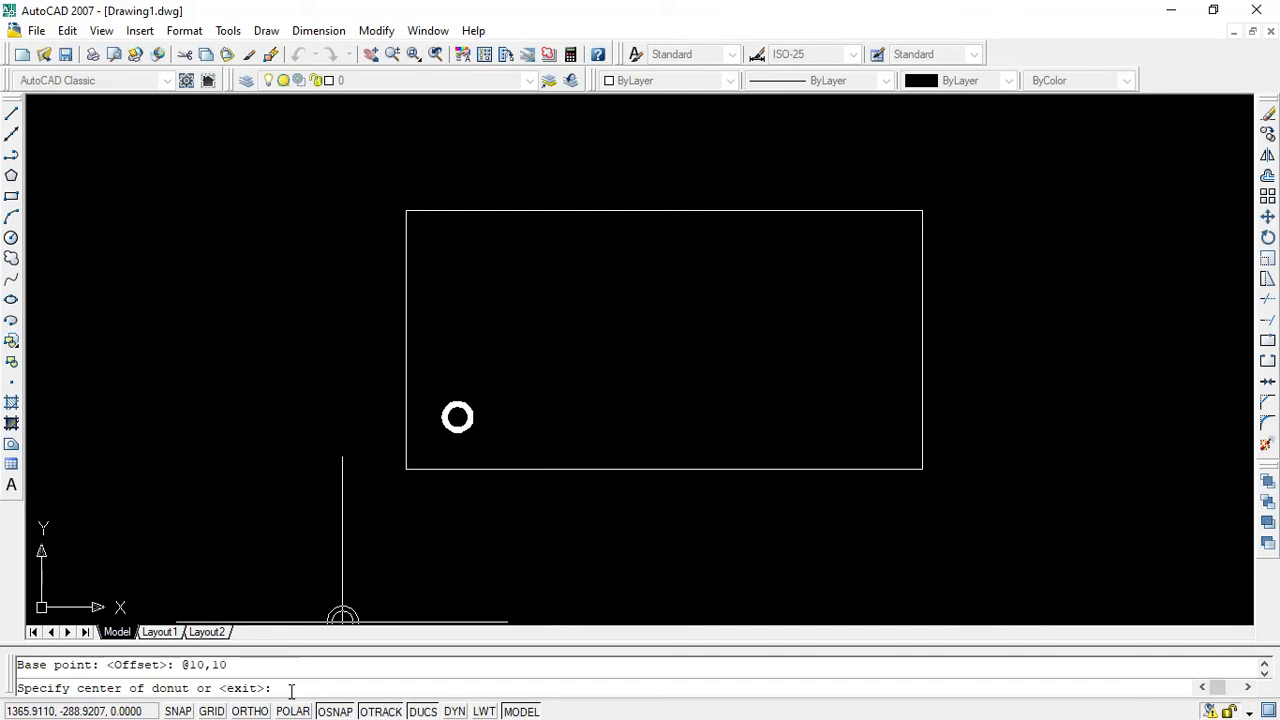
key(Escape)
key(Escape)
click(177, 686)
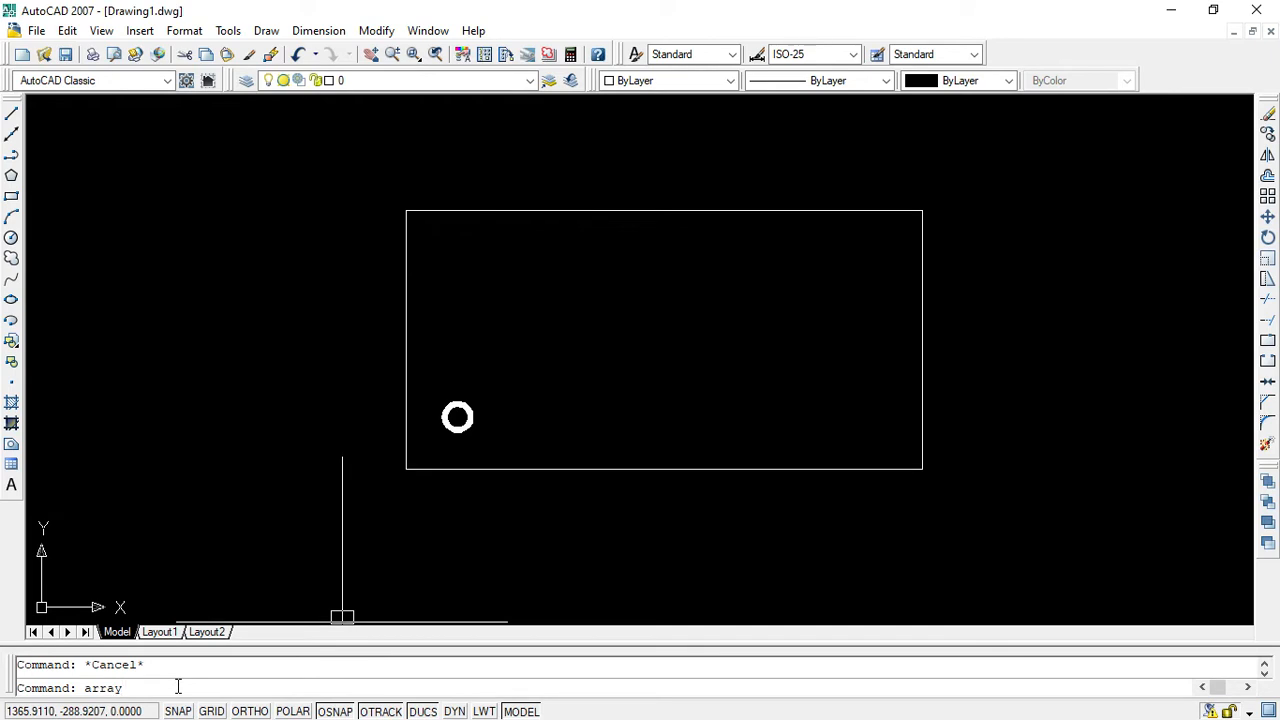
key(Return)
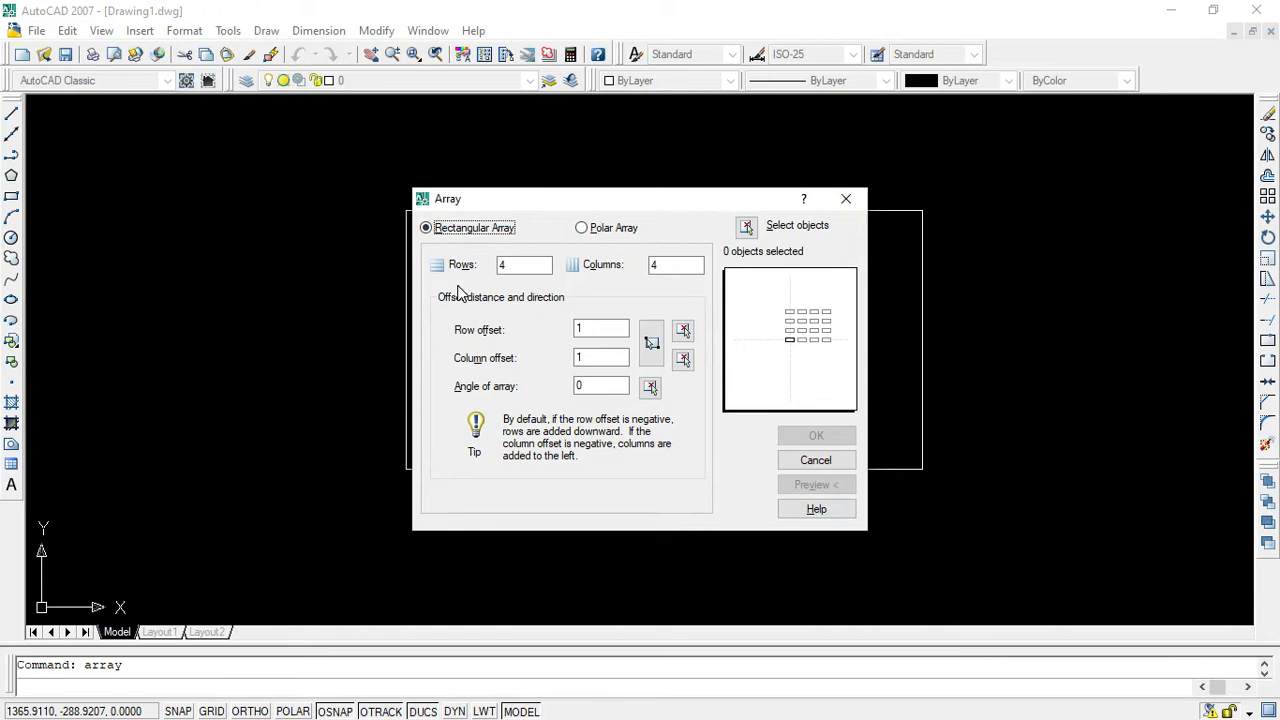
Examine the number of donut rows and columns on page 6 in Edge, and return to AutoCAD's array settings.
key(super)
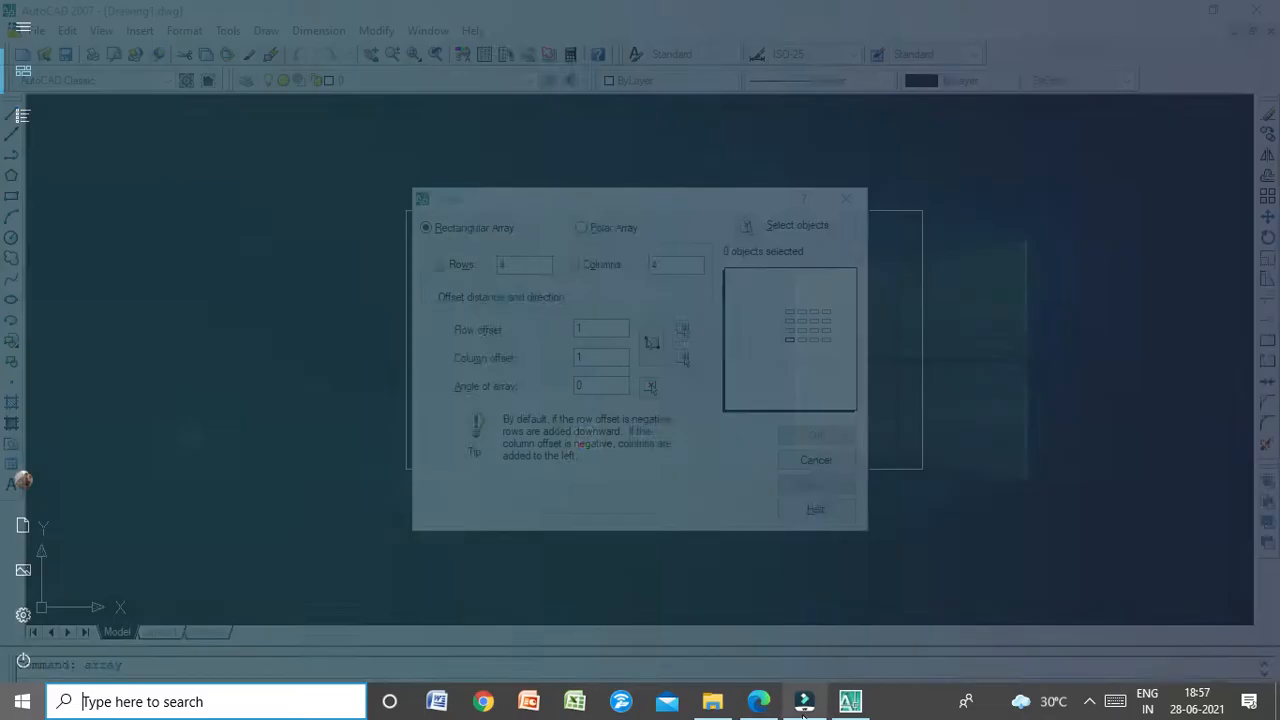
click(759, 706)
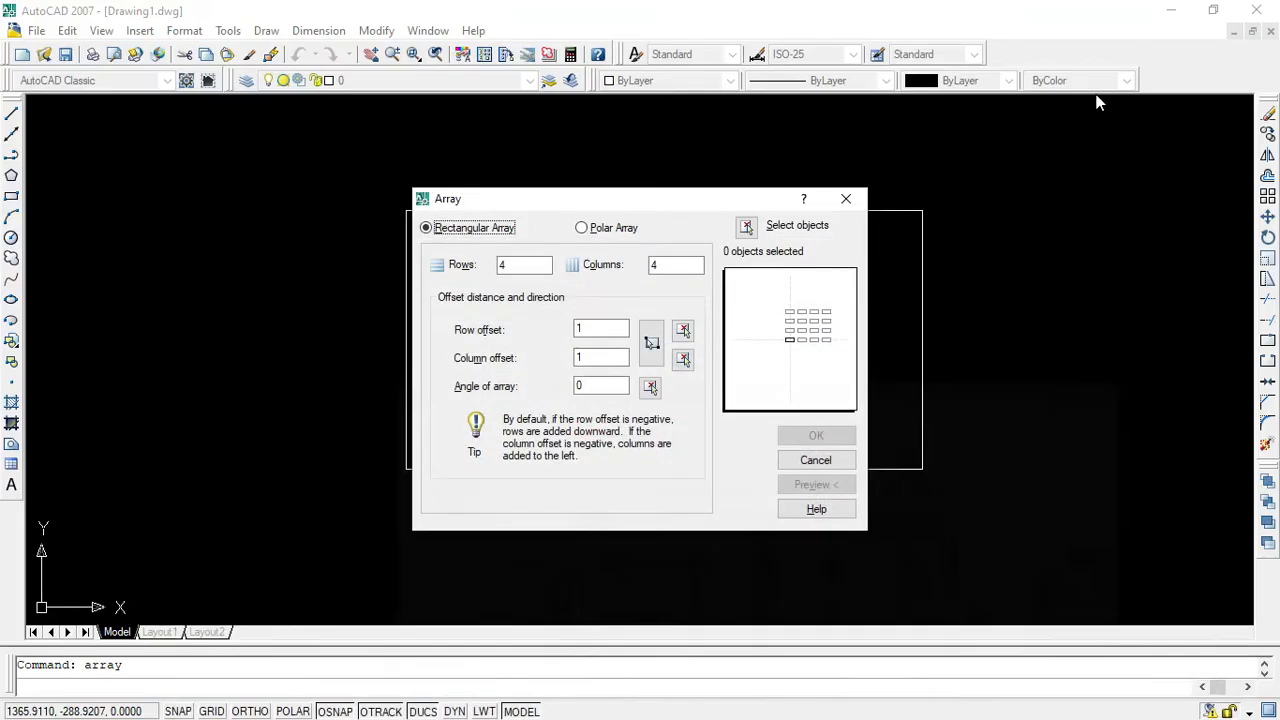
click(1172, 14)
key(super)
click(757, 703)
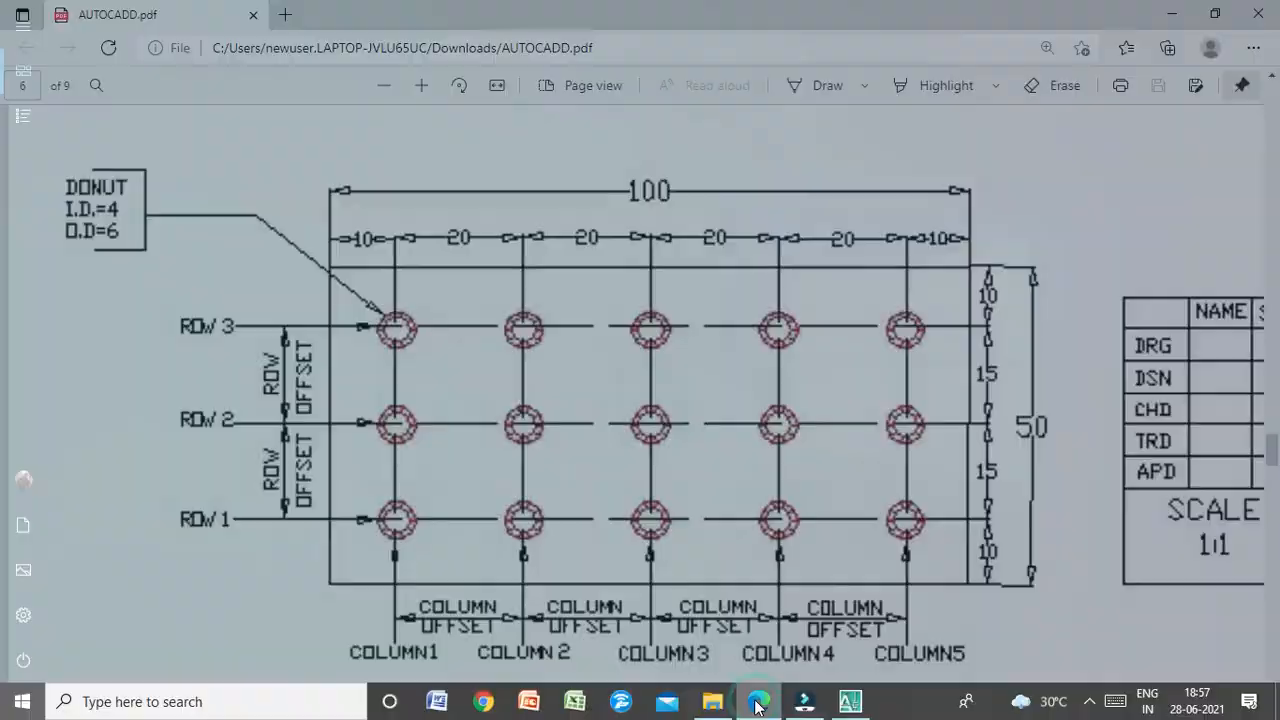
click(410, 330)
click(409, 425)
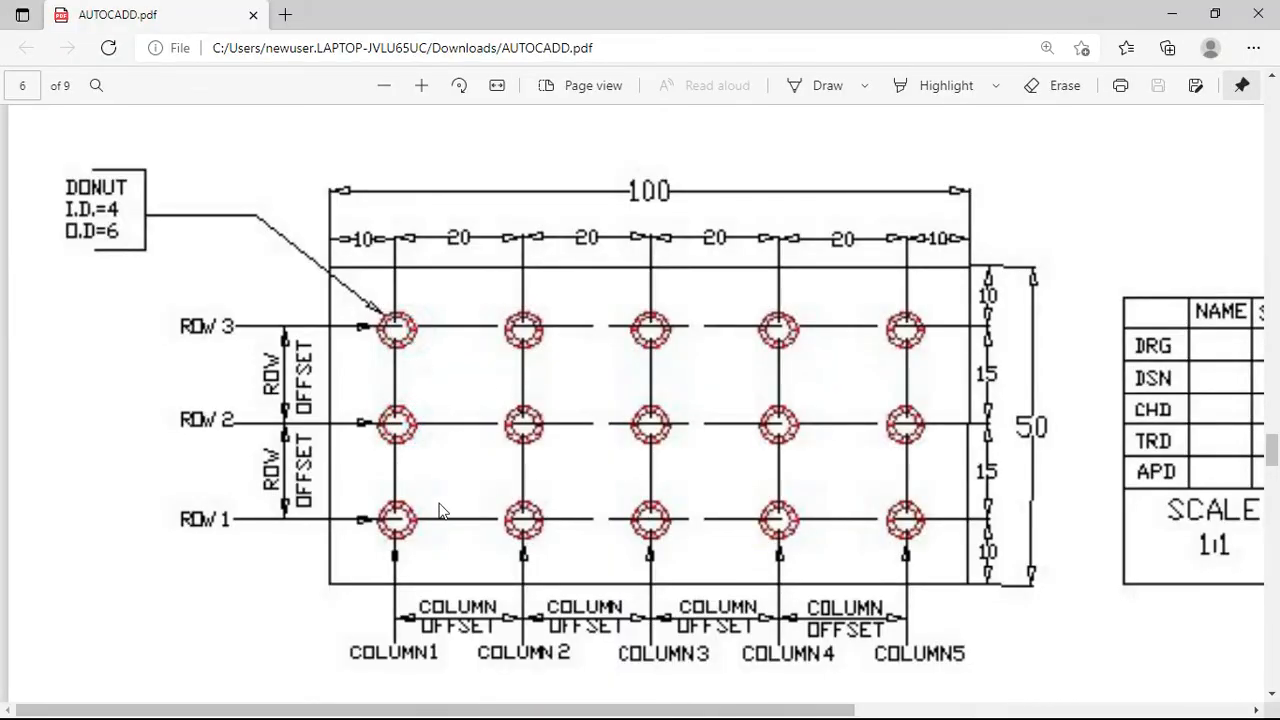
click(384, 415)
click(509, 421)
click(630, 414)
click(785, 418)
click(950, 428)
click(1173, 14)
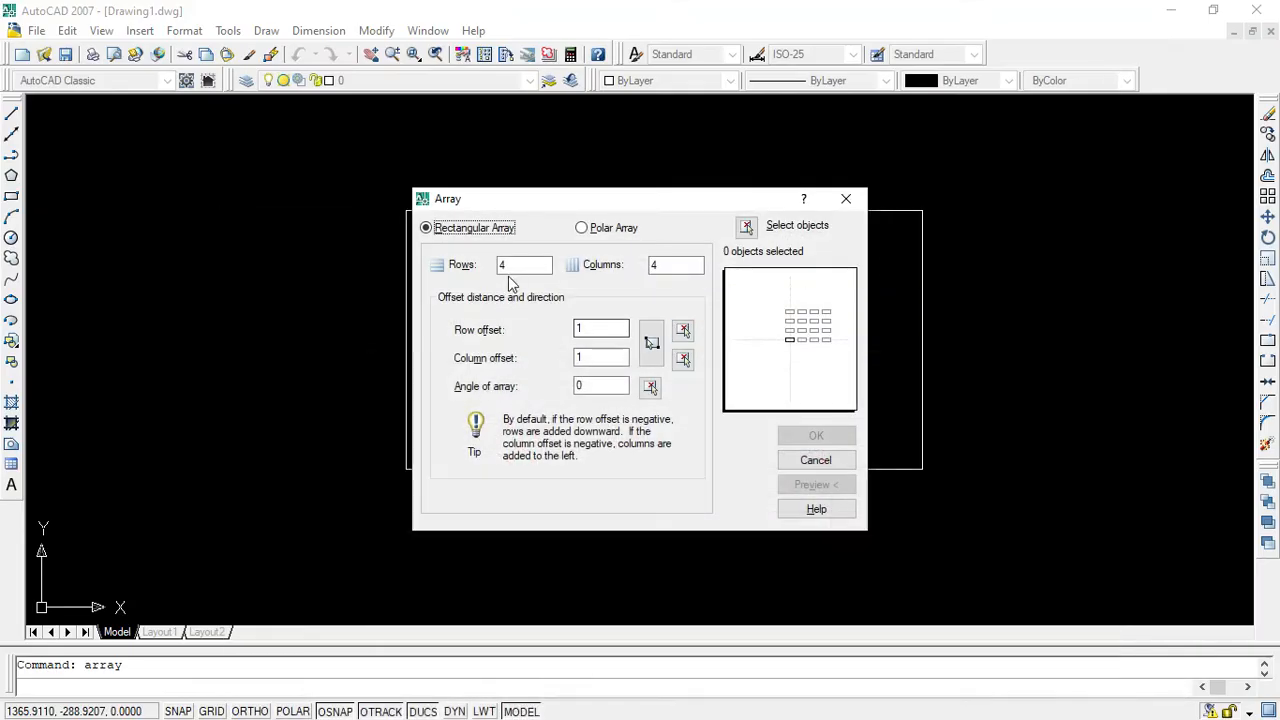
Set the rectangular array to 3 rows and 5 columns.
double_click(515, 265)
text(3)
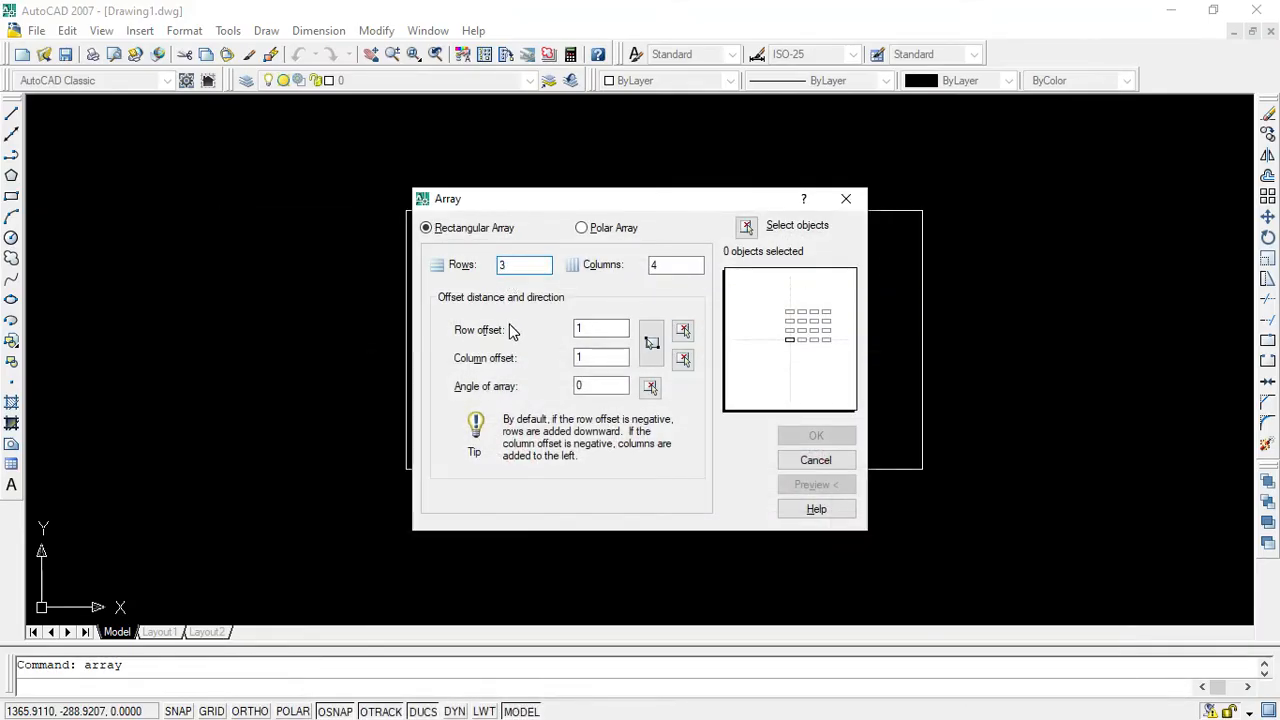
double_click(686, 265)
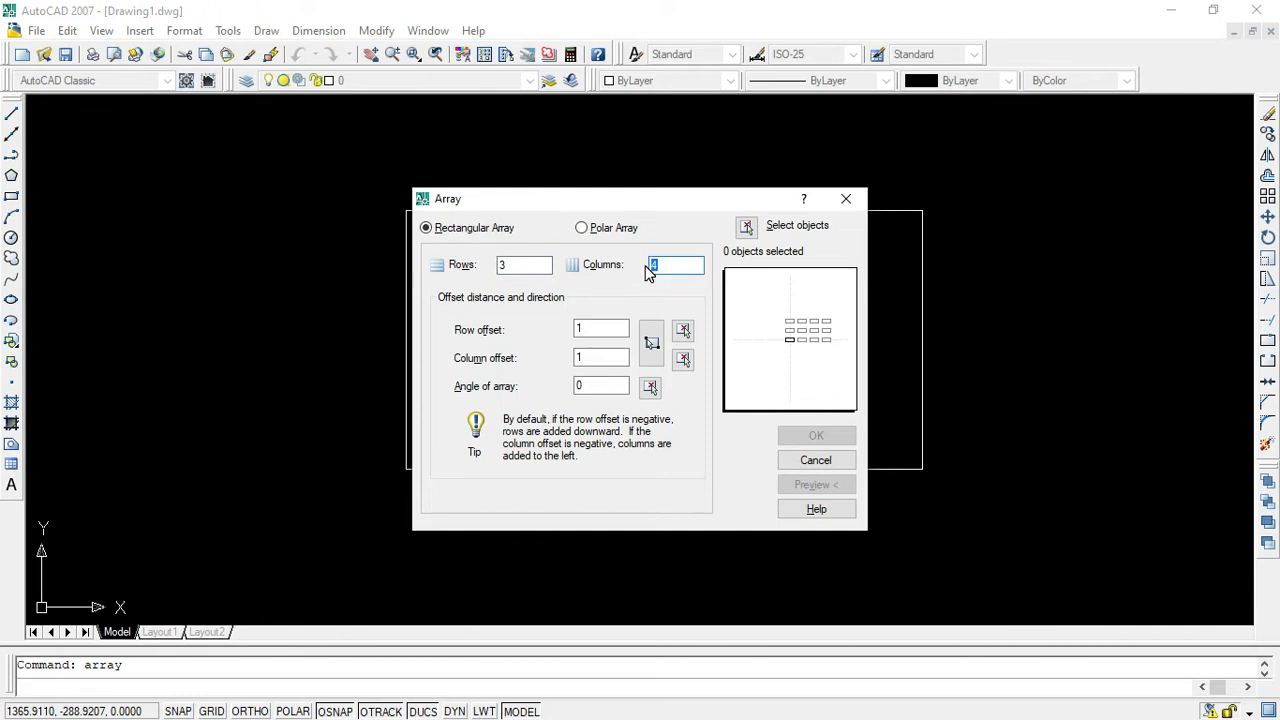
Check the donut spacings in the Edge PDF, and back in AutoCAD set the row offset to 15 and column offset to 20.
double_click(598, 329)
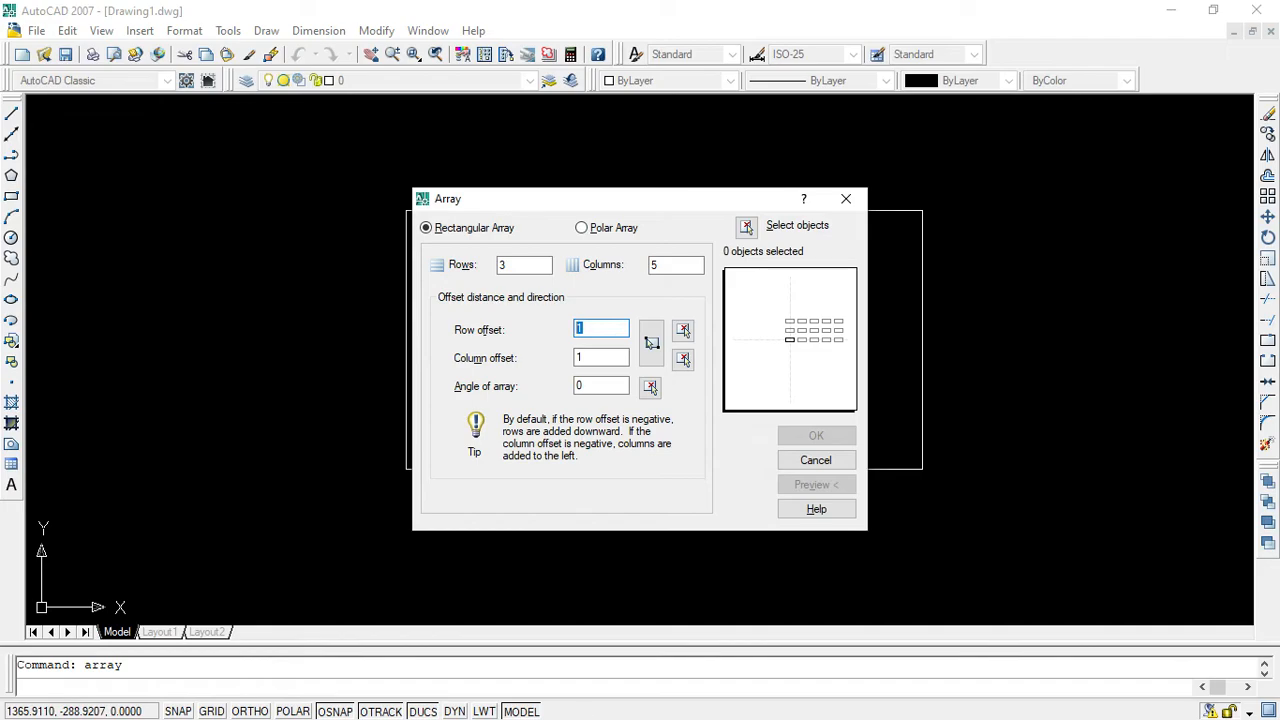
key(super)
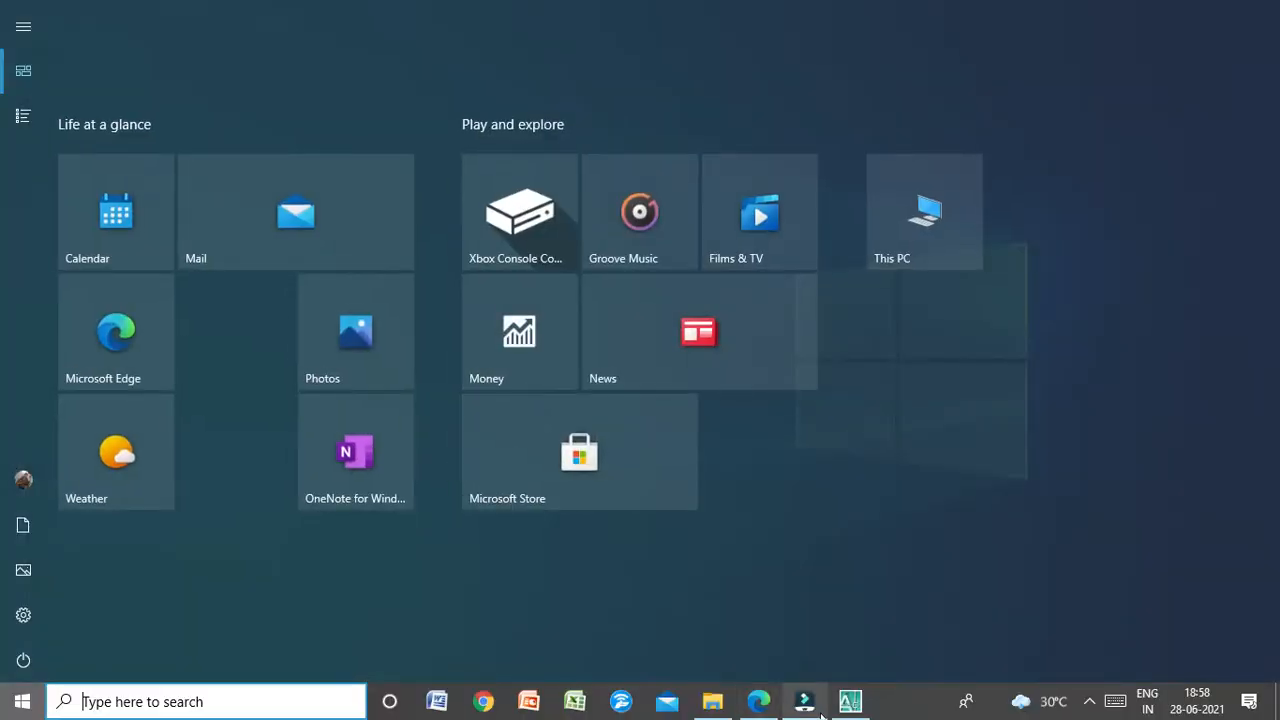
click(760, 702)
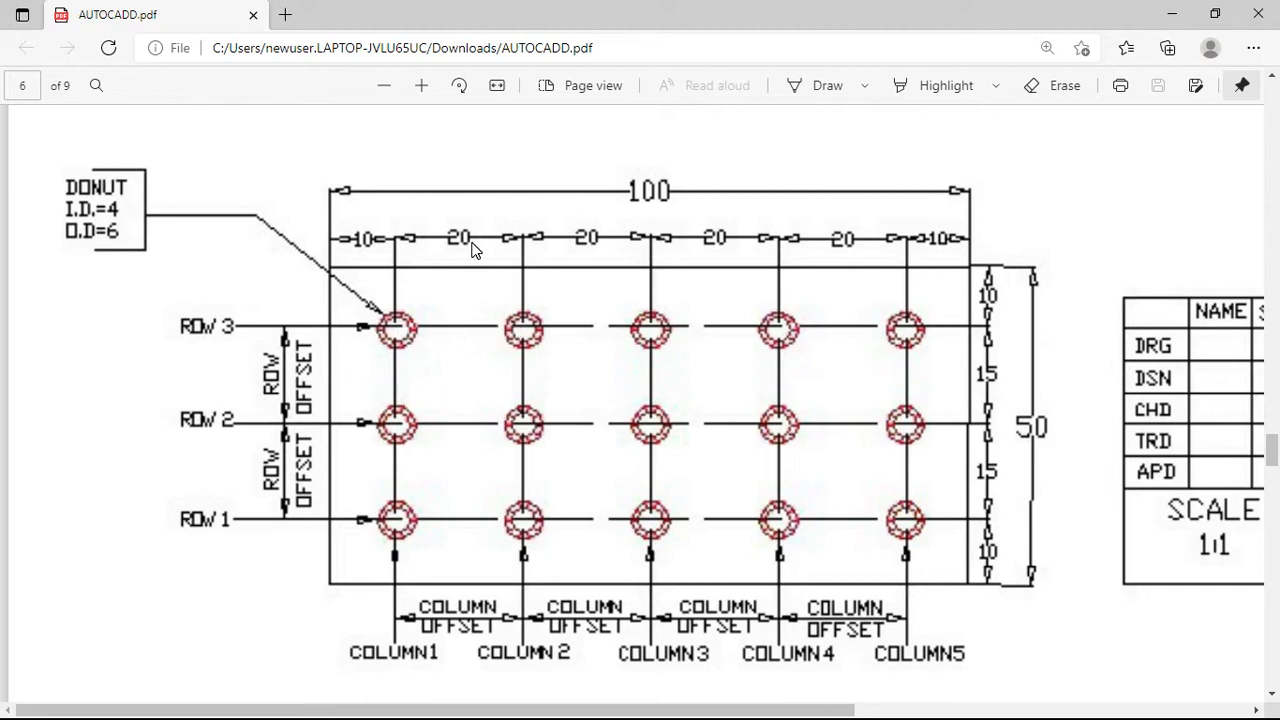
click(1186, 8)
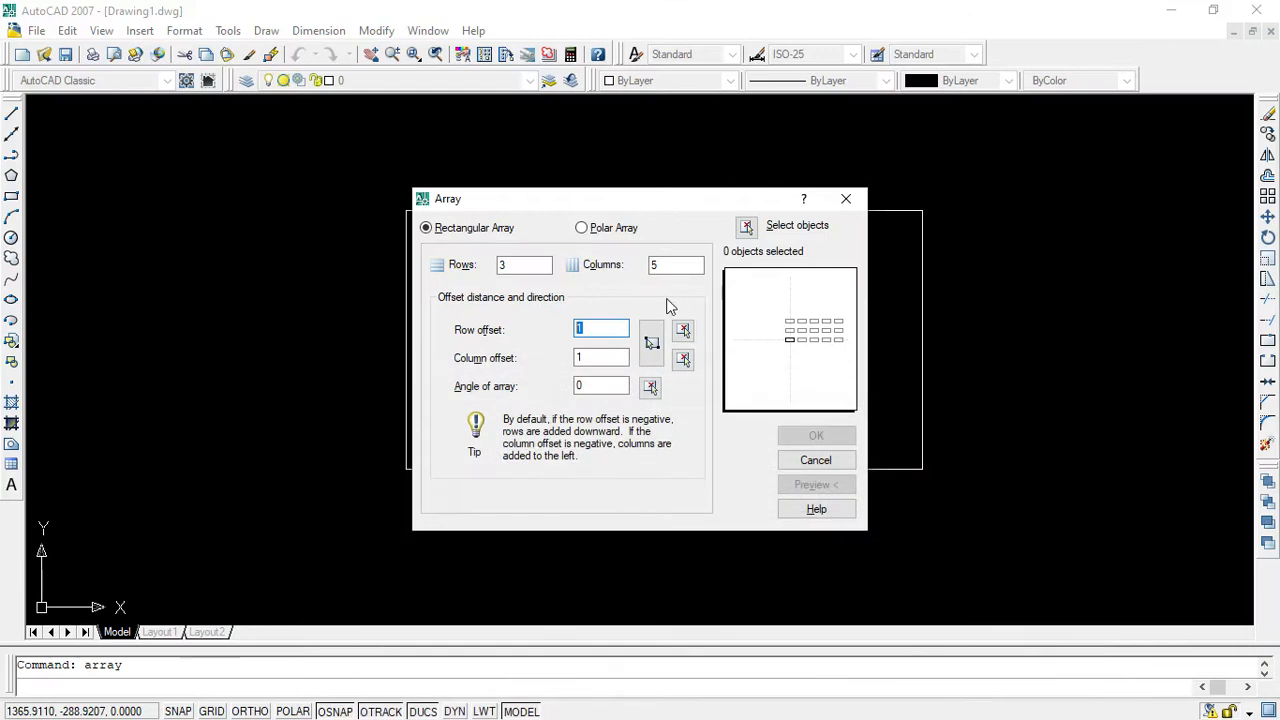
click(600, 330)
text(5)
double_click(585, 357)
text(20)
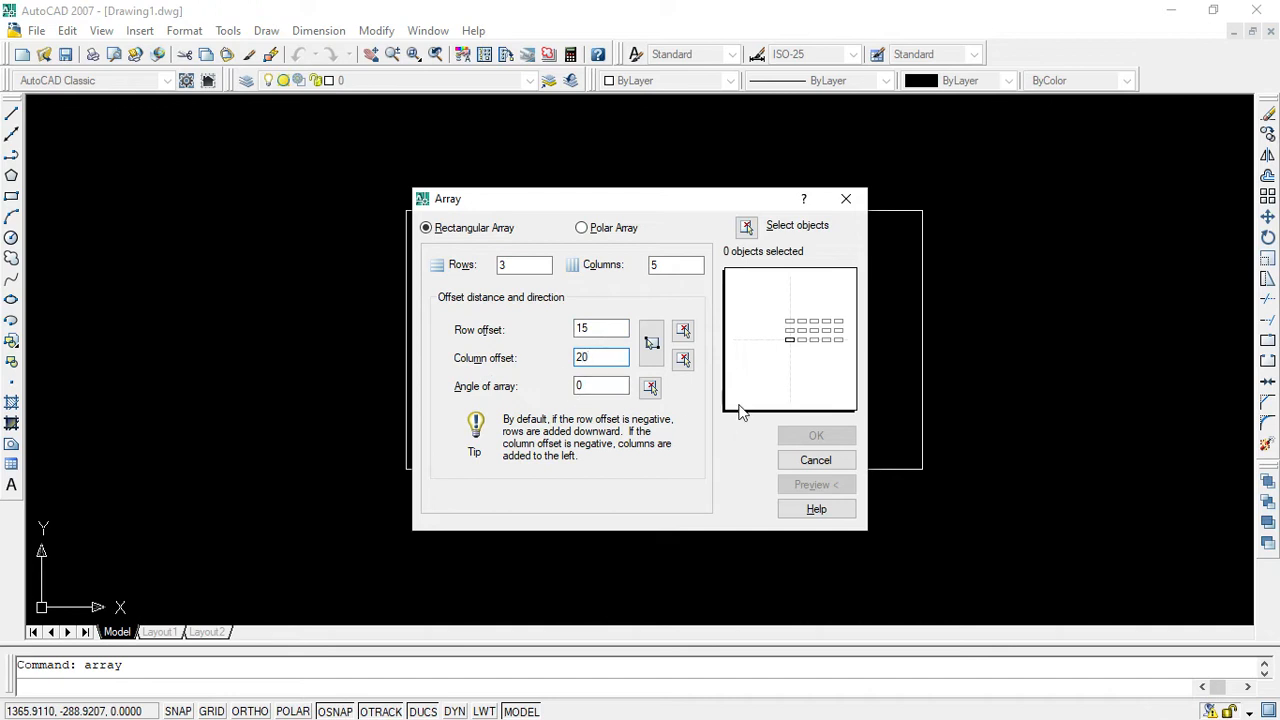
Apply the rectangular array to the donut at the plate's lower-left corner, and undo it.
click(746, 228)
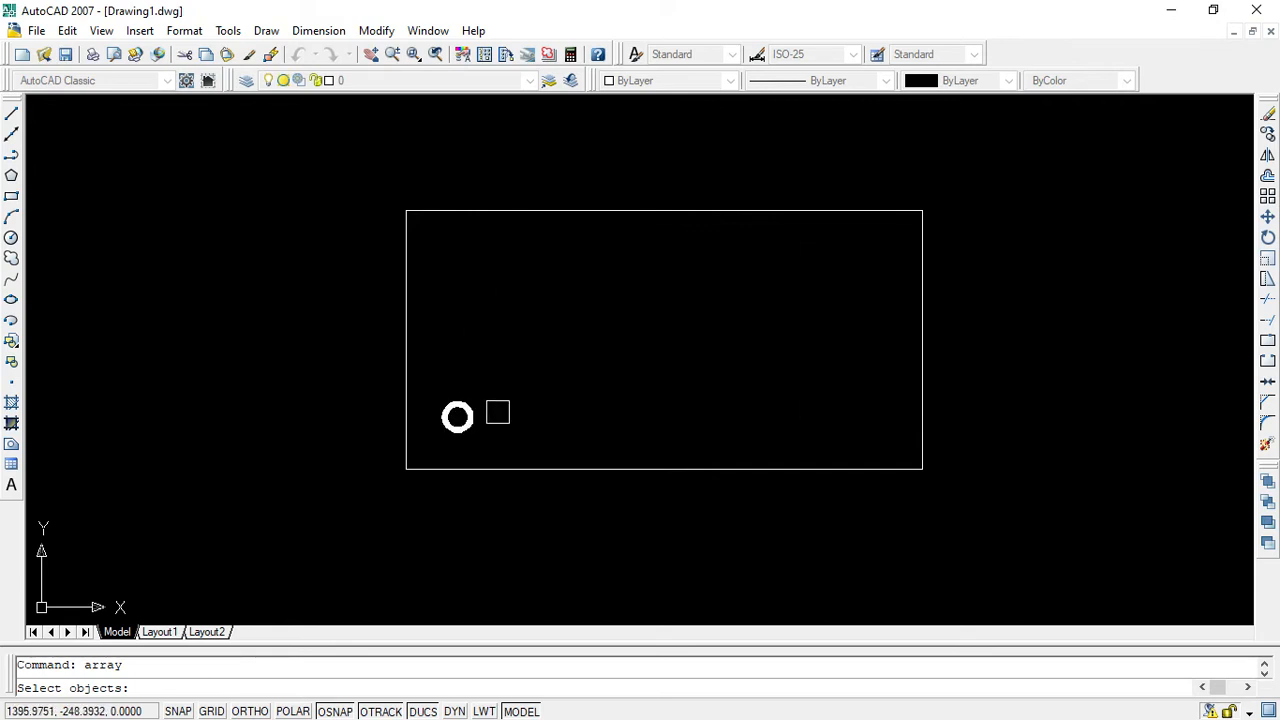
click(457, 404)
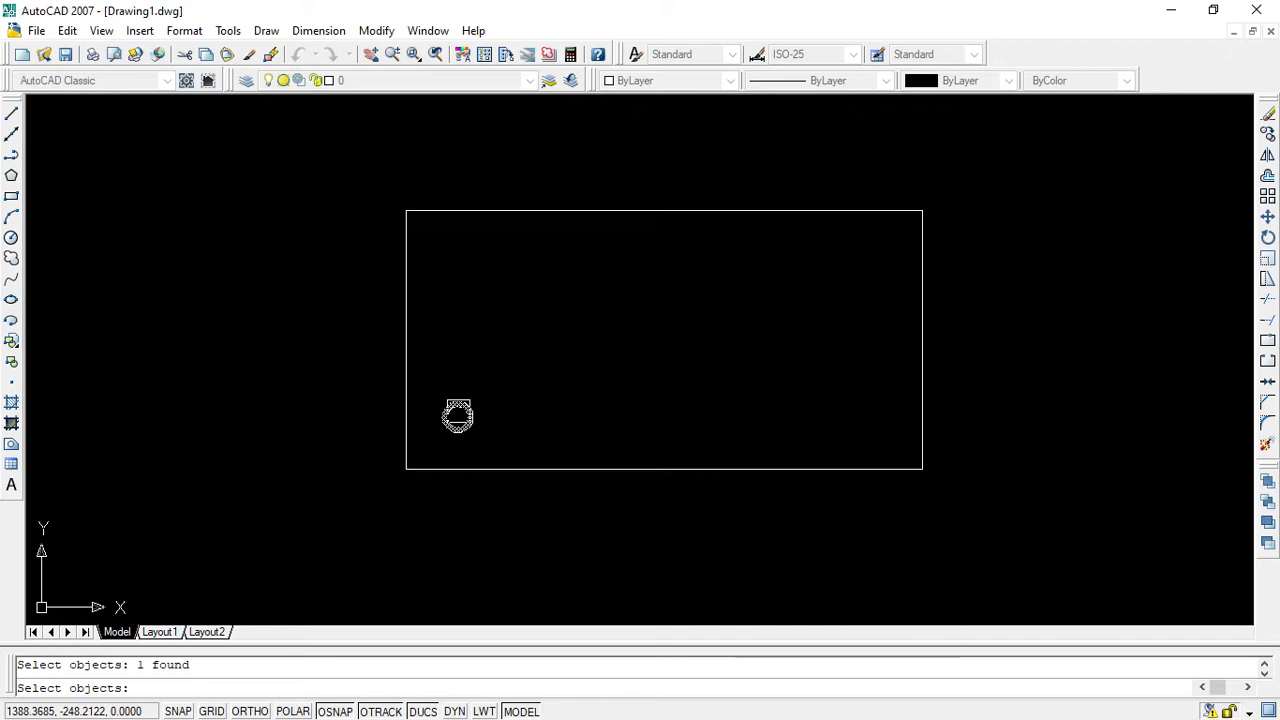
key(Return)
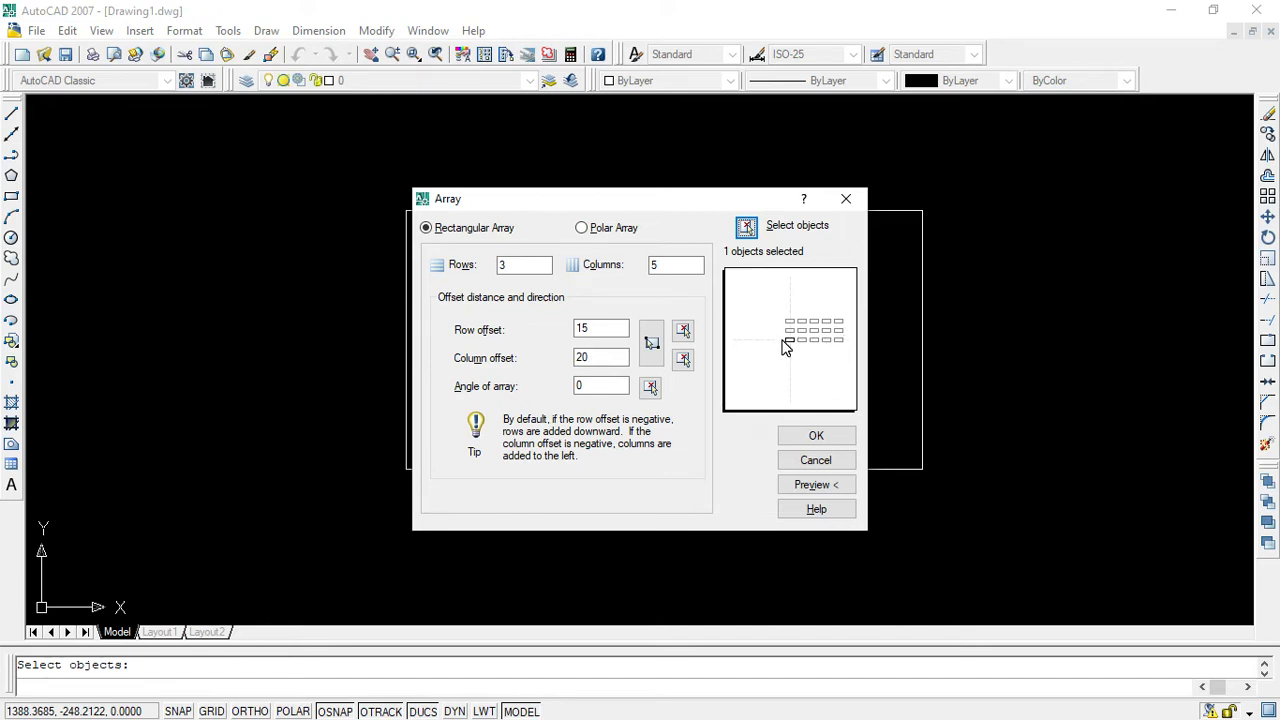
click(816, 439)
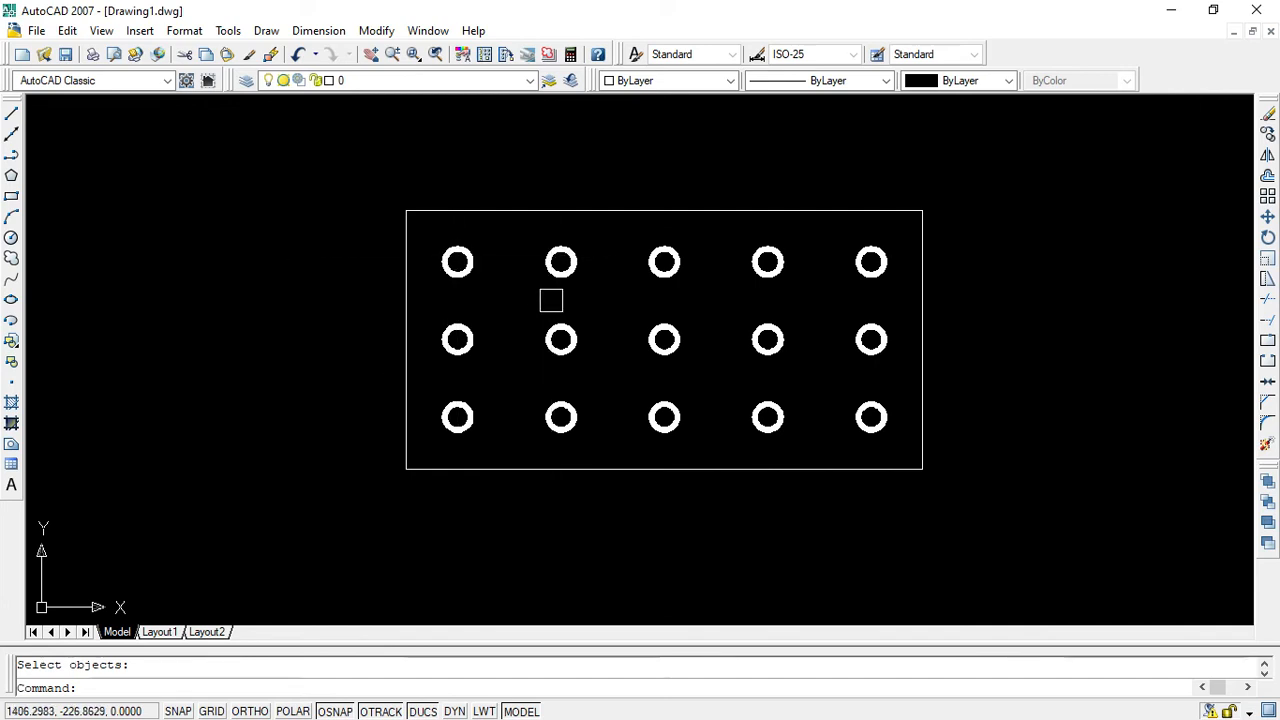
key(ctrl+z)
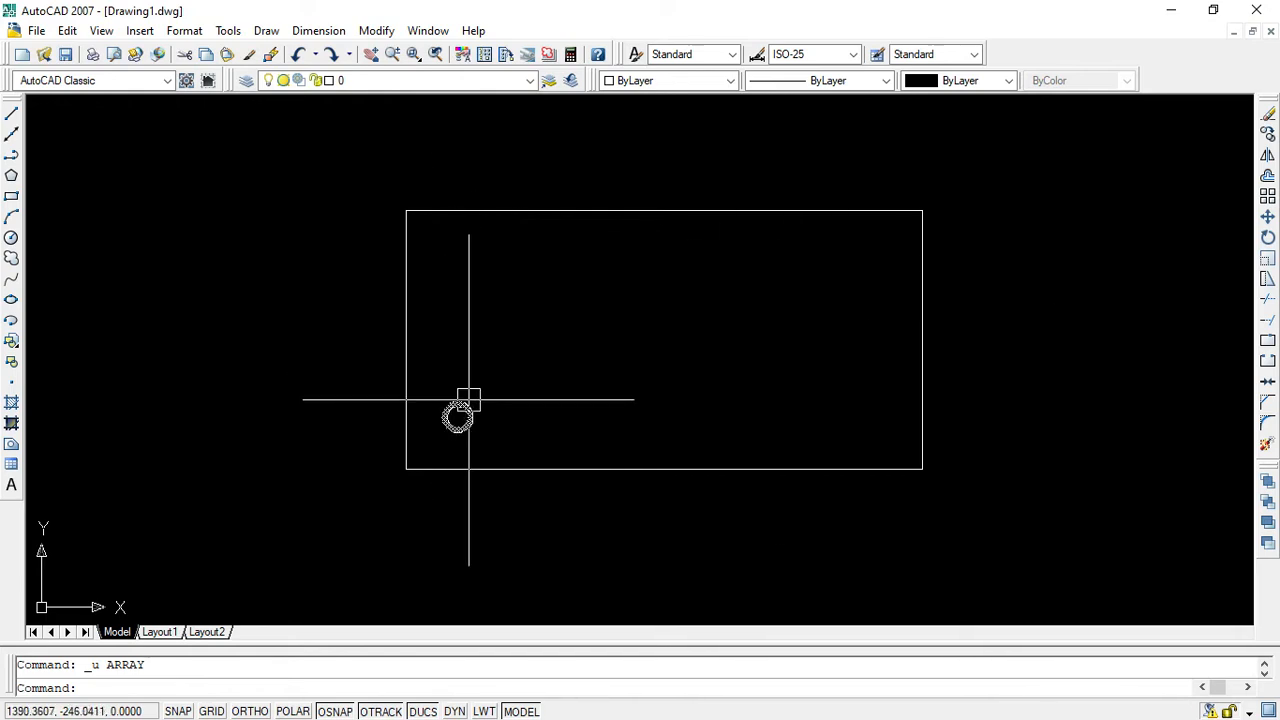
Array the lower-left donut again in 3 rows and 5 columns, with row offset 15 and column offset 20.
click(96, 688)
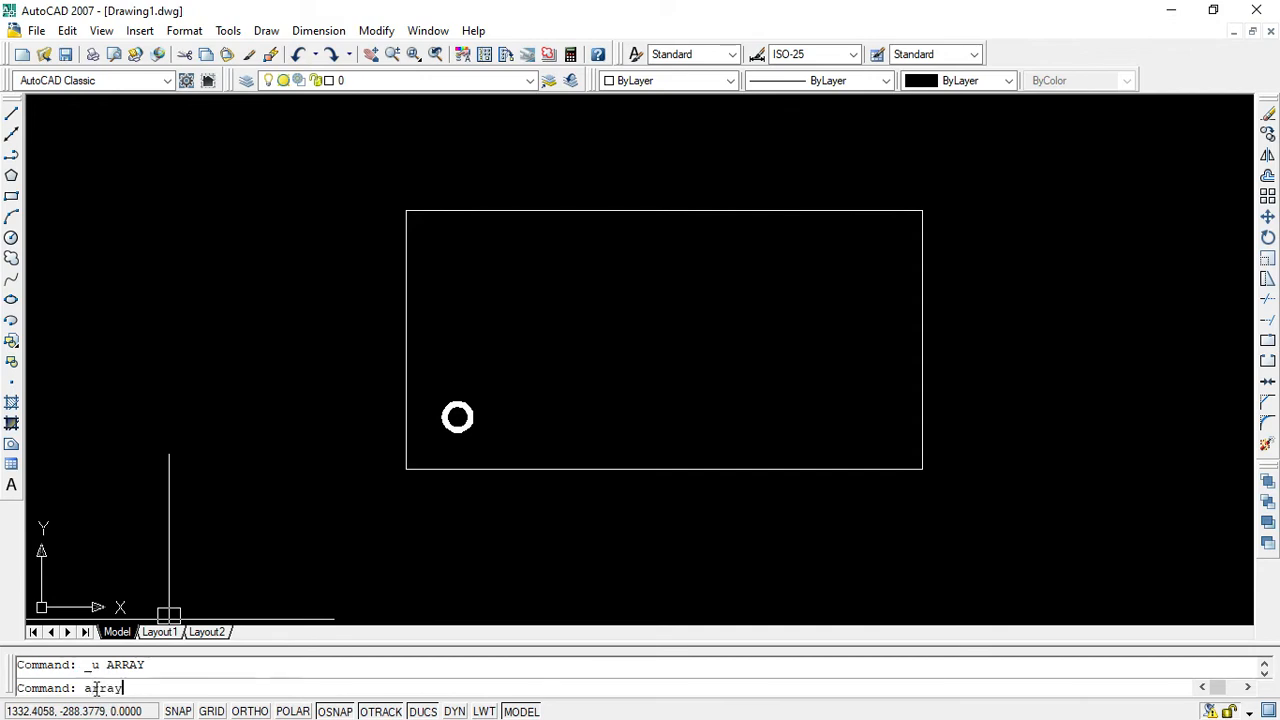
key(Return)
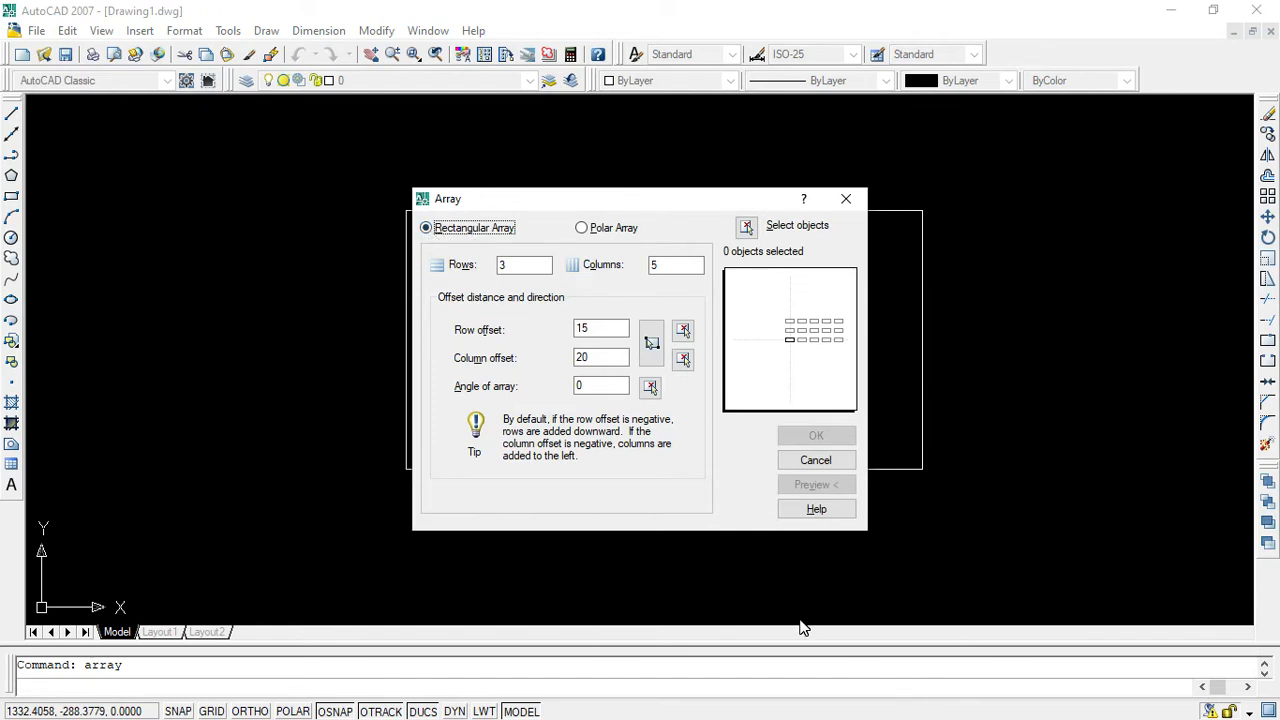
double_click(520, 265)
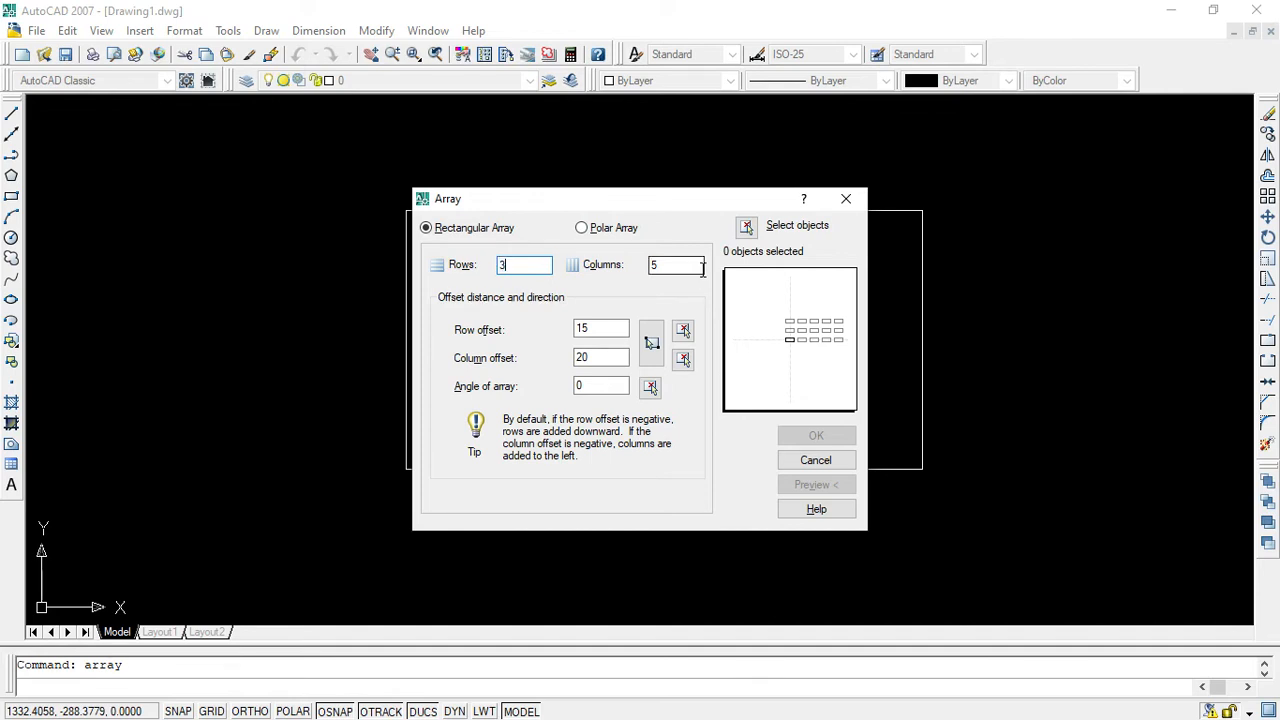
text(5)
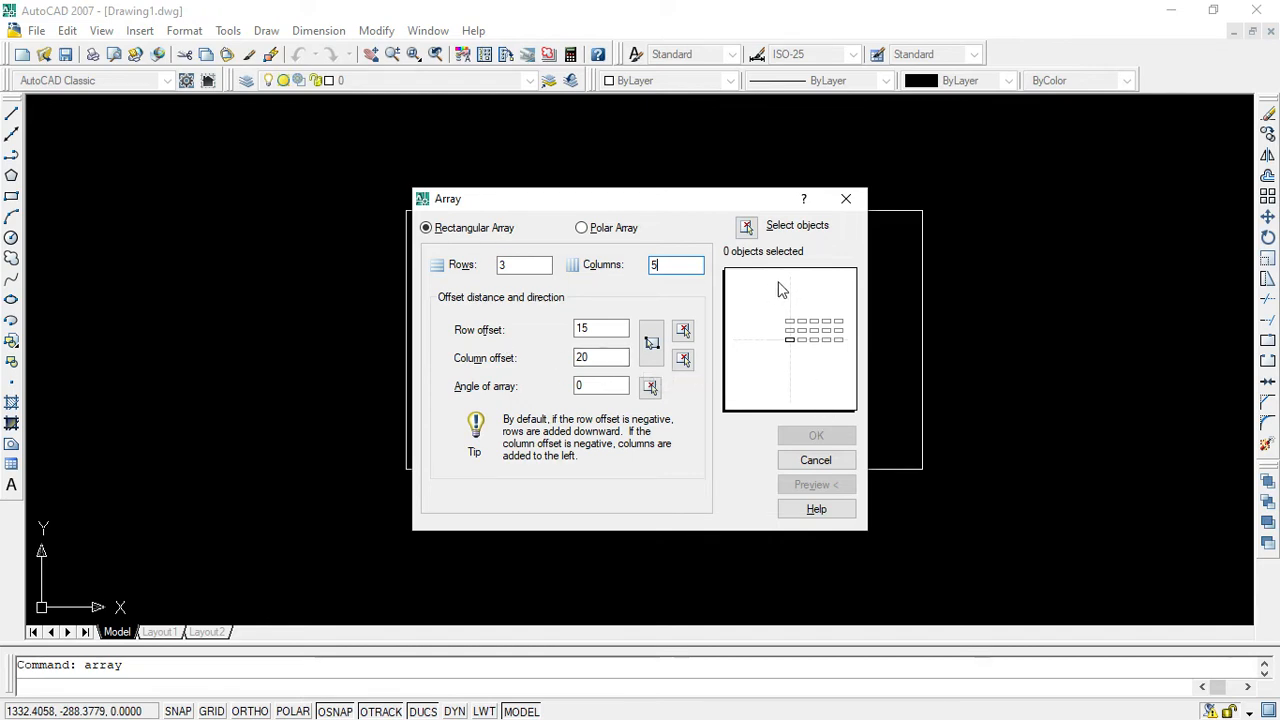
click(746, 229)
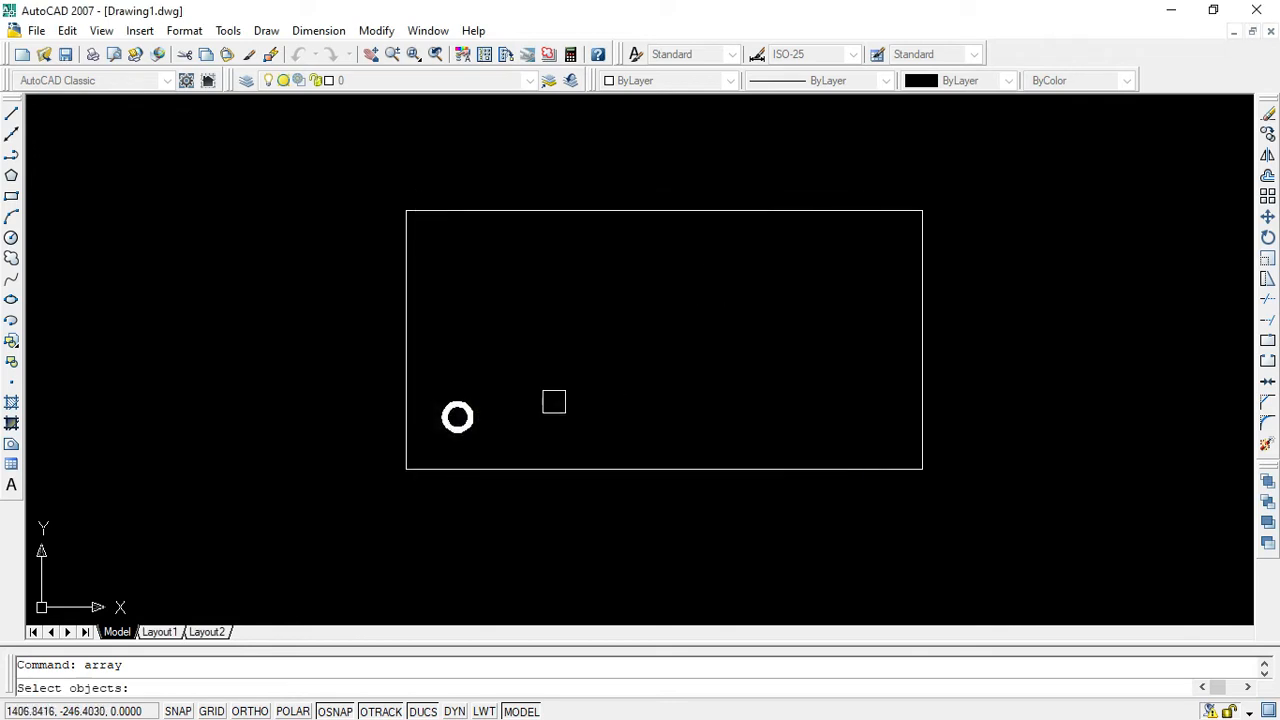
click(477, 407)
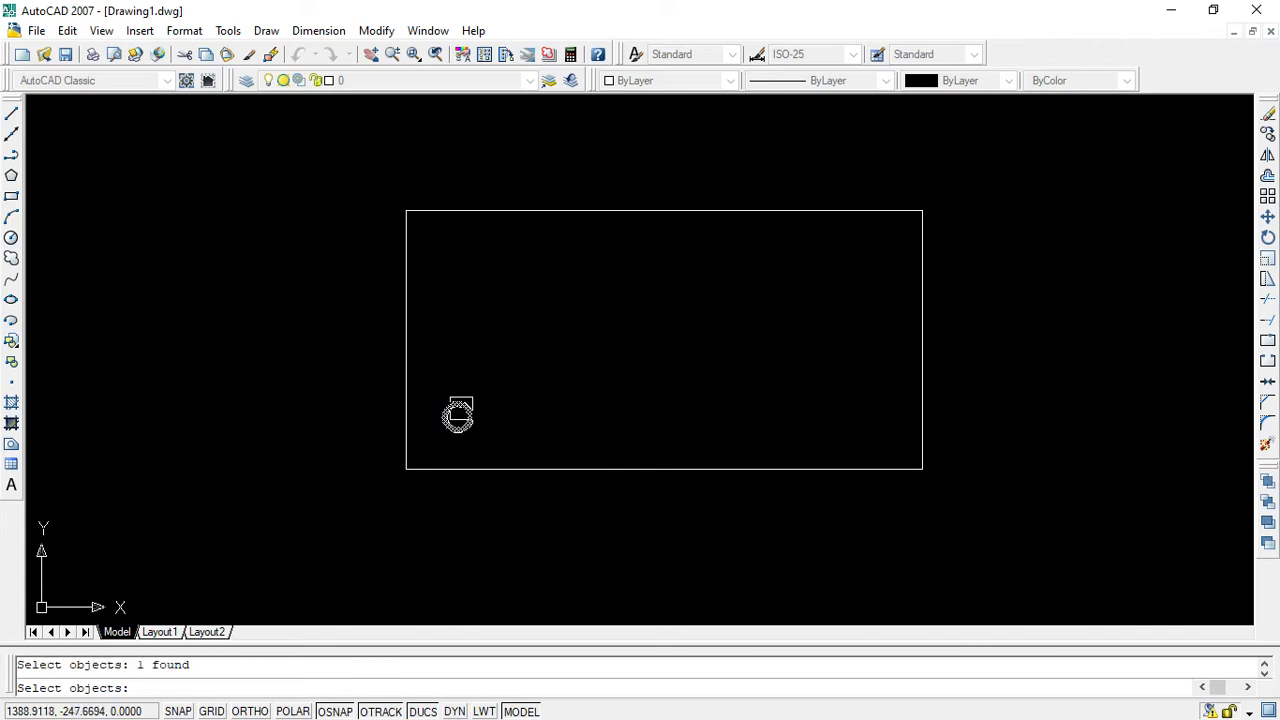
key(Return)
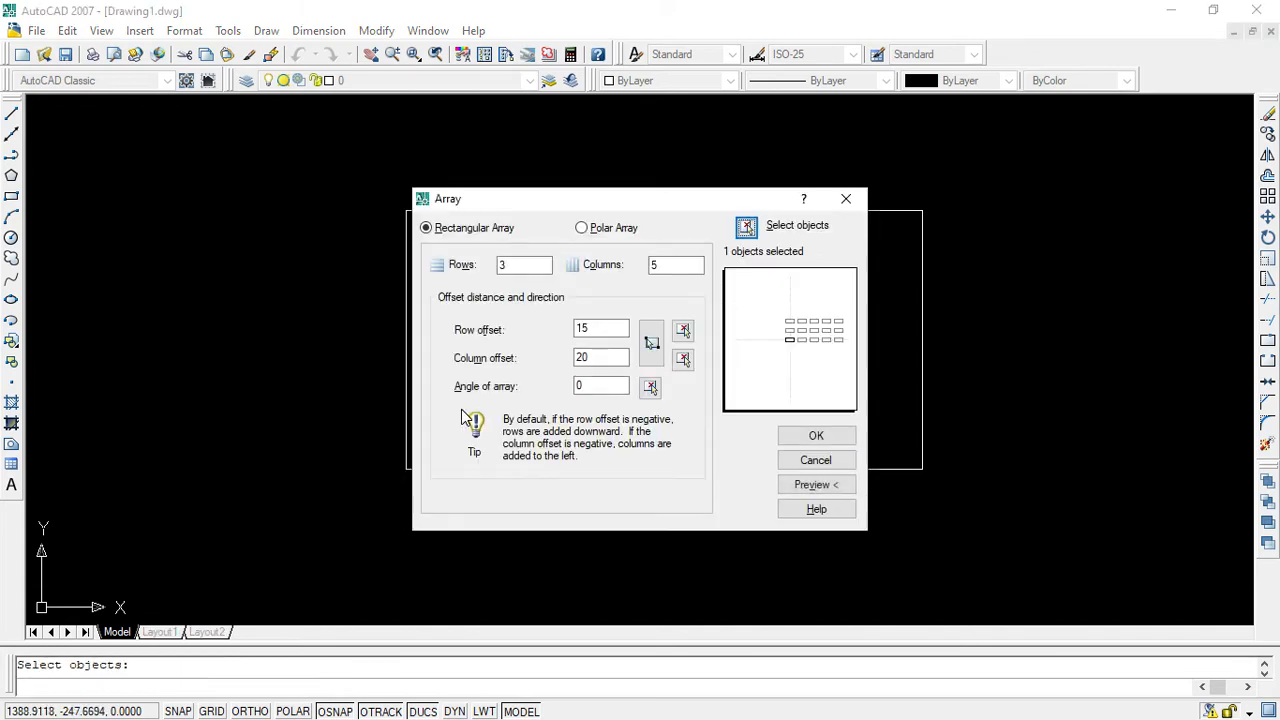
click(816, 436)
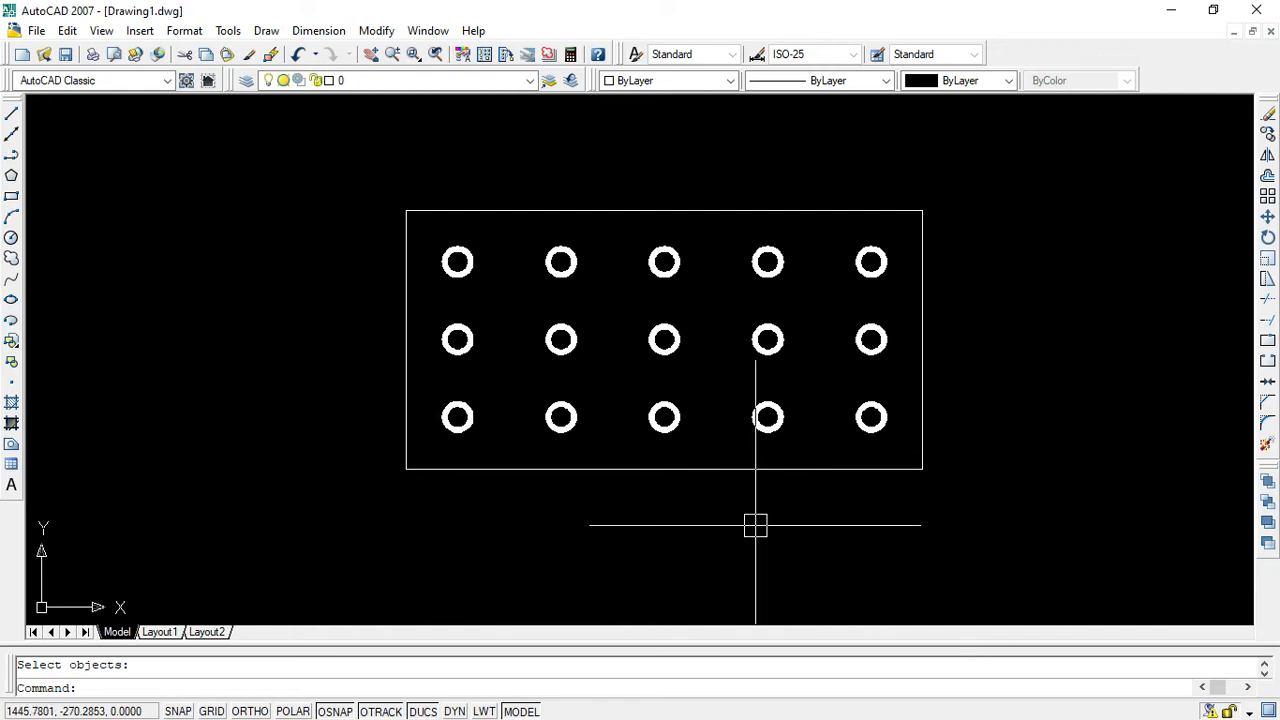
Check the center lines of the donut array on page 6 of the Edge PDF, and return to AutoCAD.
key(super)
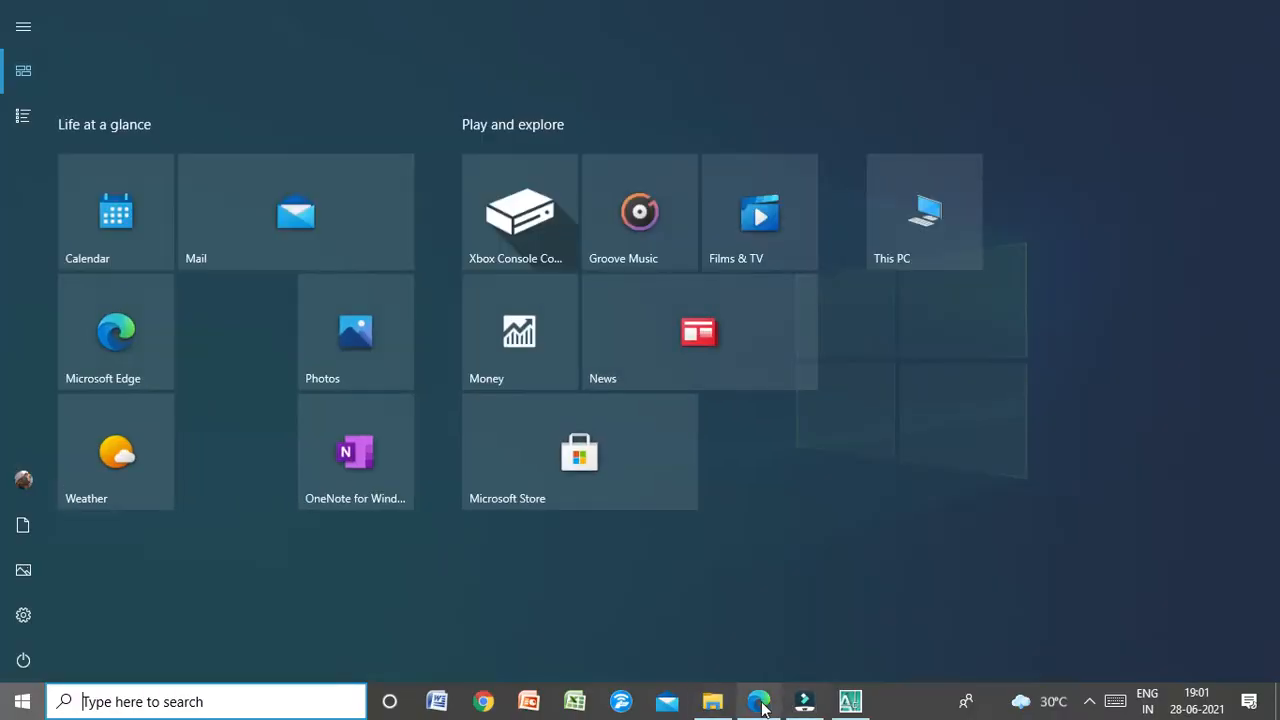
click(770, 708)
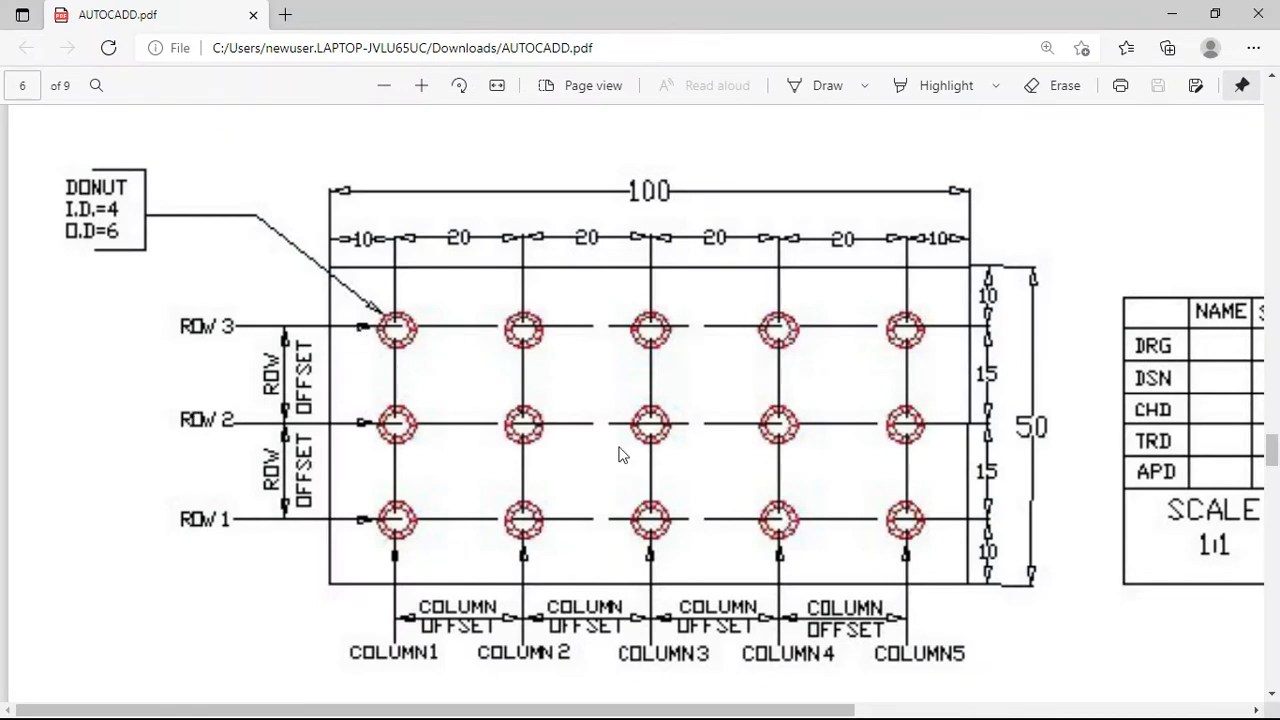
click(1171, 14)
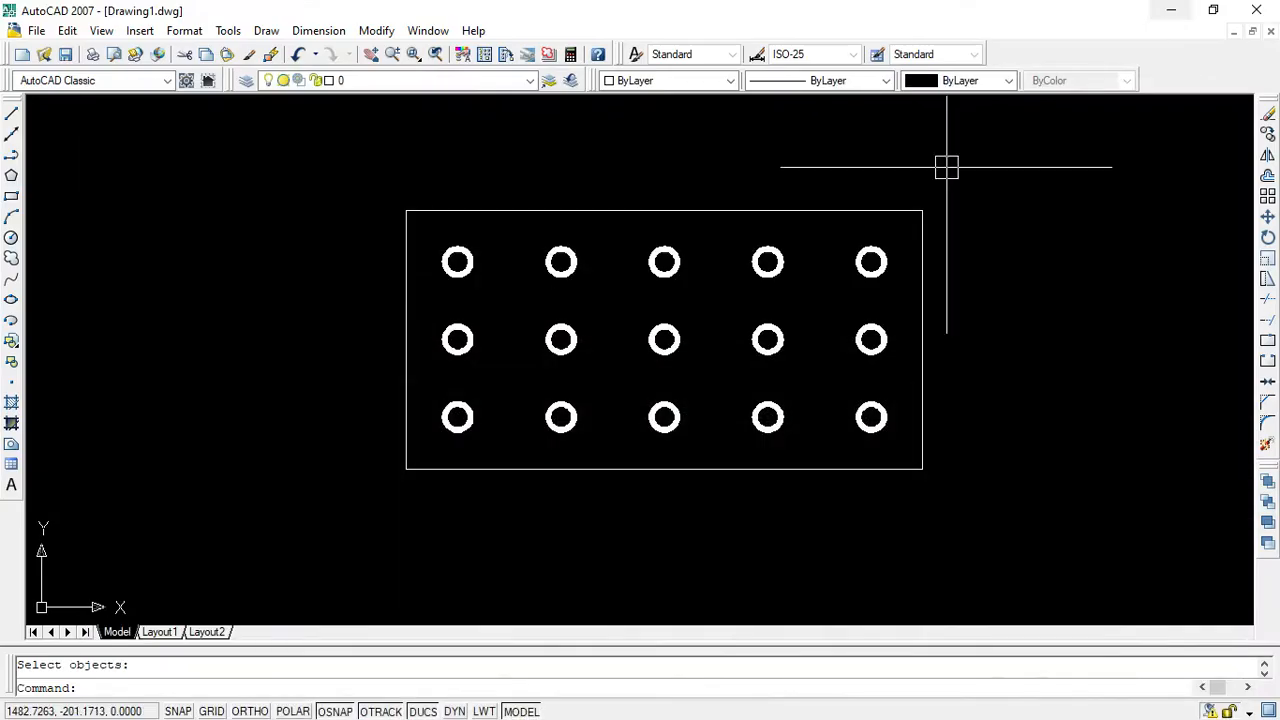
Start a line at the center of the upper-left donut and turn on Ortho mode.
click(11, 116)
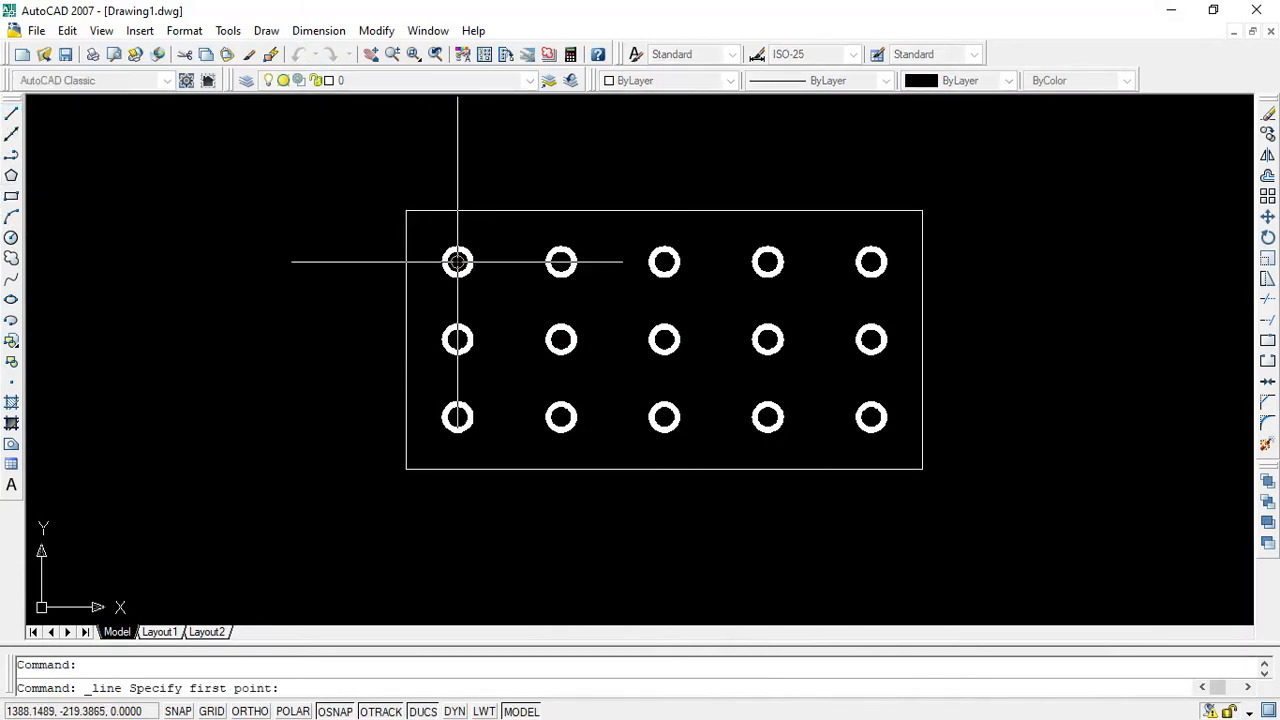
scroll(457, 262, up, 5)
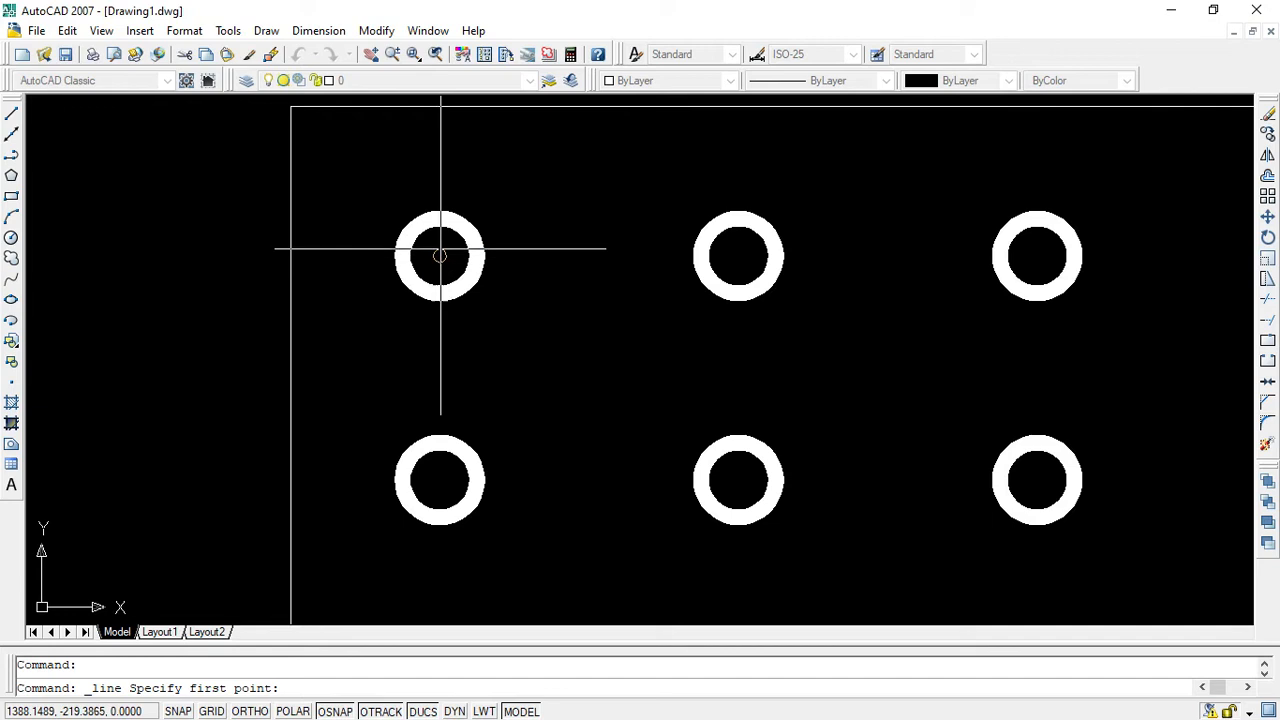
click(440, 257)
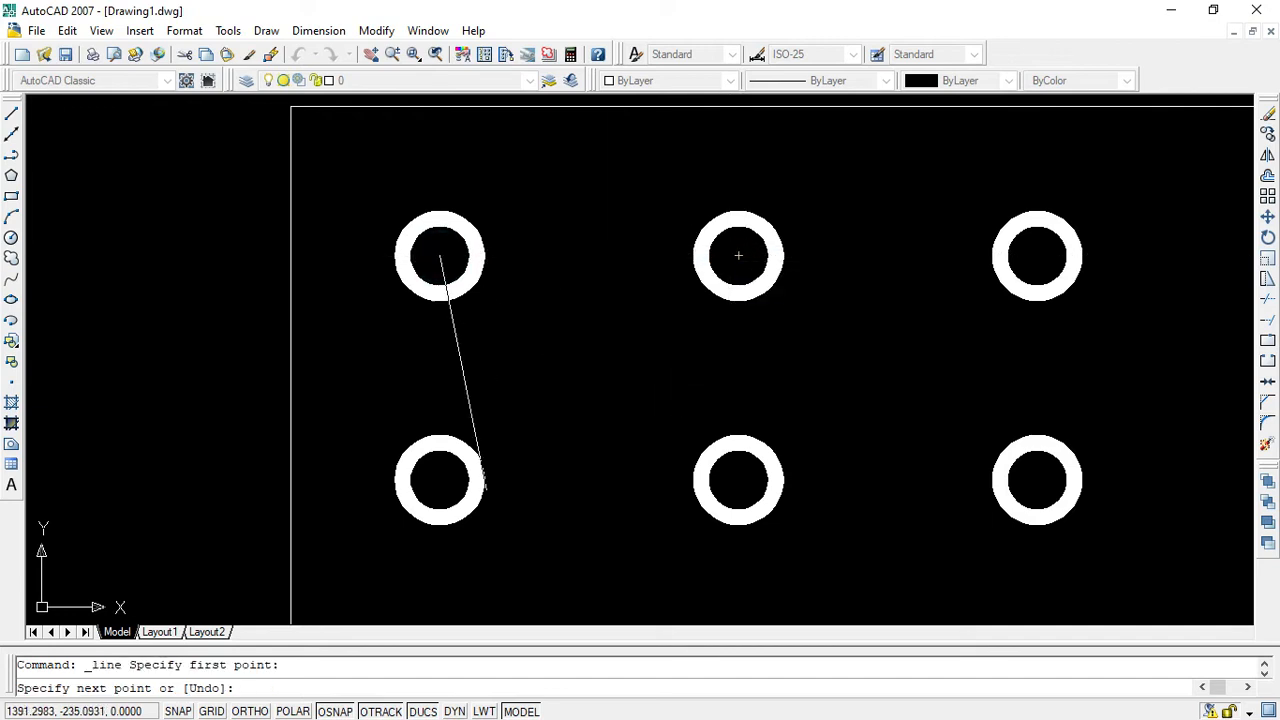
click(252, 711)
scroll(709, 357, down, 6)
scroll(720, 345, up, 3)
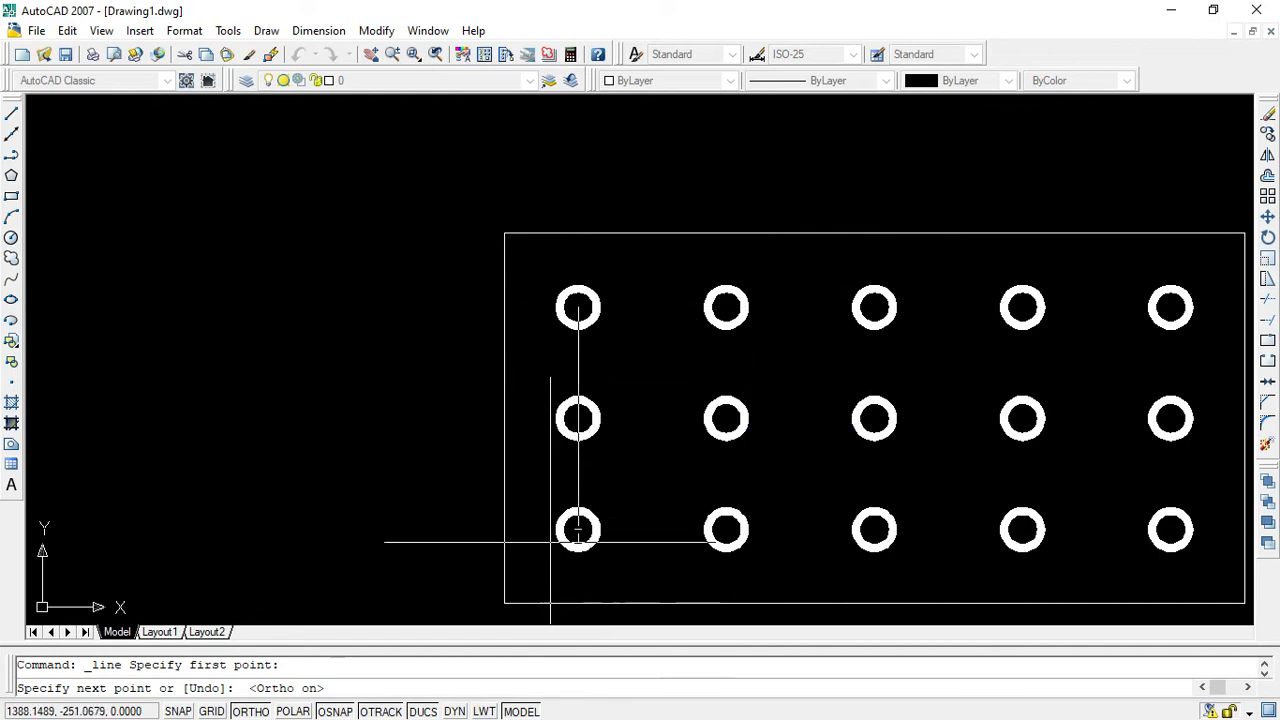
click(370, 55)
mouse_move(757, 402)
mouse_down()
mouse_move(377, 329)
mouse_move(505, 352)
mouse_up()
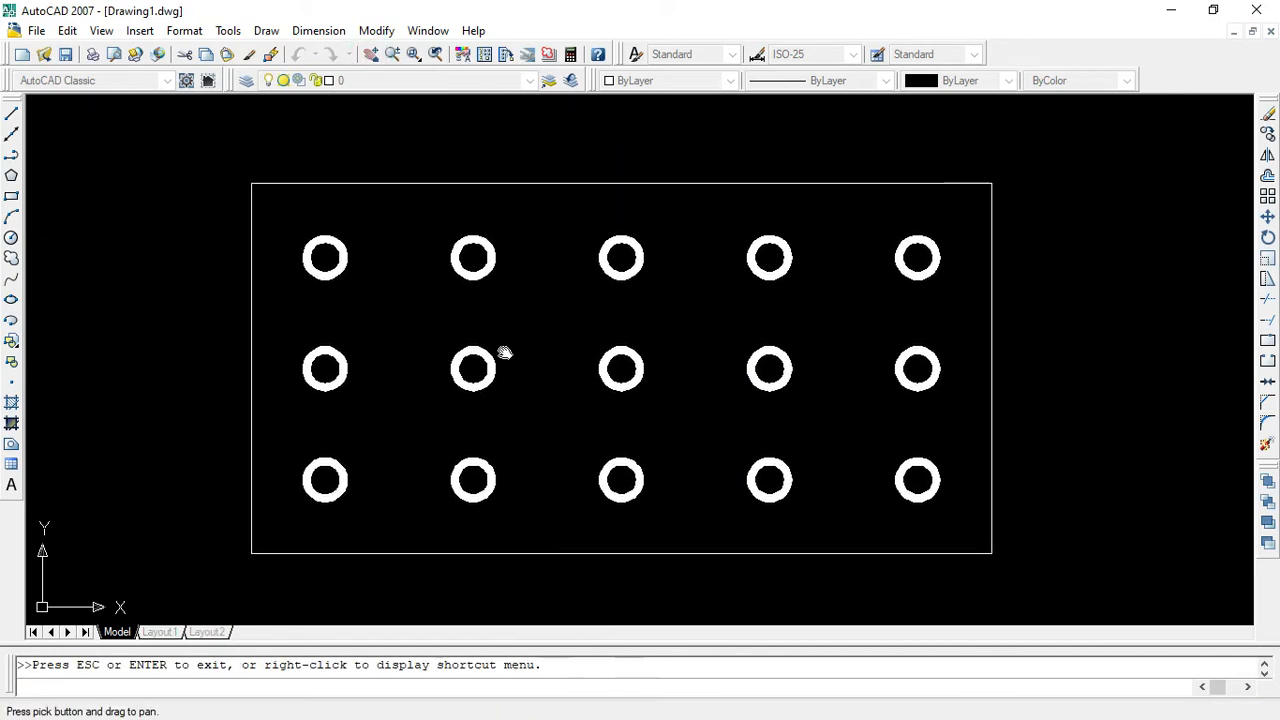
Draw a line through the five donut centers of the upper row, from the first column to the fifth.
click(12, 115)
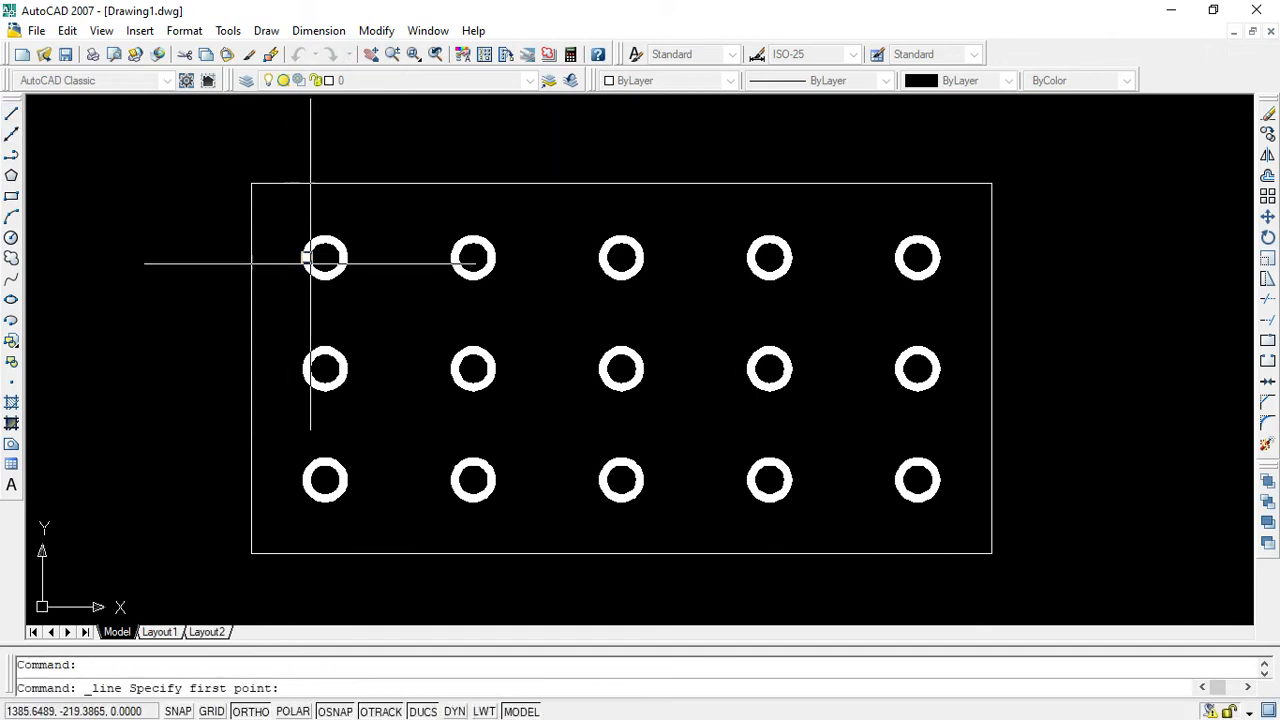
click(324, 258)
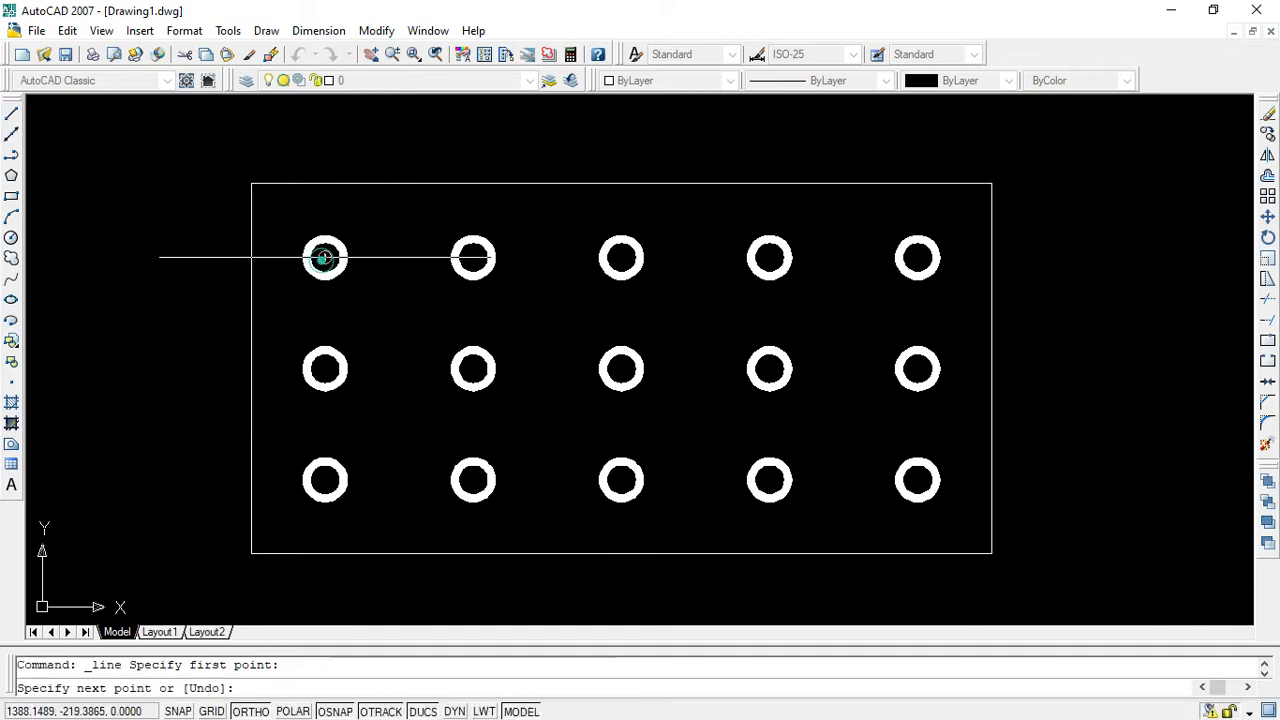
click(473, 258)
click(621, 258)
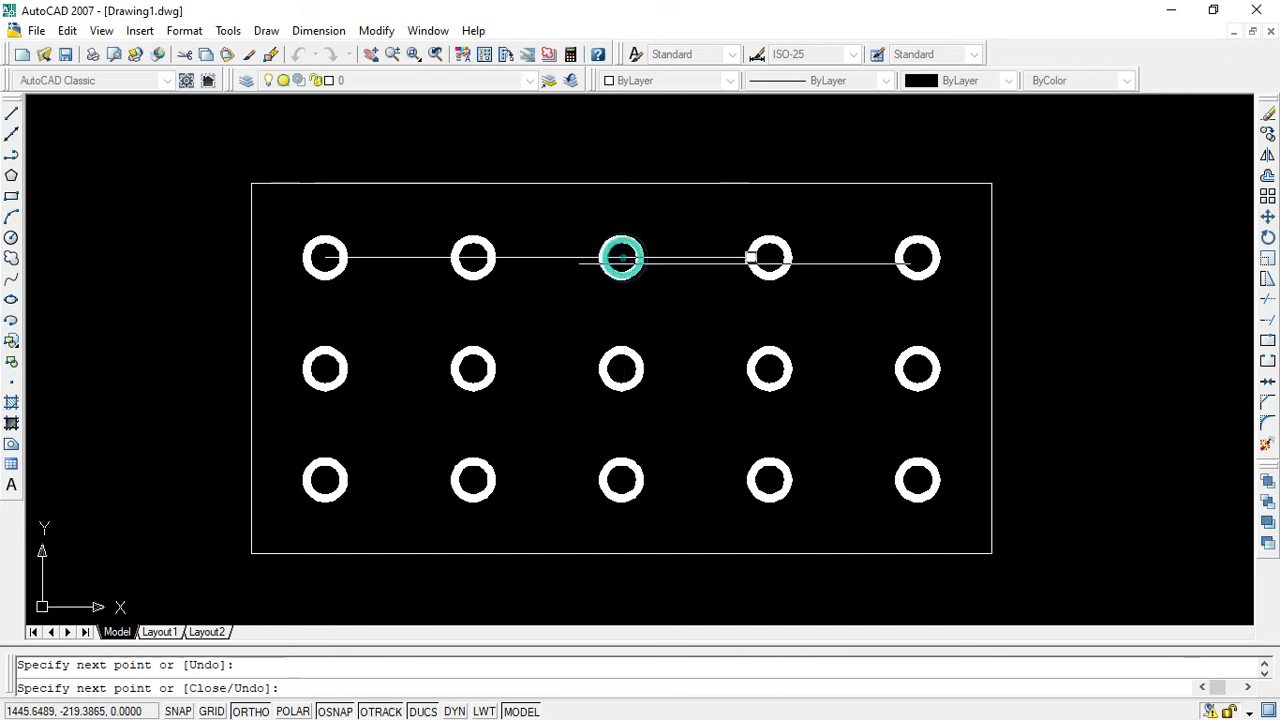
click(769, 258)
click(917, 258)
Continue the line down to the middle row's last donut and back through the row's centers to its first donut.
click(917, 369)
click(621, 369)
click(473, 369)
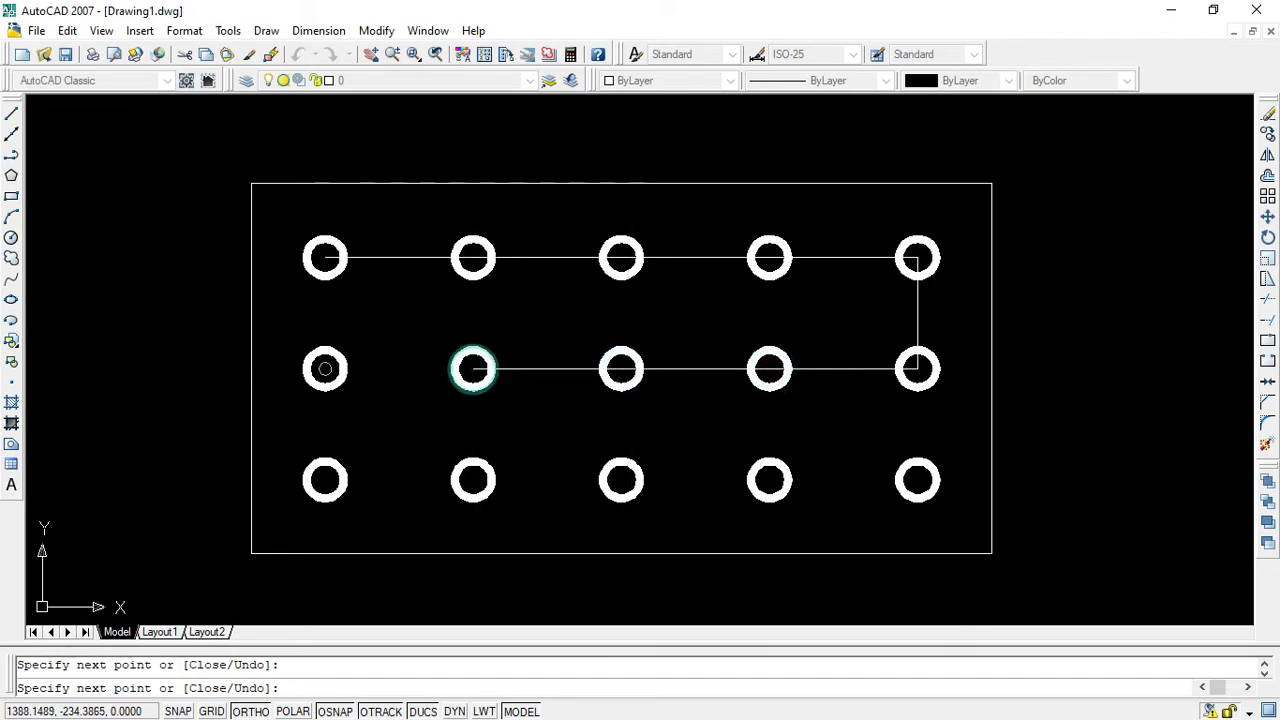
click(323, 369)
Continue the line down to the lower row, through its donut centers to the fifth column, and up to the middle row.
click(325, 480)
click(473, 480)
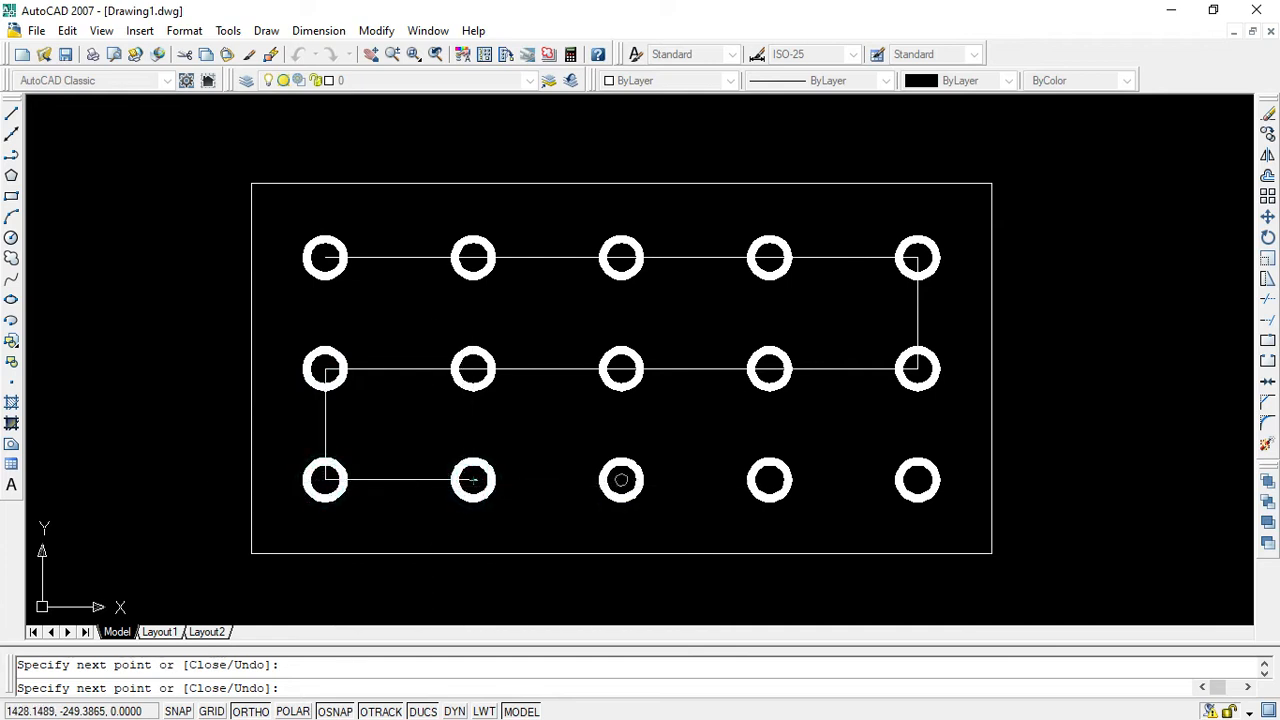
click(621, 480)
click(769, 480)
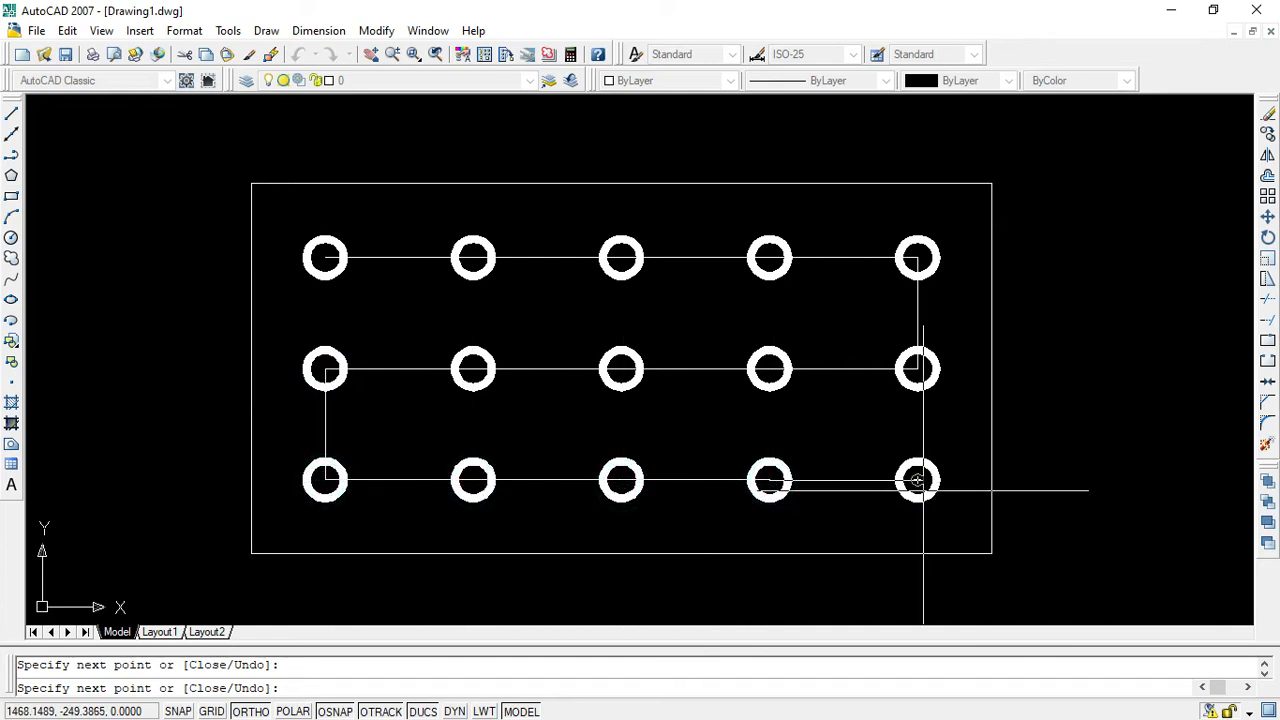
click(918, 480)
click(918, 370)
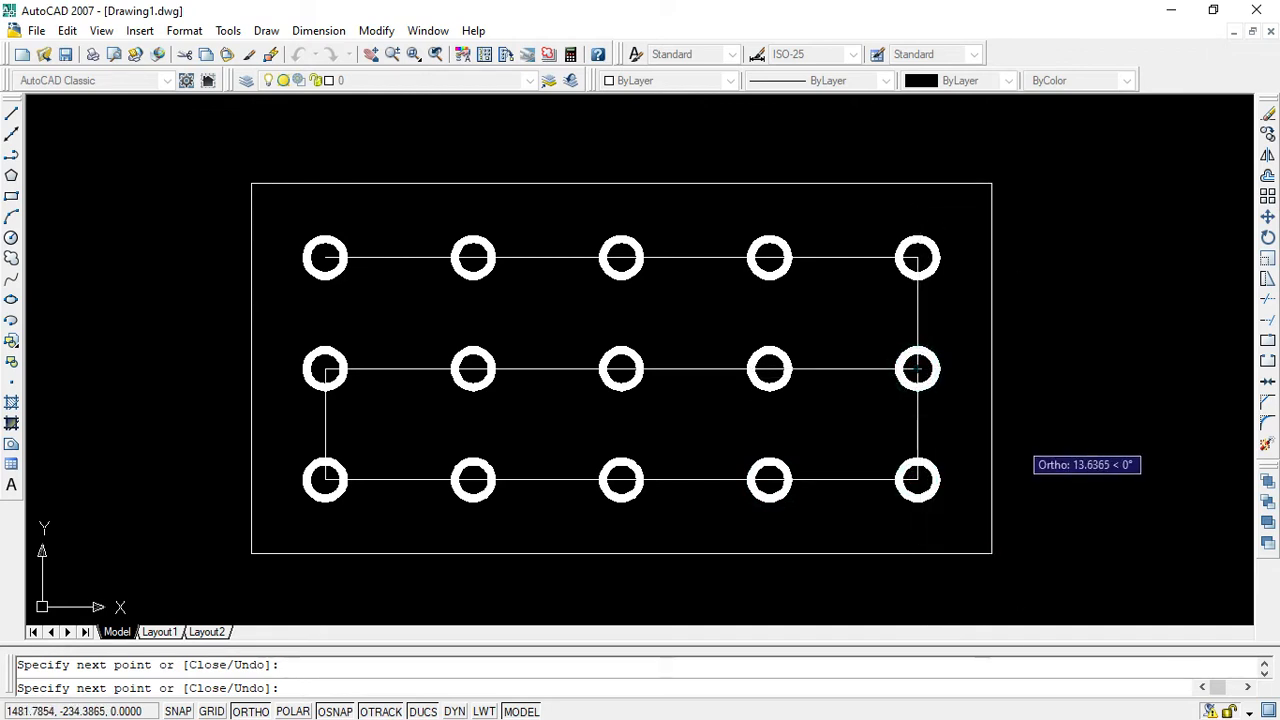
right_click(1022, 443)
click(1046, 452)
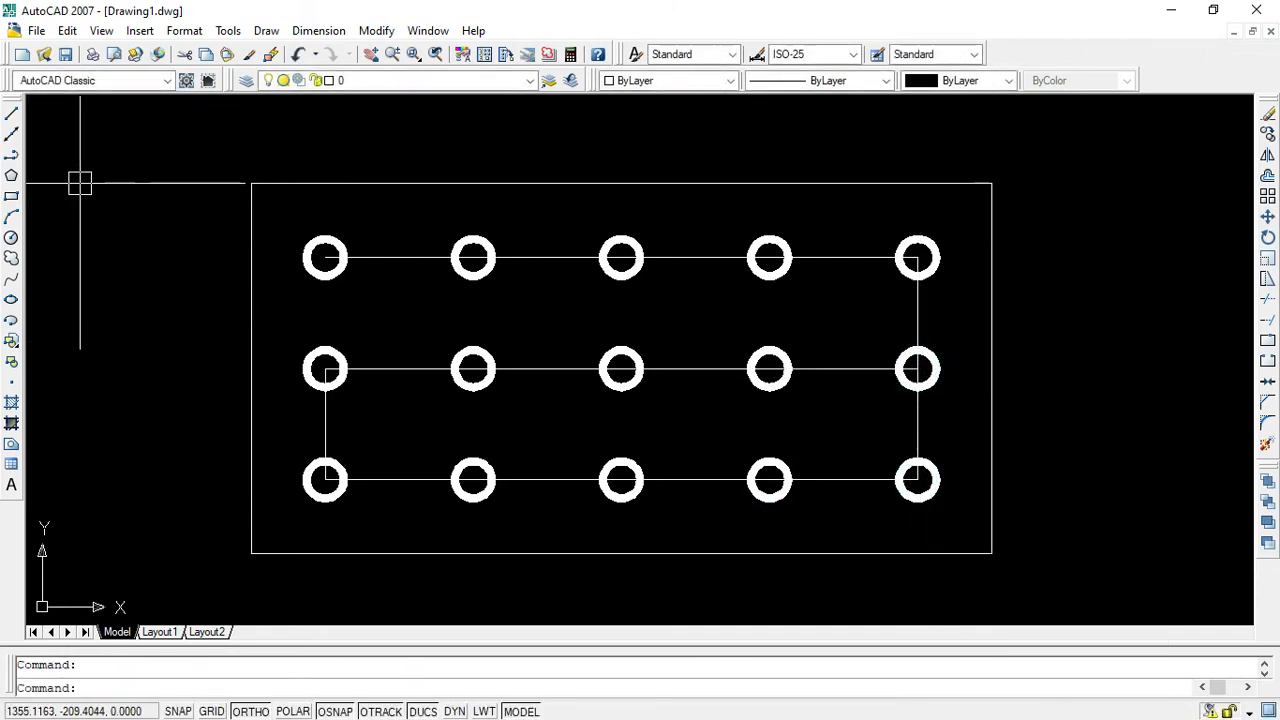
Draw a vertical line in the first column from the middle donut's center to the upper donut's center.
right_click(143, 263)
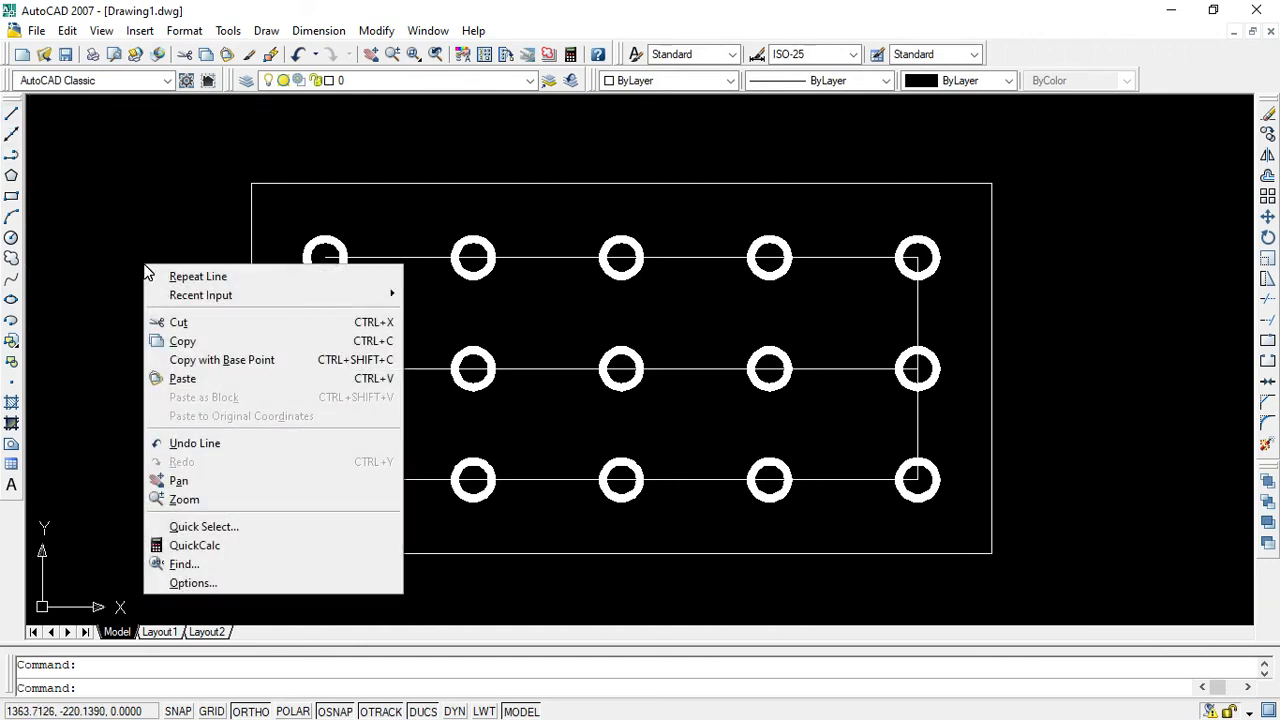
click(233, 277)
click(325, 369)
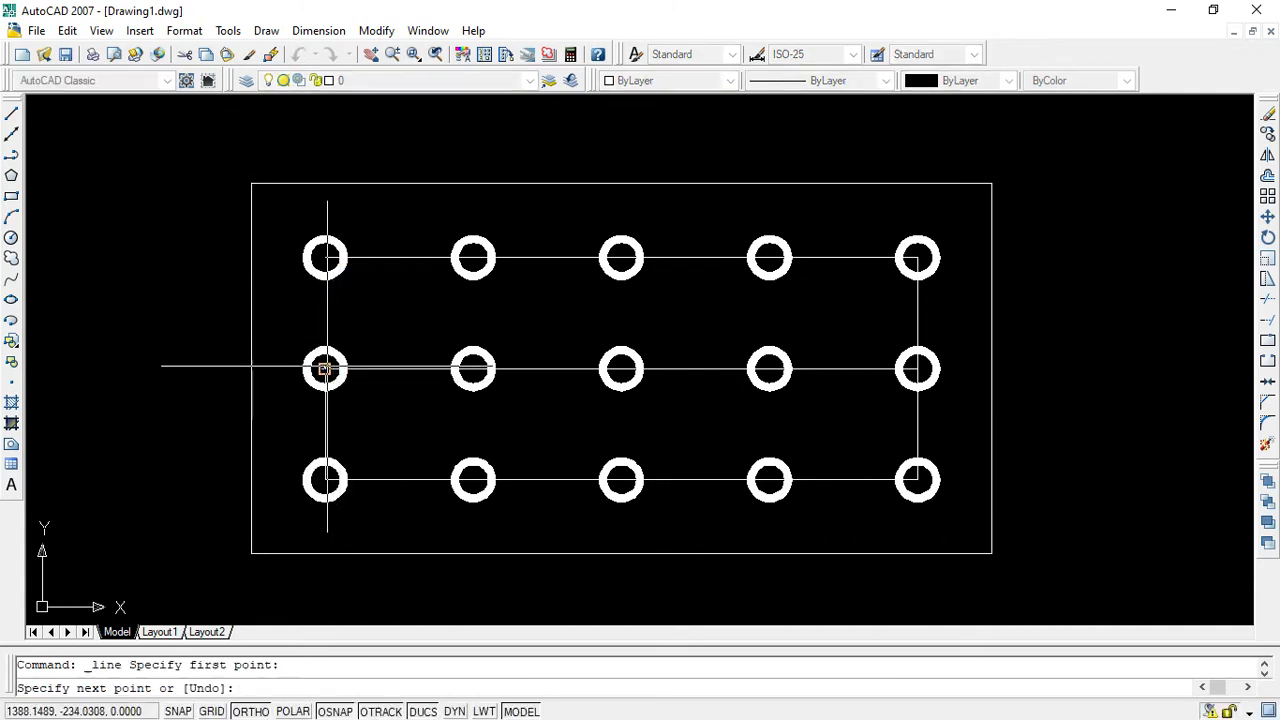
click(325, 258)
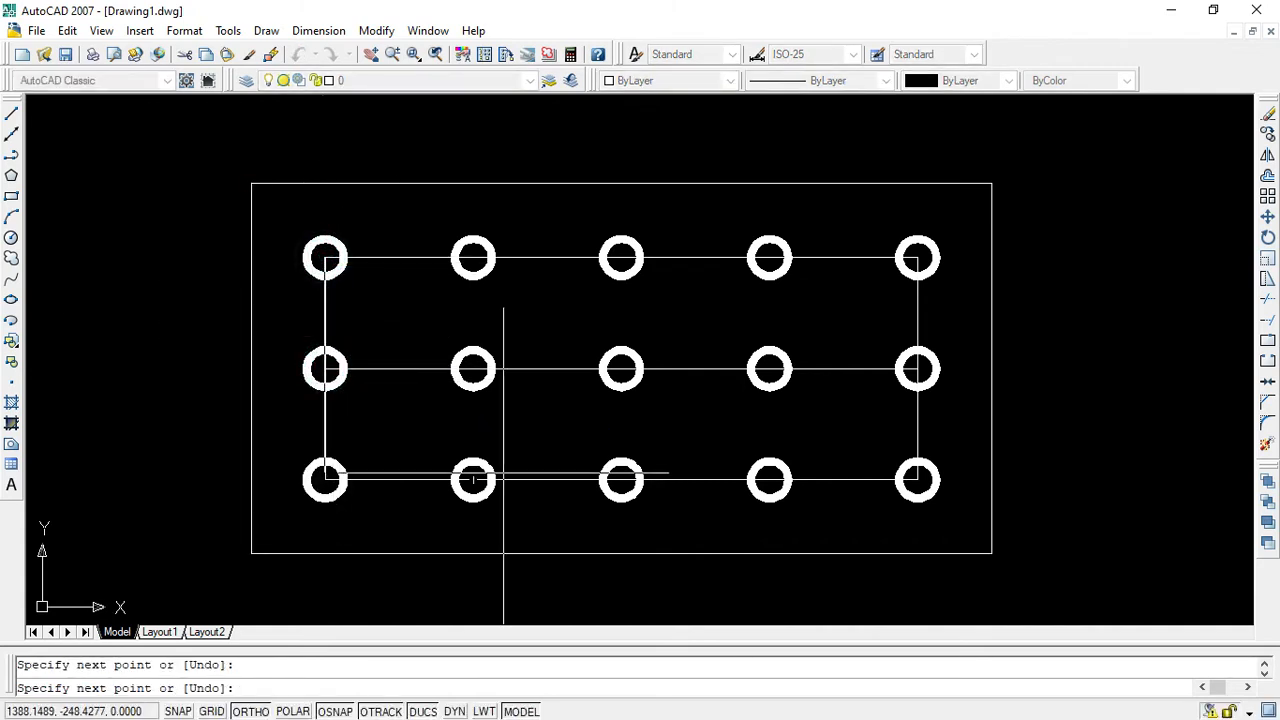
right_click(133, 311)
click(162, 326)
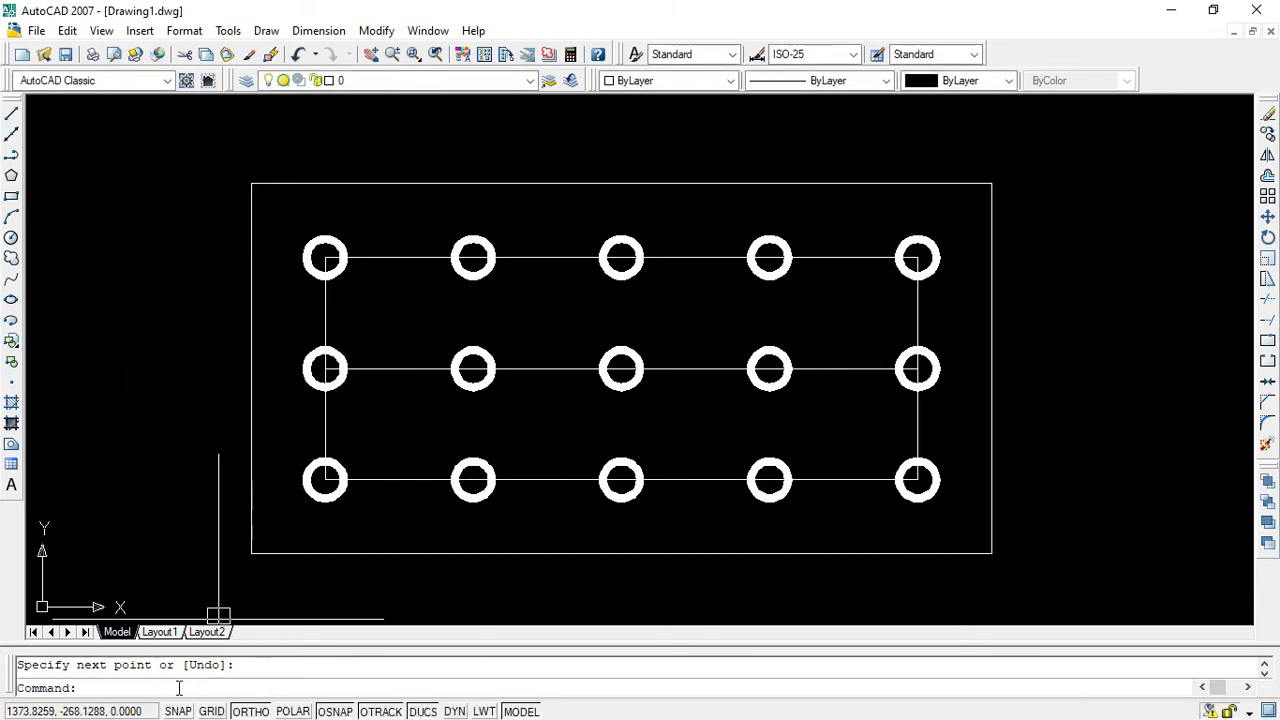
Draw a vertical line through the three donut centers of the second column.
click(138, 687)
text(line)
key(Return)
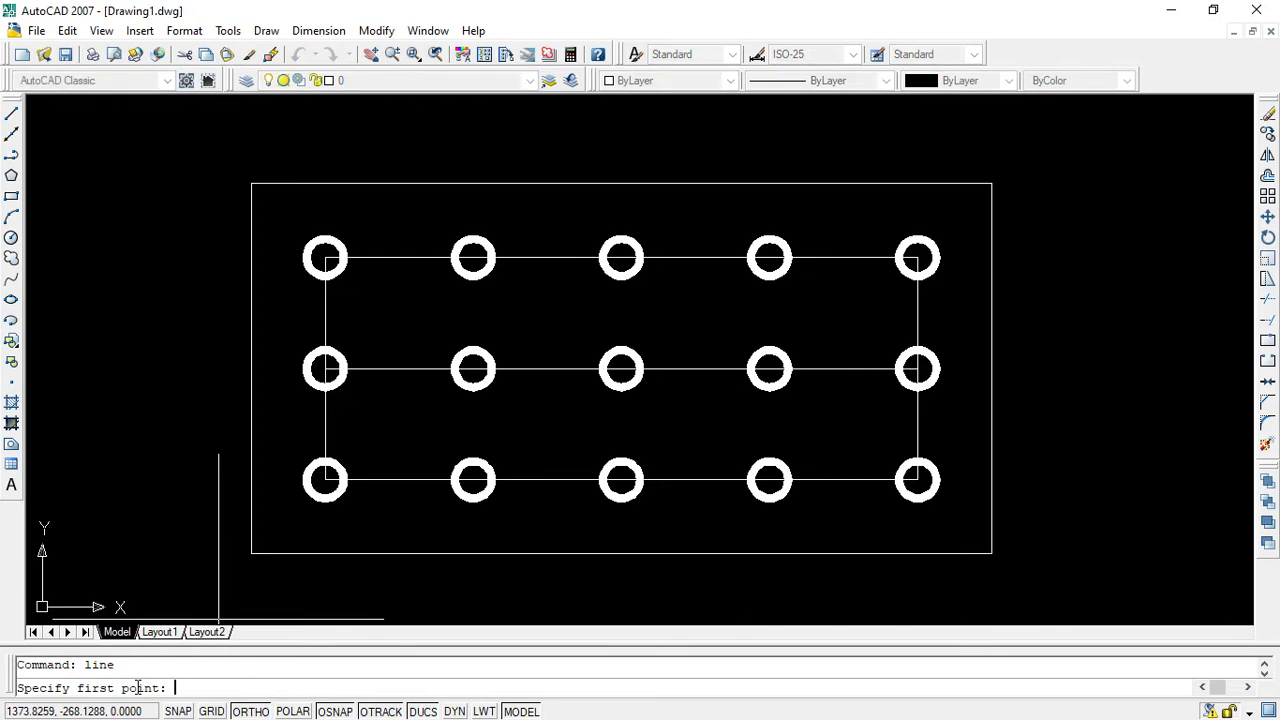
click(474, 258)
click(474, 369)
click(474, 480)
right_click(473, 480)
click(508, 490)
Draw a vertical line through the three donut centers of the third column.
right_click(1086, 209)
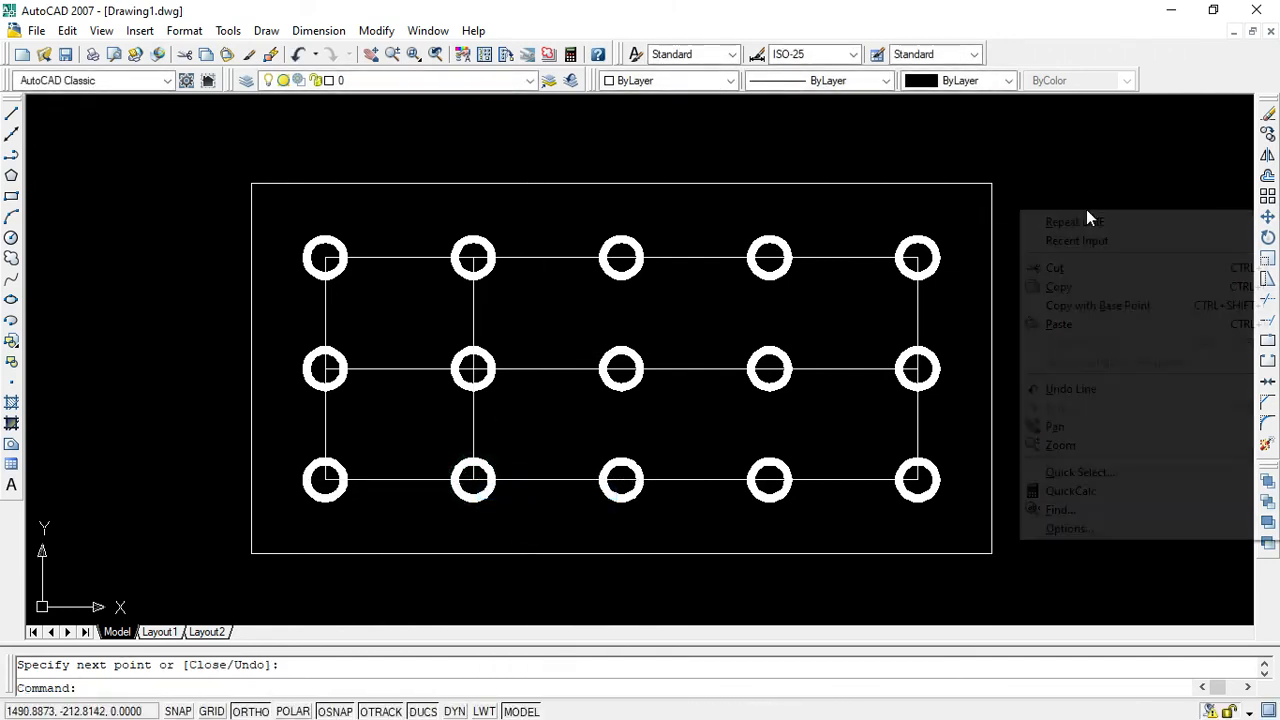
click(1118, 224)
click(621, 258)
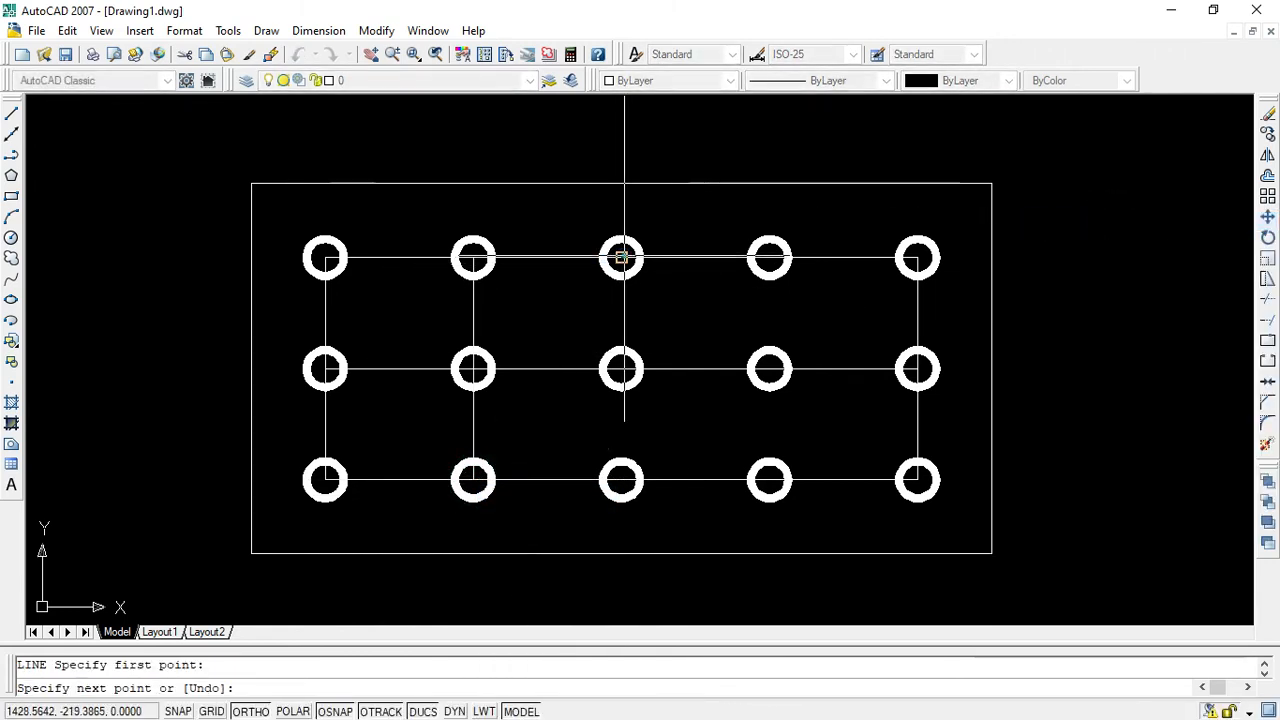
click(621, 369)
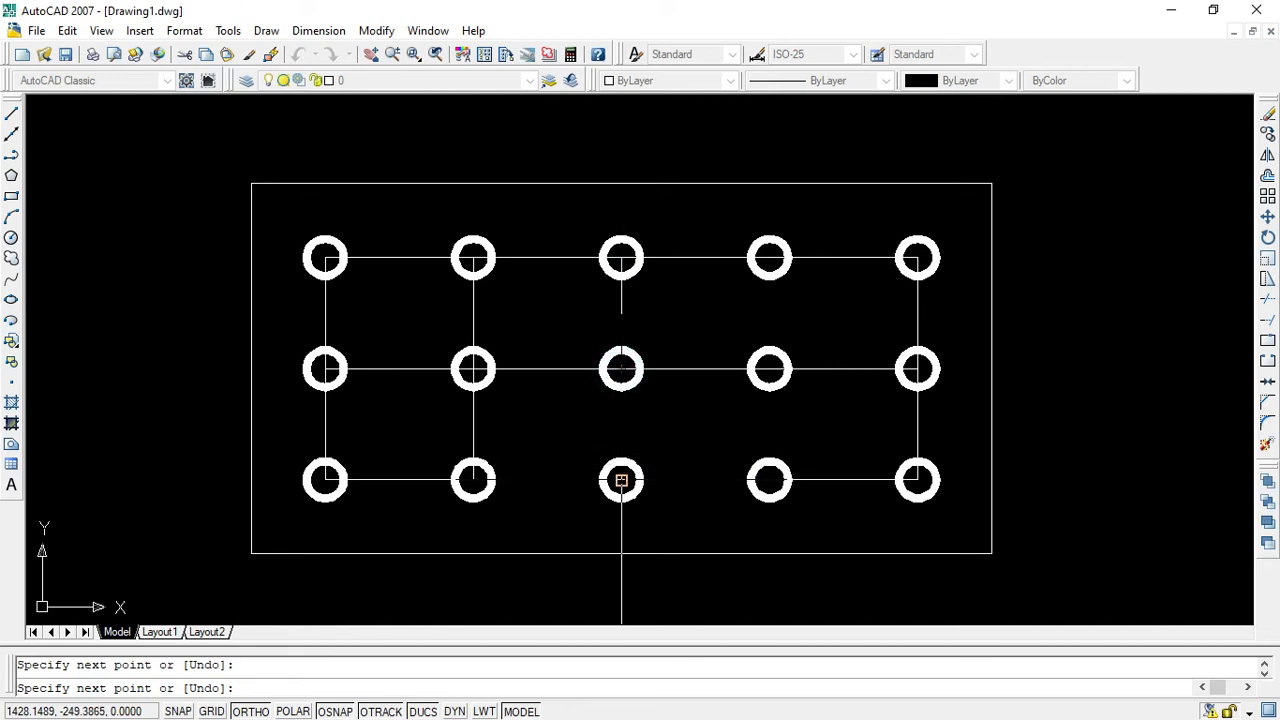
click(621, 481)
right_click(1077, 371)
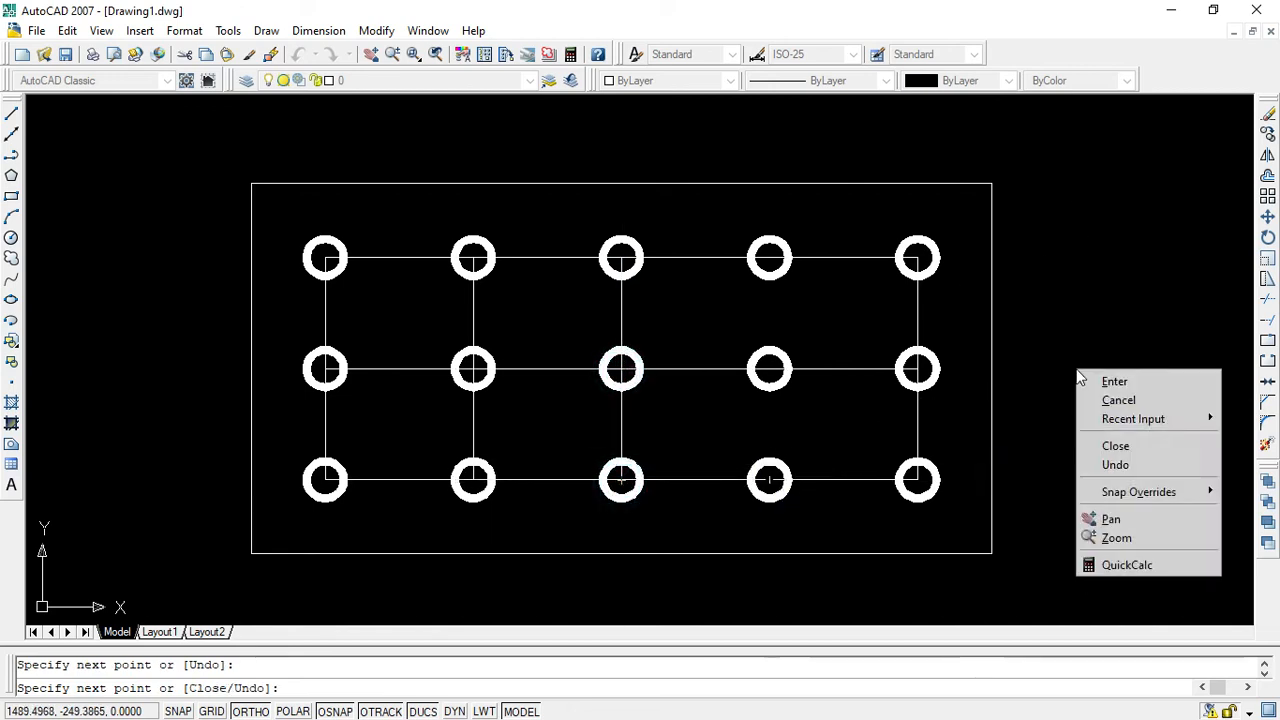
click(1106, 382)
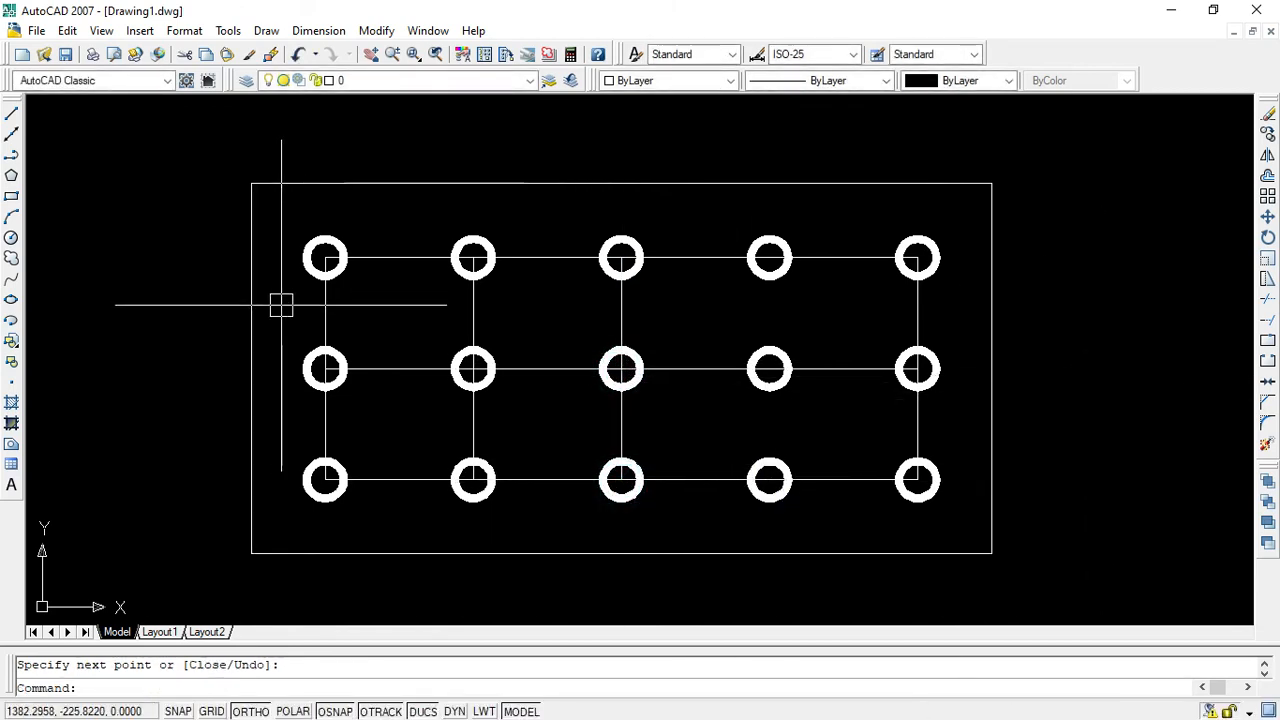
Draw a vertical line through the three donut centers of the fourth column.
right_click(192, 336)
click(222, 341)
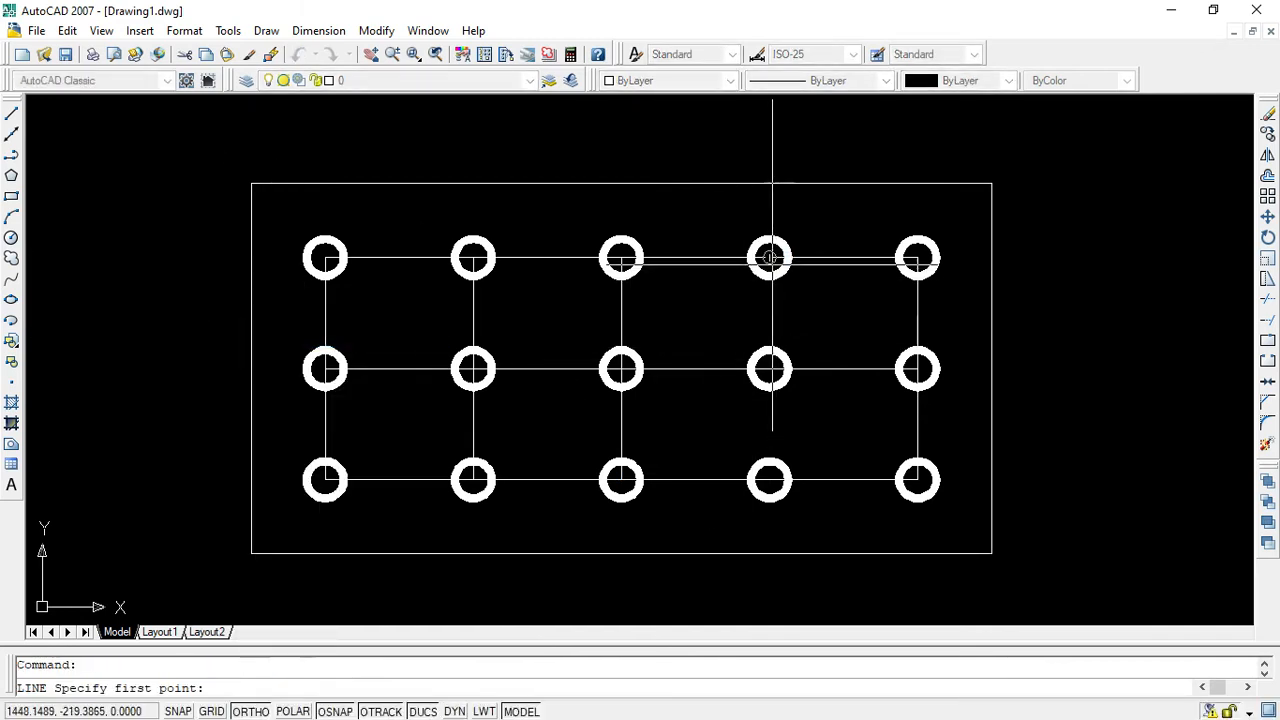
click(769, 258)
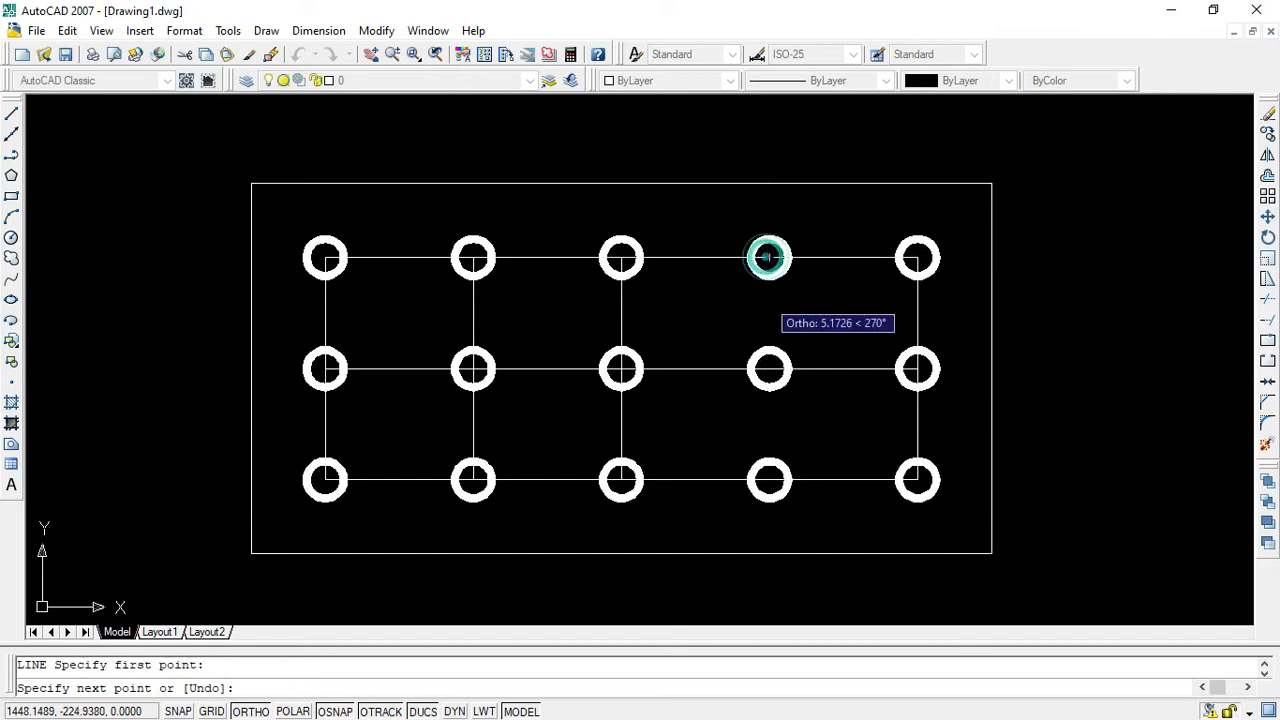
click(769, 370)
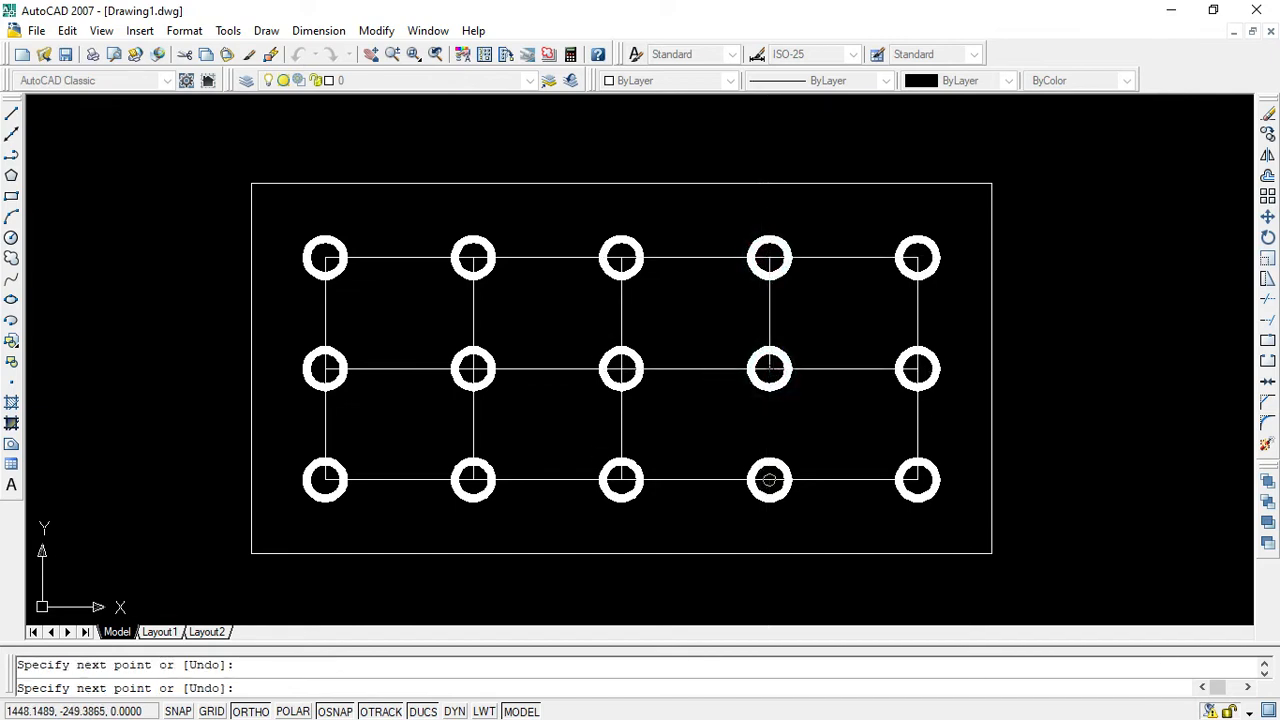
click(769, 480)
right_click(1080, 356)
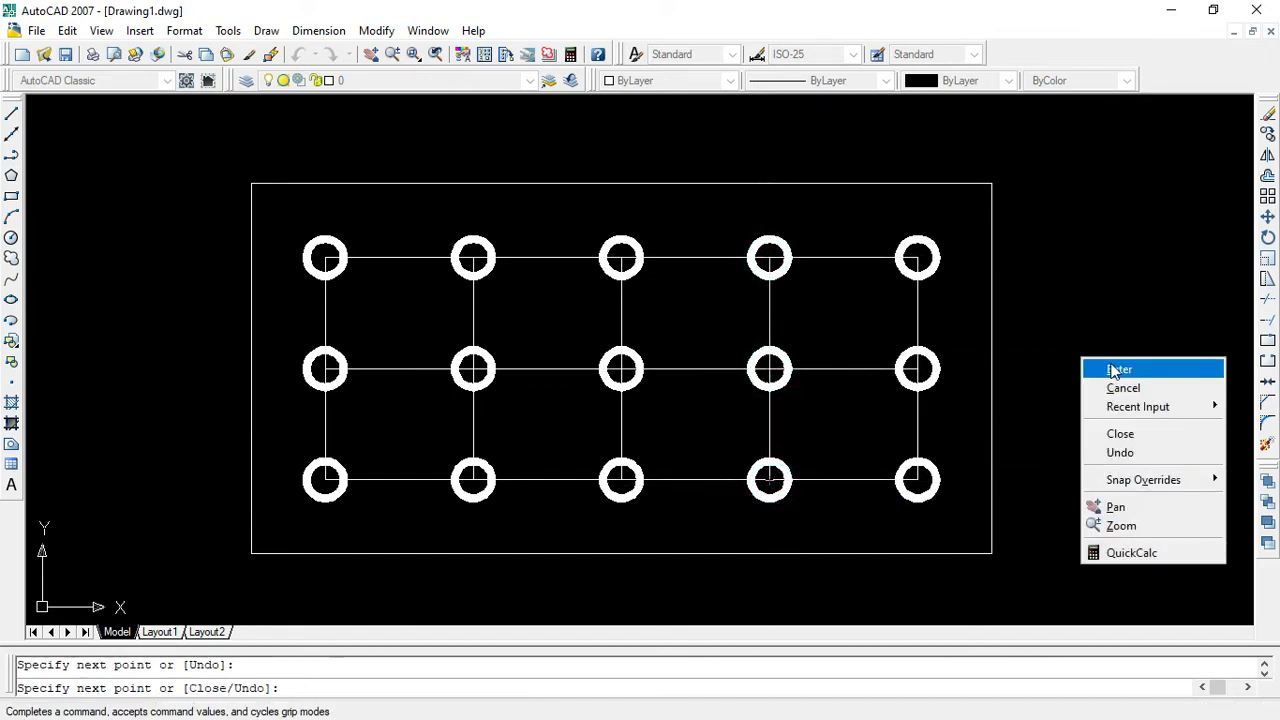
click(1106, 367)
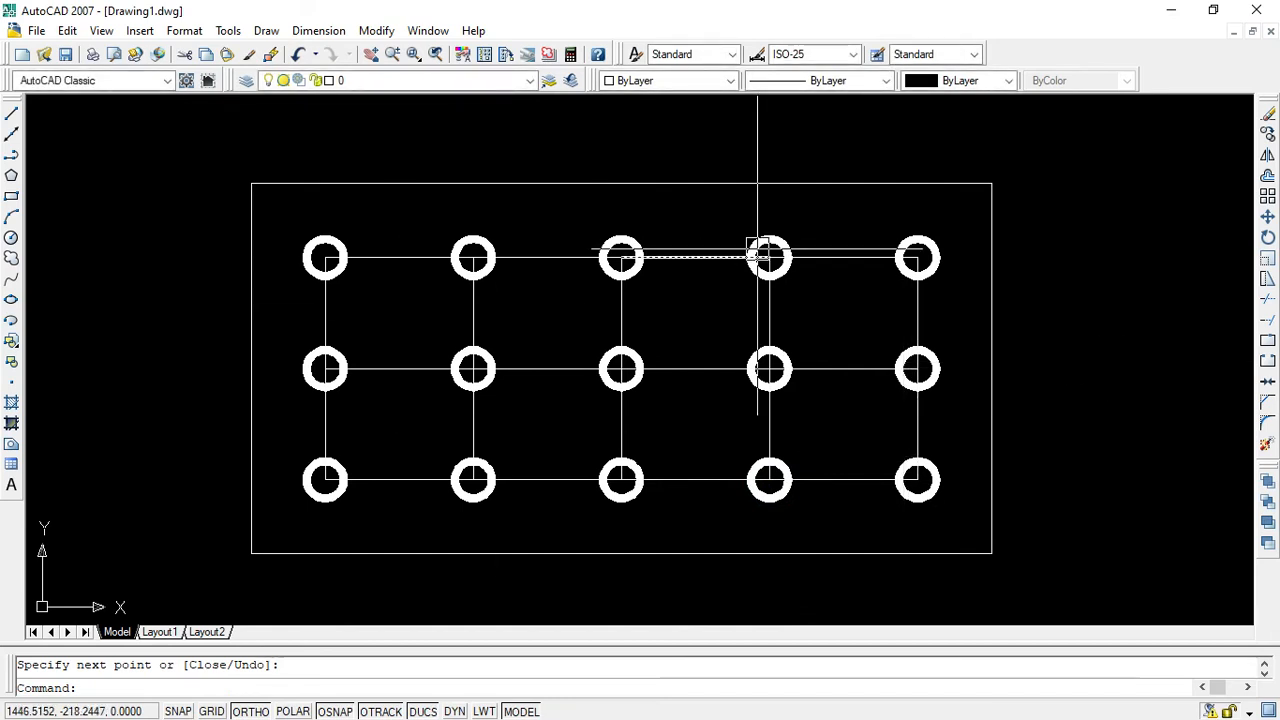
Draw a horizontal line about 20 units long from the upper-left donut's center outward past the plate's left edge.
right_click(151, 333)
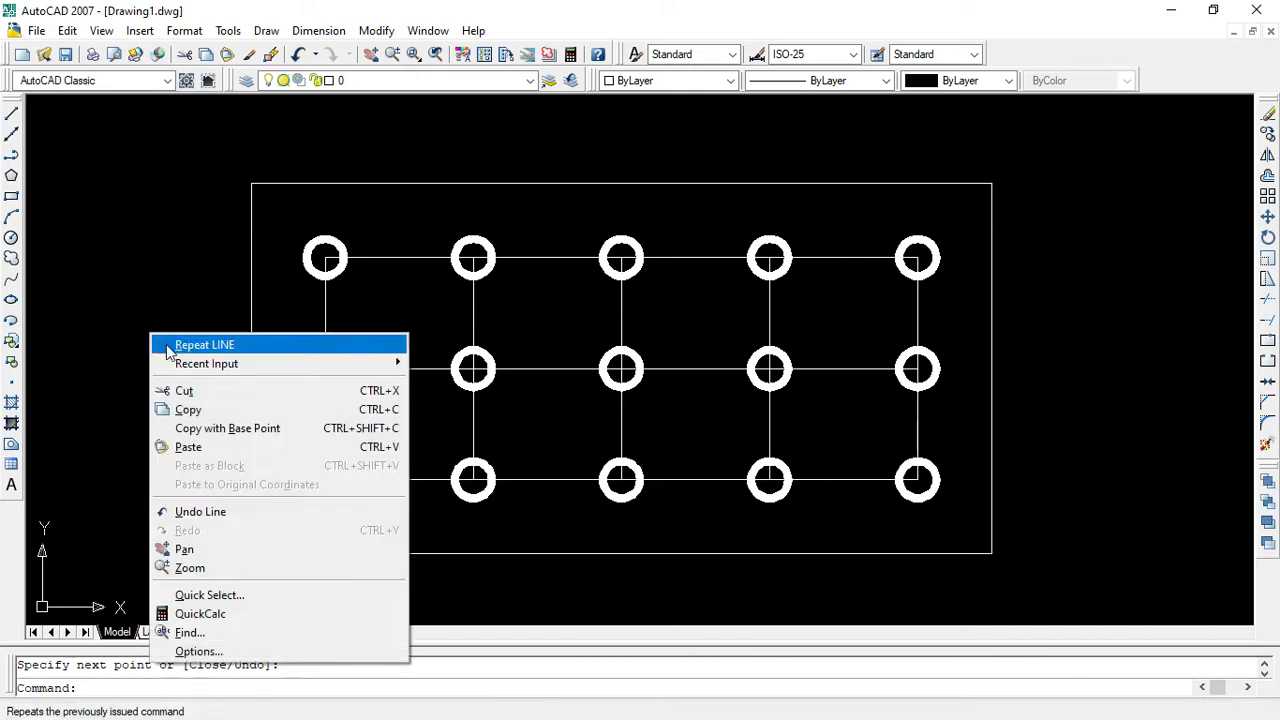
click(193, 345)
click(324, 257)
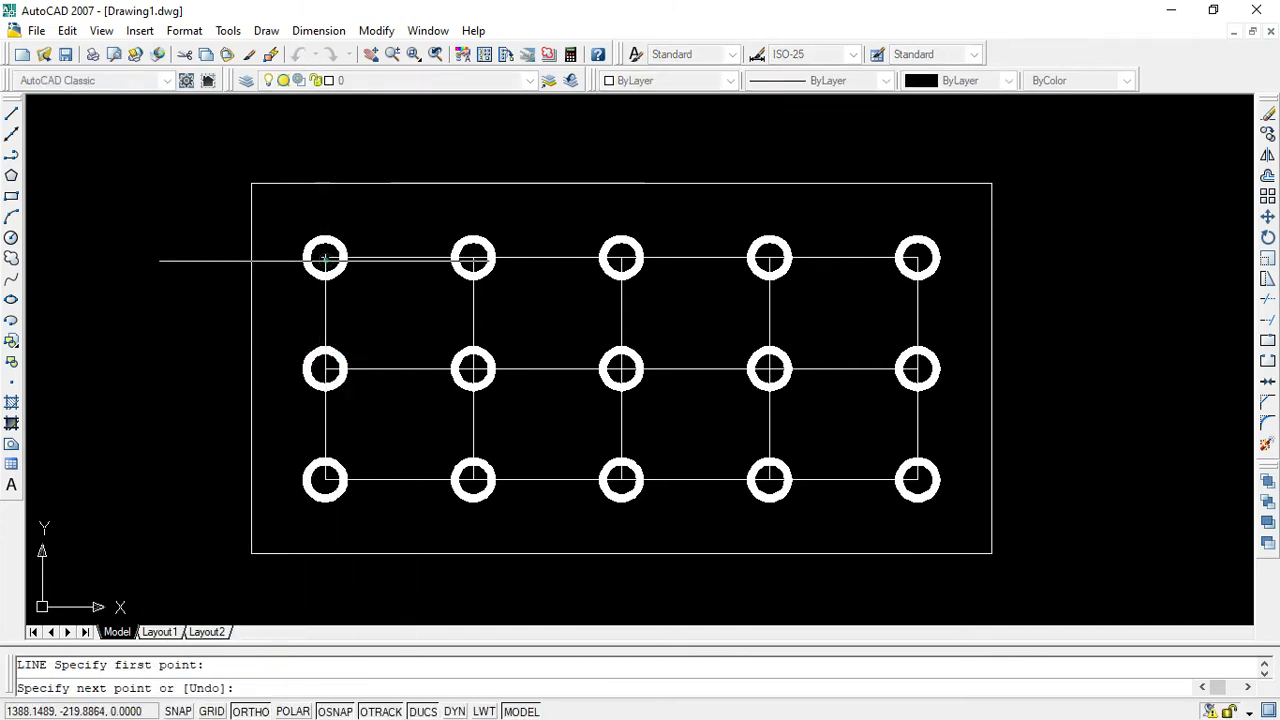
click(180, 260)
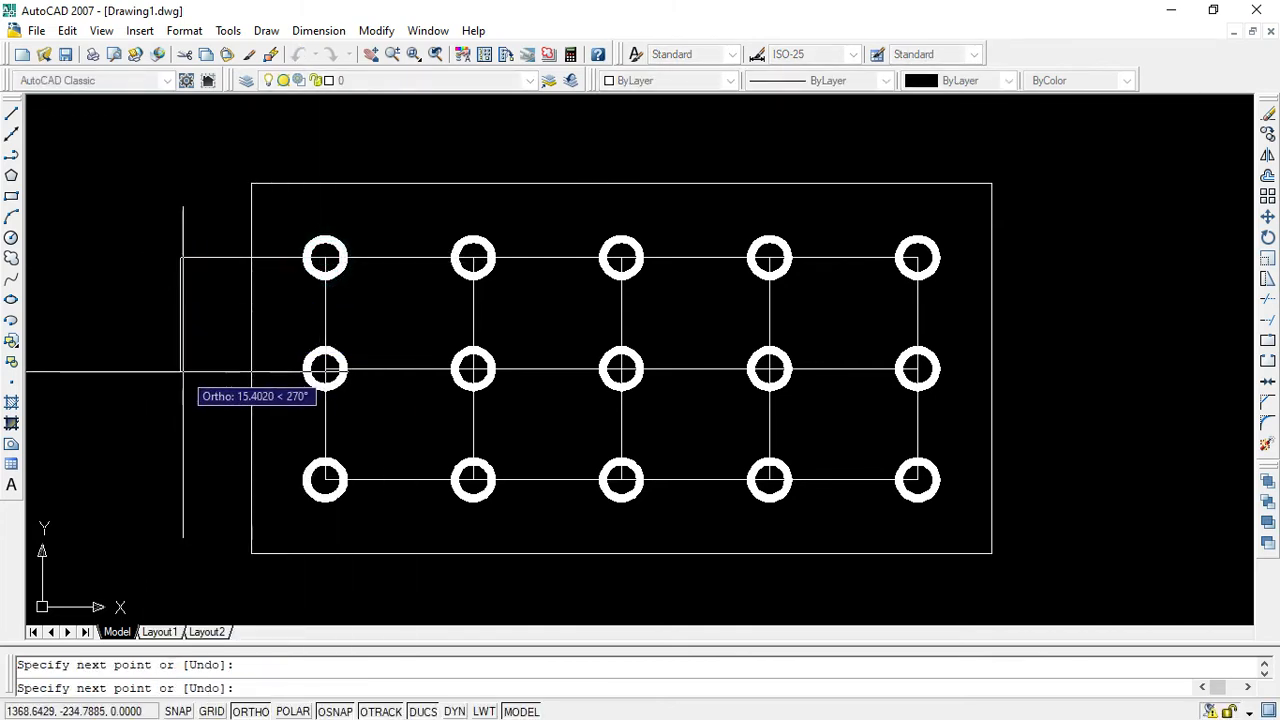
right_click(183, 371)
click(214, 382)
Draw a horizontal line from the first donut's center in the middle row past the plate's left edge, ending level with the line above.
right_click(196, 334)
click(208, 343)
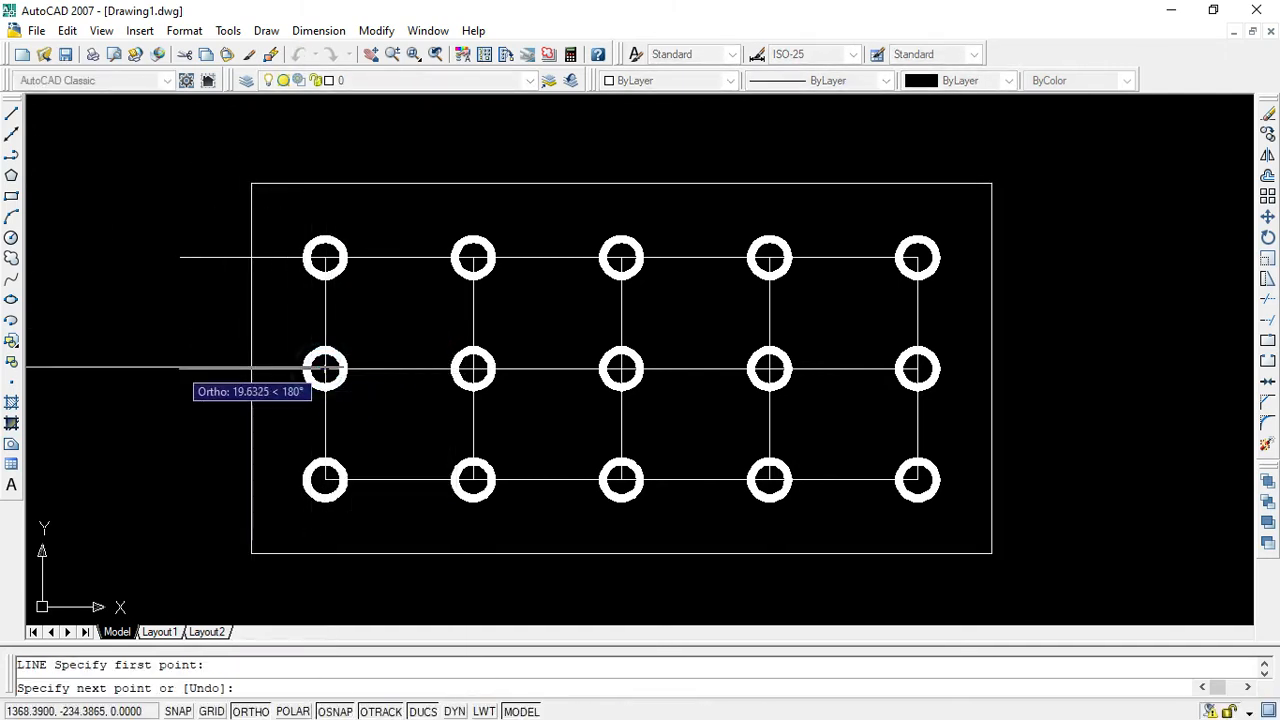
mouse_move(180, 257)
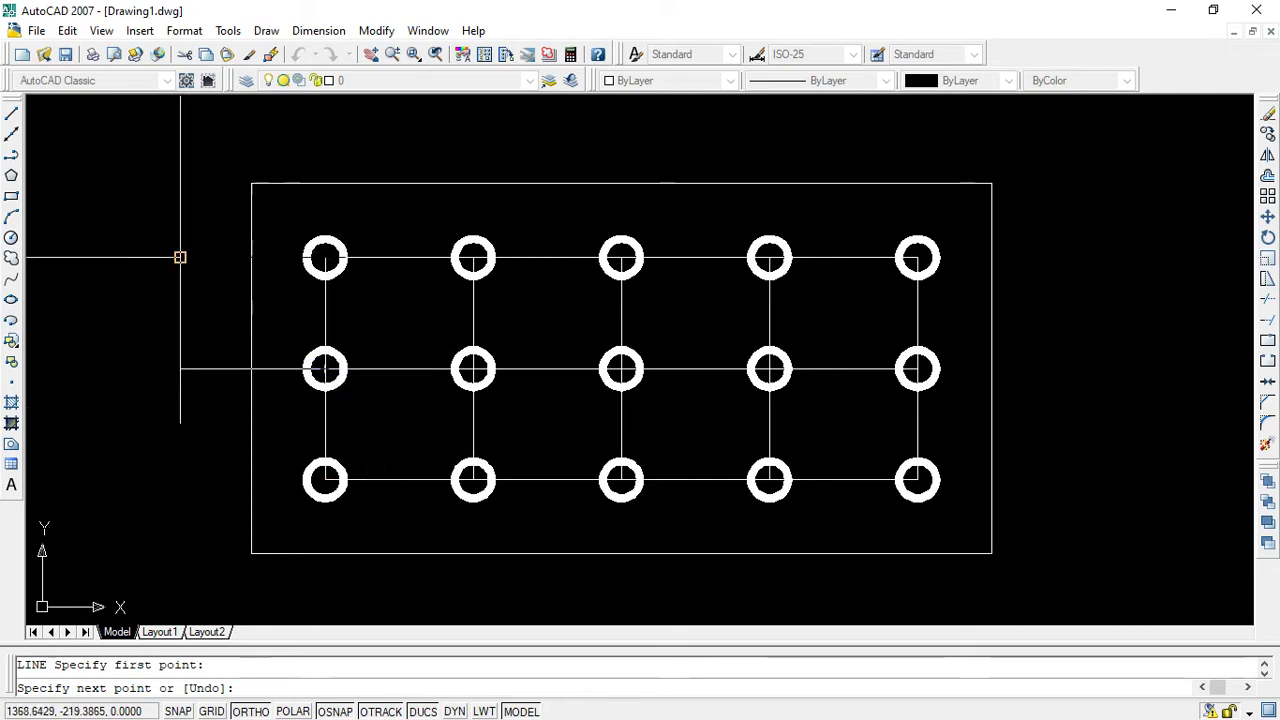
click(180, 368)
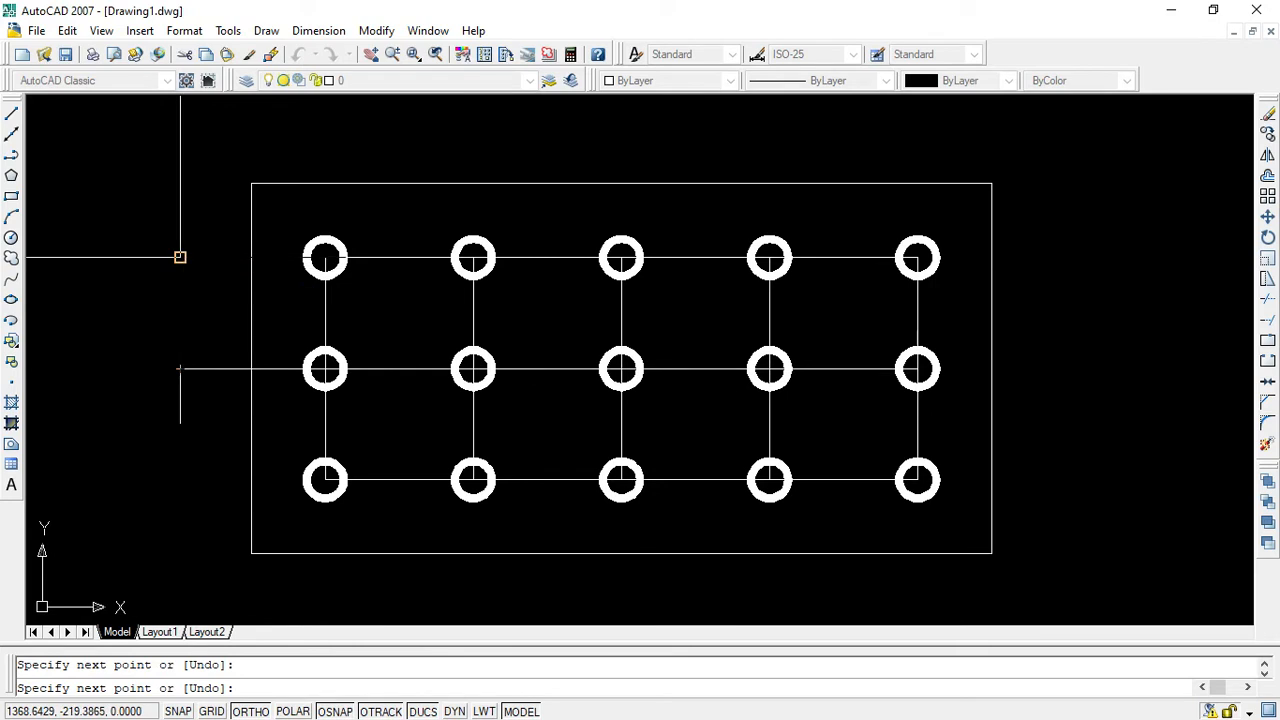
click(180, 257)
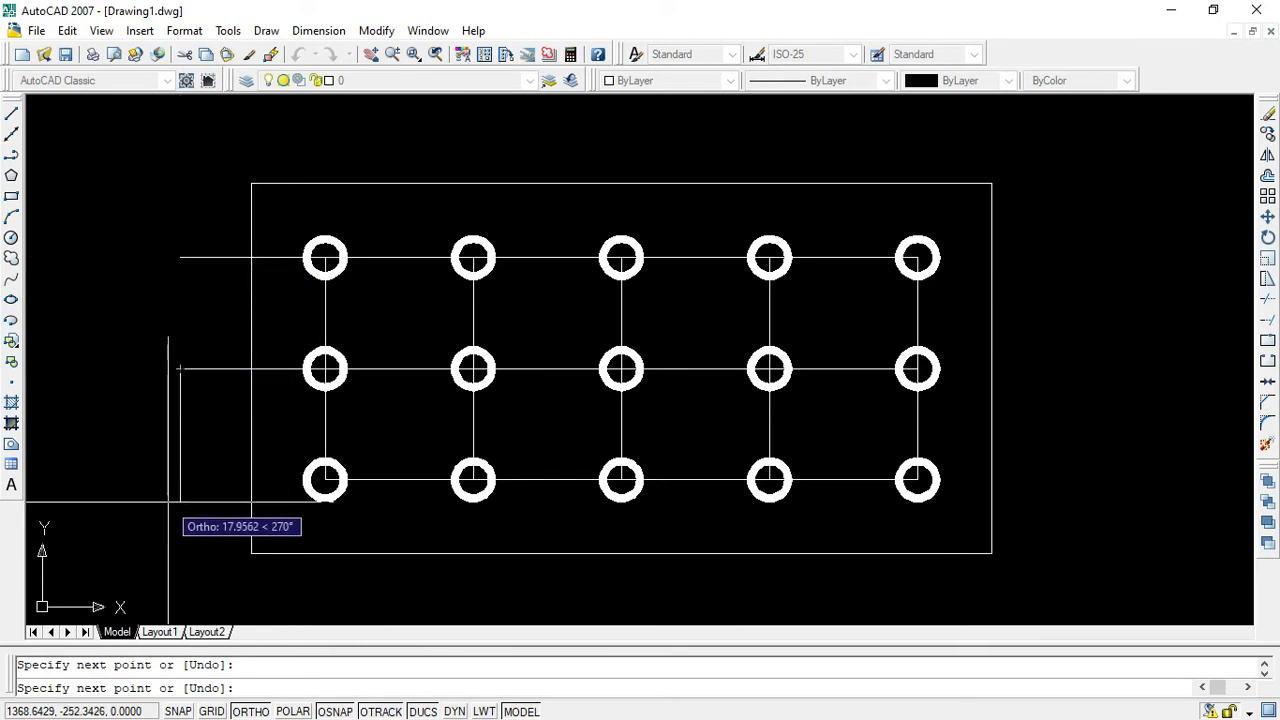
key(Escape)
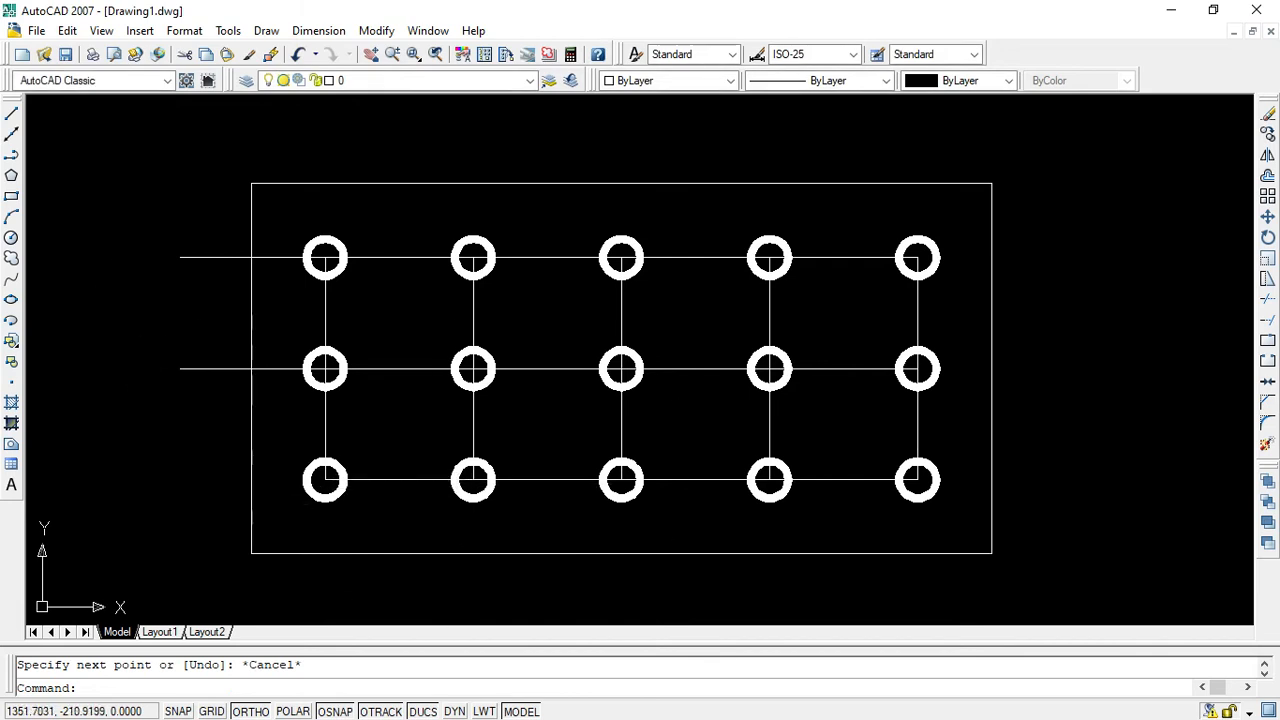
Draw a horizontal line from the lower-left donut's center past the plate's left edge, ending in line with the two extensions above.
click(13, 116)
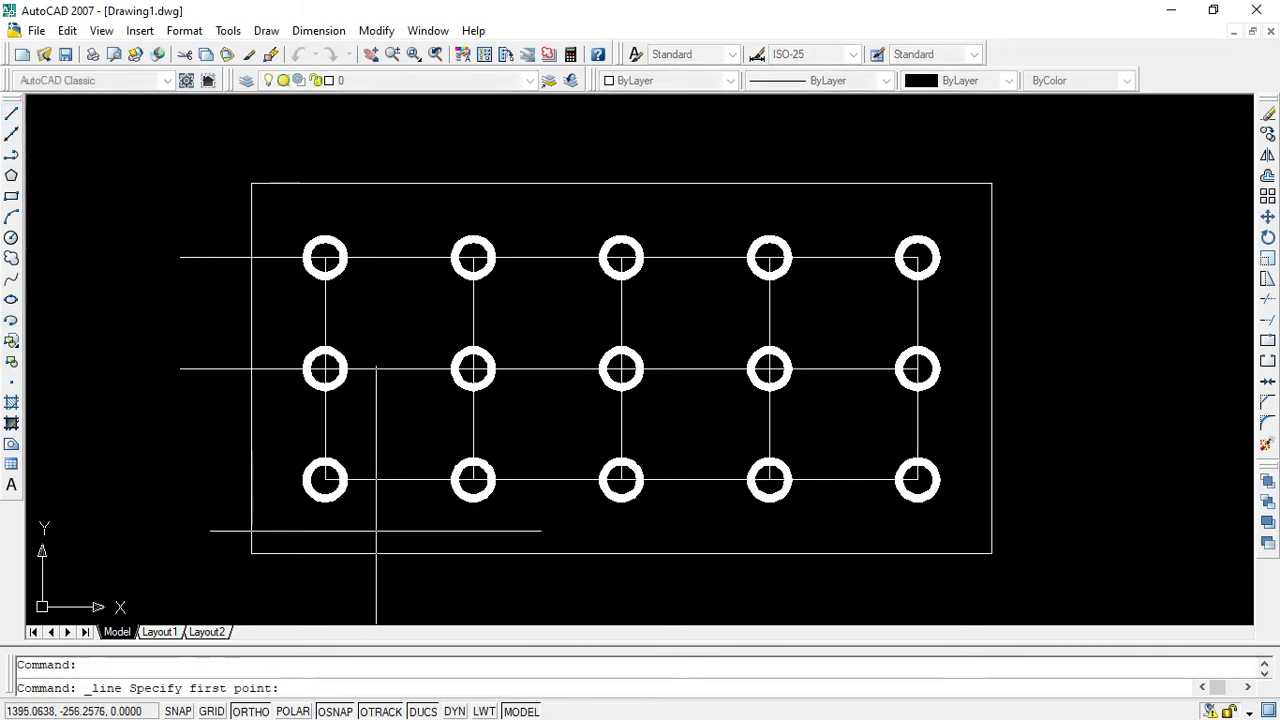
click(324, 480)
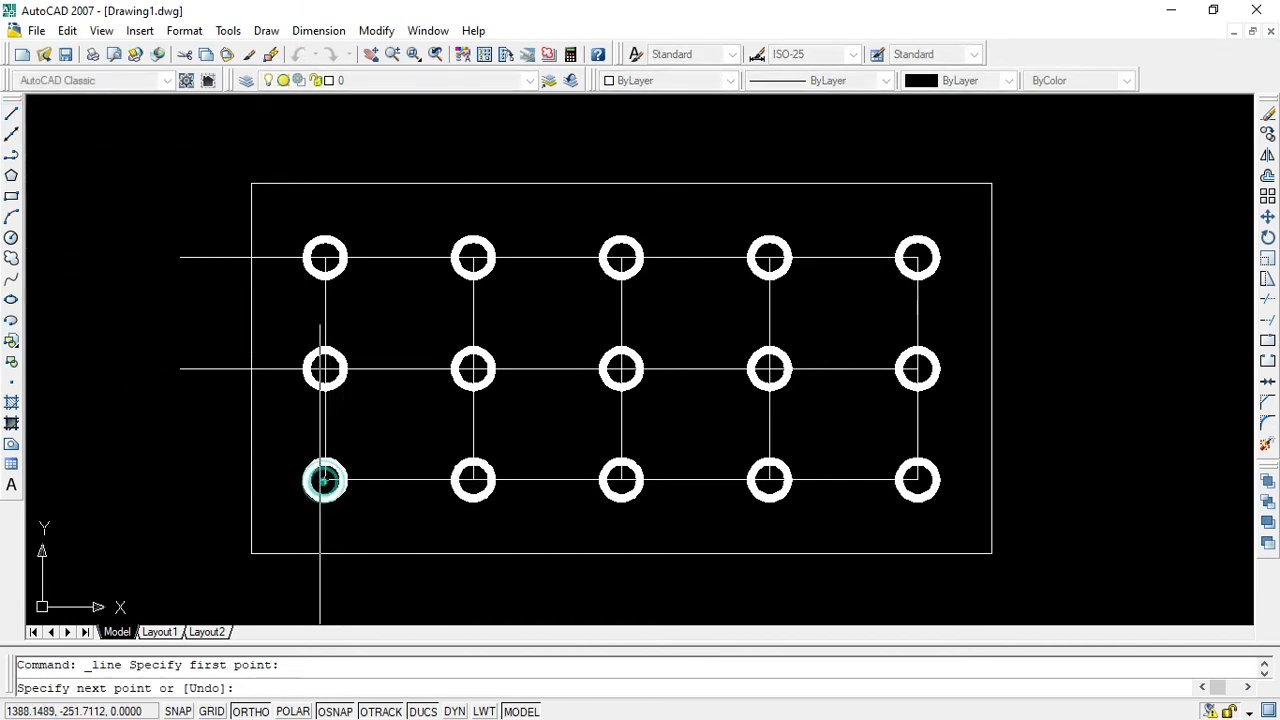
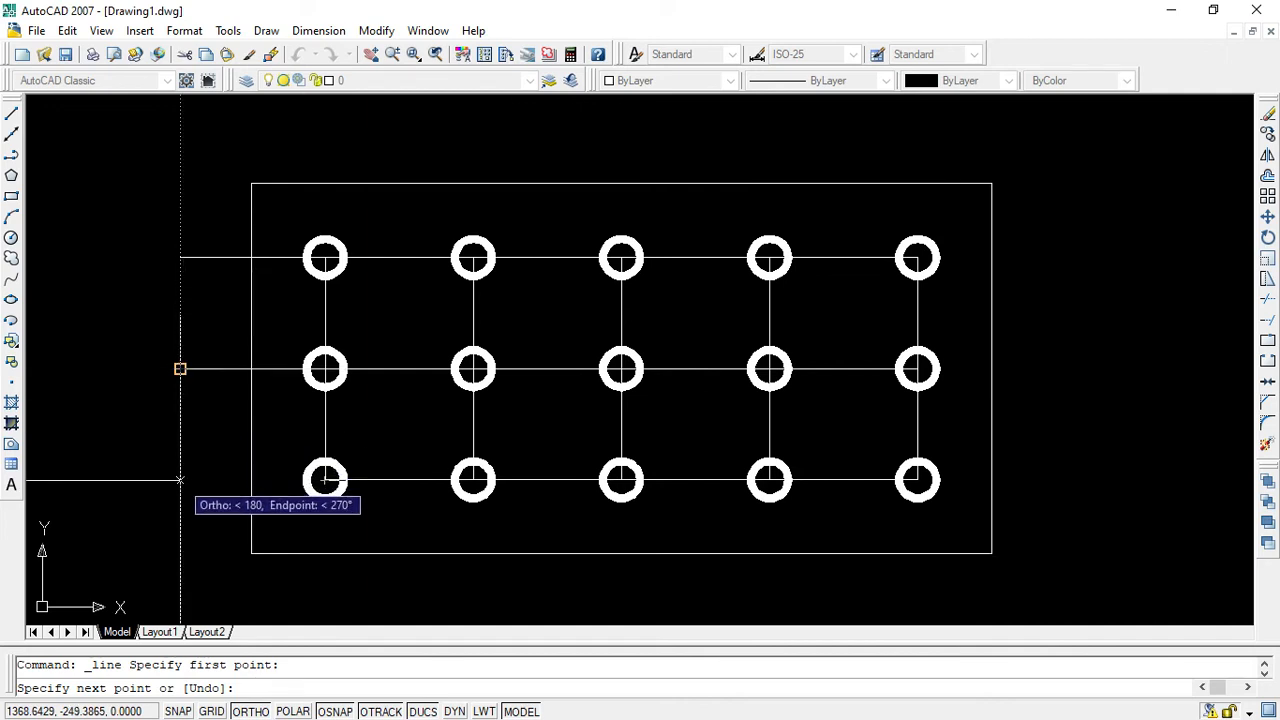
click(180, 480)
right_click(138, 530)
click(185, 538)
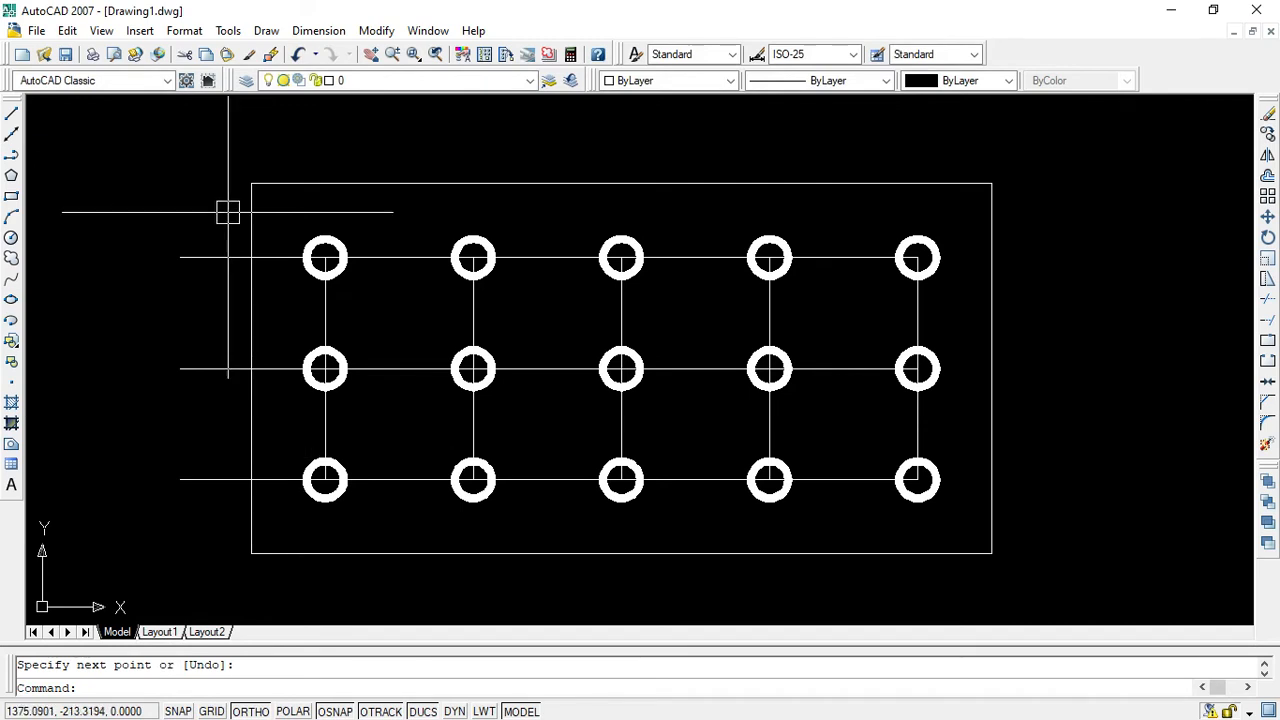
Draw a horizontal line about 20 units long from the upper-right donut's center outward past the plate's right edge.
click(12, 114)
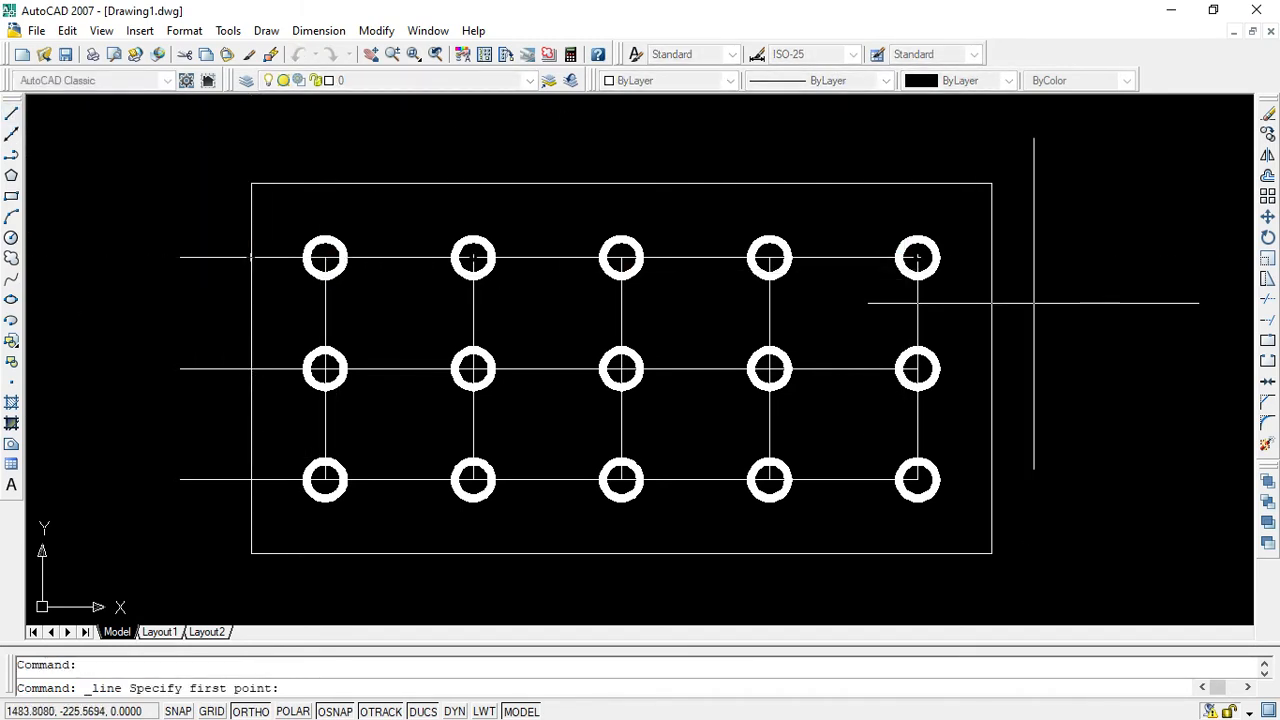
click(917, 258)
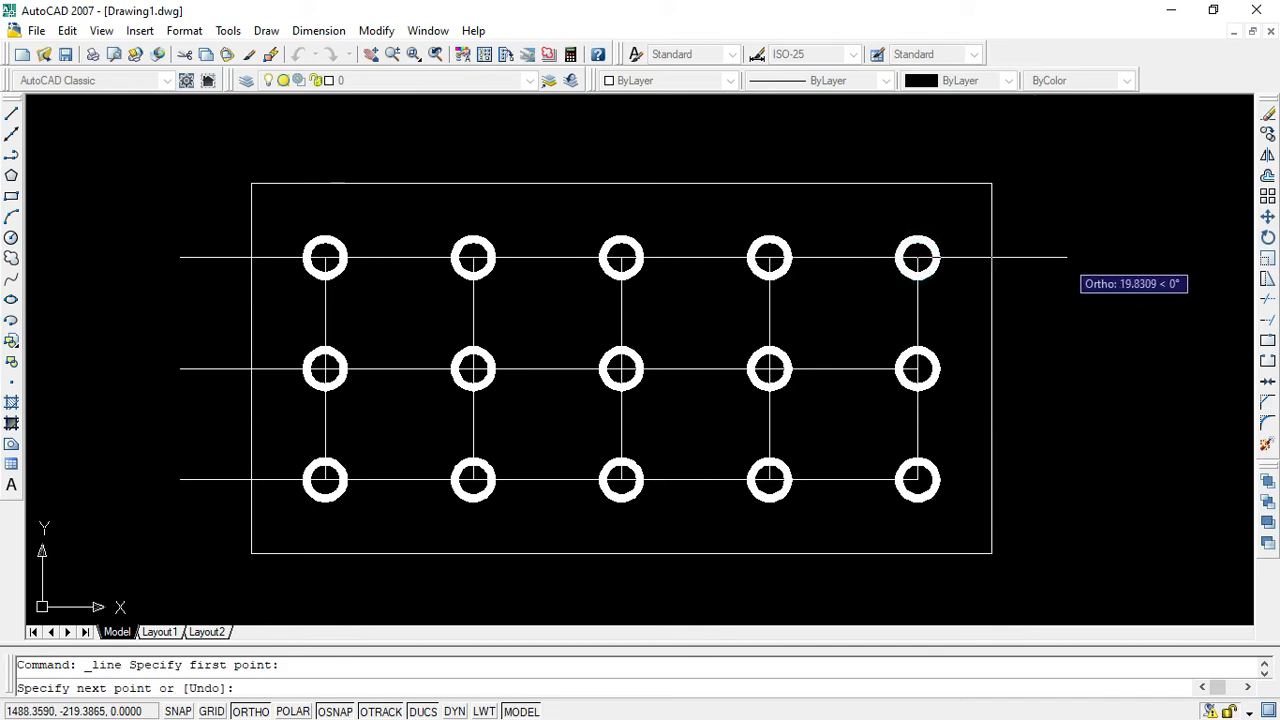
click(1064, 258)
right_click(1085, 321)
click(1115, 329)
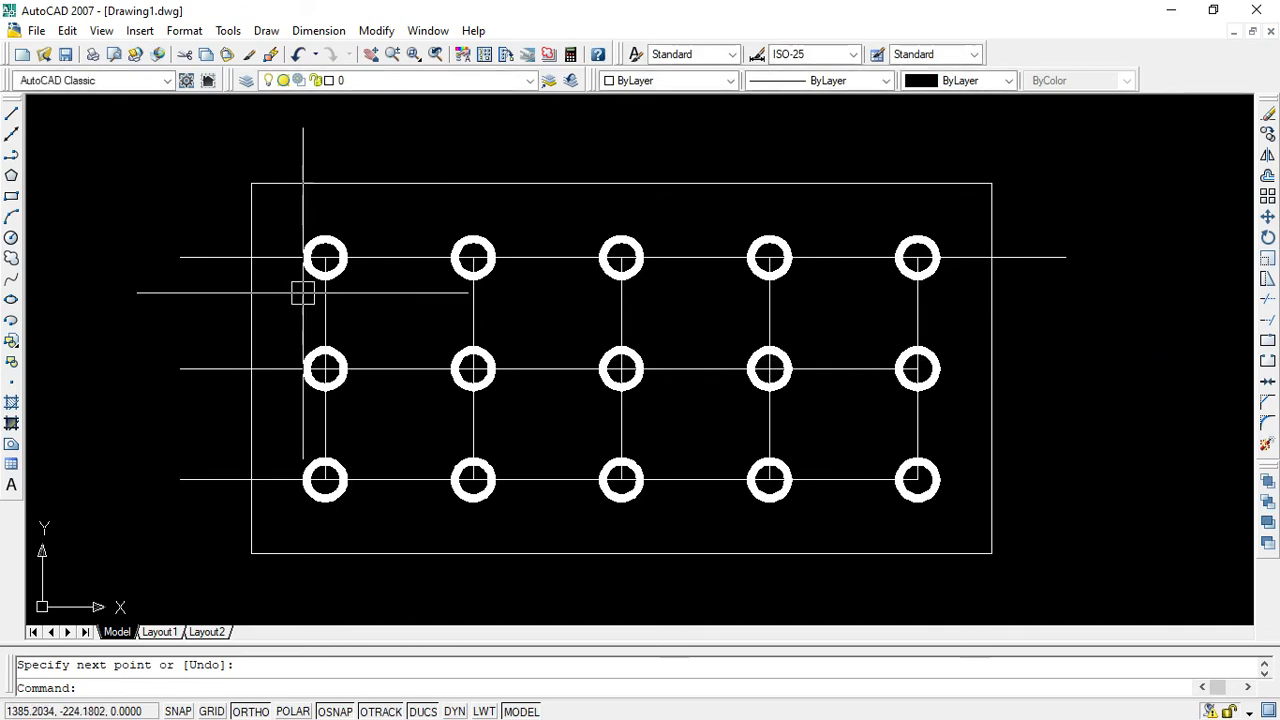
Draw a horizontal line from the last donut's center in the middle row past the plate's right edge, aligned with the upper extension's end.
click(11, 113)
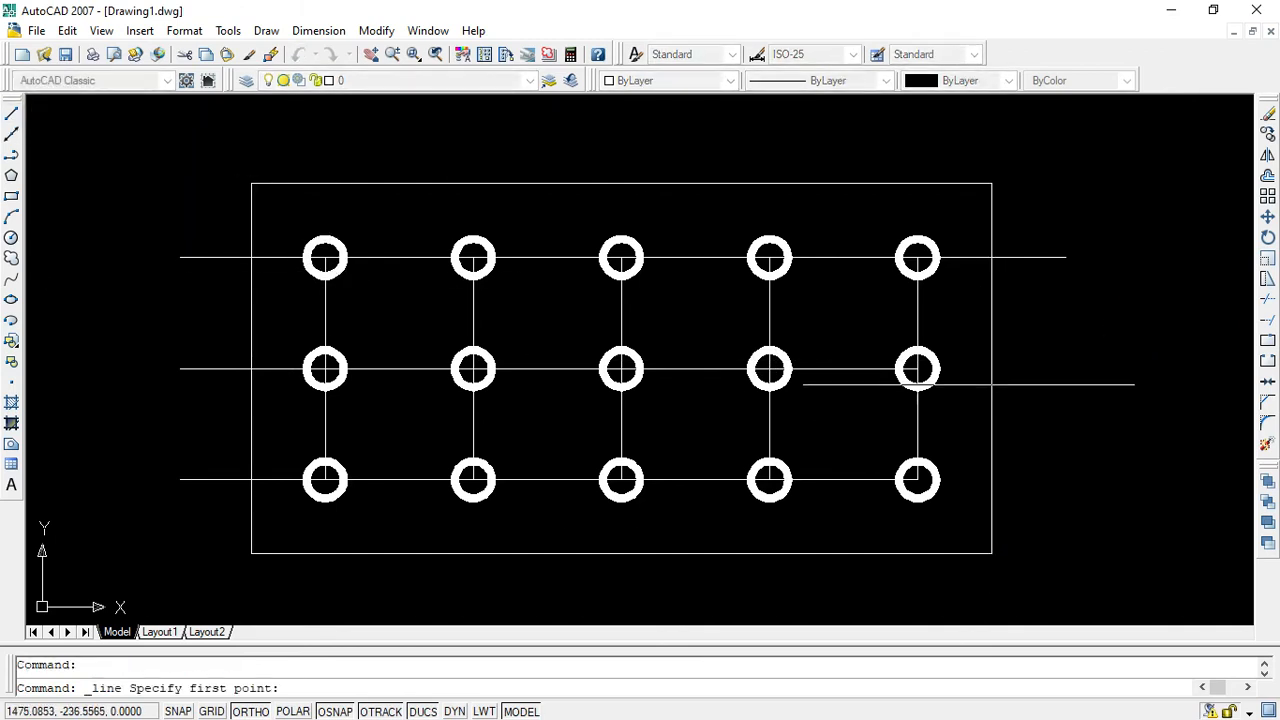
click(917, 369)
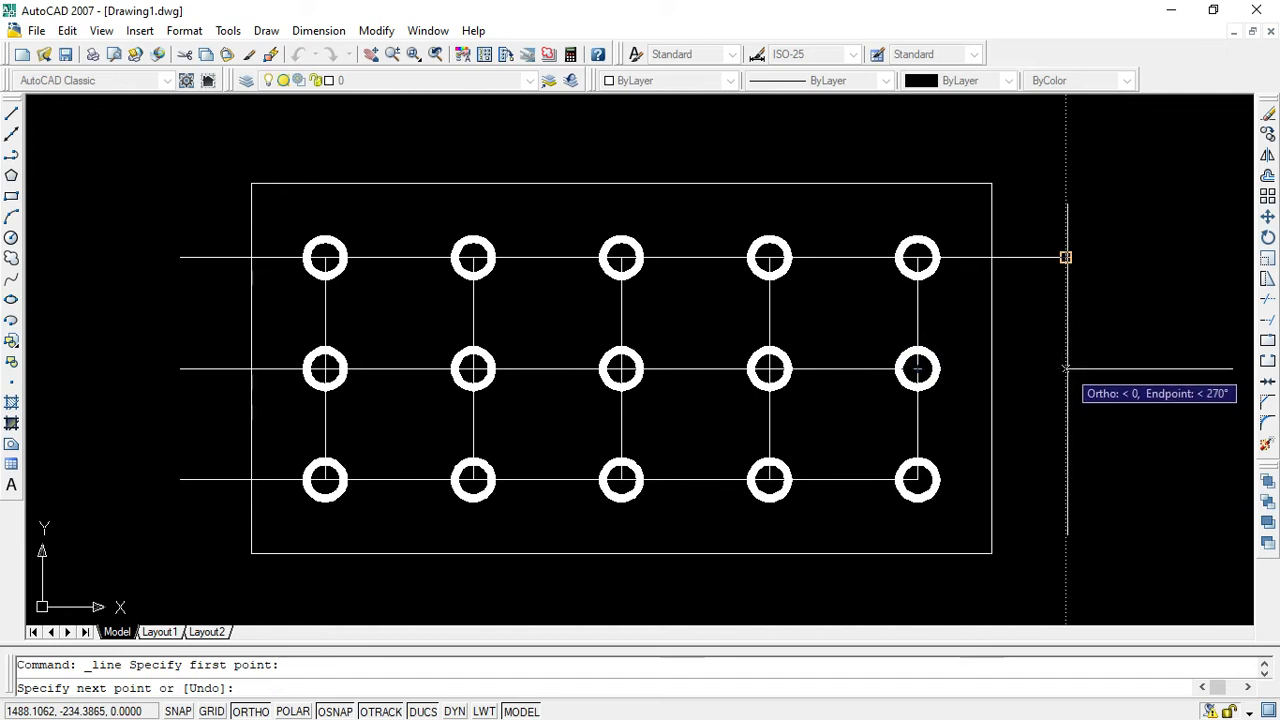
click(1066, 369)
right_click(1073, 492)
click(1112, 508)
Draw a horizontal line from the lower-right donut's center past the plate's right edge, aligned with the ends of the extensions above.
right_click(1114, 488)
click(1090, 169)
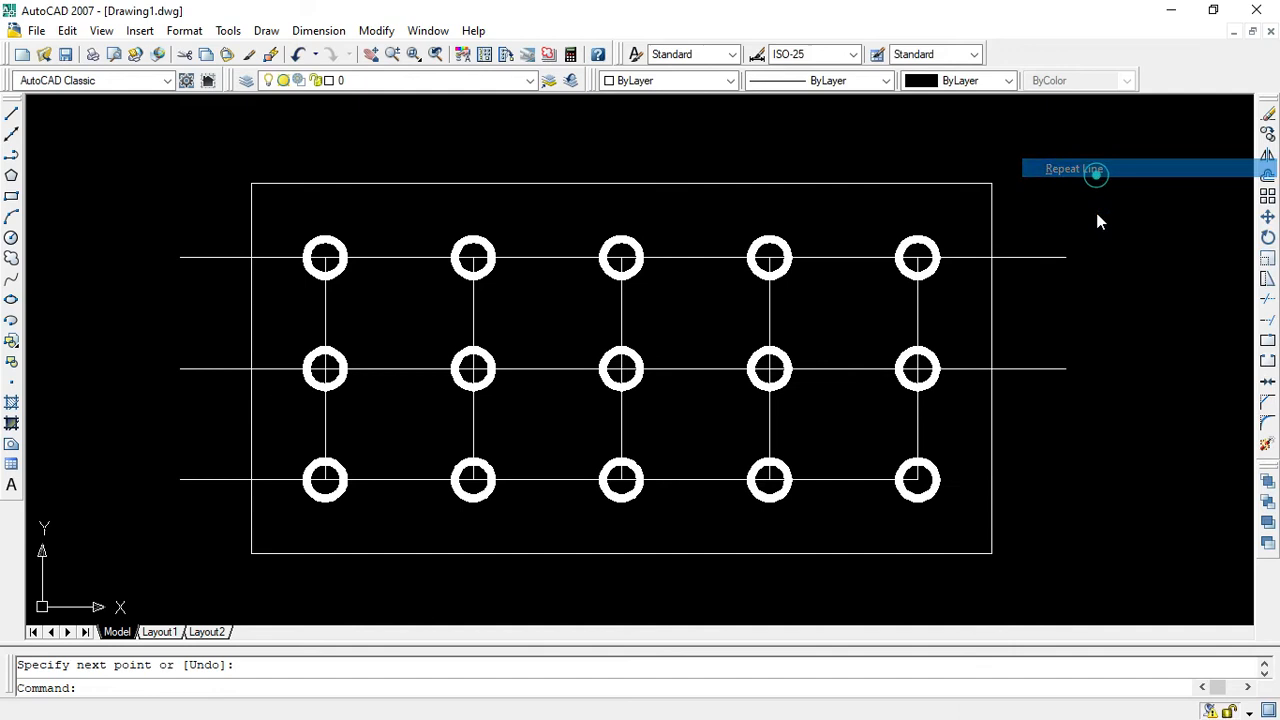
click(918, 480)
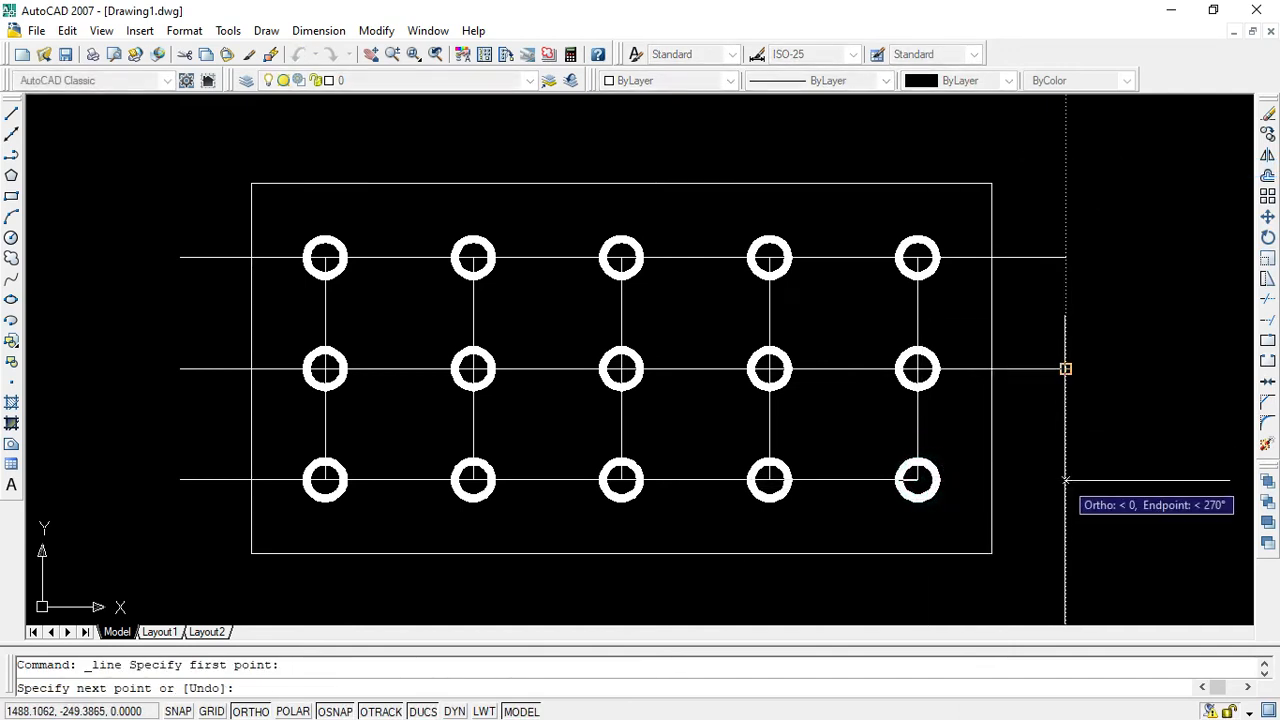
click(1066, 480)
right_click(1117, 356)
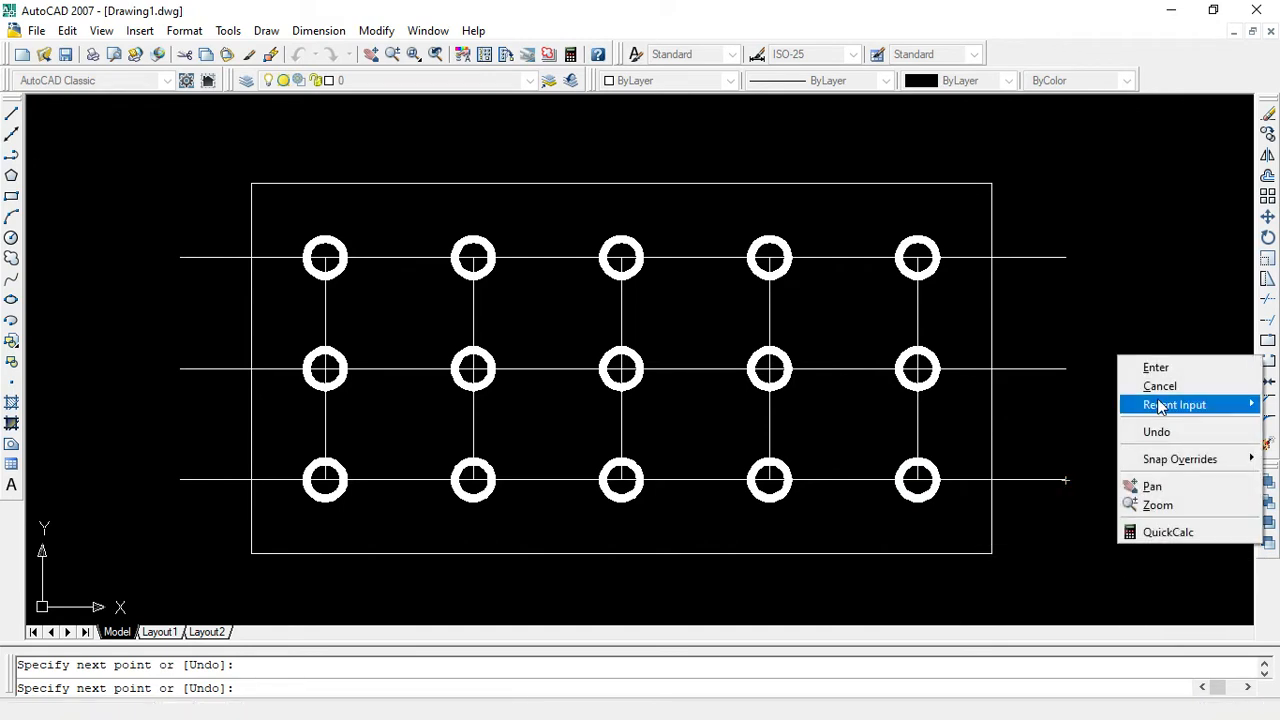
click(1161, 370)
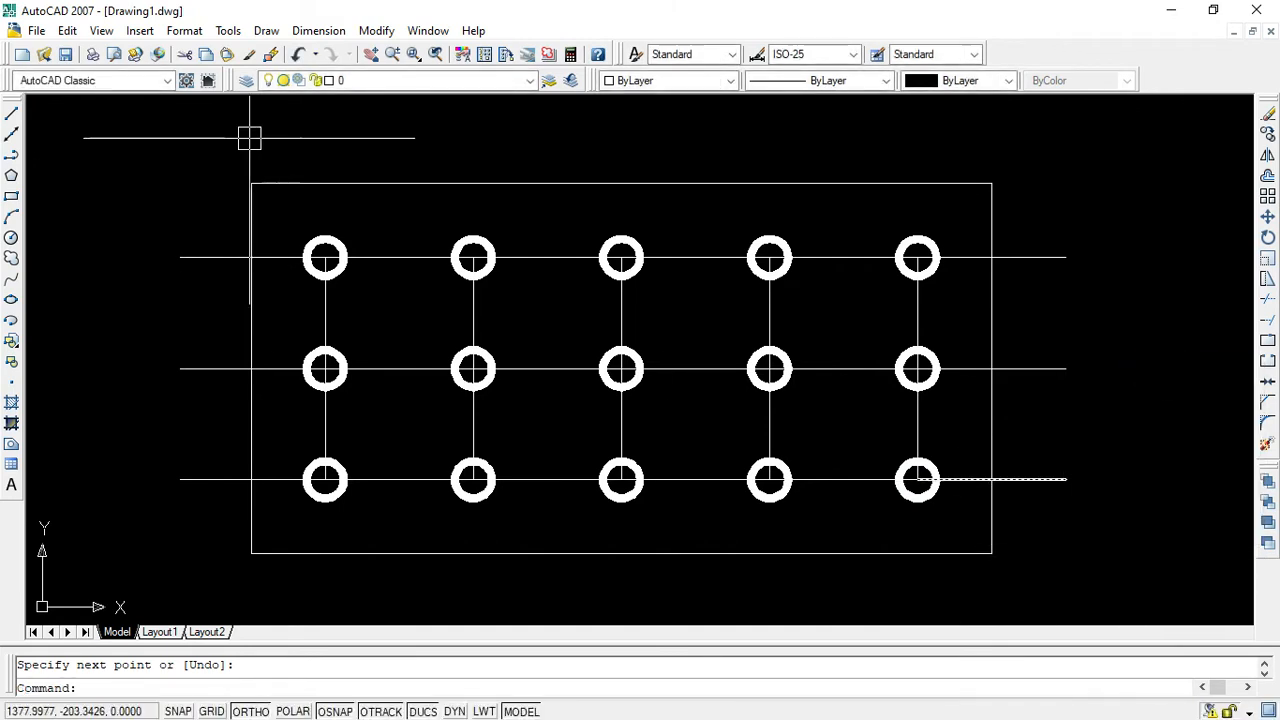
Draw a vertical line about 15 units long from the first column's top donut center upward past the plate's top edge.
click(10, 115)
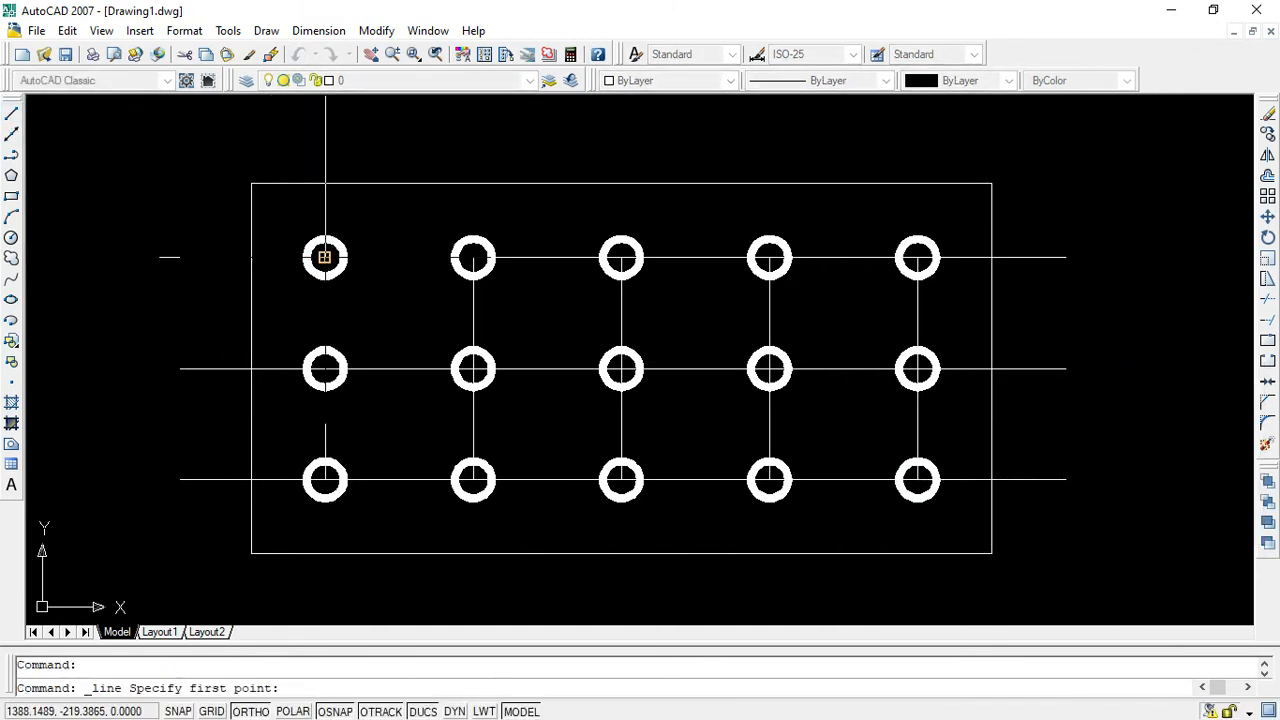
click(325, 258)
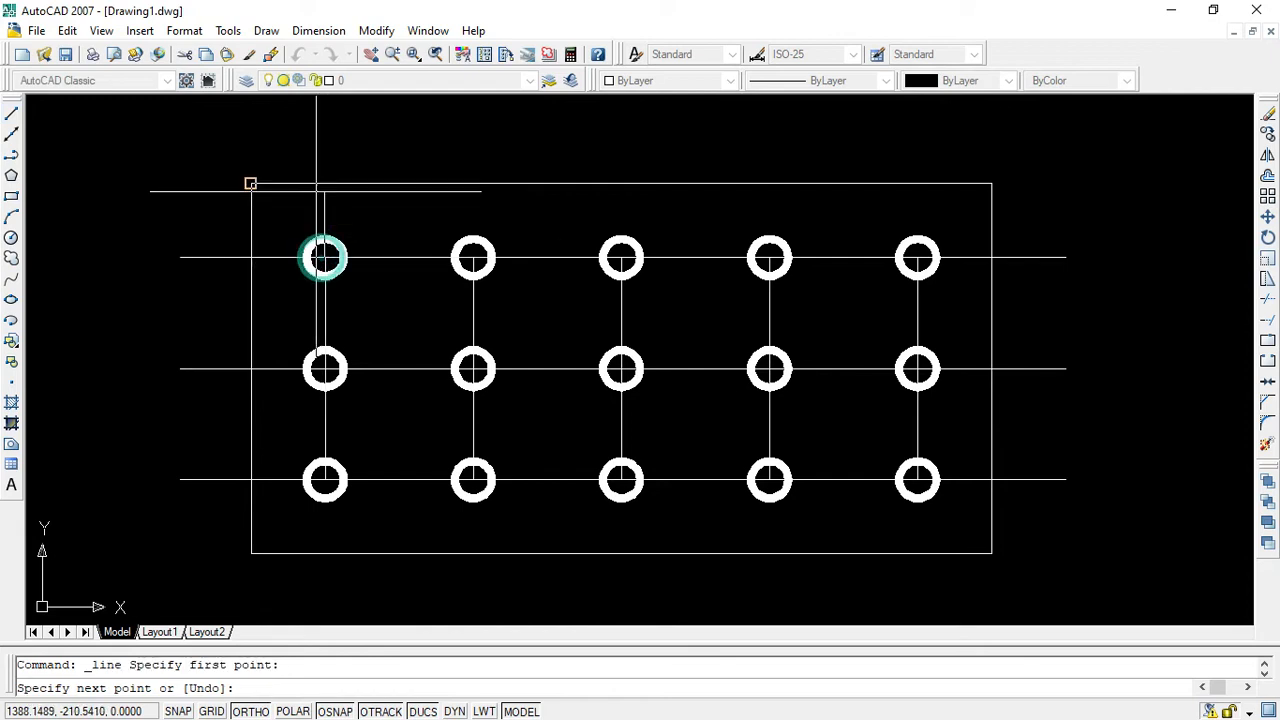
click(323, 143)
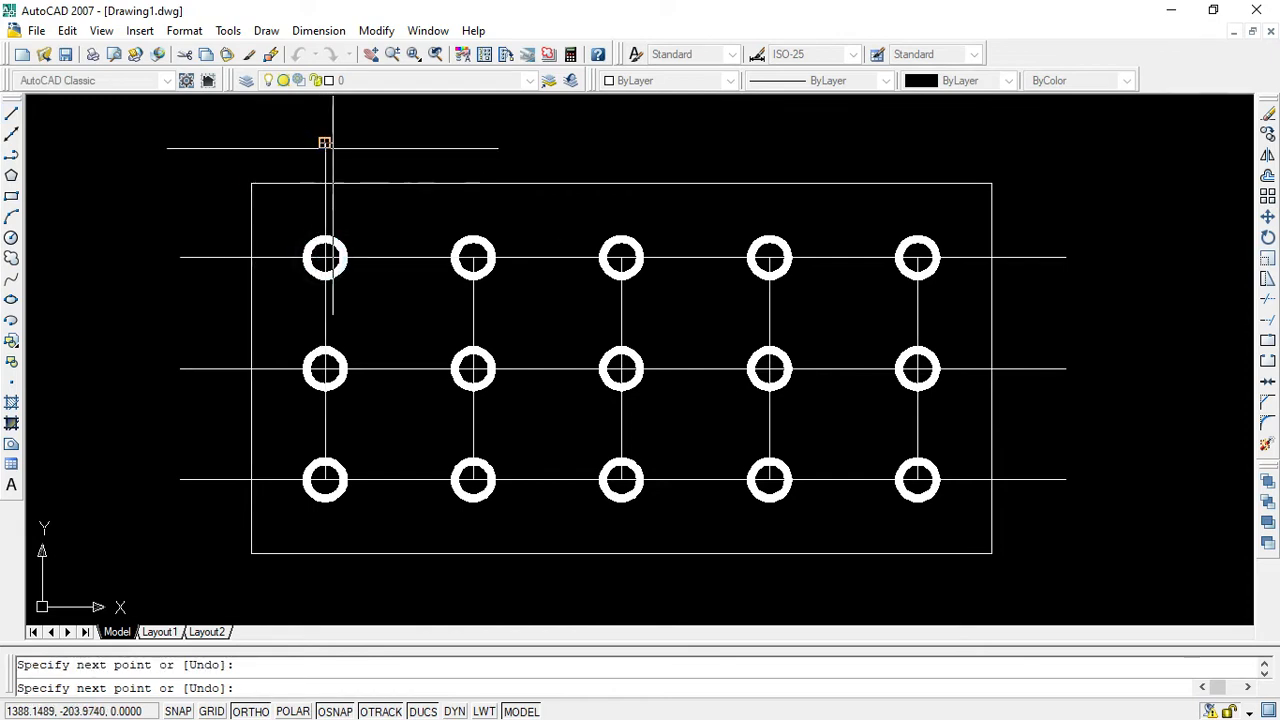
right_click(394, 149)
click(434, 157)
Draw a vertical line from the second column's top donut center past the plate's top edge, level with the first column's extension.
right_click(427, 141)
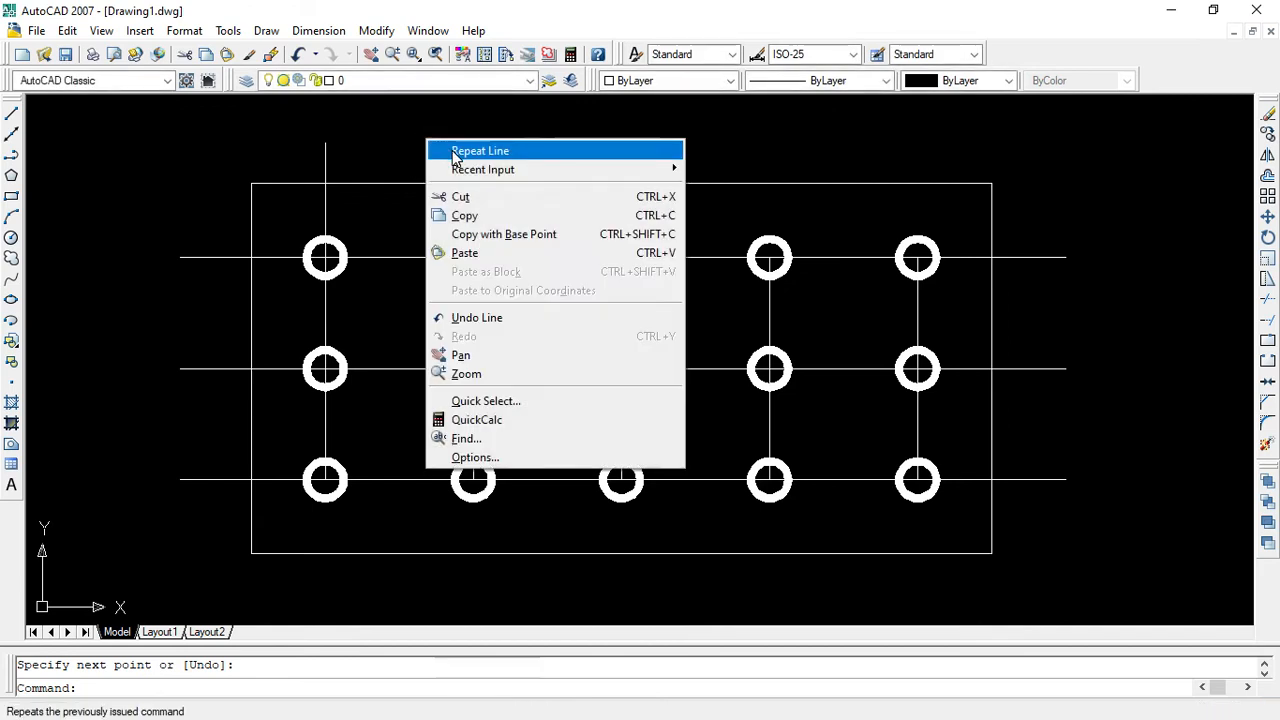
click(470, 151)
click(473, 258)
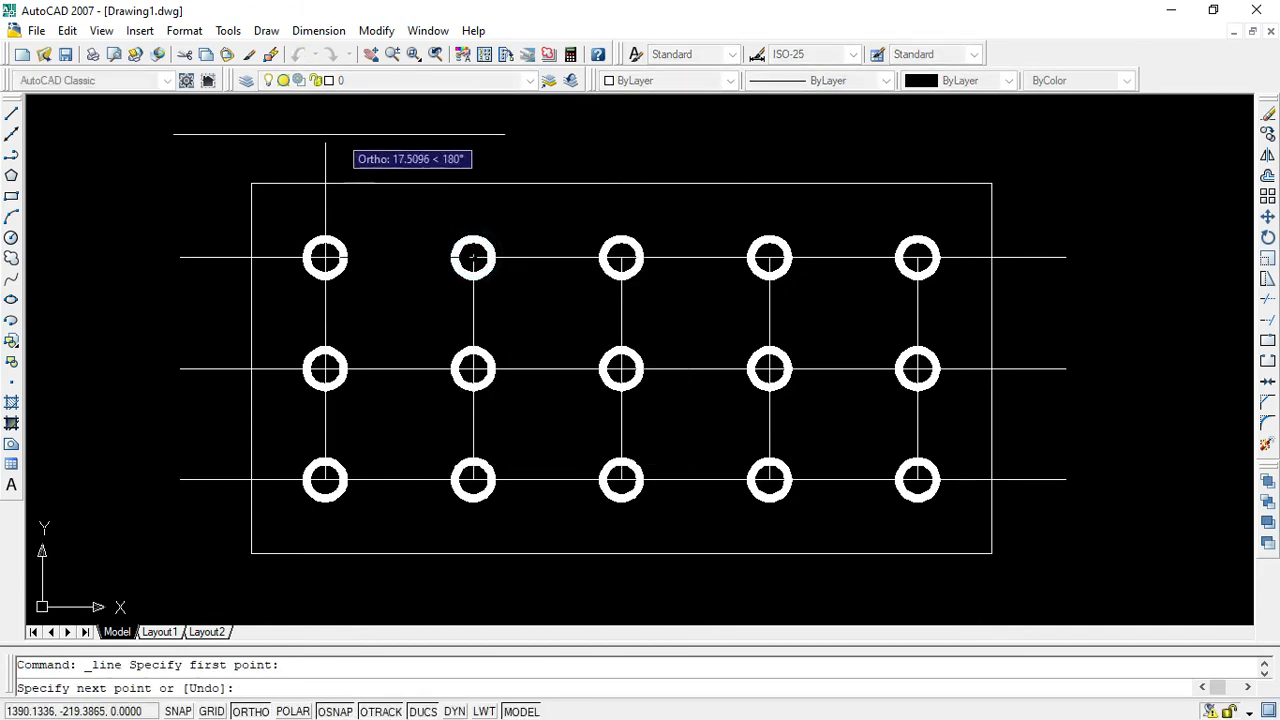
click(473, 143)
right_click(473, 143)
click(491, 151)
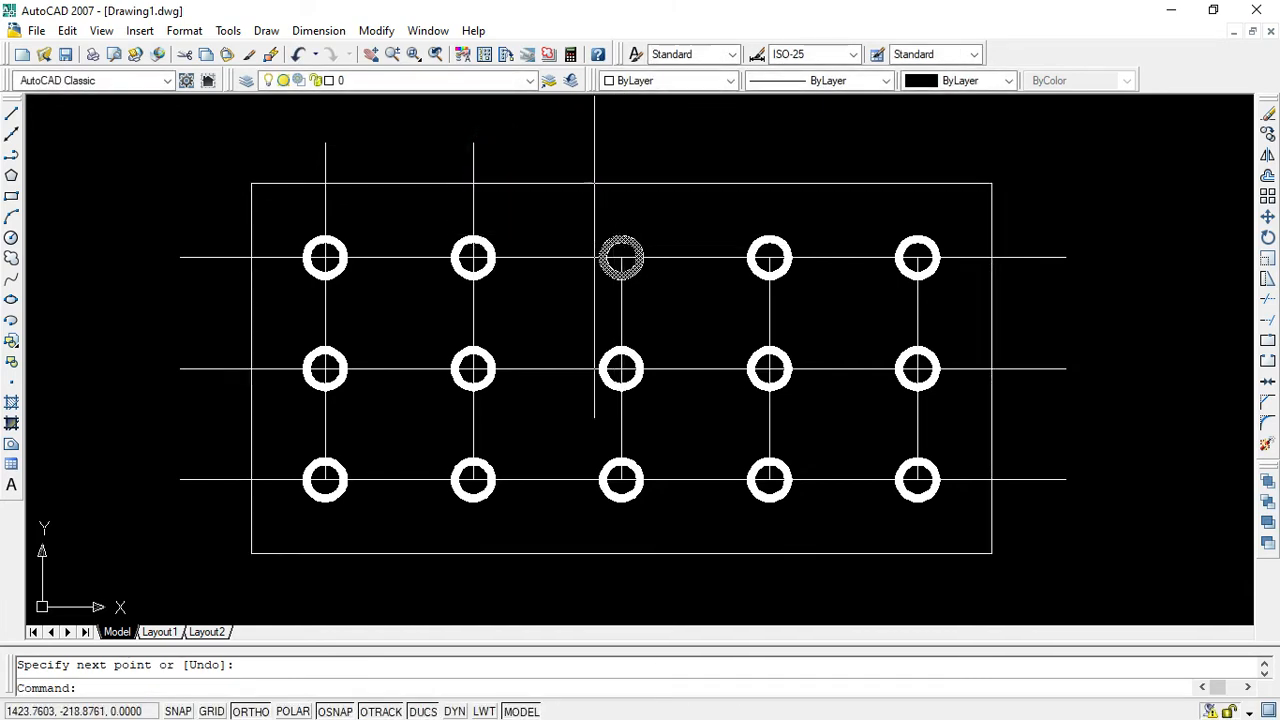
Draw a vertical line from the third column's top donut center past the plate's top edge, level with the neighbouring extensions.
right_click(114, 228)
click(155, 240)
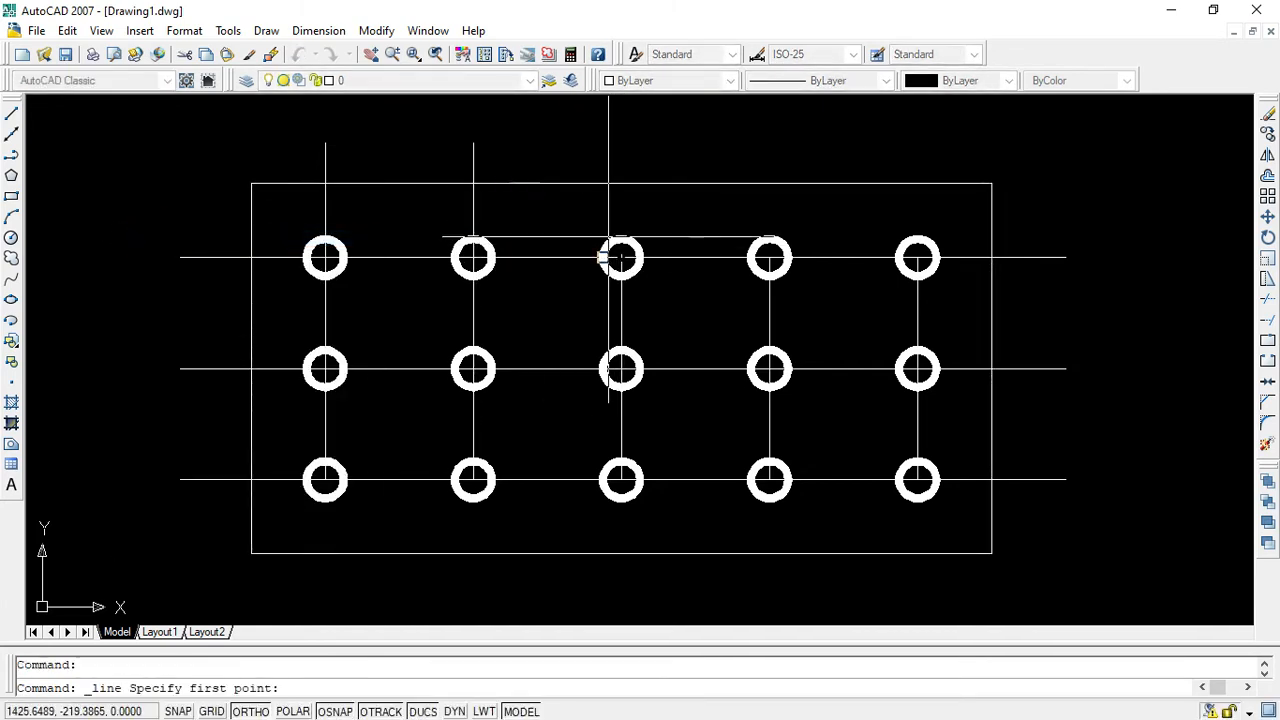
click(621, 258)
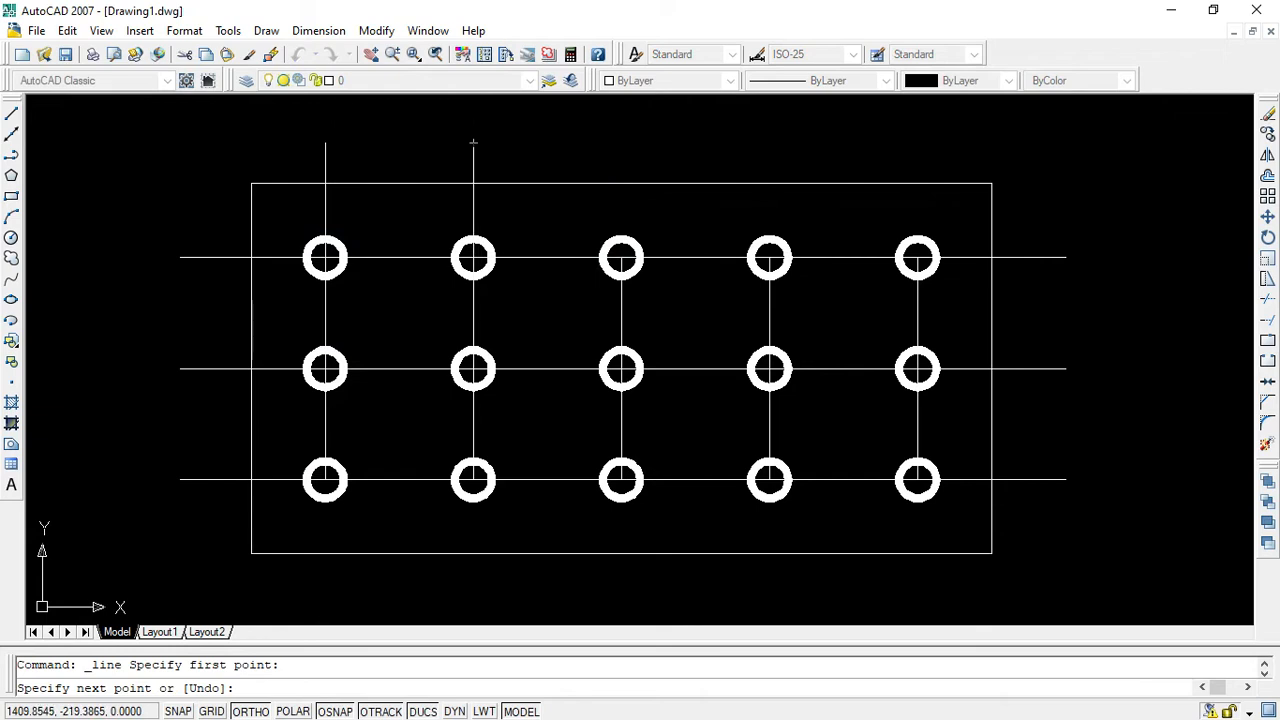
click(621, 143)
right_click(621, 143)
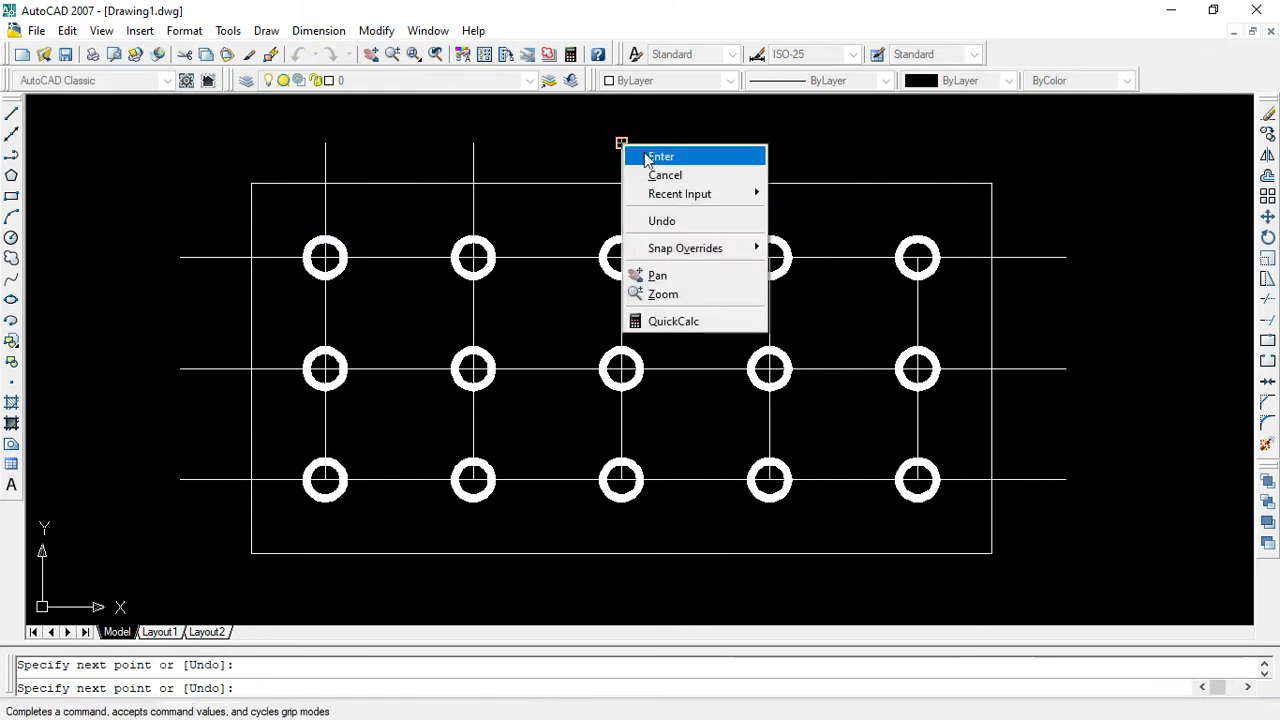
click(659, 155)
Draw a vertical line from the fourth column's top donut center past the plate's top edge, level with the neighbouring extensions.
right_click(123, 218)
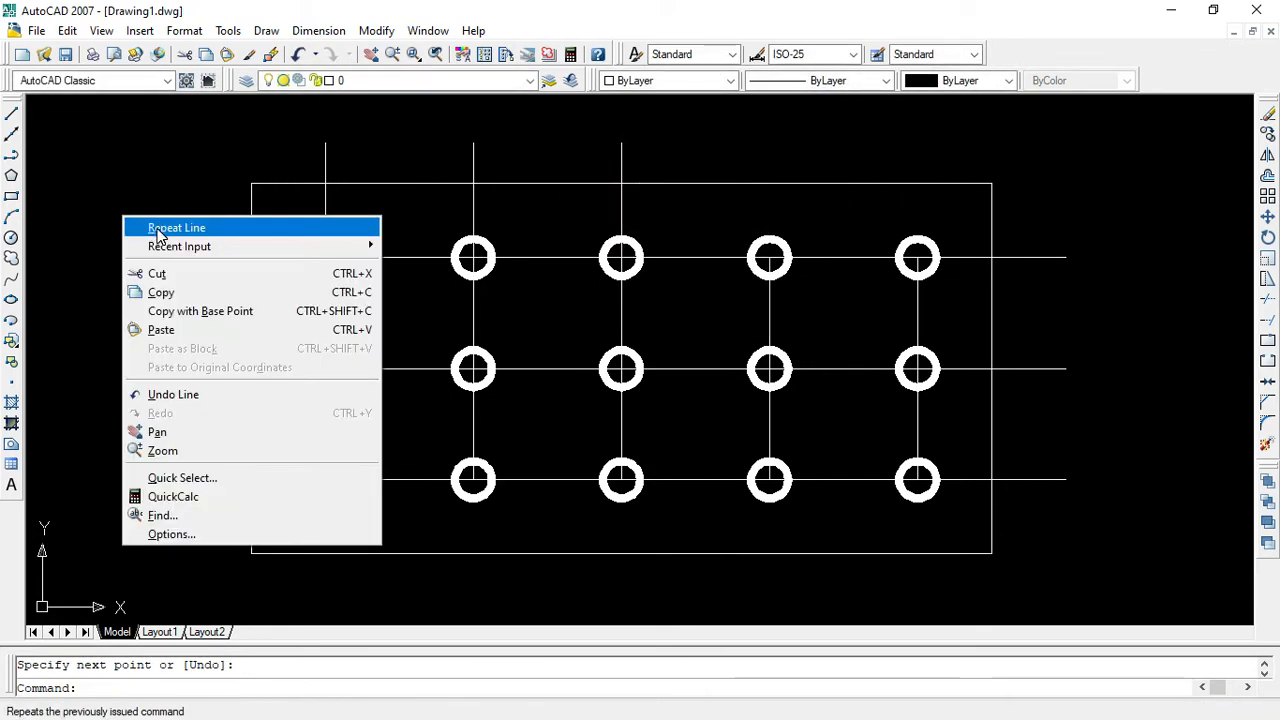
click(155, 226)
click(769, 258)
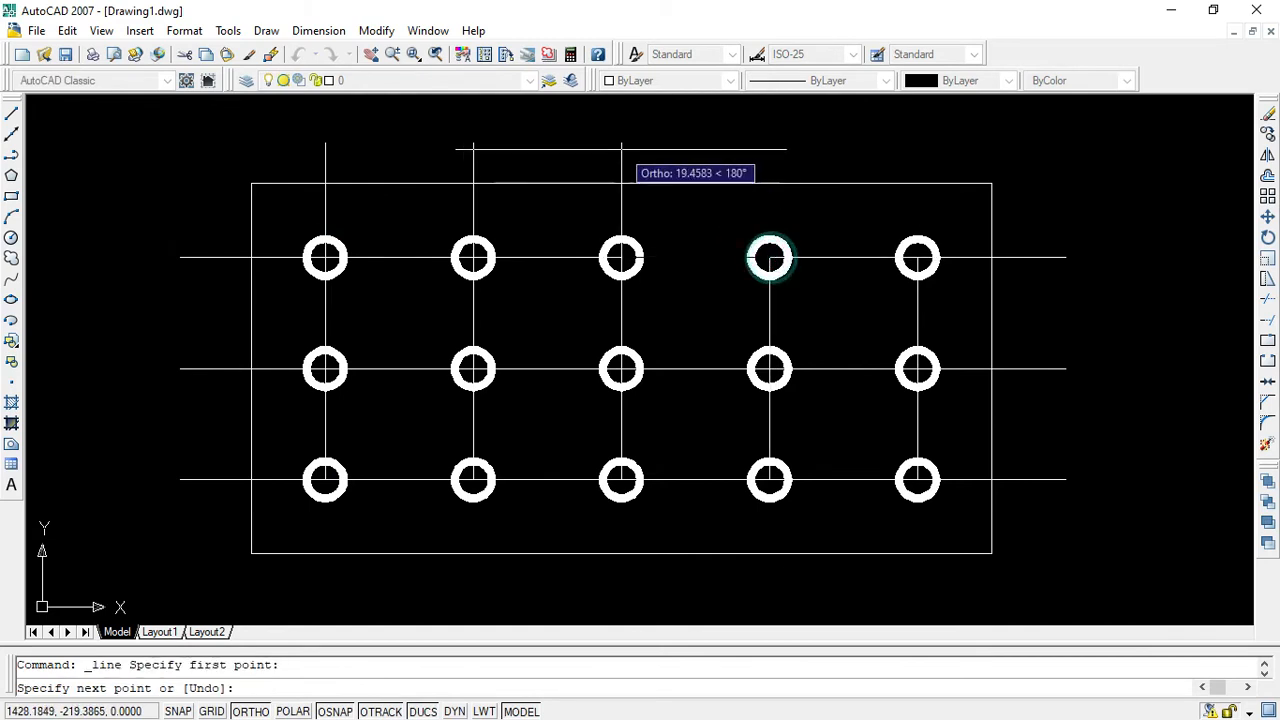
click(769, 143)
right_click(769, 143)
click(807, 155)
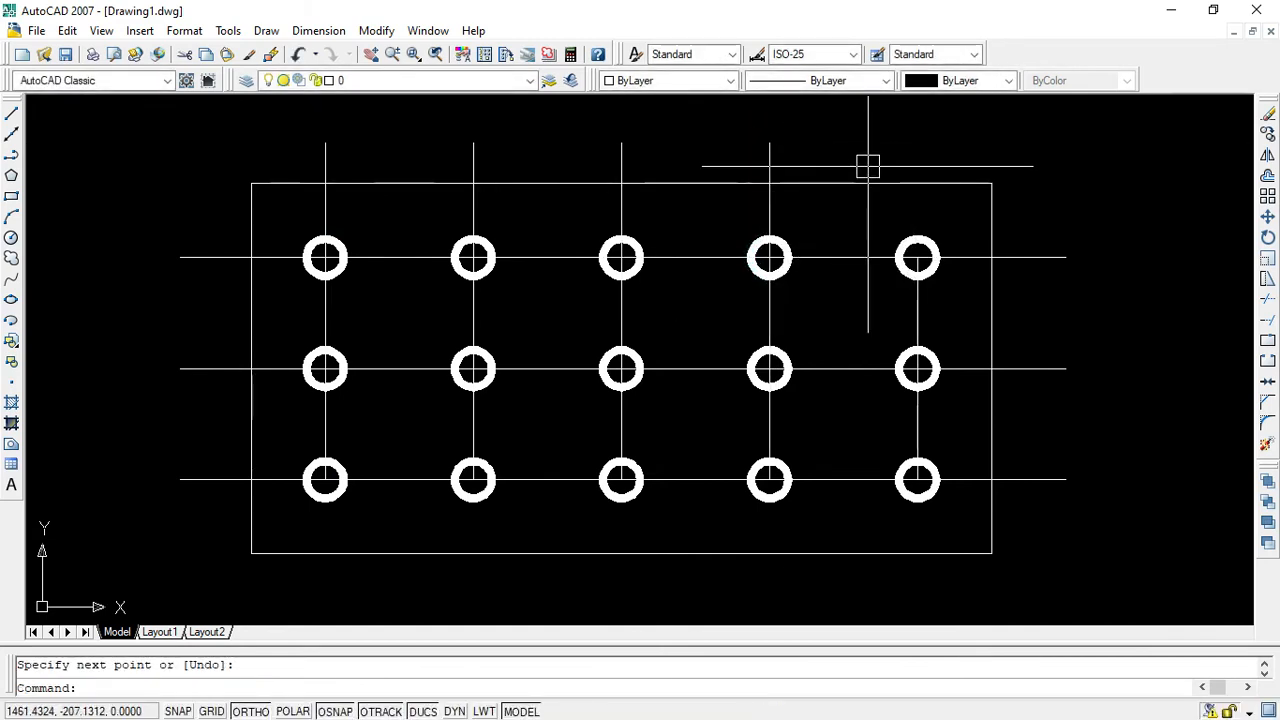
Draw a vertical line from the fifth column's top donut center past the plate's top edge, level with the fourth column's extension.
click(11, 113)
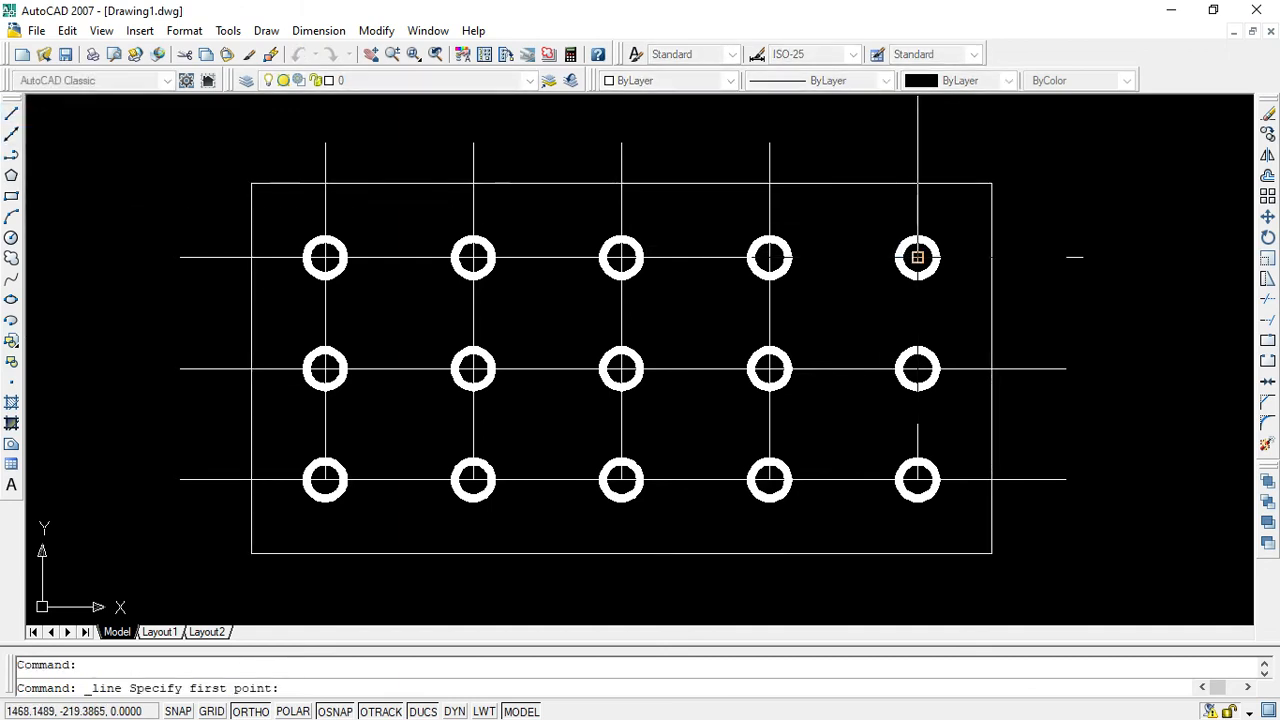
click(917, 258)
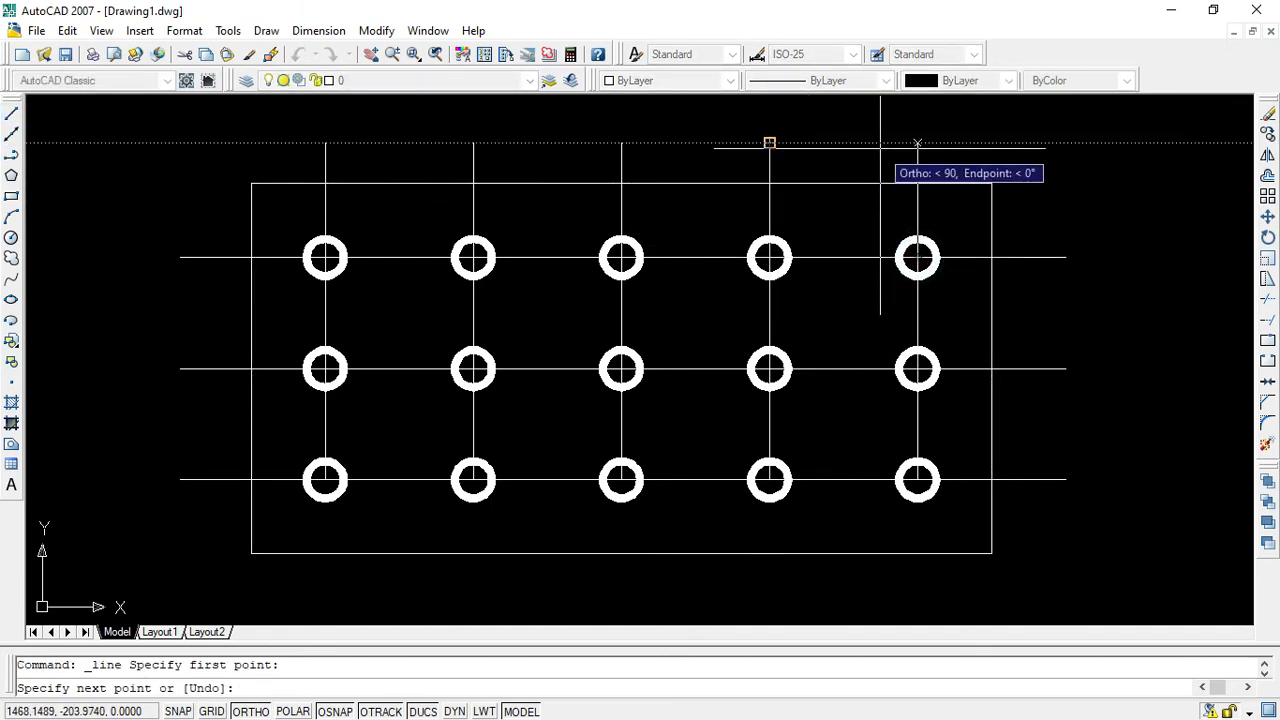
click(917, 143)
right_click(917, 143)
click(952, 156)
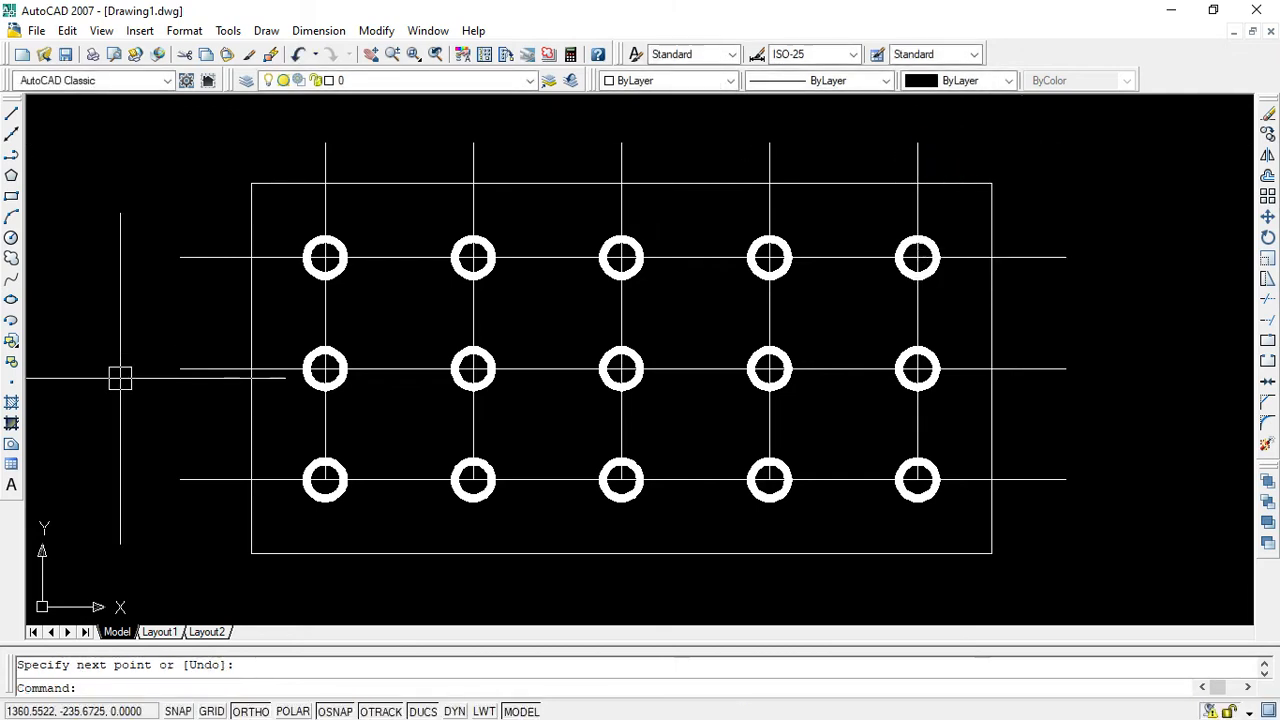
Draw a vertical line about 16 units long from the first column's bottom donut center down past the plate's bottom edge.
click(11, 115)
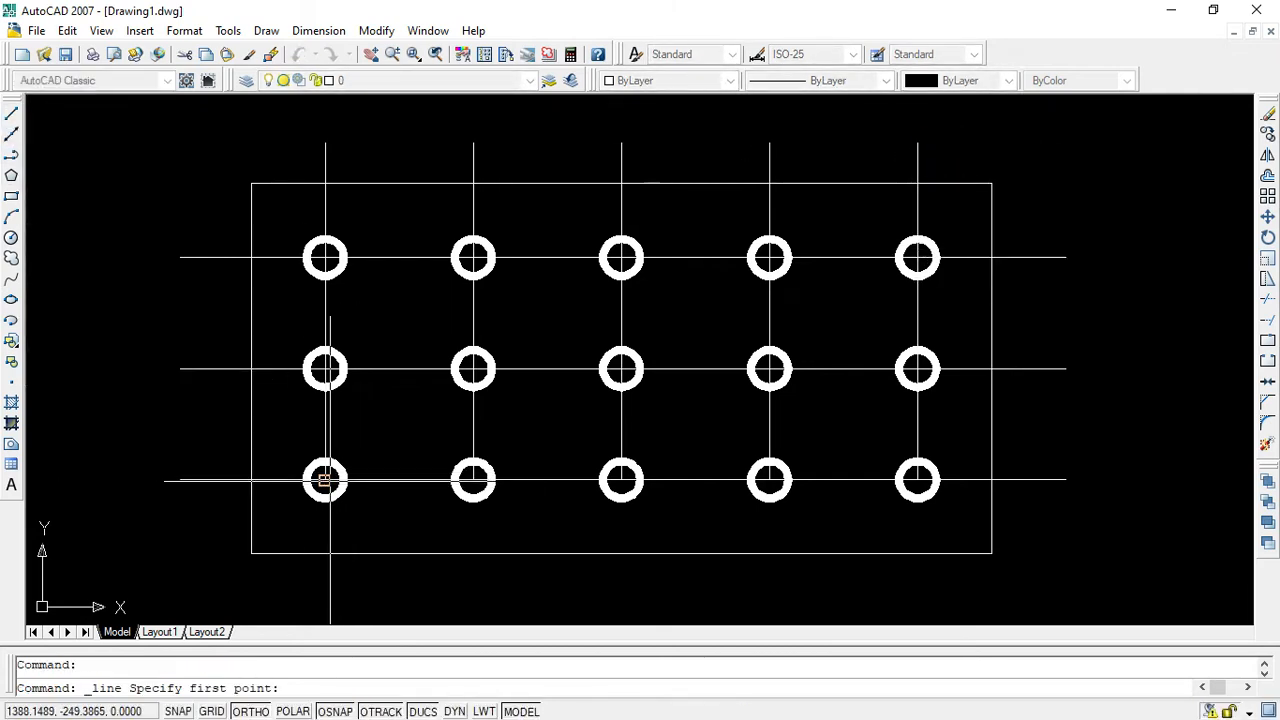
click(324, 480)
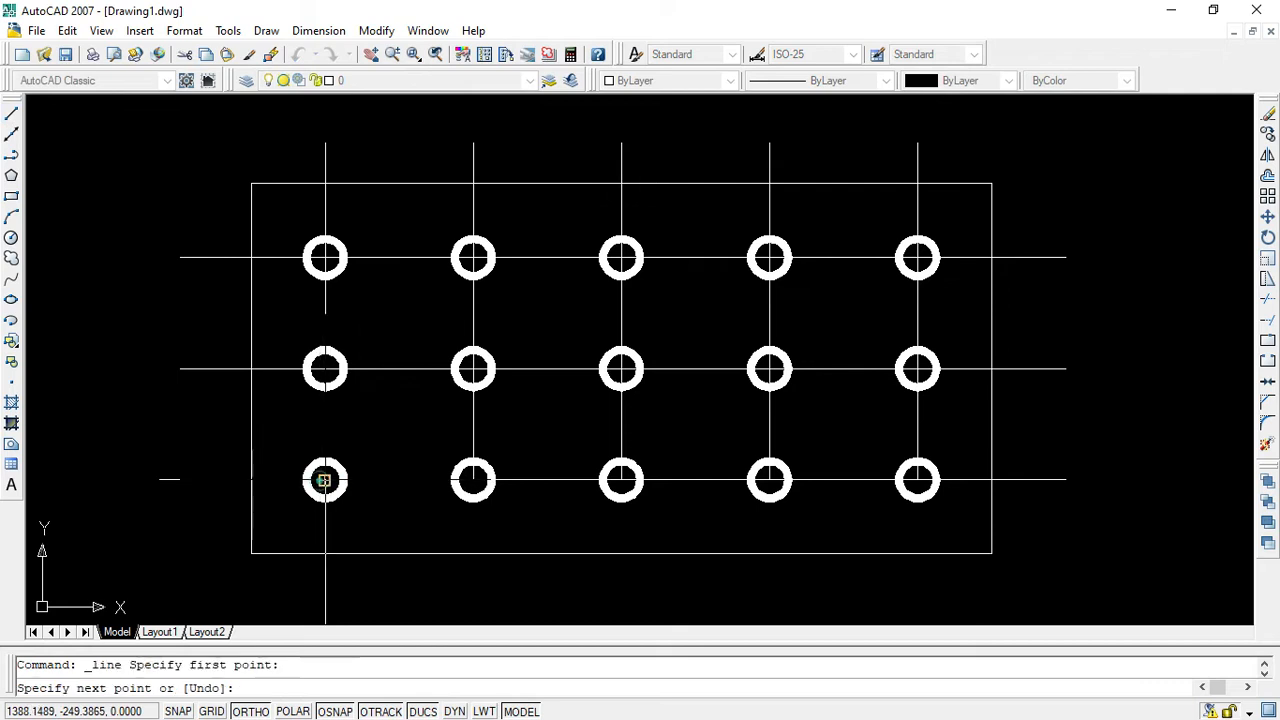
click(323, 598)
right_click(323, 597)
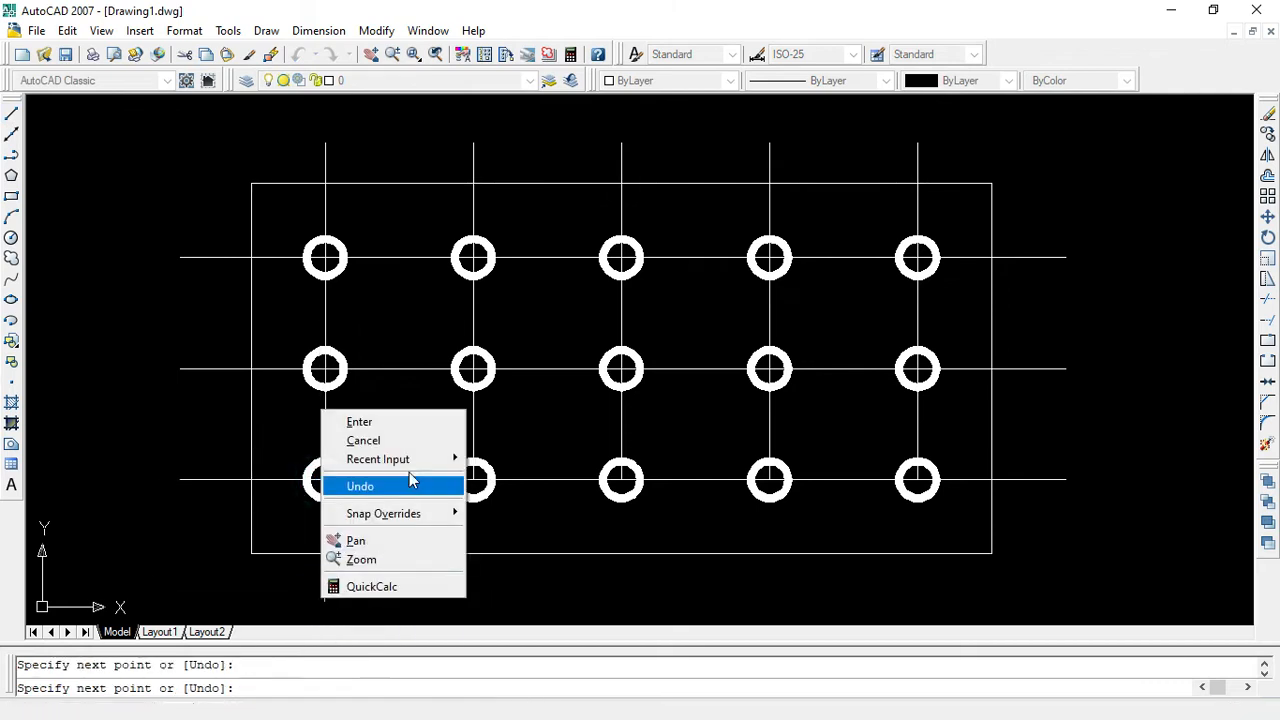
click(413, 441)
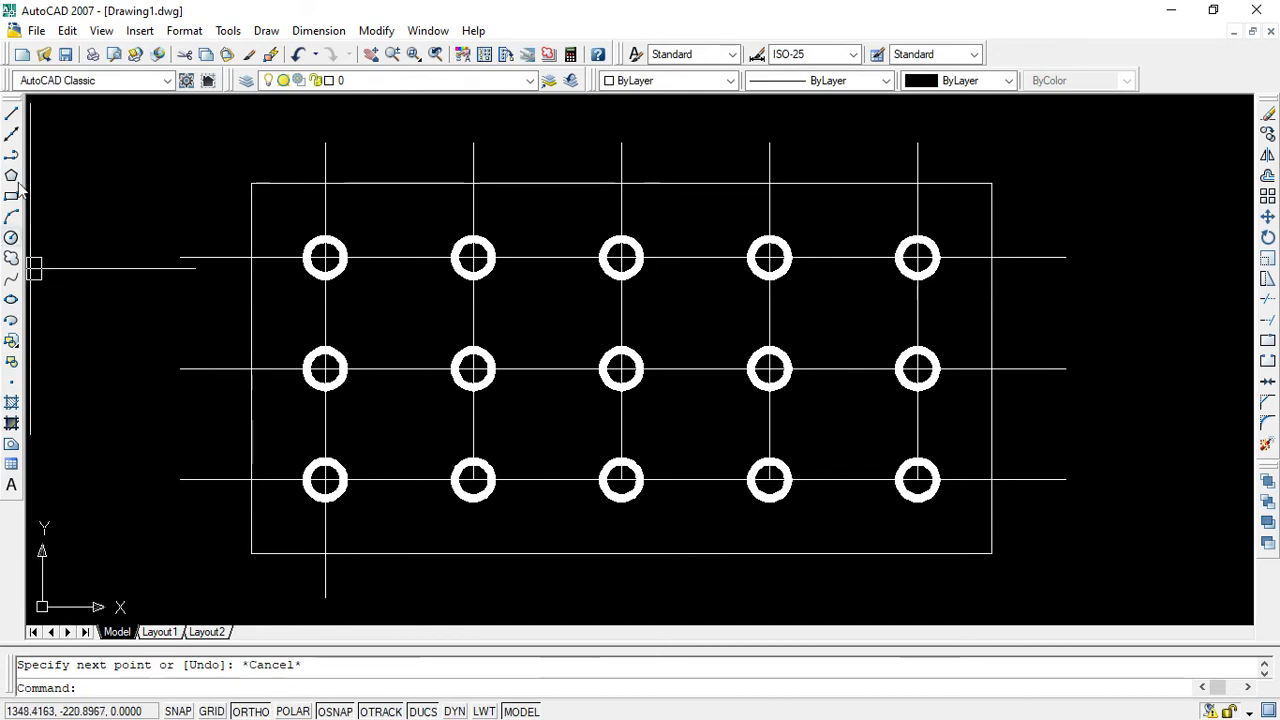
Draw a vertical line from the second column's bottom donut center past the plate's bottom edge, level with the first column's extension.
click(12, 115)
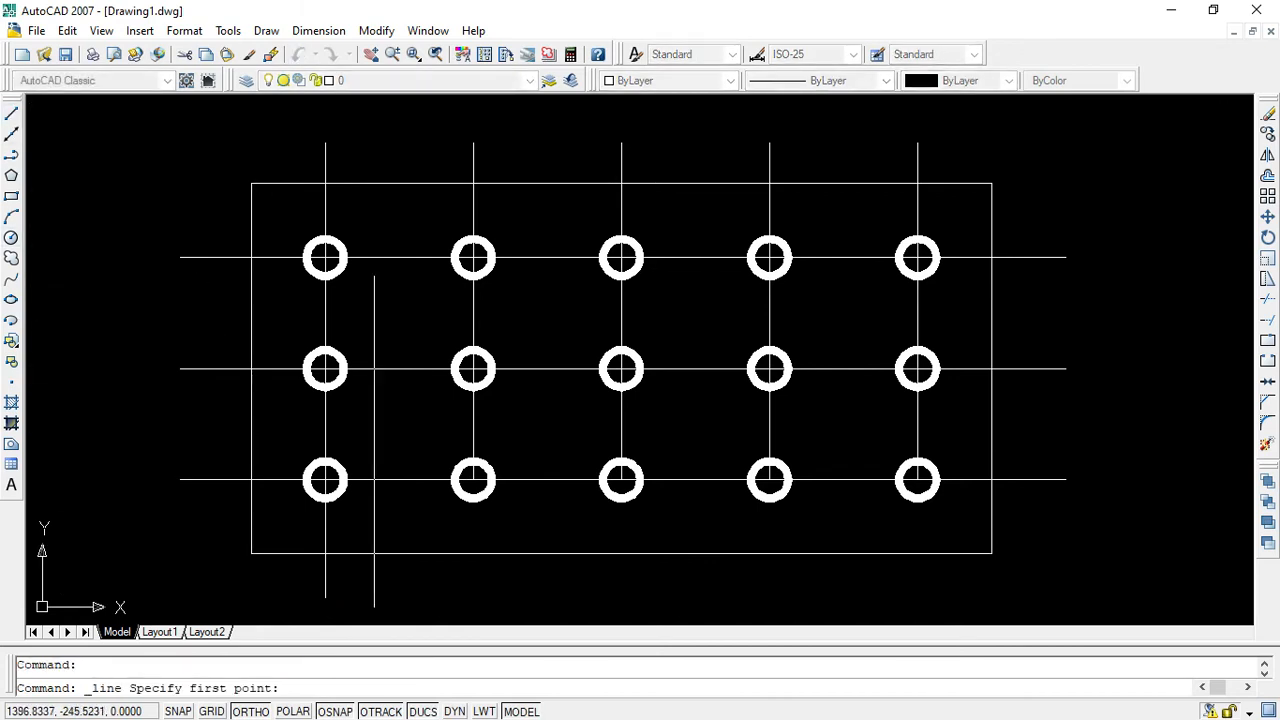
click(473, 480)
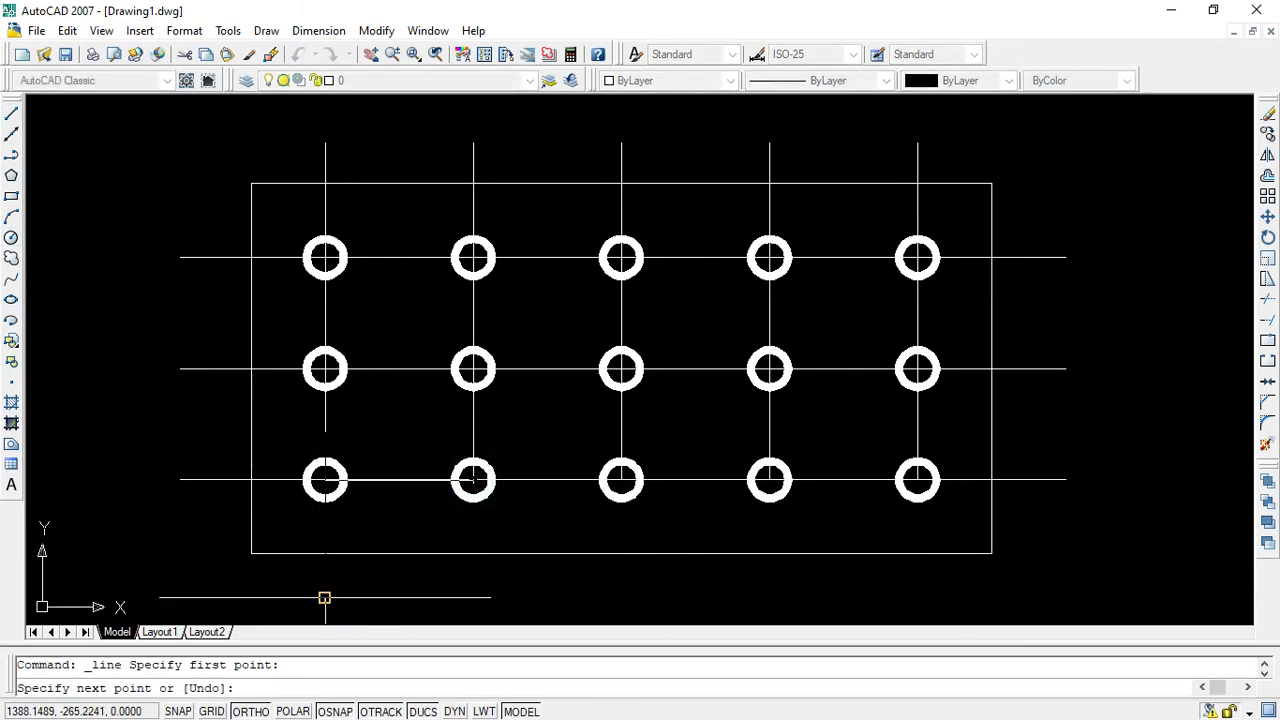
click(473, 597)
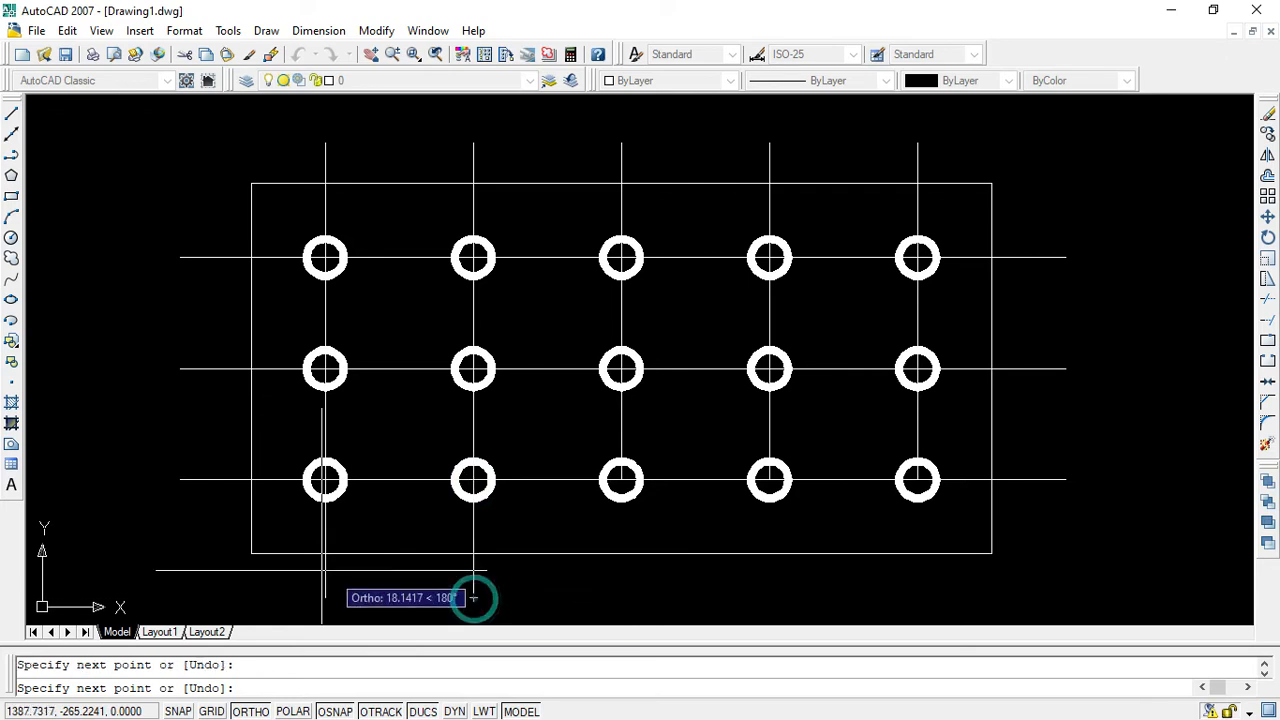
right_click(410, 414)
click(503, 427)
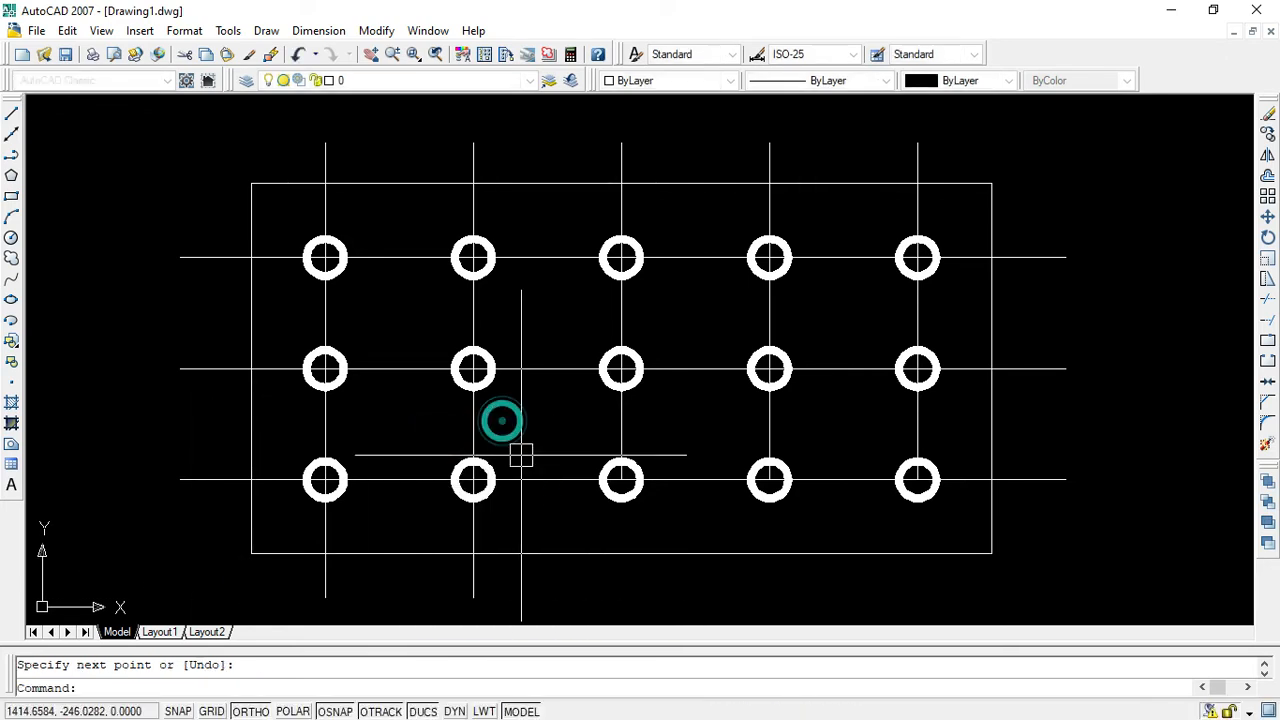
Draw a vertical line from the third column's bottom donut center past the plate's bottom edge, level with the second column's extension.
scroll(146, 310, down, 2)
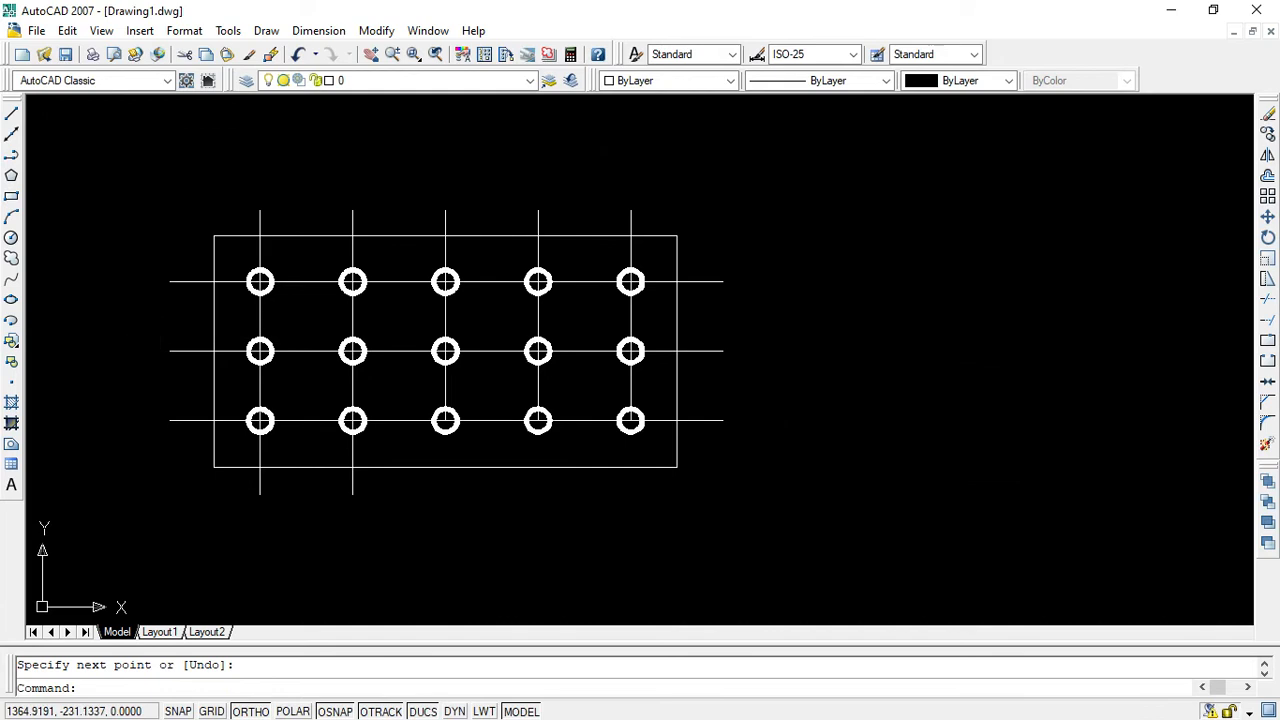
scroll(35, 240, up, 2)
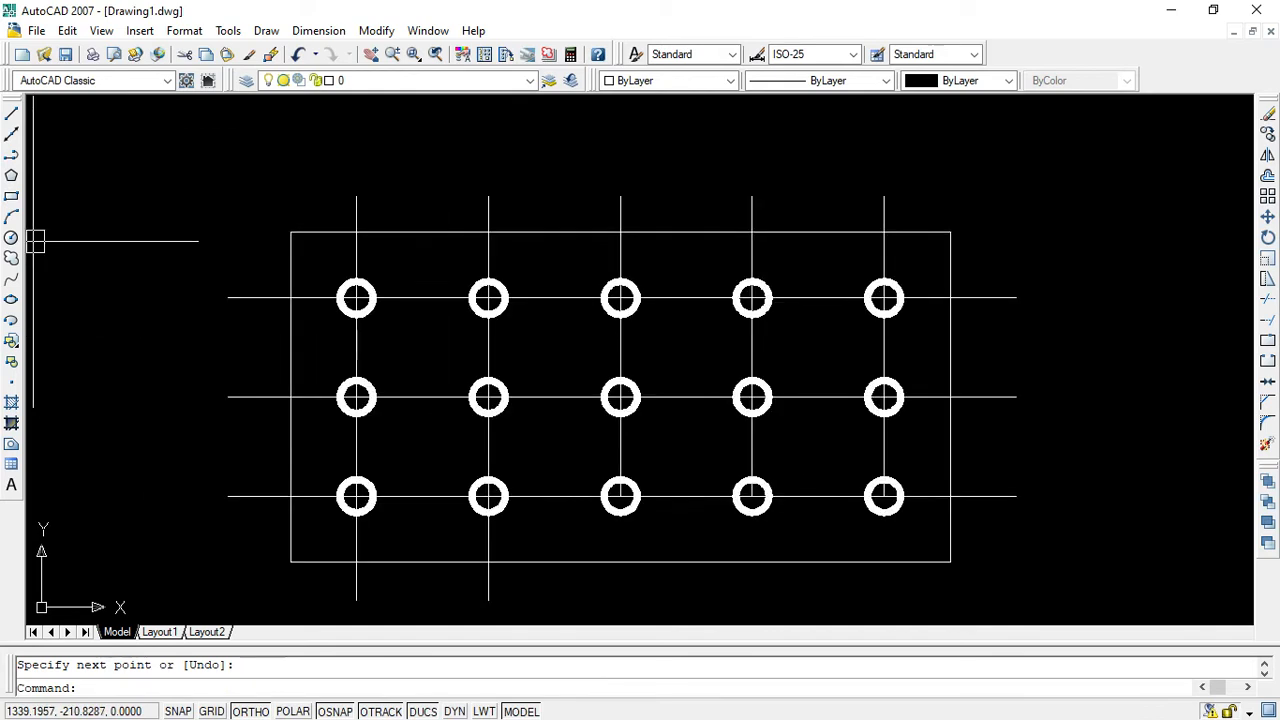
click(12, 116)
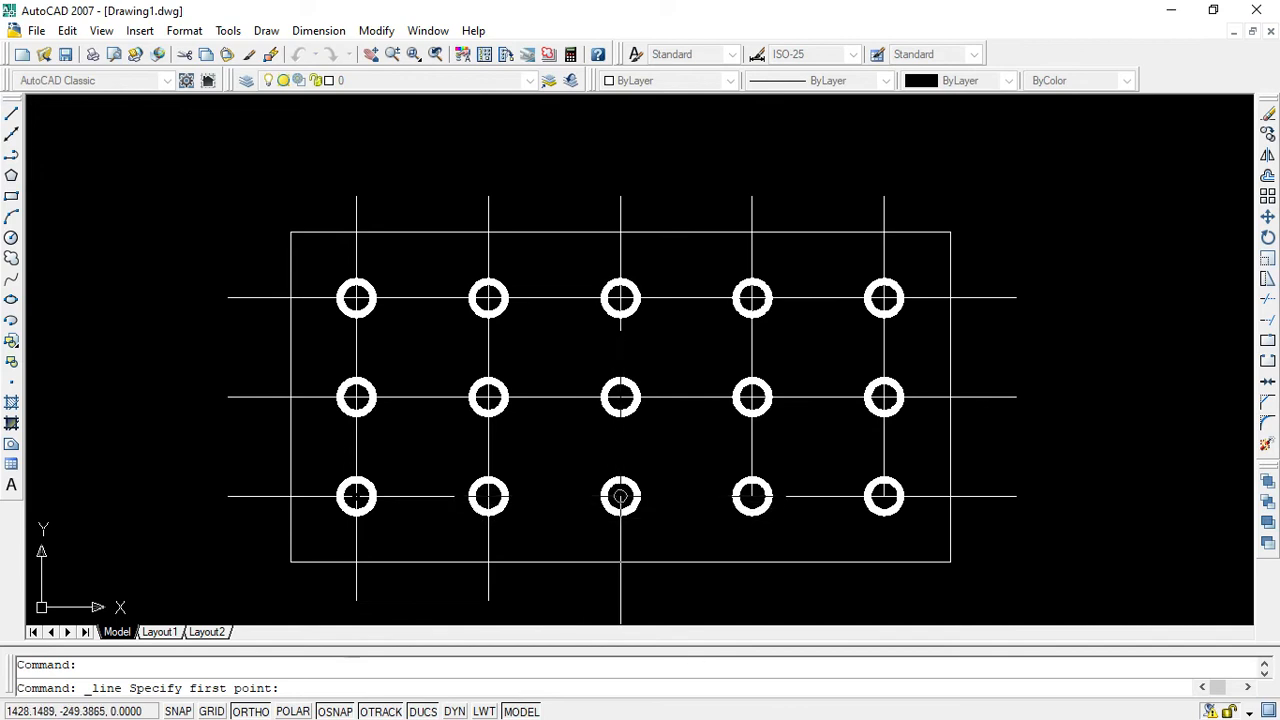
click(620, 497)
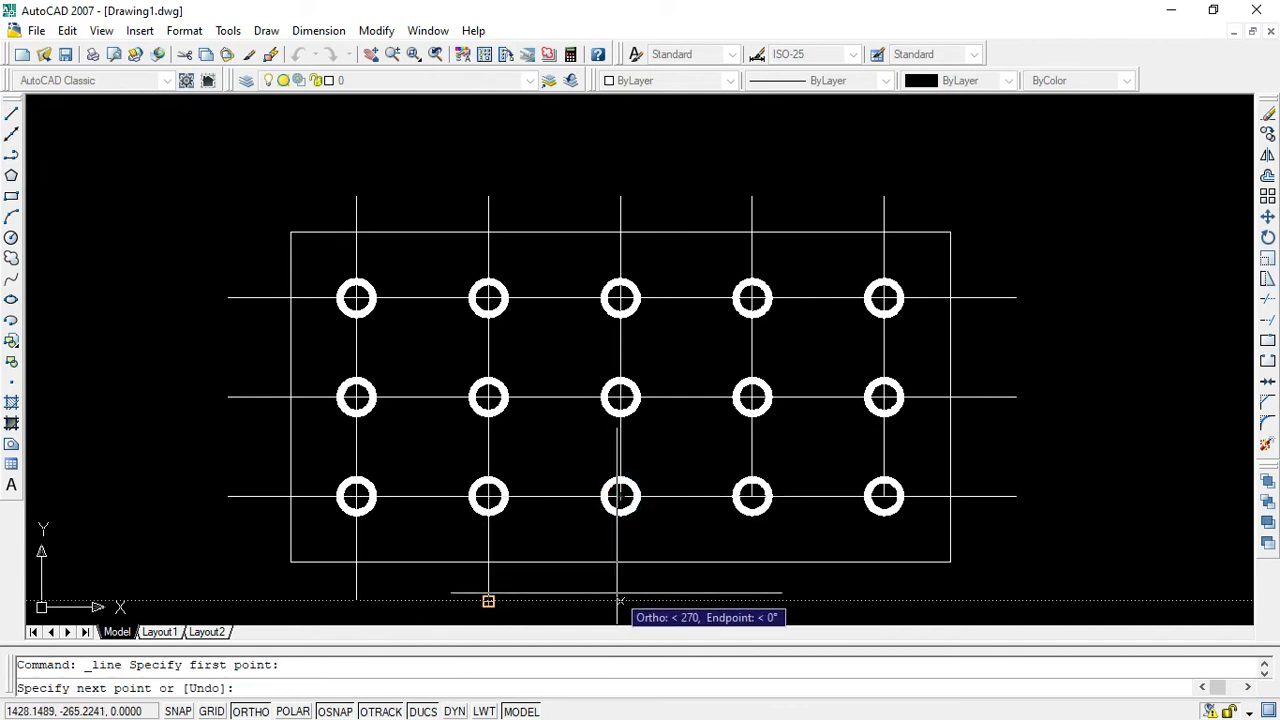
click(620, 600)
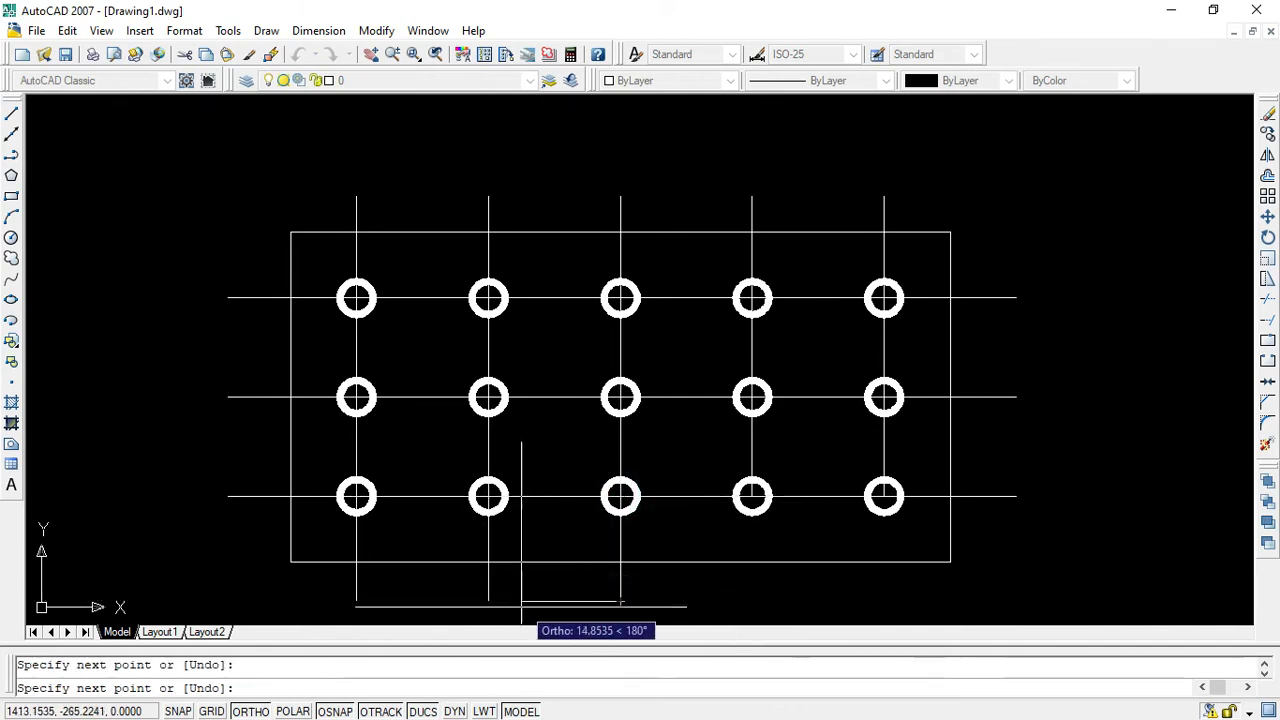
right_click(706, 610)
click(756, 433)
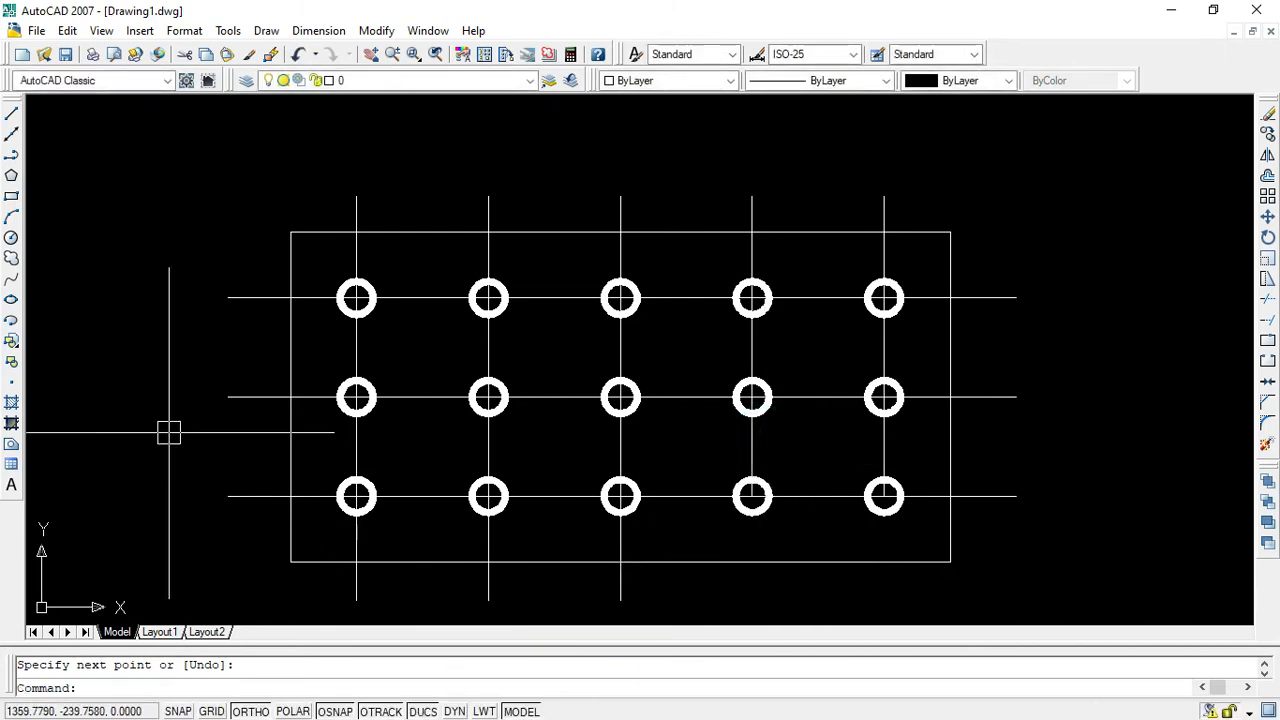
Draw a vertical line from the fourth column's bottom donut center past the plate's bottom edge, roughly level with the neighbouring extensions.
click(11, 114)
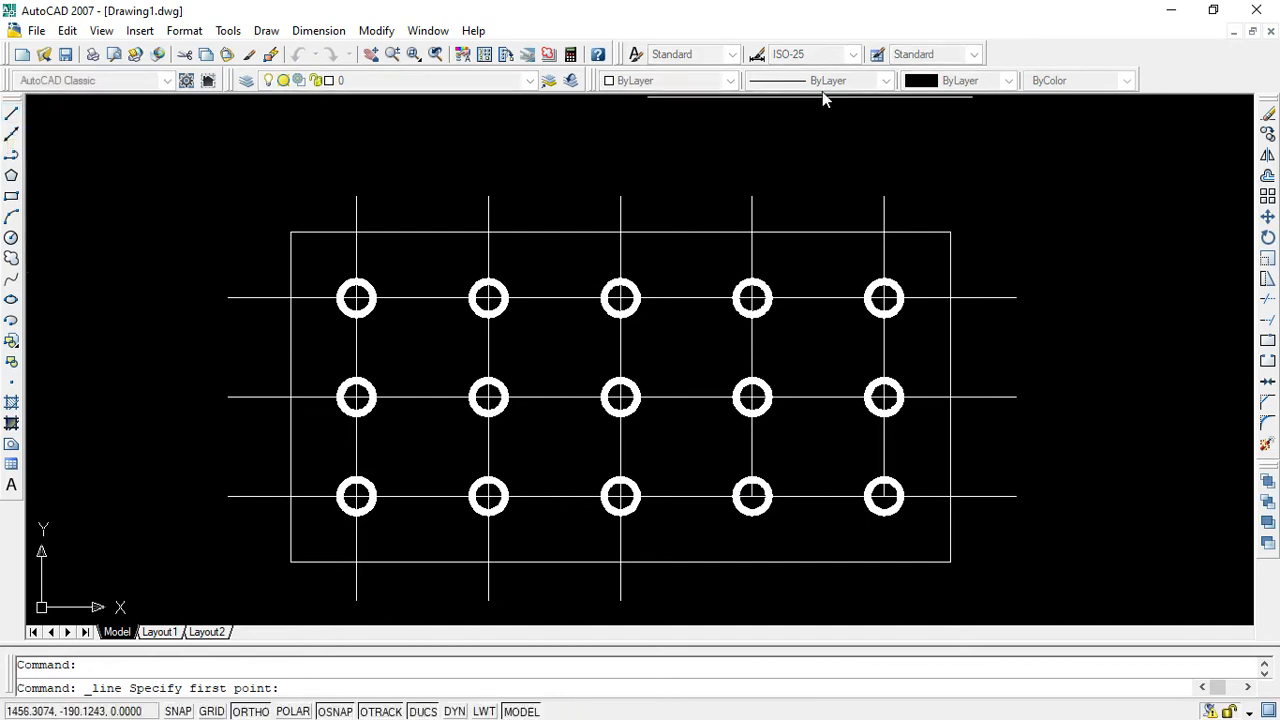
click(752, 496)
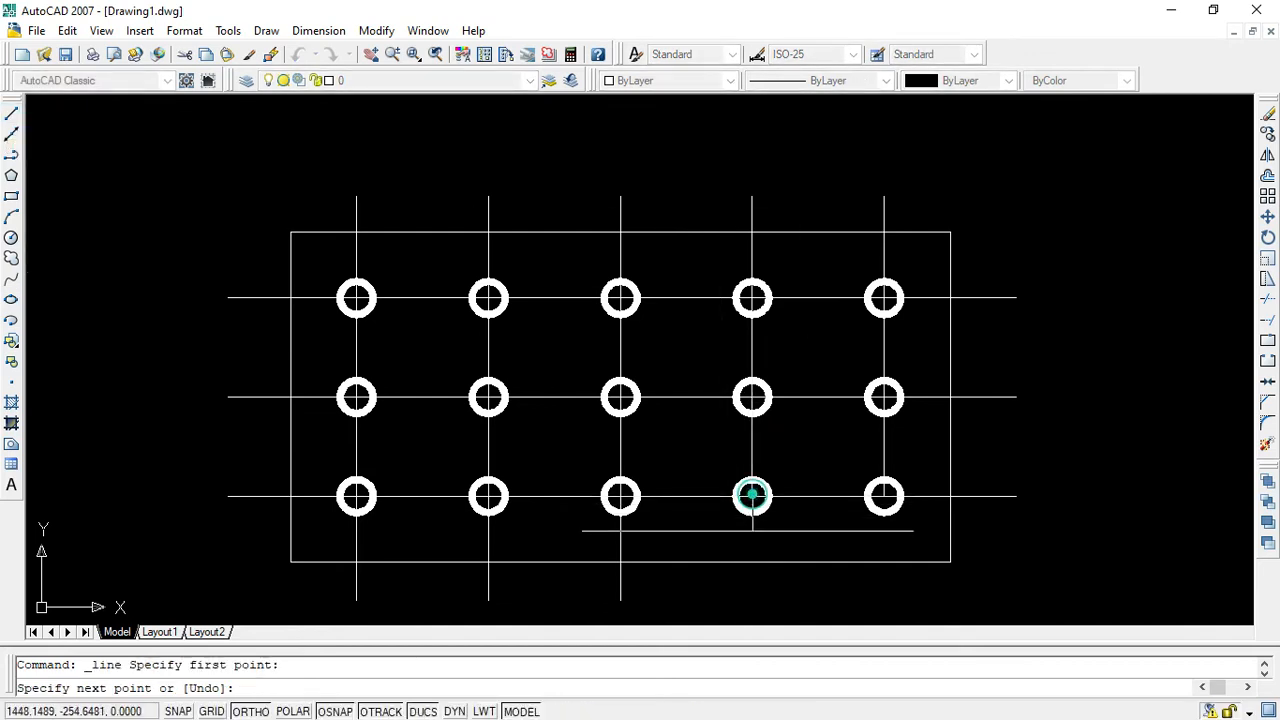
click(752, 602)
right_click(908, 600)
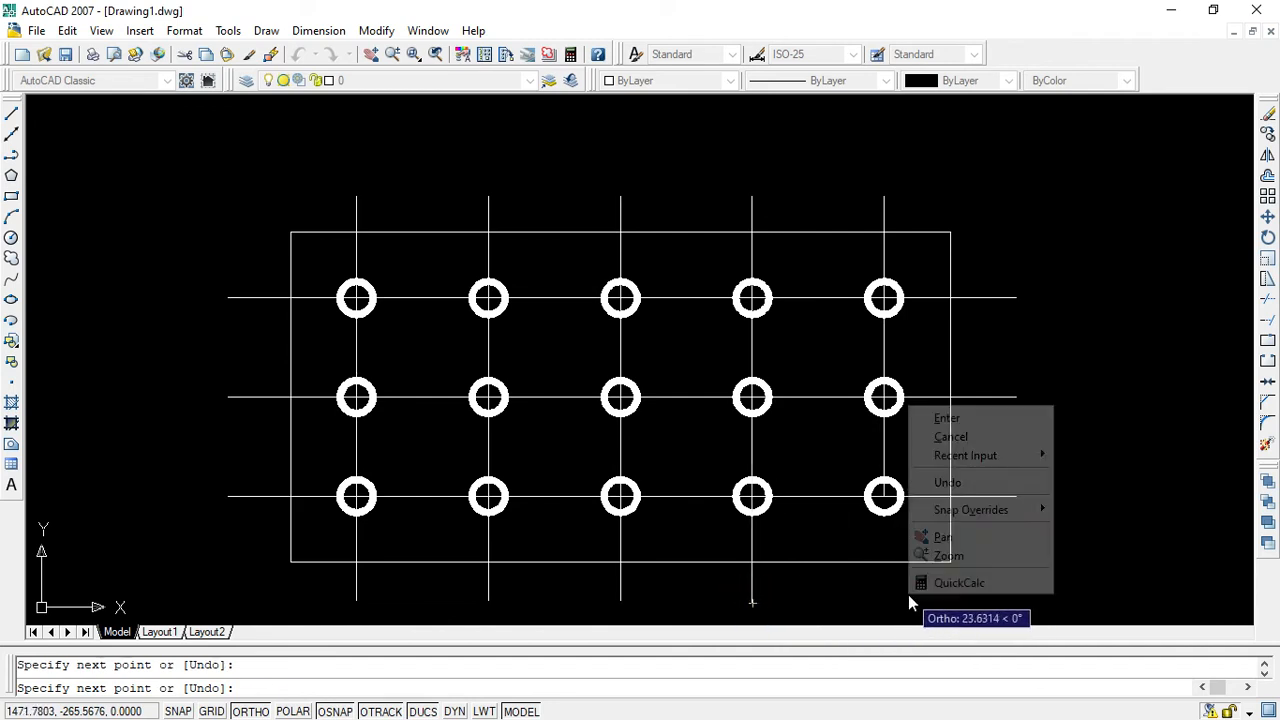
click(994, 424)
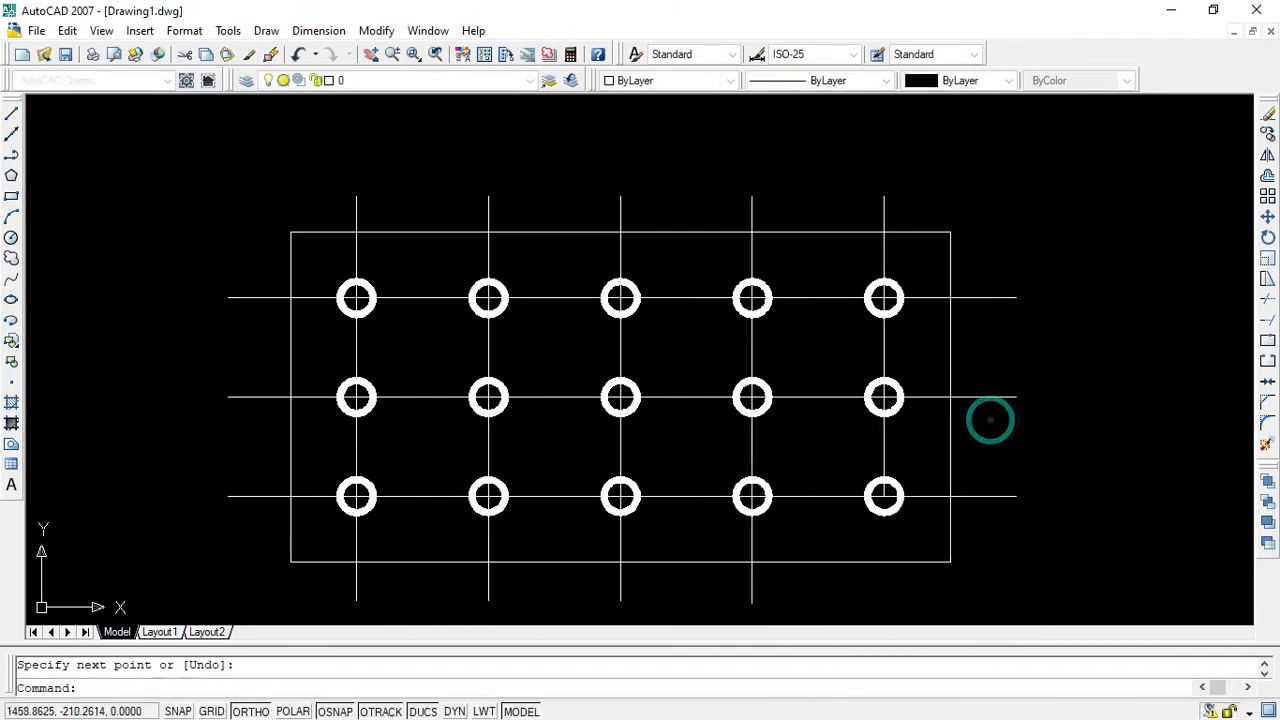
Draw a vertical line from the fifth column's bottom donut center past the plate's bottom edge, roughly level with the fourth column's extension.
click(12, 116)
click(884, 496)
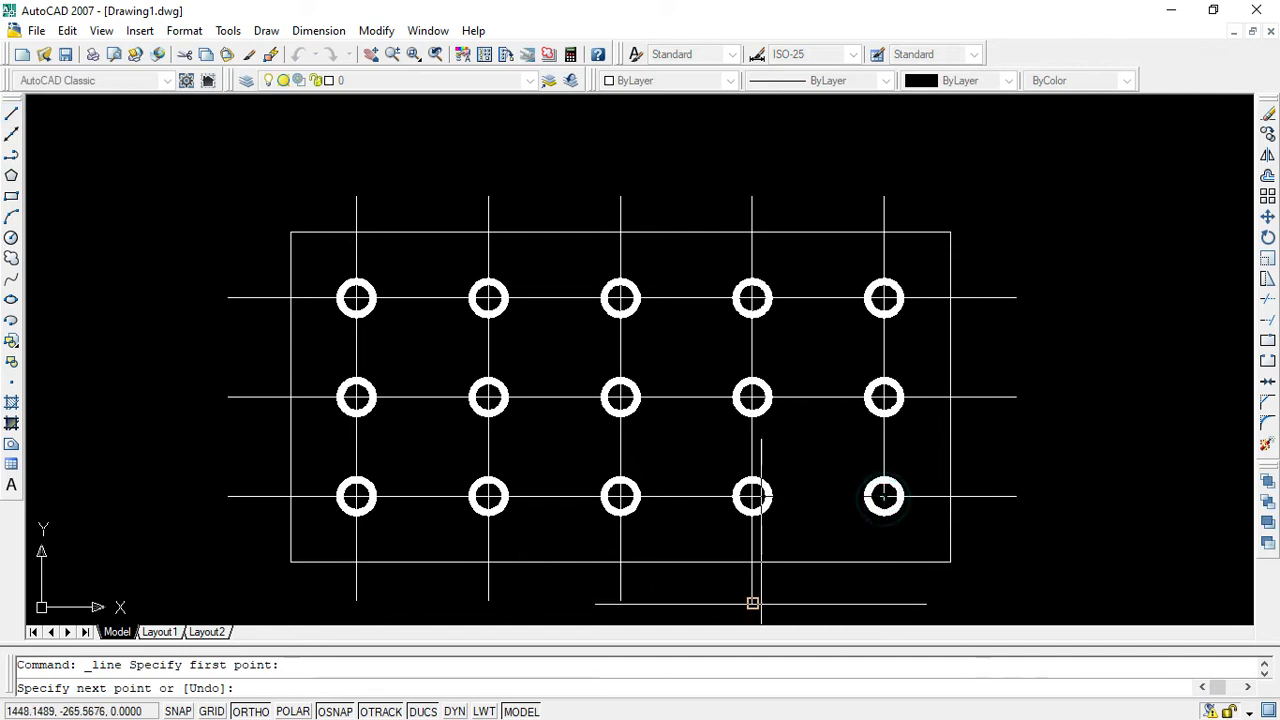
right_click(883, 598)
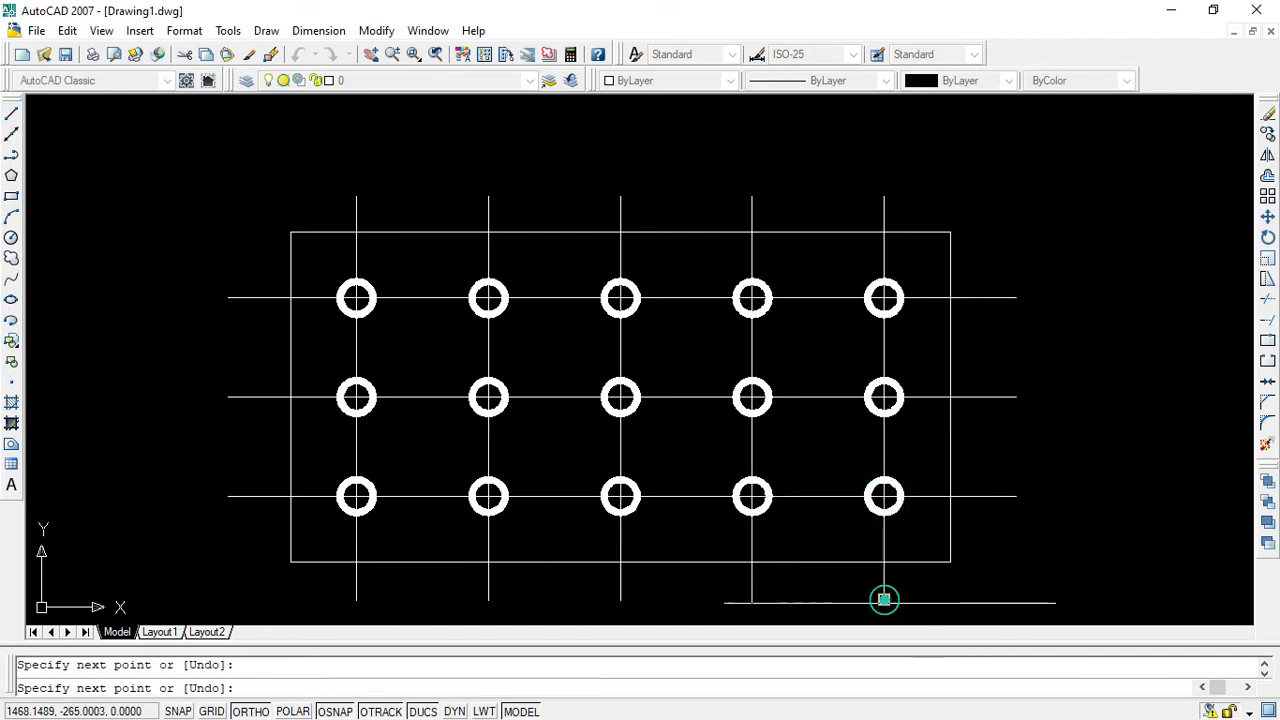
click(969, 434)
Select all vertical center line segments running through the first and second donut columns.
scroll(1060, 505, down, 4)
scroll(1058, 510, up, 3)
scroll(1012, 580, down, 2)
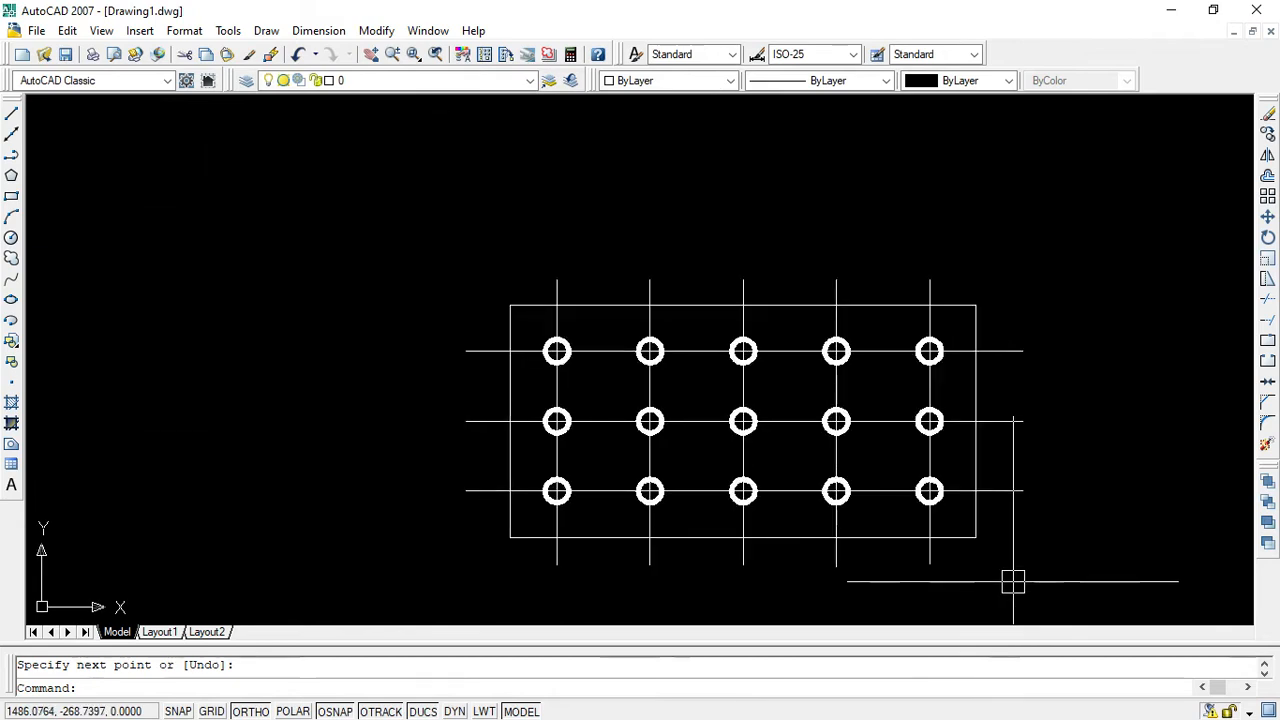
scroll(1012, 580, up, 1)
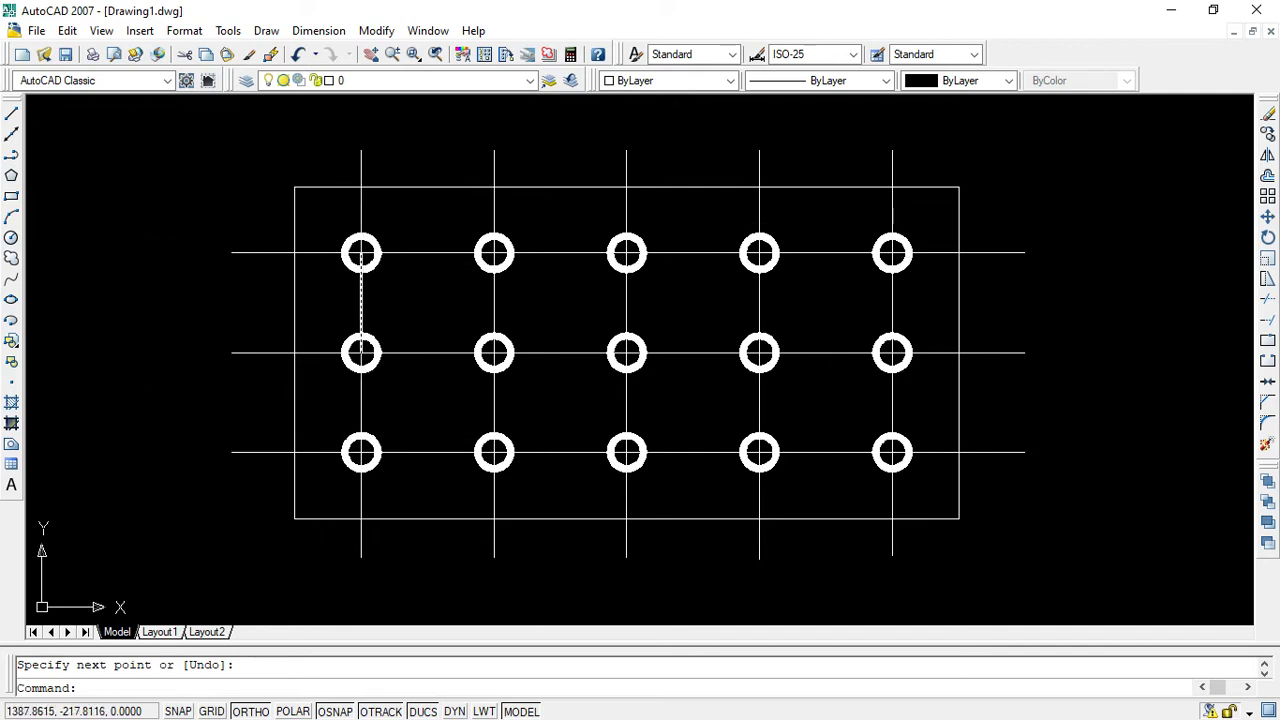
click(361, 208)
click(354, 316)
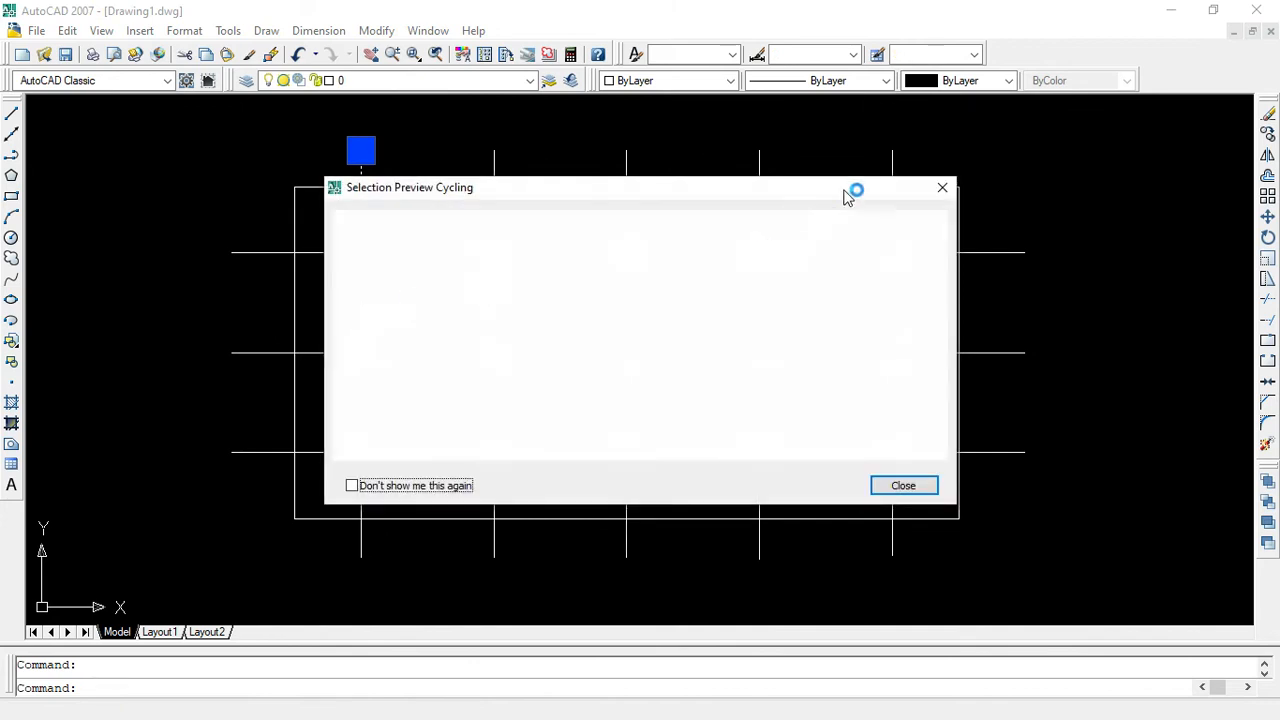
click(945, 187)
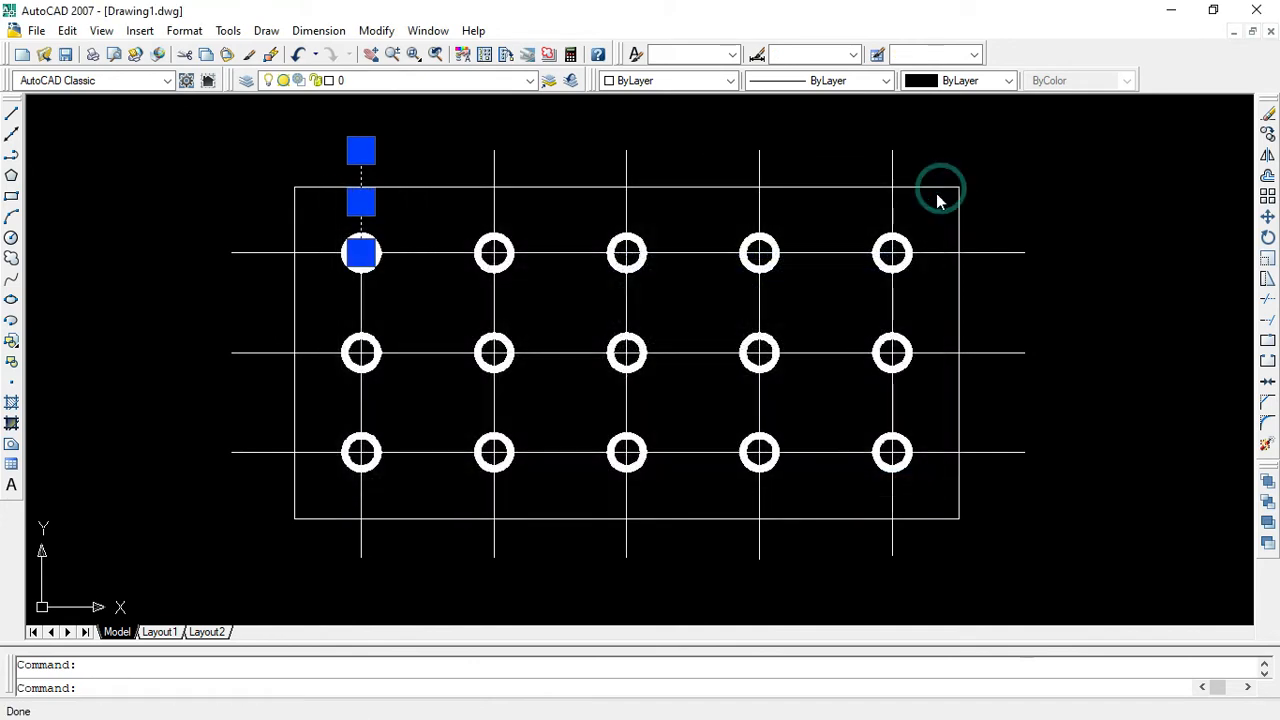
click(362, 302)
click(362, 398)
click(358, 488)
click(493, 501)
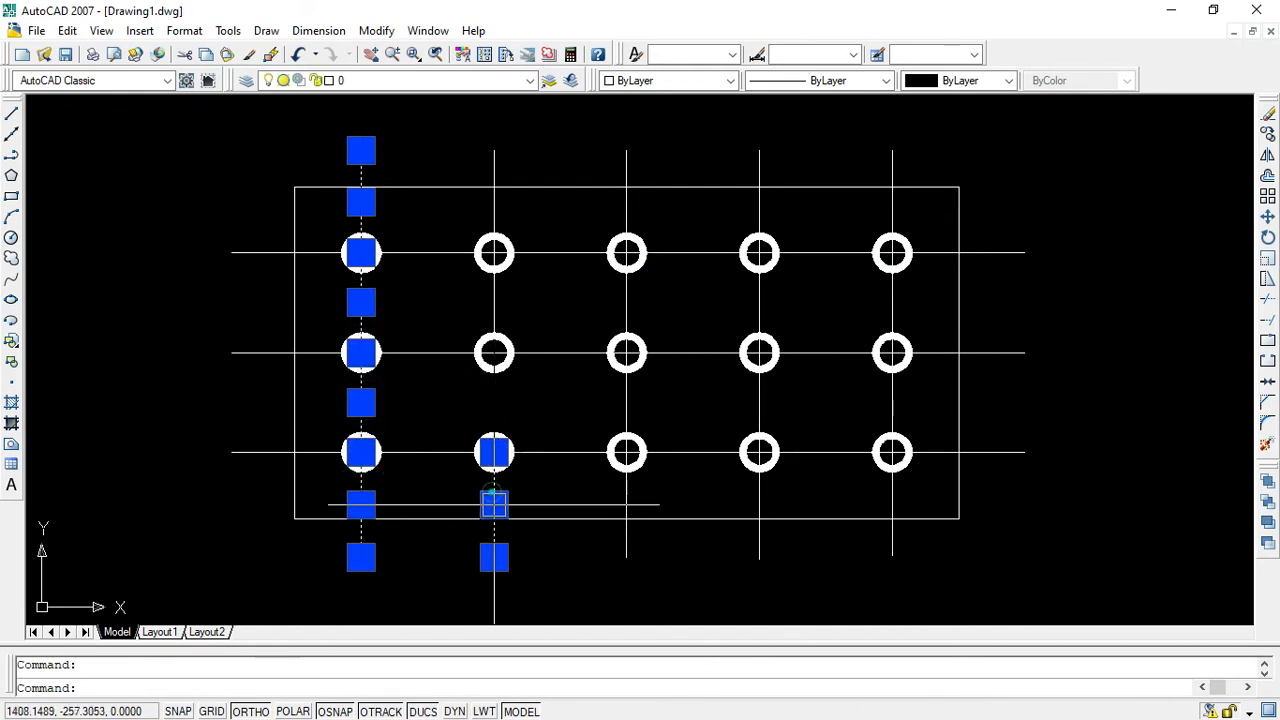
click(494, 402)
click(494, 300)
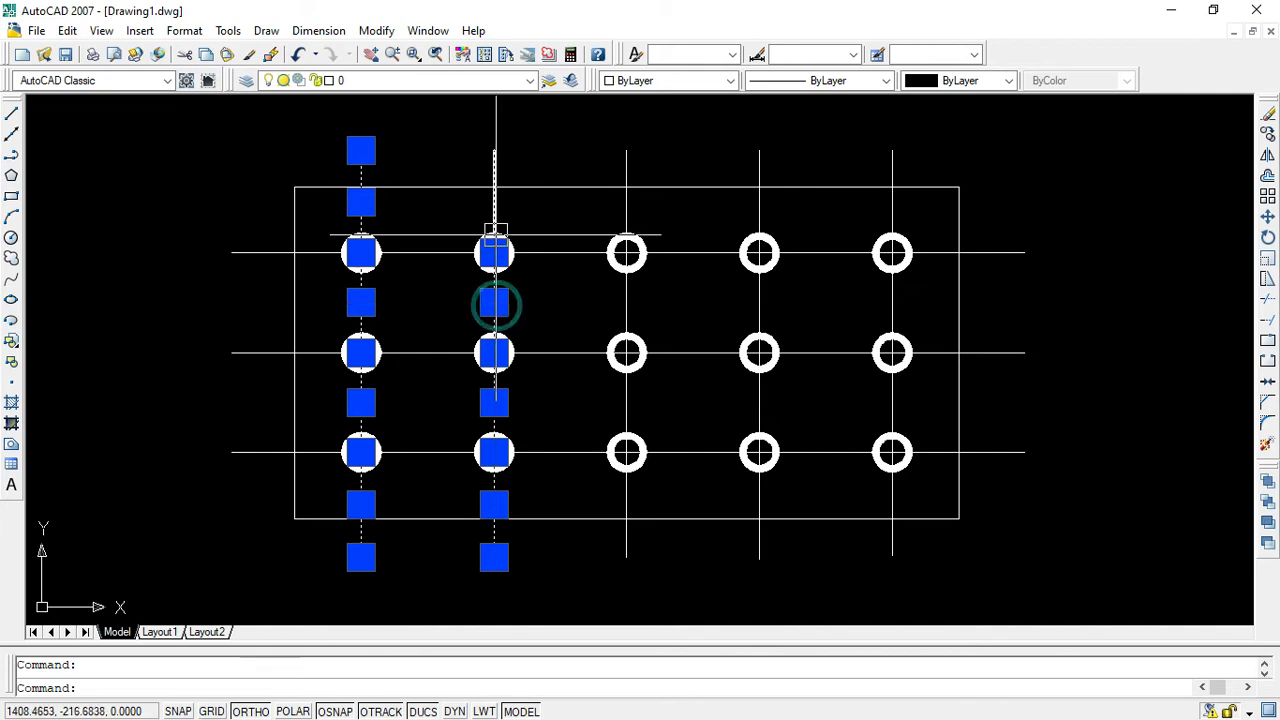
click(494, 207)
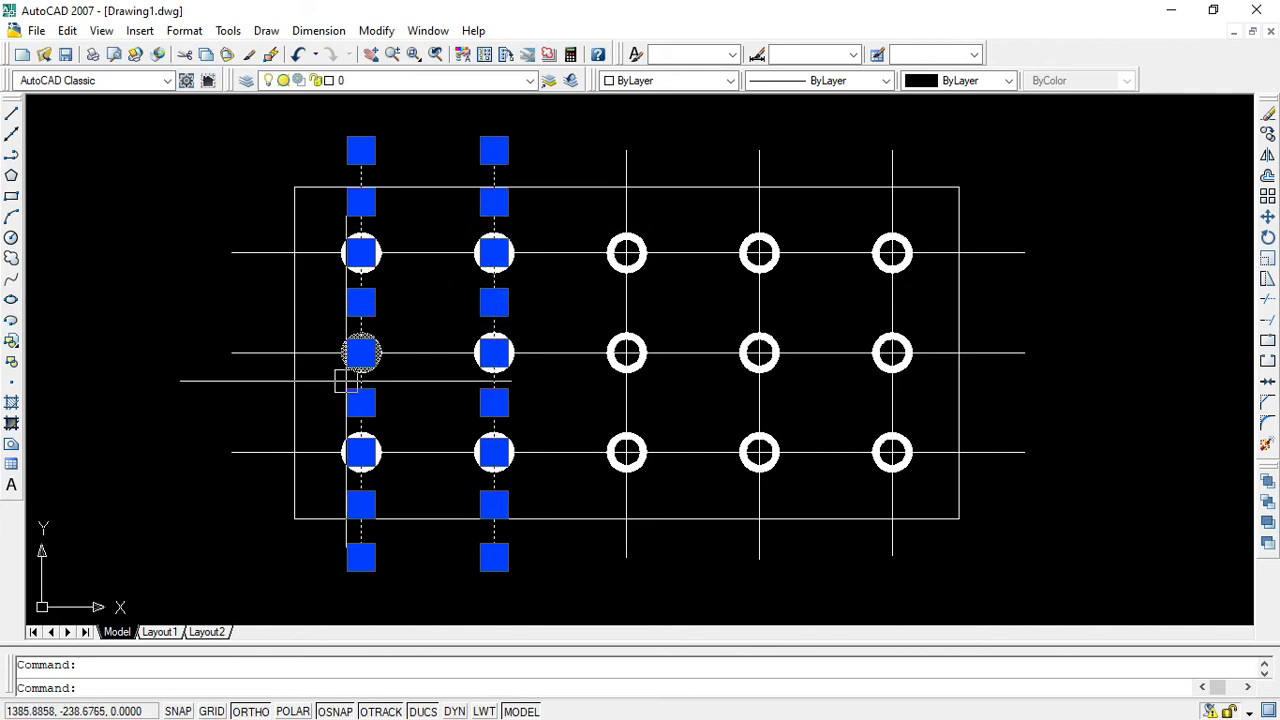
Load the ACAD_ISO03W100 (ISO dash space) linetype from acadiso.lin into the drawing.
click(884, 82)
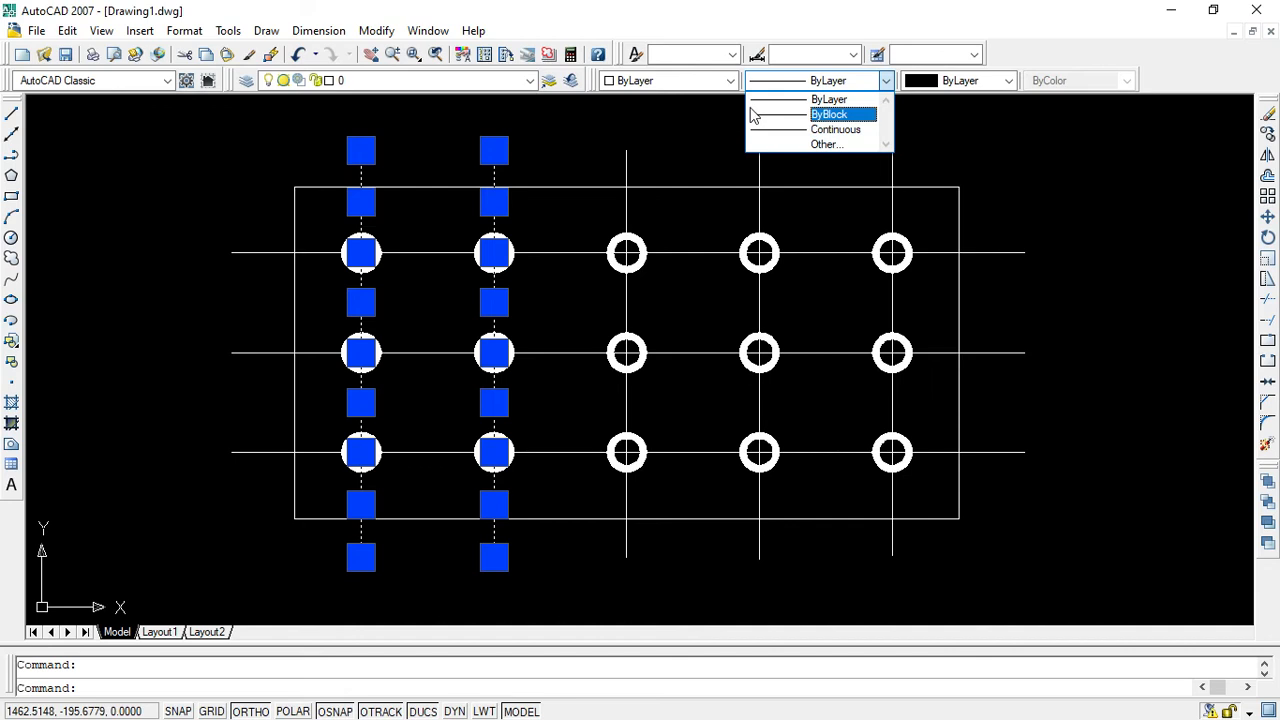
click(824, 146)
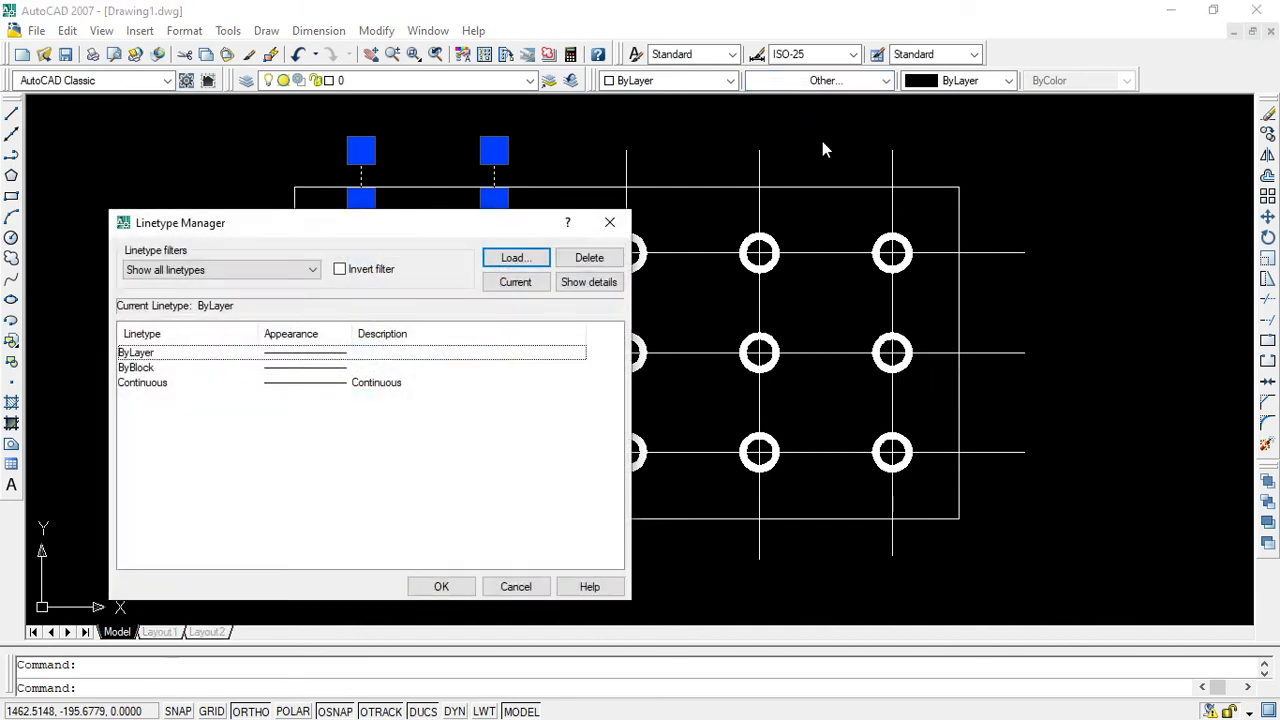
click(513, 258)
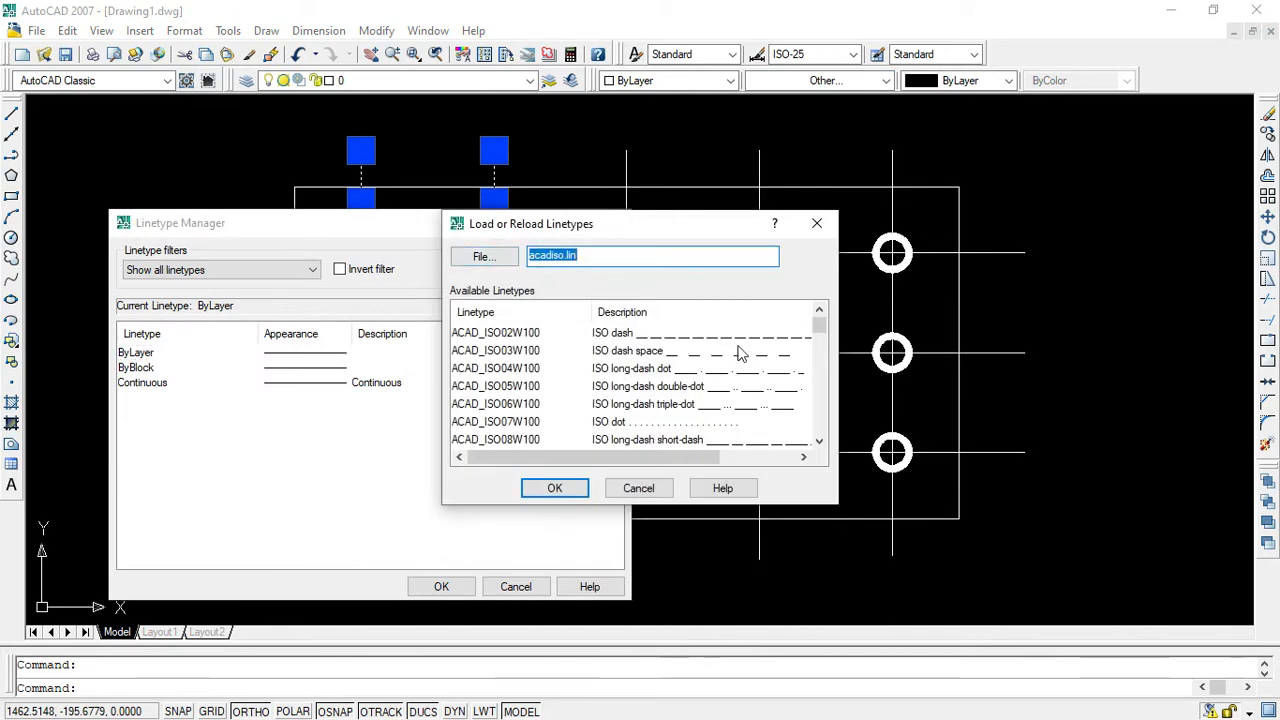
mouse_move(819, 328)
mouse_down()
mouse_move(820, 340)
mouse_move(820, 326)
mouse_up()
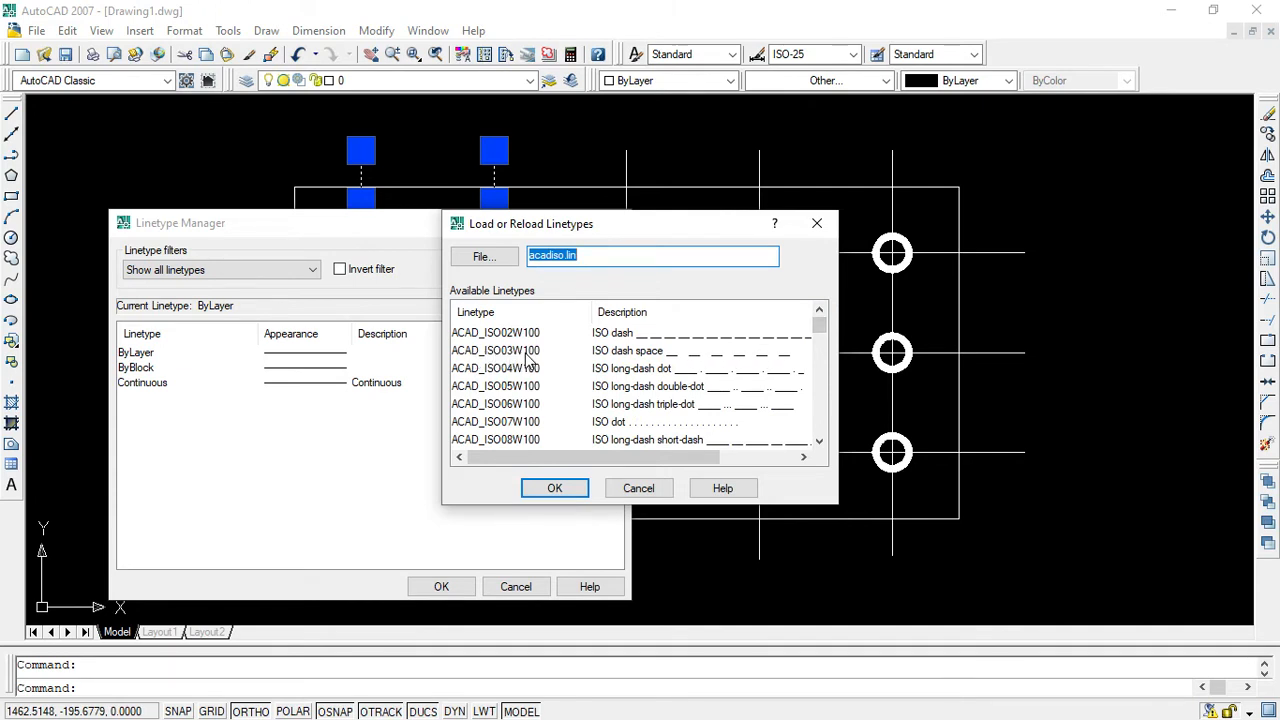
click(638, 354)
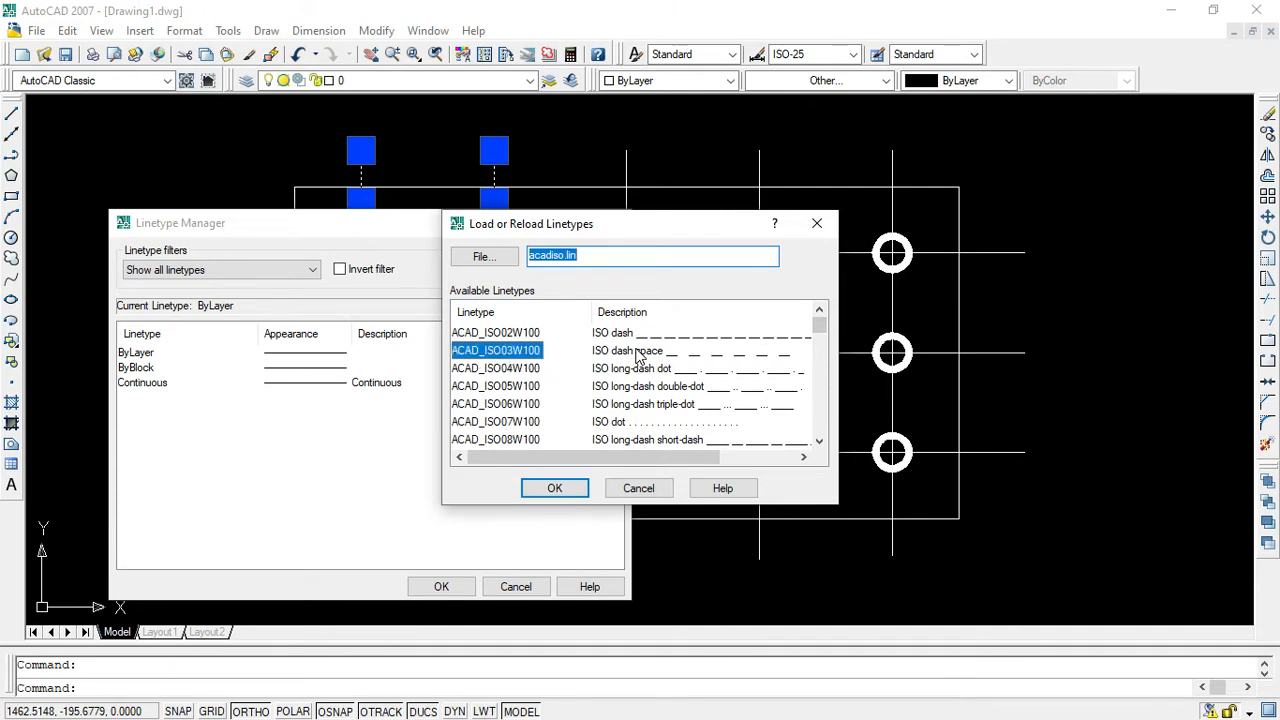
click(568, 490)
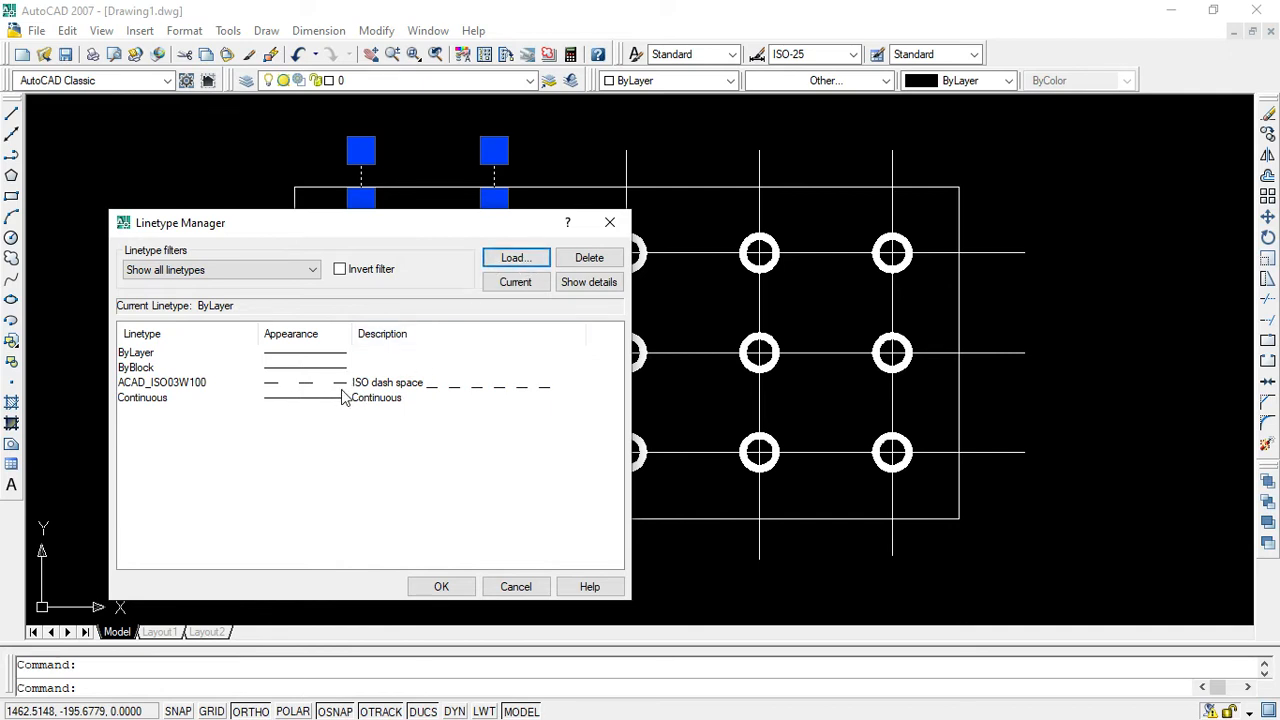
click(443, 588)
click(886, 80)
click(880, 100)
click(886, 80)
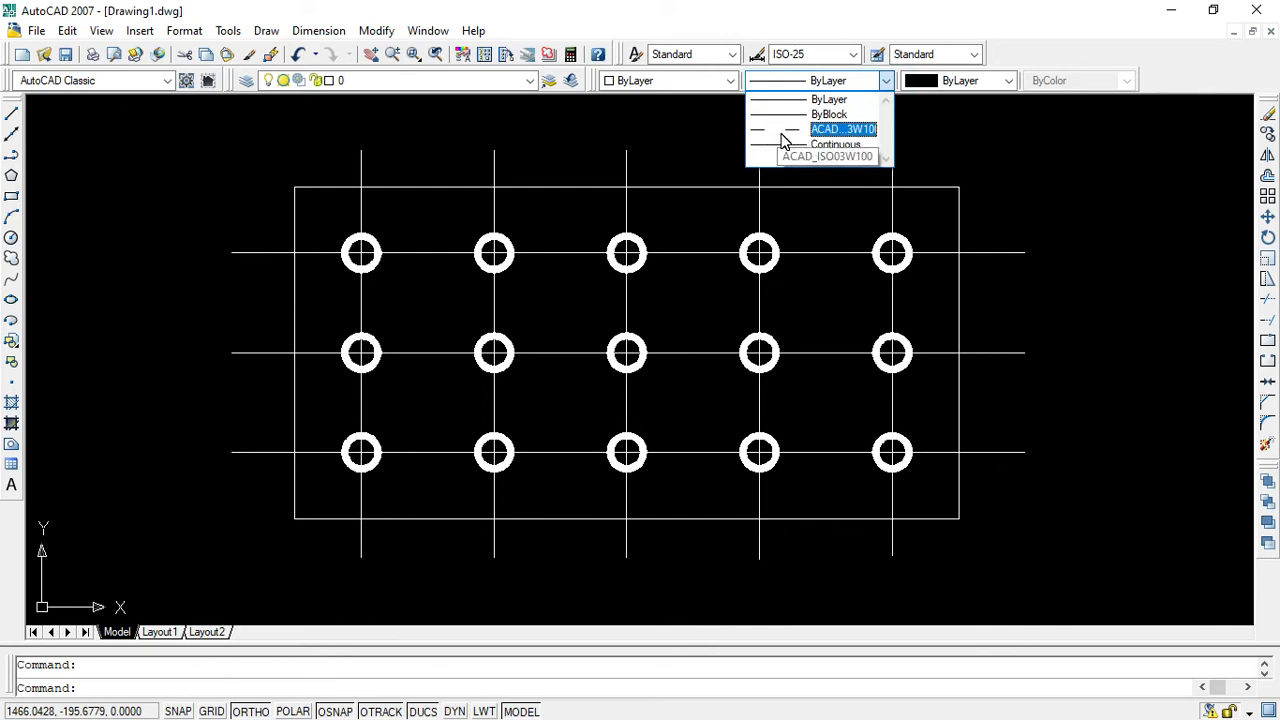
click(1054, 222)
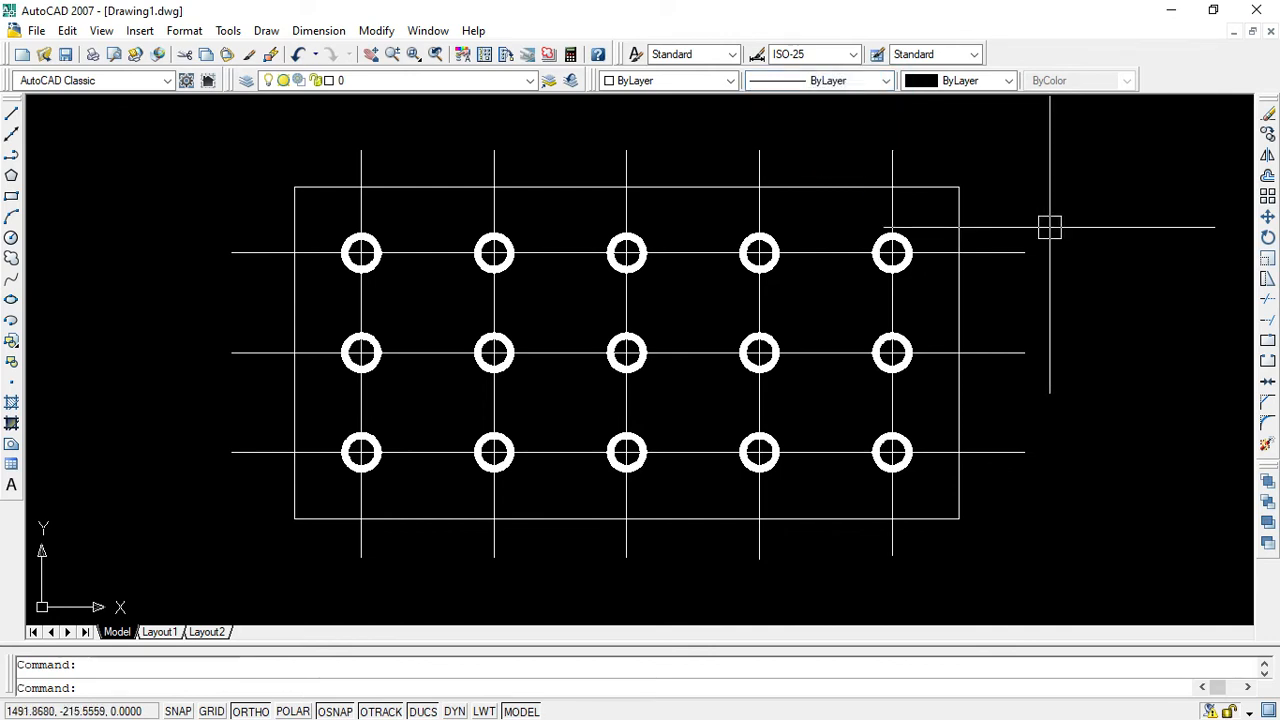
Apply the ACAD_ISO03W100 linetype to all four vertical center line segments through the first donut column.
click(361, 166)
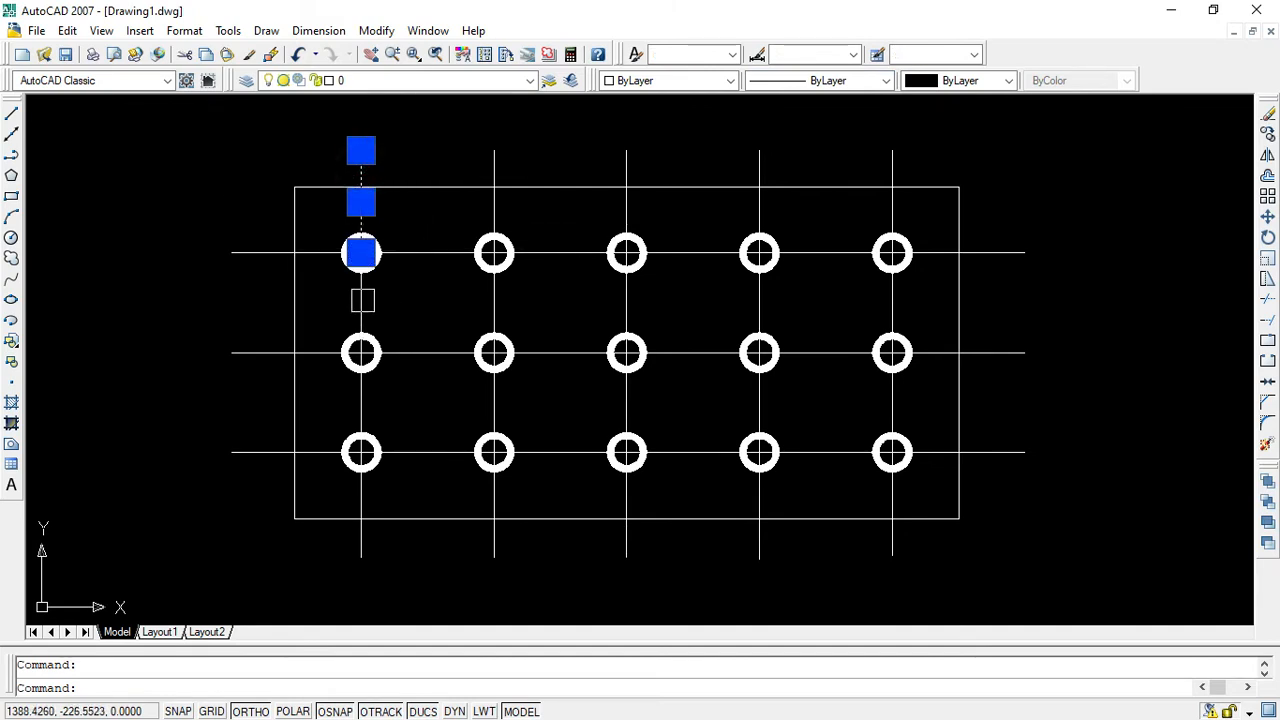
click(363, 300)
click(944, 190)
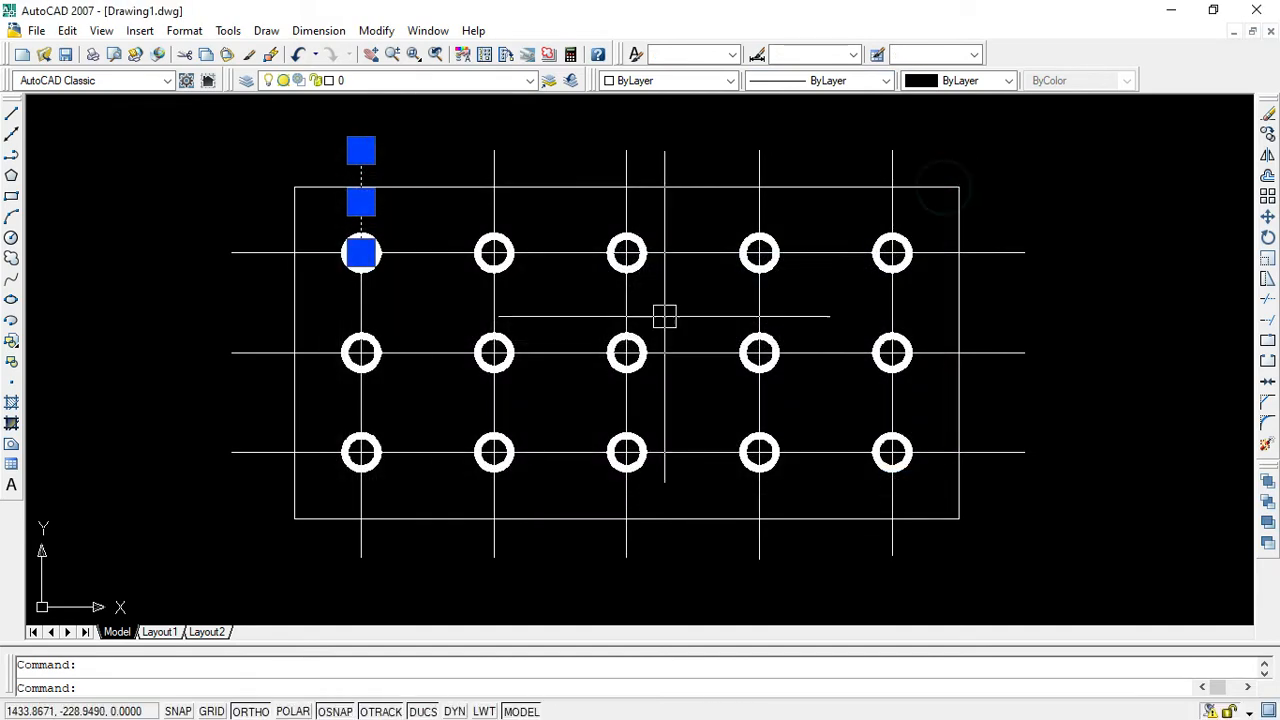
click(361, 302)
click(361, 400)
click(362, 489)
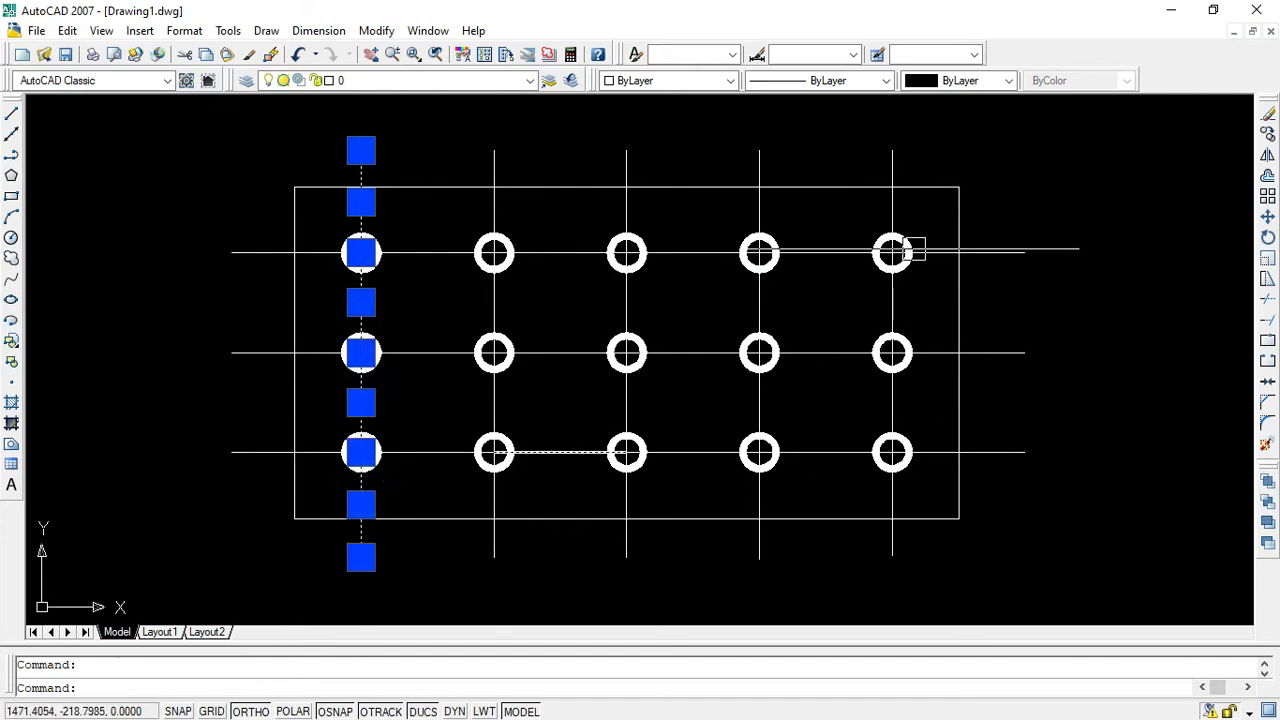
click(885, 80)
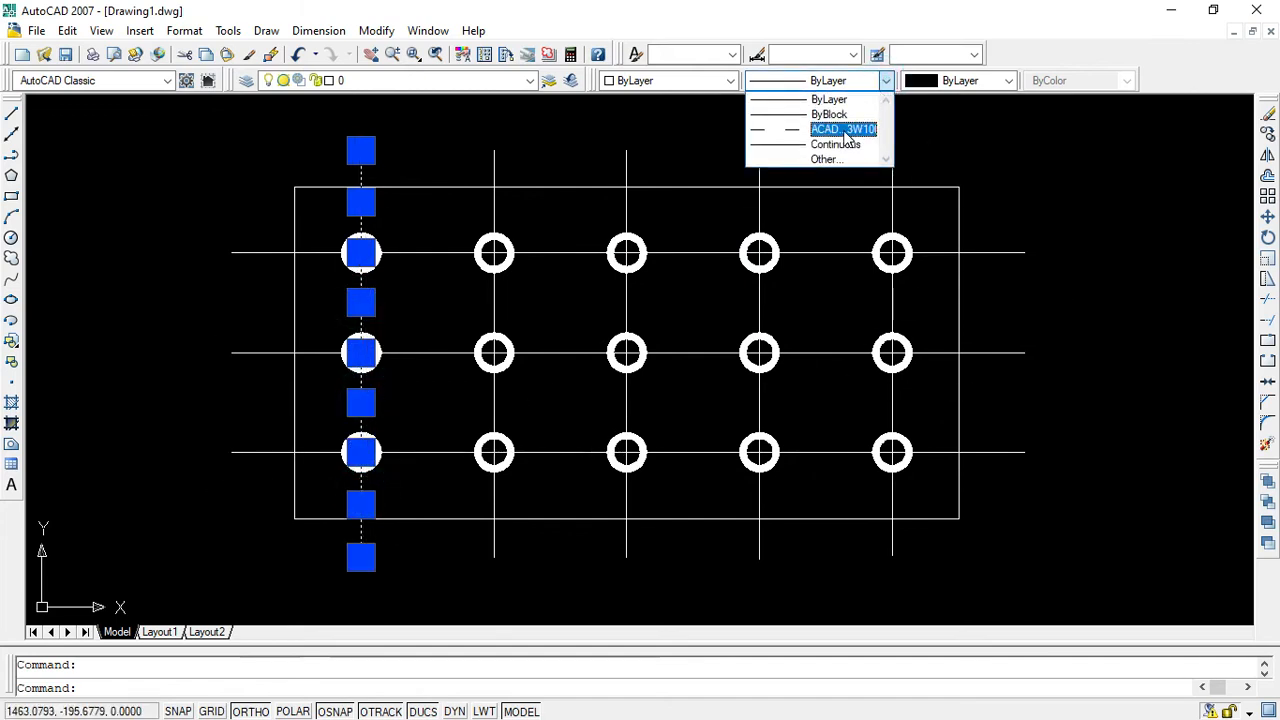
click(843, 129)
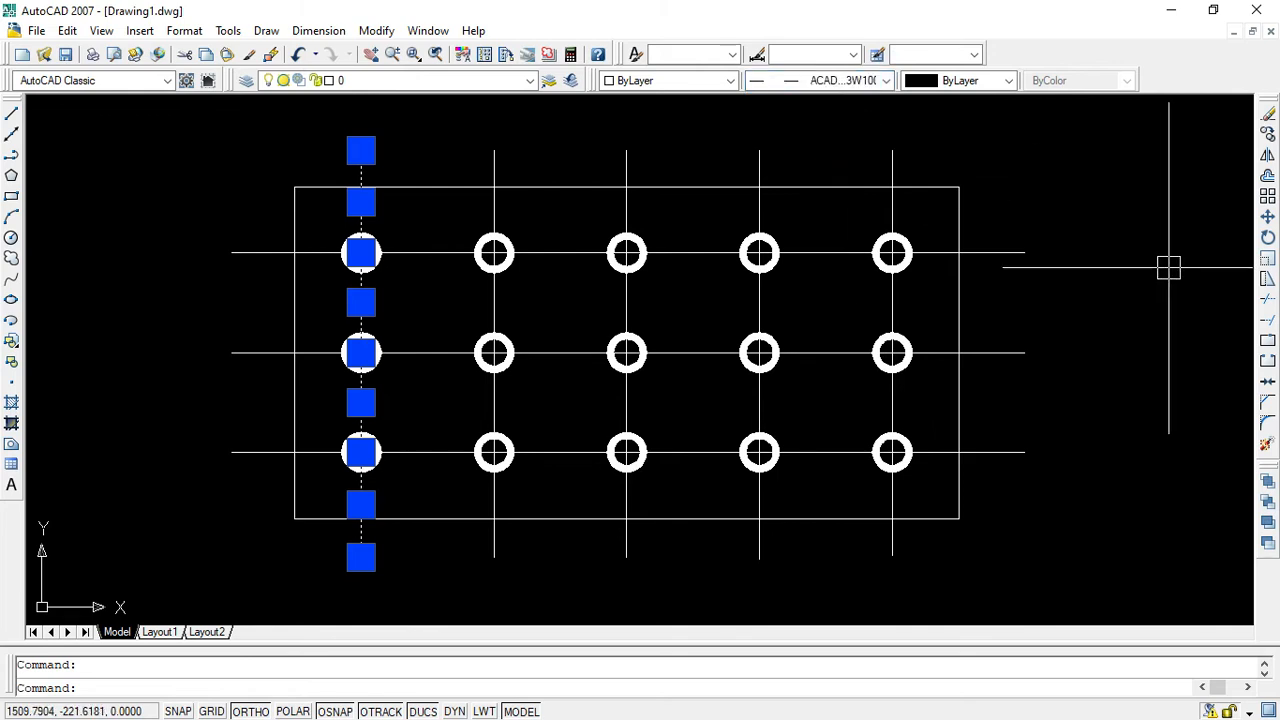
key(Escape)
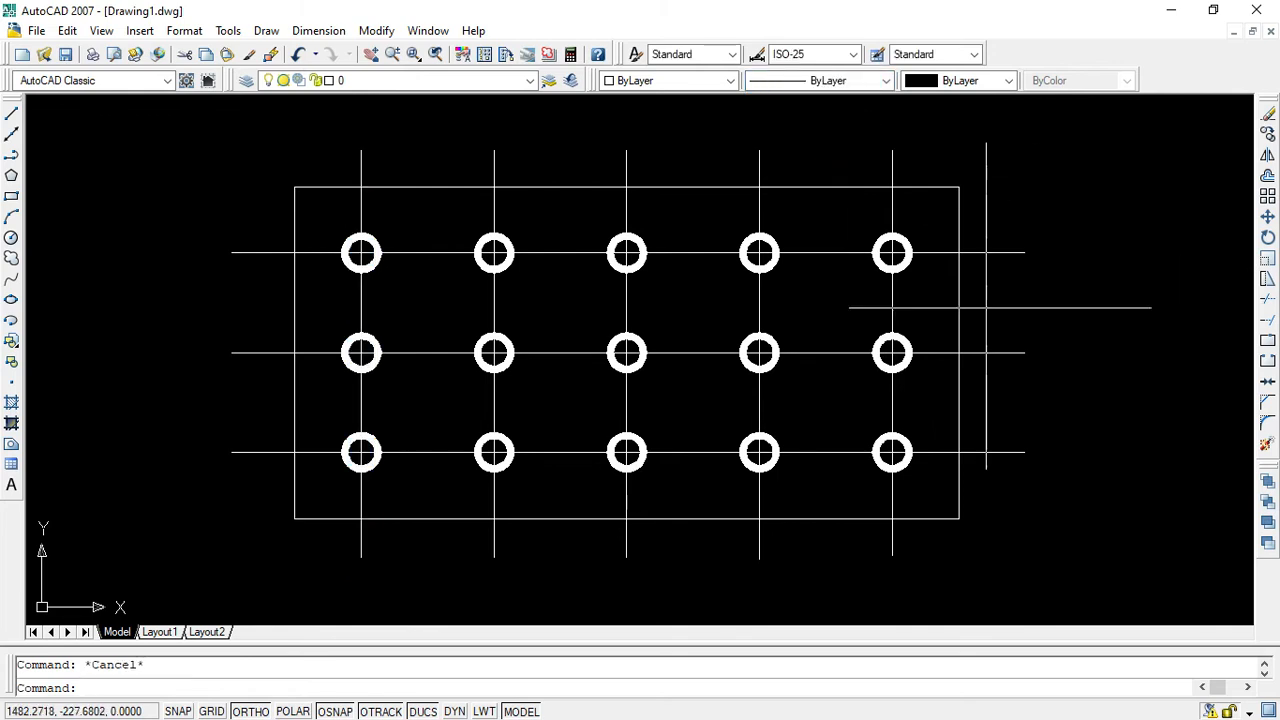
scroll(552, 297, down, 1)
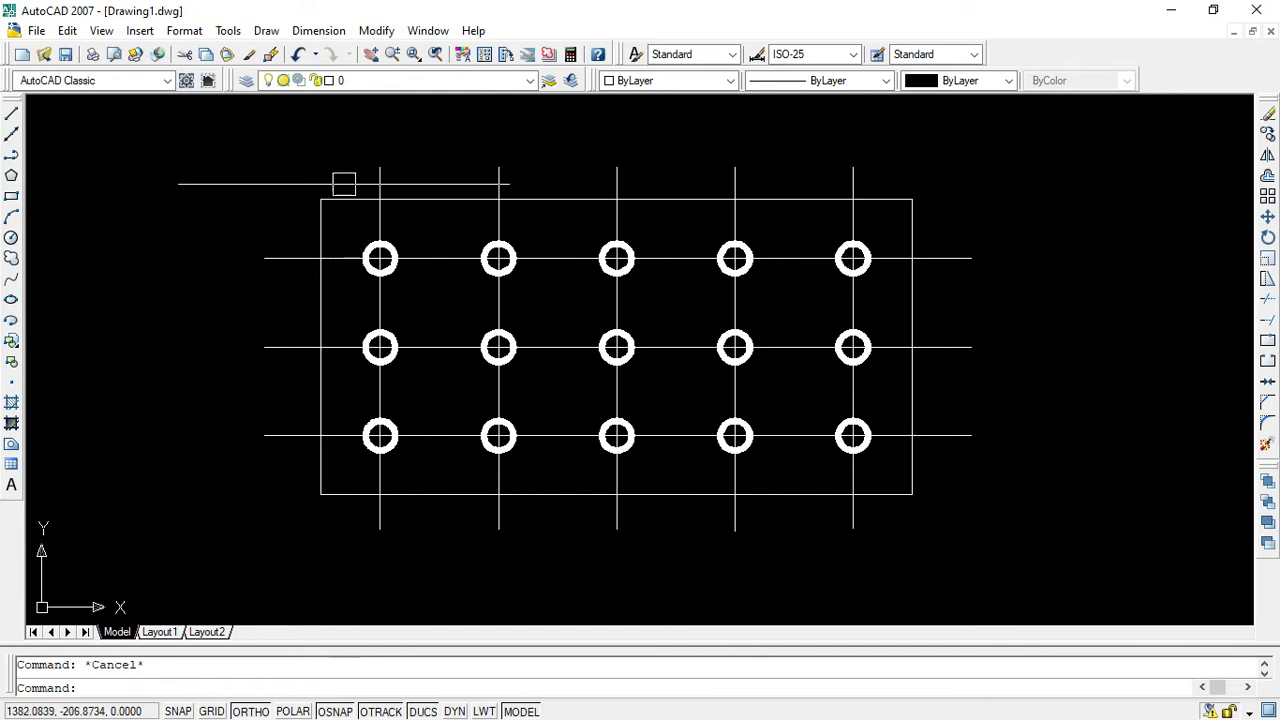
scroll(373, 203, up, 2)
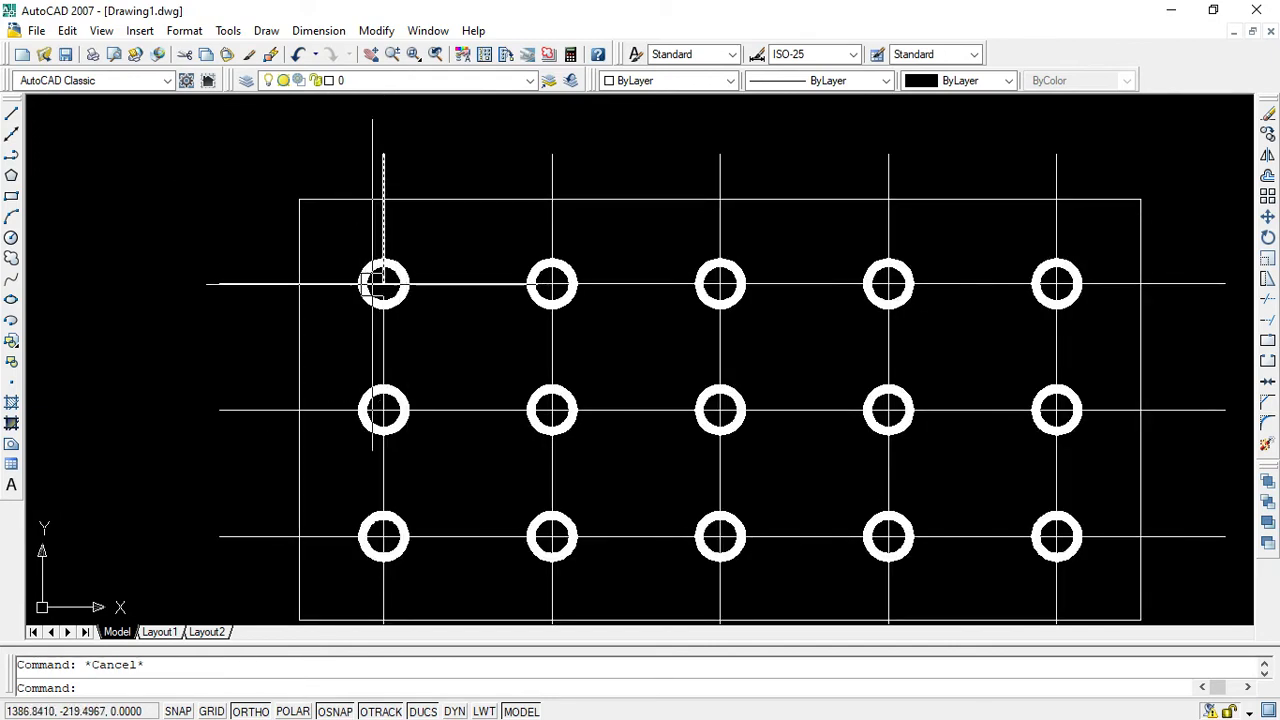
click(384, 226)
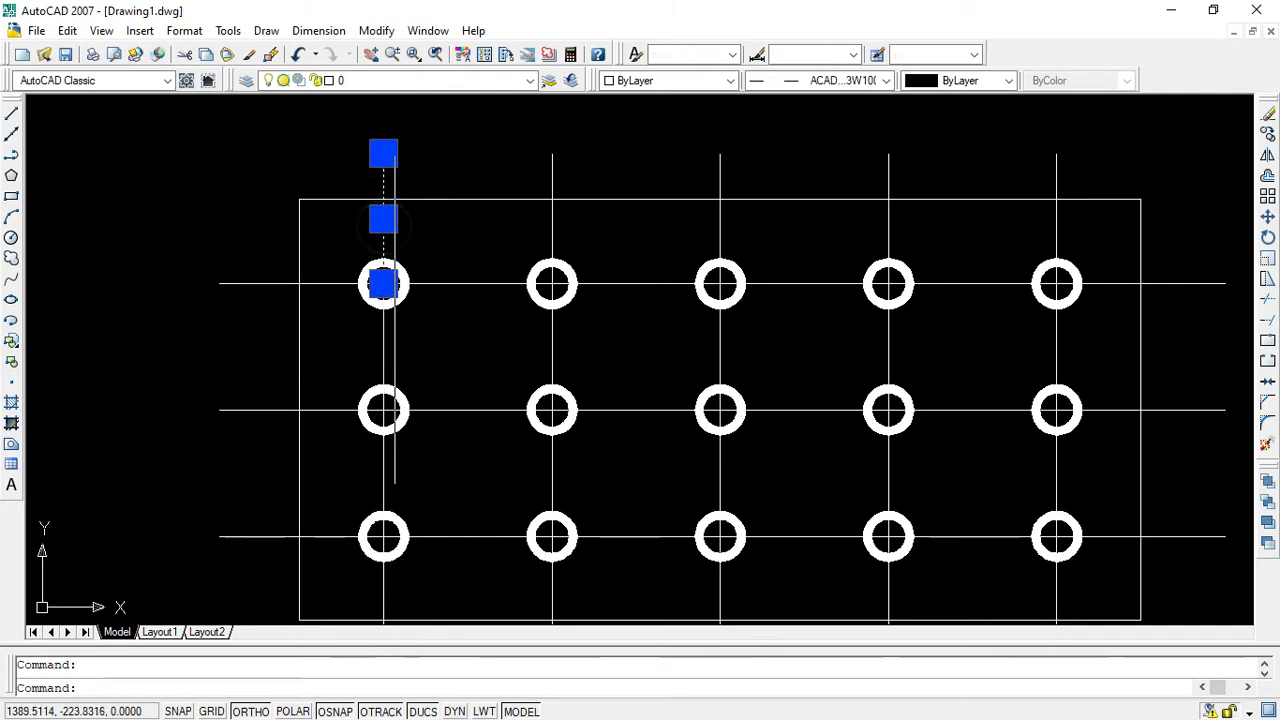
click(385, 342)
click(942, 187)
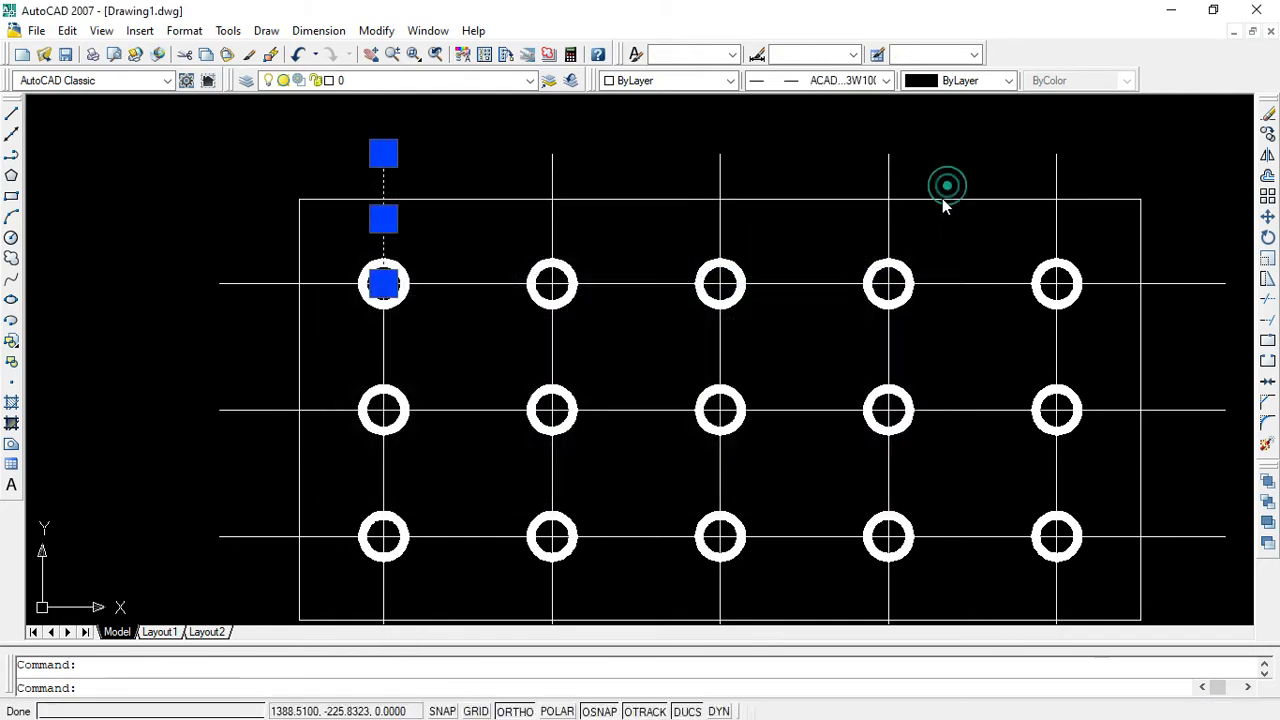
click(384, 333)
click(384, 485)
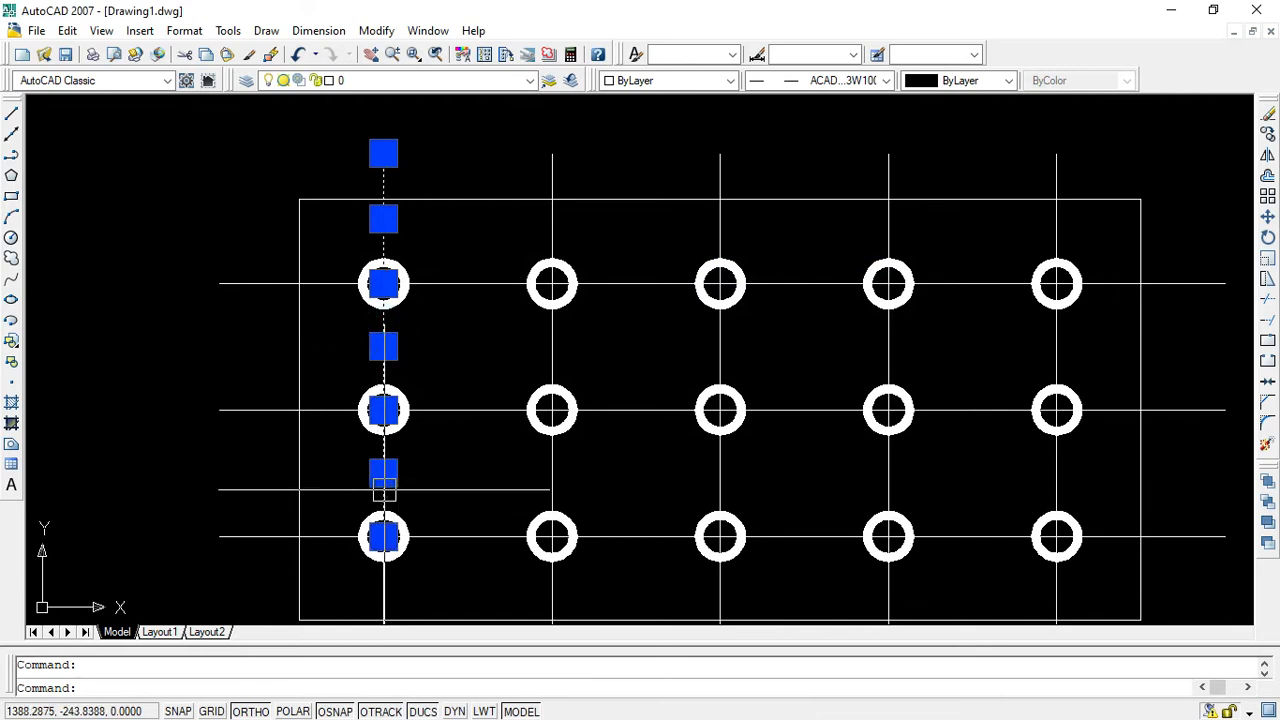
scroll(540, 480, down, 2)
key(Escape)
Set the linetype scale of the four vertical center line segments in the first donut column to 0.5.
click(442, 548)
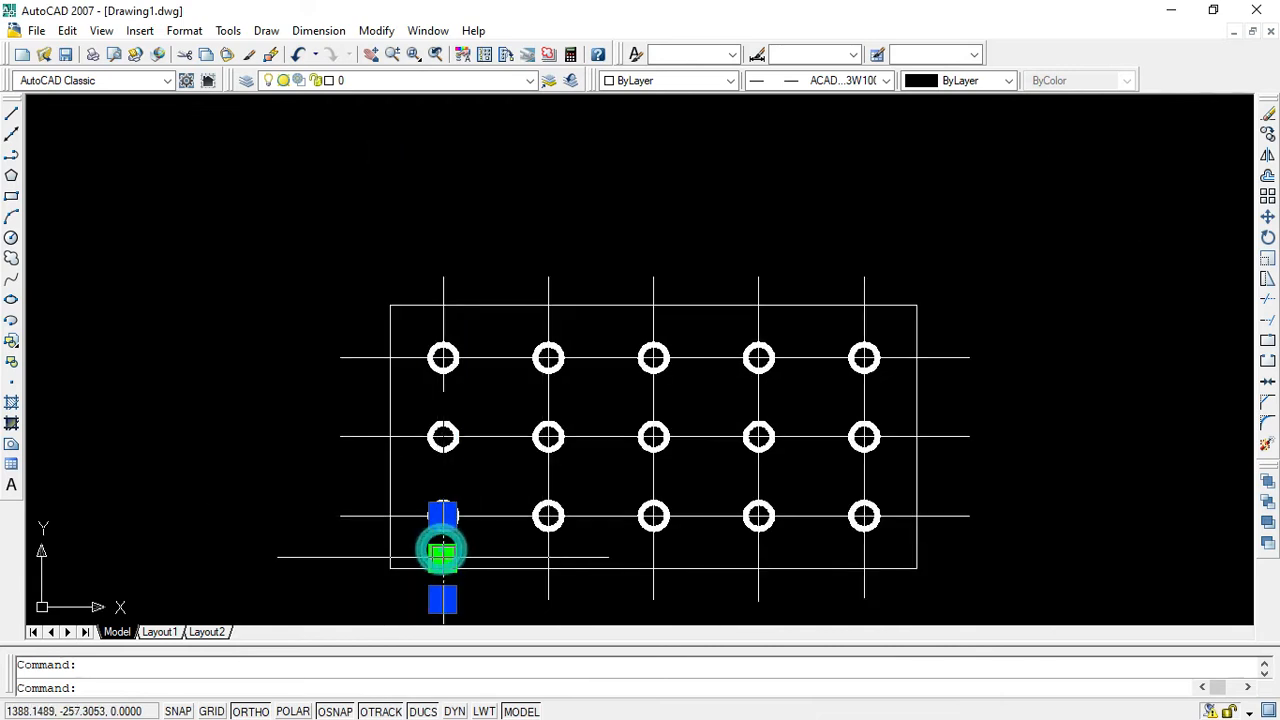
click(442, 478)
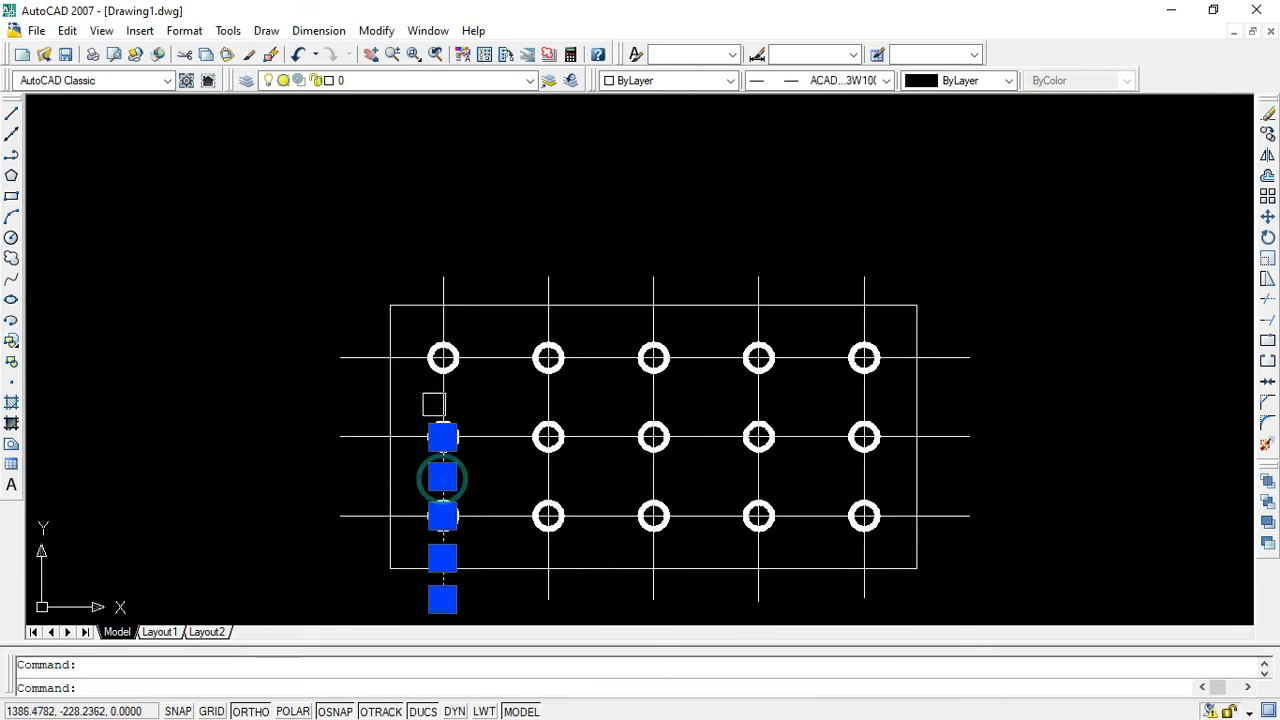
click(447, 392)
click(443, 317)
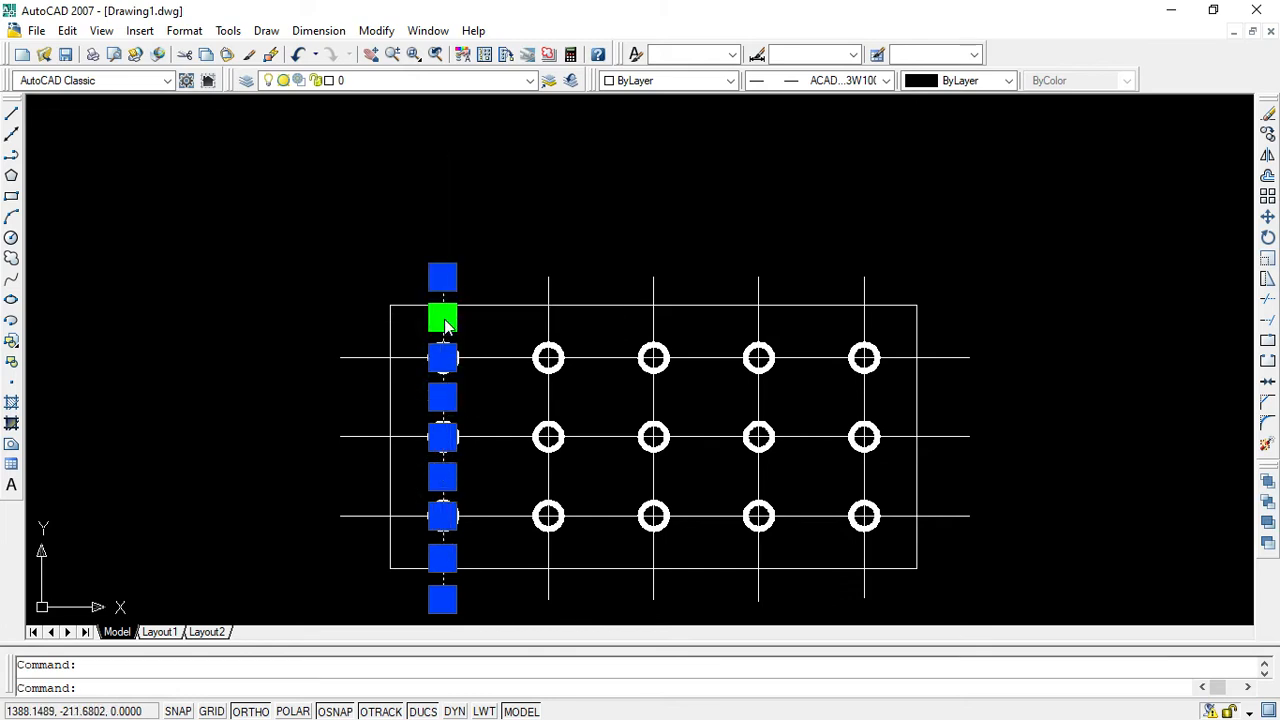
right_click(444, 318)
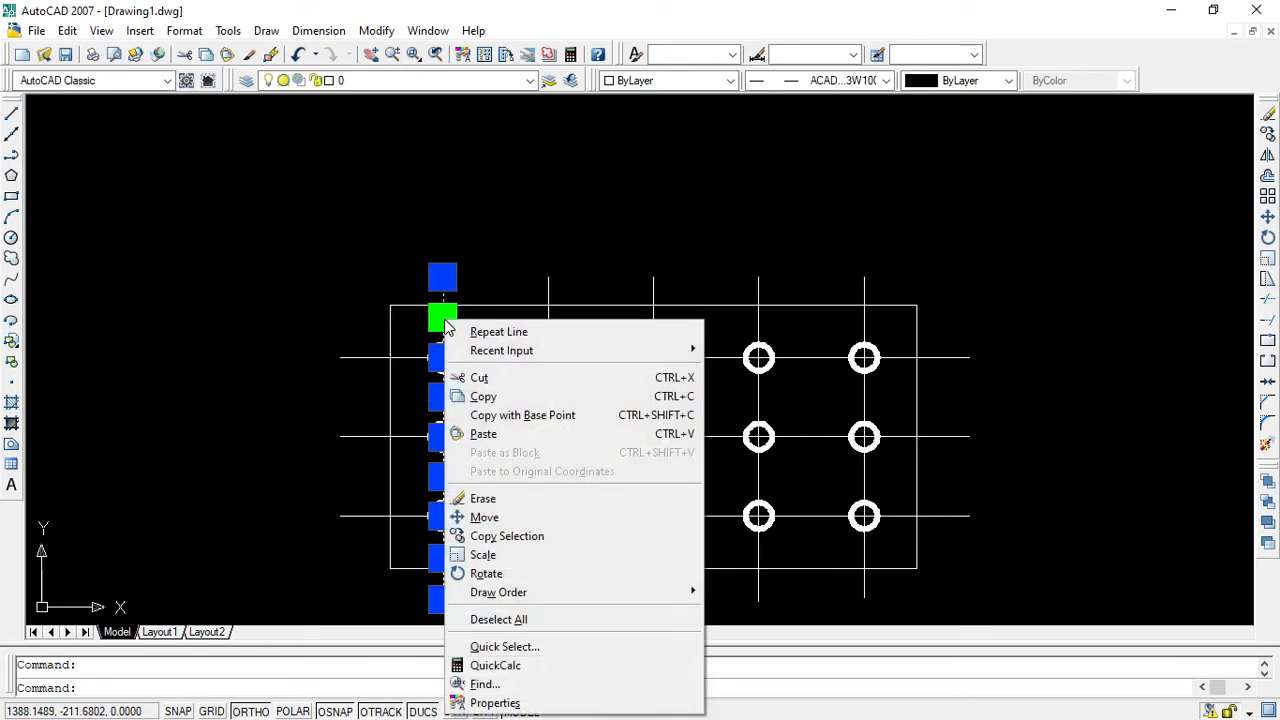
click(495, 704)
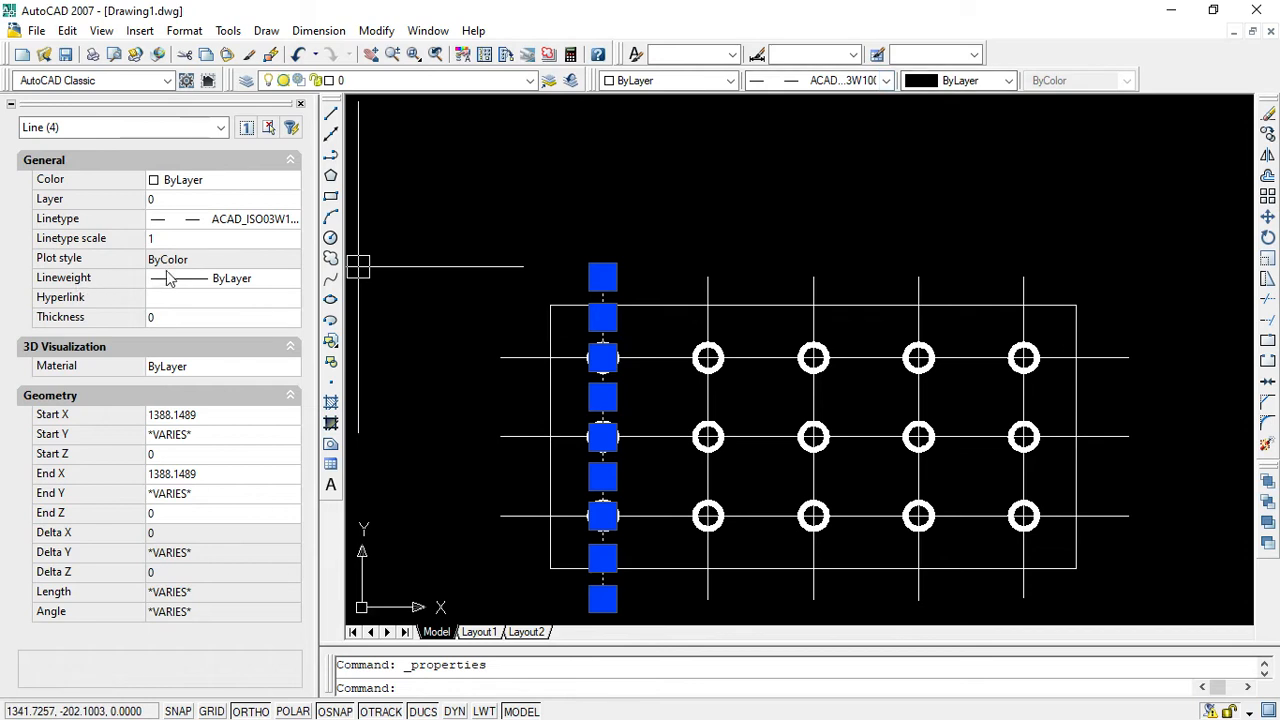
click(181, 240)
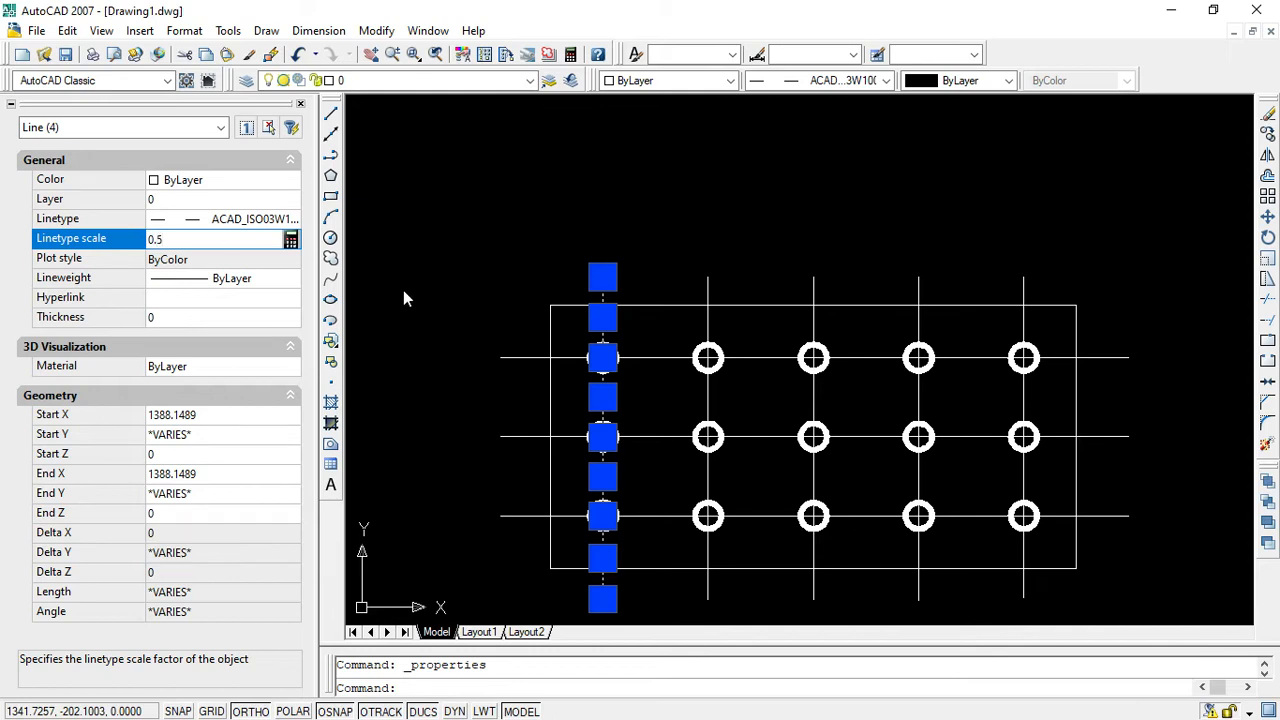
click(360, 290)
key(Escape)
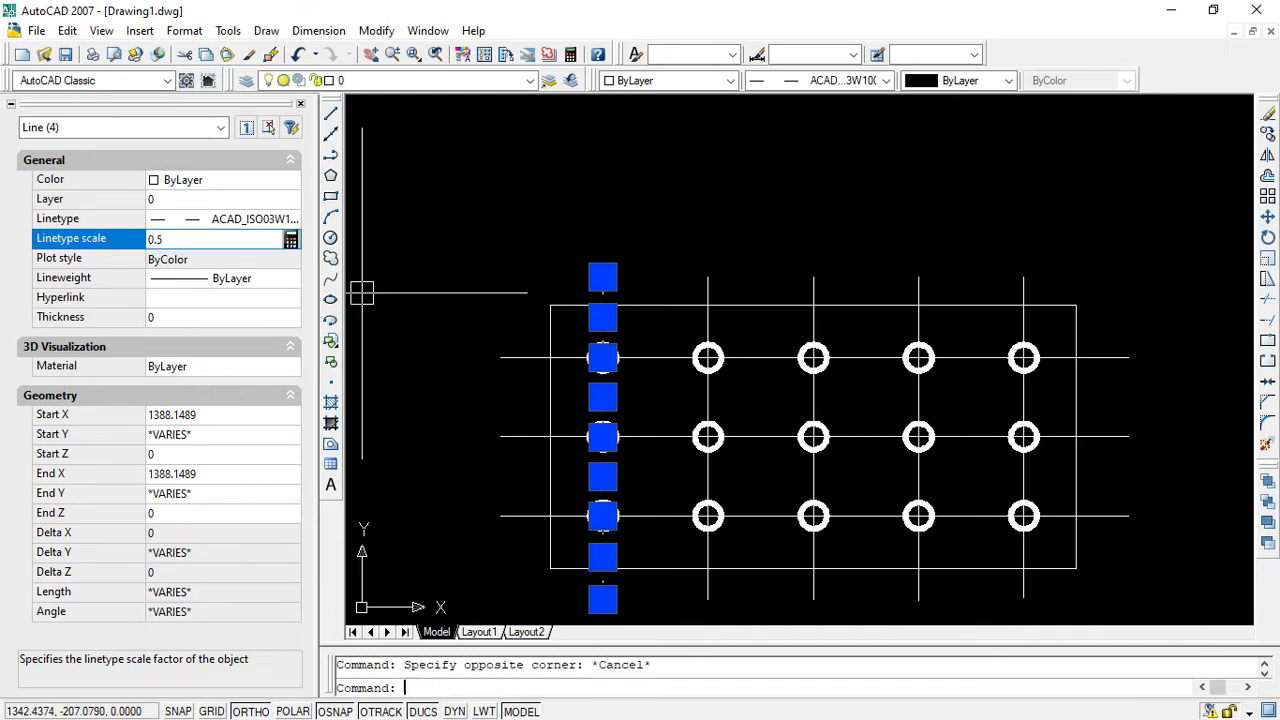
key(Escape)
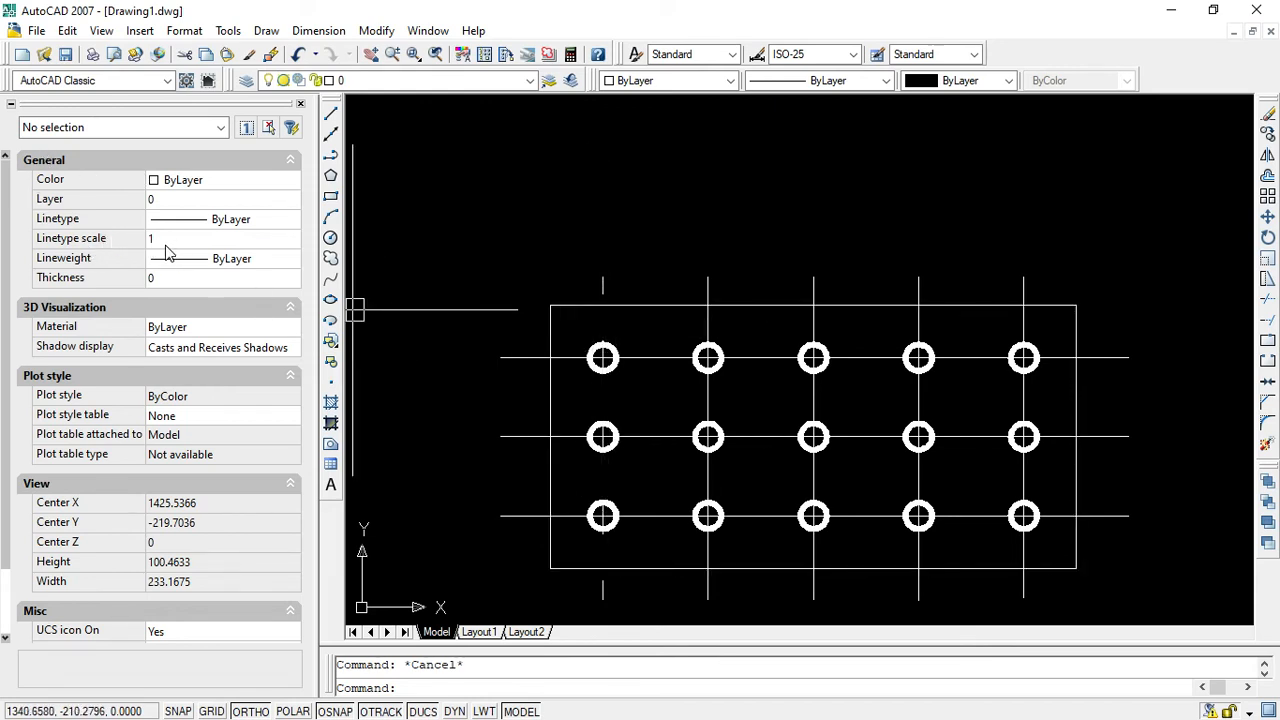
Set the linetype scale of the first column's uppermost center line segment to 0.7.
click(603, 323)
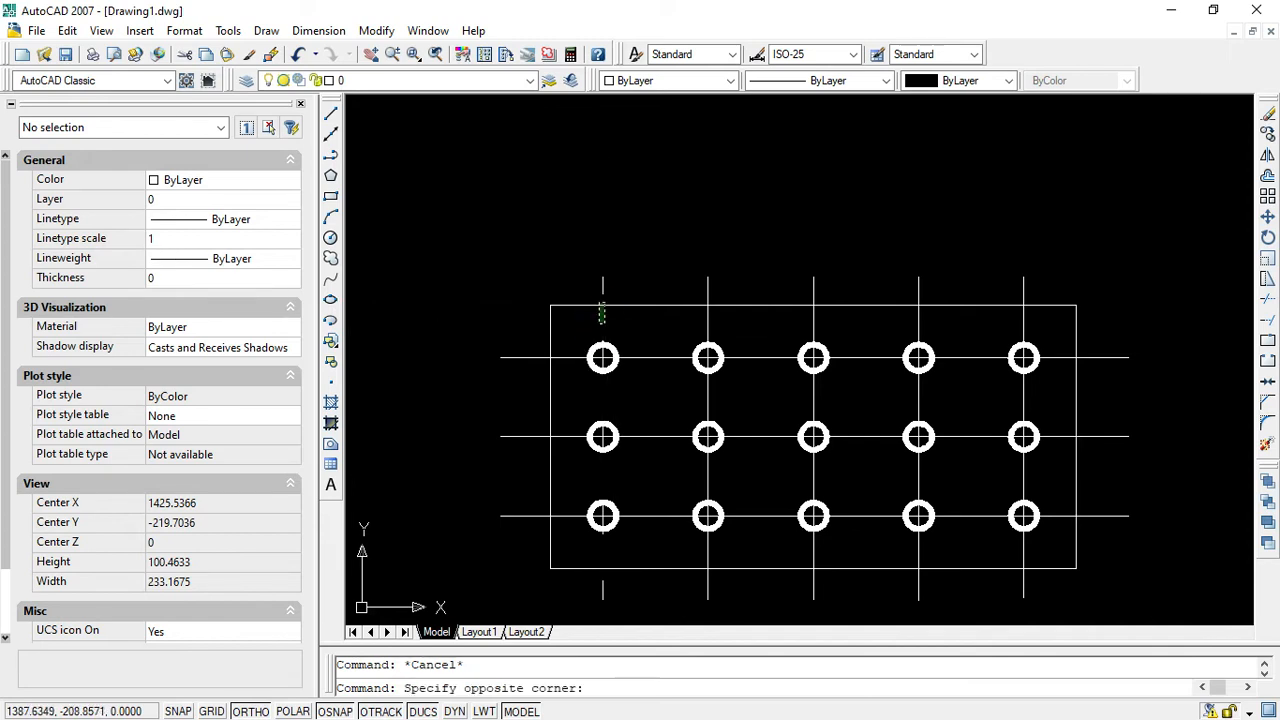
click(601, 300)
key(Escape)
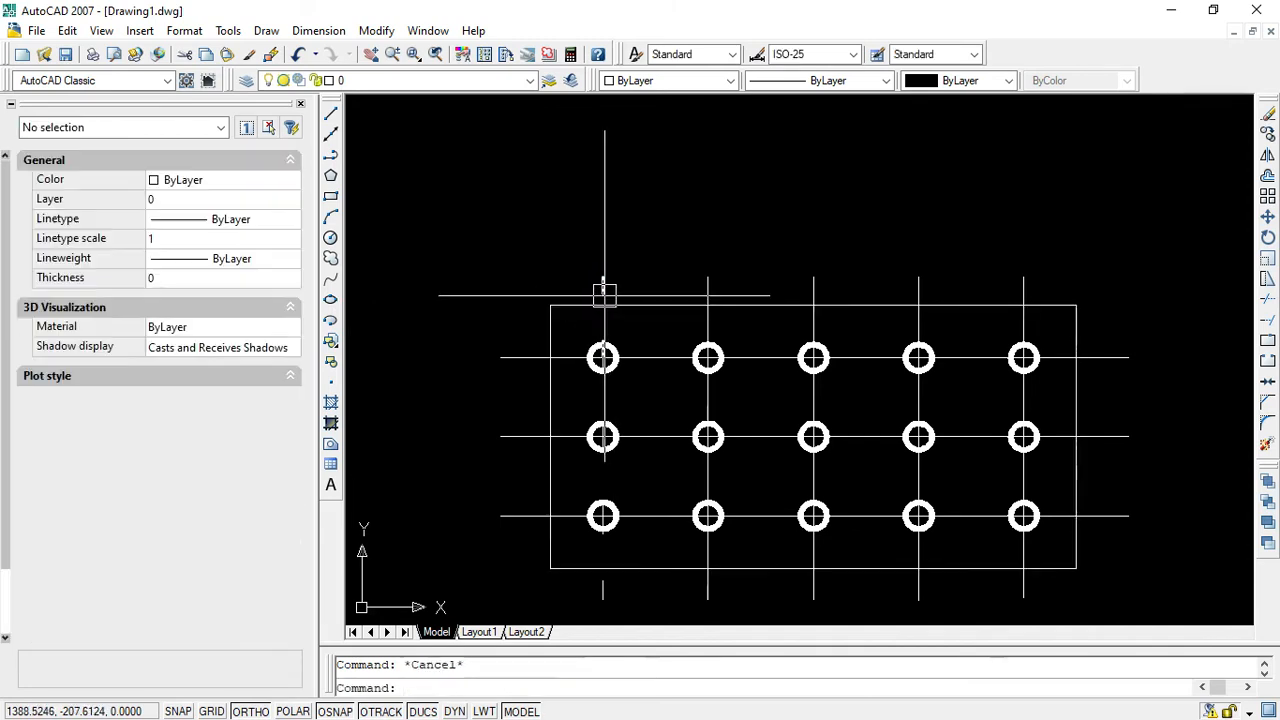
click(603, 290)
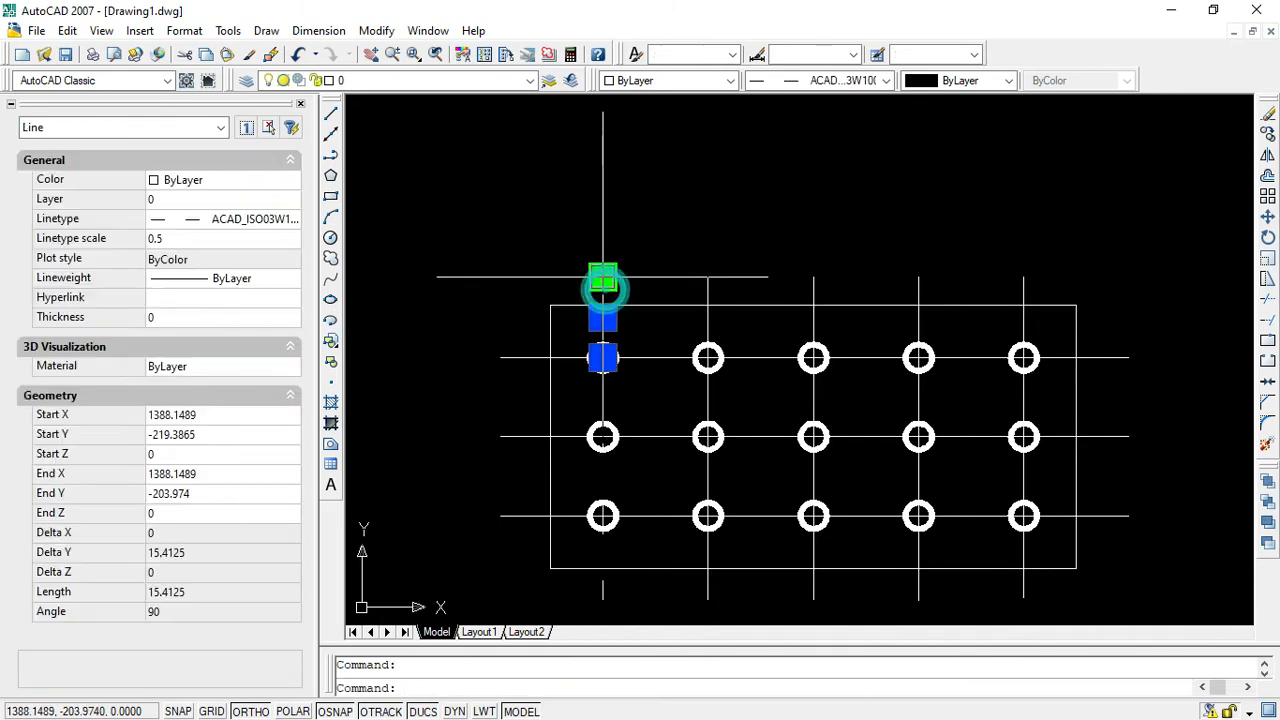
click(175, 240)
text(0)
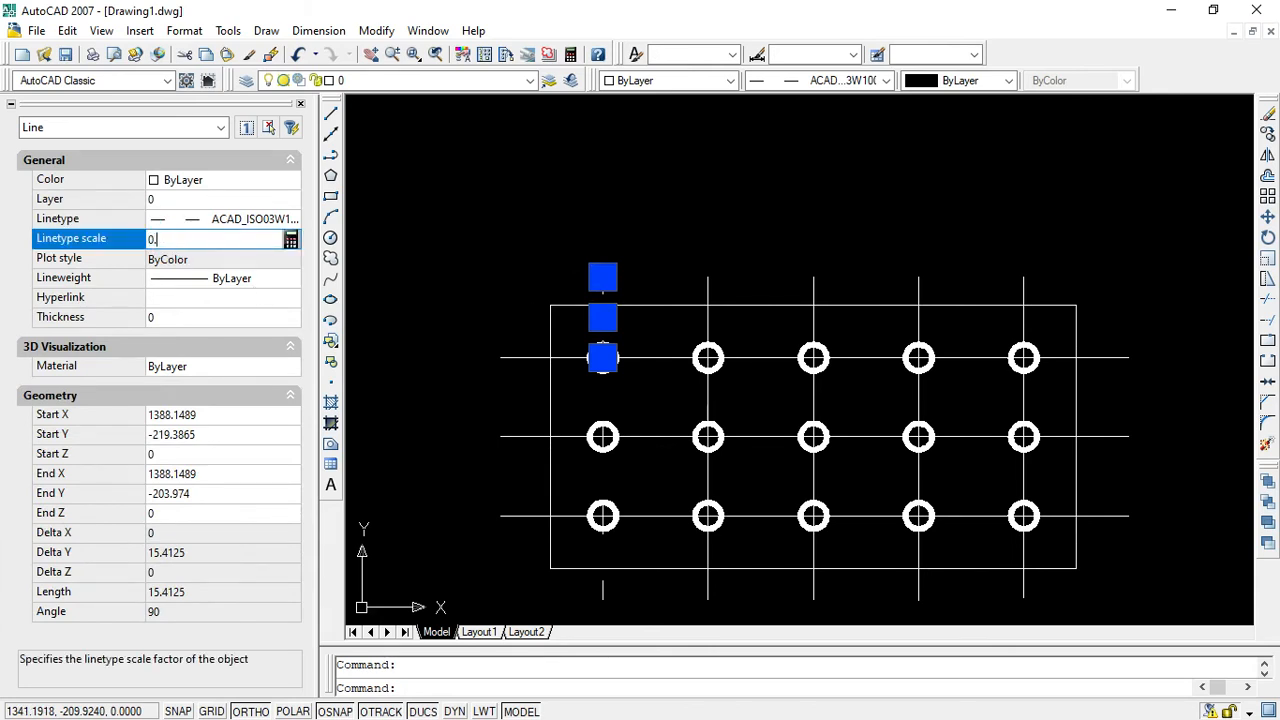
text(.7)
key(Return)
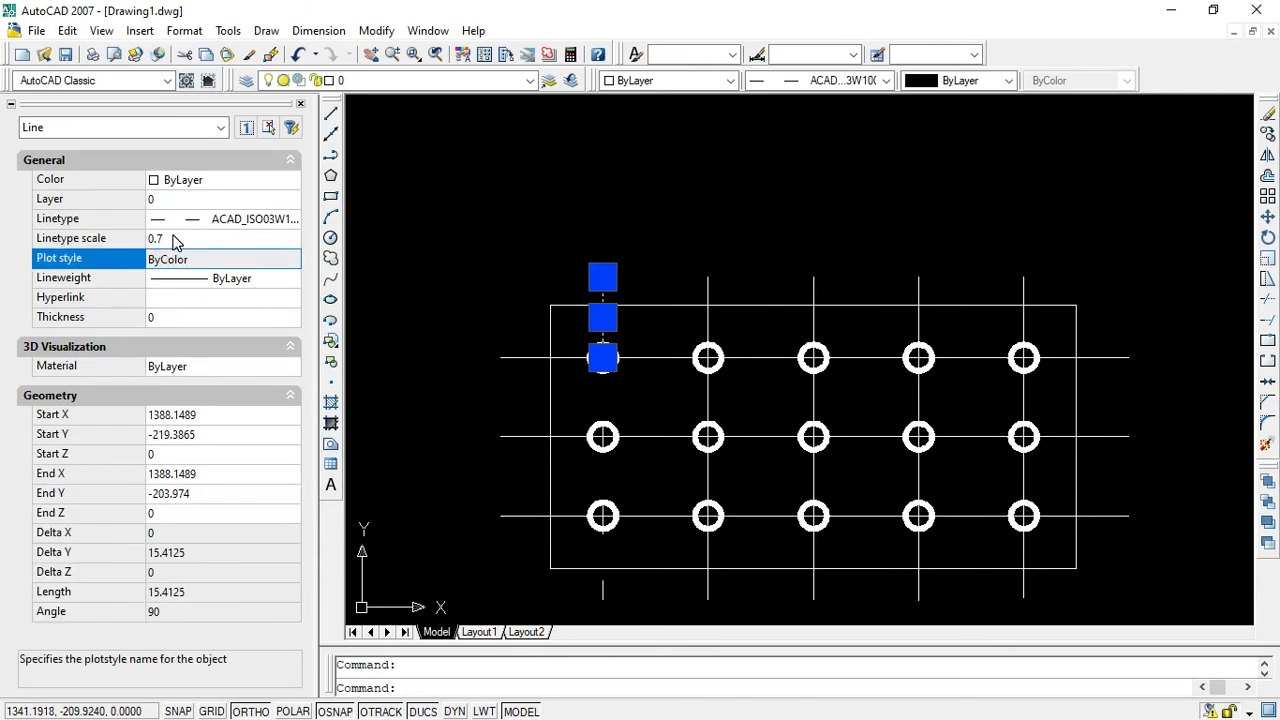
key(Escape)
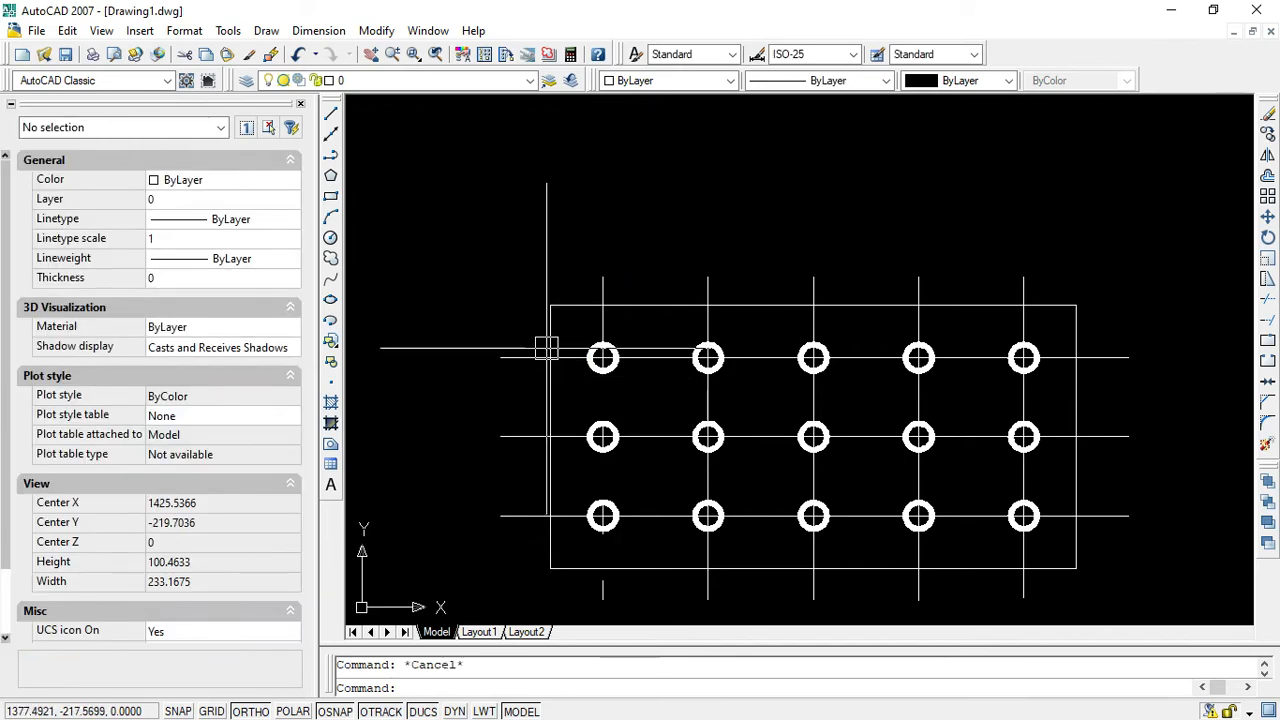
Change the linetype scale of the first column's uppermost center line segment to 0.6.
click(602, 300)
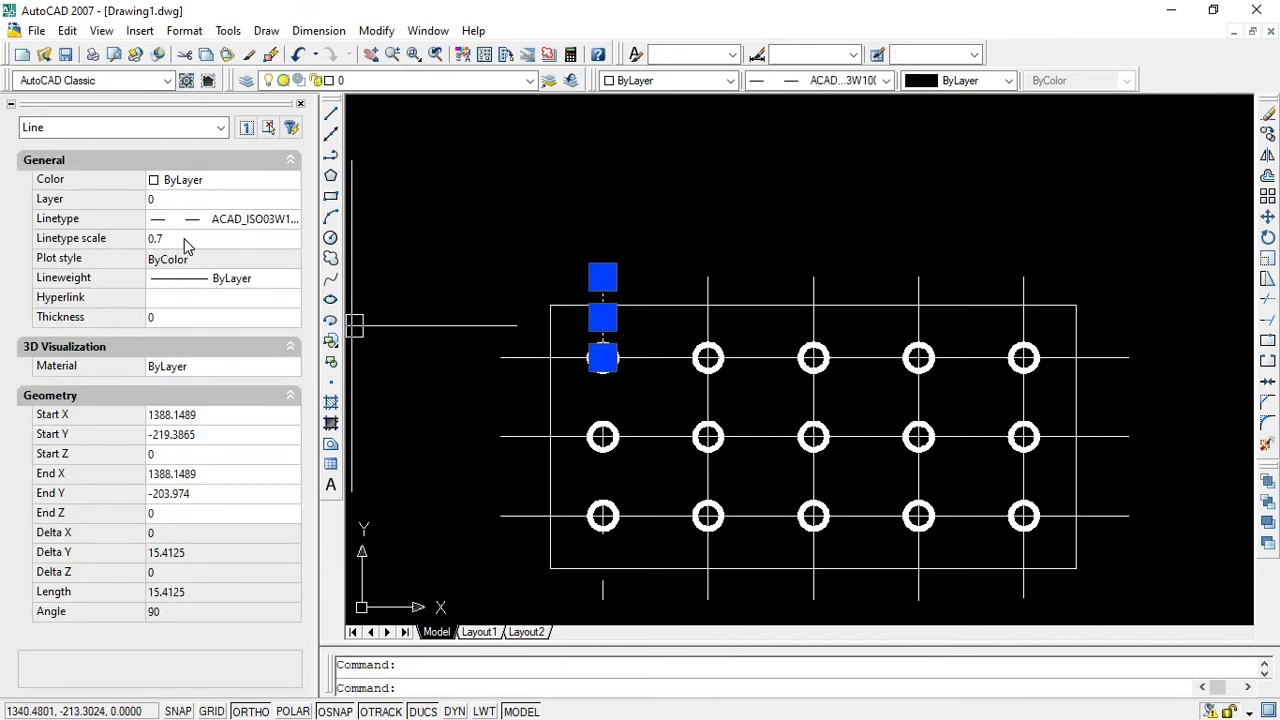
click(185, 242)
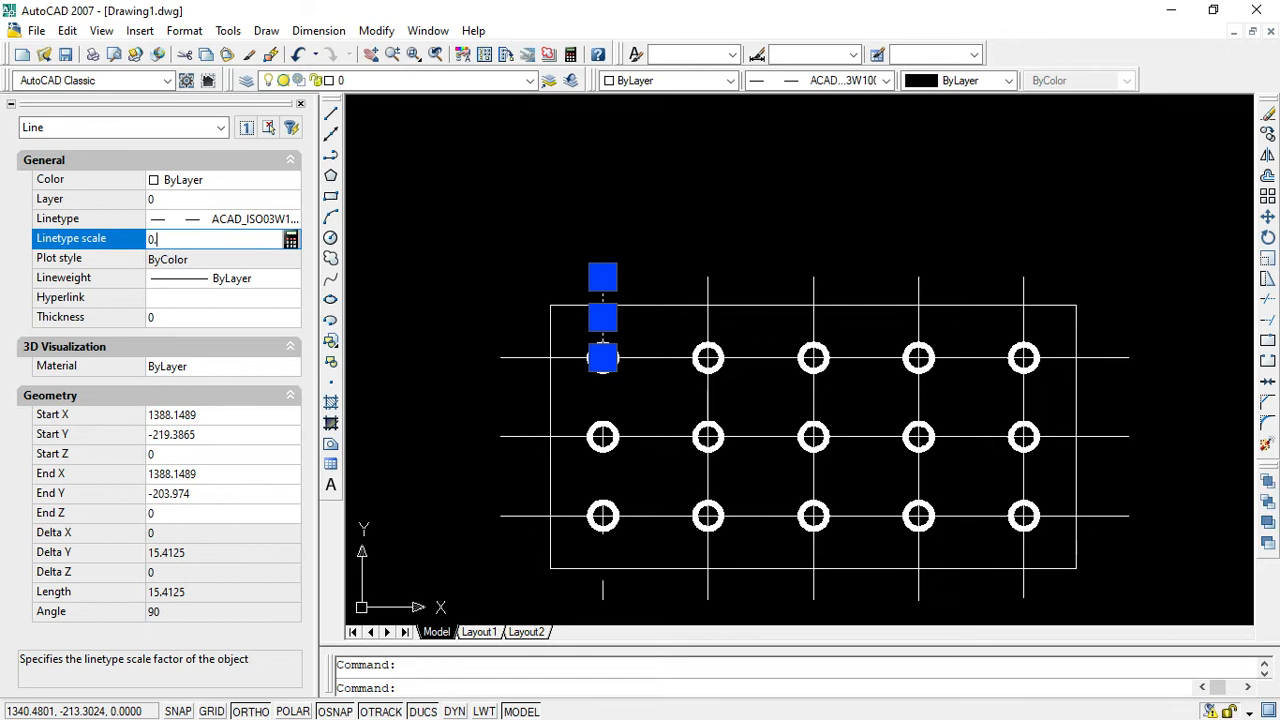
text(0.6)
click(381, 265)
key(Escape)
key(Escape)
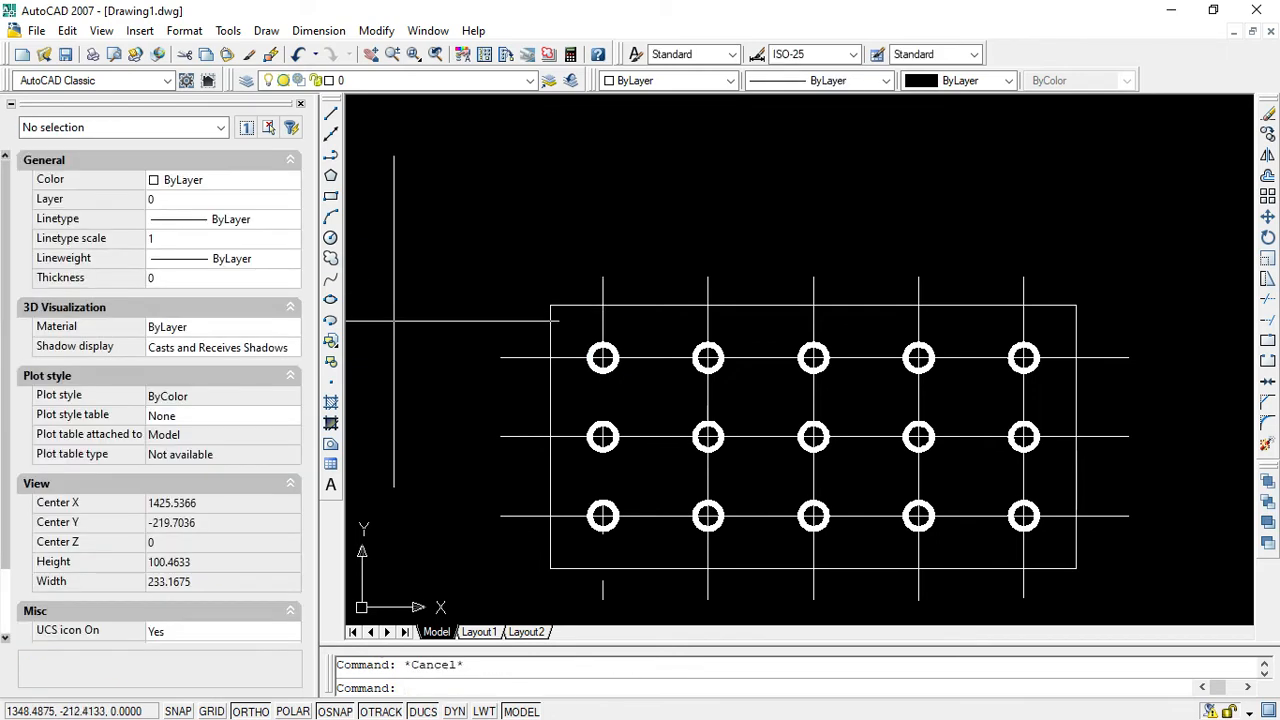
Set the linetype scale of the first column's uppermost center line segment to 0.5 and close the object properties.
double_click(602, 317)
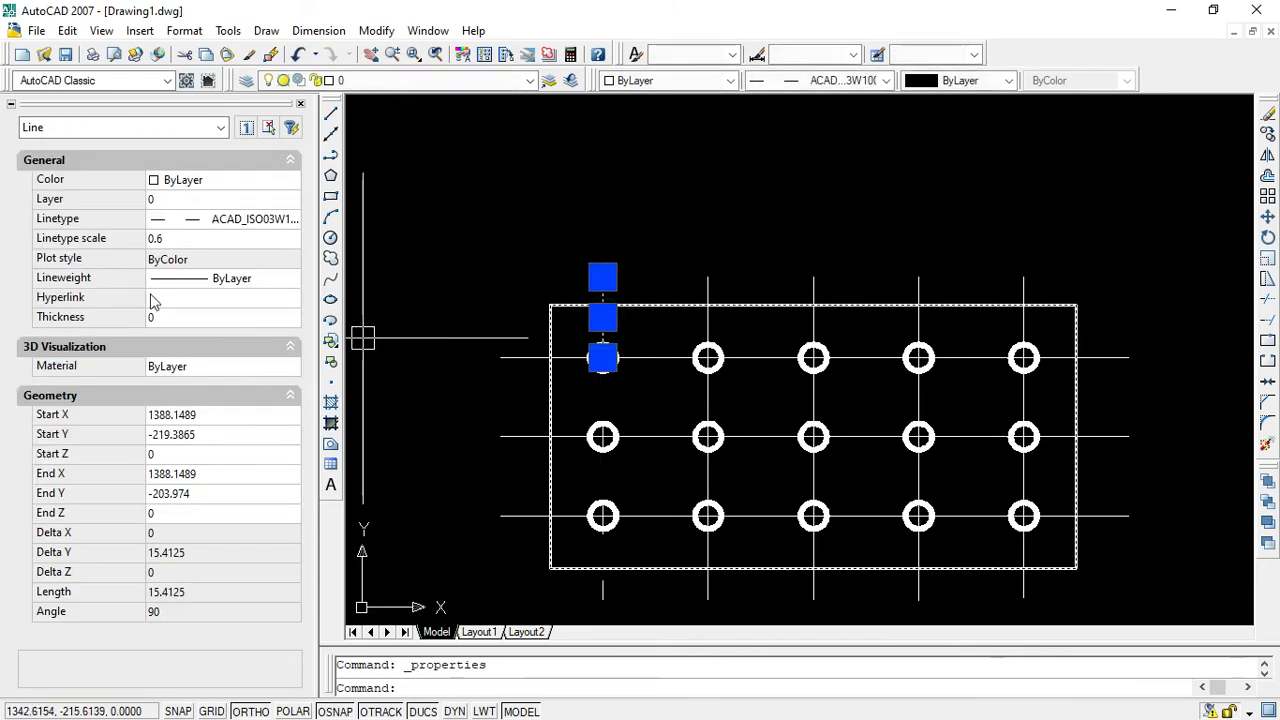
click(172, 241)
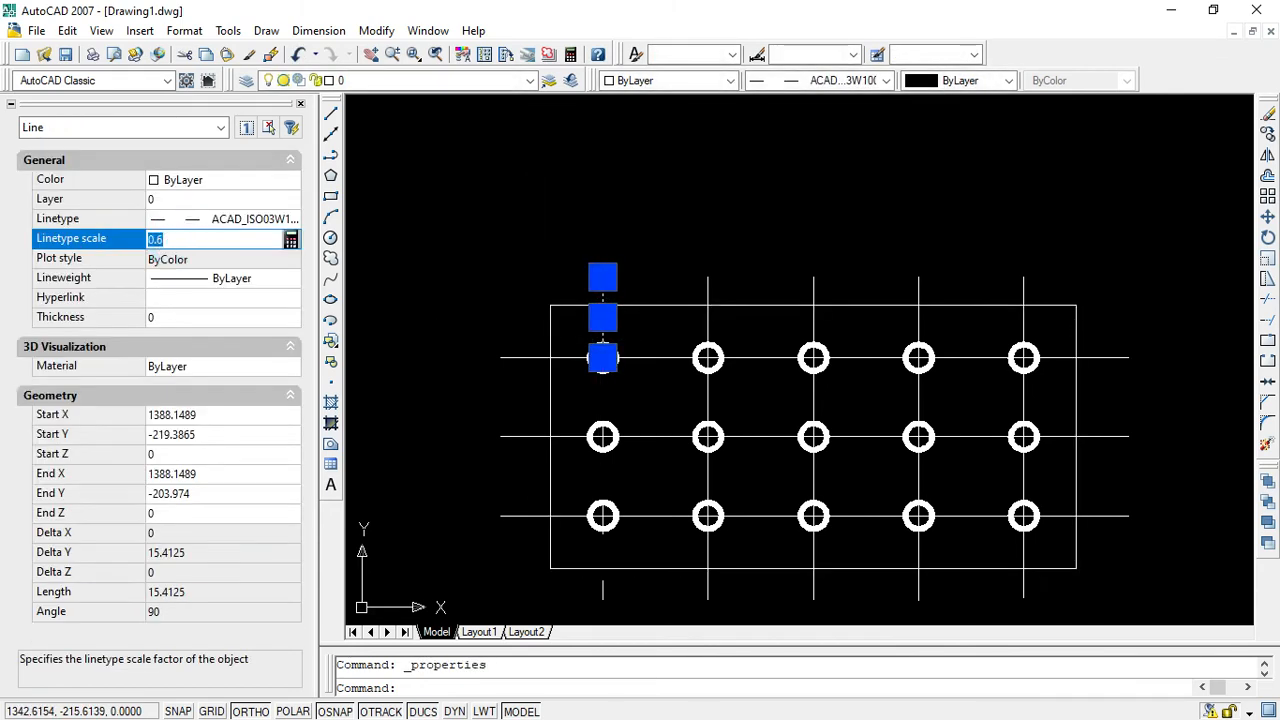
click(420, 286)
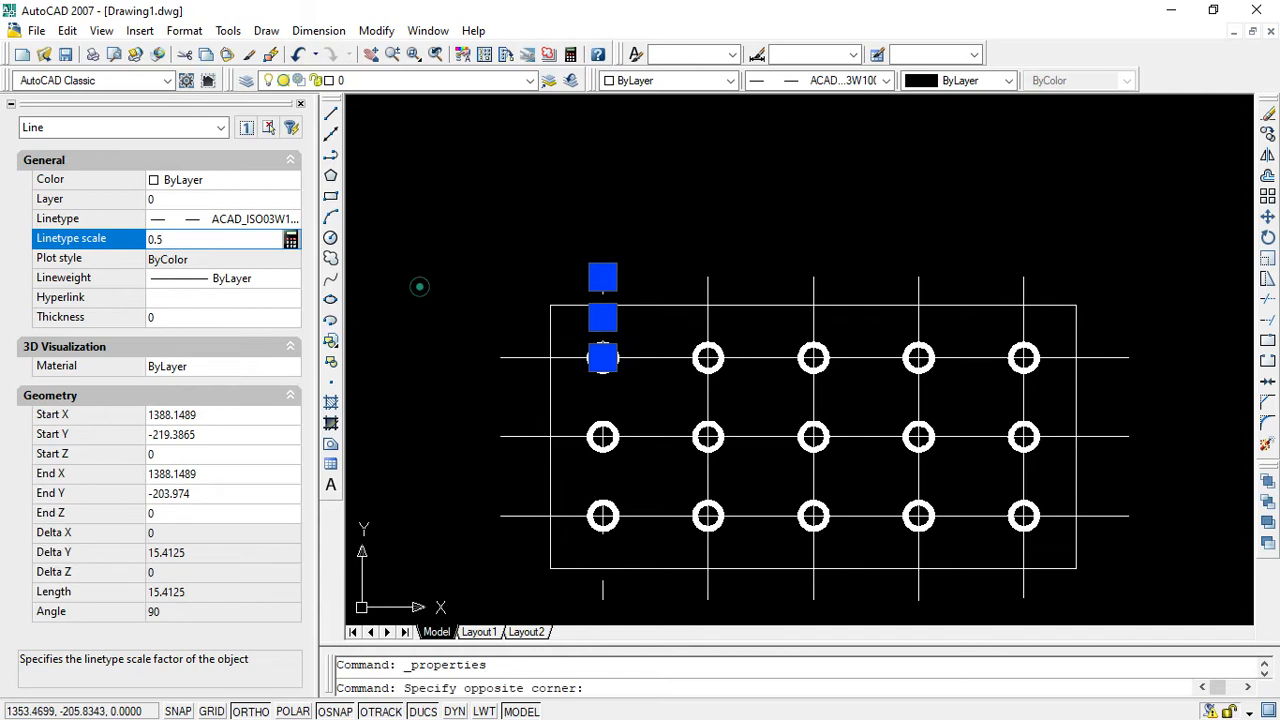
key(Escape)
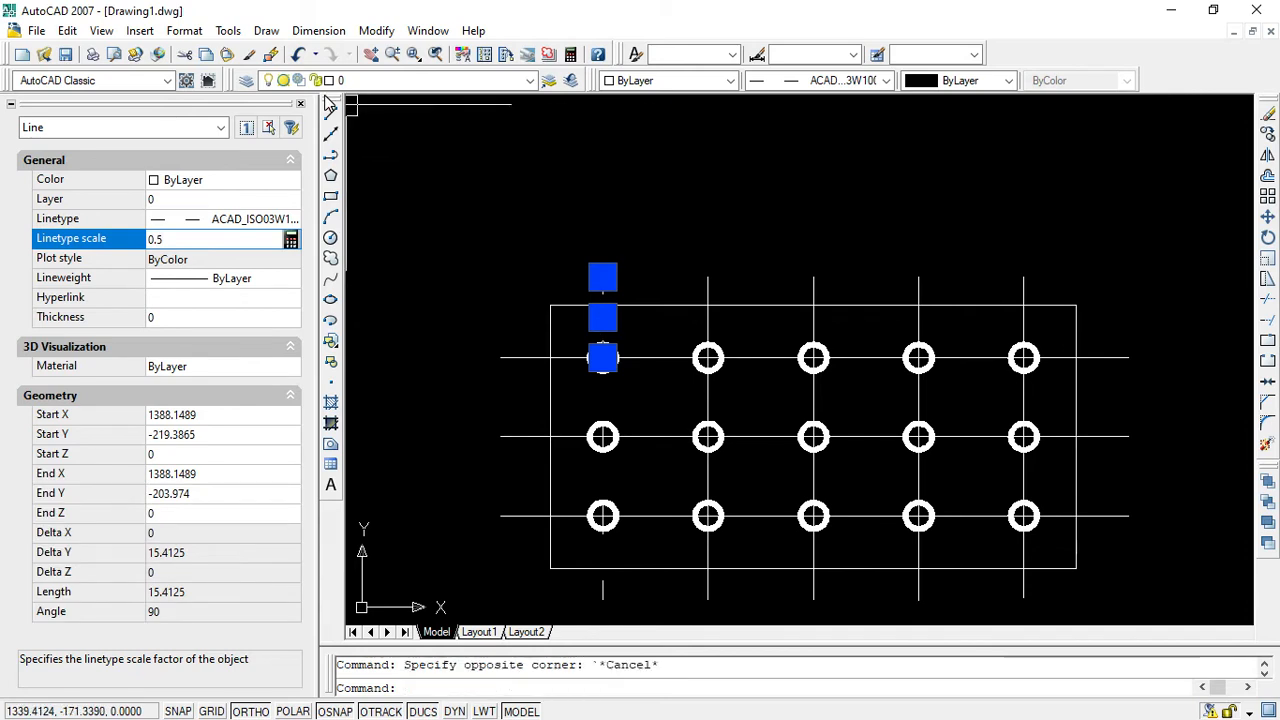
click(300, 105)
key(Escape)
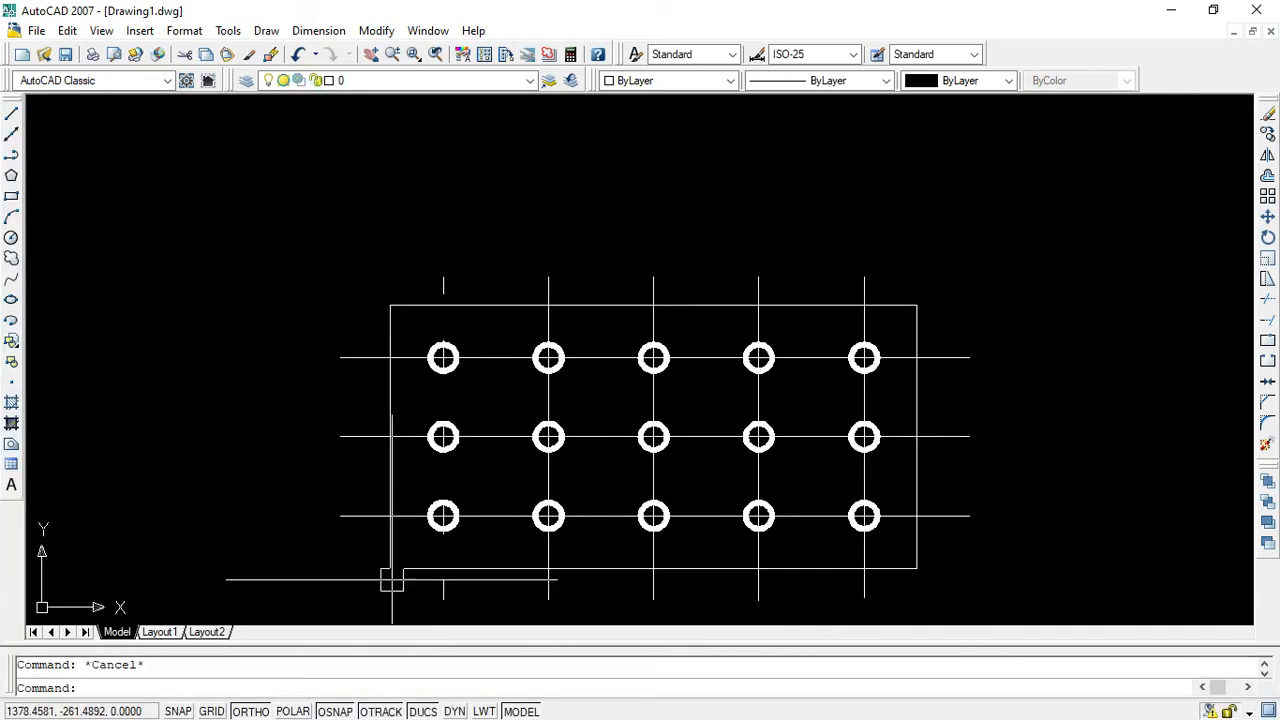
scroll(680, 528, down, 2)
scroll(674, 526, up, 3)
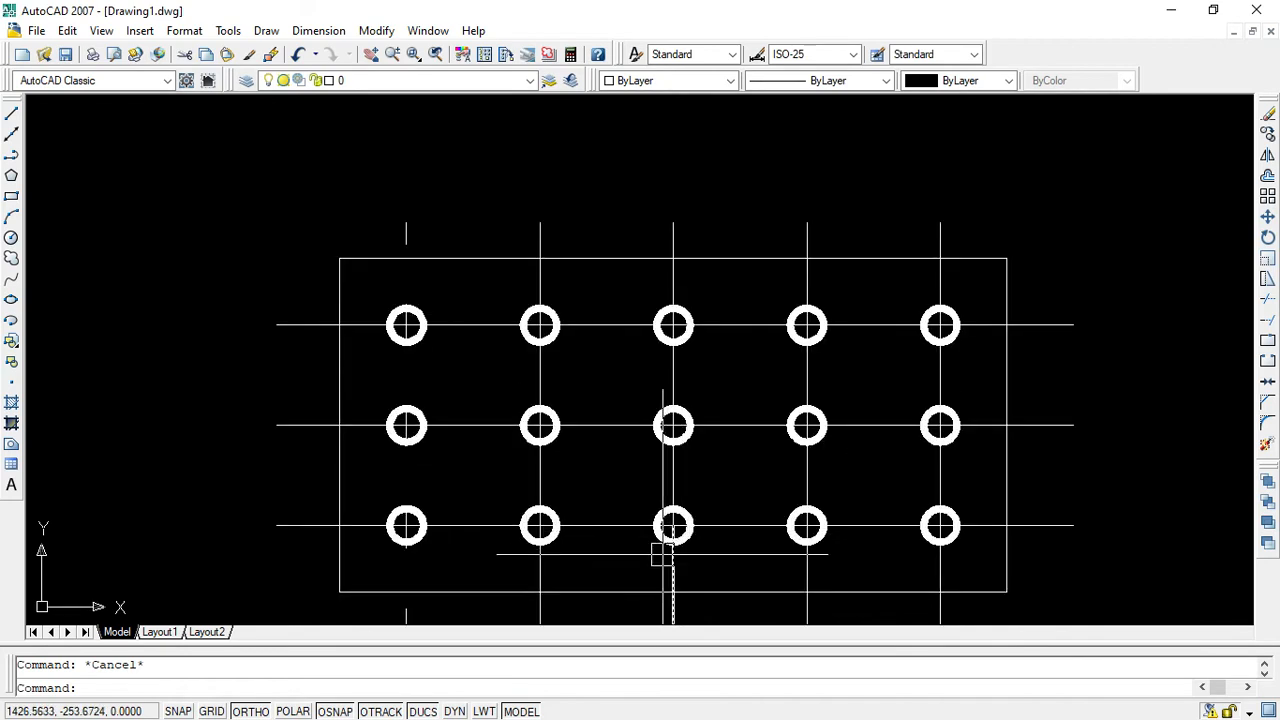
scroll(663, 555, up, 2)
scroll(662, 555, down, 2)
scroll(662, 555, up, 2)
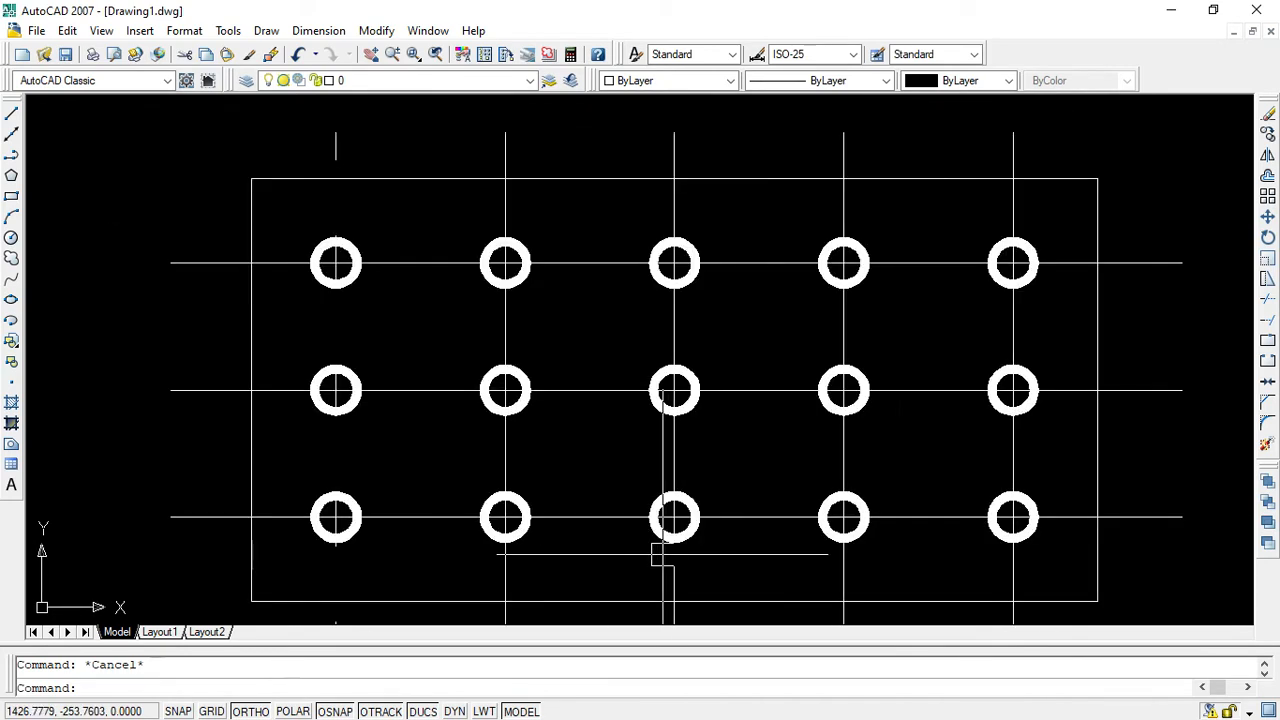
Load the ACAD_ISO02W100 ISO dash linetype from acadiso.lin into the drawing.
scroll(662, 555, down, 2)
scroll(663, 548, up, 2)
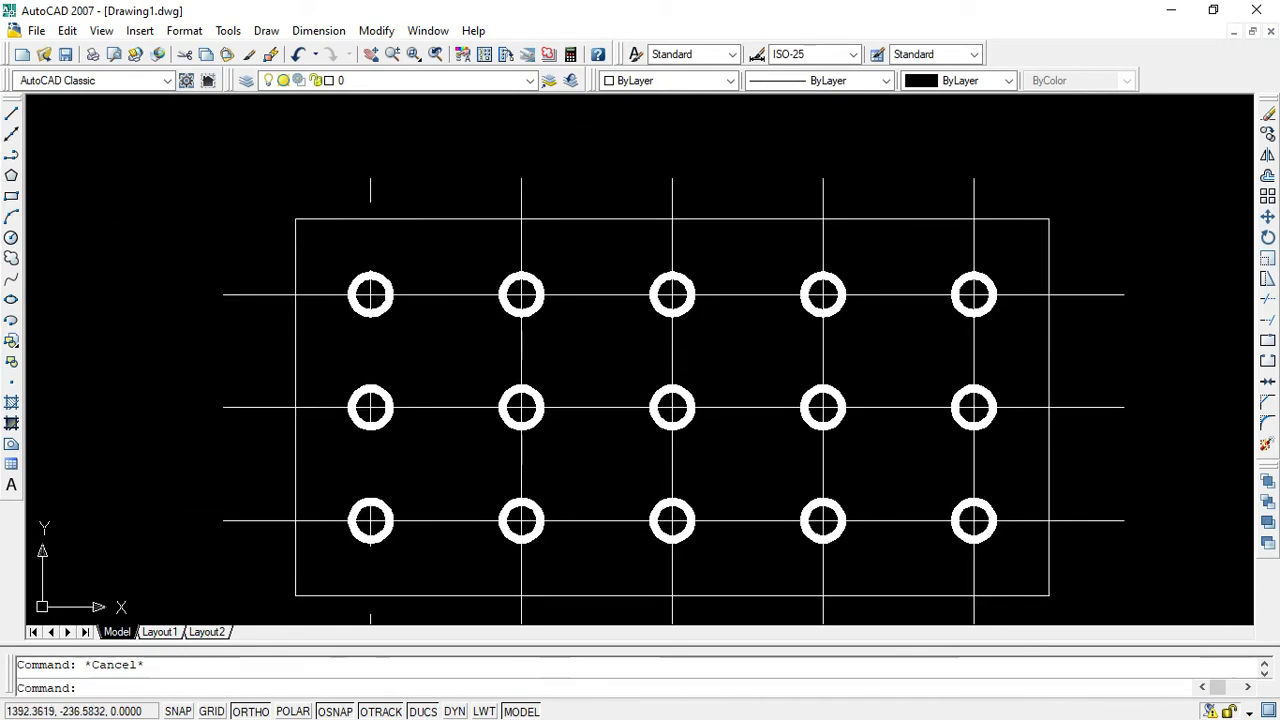
click(885, 81)
click(828, 157)
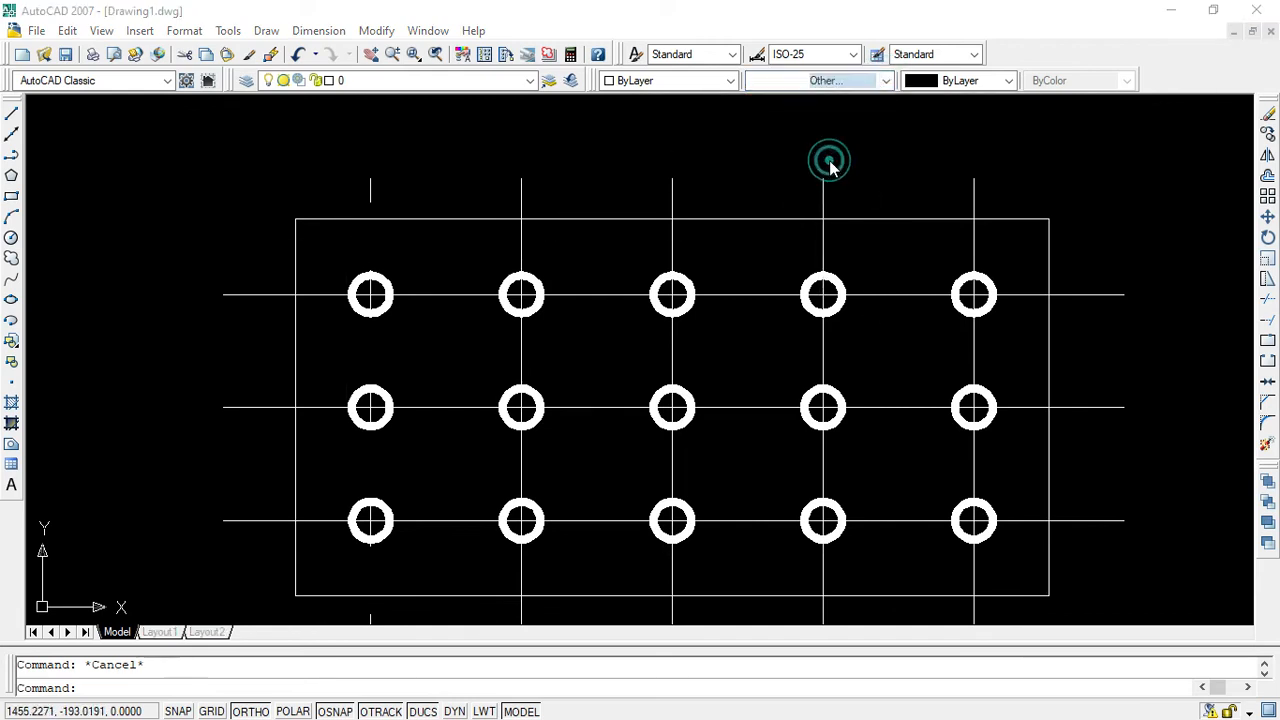
click(513, 259)
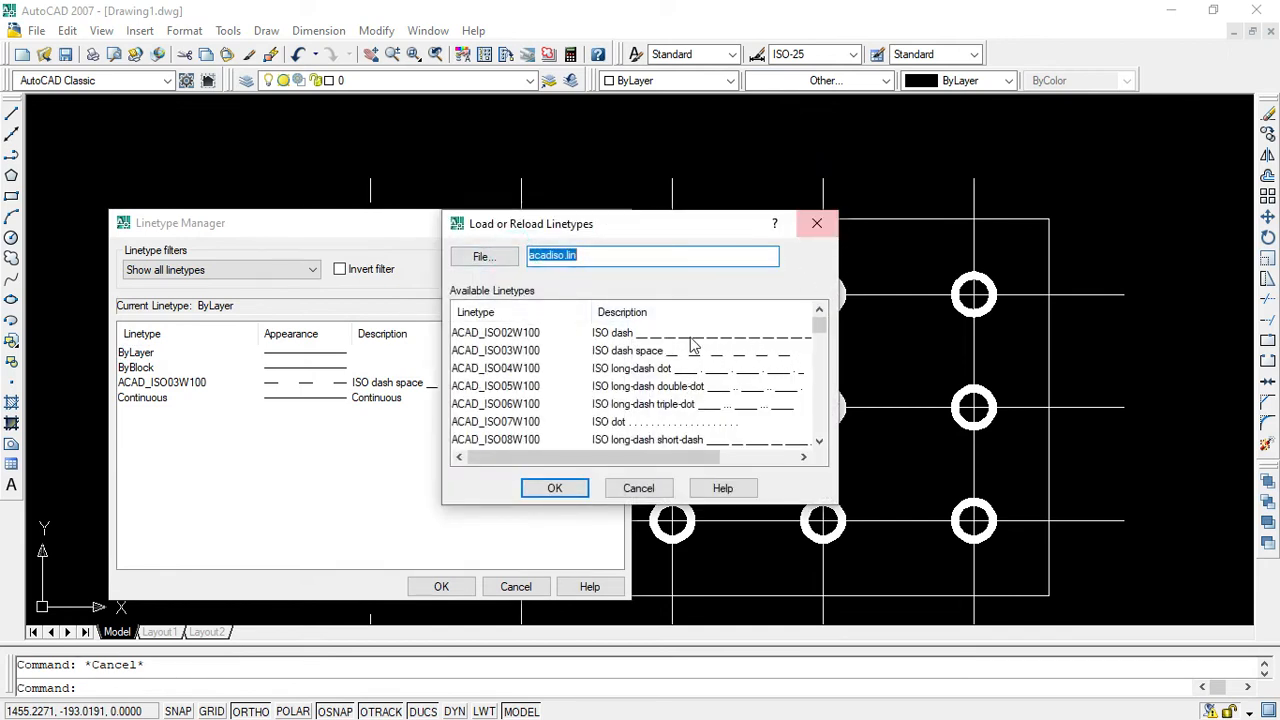
click(585, 333)
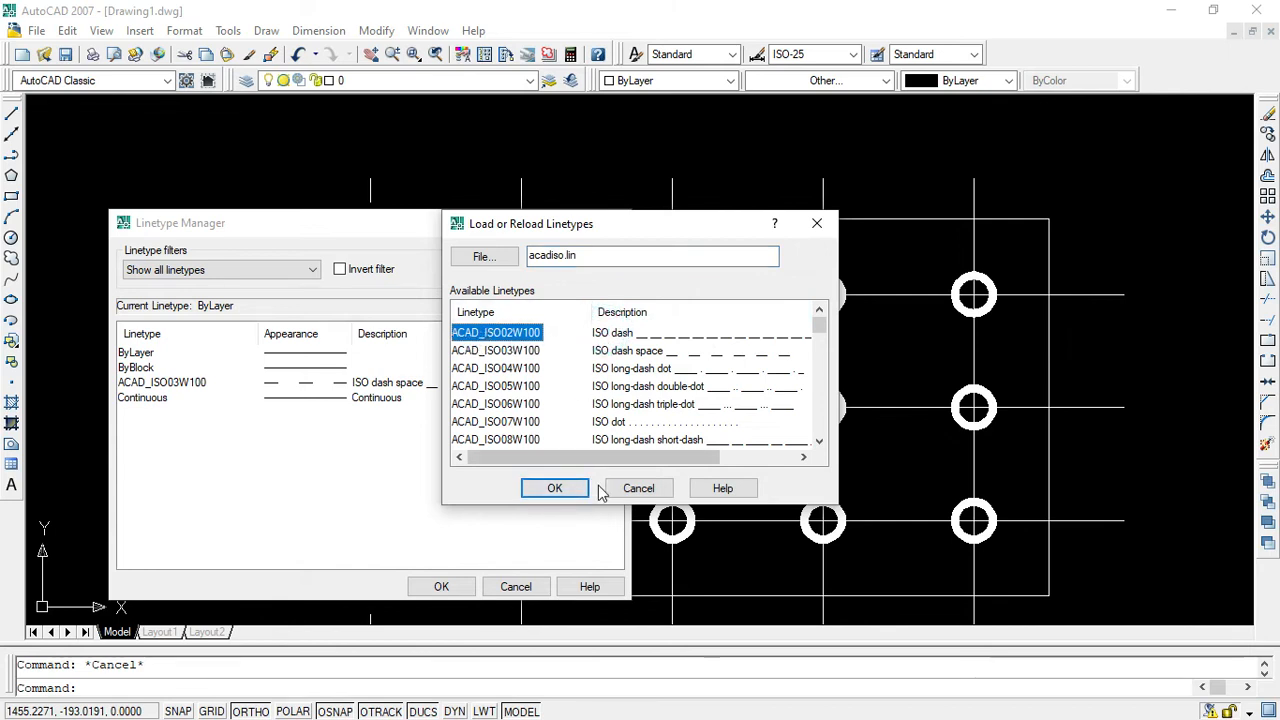
click(556, 488)
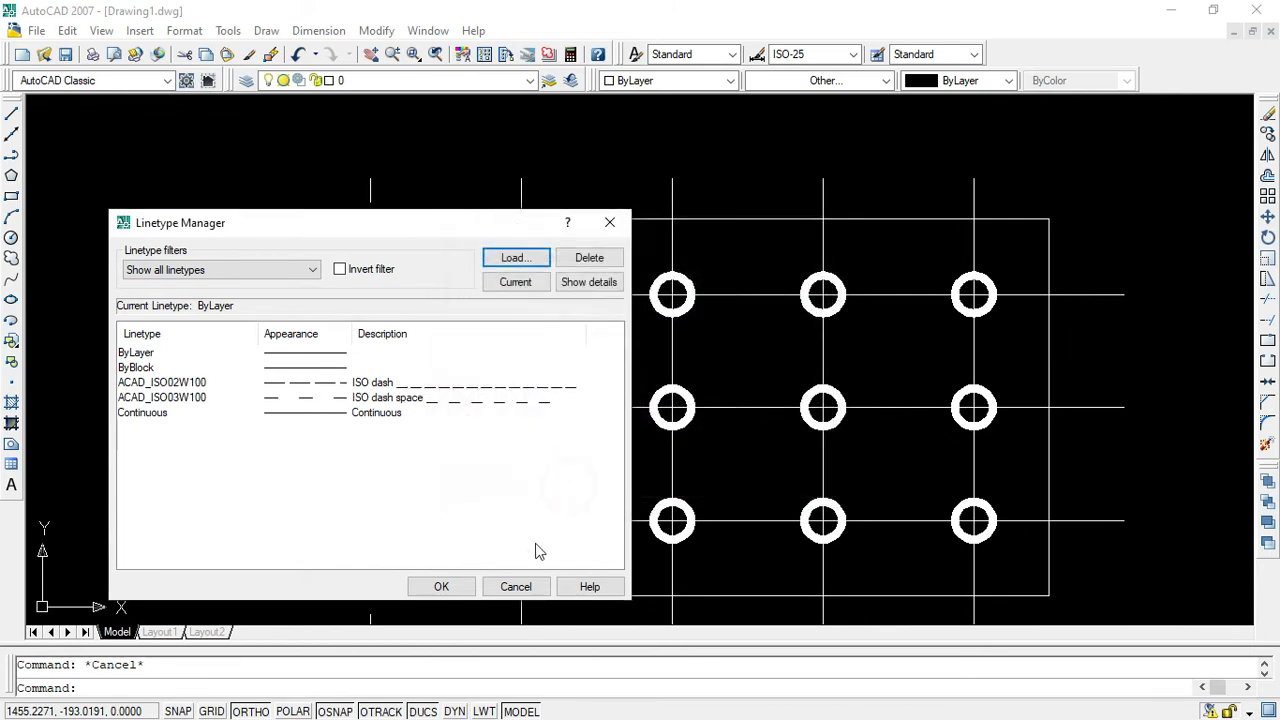
click(441, 588)
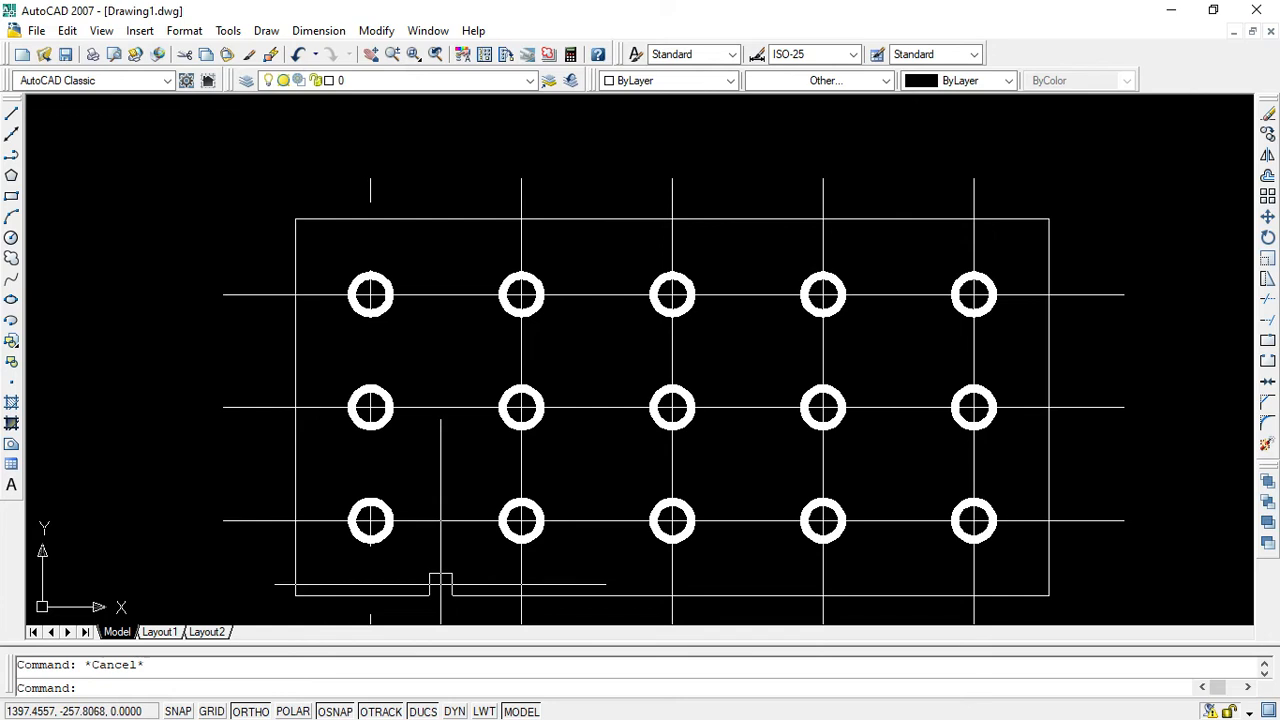
click(368, 189)
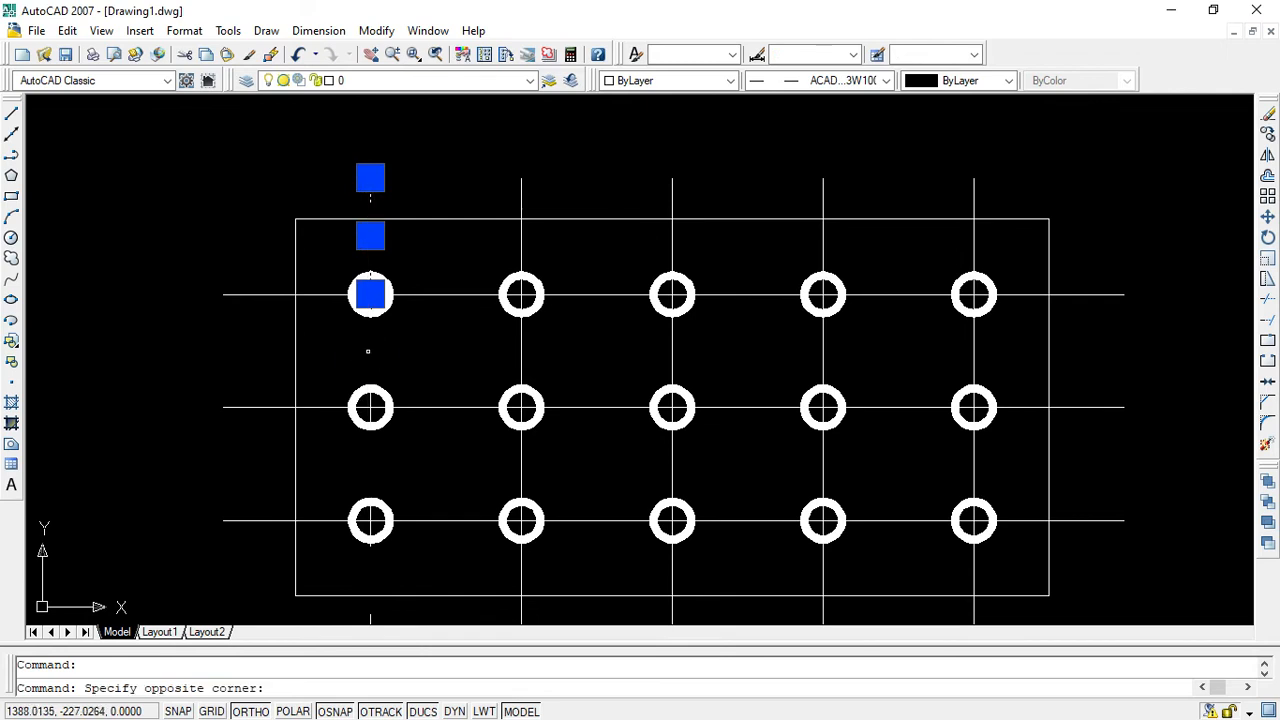
key(shift+space)
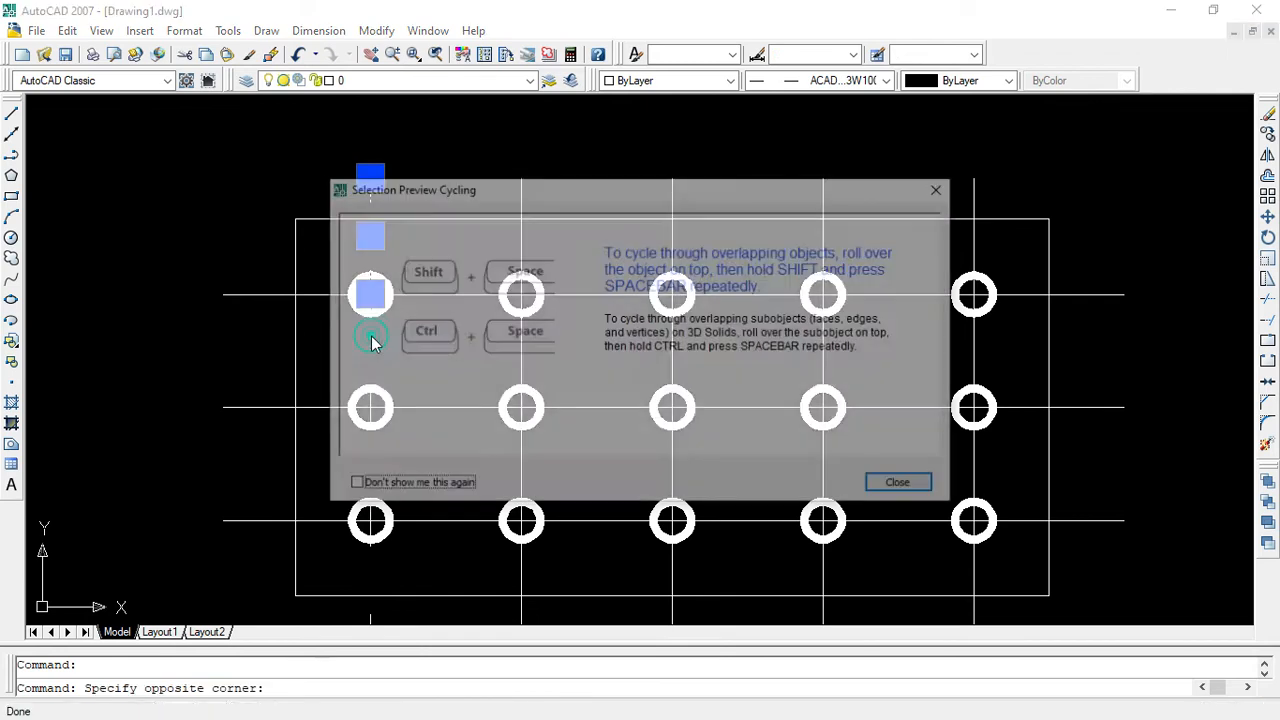
click(942, 189)
click(365, 240)
click(367, 192)
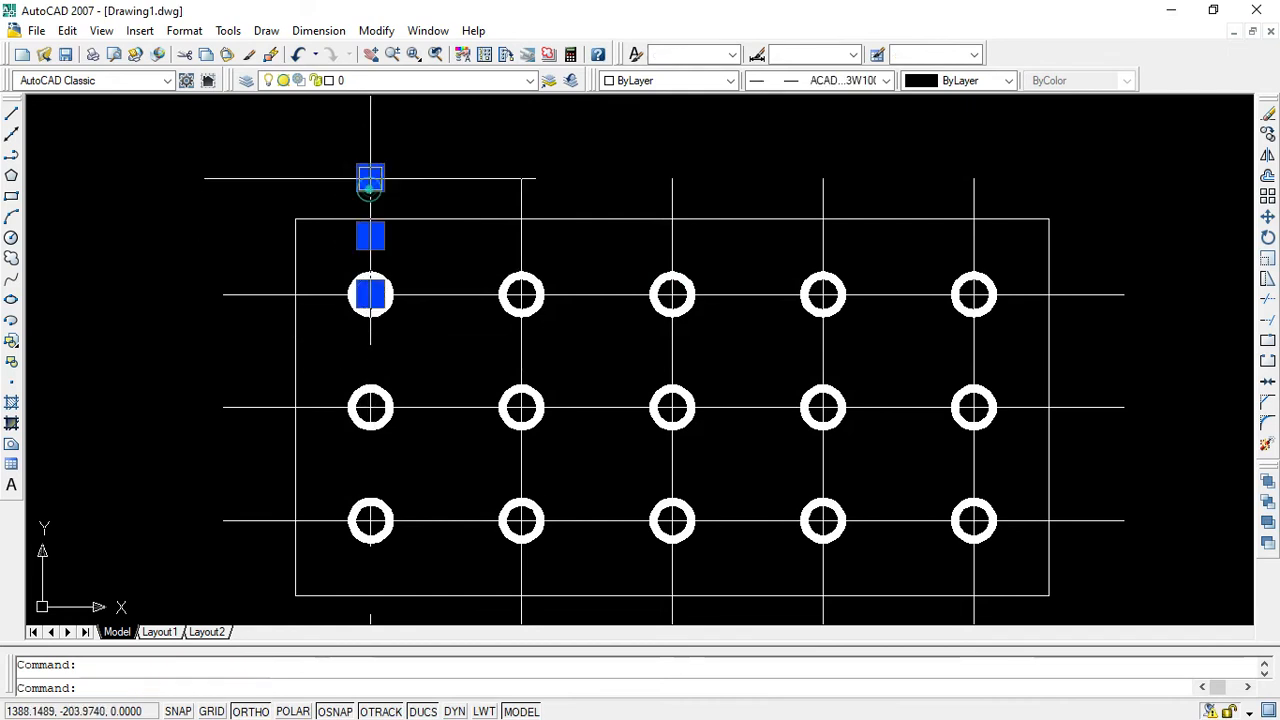
click(371, 355)
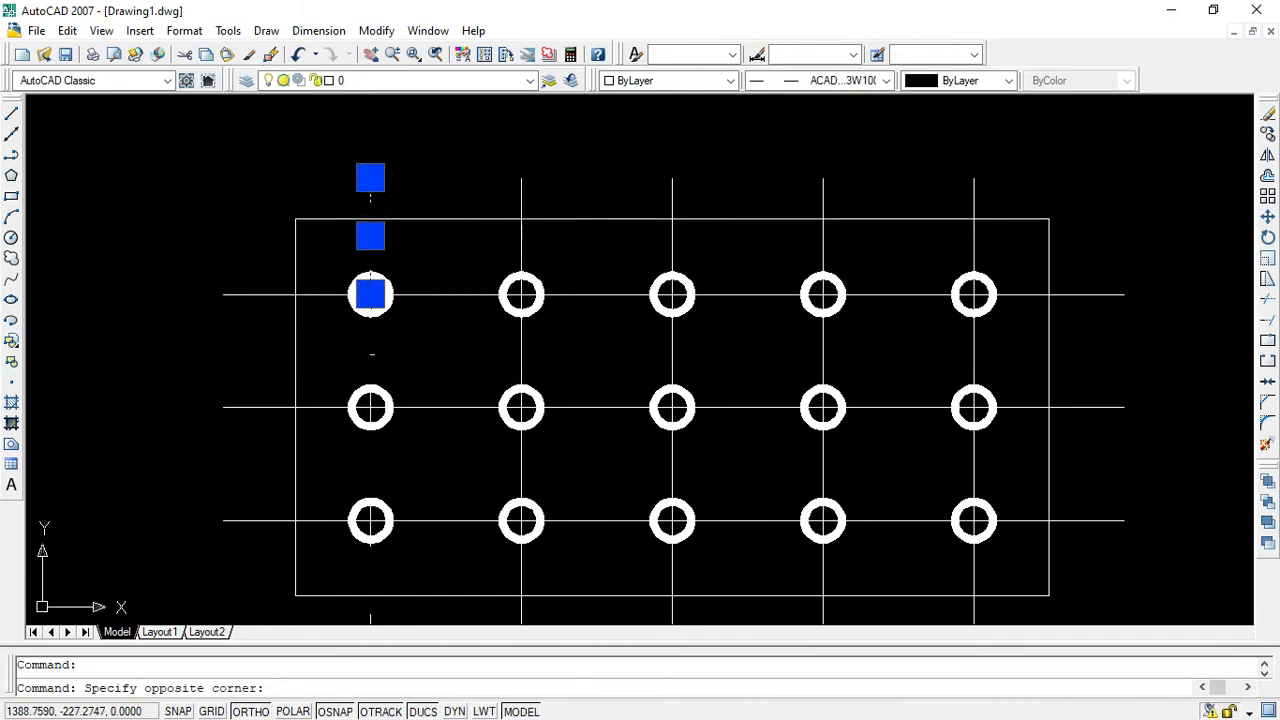
click(375, 302)
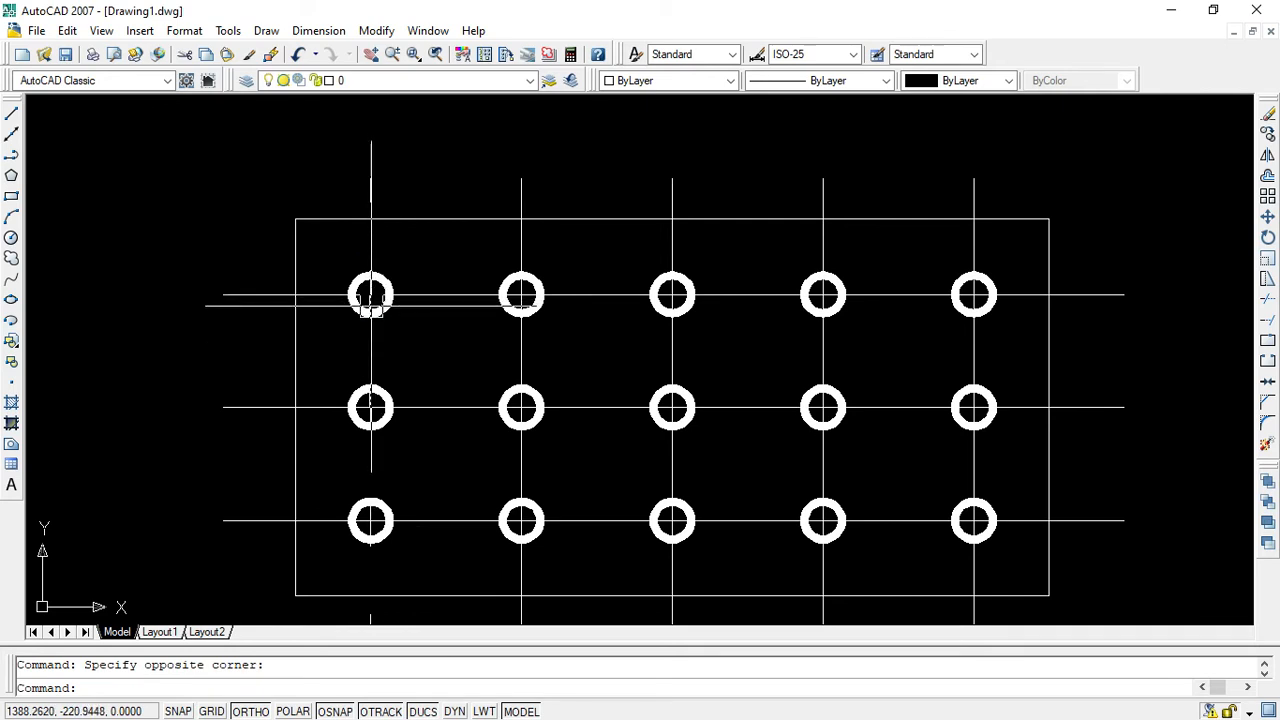
Assign the ACAD_ISO02W100 linetype to the two upper segments and the lowest segment of the first column's vertical center line.
click(371, 305)
click(370, 200)
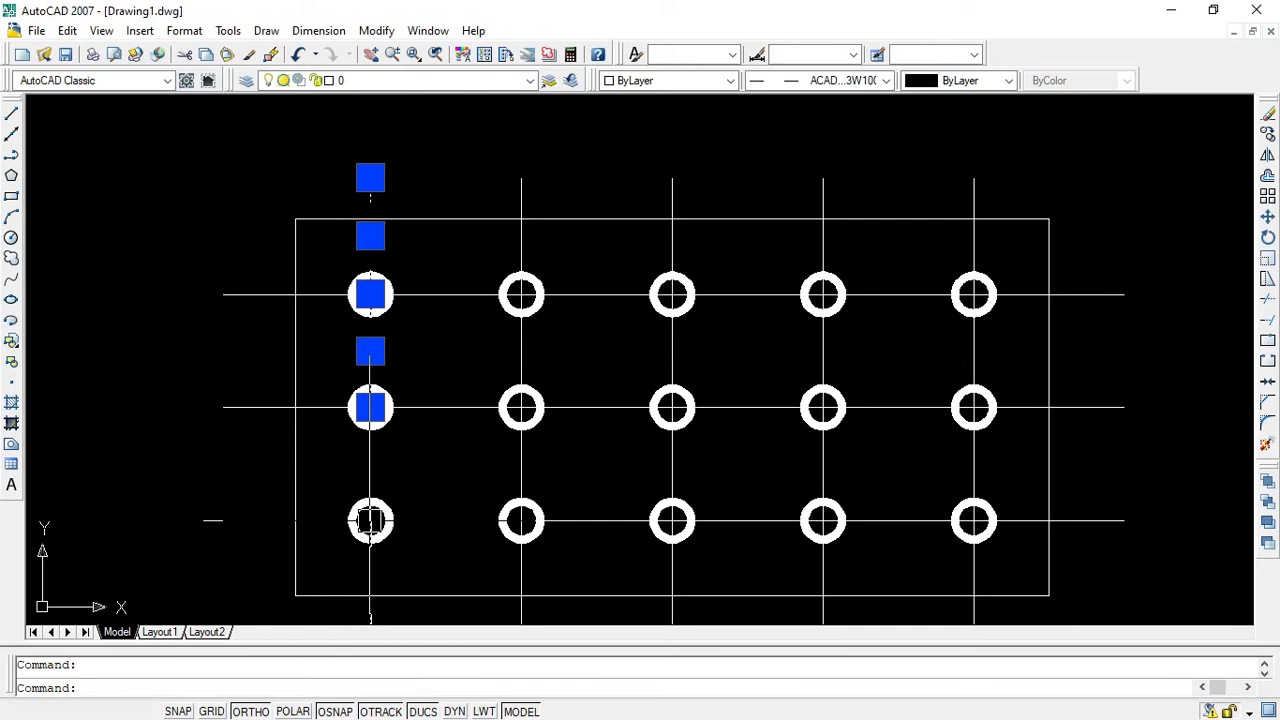
click(370, 520)
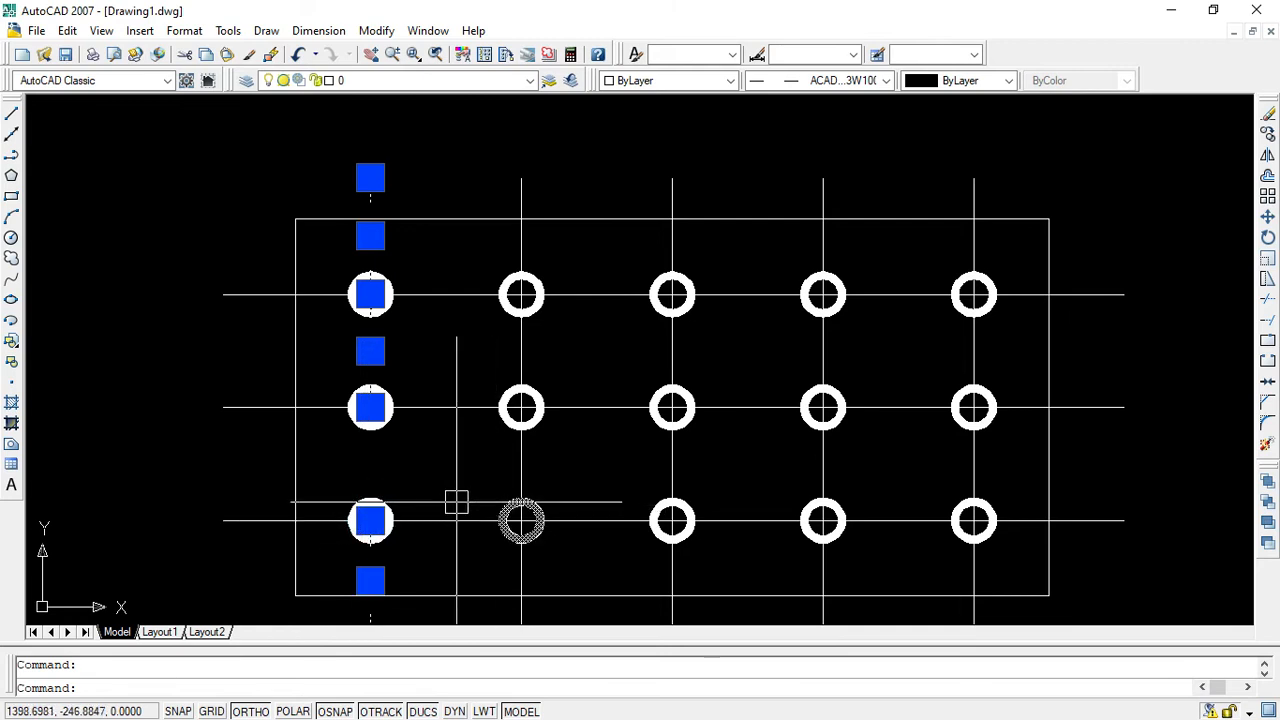
click(371, 545)
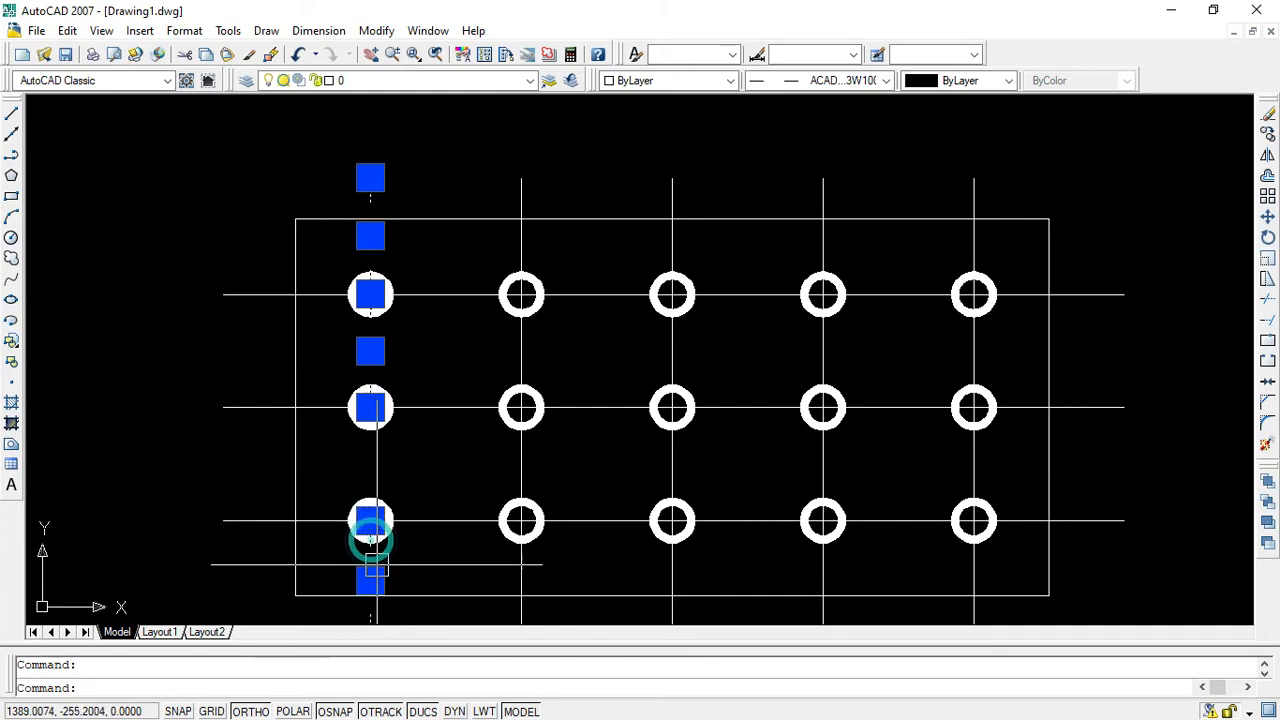
scroll(550, 553, down, 4)
scroll(550, 553, up, 2)
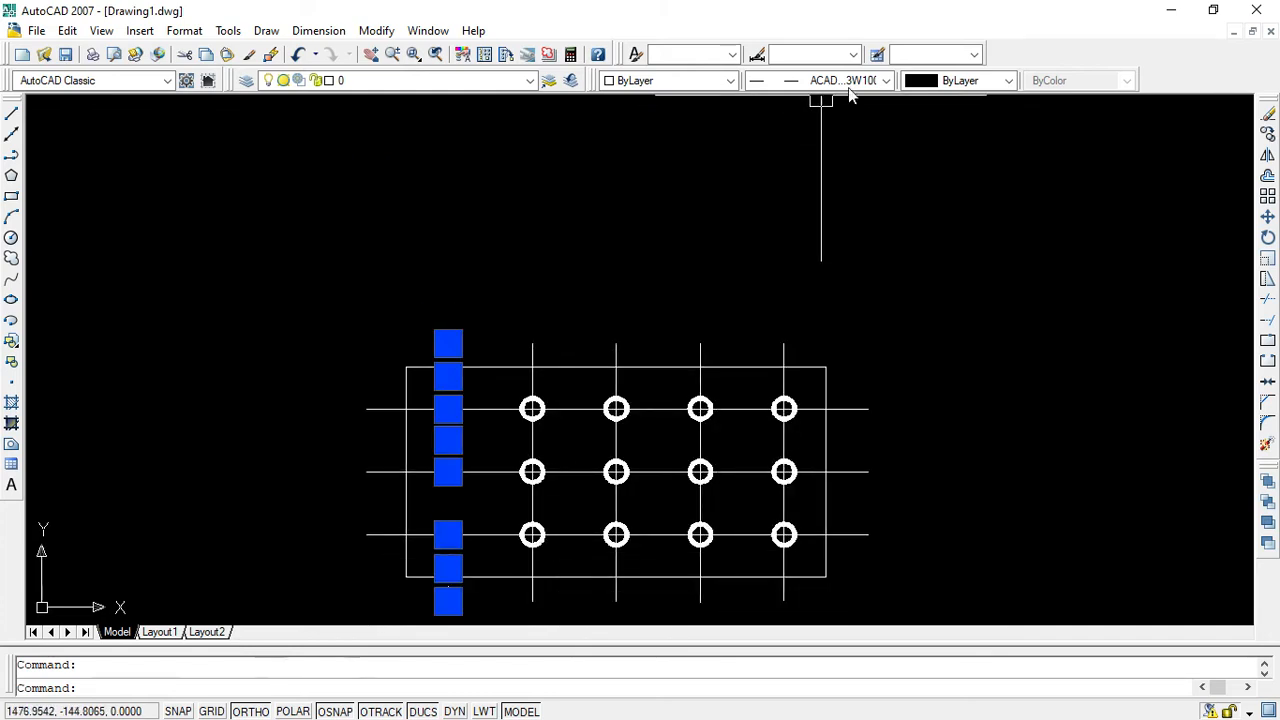
click(886, 81)
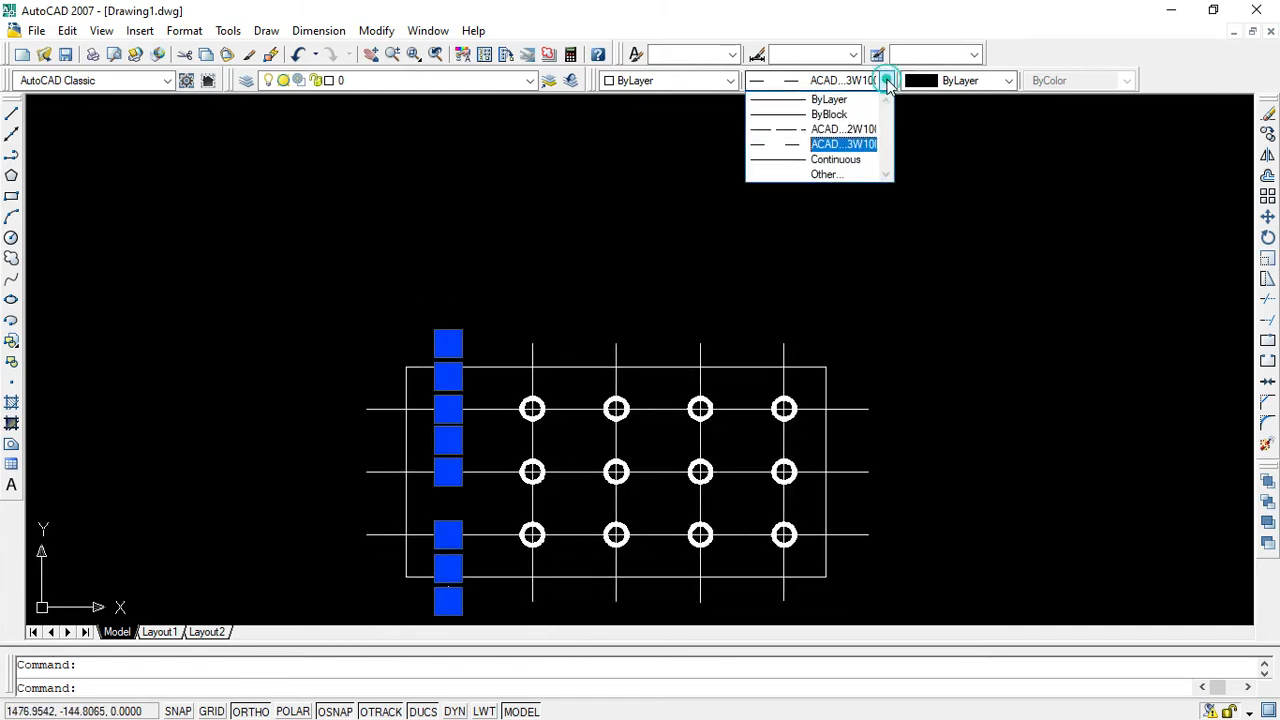
click(853, 130)
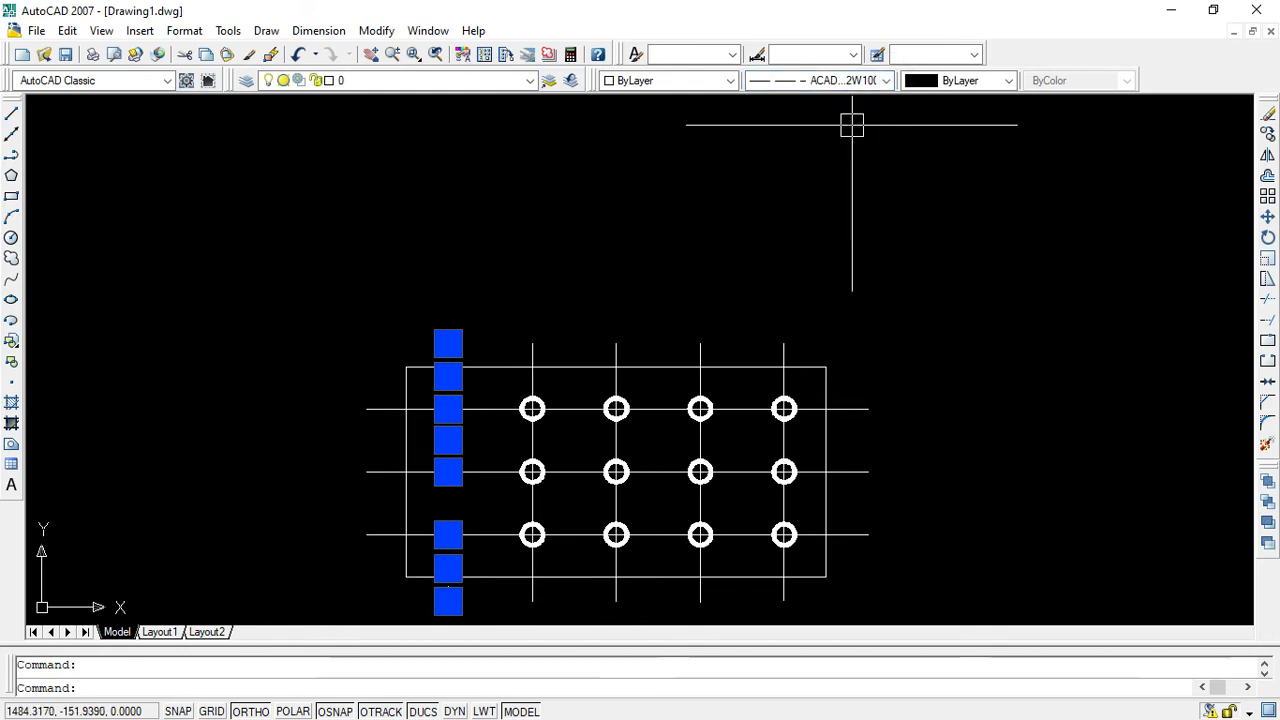
key(Escape)
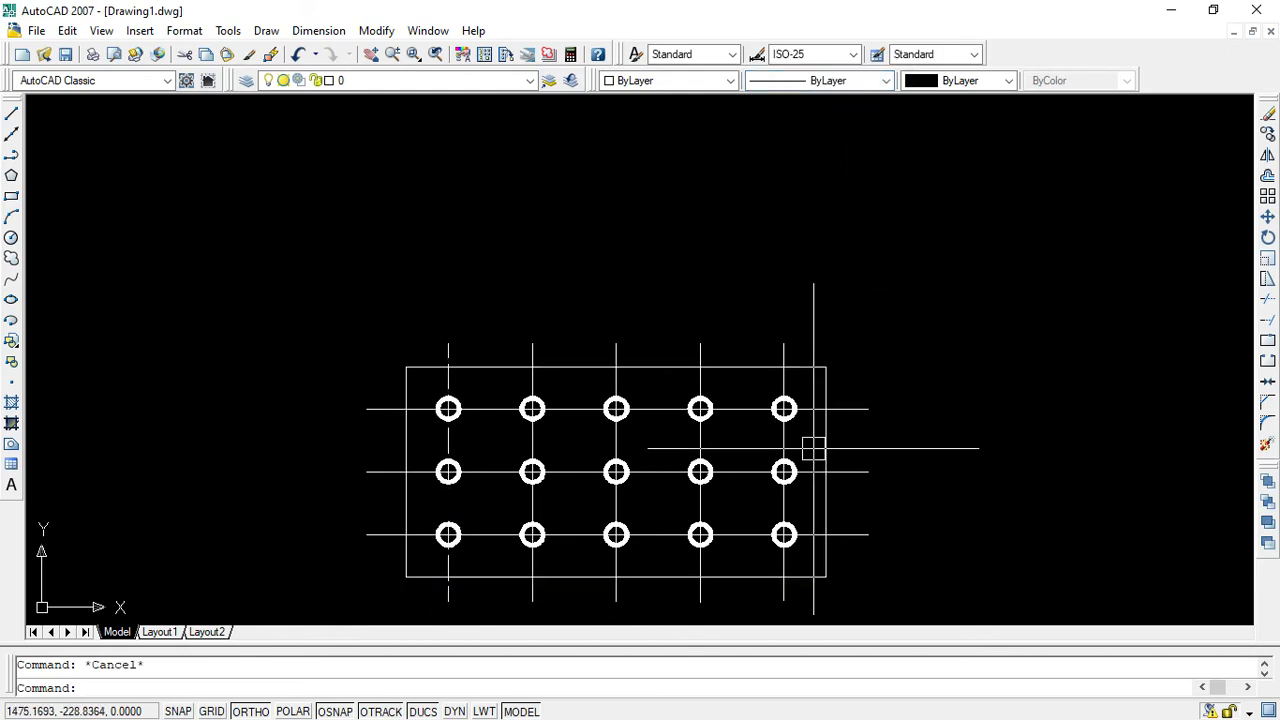
Assign the ACAD_ISO02W100 linetype to the first column's center line segment between the middle and lowest donuts.
scroll(803, 463, up, 2)
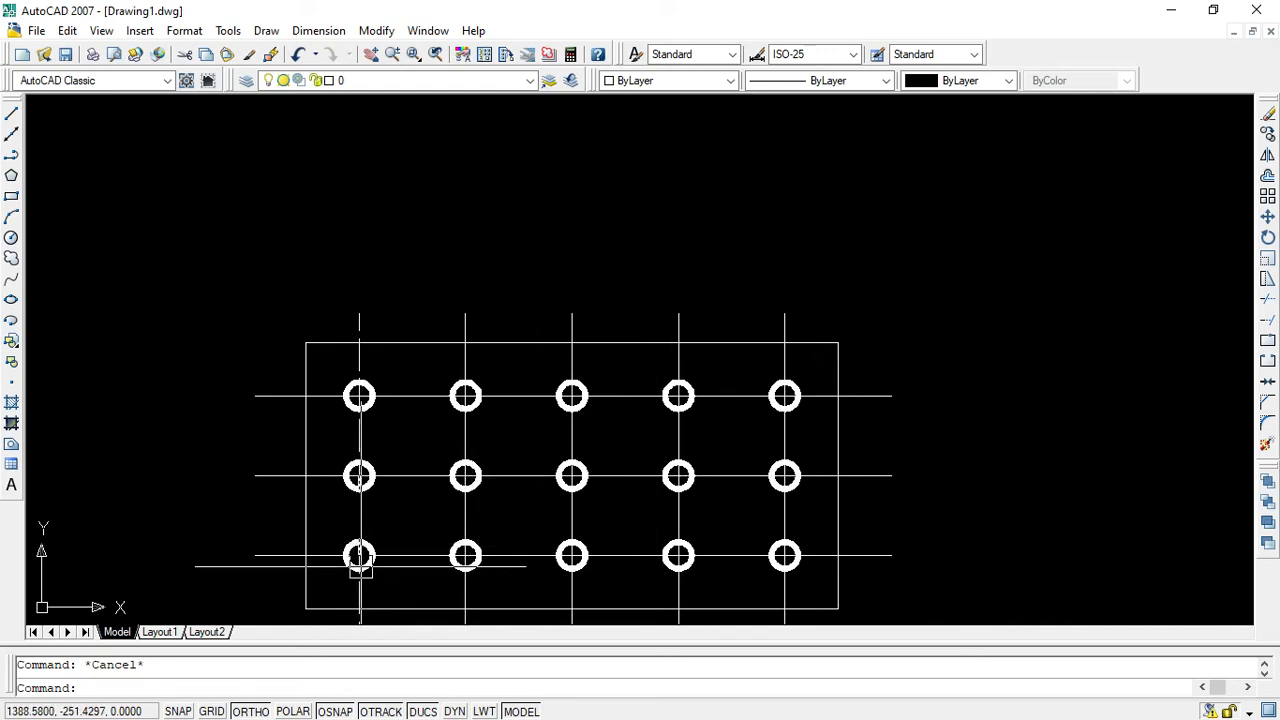
click(358, 490)
click(800, 80)
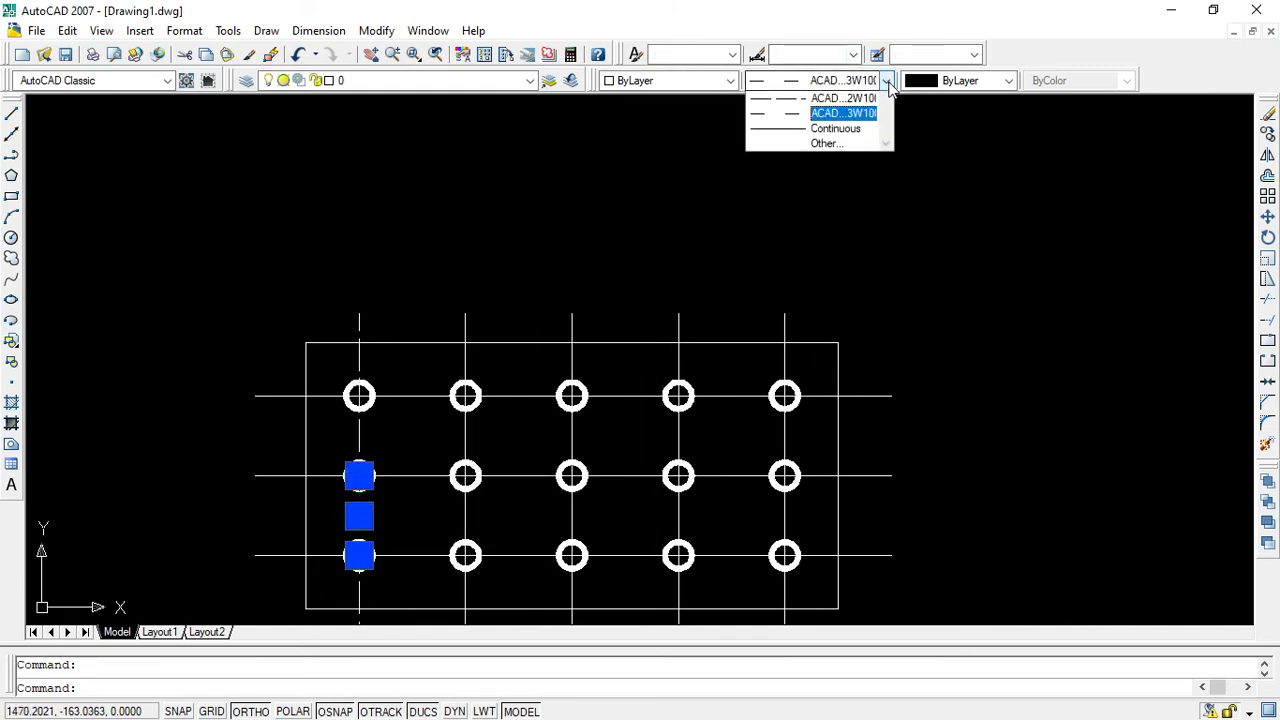
click(777, 130)
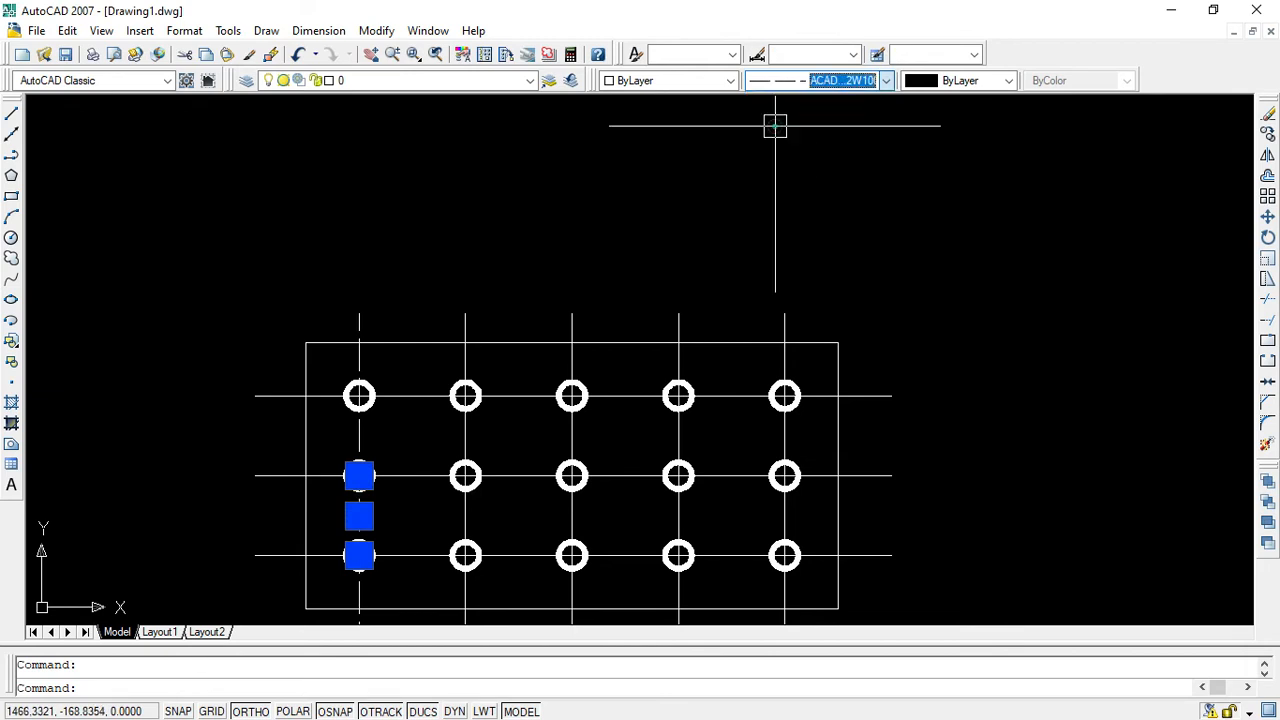
key(Escape)
scroll(1014, 424, down, 4)
scroll(1003, 444, up, 3)
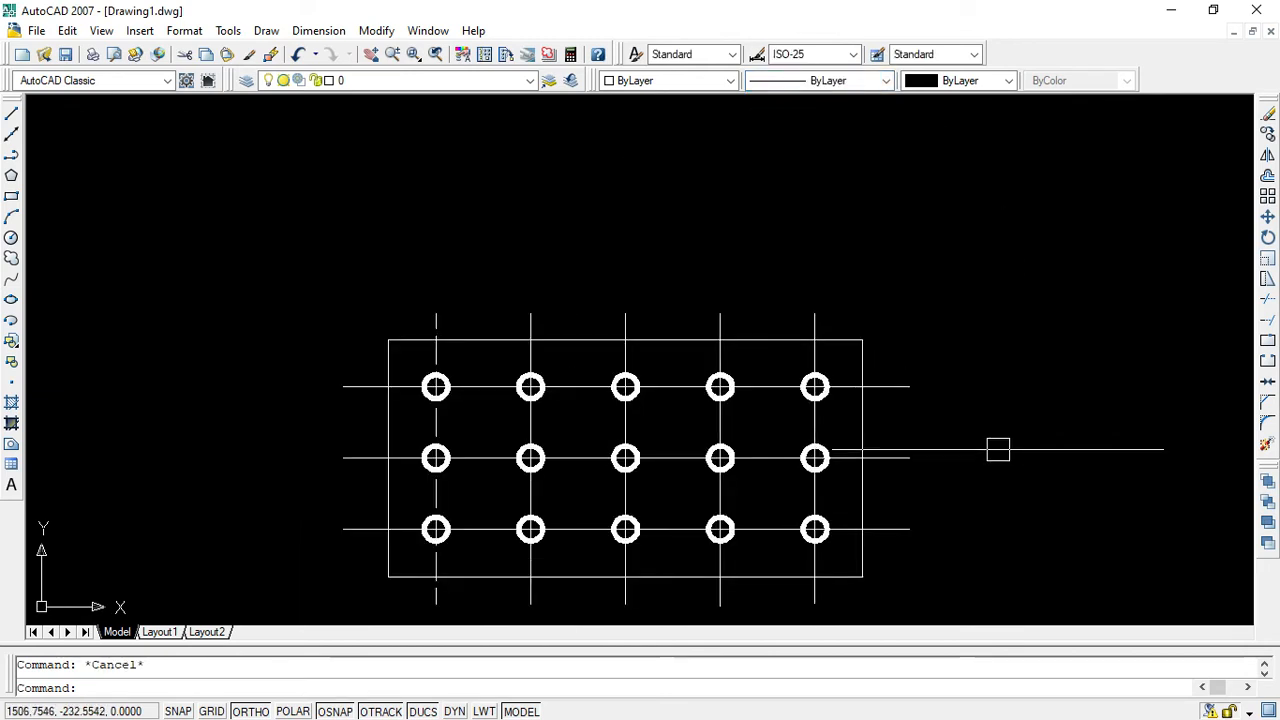
Set the linetype of the vertical and horizontal centre lines through the donuts to ACAD_ISO02W100, excluding the horizontal ends beyond the last column.
scroll(848, 489, up, 3)
scroll(843, 490, down, 4)
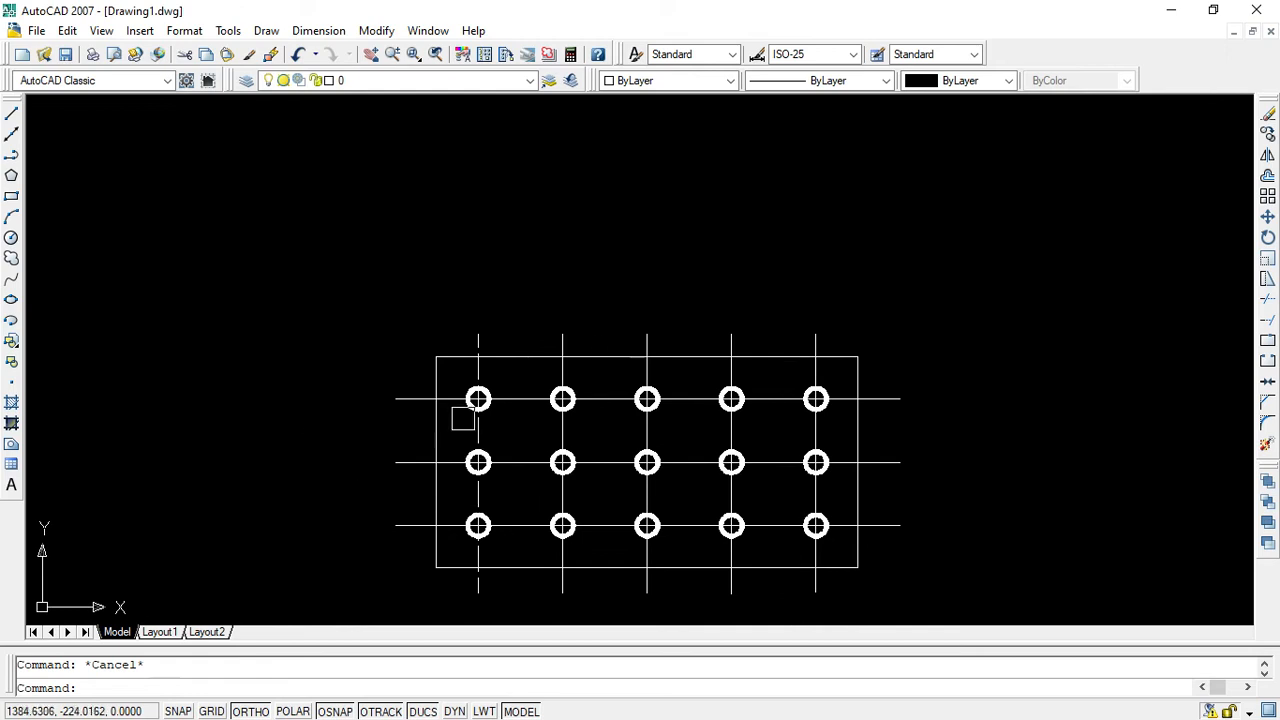
click(562, 366)
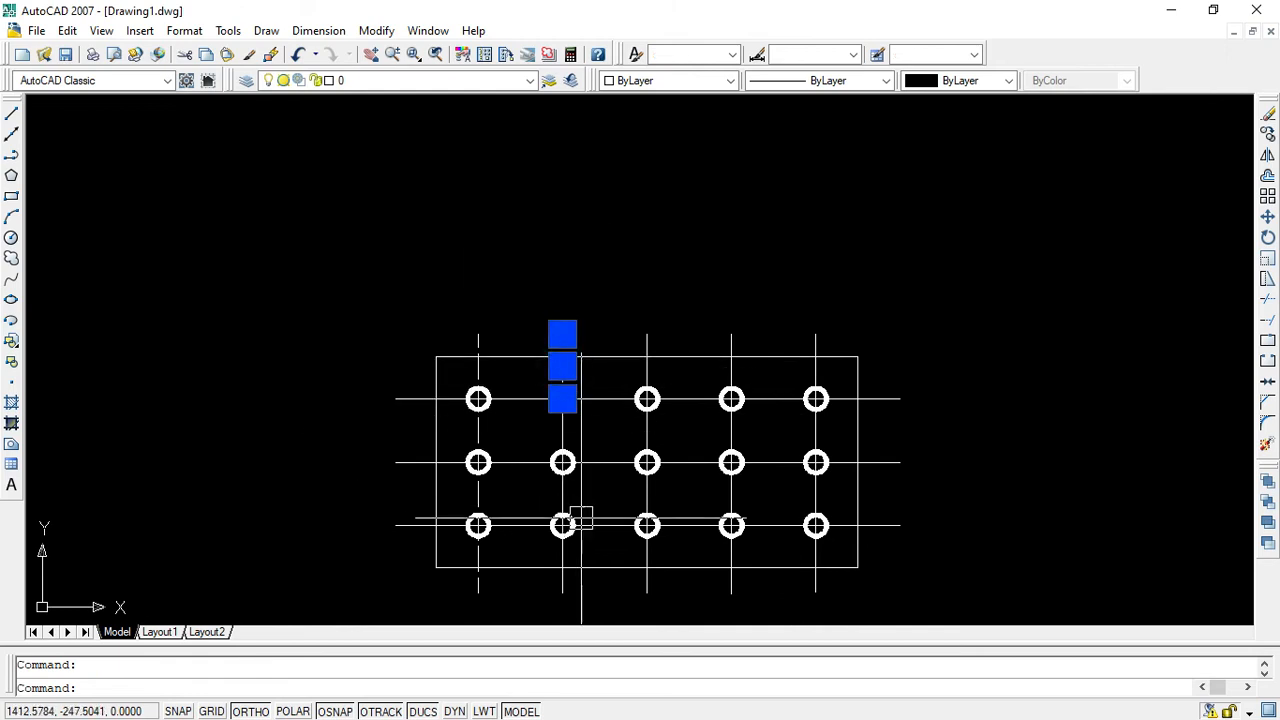
click(563, 430)
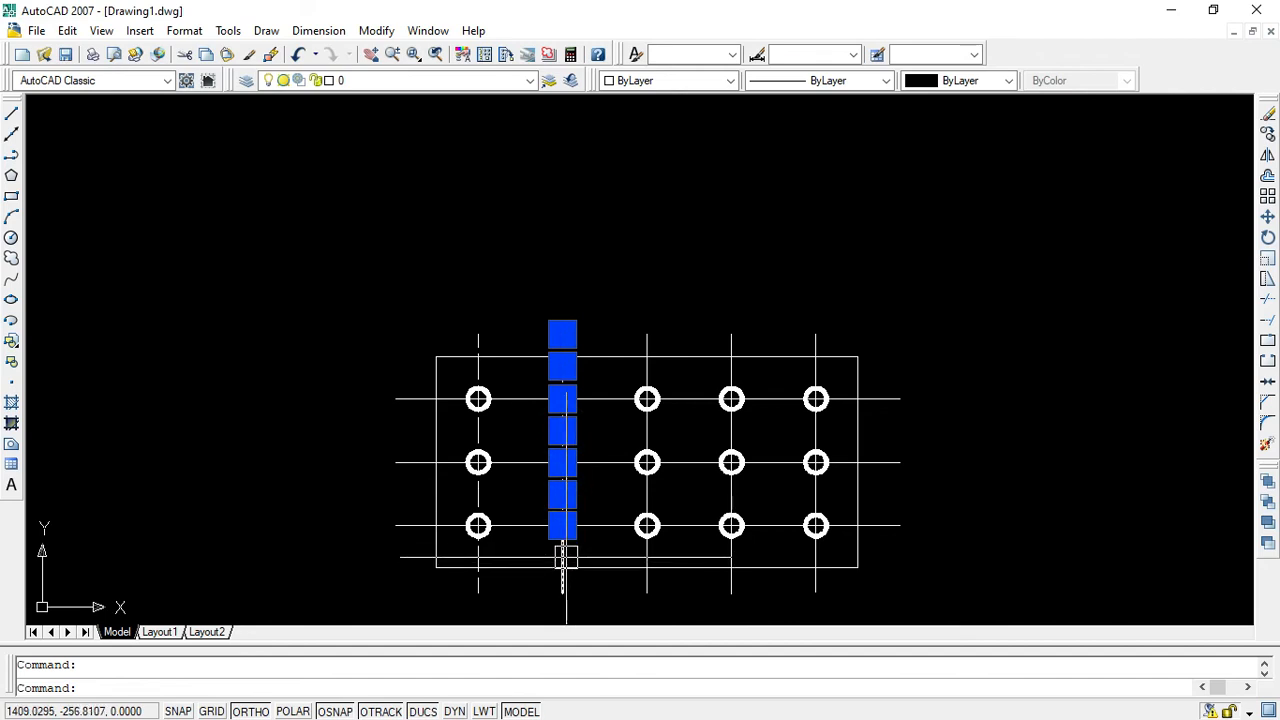
click(561, 558)
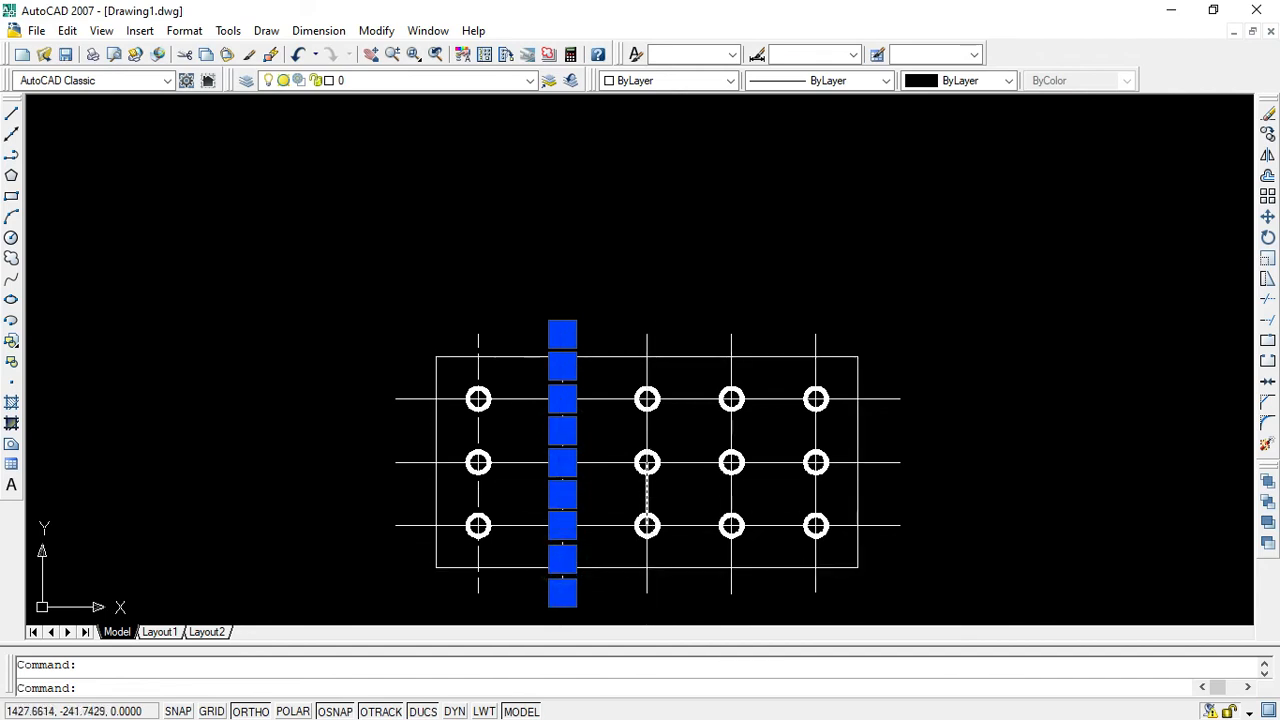
click(645, 432)
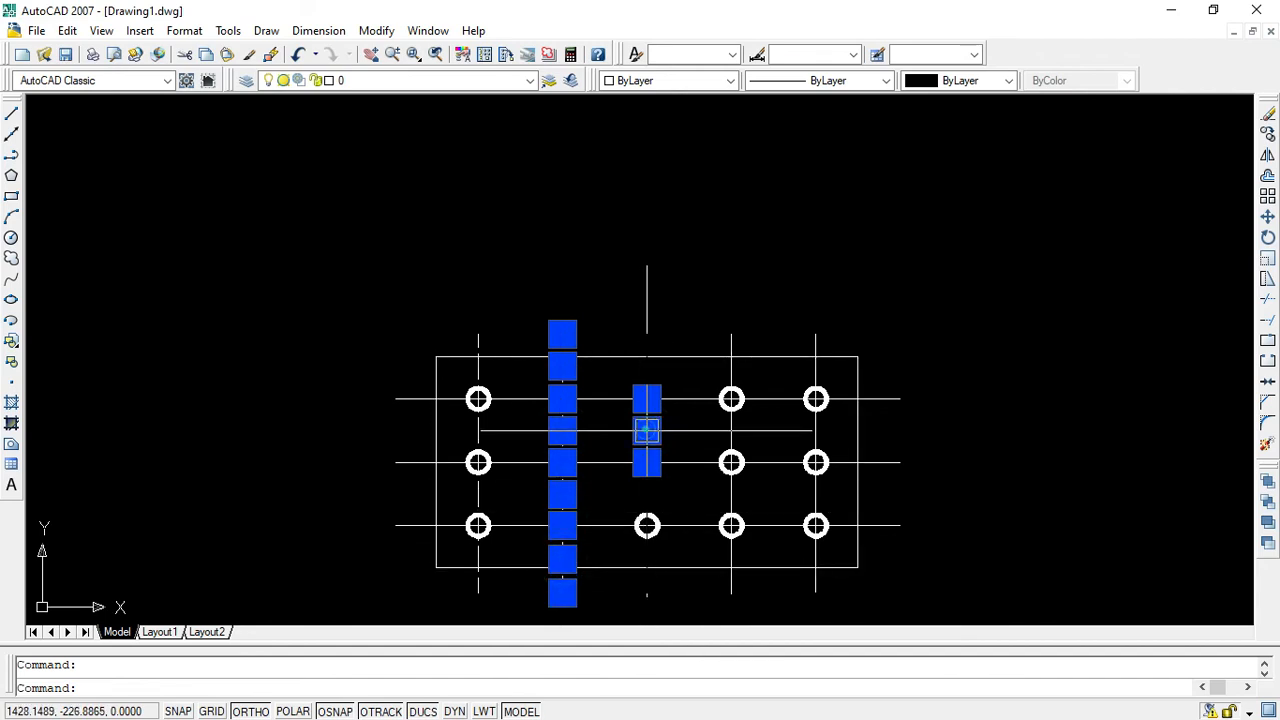
click(645, 352)
click(646, 491)
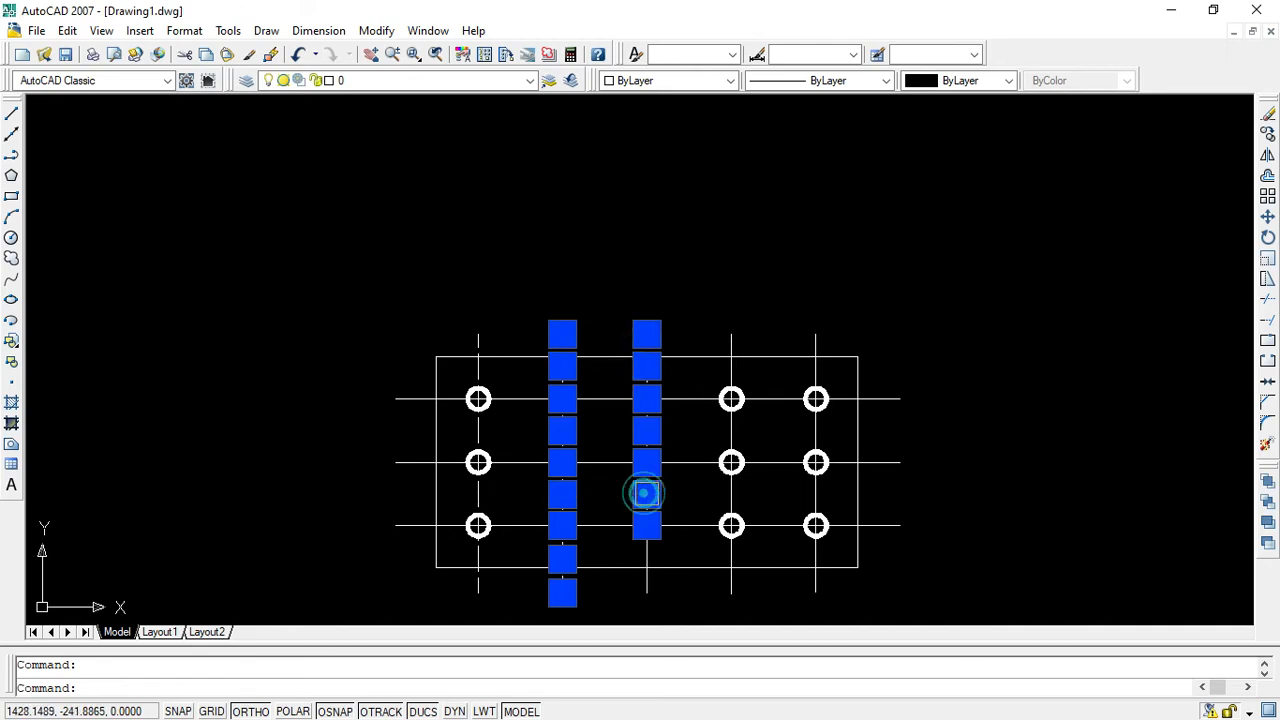
click(645, 575)
click(733, 430)
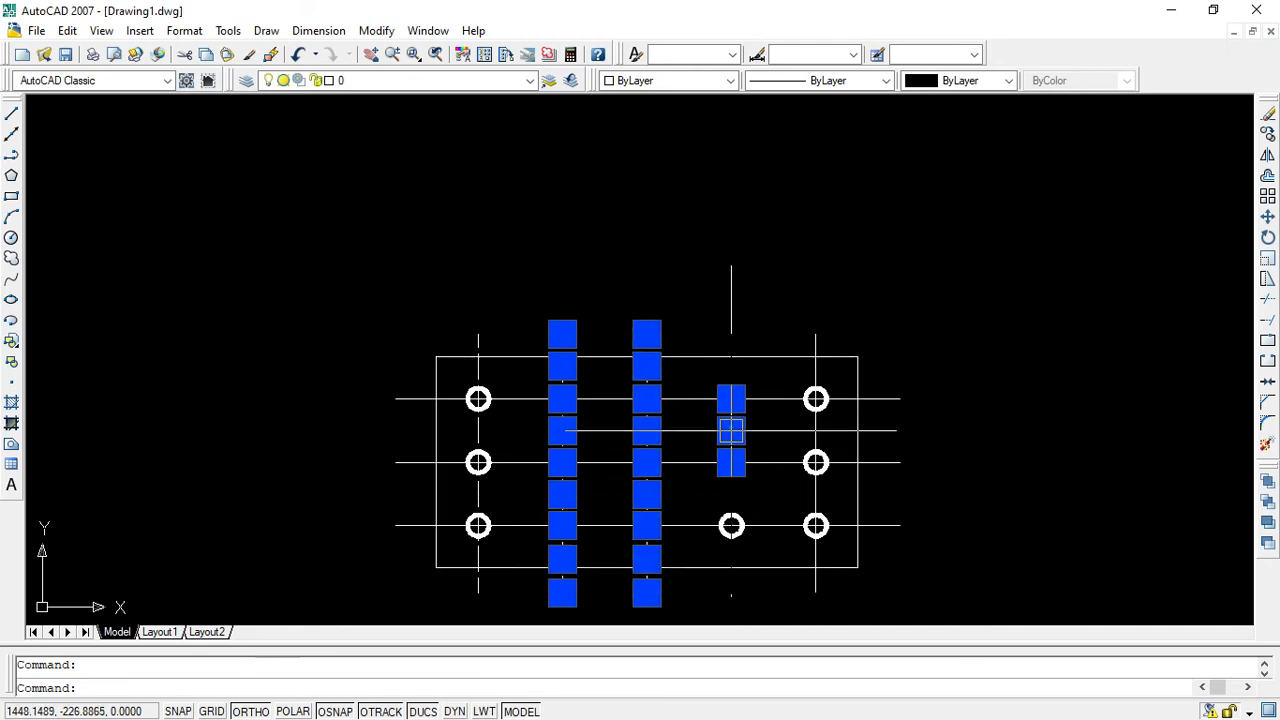
click(731, 366)
click(731, 488)
click(731, 563)
click(815, 558)
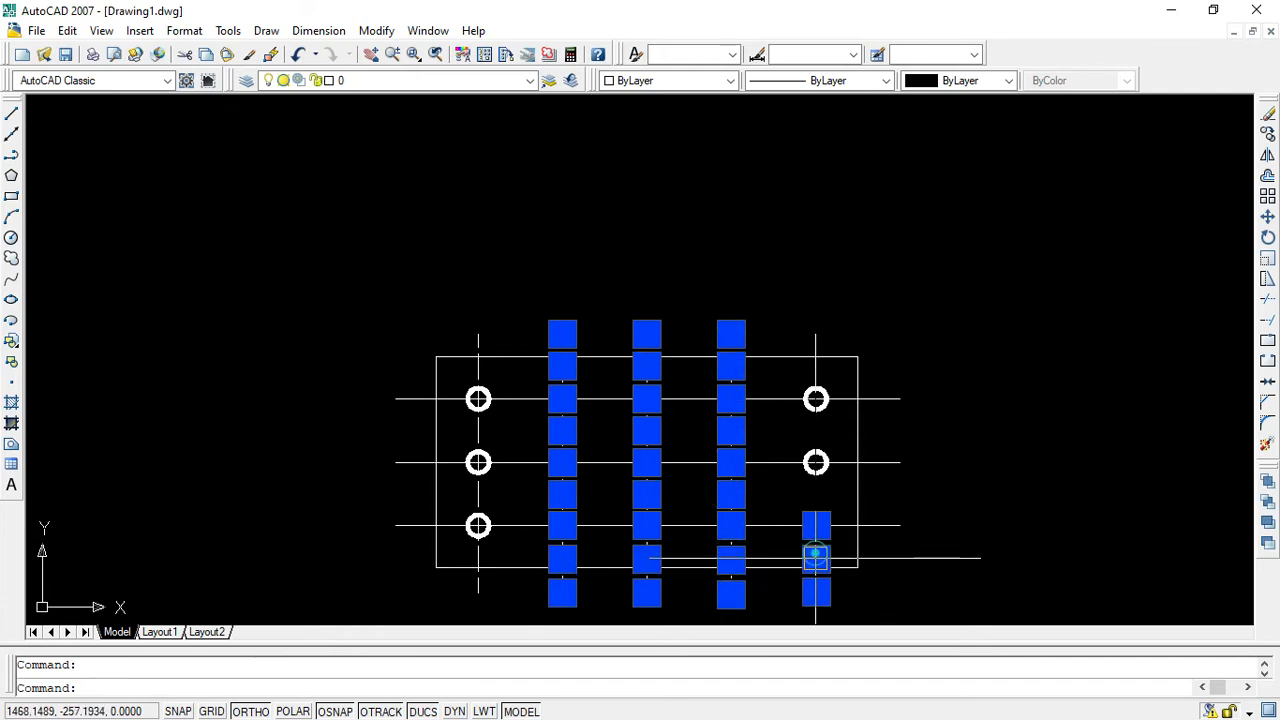
click(814, 491)
click(817, 430)
click(816, 362)
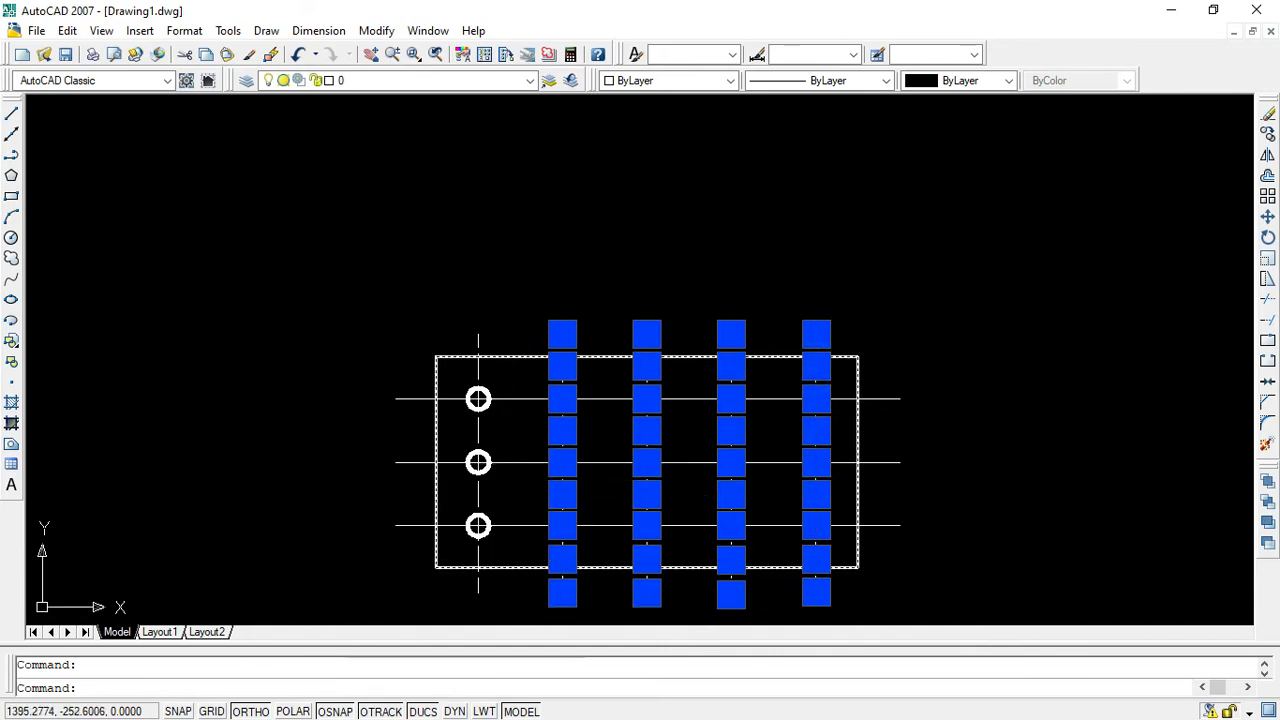
click(444, 461)
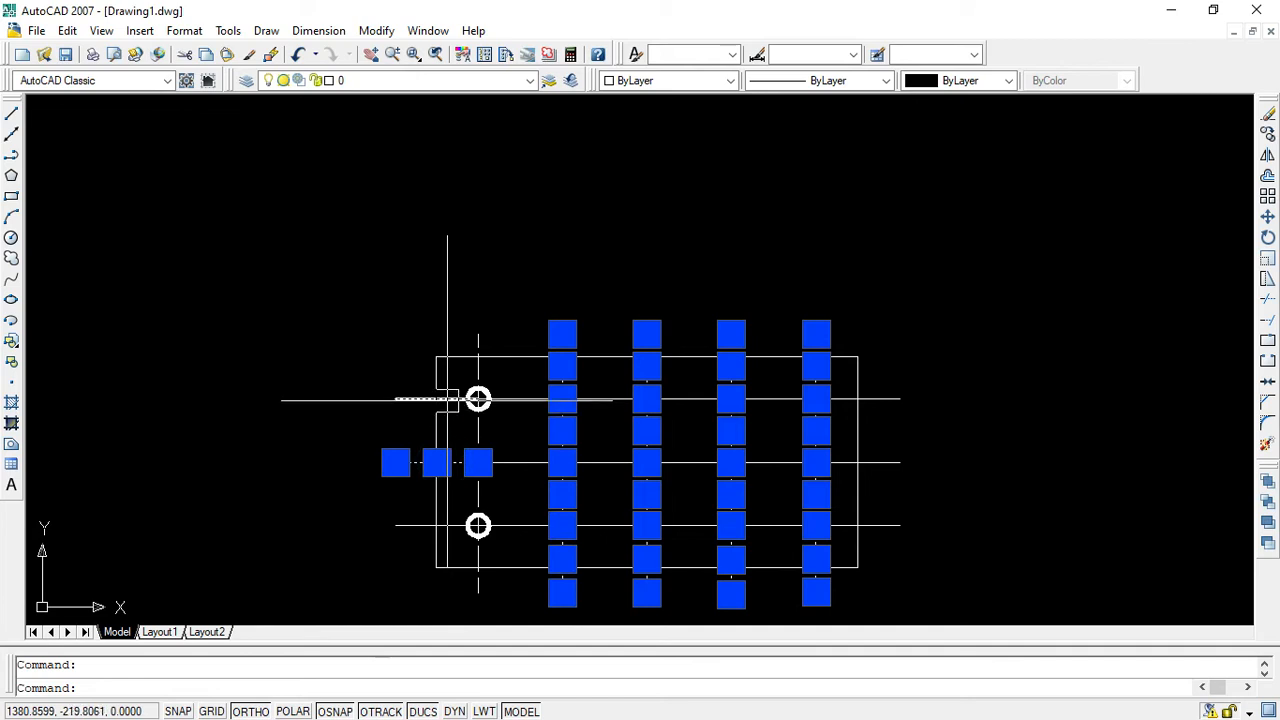
click(443, 399)
click(478, 428)
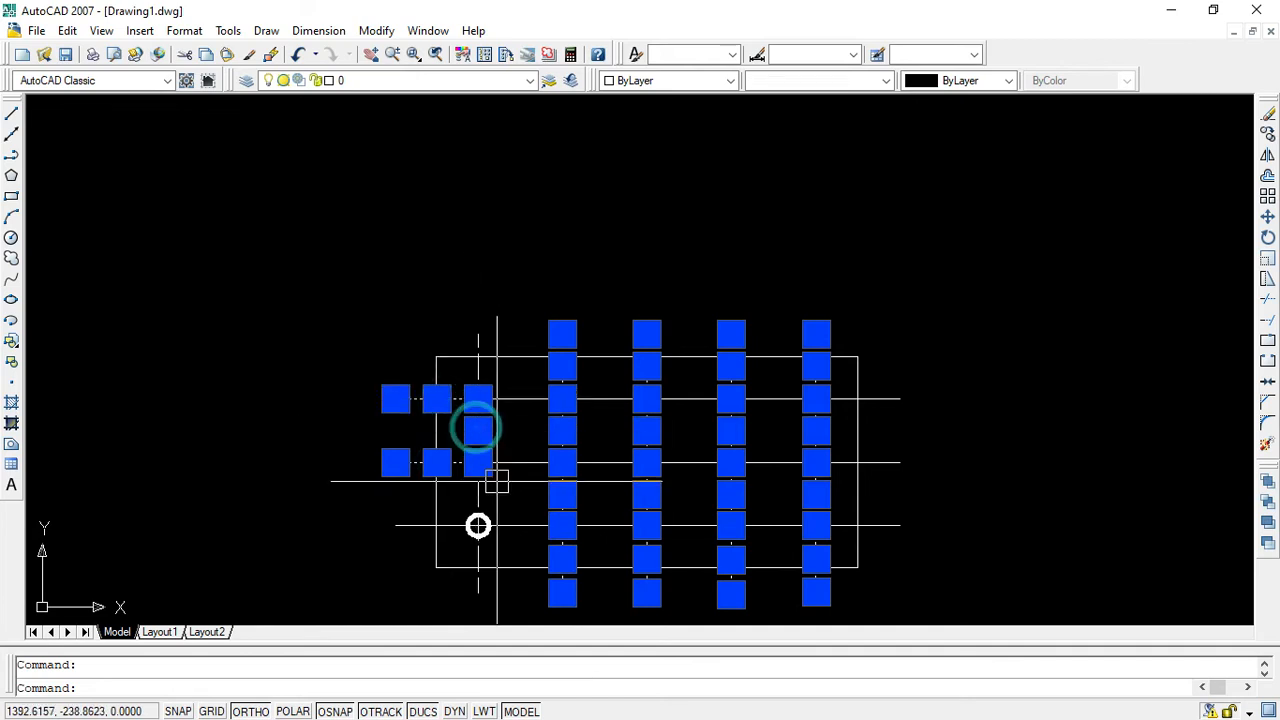
click(478, 491)
click(437, 525)
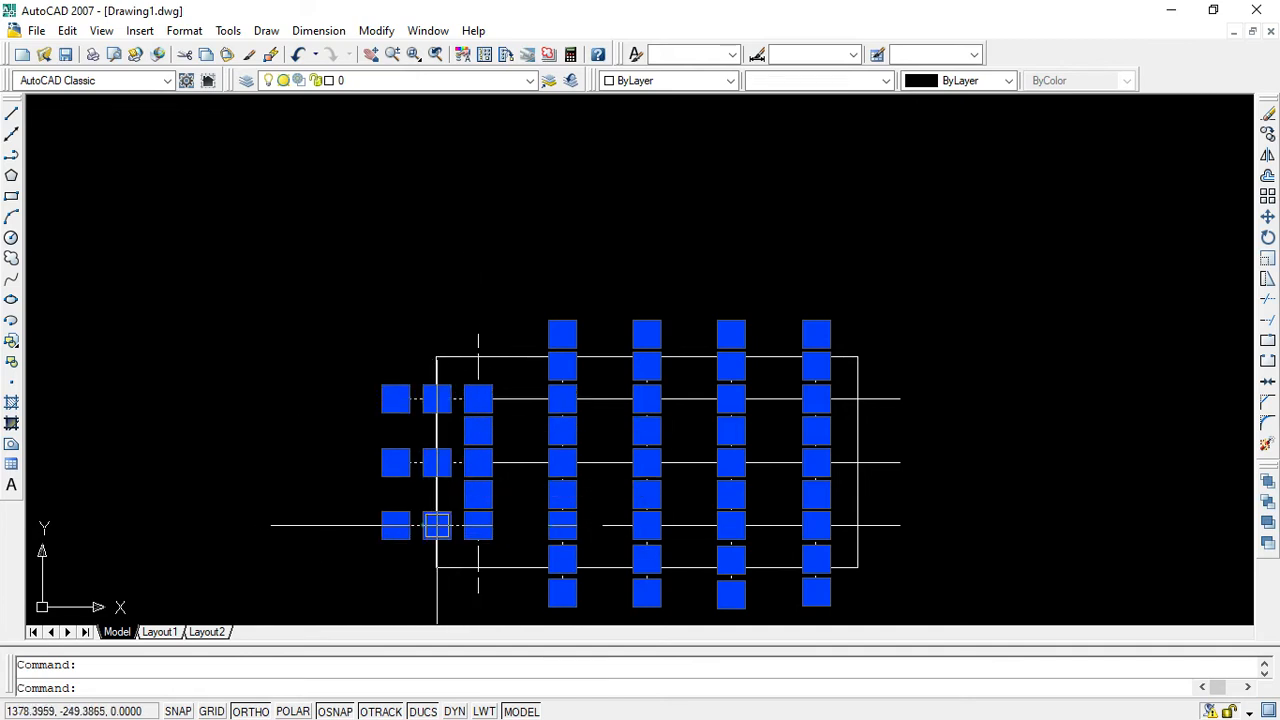
click(478, 556)
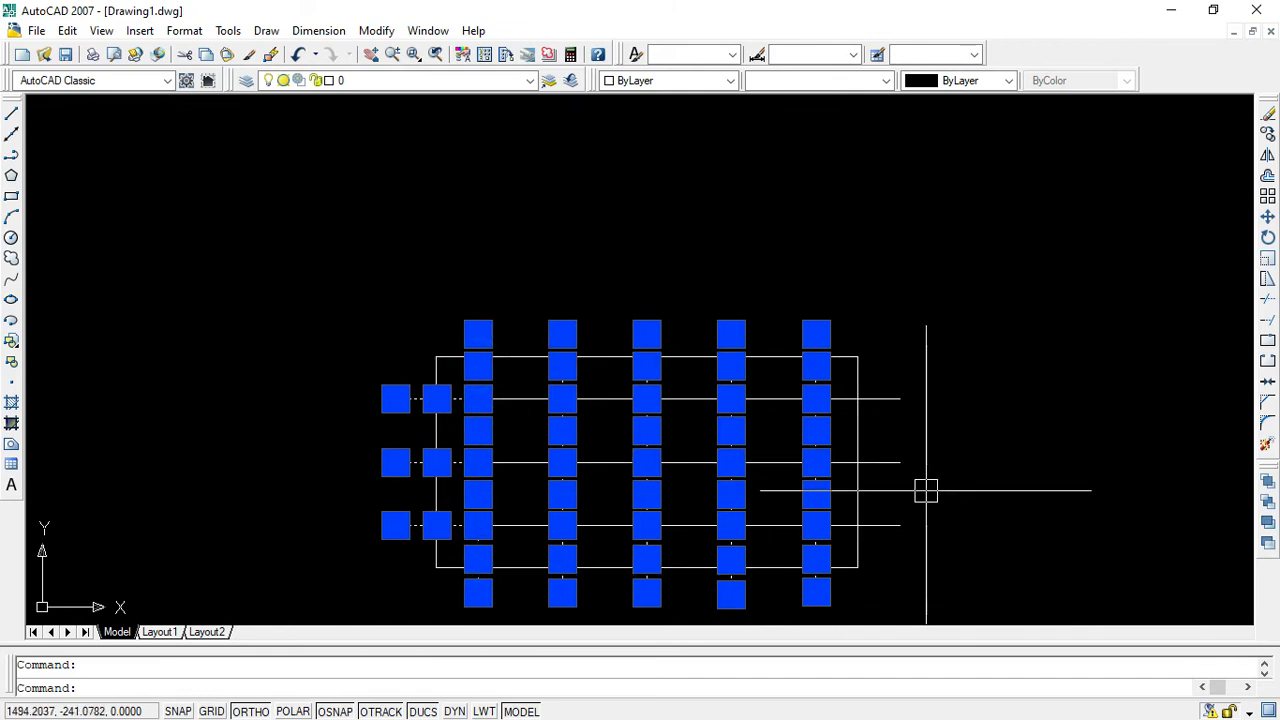
click(517, 399)
click(613, 401)
click(771, 399)
click(772, 460)
click(689, 461)
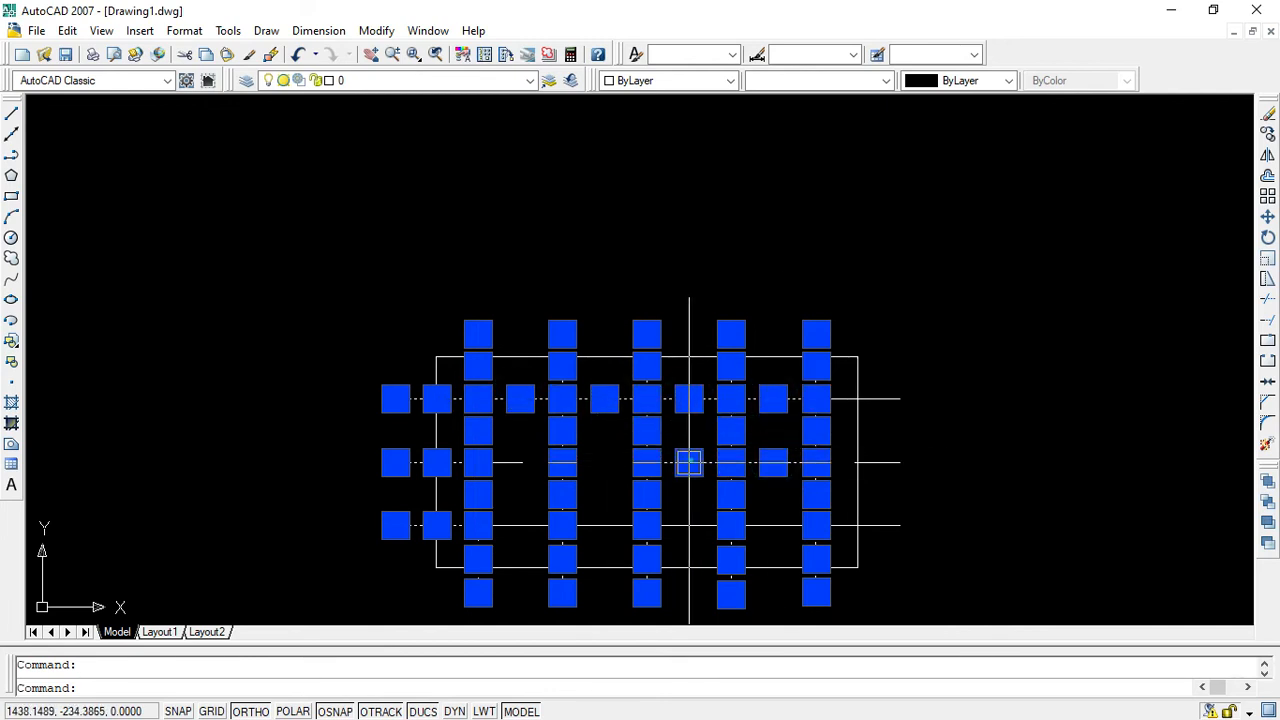
click(527, 460)
click(520, 523)
click(601, 522)
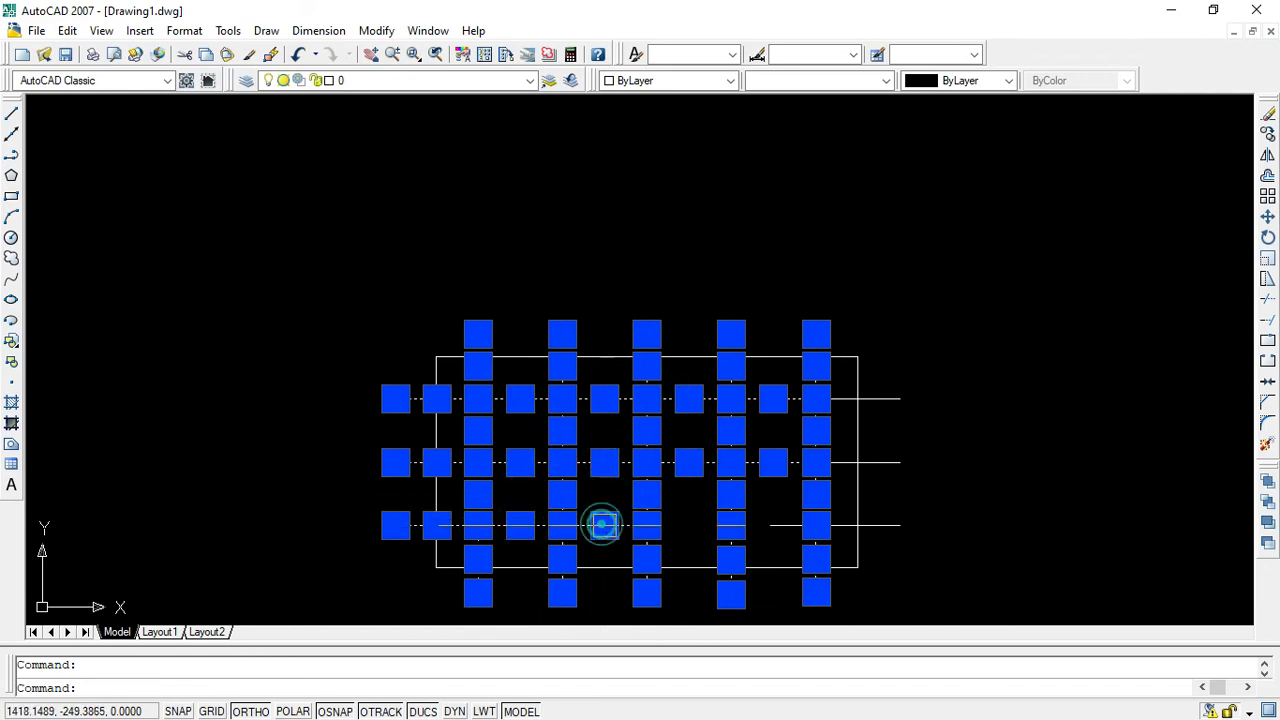
click(676, 525)
click(771, 524)
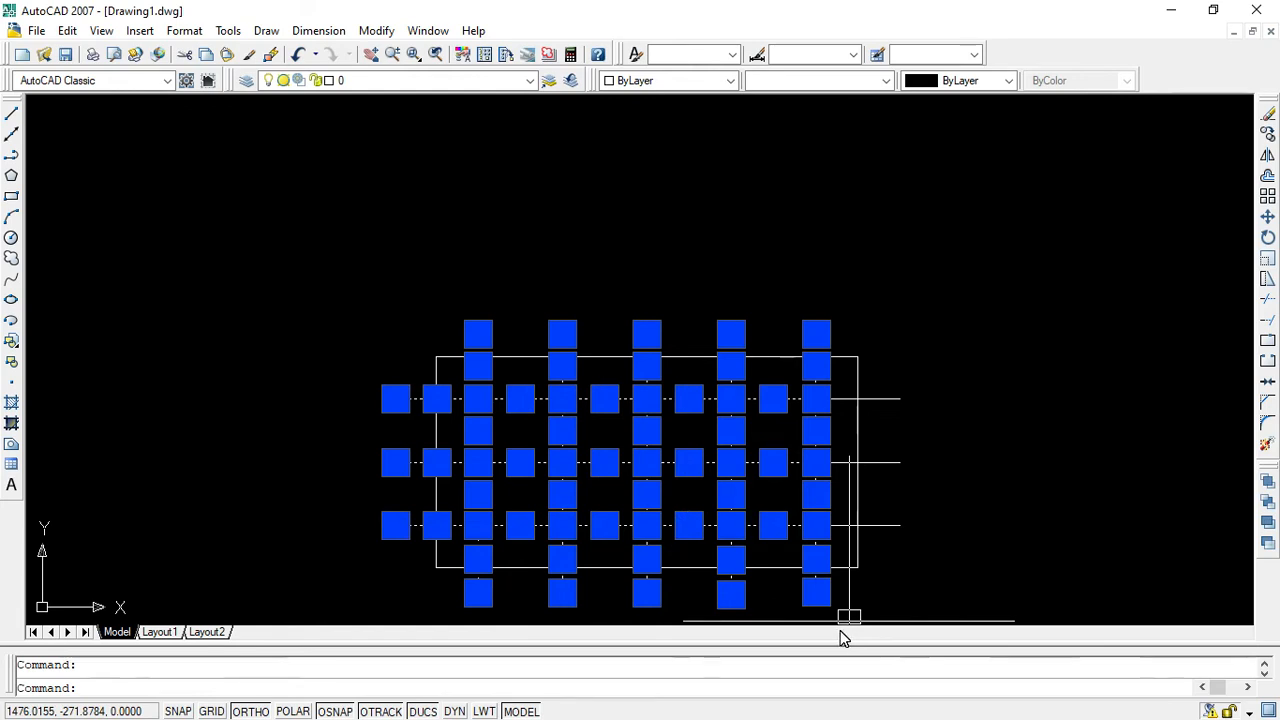
click(887, 81)
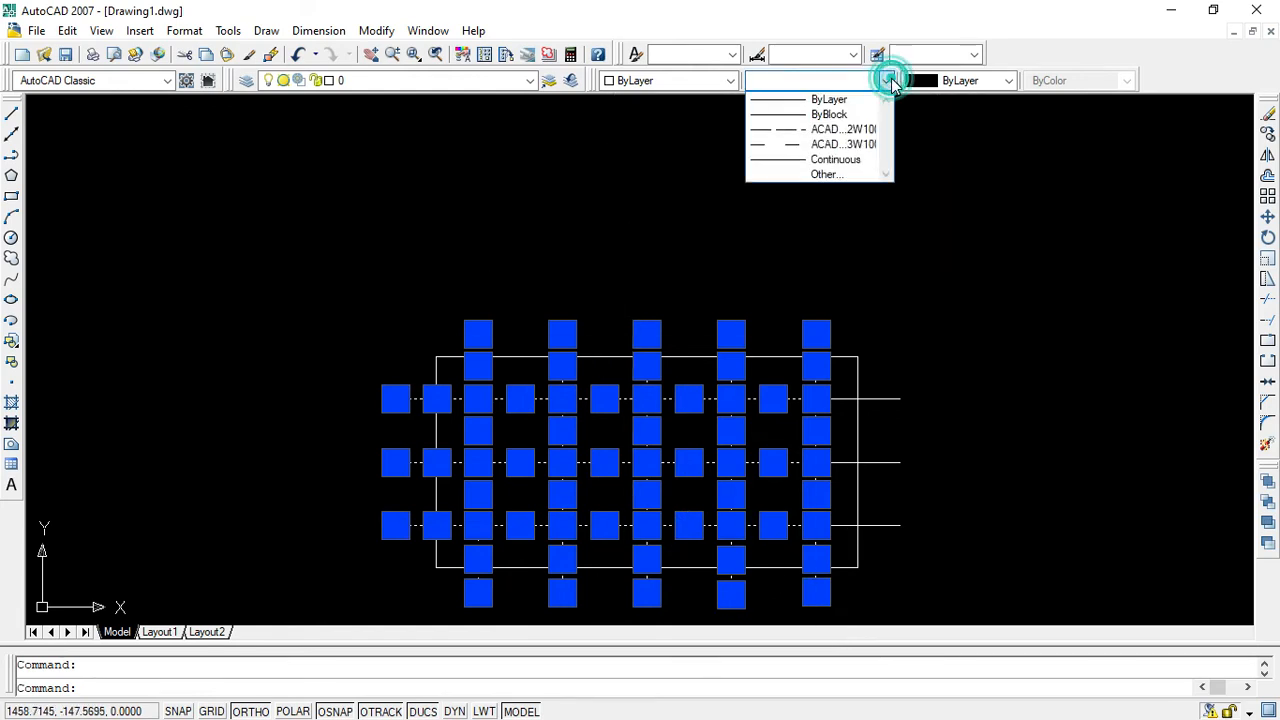
click(801, 130)
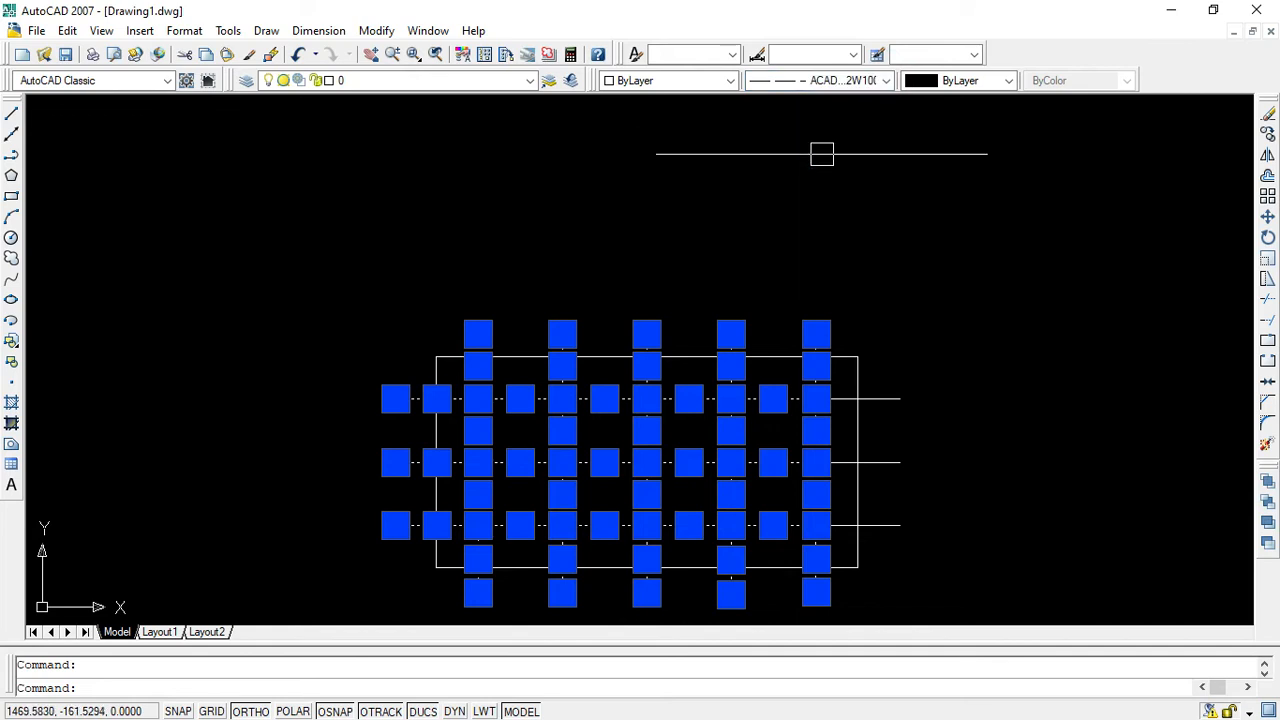
key(ctrl+1)
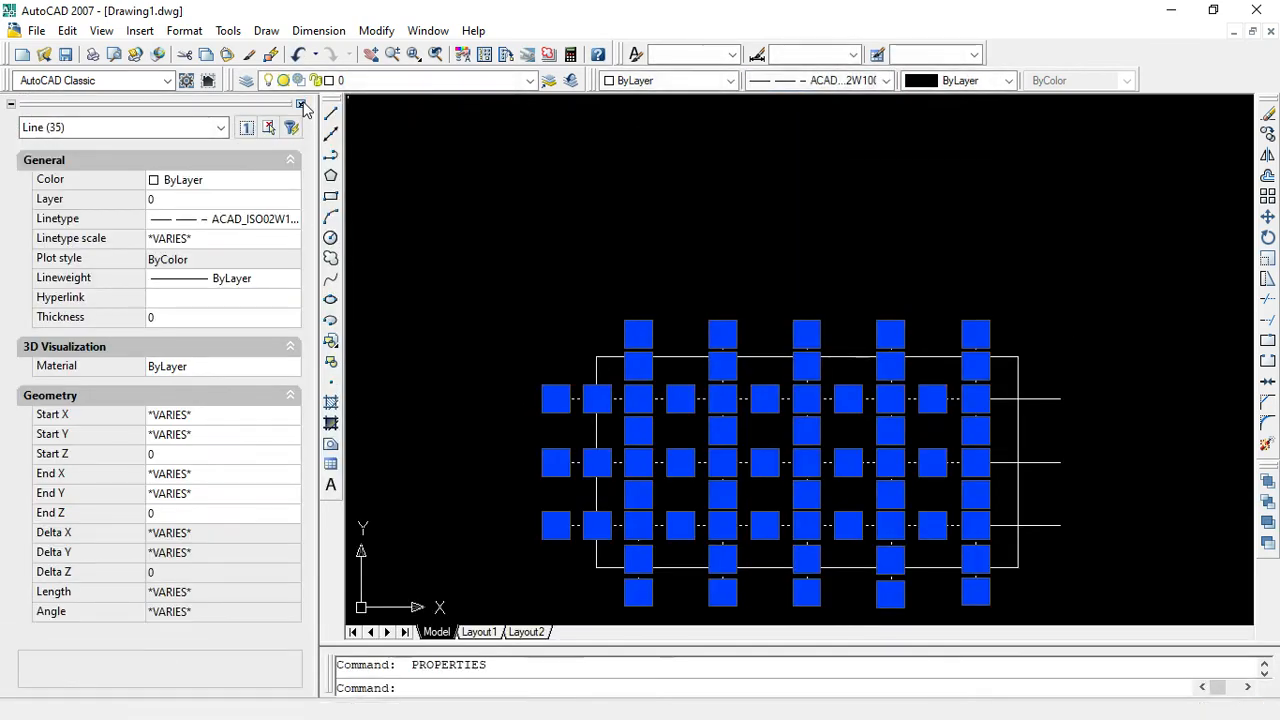
click(301, 104)
key(Escape)
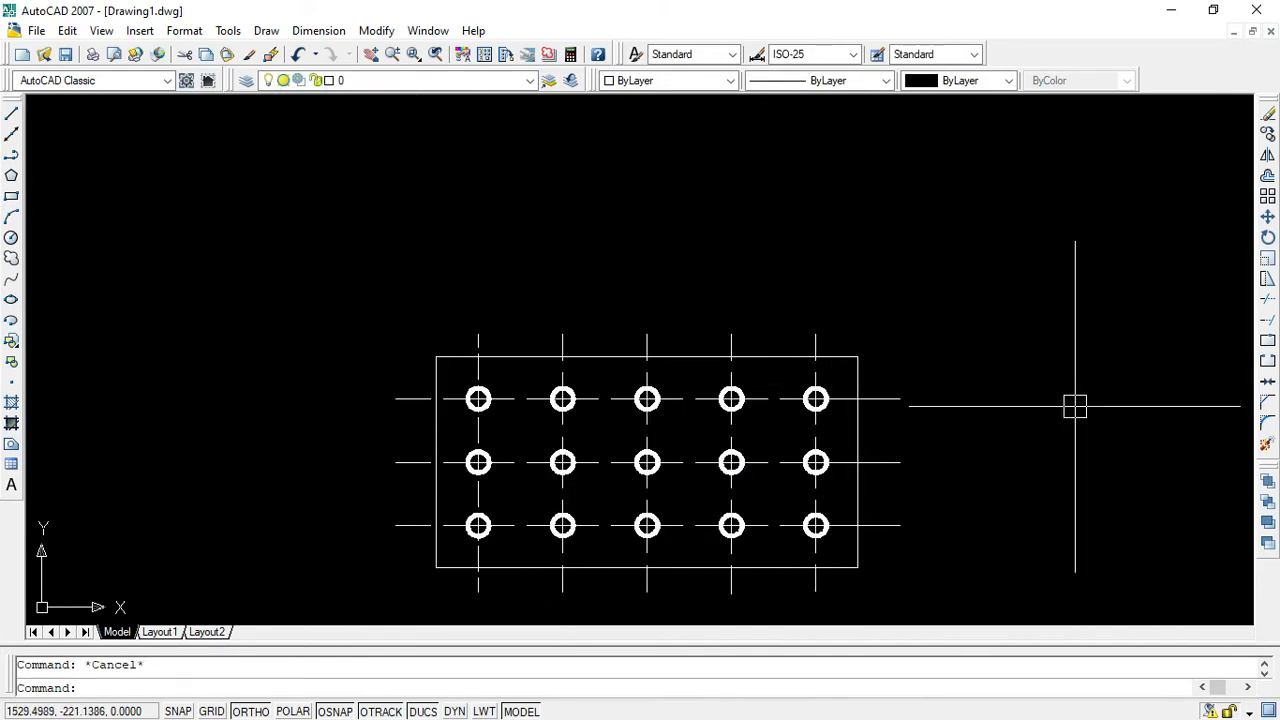
Switch to AUTOCADD.pdf to check the dimensions on the donut plate reference drawing, and return to AutoCAD.
scroll(951, 466, up, 2)
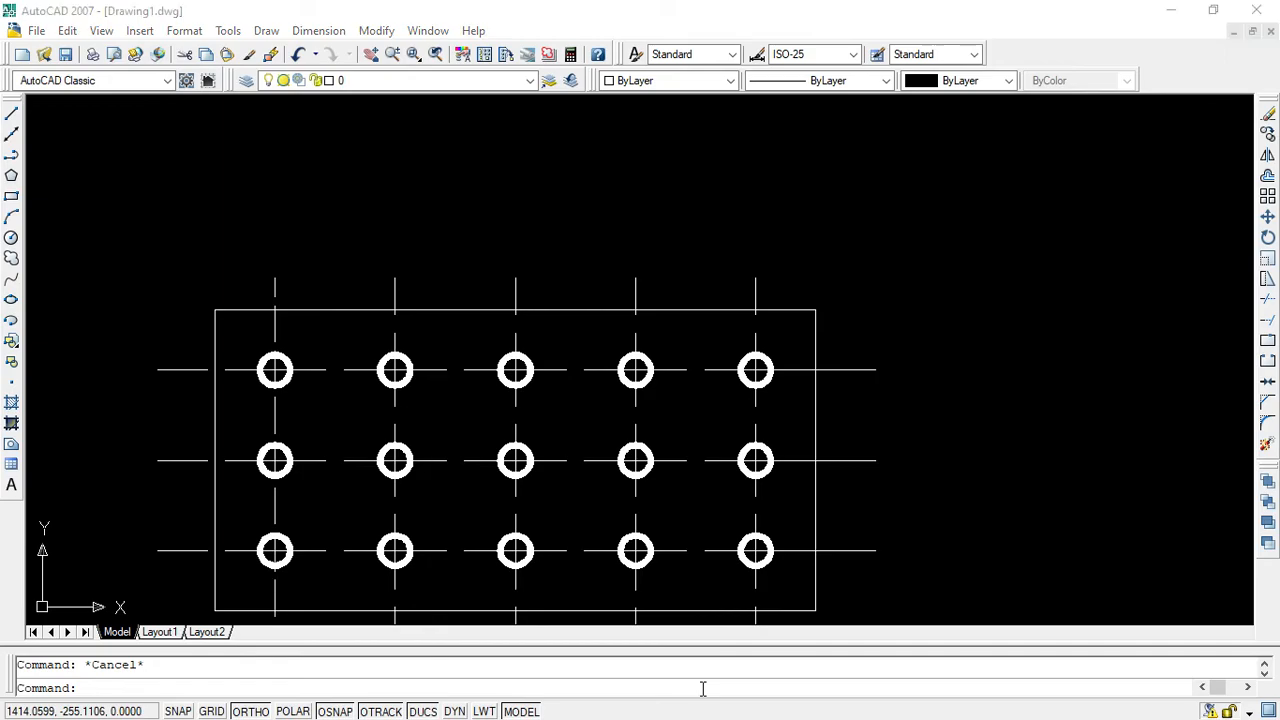
key(super)
click(760, 704)
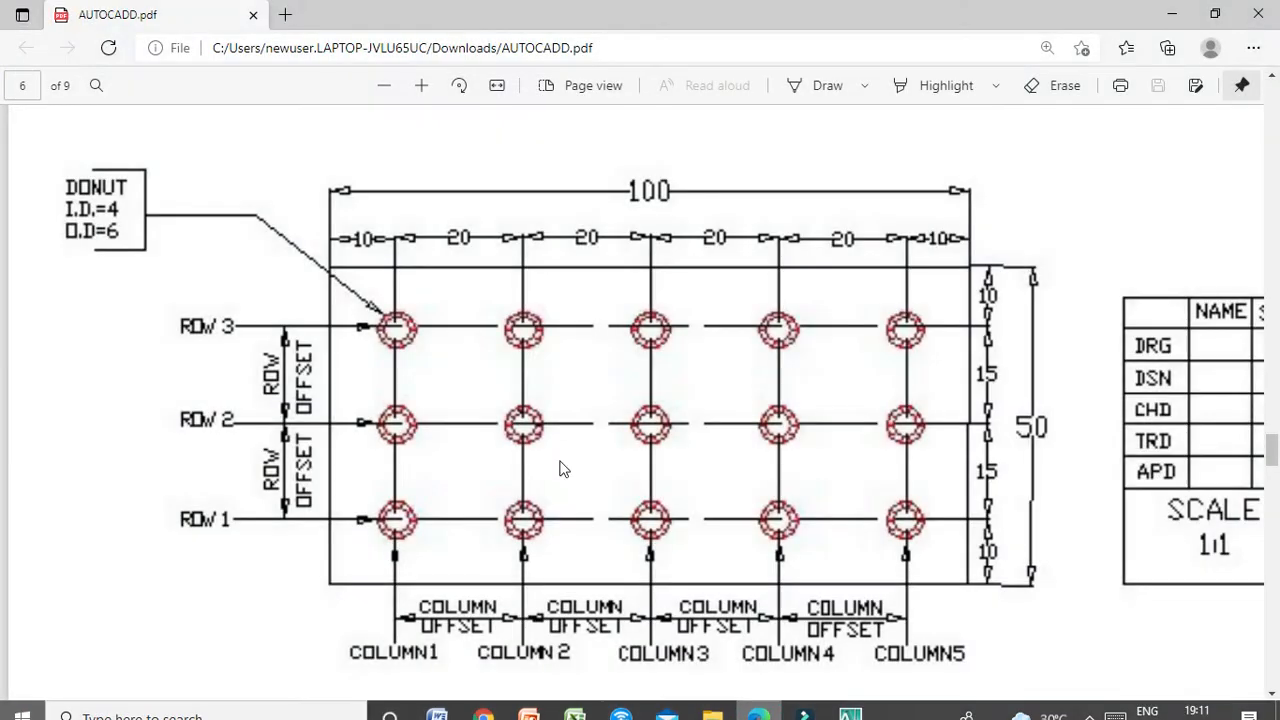
click(1166, 14)
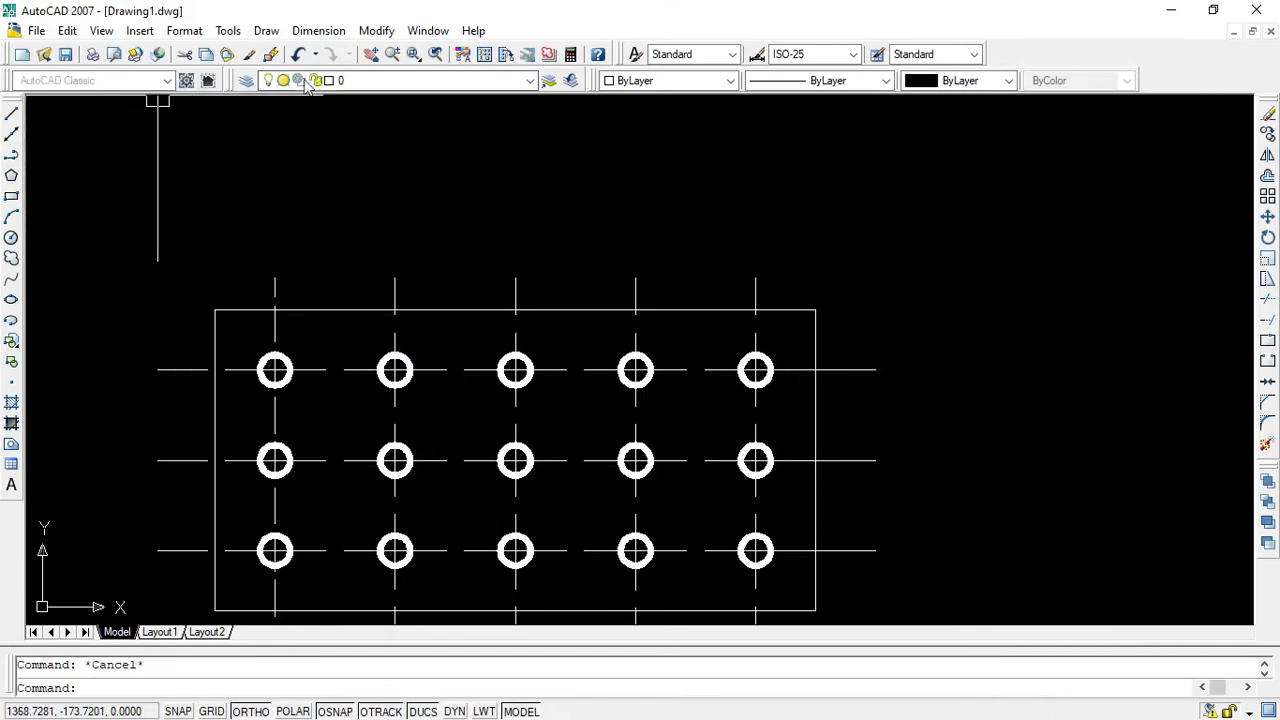
Add a linear dimension for the rectangle's overall width, placed about 14 units above its upper edge.
click(372, 56)
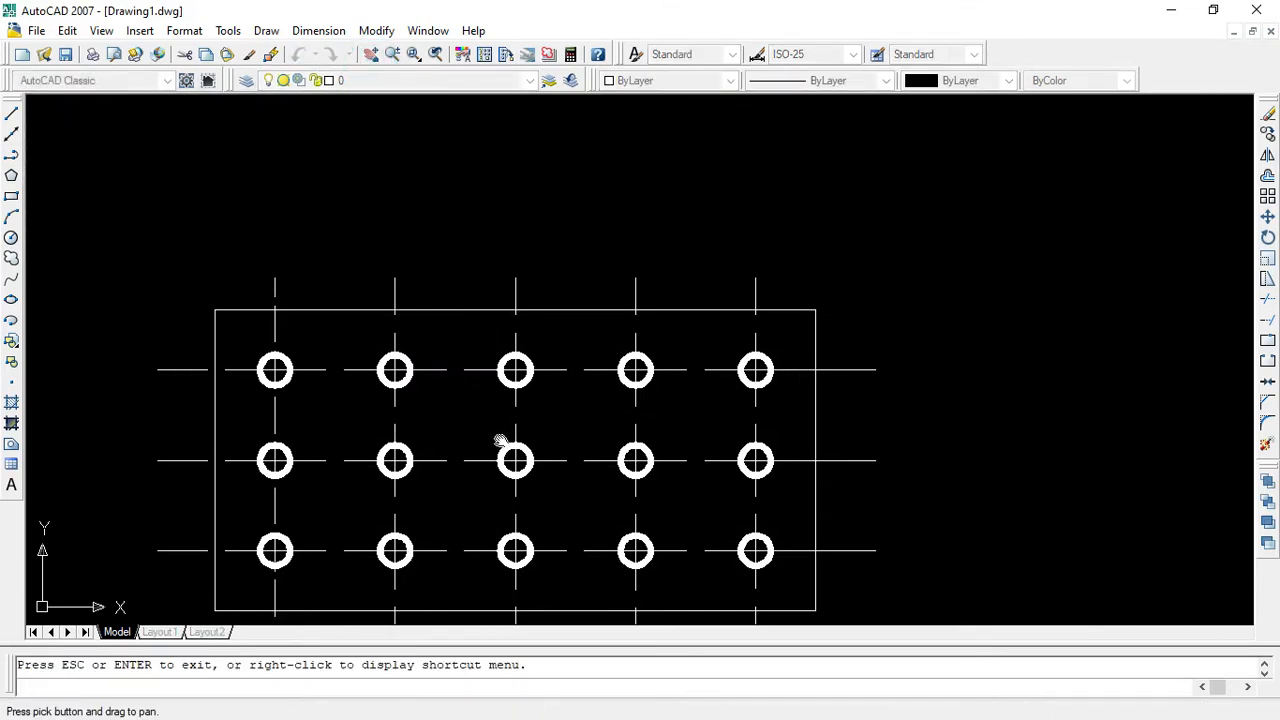
drag(509, 449, 610, 333)
drag(773, 378, 760, 415)
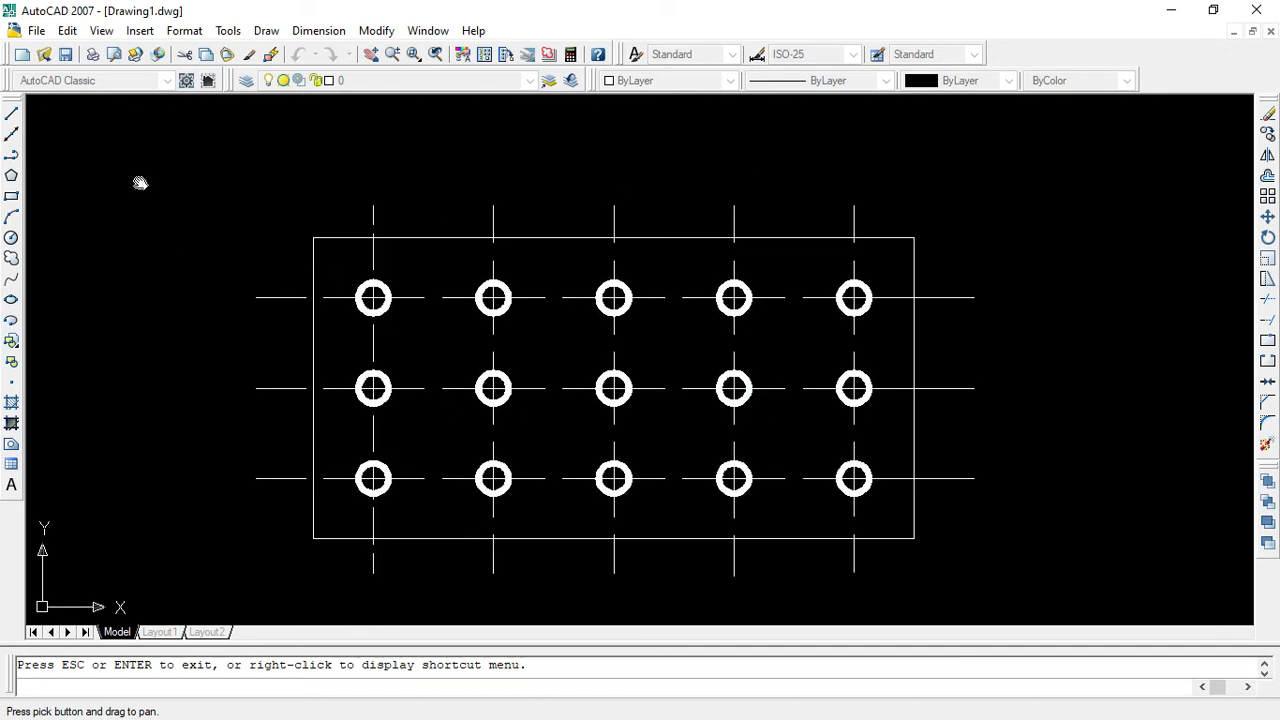
click(316, 31)
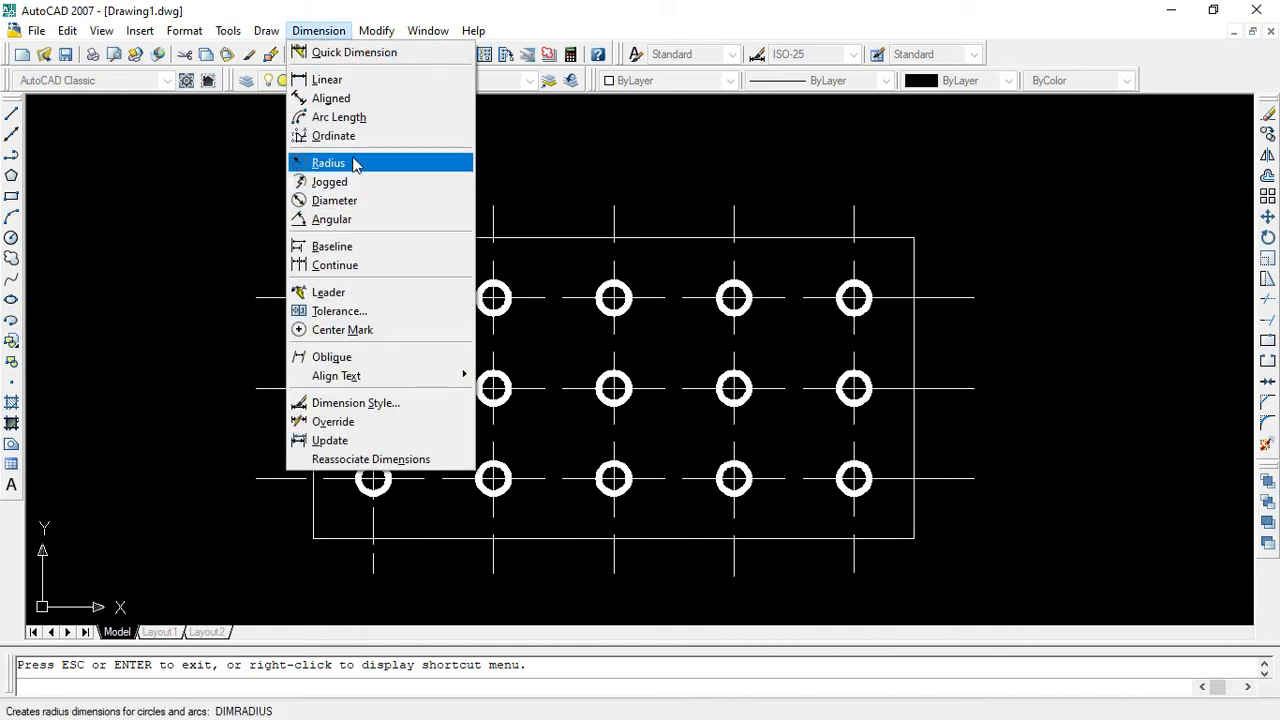
click(327, 80)
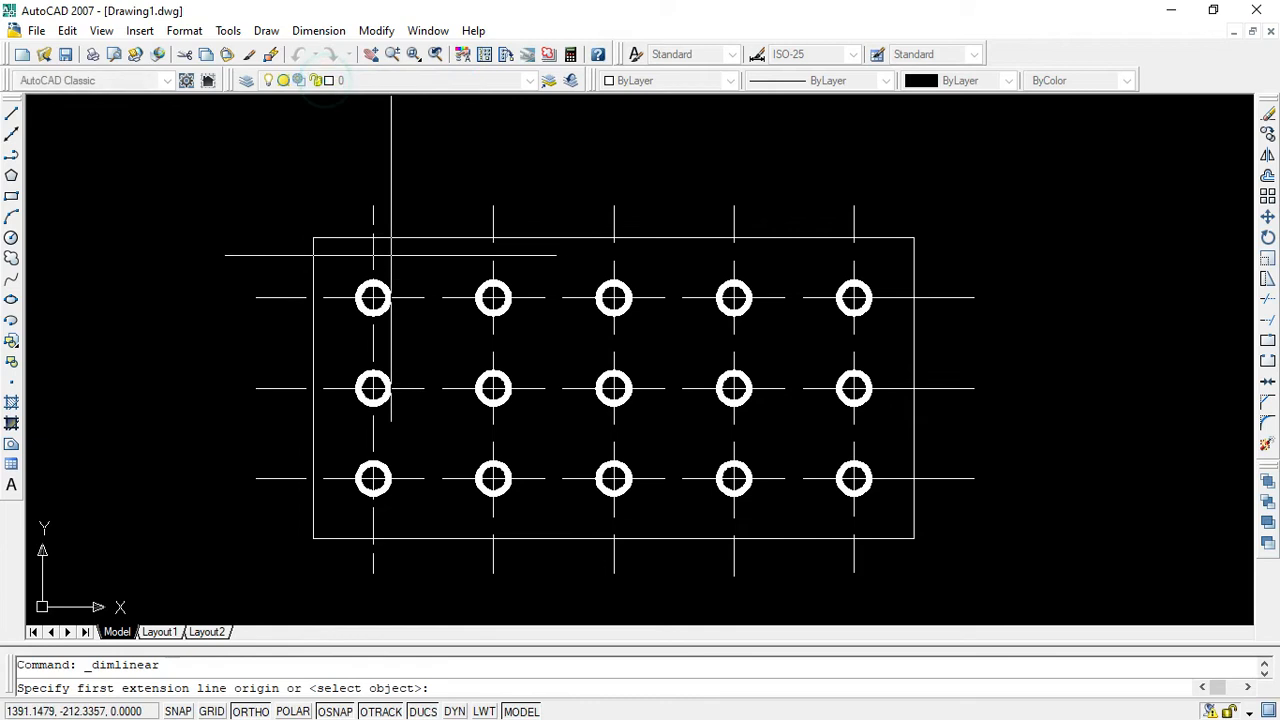
click(313, 237)
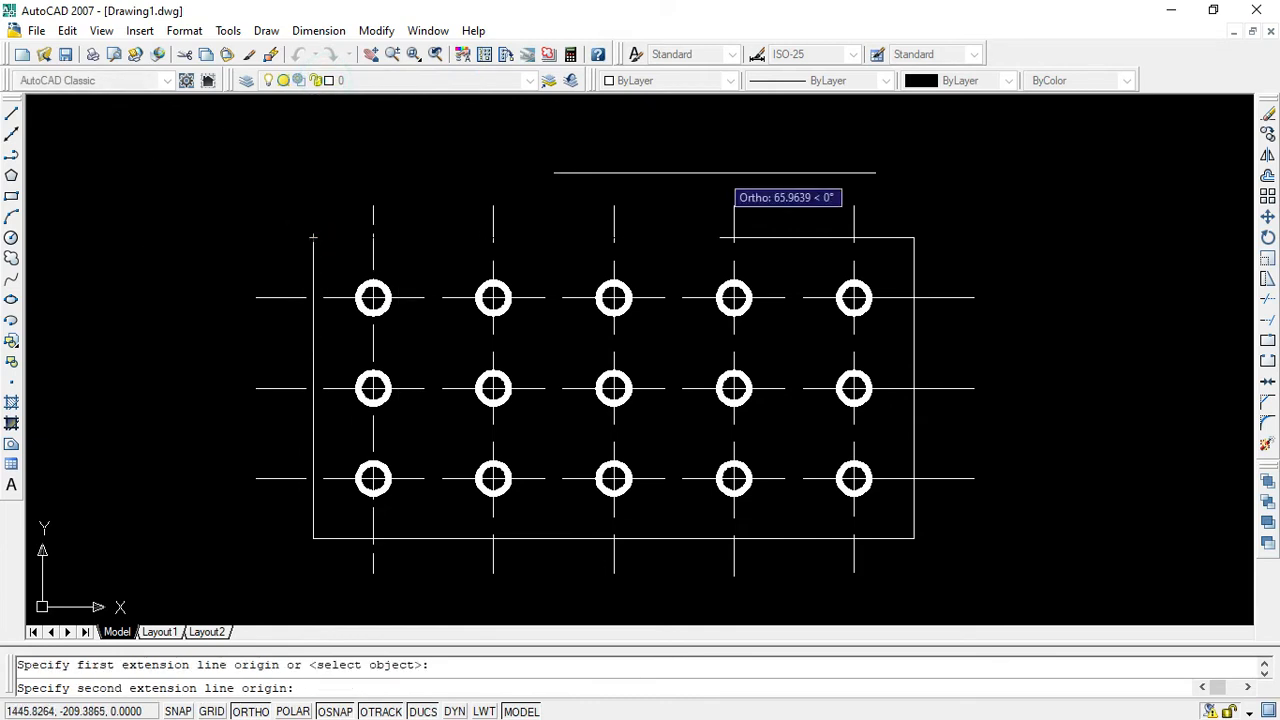
click(913, 237)
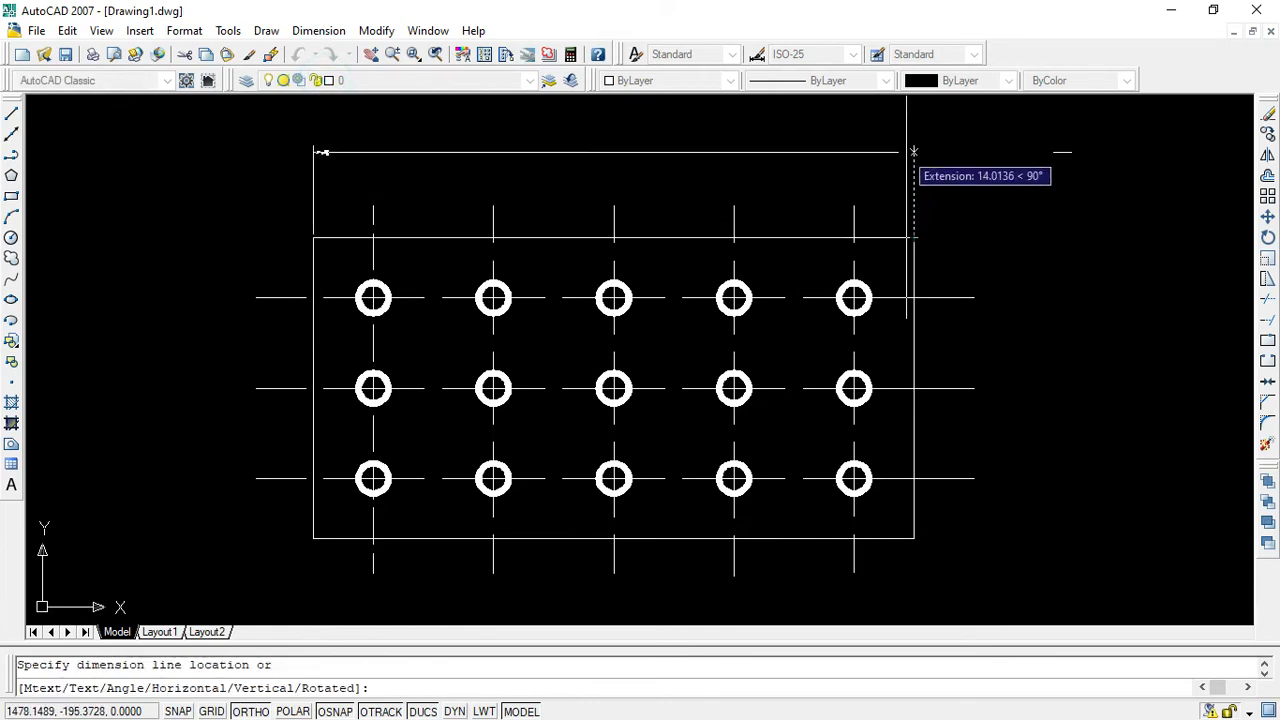
click(906, 151)
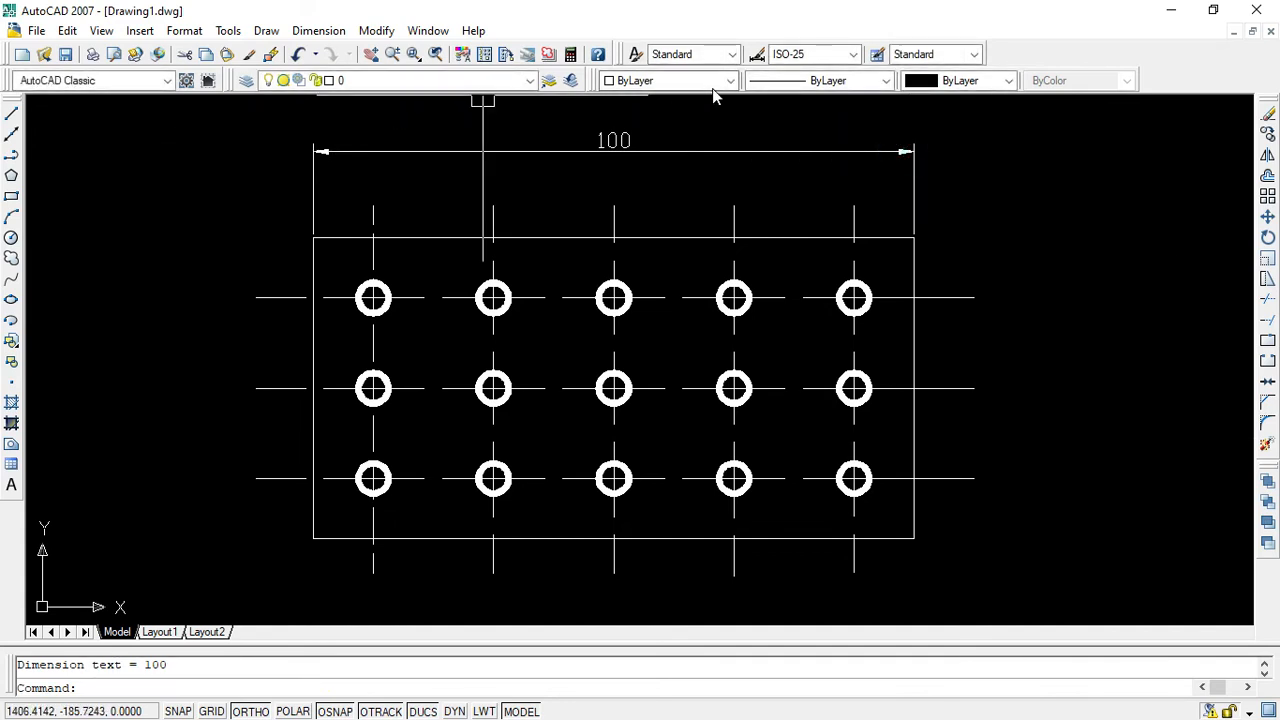
click(590, 131)
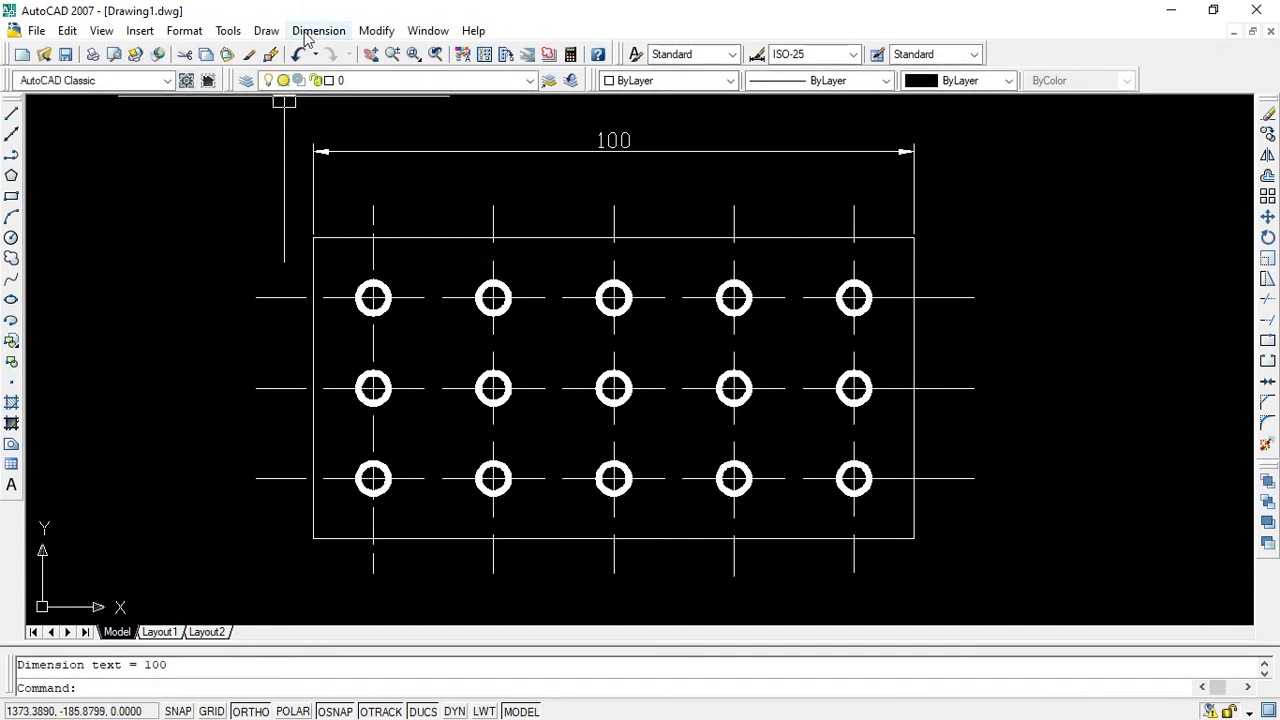
Add a linear dimension for the rectangle's overall height, placed about 37 units outside its right edge.
right_click(163, 190)
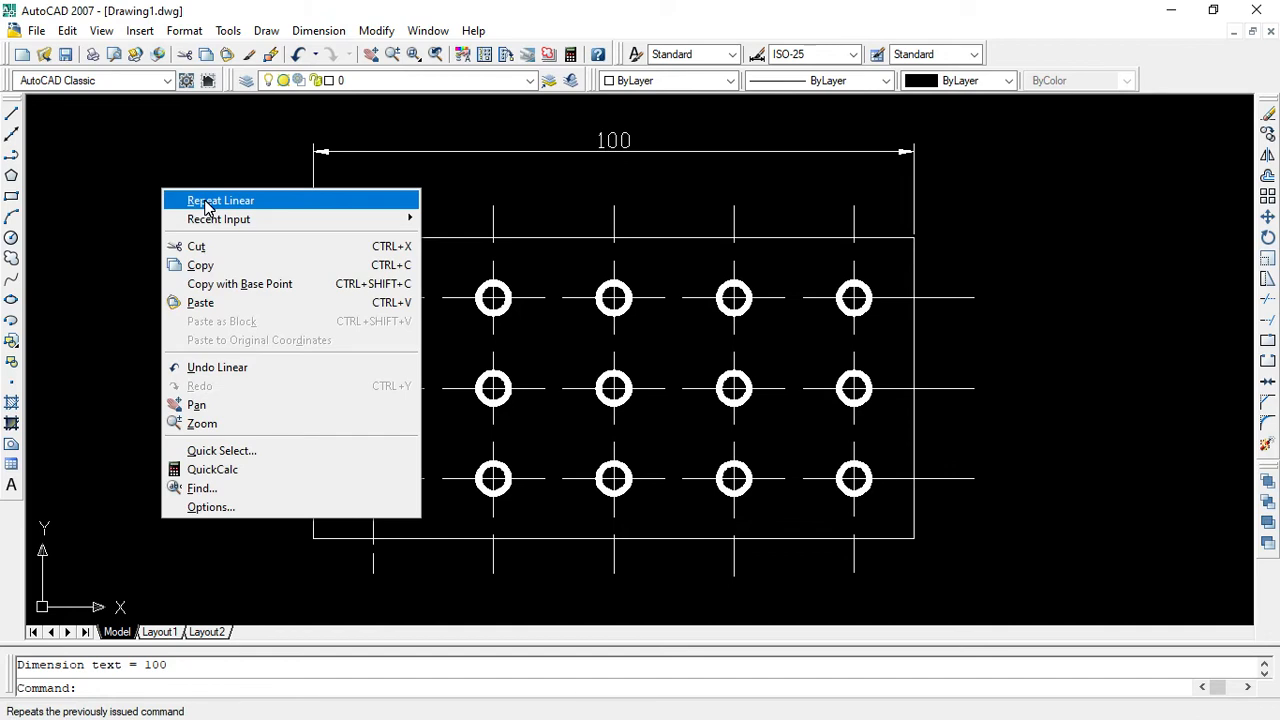
click(207, 202)
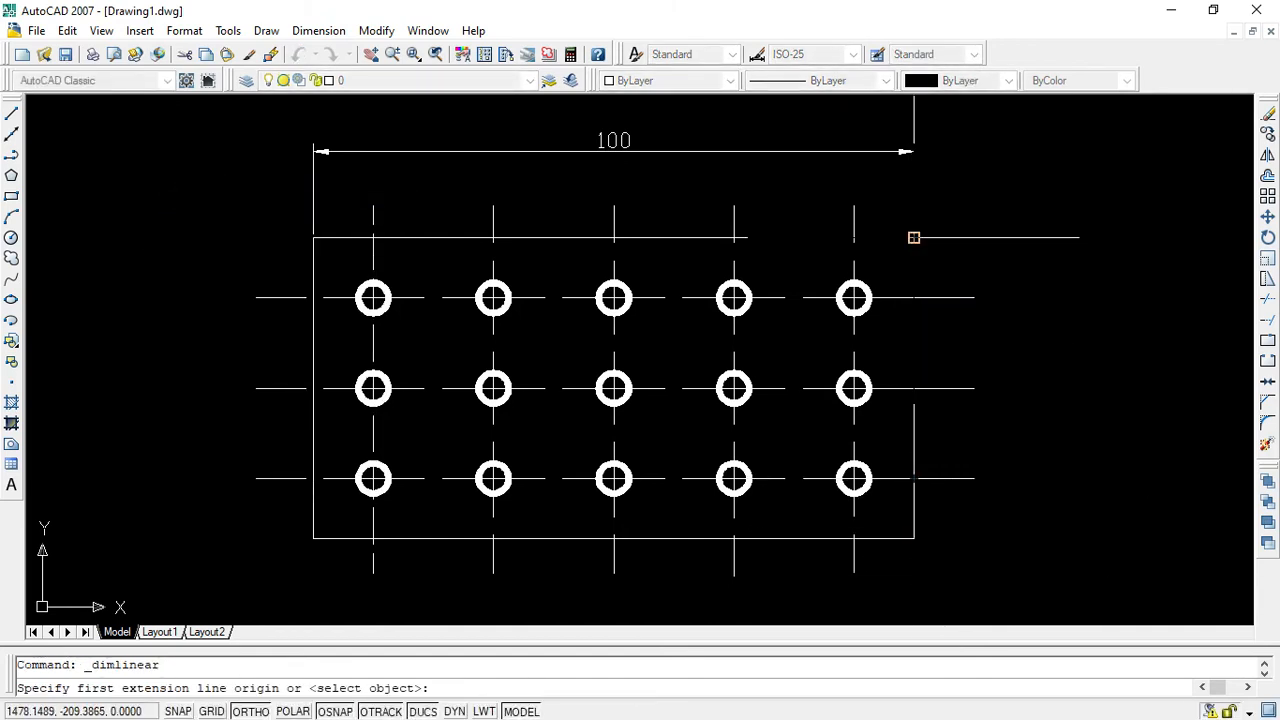
click(913, 237)
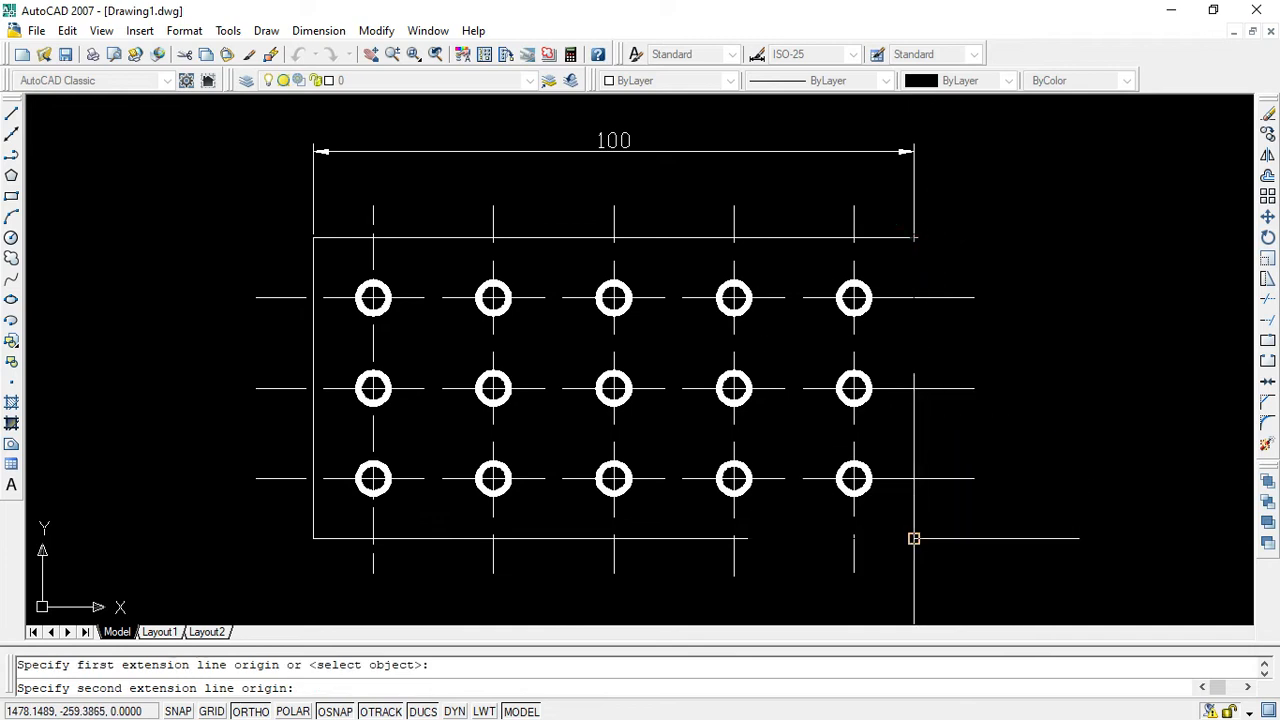
click(913, 538)
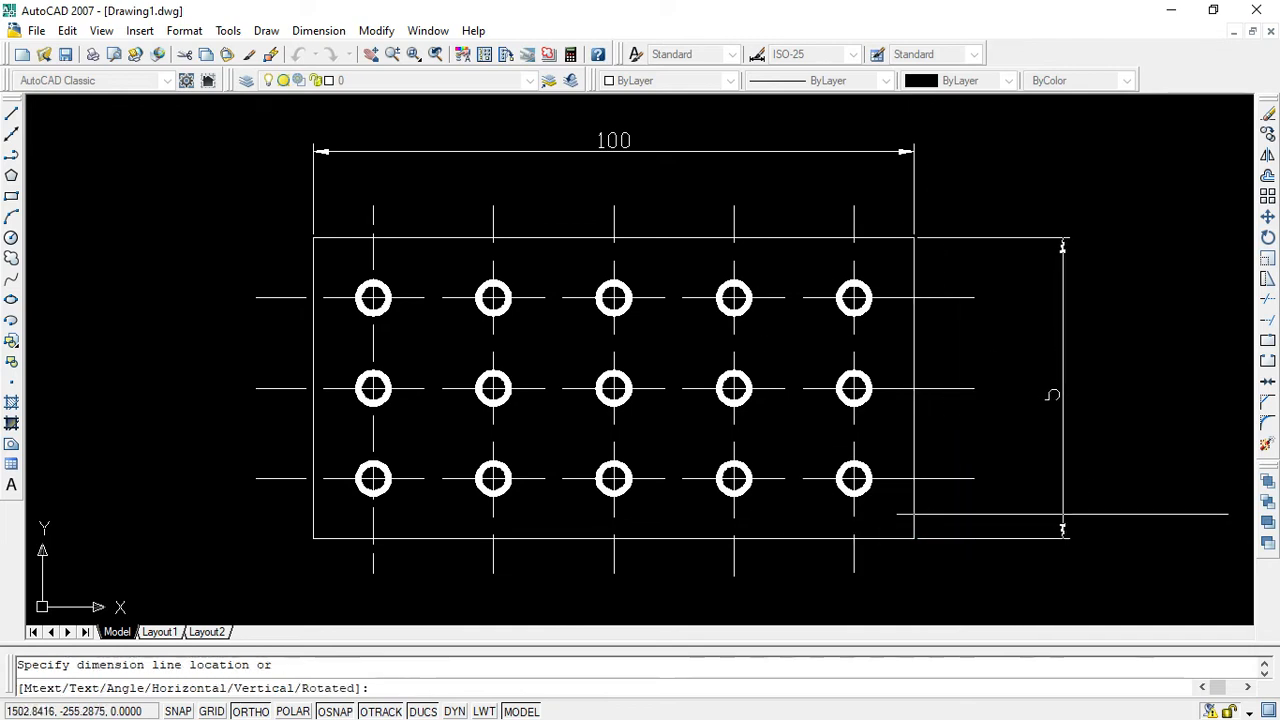
click(1138, 380)
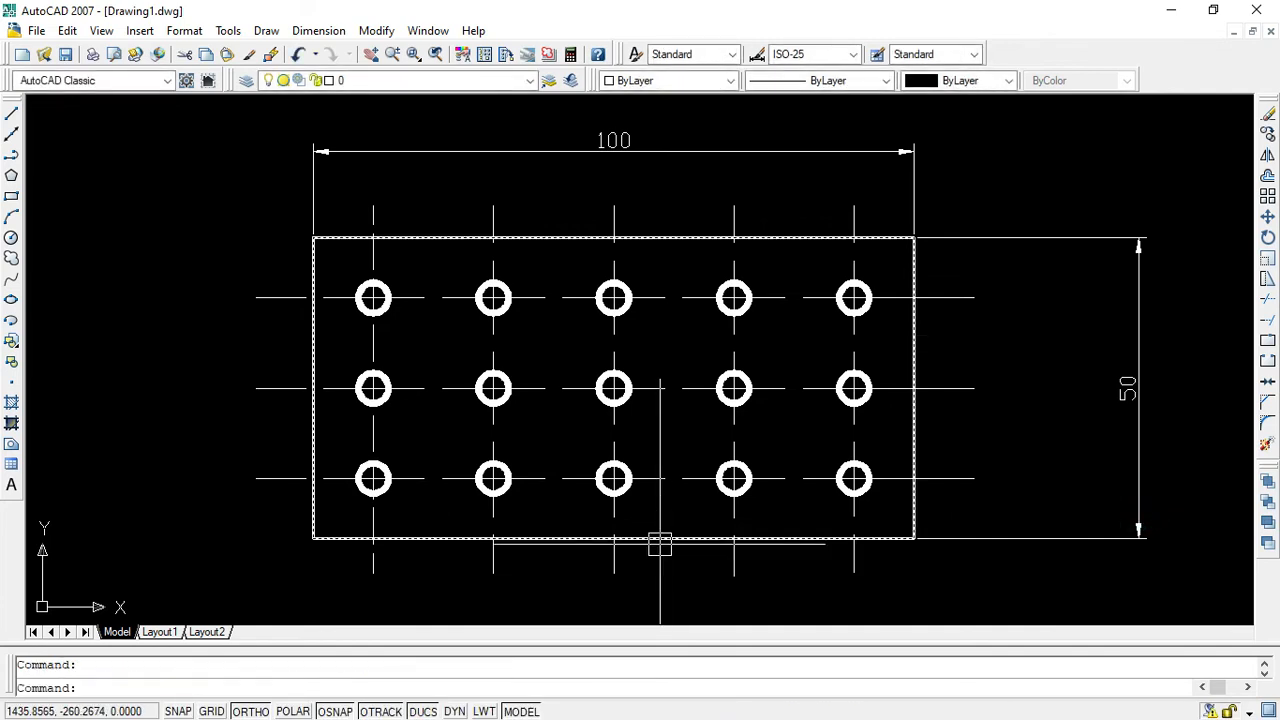
Switch to AUTOCADD.pdf to check the row and column spacing dimensions on the donut plate reference, and return to AutoCAD.
key(super)
click(757, 712)
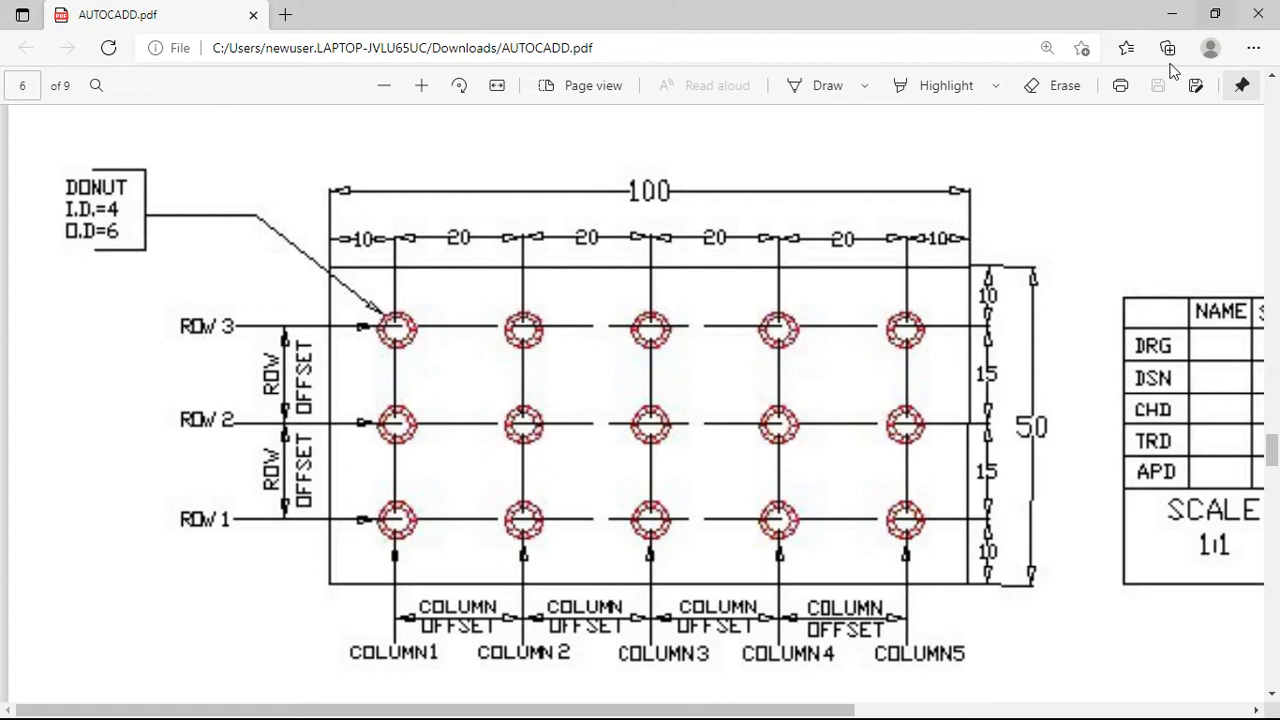
click(1175, 12)
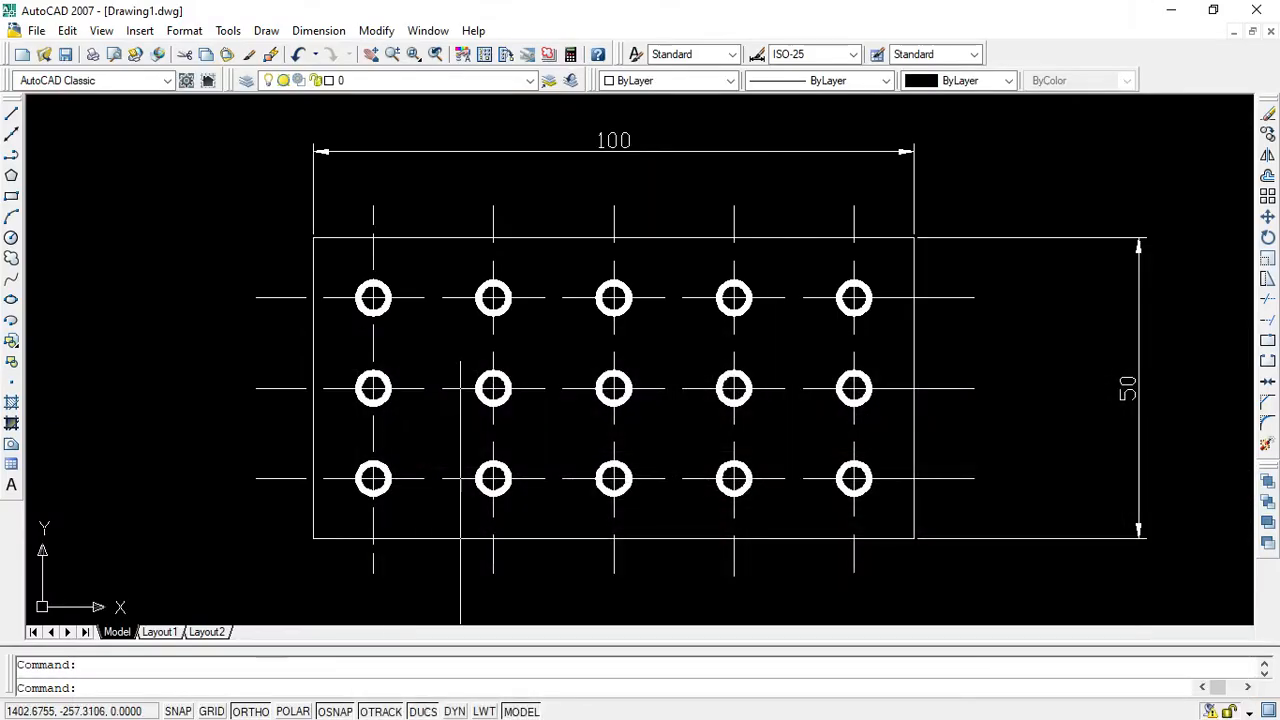
Add a vertical linear dimension from the rectangle's upper edge to the top donut row's centre, about 23 units outside the right edge.
click(318, 31)
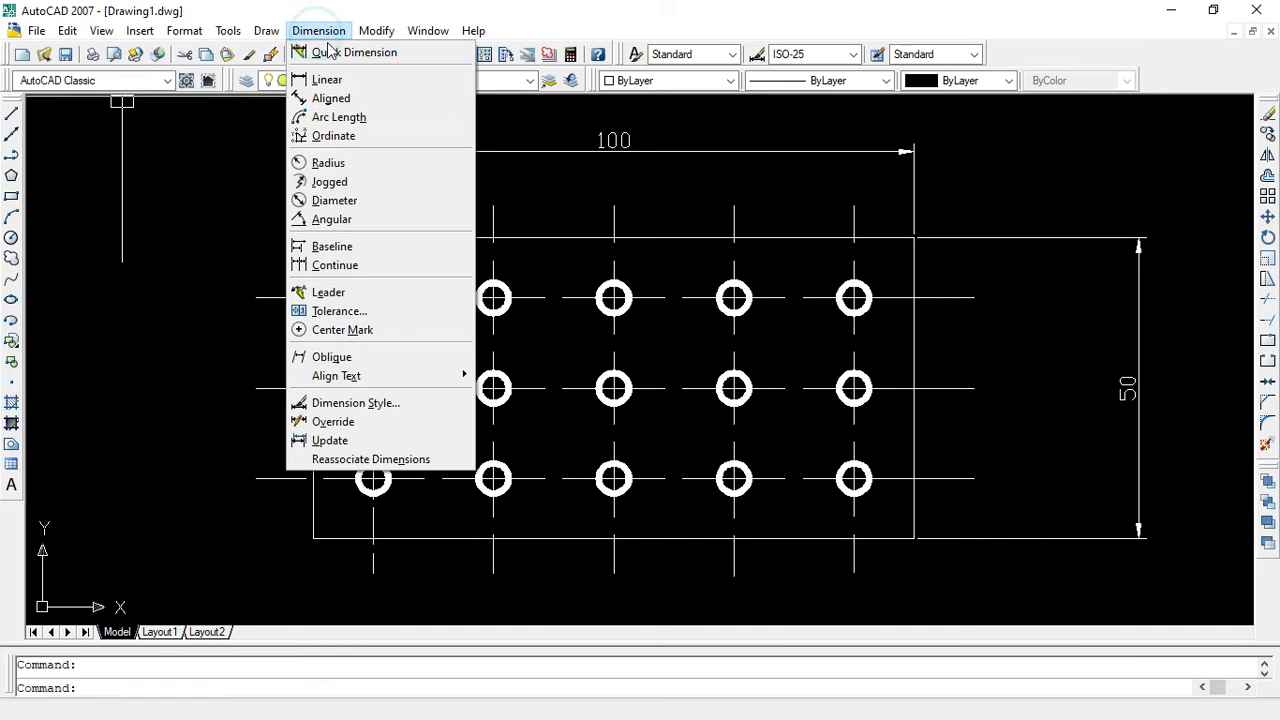
click(325, 80)
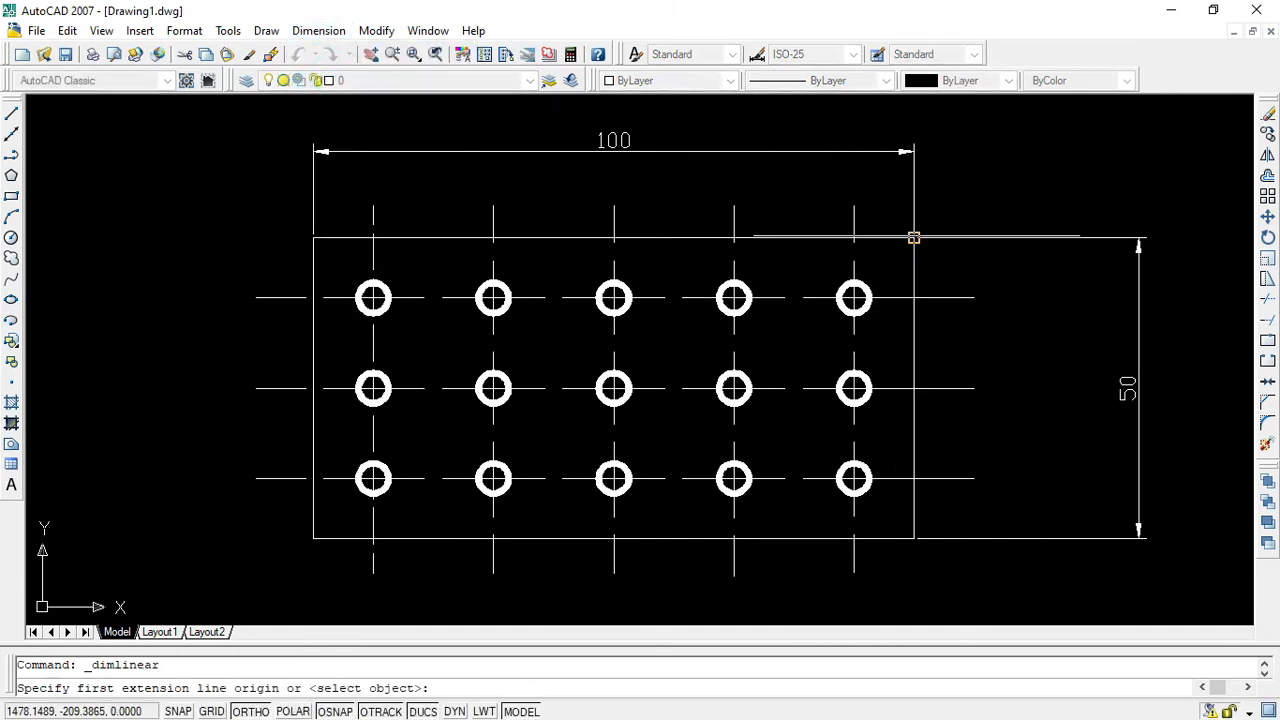
click(854, 238)
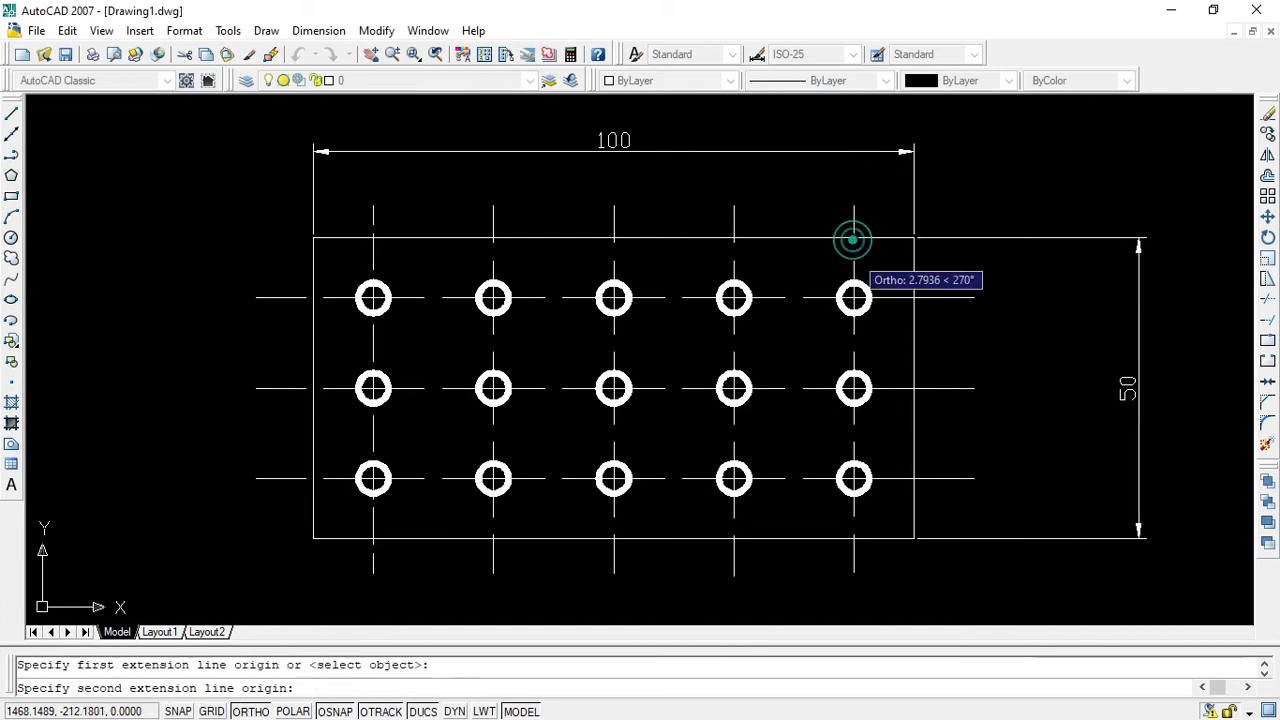
click(854, 297)
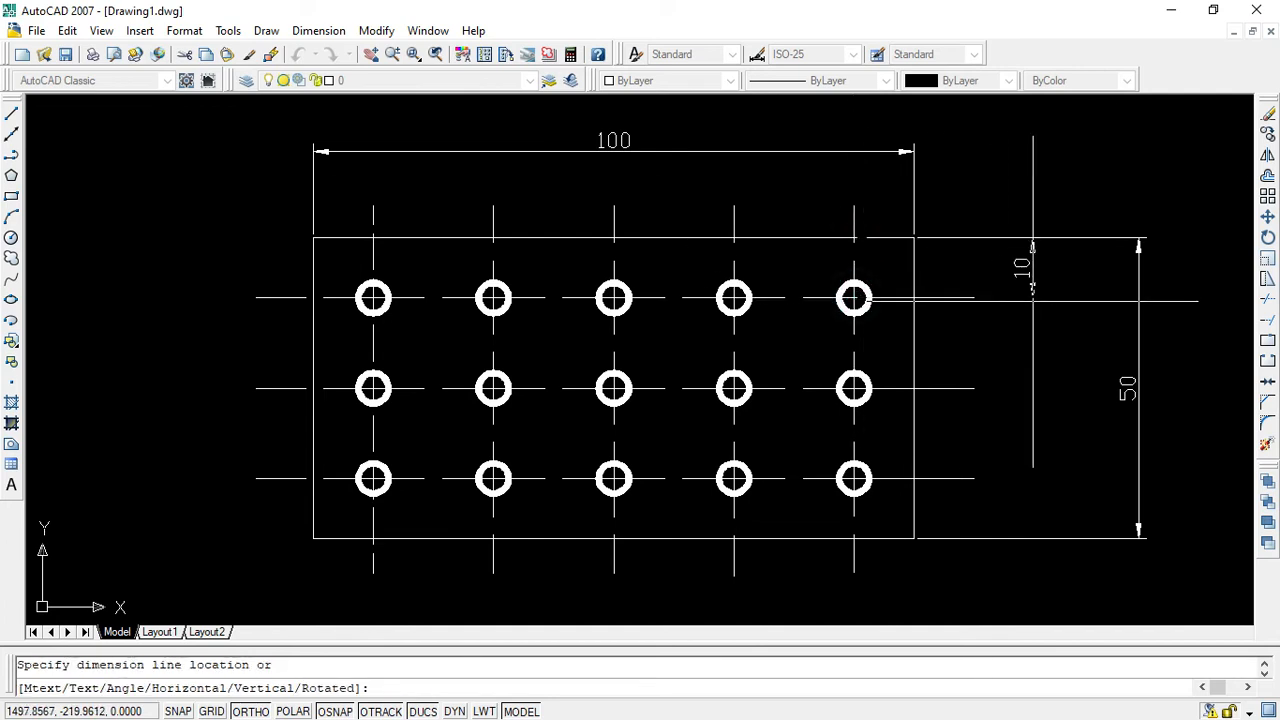
click(1052, 301)
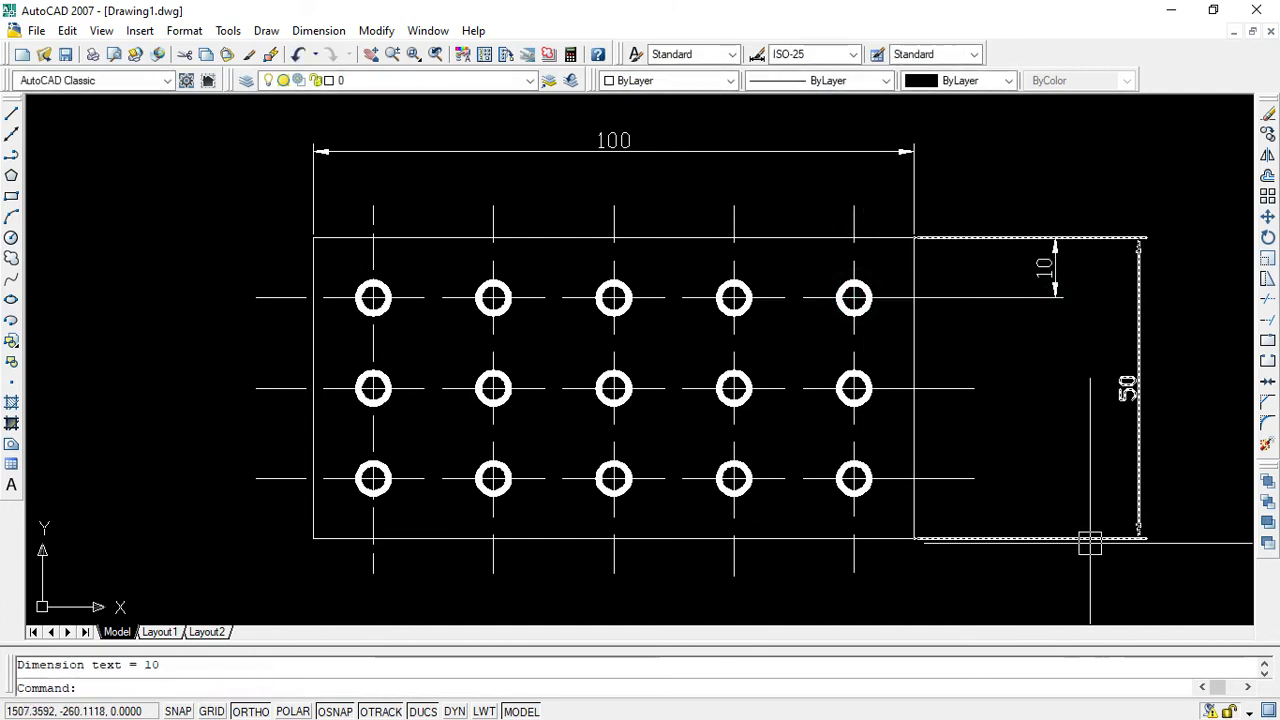
Add a vertical linear dimension between the top and middle donut rows in the last column, aligned with the edge-to-top-row dimension.
right_click(1022, 176)
click(1080, 189)
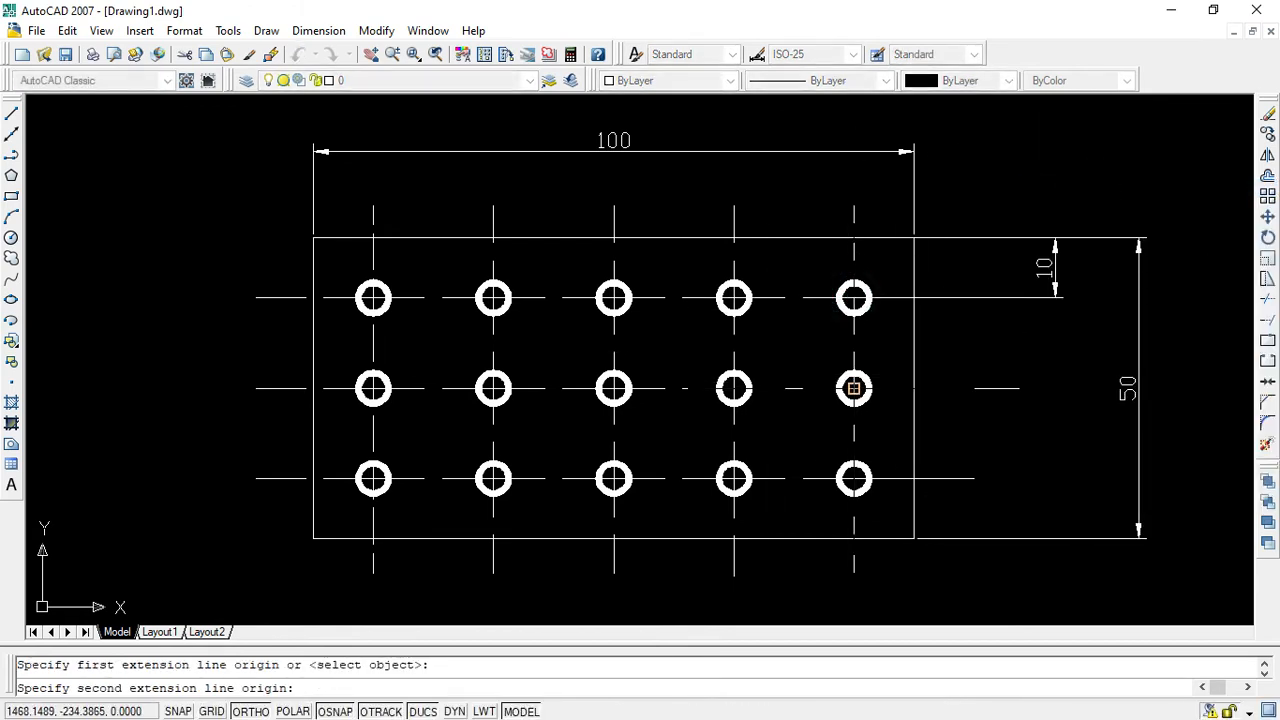
click(853, 386)
click(1055, 378)
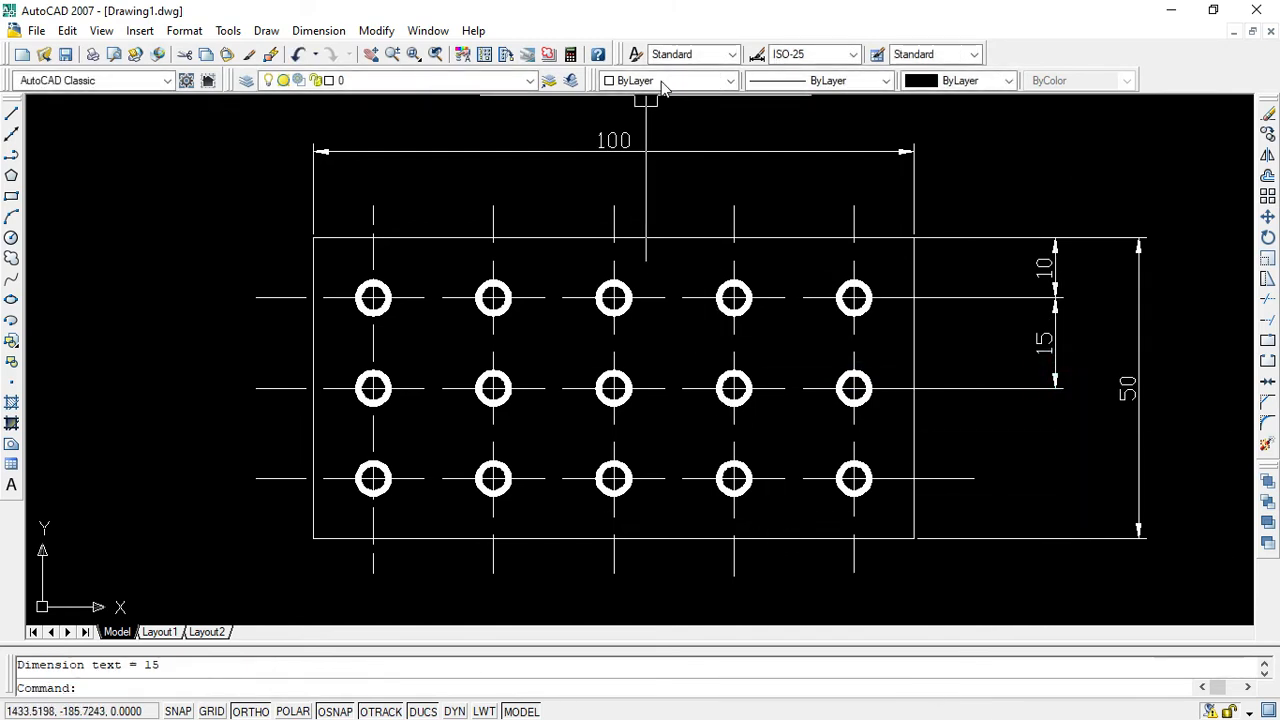
Add a vertical linear dimension between the middle and bottom donut rows in the last column, continuing the same vertical chain.
right_click(244, 170)
click(288, 182)
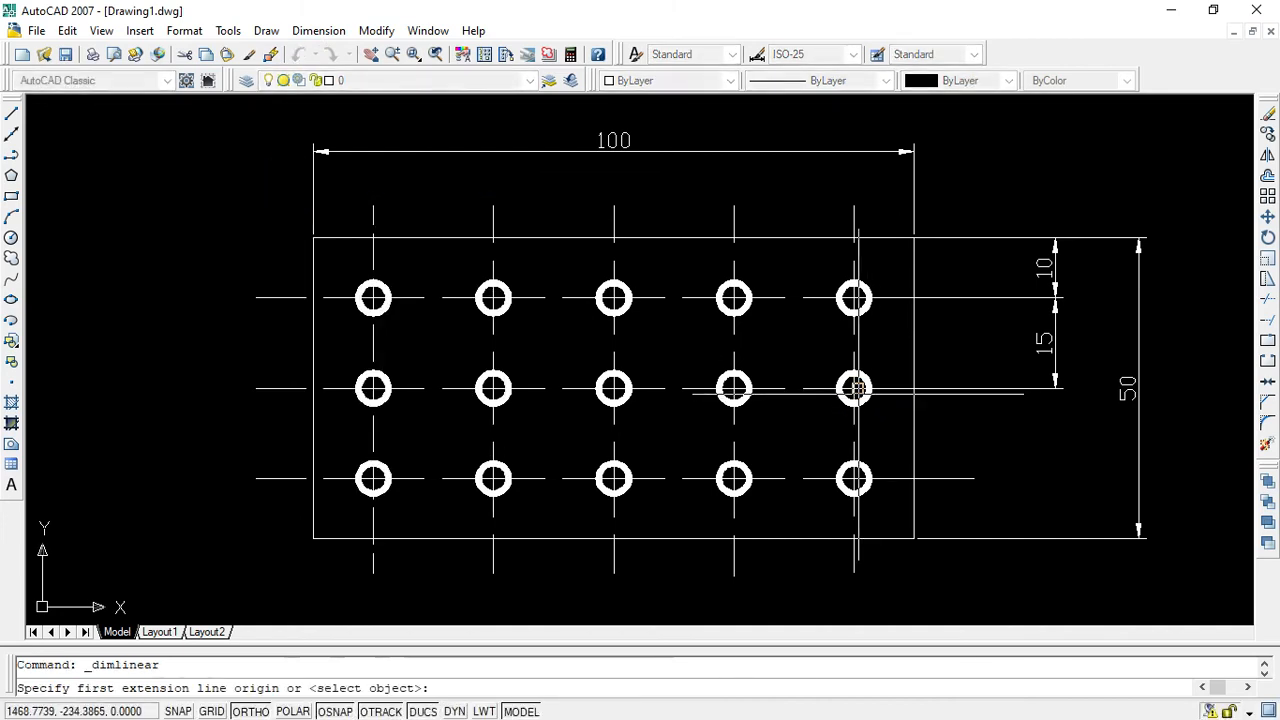
click(854, 388)
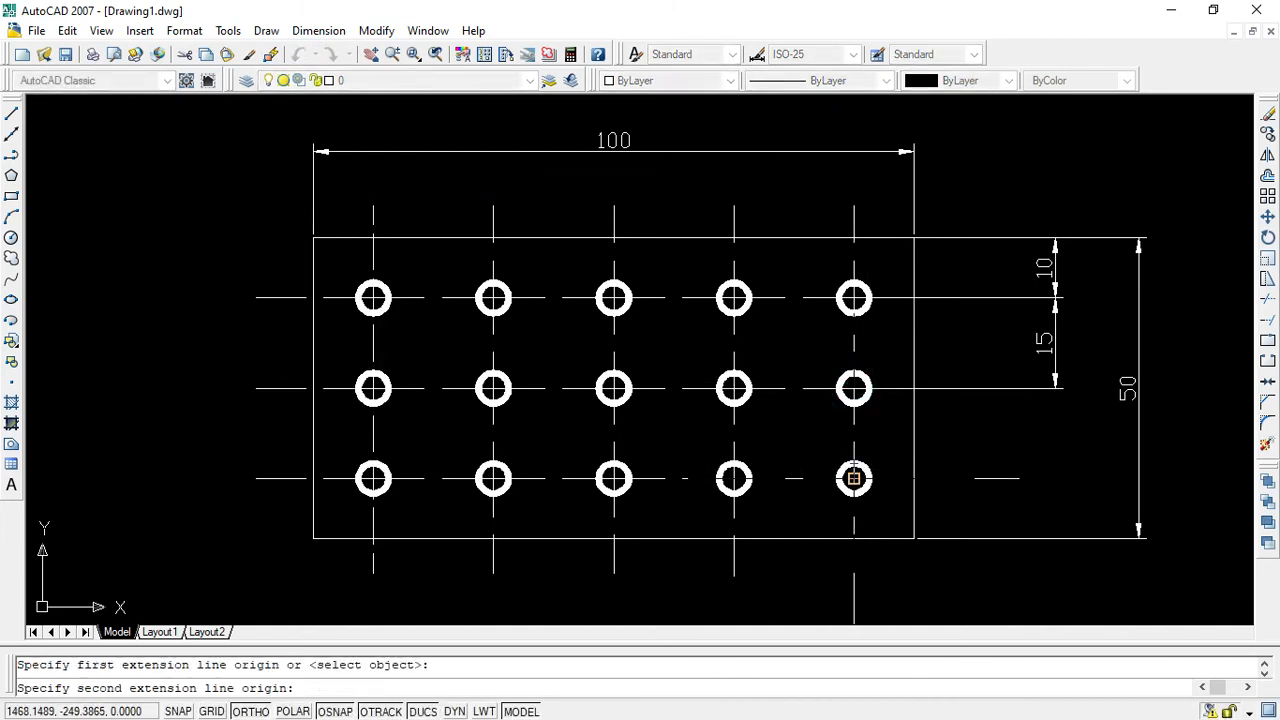
click(854, 474)
click(1055, 467)
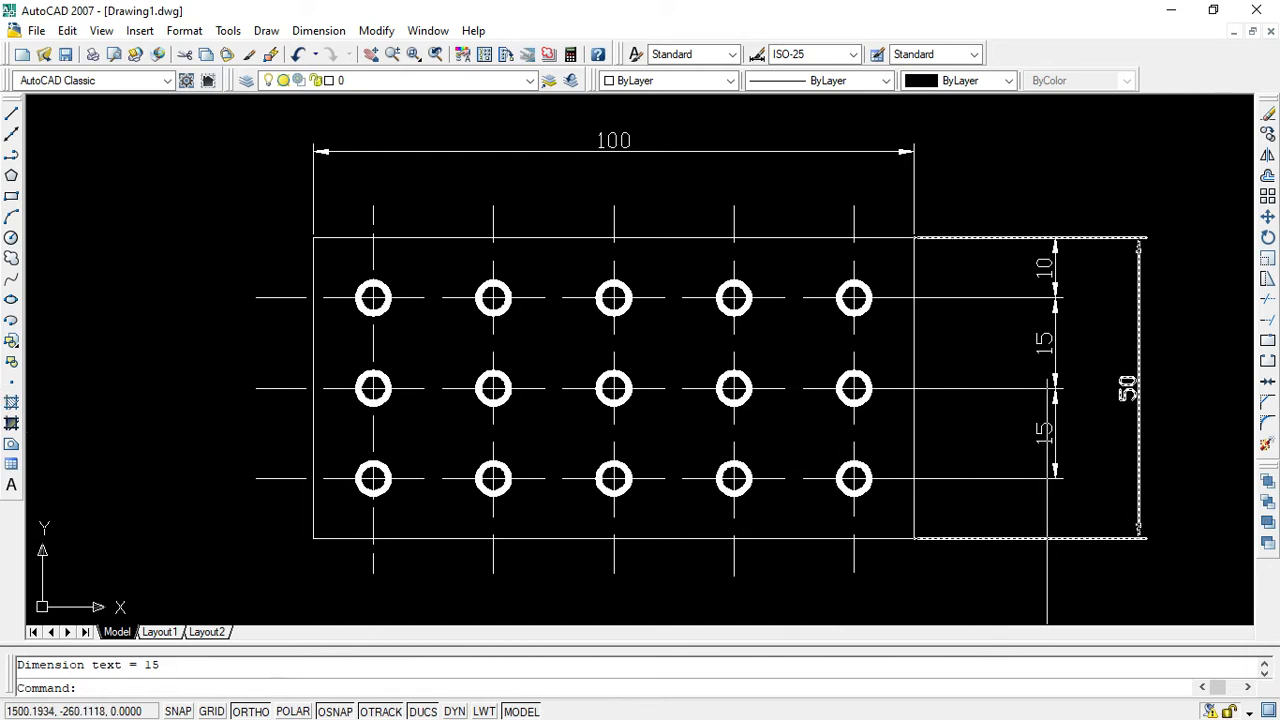
Complete the vertical chain with a linear dimension from the bottom donut row's centre to the rectangle's lower edge.
click(316, 31)
click(327, 79)
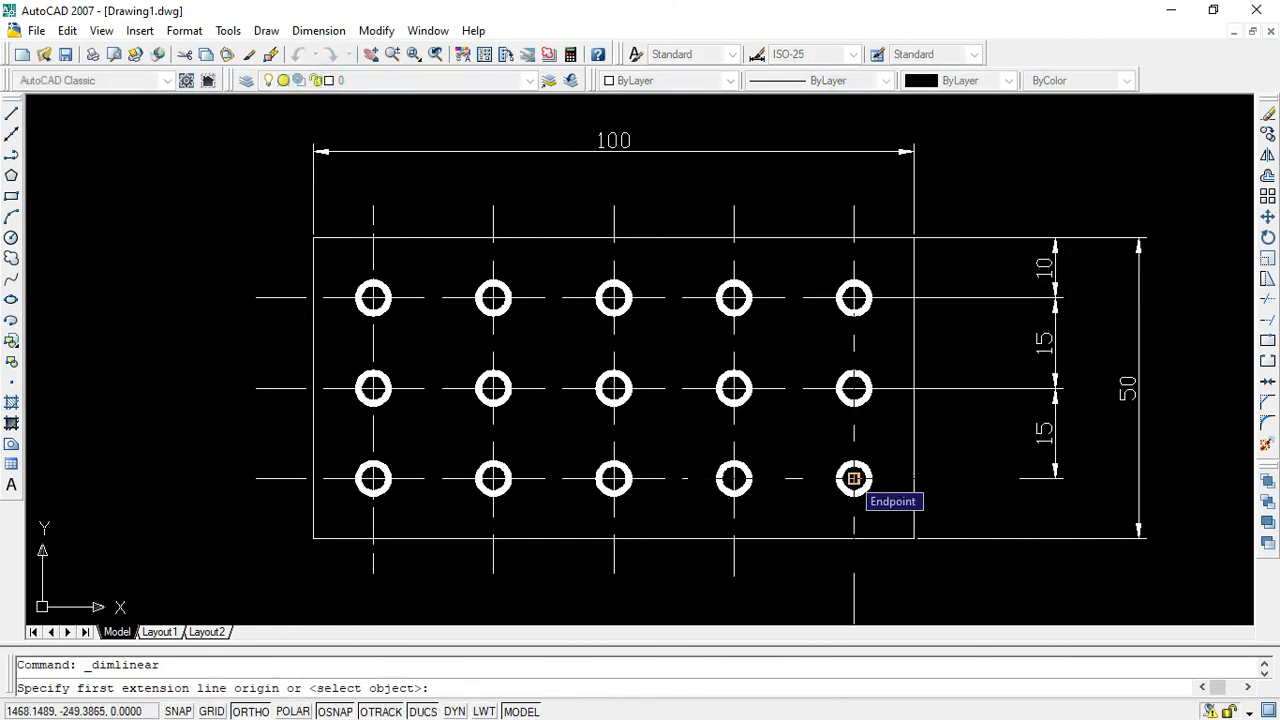
click(853, 479)
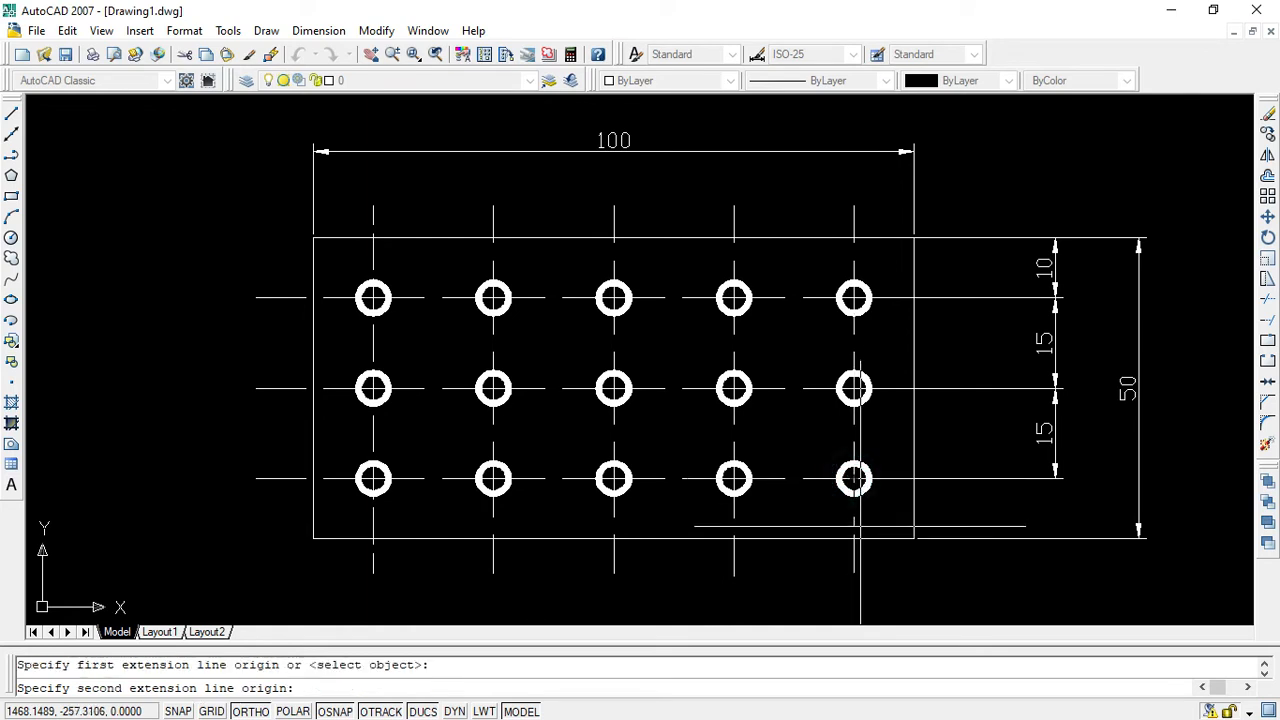
click(853, 539)
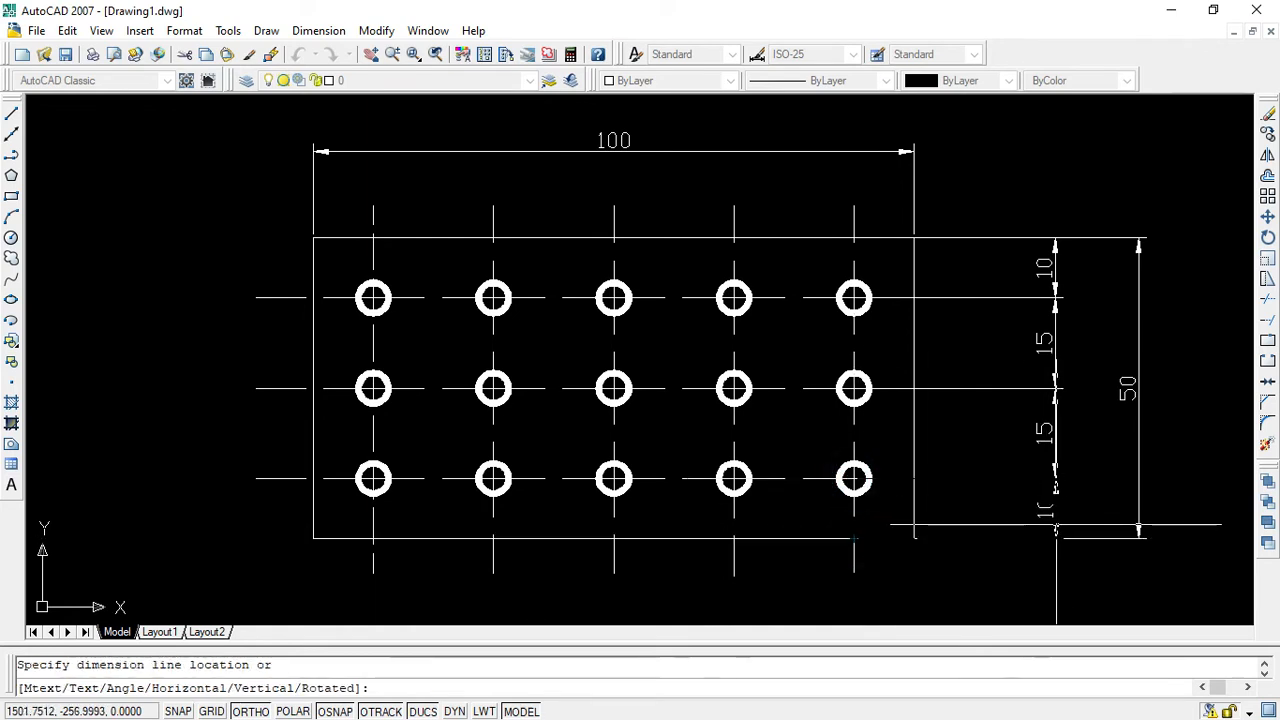
click(1056, 522)
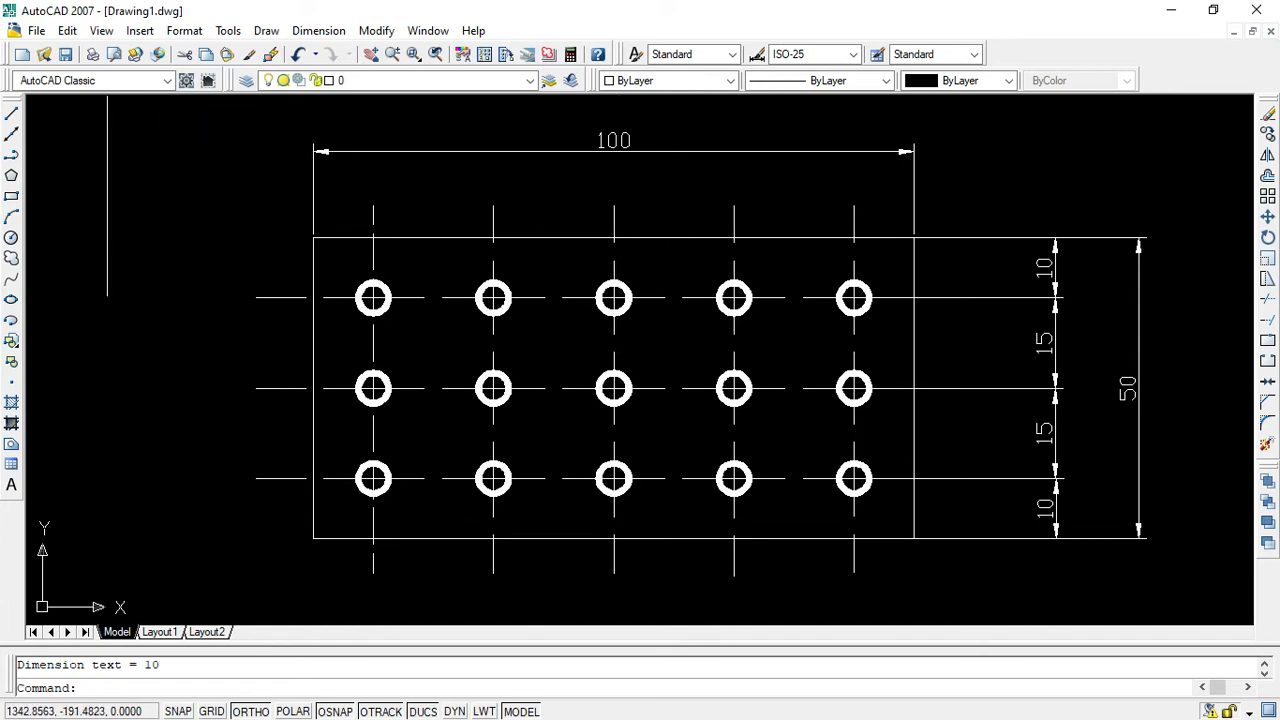
Add a horizontal linear dimension from the rectangle's left edge to the first column's centre line, about 5 units above the upper edge.
click(317, 30)
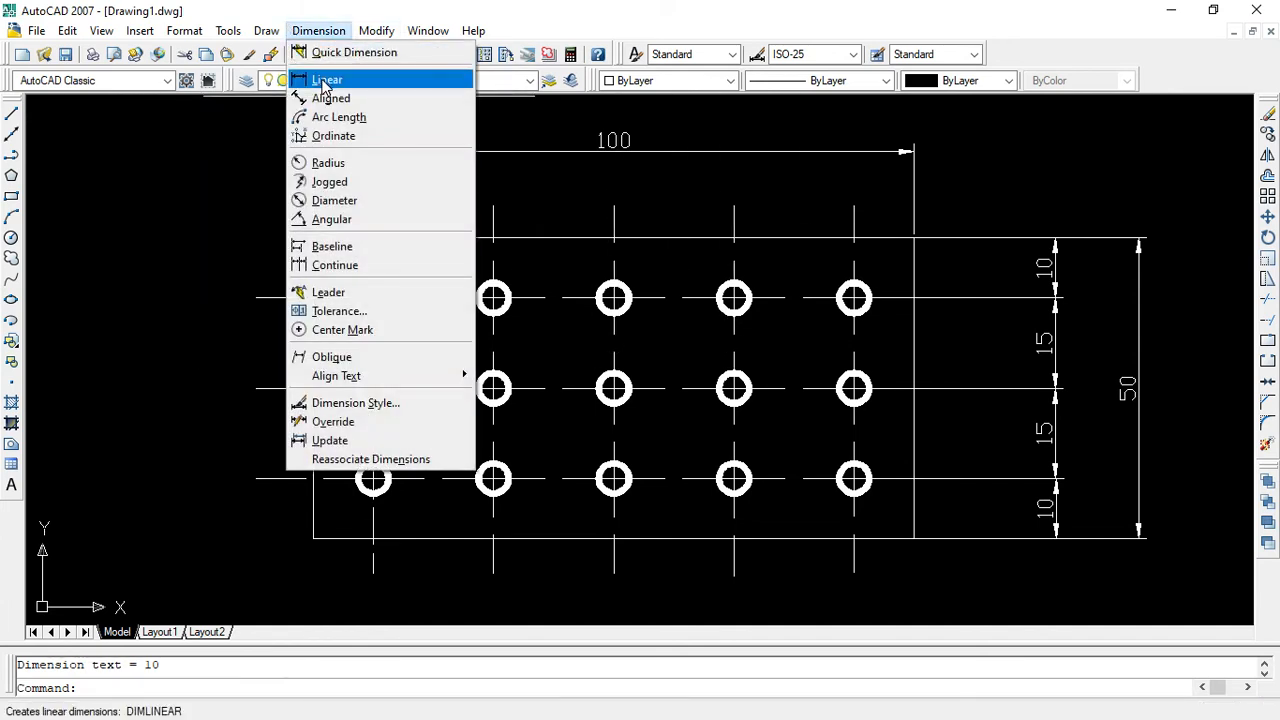
click(330, 77)
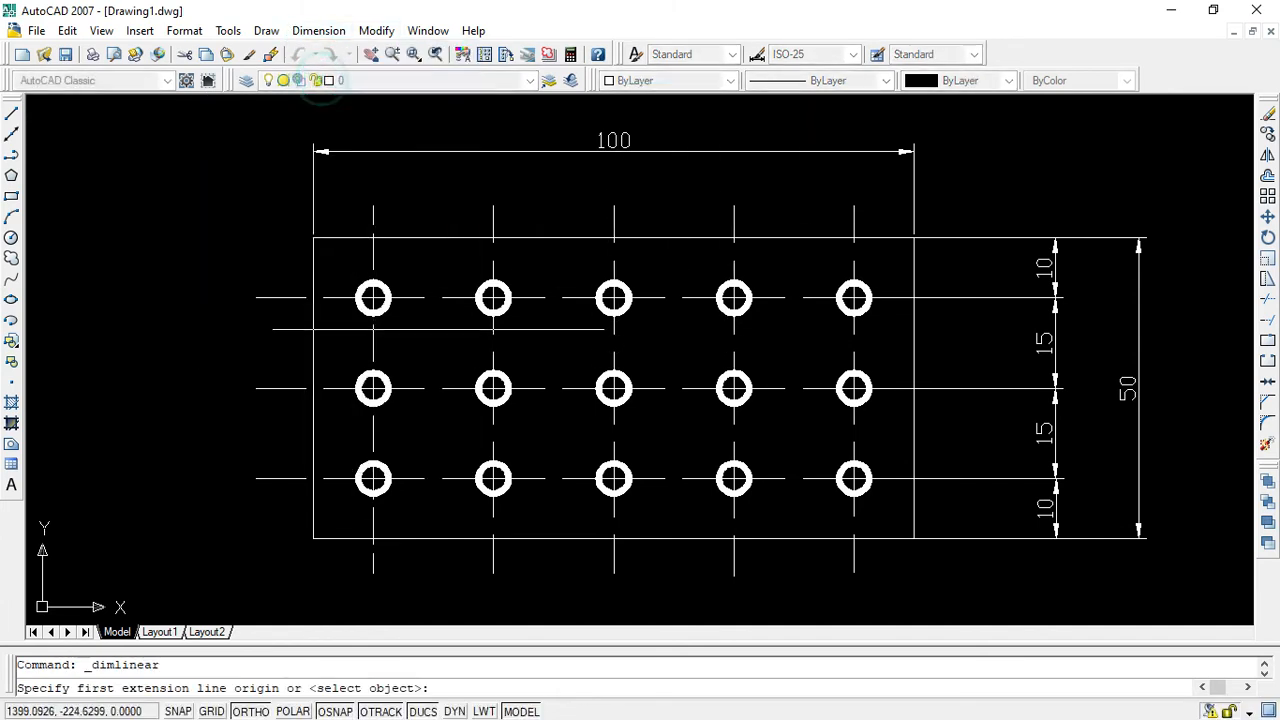
click(313, 237)
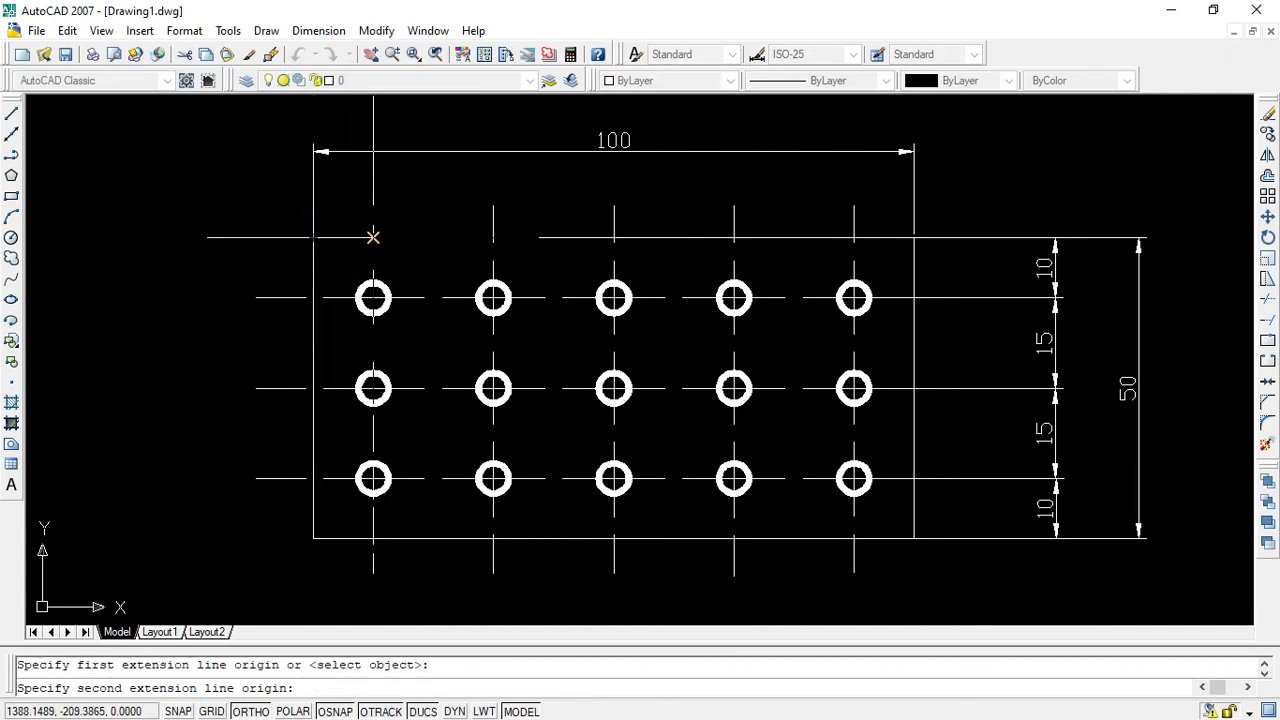
click(373, 238)
click(368, 198)
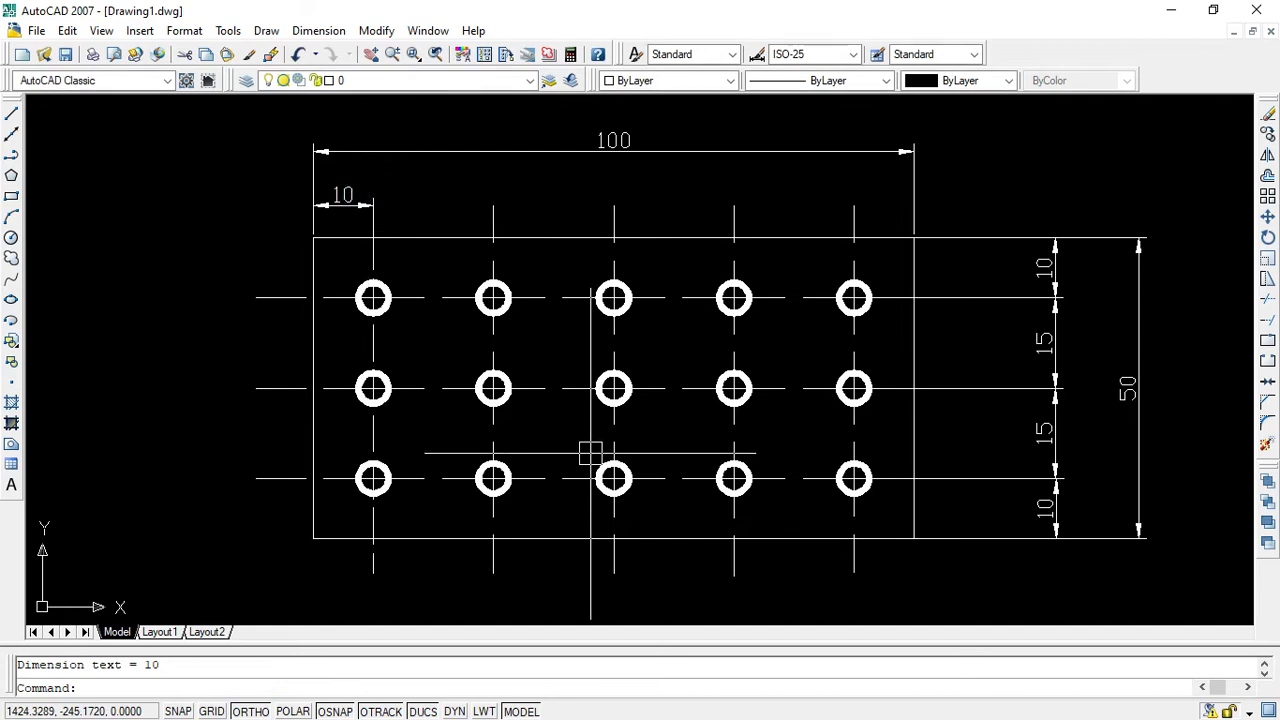
Add a horizontal linear dimension between the first and second donut columns, aligned with the edge-to-first-column dimension.
right_click(196, 151)
click(254, 163)
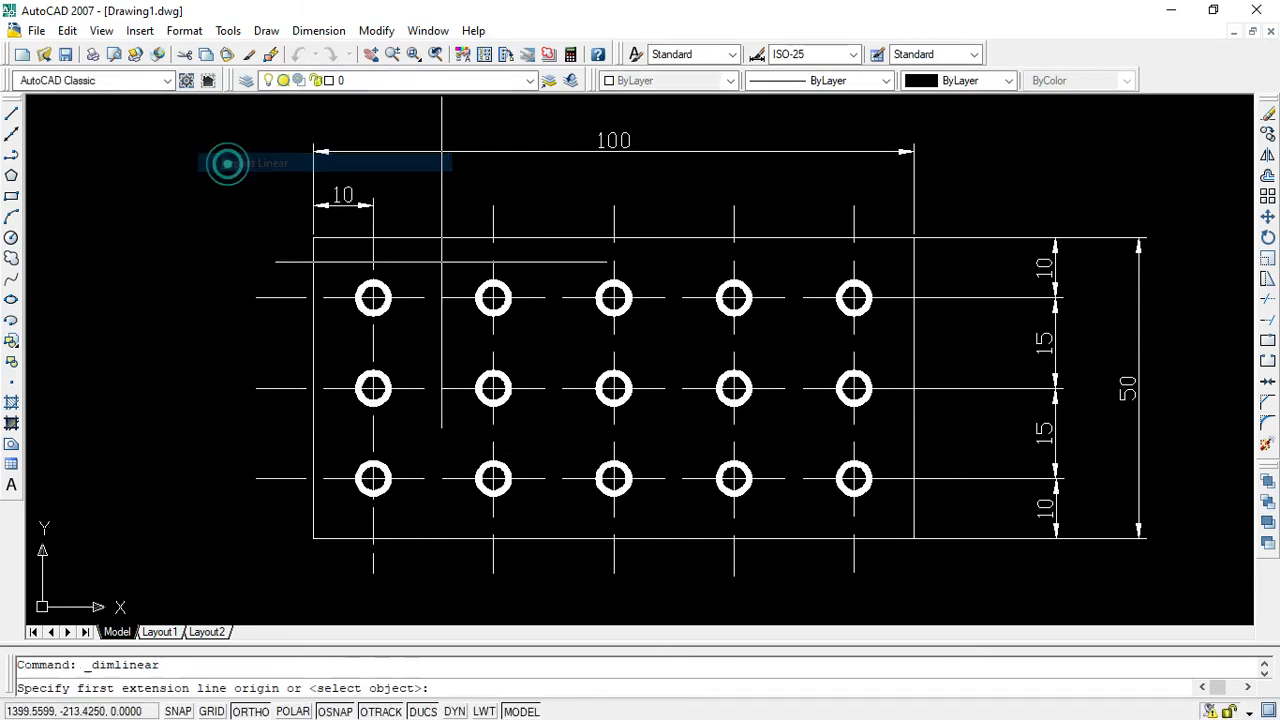
click(373, 297)
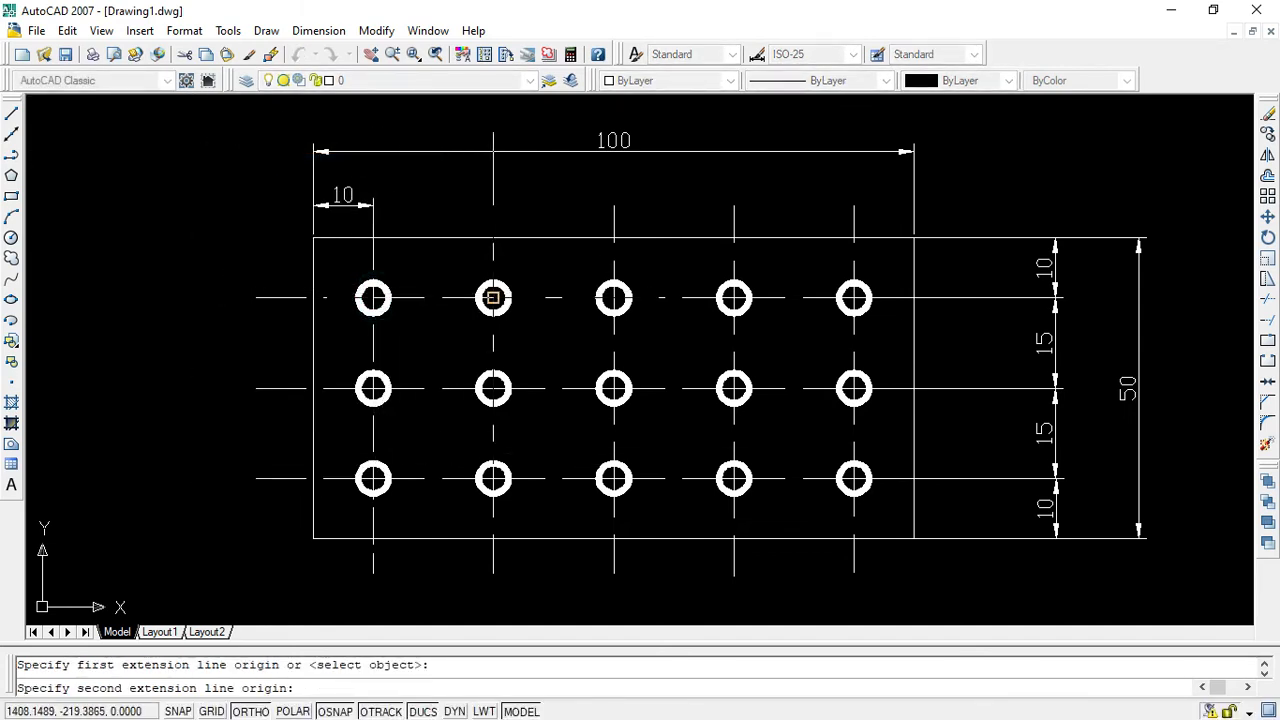
click(493, 297)
click(493, 205)
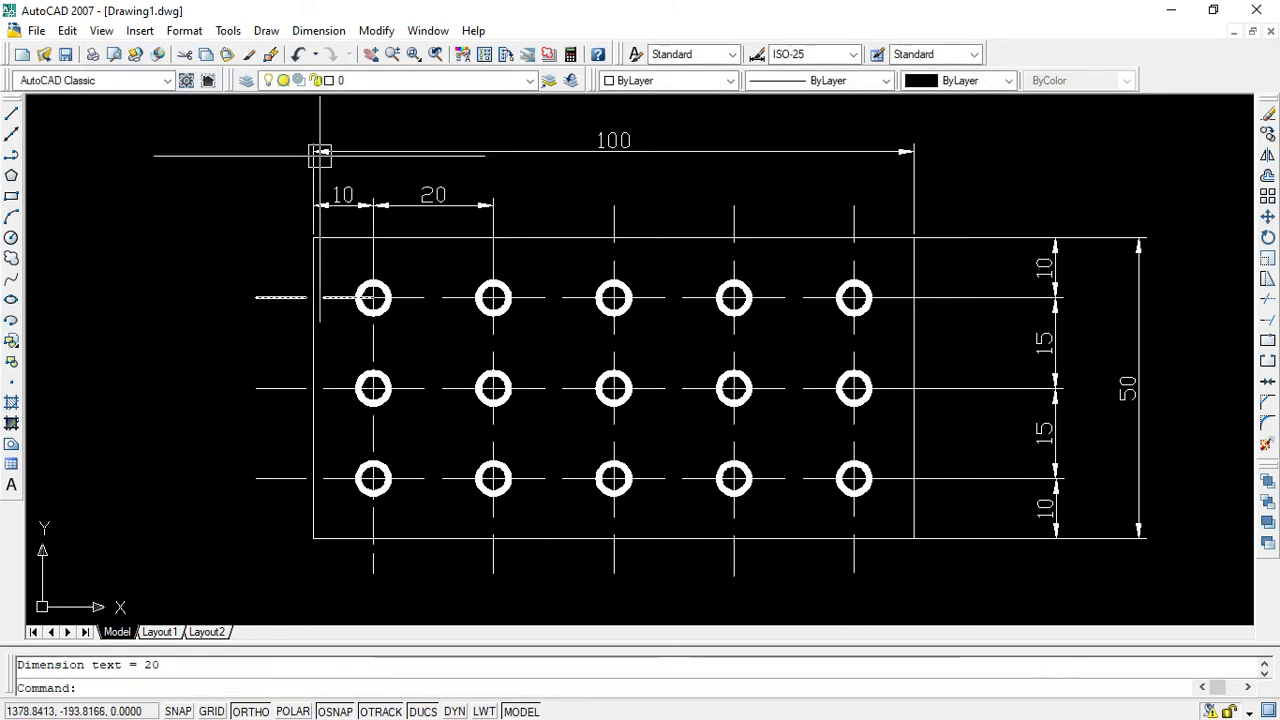
Add a horizontal linear dimension between the second and third donut columns, continuing the chain above the plate.
right_click(170, 203)
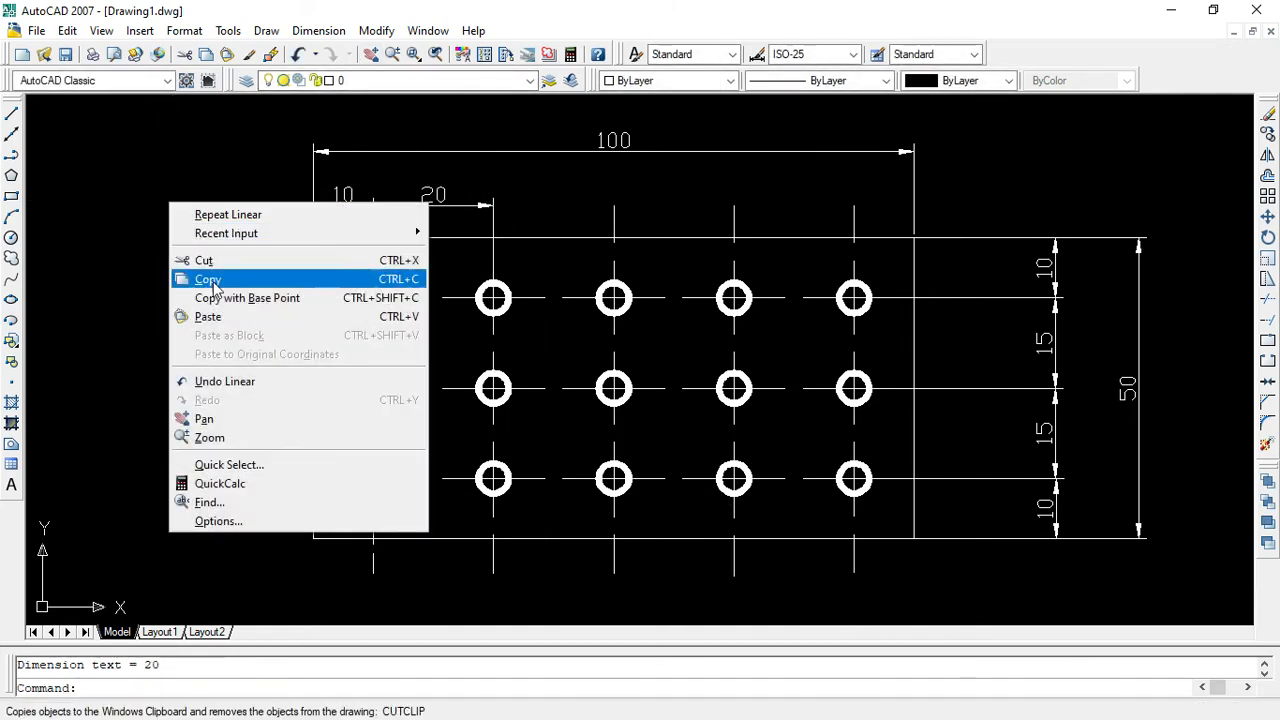
click(220, 214)
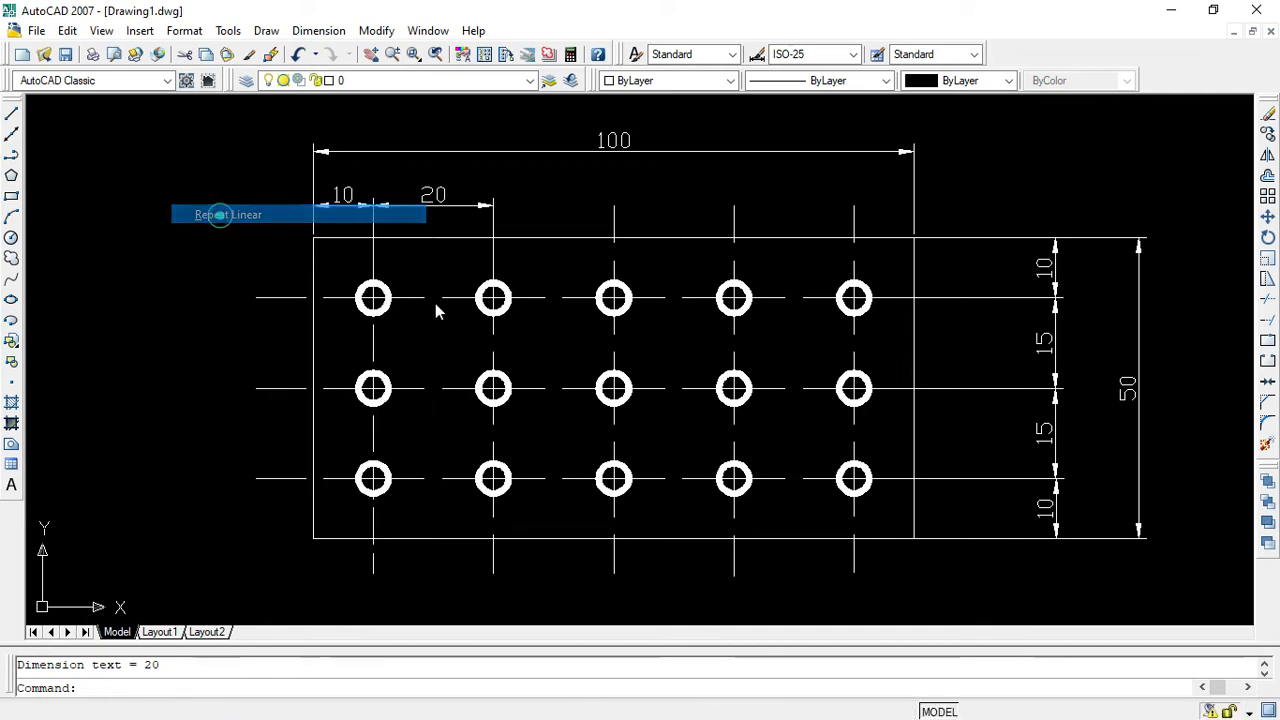
click(493, 297)
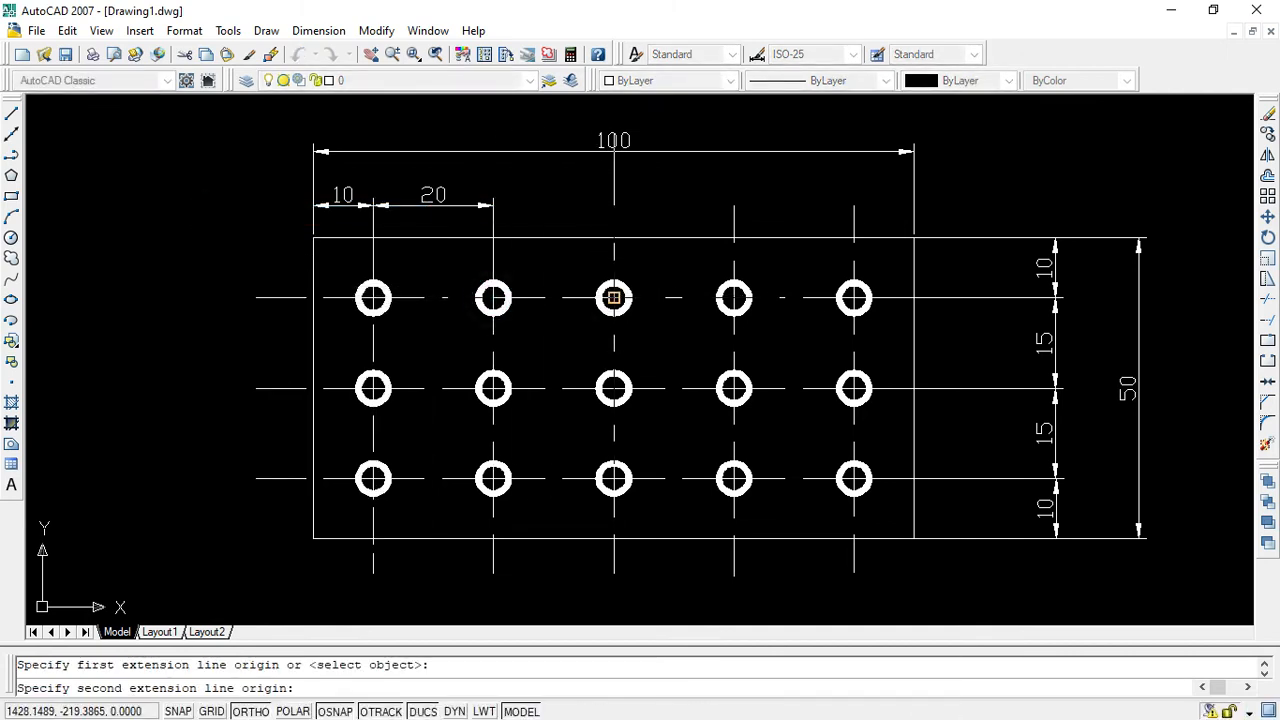
click(613, 297)
click(620, 205)
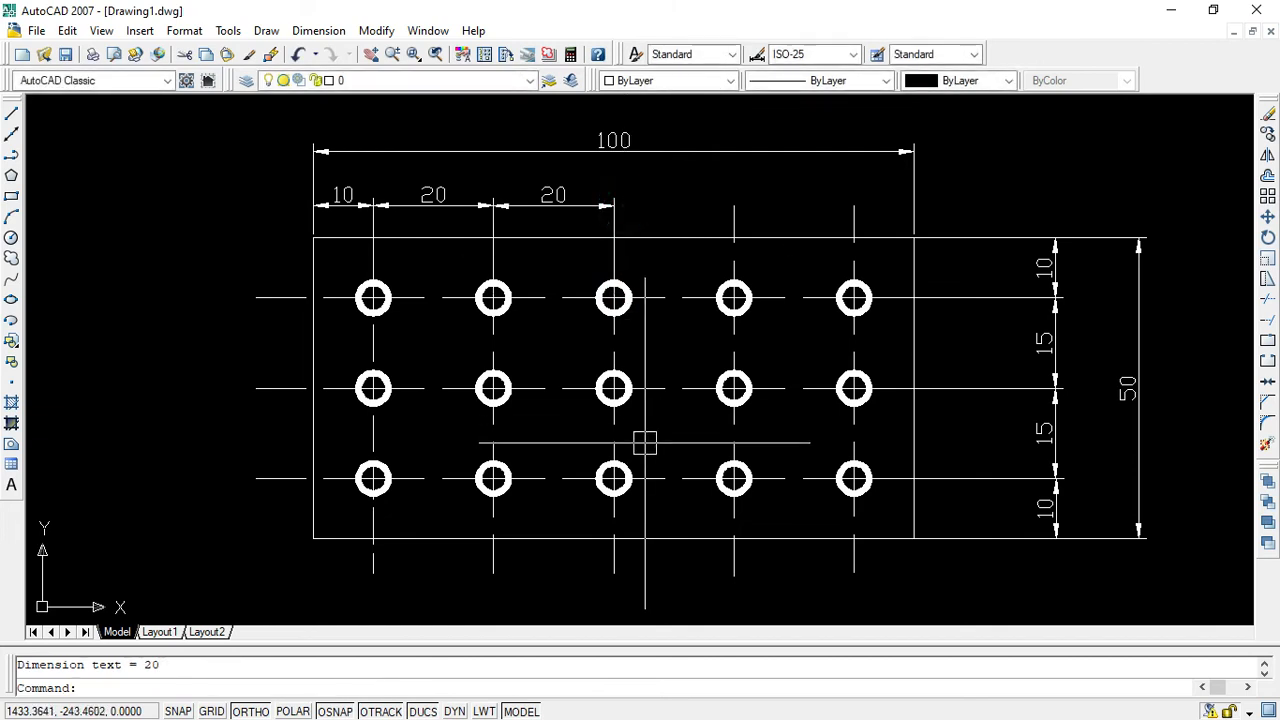
Add a horizontal linear dimension between the third and fourth donut columns in line with the preceding column spacing dimensions.
right_click(1079, 133)
click(1129, 146)
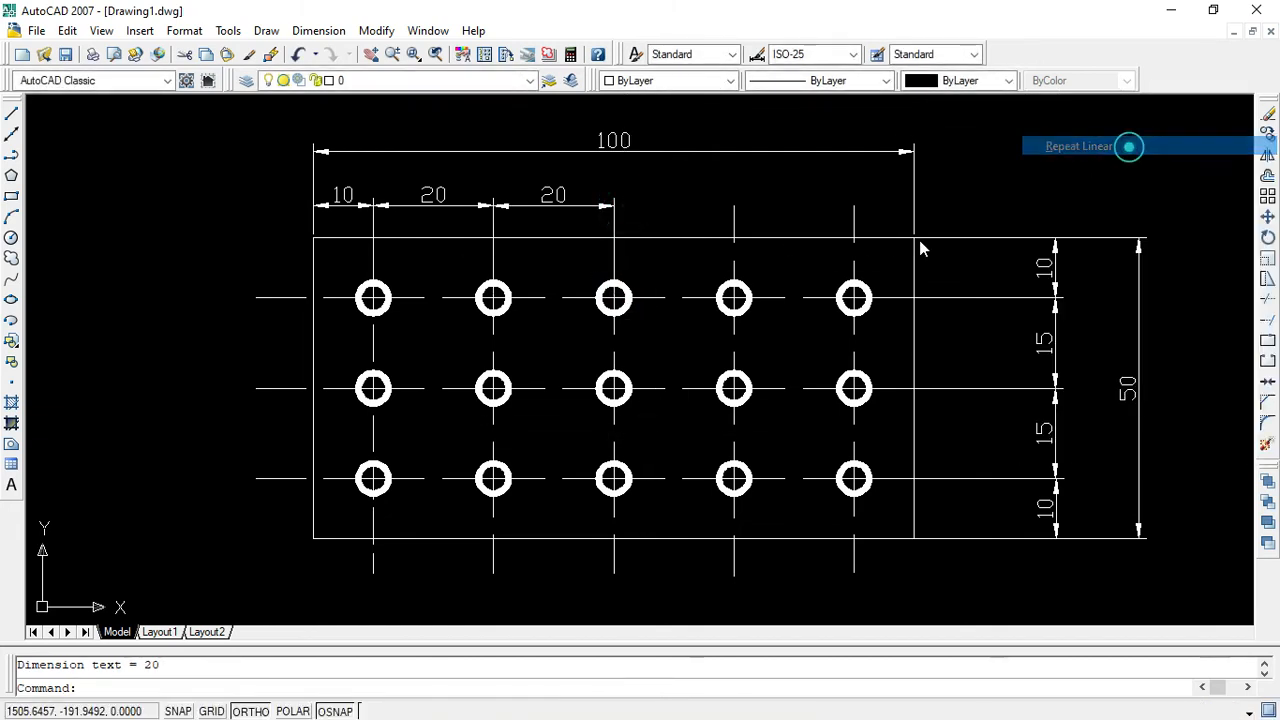
click(613, 297)
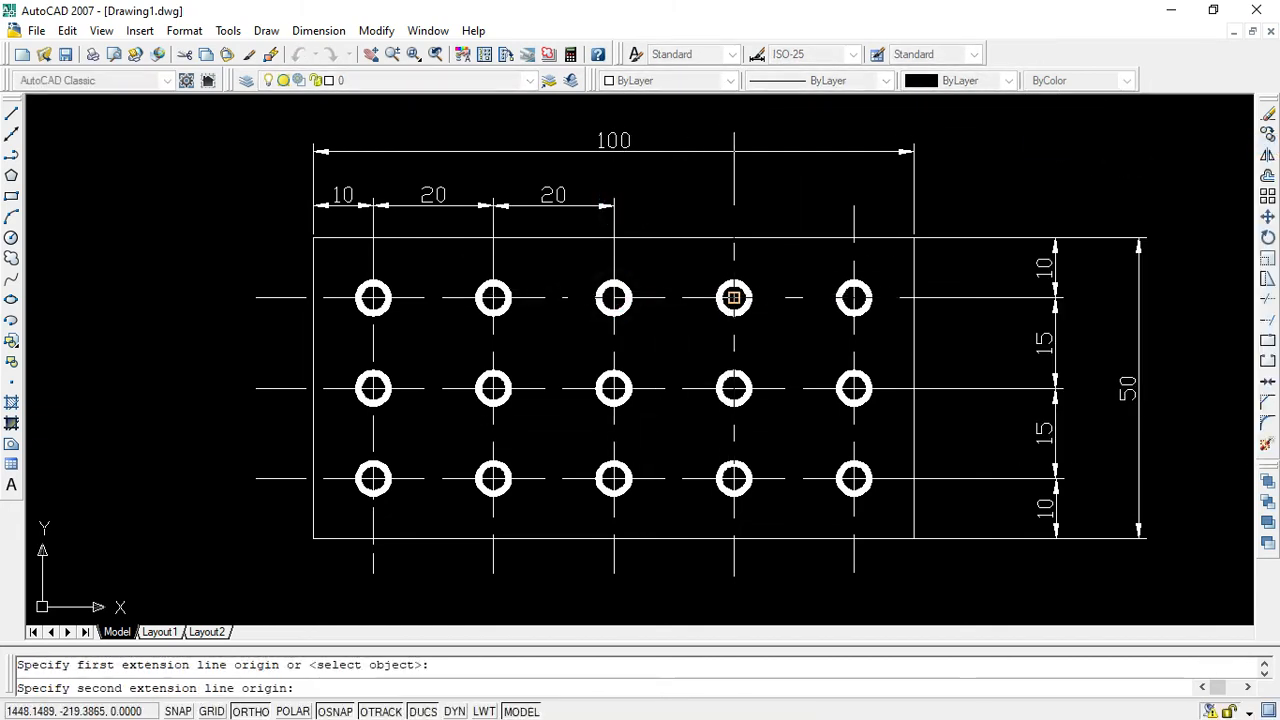
click(733, 297)
click(733, 204)
Add a horizontal linear dimension between the fourth and fifth donut columns, in line with the preceding column spacing dimensions.
right_click(1021, 184)
click(1085, 198)
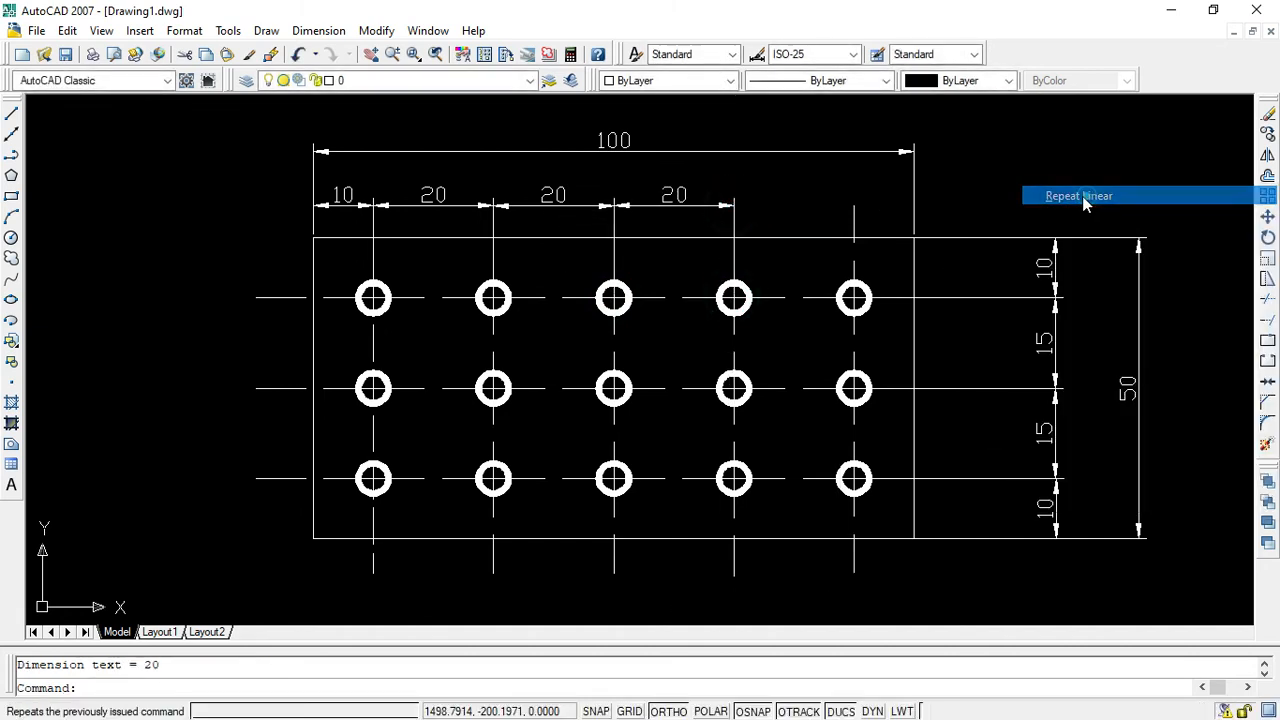
click(733, 297)
click(853, 297)
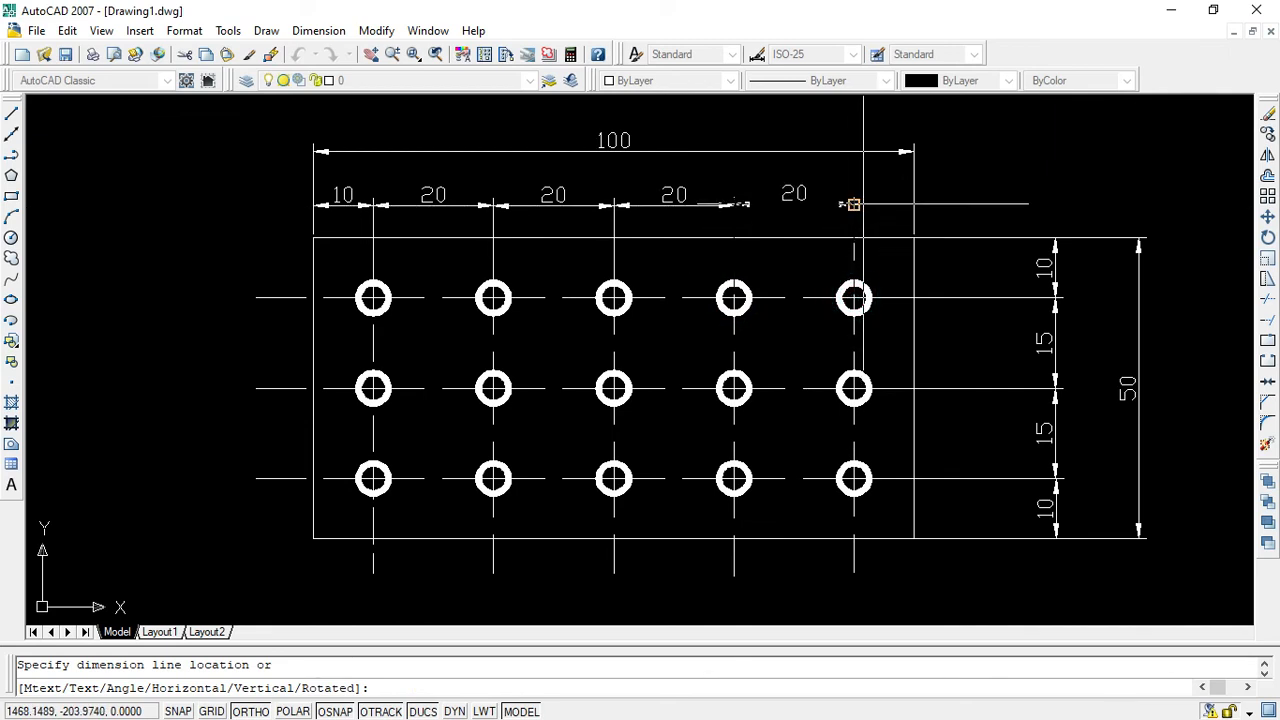
click(850, 204)
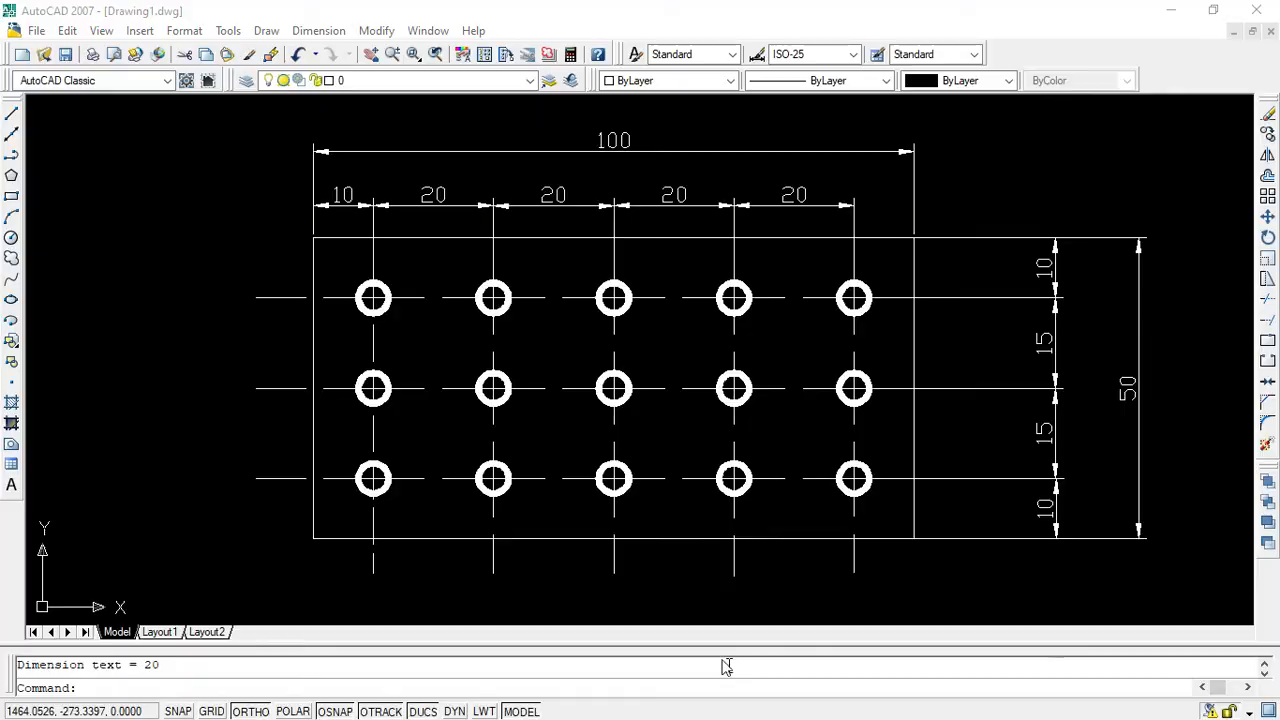
Compare the drawing with the donut plate on page 6 of AUTOCADD.pdf in the browser and return to AutoCAD.
key(super)
click(758, 703)
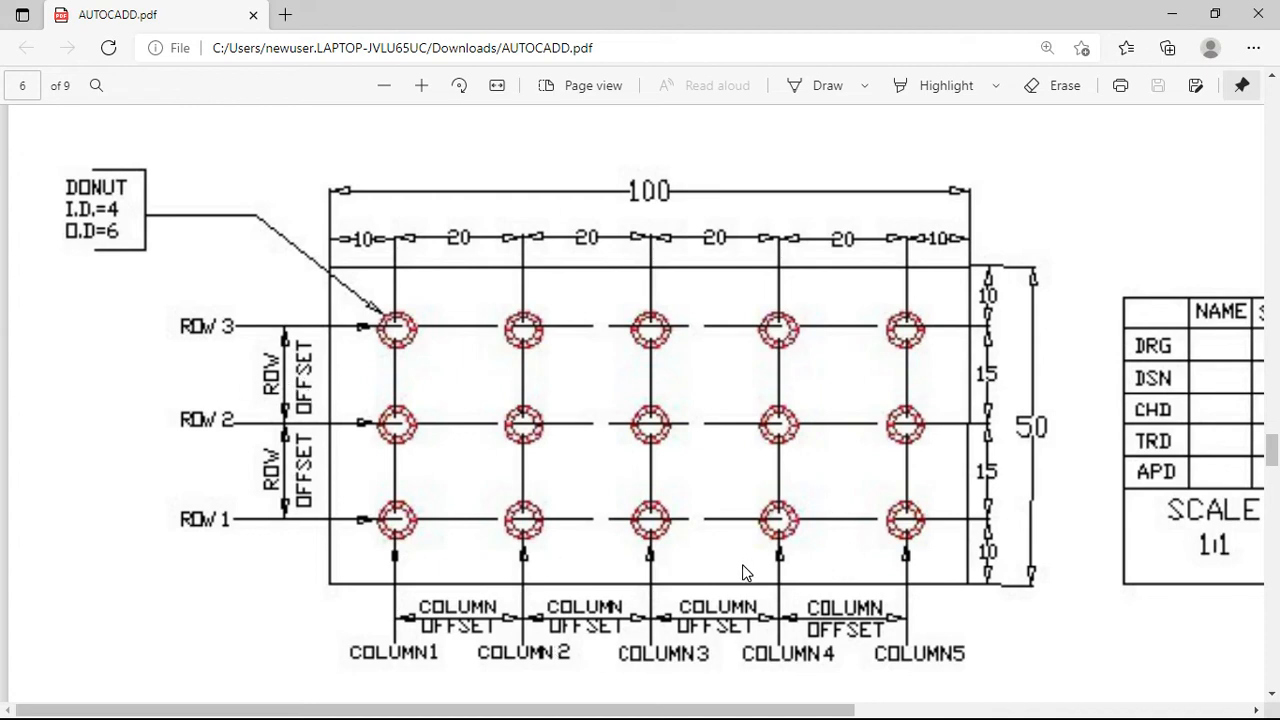
scroll(743, 572, down, 2)
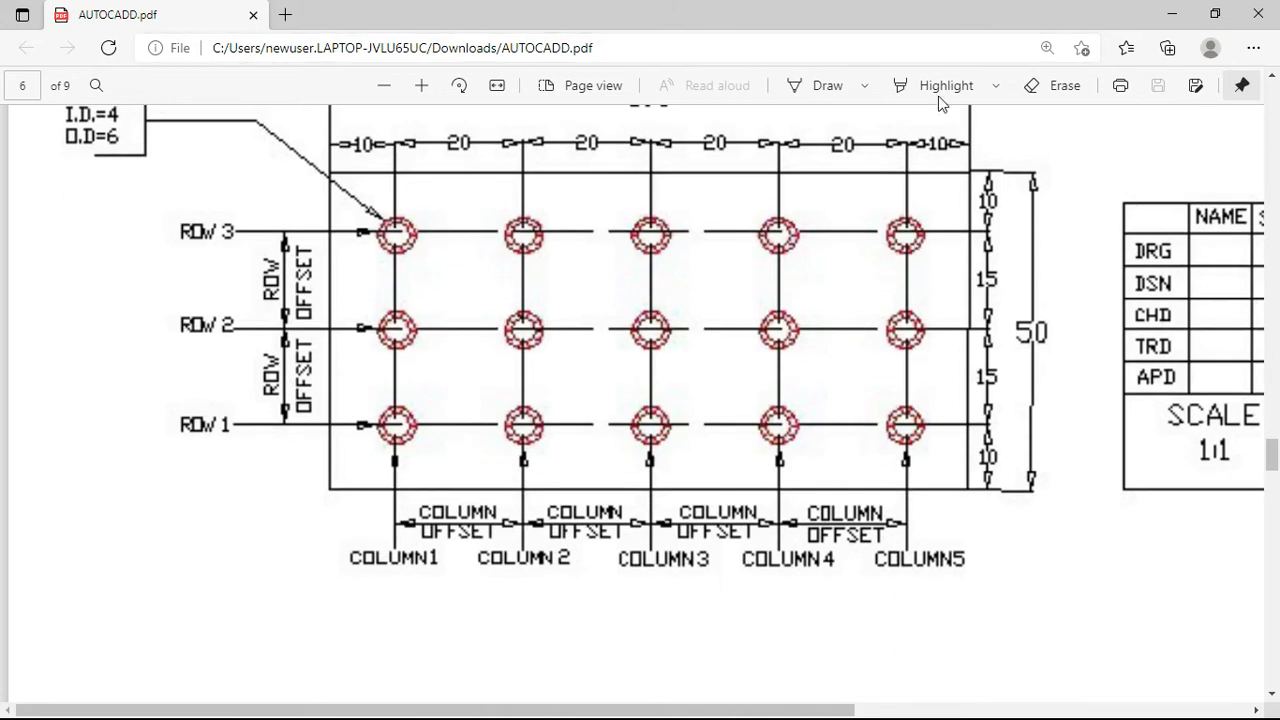
click(1174, 12)
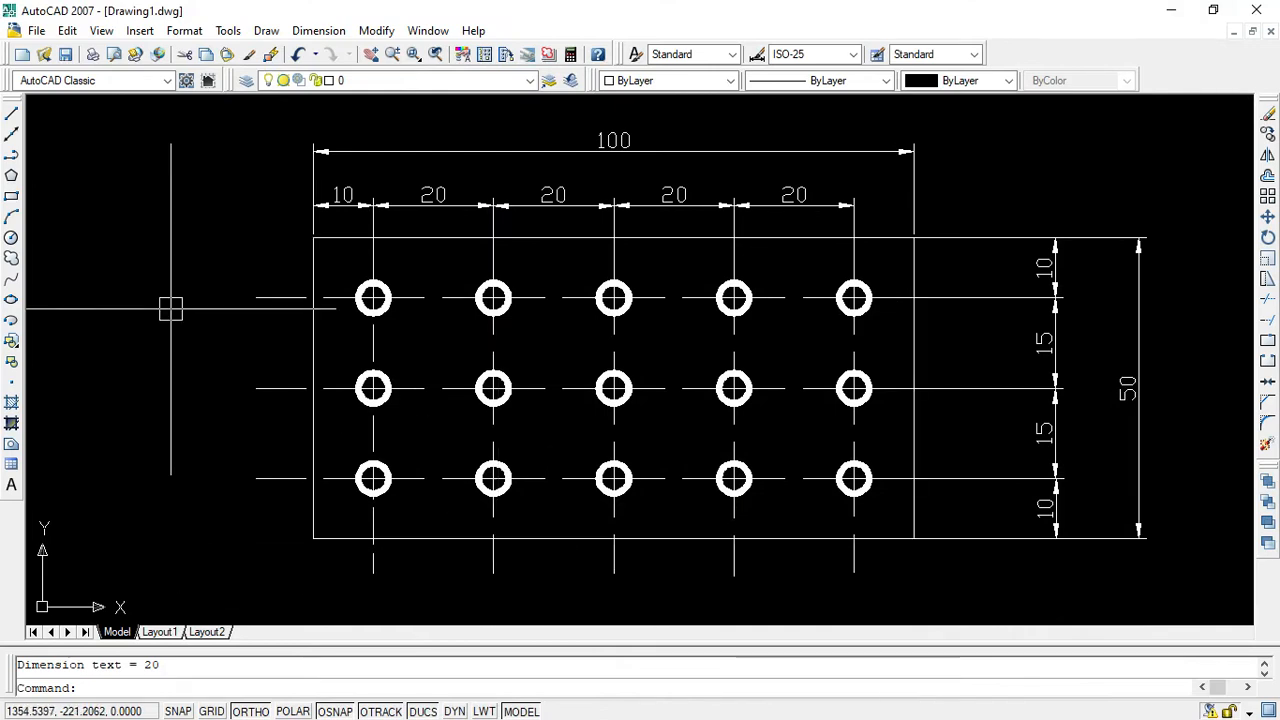
Insert the Arrows - Imperial block from the Annotation tool palette to the left of the plate's upper part.
scroll(508, 380, down, 3)
scroll(515, 382, up, 2)
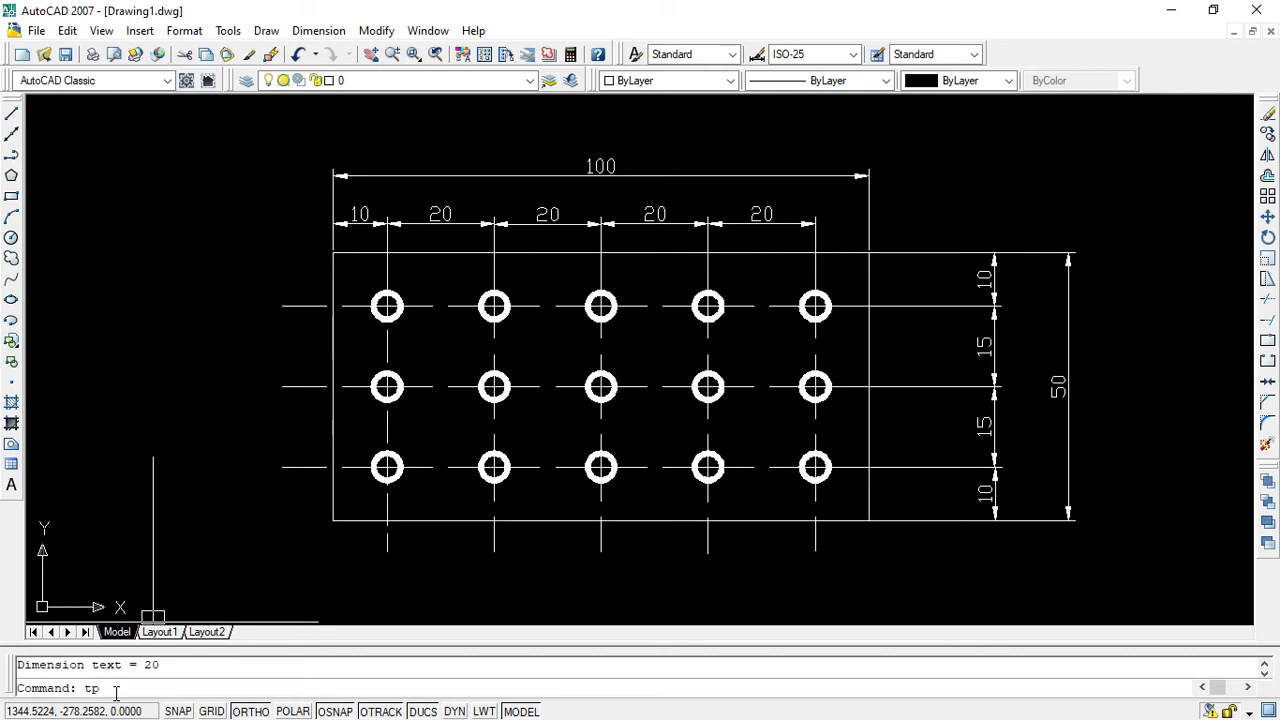
key(Return)
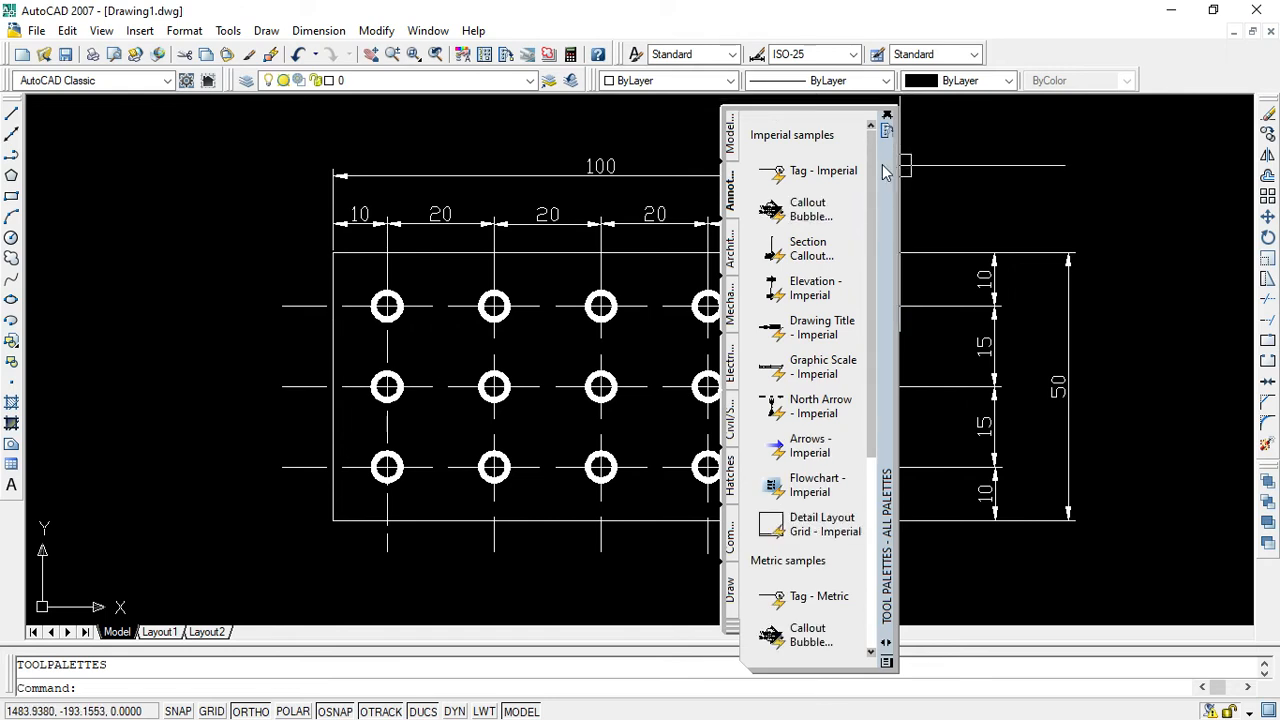
click(729, 138)
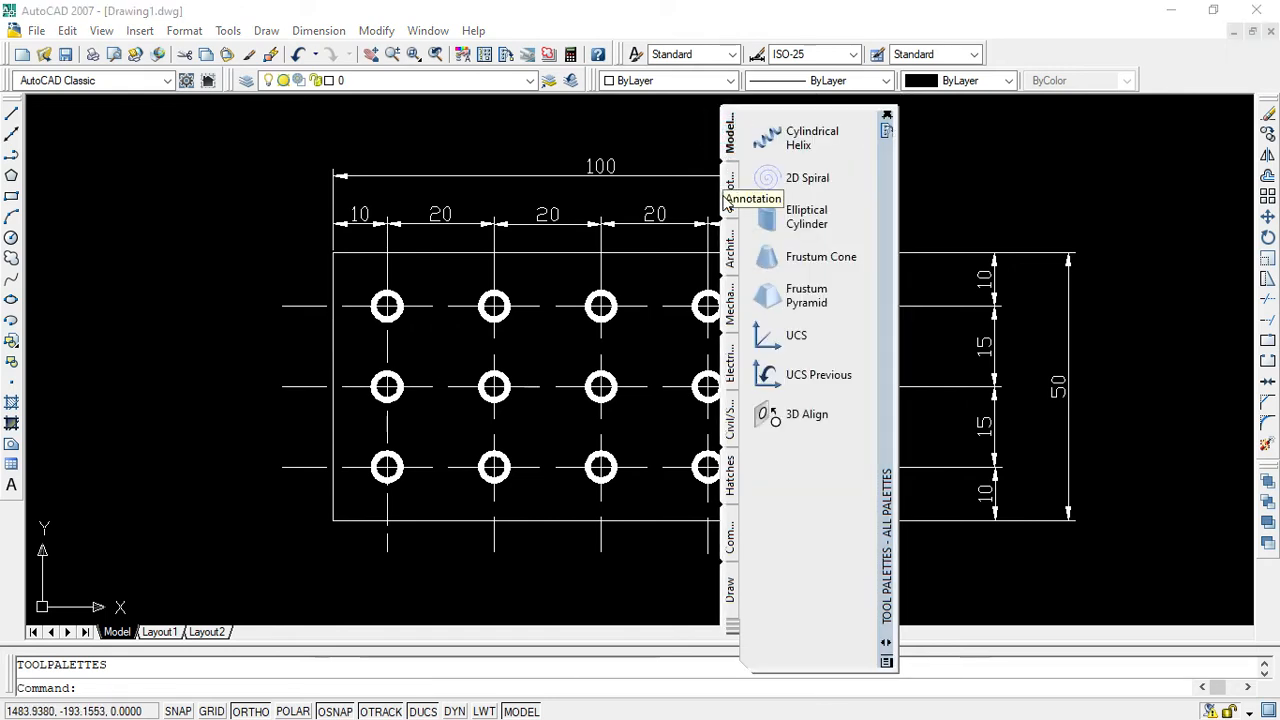
click(730, 192)
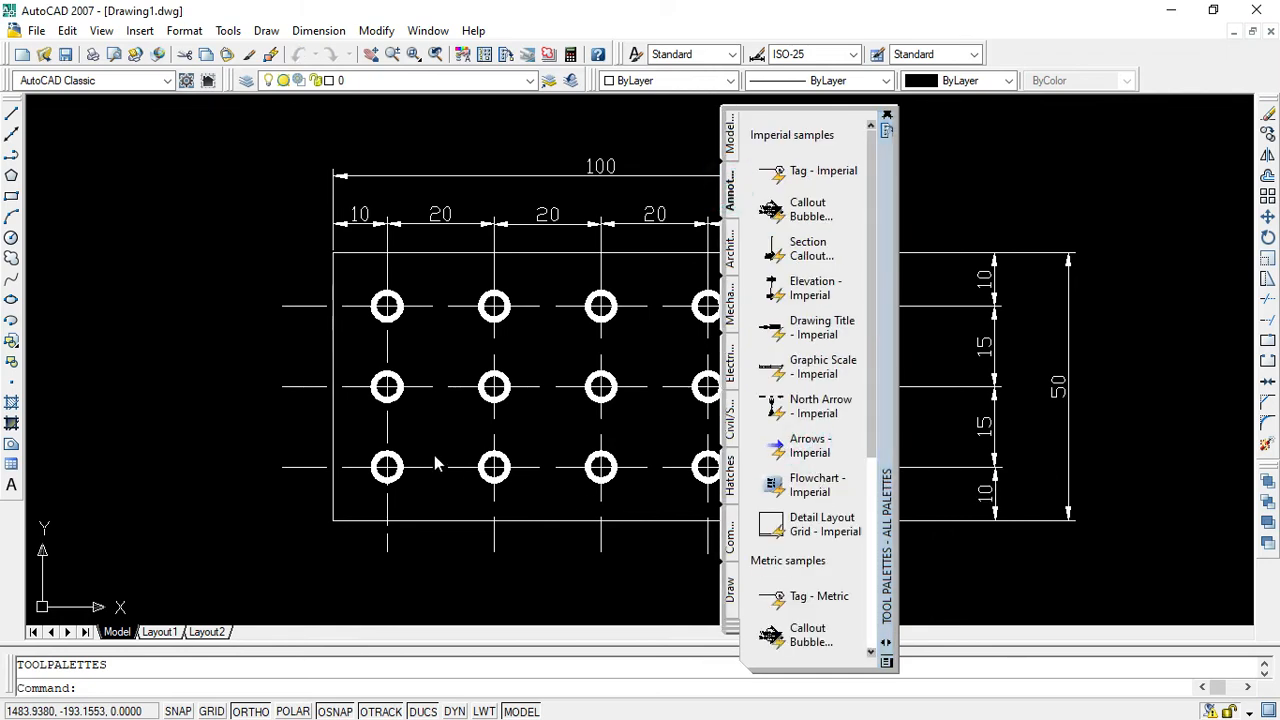
click(212, 266)
click(887, 115)
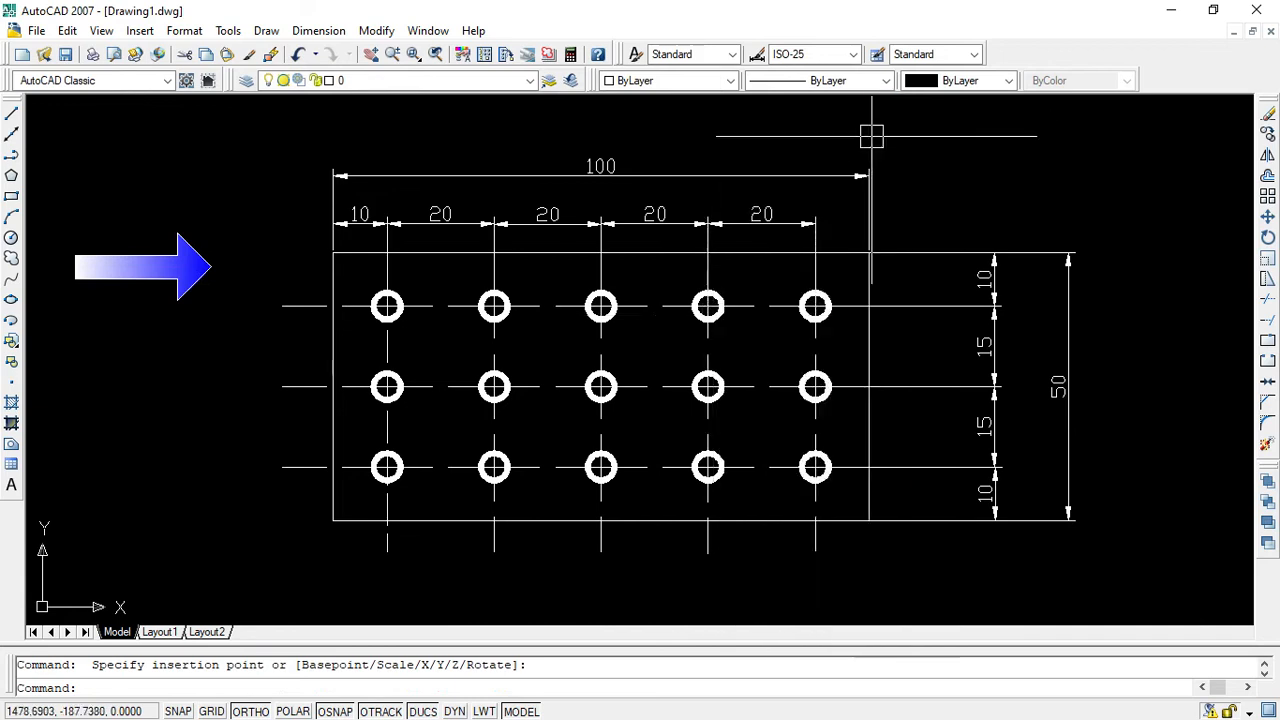
Change the inserted arrow block's type to Double.
click(369, 54)
mouse_move(386, 269)
mouse_down()
mouse_move(814, 300)
mouse_move(796, 296)
mouse_up()
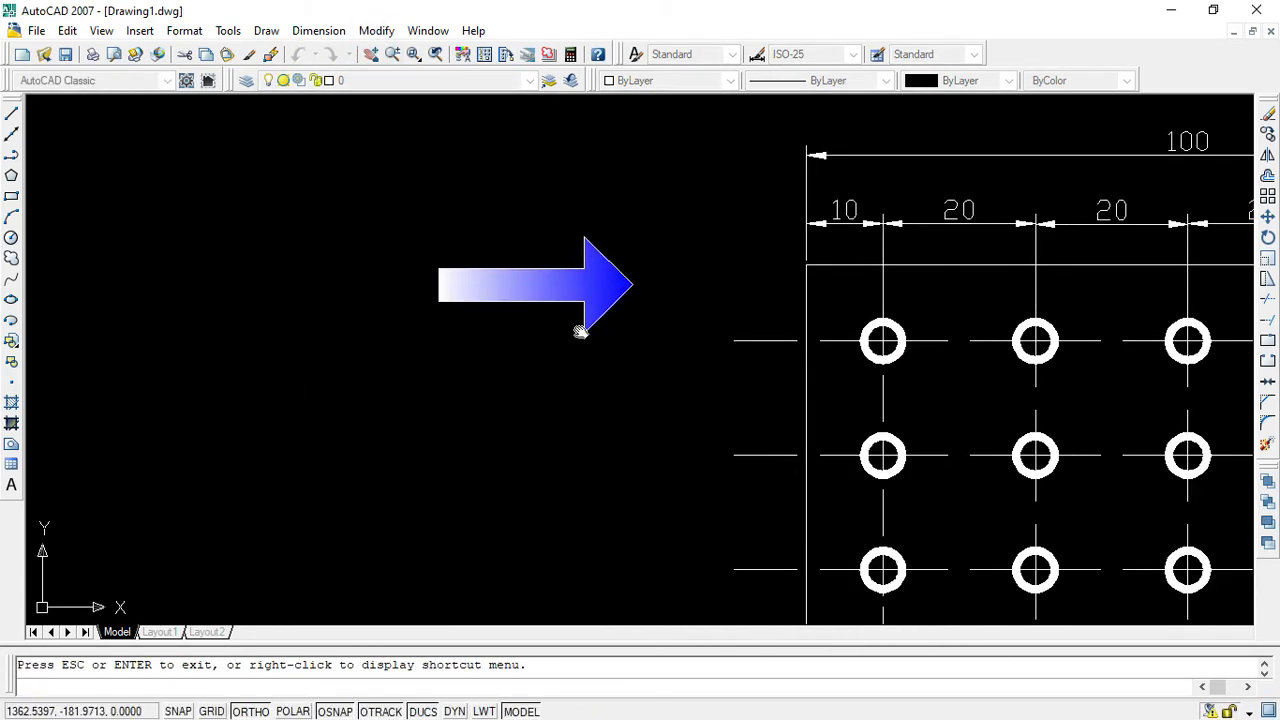
scroll(580, 330, up, 3)
key(Escape)
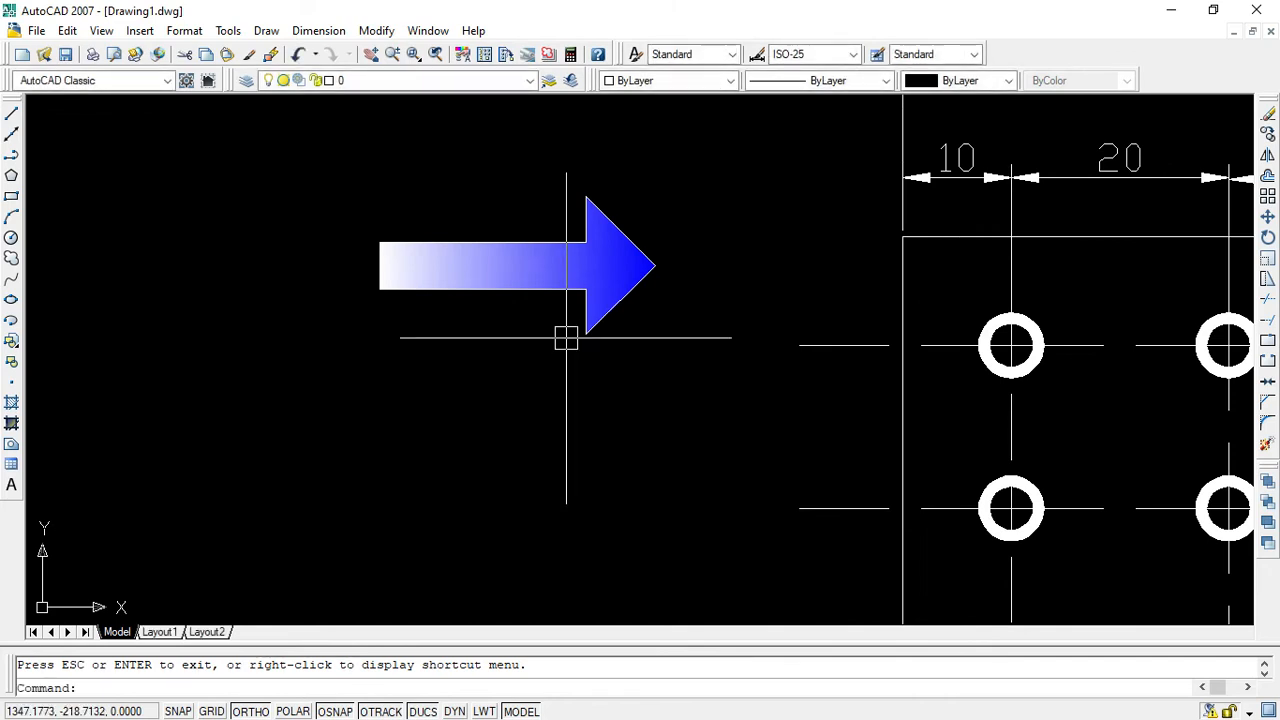
click(552, 263)
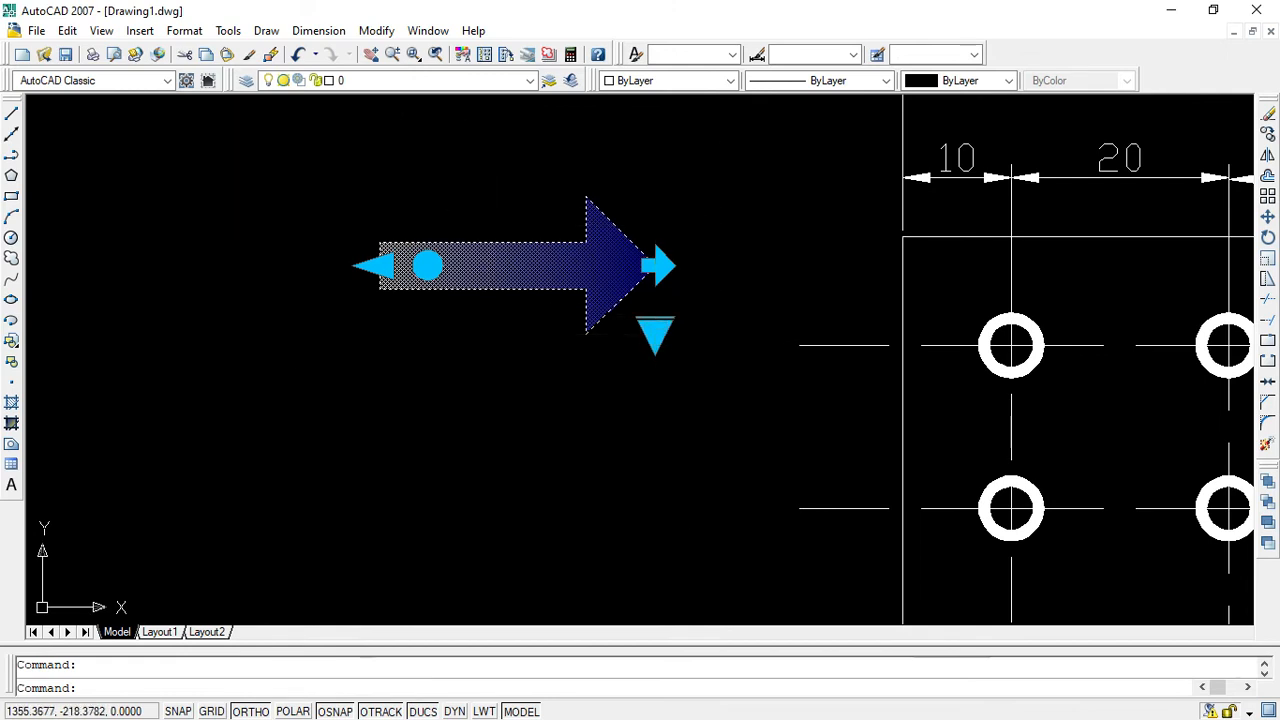
click(655, 334)
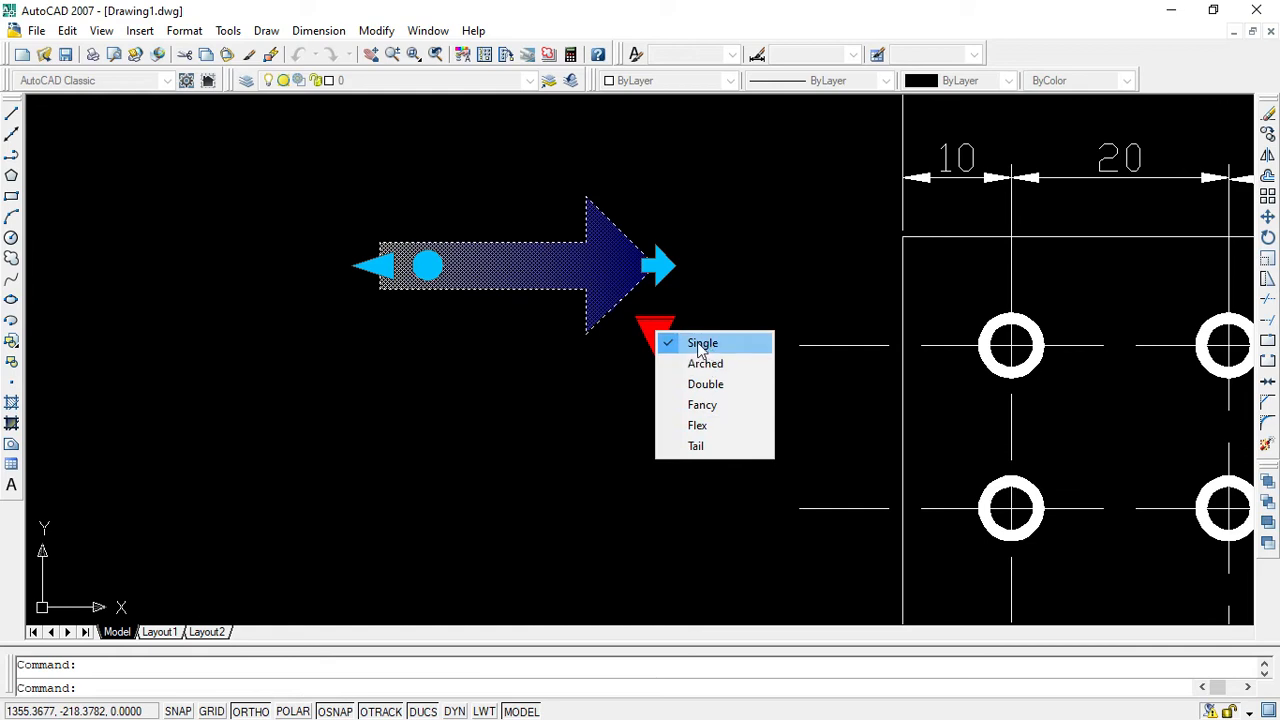
click(707, 384)
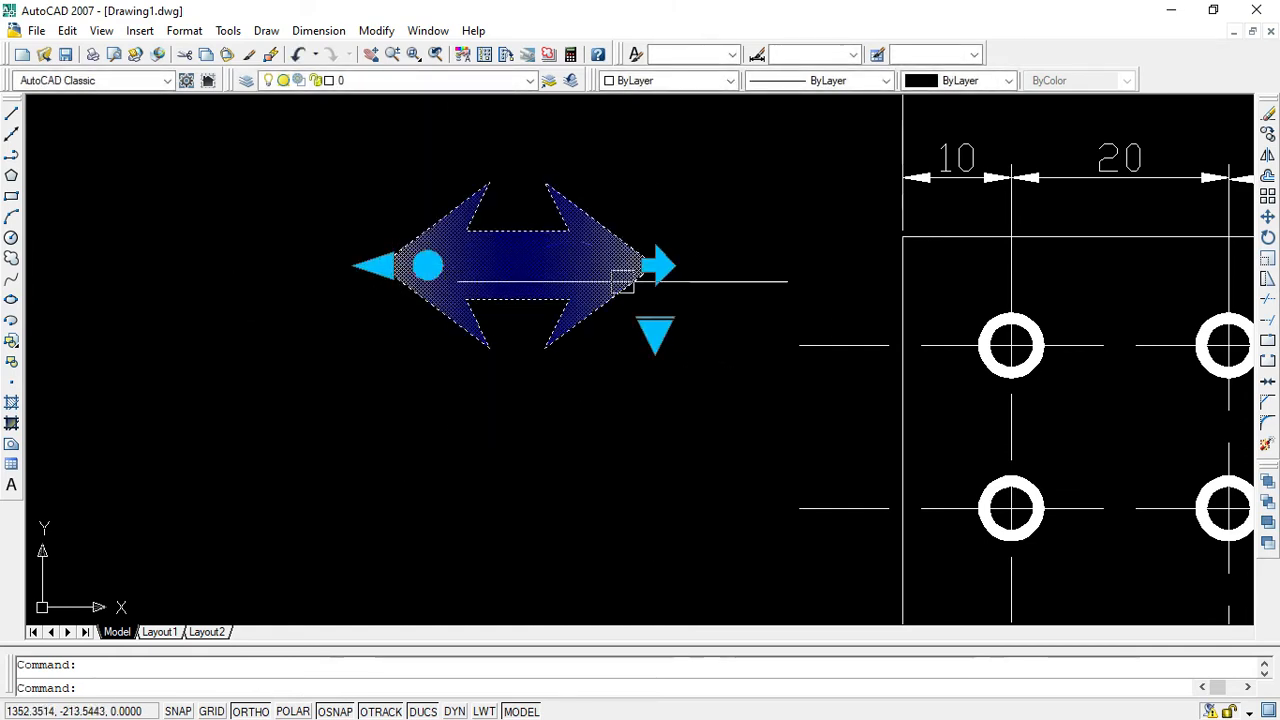
Stretch the double arrow leftwards to roughly twice its length, and flip it across its right tip and back.
click(380, 265)
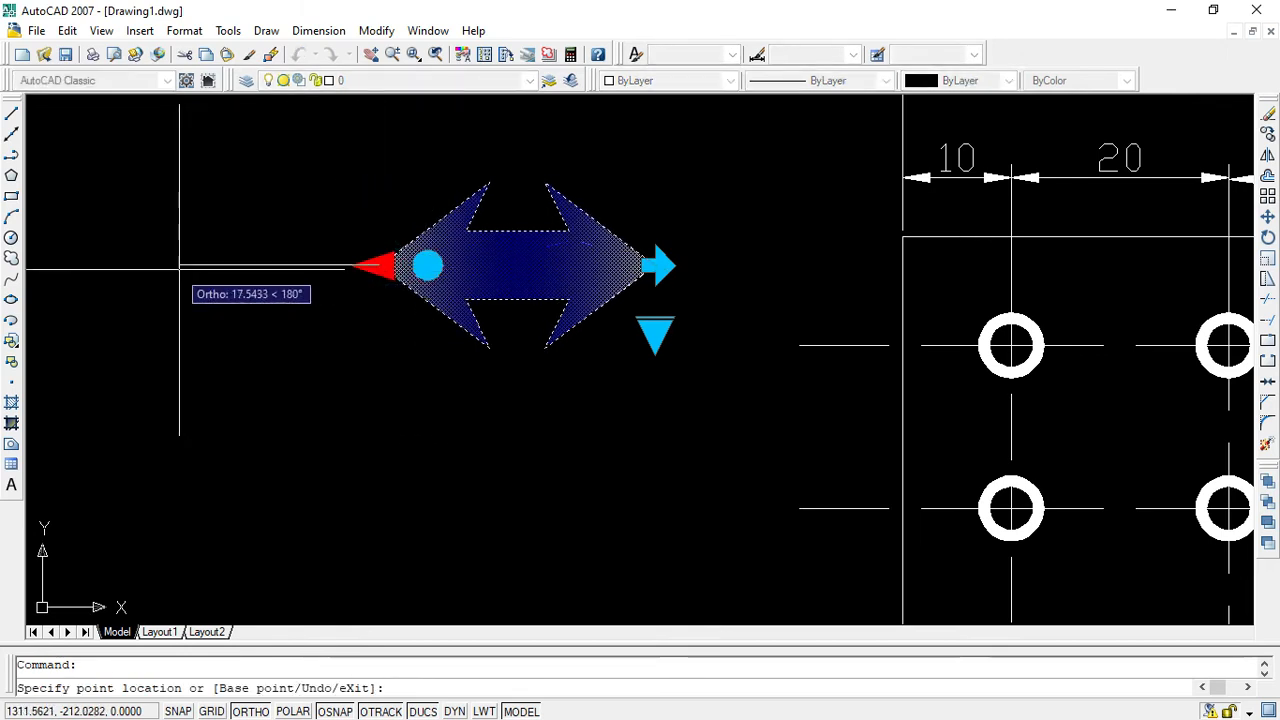
click(40, 268)
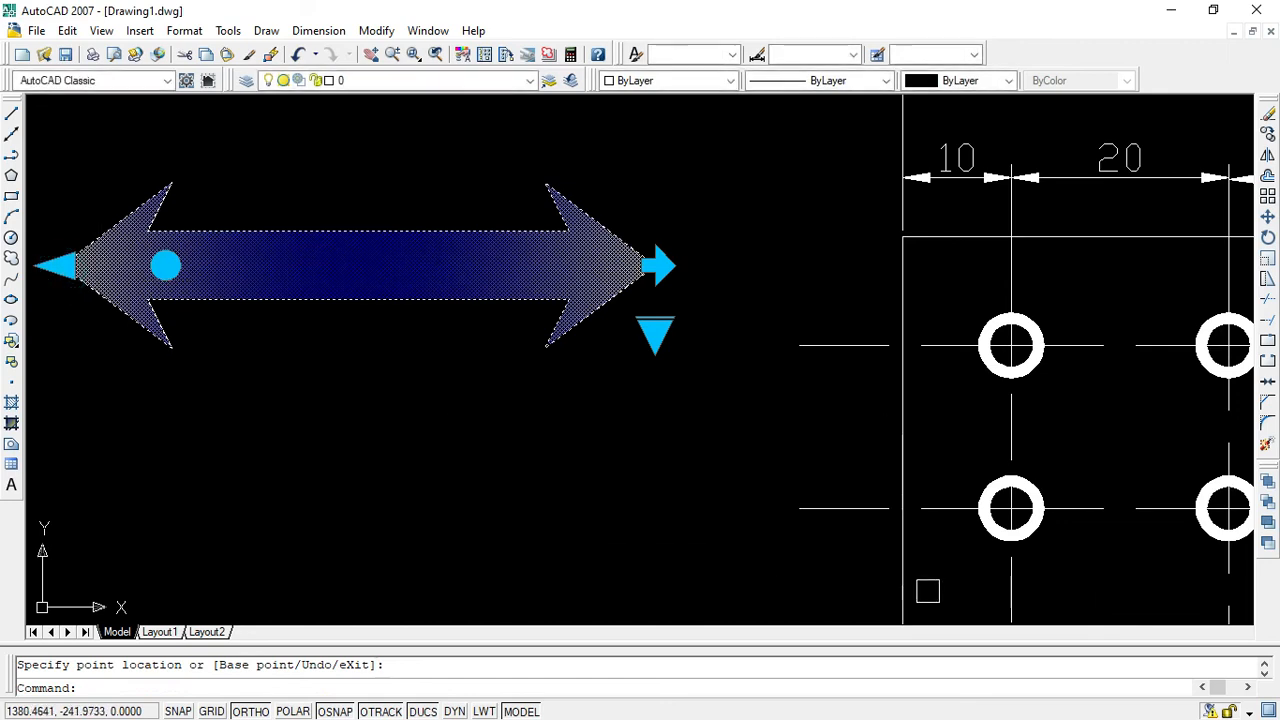
click(656, 265)
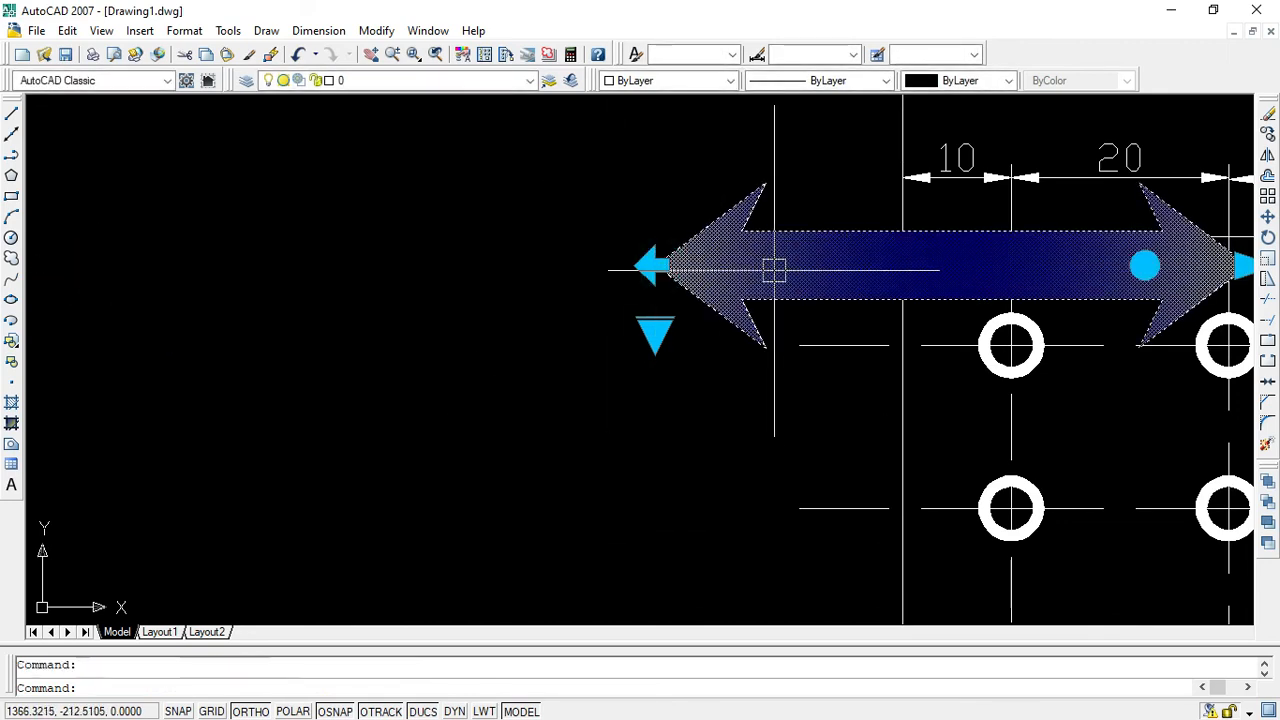
click(656, 265)
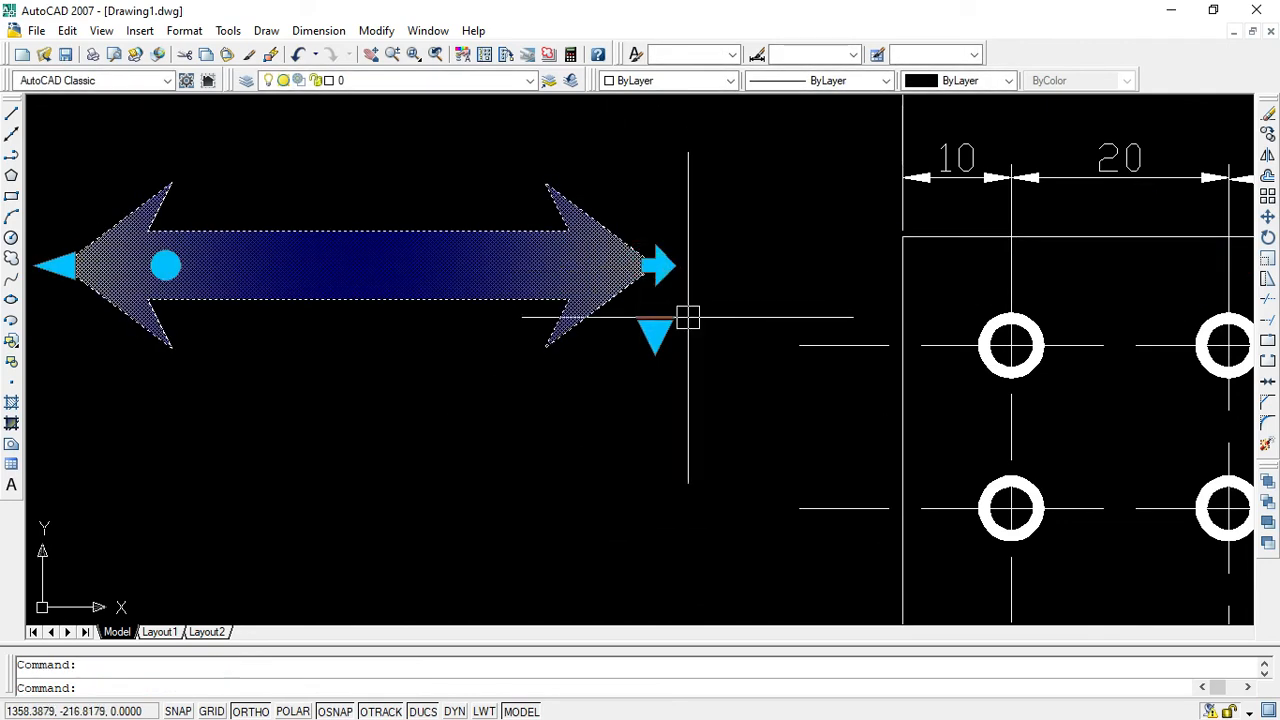
key(Escape)
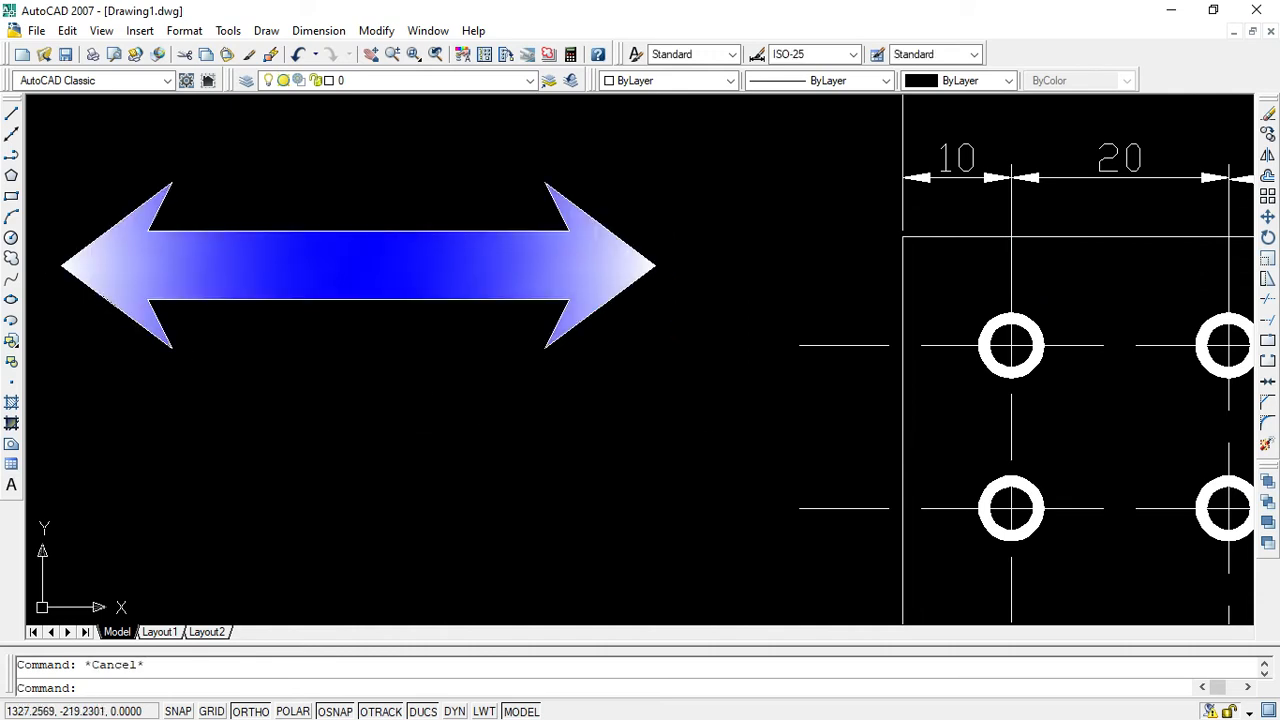
Rotate the double arrow about its right tip so that it stands vertically with its other end pointing down.
click(155, 250)
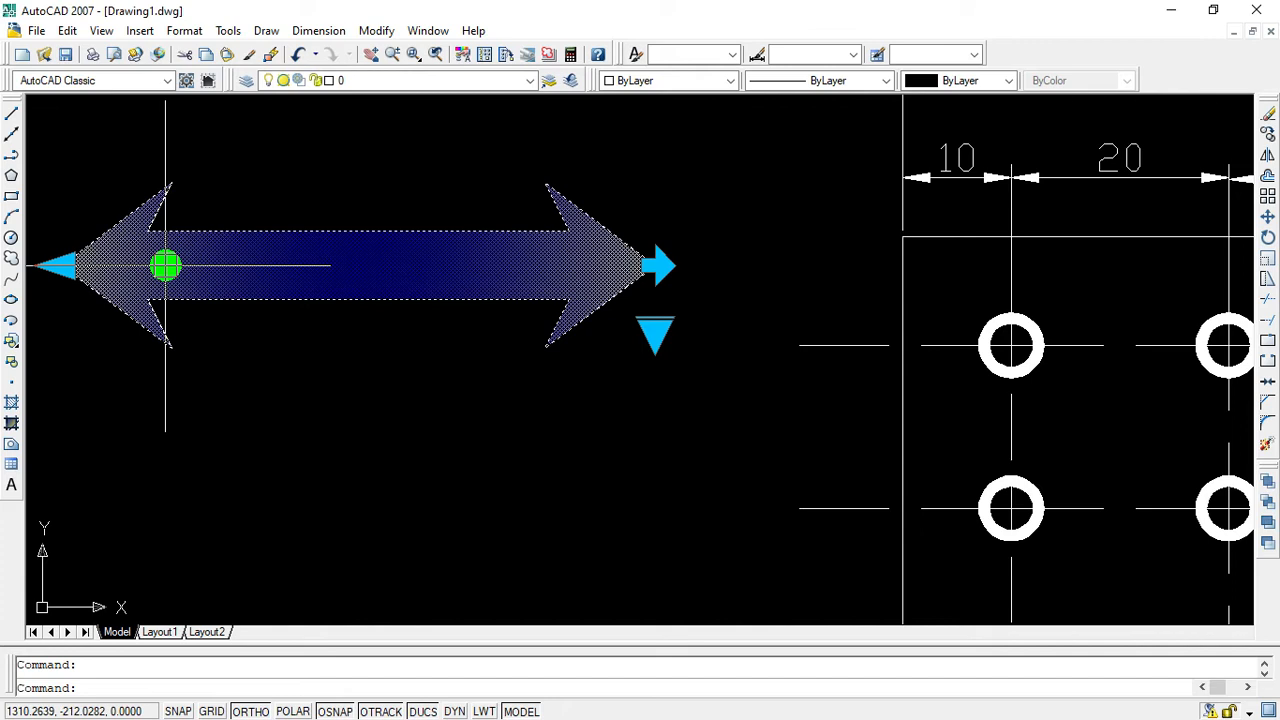
click(165, 265)
key(space)
key(space)
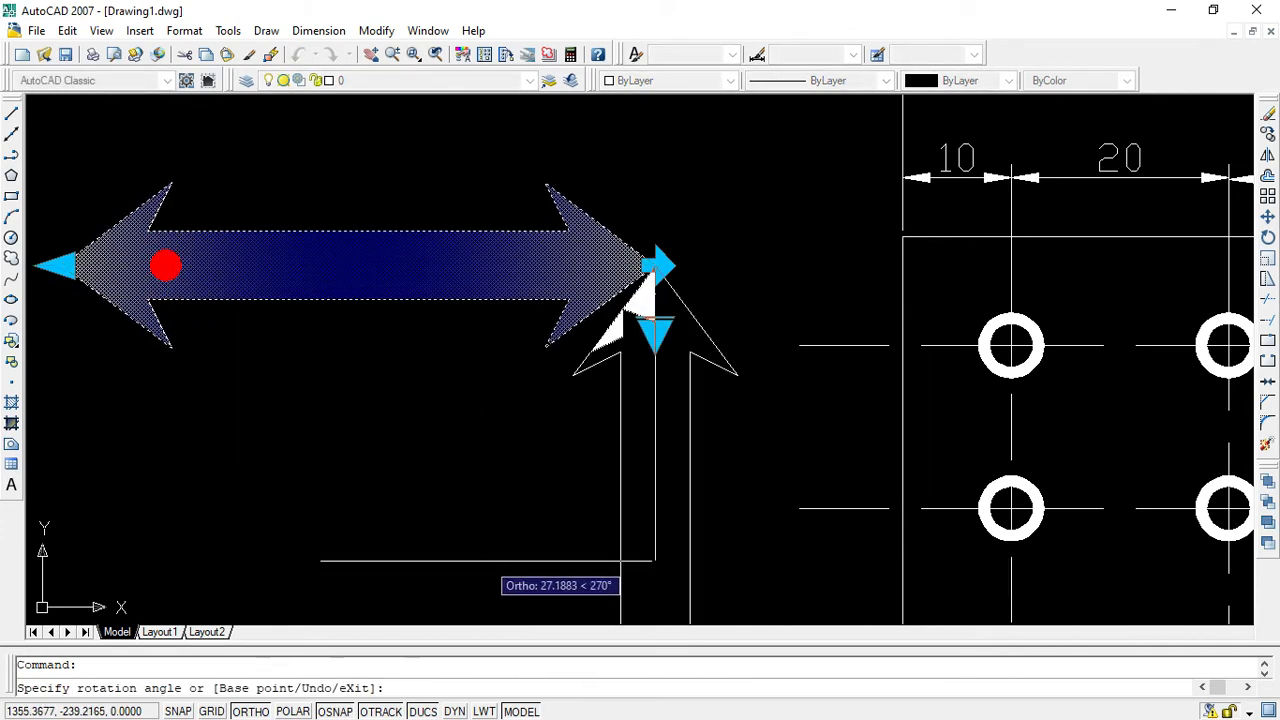
click(494, 551)
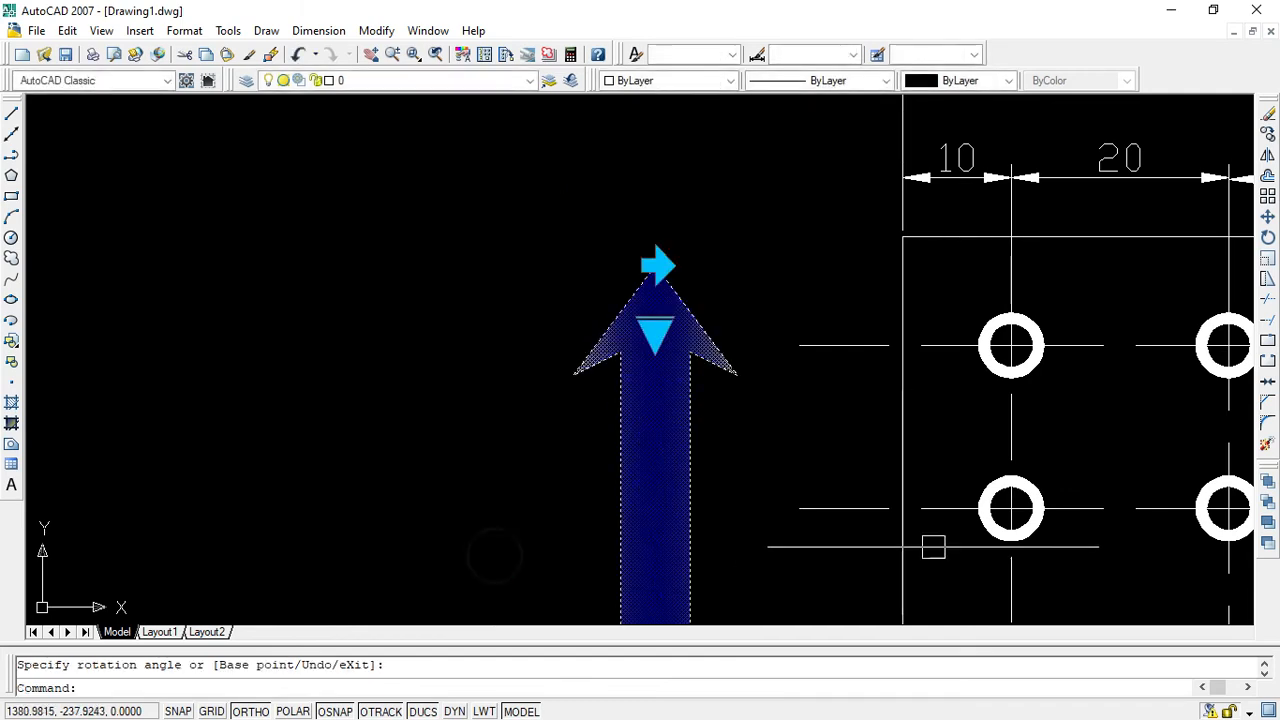
scroll(669, 422, down, 4)
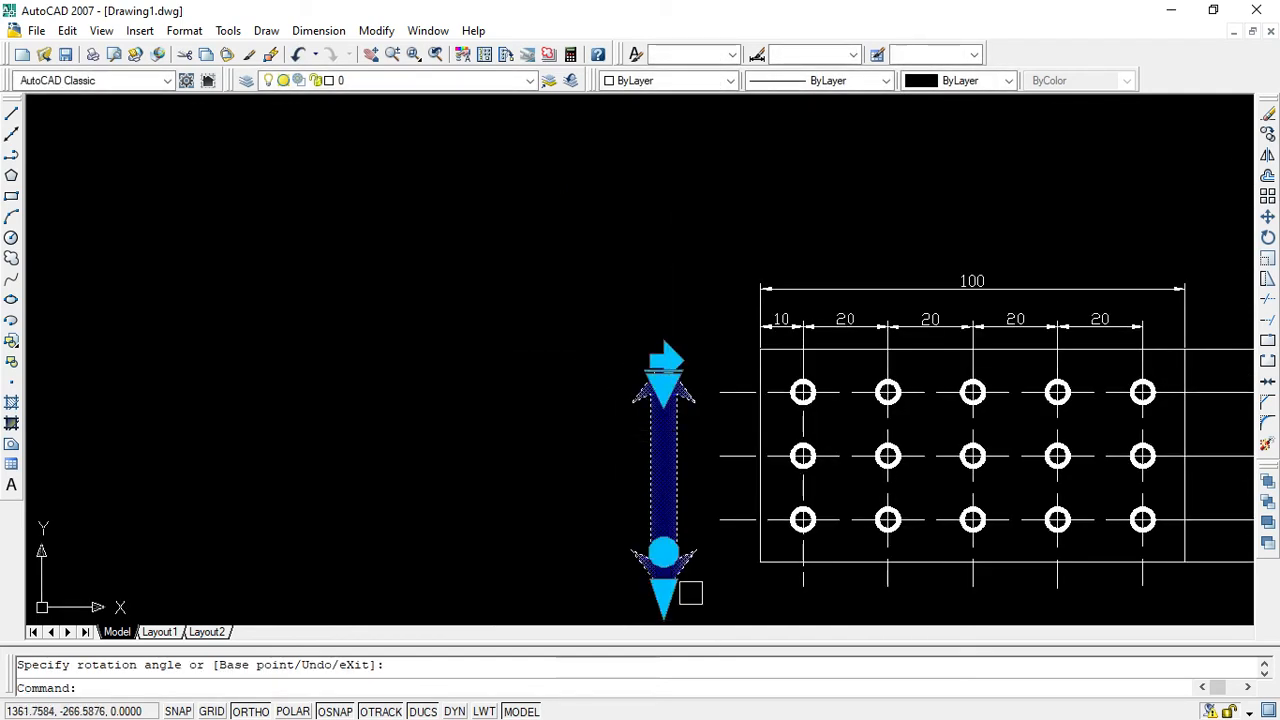
key(Escape)
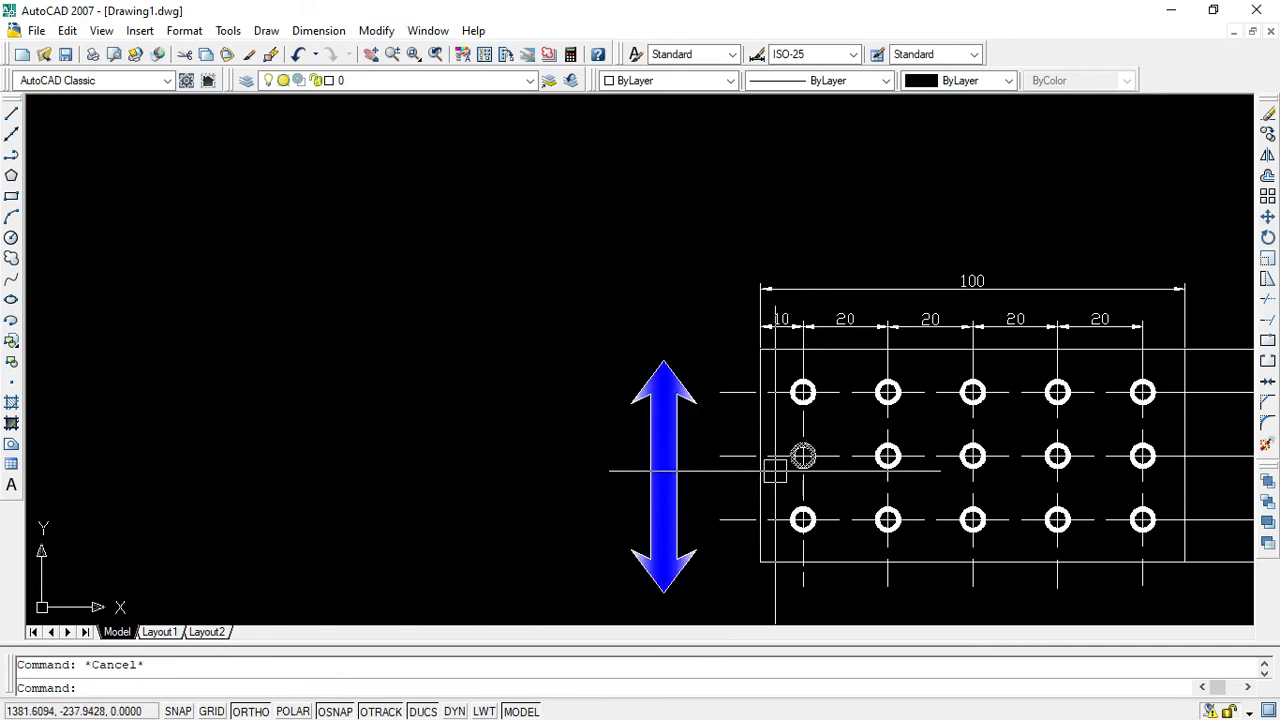
Delete the vertical double arrow block beside the plate.
click(369, 54)
mouse_move(651, 437)
mouse_down()
mouse_move(420, 266)
mouse_move(363, 337)
mouse_move(364, 366)
mouse_up()
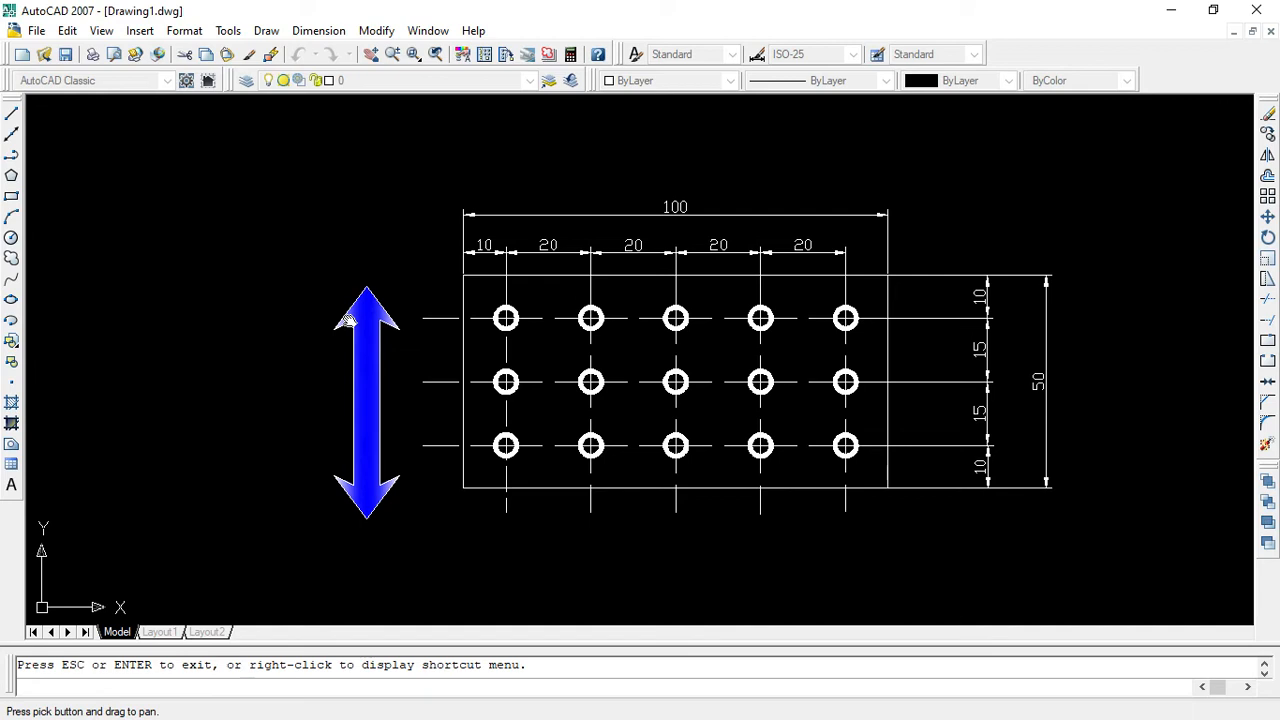
key(Escape)
click(366, 316)
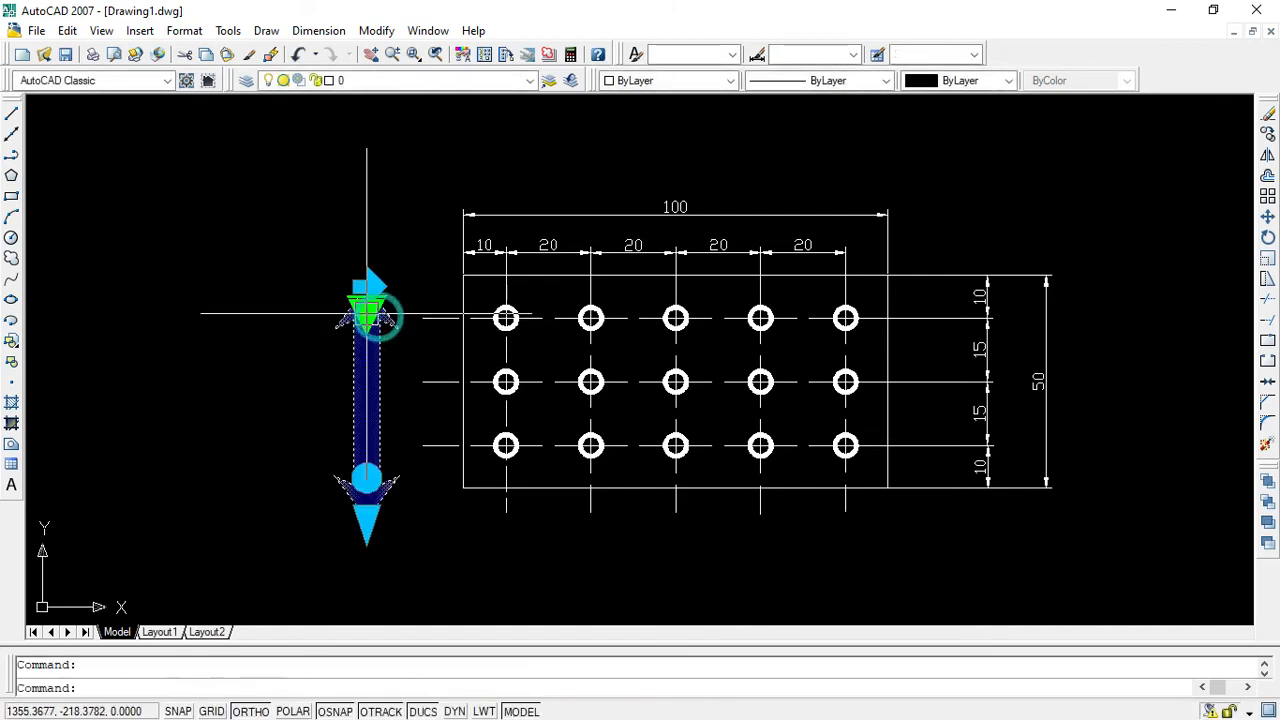
key(Delete)
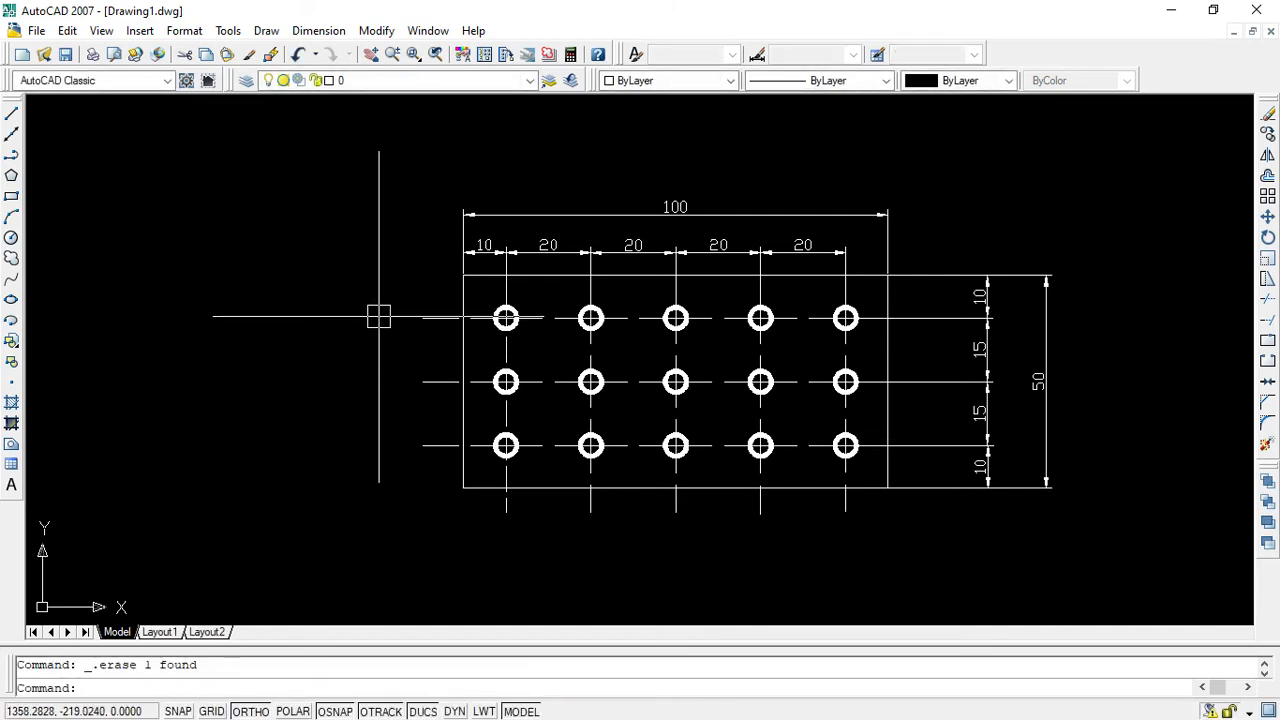
Check the row and column offset labels in the AUTOCADD.pdf reference in the browser and return to AutoCAD.
scroll(372, 315, up, 2)
scroll(812, 420, down, 1)
scroll(805, 417, up, 1)
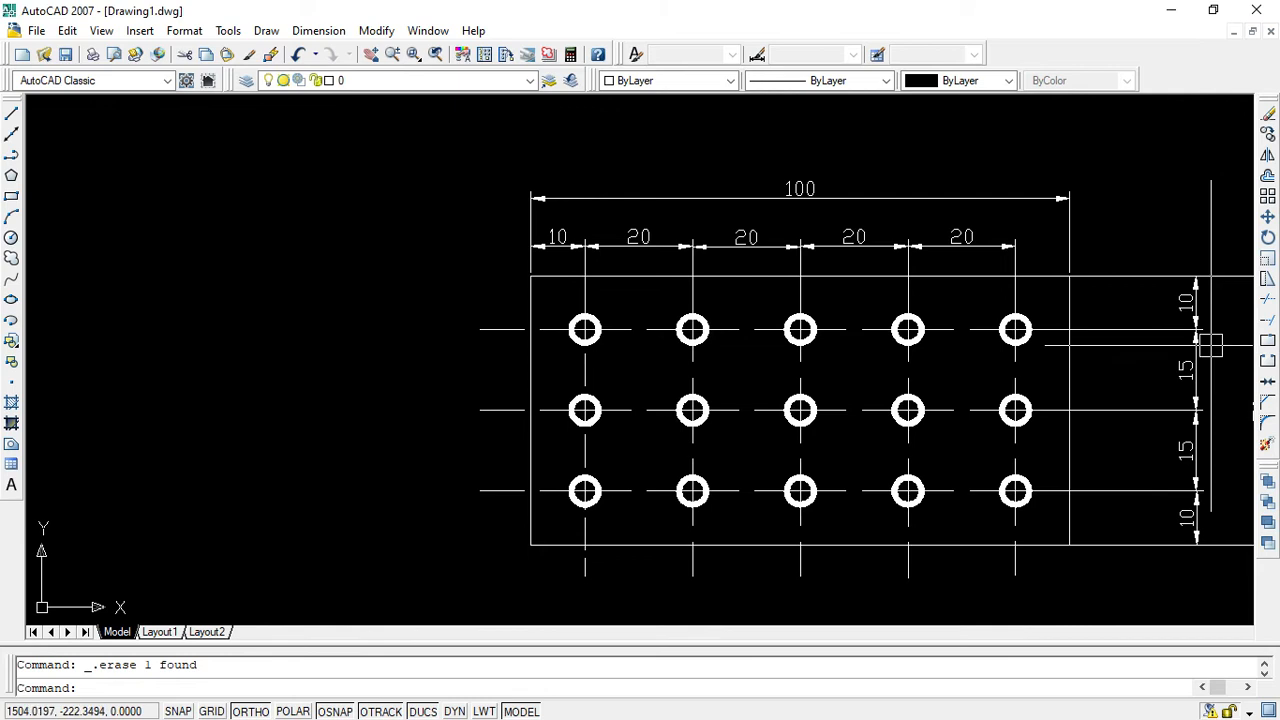
click(600, 234)
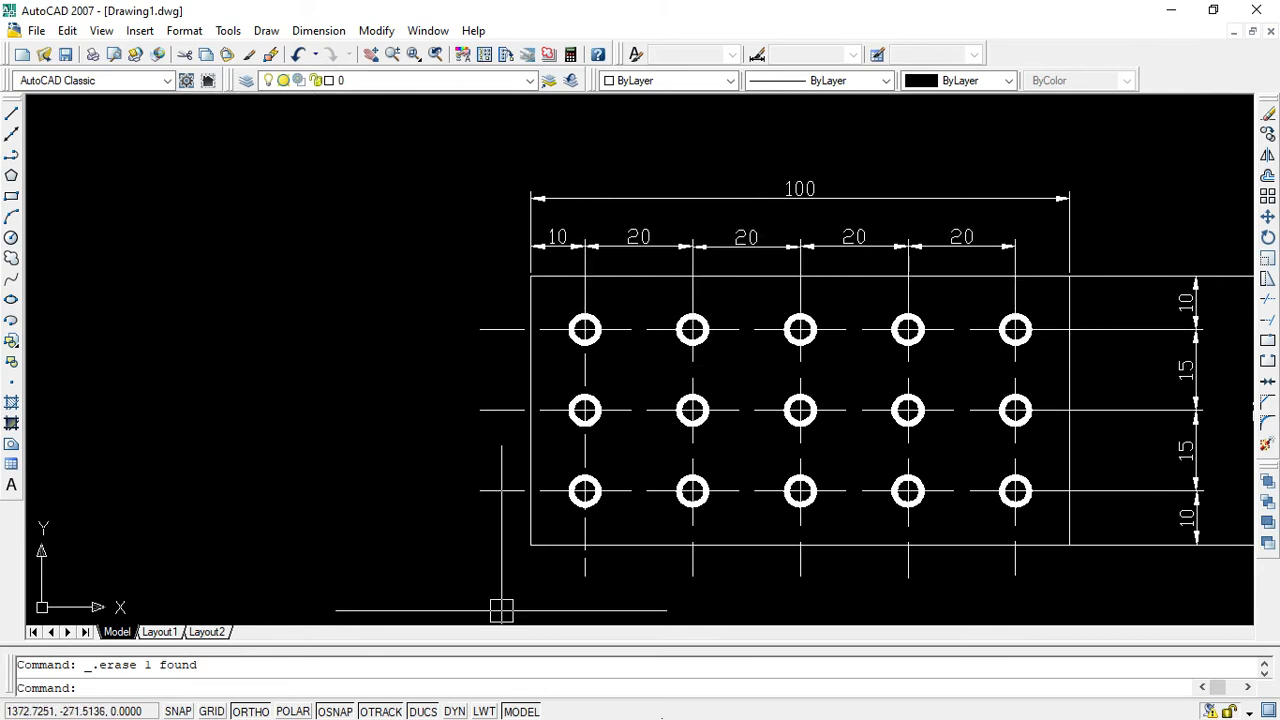
key(super)
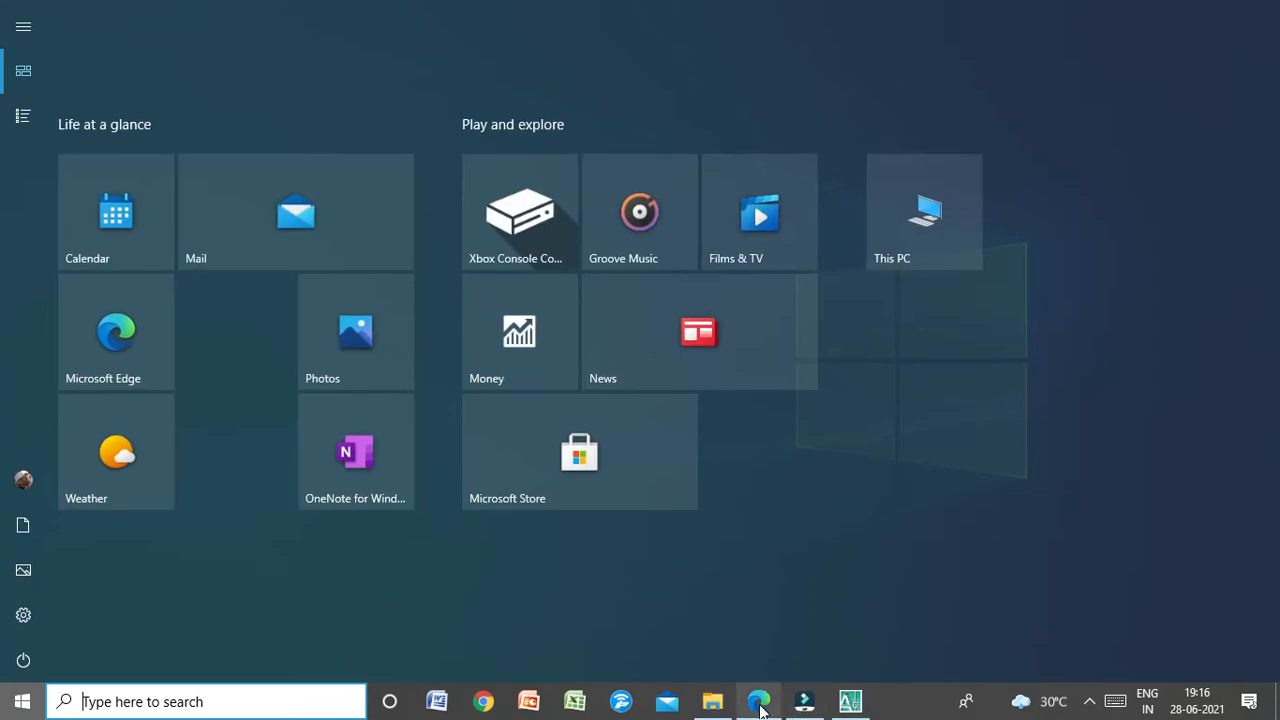
click(759, 703)
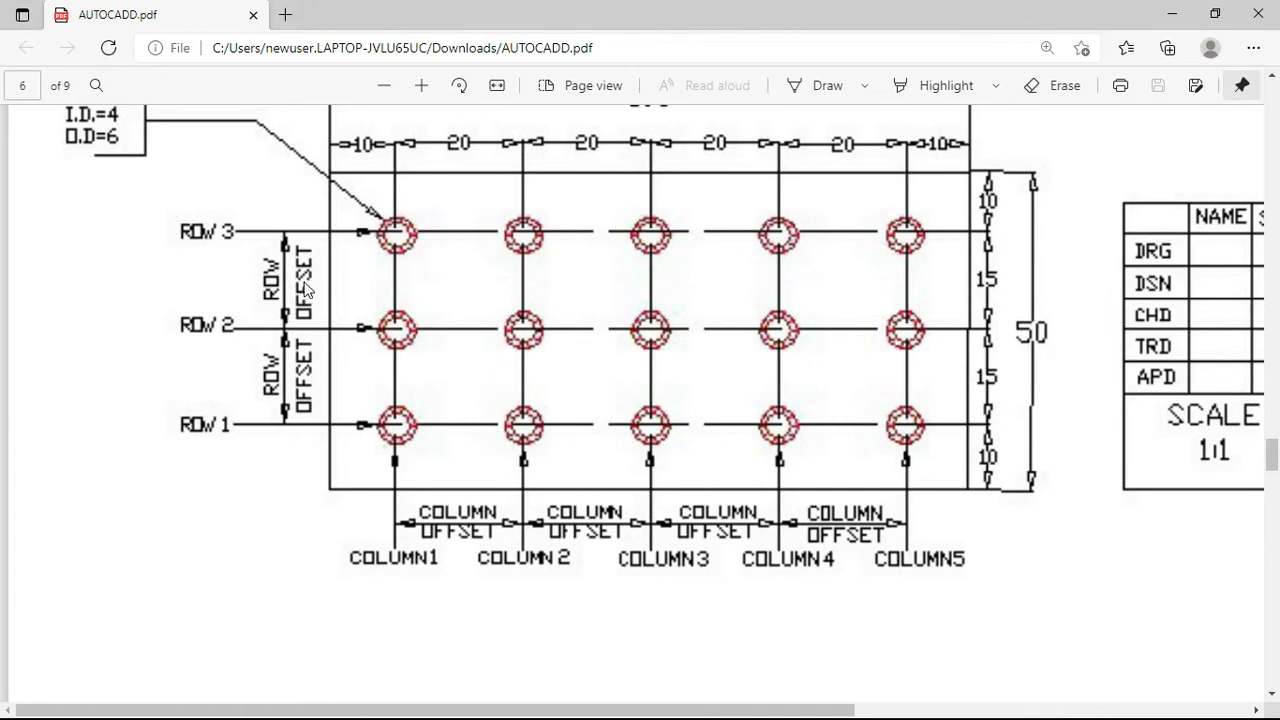
click(1174, 8)
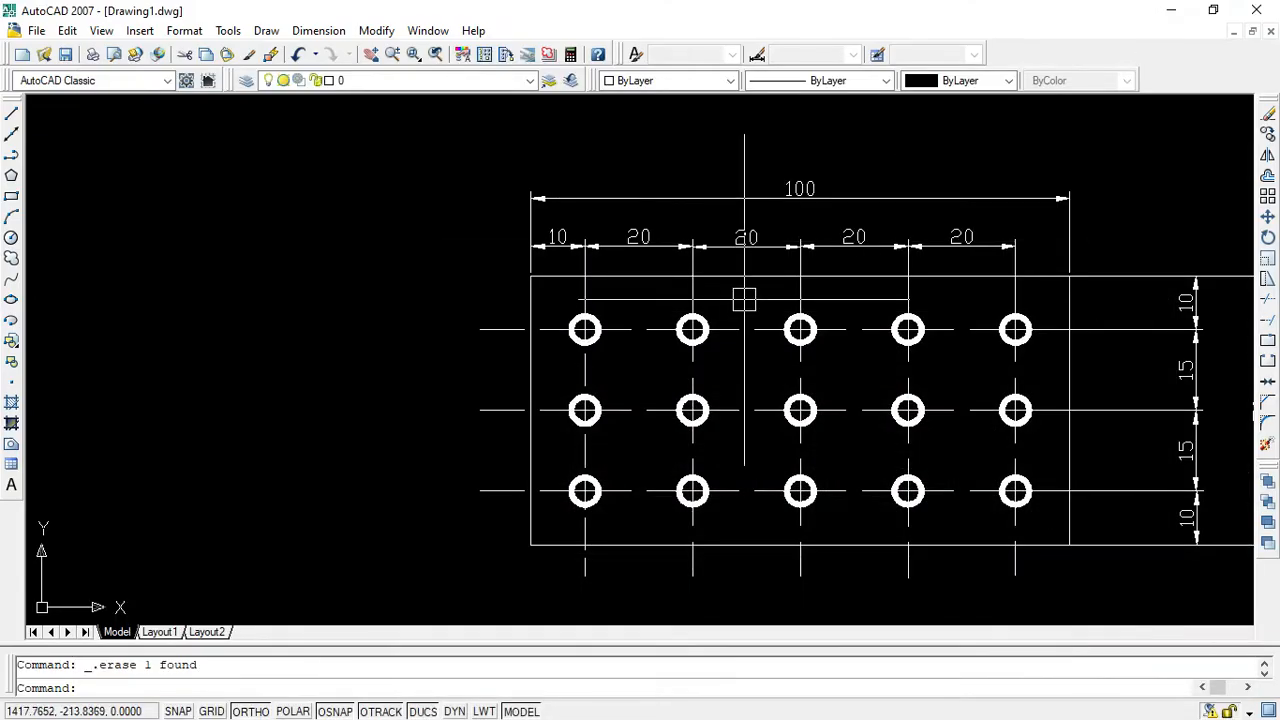
Add a vertical linear dimension between the top and middle donut centres of the first column, placed outside the plate's left edge.
click(318, 31)
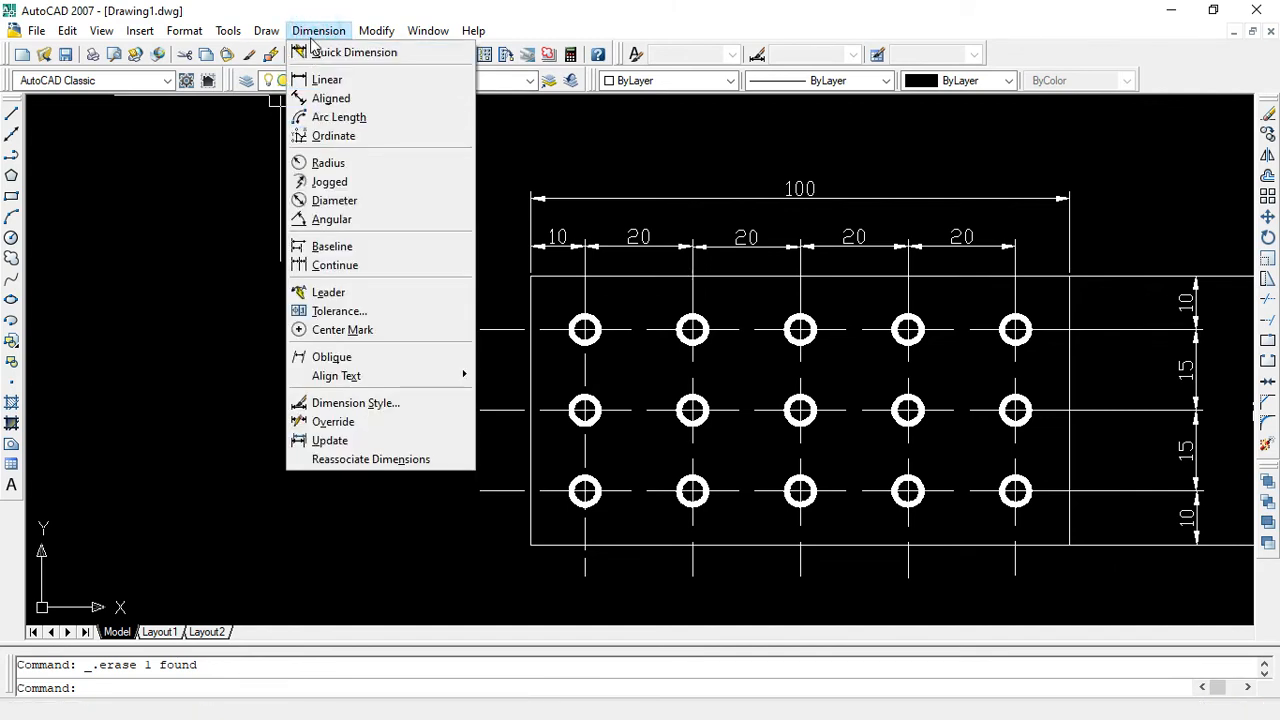
click(327, 79)
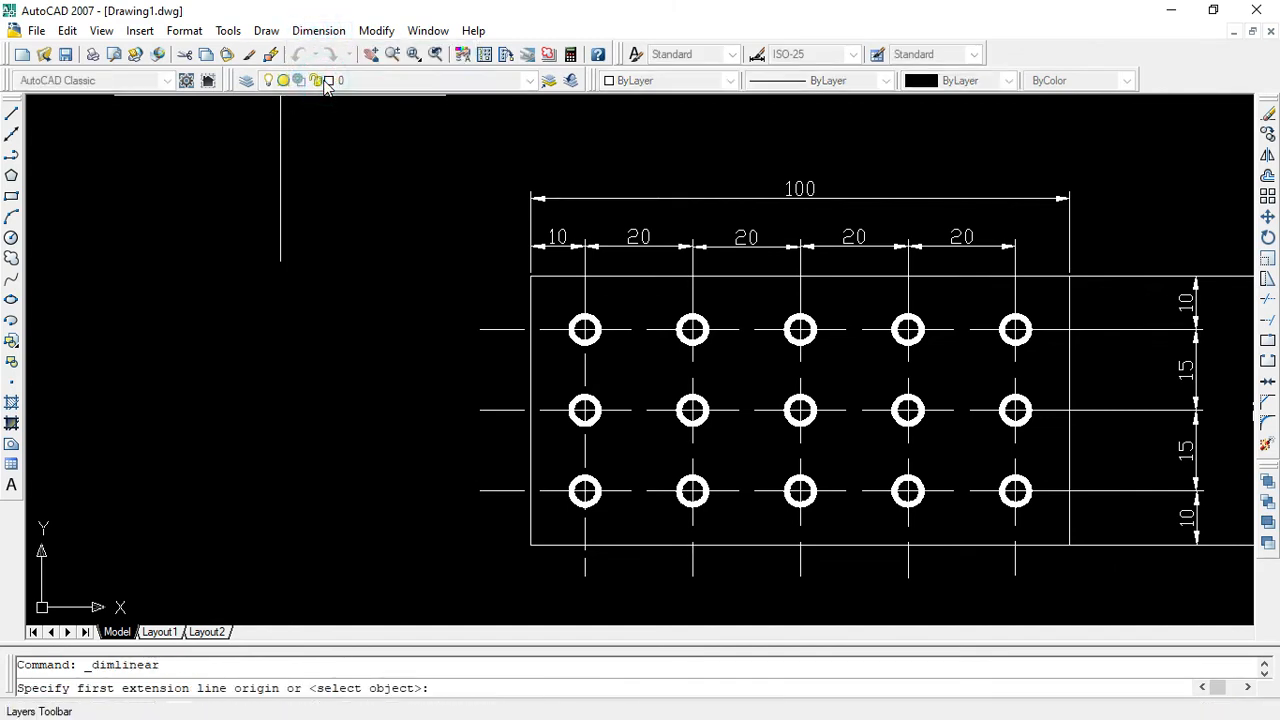
click(585, 329)
click(585, 410)
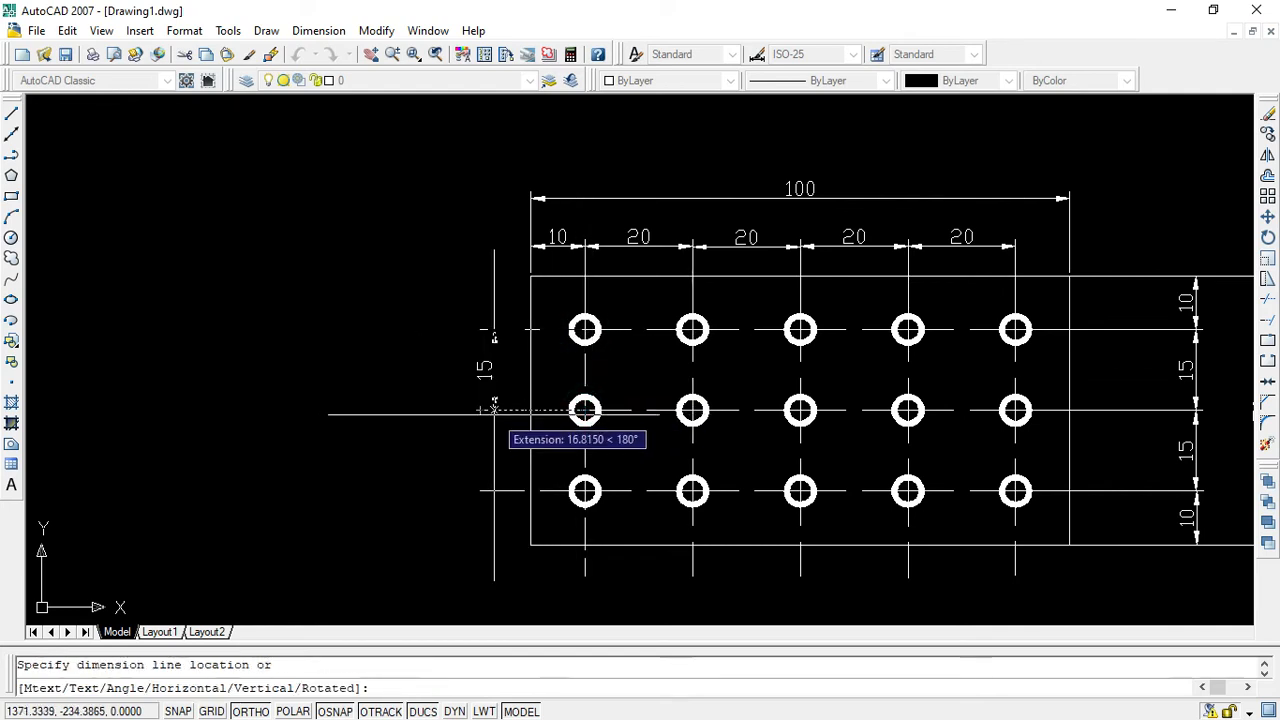
click(480, 410)
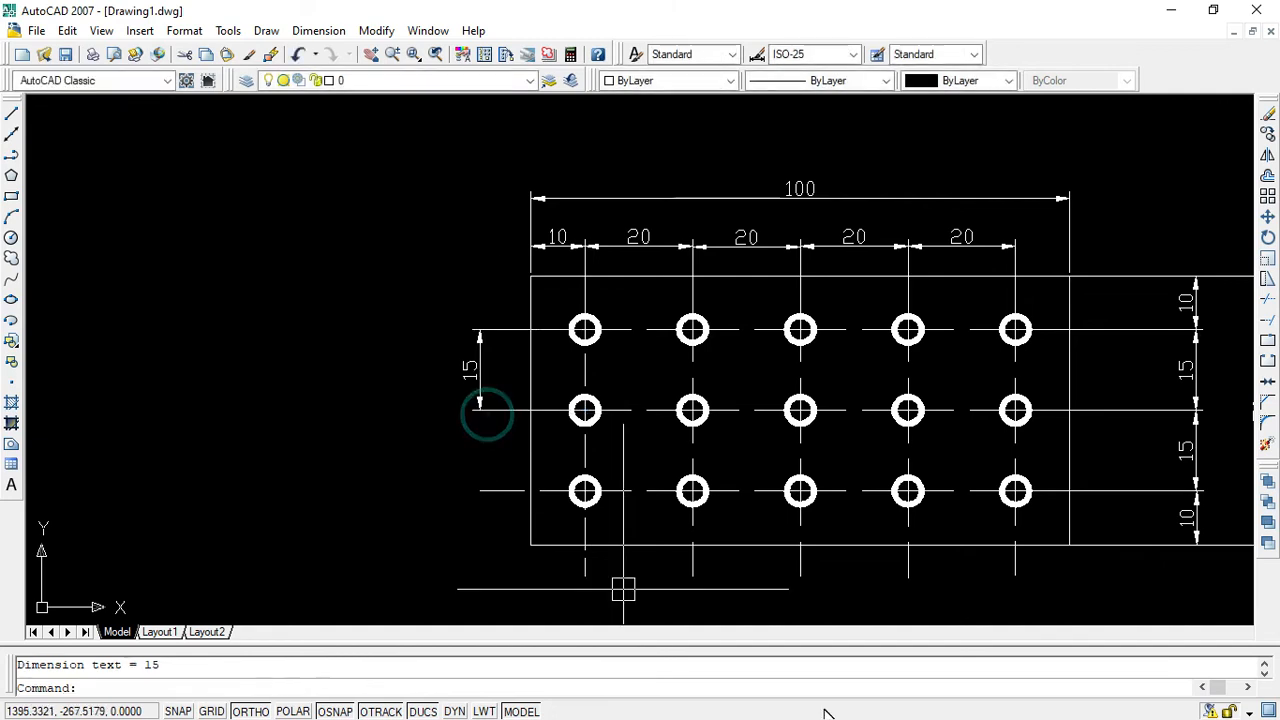
Add a vertical linear dimension between the middle and bottom donut centres of the first column, in line with the dimension above.
right_click(178, 198)
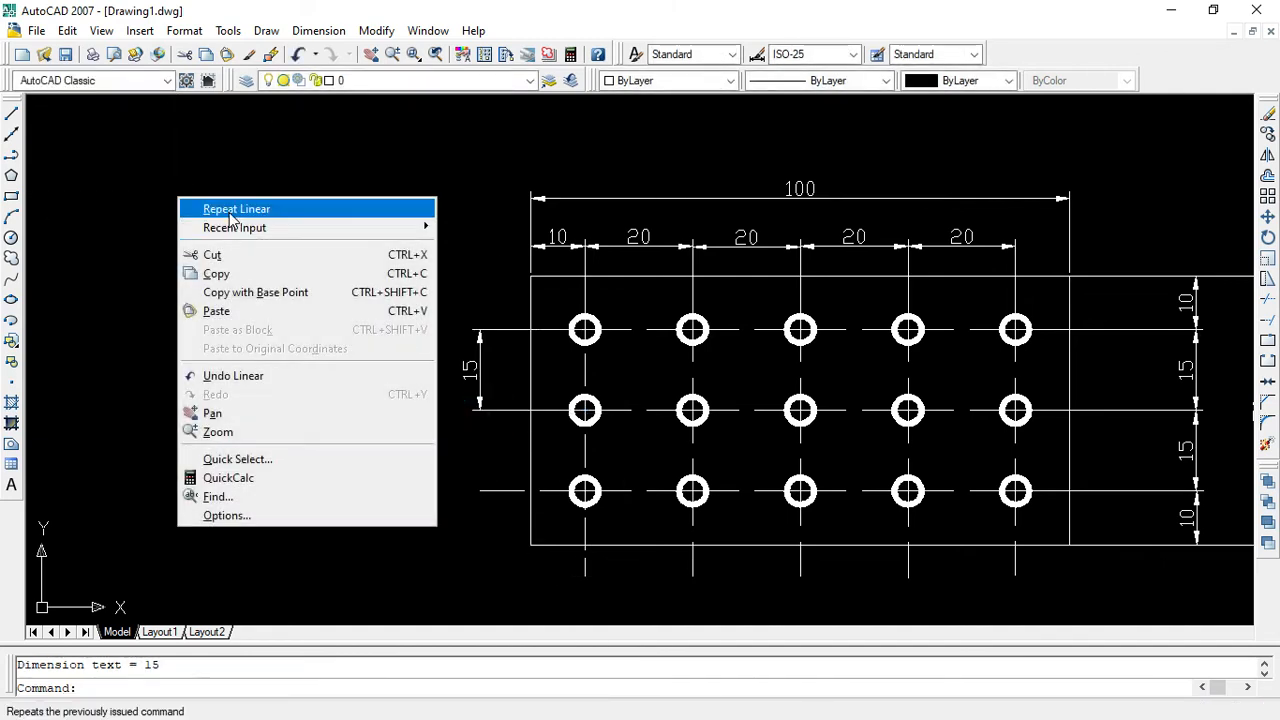
click(226, 212)
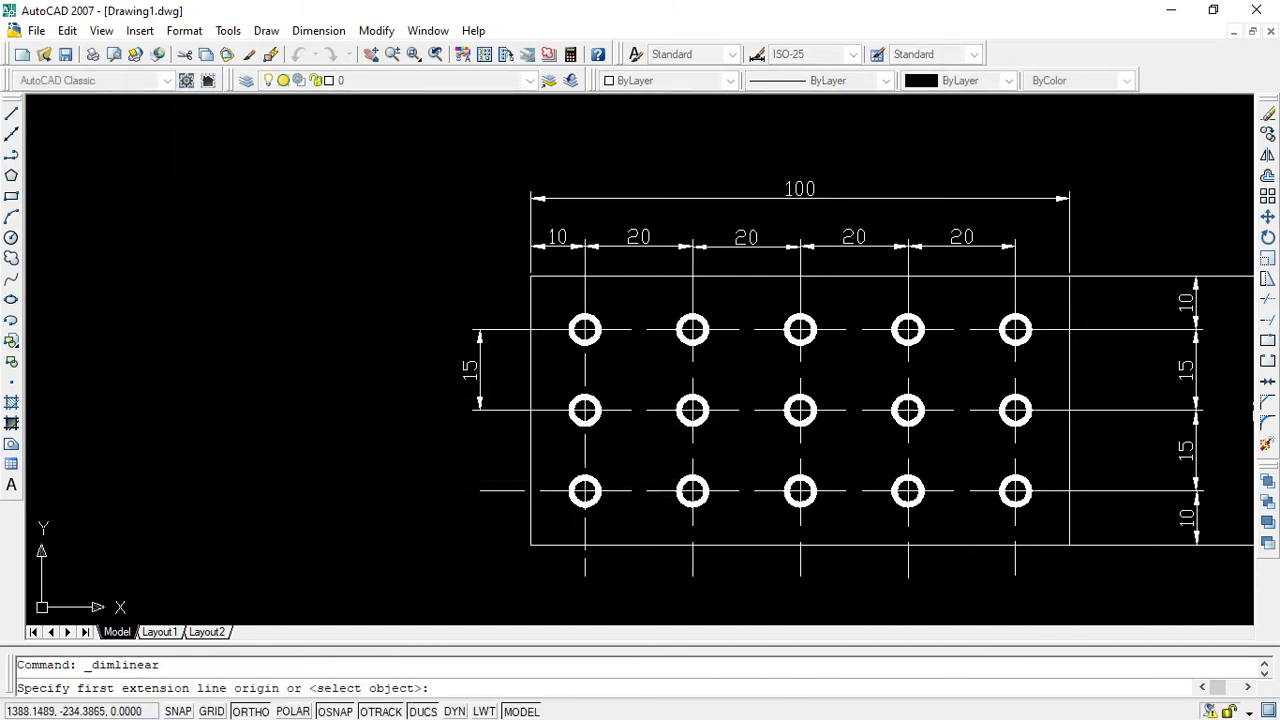
click(585, 410)
click(585, 490)
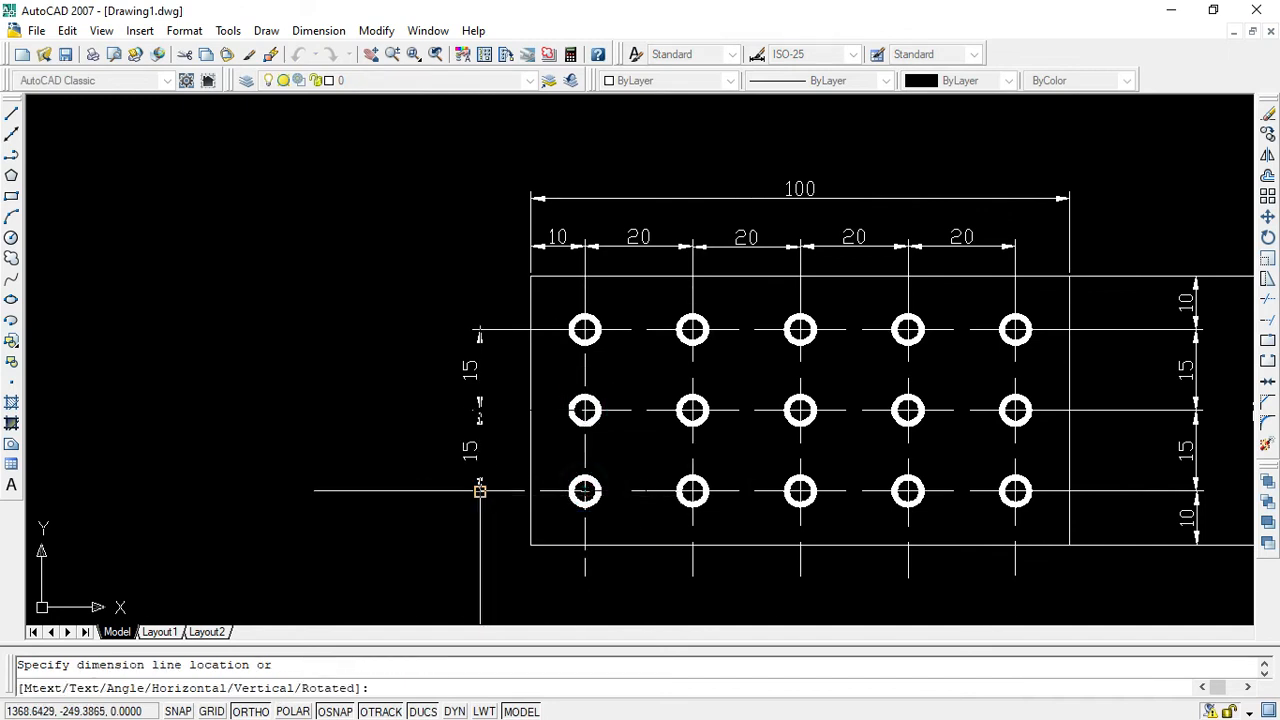
click(482, 492)
scroll(563, 547, up, 2)
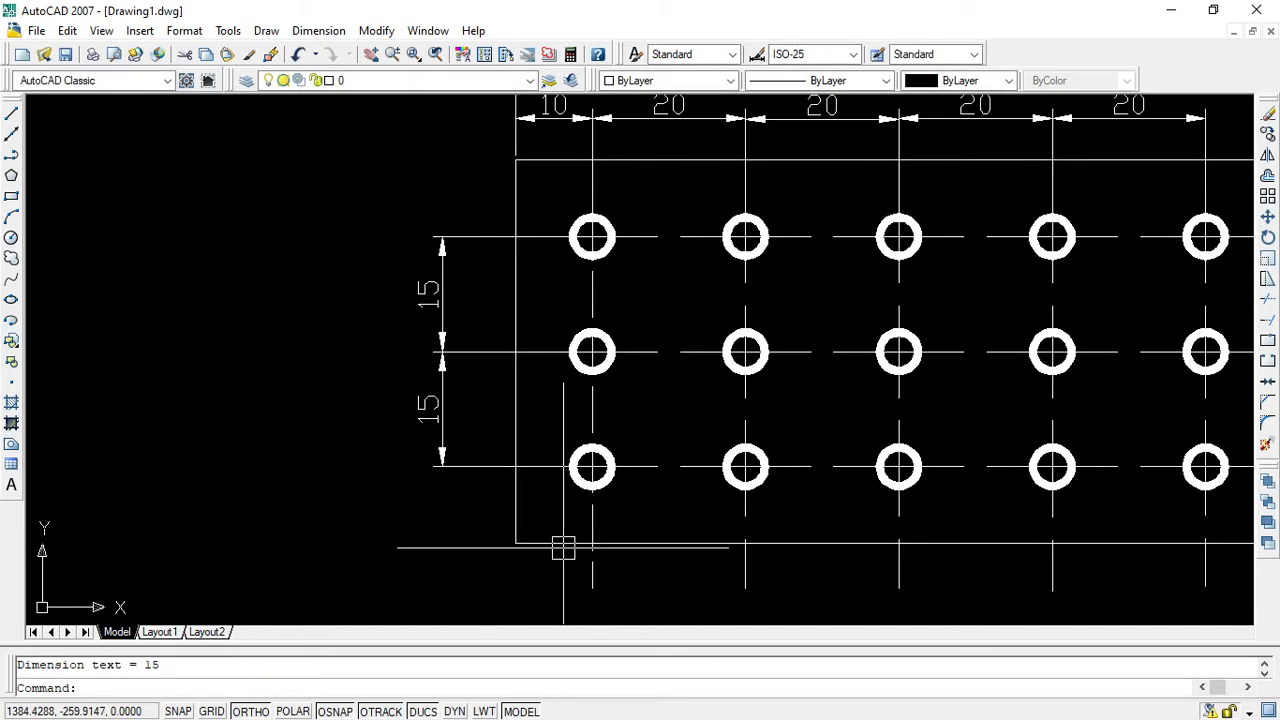
scroll(575, 235, down, 2)
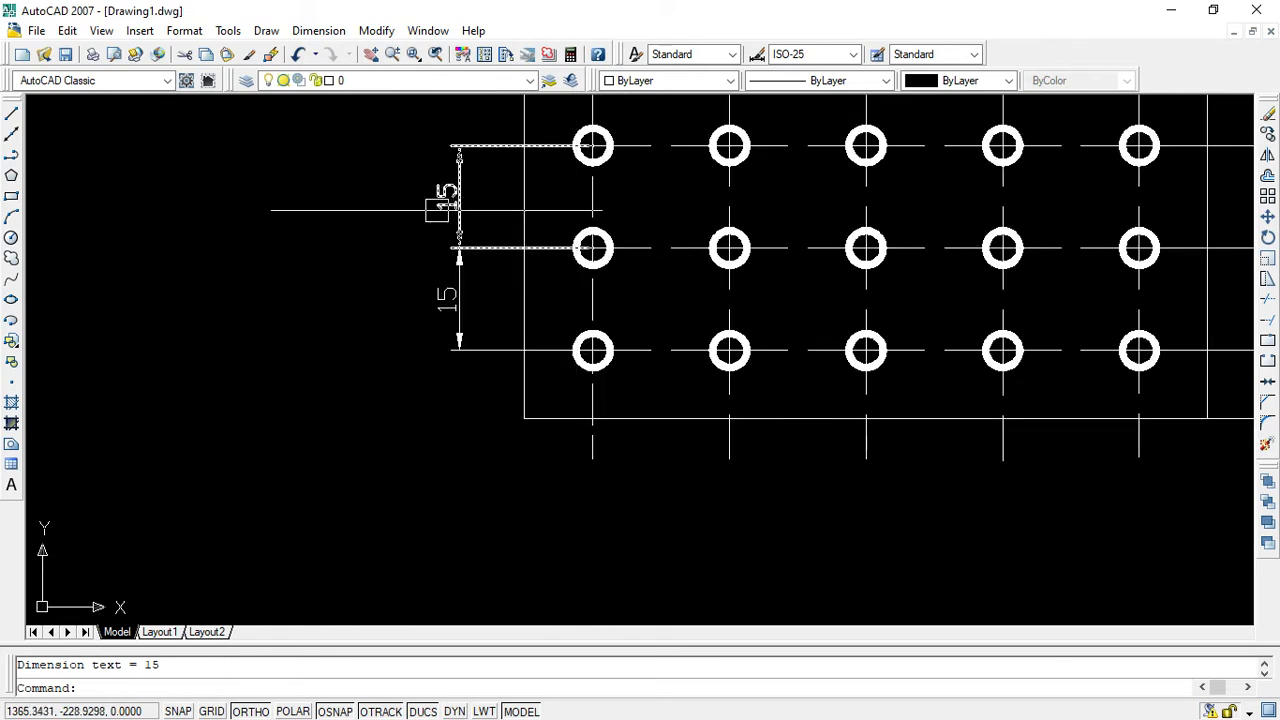
scroll(520, 289, up, 2)
scroll(631, 274, down, 3)
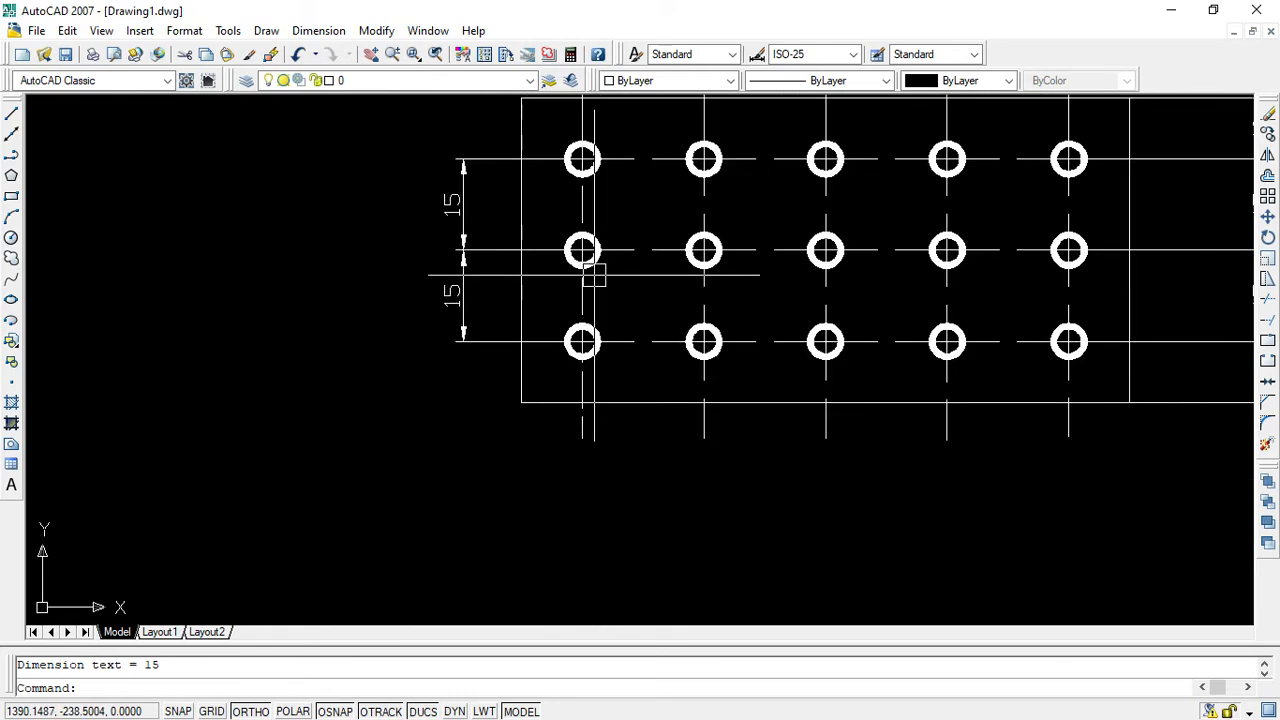
click(448, 205)
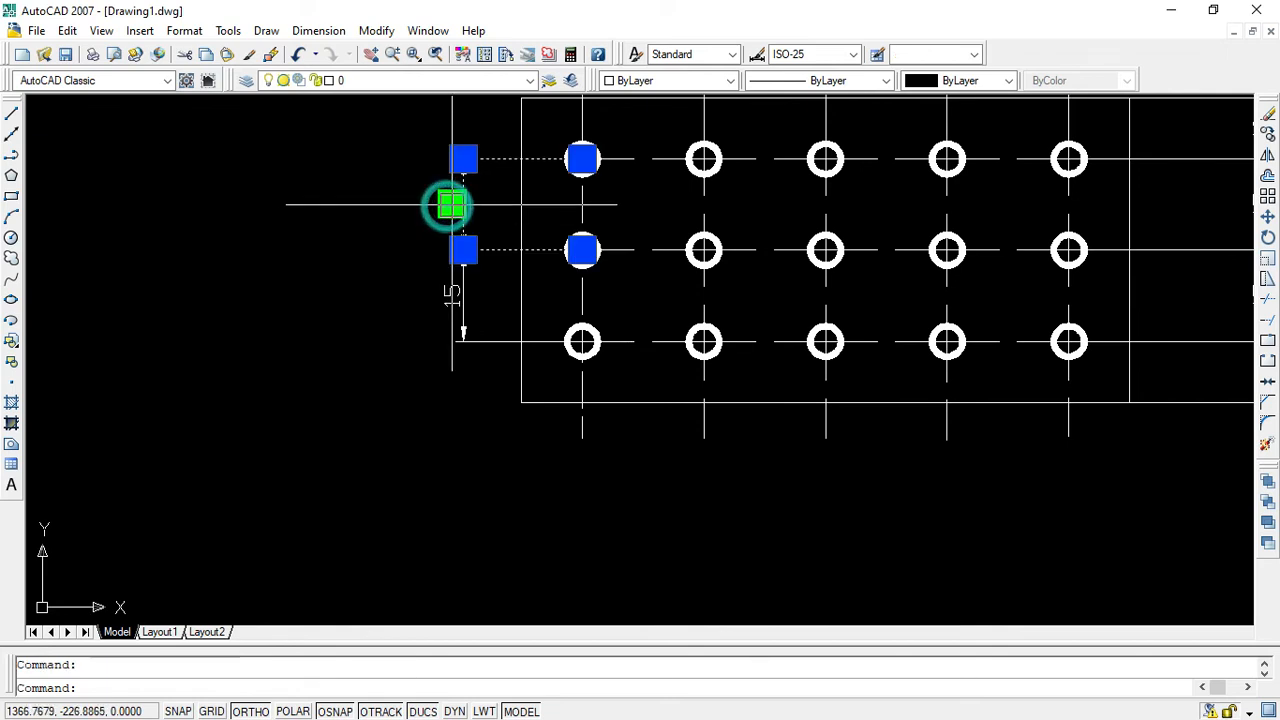
click(447, 204)
key(Escape)
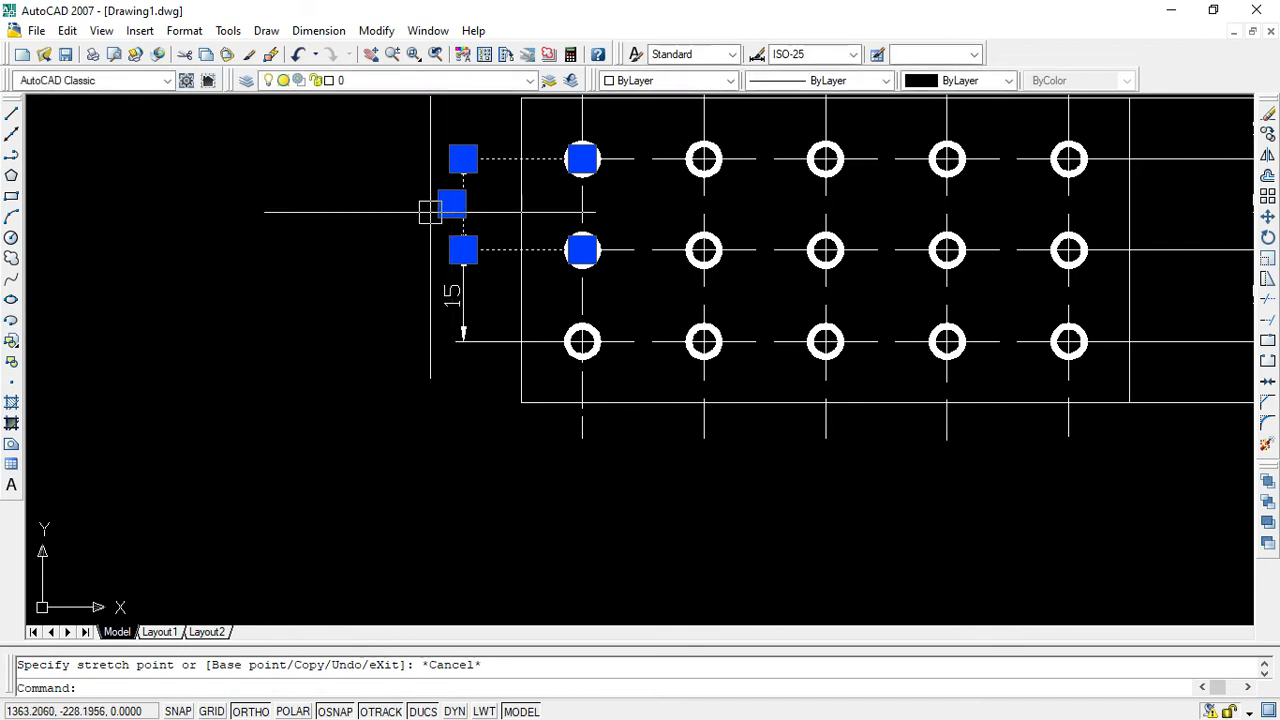
key(Escape)
Open the text override property of the upper row-spacing dimension beside the plate's left edge.
double_click(448, 207)
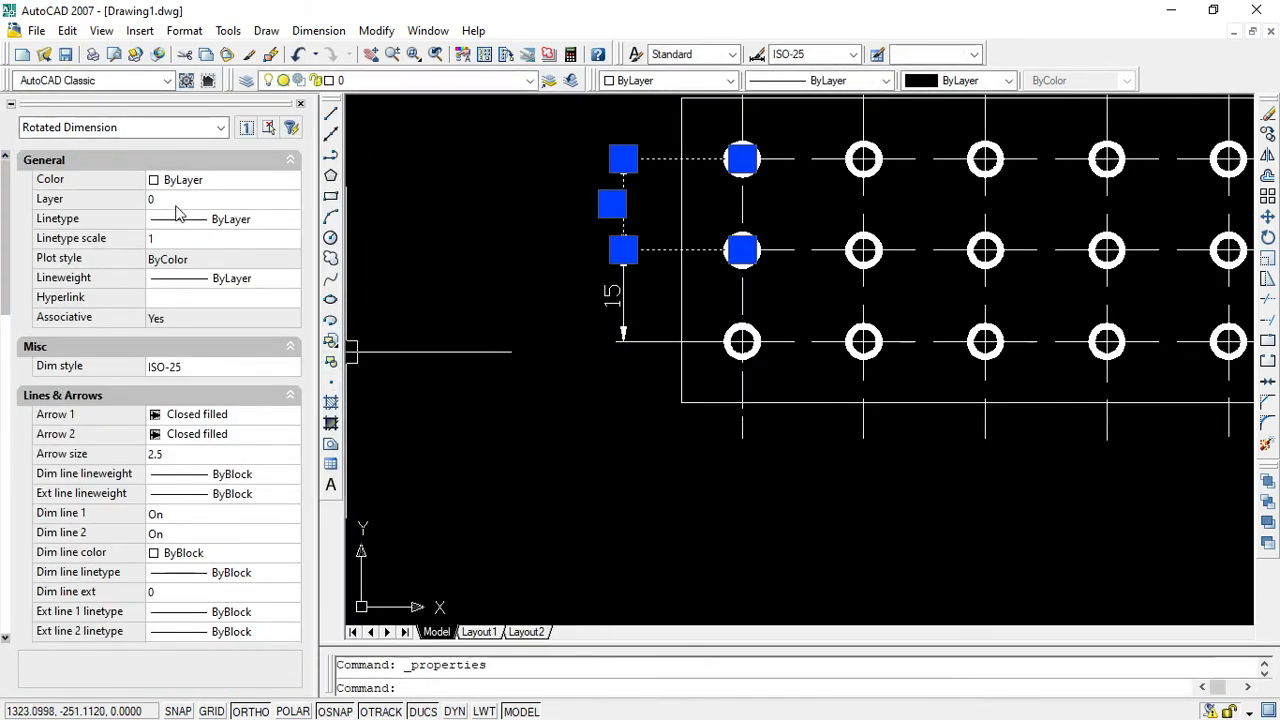
scroll(278, 370, down, 3)
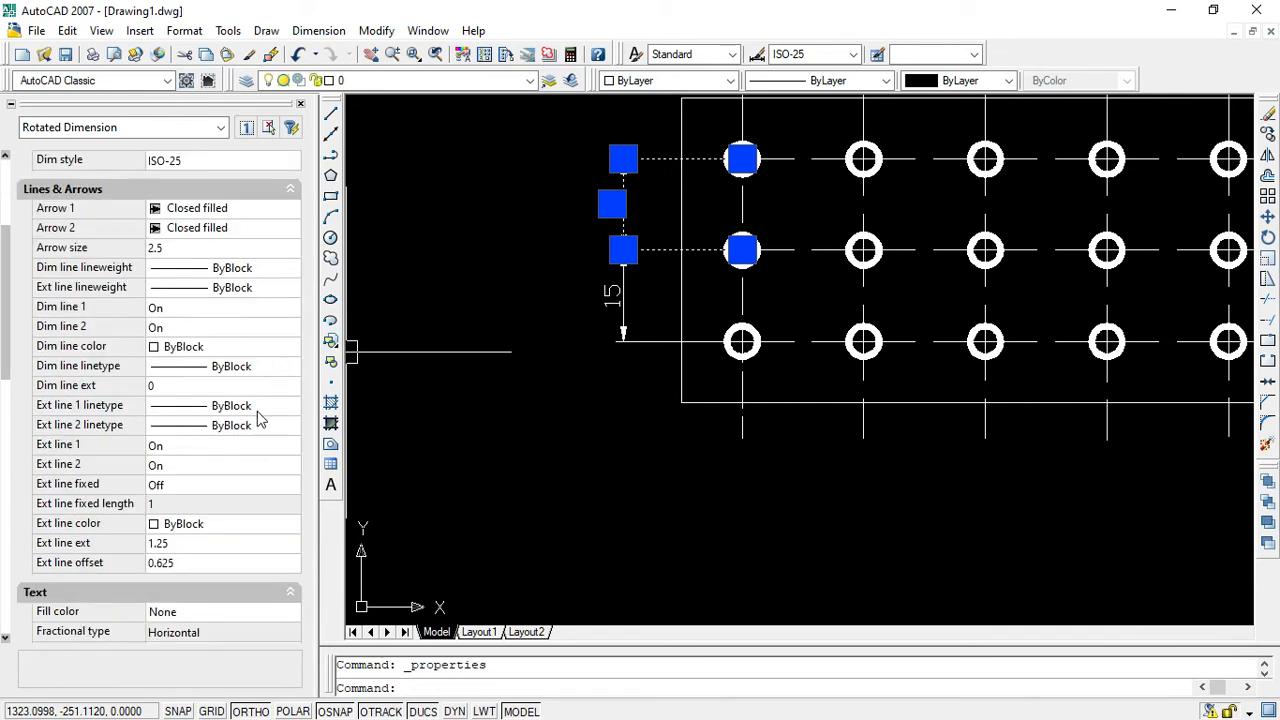
scroll(116, 356, down, 7)
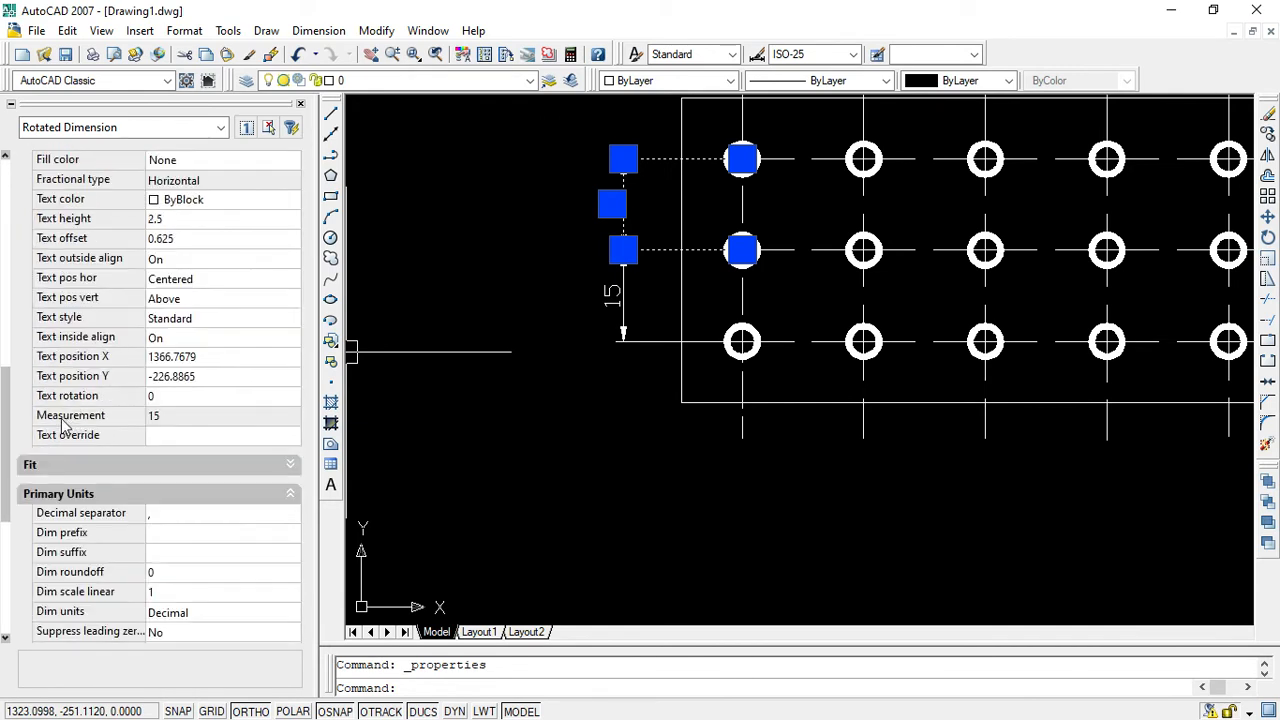
scroll(50, 222, up, 1)
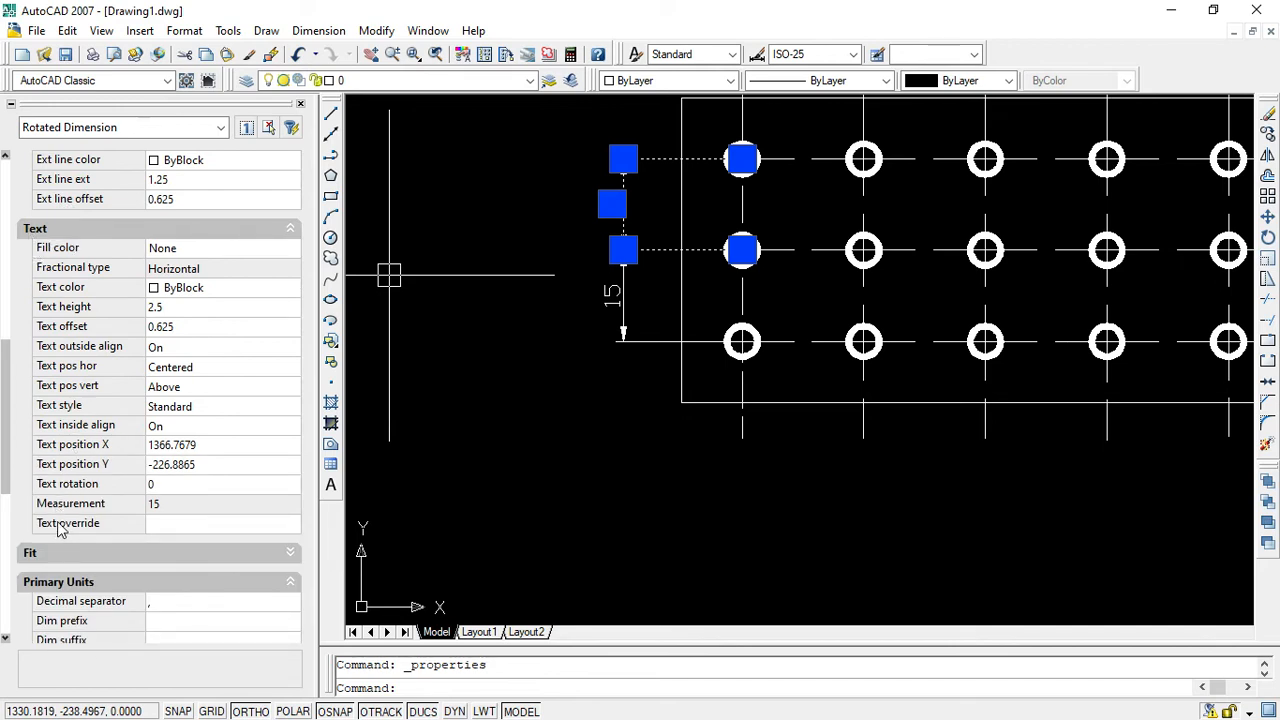
click(153, 524)
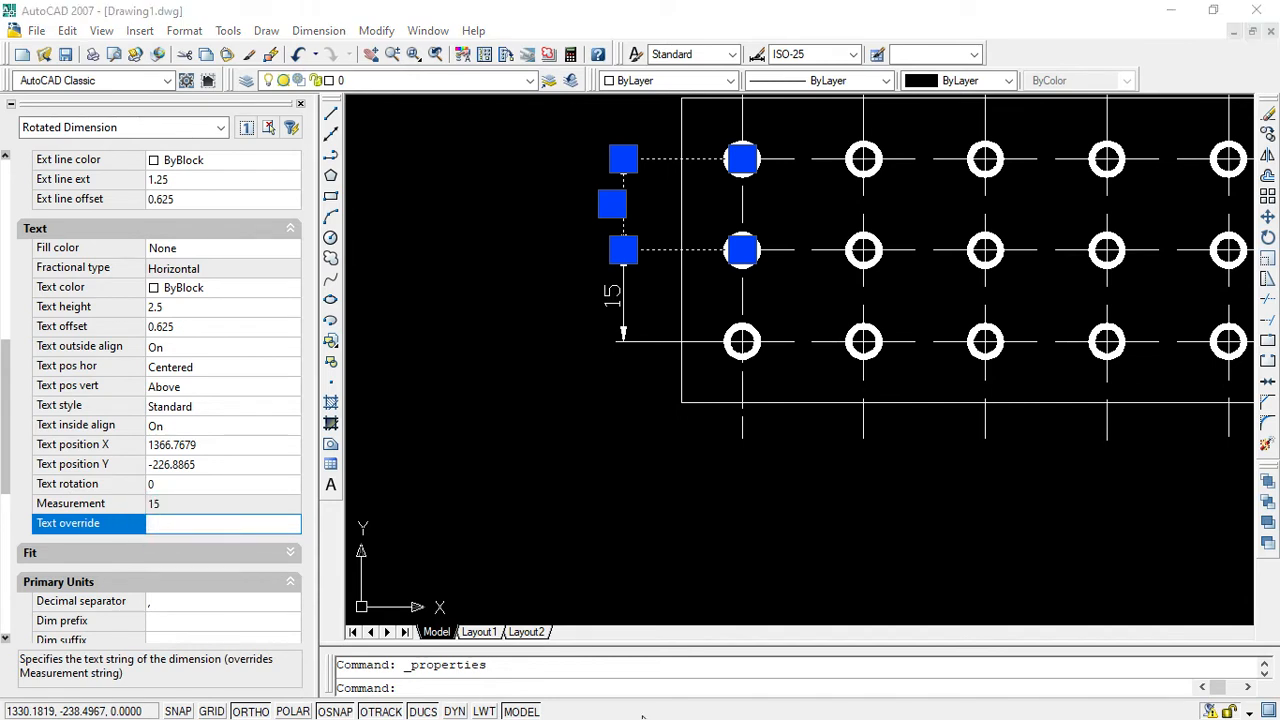
Check the row offset labels in the AUTOCADD.pdf reference in the browser and return to the AutoCAD drawing.
key(super)
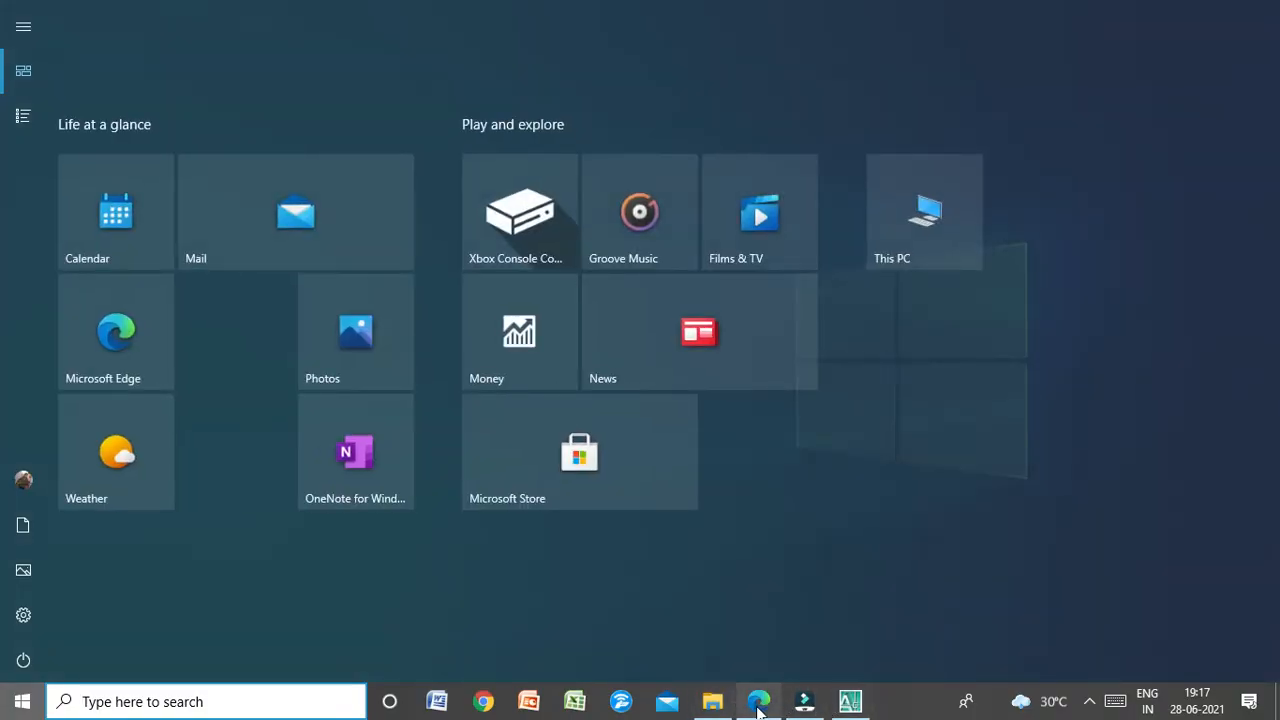
click(759, 702)
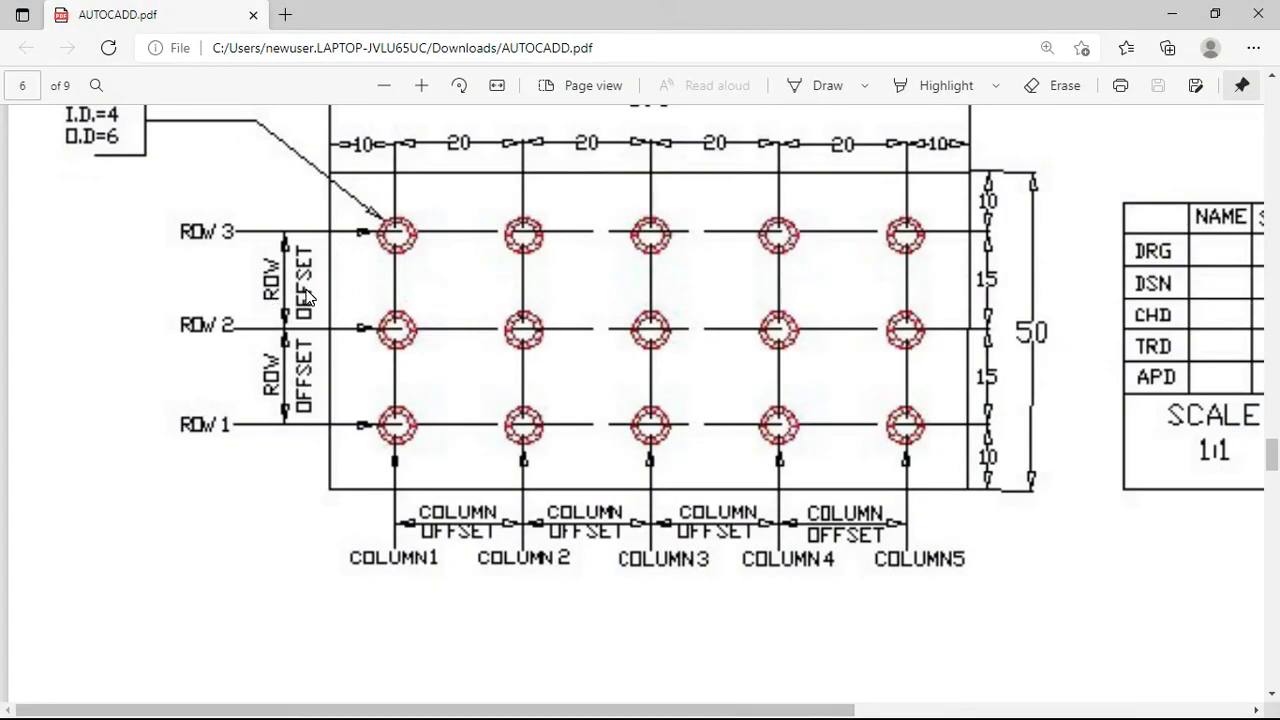
click(1170, 12)
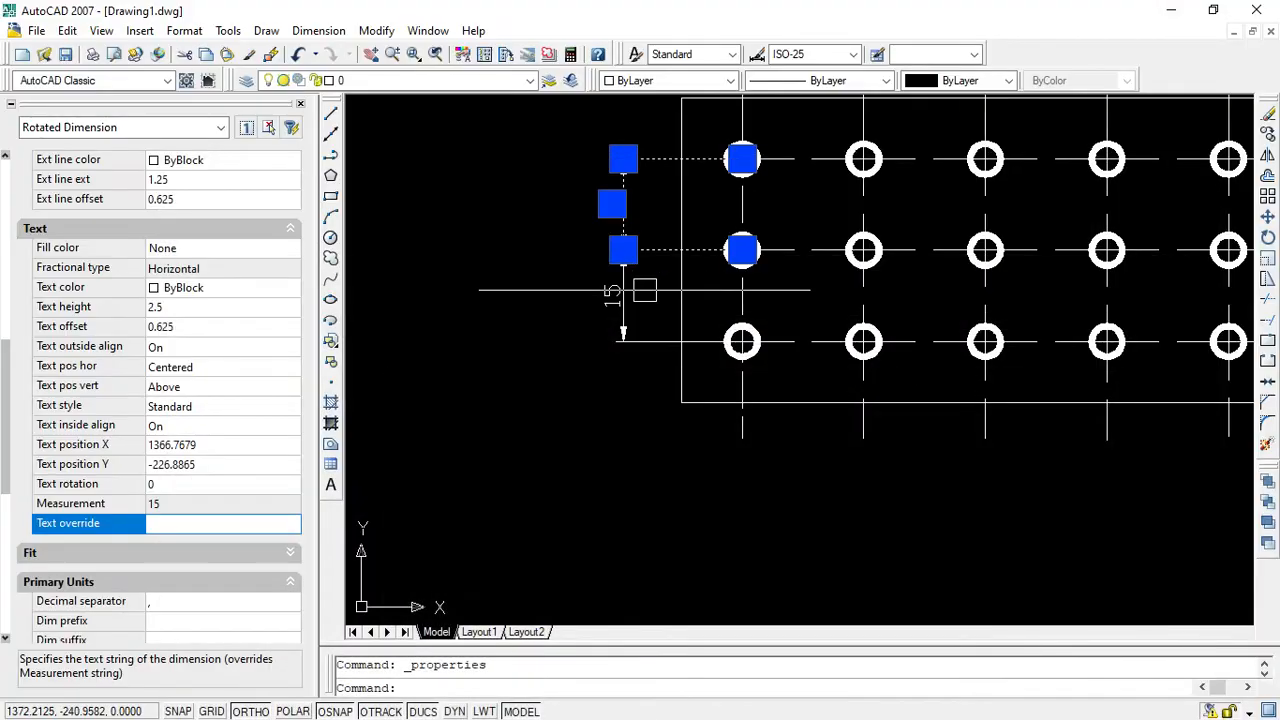
Override the upper row-spacing dimension's text with ROW and deselect the dimension.
click(168, 527)
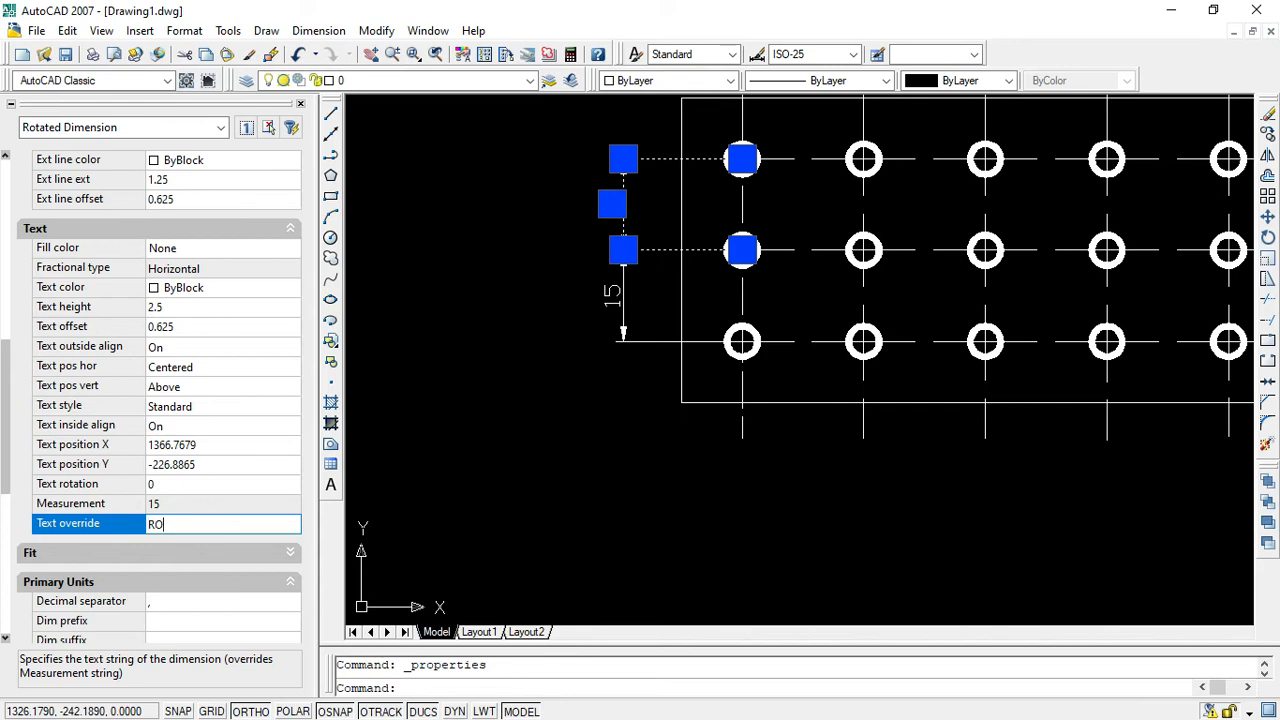
text(ROW)
key(Return)
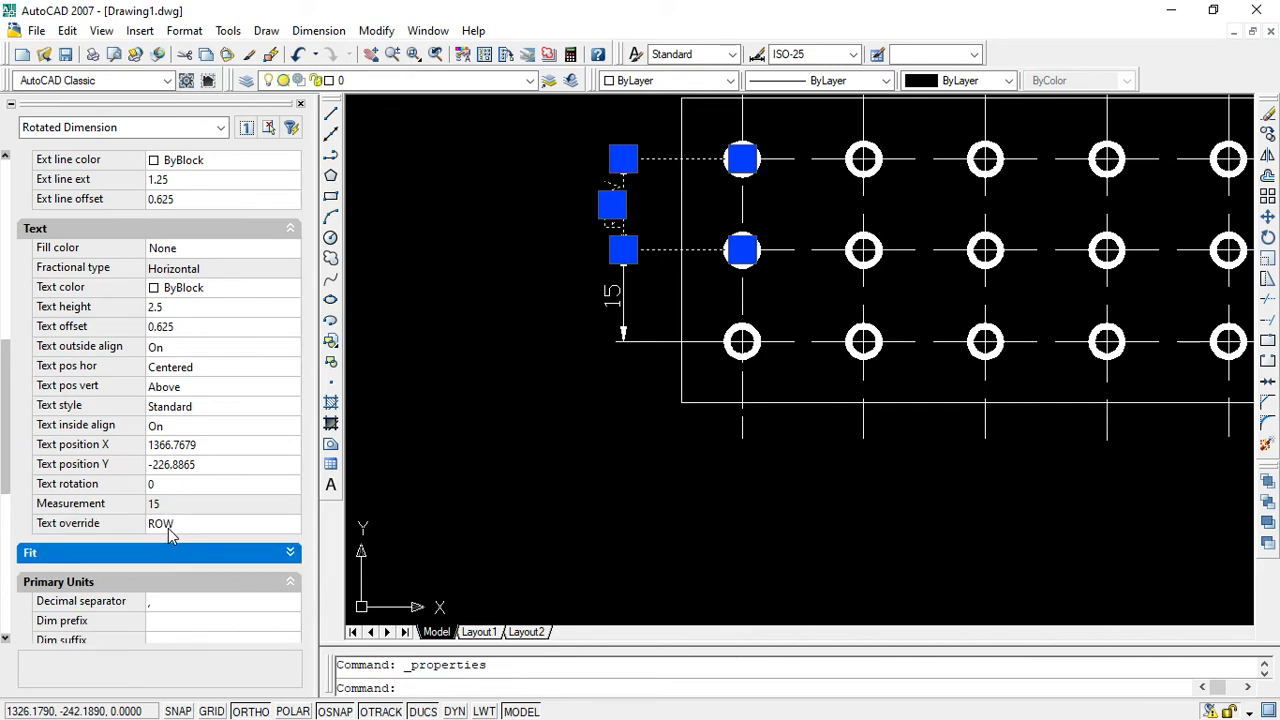
key(Escape)
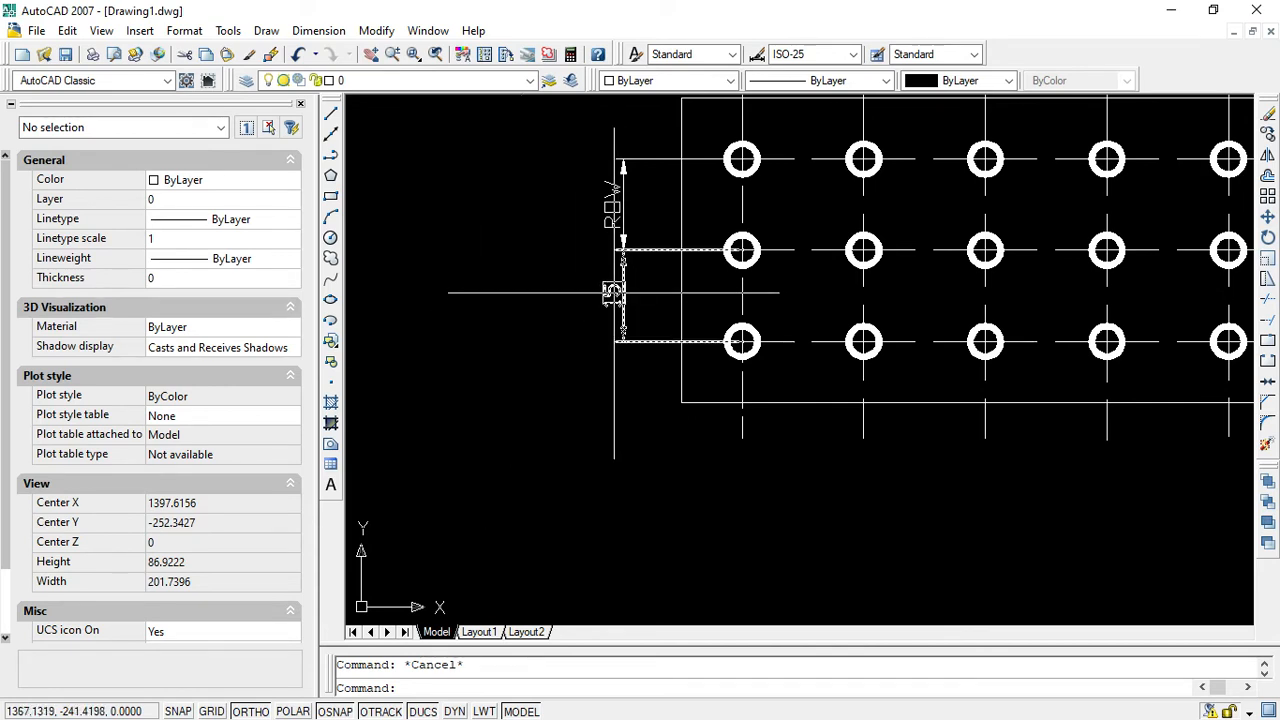
Override the text of the lower row-spacing dimension beside the plate's left edge with ROW and deselect it.
double_click(612, 292)
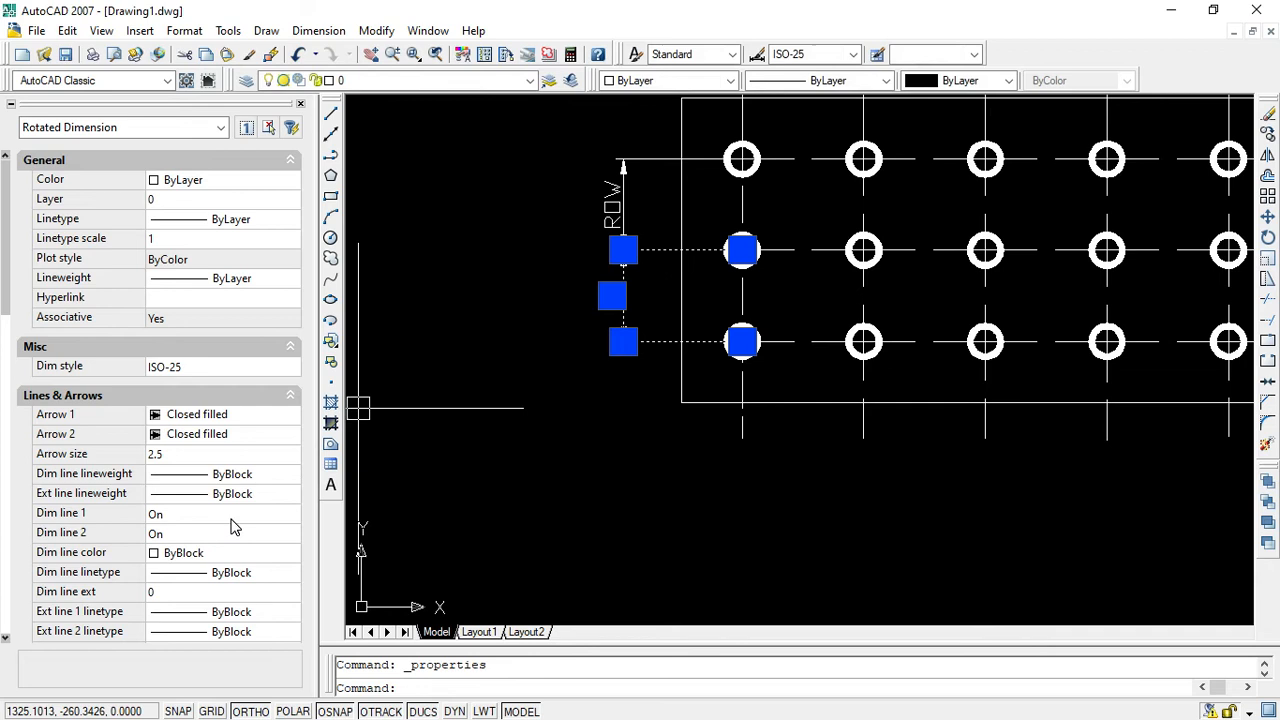
scroll(230, 527, down, 3)
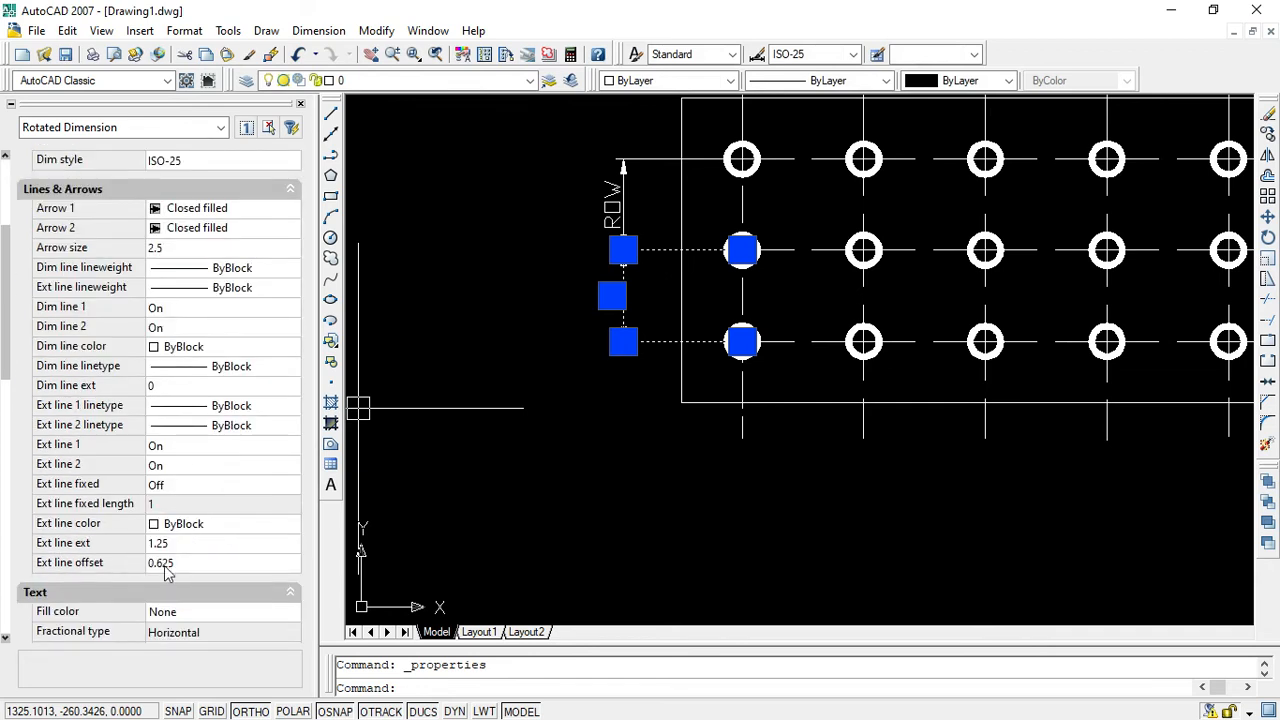
scroll(77, 331, up, 3)
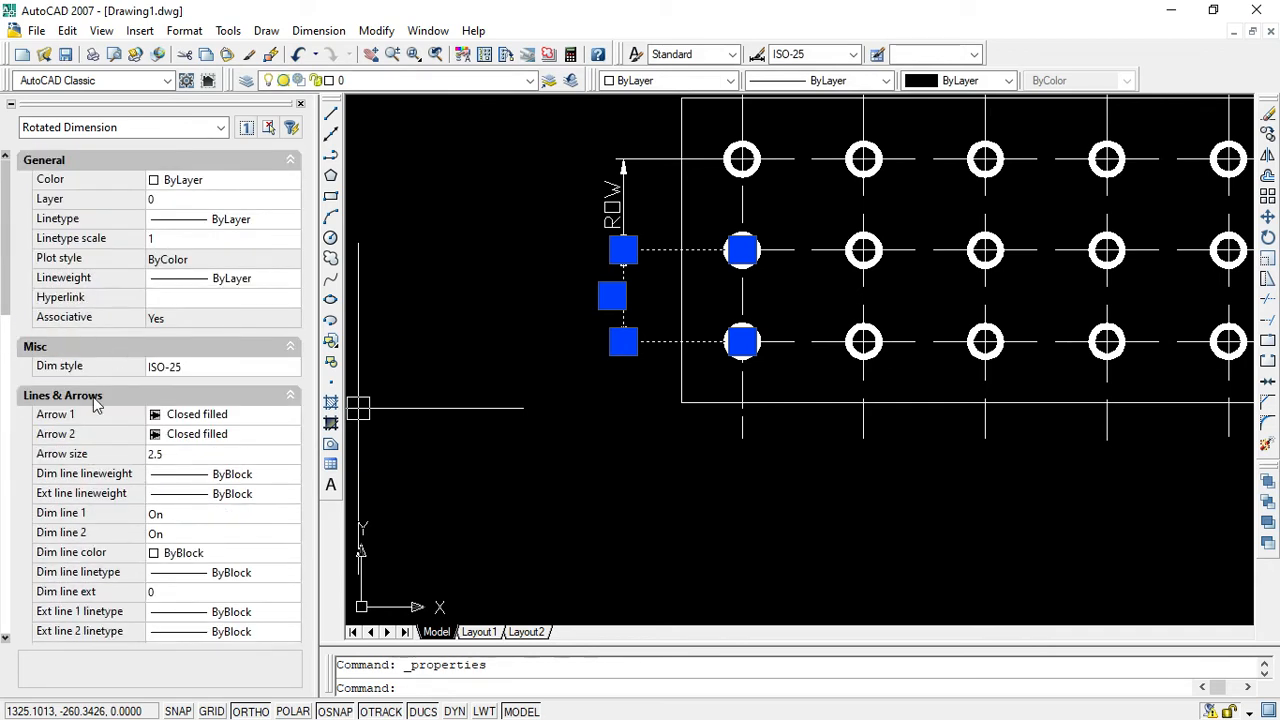
scroll(77, 474, down, 9)
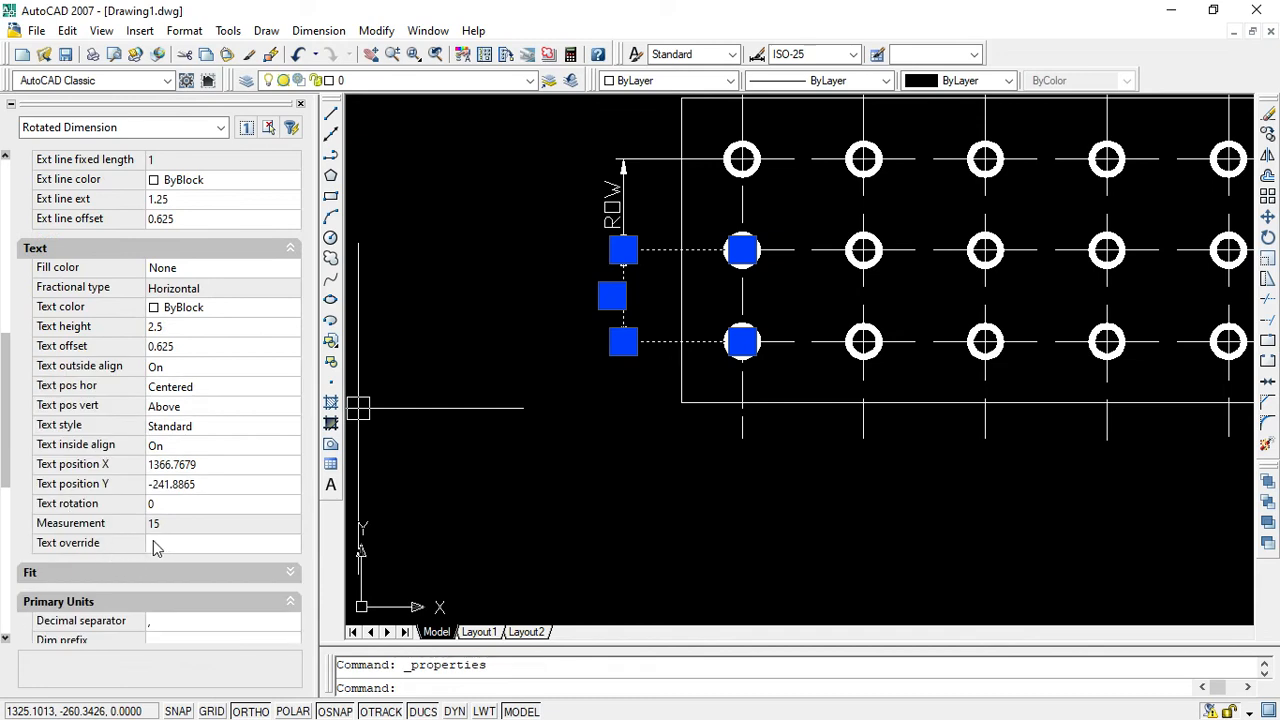
click(160, 543)
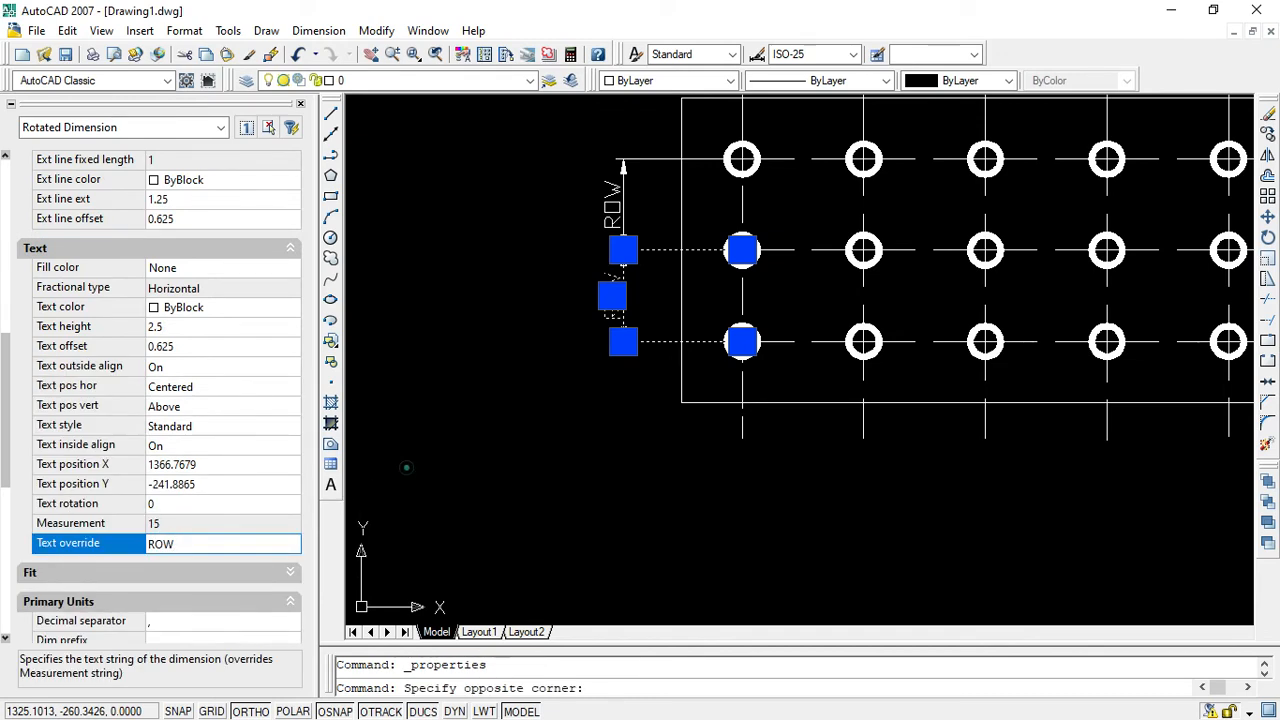
key(Escape)
key(Escape)
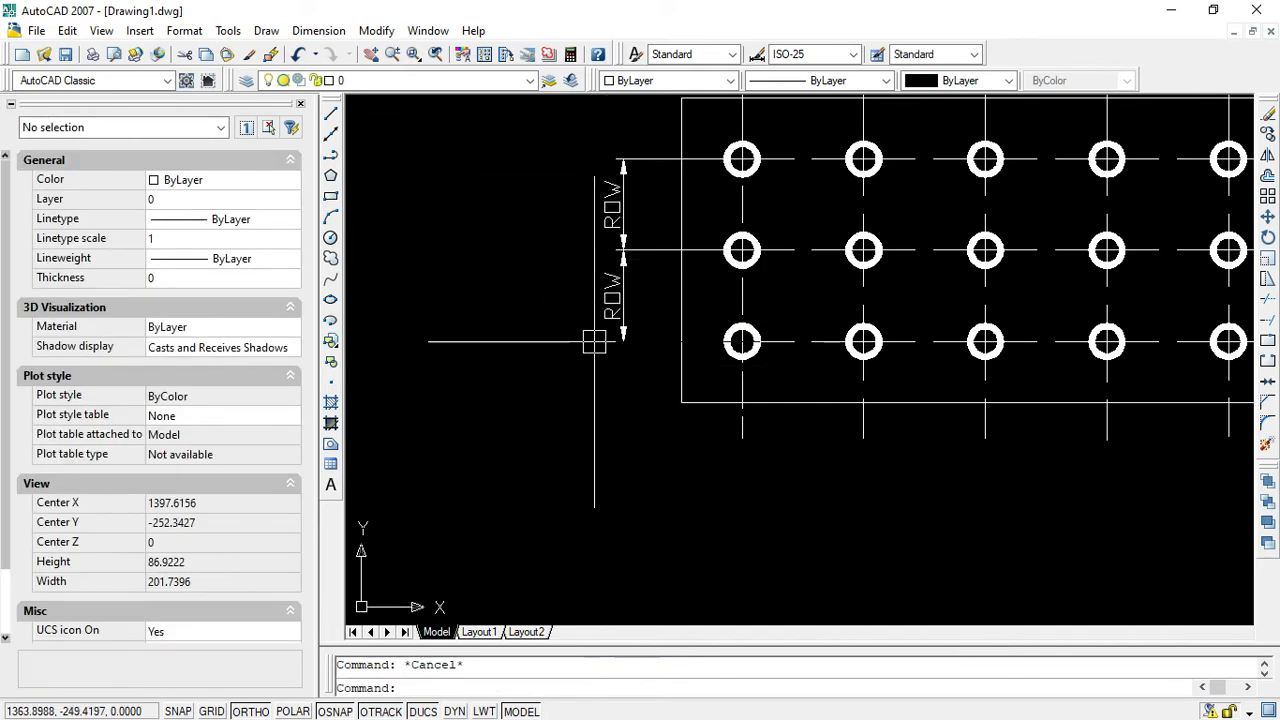
Set the text offset of the upper ROW dimension to 1 and deselect it.
scroll(625, 317, up, 1)
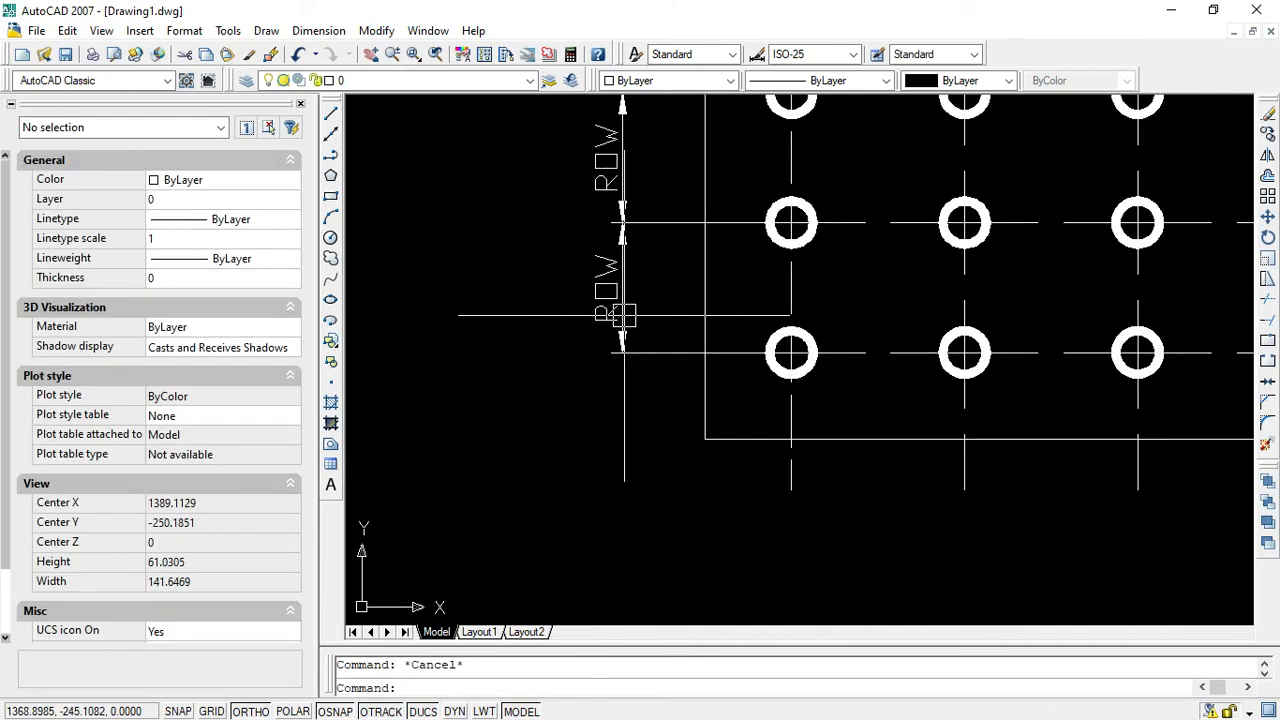
click(606, 165)
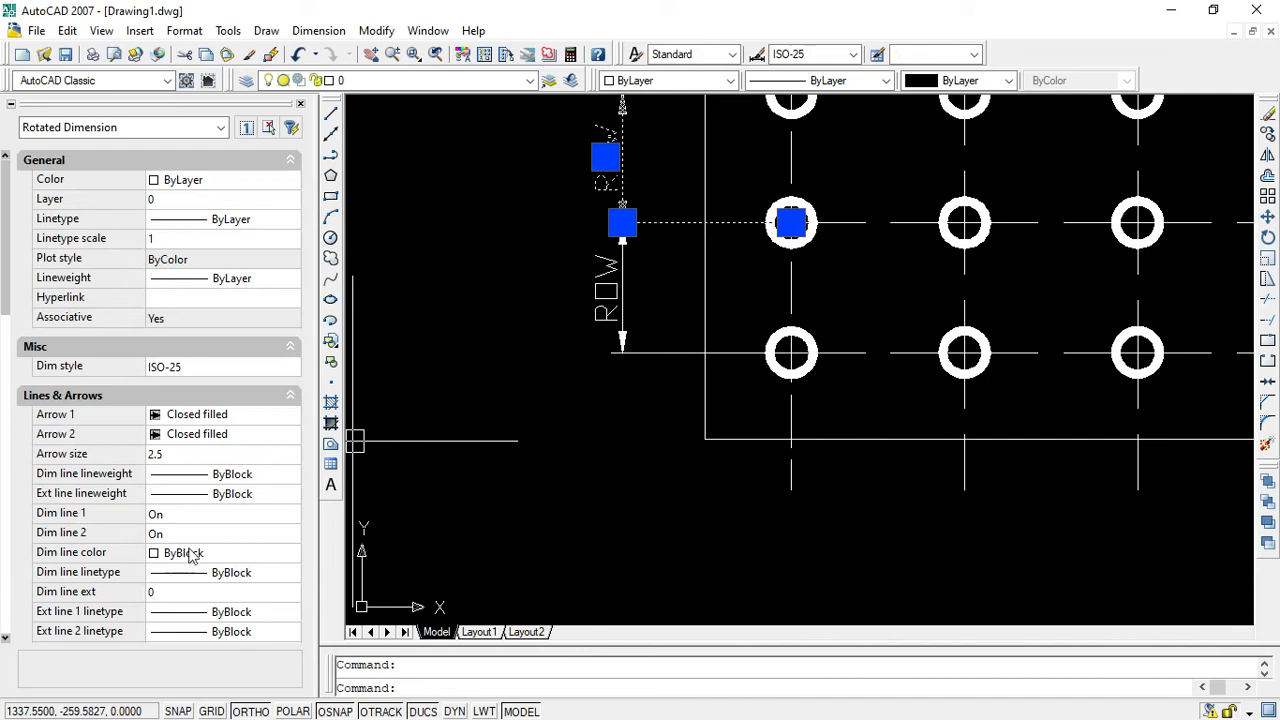
scroll(218, 500, down, 9)
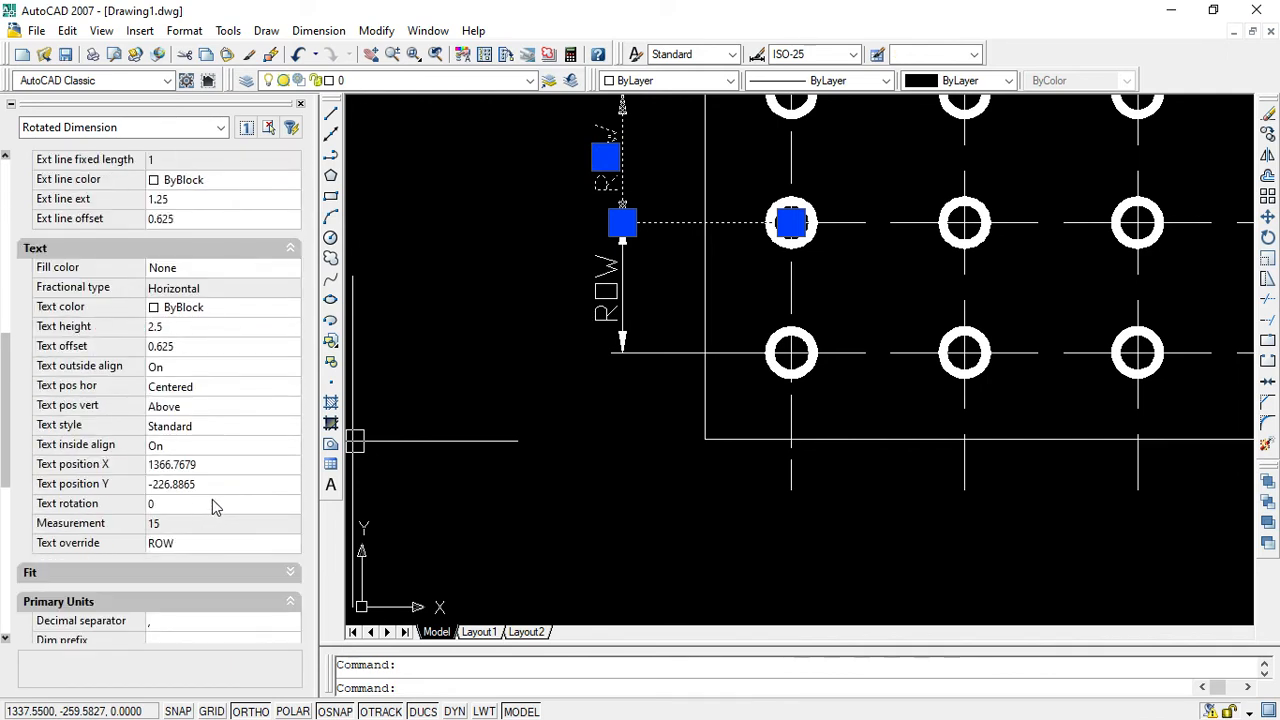
click(172, 347)
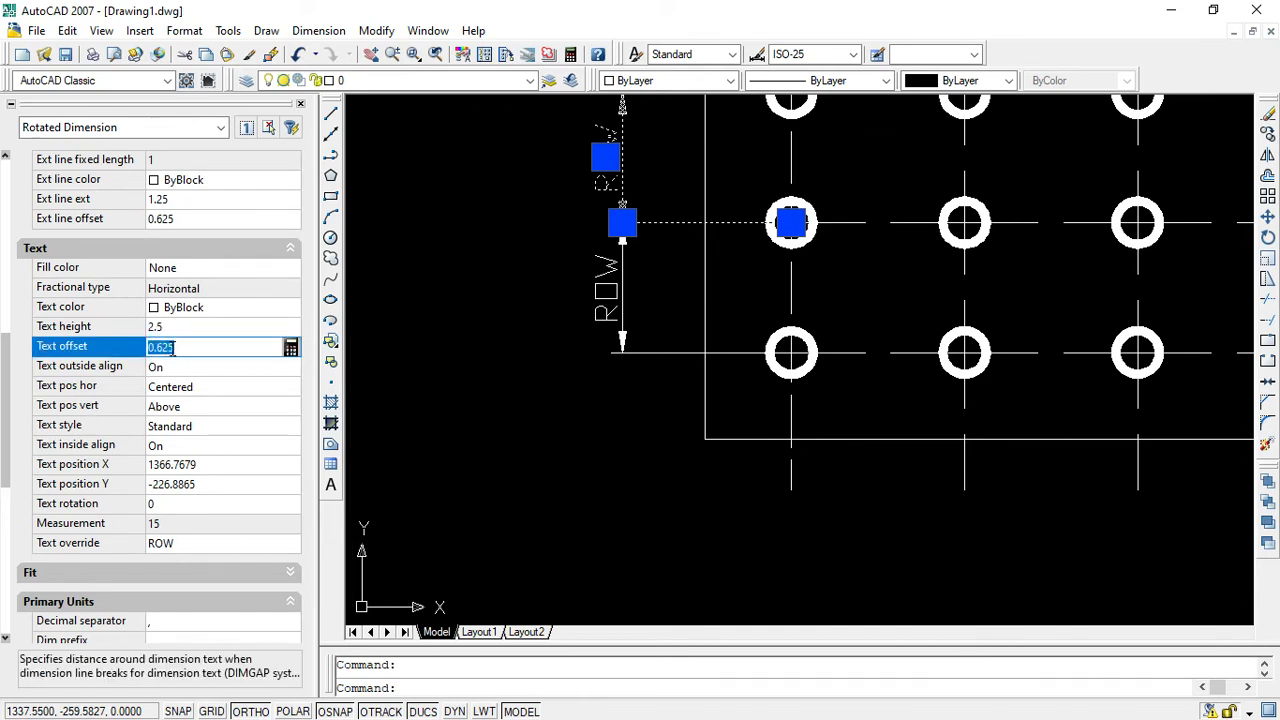
click(407, 479)
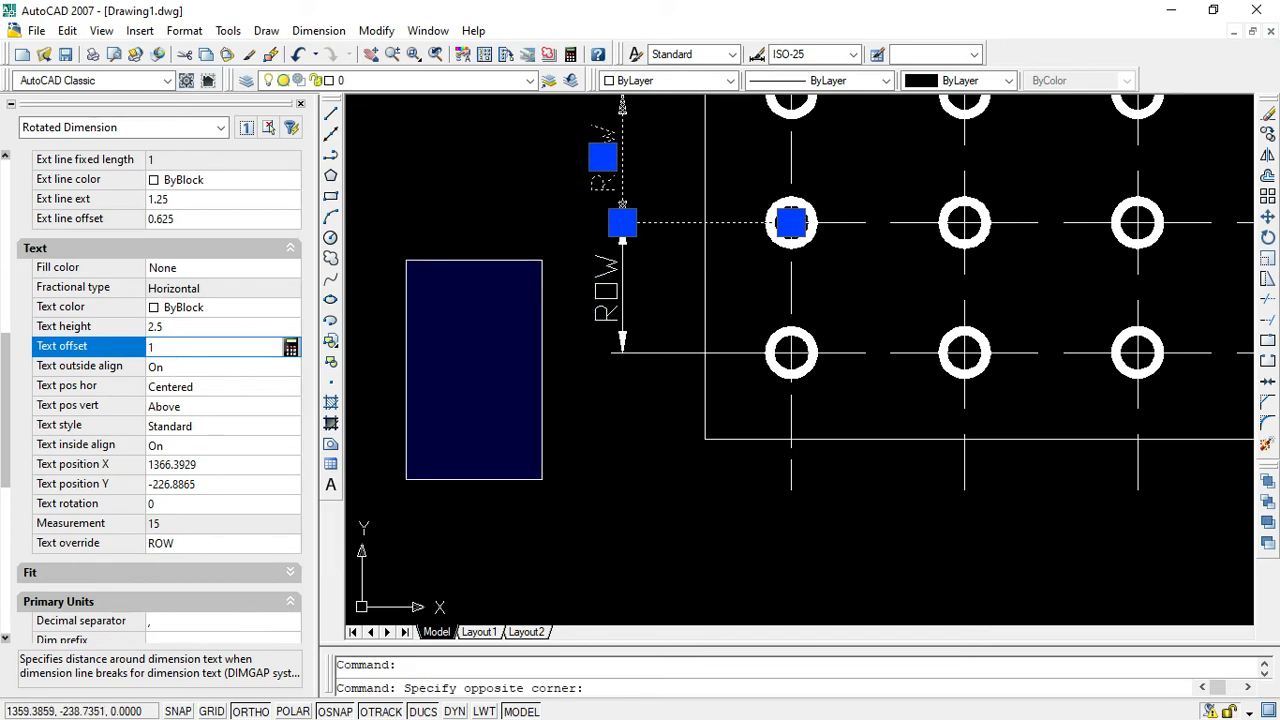
click(543, 262)
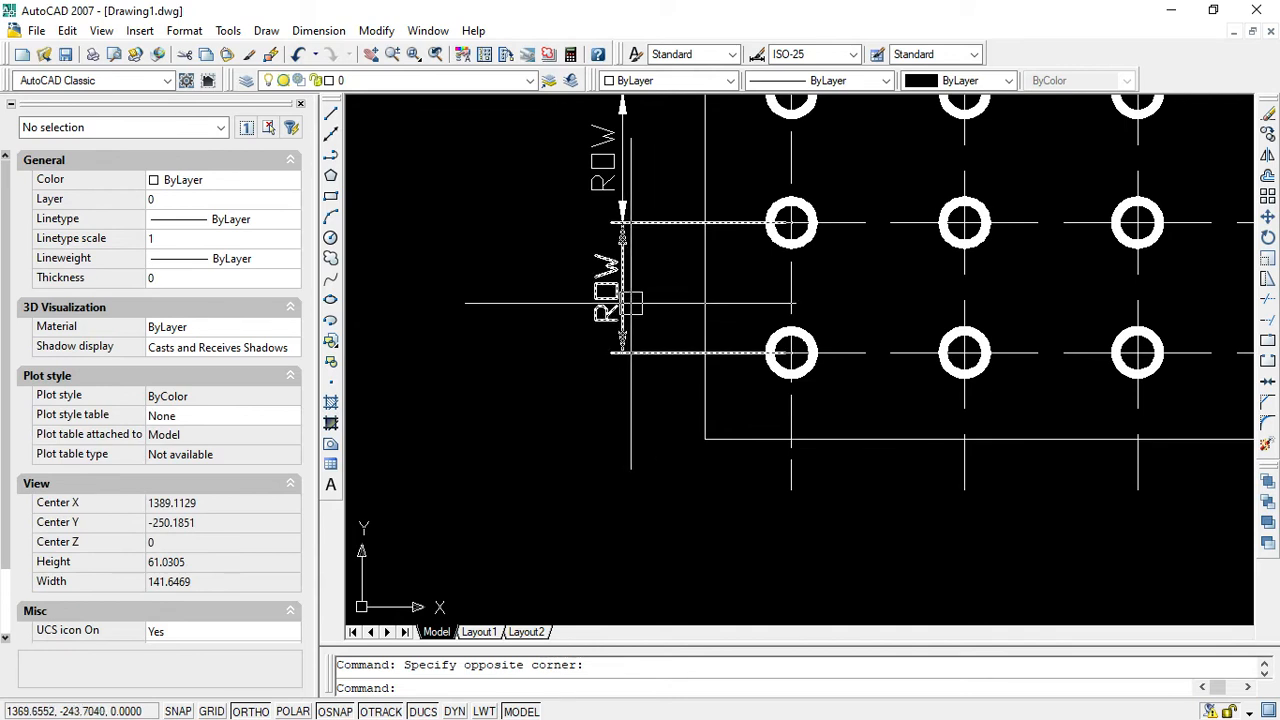
Set the text offset of the upper ROW dimension to 2, deselect it and close its properties.
scroll(635, 320, up, 2)
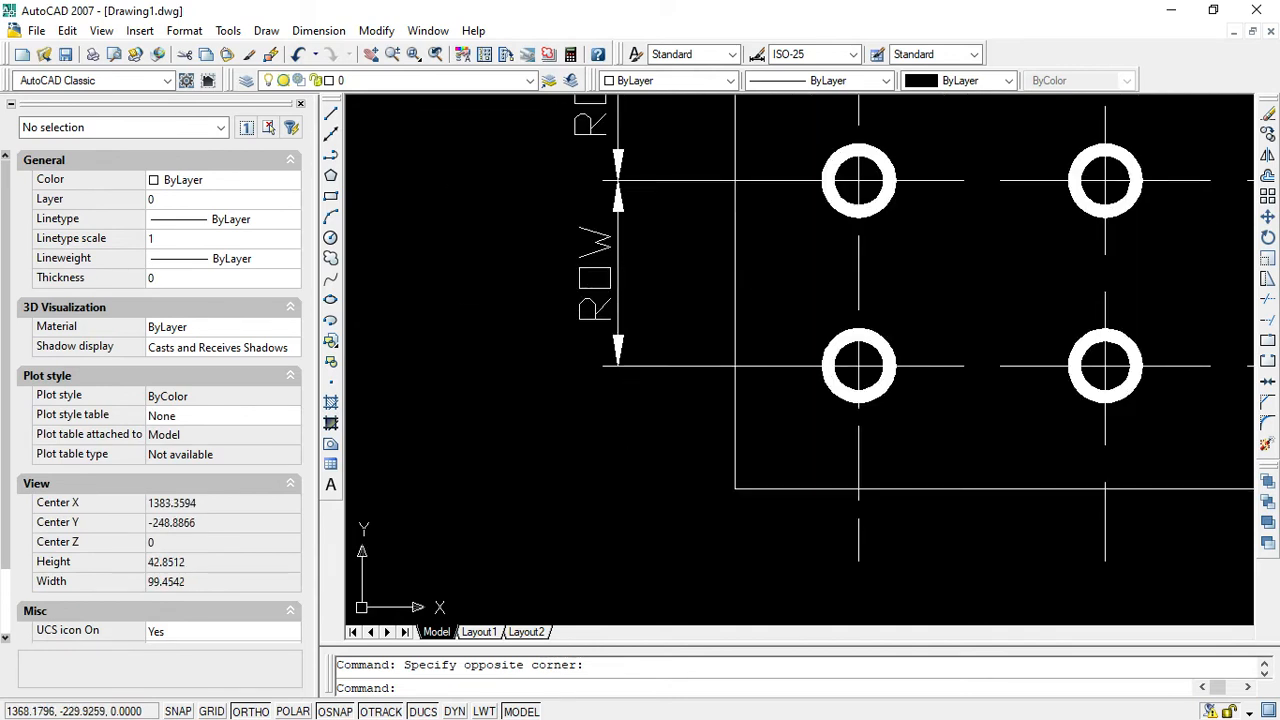
scroll(600, 210, down, 5)
scroll(597, 212, up, 2)
scroll(597, 212, down, 3)
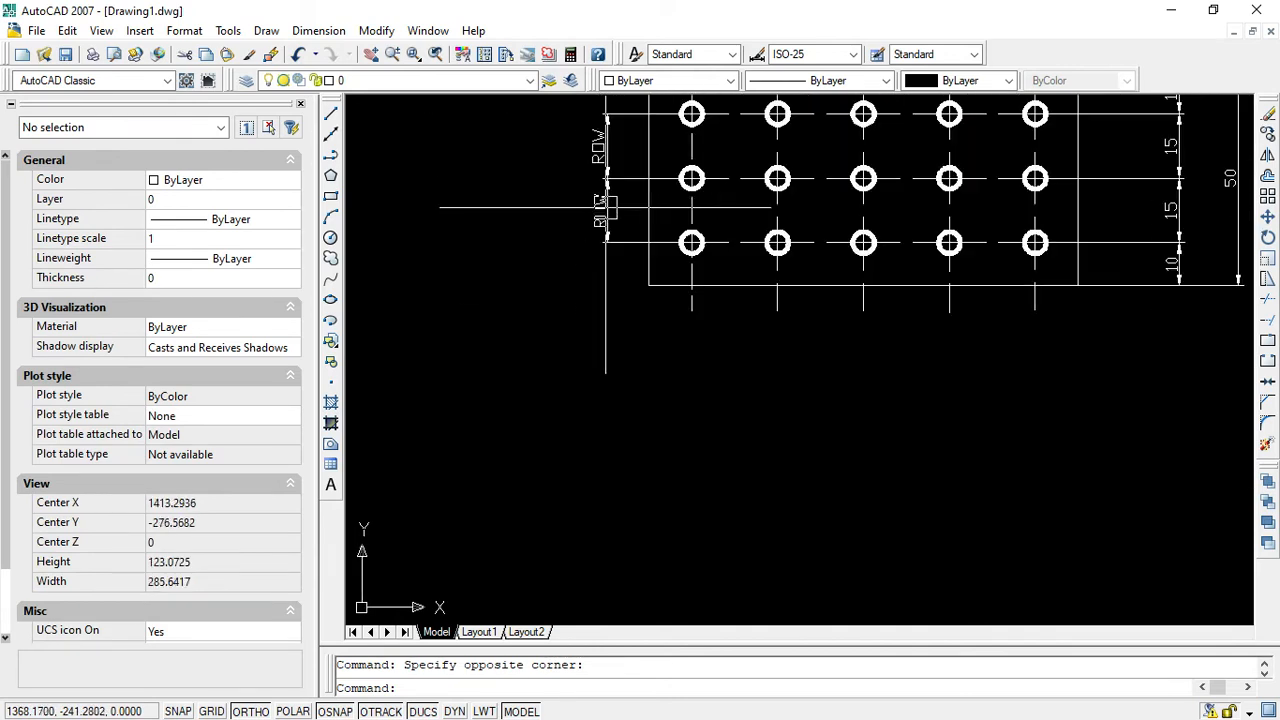
click(371, 58)
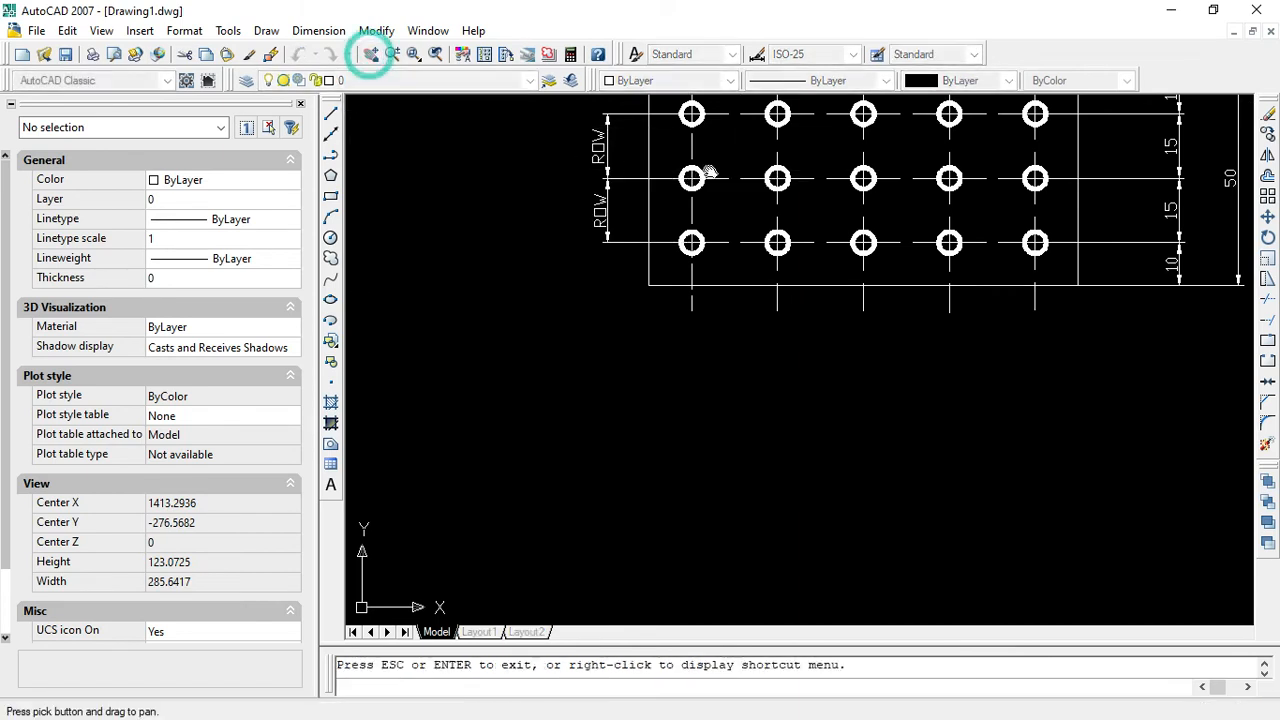
drag(709, 171, 675, 345)
scroll(479, 383, up, 3)
scroll(618, 343, up, 3)
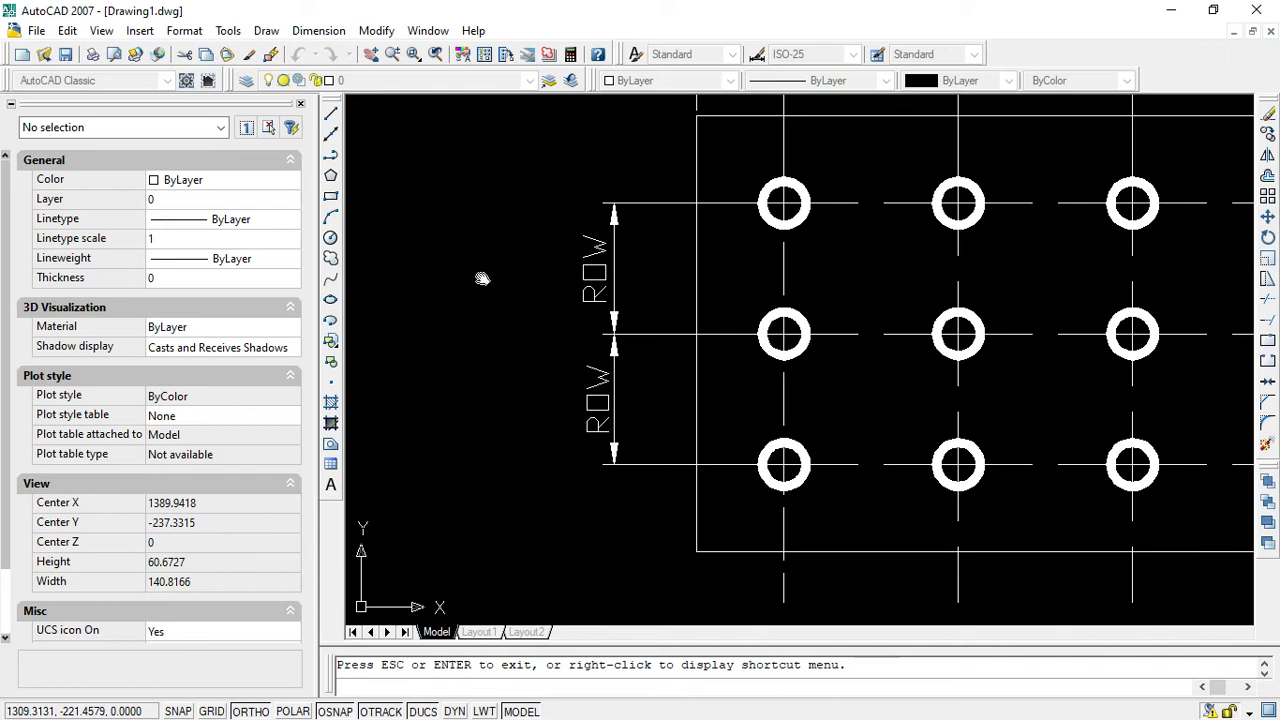
key(Escape)
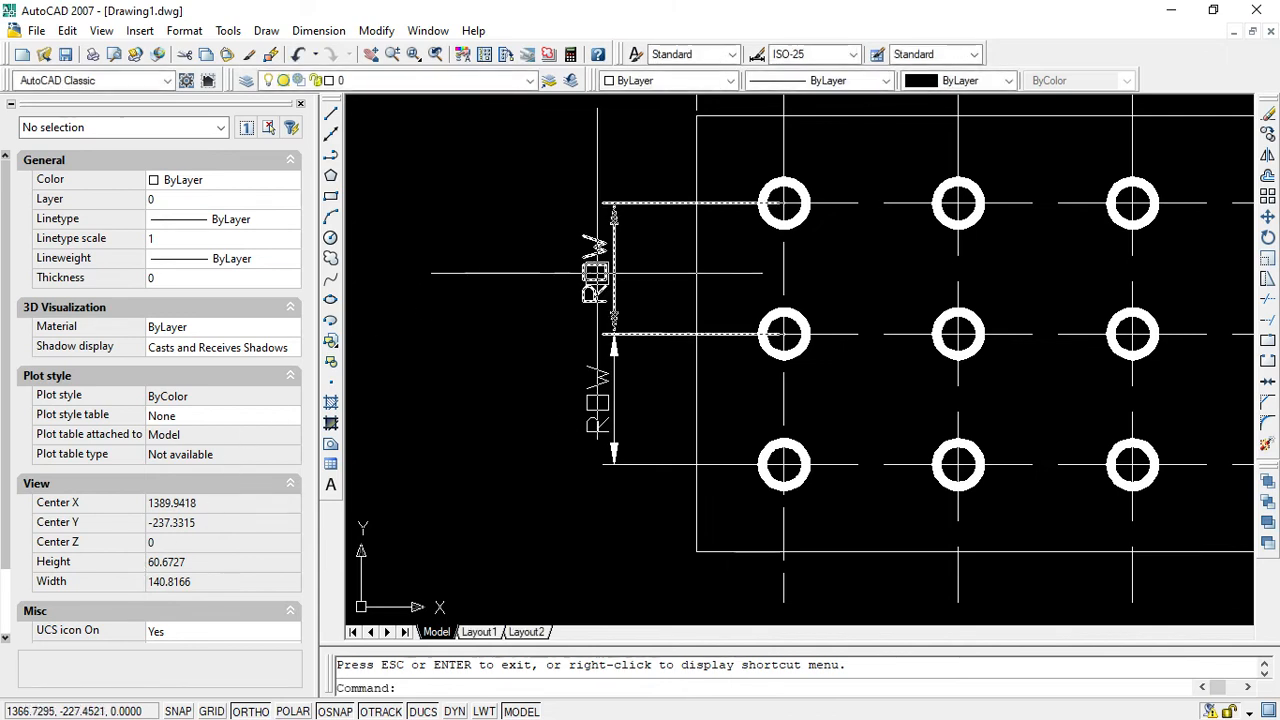
double_click(594, 269)
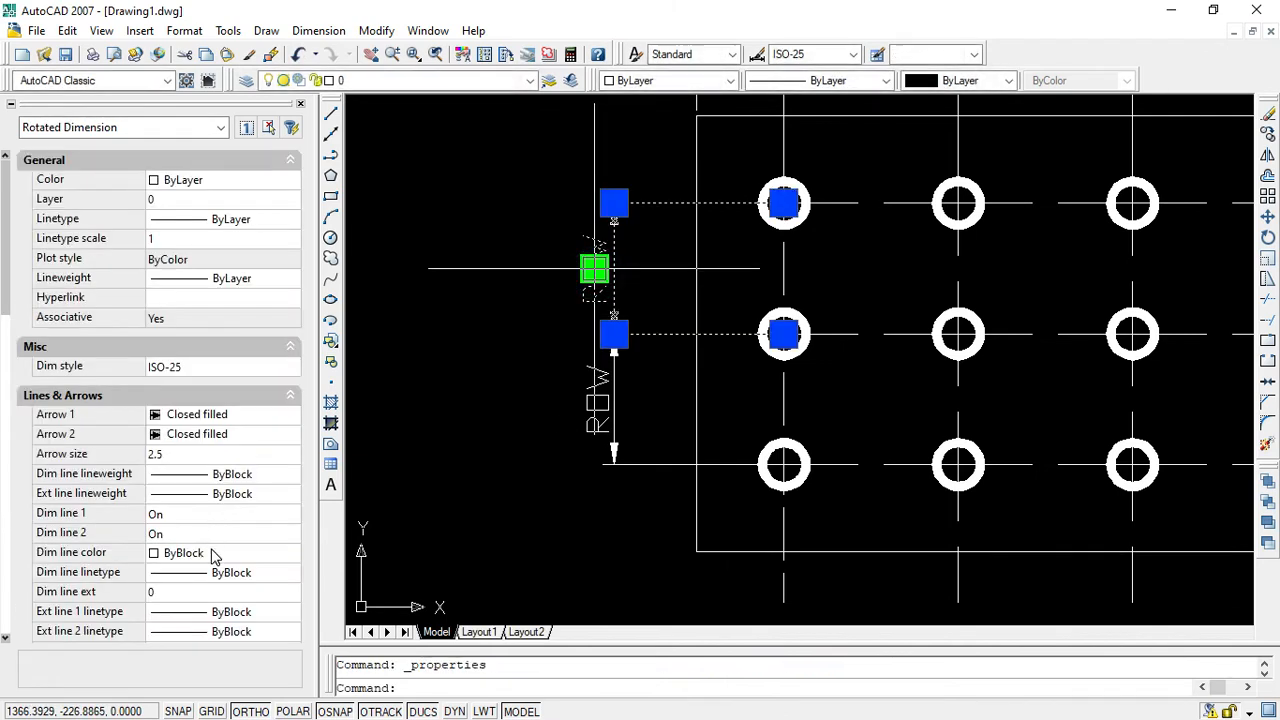
scroll(212, 558, down, 2)
scroll(212, 558, down, 4)
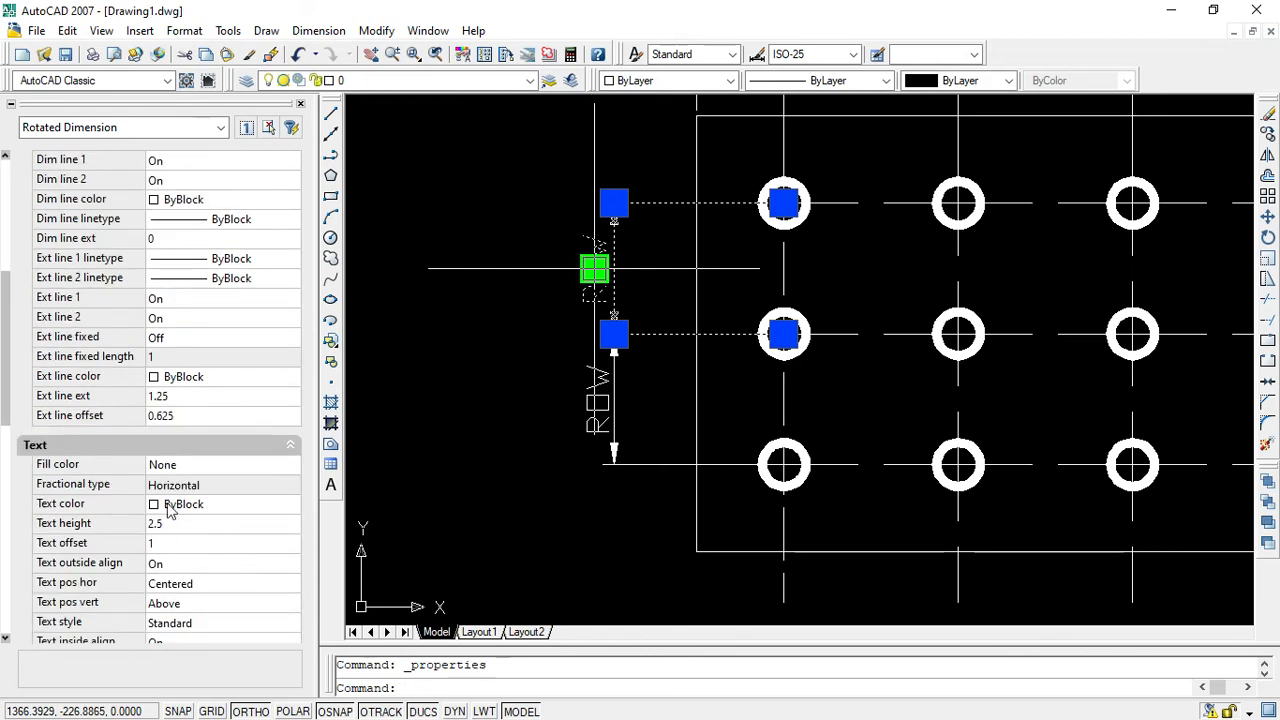
scroll(170, 510, up, 2)
scroll(140, 485, down, 3)
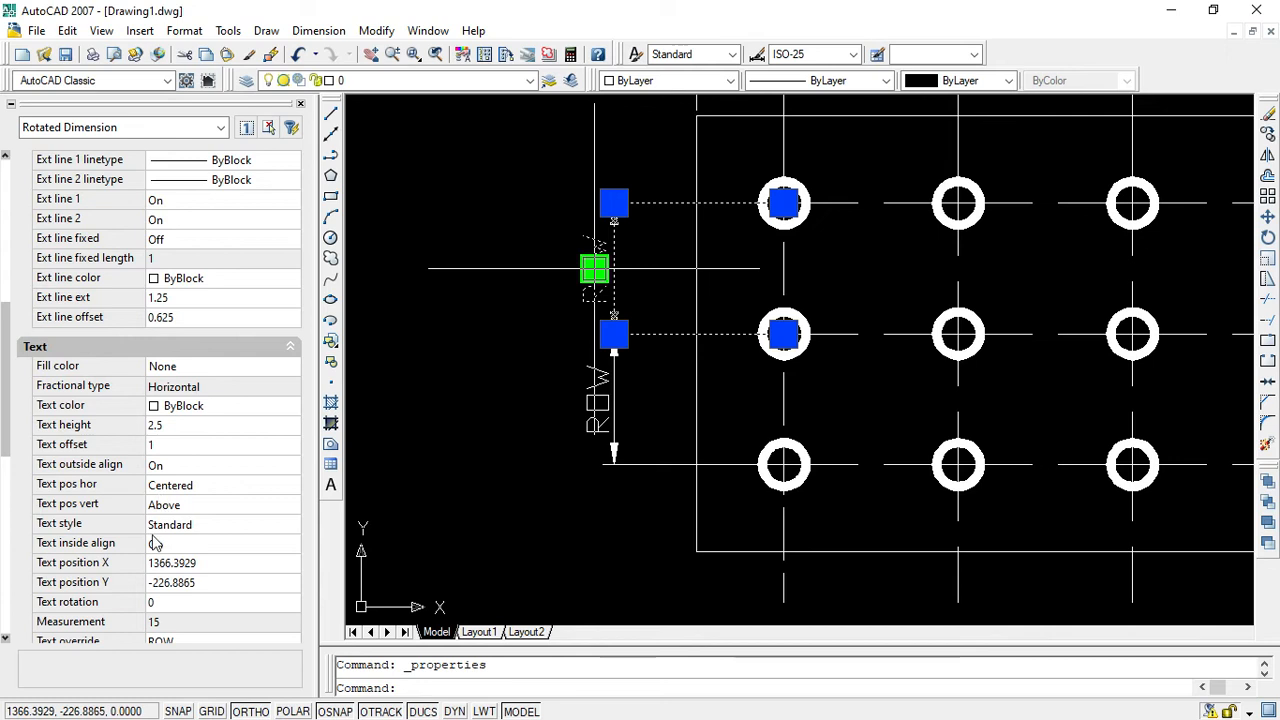
click(157, 446)
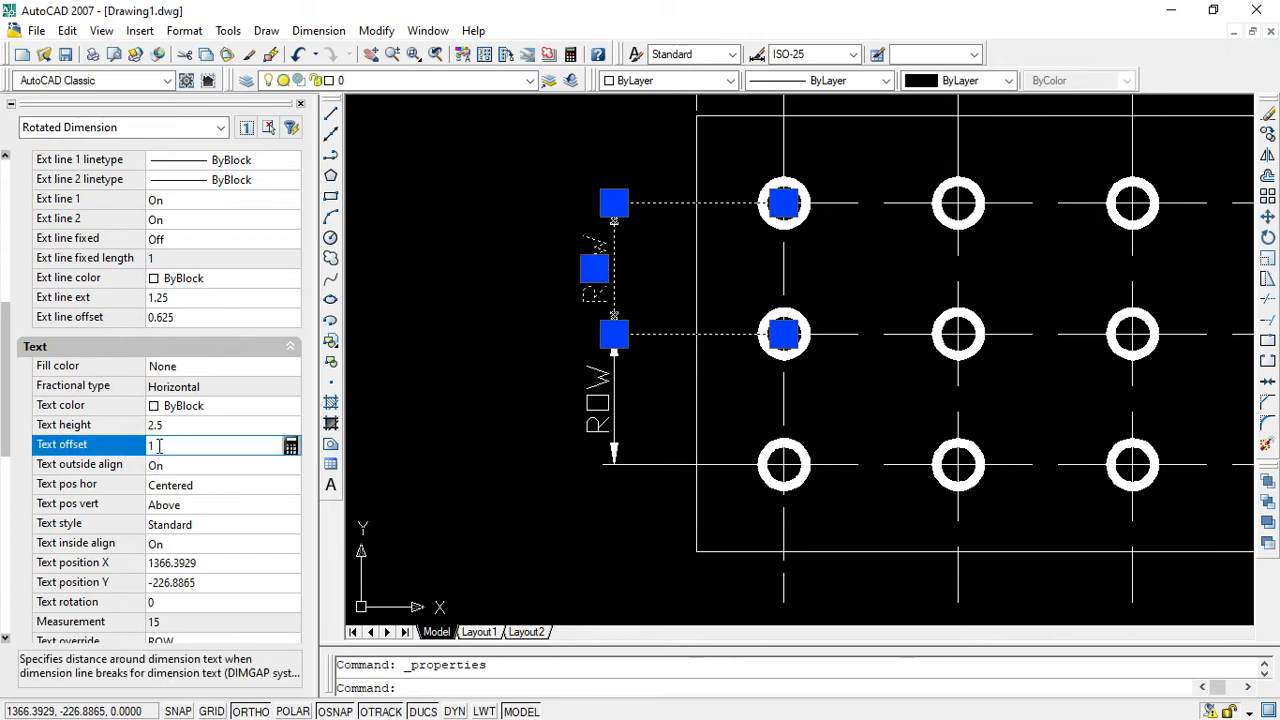
click(423, 505)
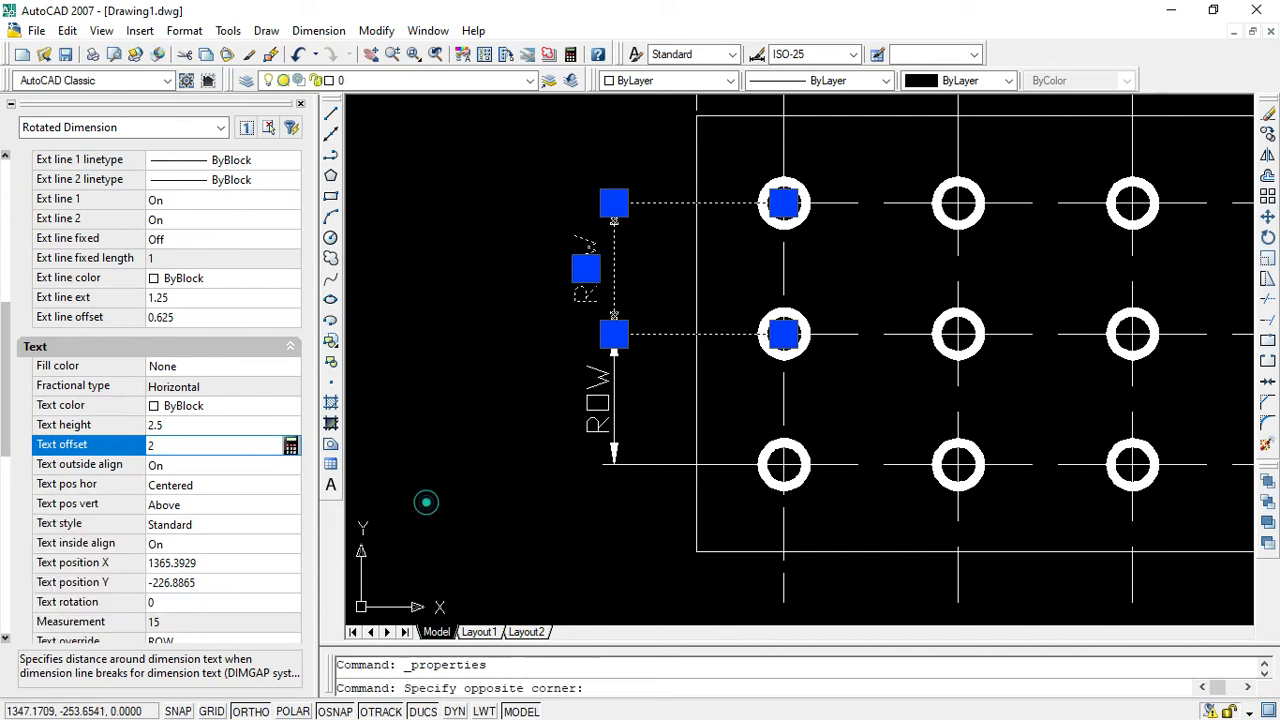
click(470, 398)
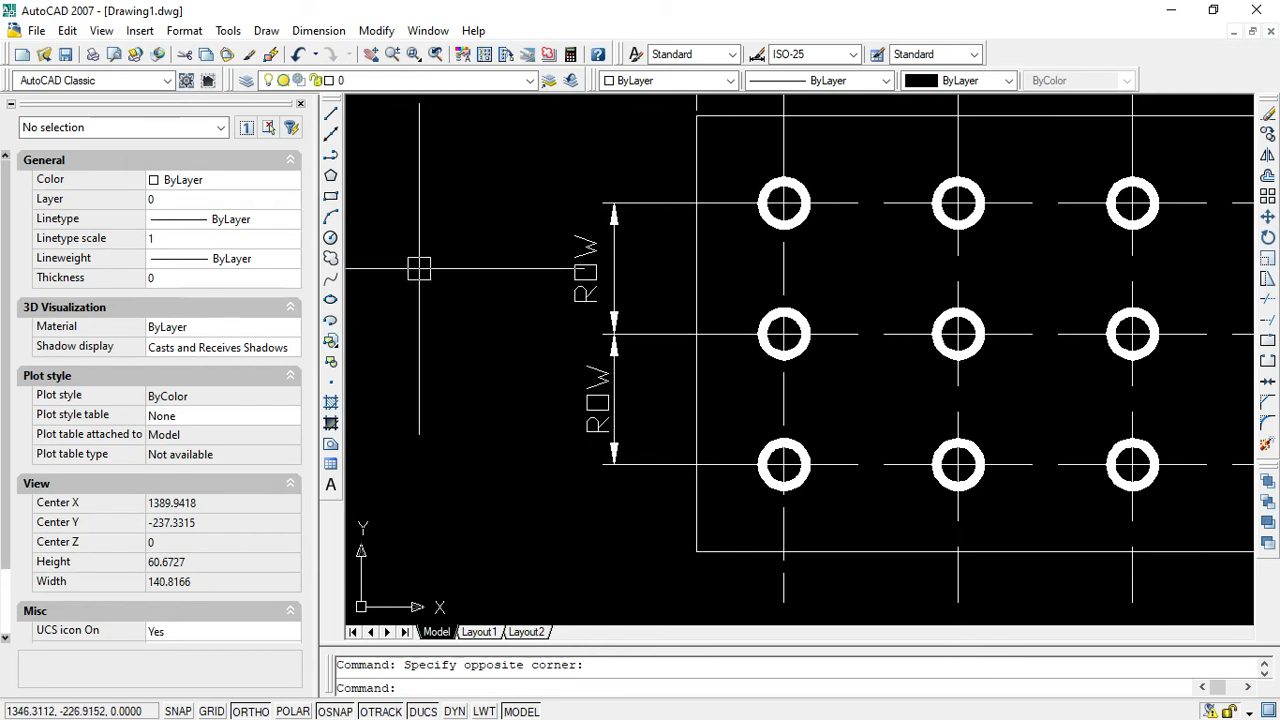
click(300, 104)
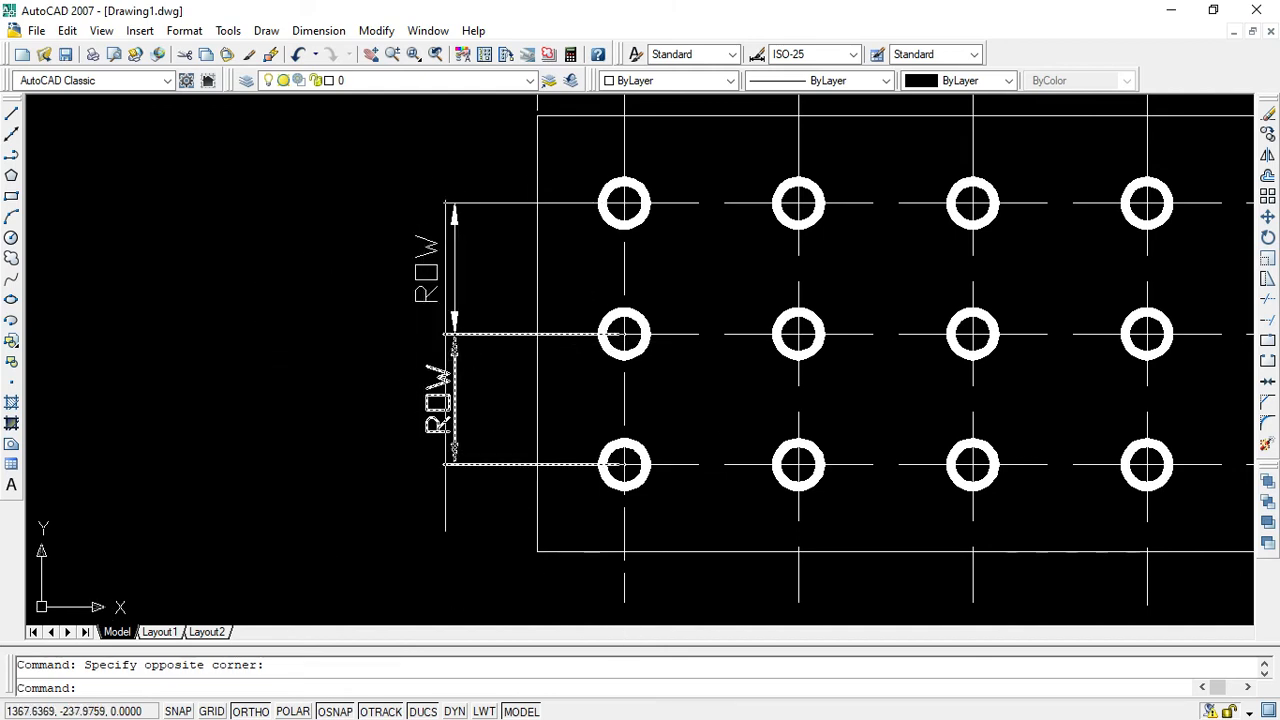
double_click(440, 400)
scroll(160, 505, down, 10)
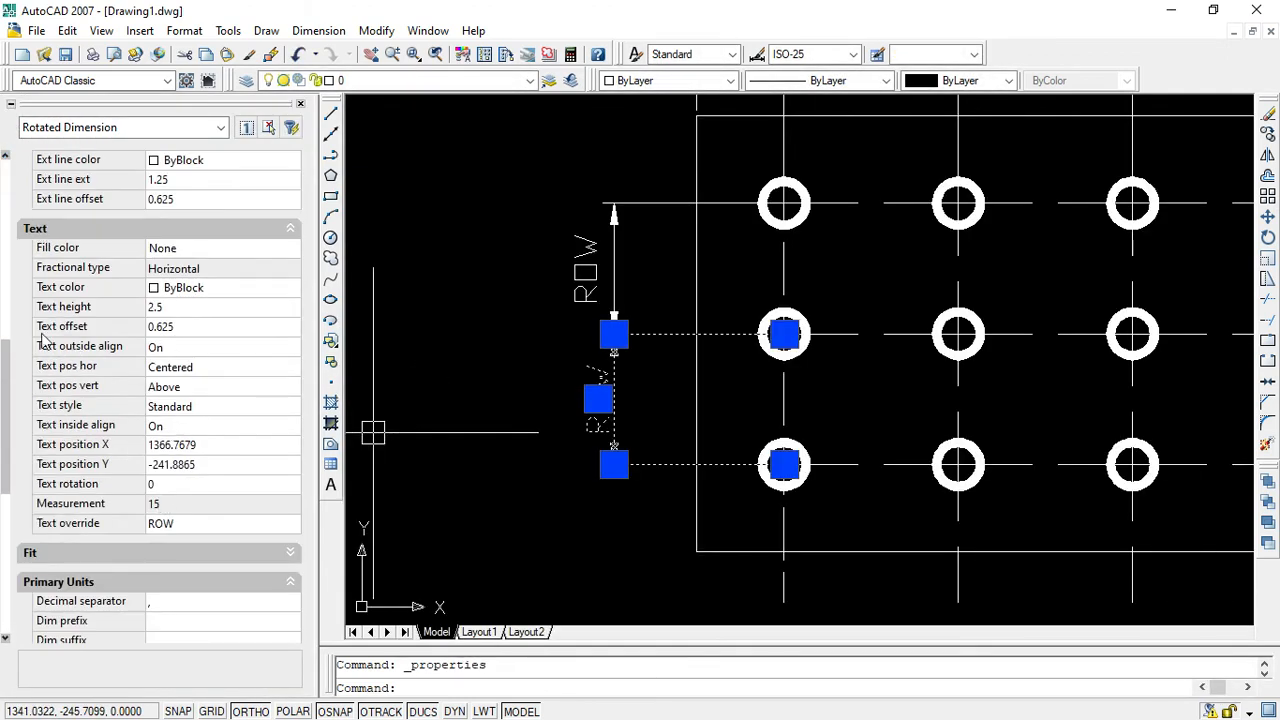
click(300, 104)
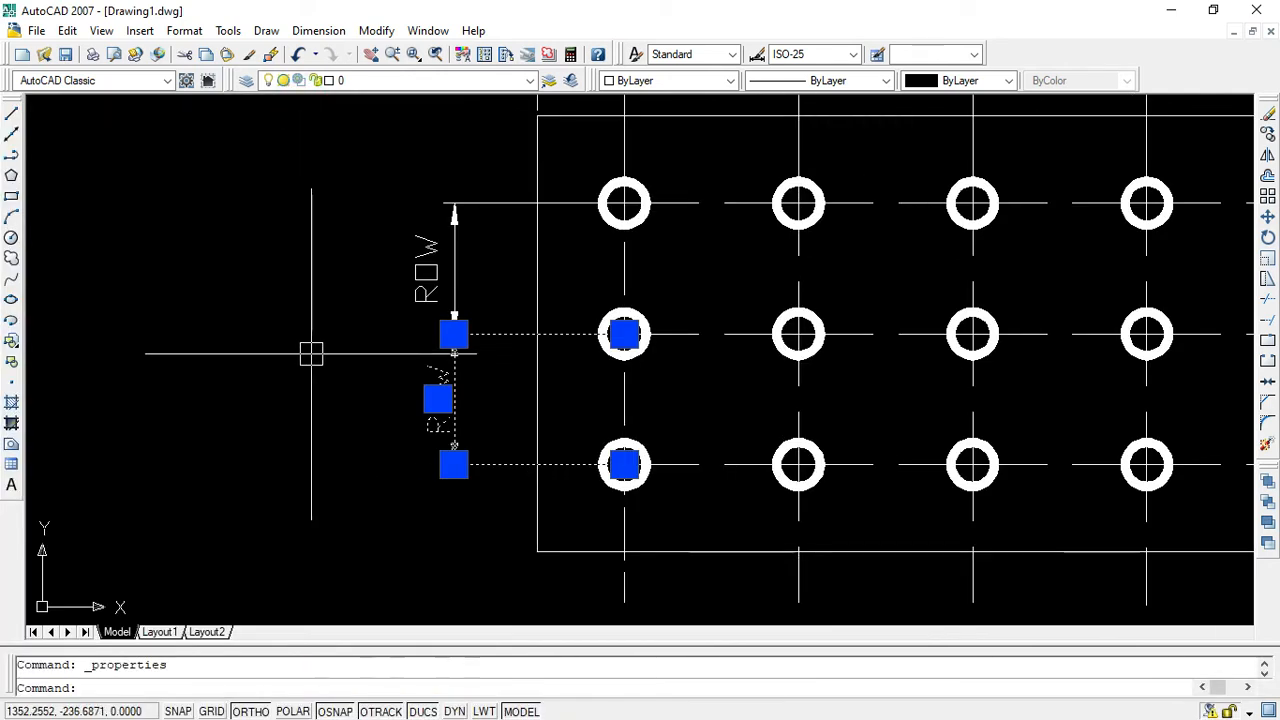
key(Escape)
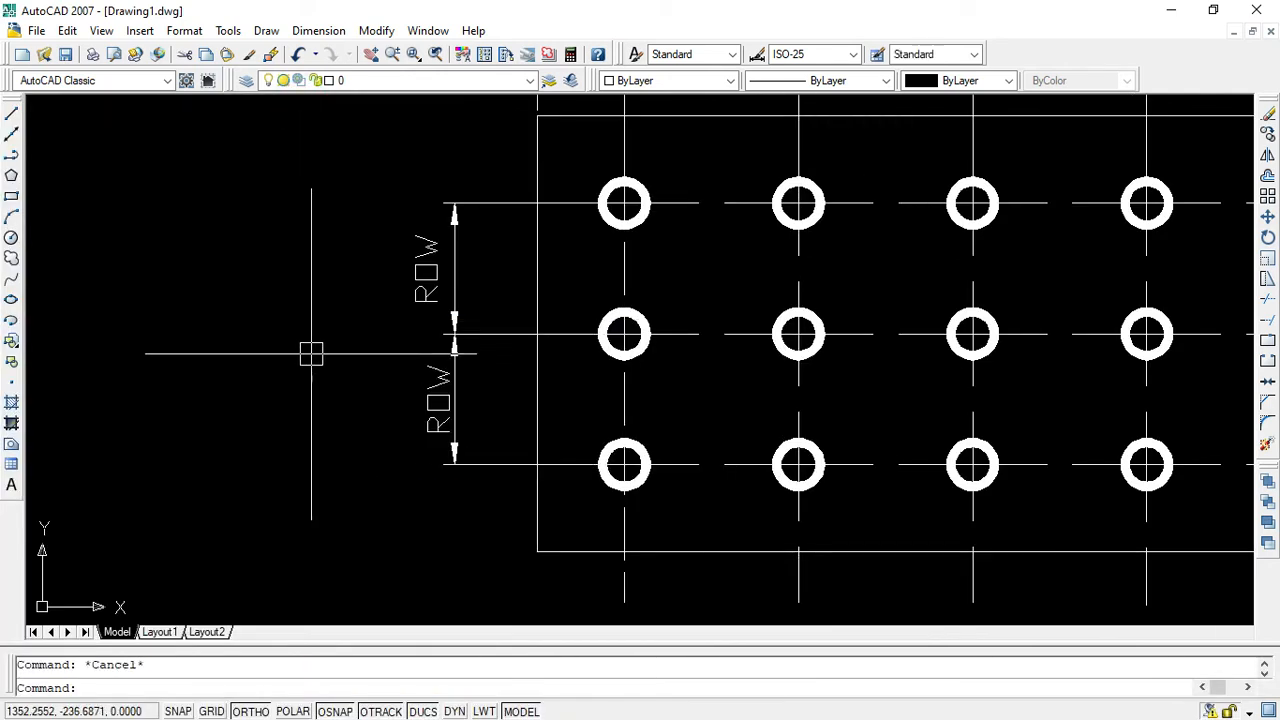
Match the lower ROW dimension's properties to those of the upper ROW dimension and end the command.
click(390, 36)
click(400, 72)
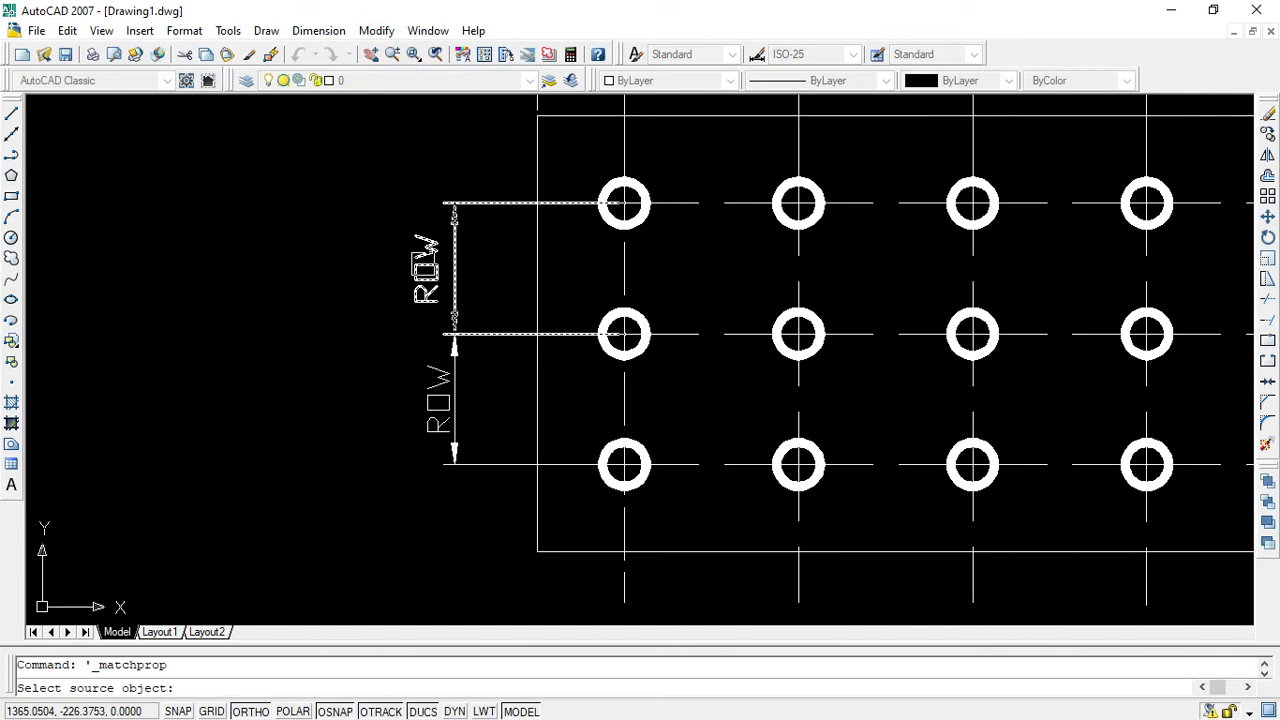
click(424, 264)
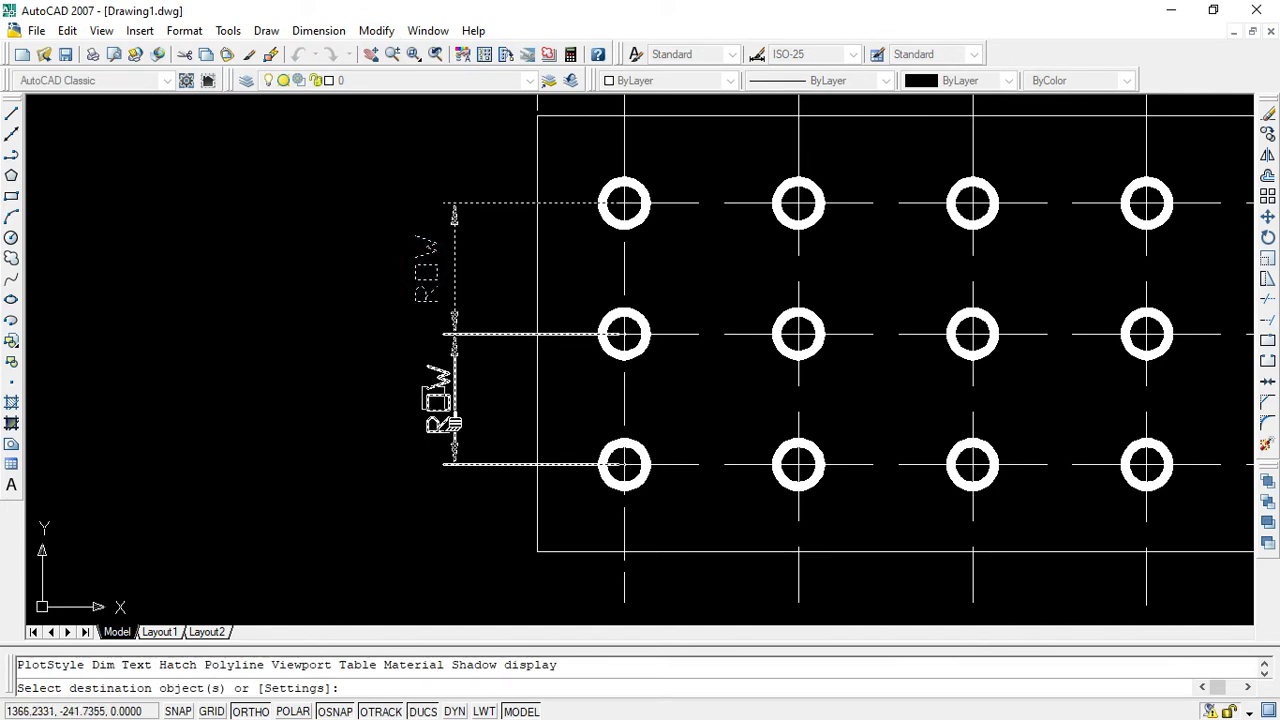
click(431, 401)
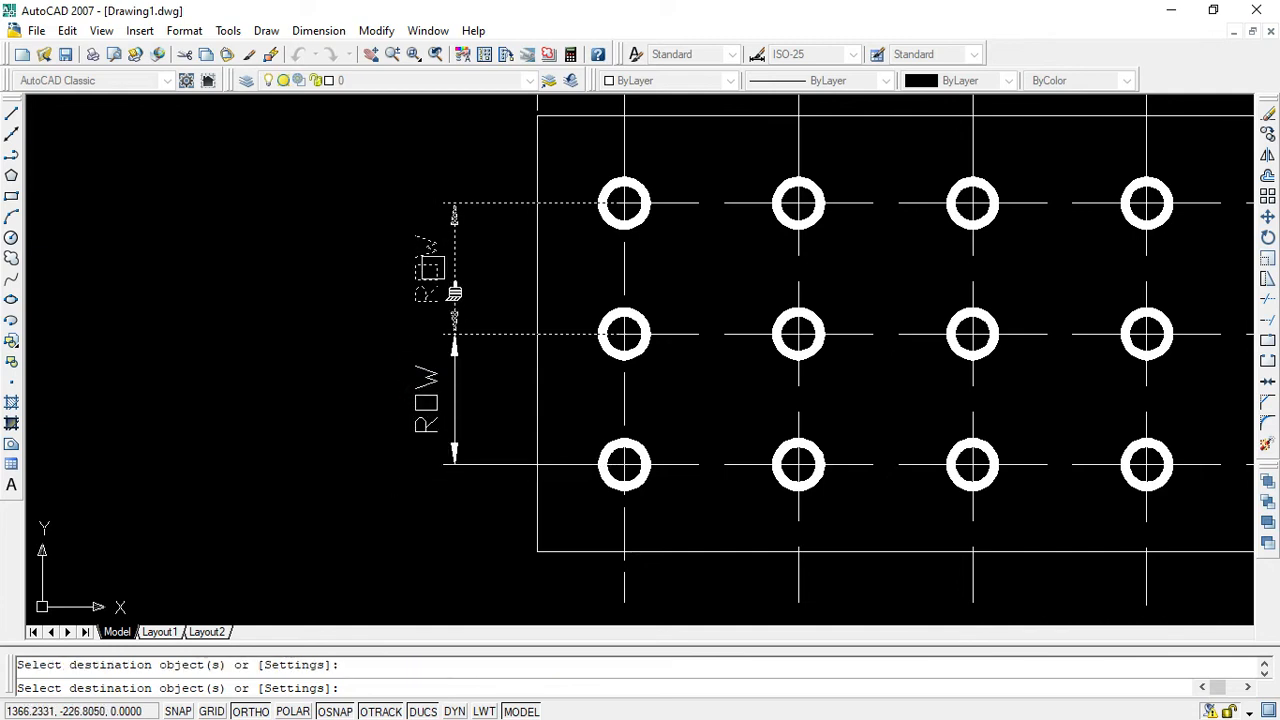
click(451, 338)
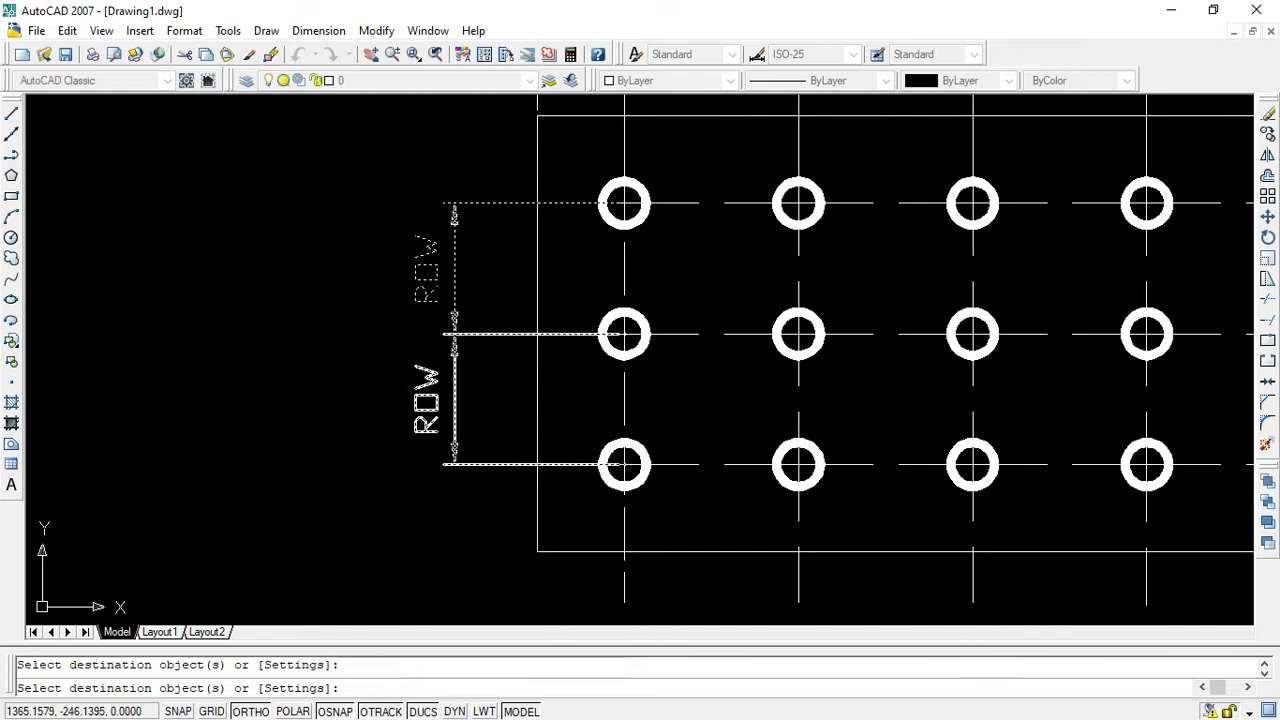
click(420, 278)
key(Escape)
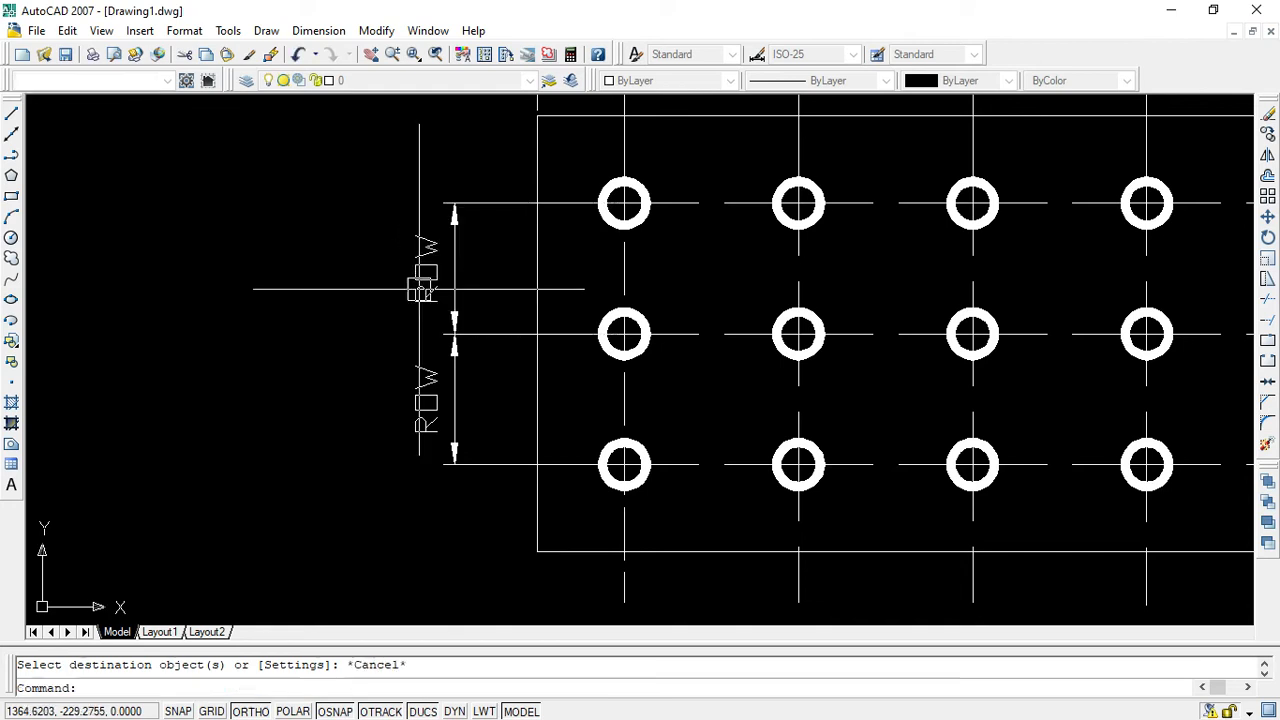
Start DIMEDIT with the New option and replace the placeholder with COLUMN as the new dimension text.
scroll(906, 429, down, 2)
scroll(908, 429, up, 1)
scroll(909, 430, down, 3)
scroll(909, 429, up, 5)
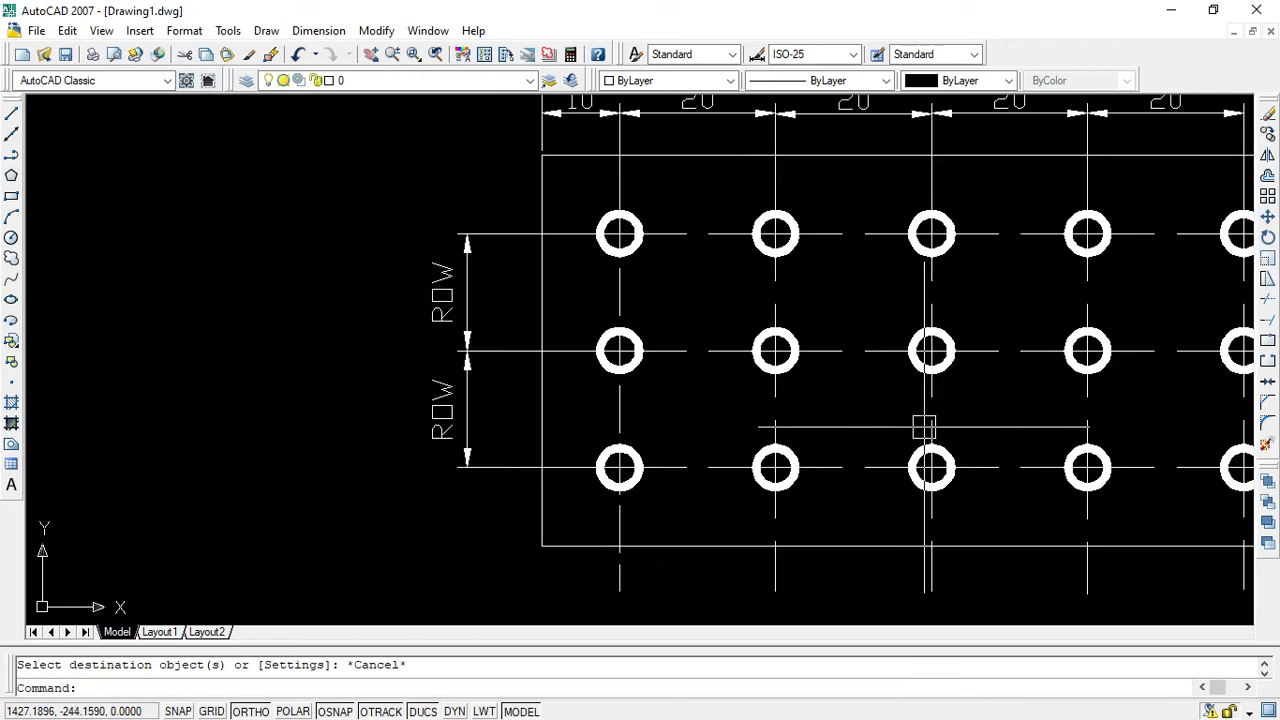
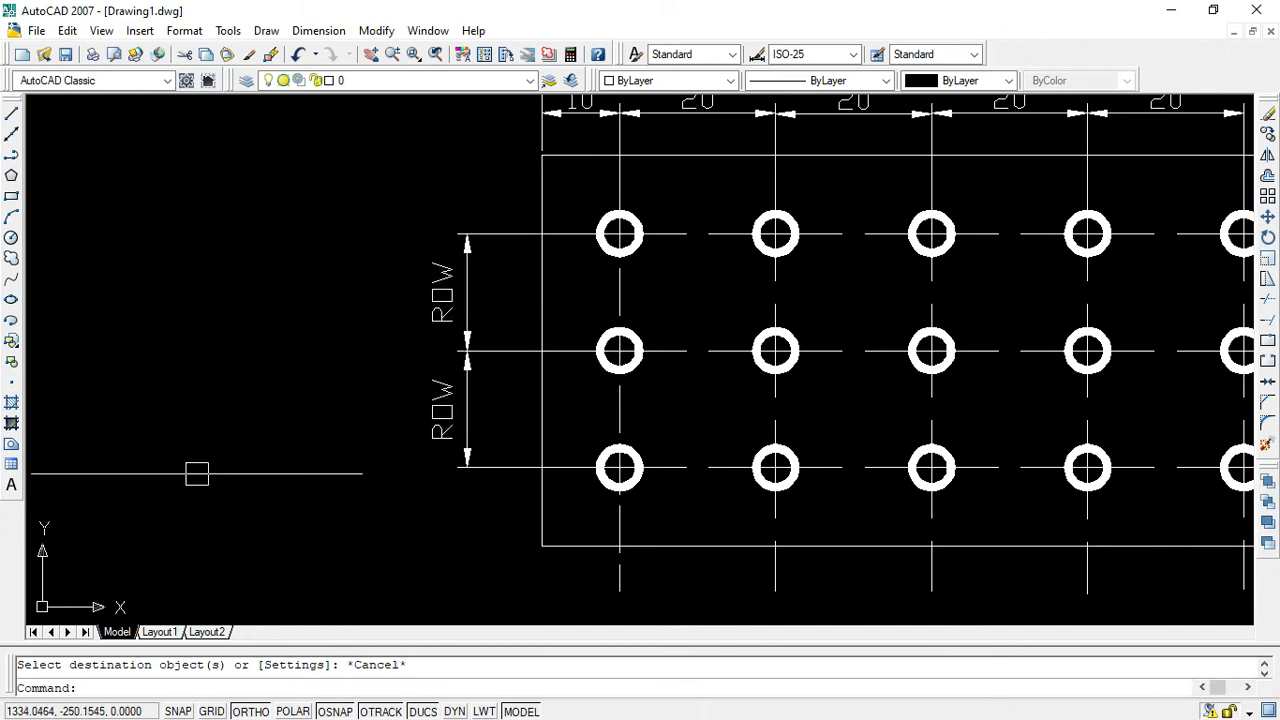
click(133, 688)
text(DIMEDIT)
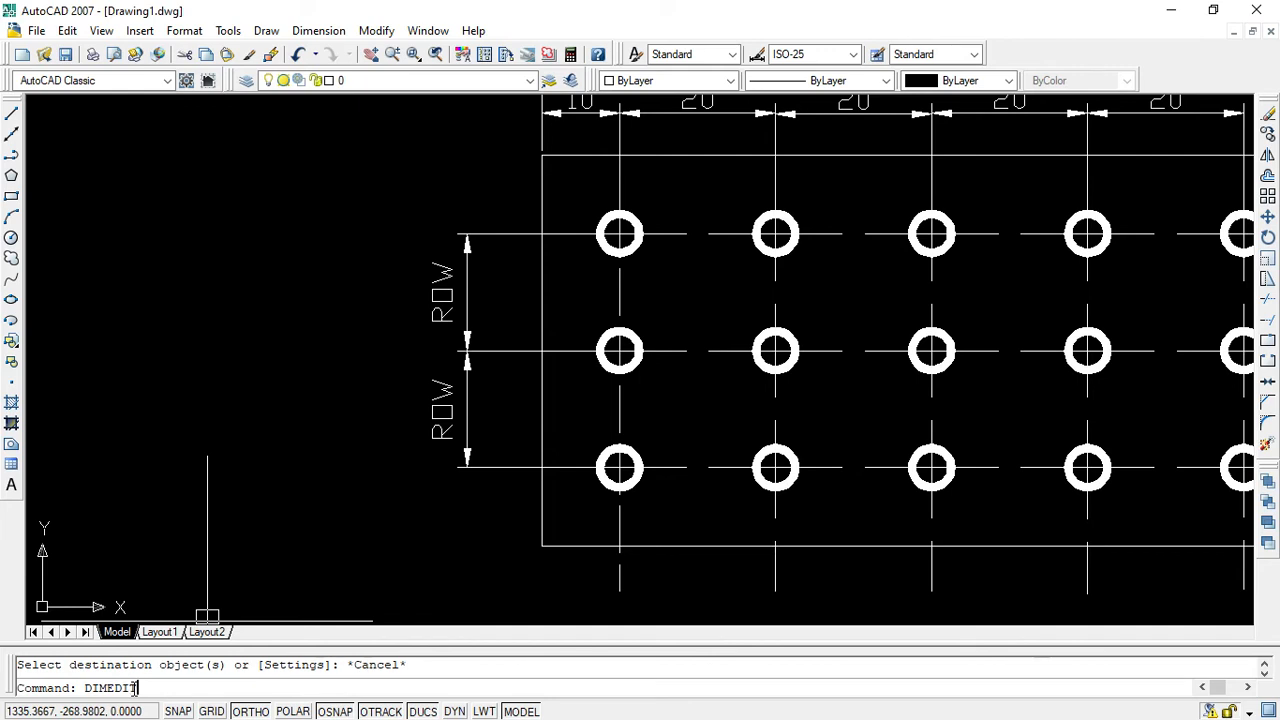
key(Return)
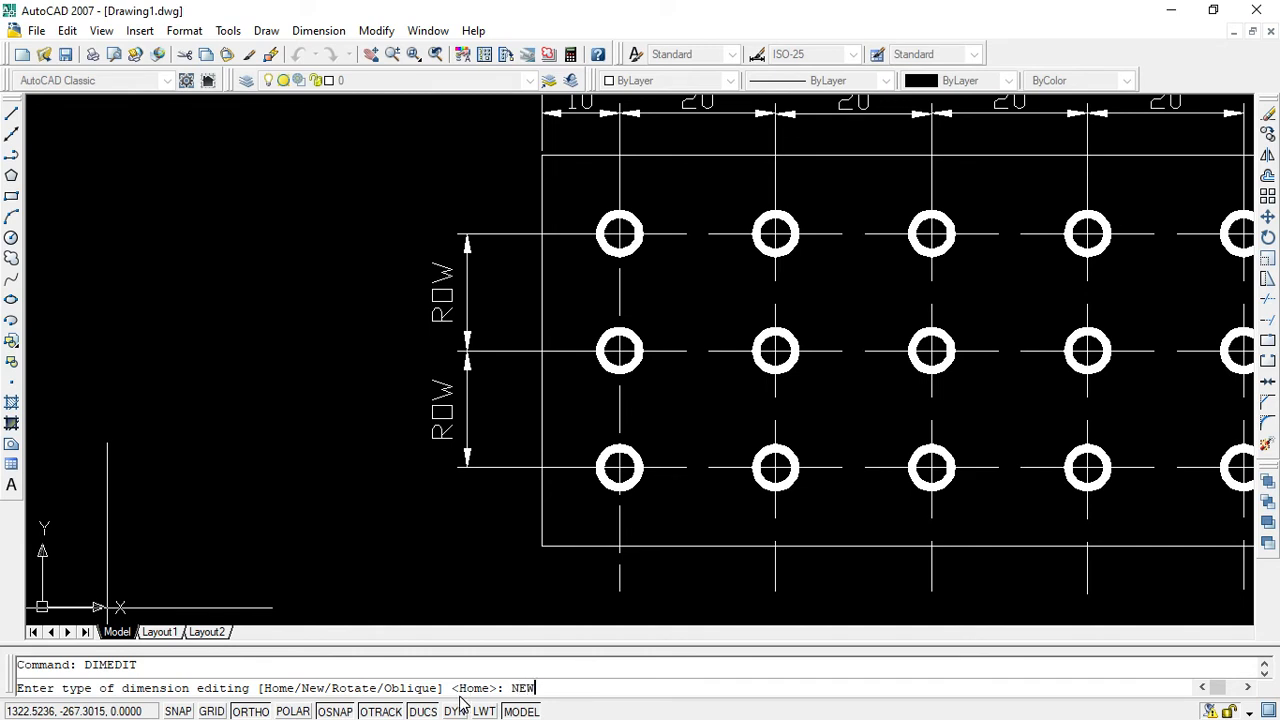
text(NEW)
key(Return)
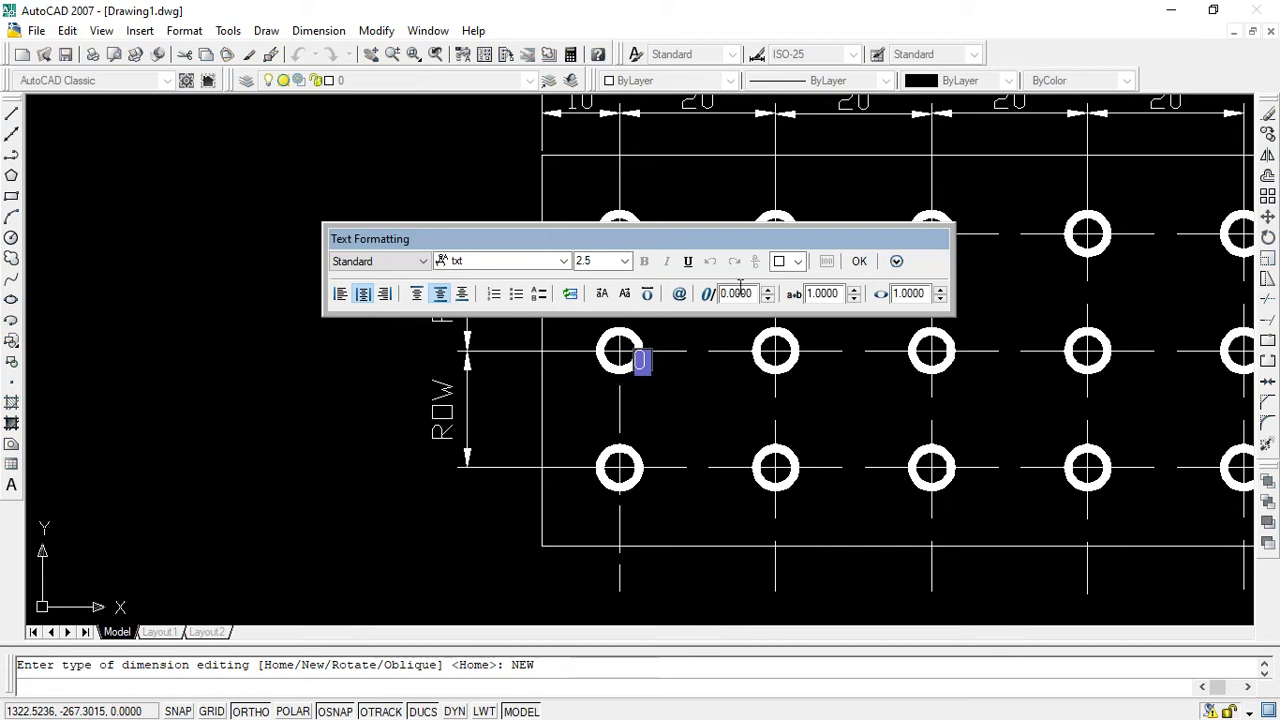
drag(478, 232, 220, 223)
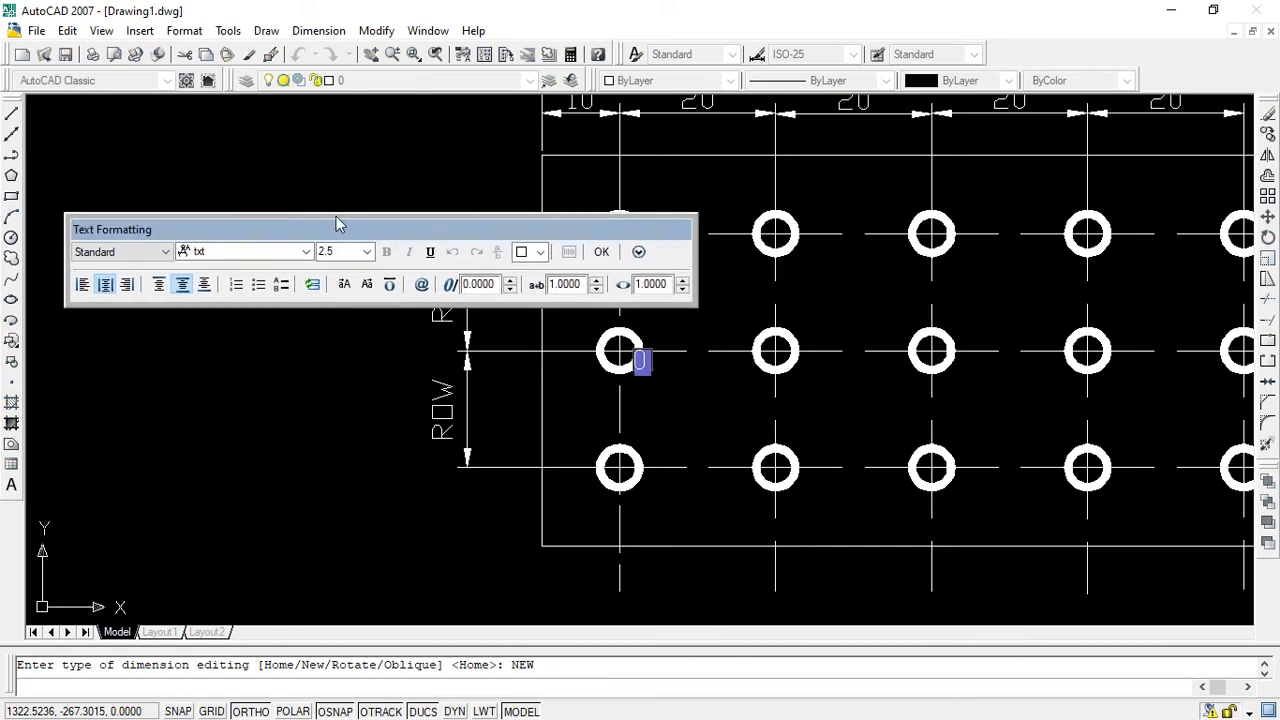
drag(341, 218, 549, 218)
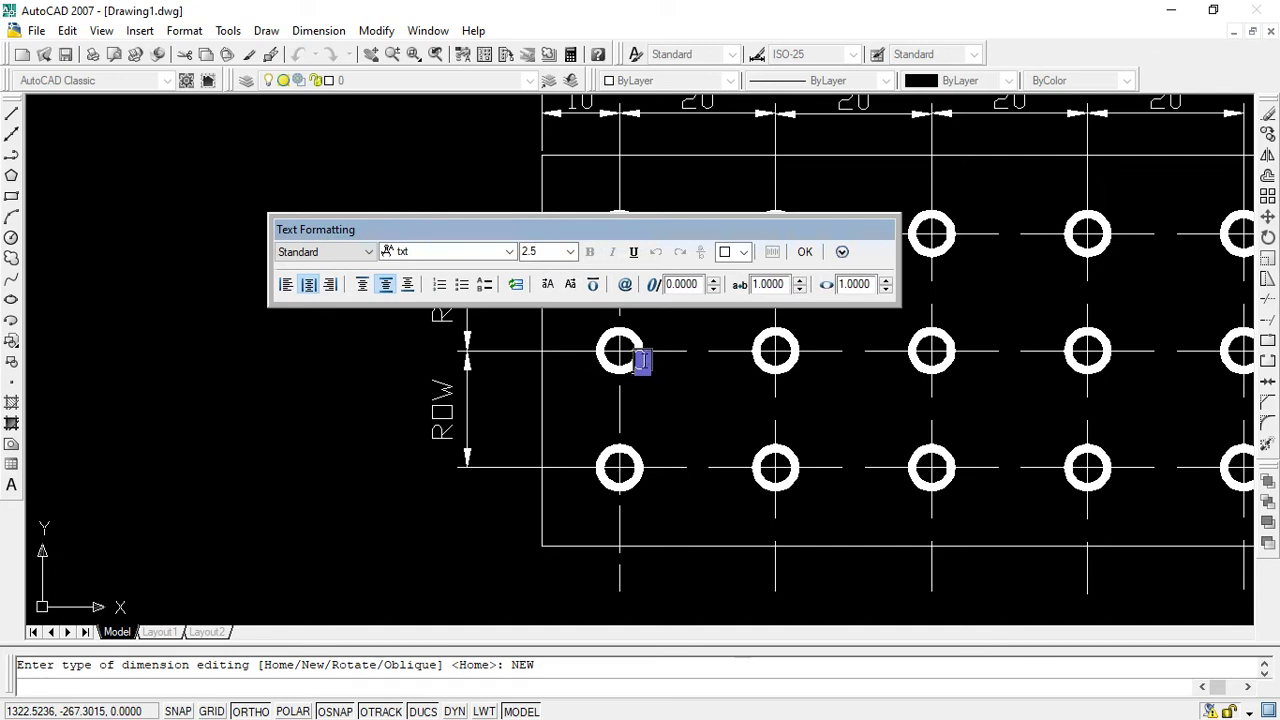
text(C)
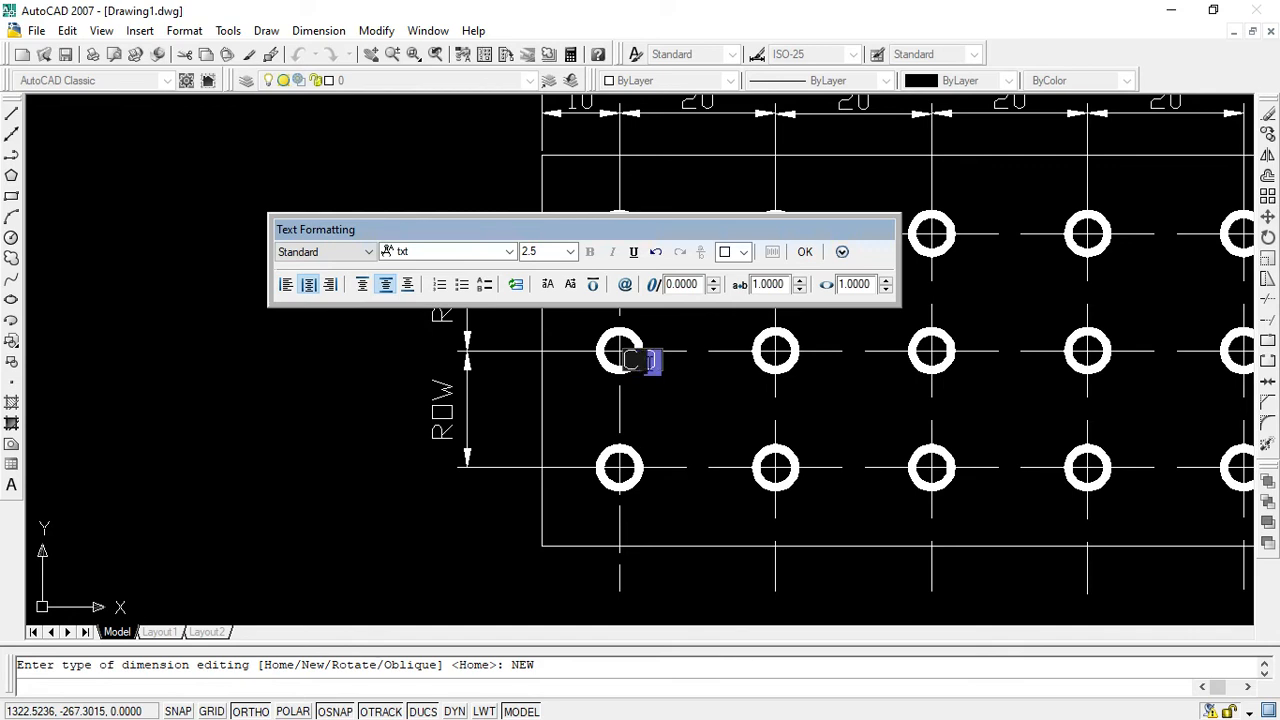
text(OLUMN)
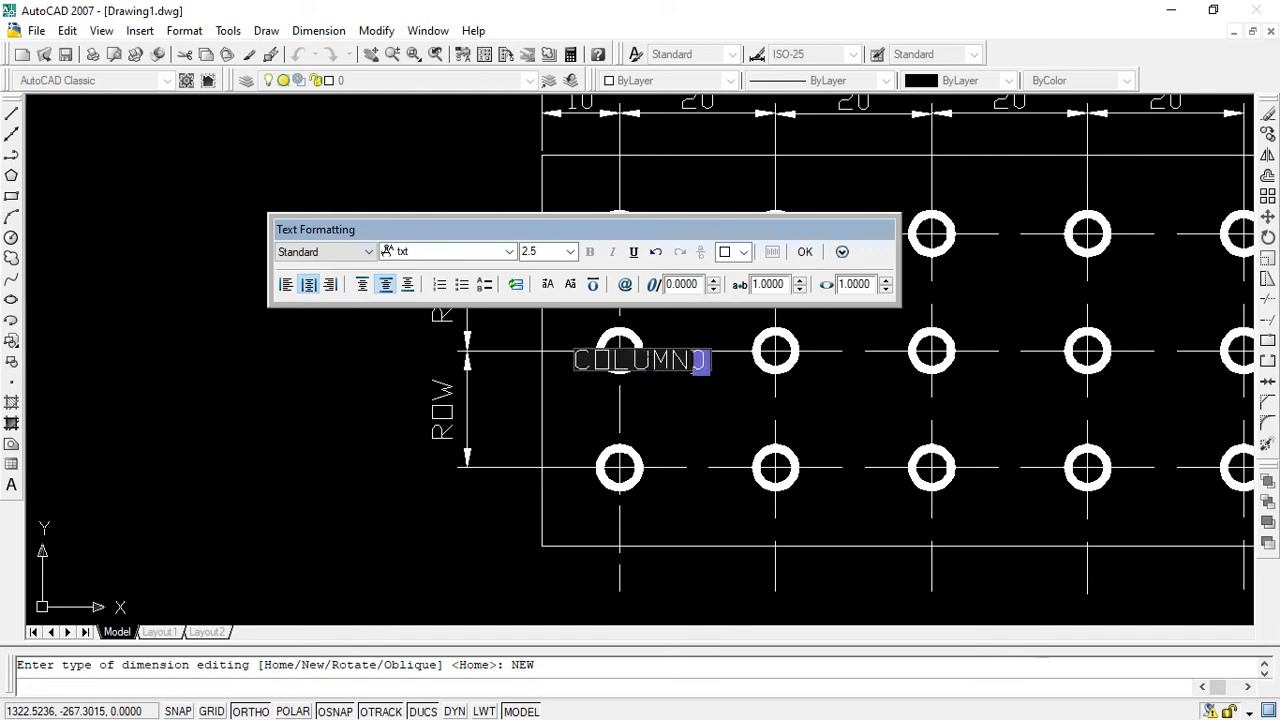
key(Delete)
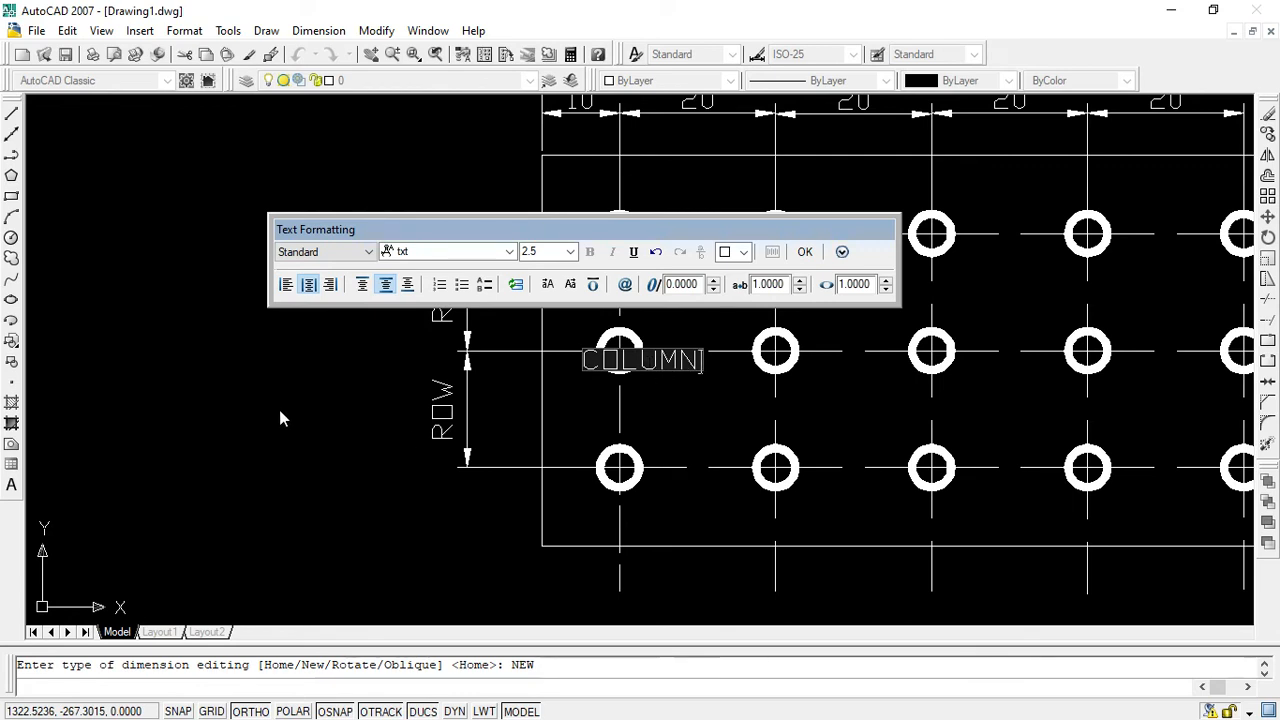
Try to apply the new COLUMN text to the upper ROW dimension, and undo the dimension edit.
click(278, 405)
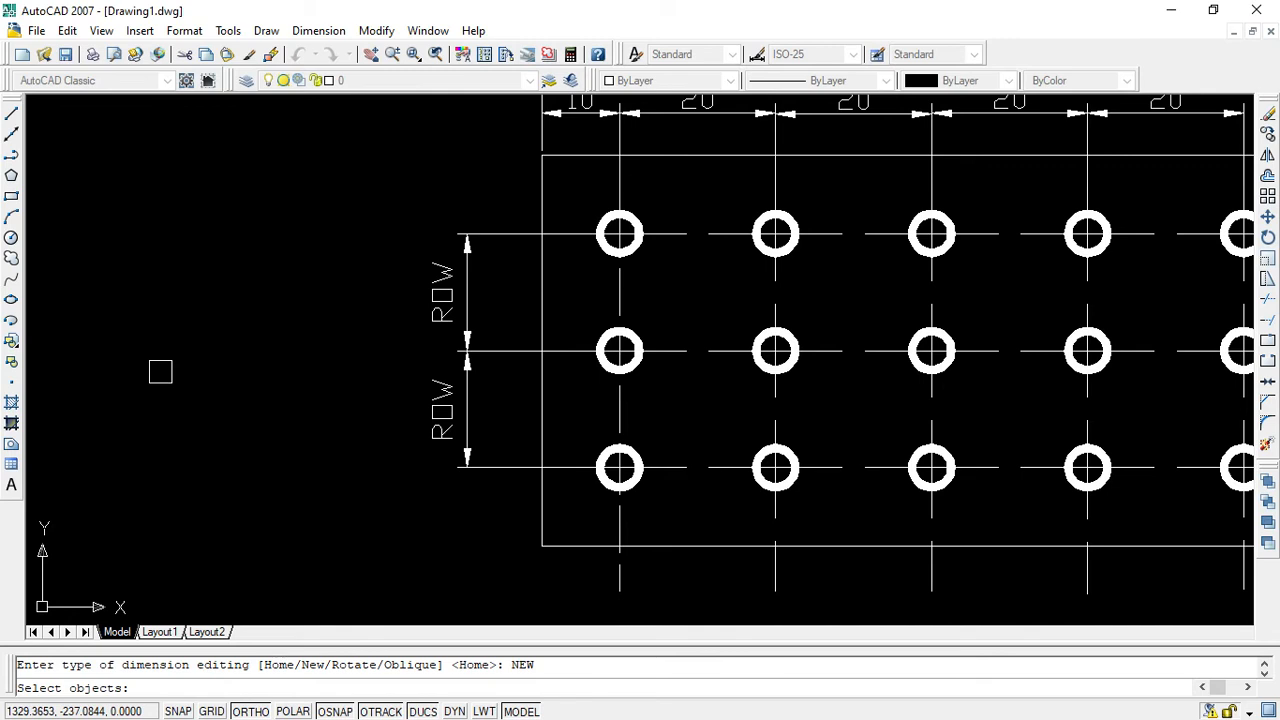
click(437, 308)
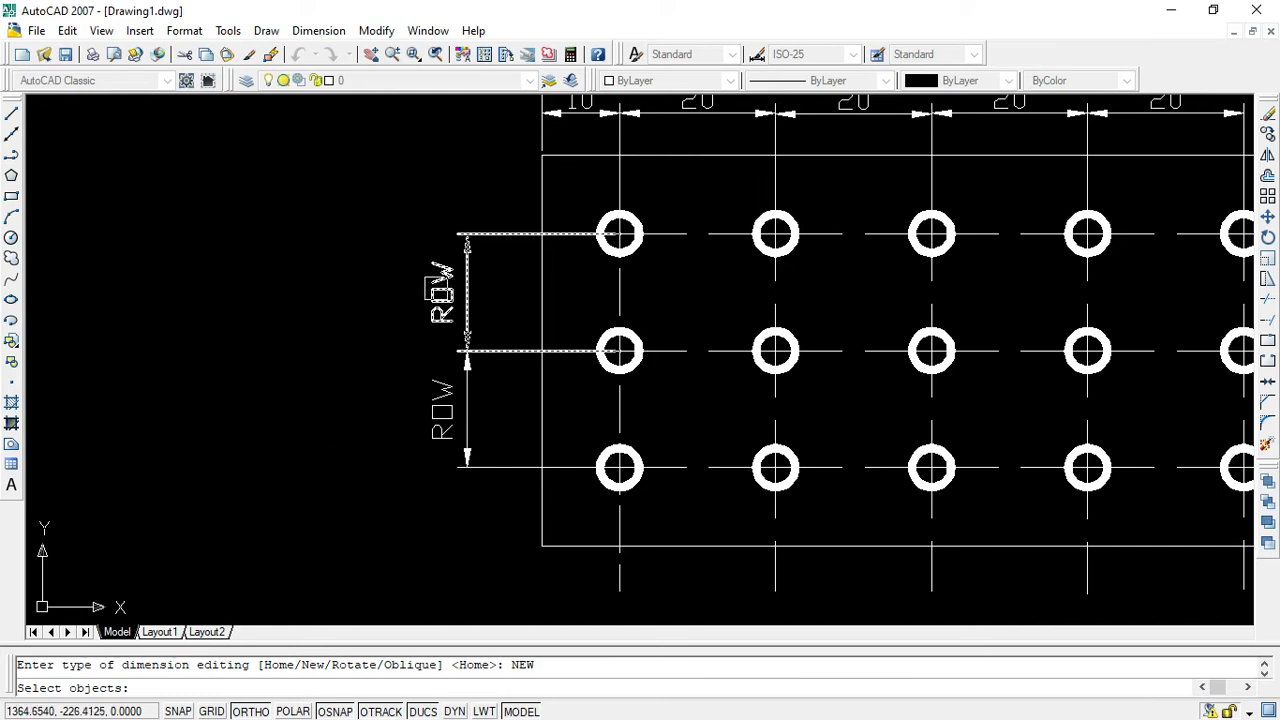
click(439, 290)
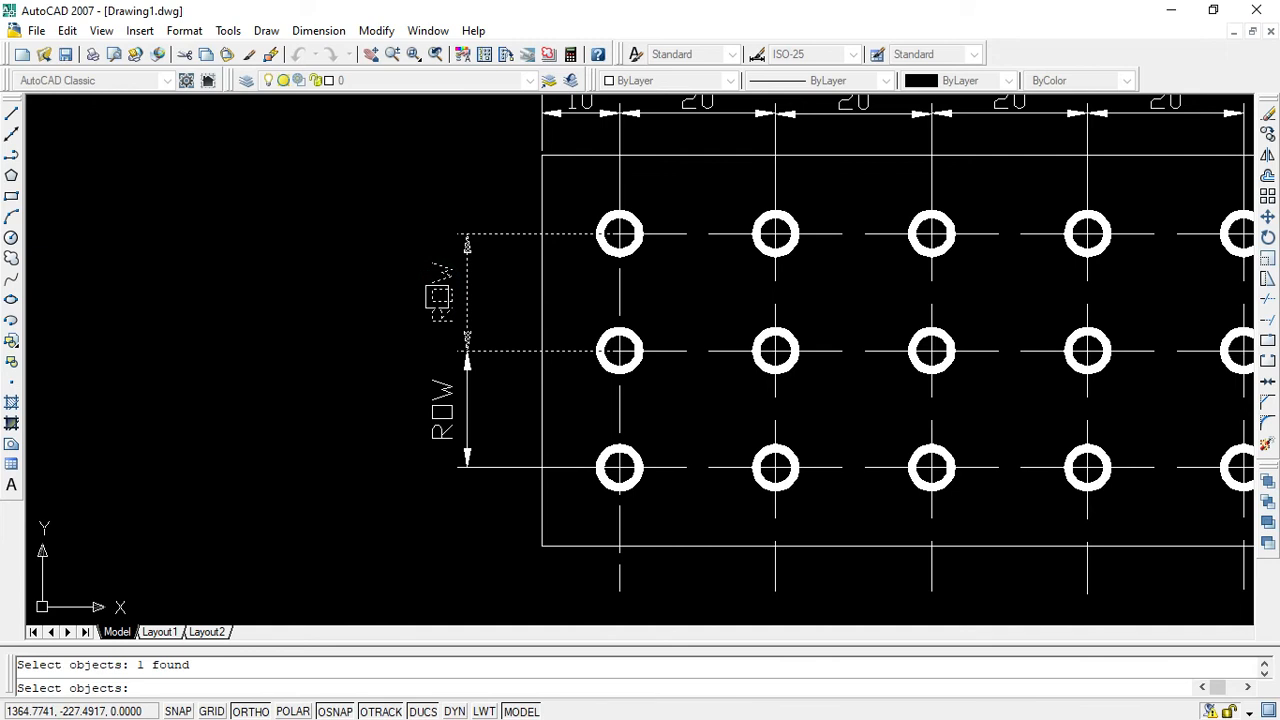
click(437, 295)
key(Return)
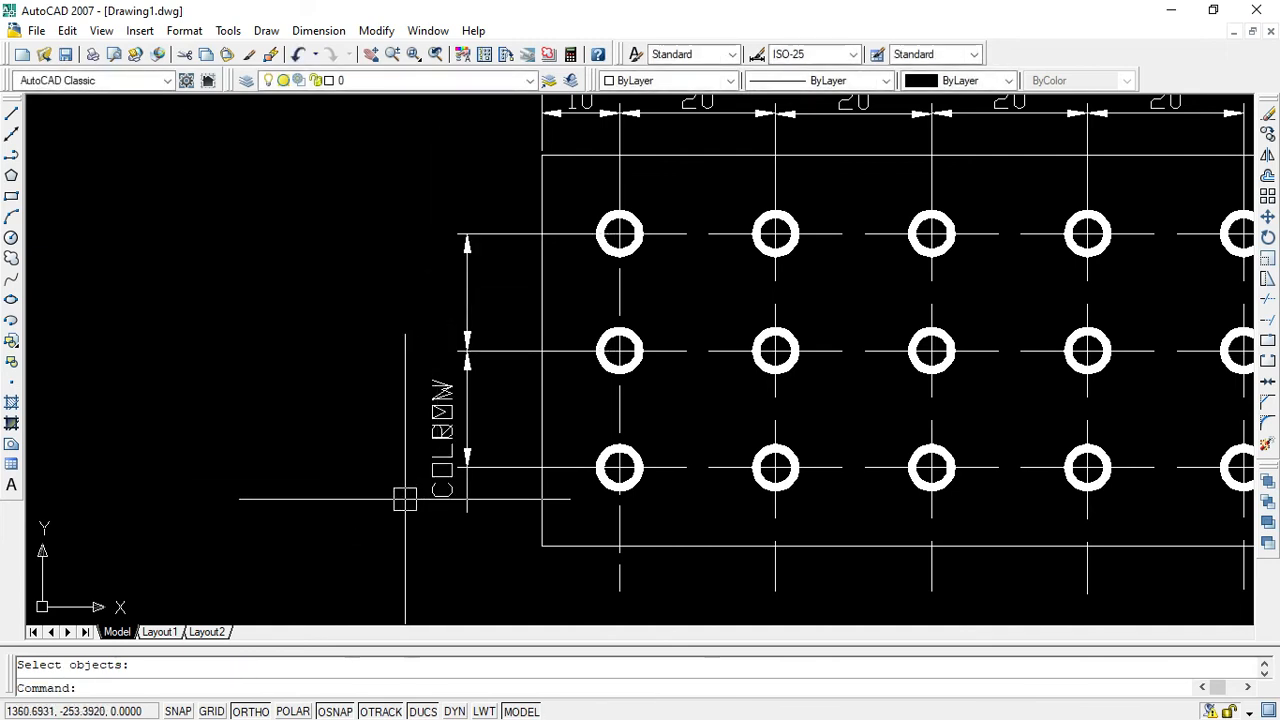
key(ctrl+z)
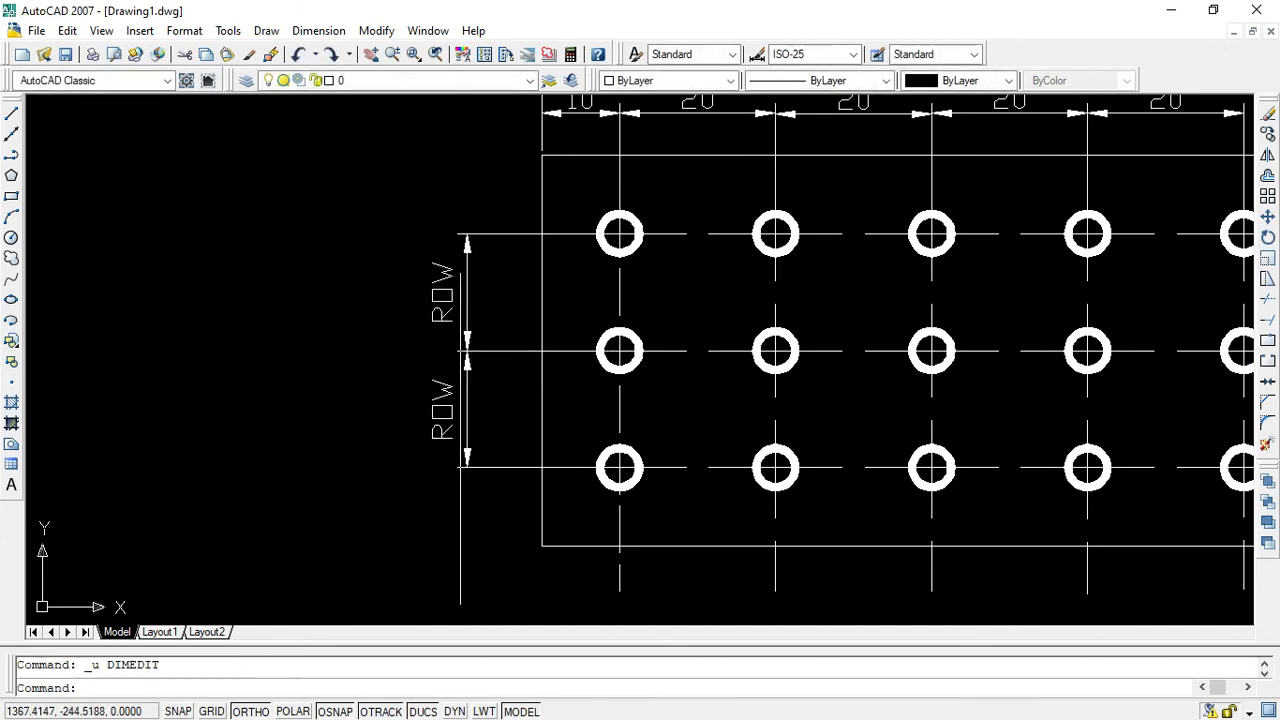
Set the text height of the upper ROW dimension to 1.5, deselect it and close its properties.
double_click(437, 295)
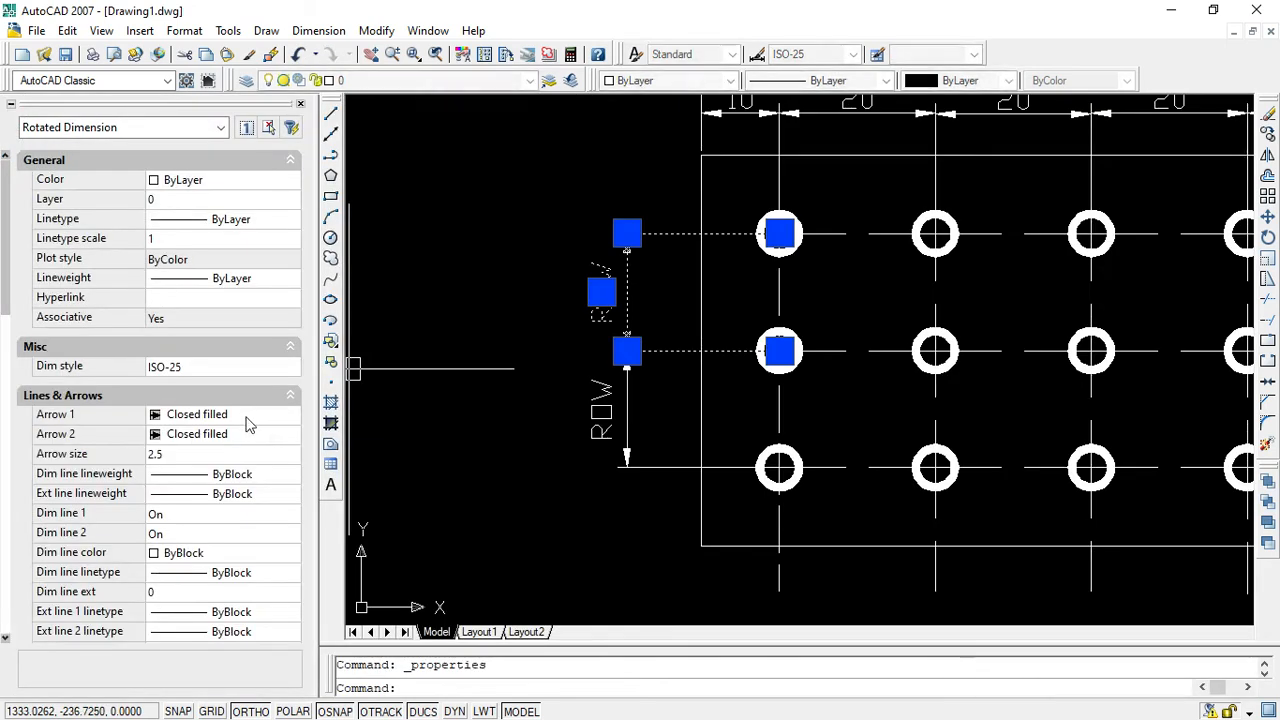
scroll(197, 537, down, 5)
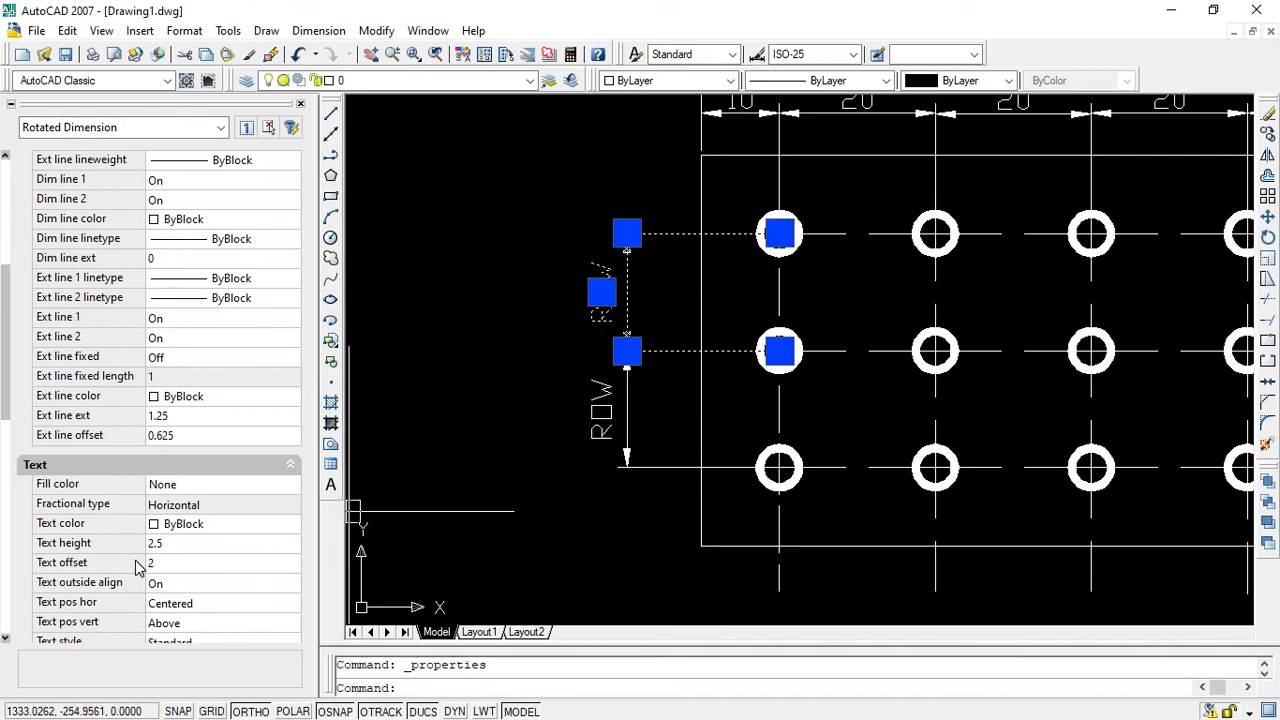
click(172, 553)
text(1)
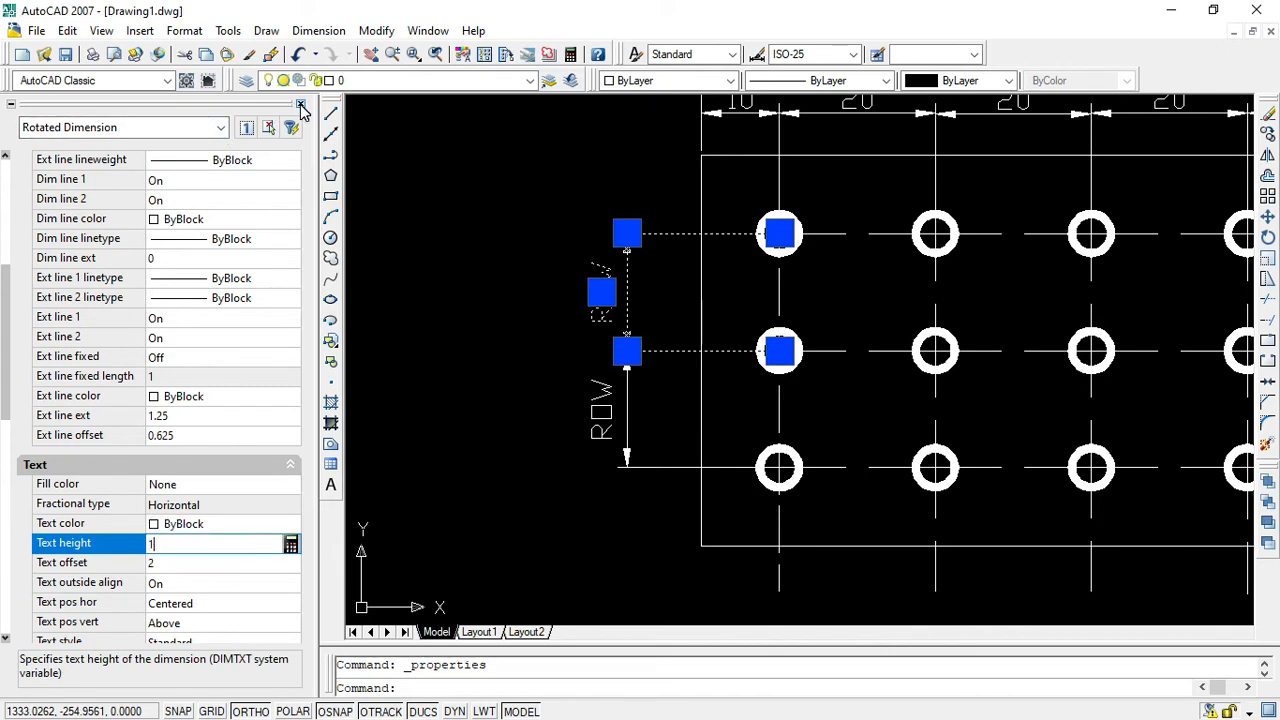
click(404, 426)
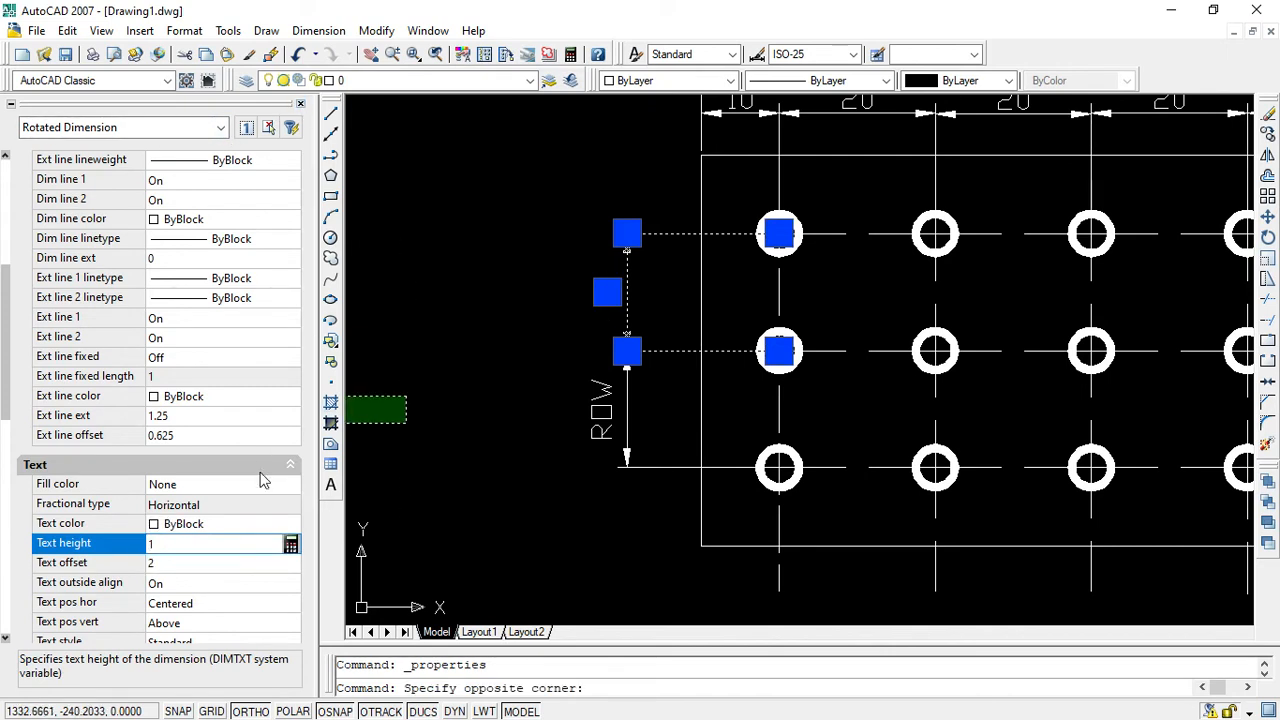
click(184, 547)
key(Return)
key(Escape)
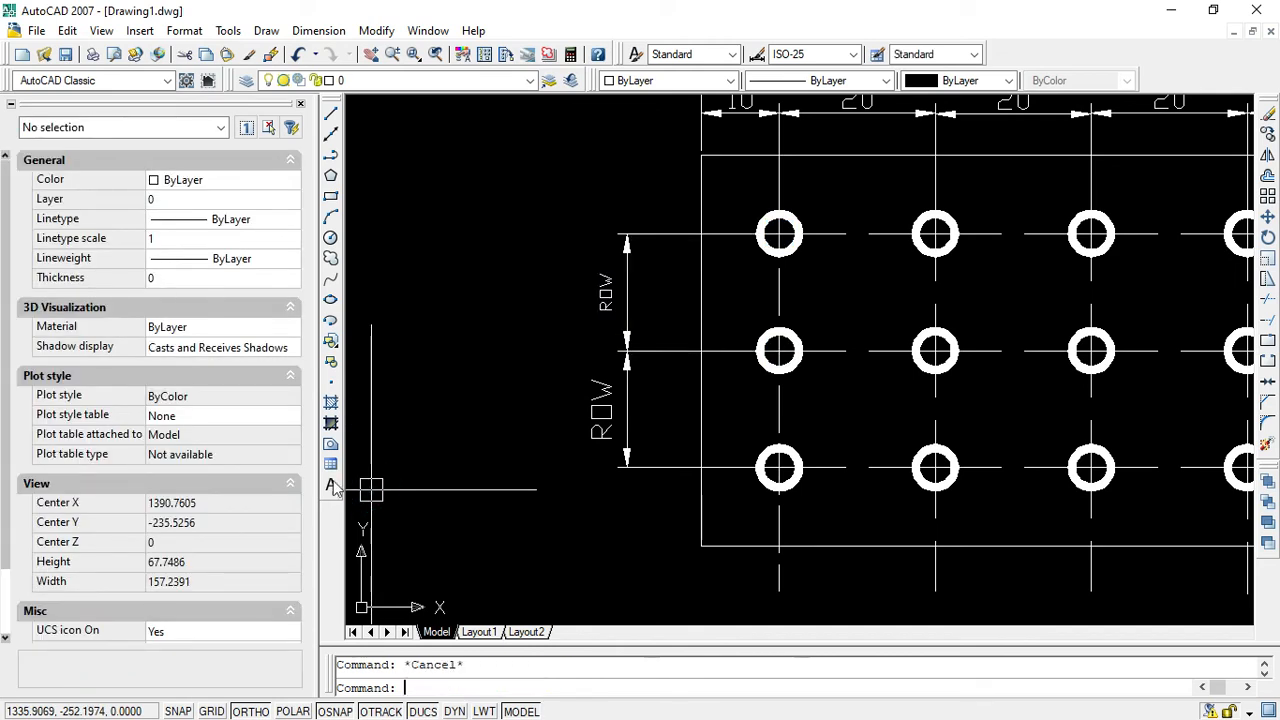
click(300, 103)
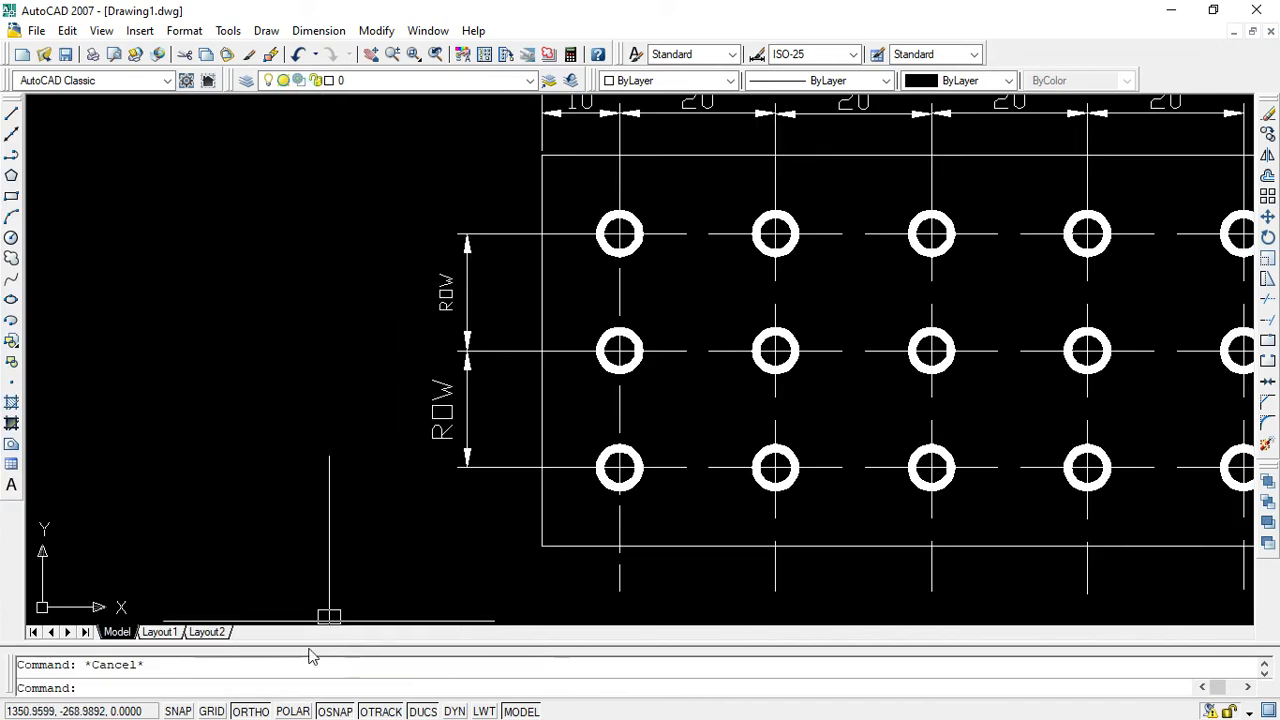
Run DIMEDIT with the New option to replace the text of the upper ROW dimension with COLUMN.
click(161, 684)
key(Return)
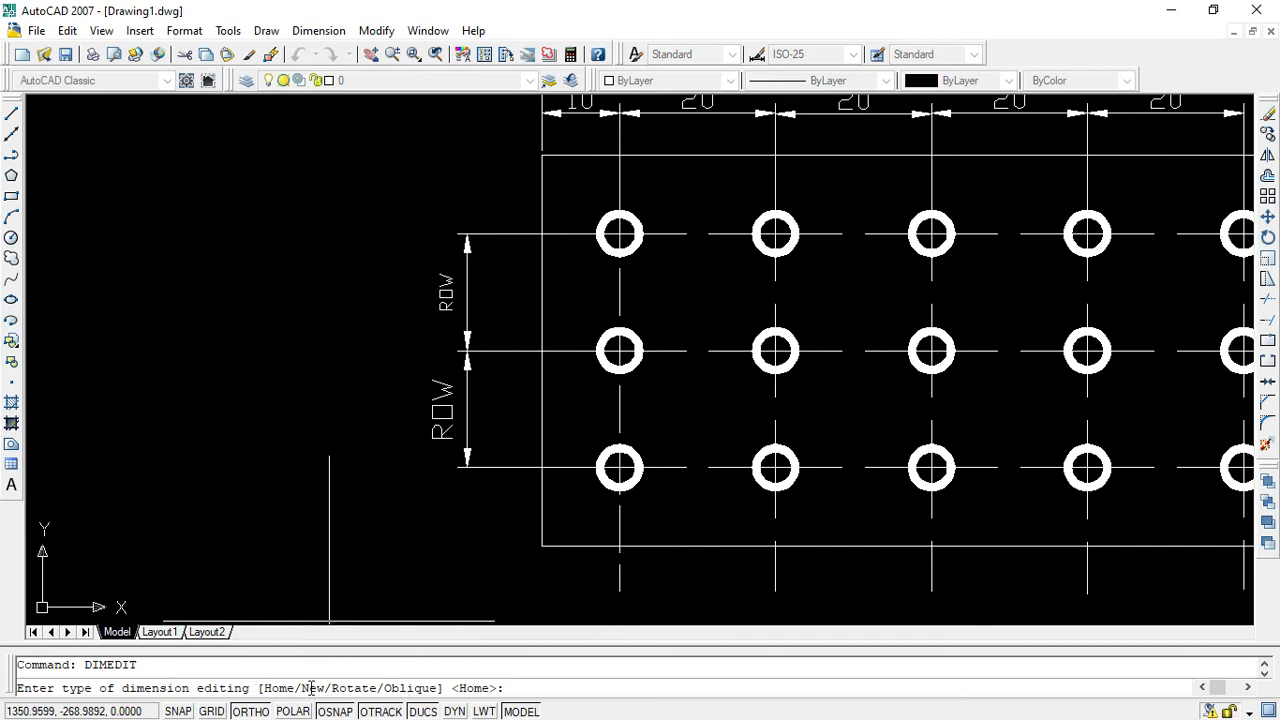
text(NEW)
key(Return)
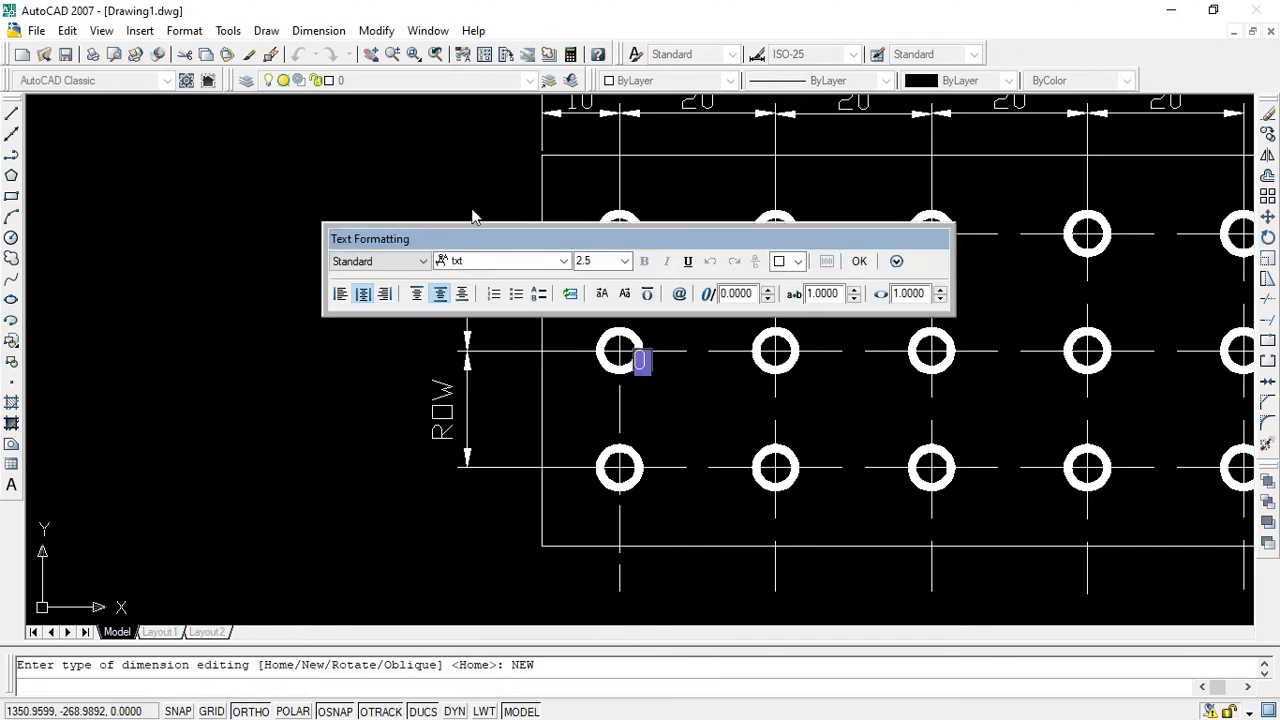
text(C)
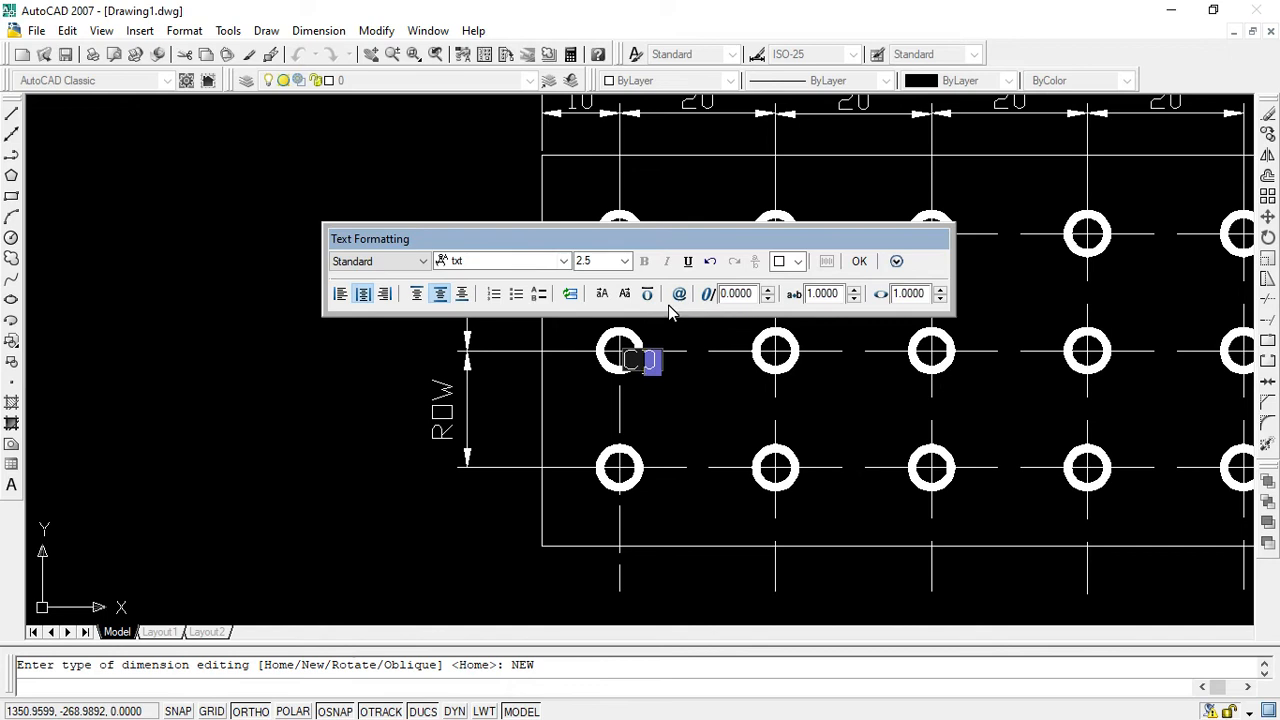
text(OLUMN)
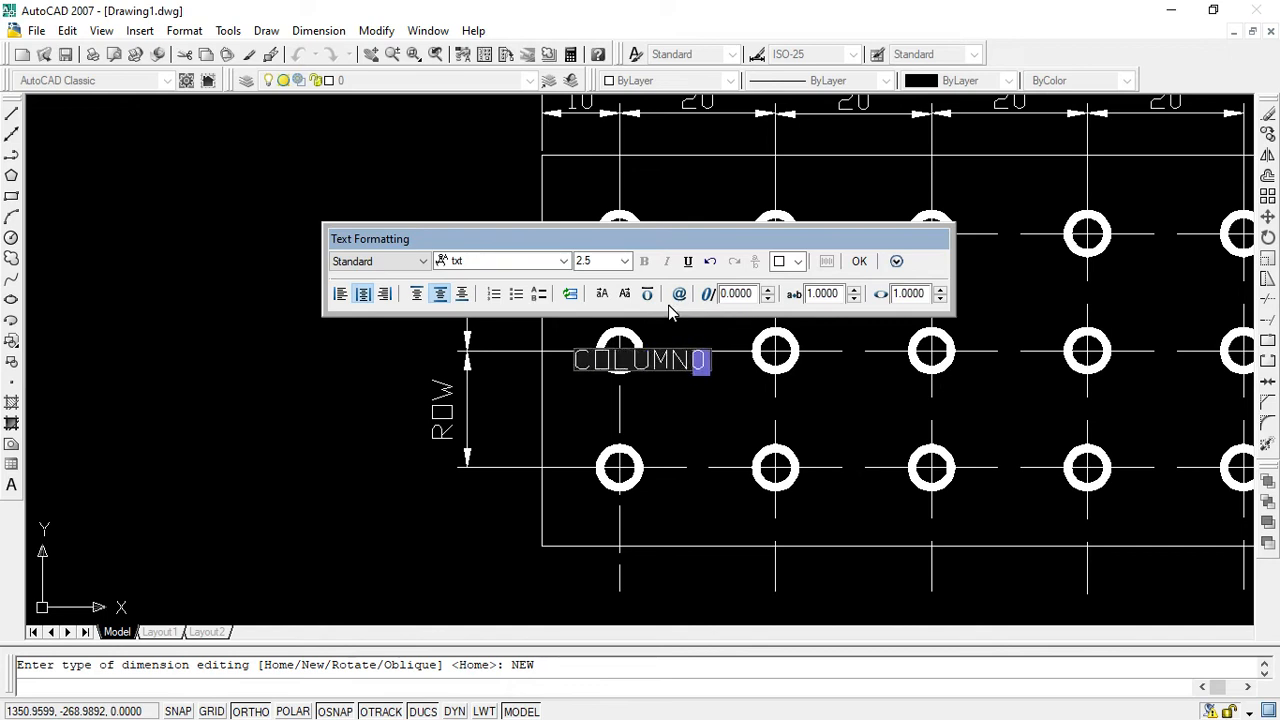
key(Delete)
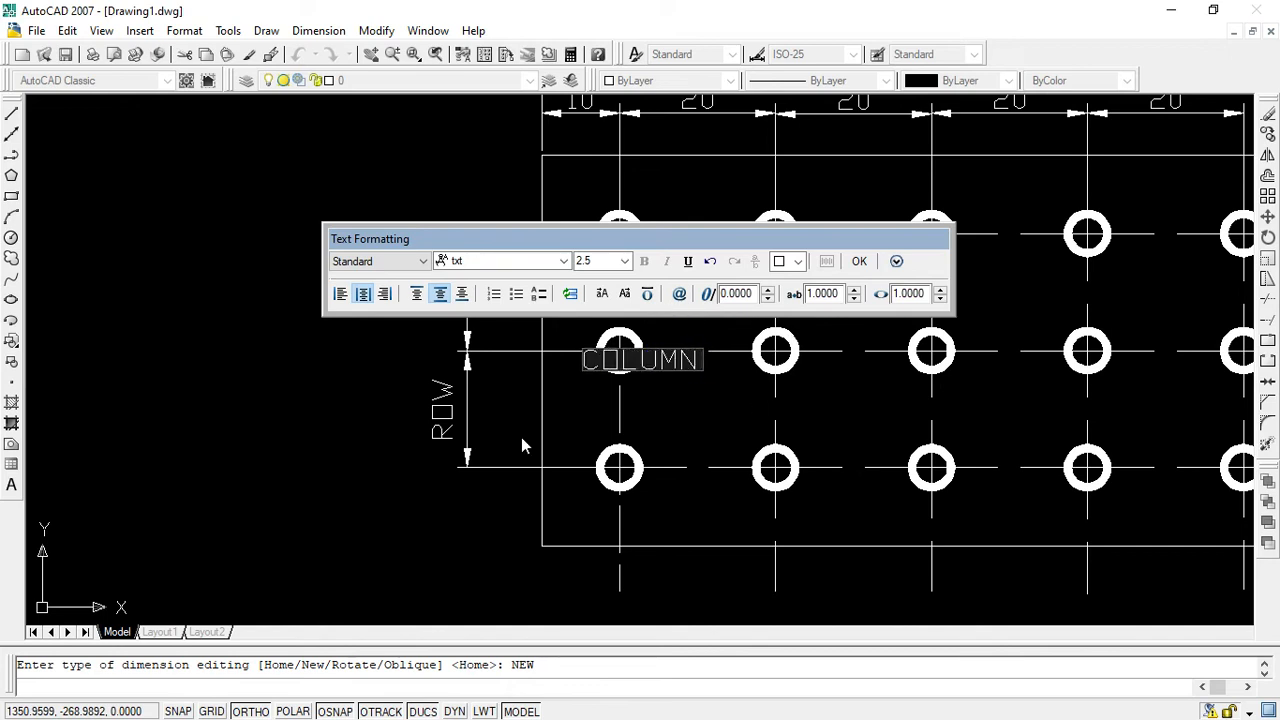
click(170, 362)
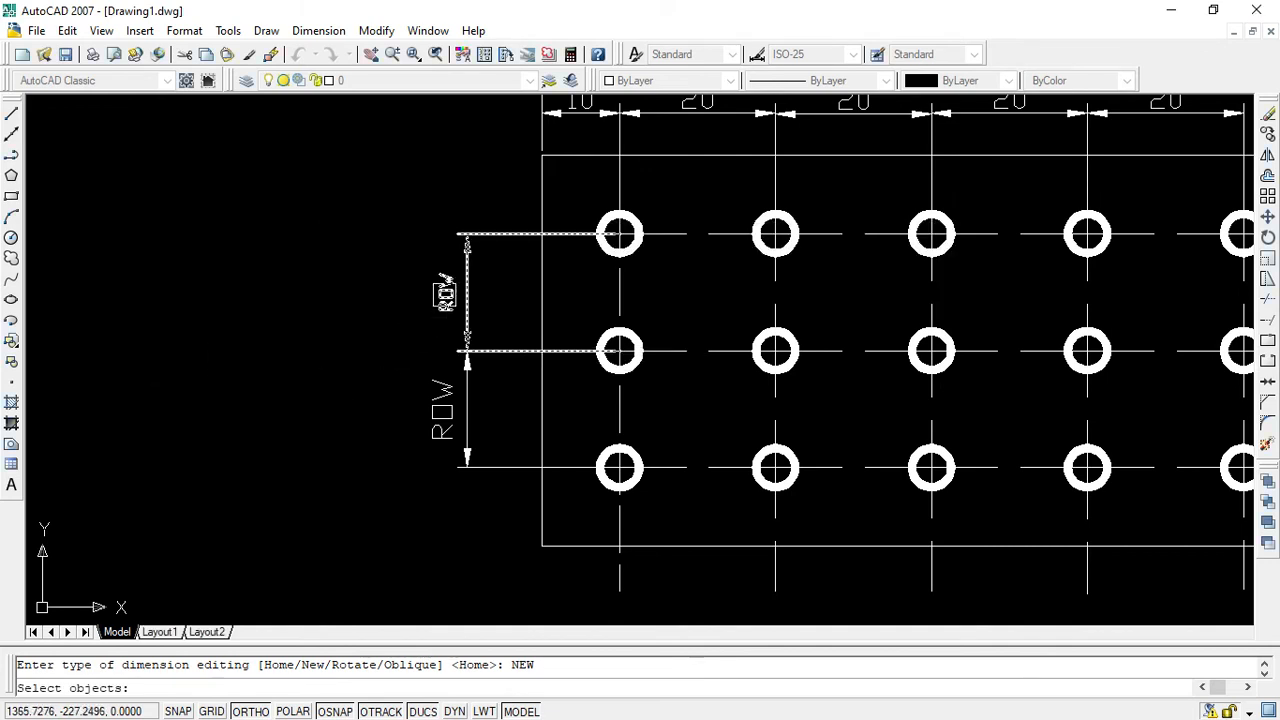
click(444, 293)
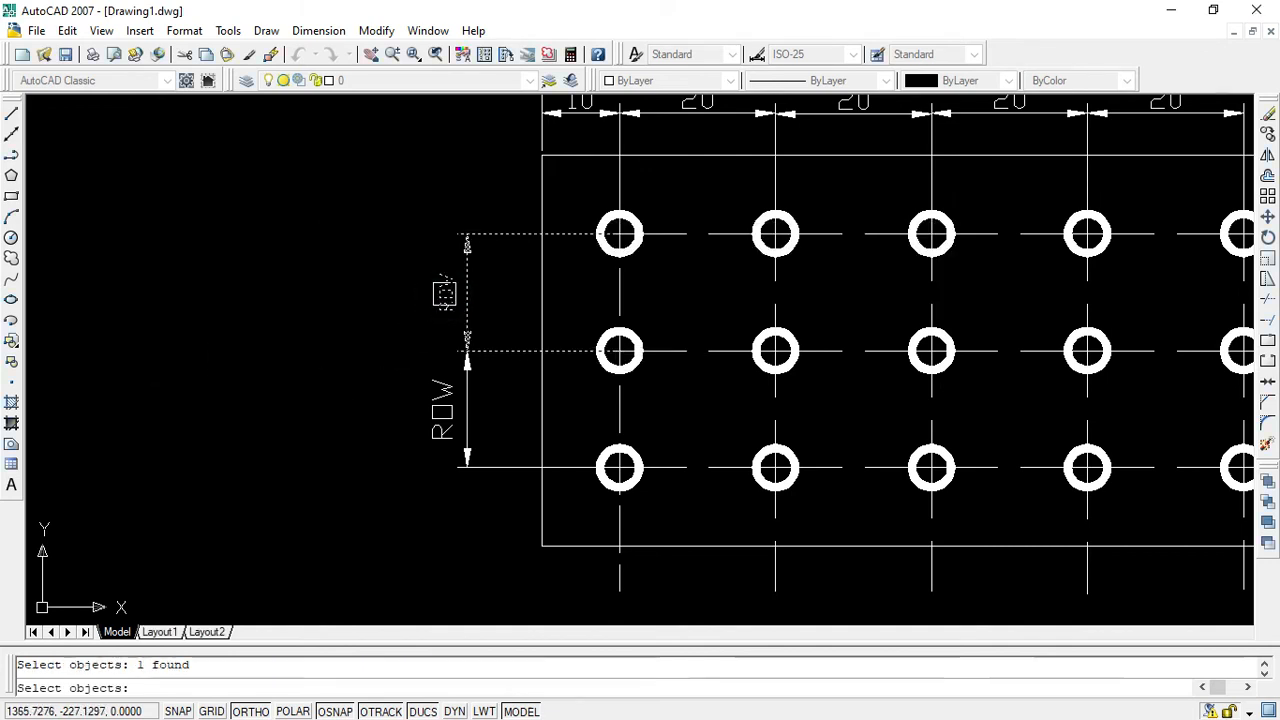
key(Return)
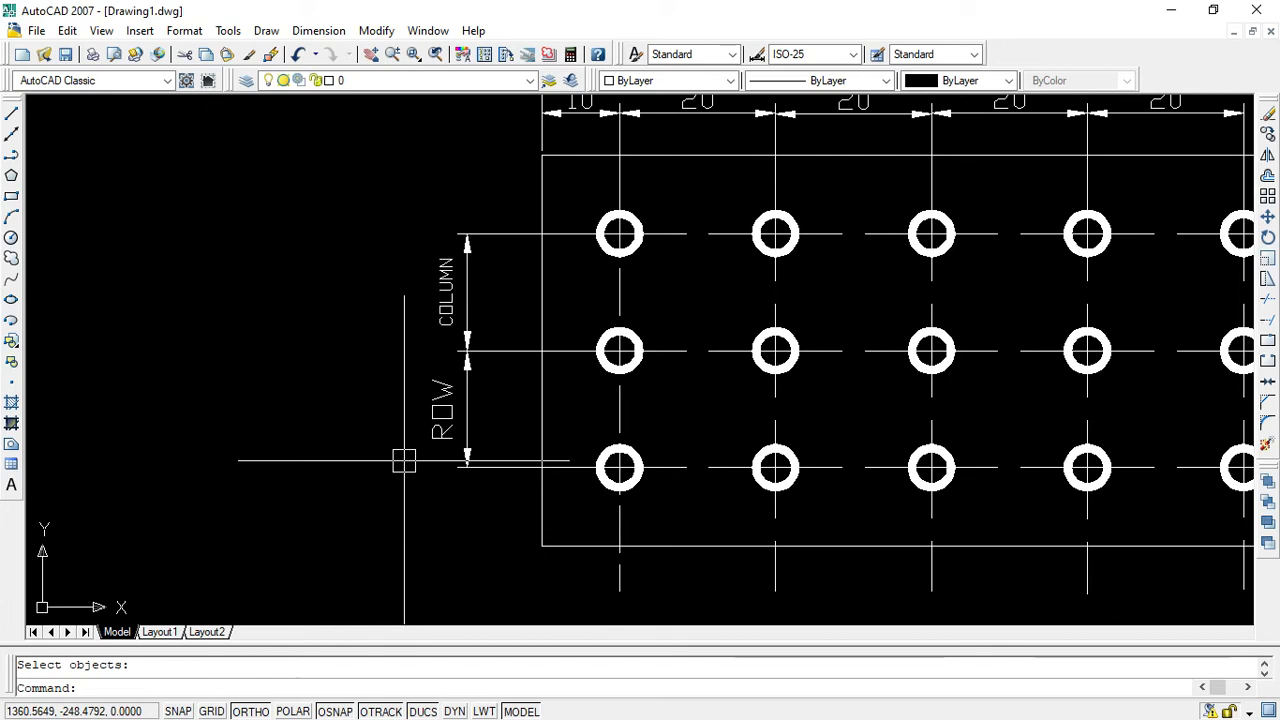
Try to reverse the dimension text edit with the OOPS command and clear the selection.
click(450, 434)
click(447, 287)
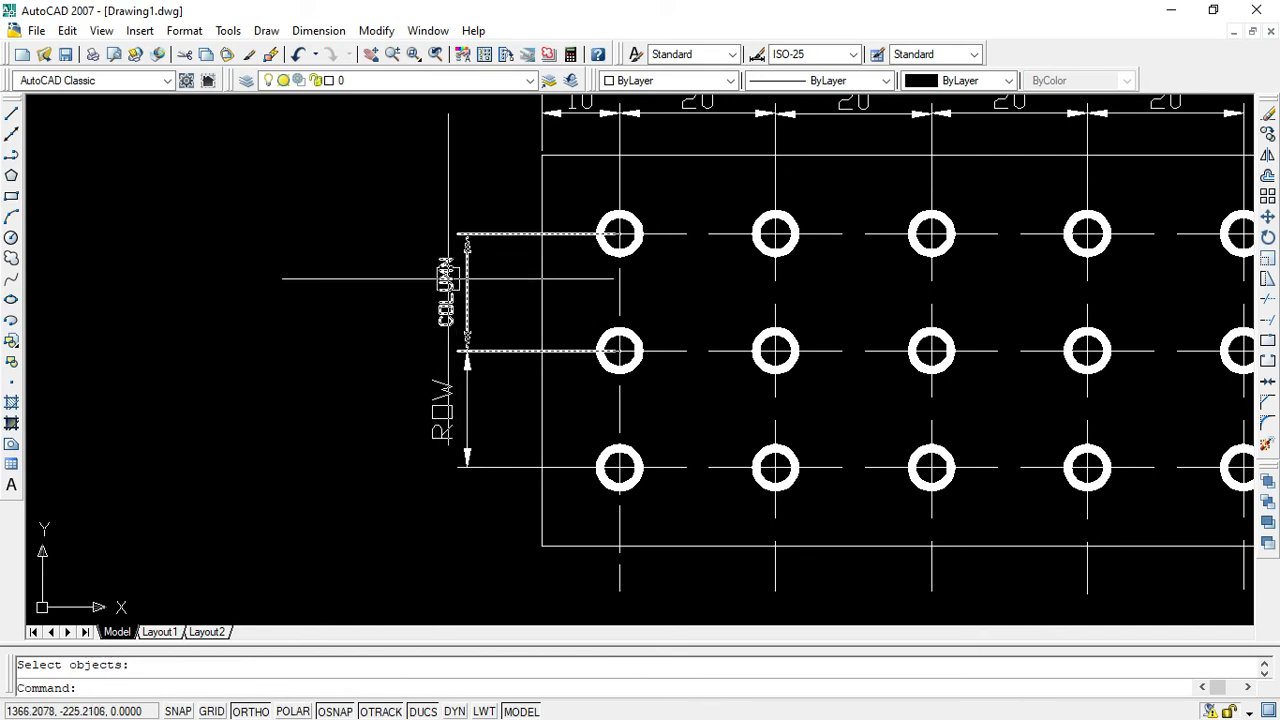
text(UND)
text(OPS)
key(Return)
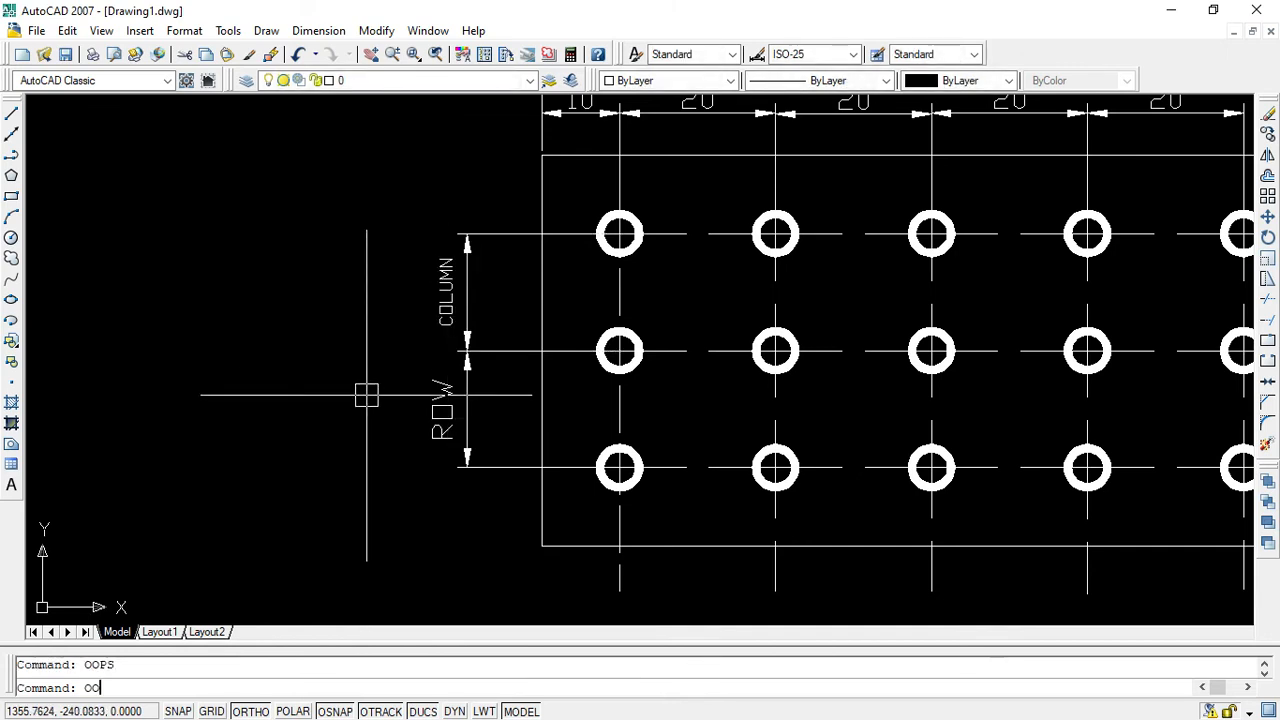
text(OOPS)
key(Return)
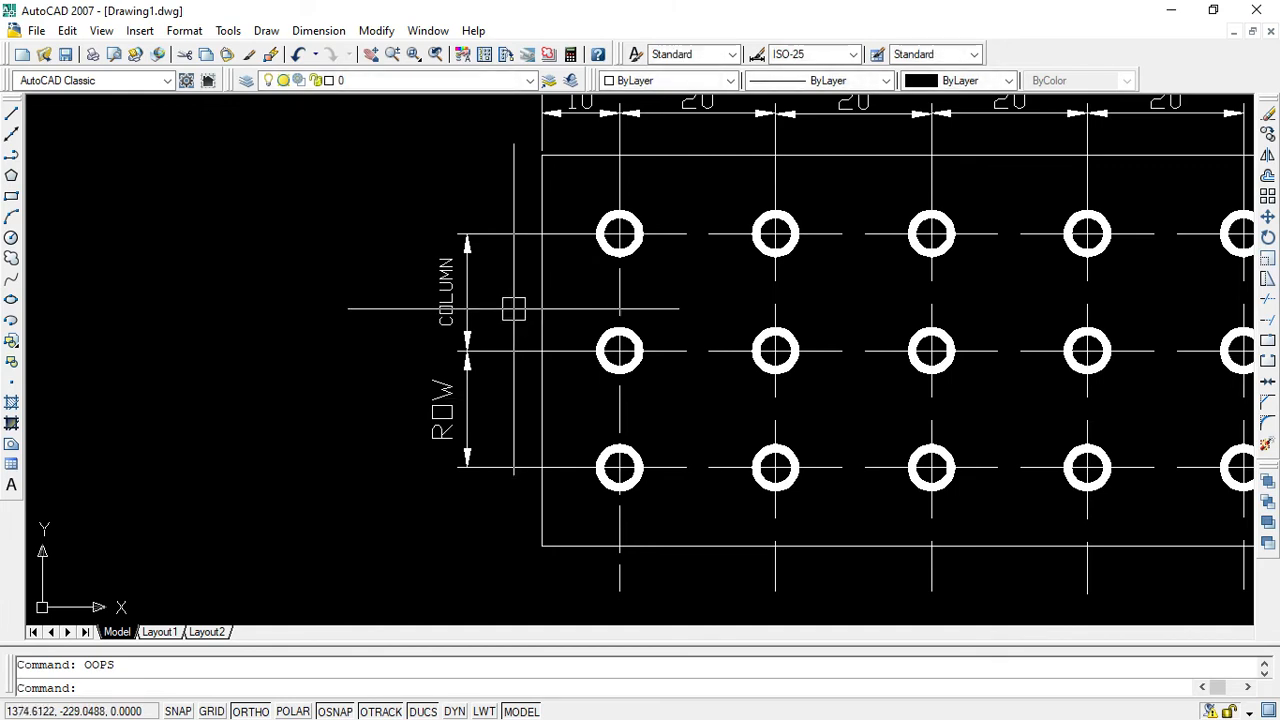
click(445, 295)
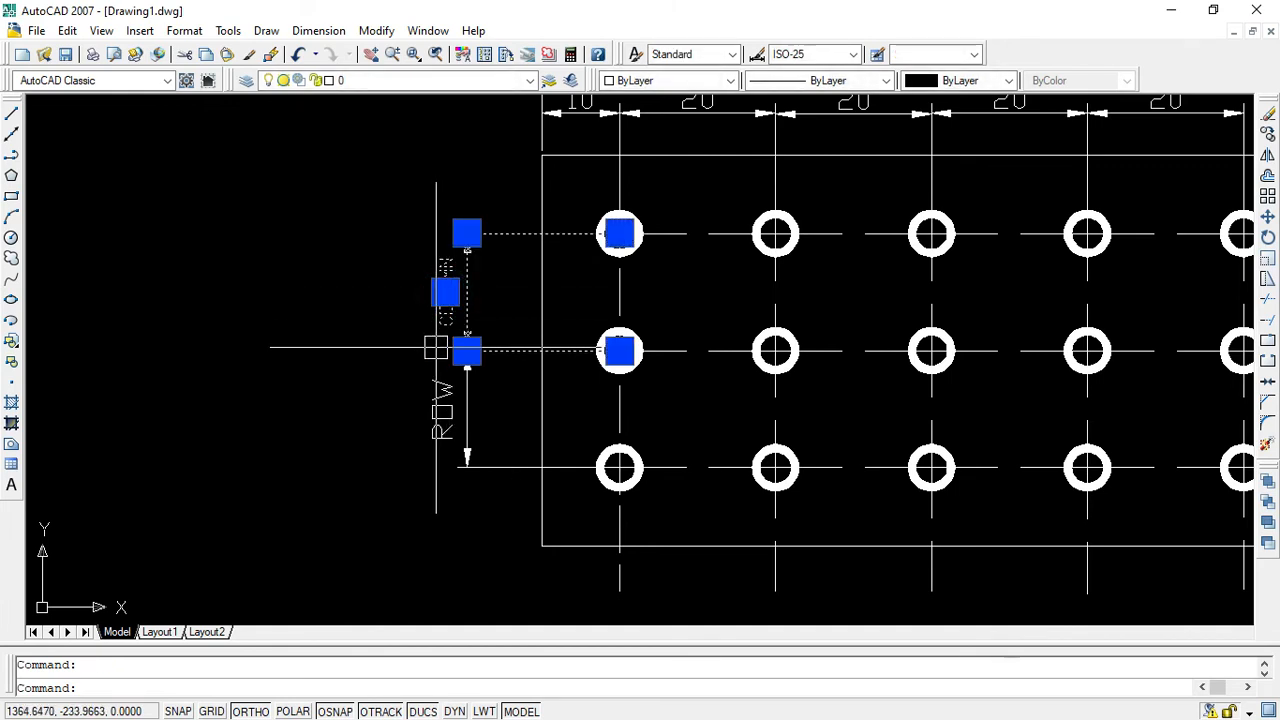
key(Escape)
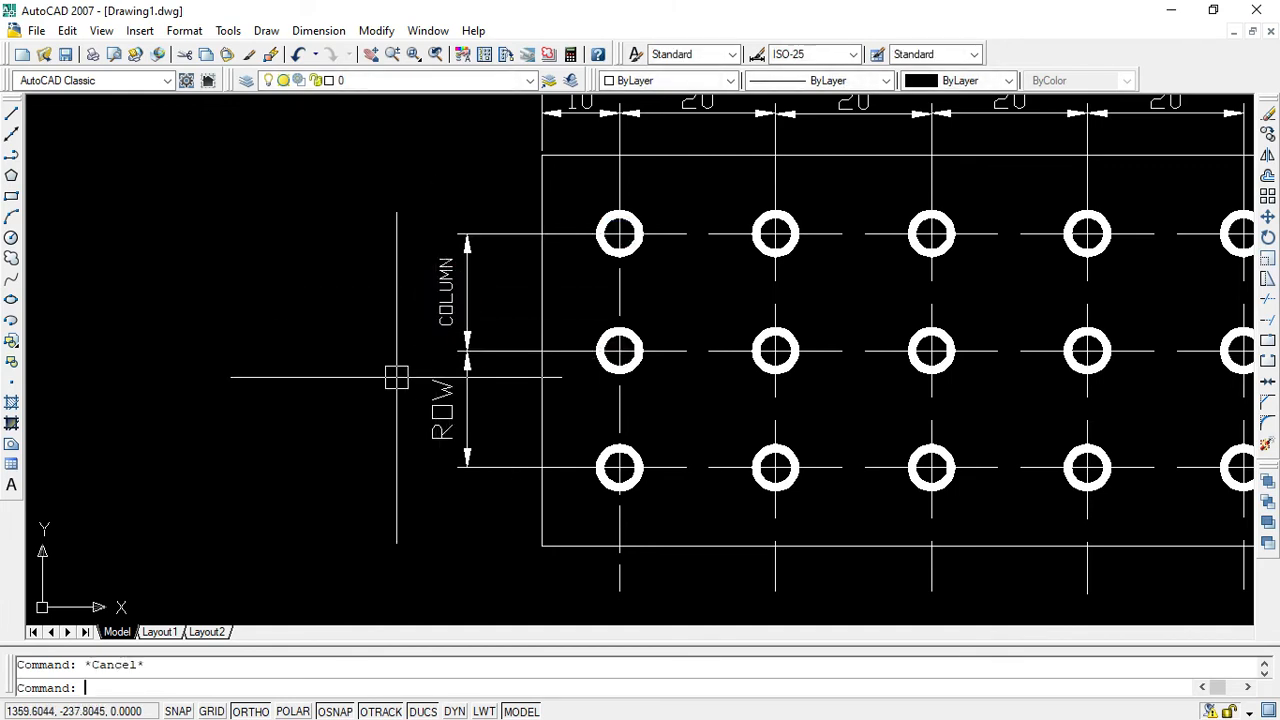
Set the text override of the upper COLUMN dimension to ROW and deselect the dimension.
double_click(445, 282)
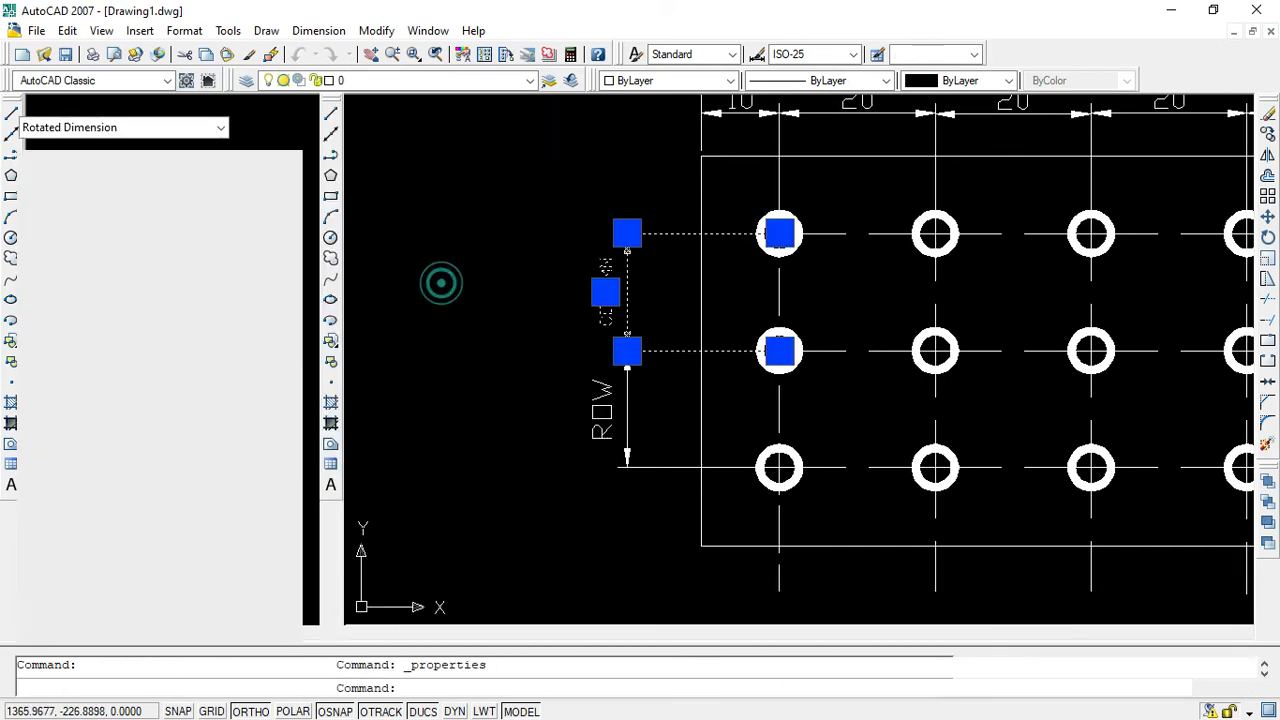
scroll(229, 418, down, 10)
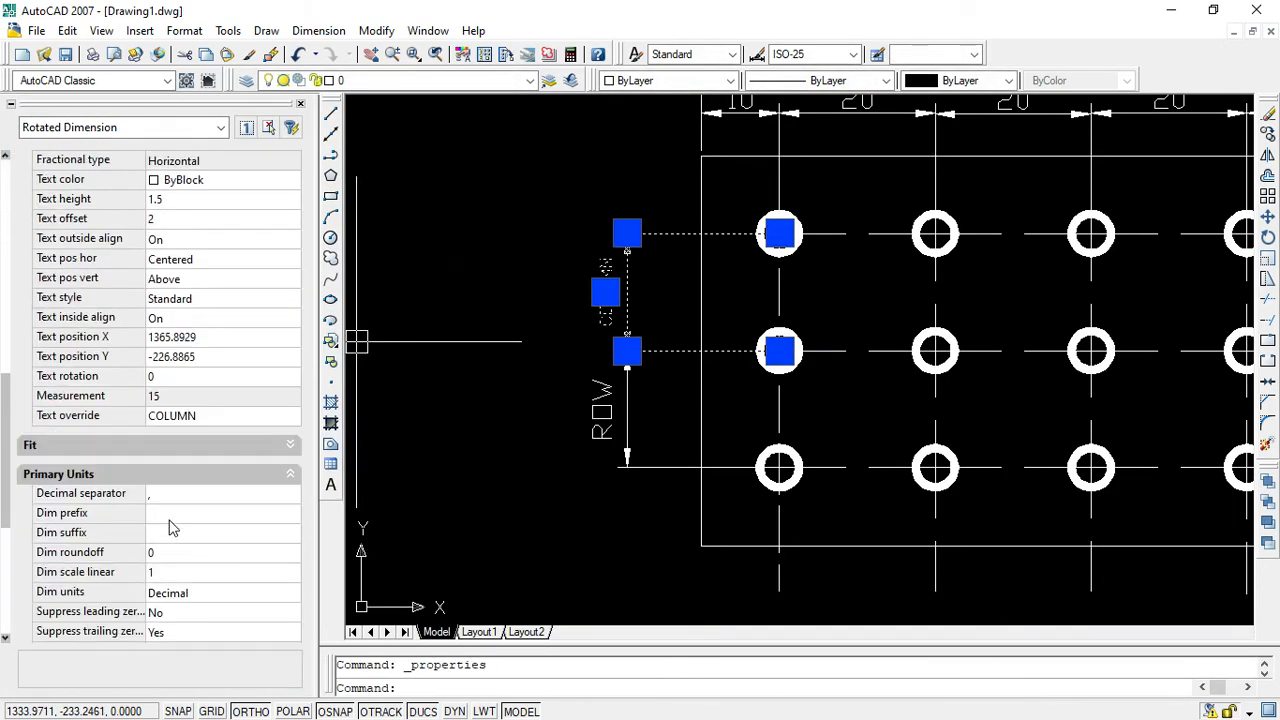
click(185, 420)
text(ROW)
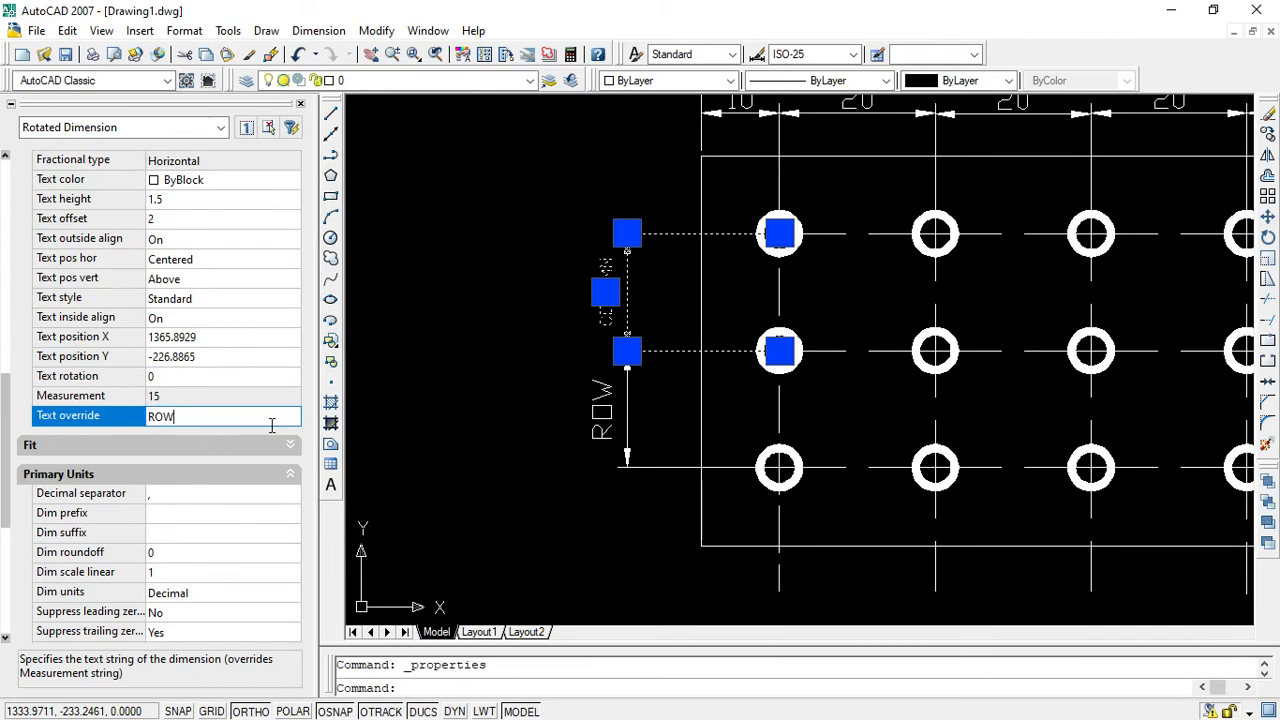
click(447, 461)
key(Escape)
key(Escape)
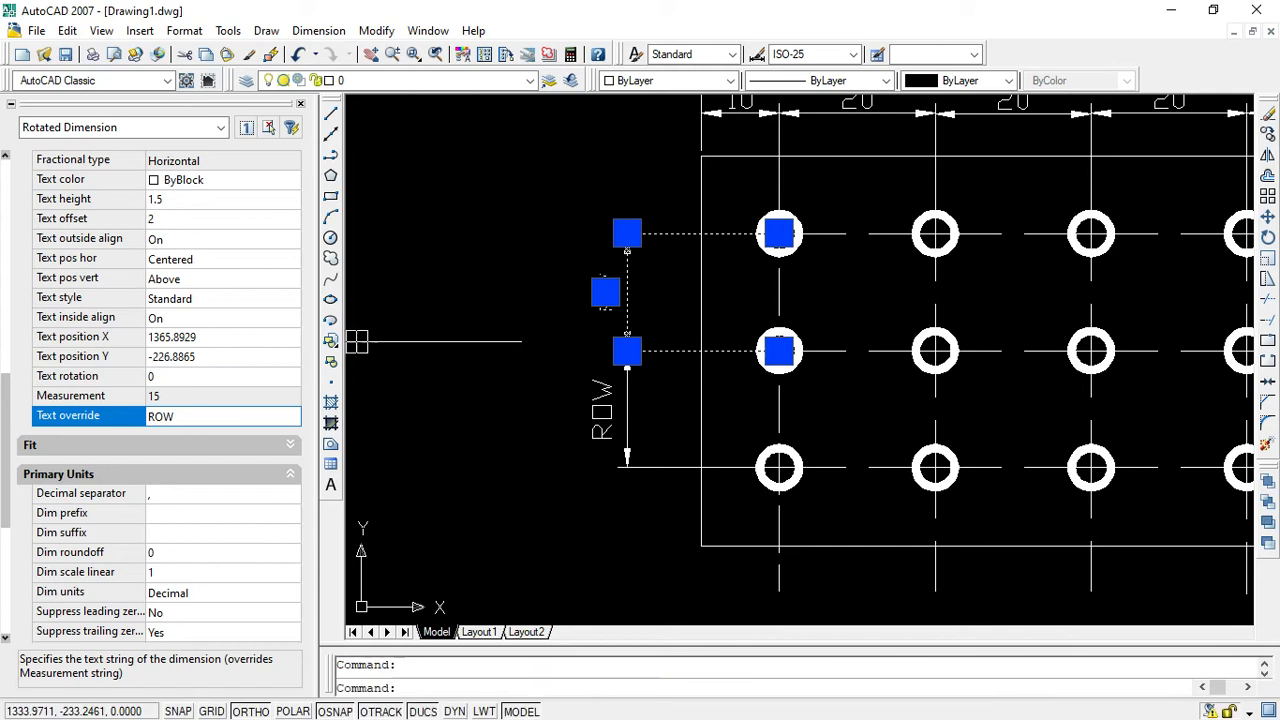
Set the text height of the lower ROW dimension to 1.5, deselect it and close its properties.
double_click(600, 409)
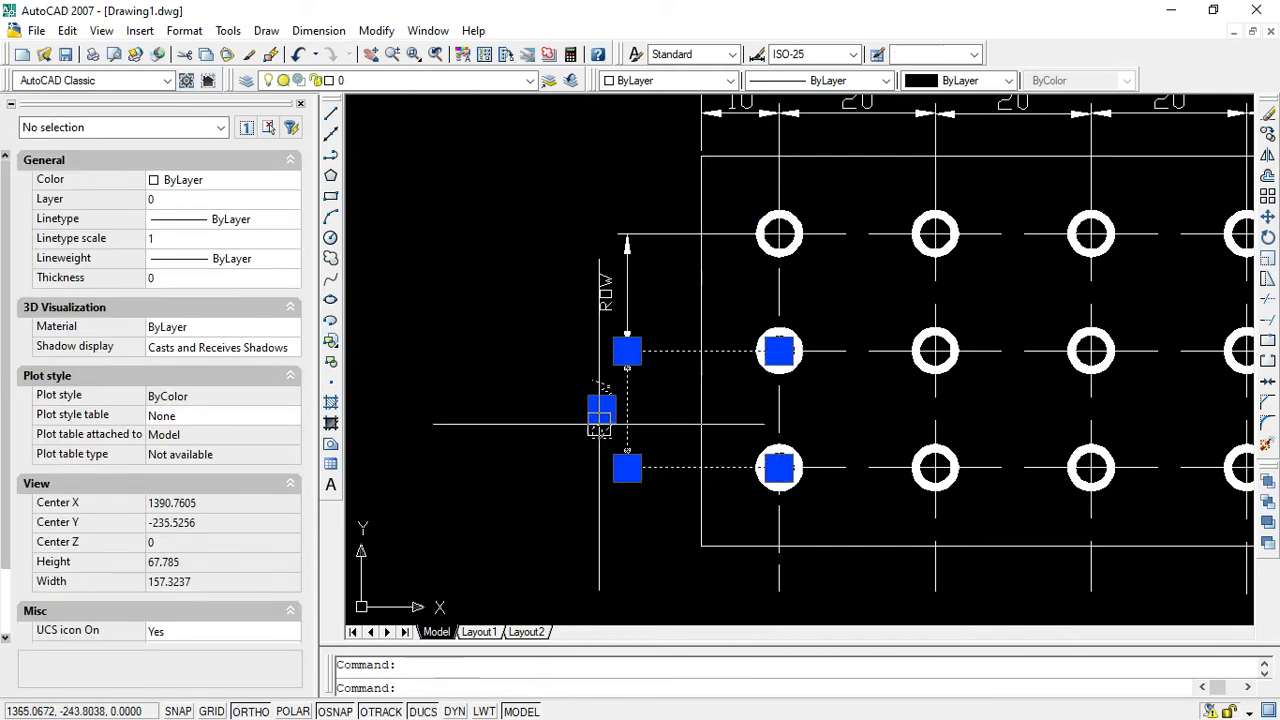
scroll(157, 530, down, 6)
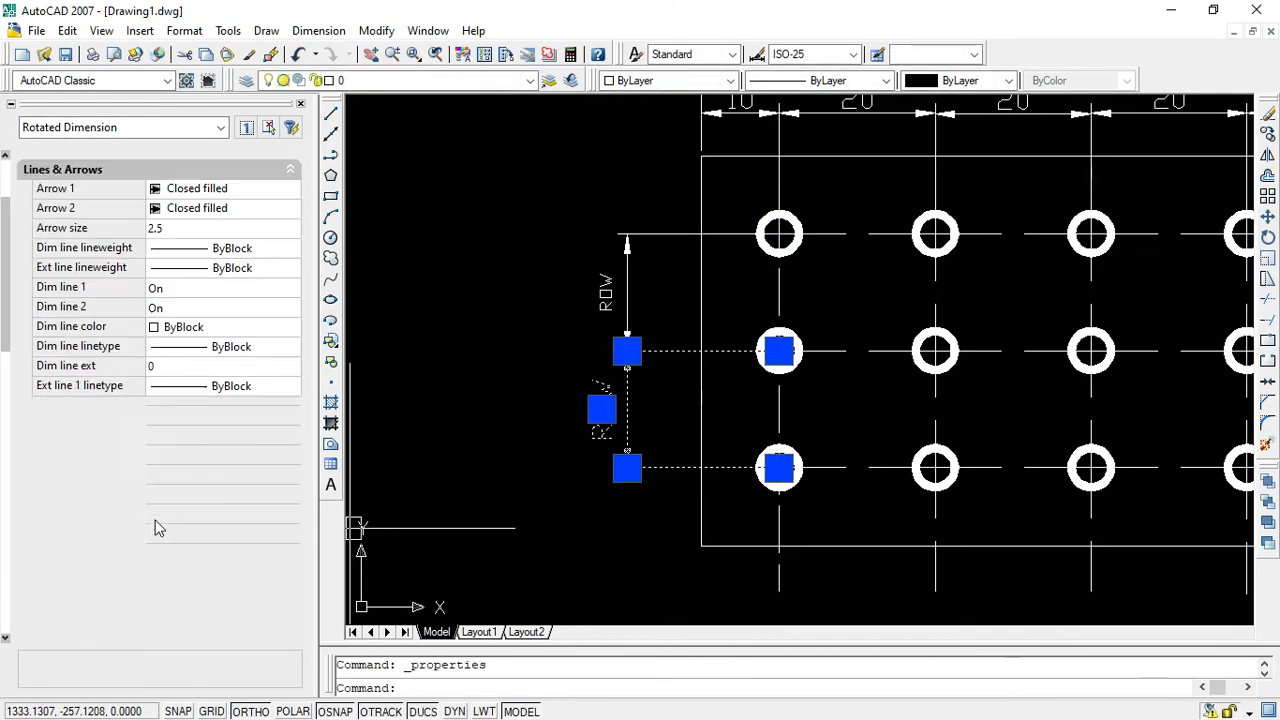
click(166, 545)
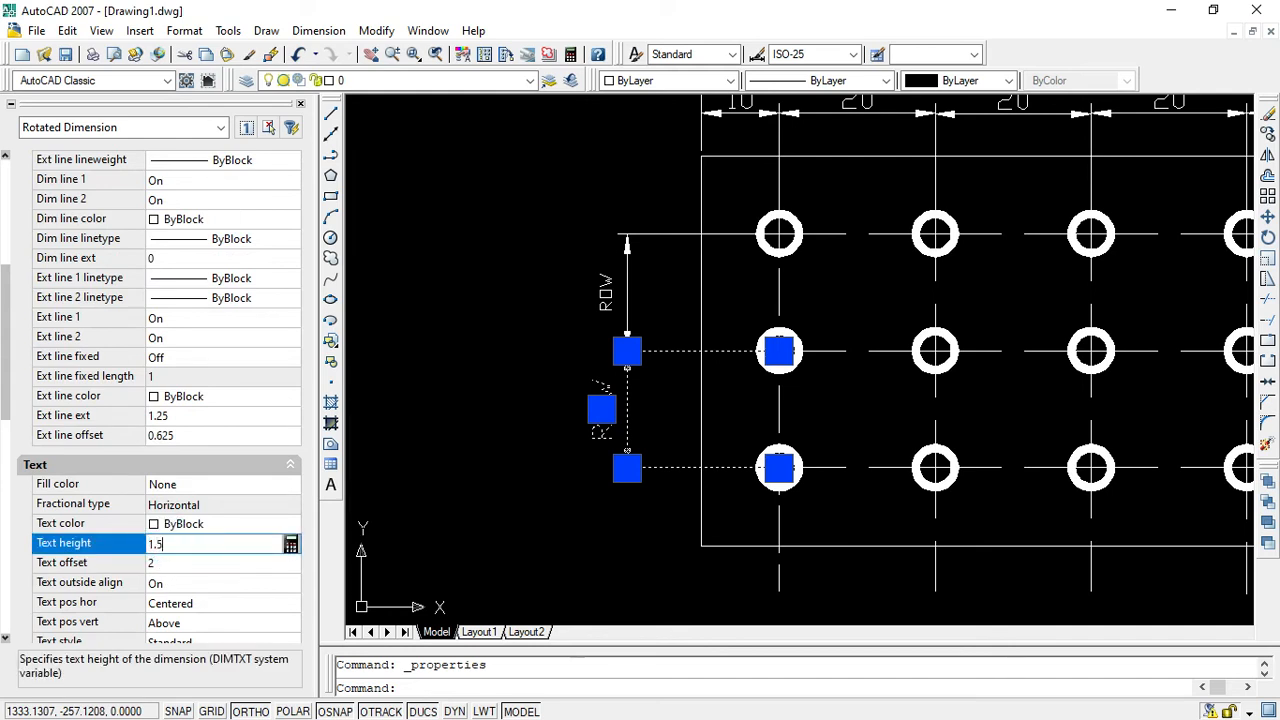
click(398, 510)
key(Escape)
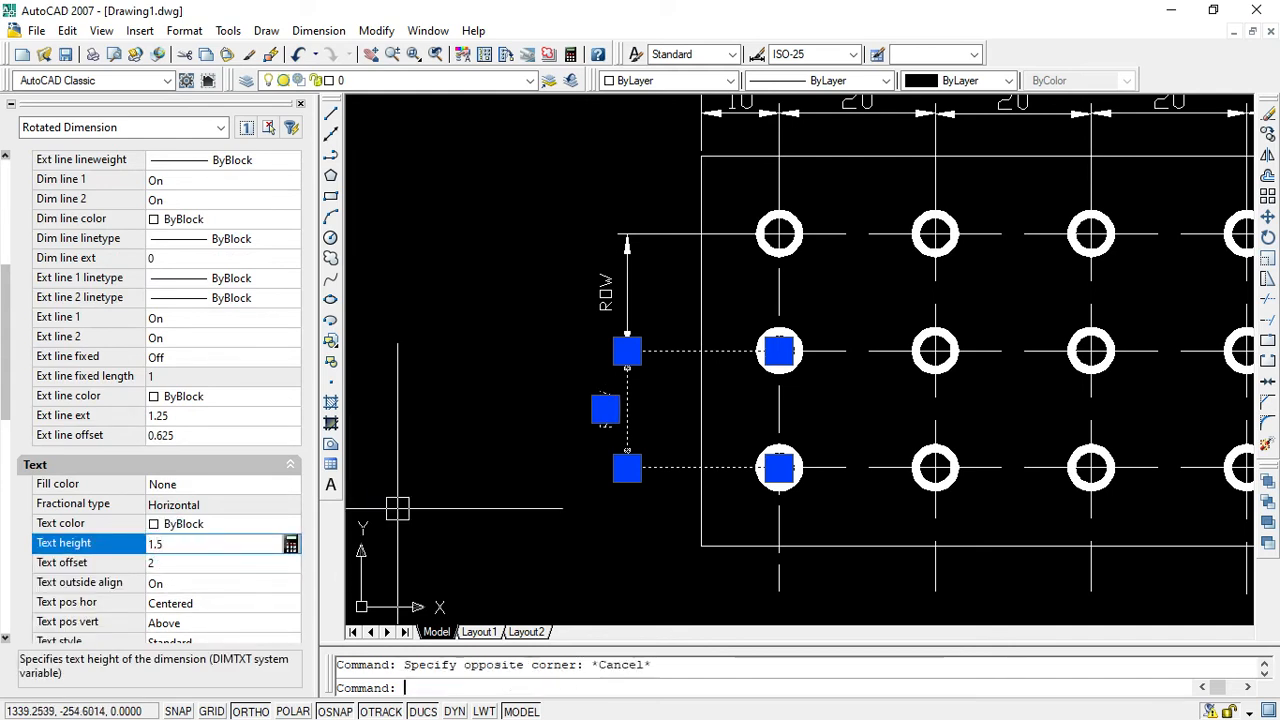
key(Escape)
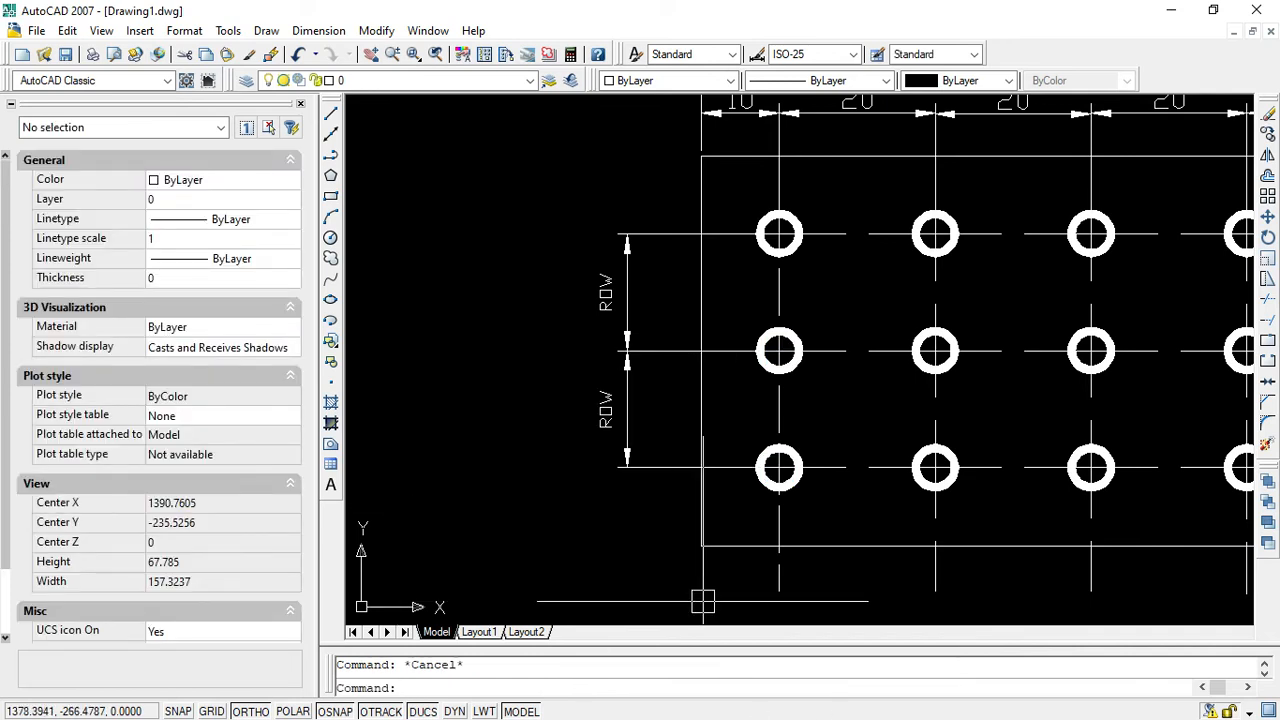
click(299, 106)
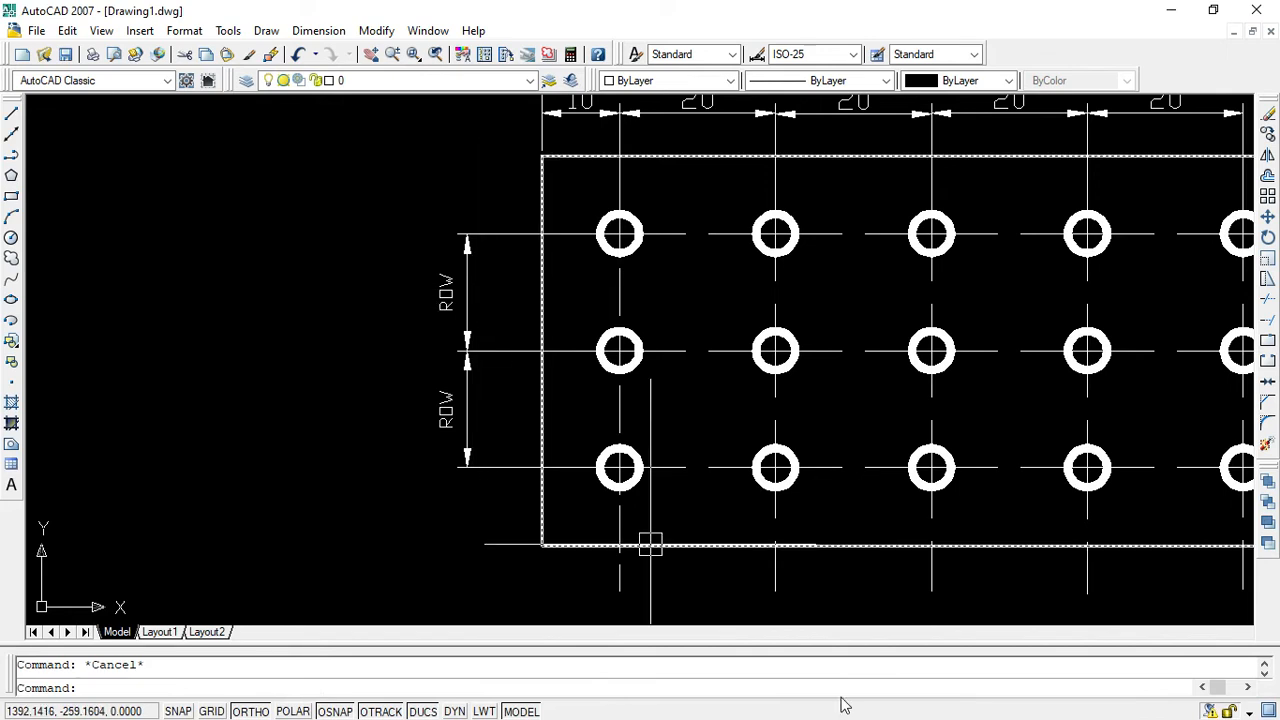
Check the row and offset annotations on page 6 of AUTOCADD.pdf in Edge and return to the AutoCAD drawing.
key(super)
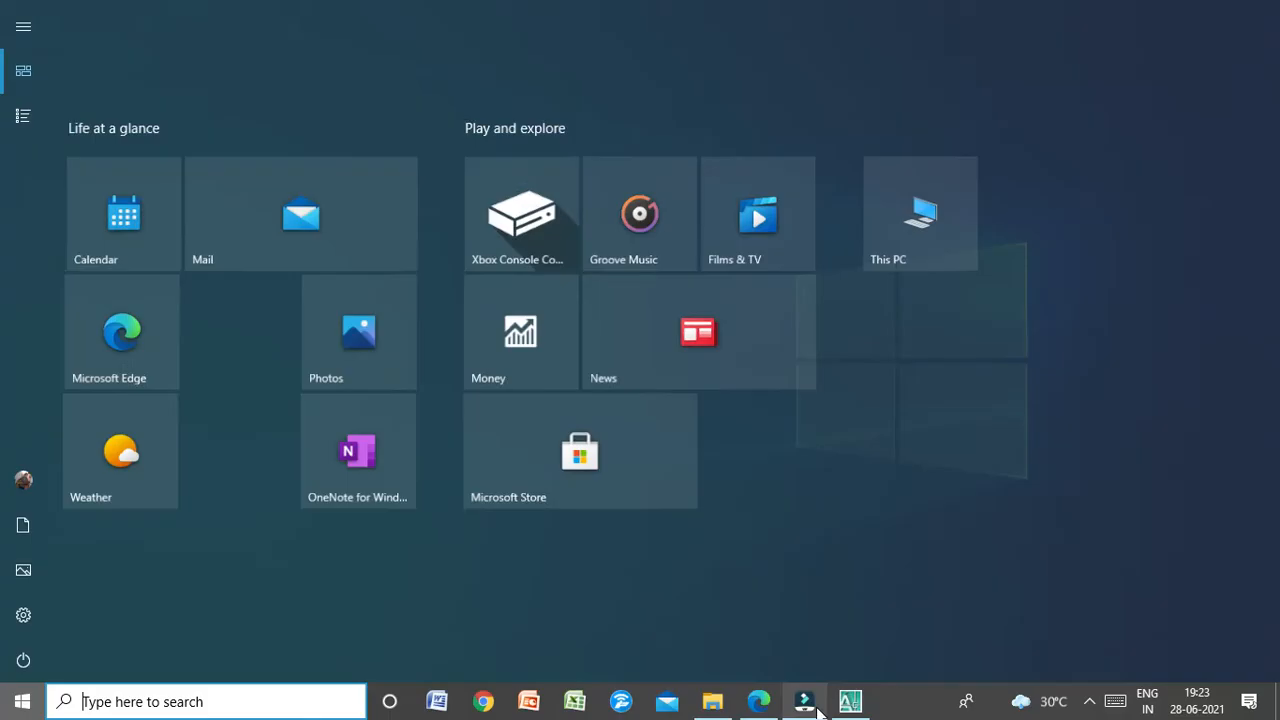
click(757, 700)
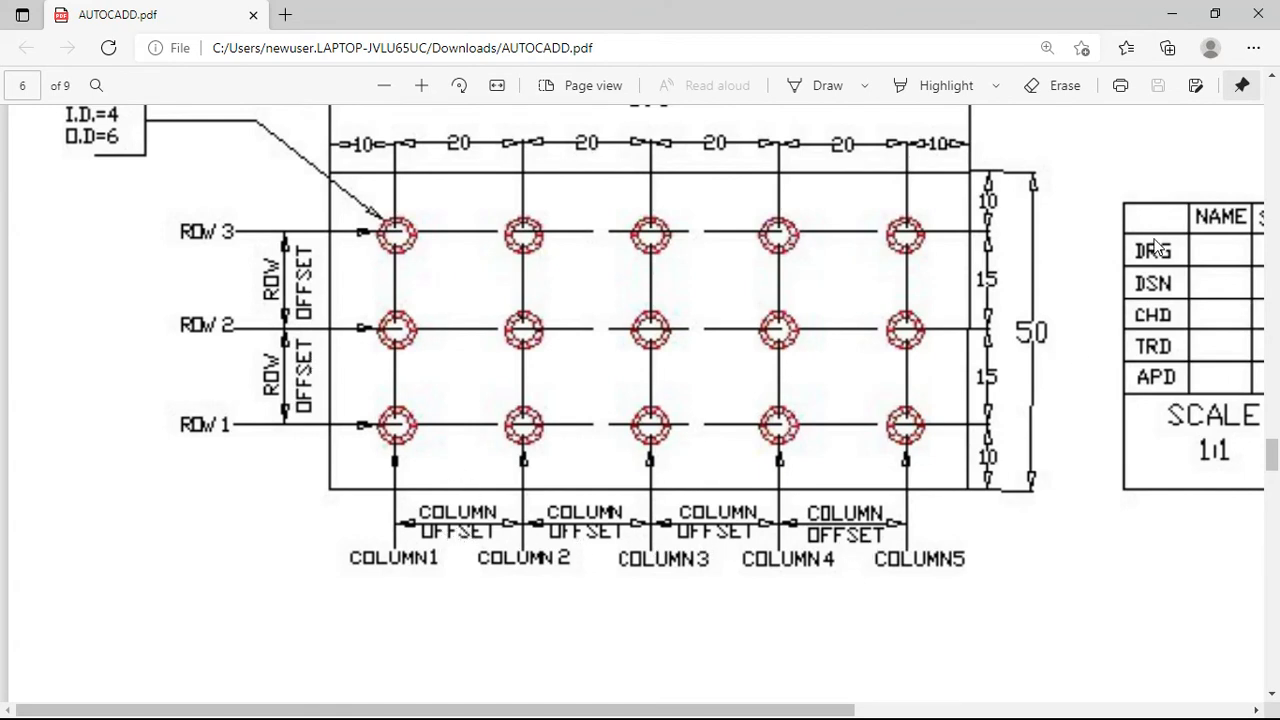
click(1175, 15)
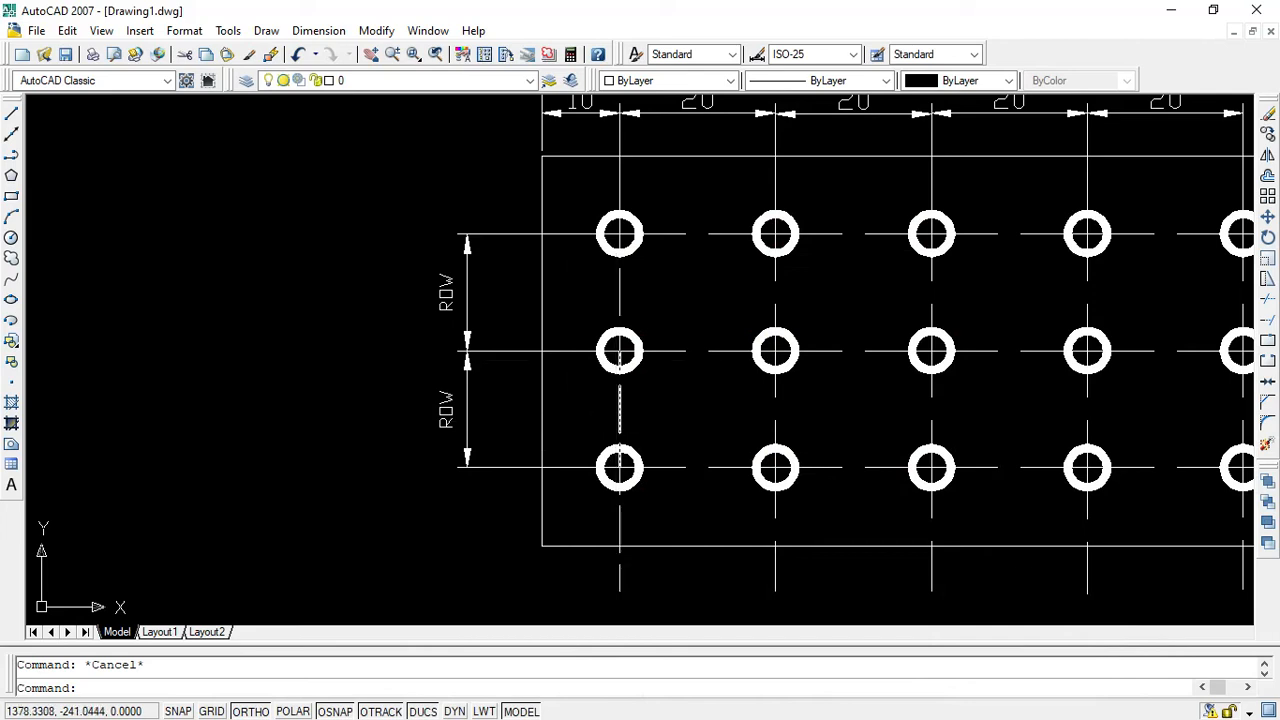
Try a vertical linear dimension between the first column's top and middle donuts, placed on the upper ROW dimension line, and undo it.
click(318, 31)
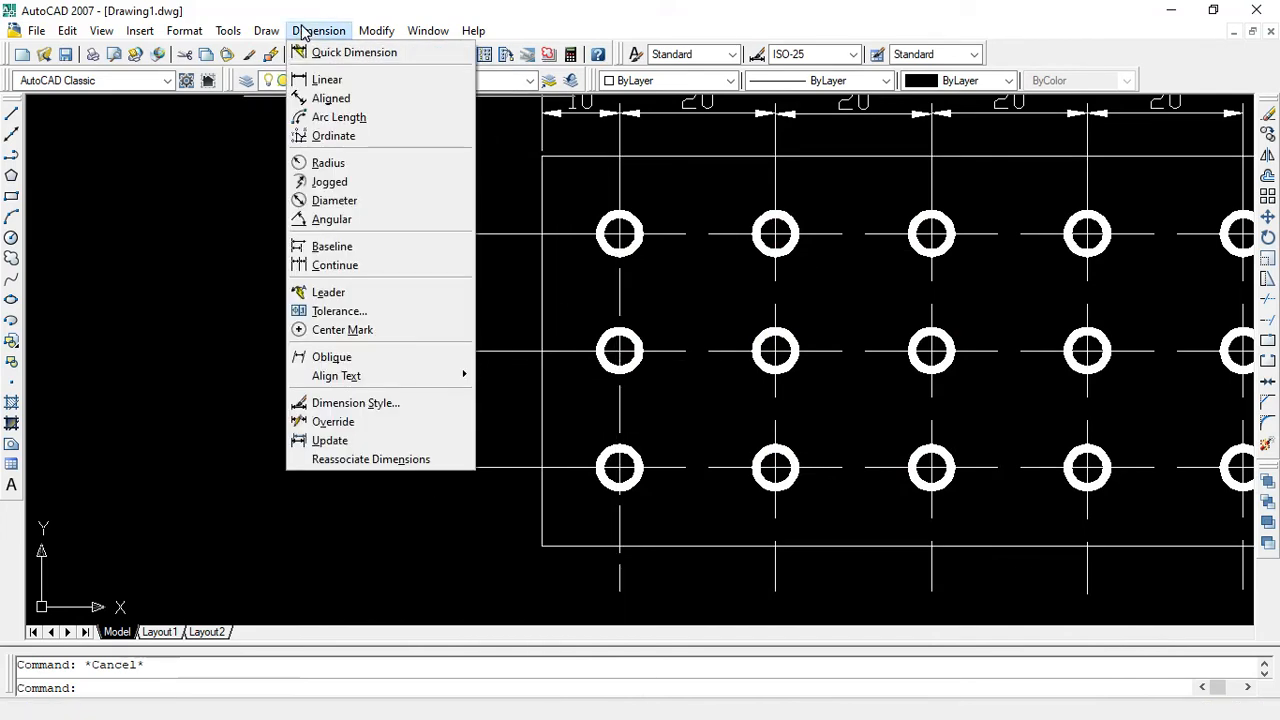
click(341, 84)
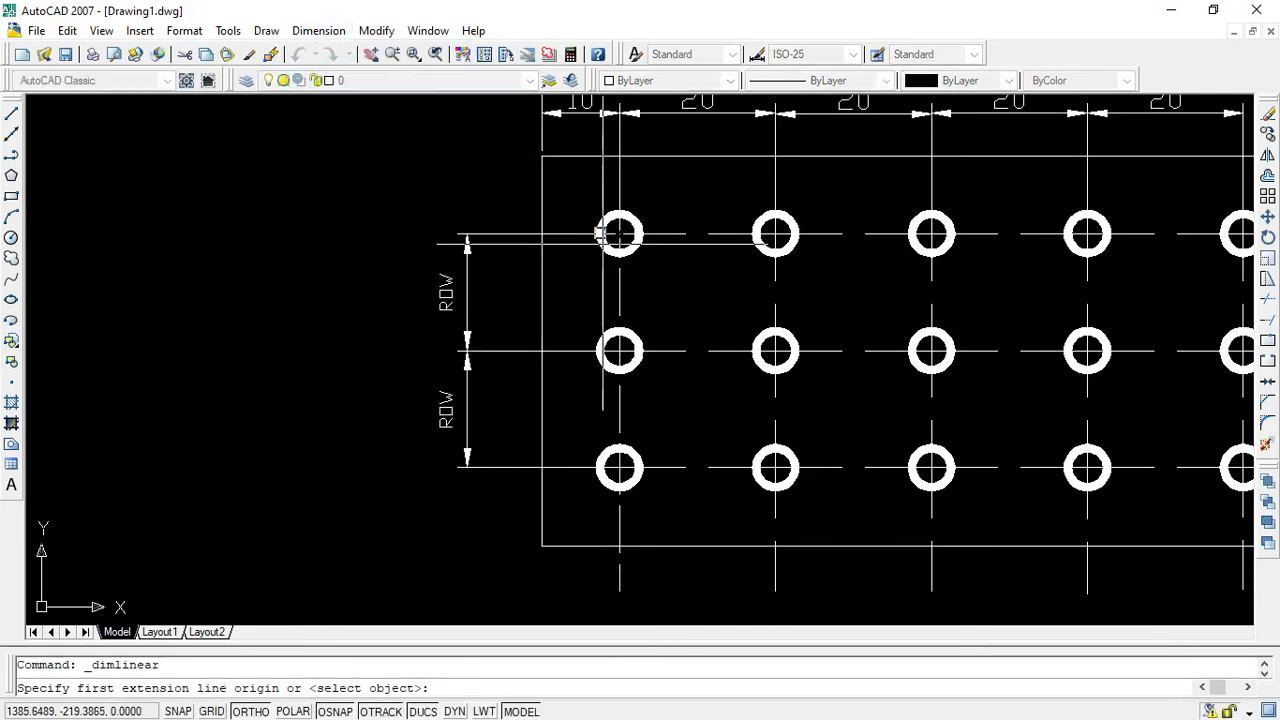
click(620, 233)
click(620, 350)
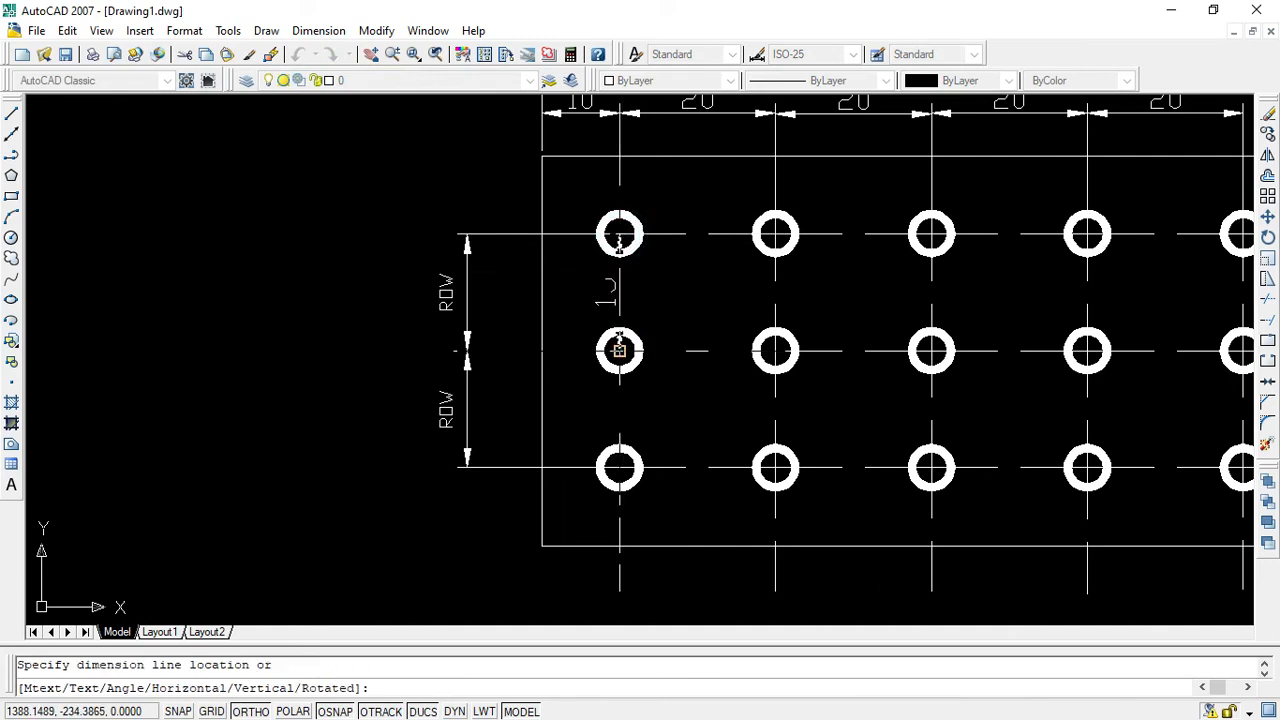
click(466, 350)
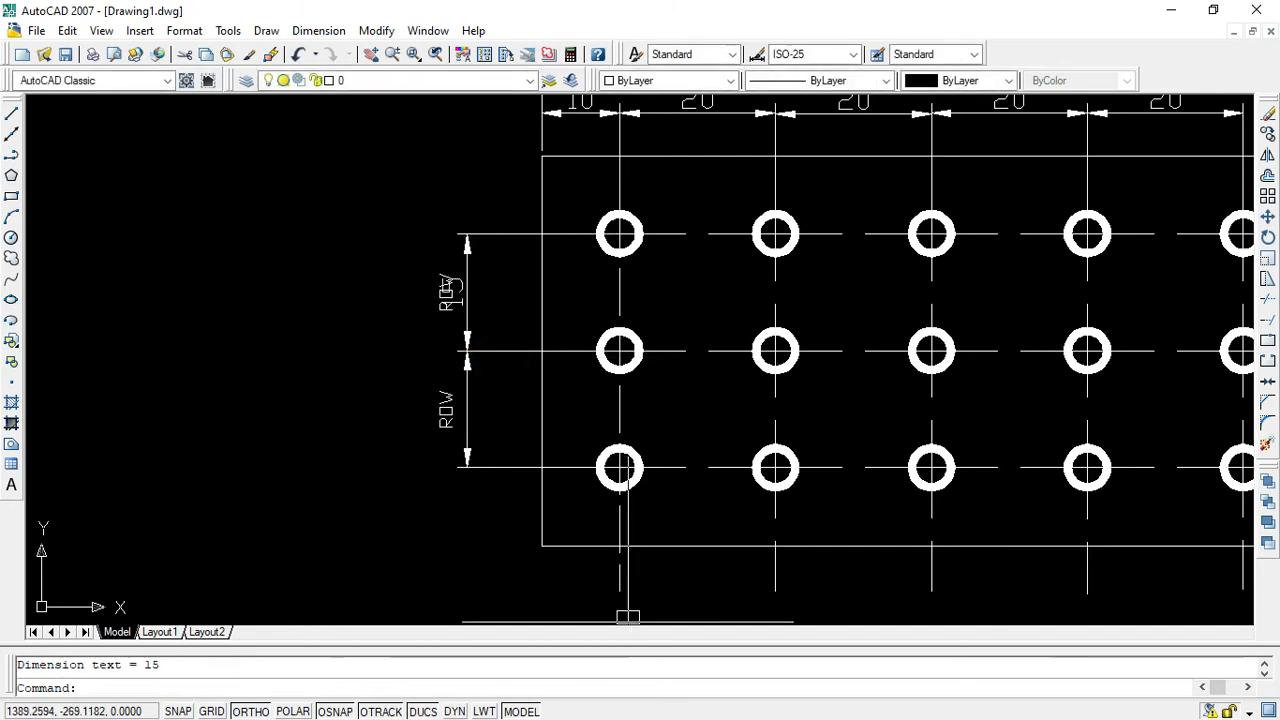
key(ctrl+z)
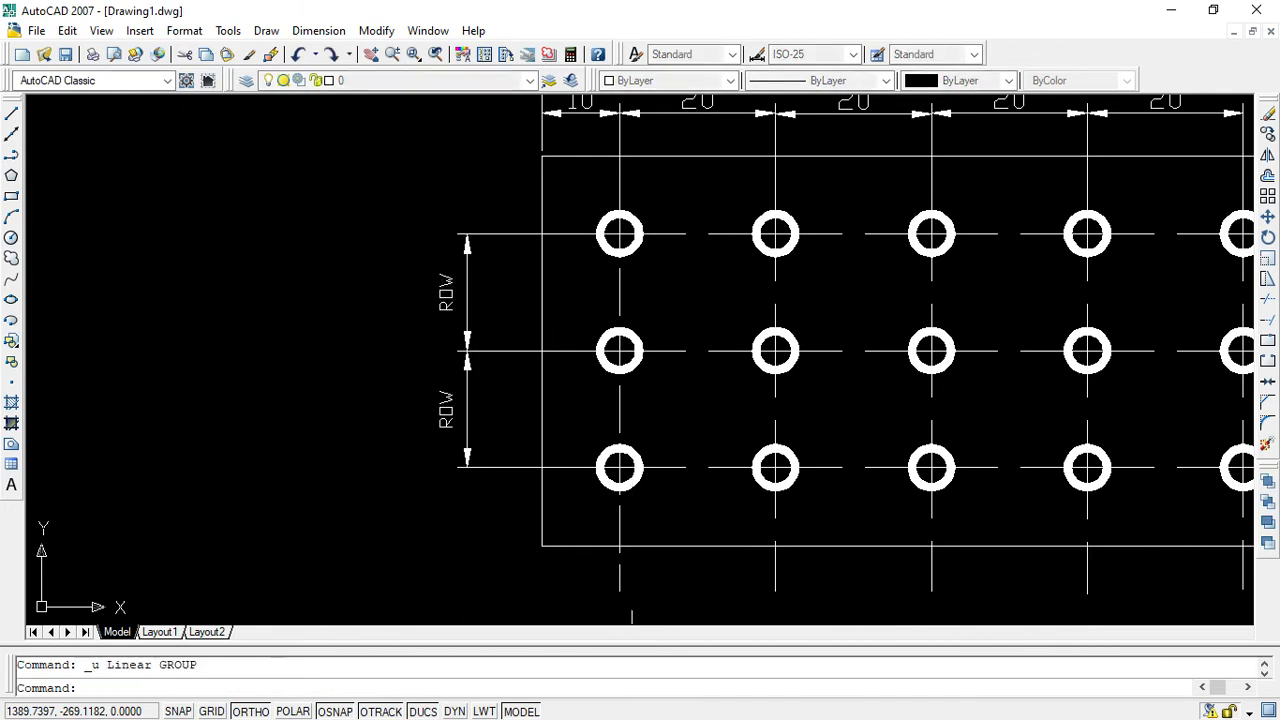
Dimension the vertical spacing between the first column's top and middle donuts, placing it between the plate edge and the upper ROW dimension.
right_click(291, 231)
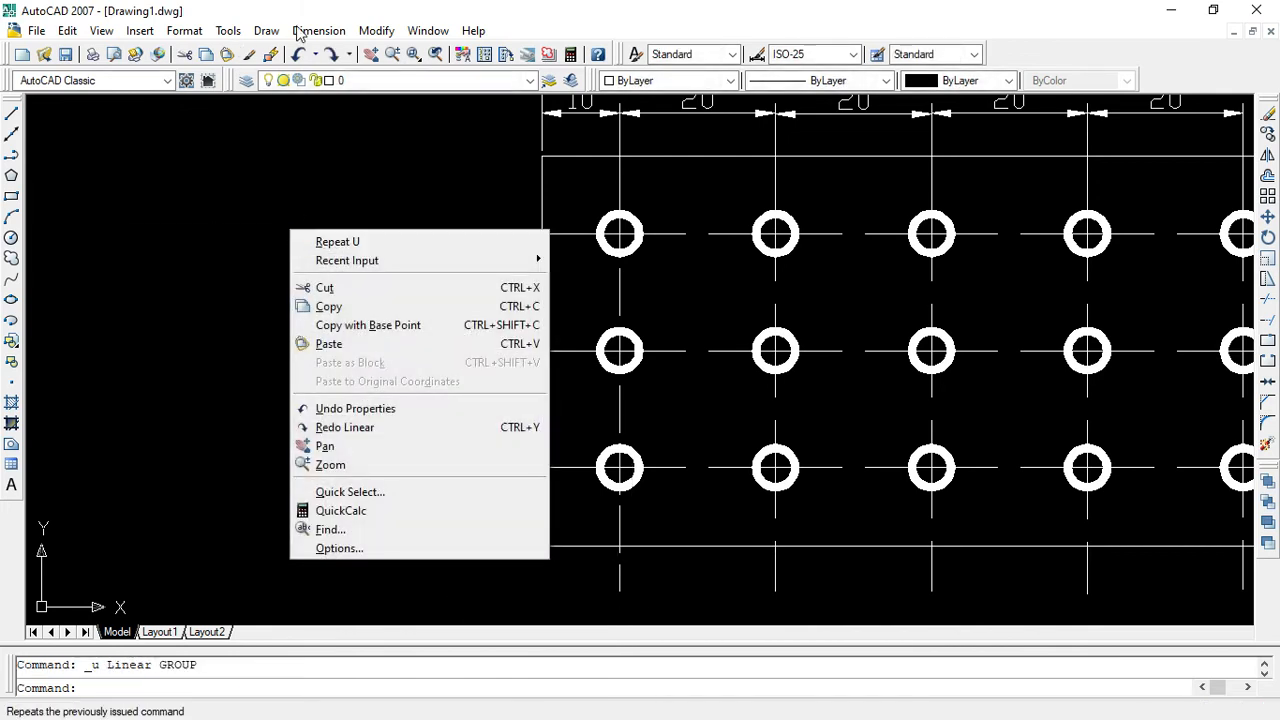
click(332, 33)
click(334, 33)
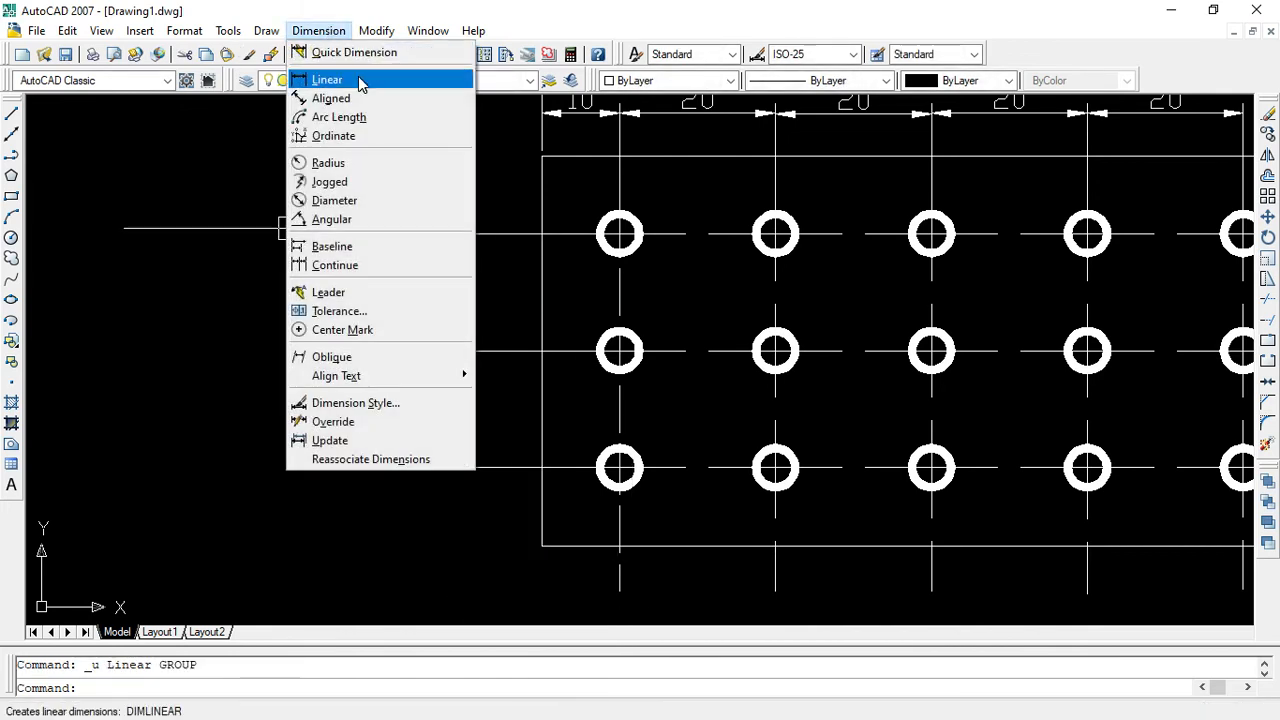
click(357, 79)
click(620, 233)
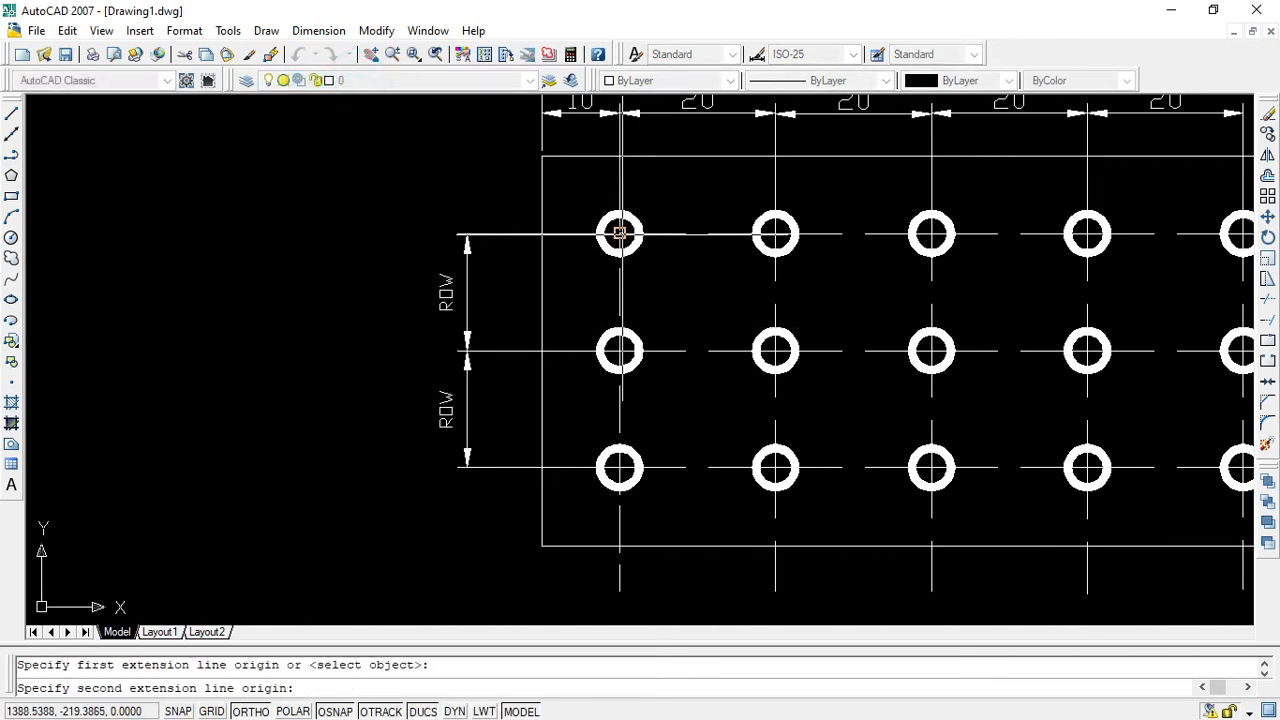
click(620, 350)
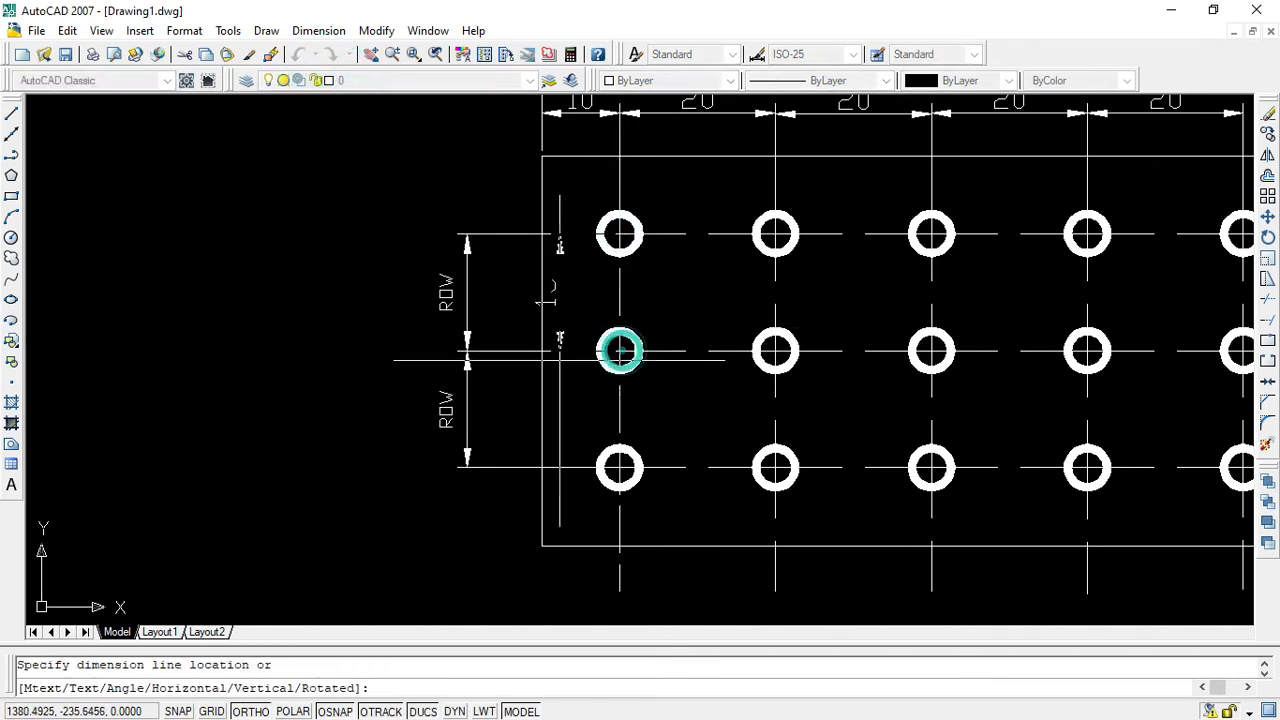
click(513, 363)
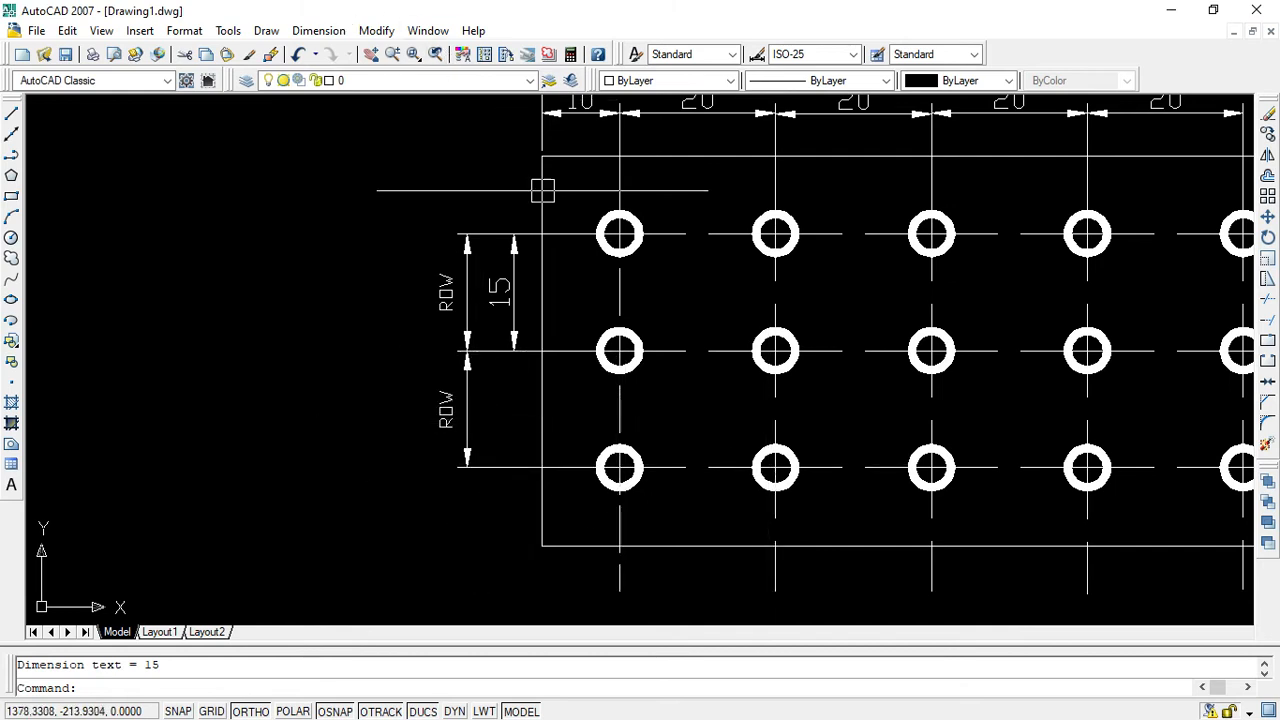
Try a vertical linear dimension between the first column's middle and bottom donuts, placed on the lower ROW dimension line, and undo it.
right_click(343, 211)
click(390, 224)
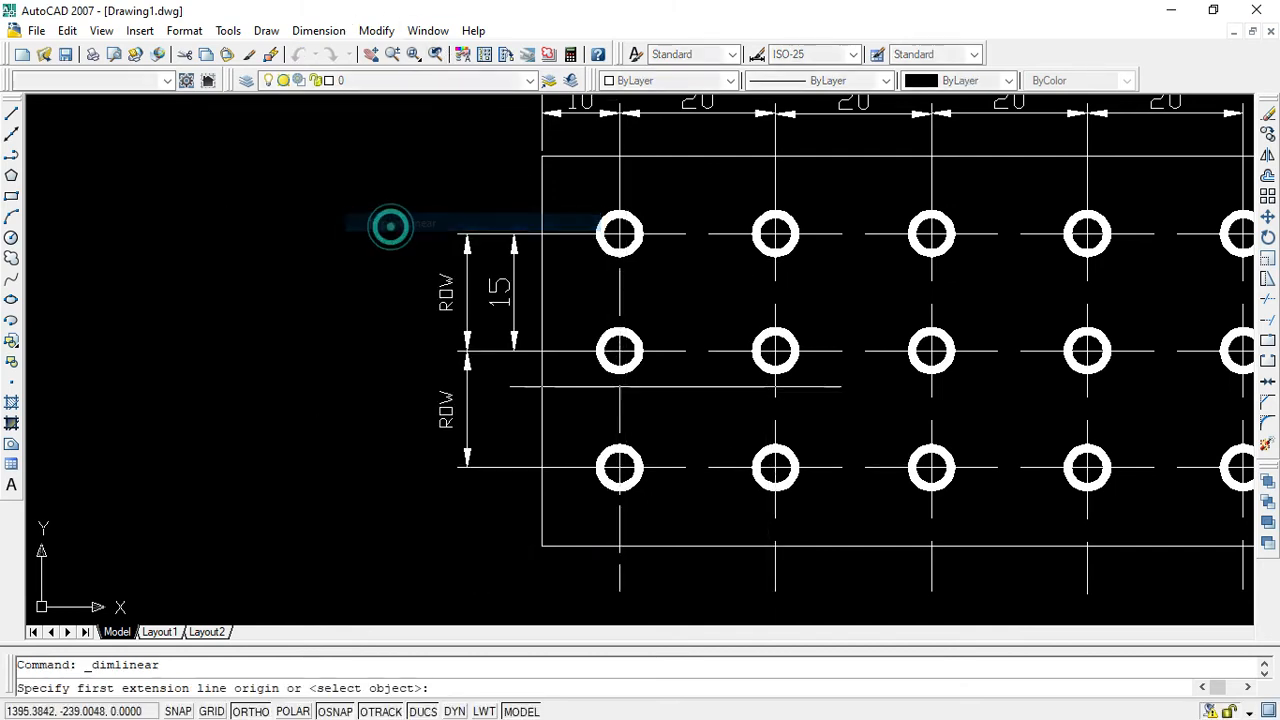
click(620, 350)
click(620, 467)
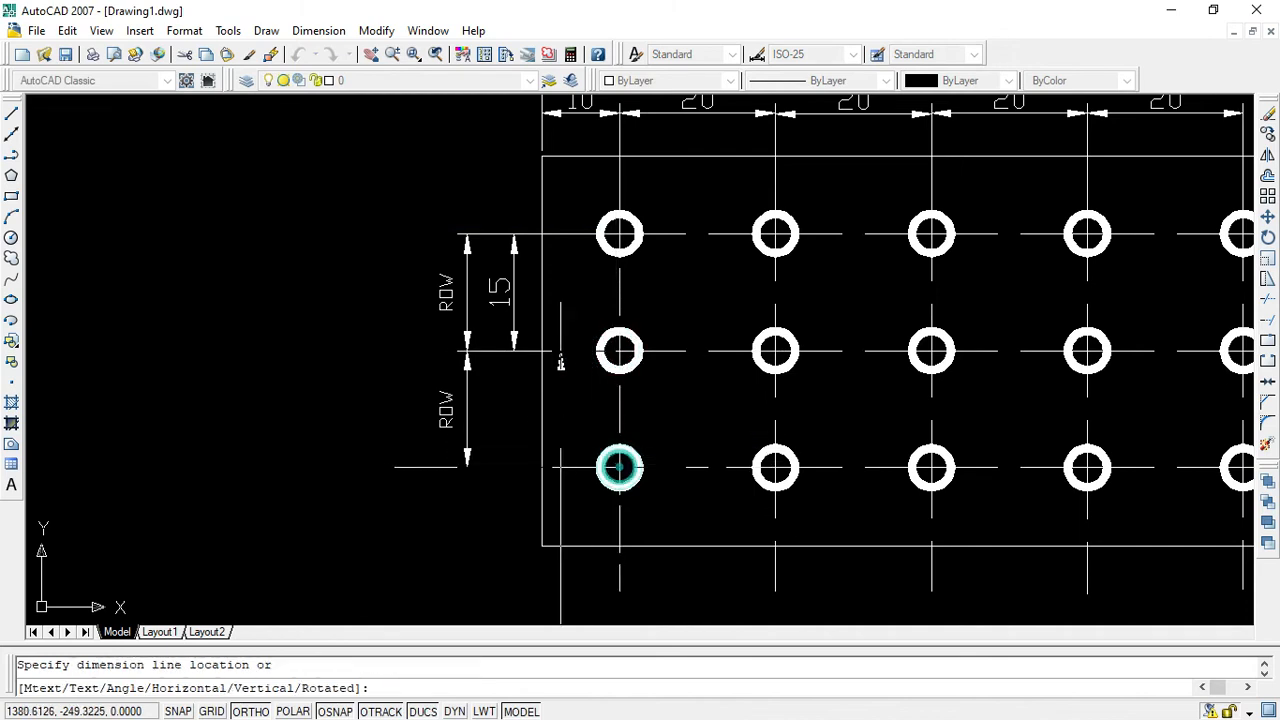
click(466, 467)
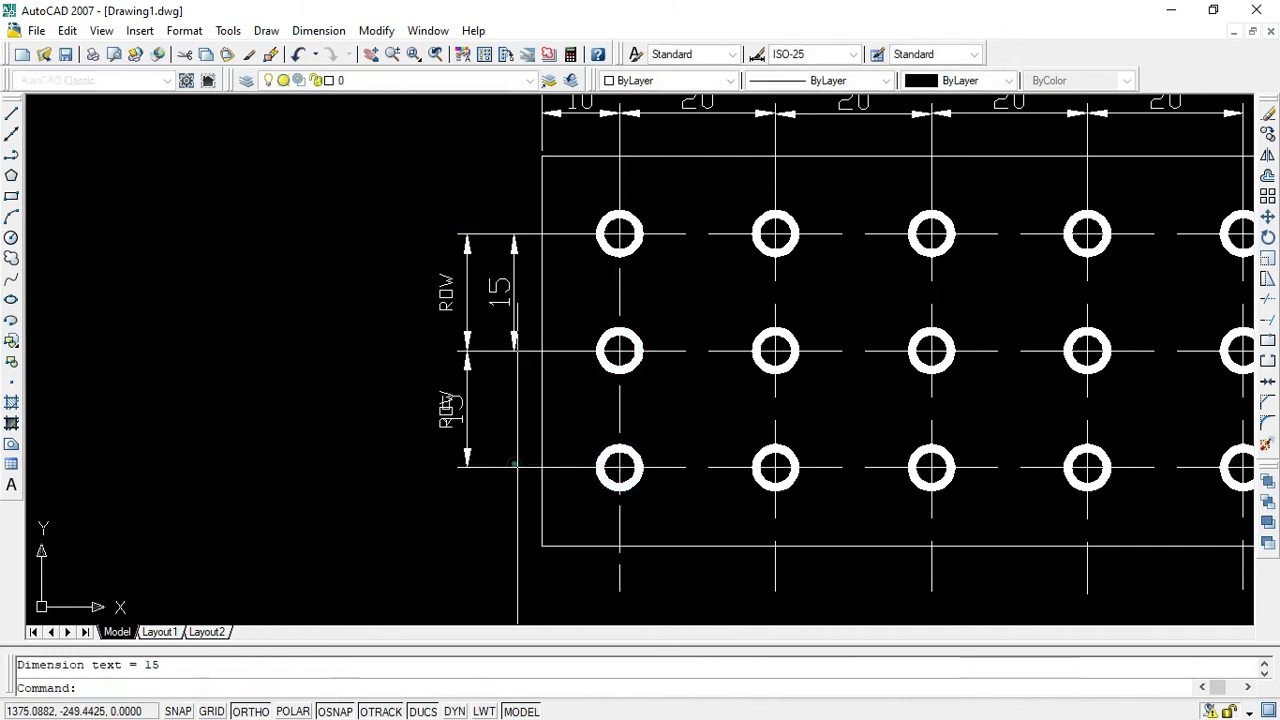
key(ctrl+z)
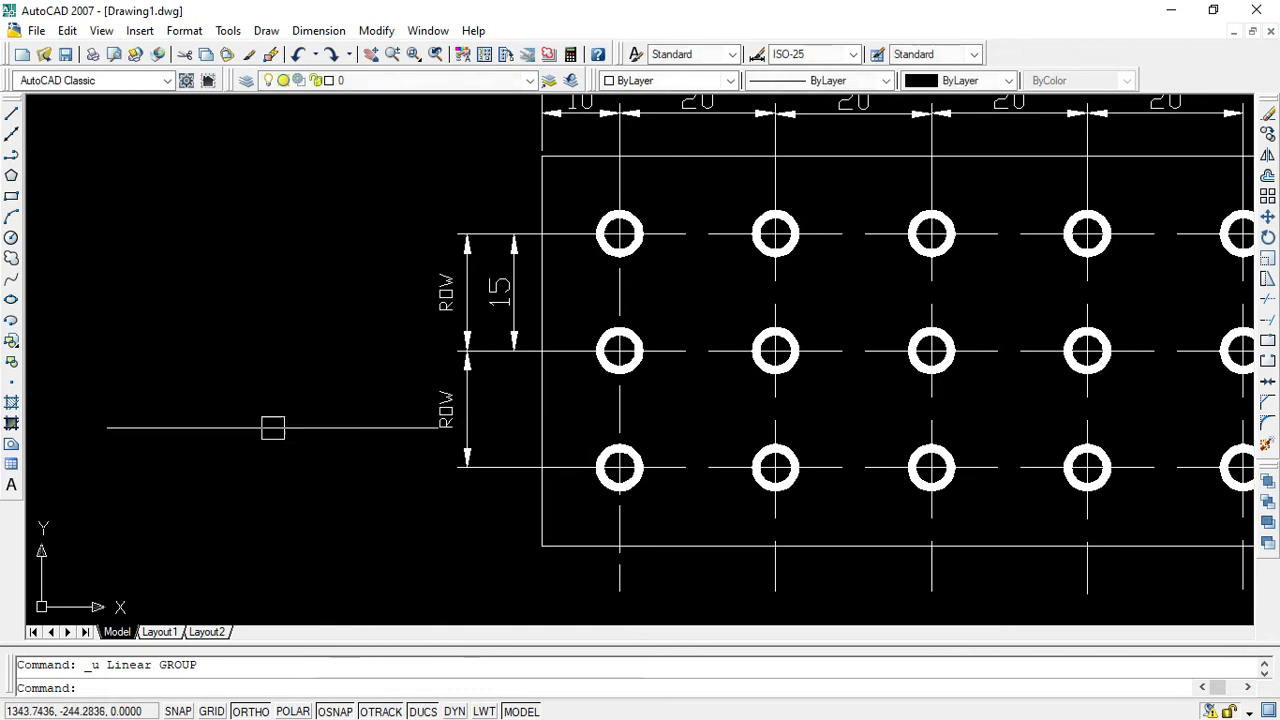
Retry the linear dimension from the middle to the bottom donut of the first column at the lower ROW dimension's end, and undo it.
click(326, 36)
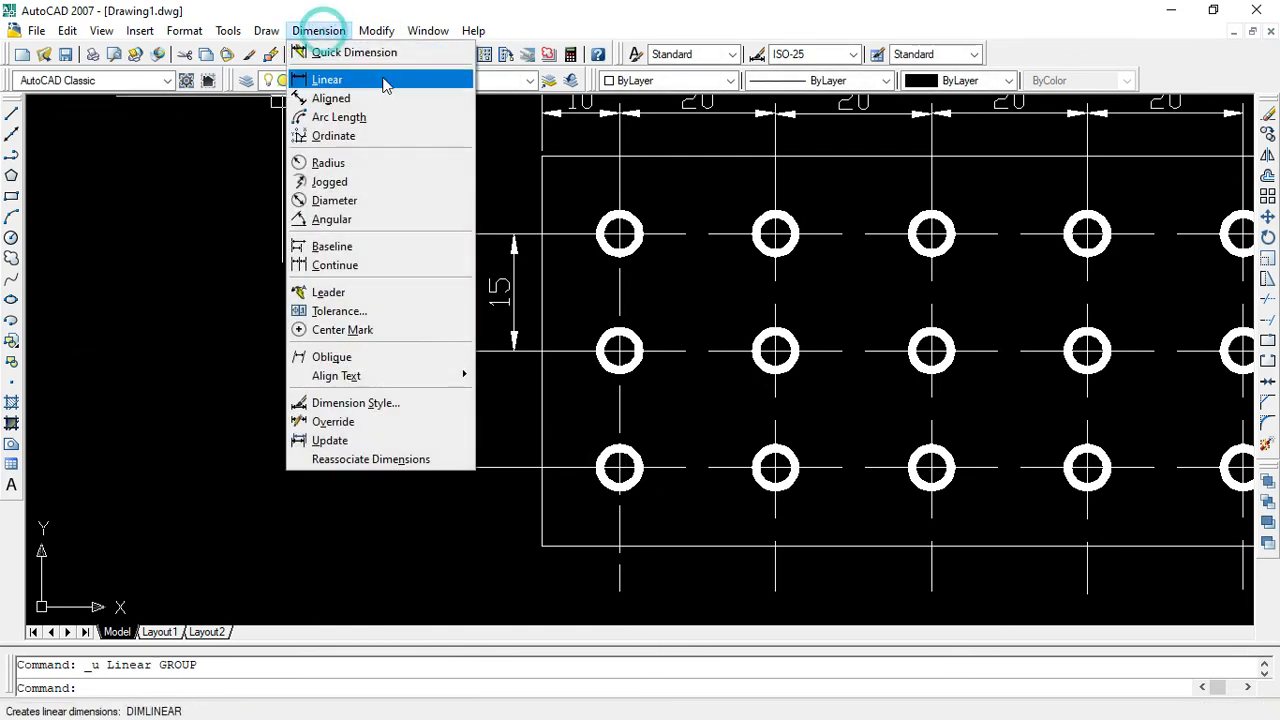
click(329, 77)
click(620, 350)
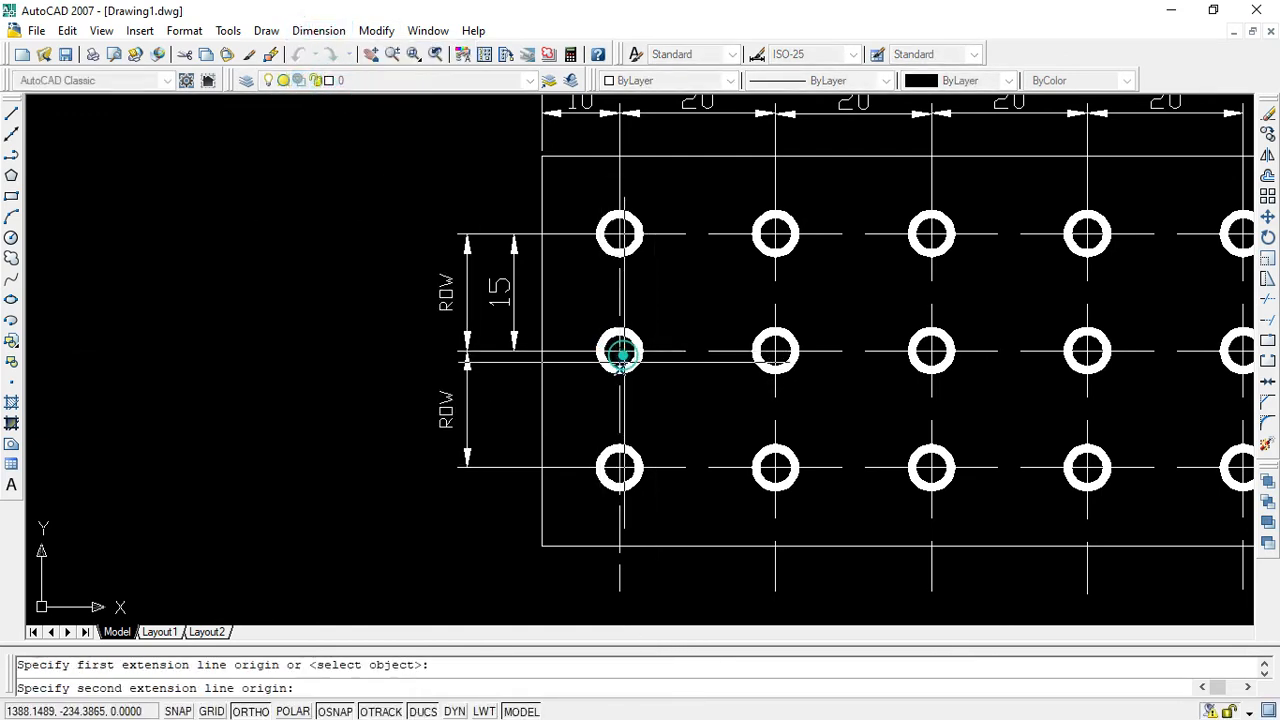
click(620, 467)
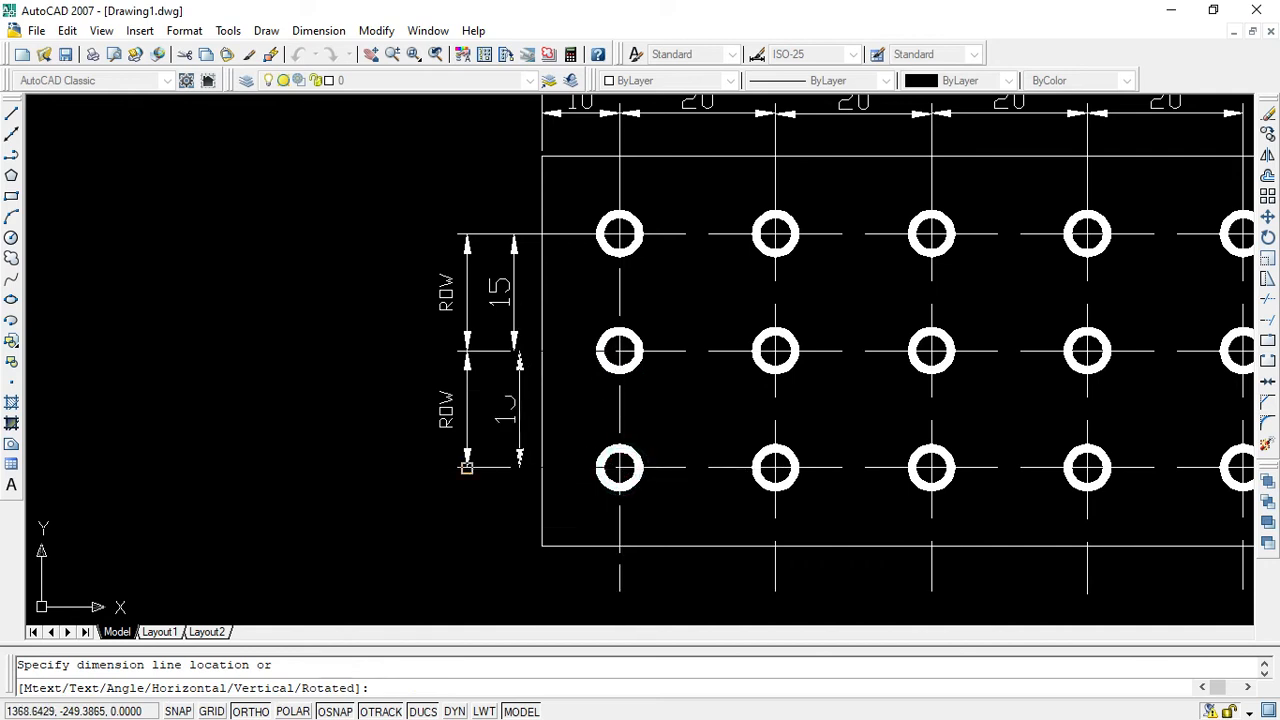
click(466, 467)
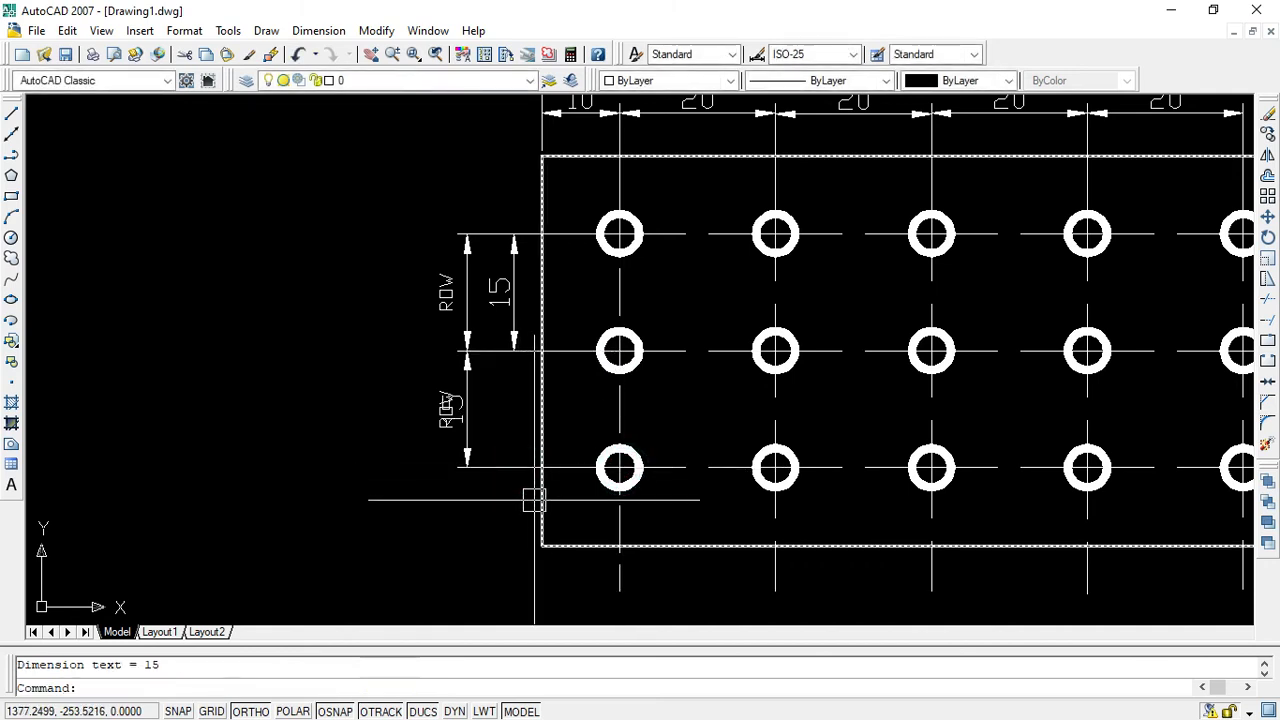
key(ctrl+z)
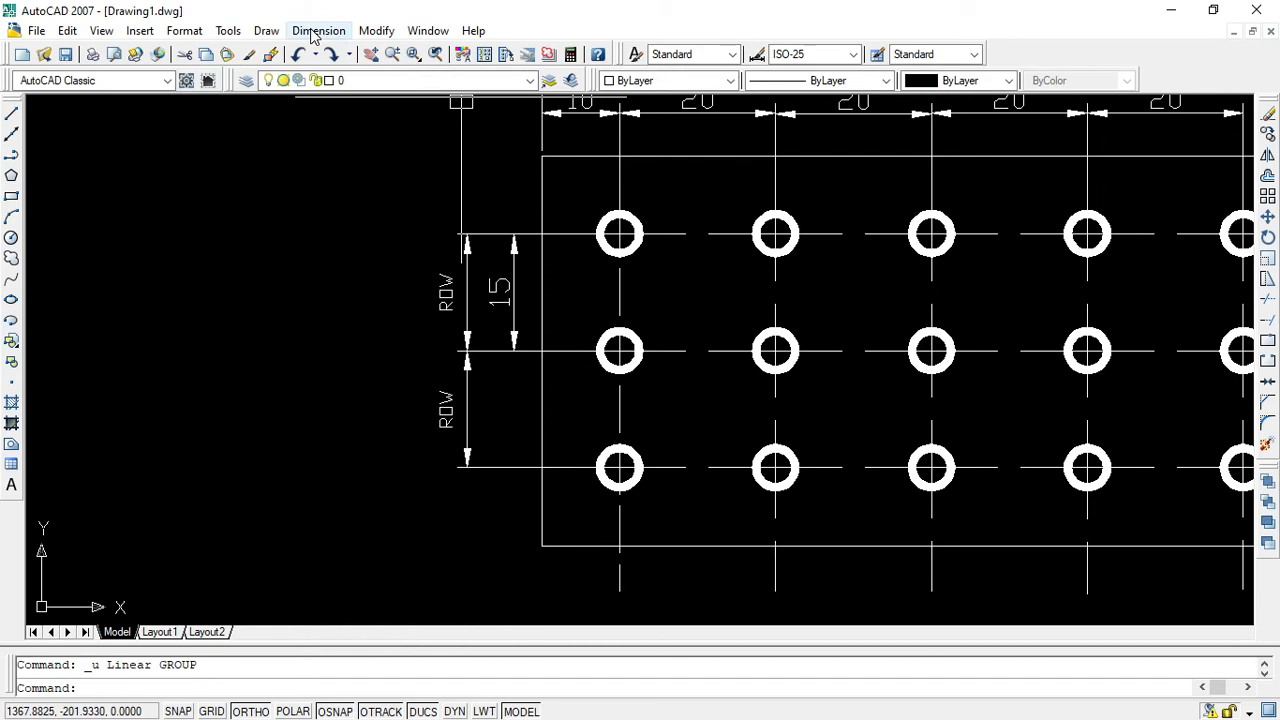
Dimension the vertical spacing between the first column's middle and bottom donuts, placing it between the plate edge and the lower ROW dimension.
click(313, 33)
click(332, 79)
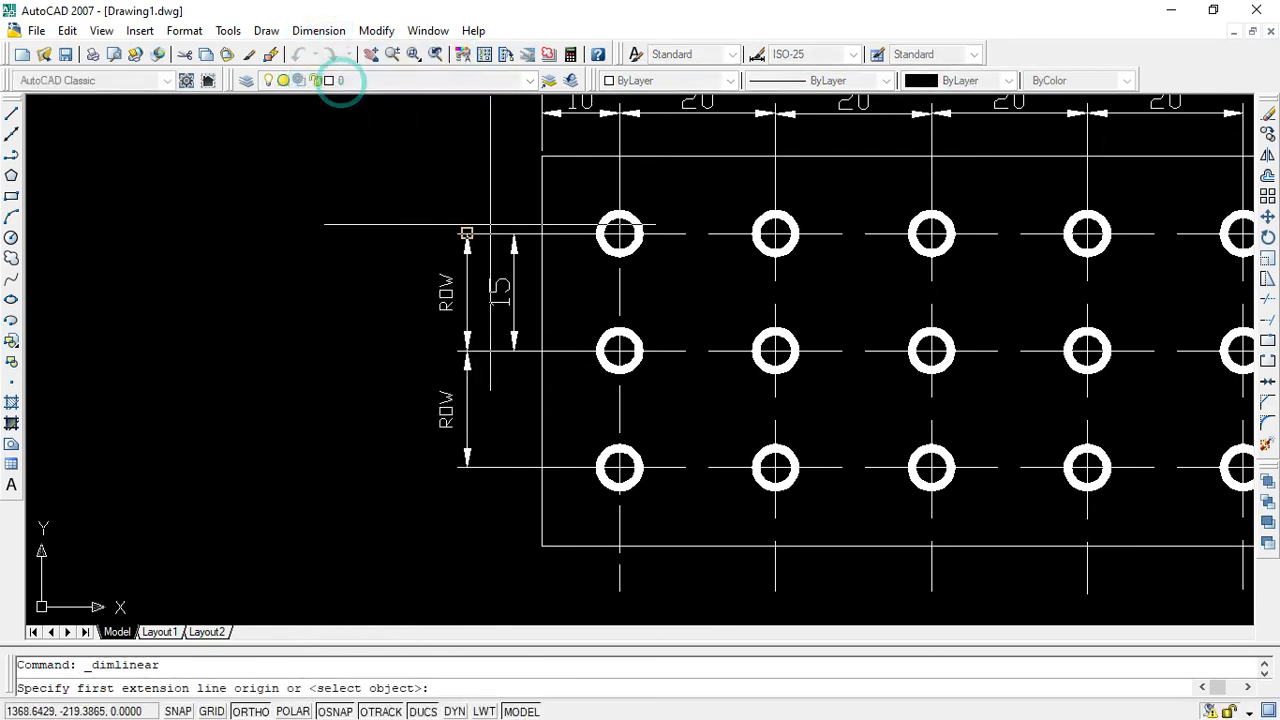
click(620, 350)
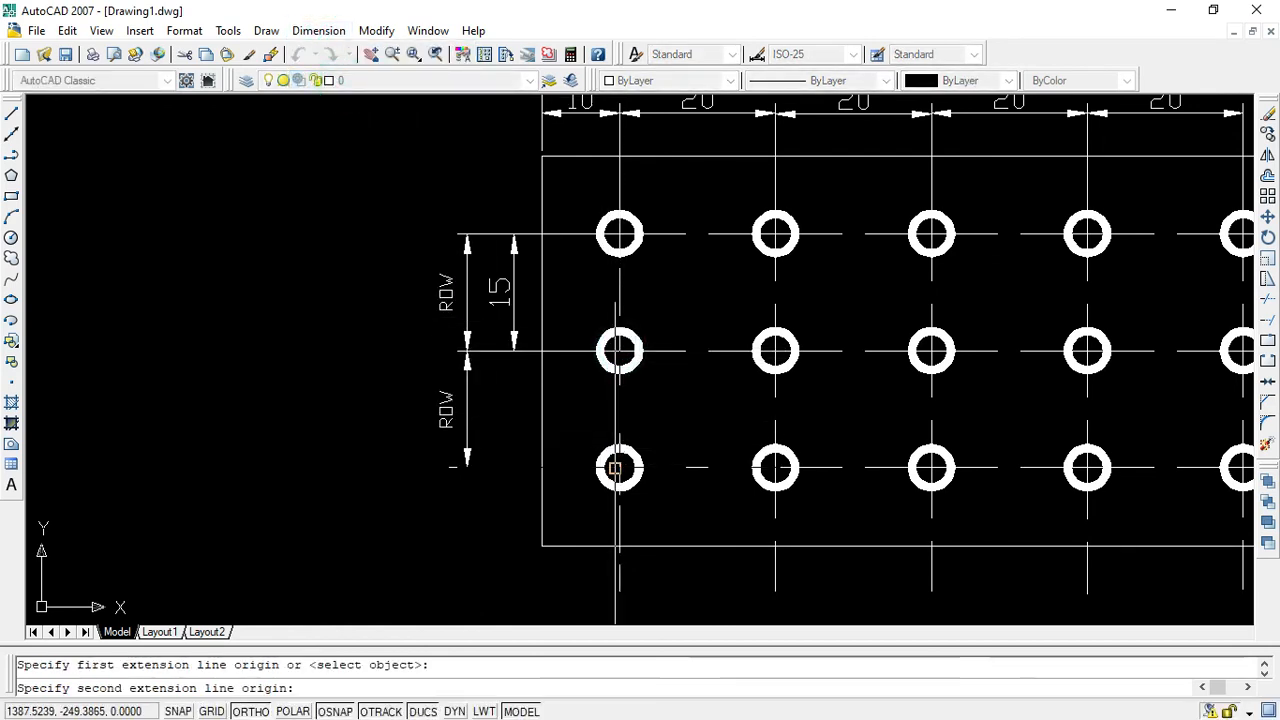
click(618, 467)
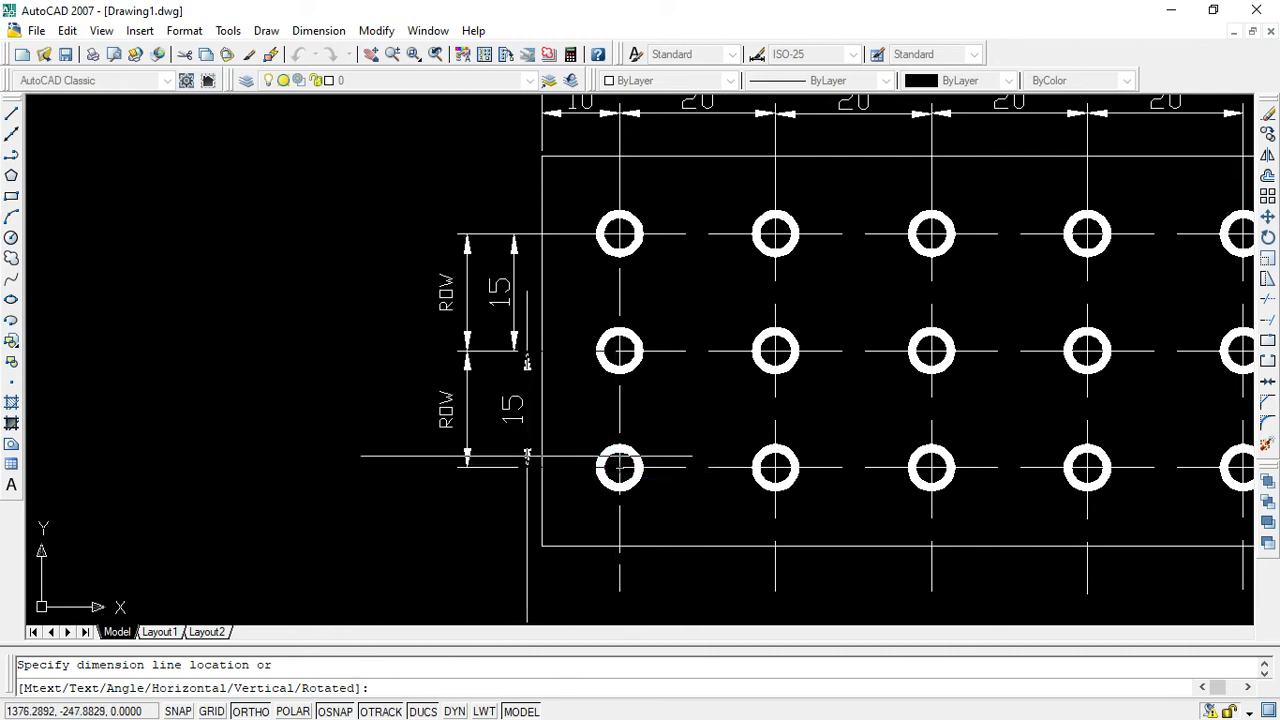
click(527, 457)
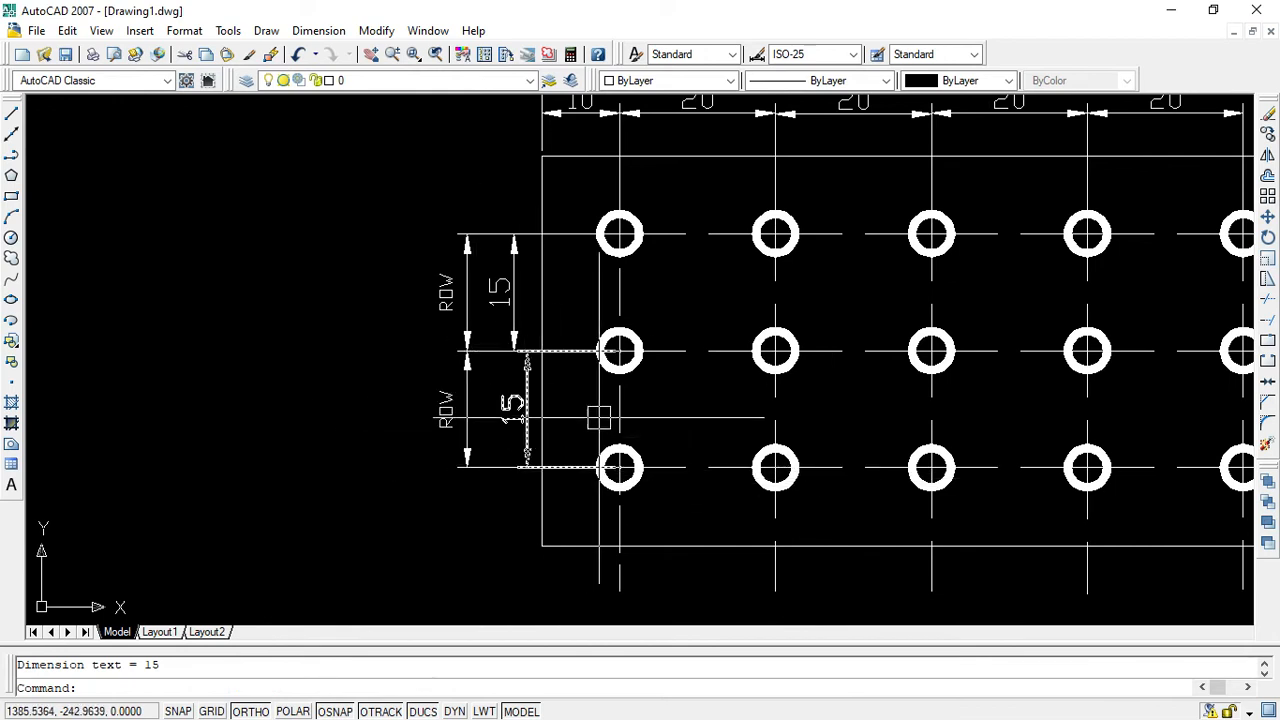
Move the lower row-spacing dimension line into alignment with the upper spacing dimension beside it and deselect it.
click(513, 403)
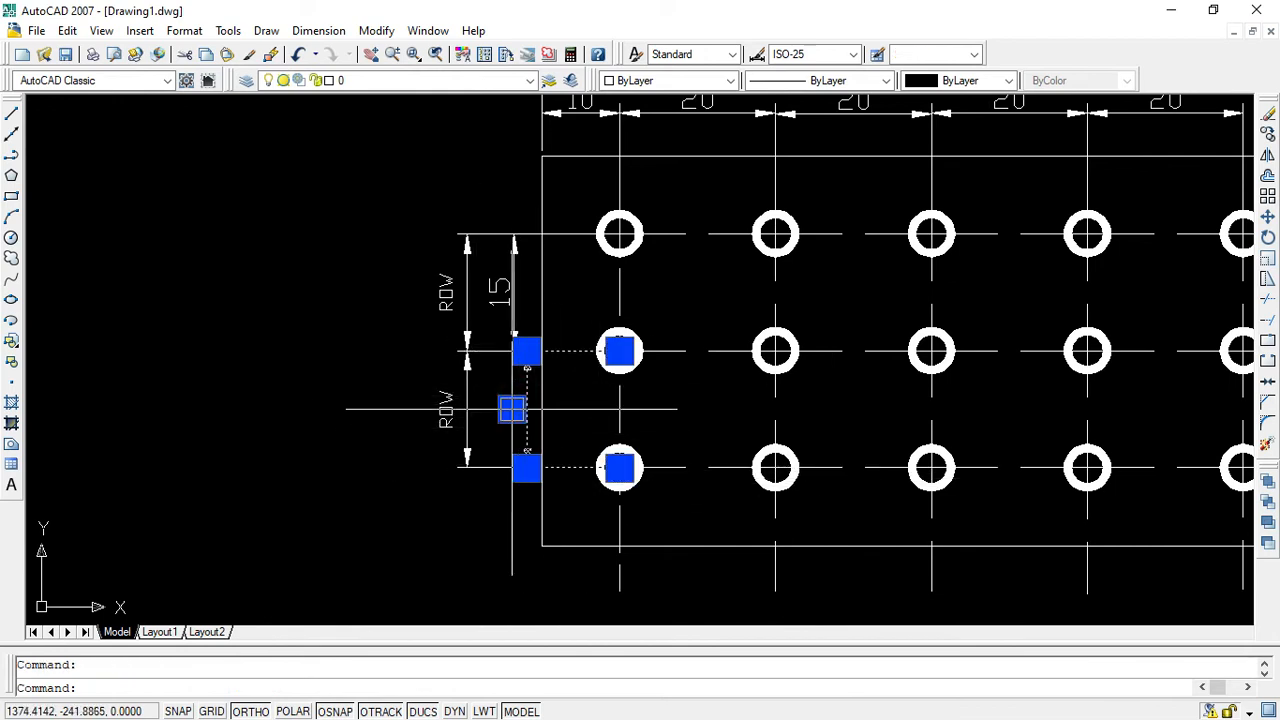
click(511, 409)
click(511, 409)
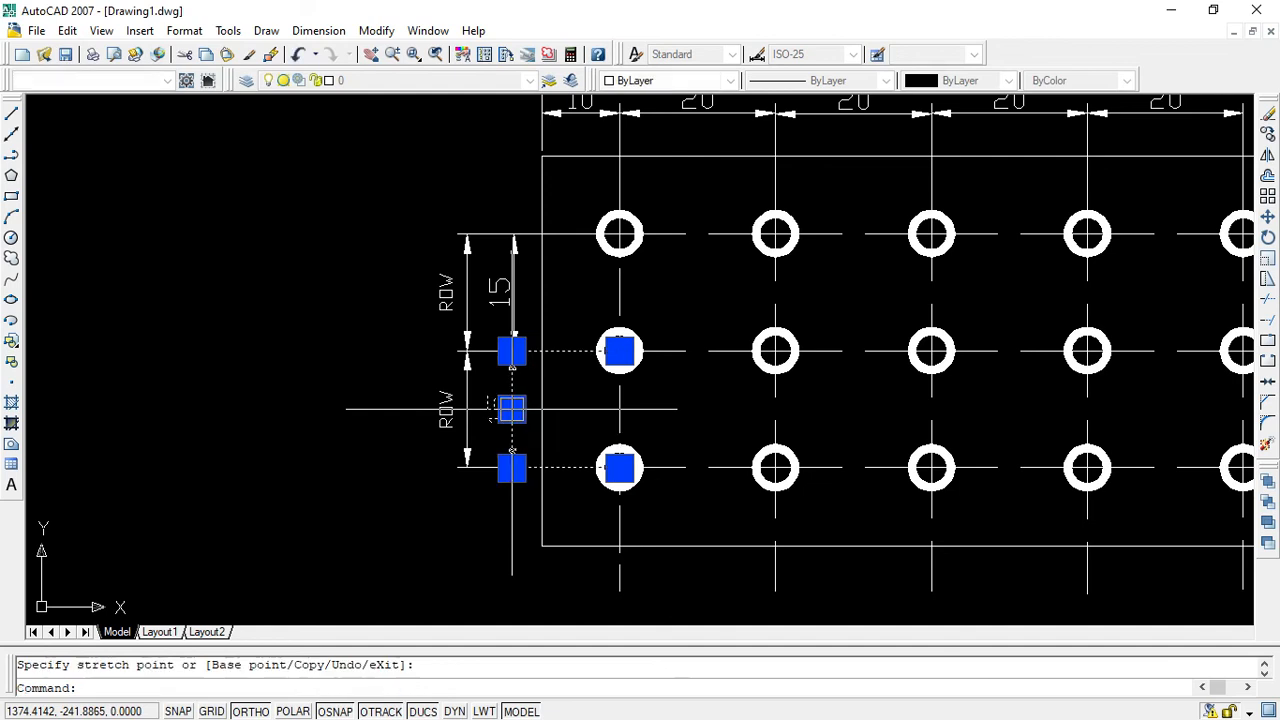
click(321, 474)
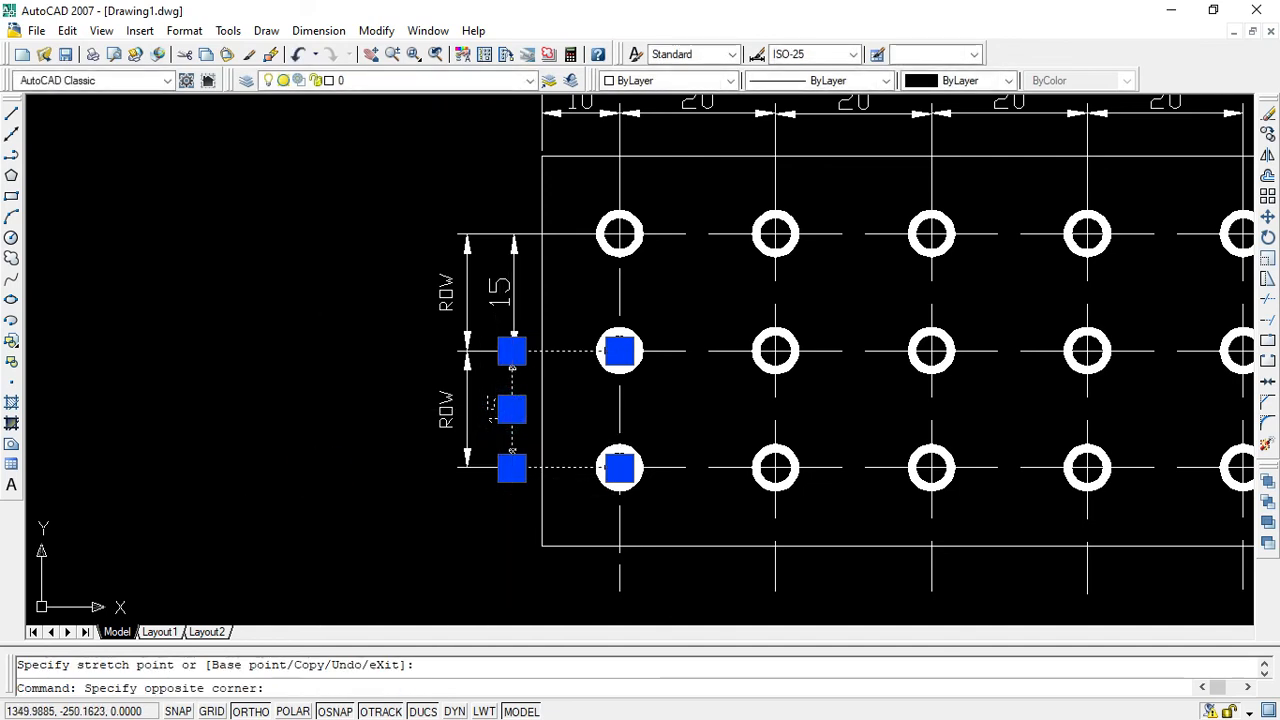
key(Escape)
key(Escape)
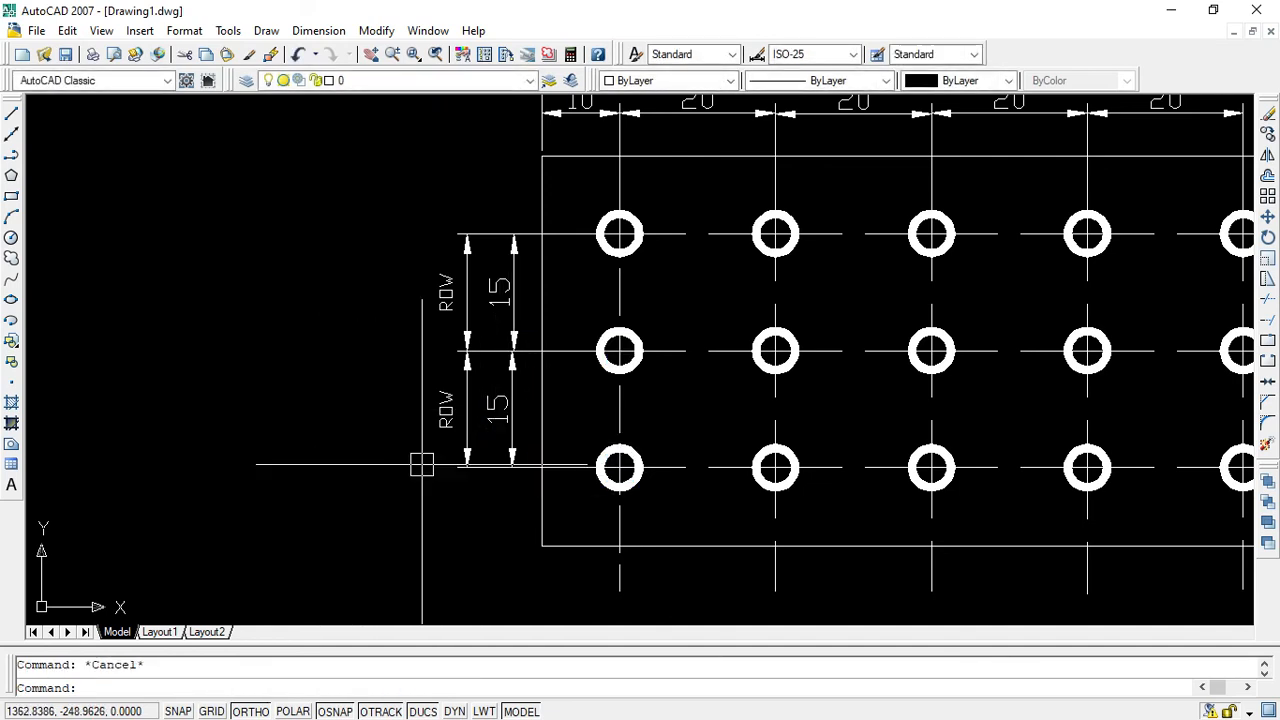
Open the lower row-spacing dimension's properties, try moving its text upward along the dimension line, and undo the move.
double_click(511, 409)
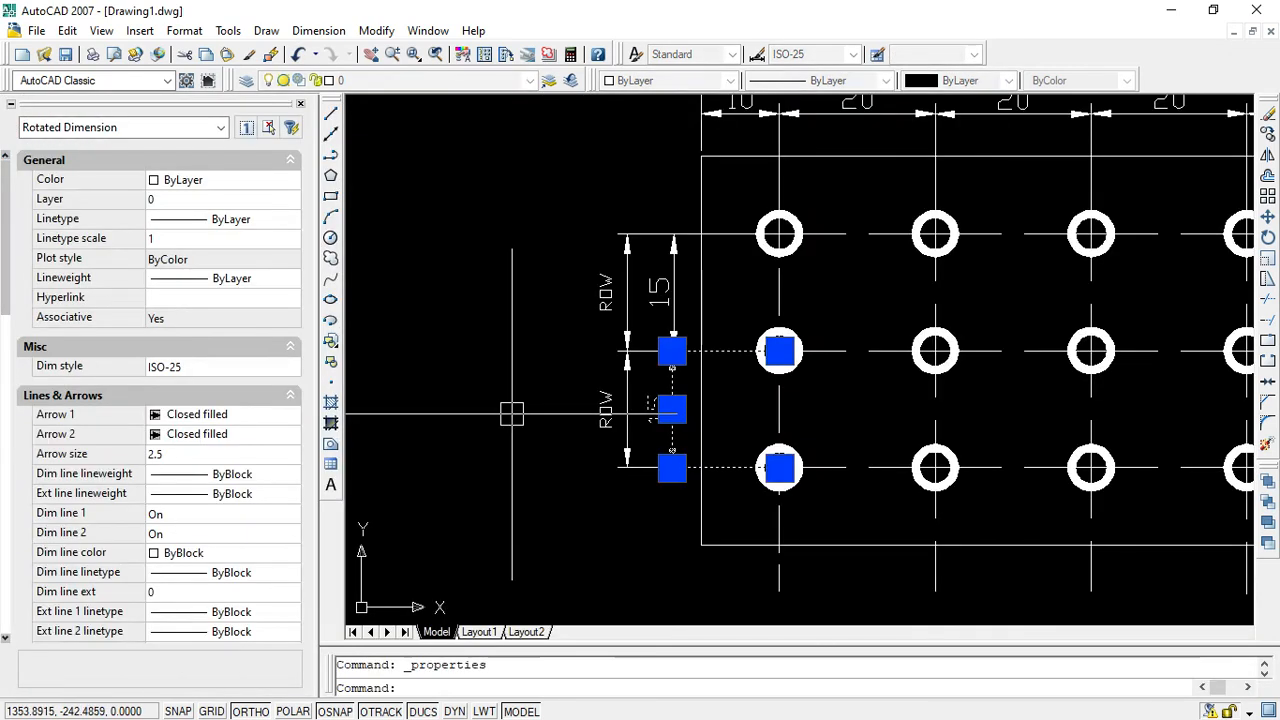
click(671, 408)
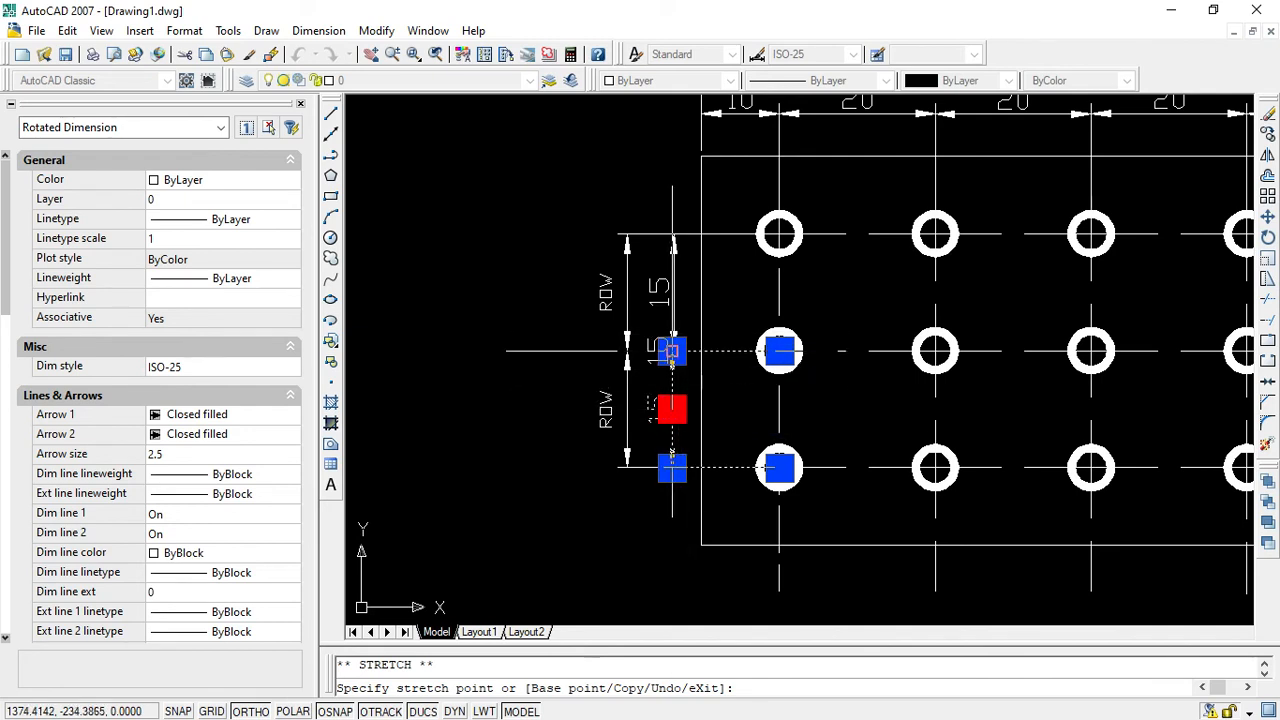
click(672, 408)
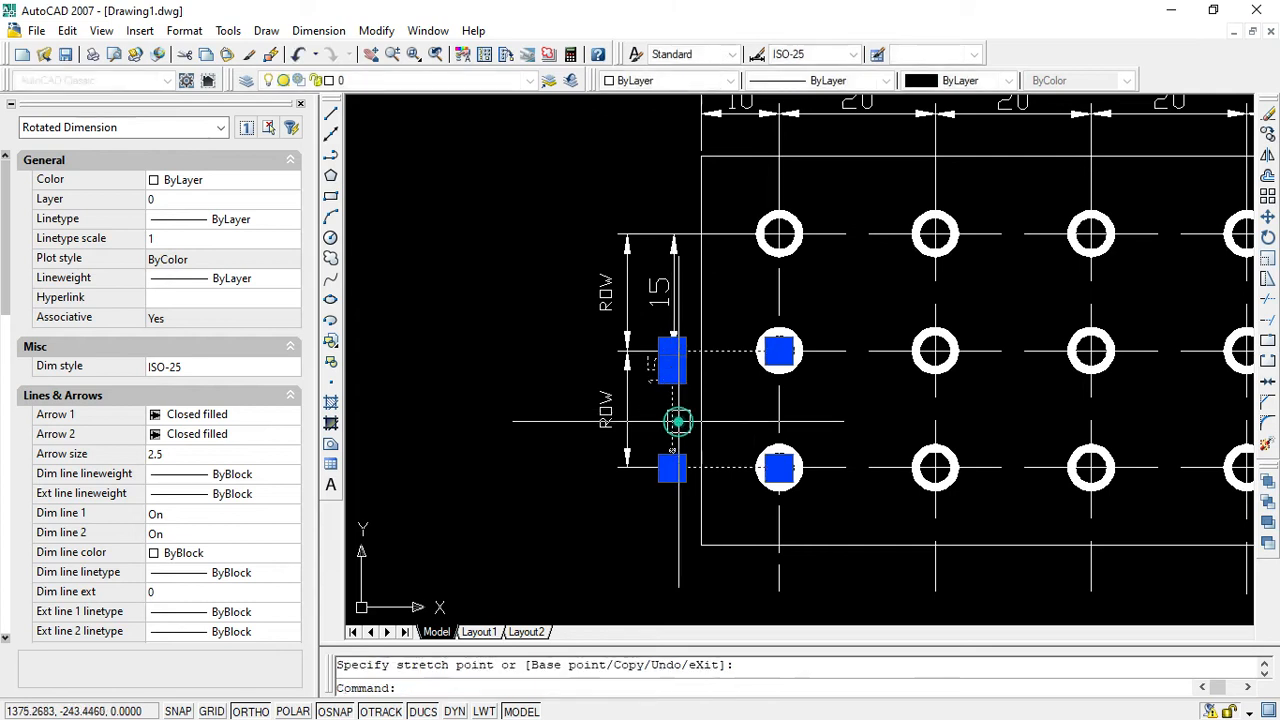
key(ctrl+z)
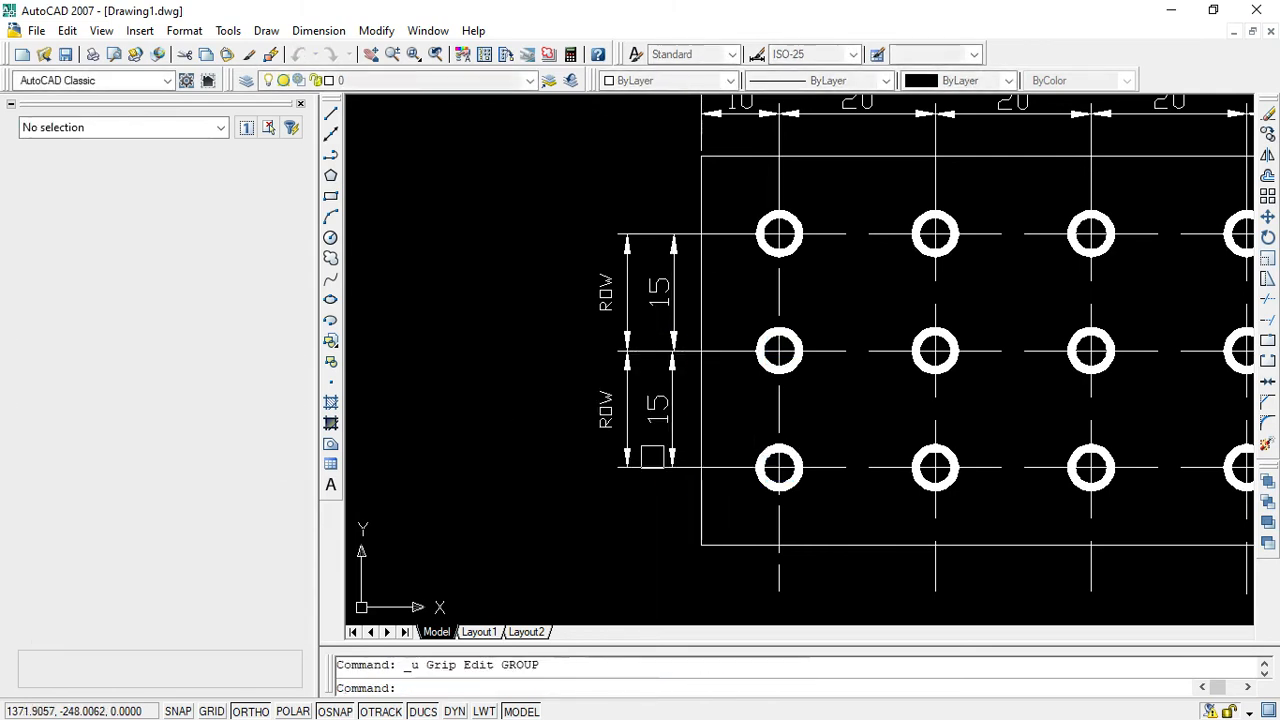
key(Escape)
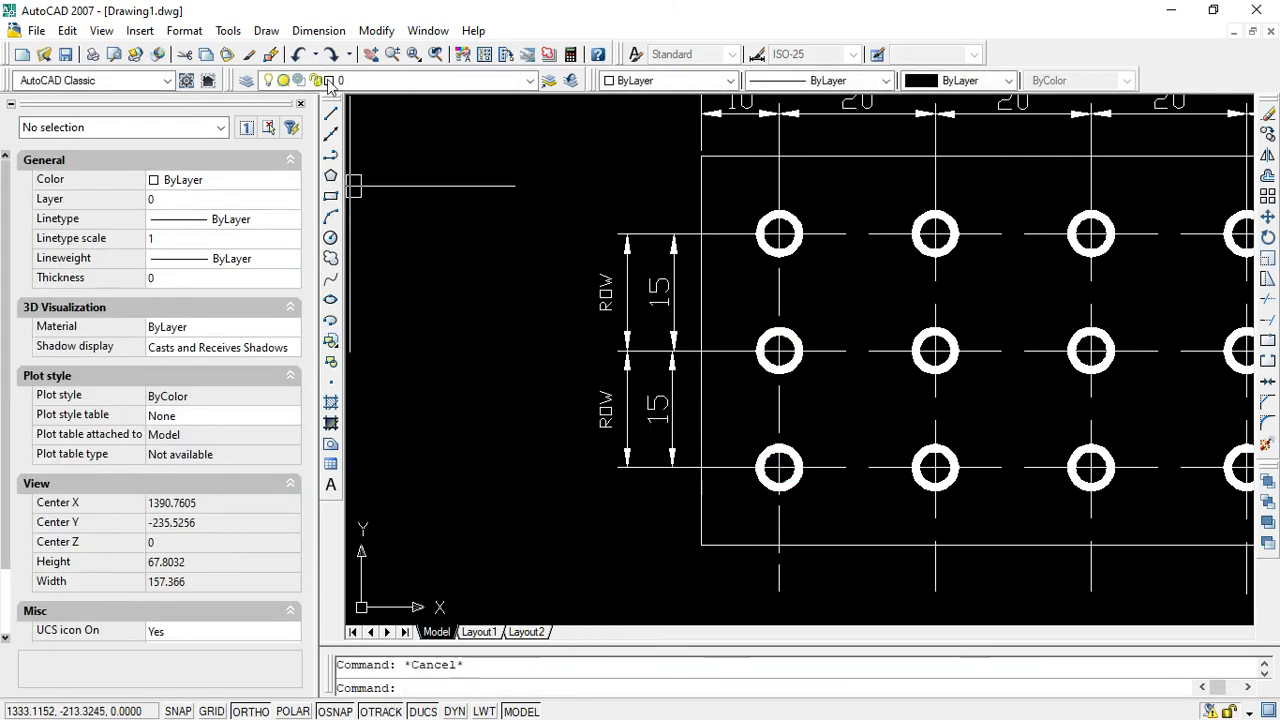
Override the text of the upper inner row-spacing dimension beside the first column with OFFSET and deselect it.
click(300, 104)
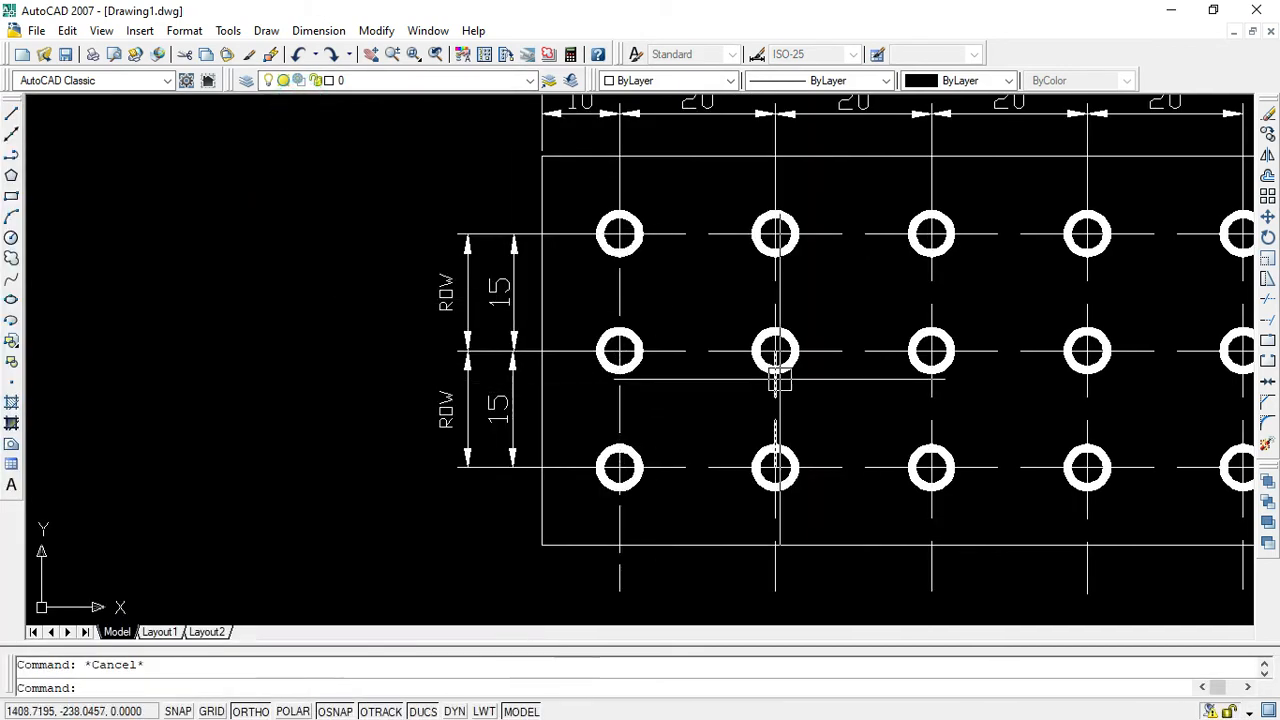
scroll(722, 383, up, 1)
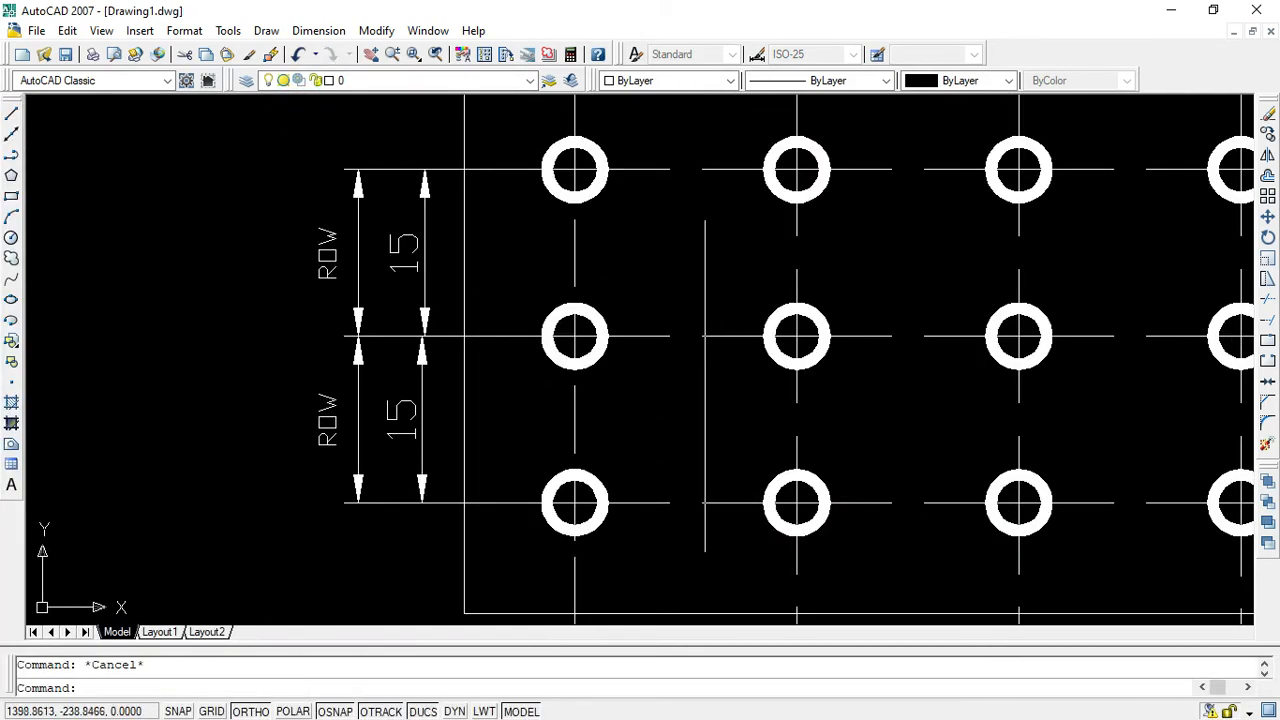
click(424, 241)
key(Escape)
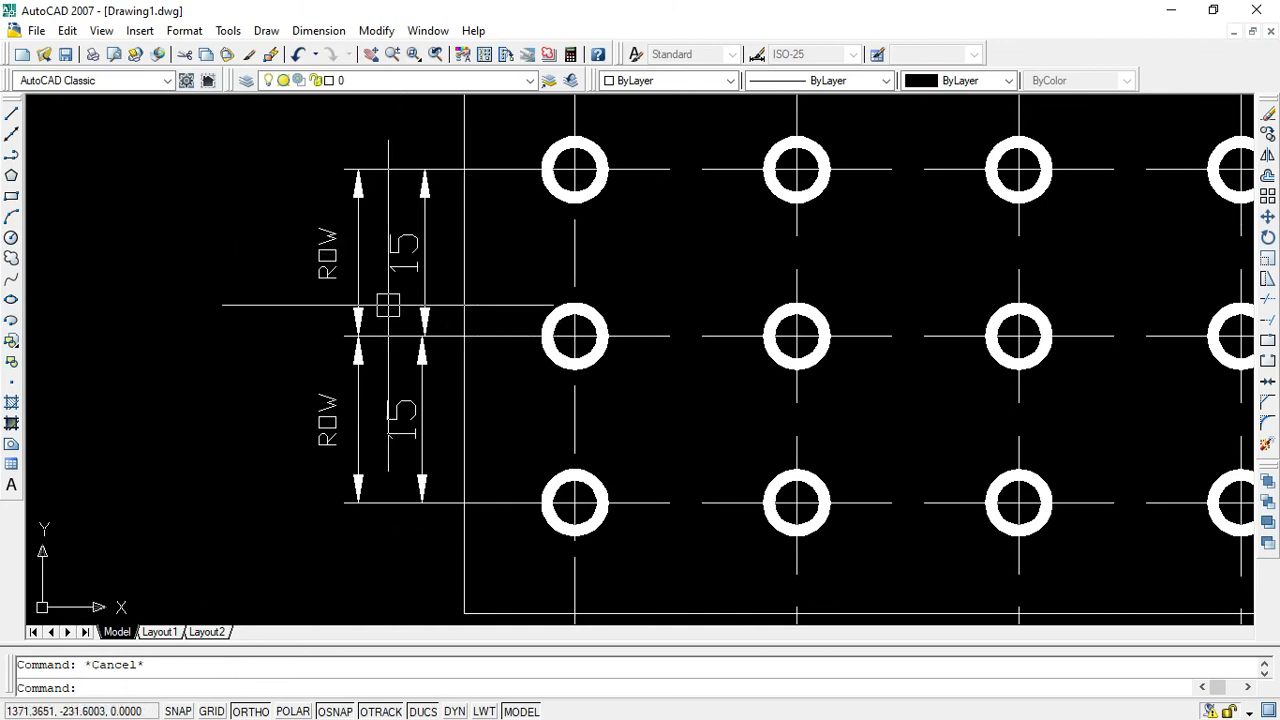
double_click(408, 264)
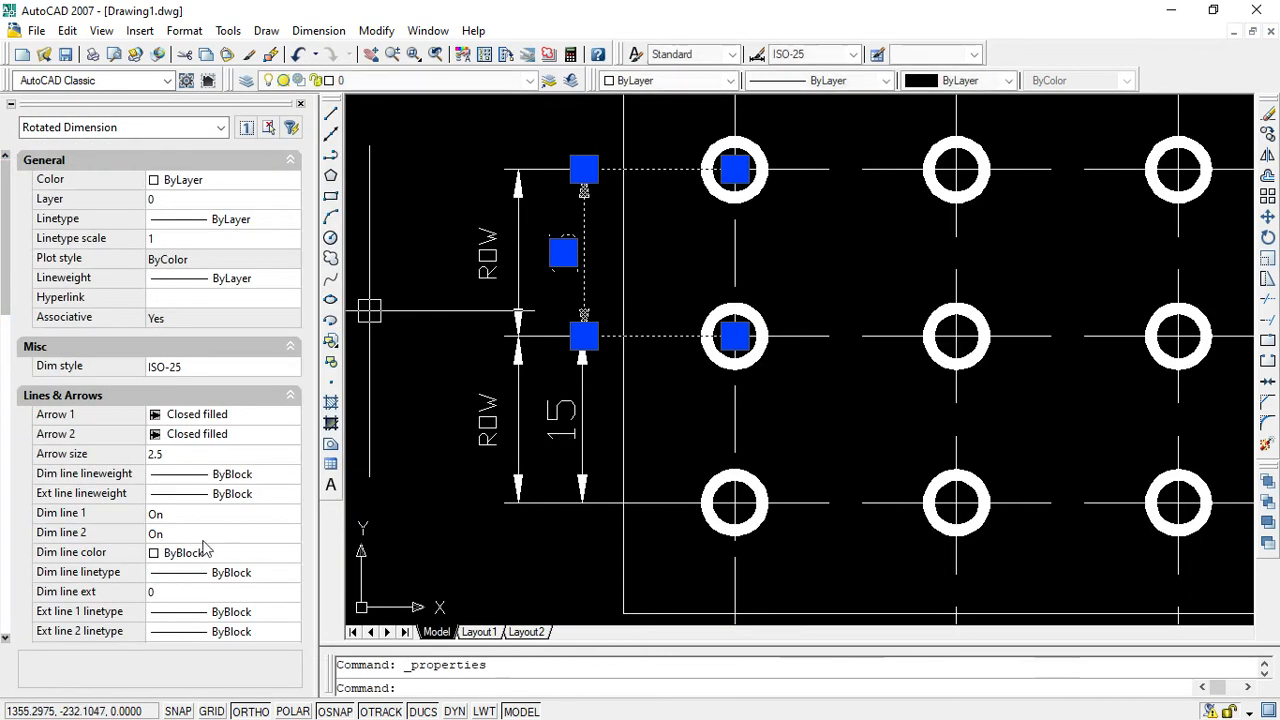
scroll(177, 560, down, 5)
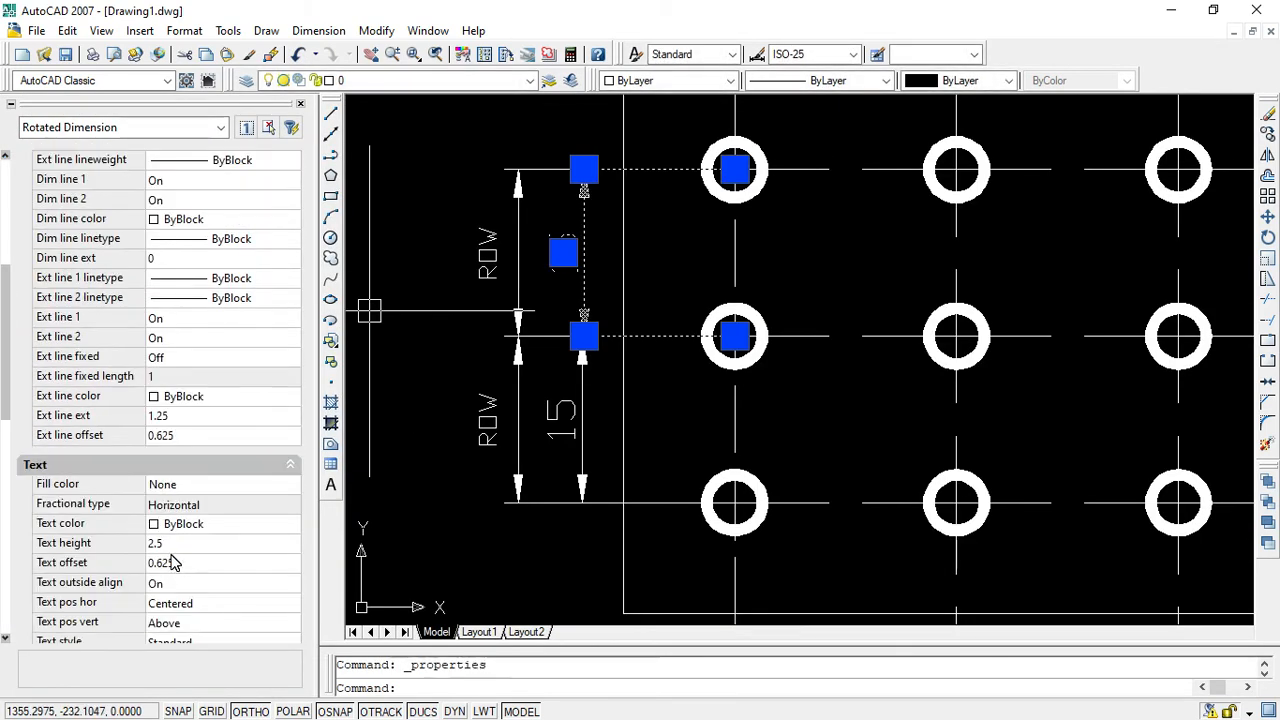
scroll(170, 557, down, 3)
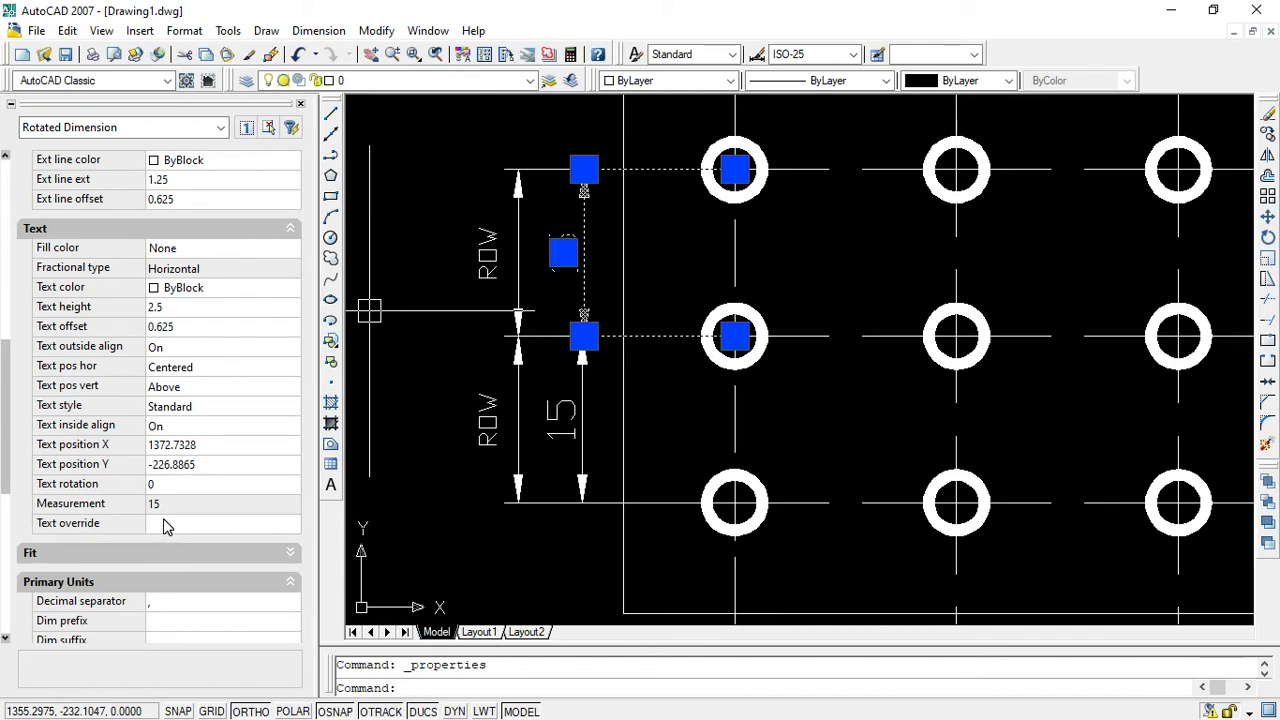
click(164, 521)
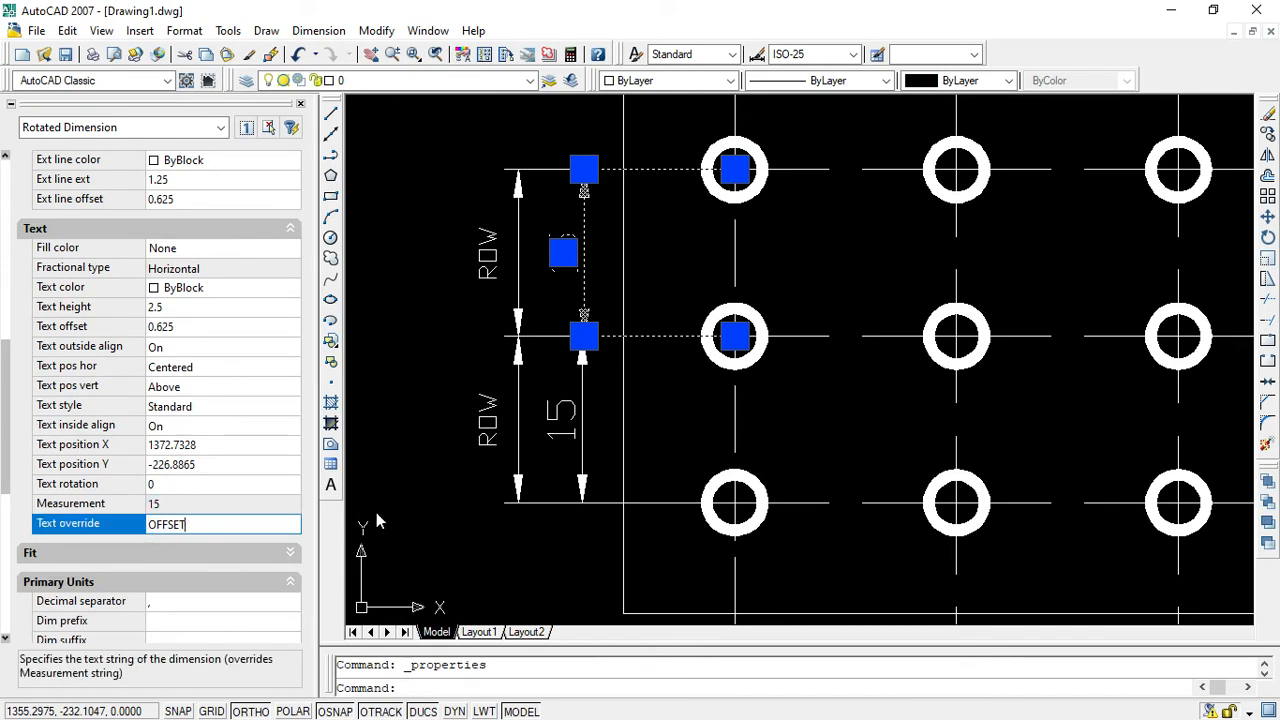
text(OFFSET)
click(408, 487)
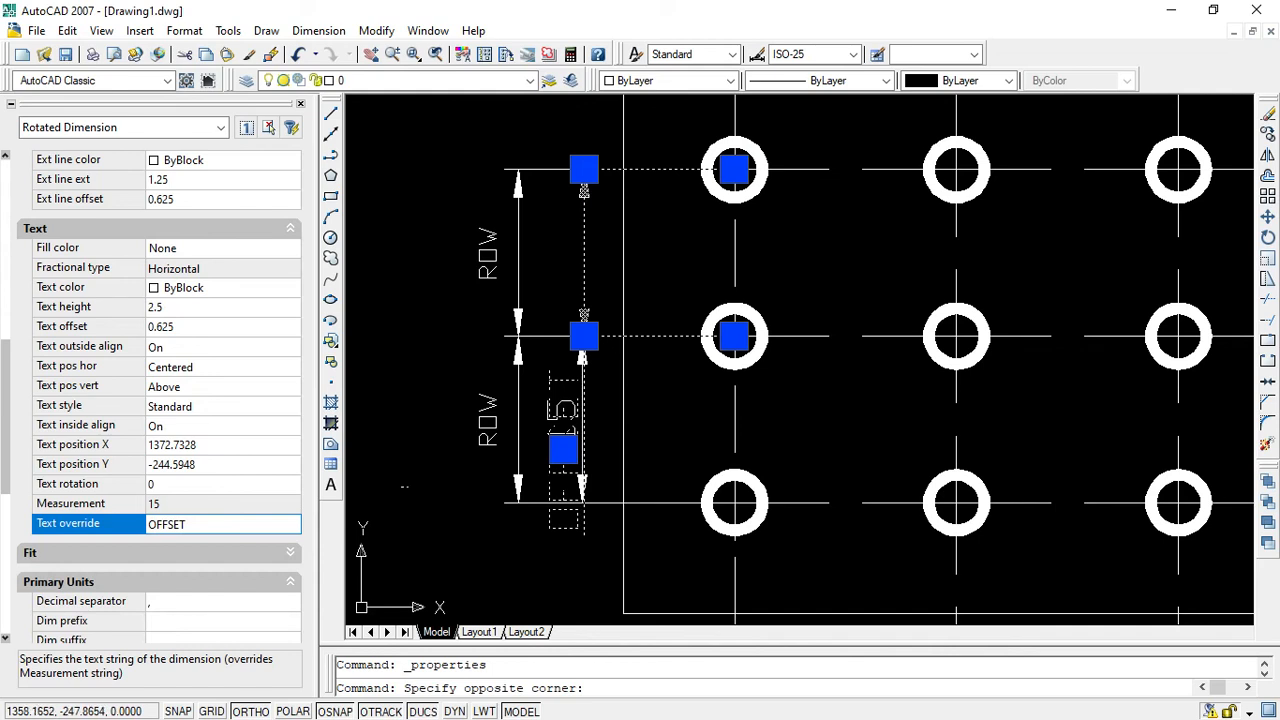
click(358, 321)
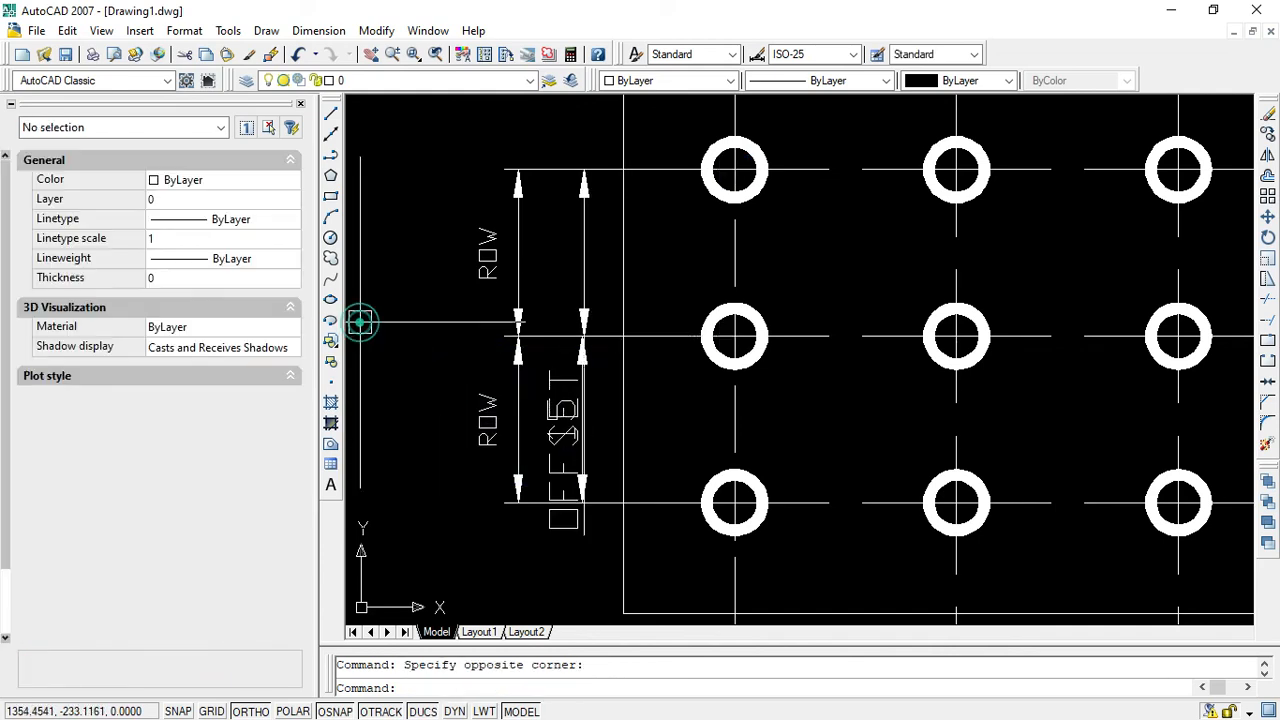
Set the text height of the upper OFFSET dimension to 1.5 and deselect it.
click(563, 528)
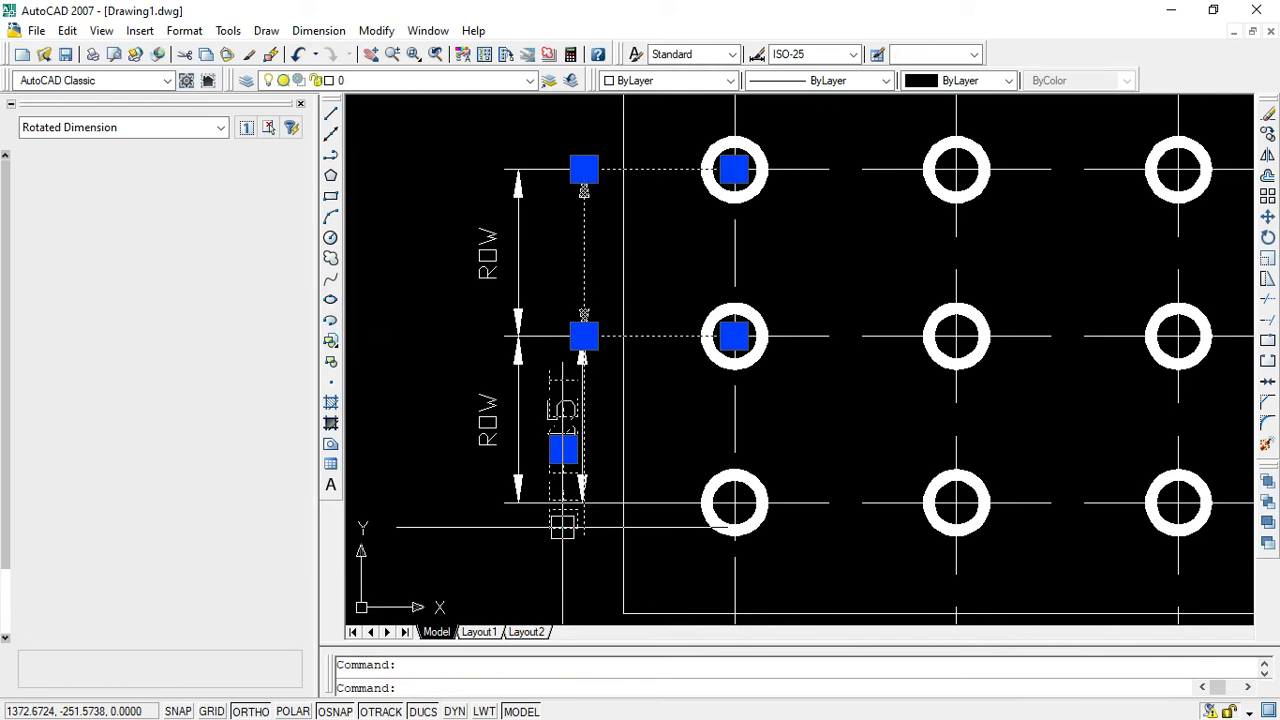
scroll(155, 468, down, 8)
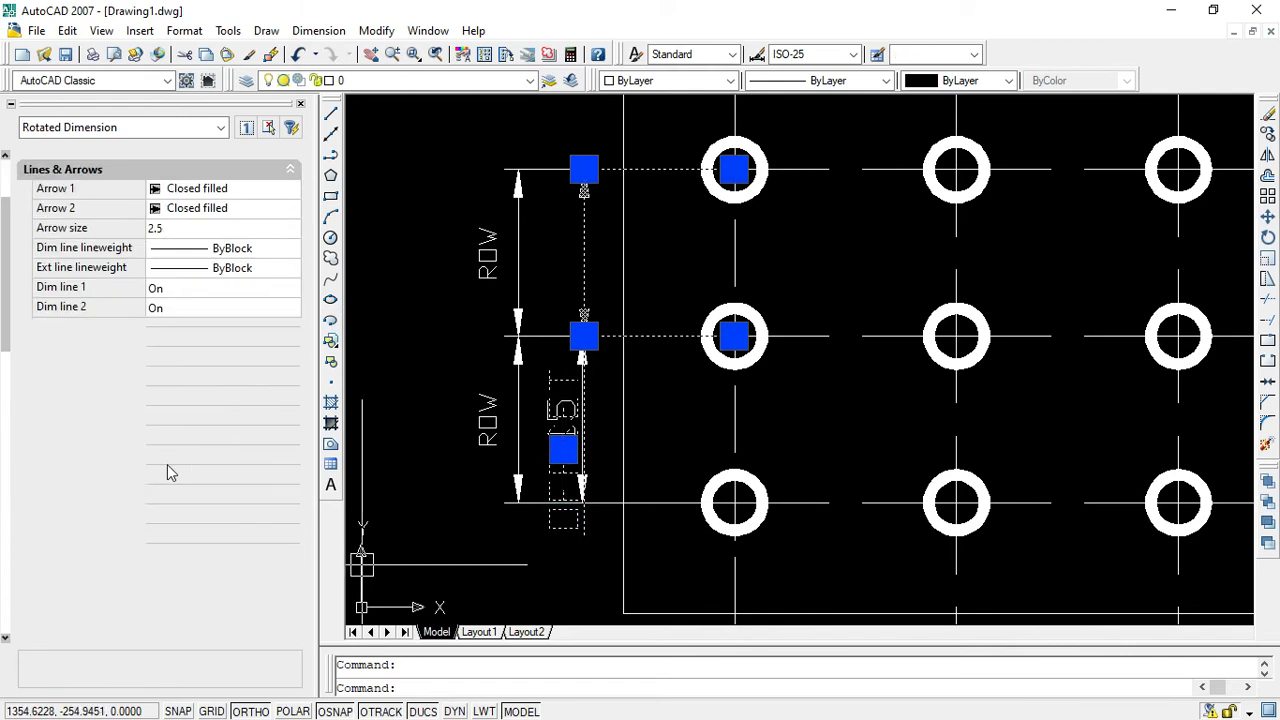
click(156, 426)
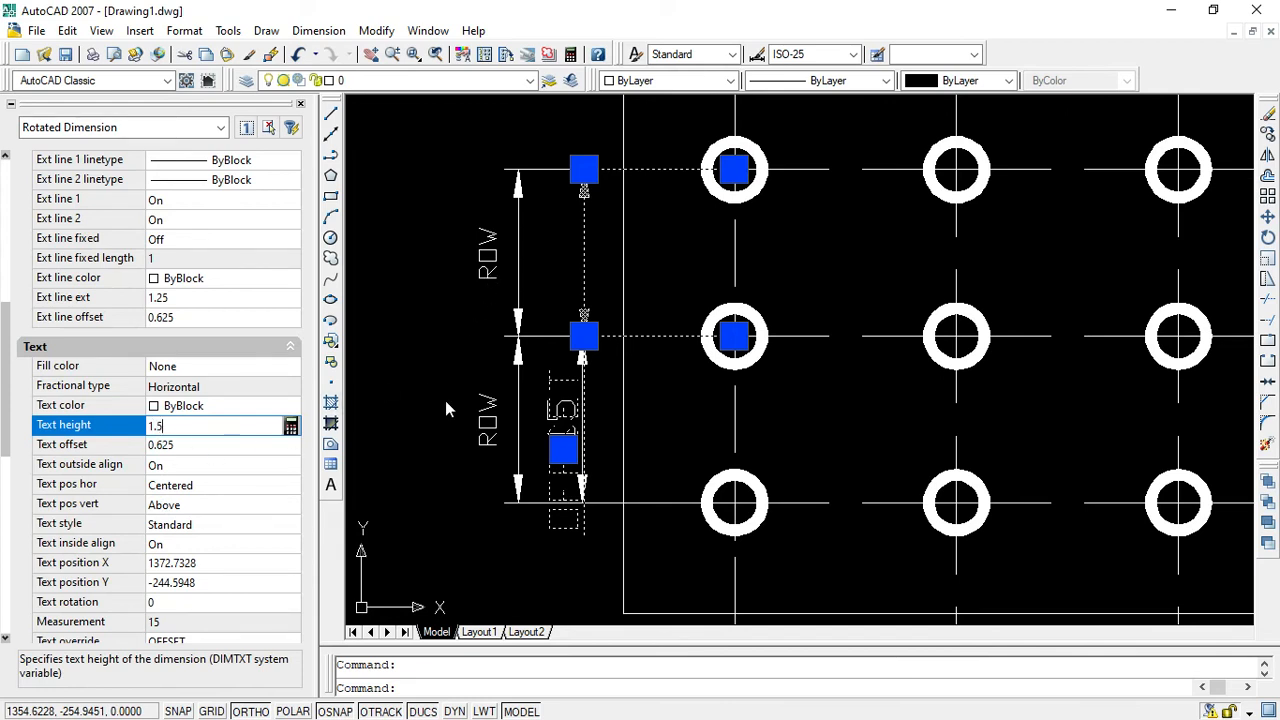
click(413, 472)
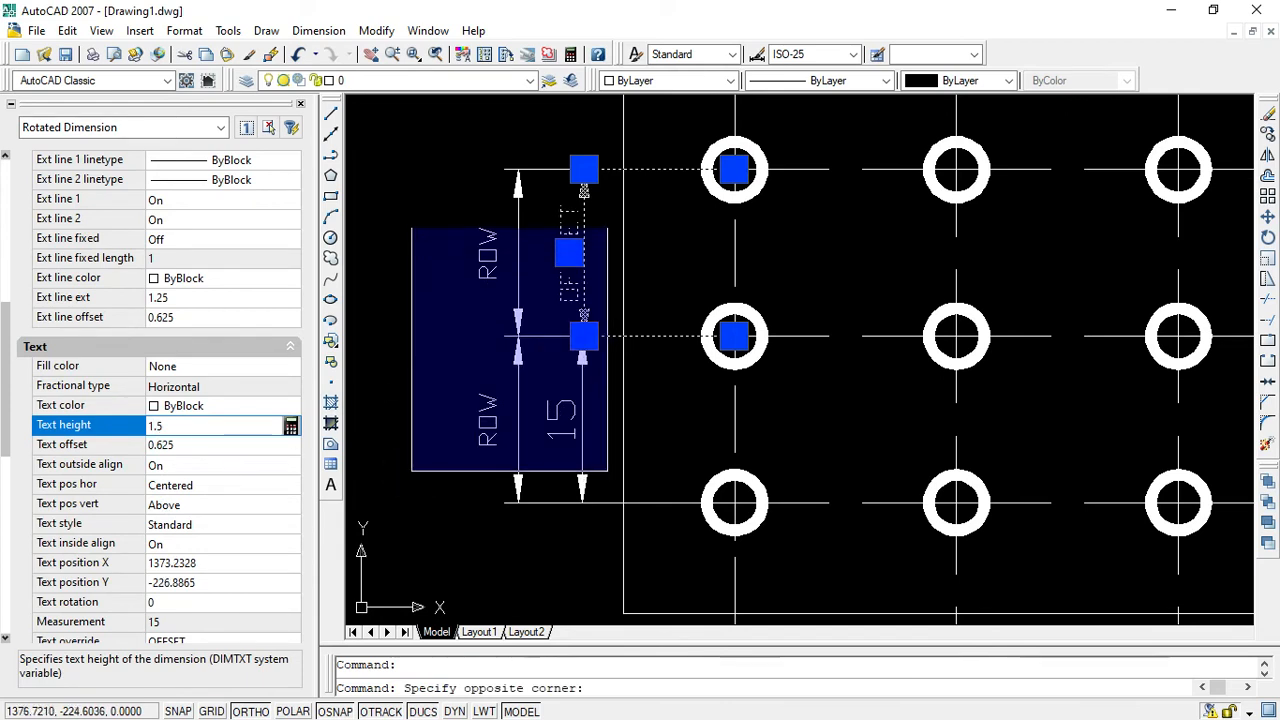
click(394, 442)
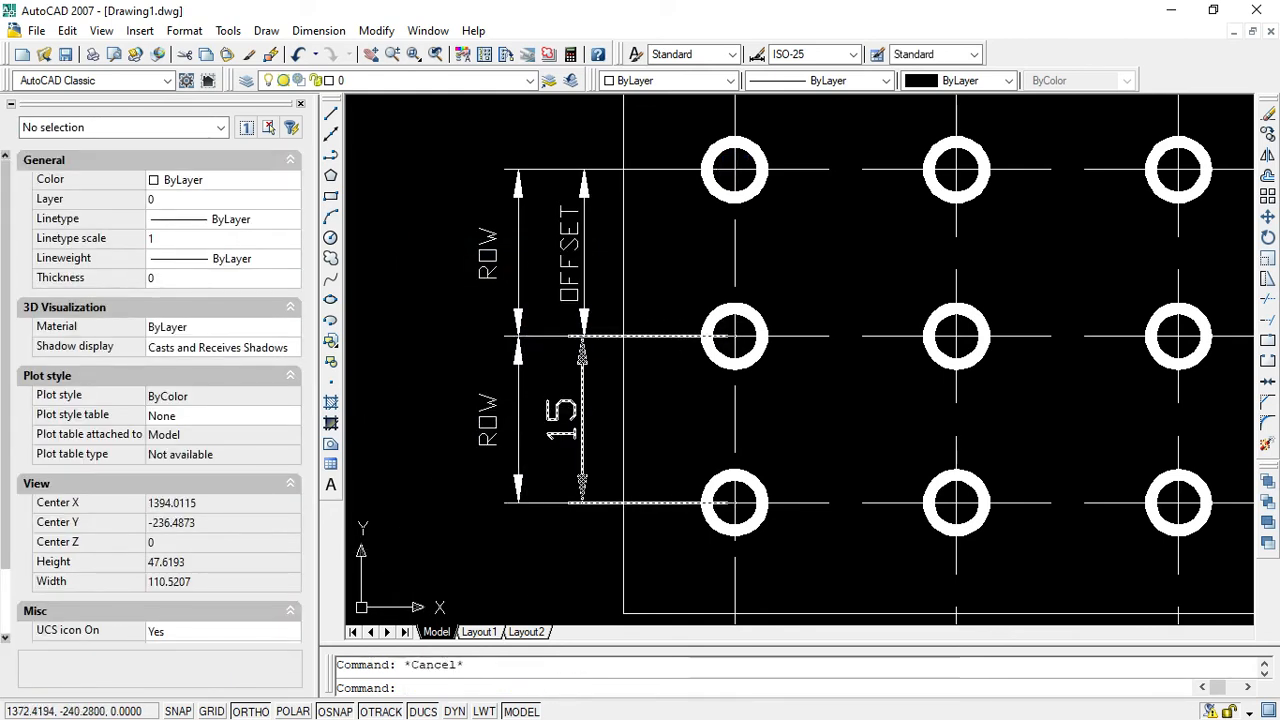
Match the properties of the upper OFFSET dimension onto the inner row-spacing dimension below it.
click(377, 31)
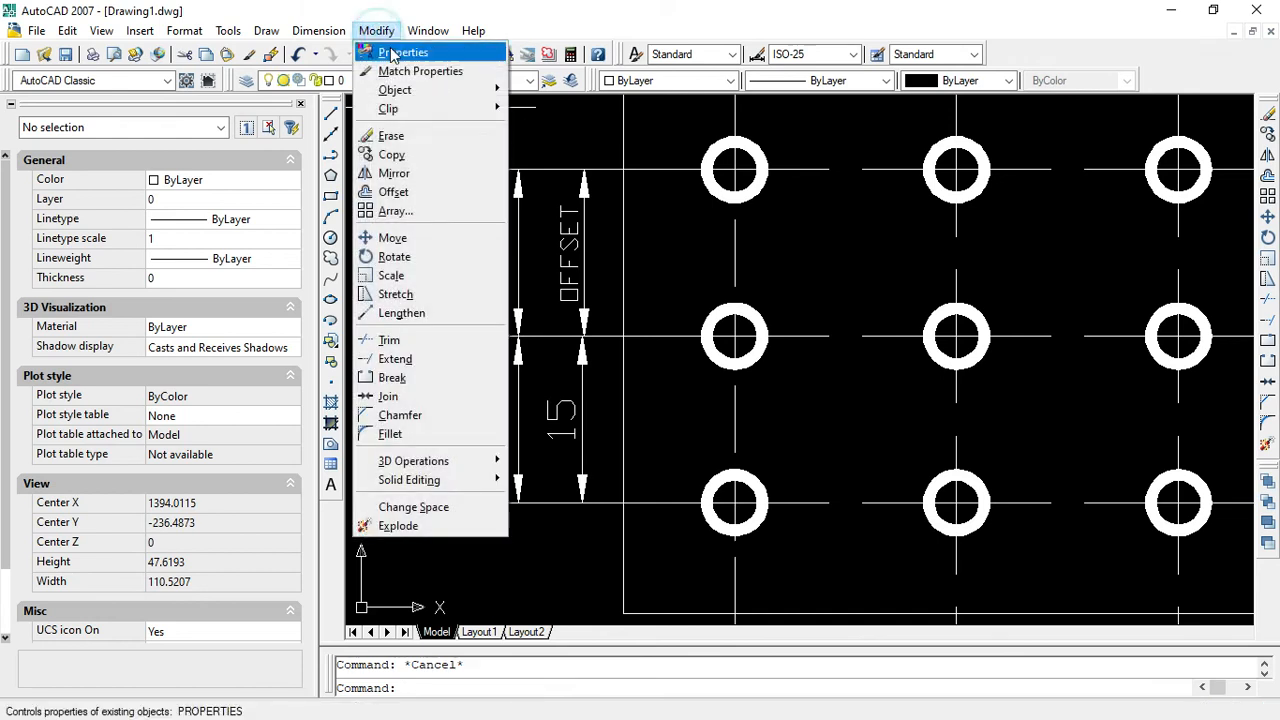
click(425, 68)
click(568, 247)
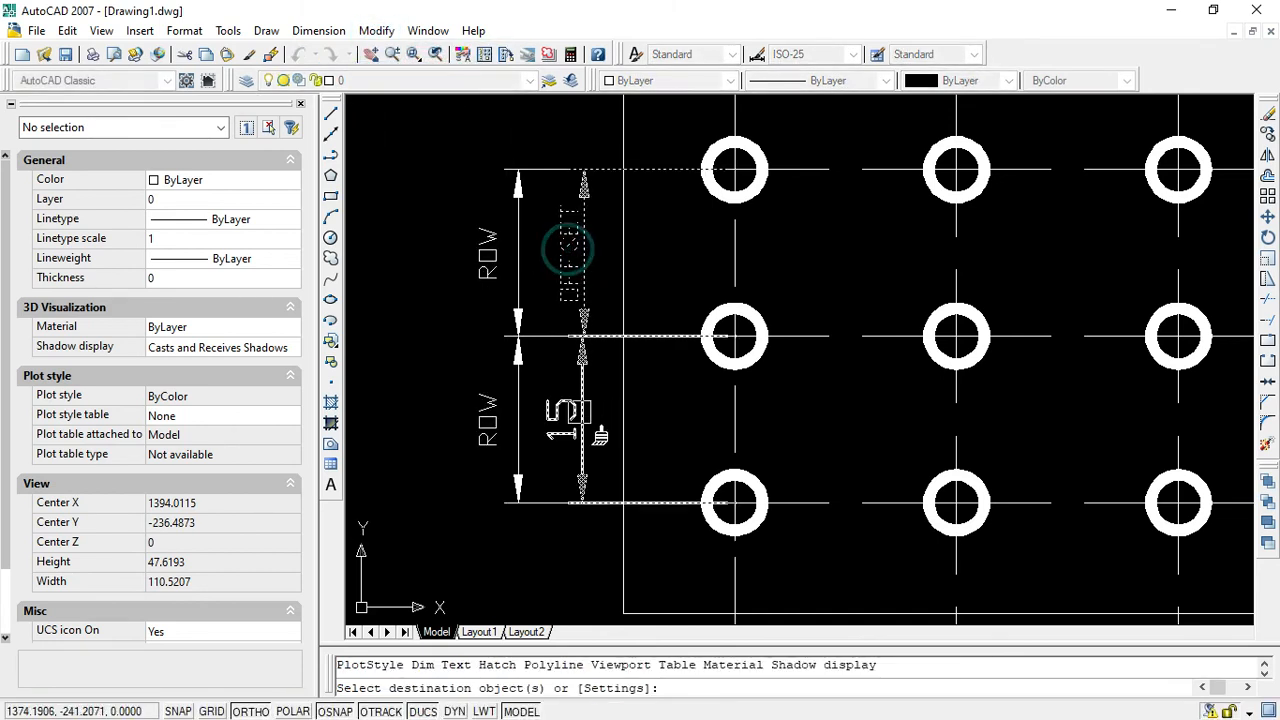
click(563, 420)
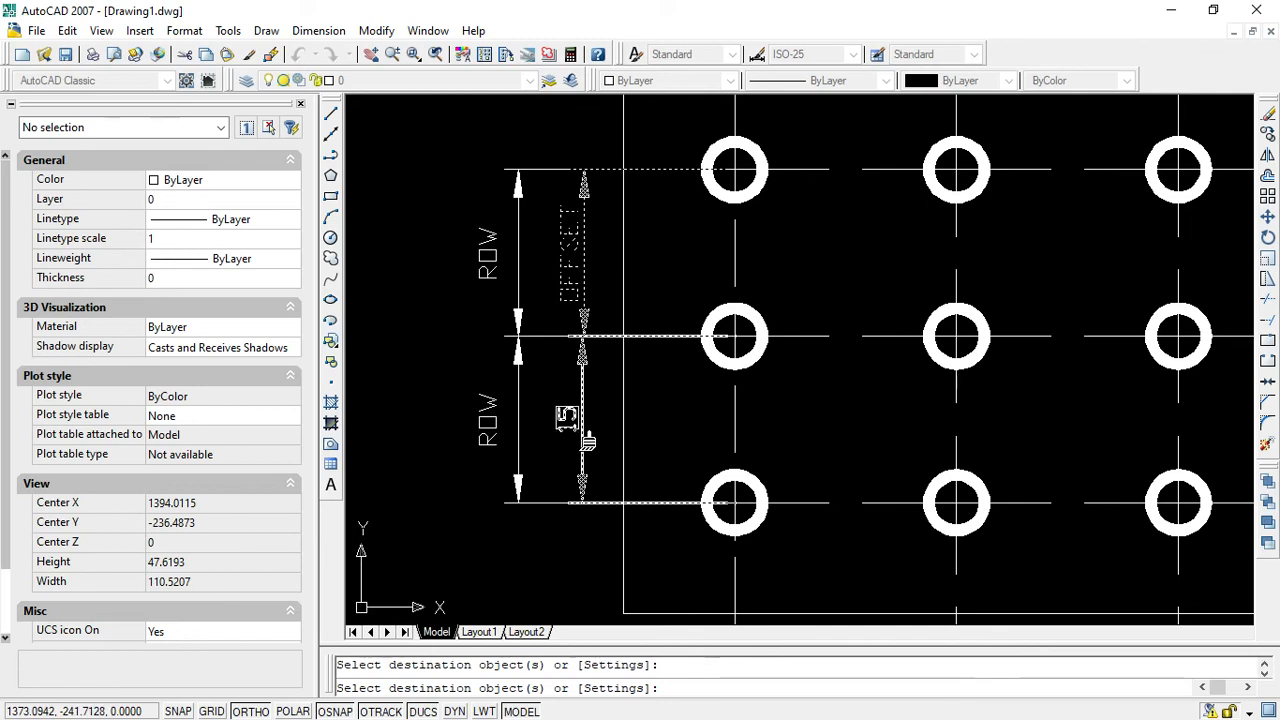
click(582, 447)
key(Escape)
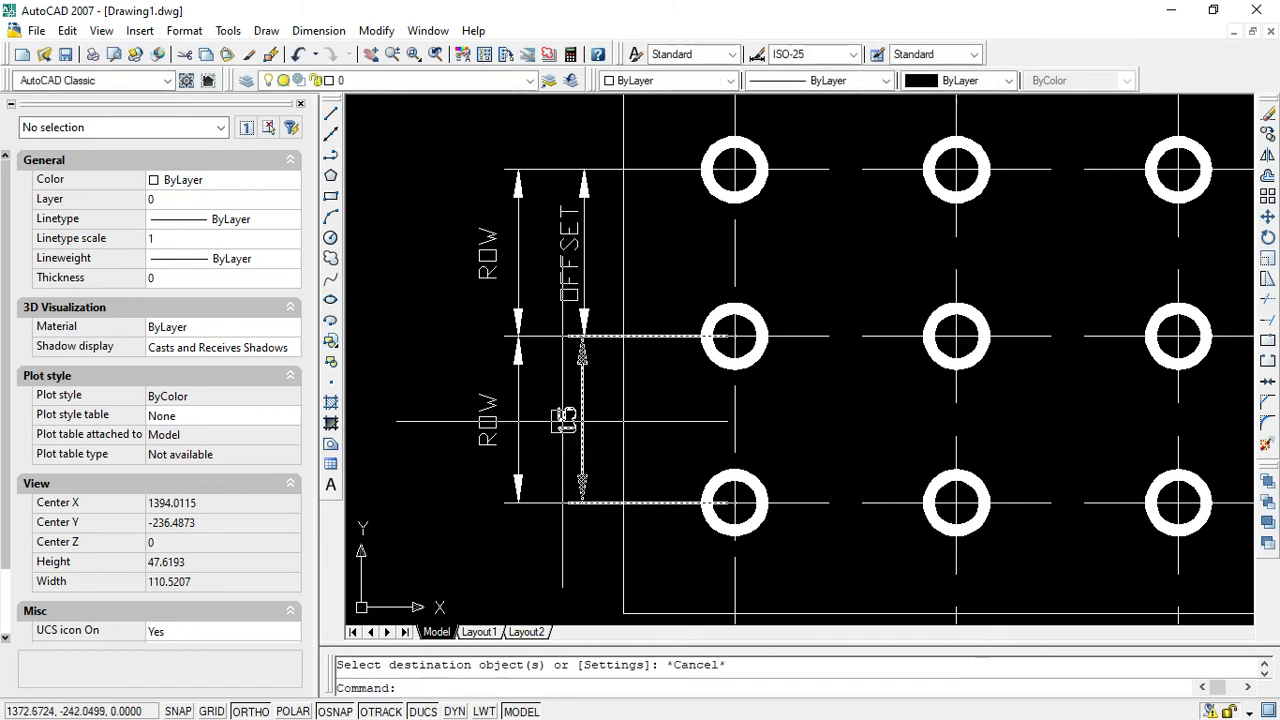
Override the text of the lower inner row-spacing dimension with OFFSET, deselect it and close its properties.
click(565, 418)
double_click(565, 418)
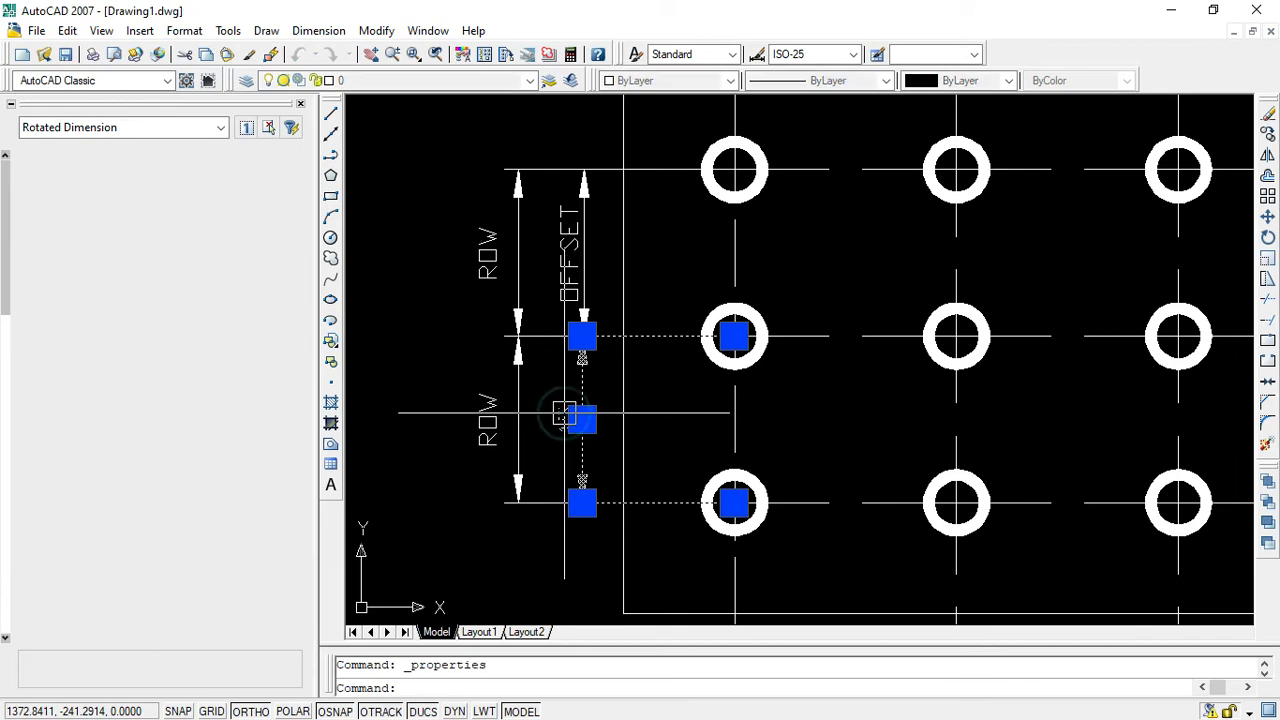
scroll(186, 510, down, 5)
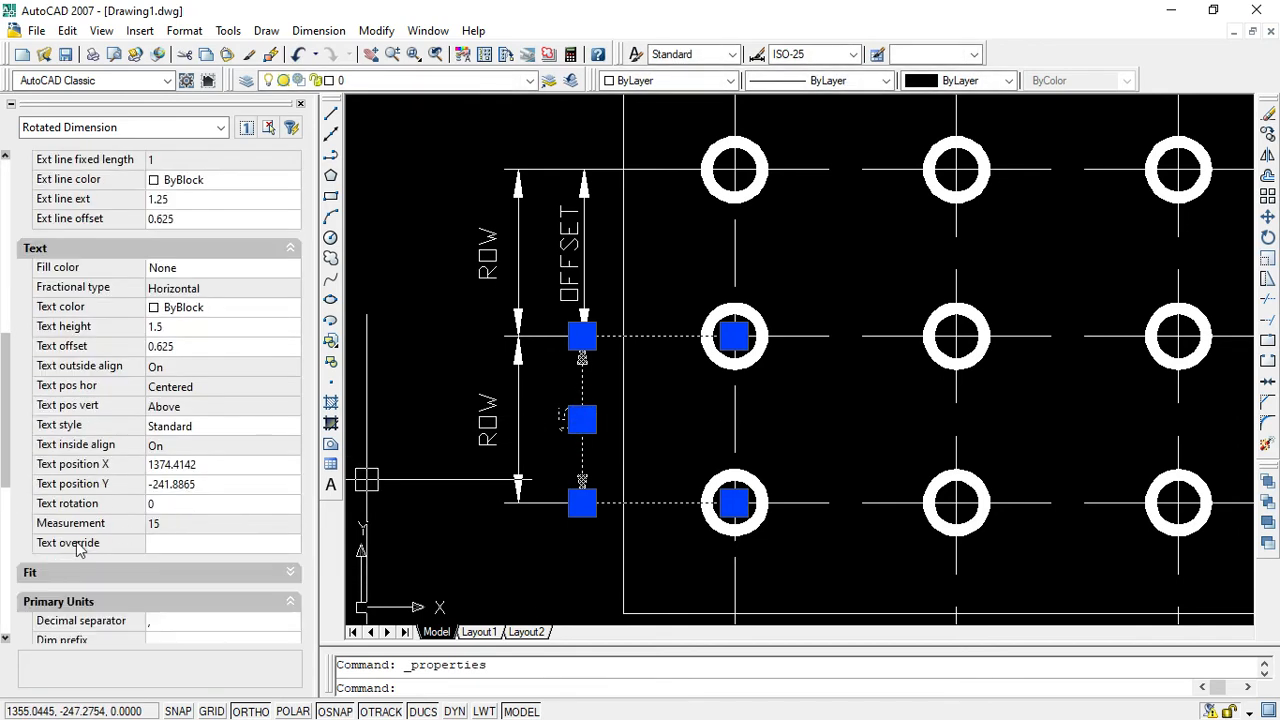
click(161, 541)
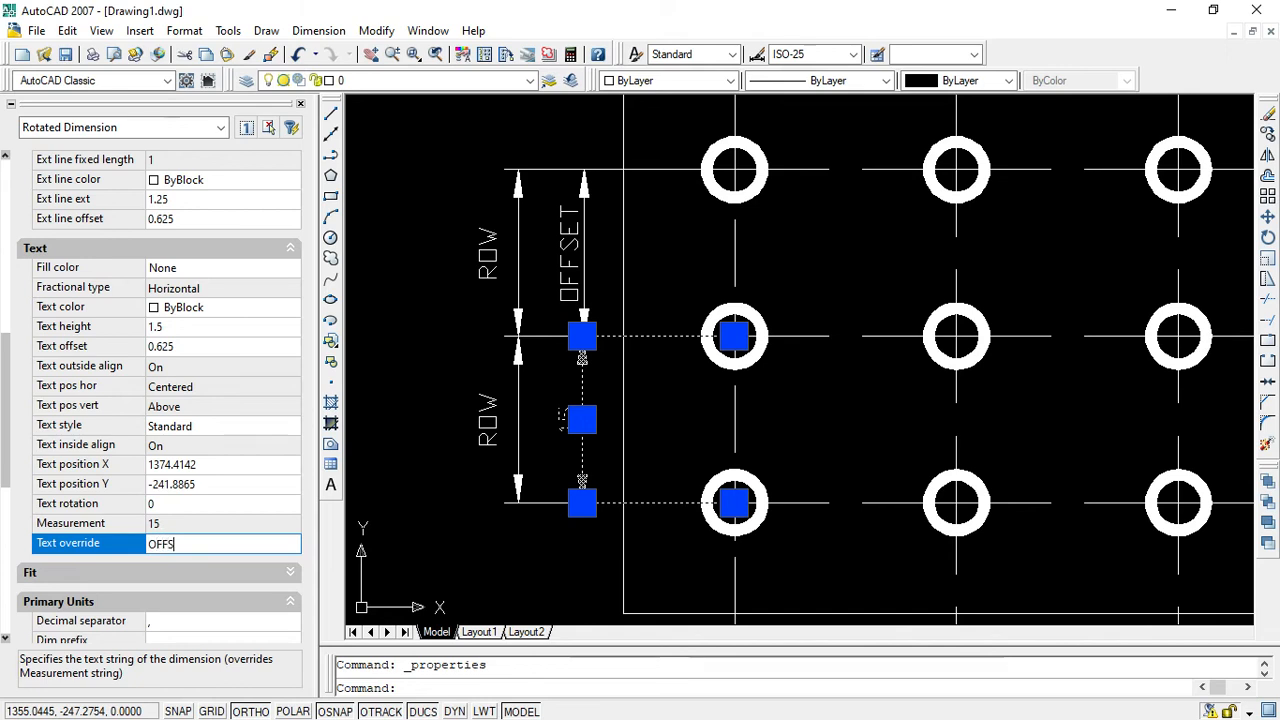
text(OFFSET)
click(443, 549)
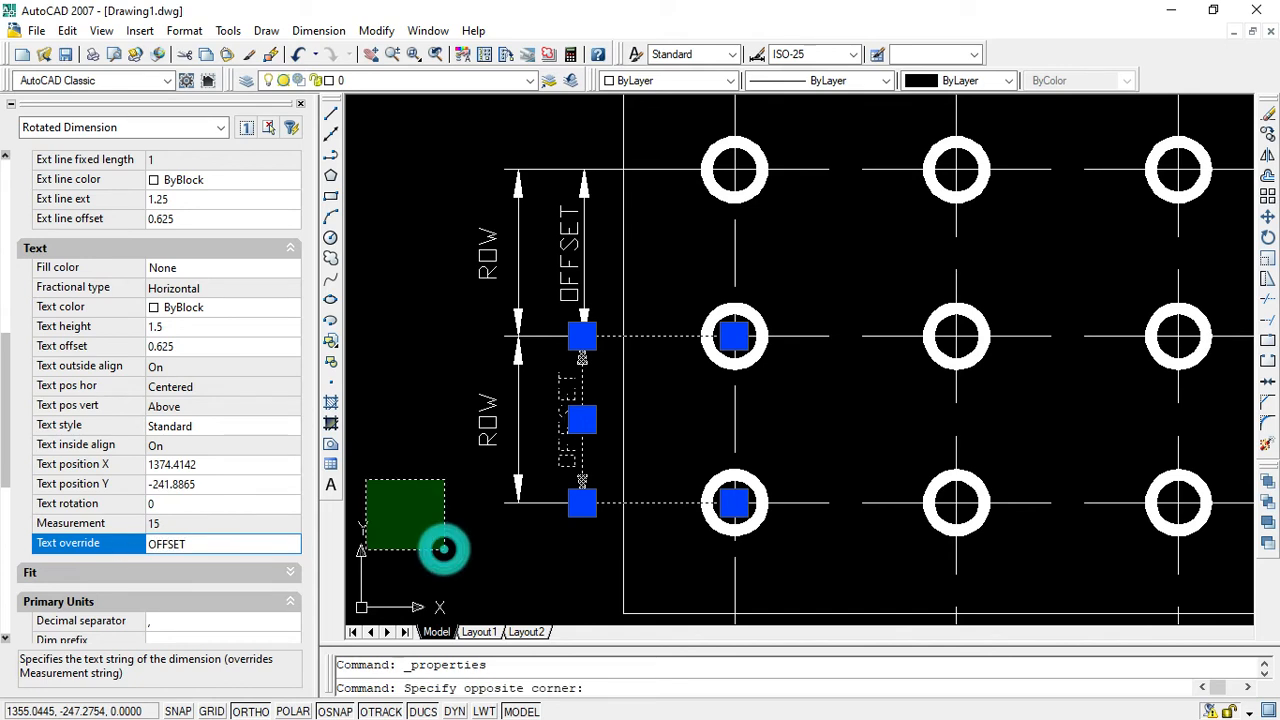
key(Escape)
key(Escape)
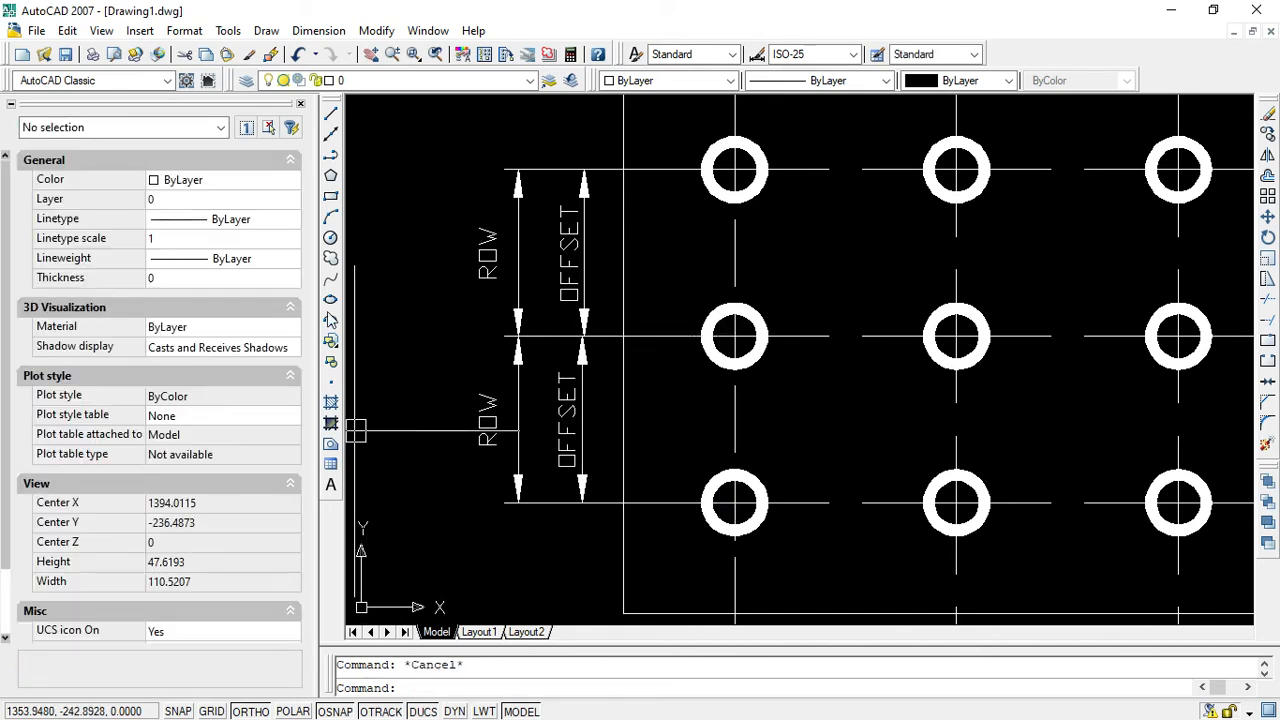
click(300, 105)
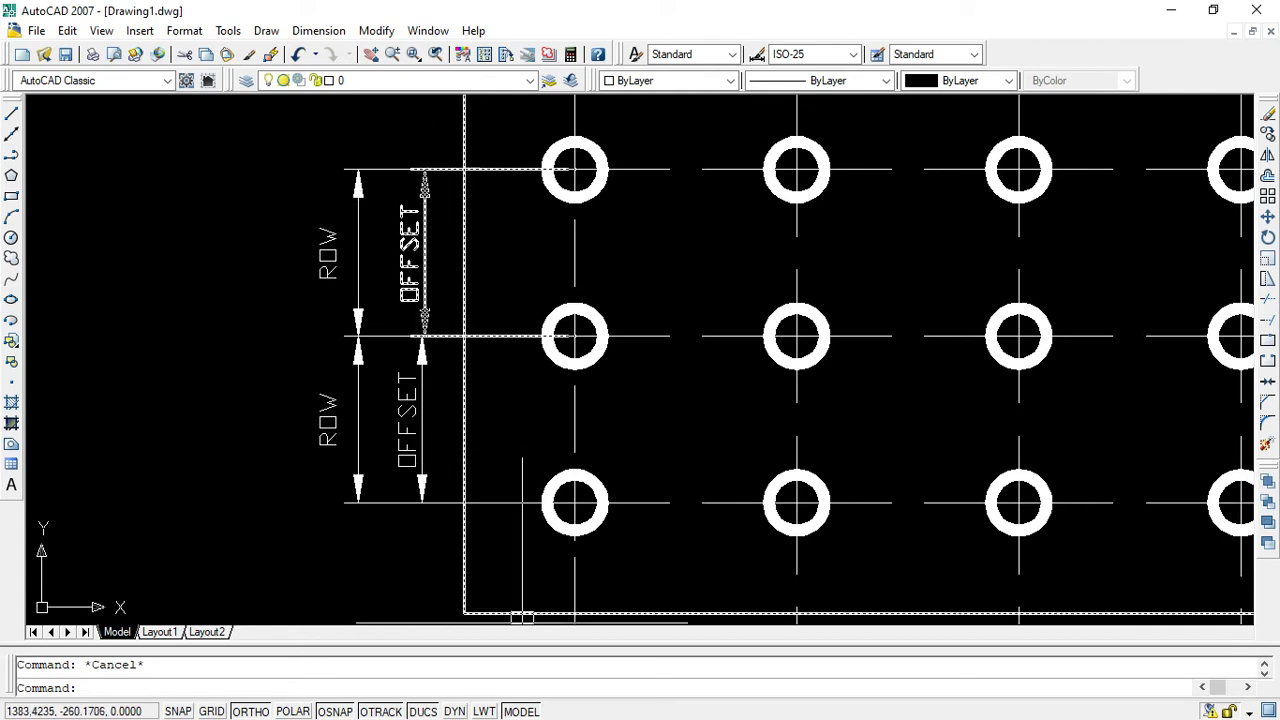
Switch to AUTOCADD.pdf to check how the ROW OFFSET labels are arranged, and return to the AutoCAD drawing.
key(super)
click(759, 703)
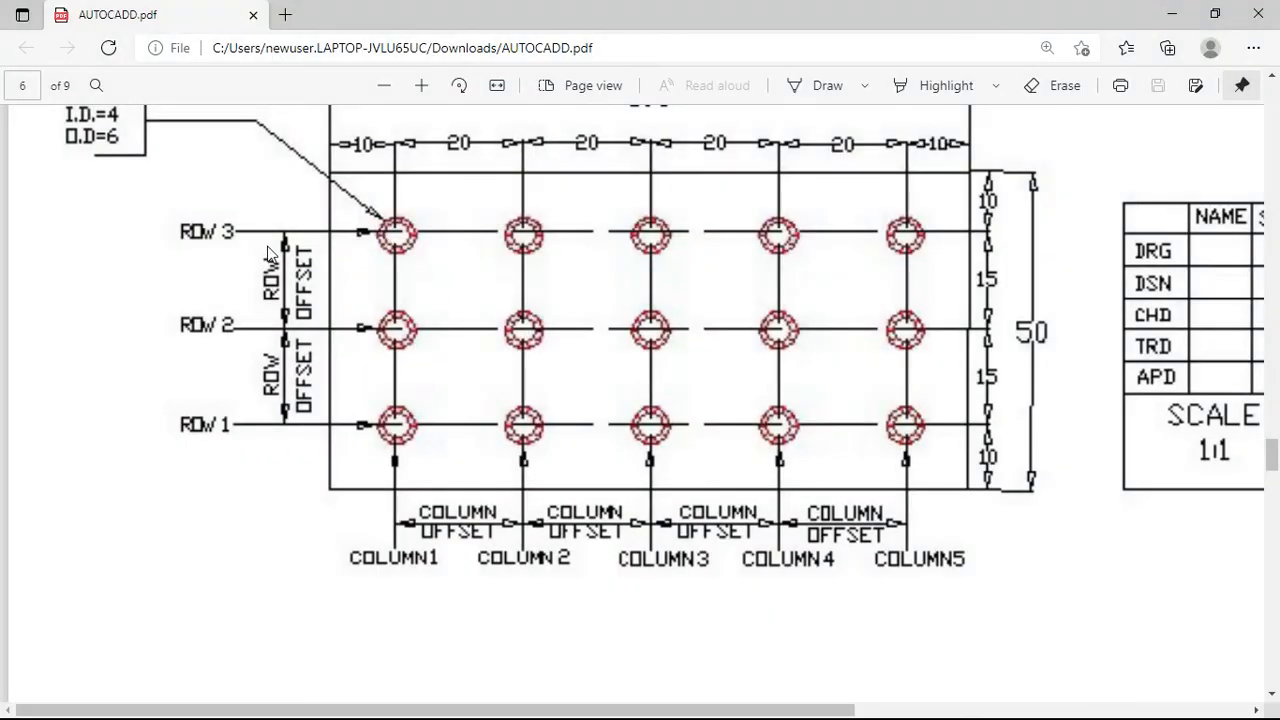
click(1170, 12)
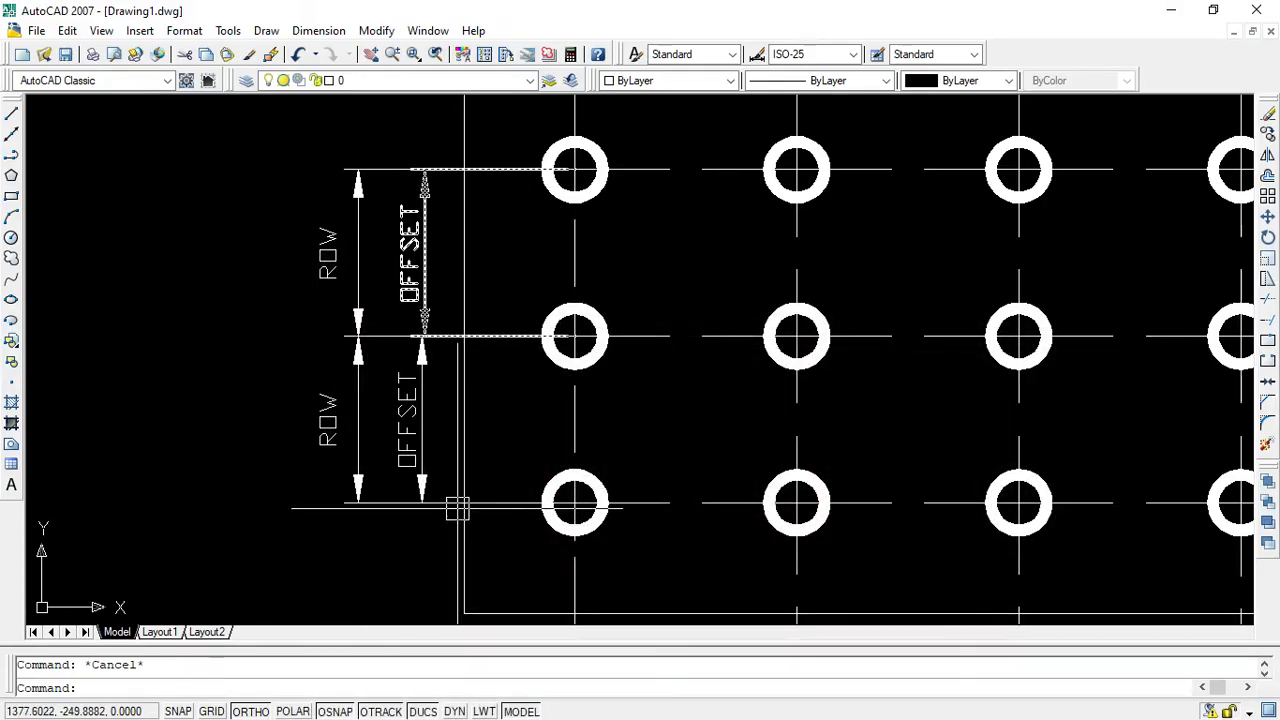
Turn off dimension line 1 and dimension line 2 of the upper OFFSET dimension and deselect it.
click(427, 252)
double_click(427, 252)
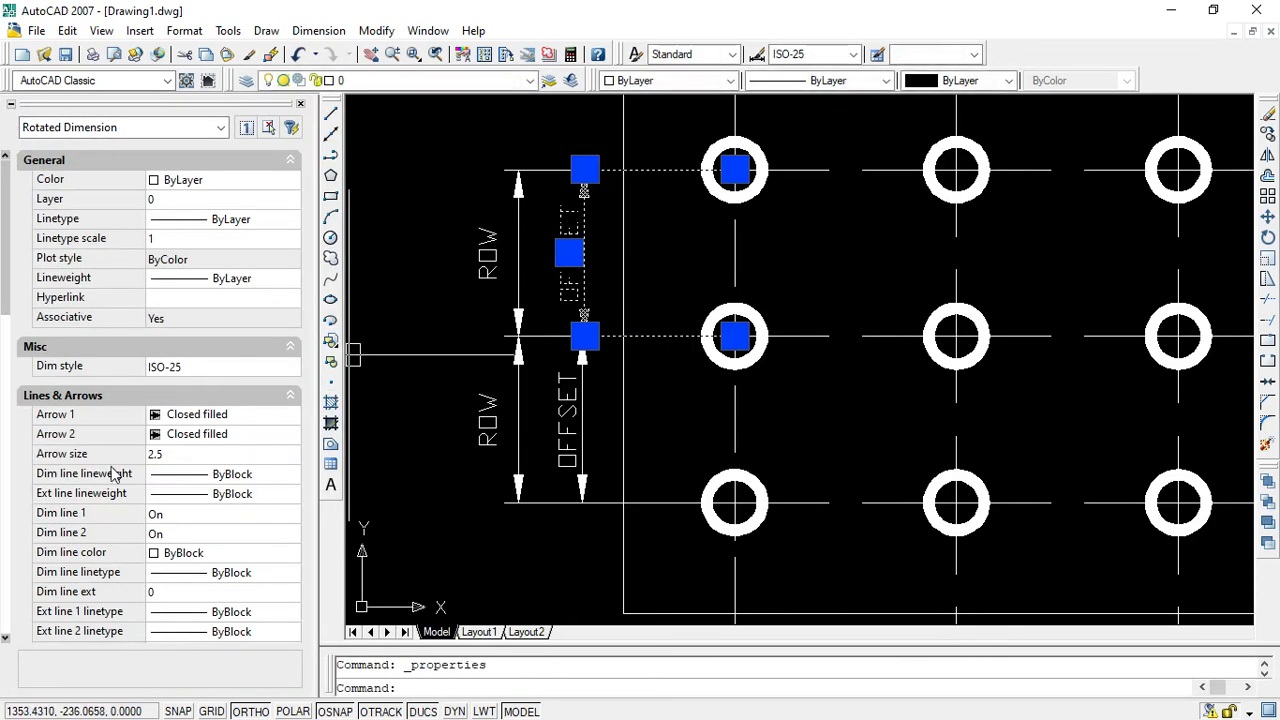
scroll(110, 406, down, 4)
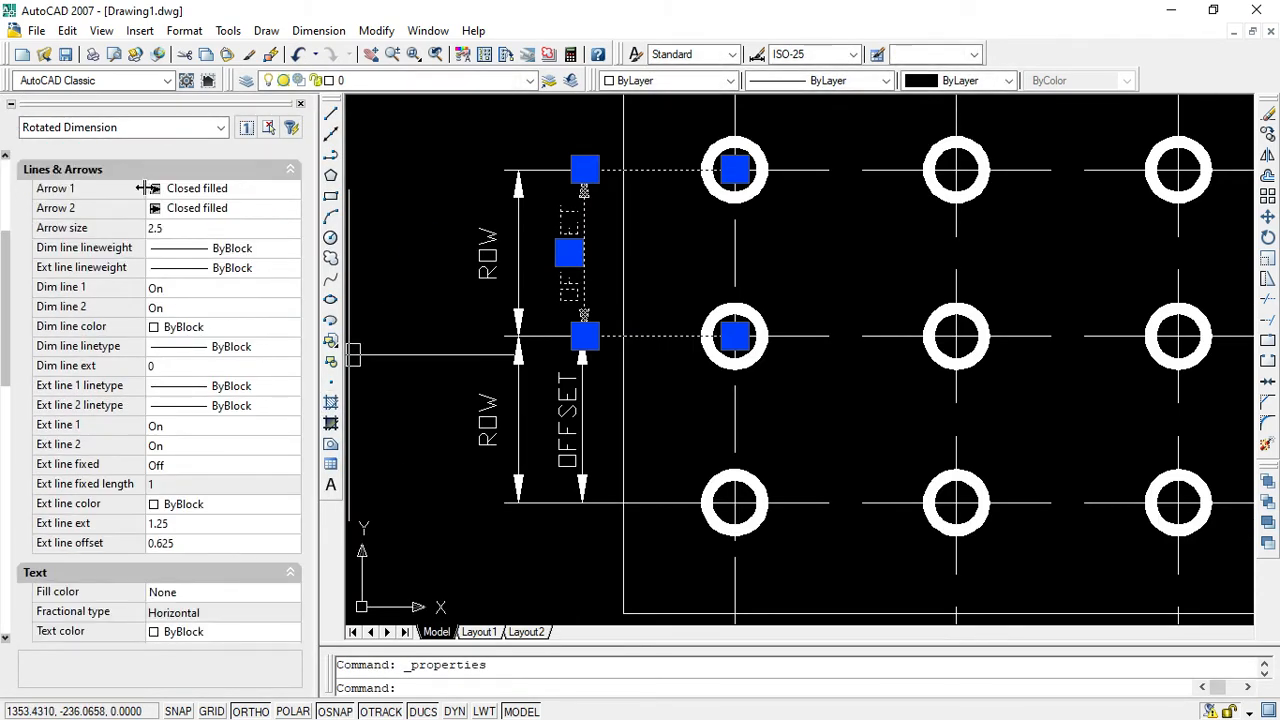
click(157, 290)
click(157, 290)
click(170, 310)
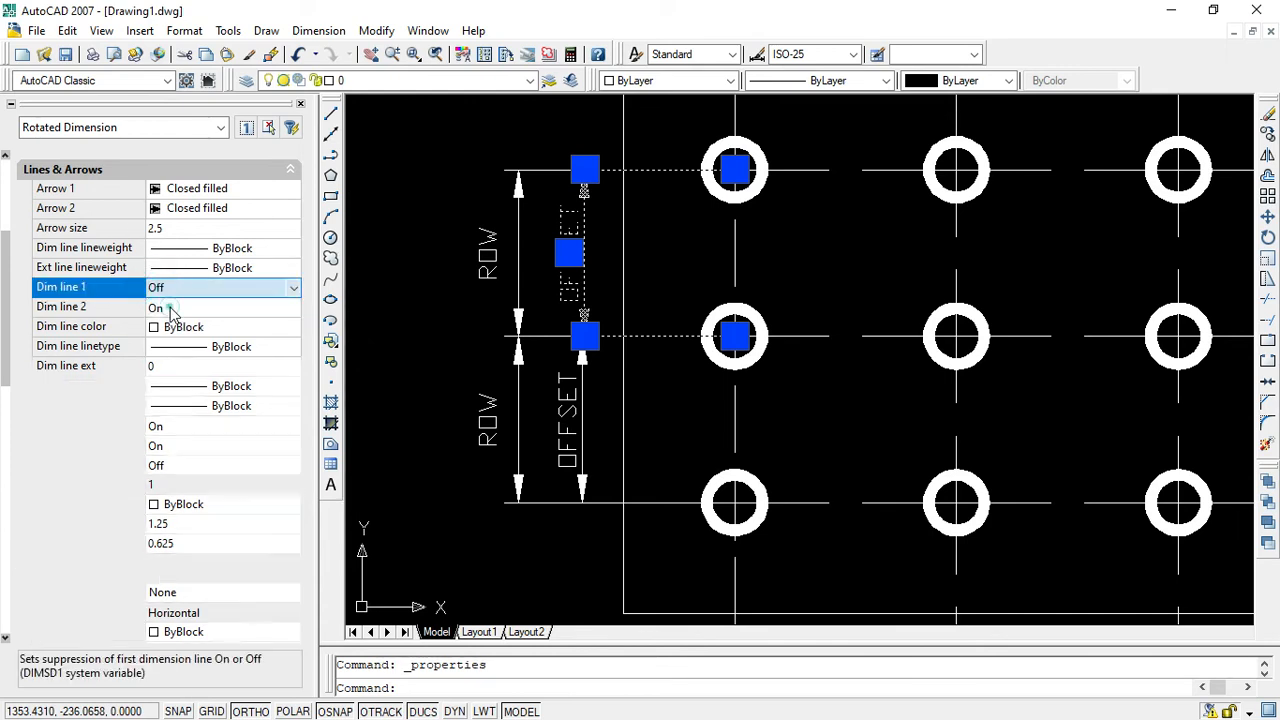
click(157, 310)
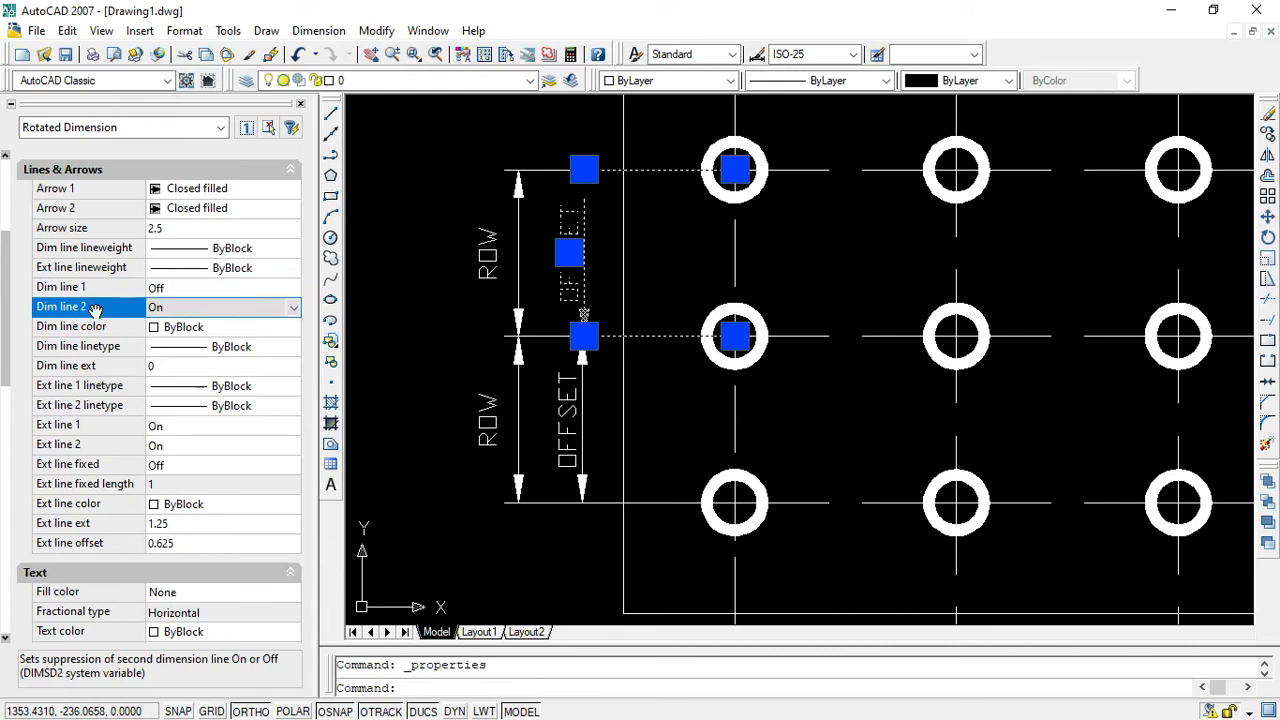
click(200, 326)
click(176, 310)
click(185, 329)
key(Escape)
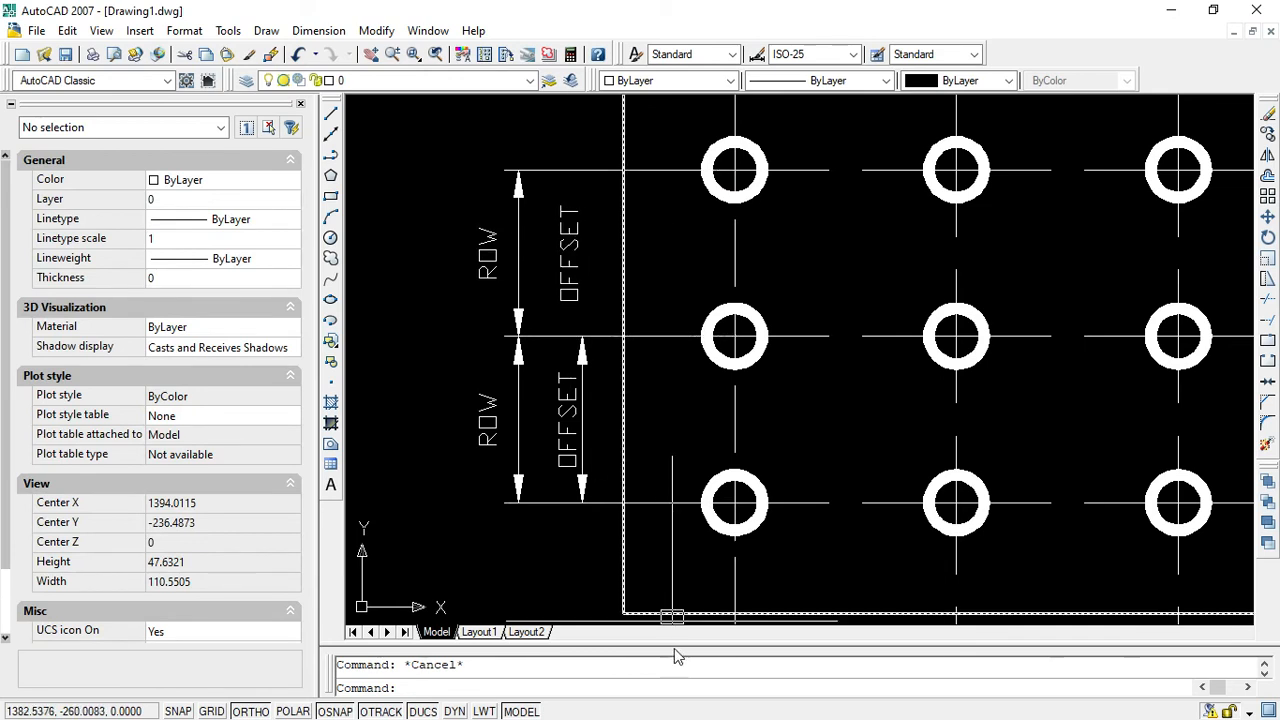
Move the upper OFFSET text right beside the upper ROW dimension line, opposite the ROW label, and deselect it.
click(549, 262)
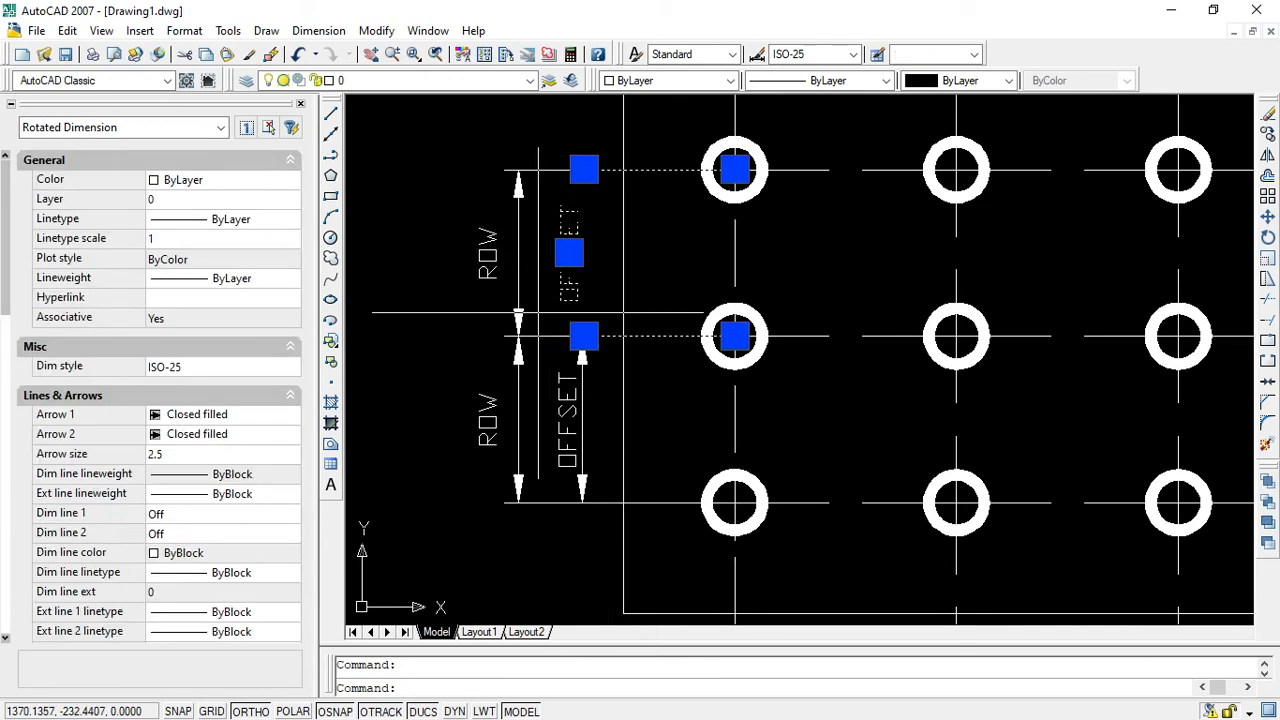
click(568, 253)
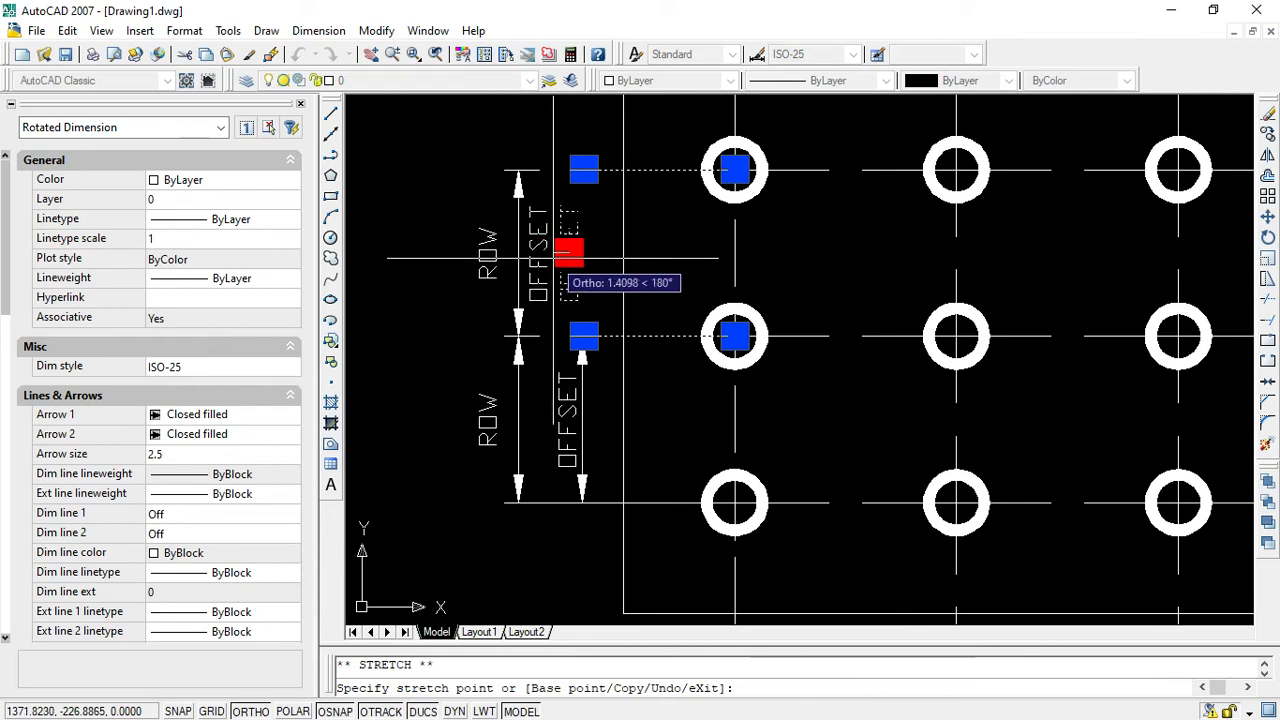
click(553, 258)
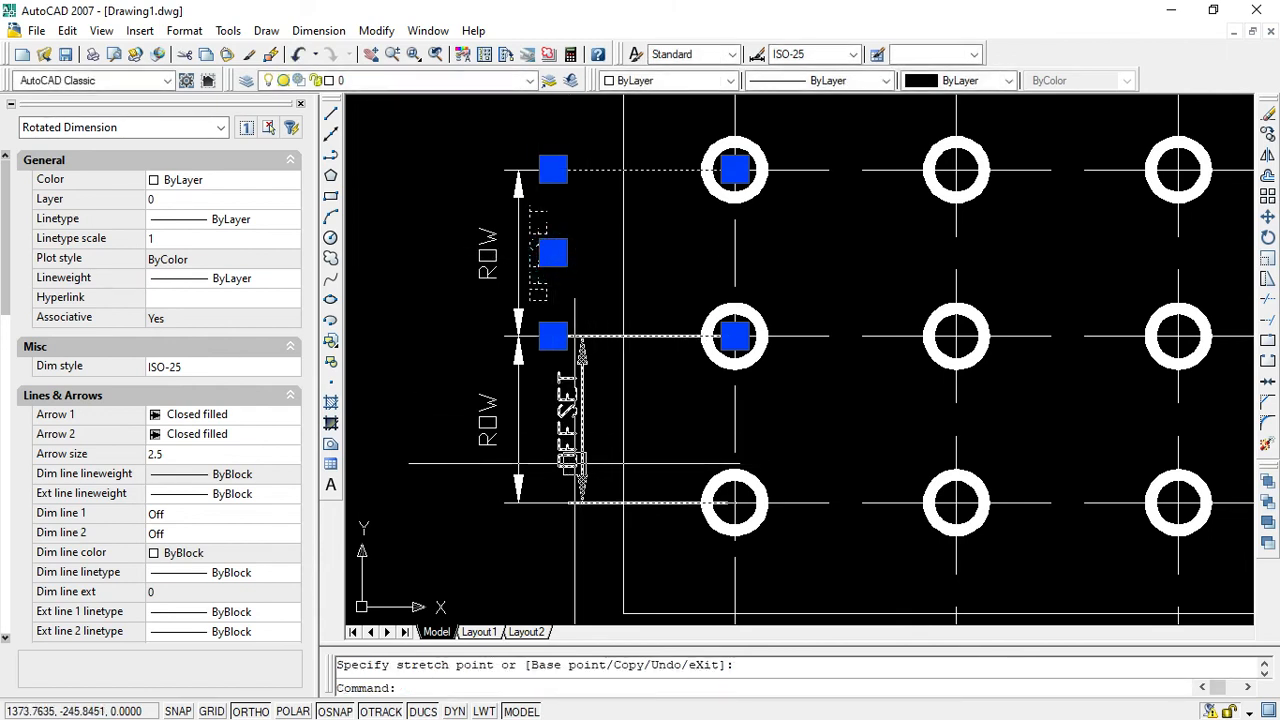
key(Escape)
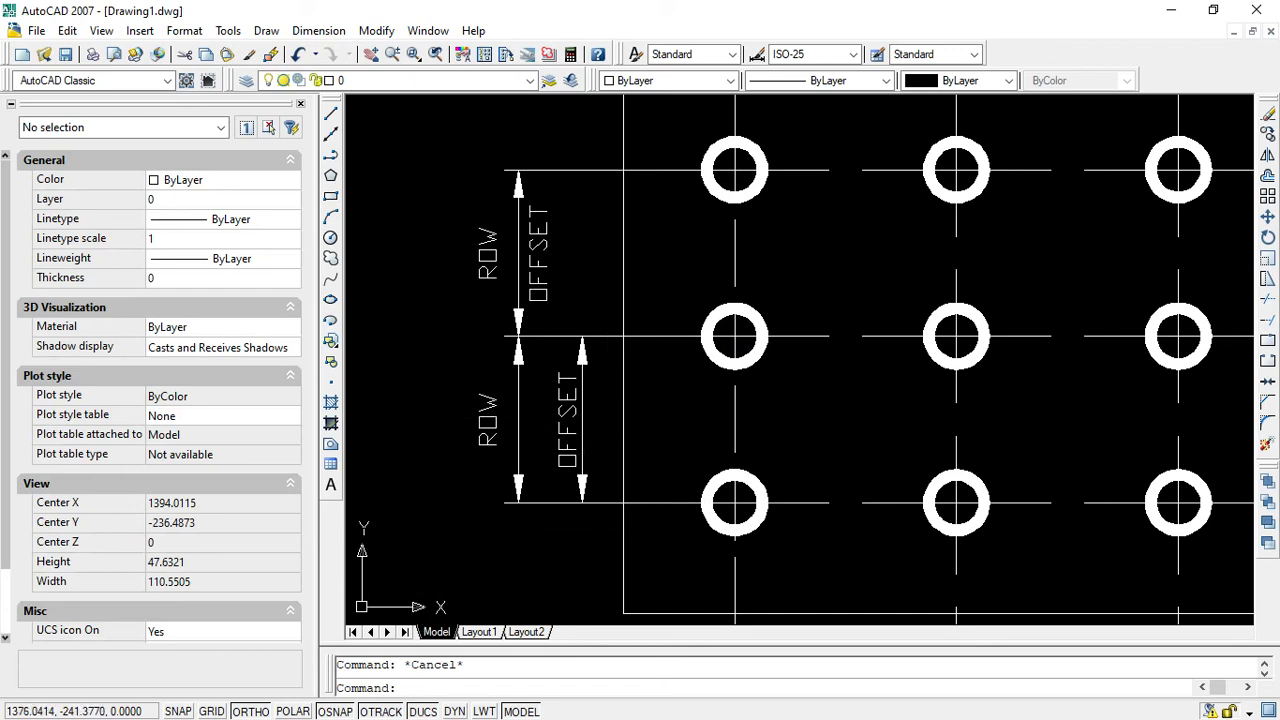
Turn off dimension line 1 and dimension line 2 of the lower OFFSET dimension and deselect it.
double_click(586, 405)
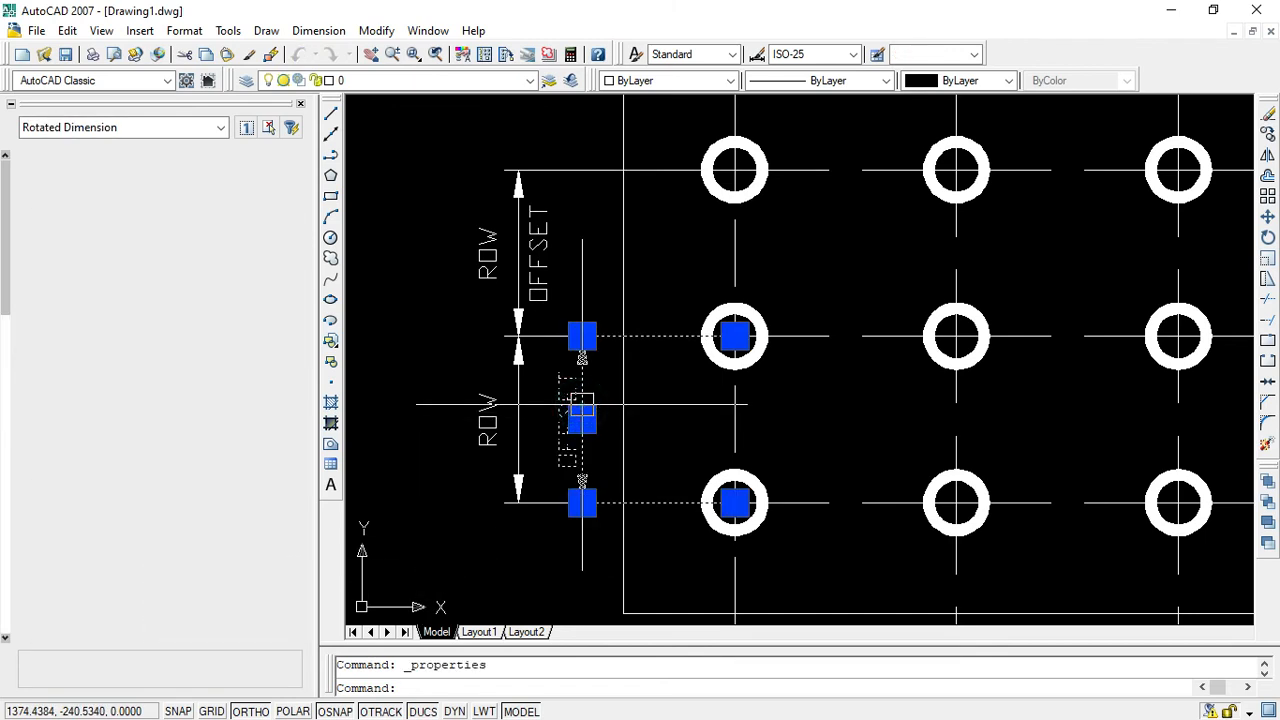
scroll(138, 481, down, 3)
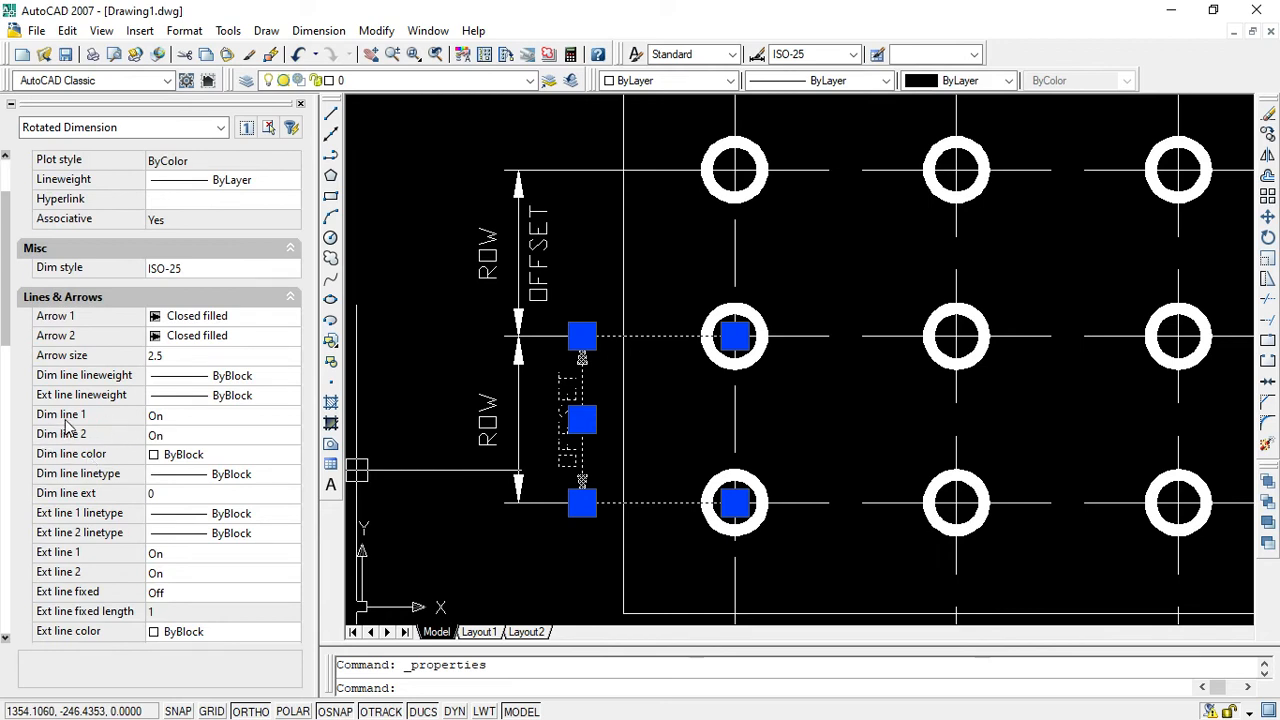
click(168, 418)
click(168, 418)
click(168, 434)
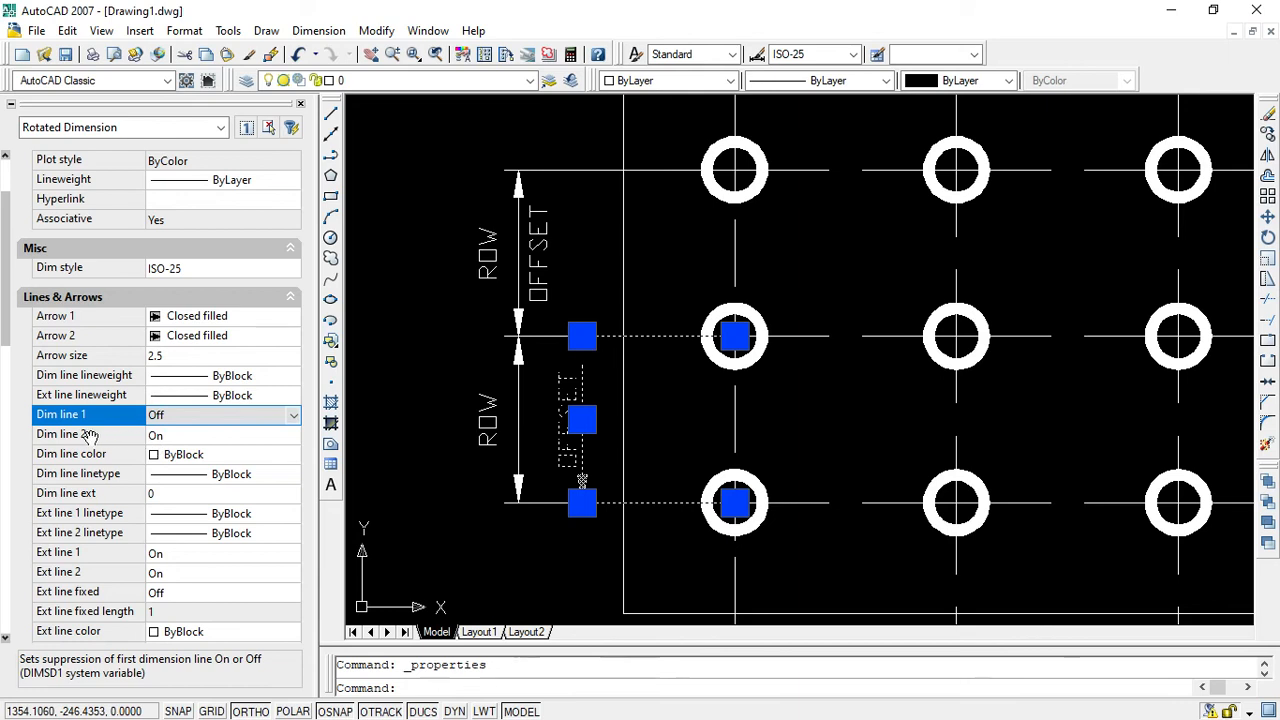
click(88, 434)
click(168, 437)
click(175, 459)
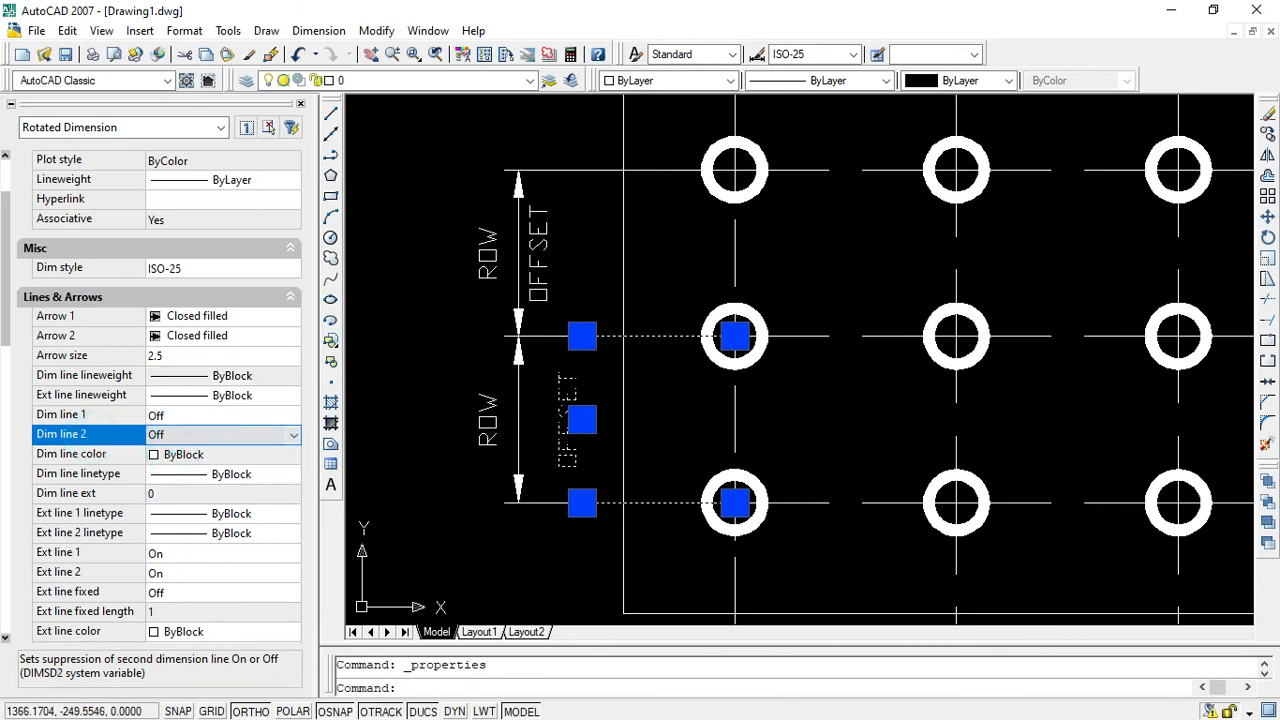
key(Escape)
Move the lower OFFSET text right beside the lower ROW dimension line, deselect it and close its properties.
click(565, 425)
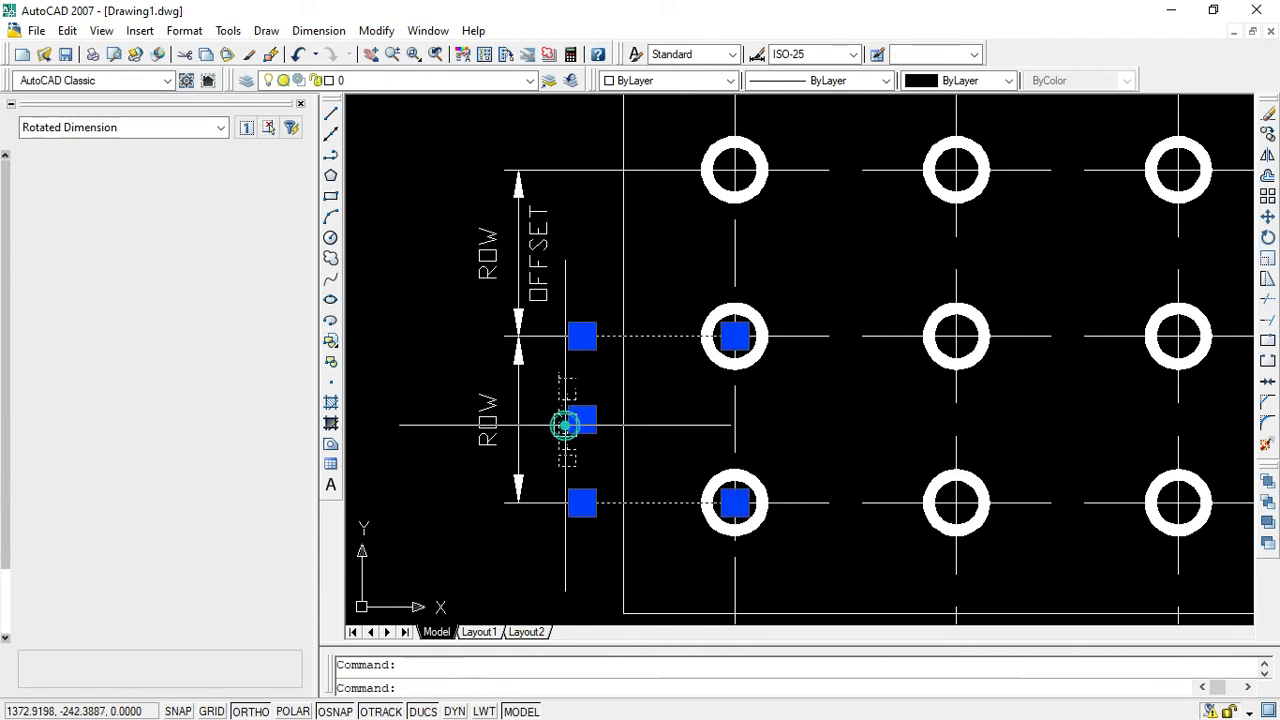
double_click(565, 425)
click(560, 434)
mouse_move(547, 432)
mouse_down()
mouse_move(522, 435)
mouse_move(533, 436)
mouse_up()
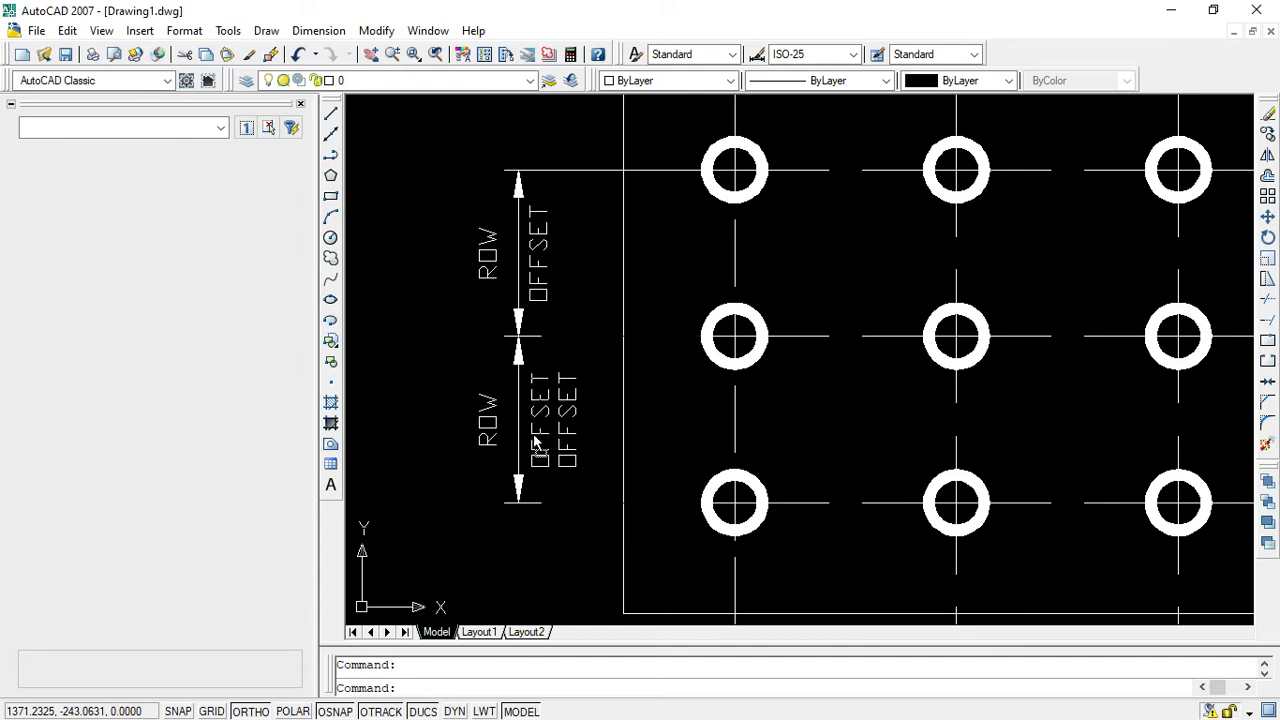
click(533, 440)
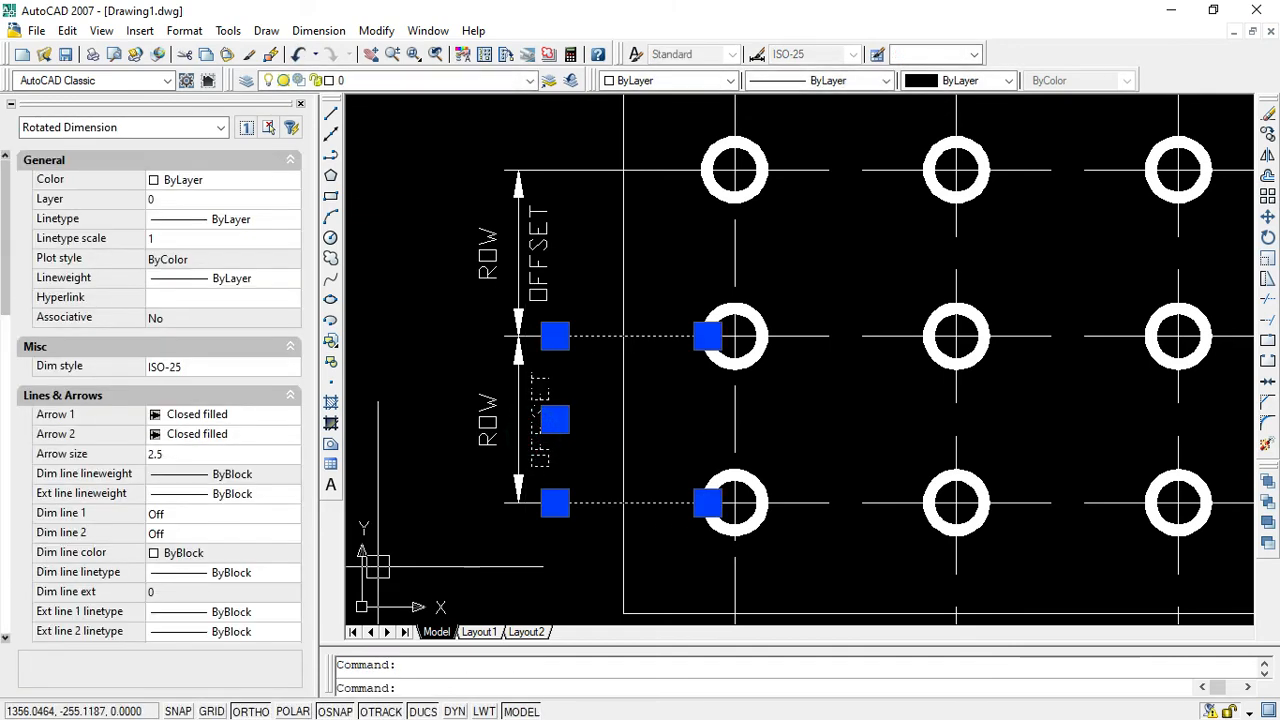
key(Escape)
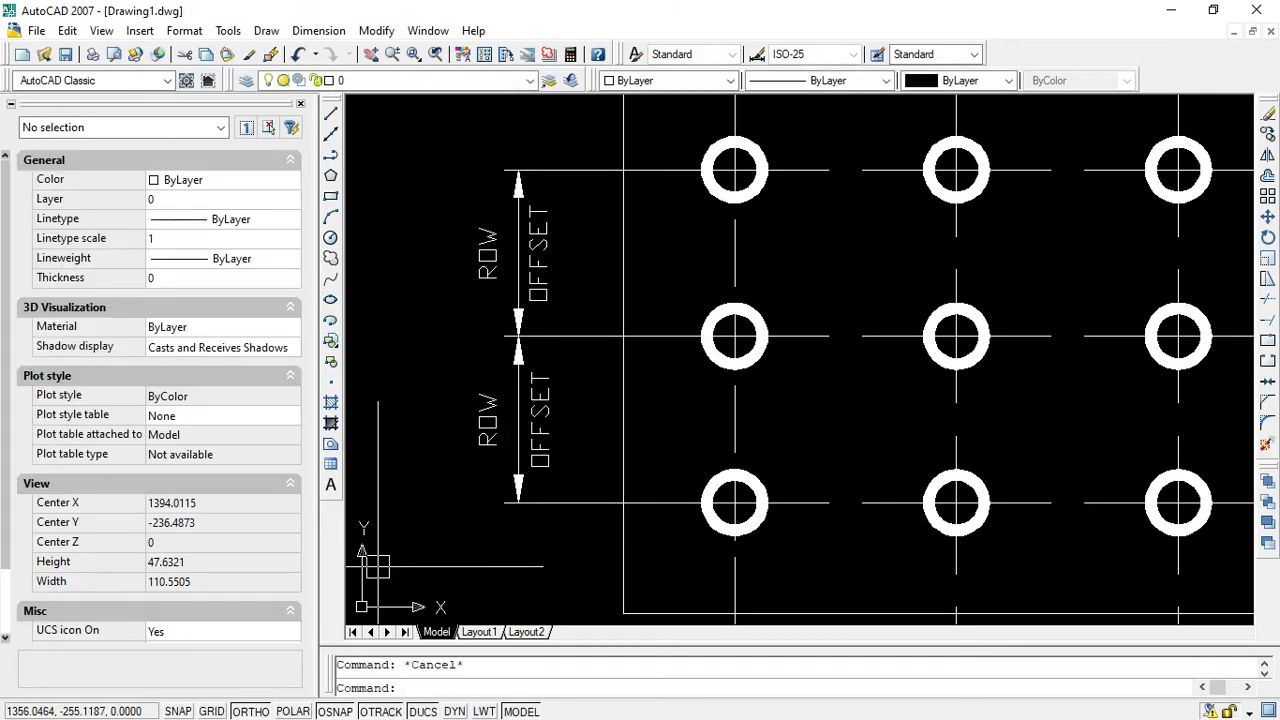
click(303, 106)
scroll(584, 368, down, 6)
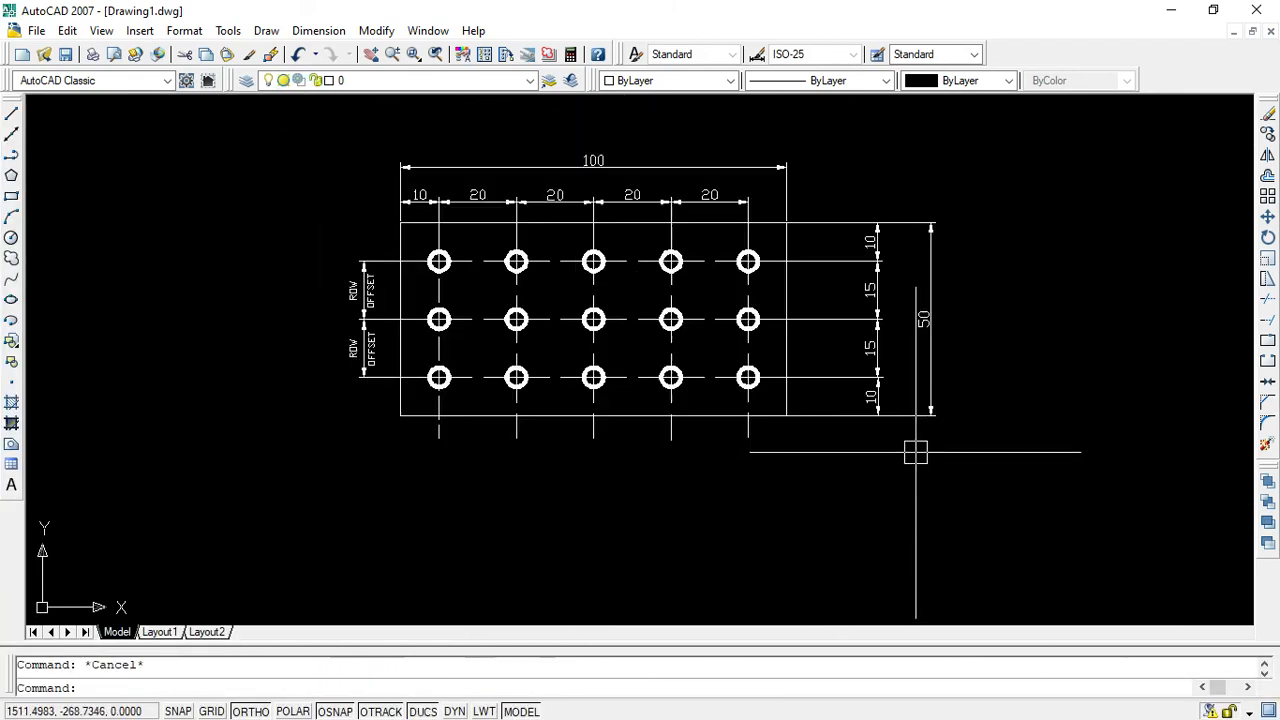
scroll(916, 452, up, 3)
scroll(915, 442, down, 2)
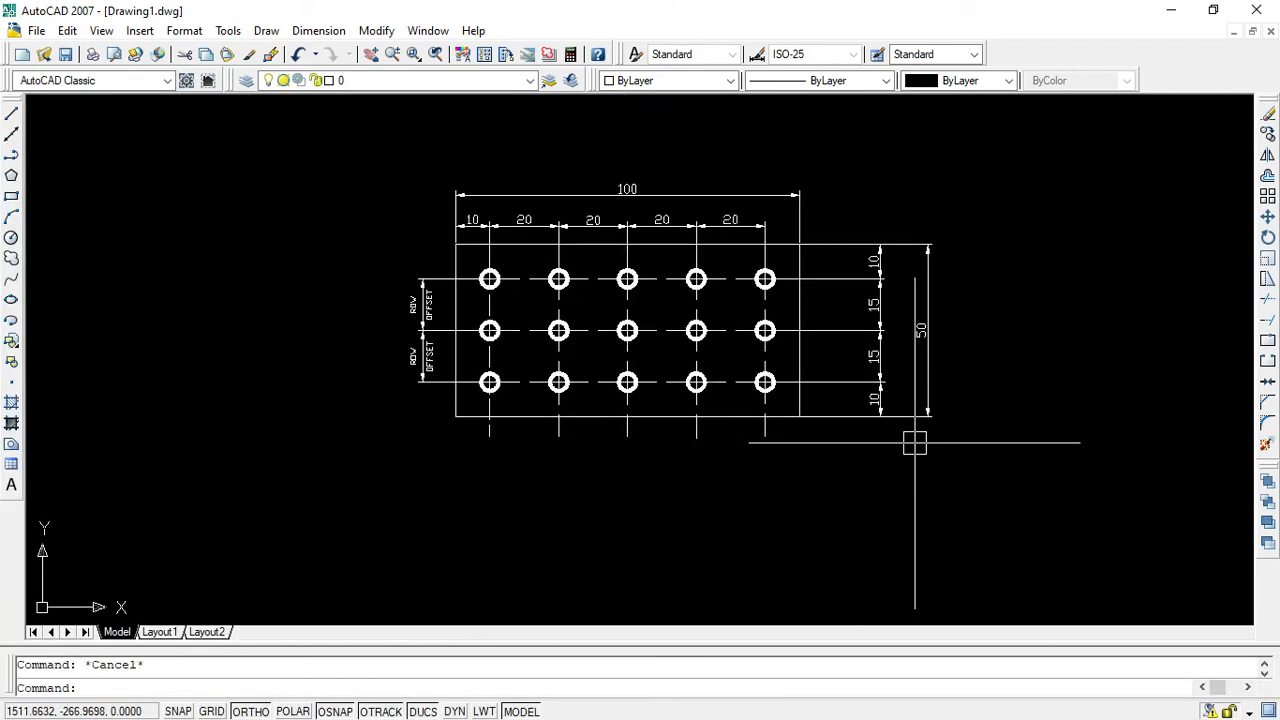
scroll(915, 442, up, 2)
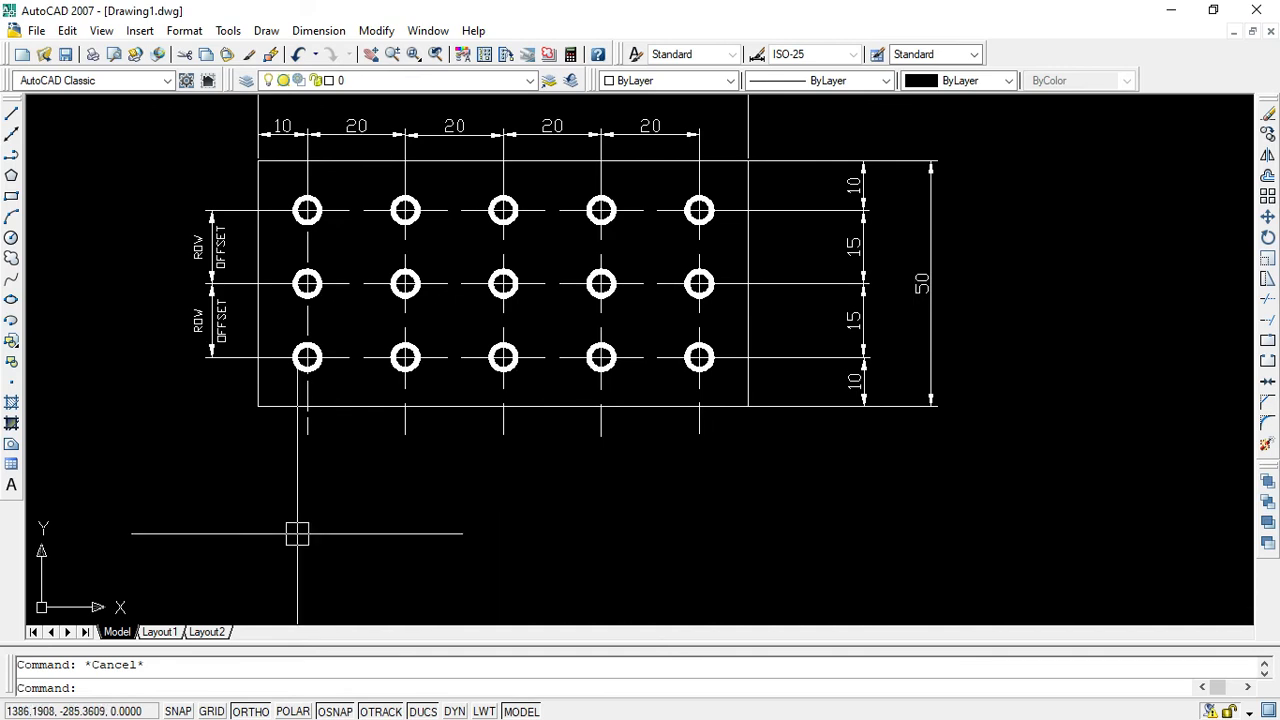
scroll(297, 534, up, 1)
scroll(297, 534, down, 1)
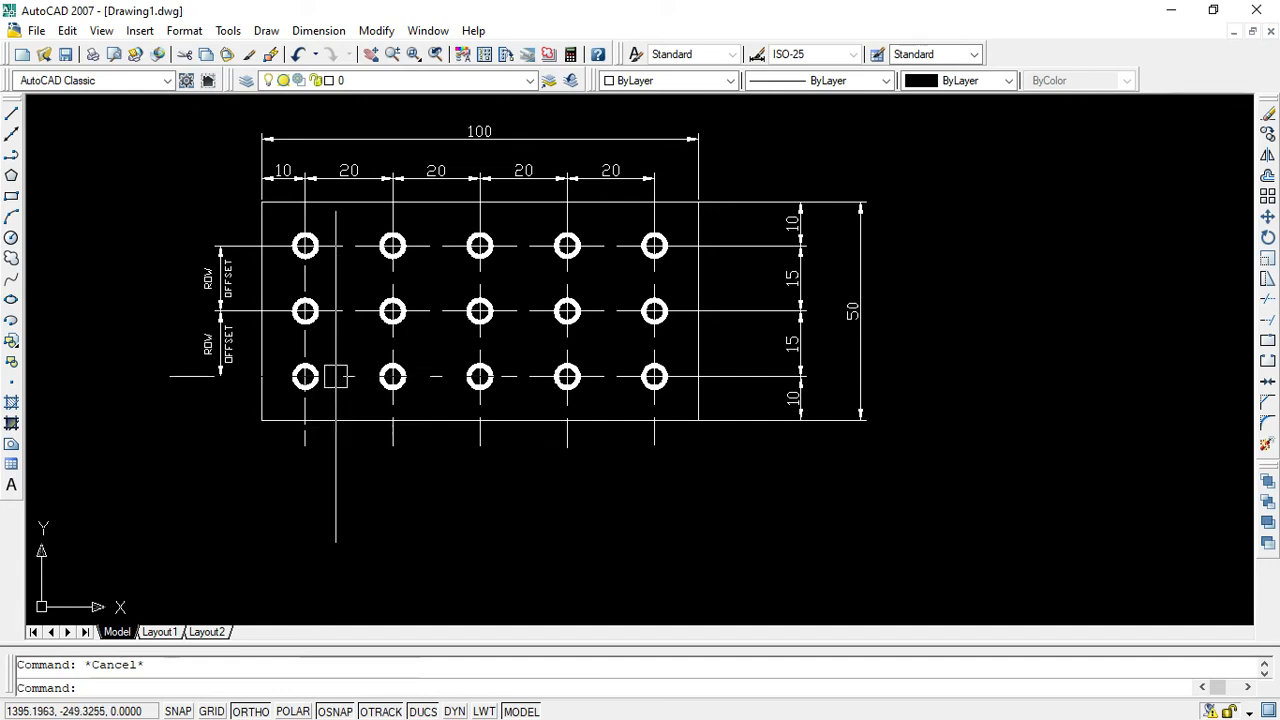
scroll(306, 523, up, 1)
scroll(289, 503, down, 2)
scroll(289, 503, up, 2)
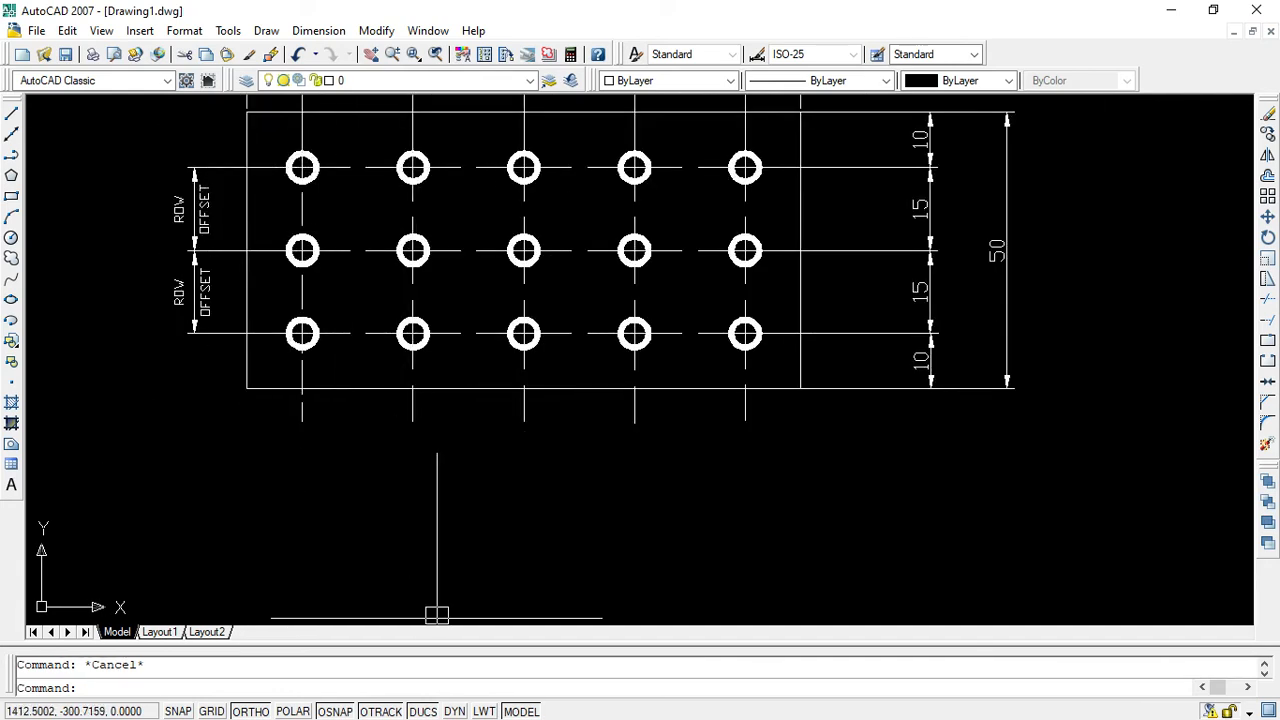
Switch to AUTOCADD.pdf to check the donut leader and row annotations, and return to the AutoCAD drawing.
key(super)
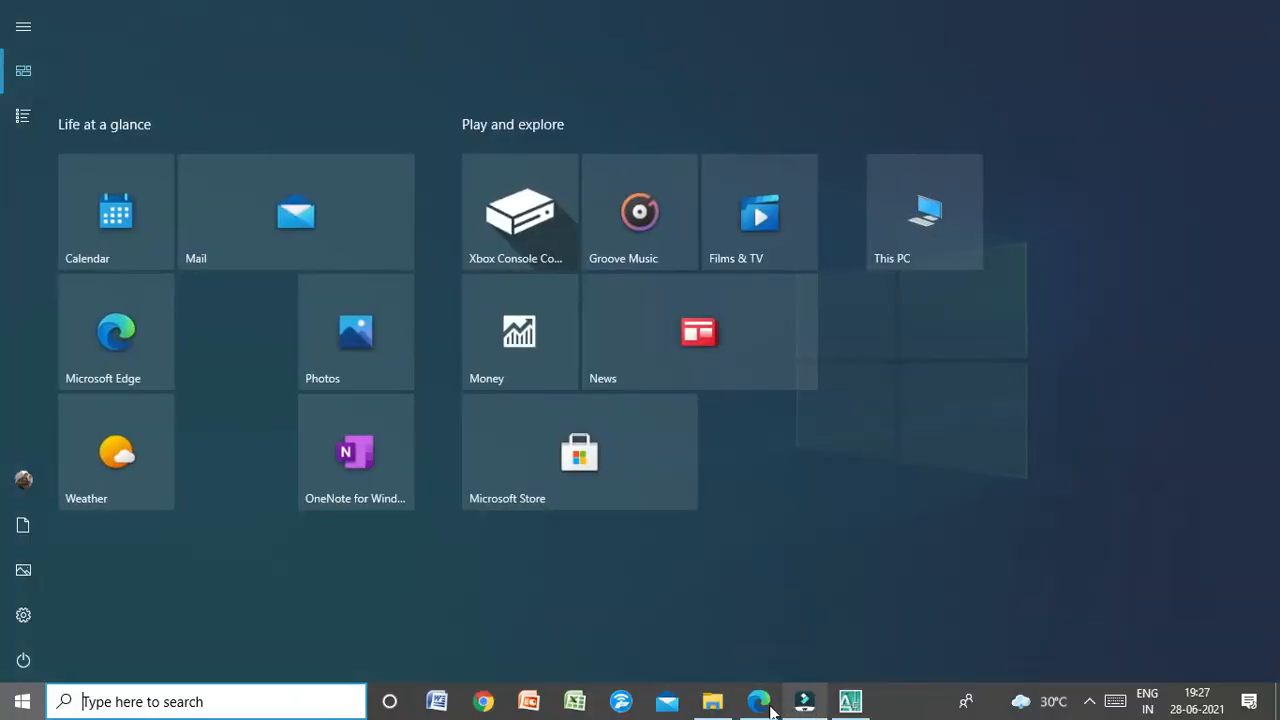
click(757, 701)
scroll(182, 172, down, 2)
scroll(181, 172, up, 3)
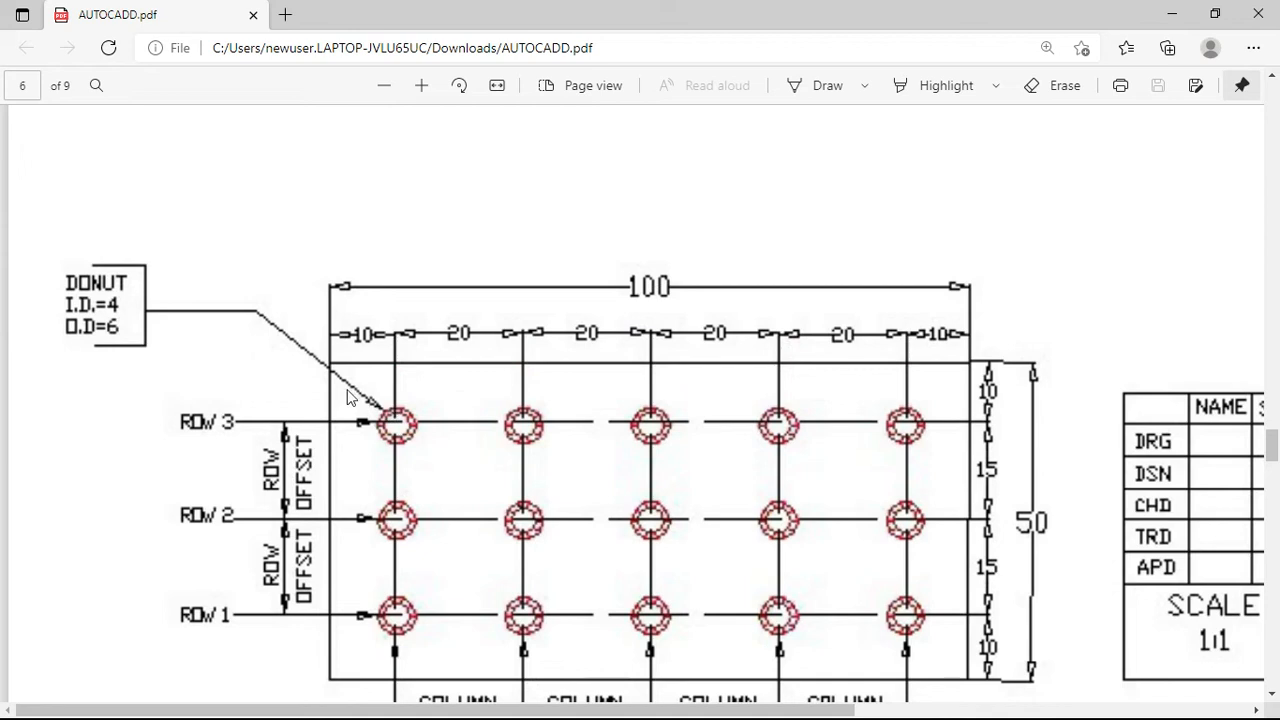
click(1178, 12)
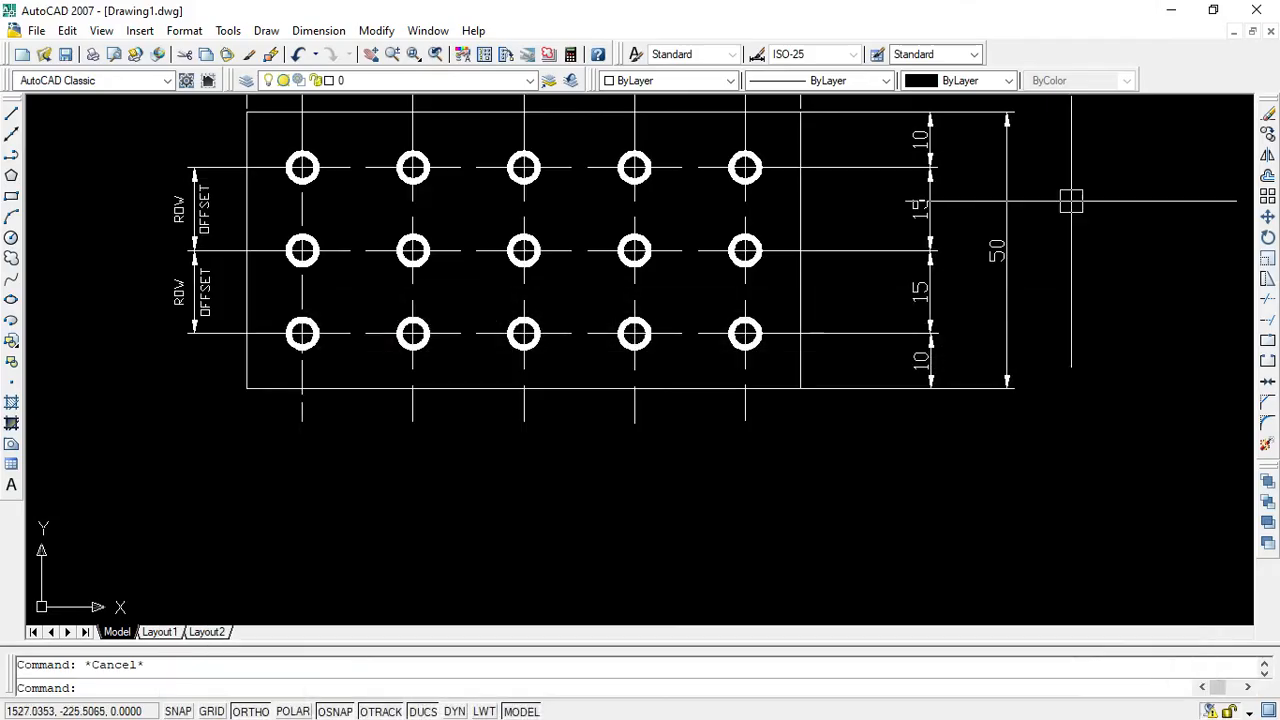
scroll(720, 357, down, 3)
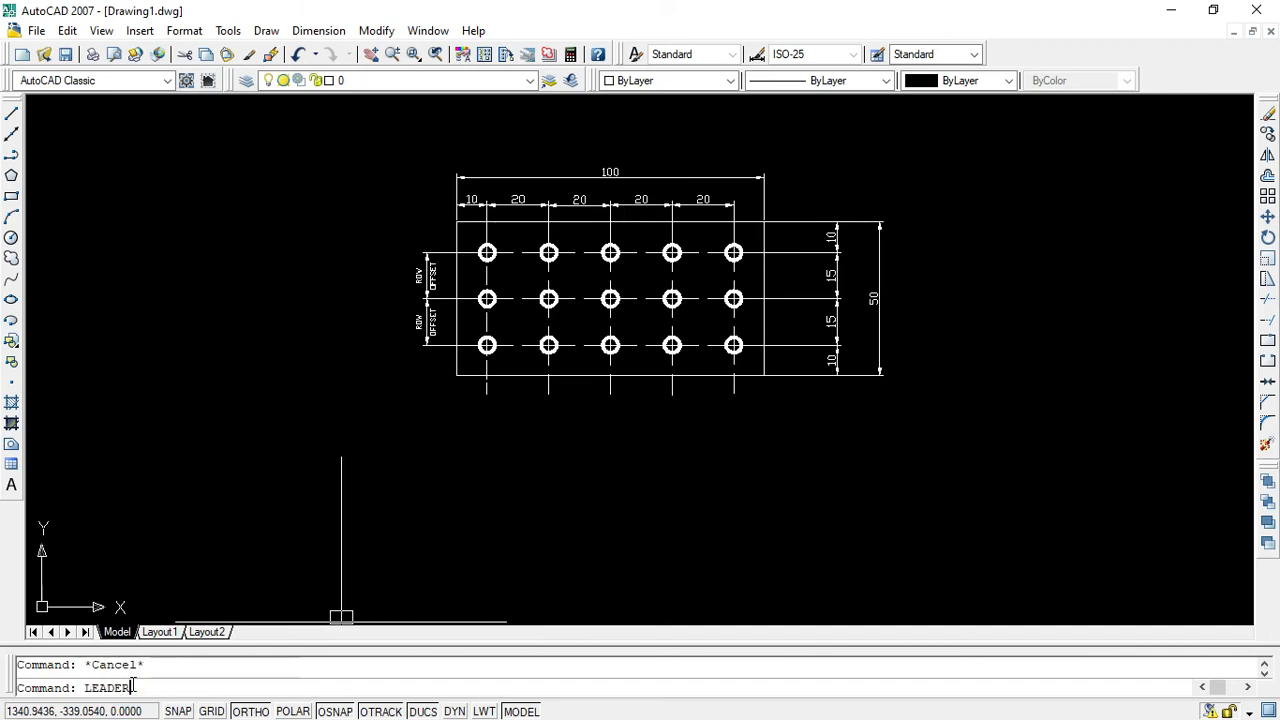
key(Return)
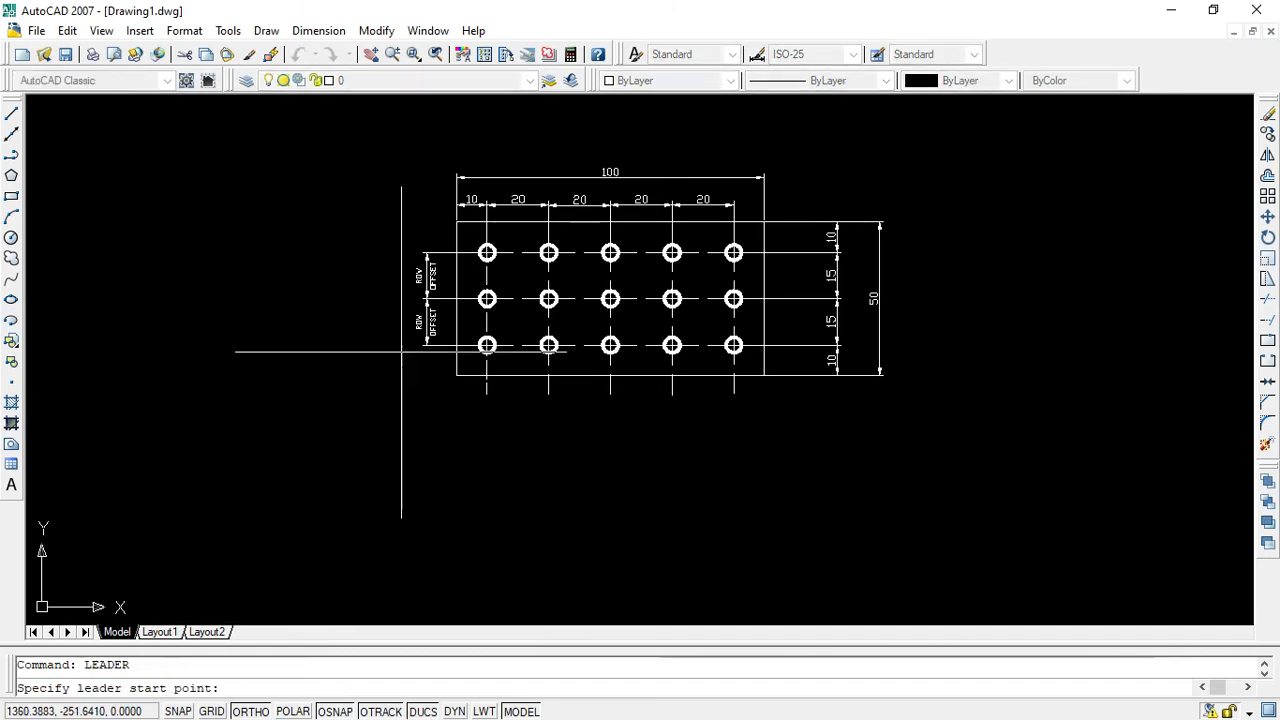
scroll(401, 351, up, 1)
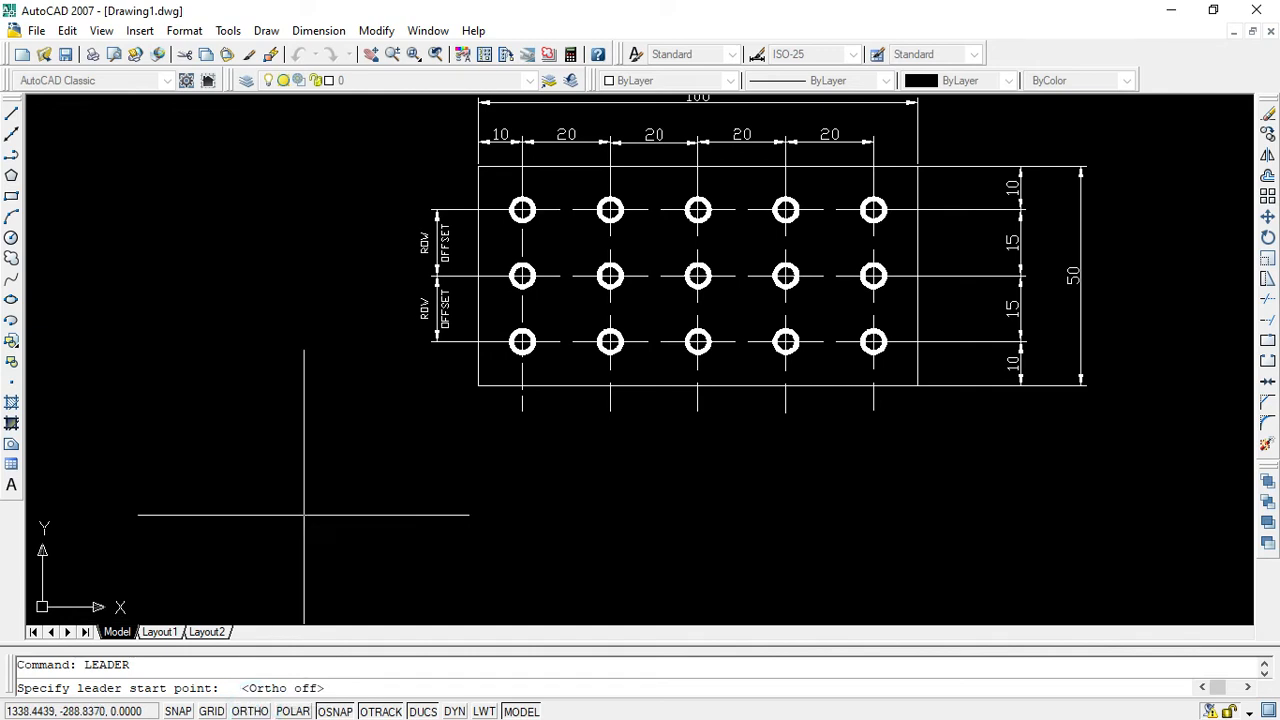
click(370, 54)
drag(674, 237, 674, 426)
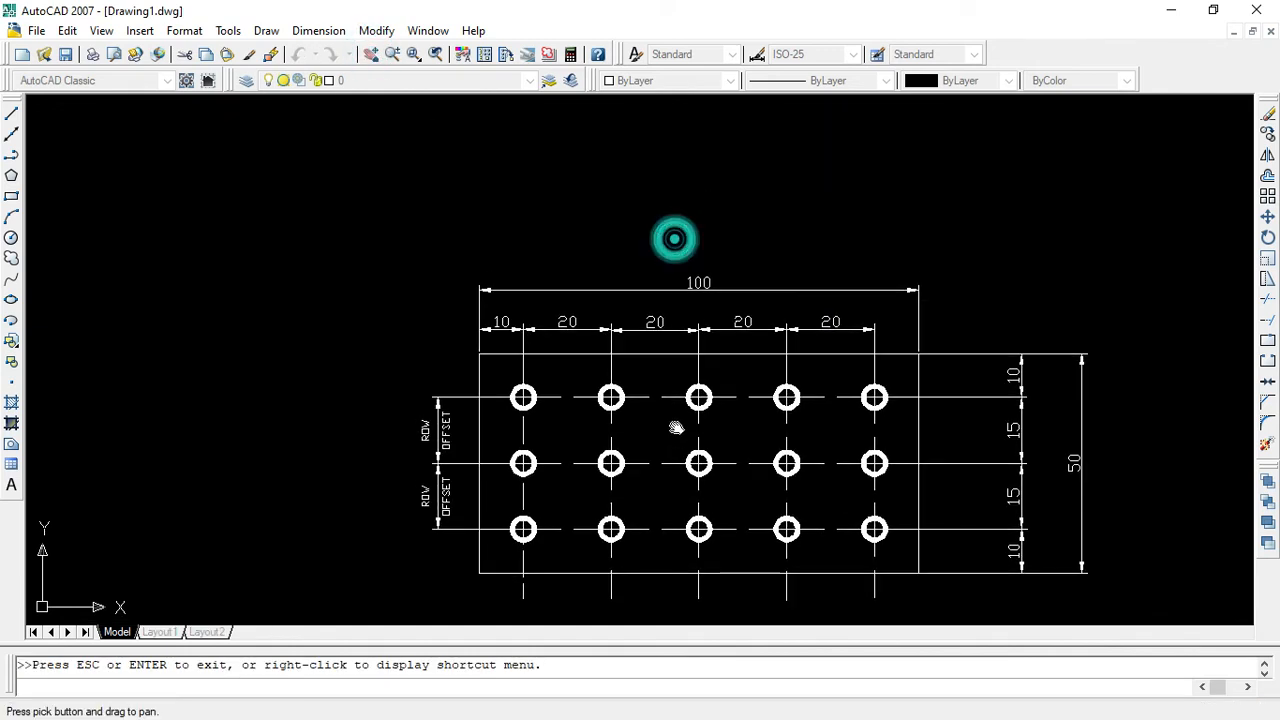
scroll(557, 400, up, 5)
mouse_move(462, 465)
mouse_down()
mouse_move(511, 381)
mouse_move(546, 447)
mouse_up()
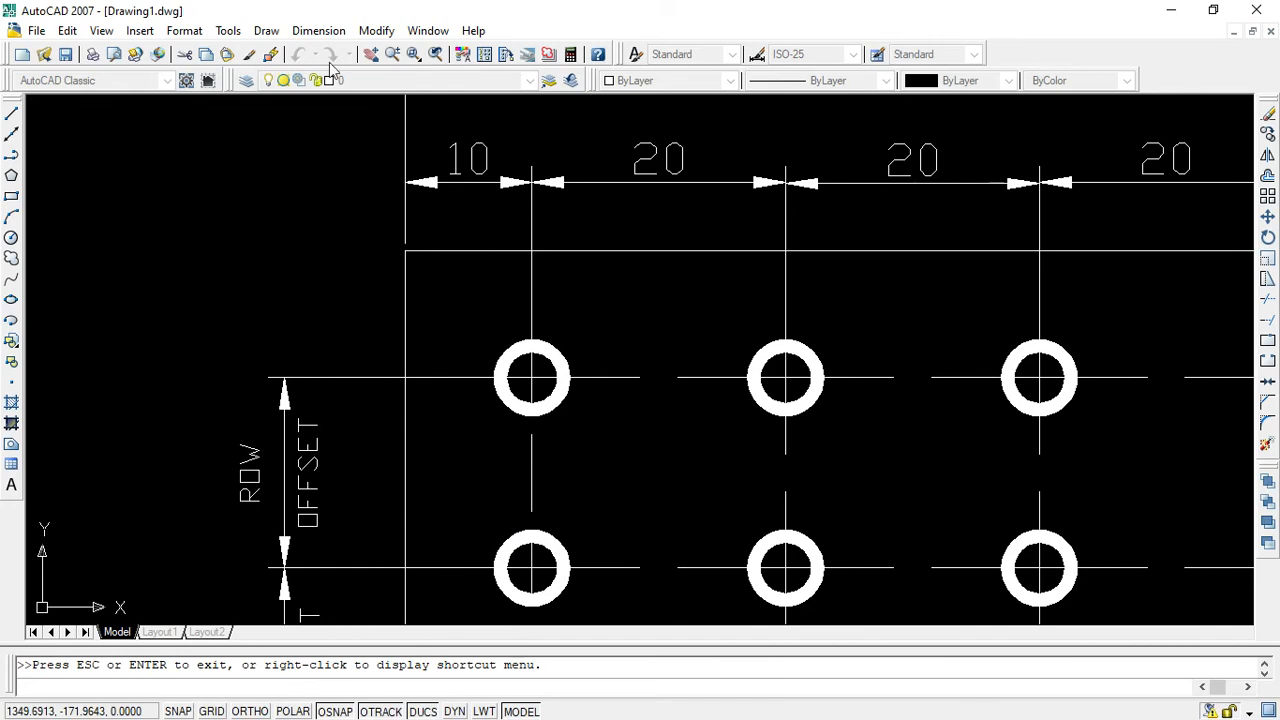
key(Escape)
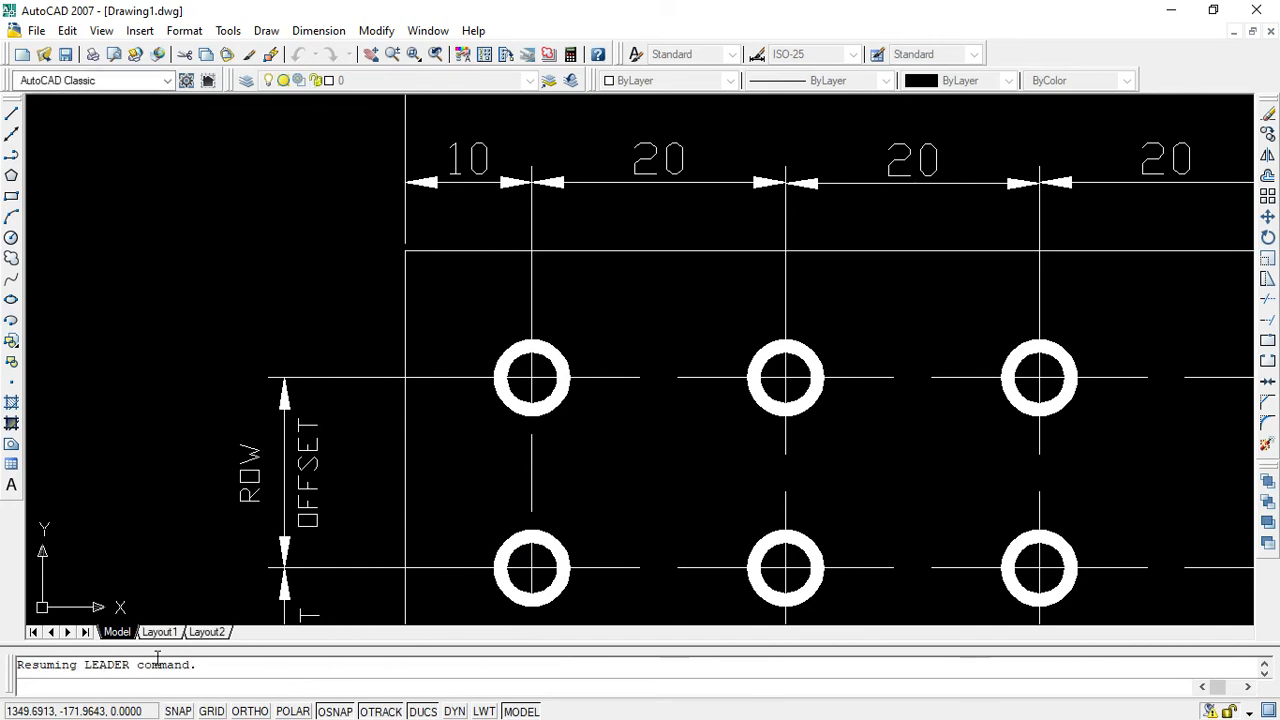
With Osnap and Ortho off, start a leader at the upper-left donut's outer edge and bend it outside the plate, level with the 100 dimension.
click(93, 688)
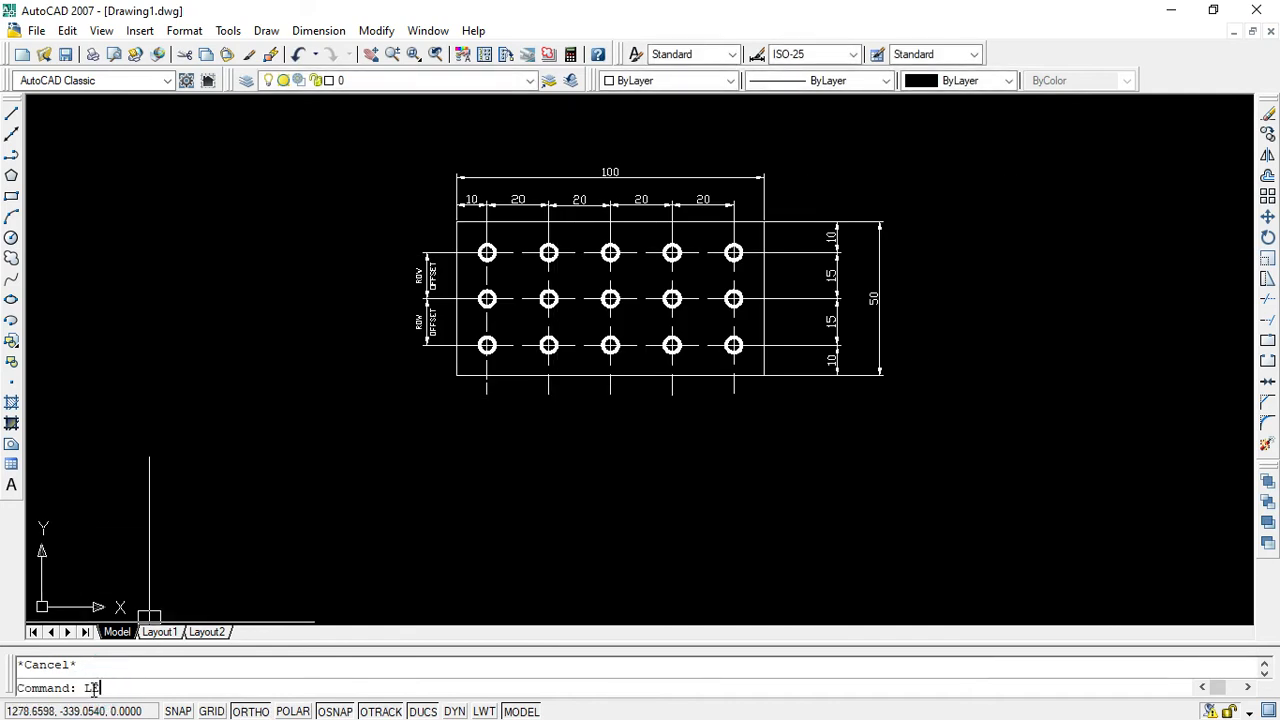
text(LEADER)
key(Return)
scroll(509, 193, up, 3)
scroll(457, 300, up, 3)
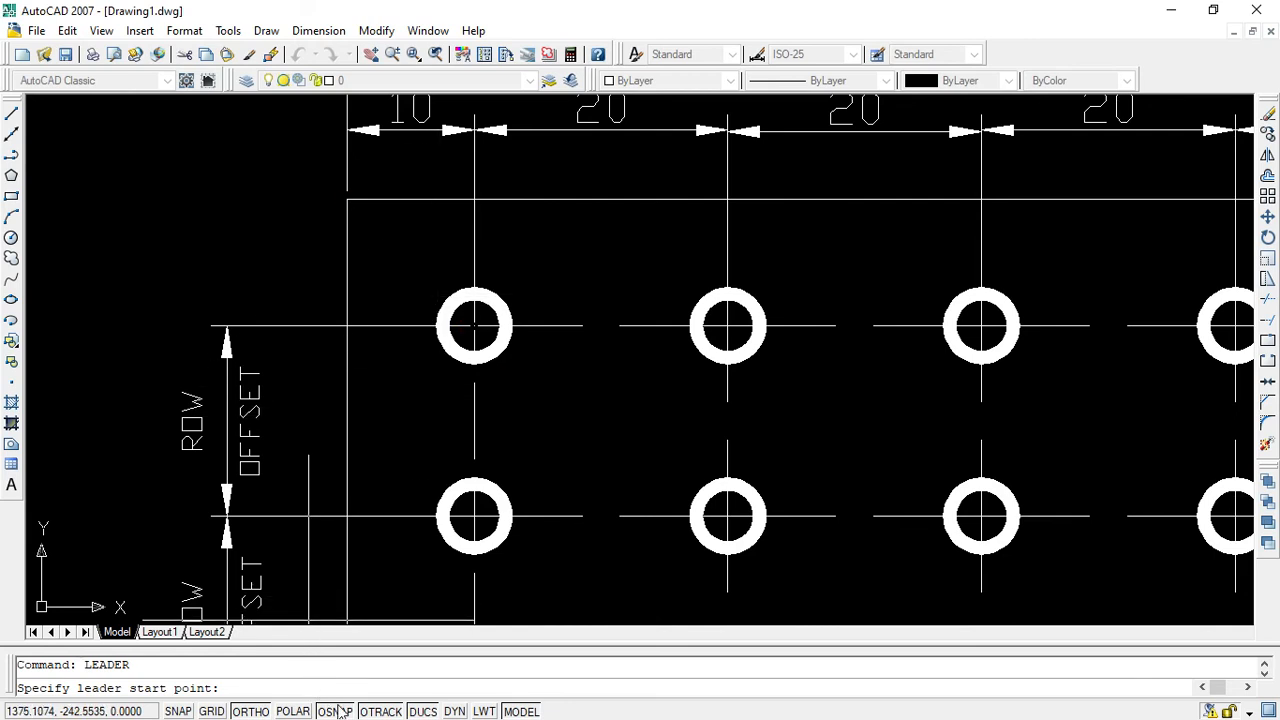
key(F3)
click(260, 711)
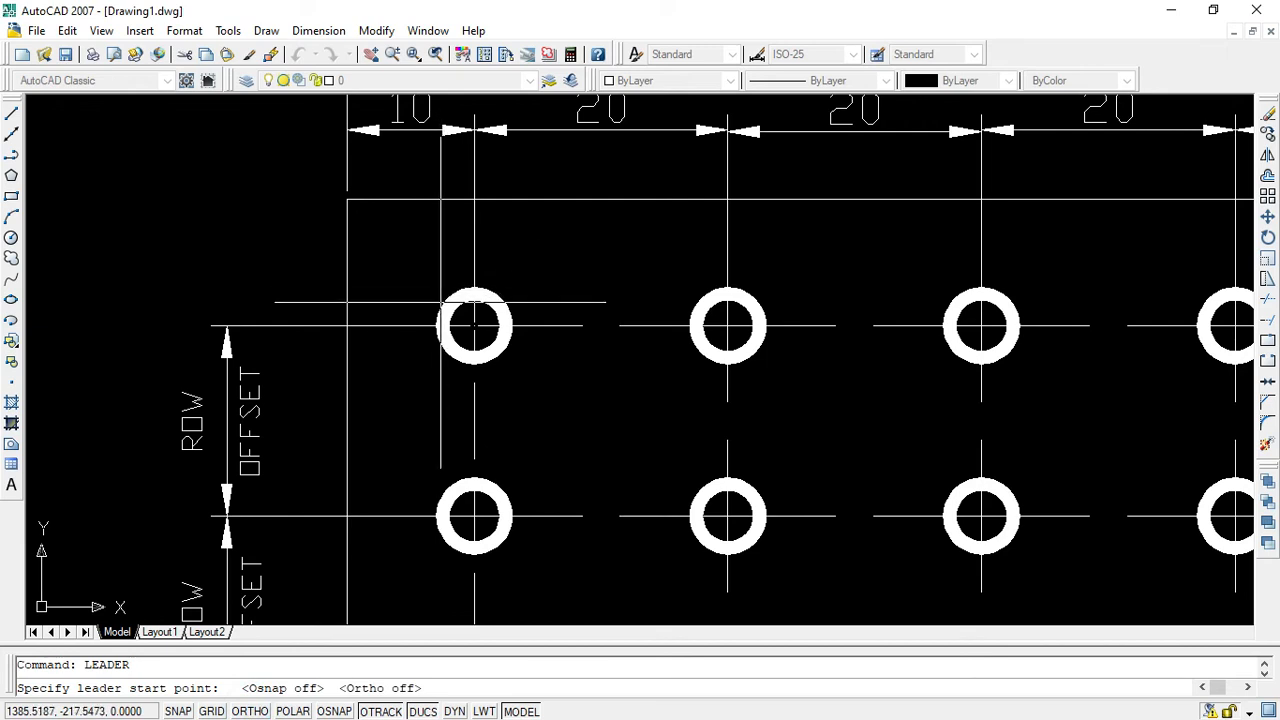
click(442, 305)
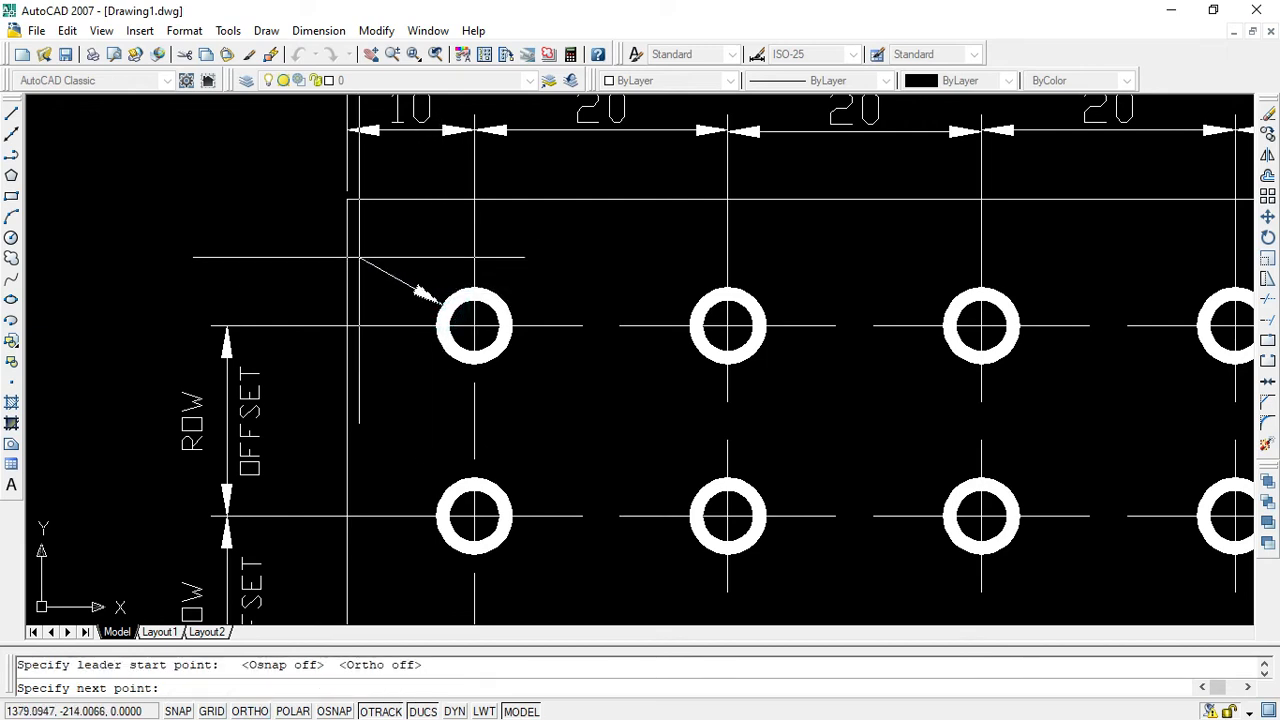
scroll(272, 180, down, 8)
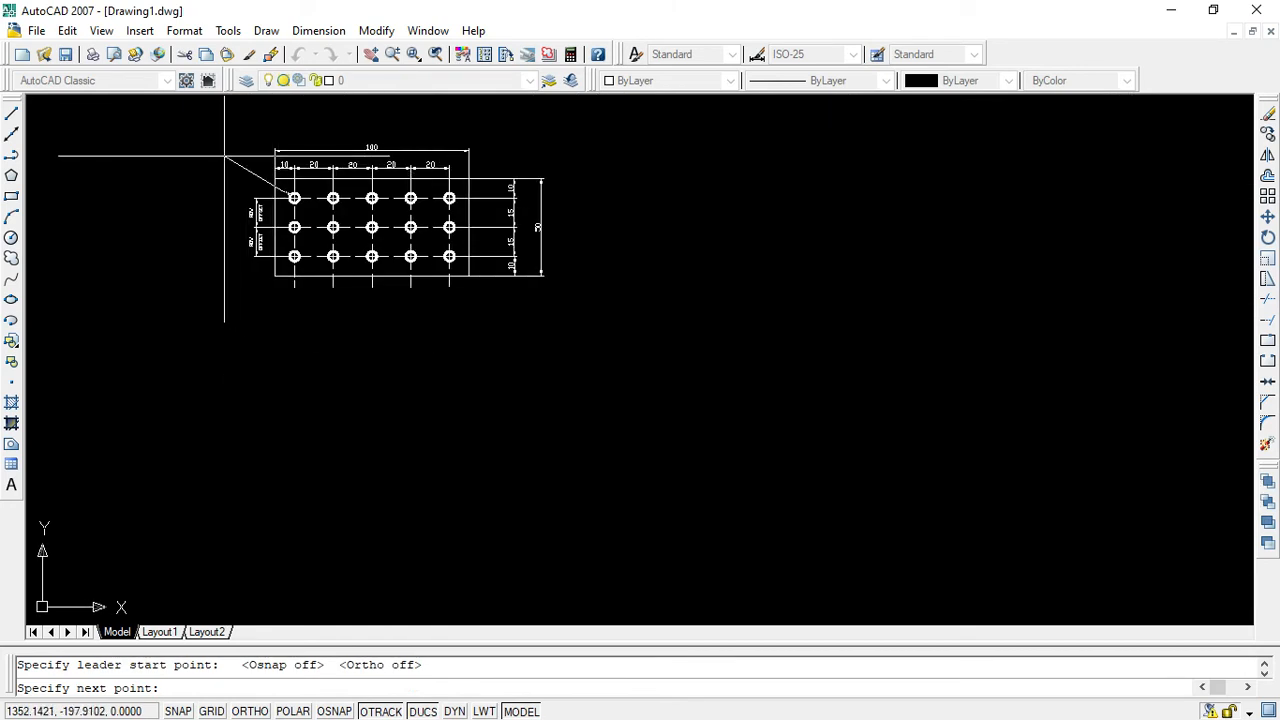
click(213, 152)
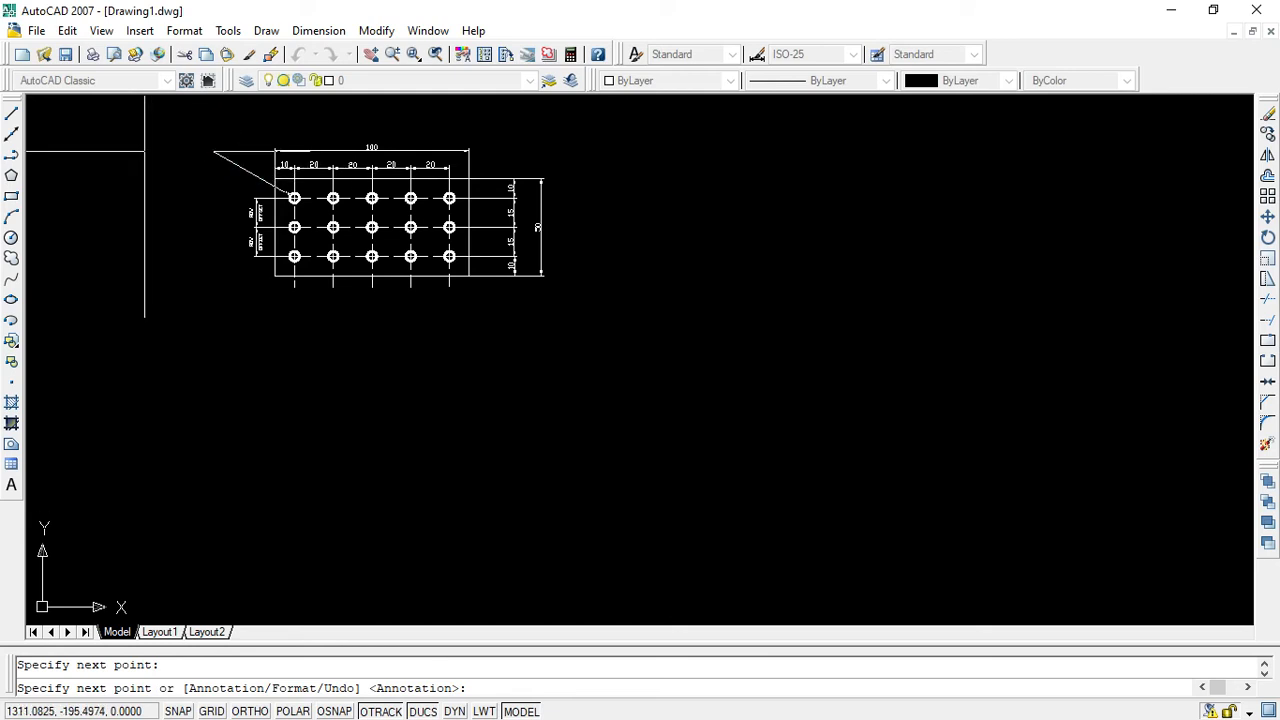
Try a horizontal leader segment from the bend away from the plate, and undo it.
click(137, 152)
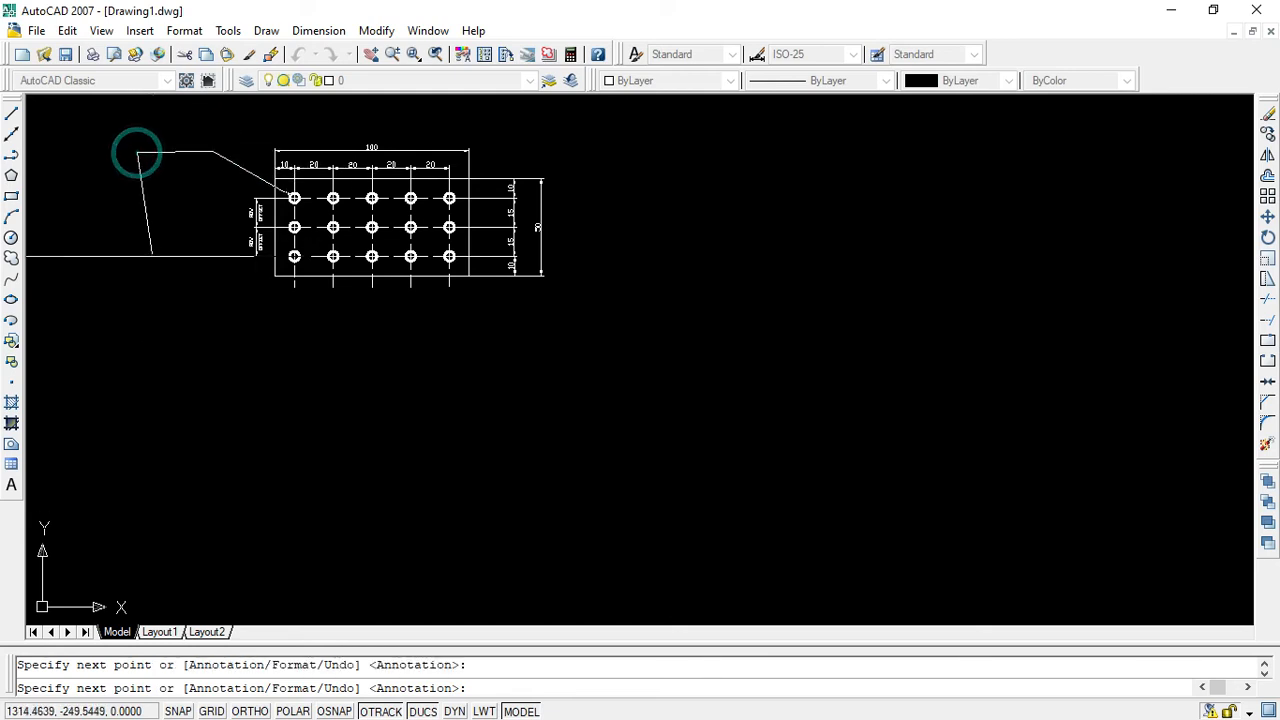
scroll(167, 236, up, 2)
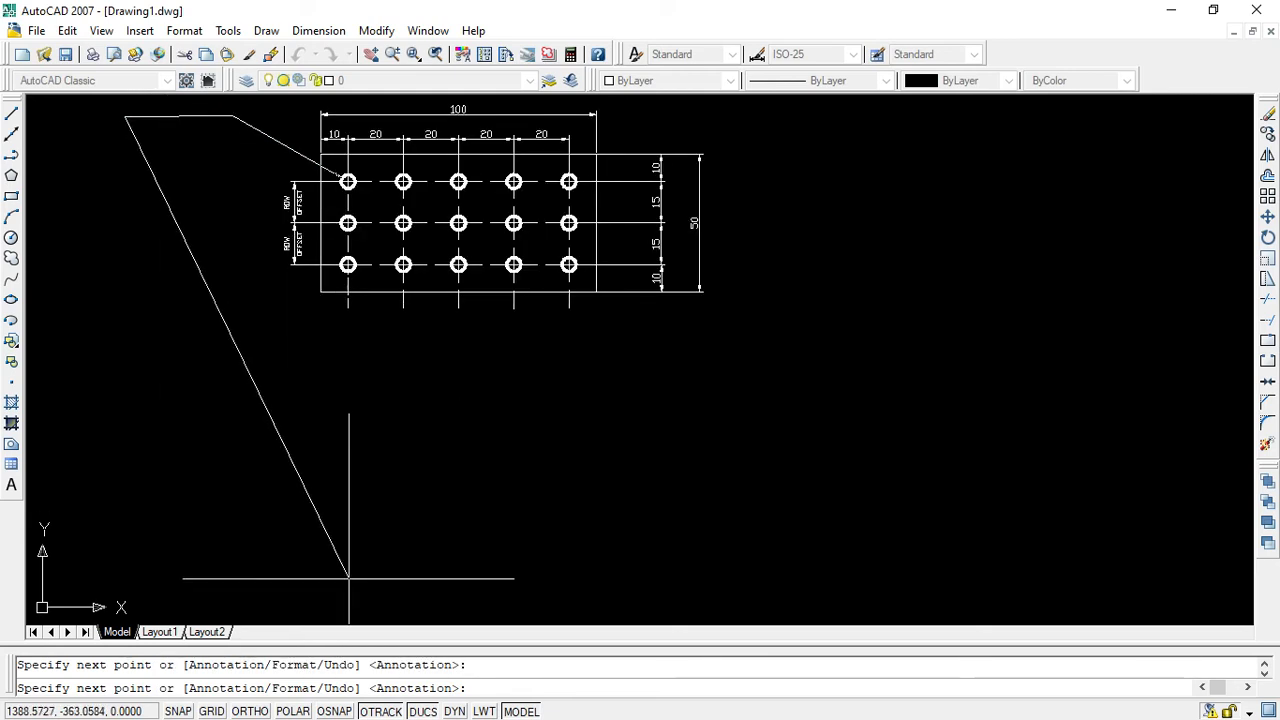
key(ctrl+z)
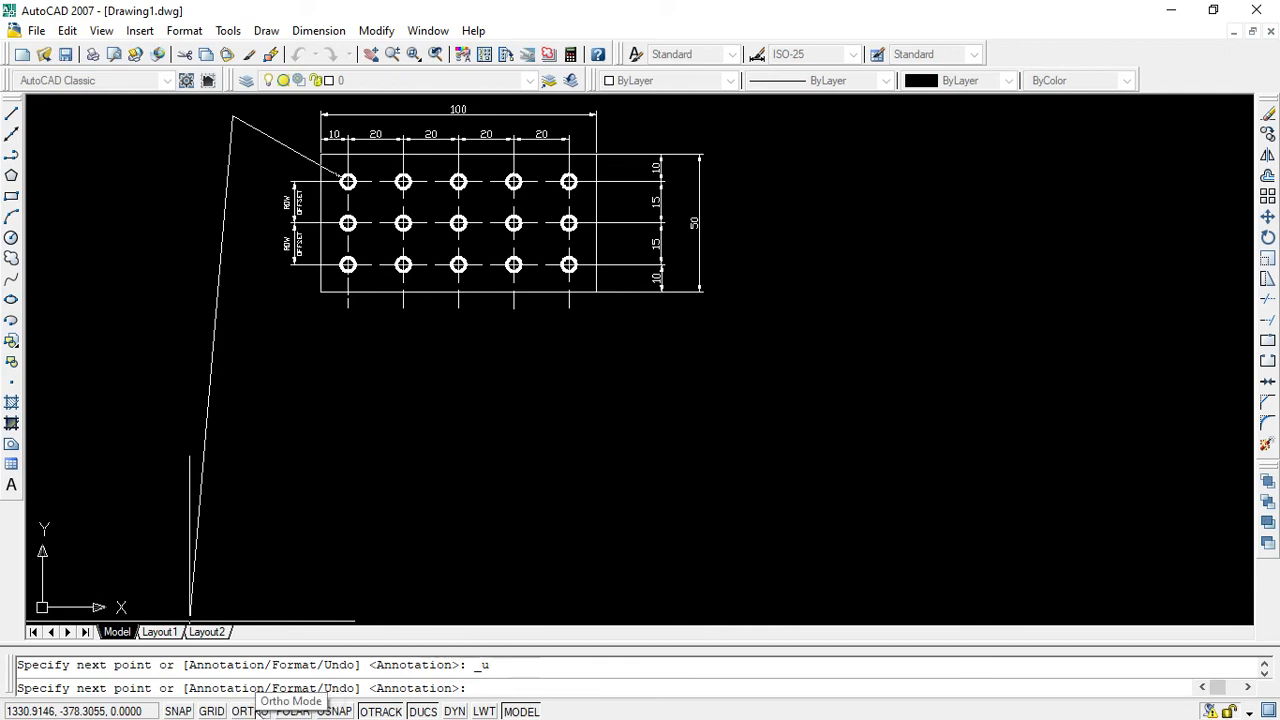
click(250, 711)
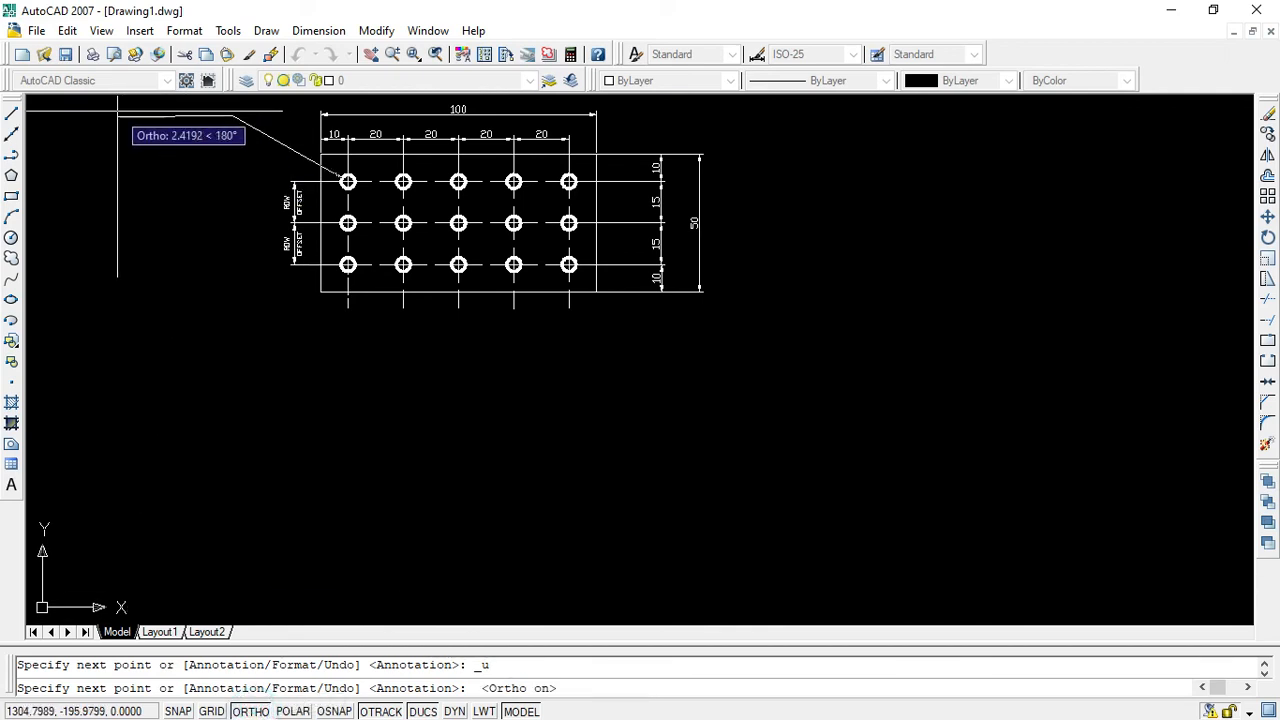
click(334, 711)
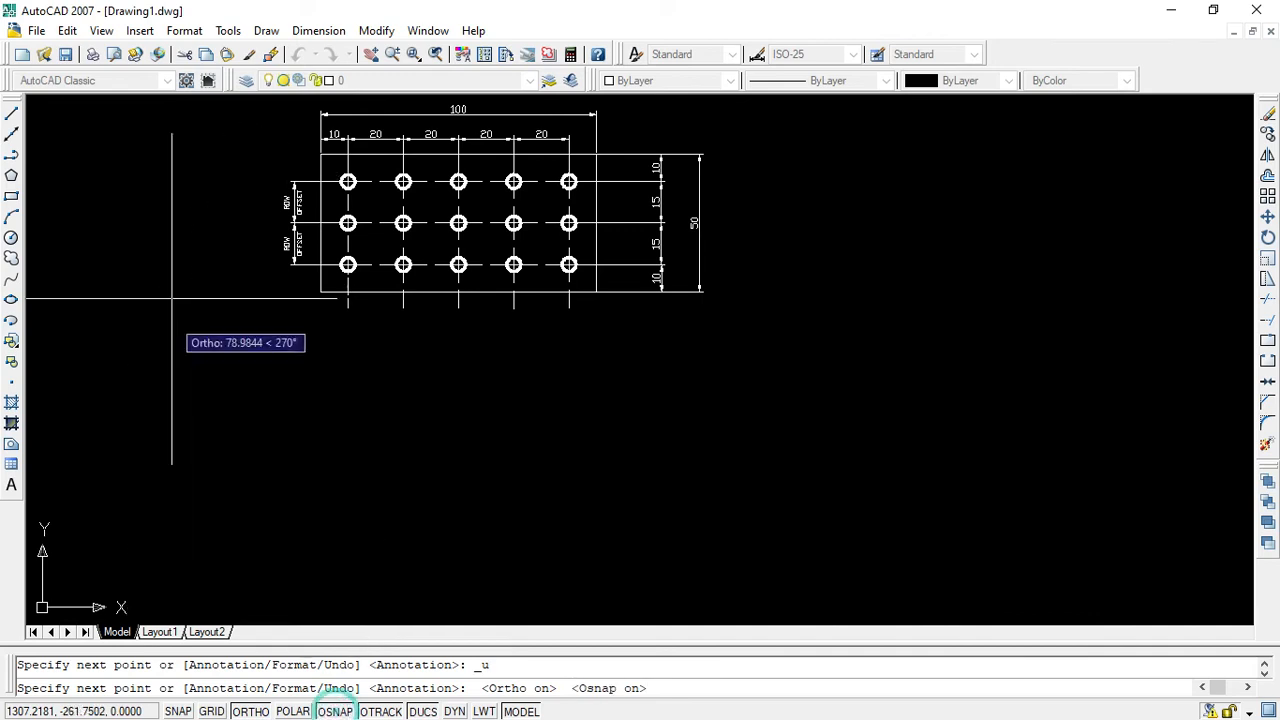
click(370, 54)
mouse_move(434, 171)
mouse_down()
mouse_move(710, 430)
mouse_move(686, 366)
mouse_up()
key(Escape)
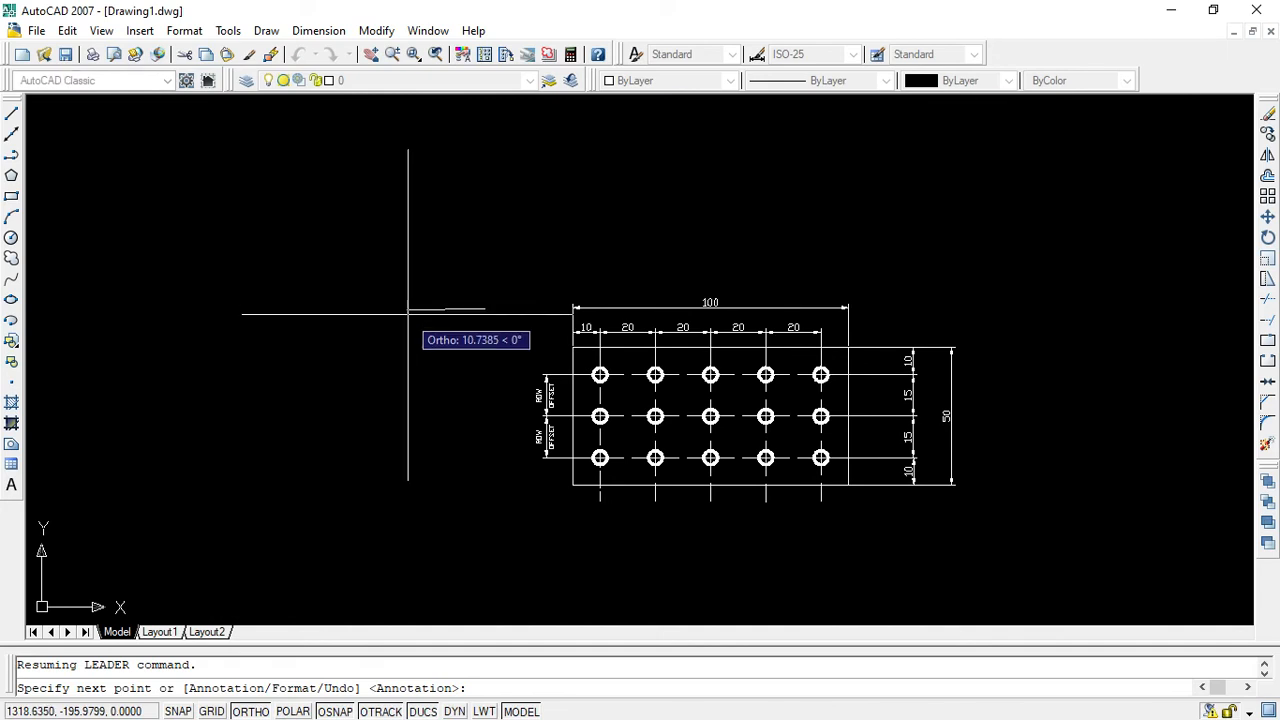
scroll(340, 298, up, 2)
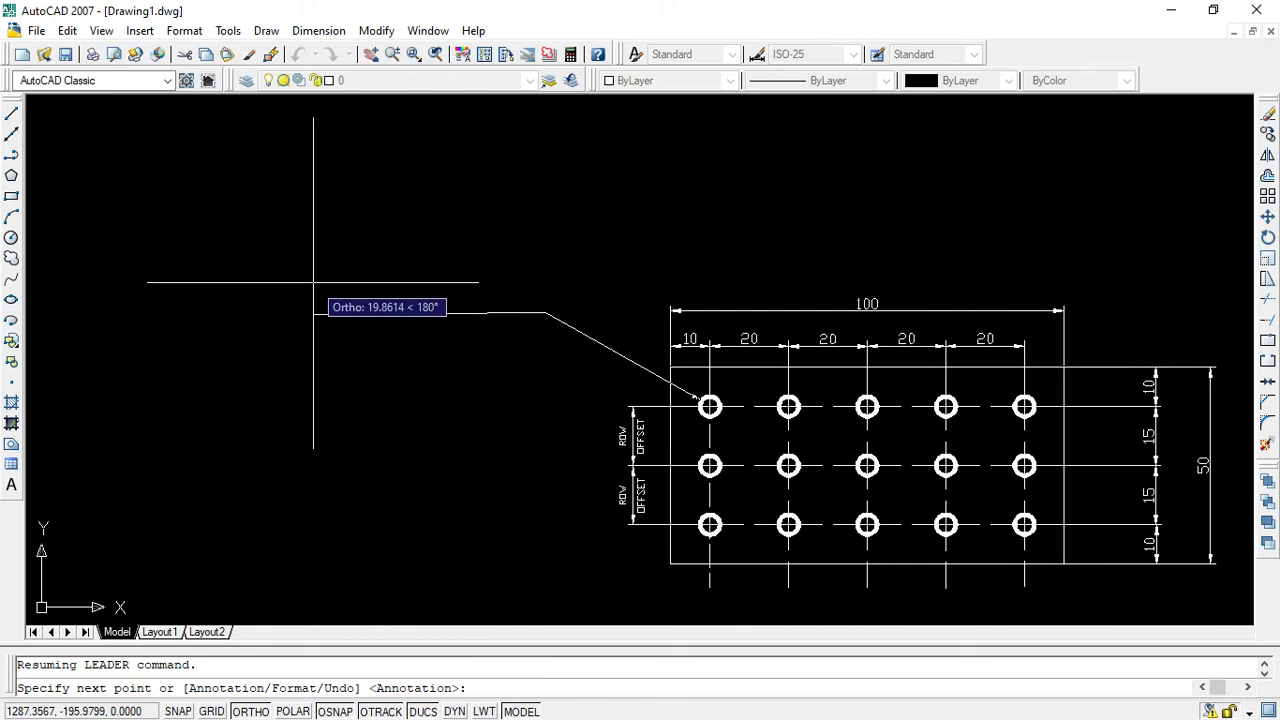
scroll(313, 282, up, 2)
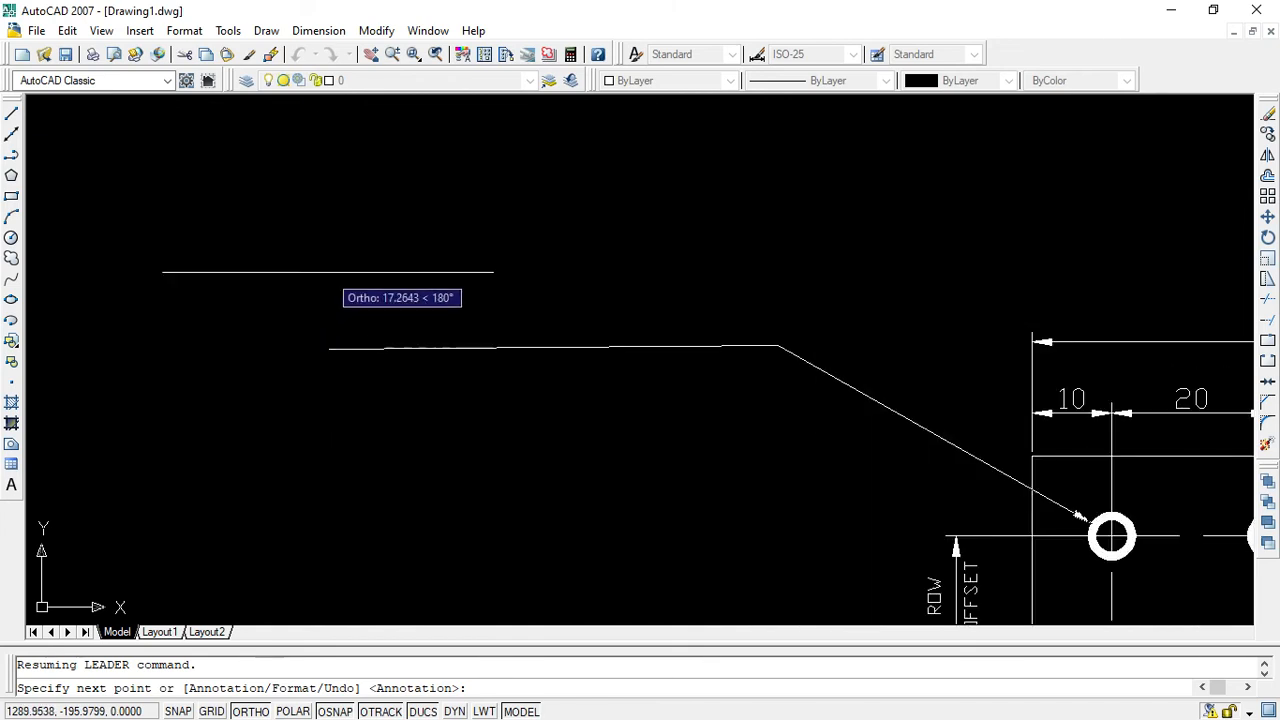
click(280, 711)
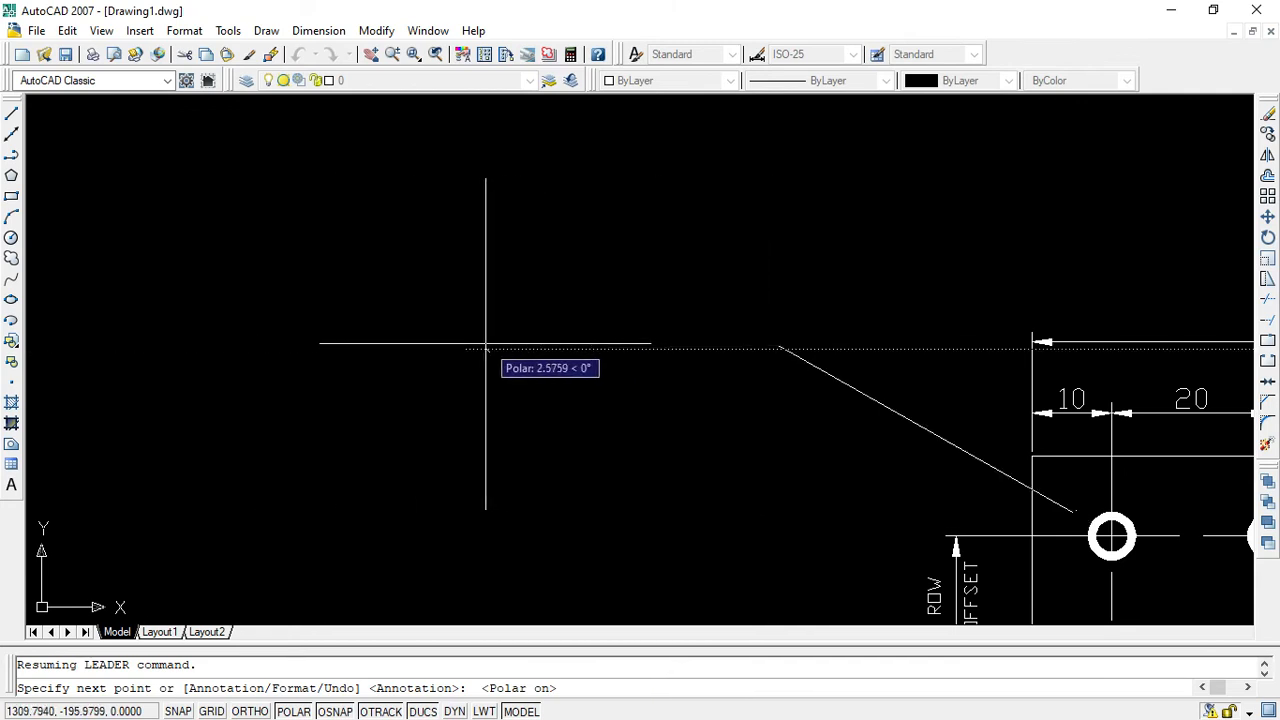
click(250, 711)
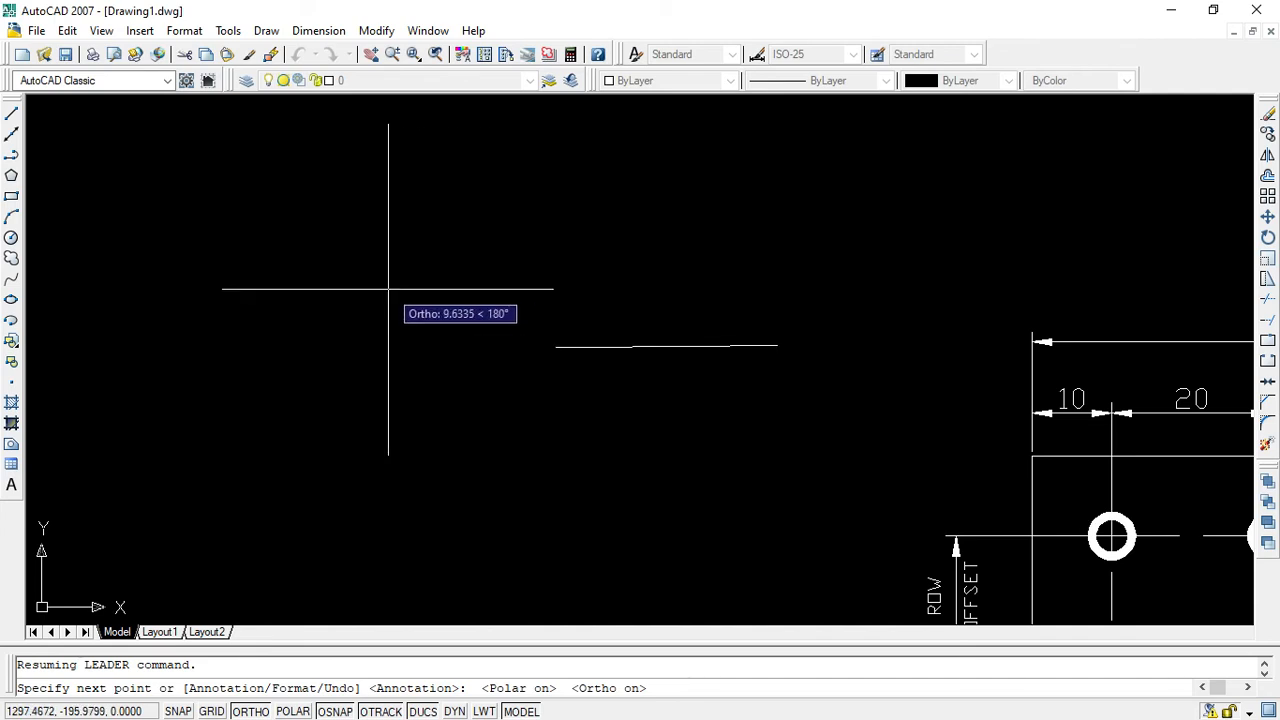
key(Escape)
scroll(383, 289, down, 4)
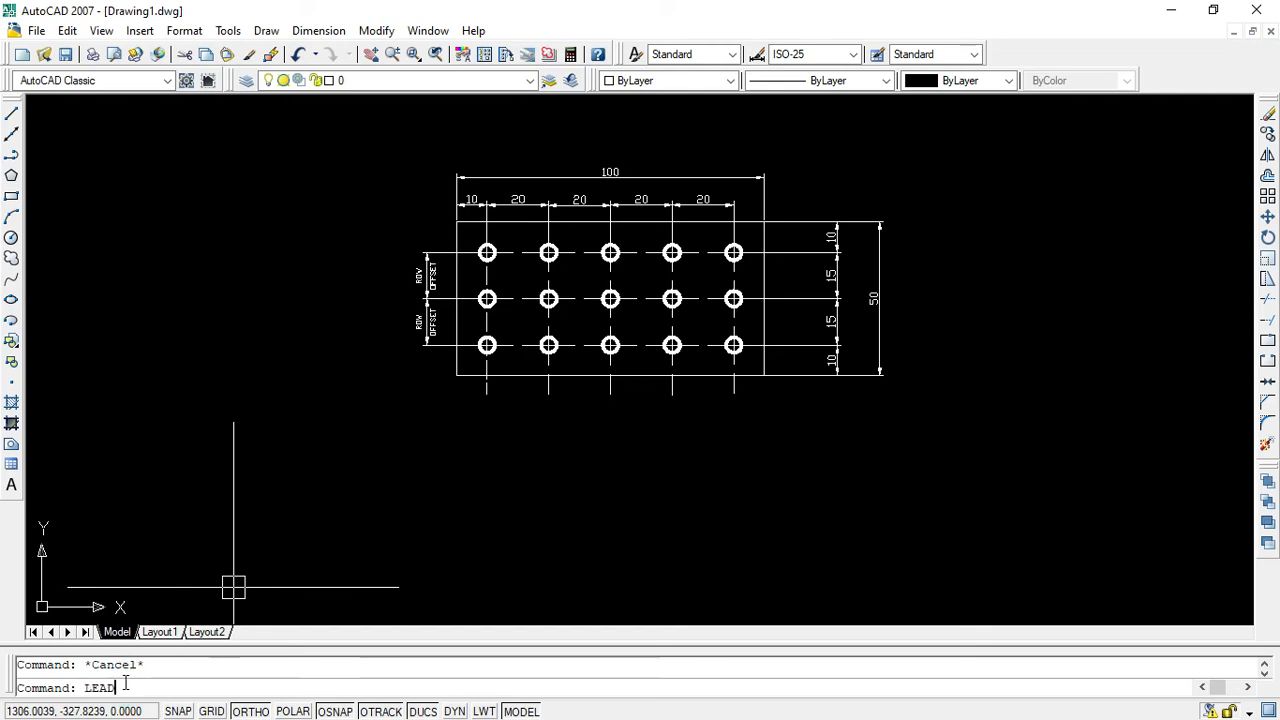
With Ortho and Osnap off, start a new leader at the upper-left donut's outer edge and bend it outside the plate, slightly above its top edge.
key(Return)
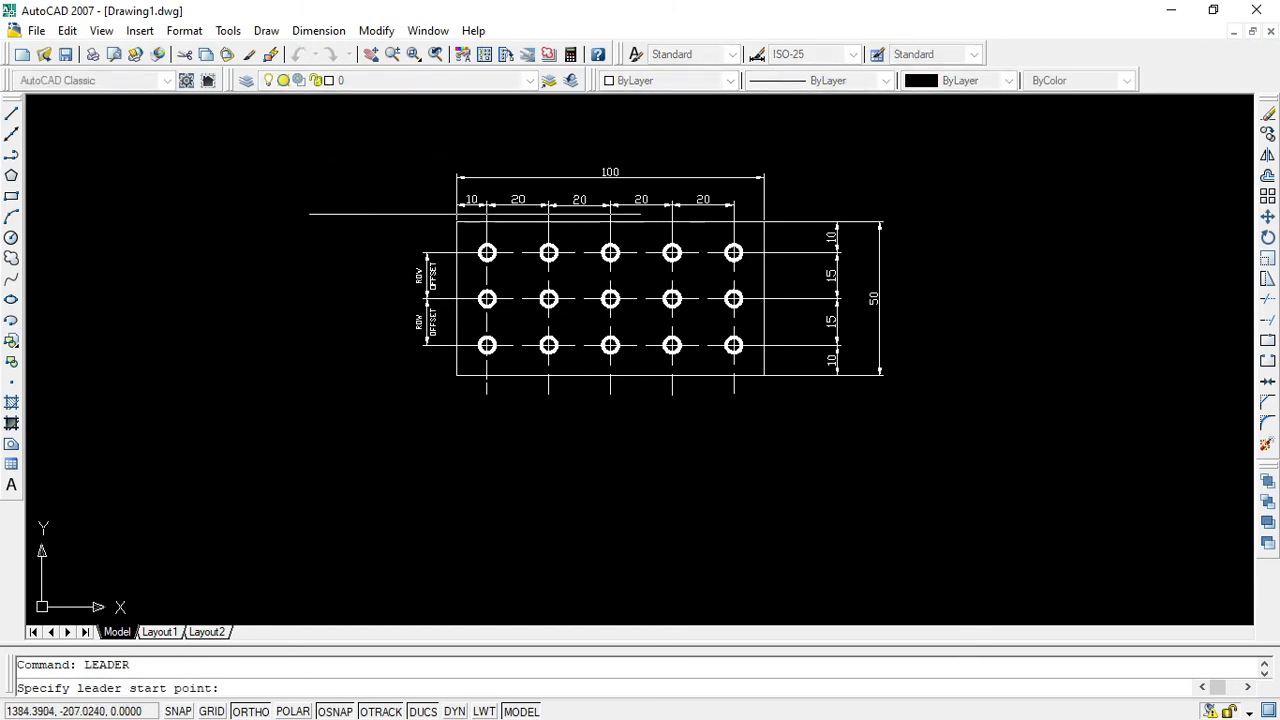
scroll(458, 257, up, 2)
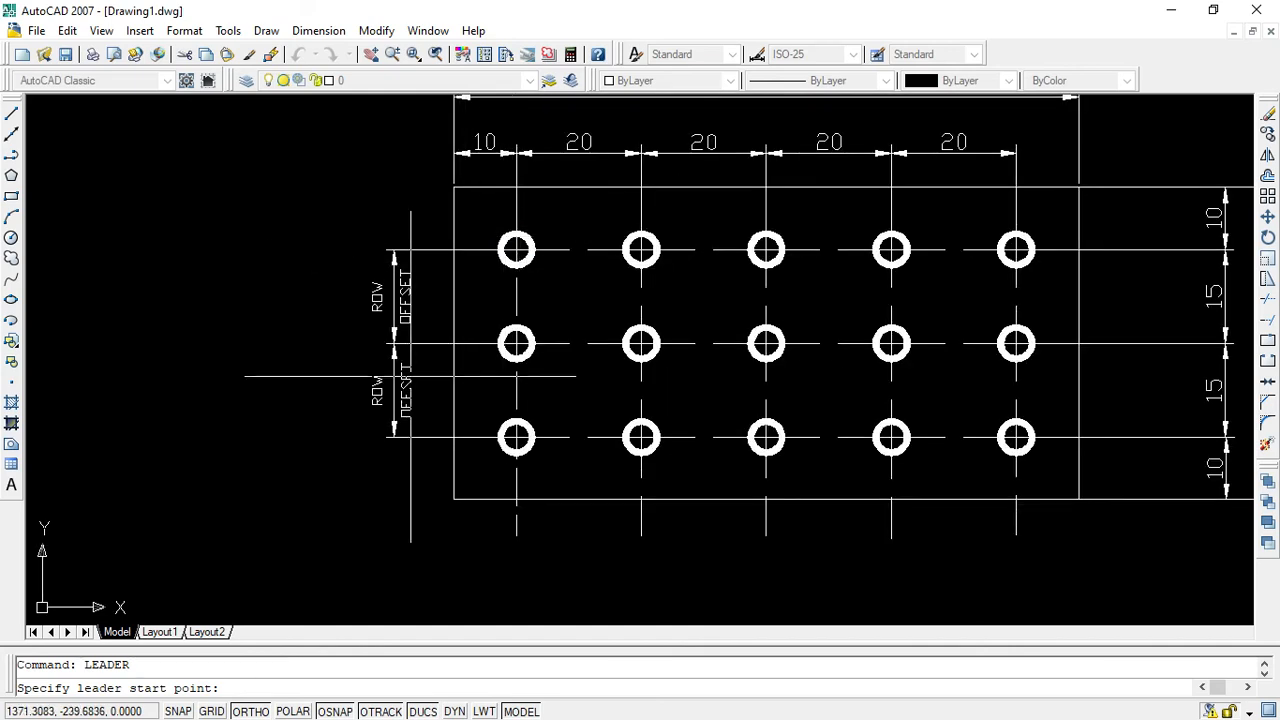
click(335, 711)
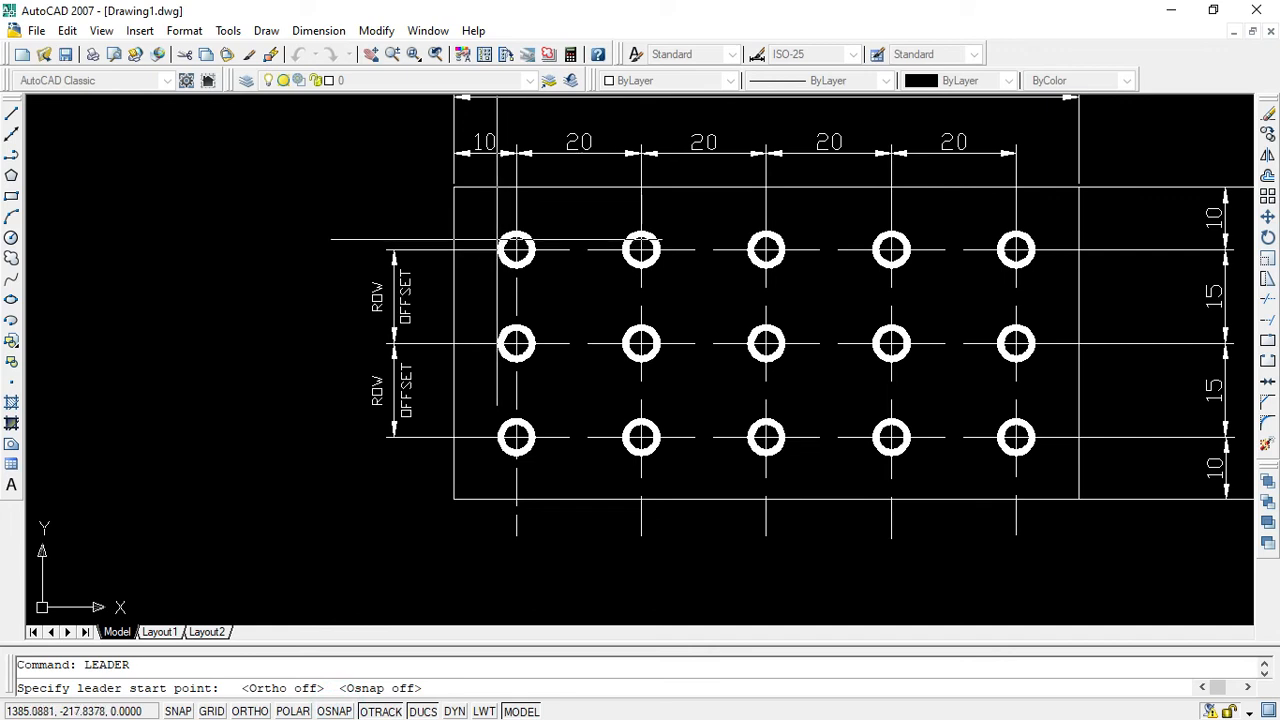
click(497, 238)
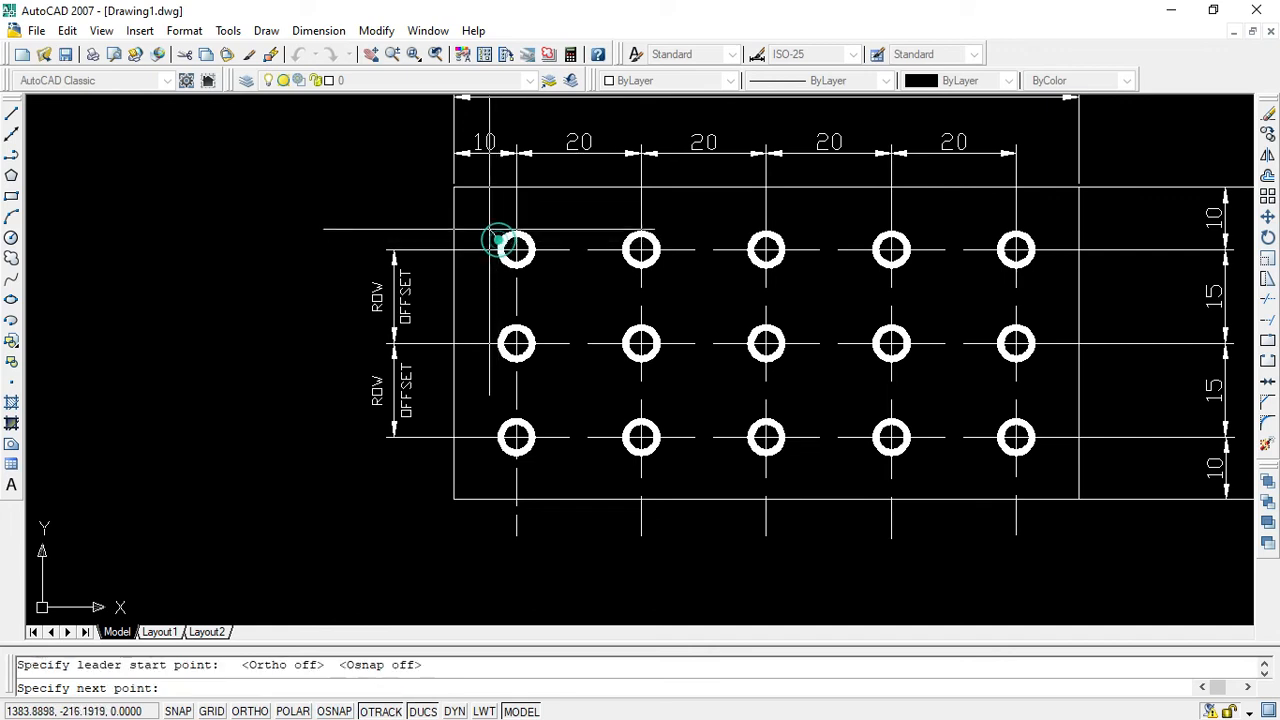
click(360, 168)
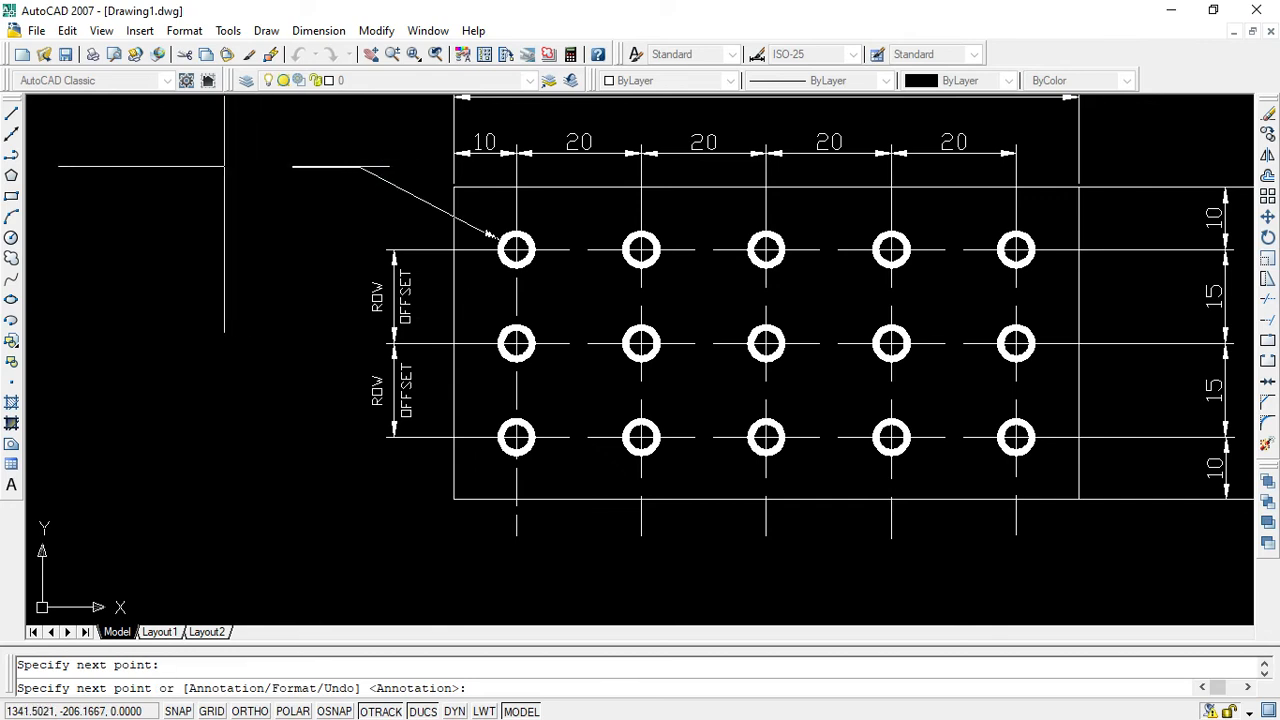
With Ortho on, extend the leader about 20 units horizontally away from the plate and finish it with an empty Mtext annotation.
key(F8)
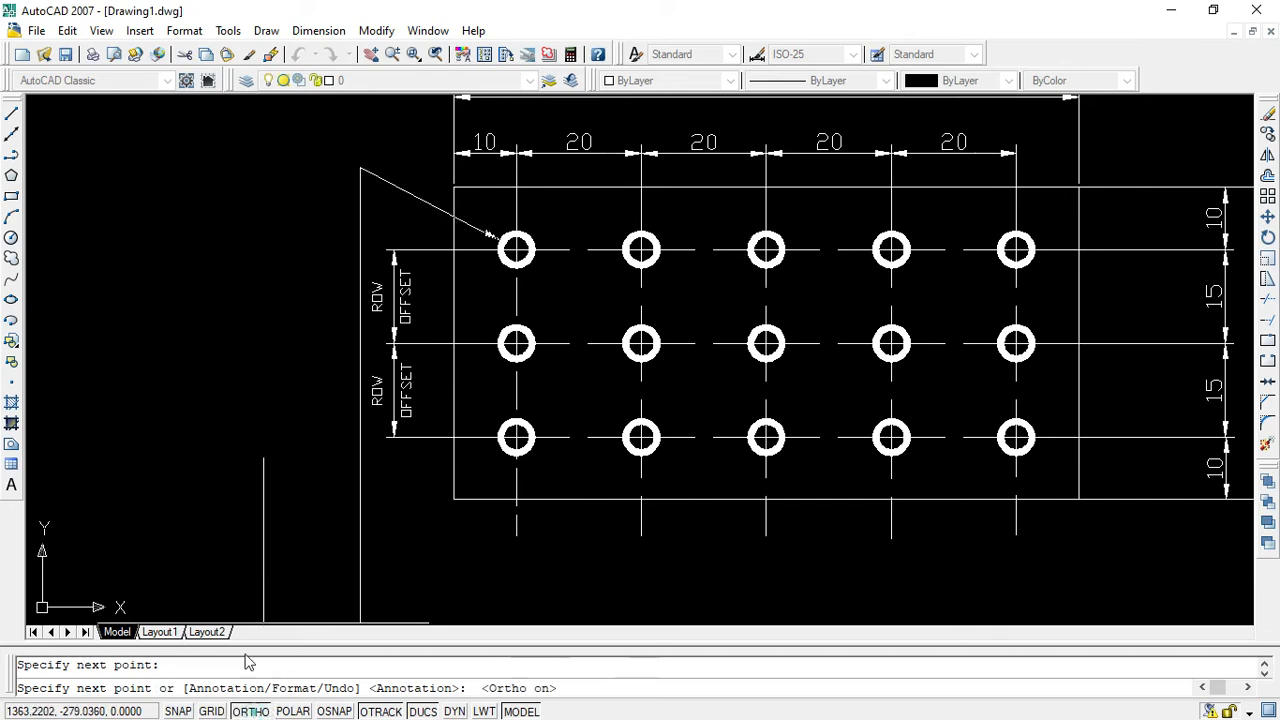
click(233, 167)
right_click(234, 169)
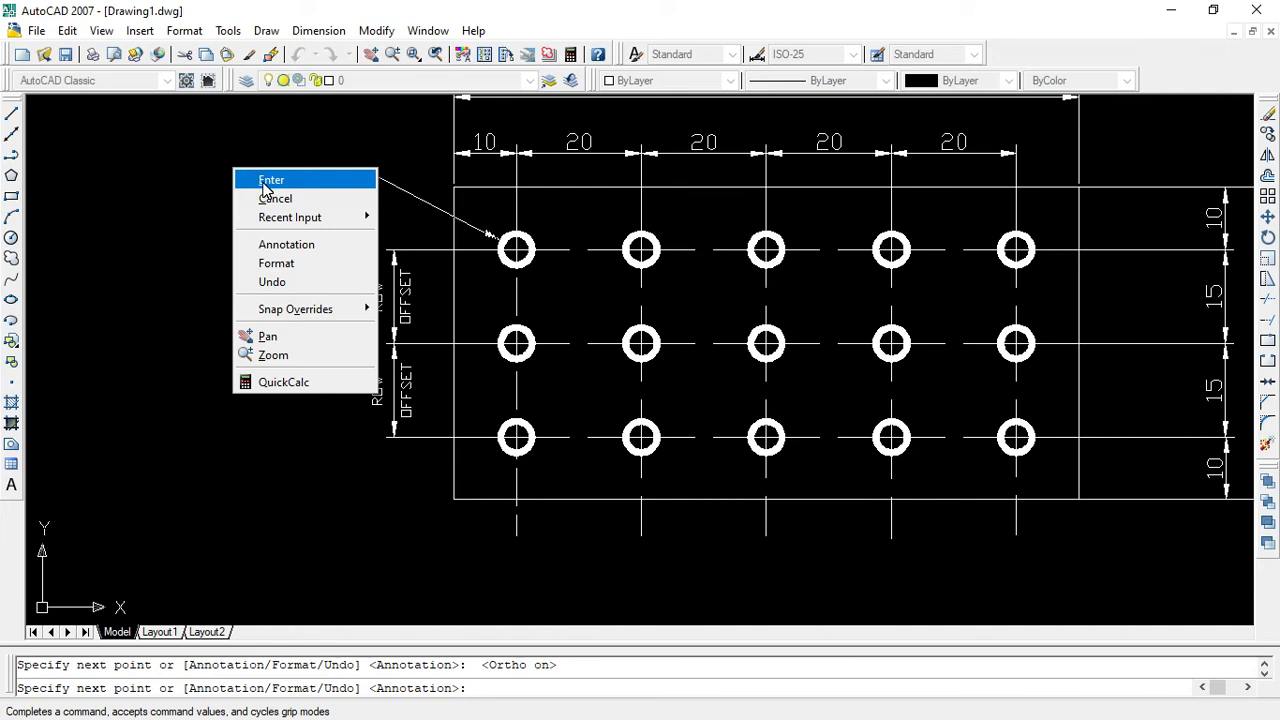
click(264, 185)
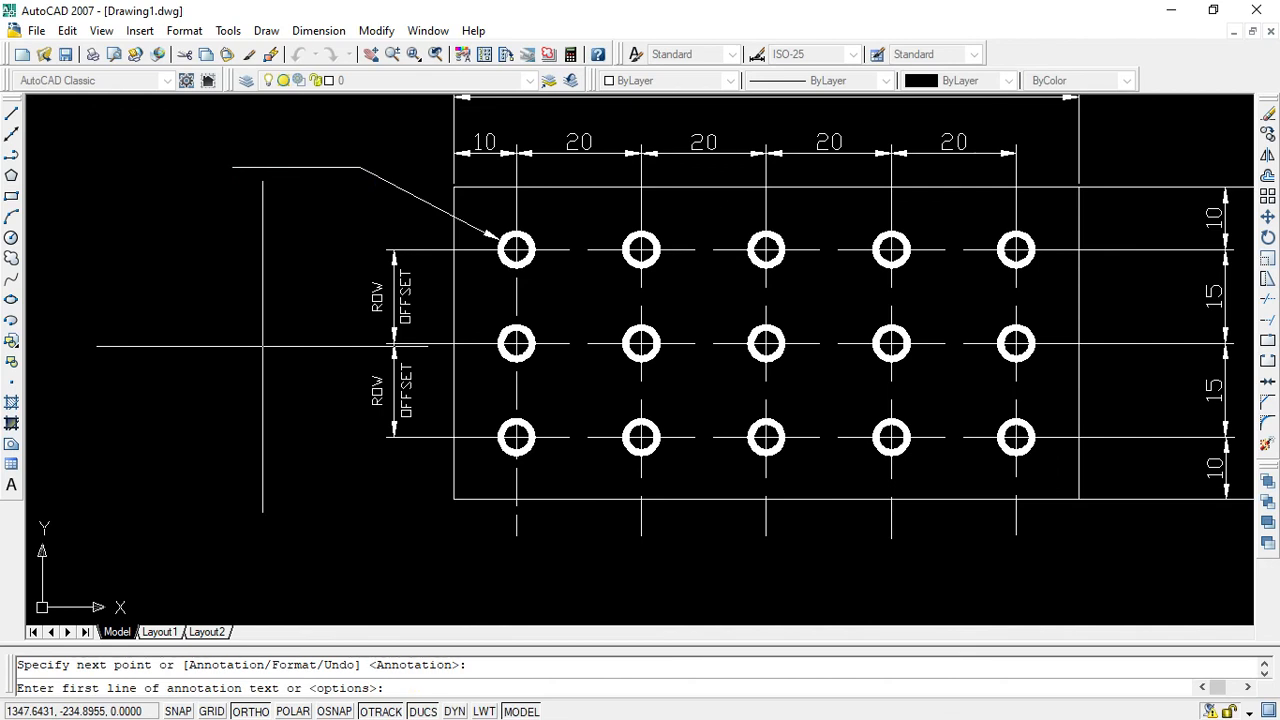
key(Return)
right_click(182, 239)
click(228, 252)
key(Return)
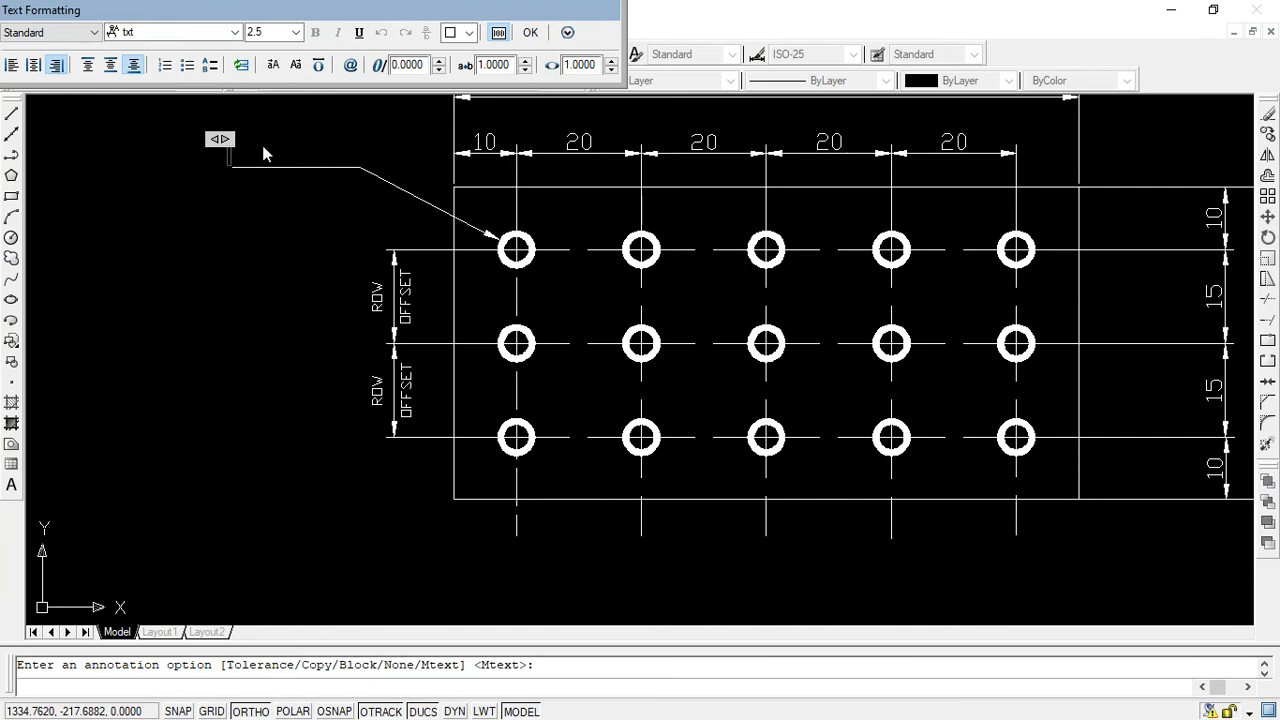
click(234, 284)
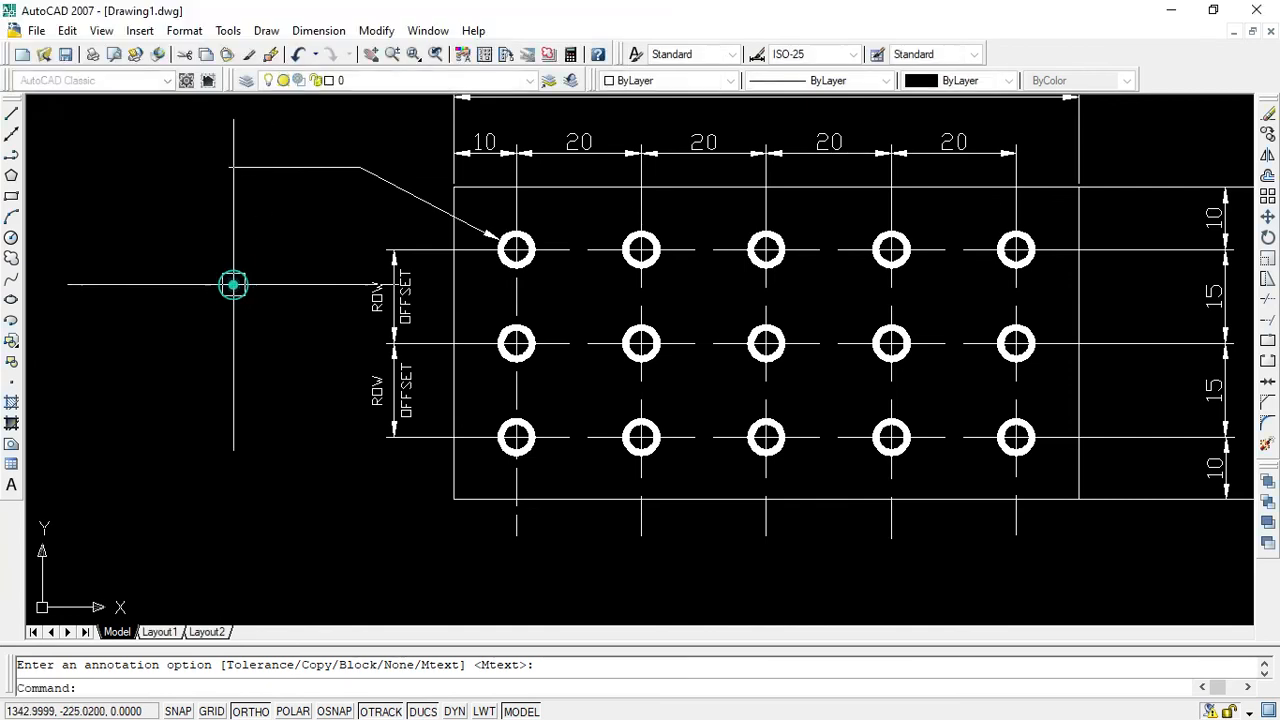
Switch to AUTOCADD.pdf to check the donut callout box and its text, and return to the AutoCAD drawing.
scroll(311, 346, up, 3)
scroll(434, 314, down, 5)
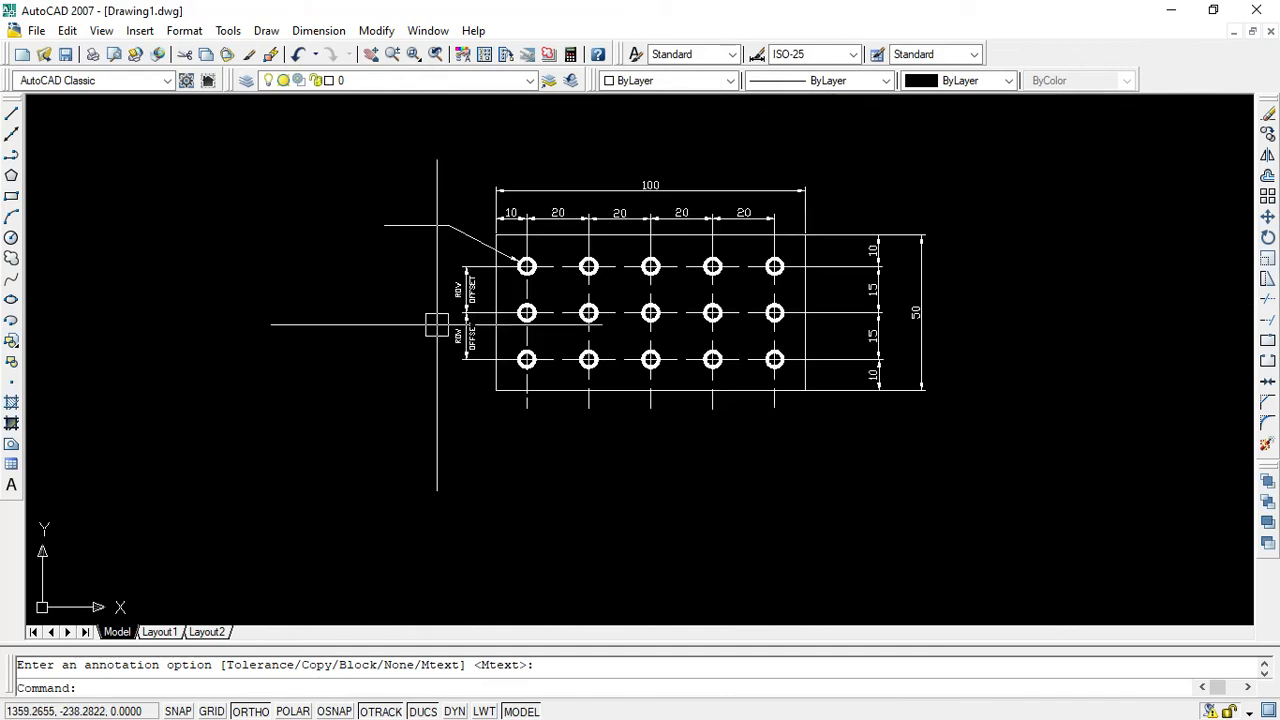
scroll(437, 324, up, 3)
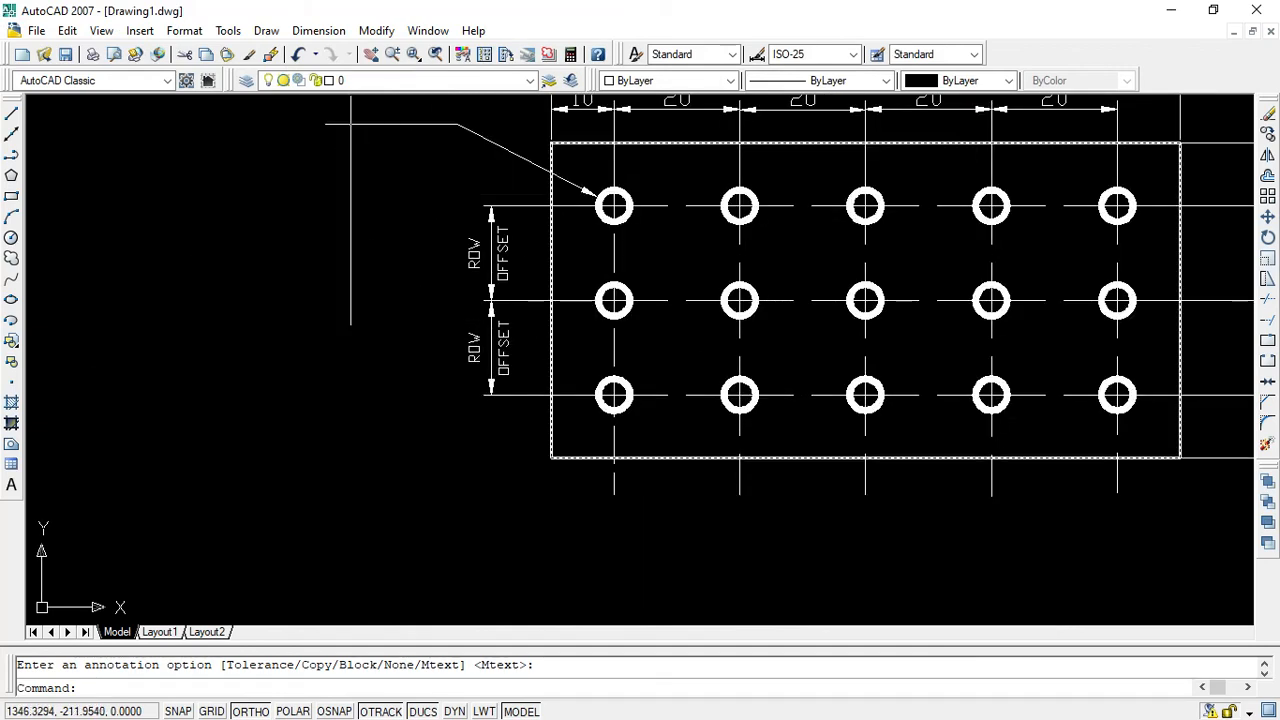
scroll(443, 300, down, 3)
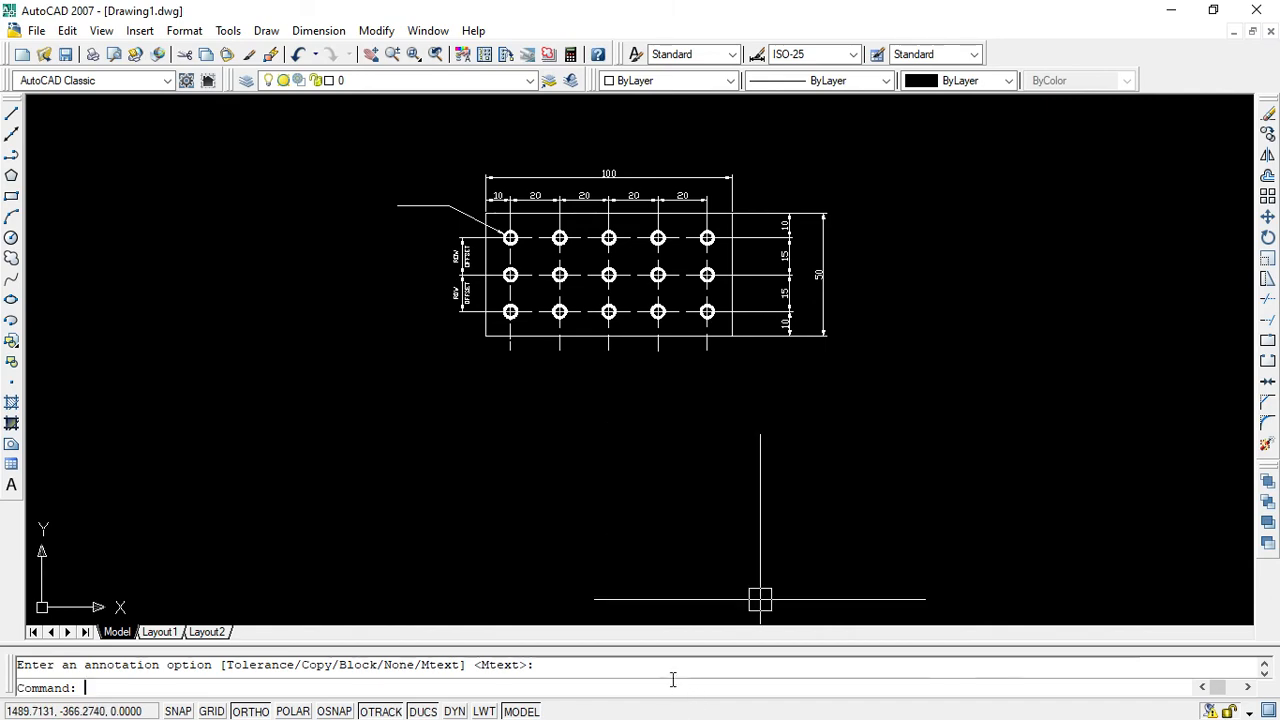
key(super)
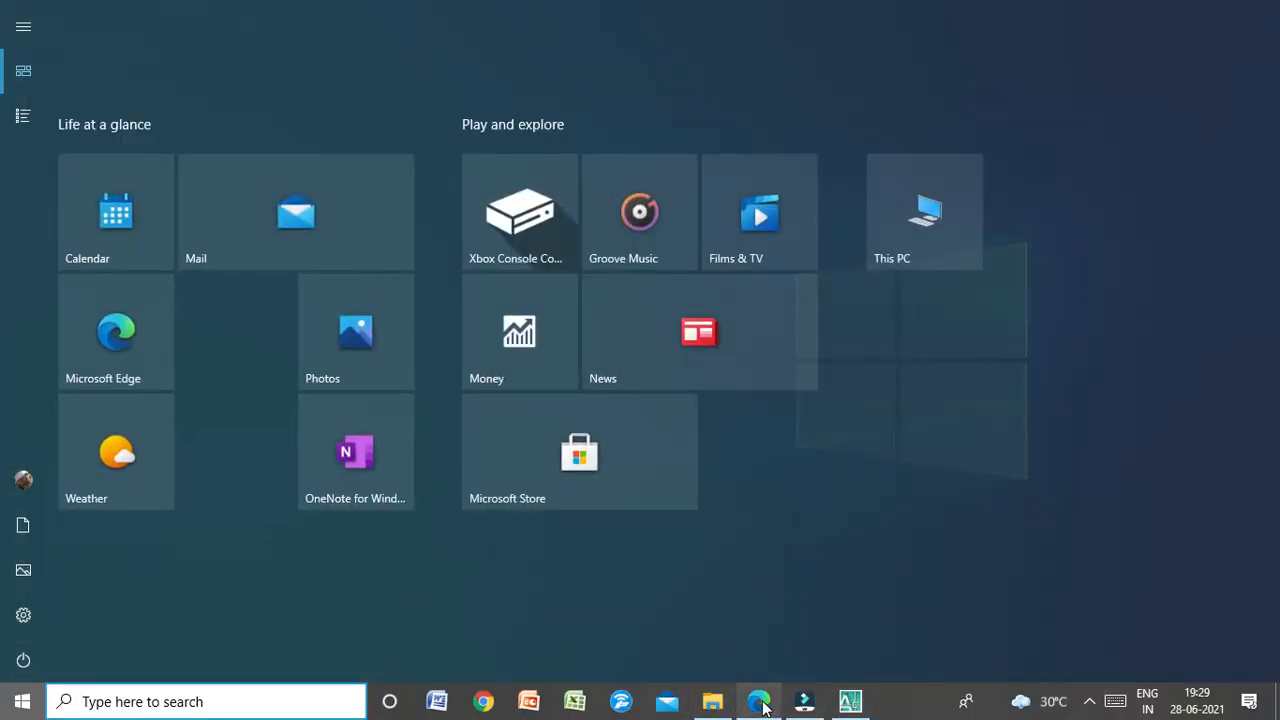
click(759, 702)
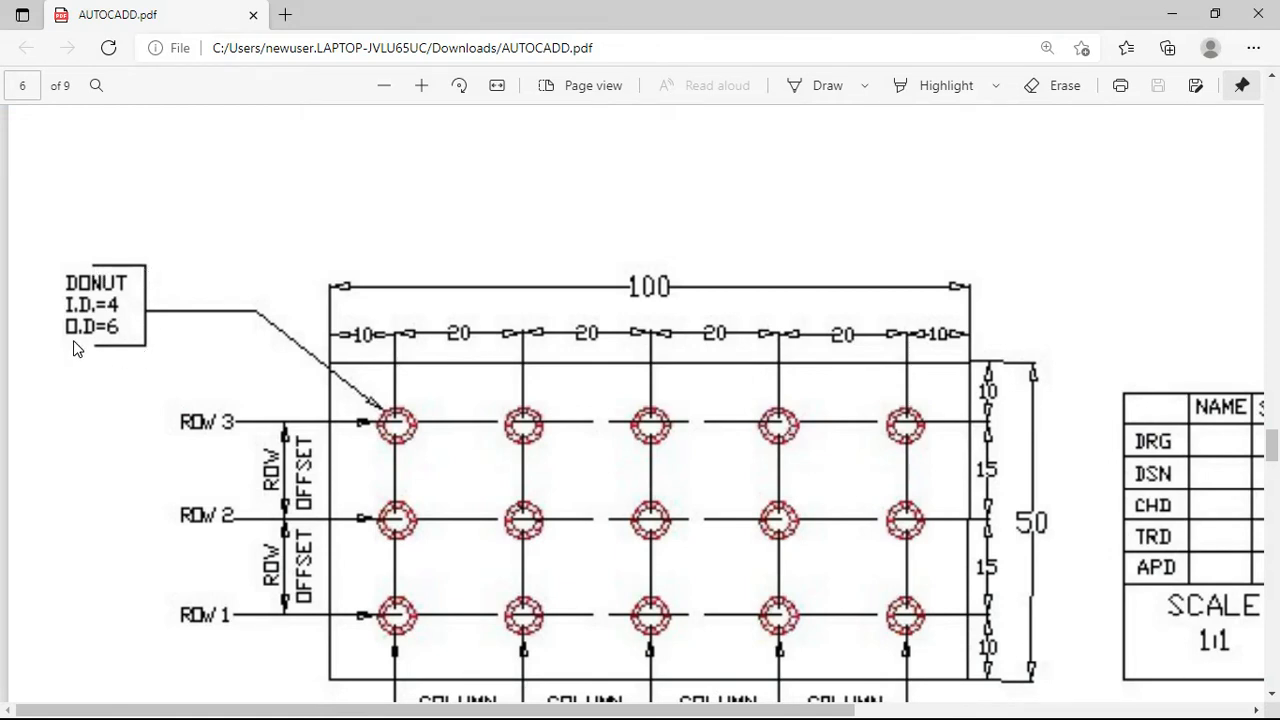
click(1174, 14)
With Osnap on, start a vertical line upward from the free end of the donut leader.
scroll(403, 243, up, 3)
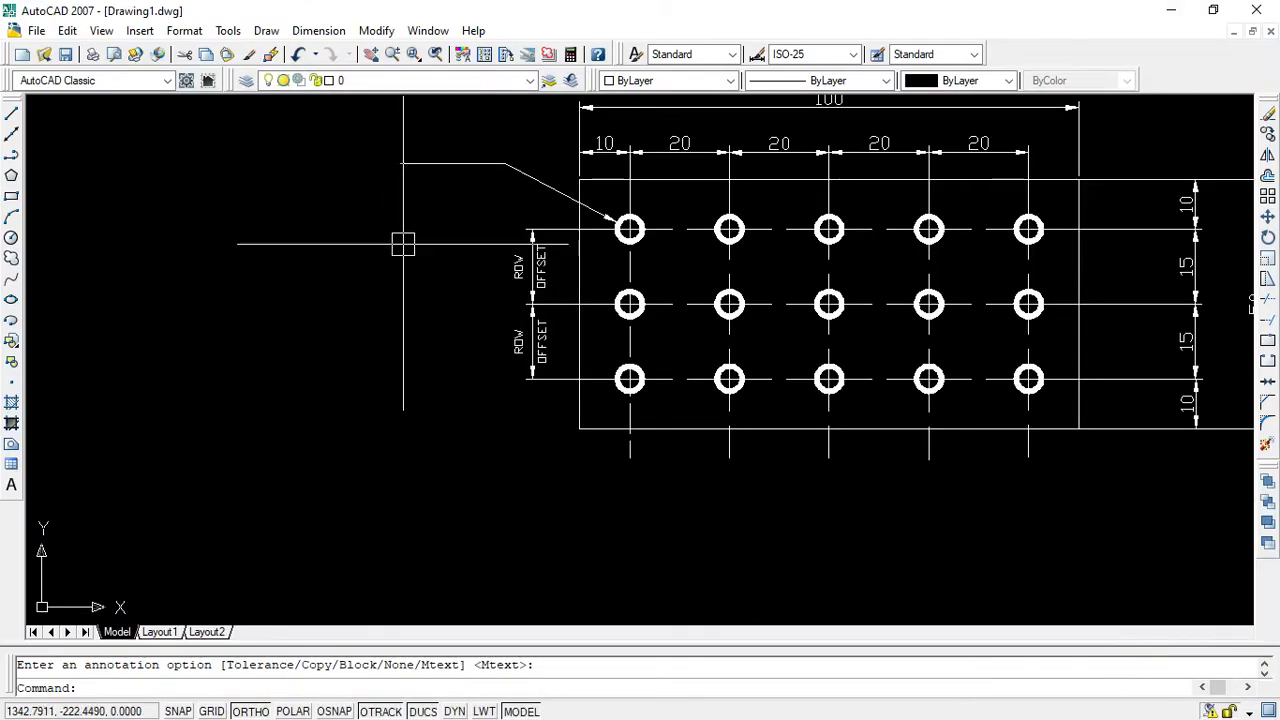
click(370, 54)
drag(571, 177, 686, 206)
scroll(417, 351, up, 3)
click(11, 116)
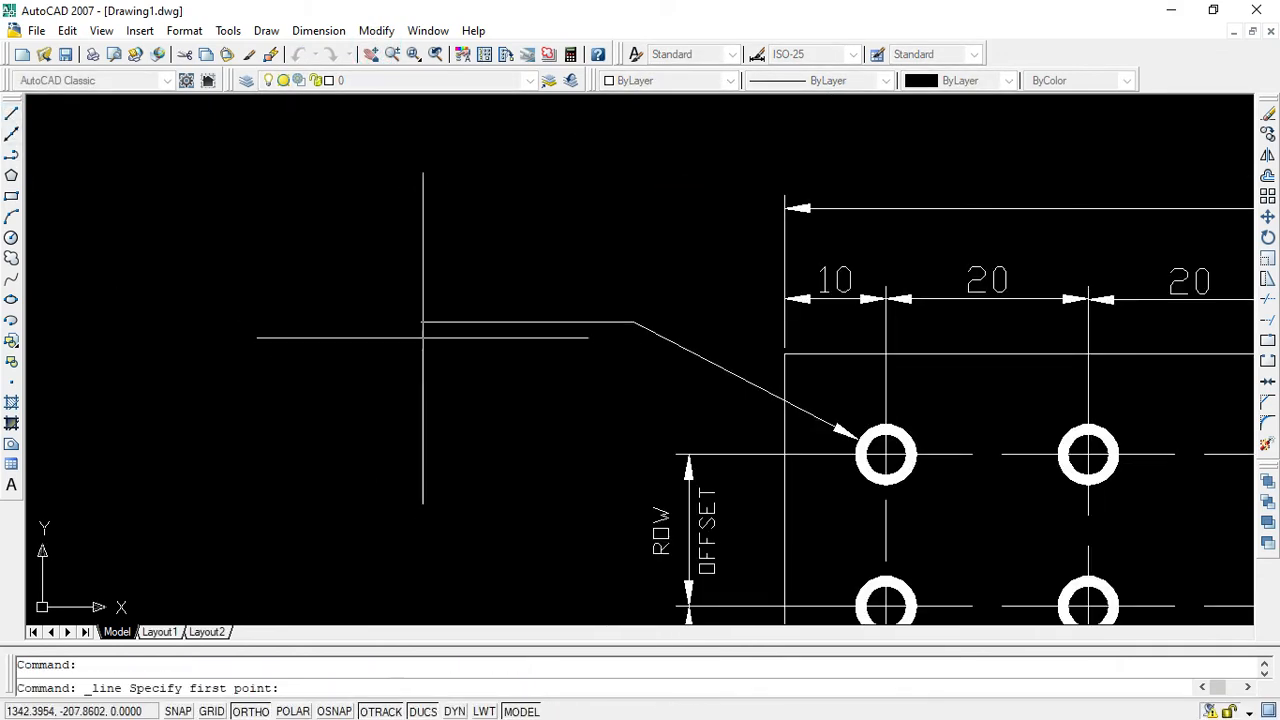
click(333, 711)
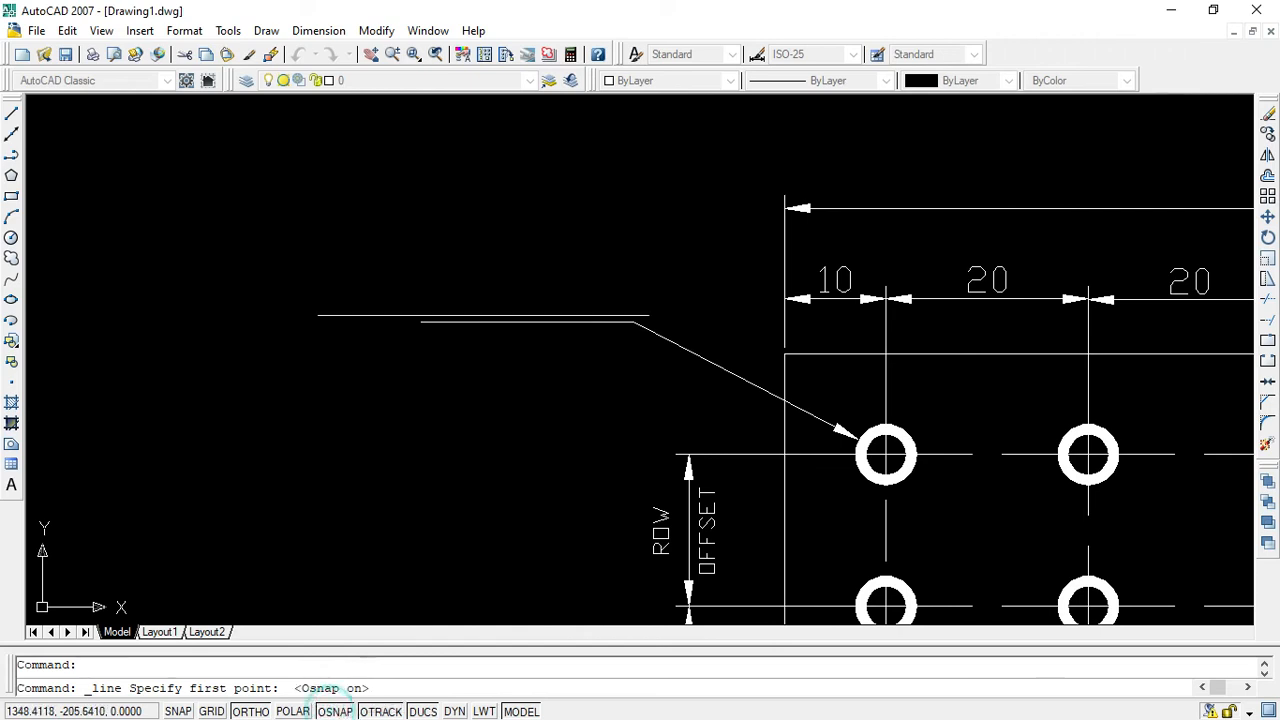
click(421, 321)
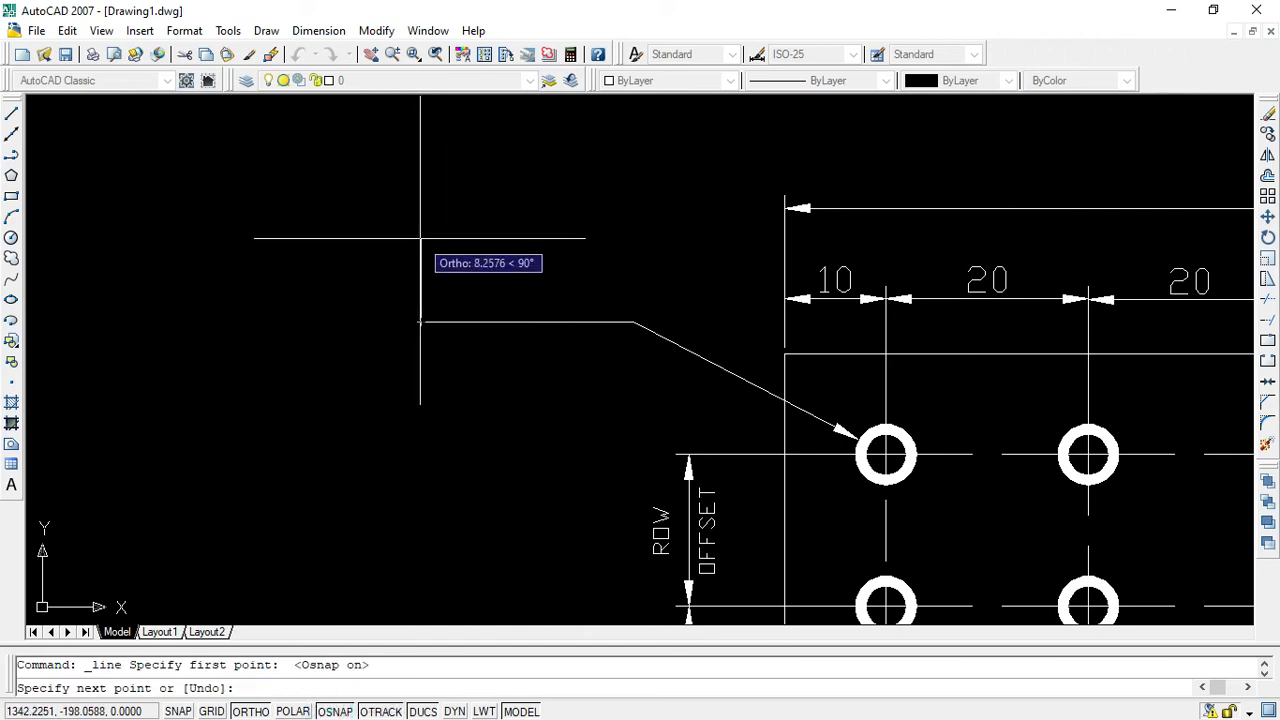
Draw an open bracket at the leader's horizontal end, about 8 units up and down, with 10-unit arms extending away from the plate.
click(421, 240)
click(320, 240)
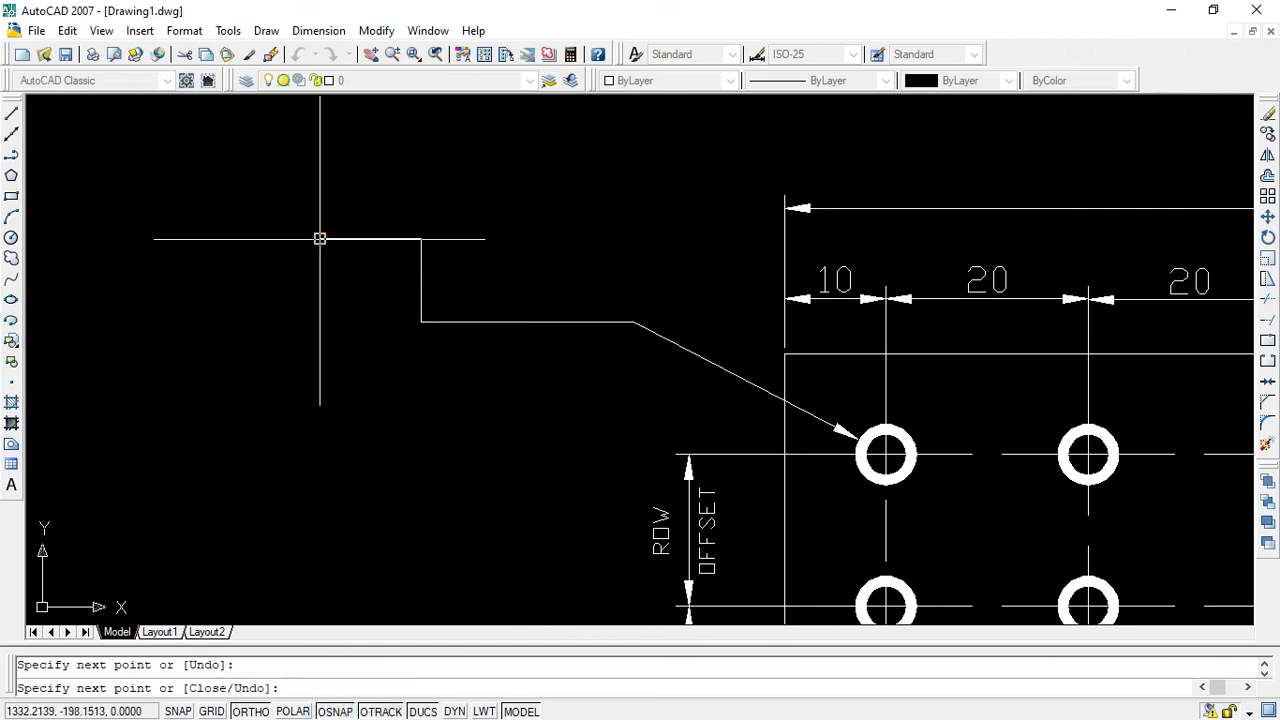
key(Escape)
right_click(294, 369)
click(331, 377)
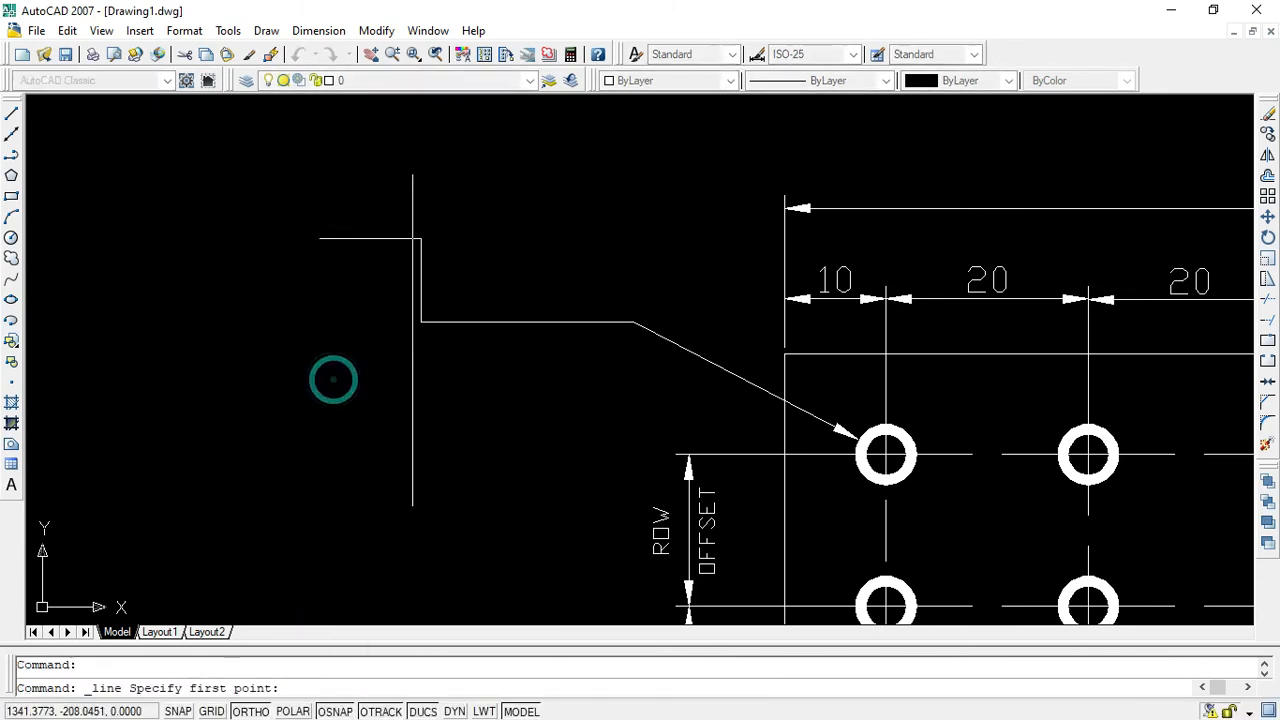
click(421, 322)
click(420, 400)
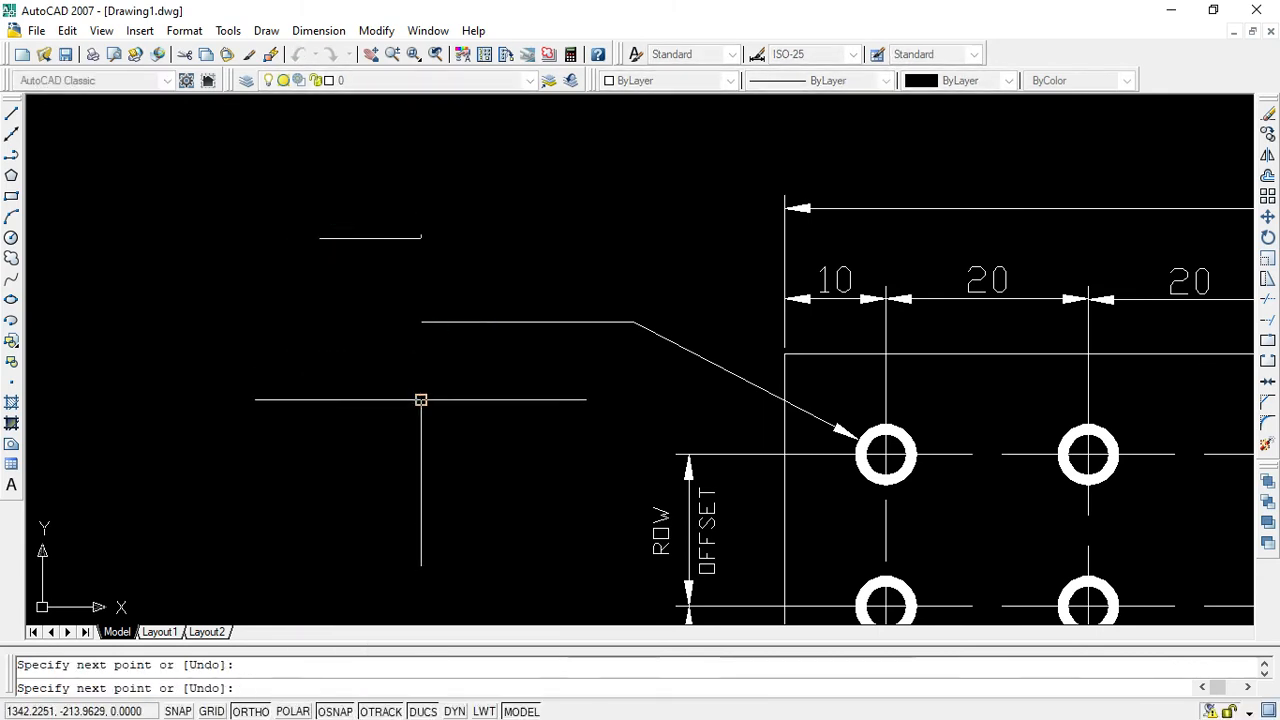
click(320, 400)
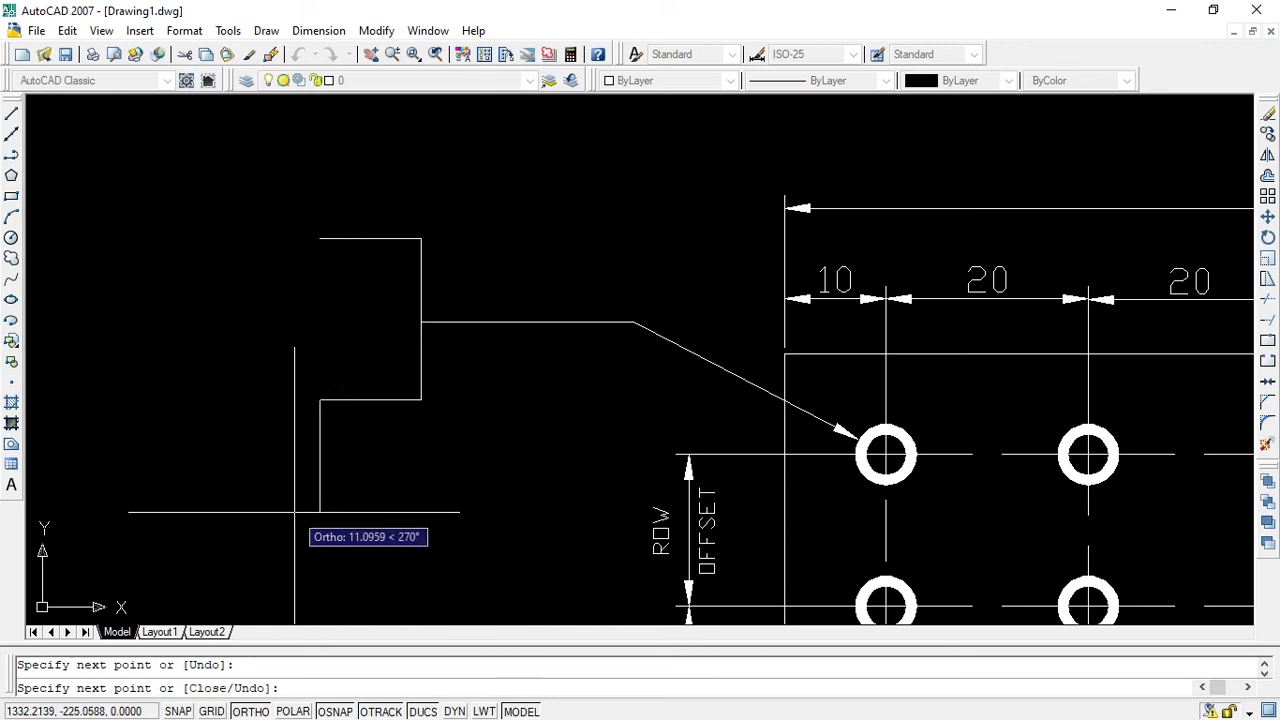
key(Escape)
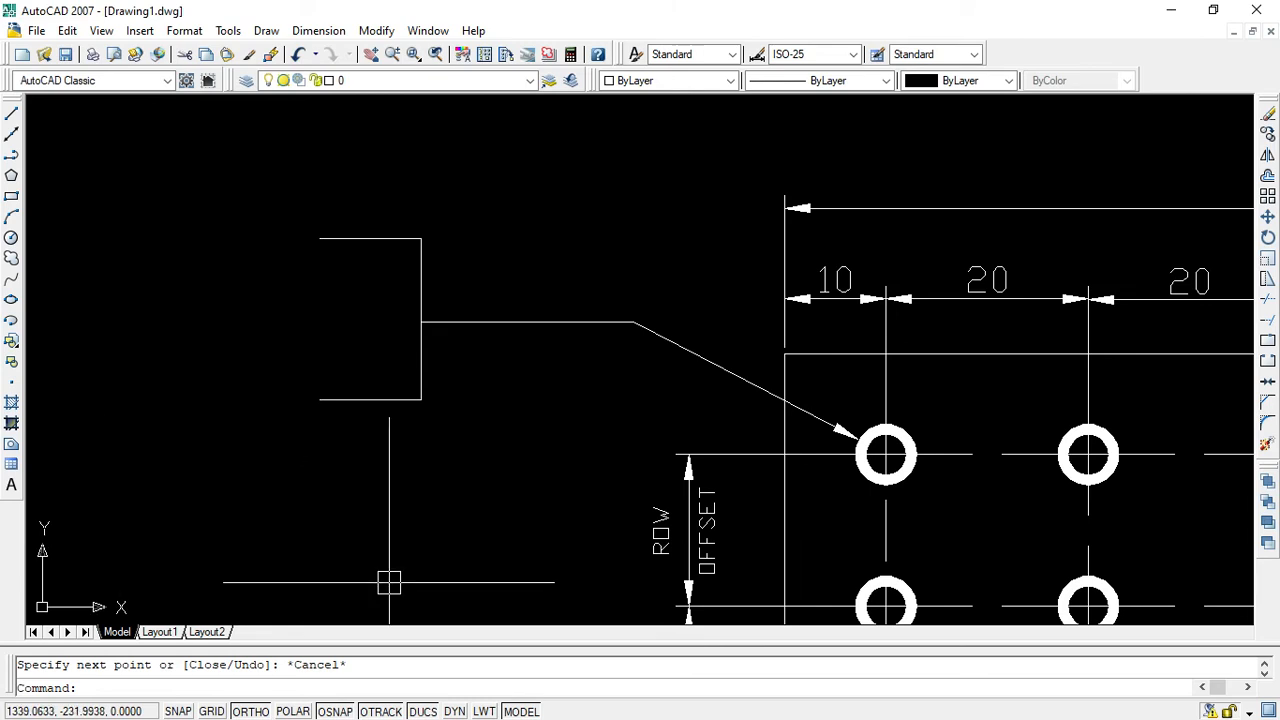
Insert multiline text reading DONUT inside the bracket at the end of the leader.
click(11, 486)
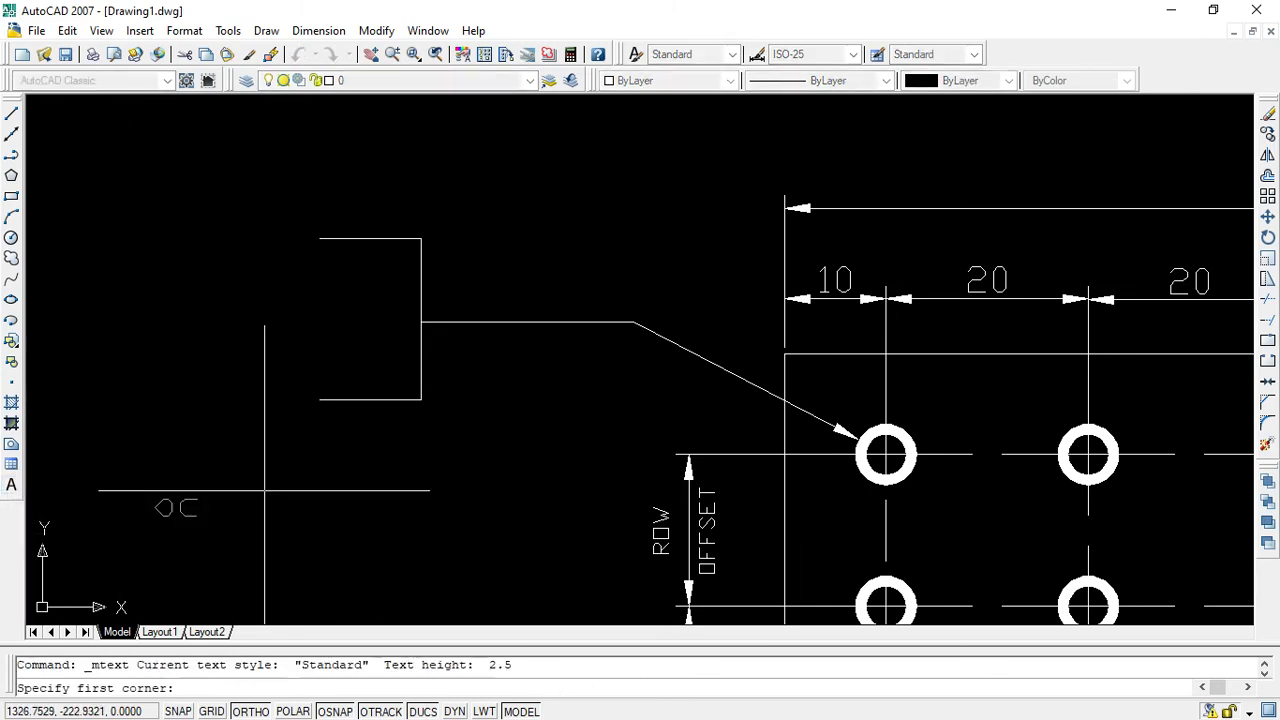
click(321, 254)
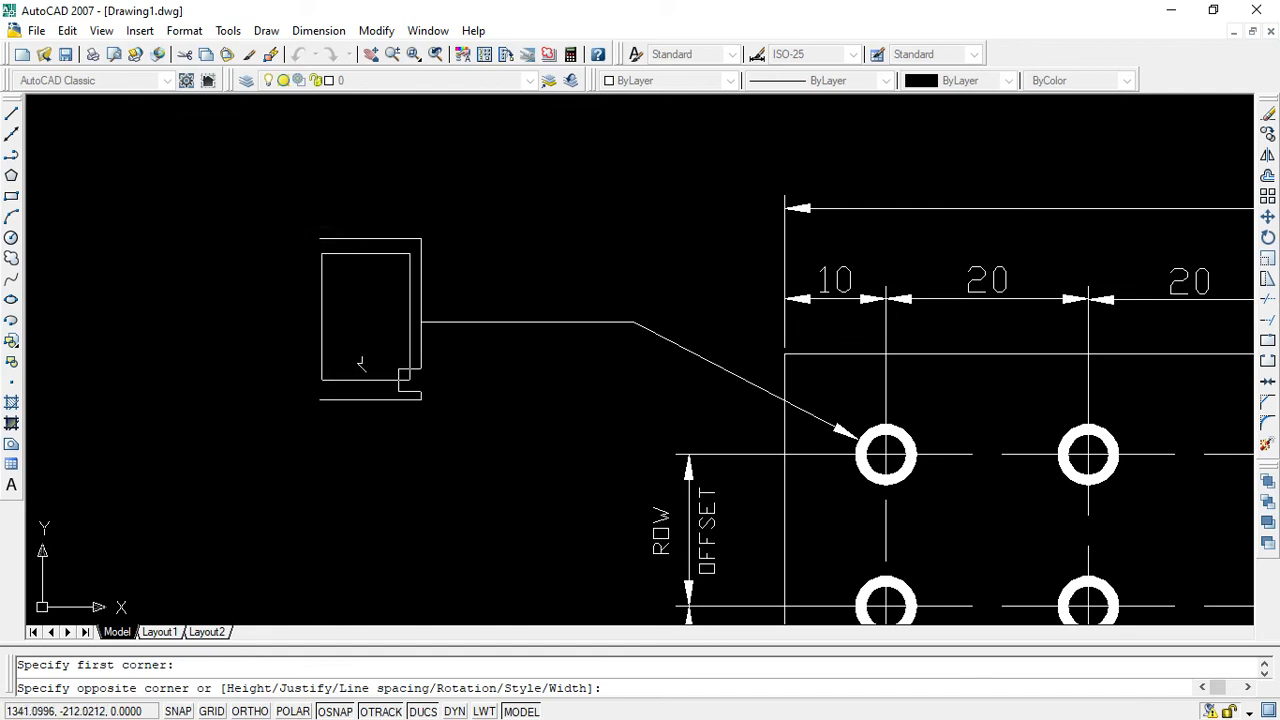
click(406, 386)
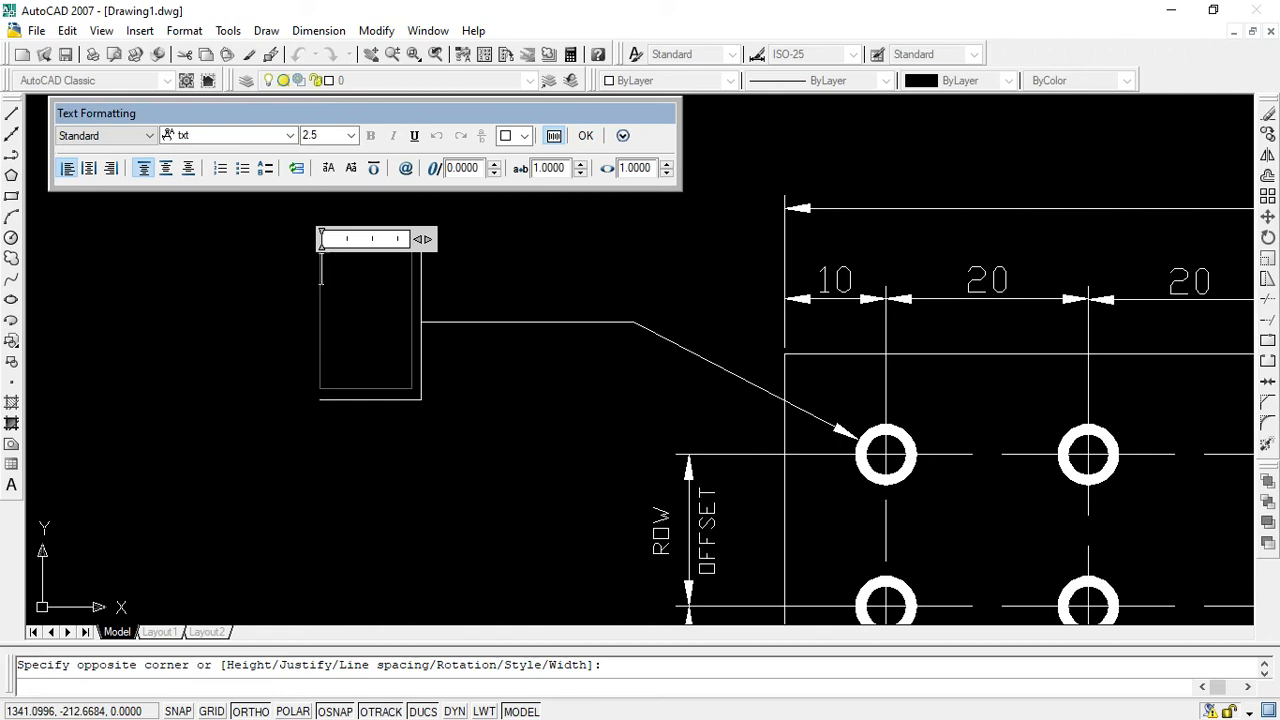
text(DONUT)
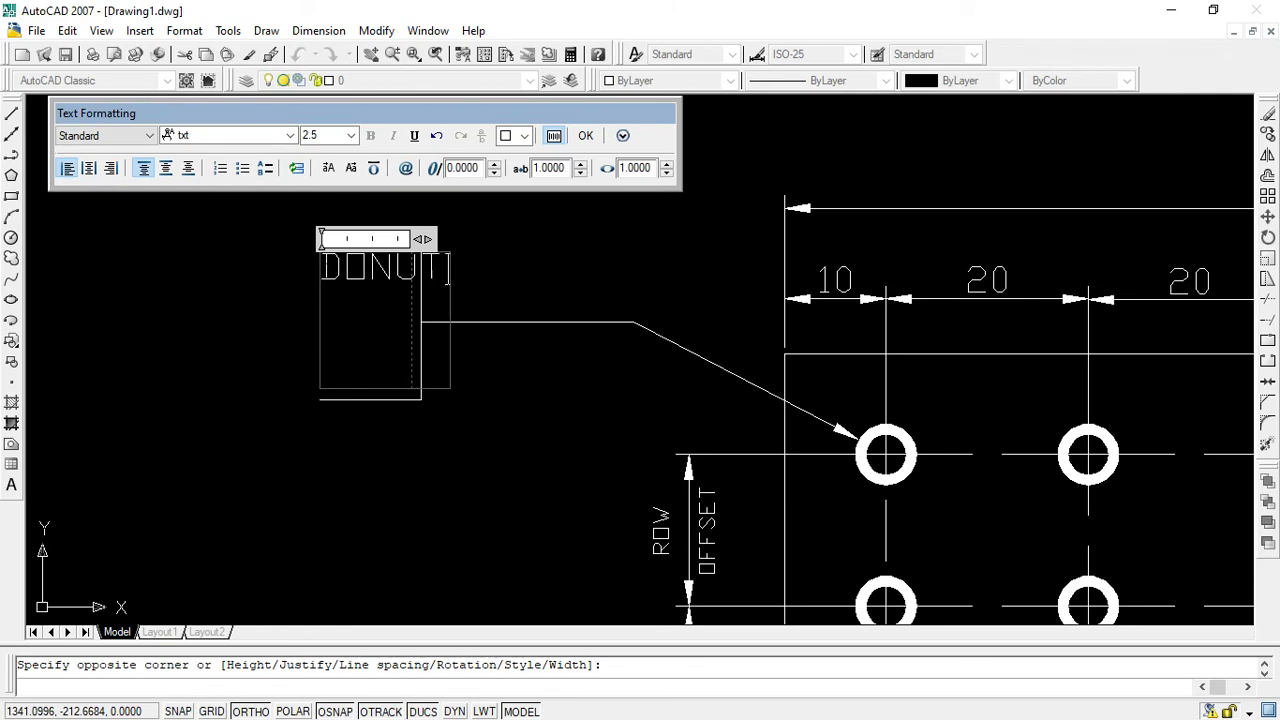
Set the DONUT text height to 2 and add the lines I.D=4 and O.D=6 beneath it.
drag(325, 266, 439, 276)
click(350, 135)
text(1)
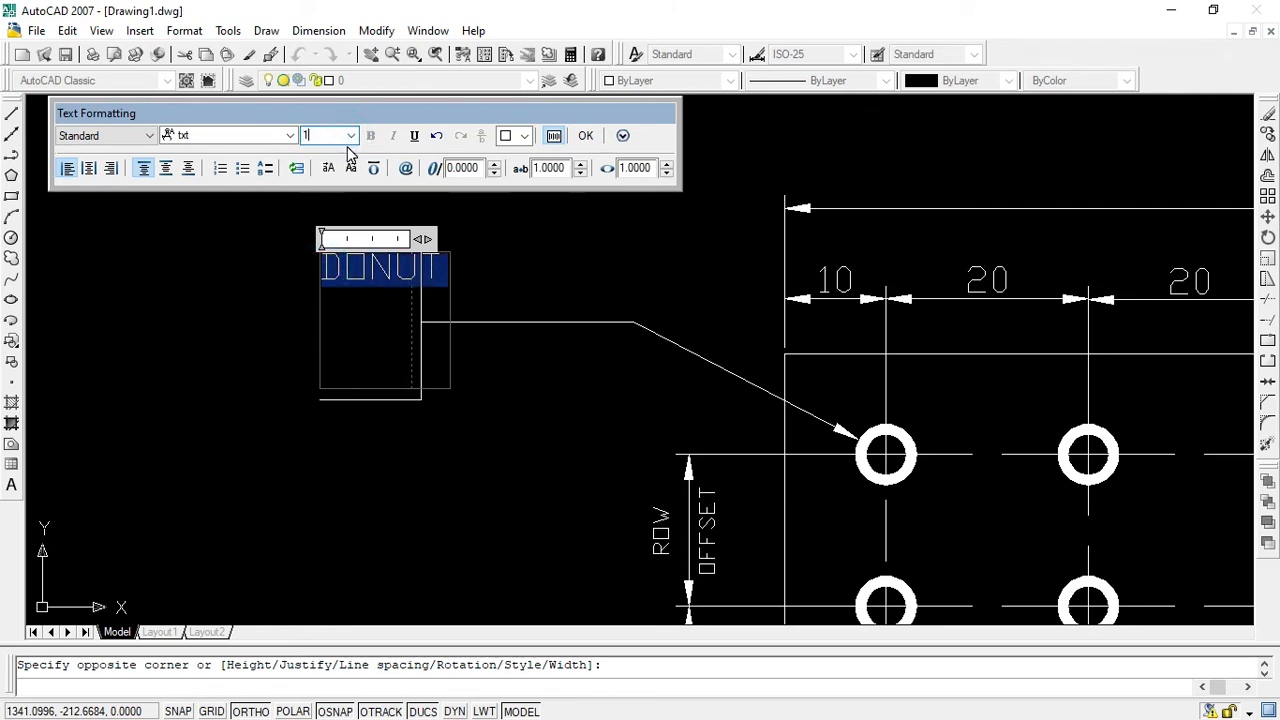
key(Return)
click(350, 137)
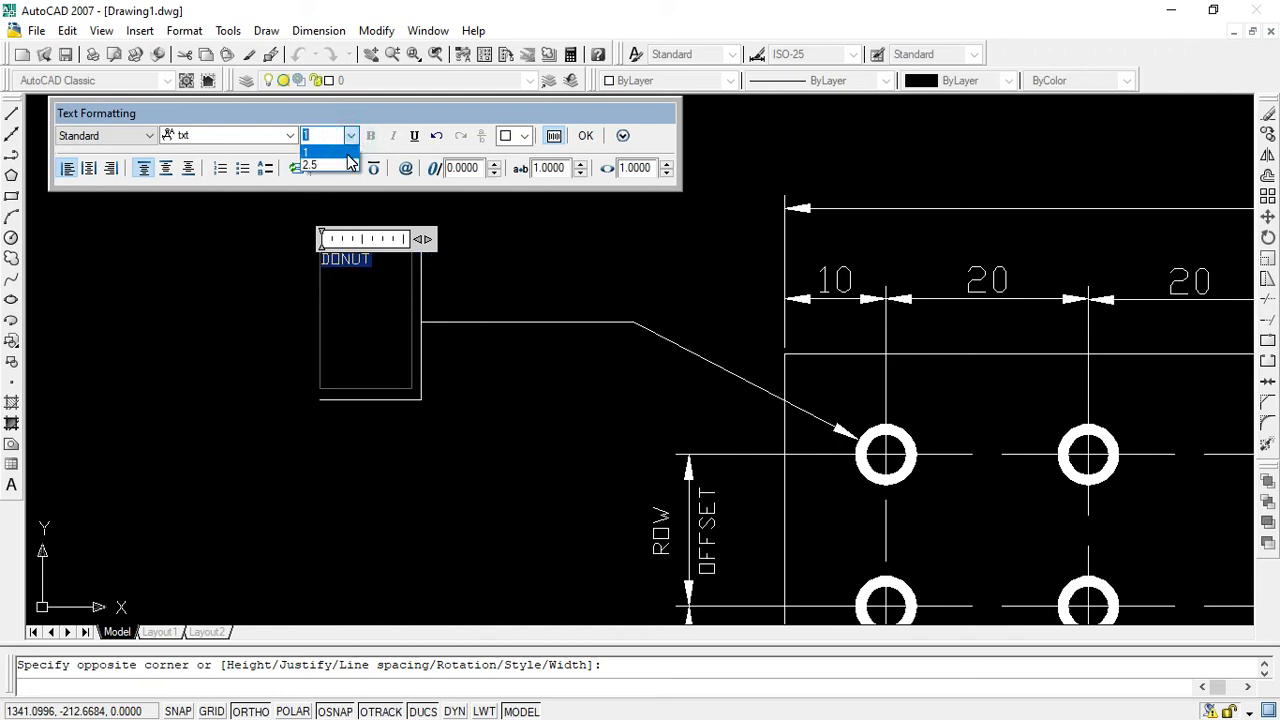
text(2)
key(Return)
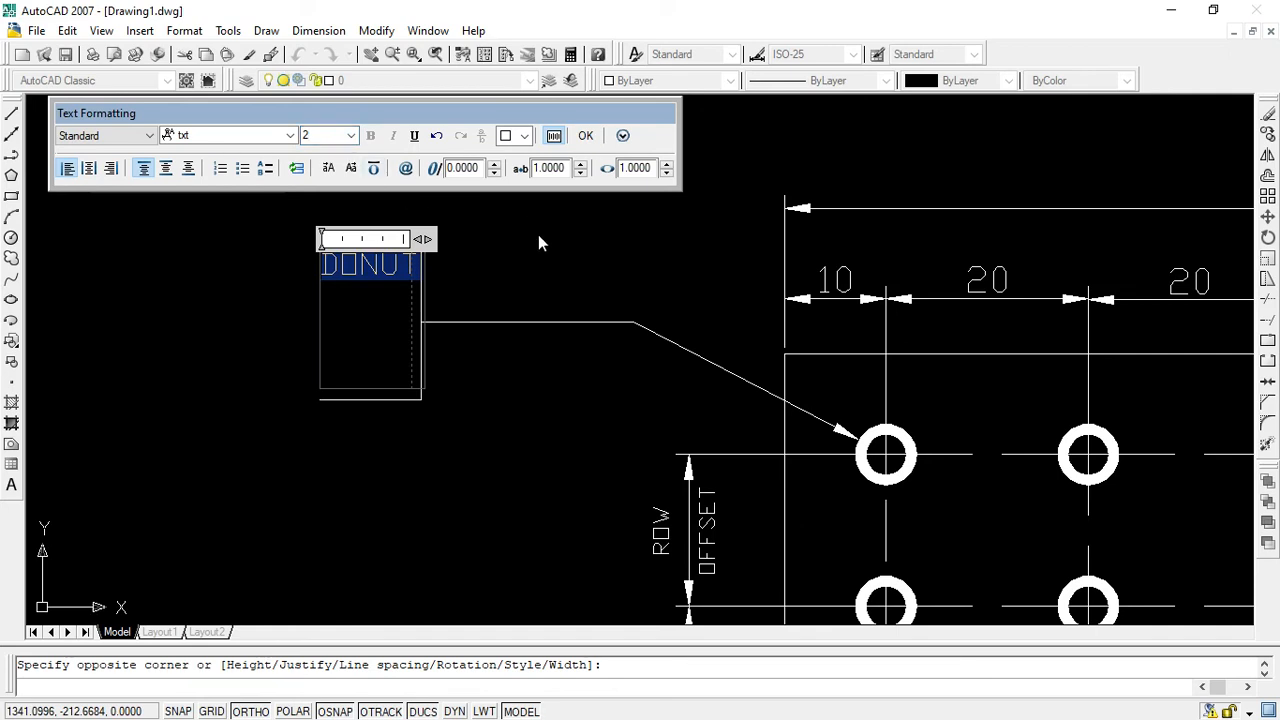
click(411, 264)
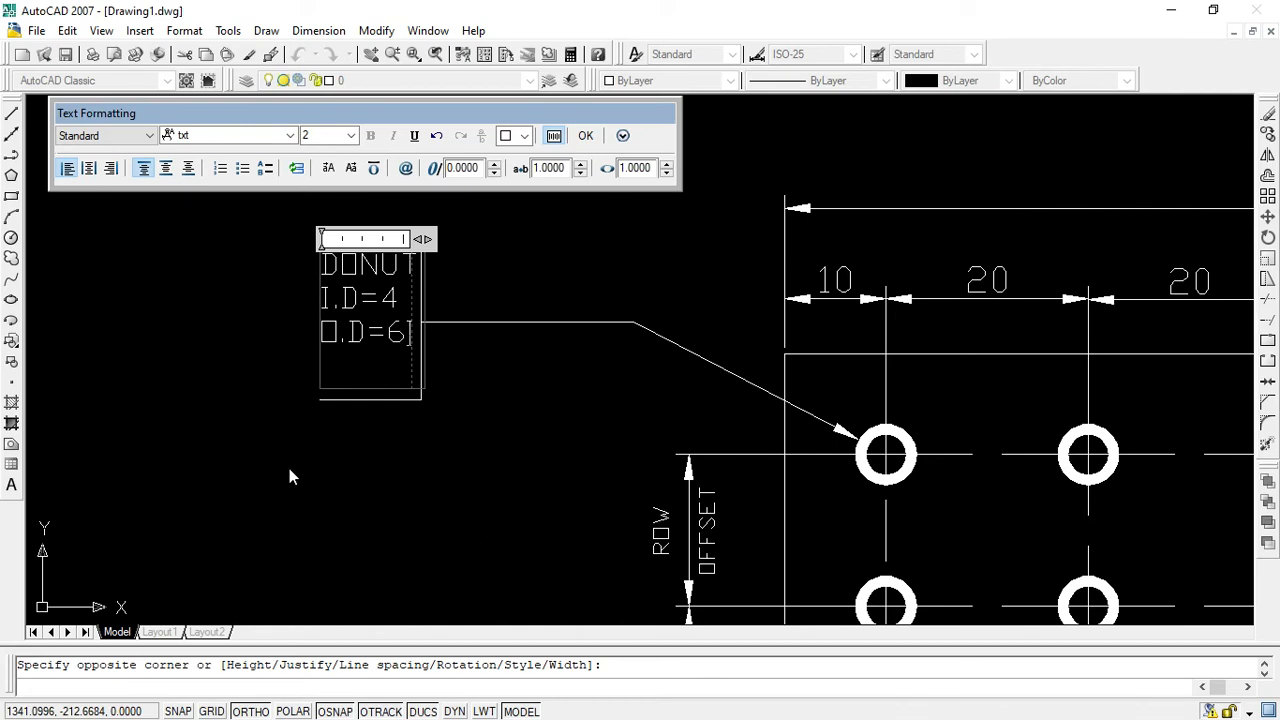
click(190, 403)
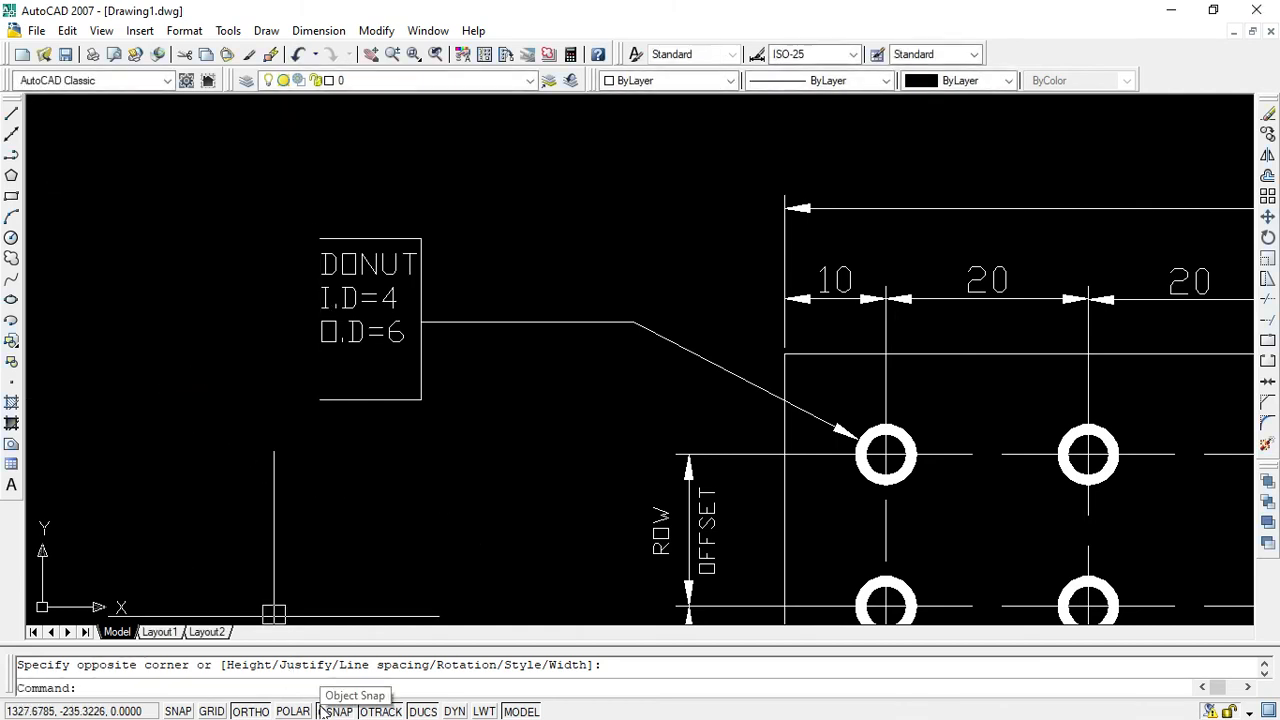
Move the donut note slightly downward so it sits centred between the bracket's two arms.
click(338, 270)
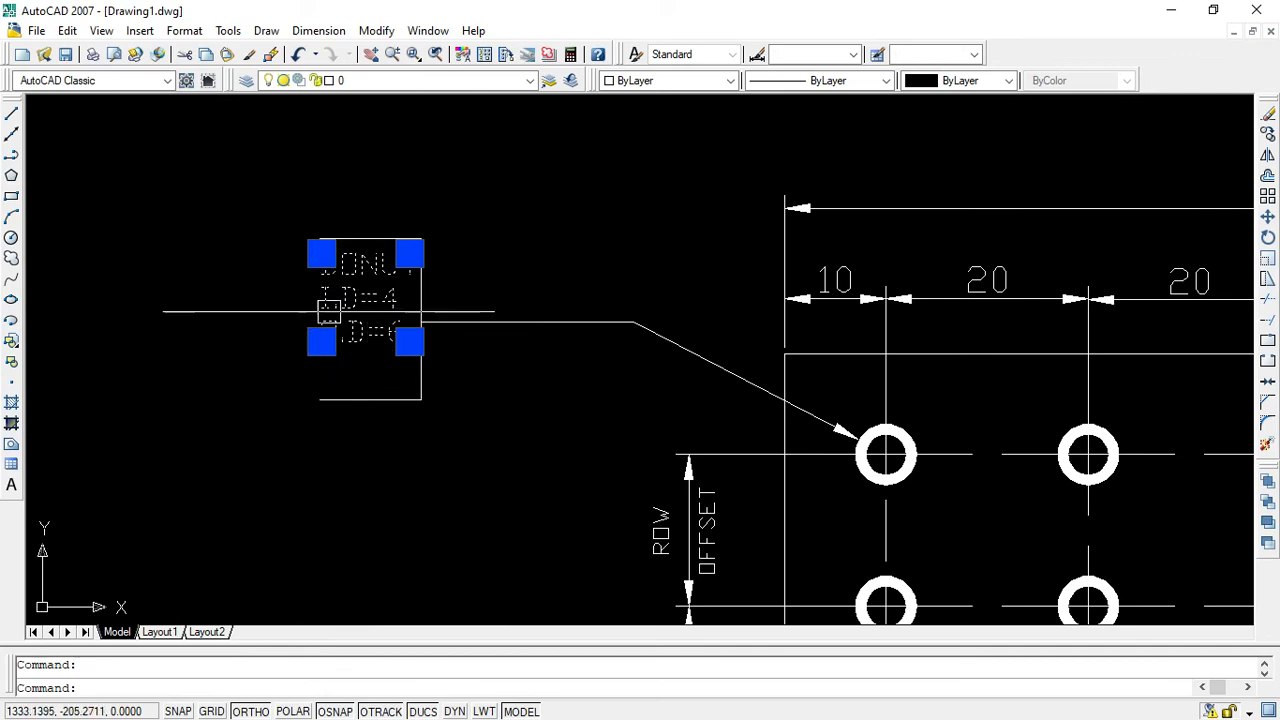
mouse_move(360, 290)
mouse_down()
mouse_move(349, 329)
mouse_move(357, 313)
mouse_up()
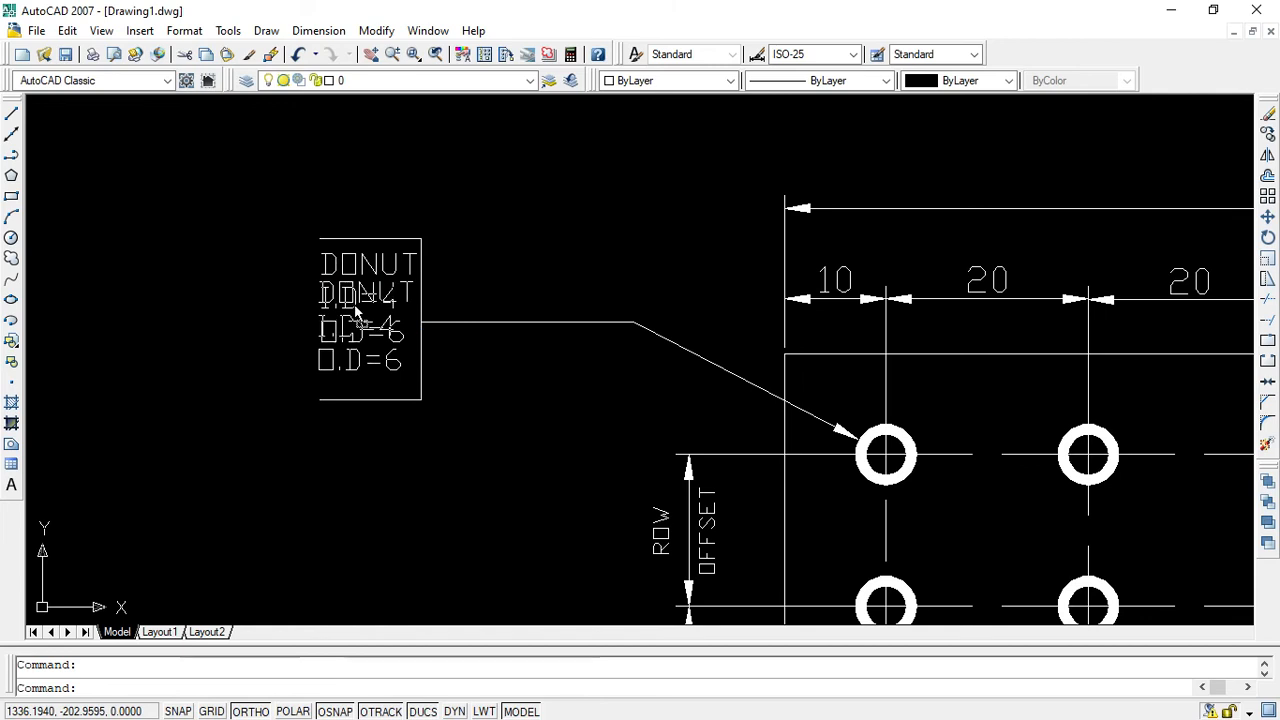
click(357, 313)
click(166, 293)
key(Escape)
key(Escape)
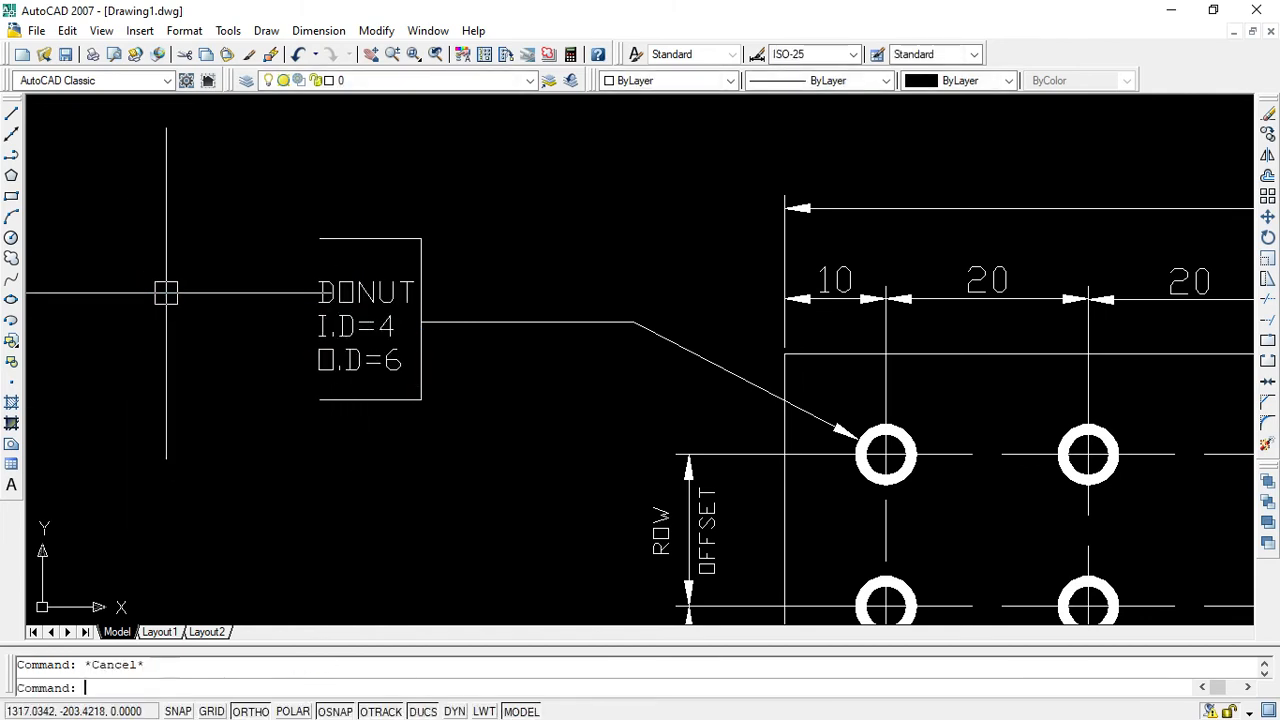
Examine the whole dimensioned plate together with its donut note and row offset dimensions.
scroll(1094, 354, down, 4)
scroll(1037, 377, up, 3)
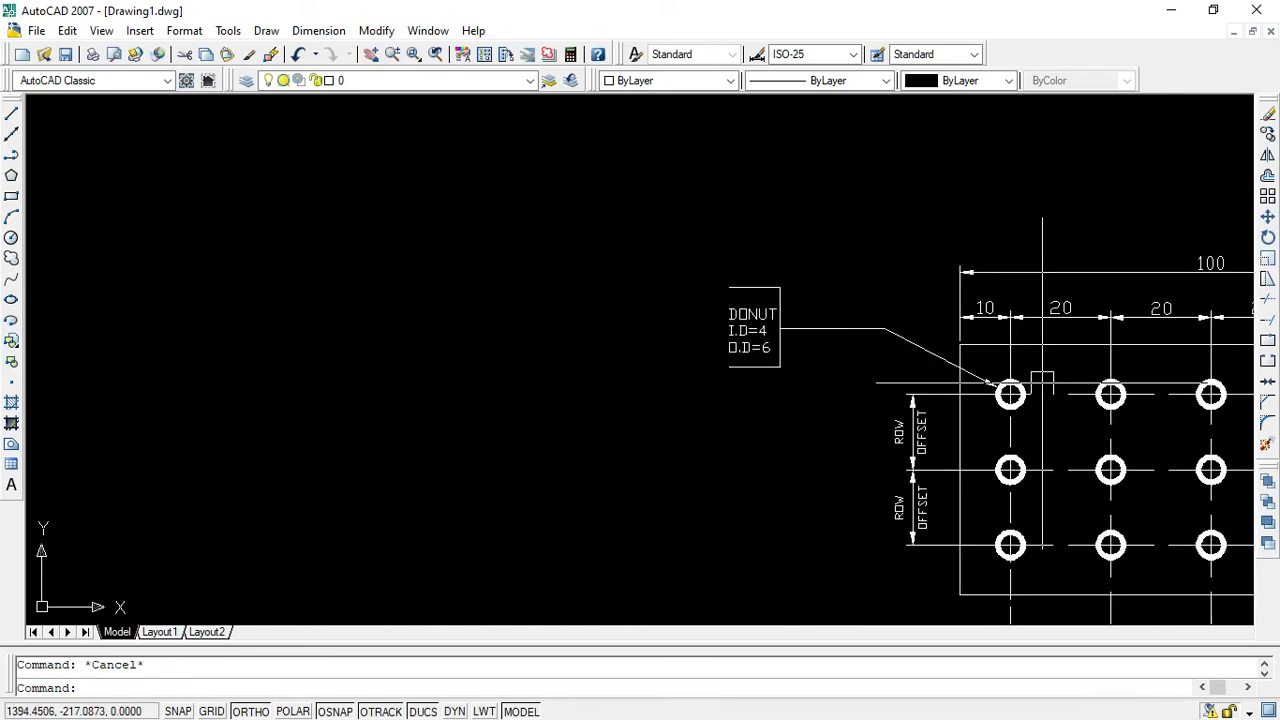
click(370, 54)
mouse_move(1072, 432)
mouse_down()
mouse_move(537, 316)
mouse_move(499, 352)
mouse_up()
scroll(1067, 434, down, 9)
scroll(1067, 434, up, 3)
mouse_move(1037, 429)
mouse_down()
mouse_move(751, 397)
mouse_move(803, 397)
mouse_up()
scroll(790, 409, up, 4)
drag(697, 397, 846, 397)
scroll(846, 397, down, 3)
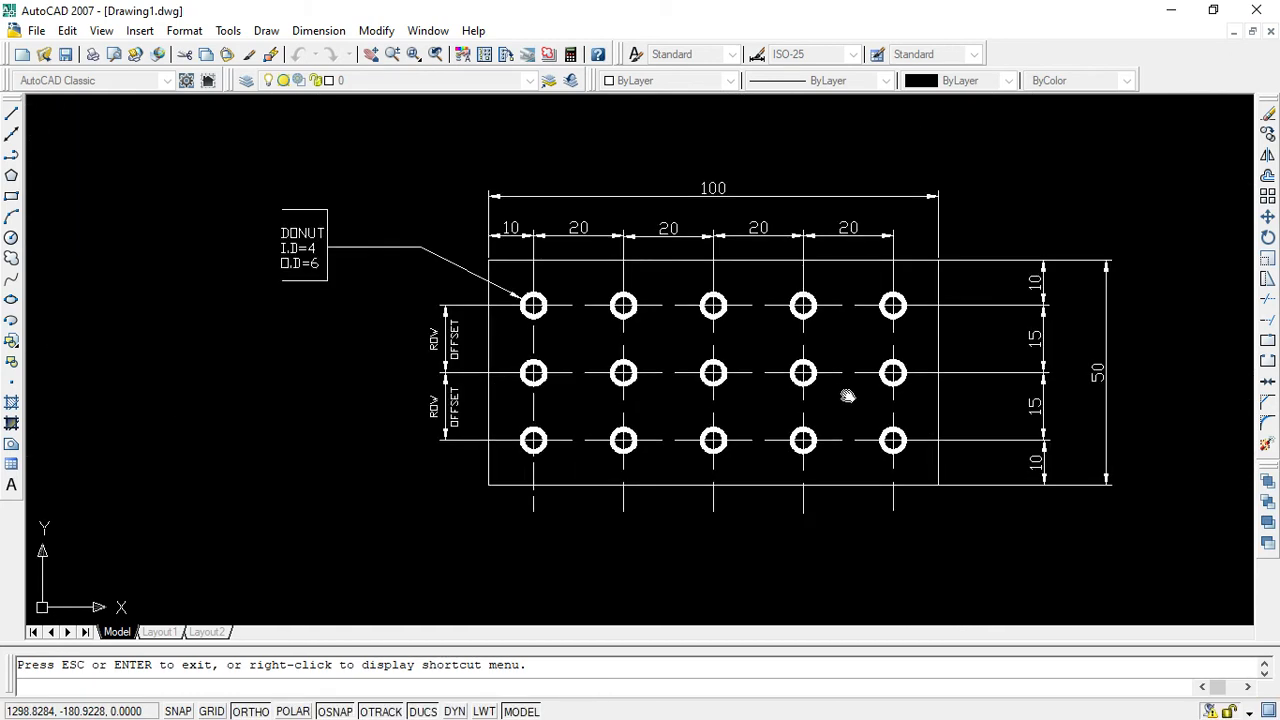
scroll(692, 393, up, 2)
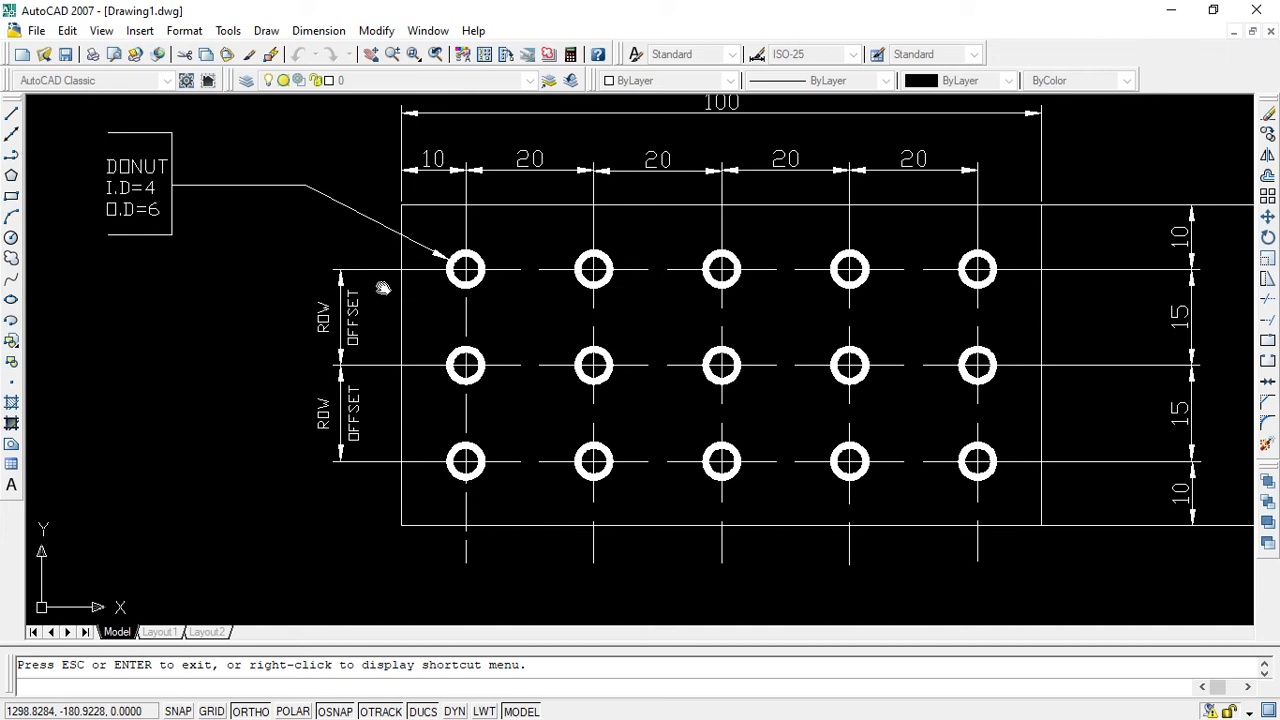
Draw a vertical leader in the empty area beside the row offset dimensions, arrowhead at its upper end, with annotation None.
click(12, 115)
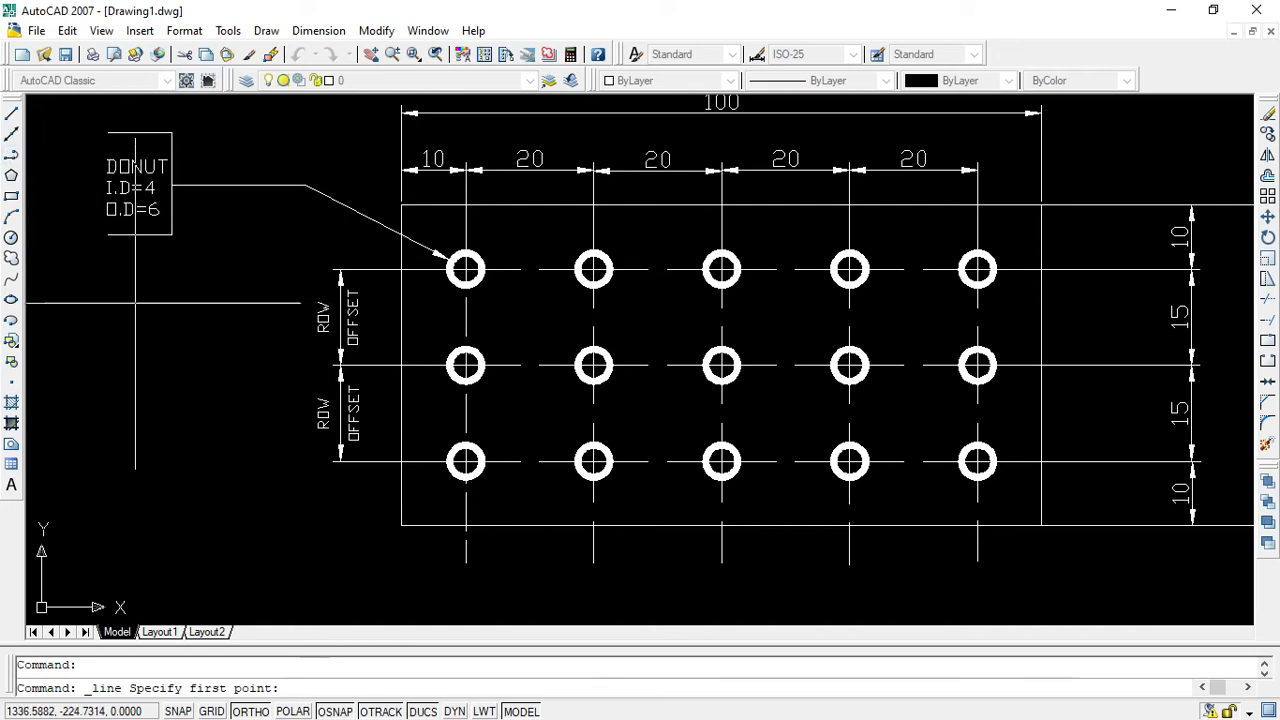
key(Escape)
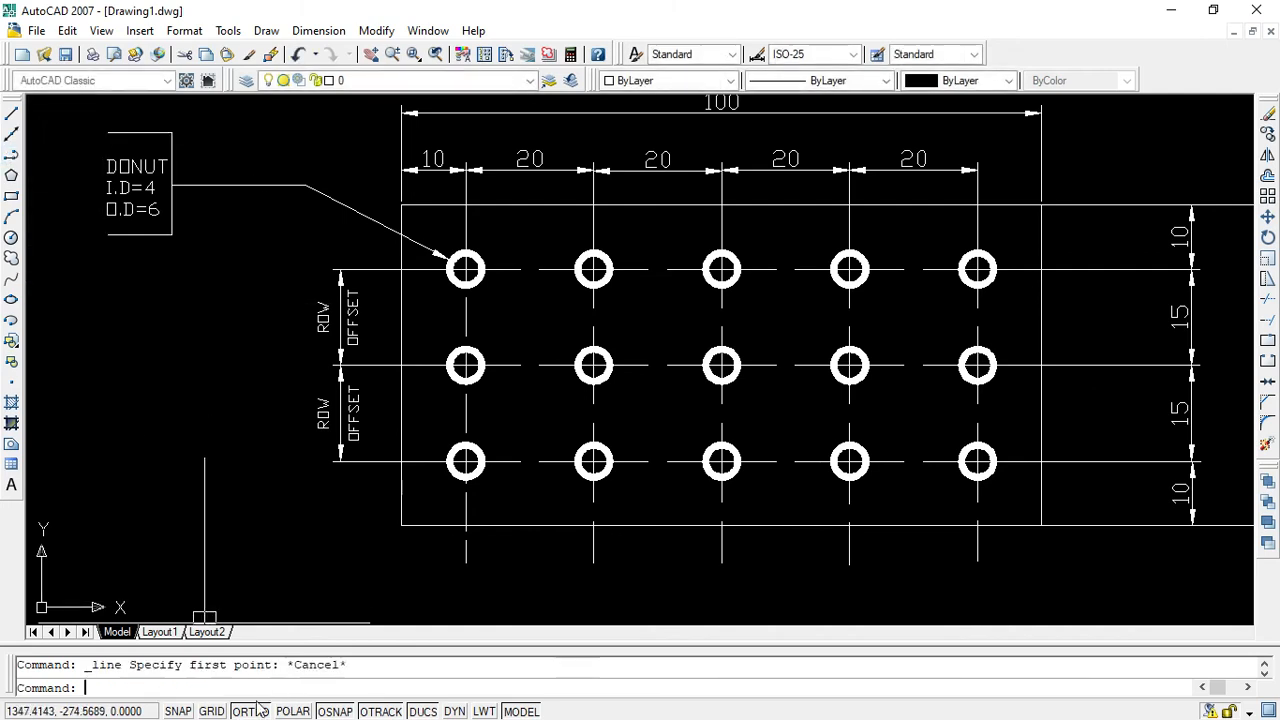
click(165, 684)
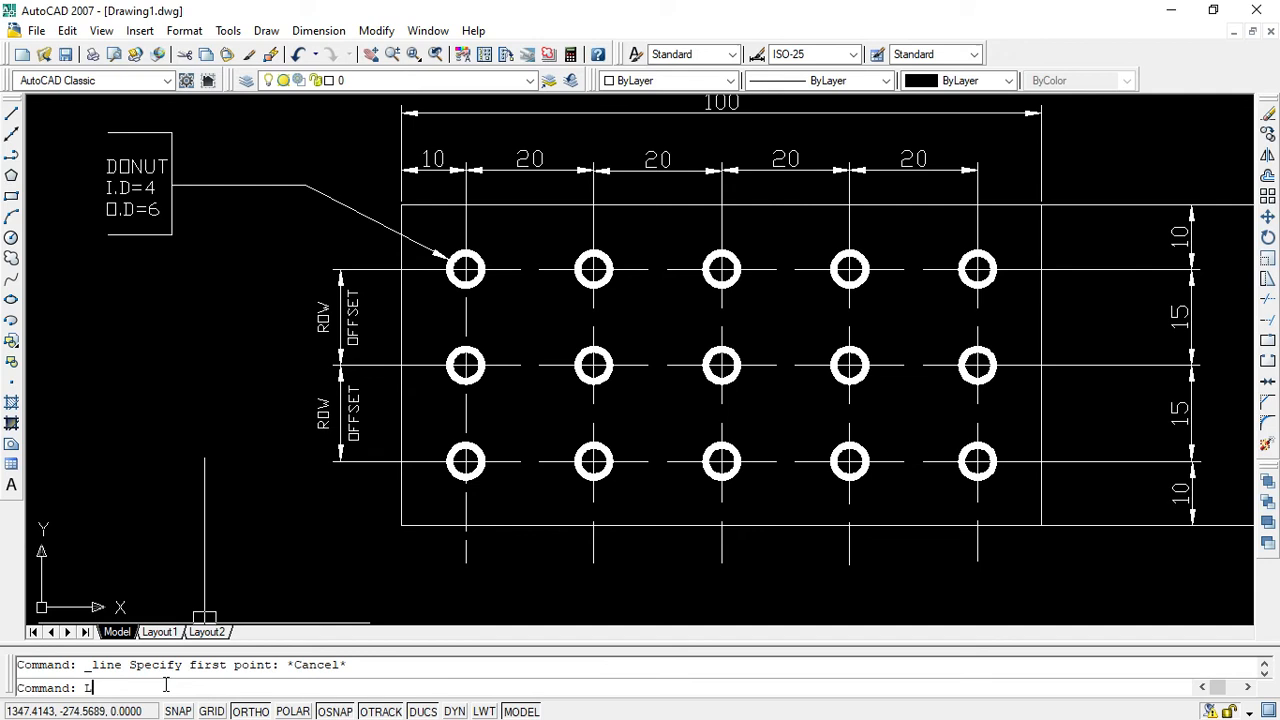
text(LEADER)
key(Return)
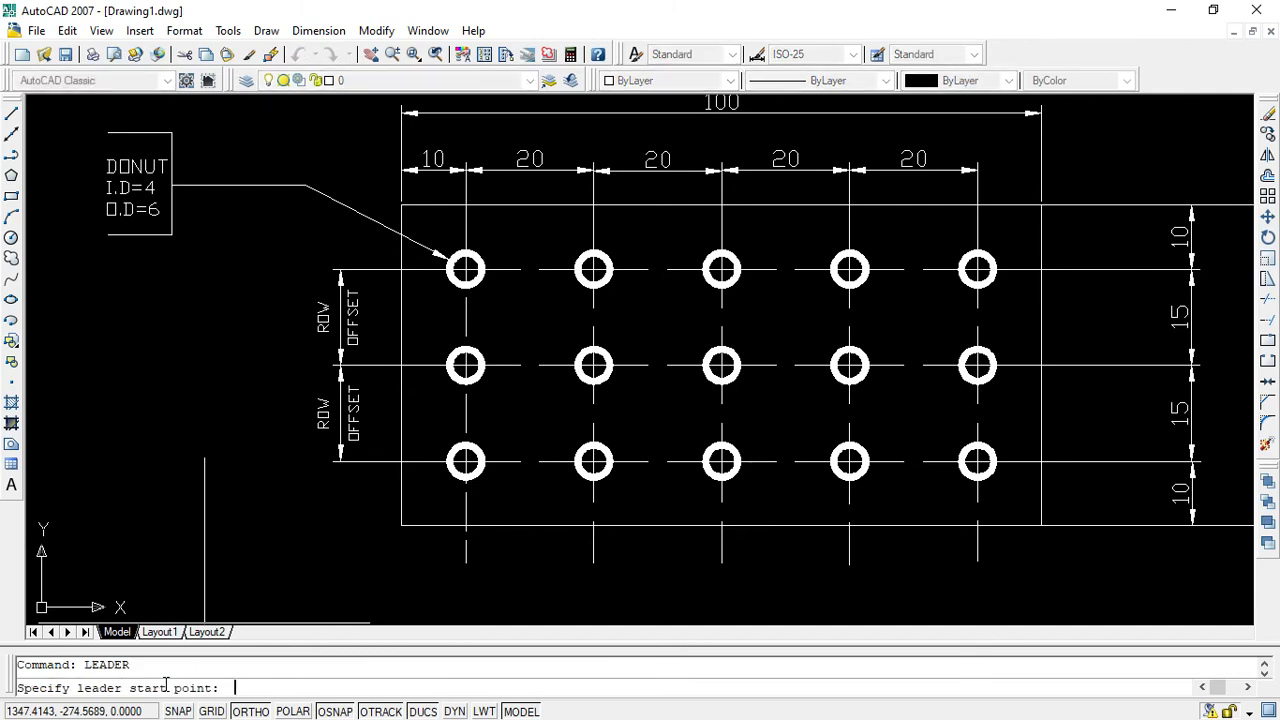
click(191, 334)
click(191, 584)
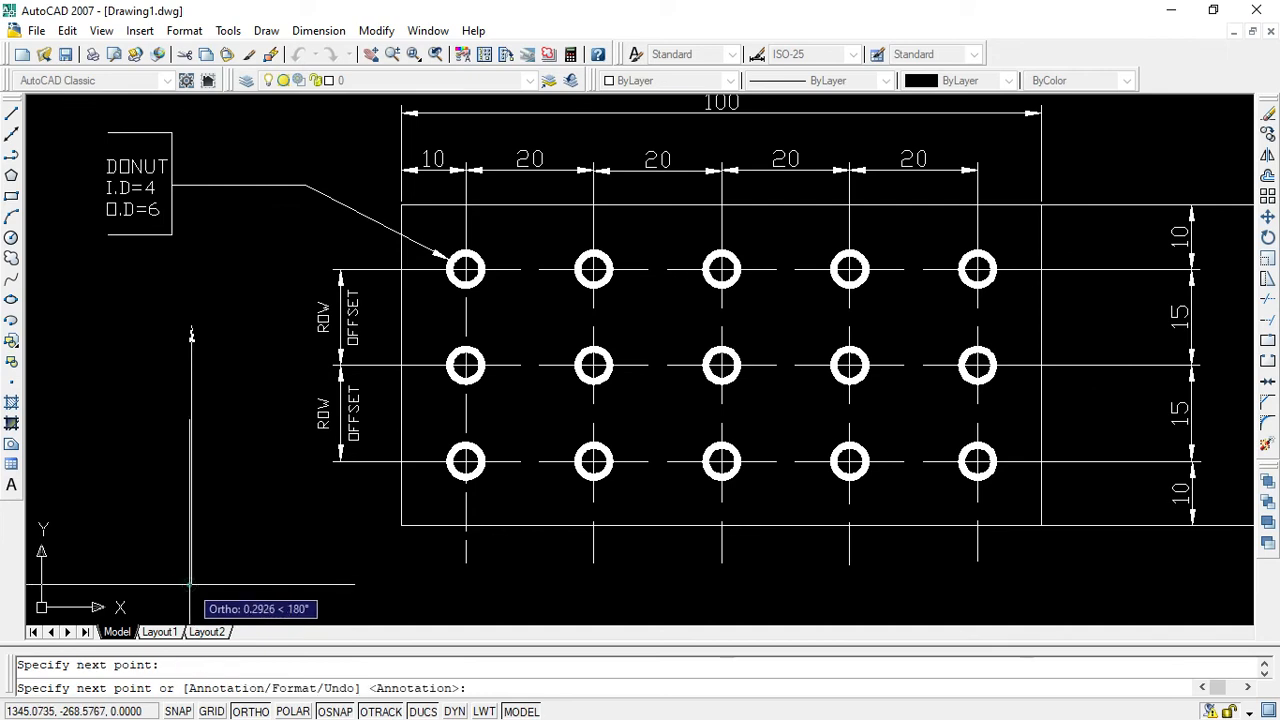
right_click(197, 585)
click(244, 371)
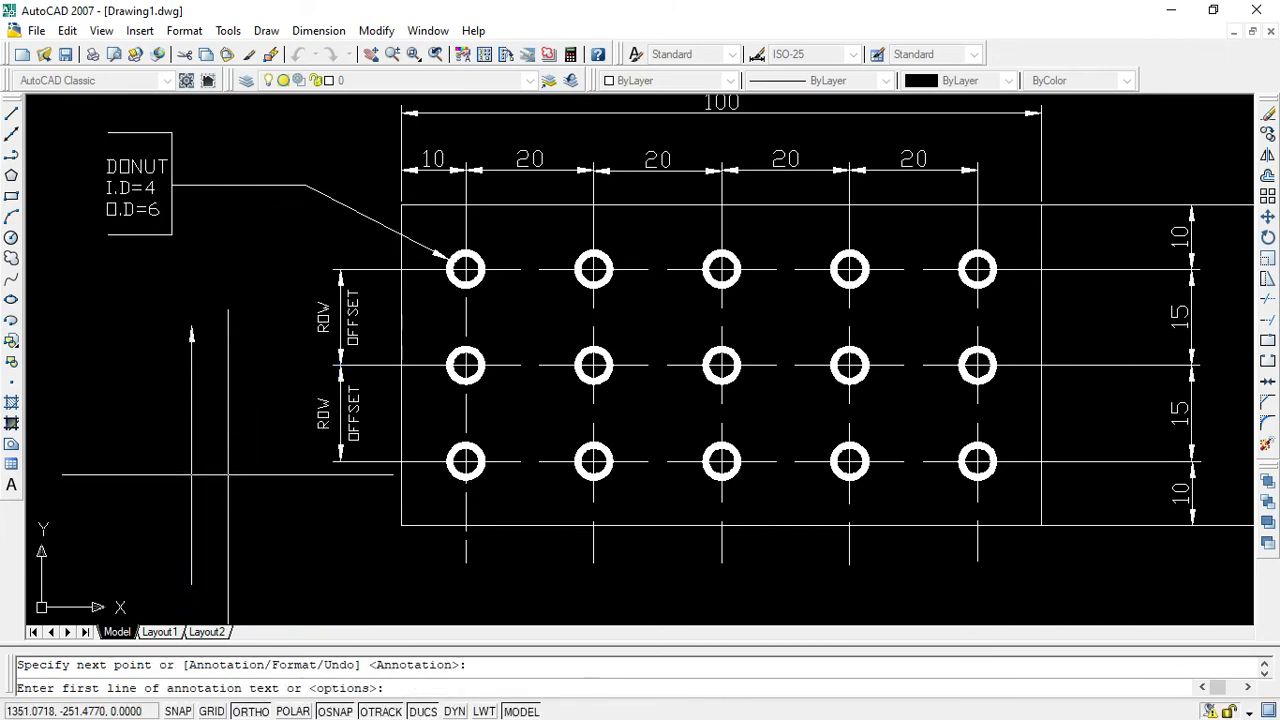
key(Return)
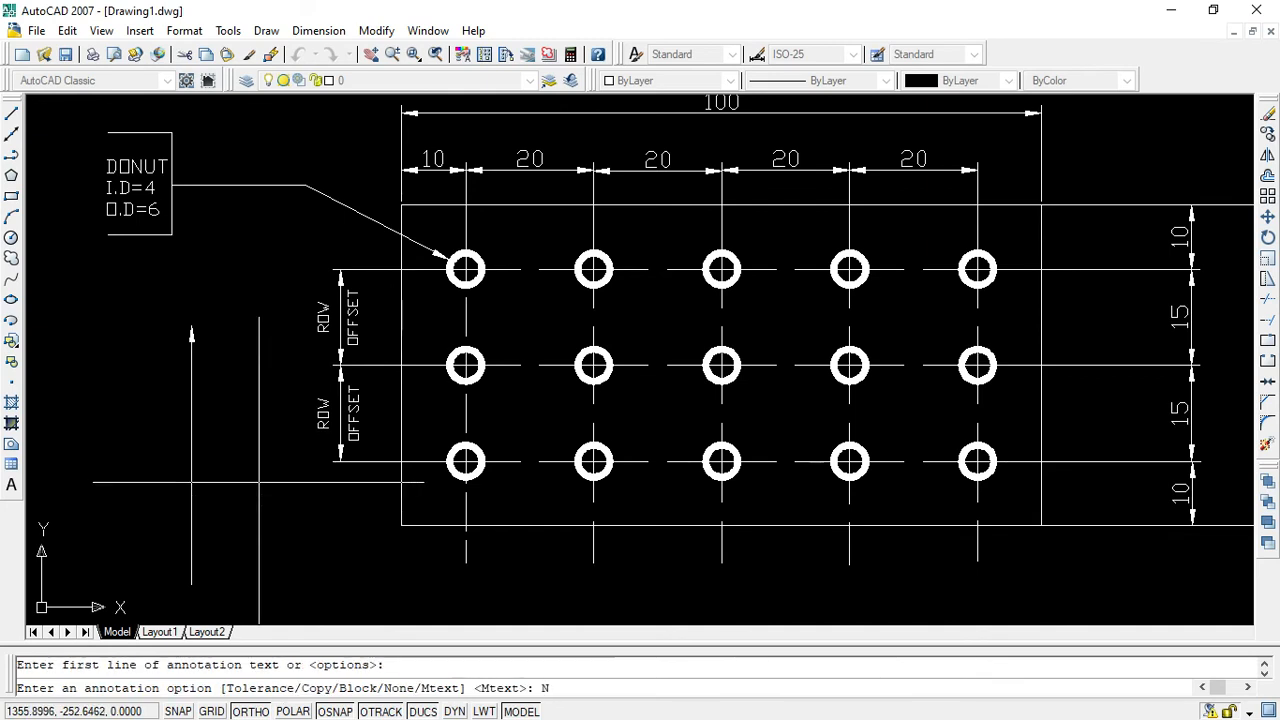
key(Return)
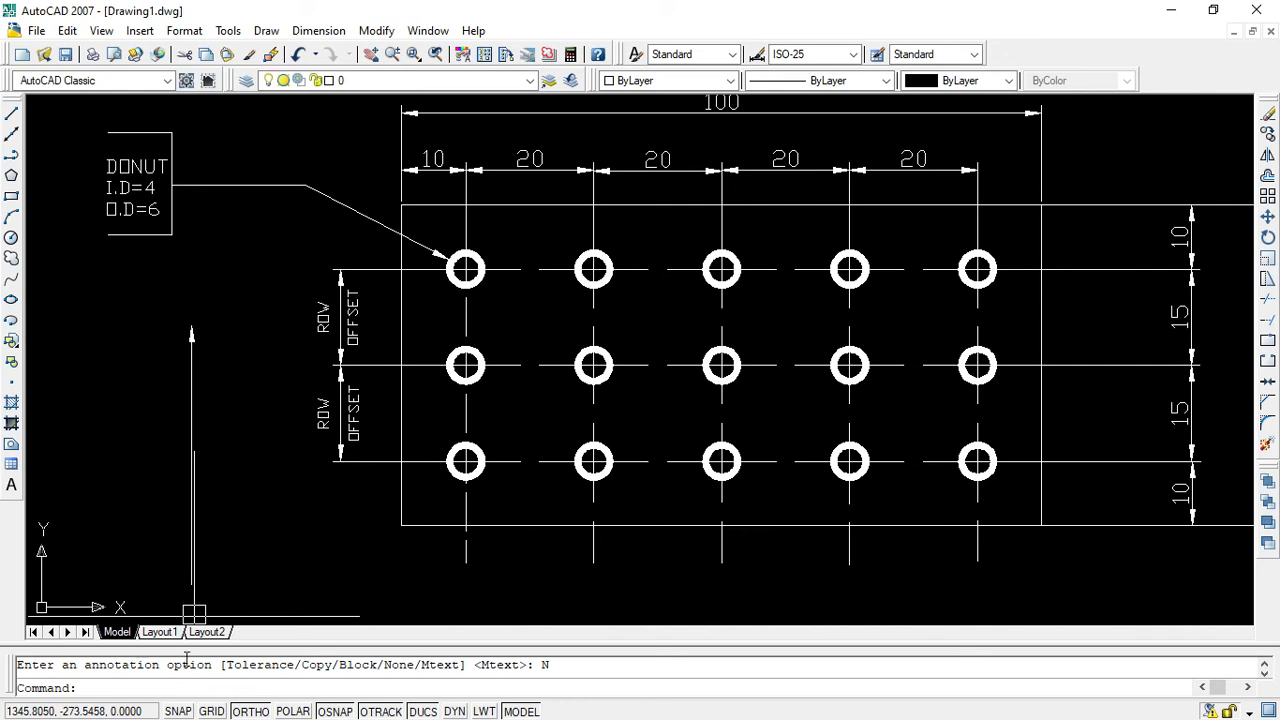
Draw a second leader over the vertical one from its lower end to its upper end, with annotation None, forming a double-headed arrow.
click(111, 686)
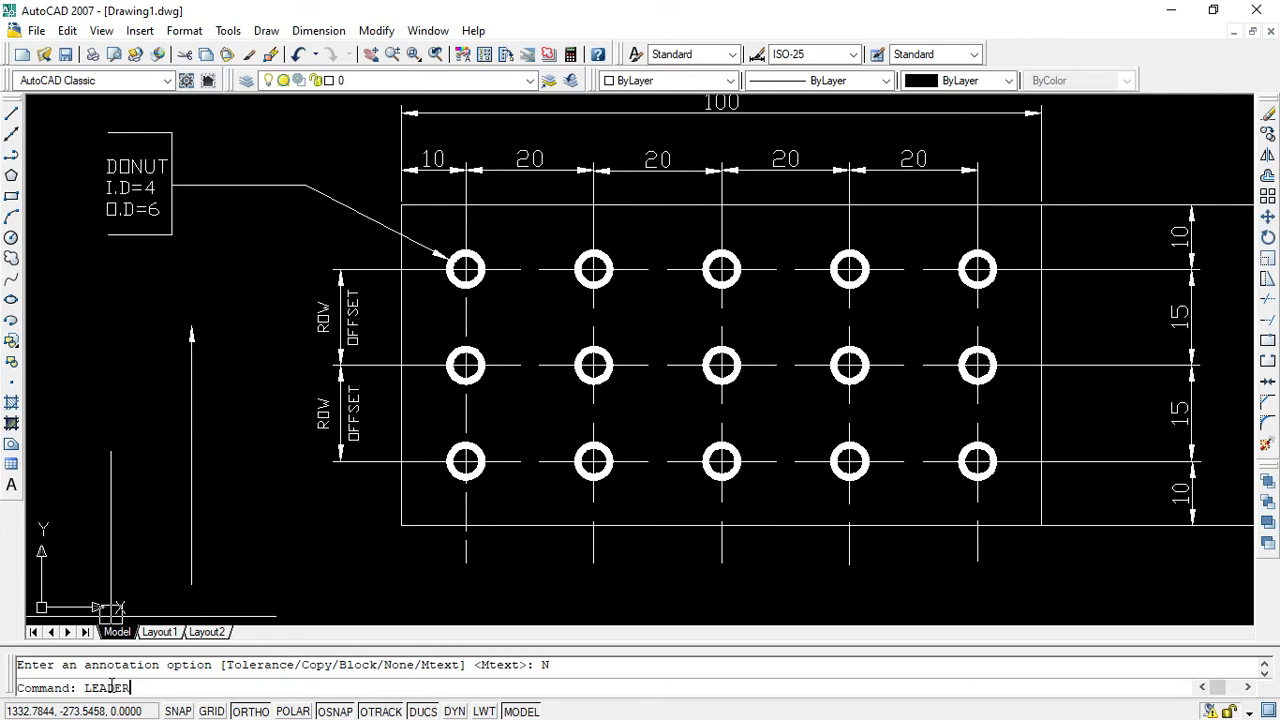
key(Return)
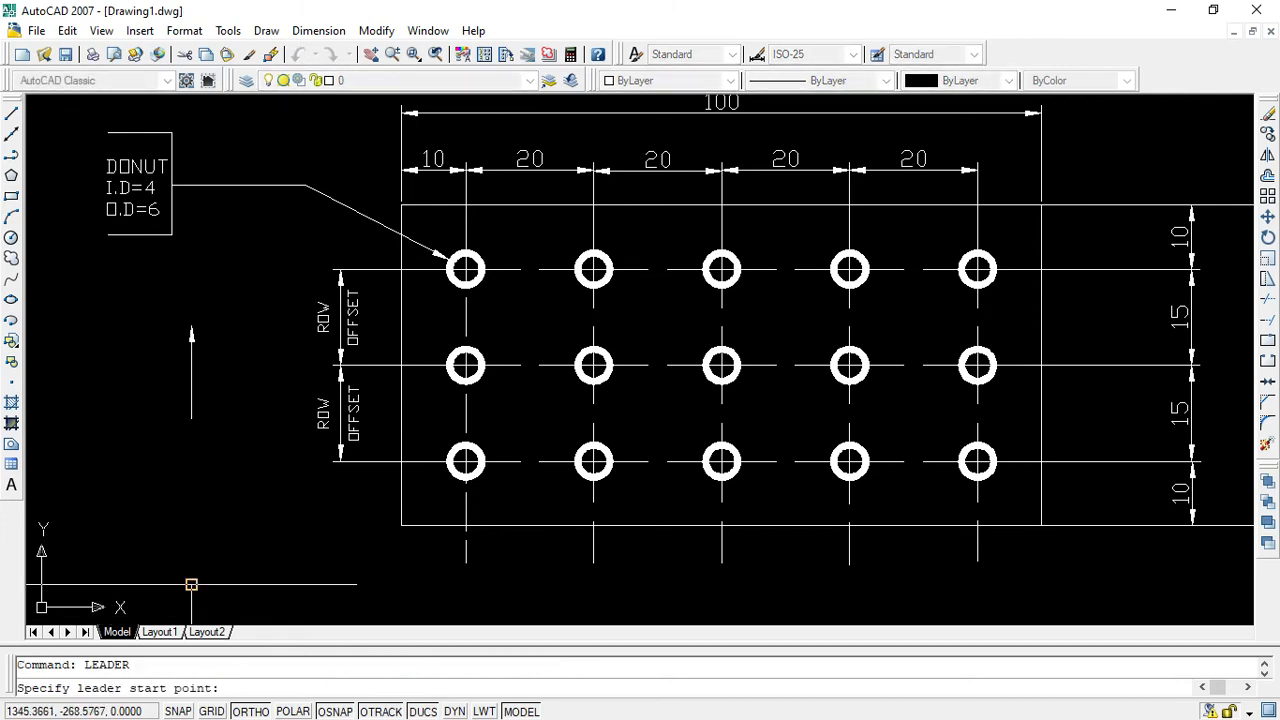
click(191, 584)
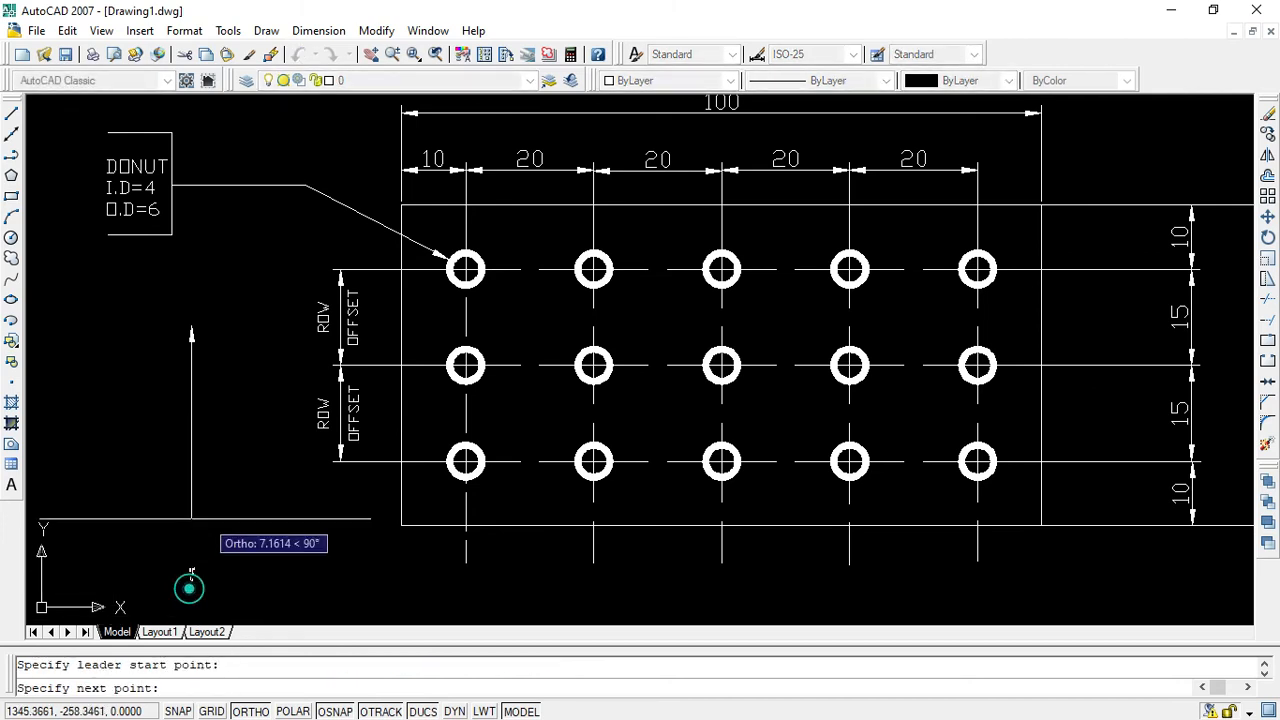
click(191, 330)
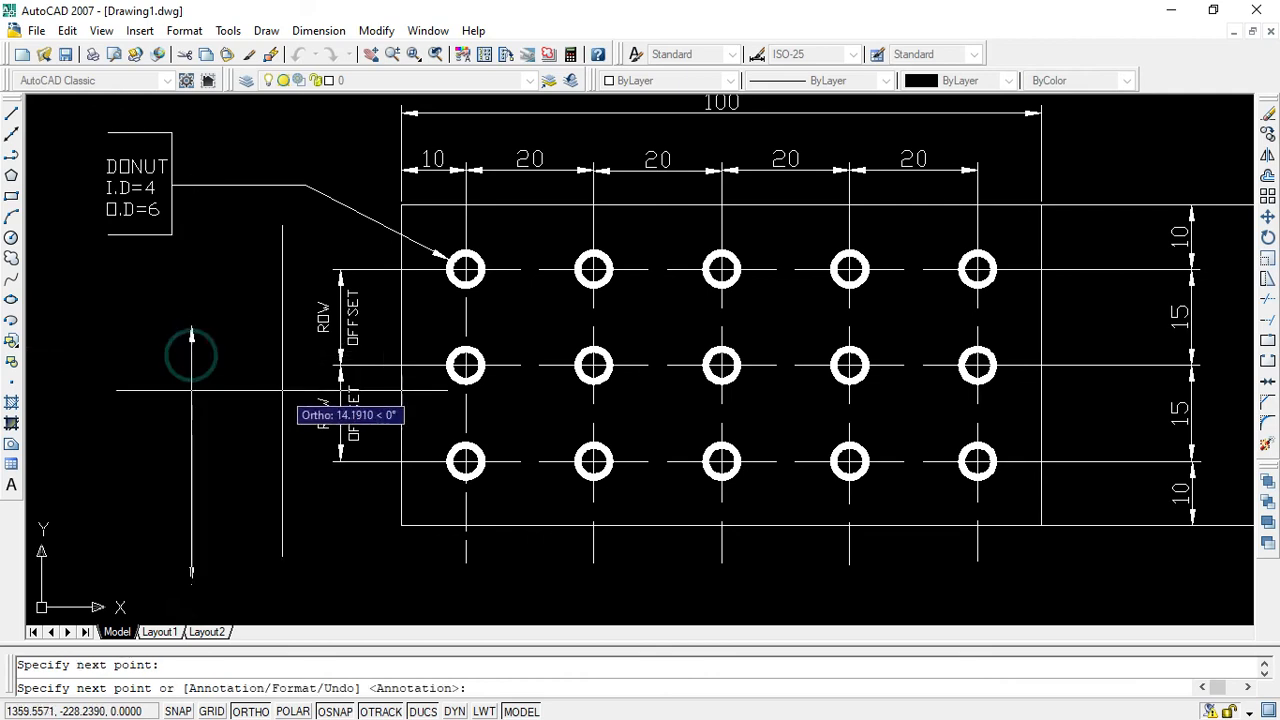
right_click(260, 392)
click(290, 414)
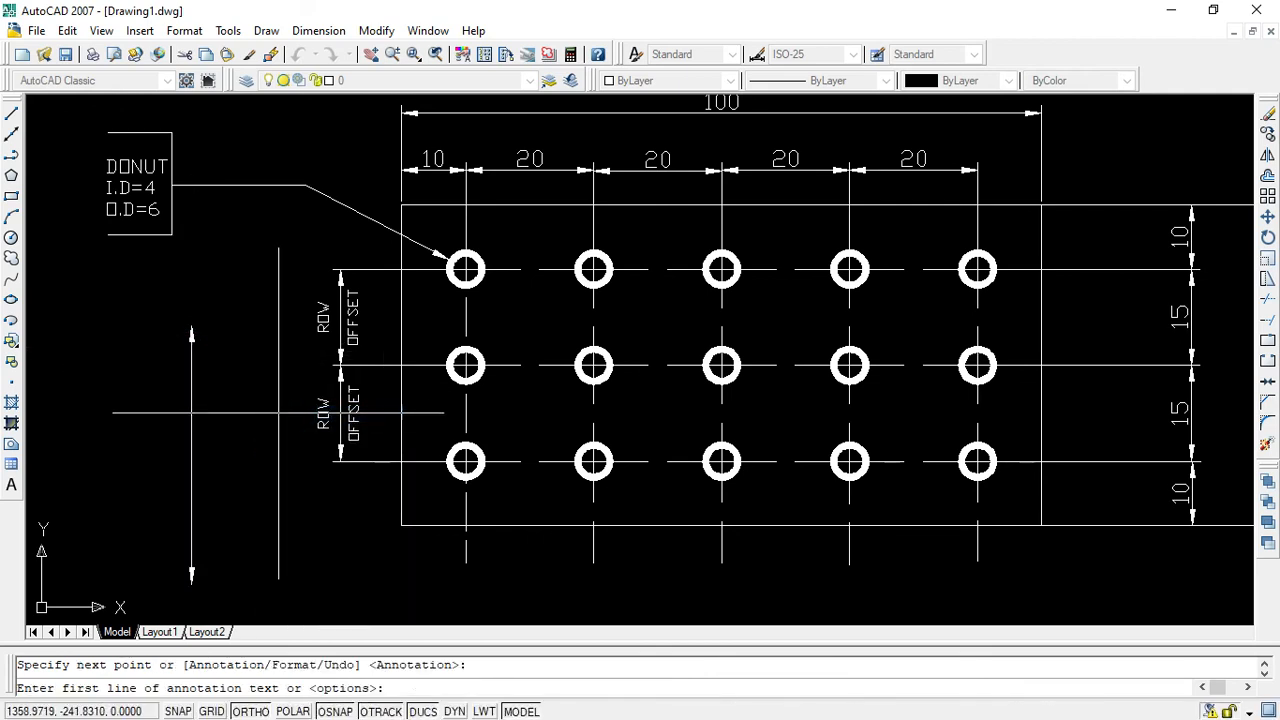
key(Return)
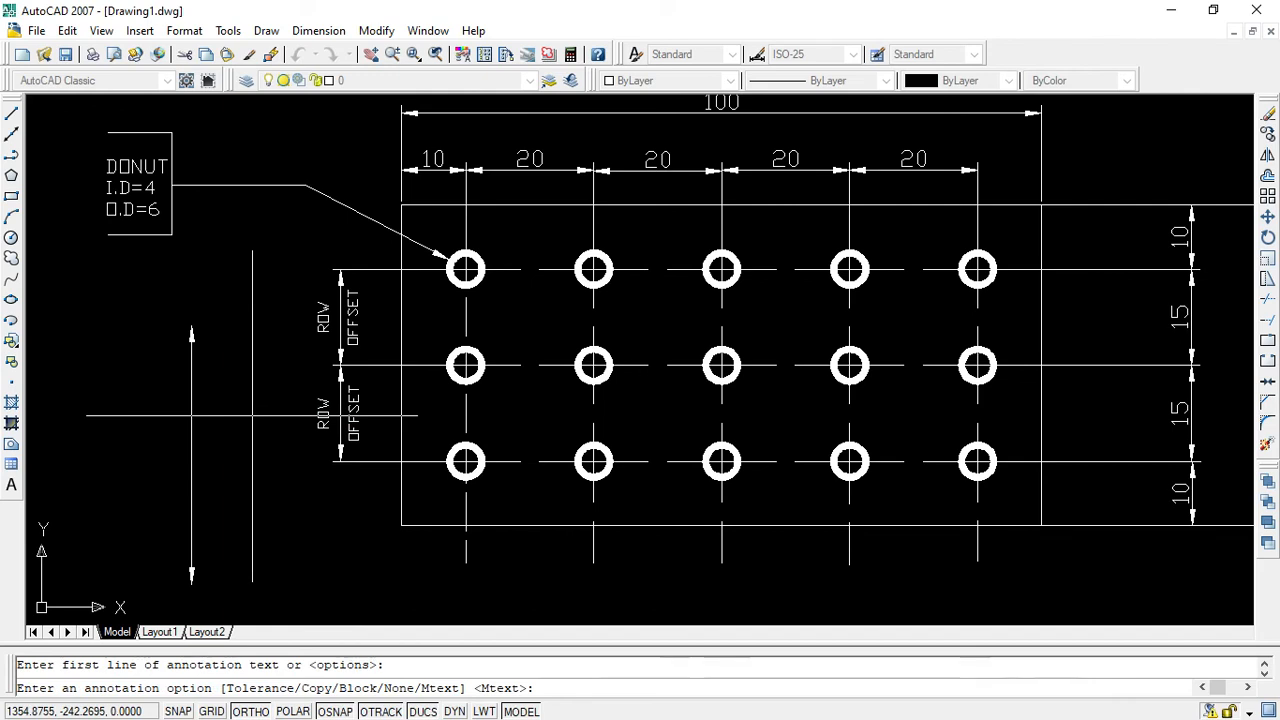
key(Return)
scroll(225, 608, up, 2)
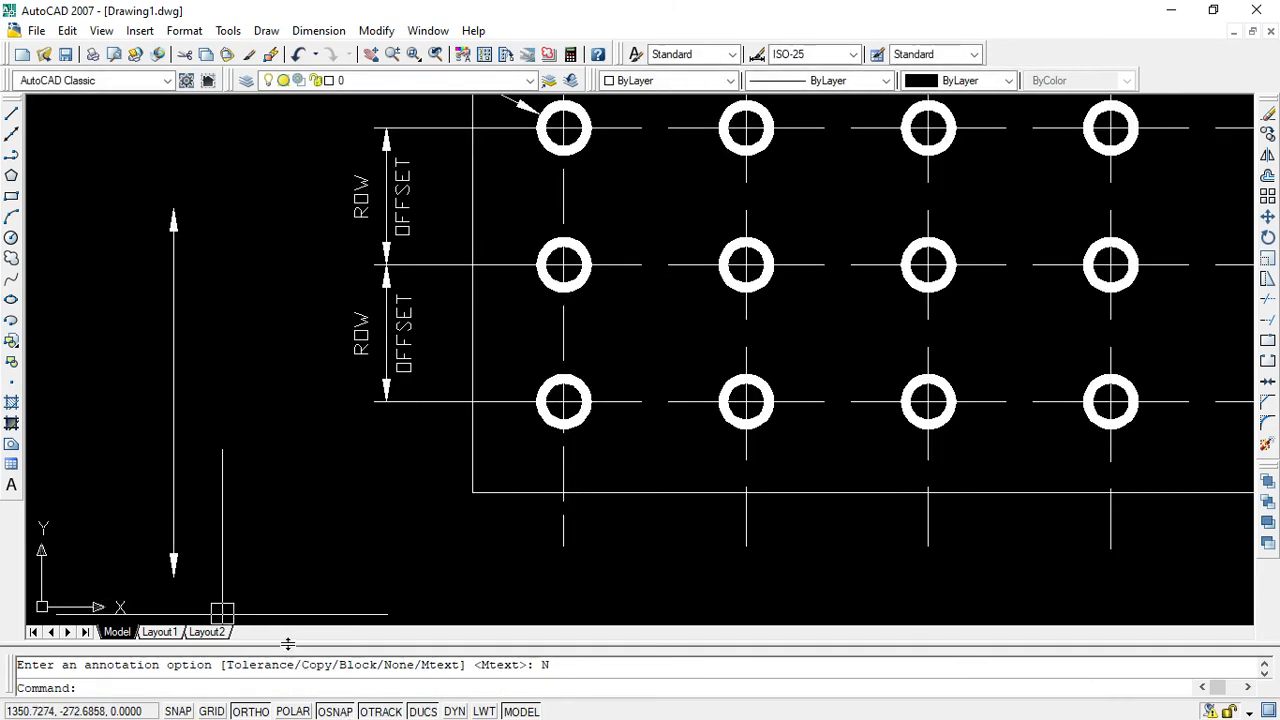
Set the arrow size of the vertical leader with the lower arrowhead to 10.
click(174, 219)
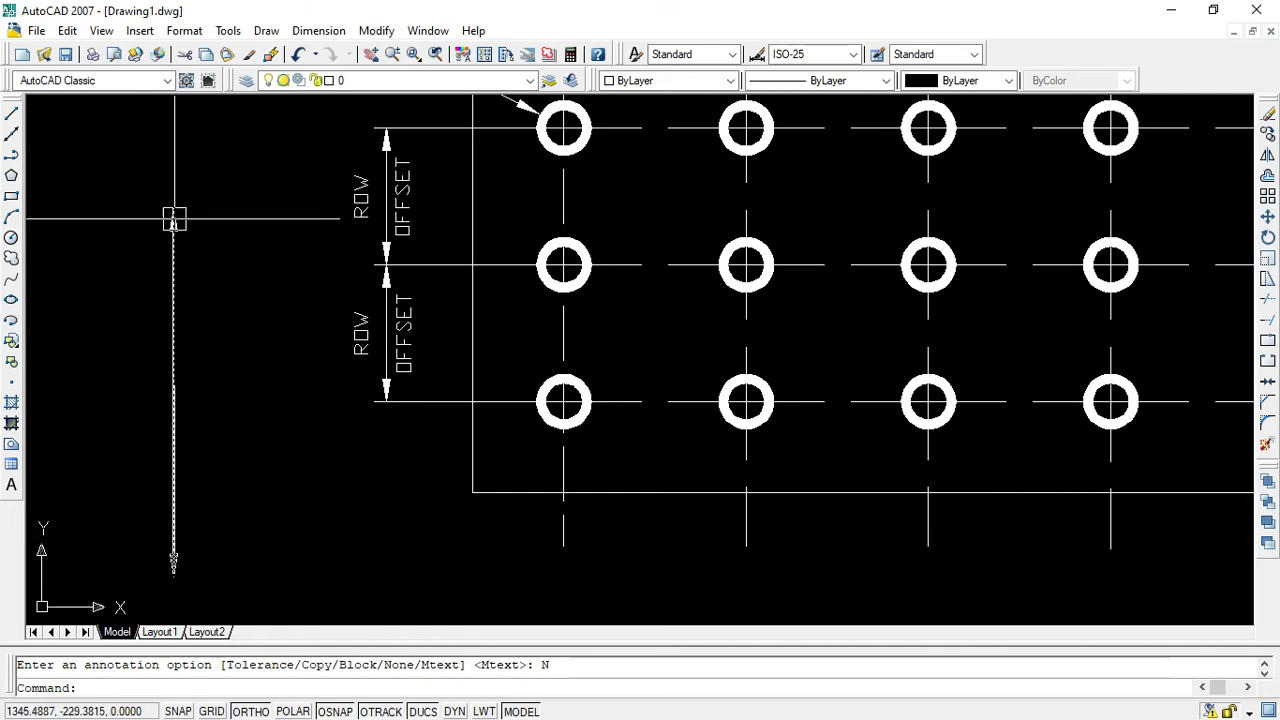
double_click(174, 219)
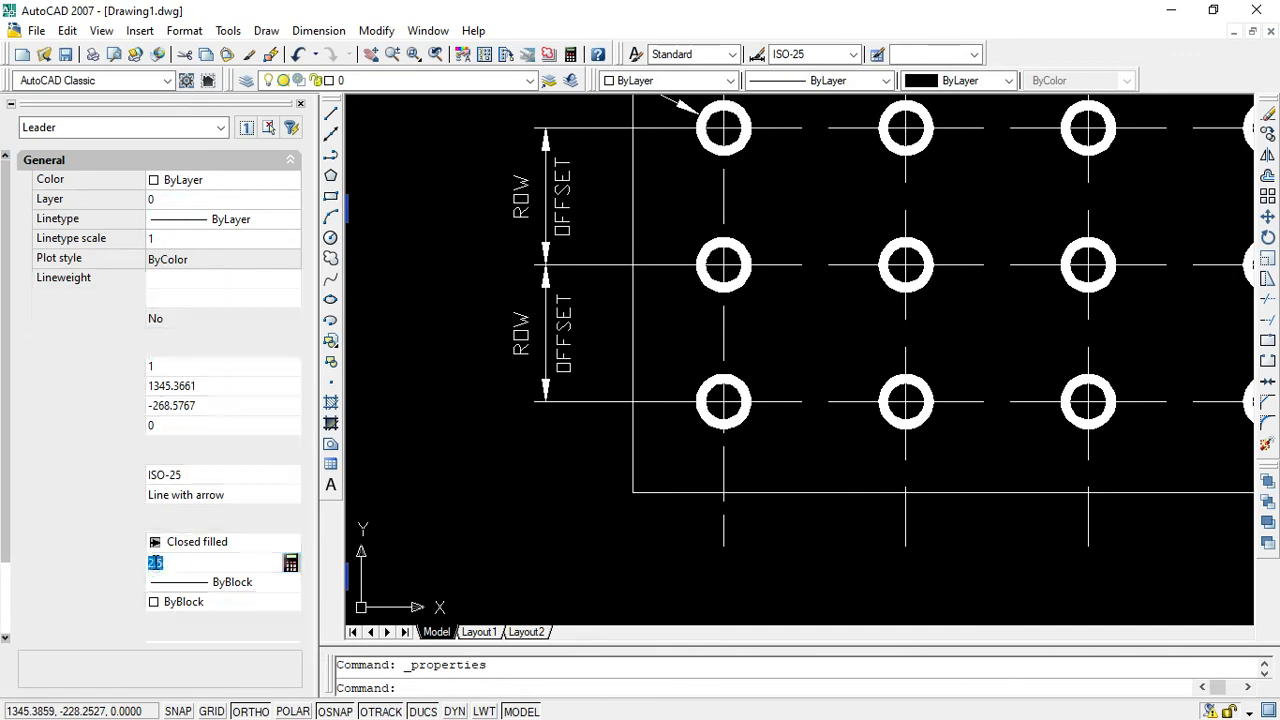
click(155, 562)
text(10)
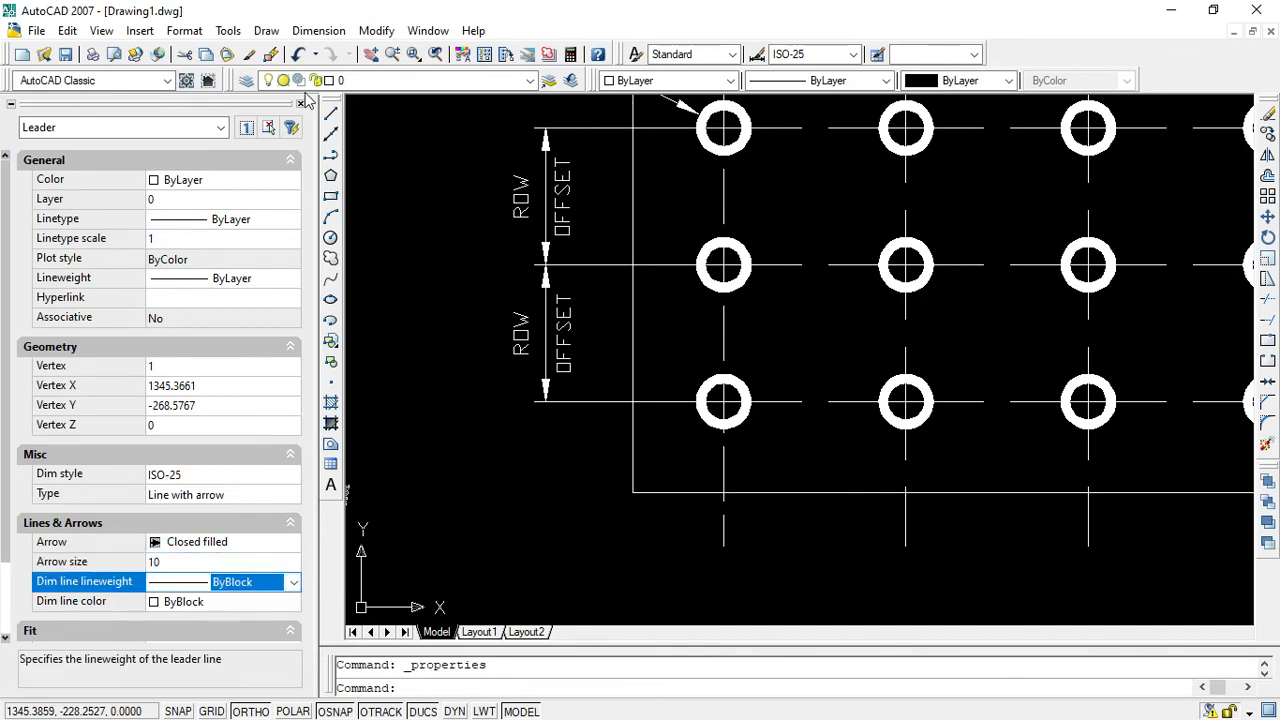
click(301, 104)
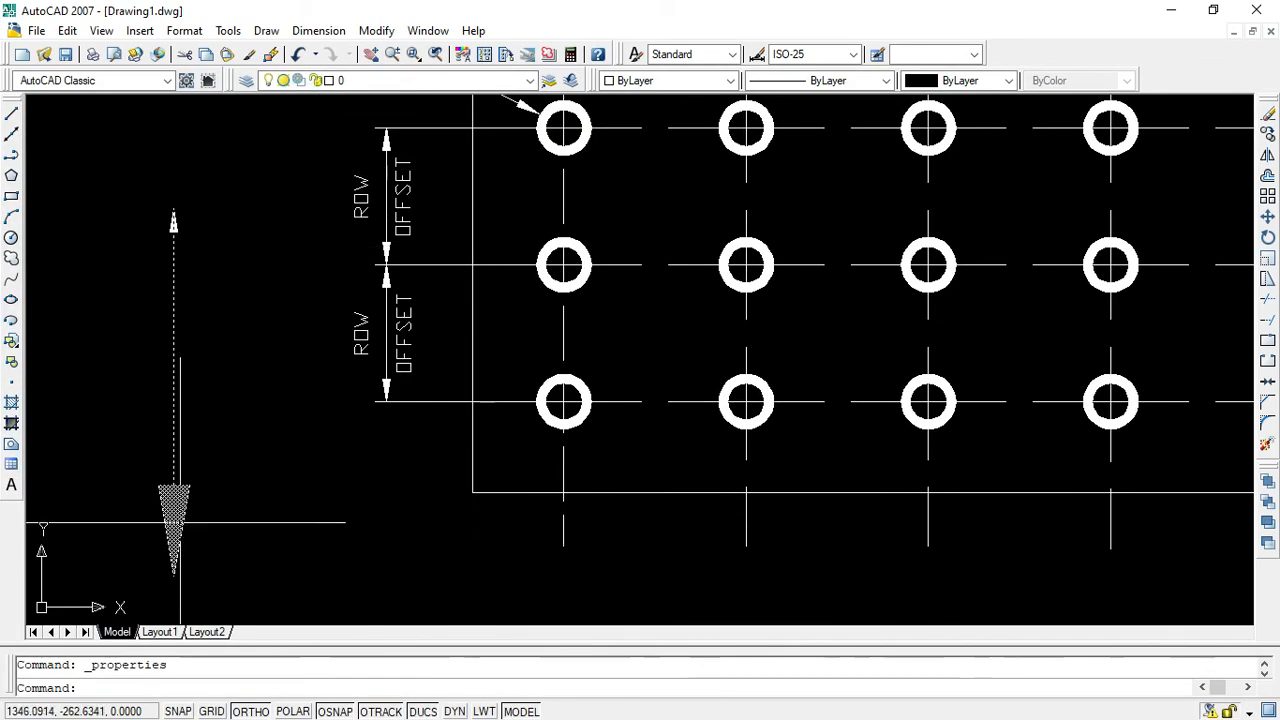
key(Escape)
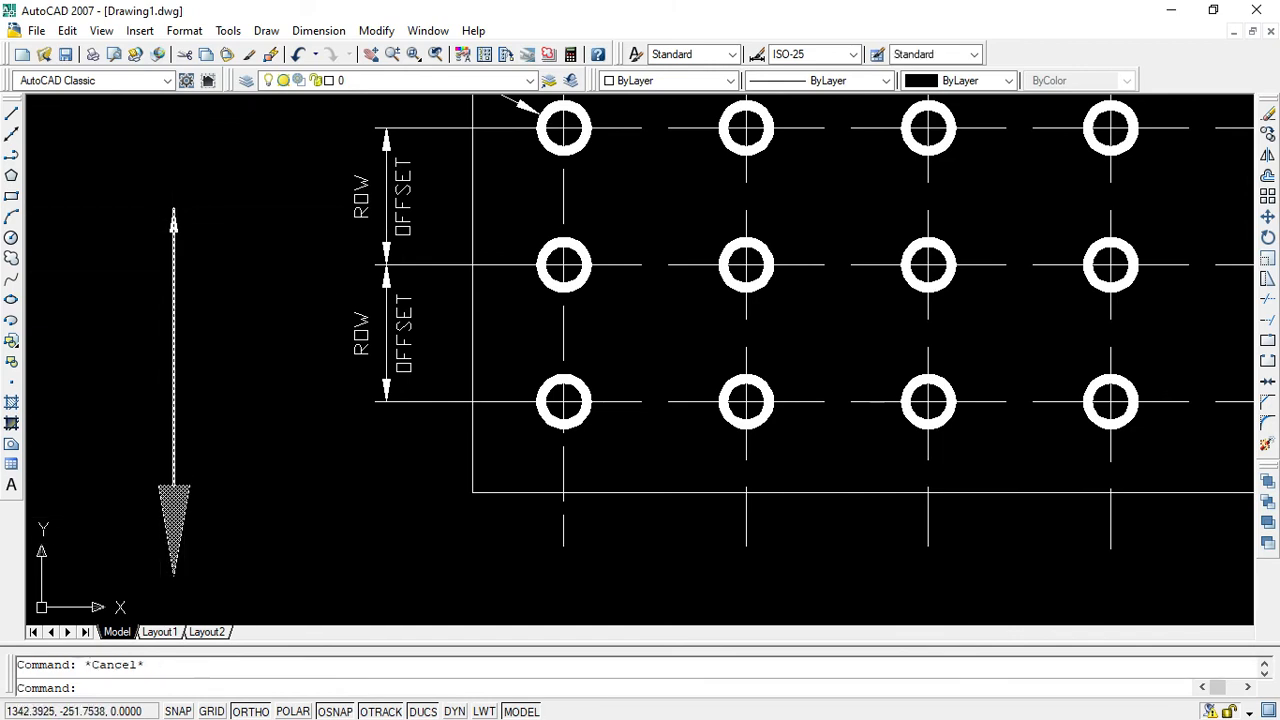
Match the properties of the leader with the large lower arrowhead onto the overlapping leader with the upper arrowhead.
click(377, 31)
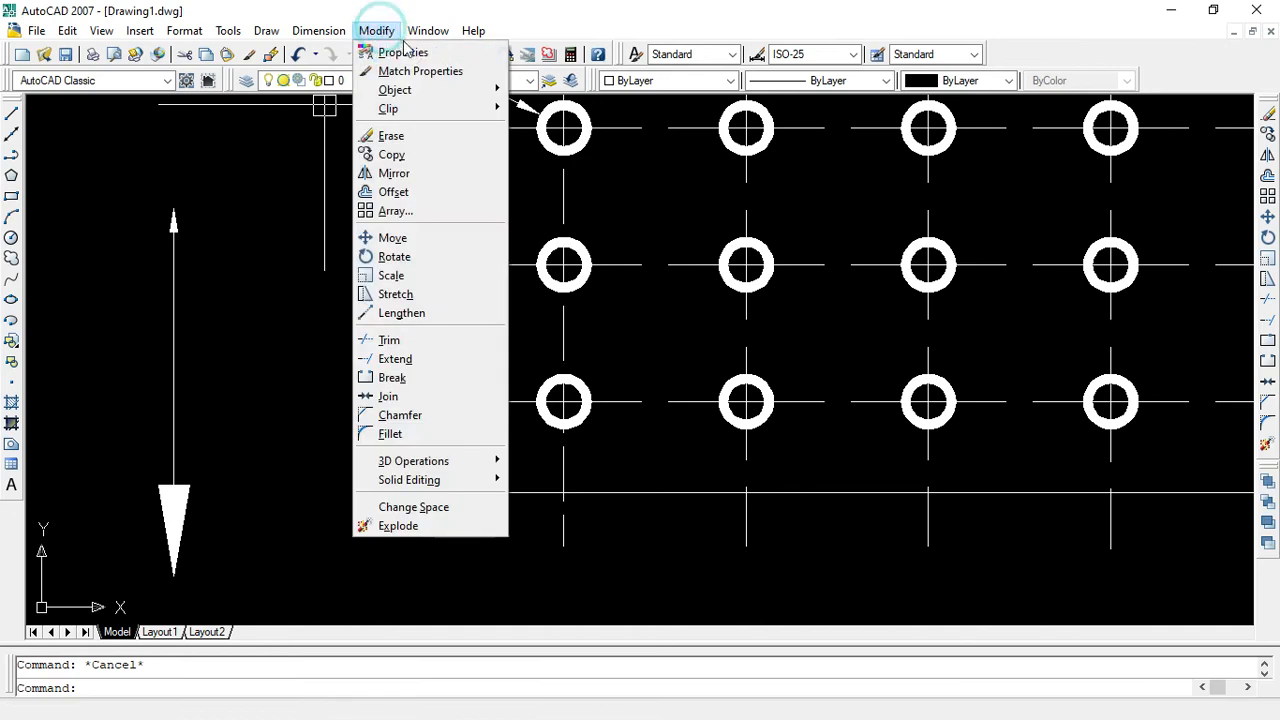
click(414, 69)
click(160, 536)
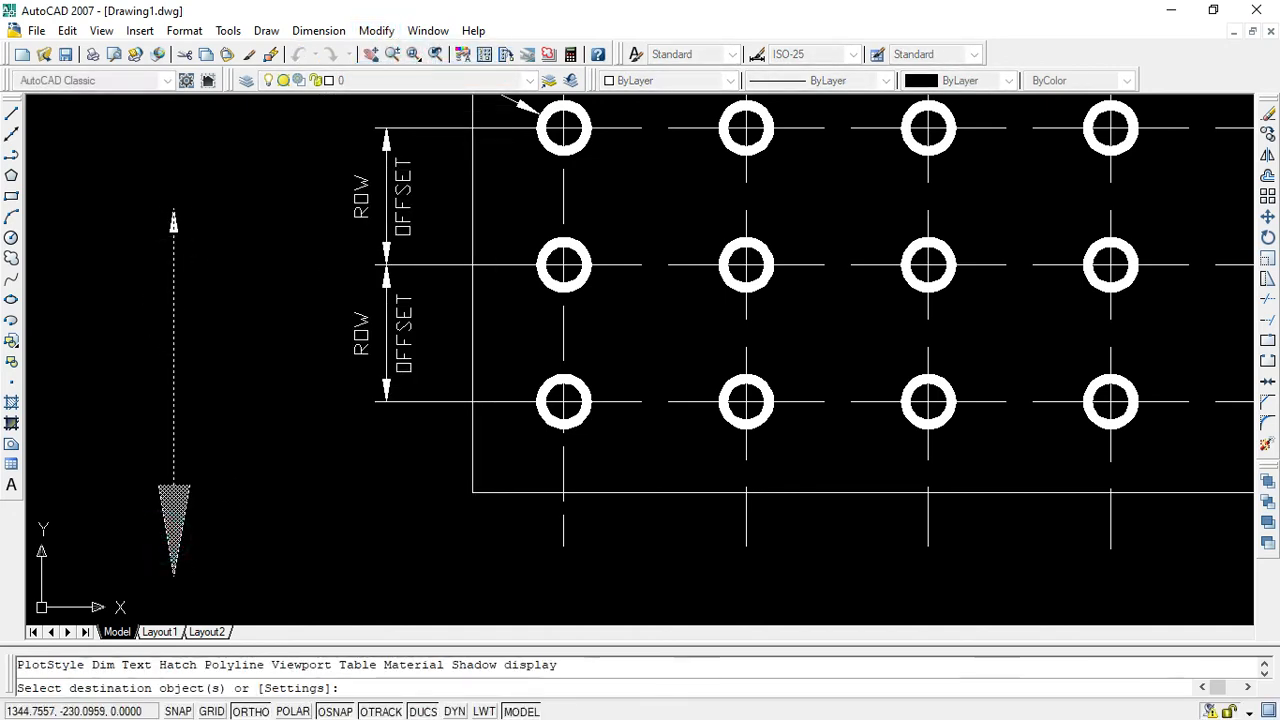
scroll(180, 225, up, 5)
scroll(175, 240, up, 2)
click(162, 246)
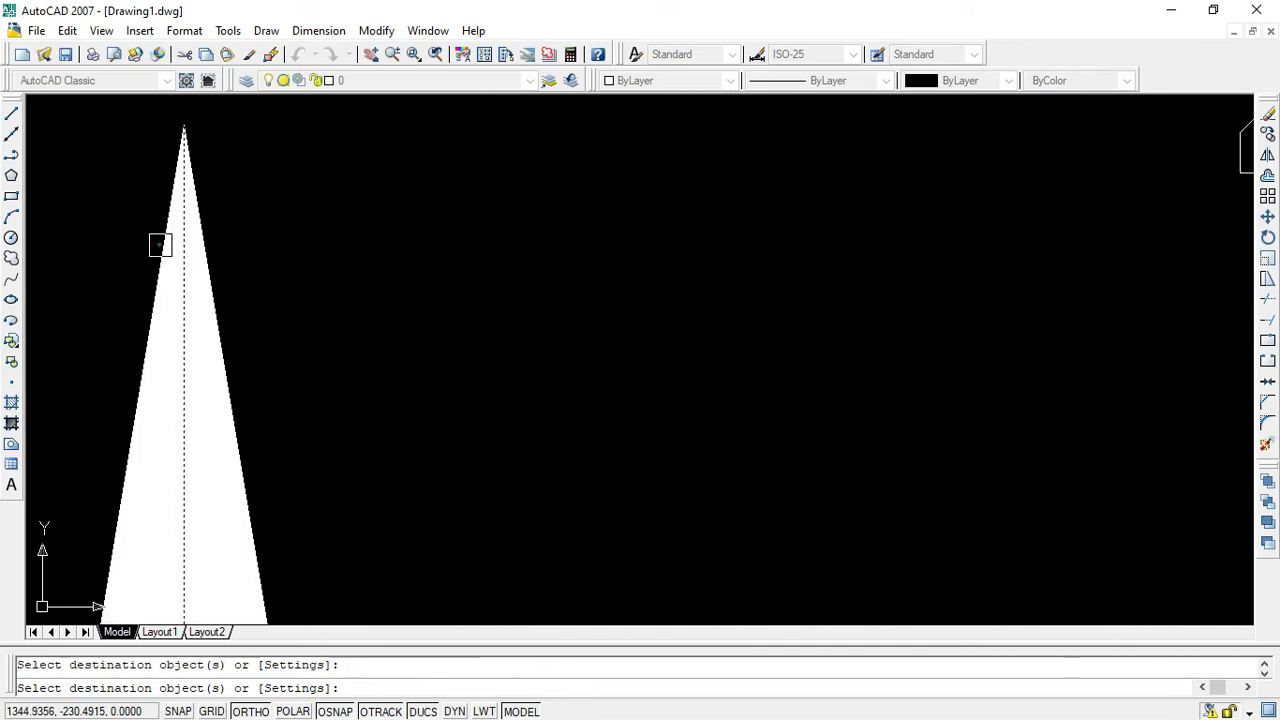
scroll(407, 400, down, 5)
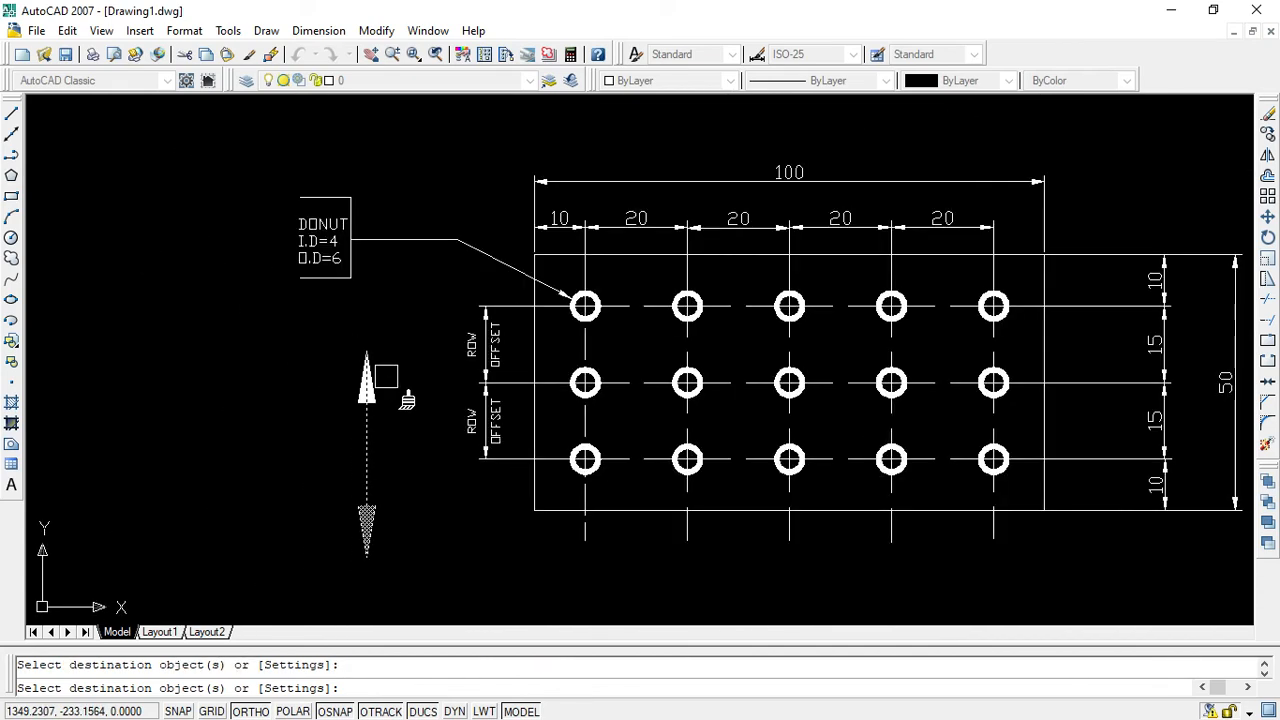
key(Escape)
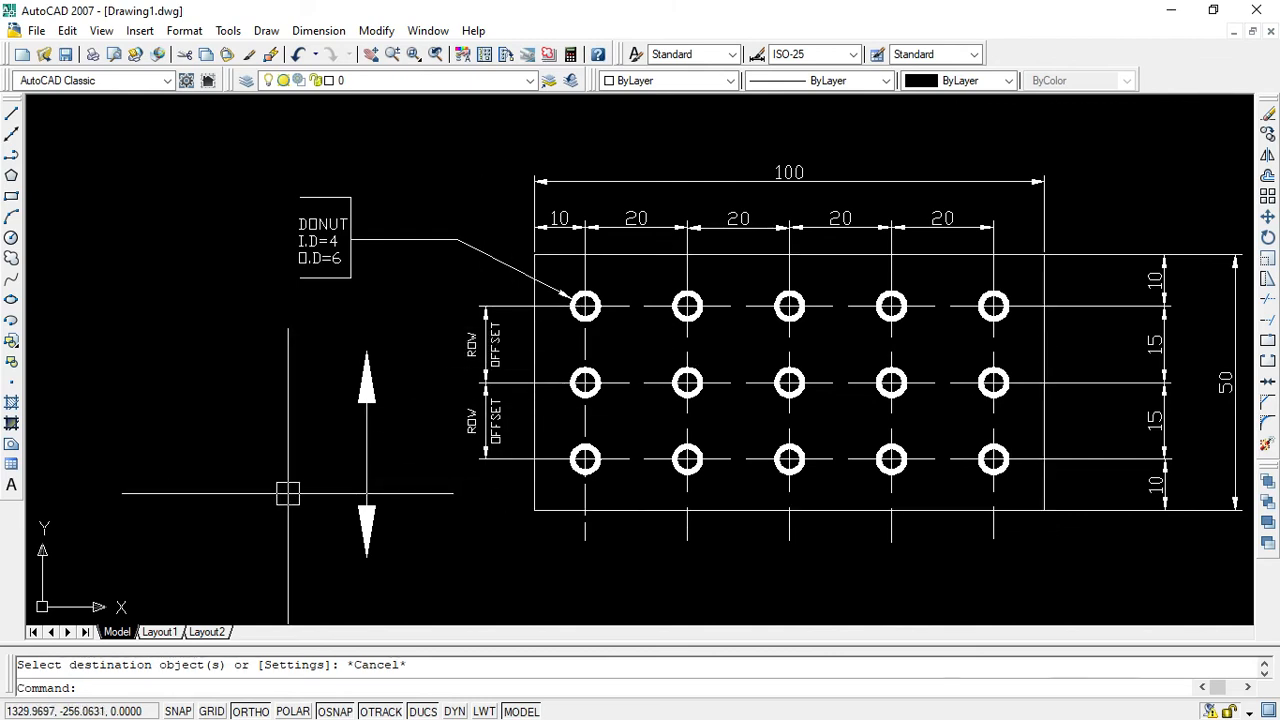
Inspect the text override in the properties of the upper row offset dimension.
click(471, 344)
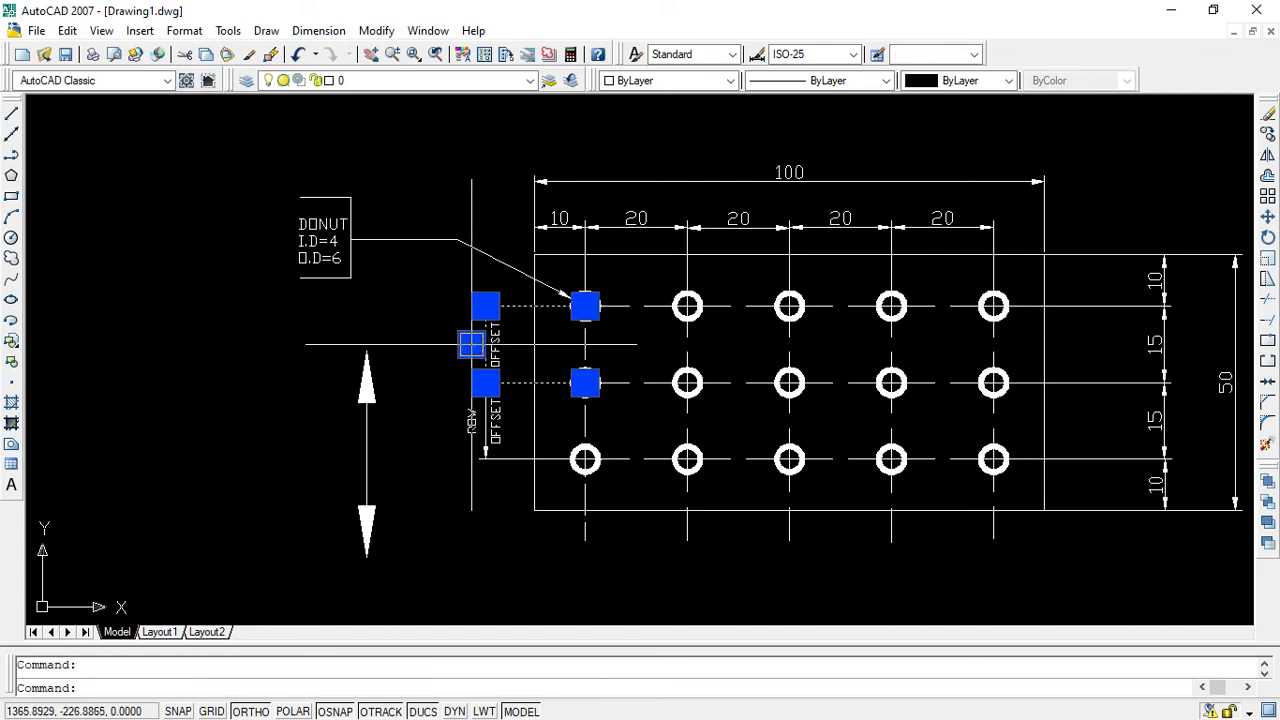
double_click(471, 344)
scroll(115, 583, down, 10)
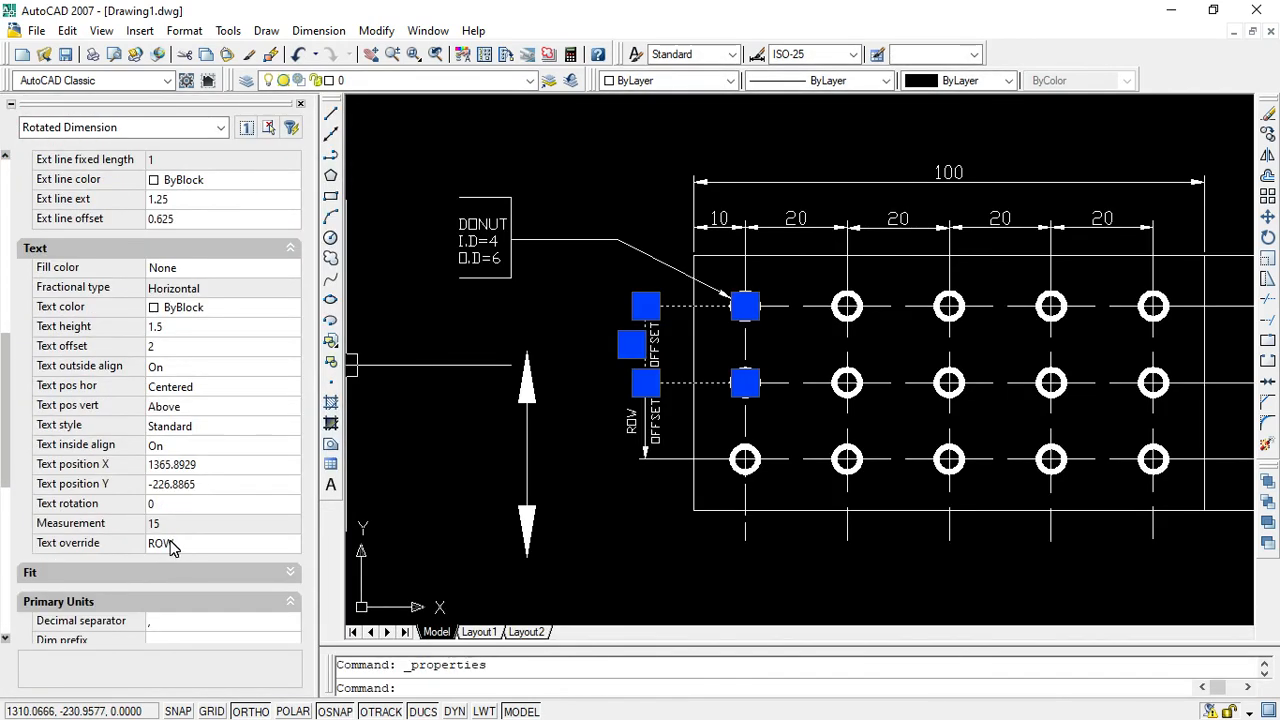
click(300, 104)
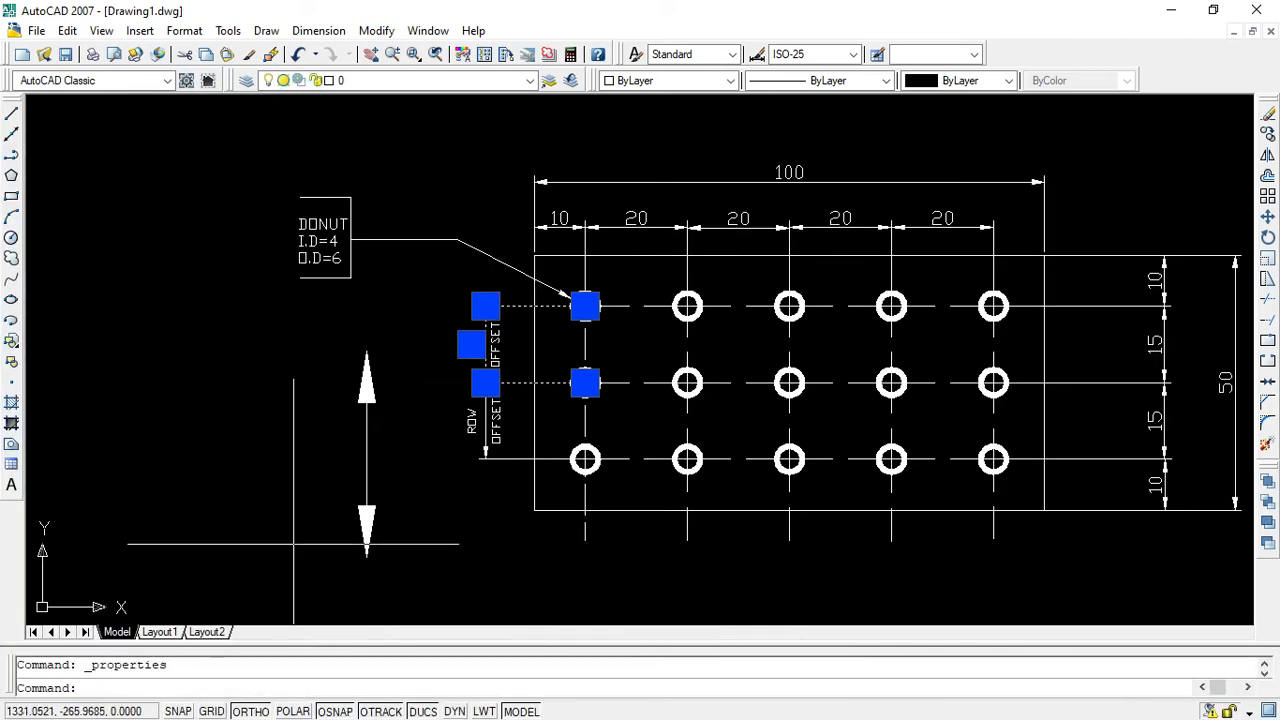
Replace the upper row offset dimension's ROW text with JEC using DIMEDIT and its New option.
click(110, 687)
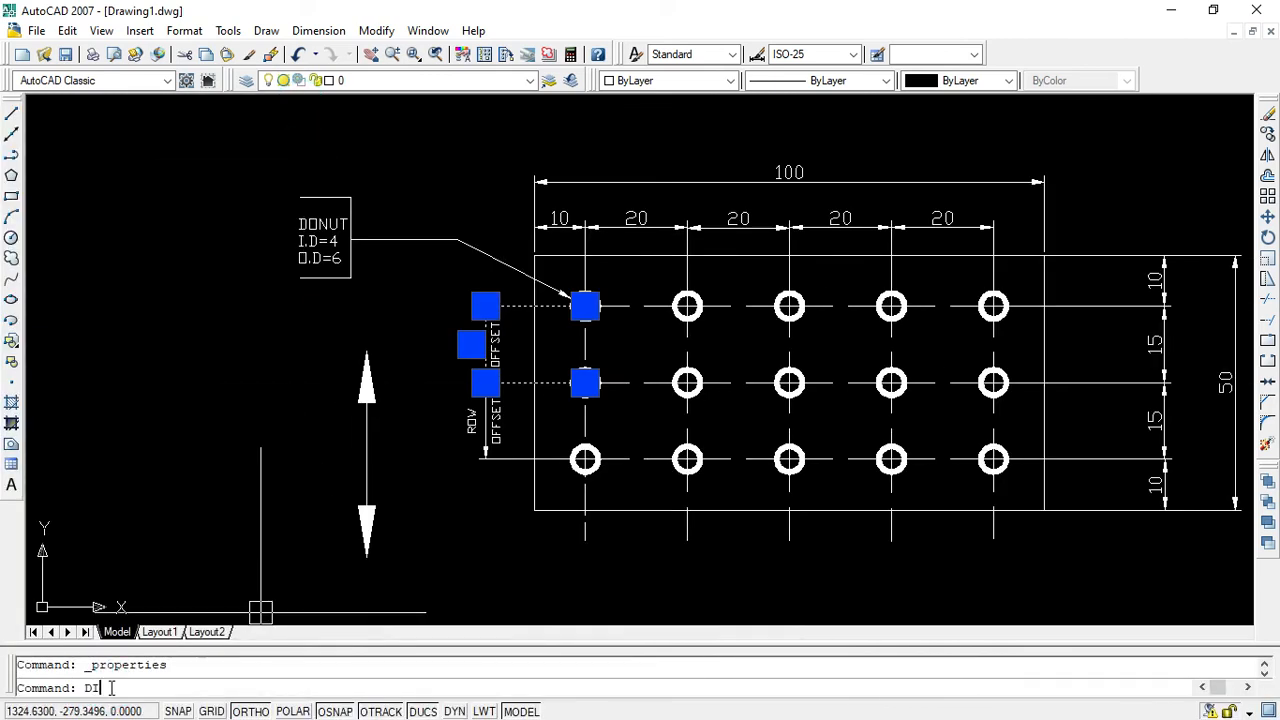
text(DIMEDIT)
key(Return)
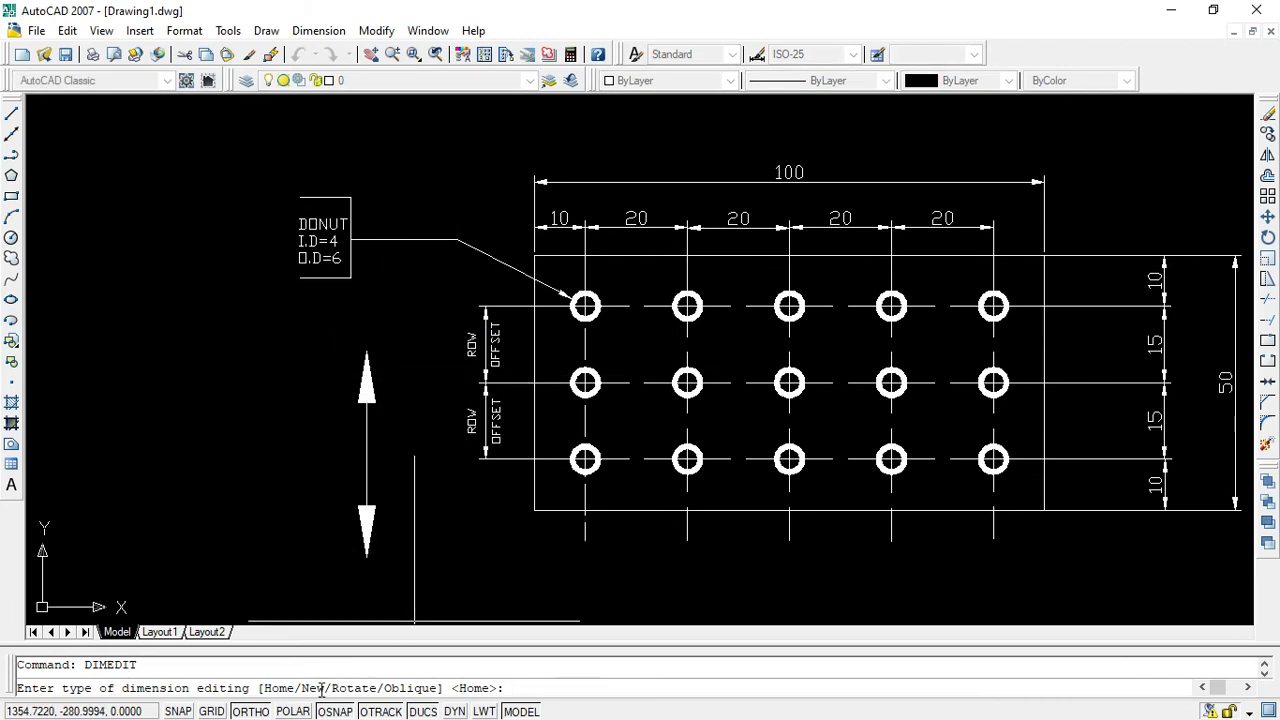
text(N)
key(Return)
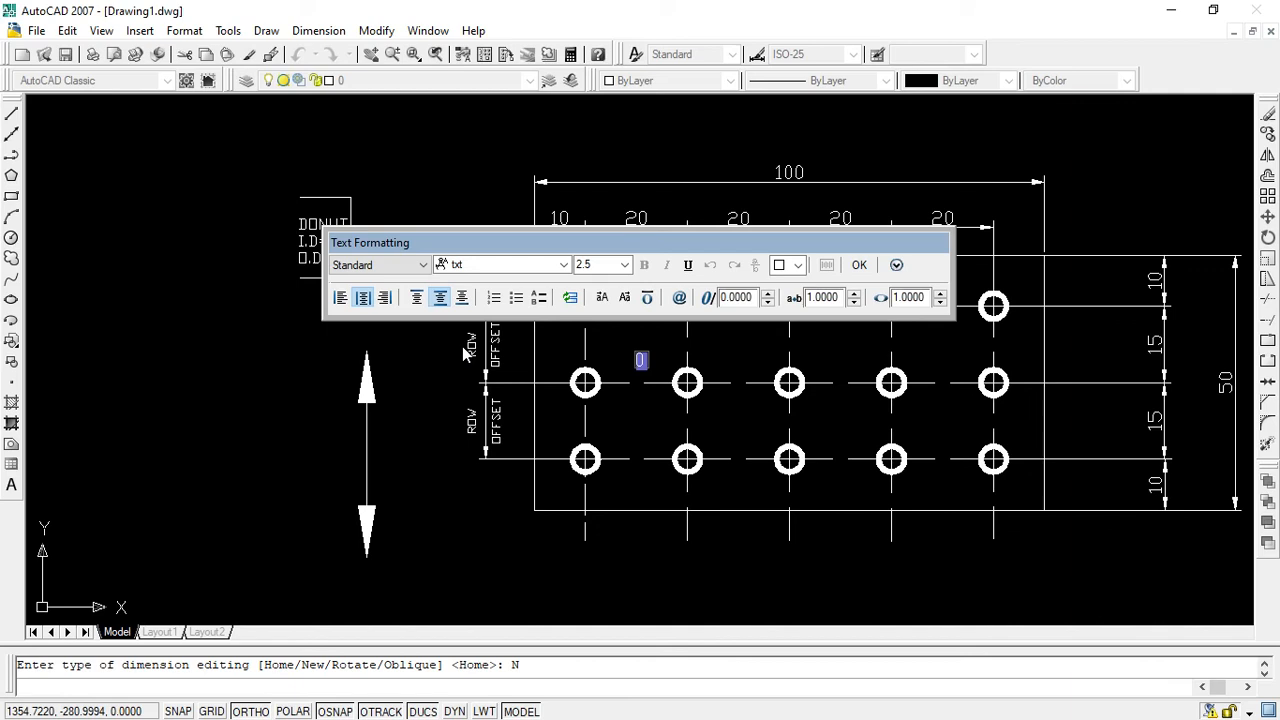
text(JEC)
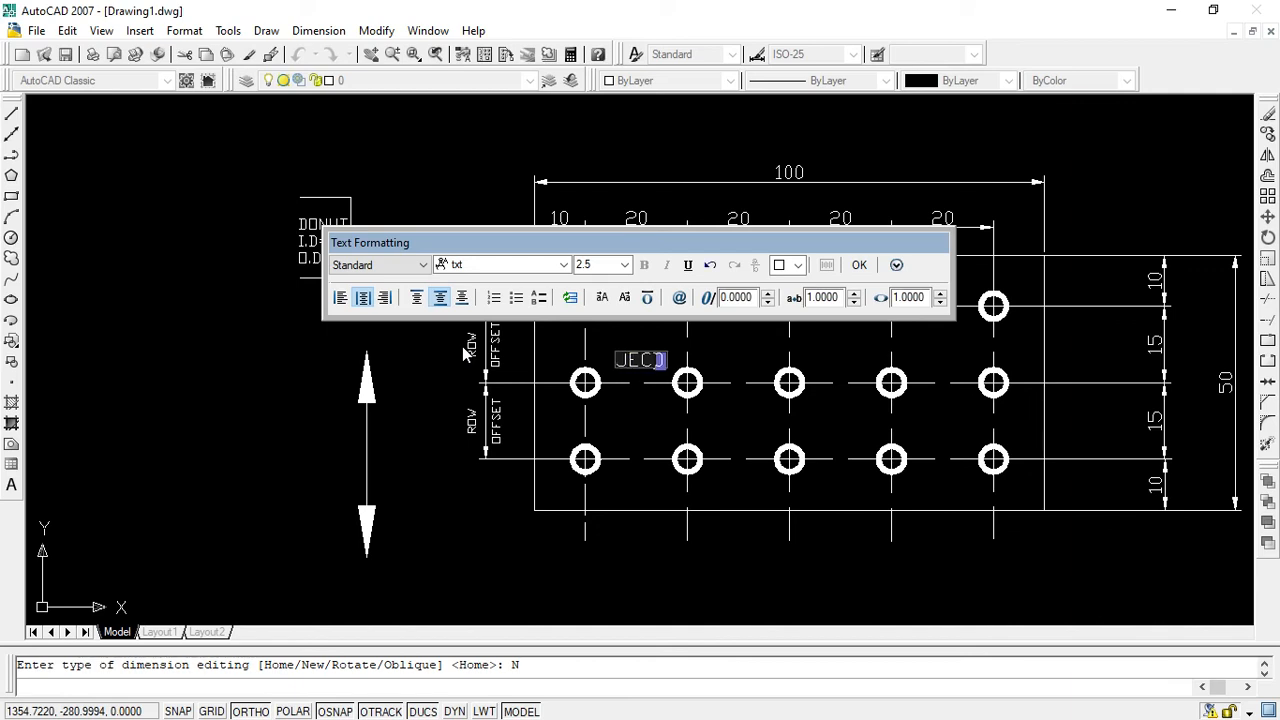
key(Return)
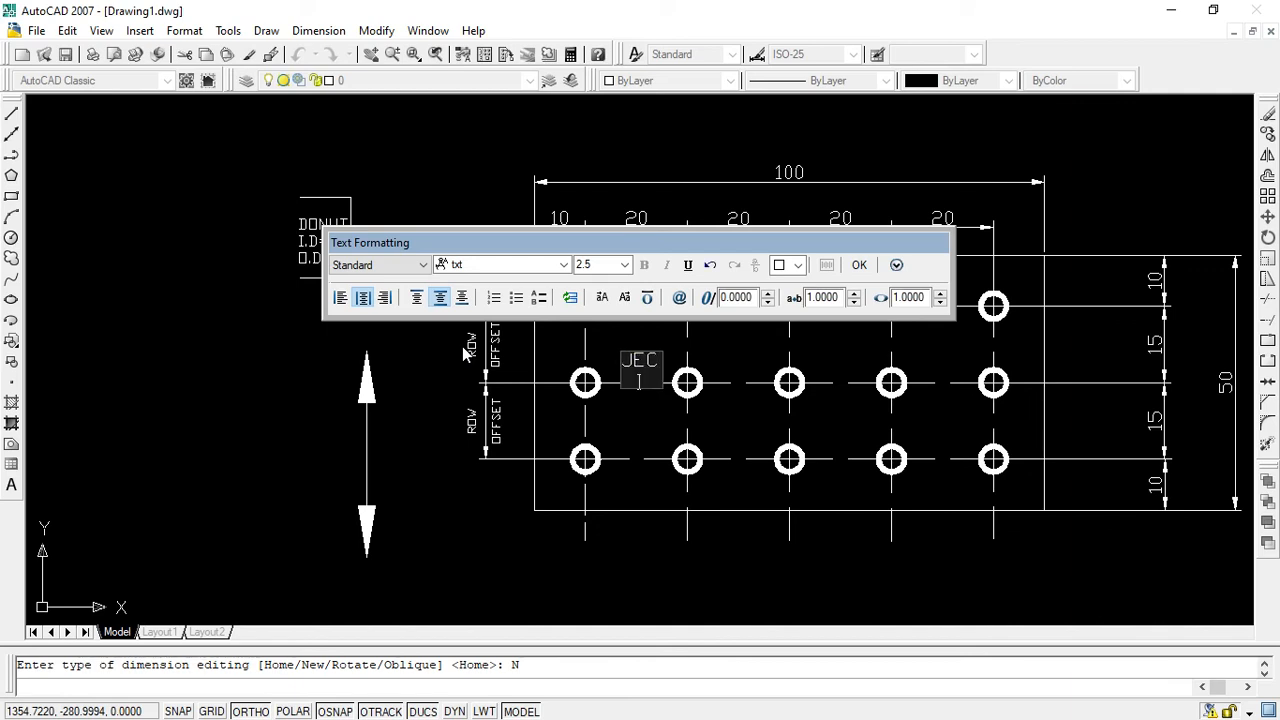
click(341, 367)
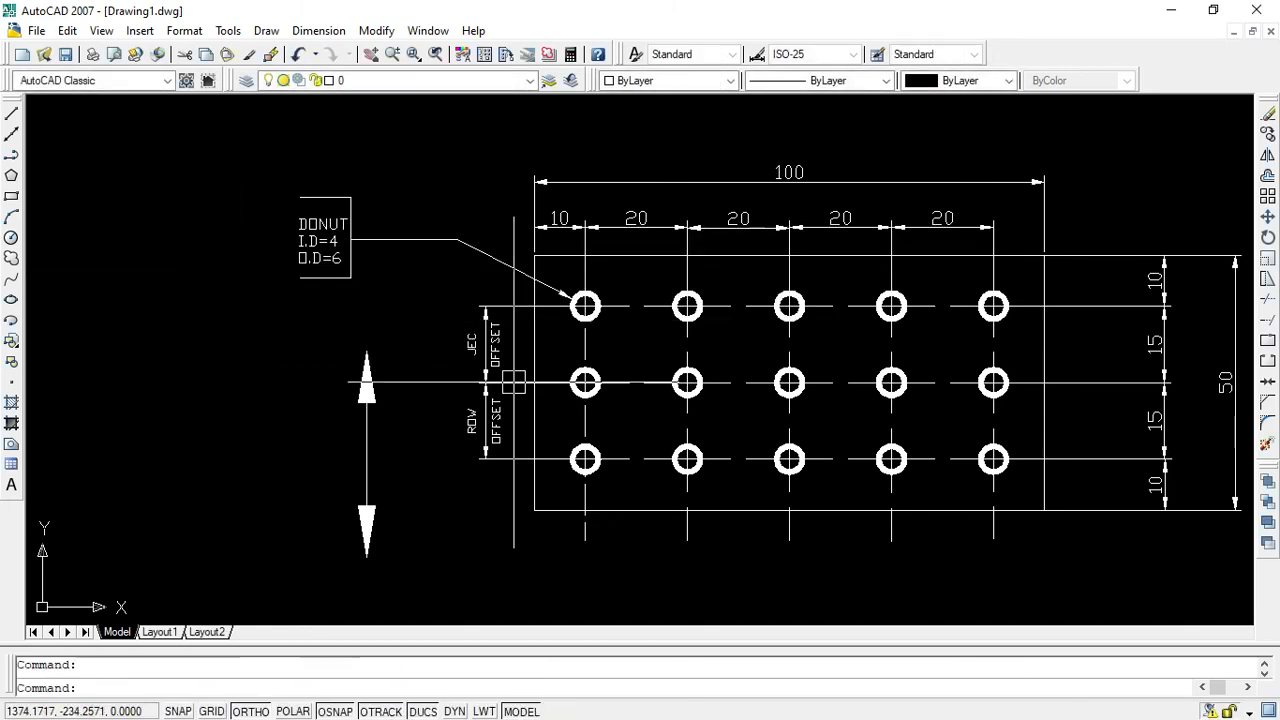
Undo the DIMEDIT text change on the upper row offset dimension.
scroll(480, 375, up, 2)
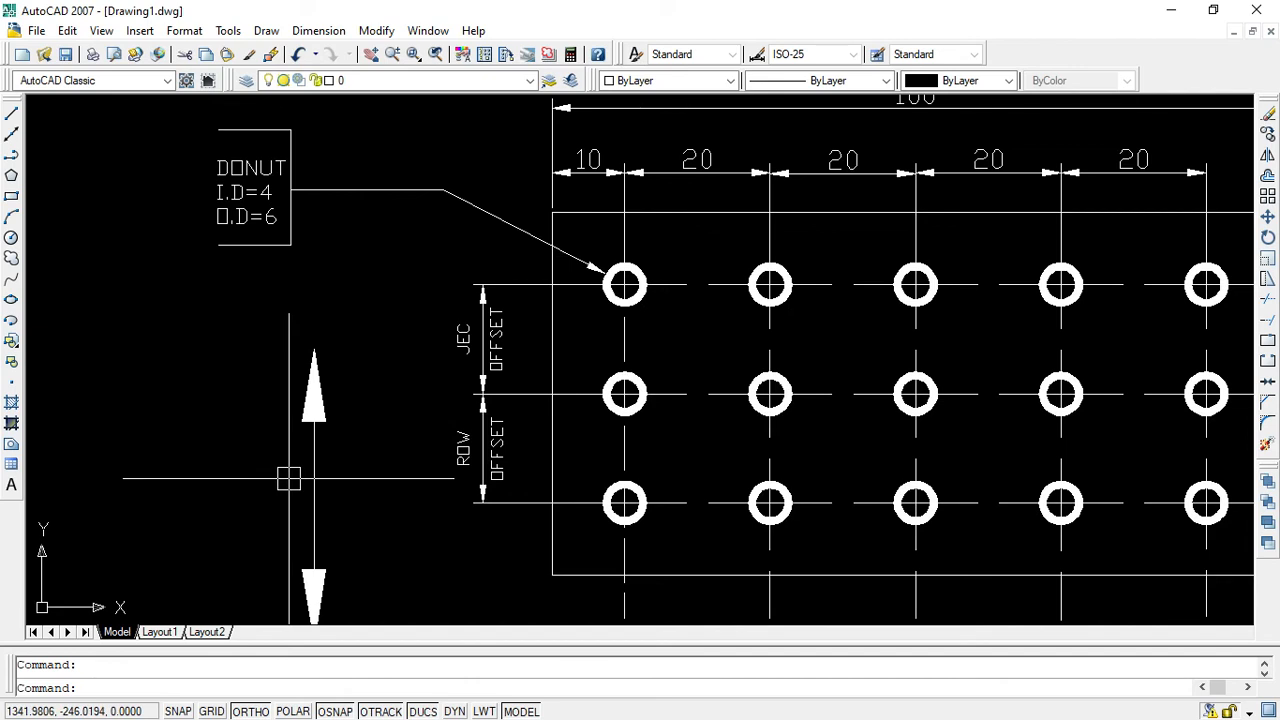
key(ctrl+z)
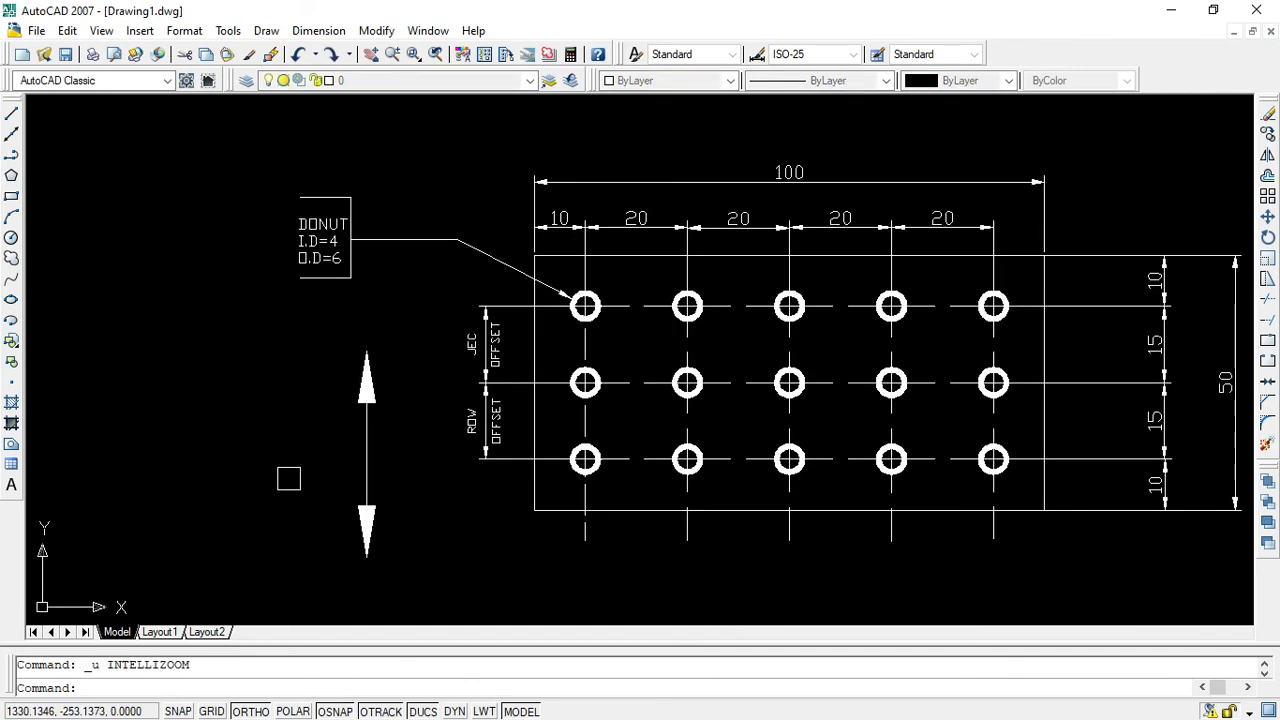
scroll(585, 363, up, 1)
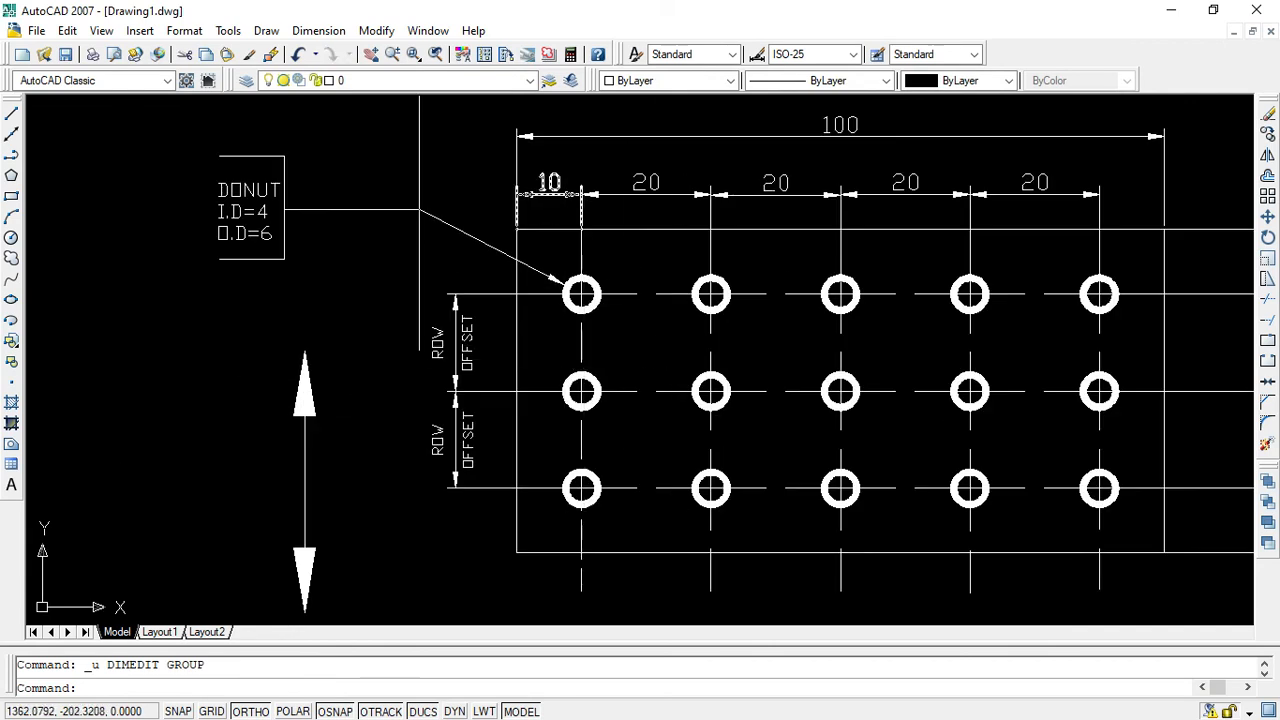
Switch to AUTOCADD.pdf in Edge, examine the row and column labels around the plate, and return to the AutoCAD drawing.
click(370, 54)
drag(749, 391, 551, 265)
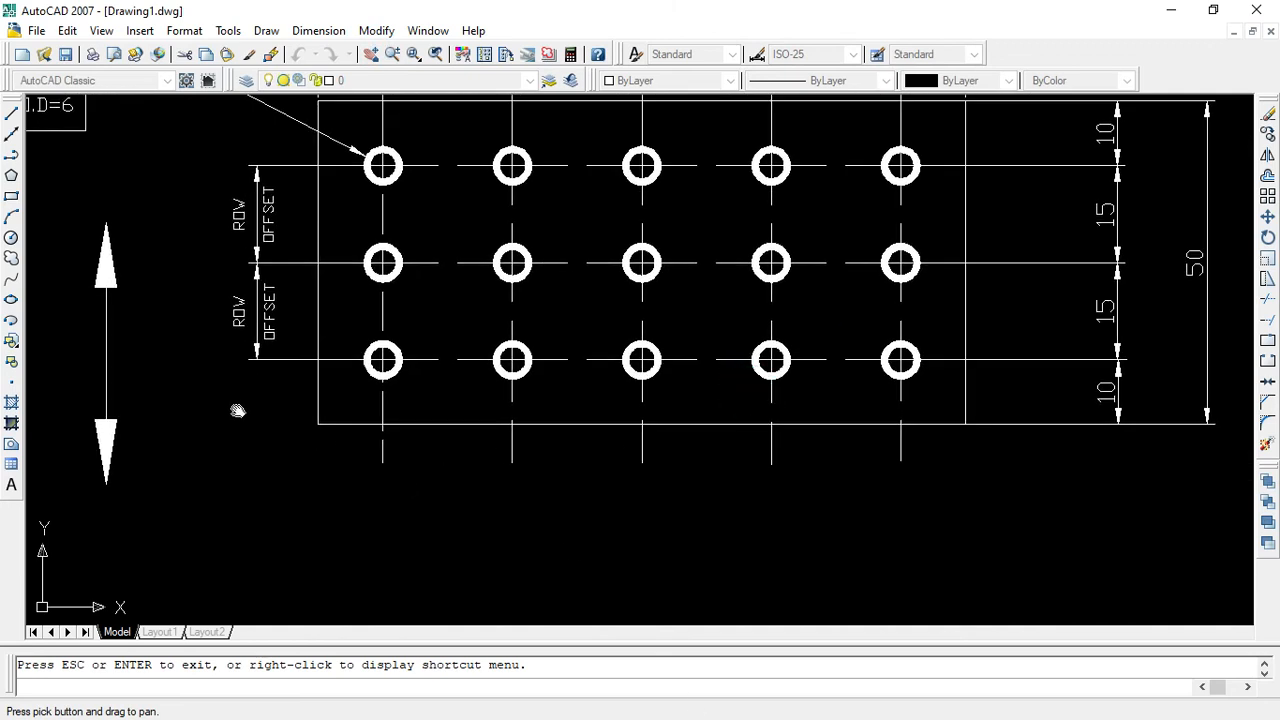
key(super)
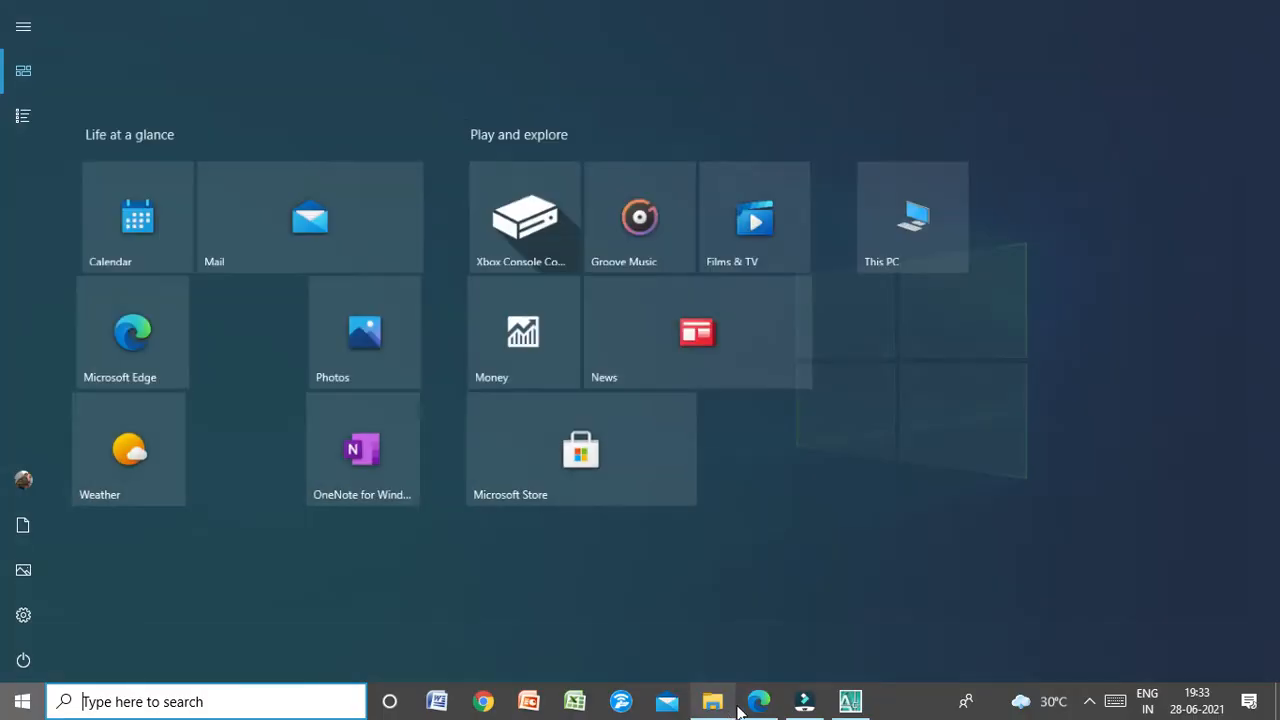
click(778, 708)
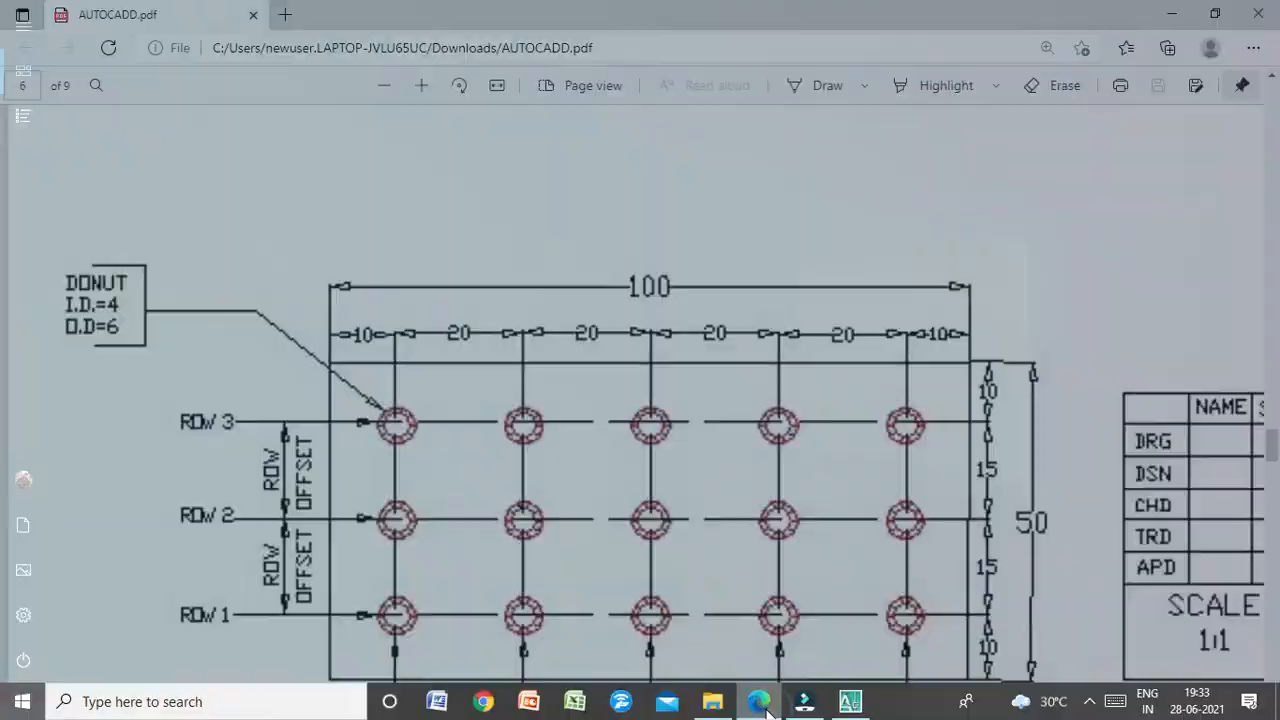
scroll(641, 570, down, 2)
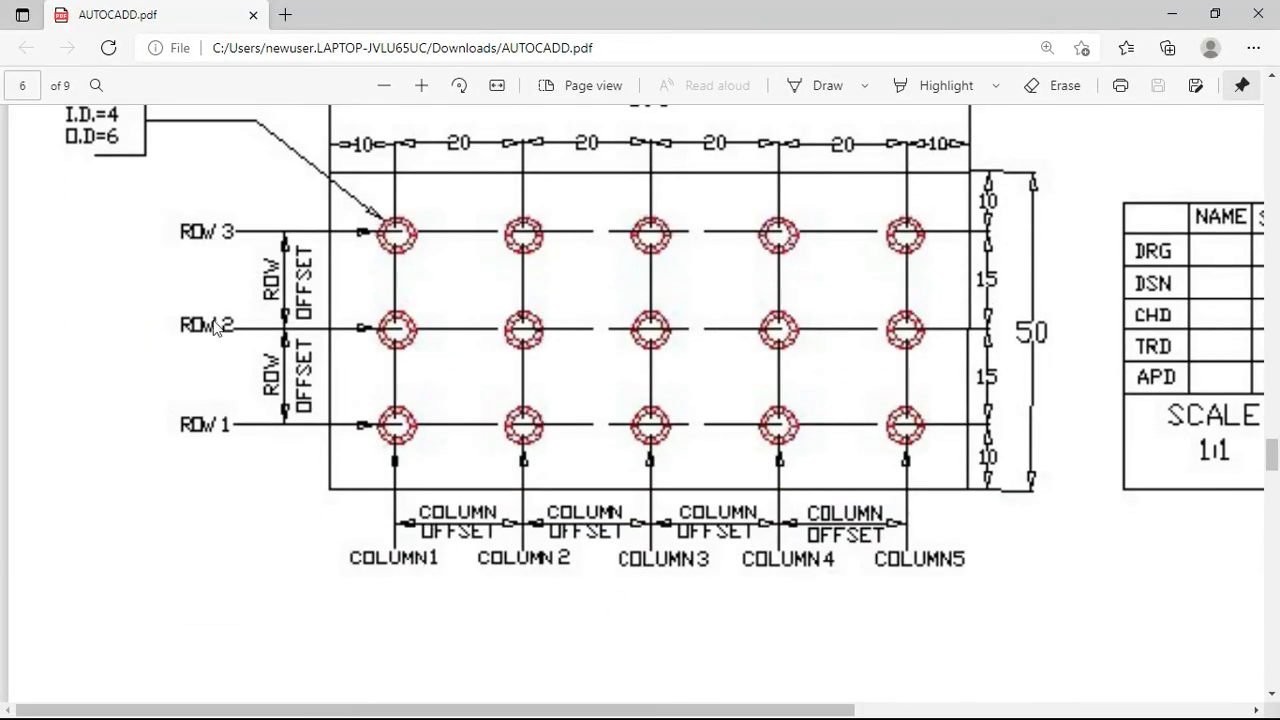
click(1170, 11)
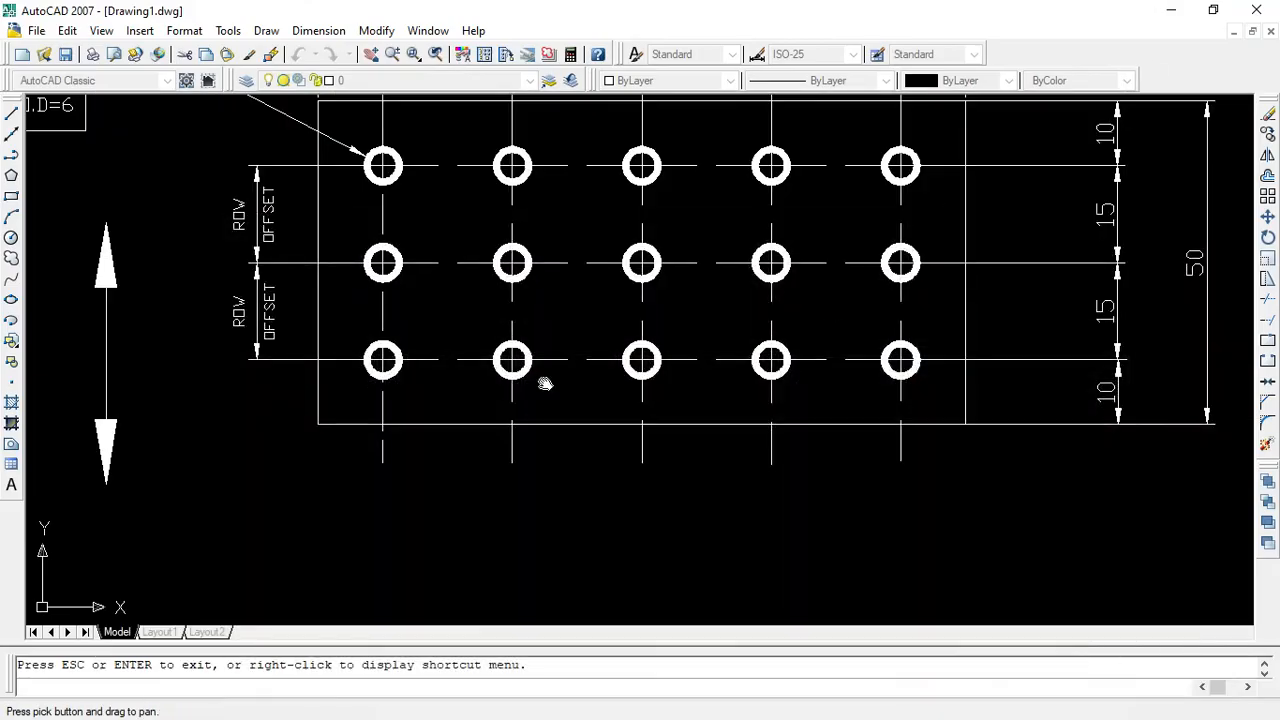
Add the multiline text ROW1 at height 2.5 beside the outer end of the top hole row's centre line.
scroll(281, 378, up, 1)
scroll(281, 378, down, 4)
scroll(284, 380, up, 2)
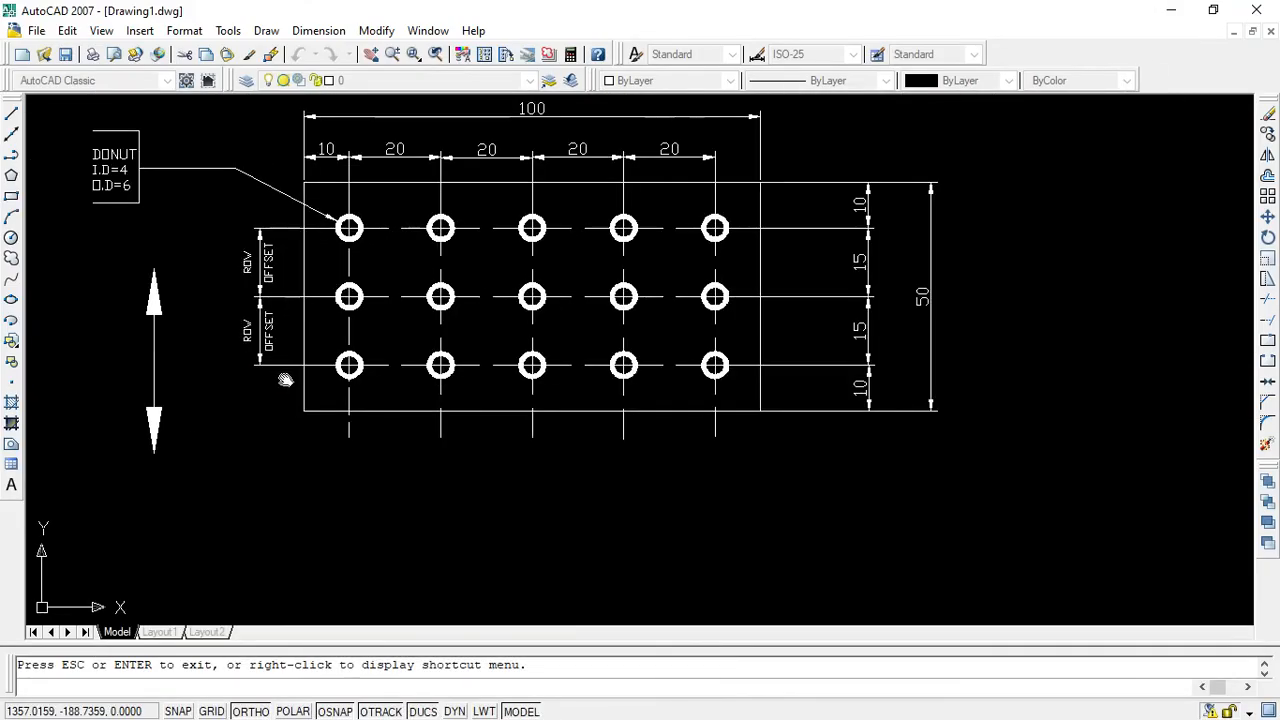
click(370, 57)
mouse_move(455, 269)
mouse_down()
mouse_move(766, 400)
mouse_move(755, 363)
mouse_up()
scroll(646, 378, up, 3)
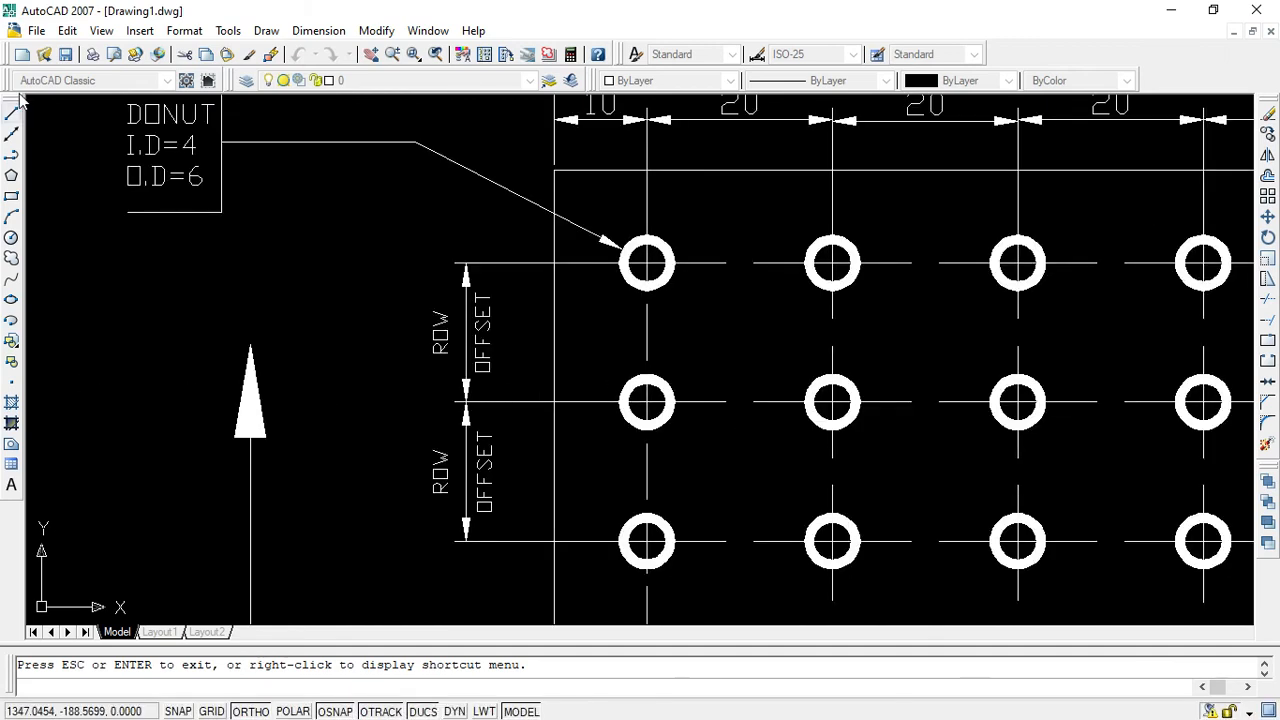
click(12, 487)
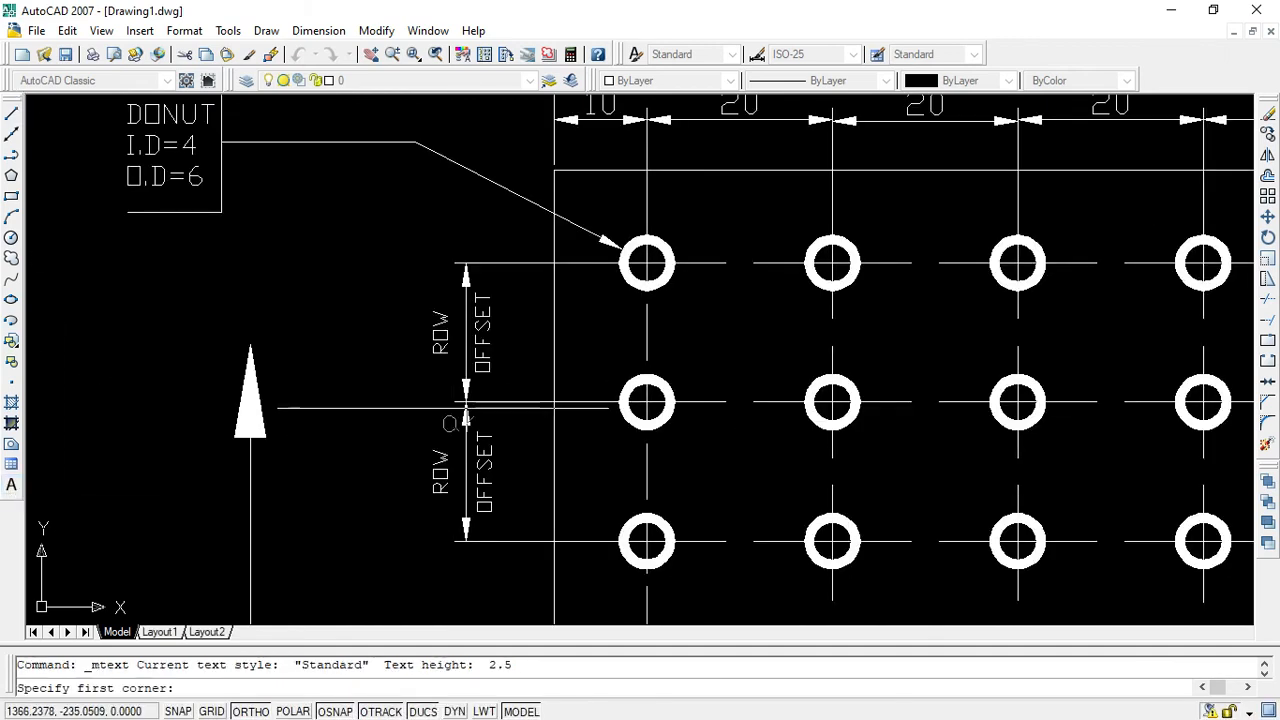
click(379, 252)
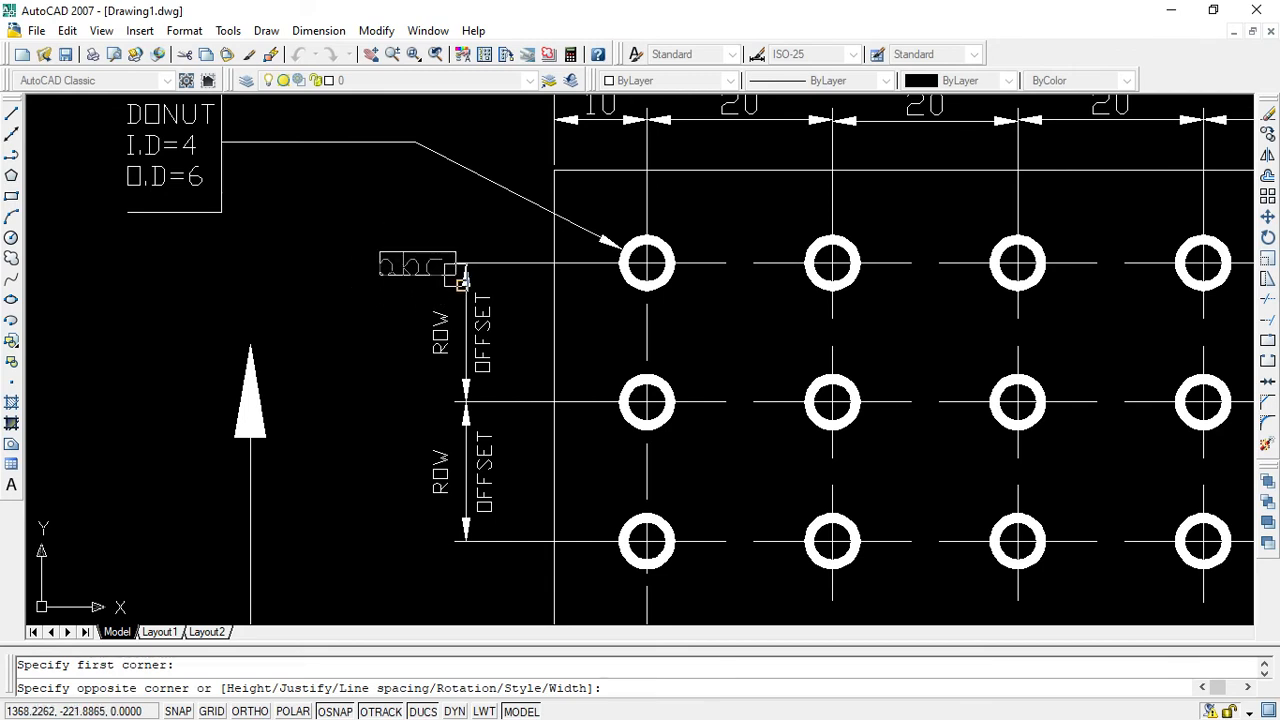
click(452, 275)
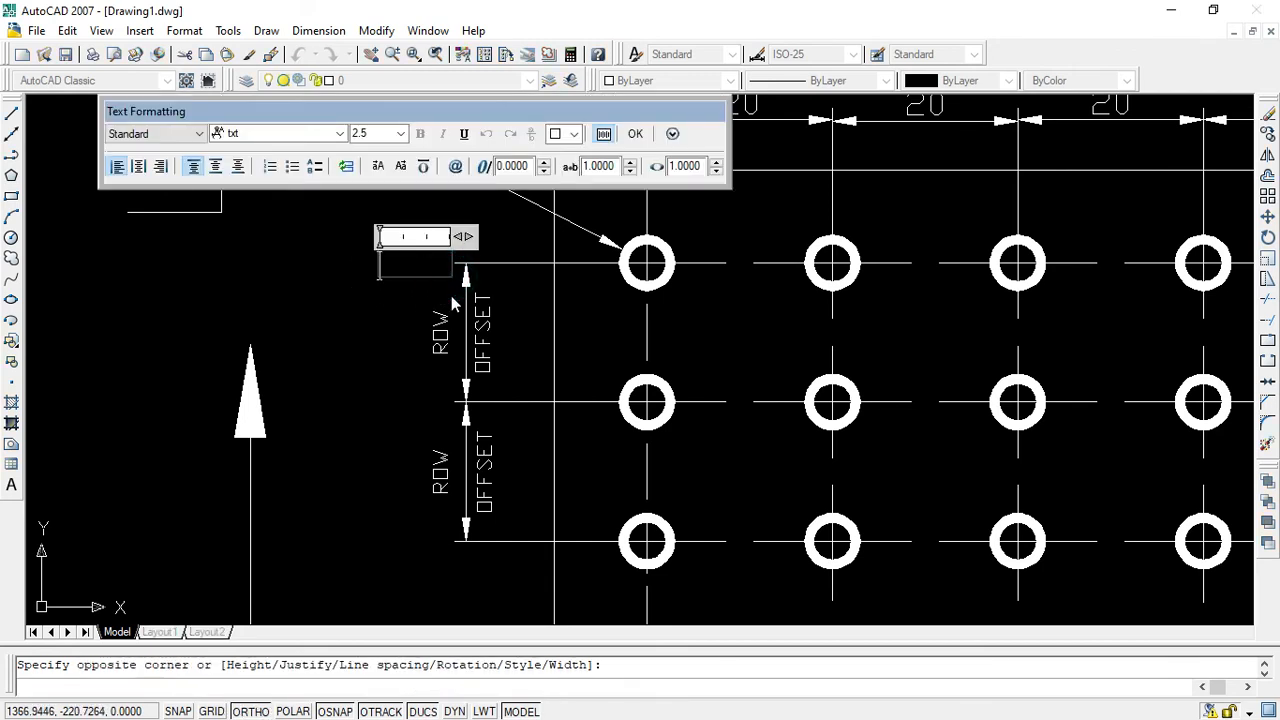
text(ROW1)
click(355, 340)
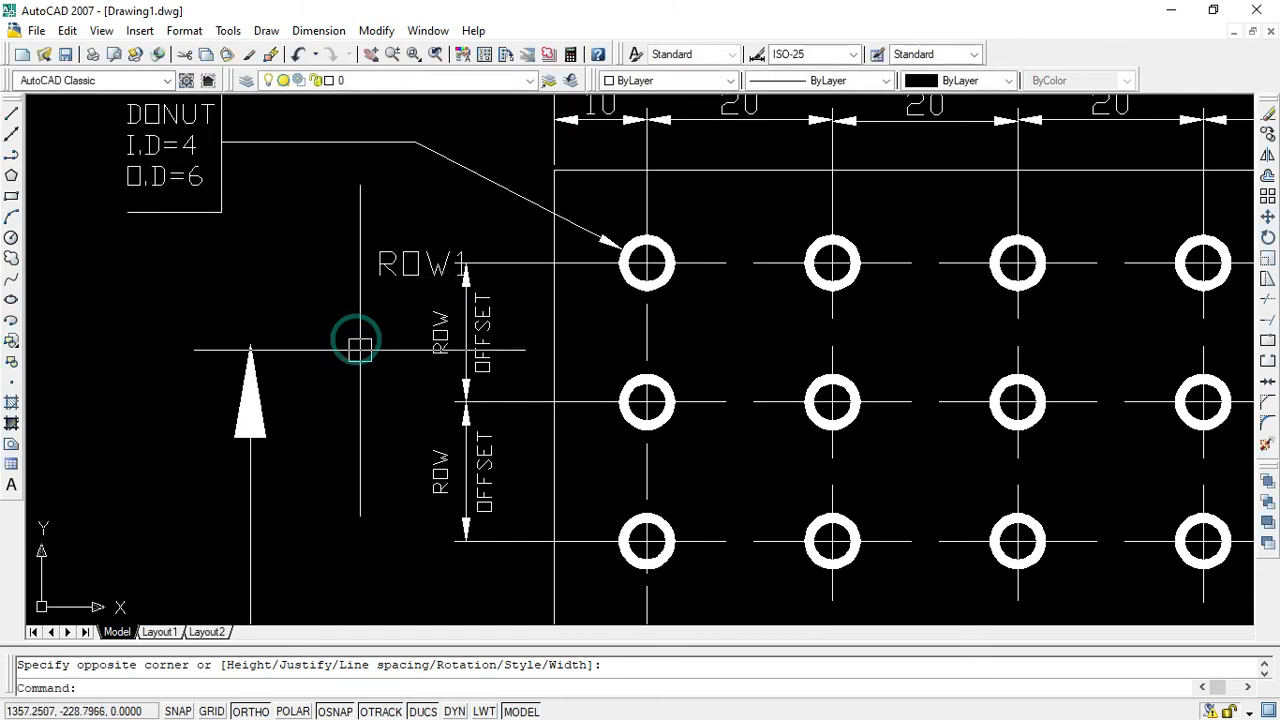
Move the ROW1 label horizontally away from the plate so it clears the row offset dimension.
click(408, 262)
drag(406, 262, 357, 261)
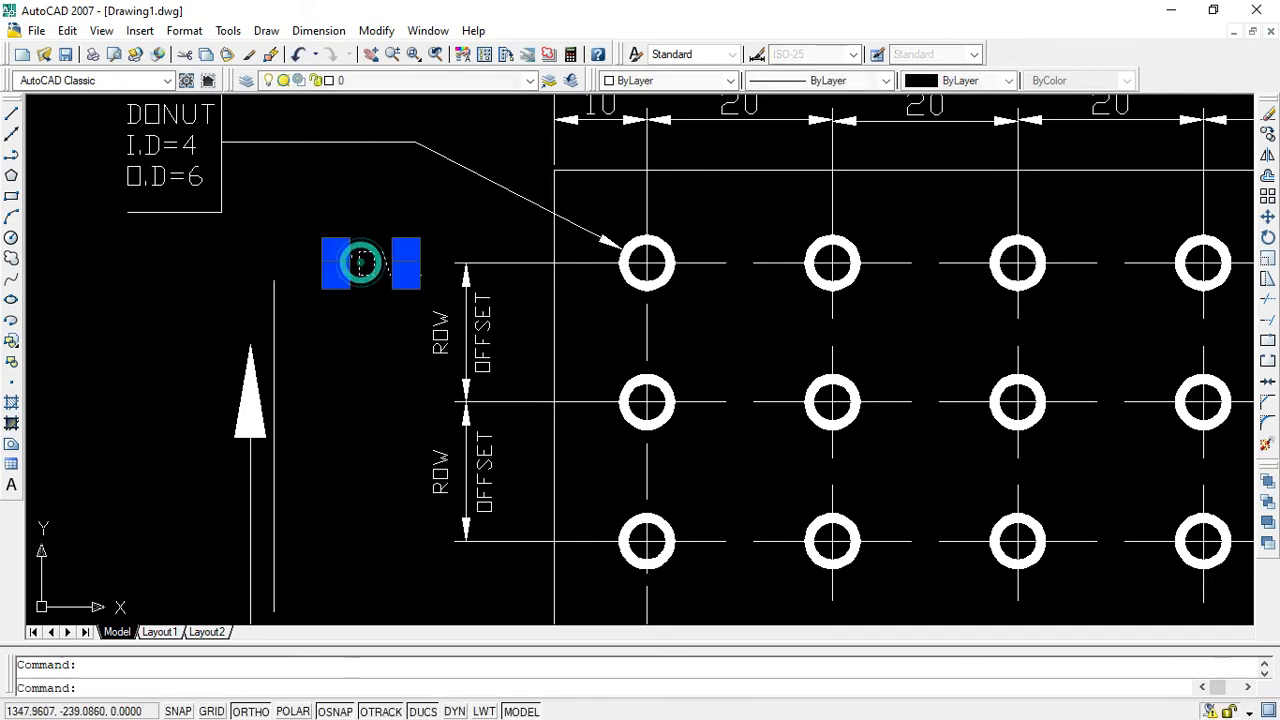
key(Escape)
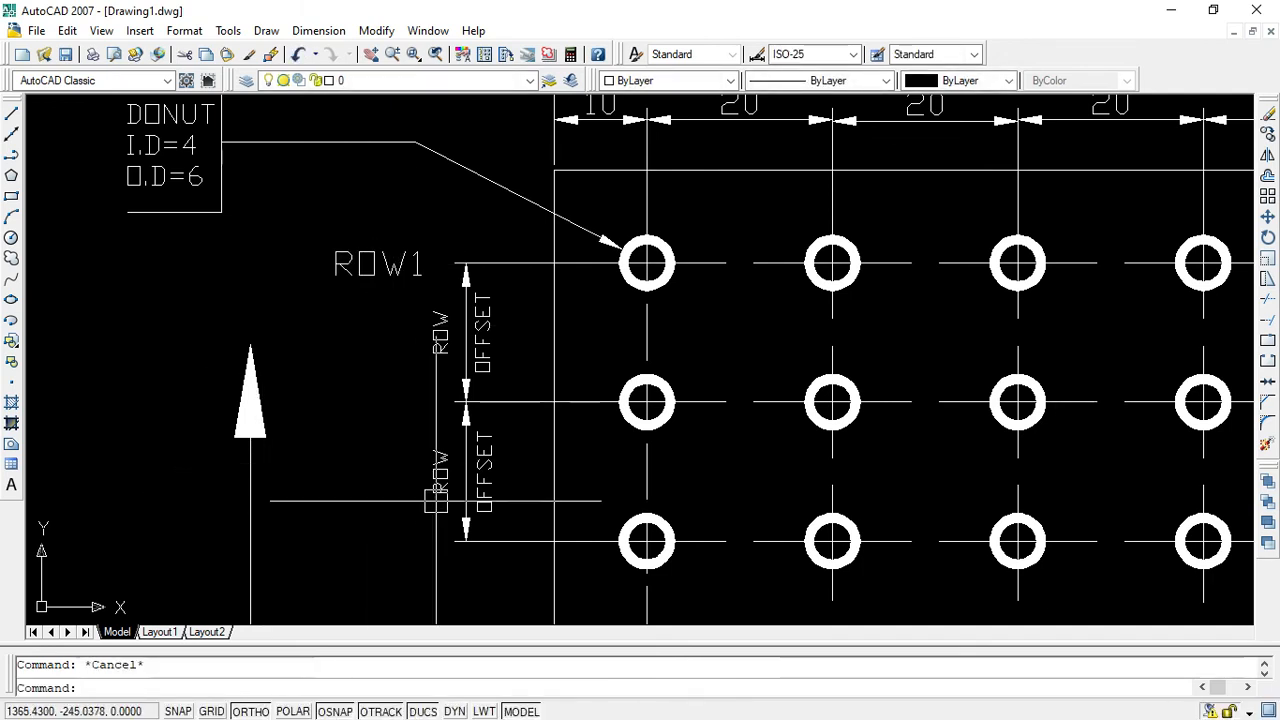
Check the row labels in AUTOCADD.pdf in Edge, return to AutoCAD, and change the top row's label to ROW3.
key(super)
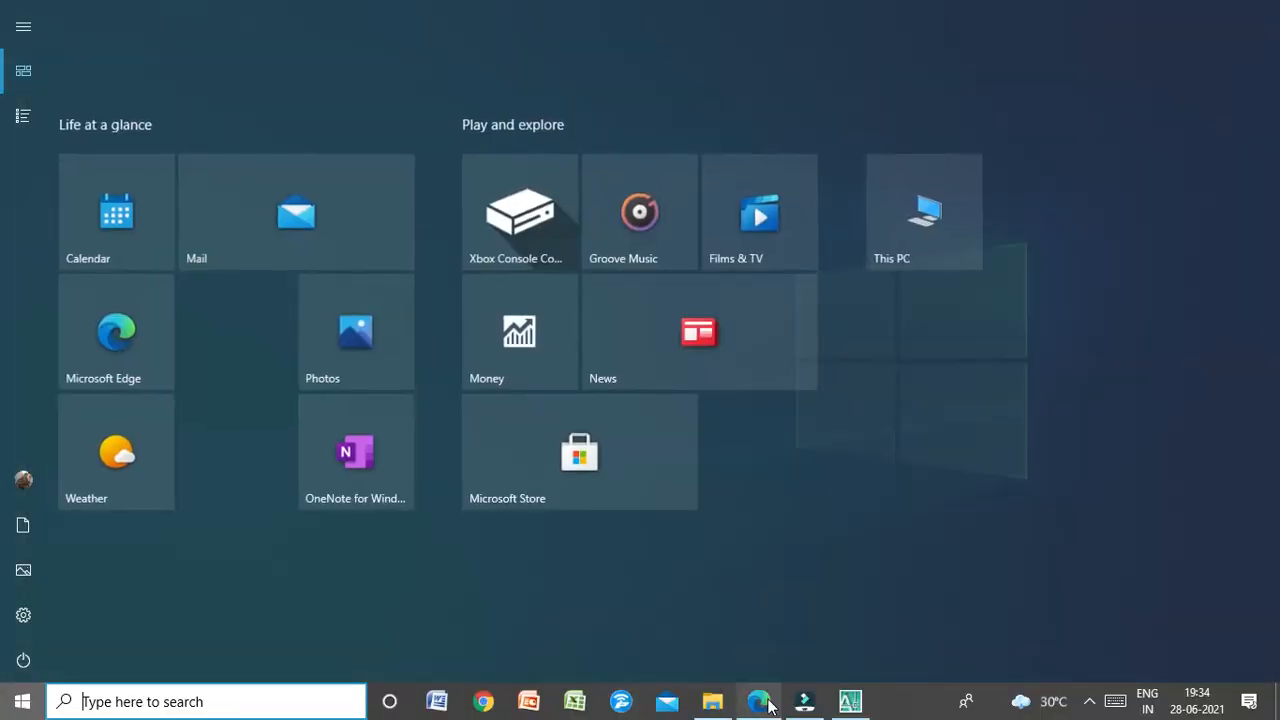
click(760, 701)
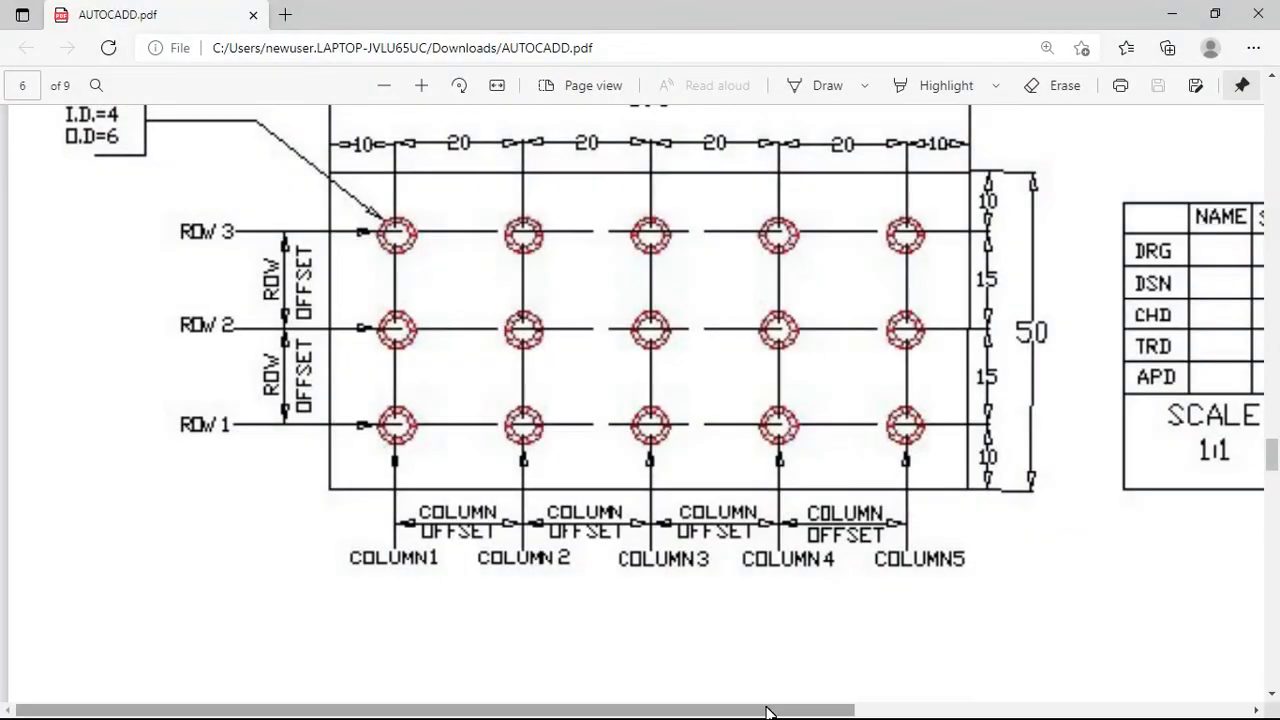
click(1172, 14)
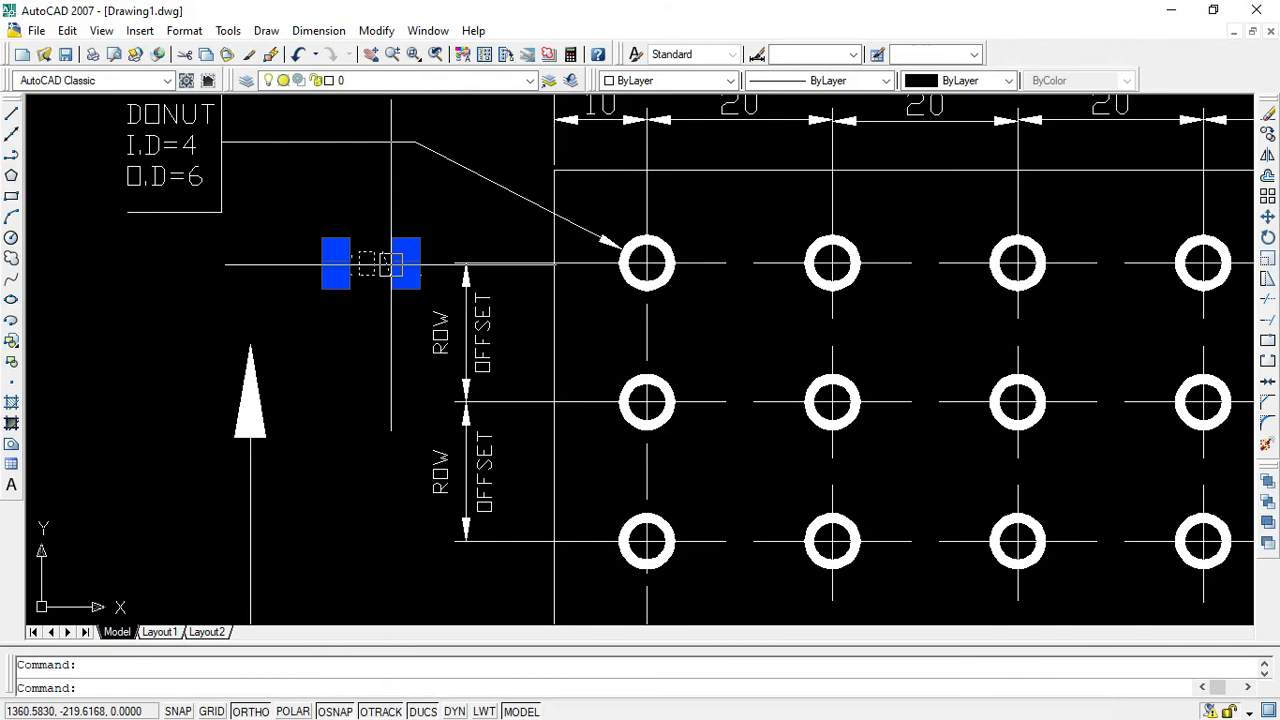
double_click(380, 264)
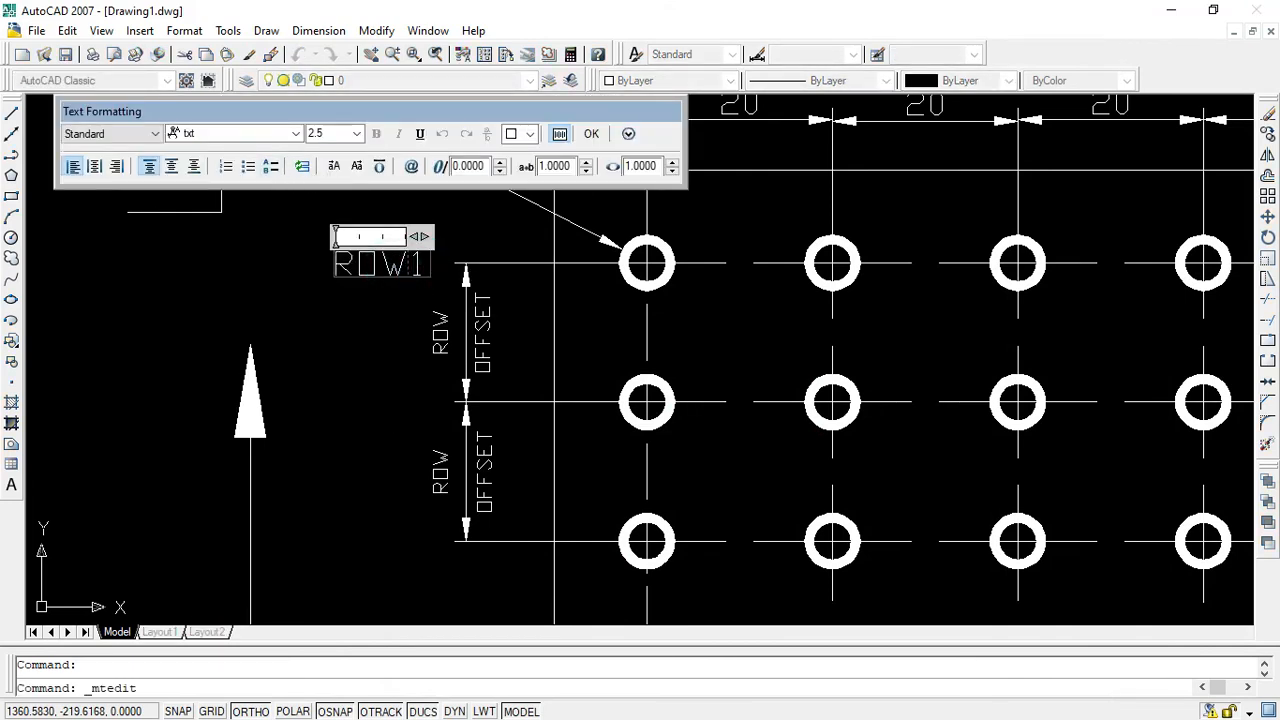
click(320, 398)
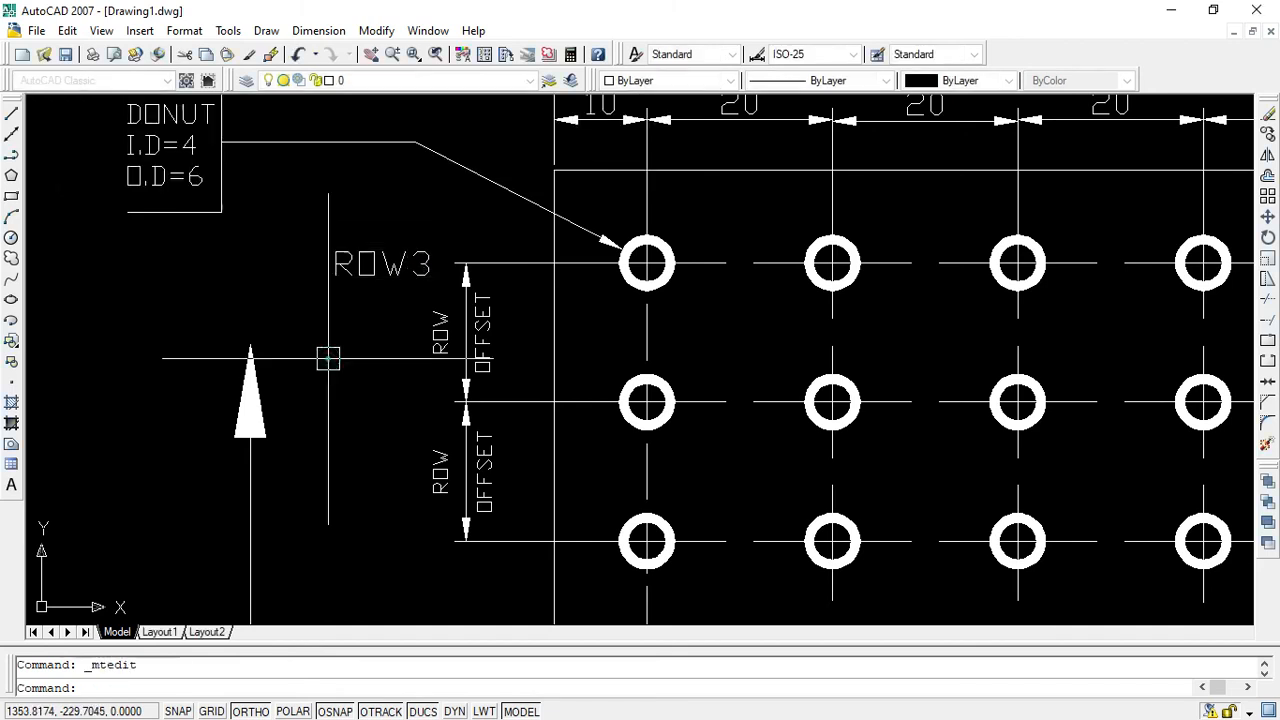
Add the multiline text ROW2 at height 2.5 beside the middle hole row's centre line, aligned under ROW3.
click(366, 258)
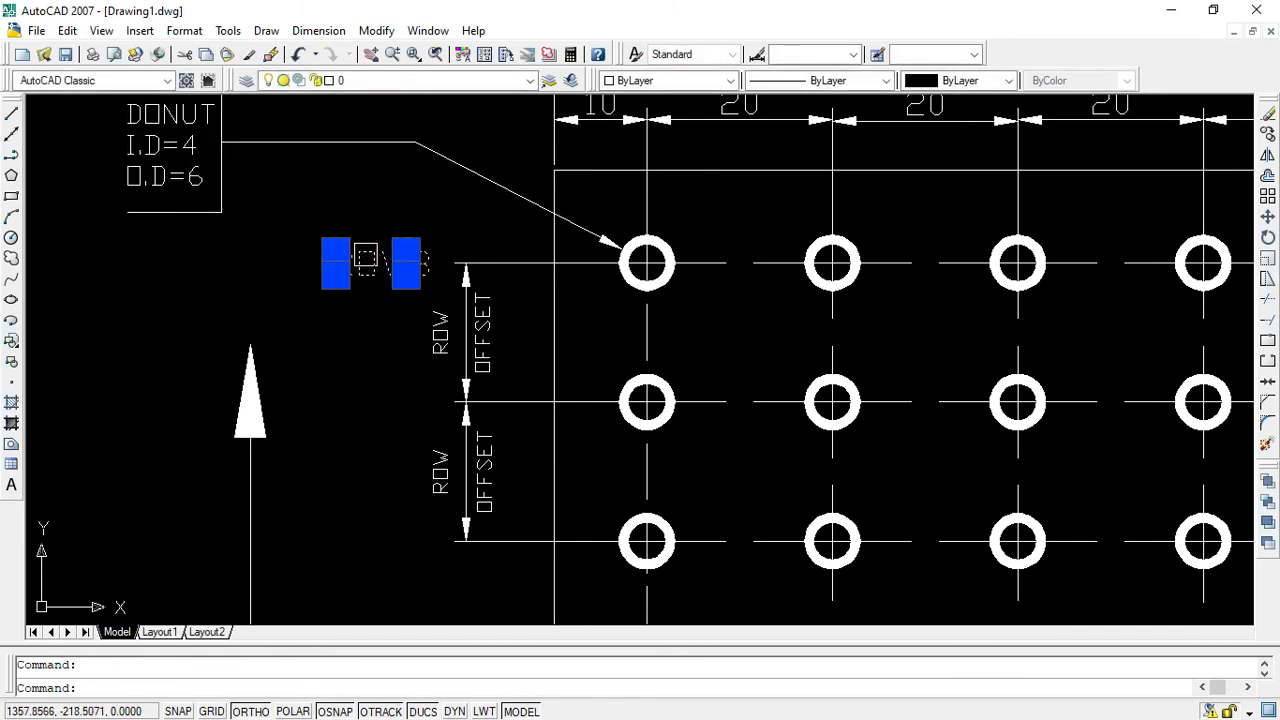
key(ctrl+c)
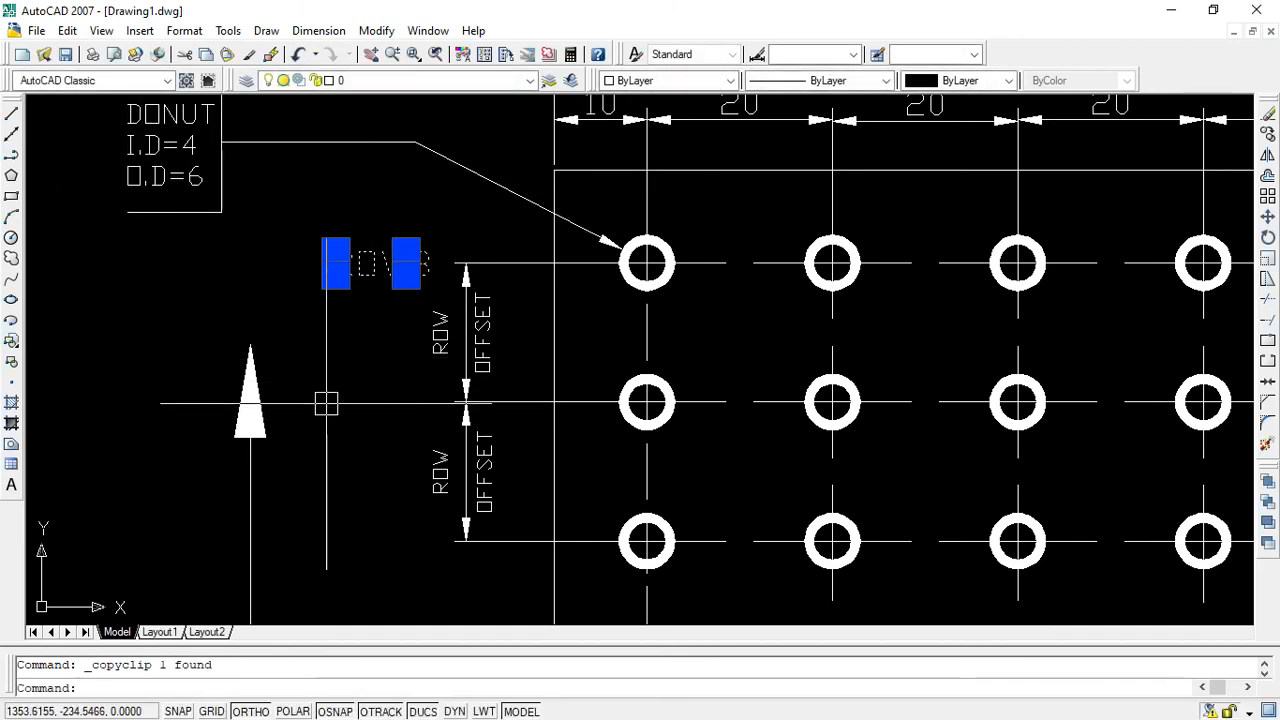
click(12, 487)
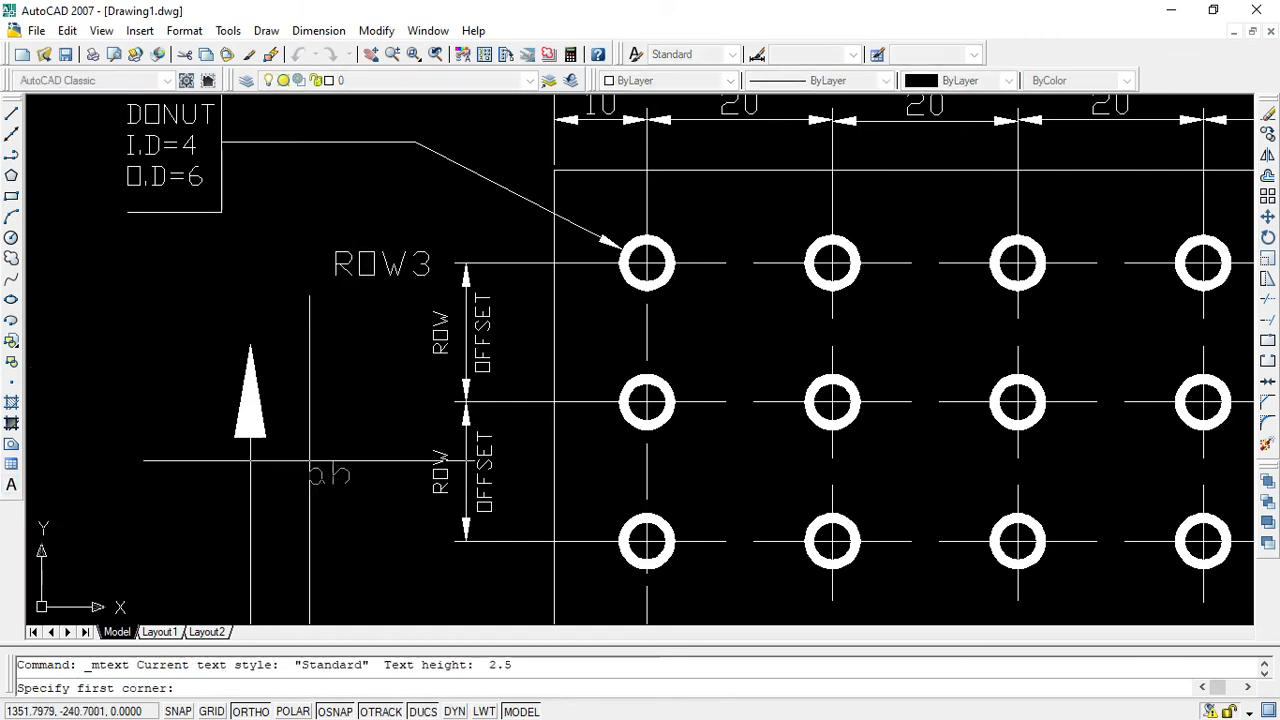
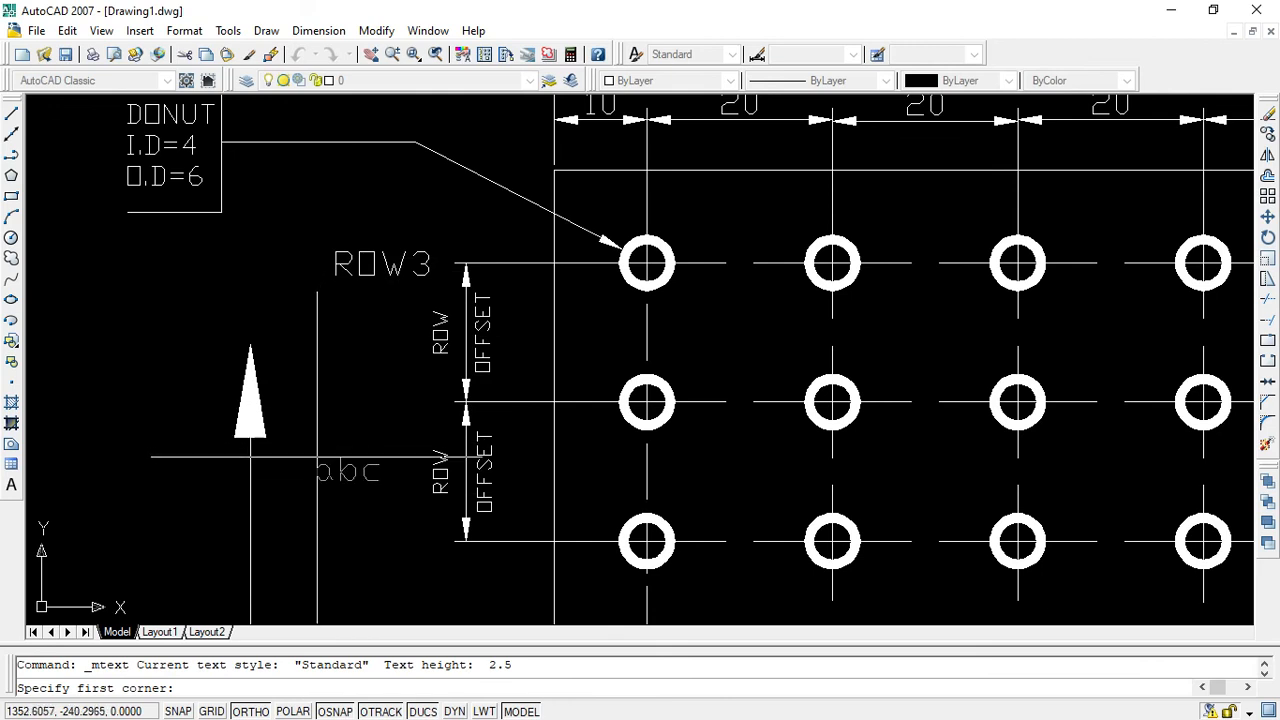
click(334, 397)
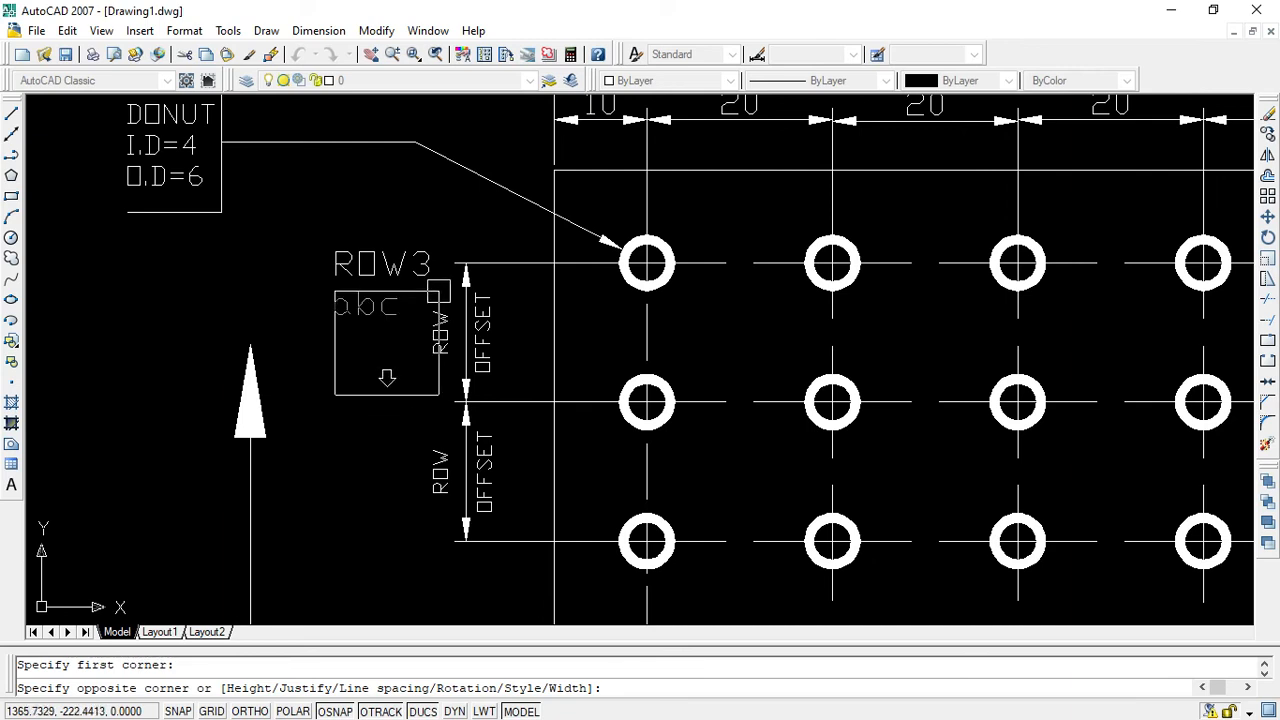
click(435, 421)
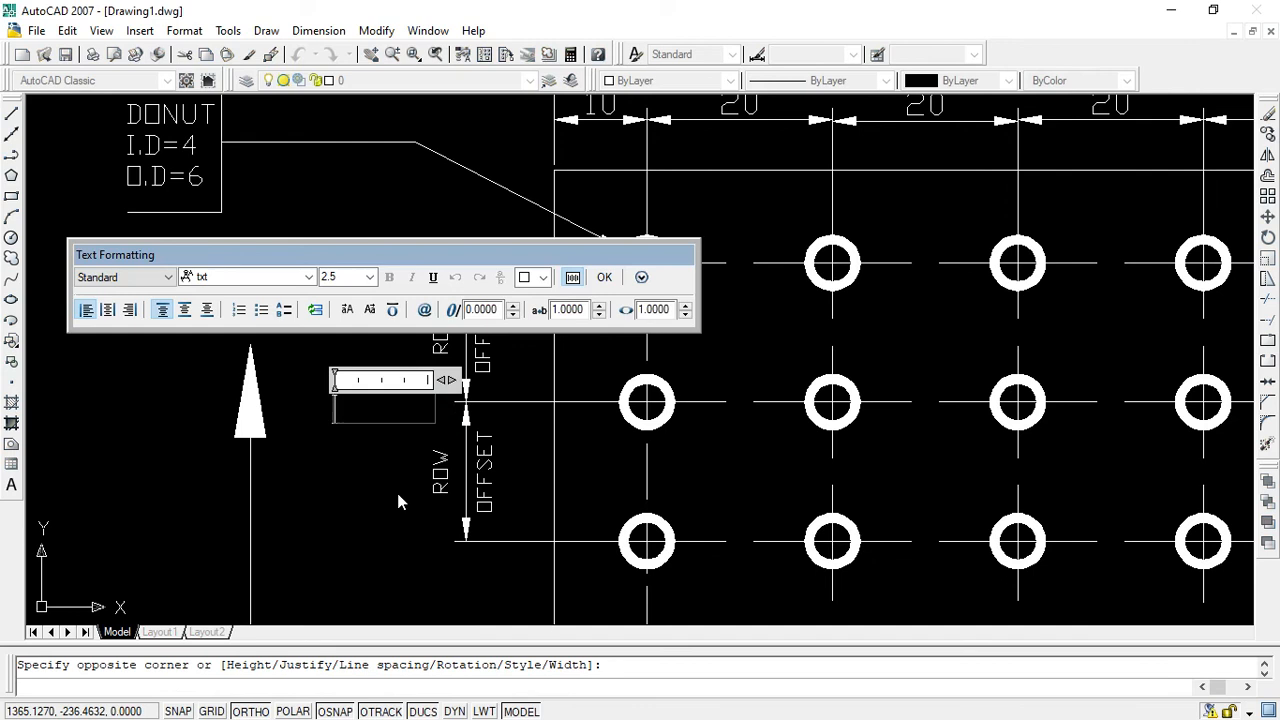
text(ROW2)
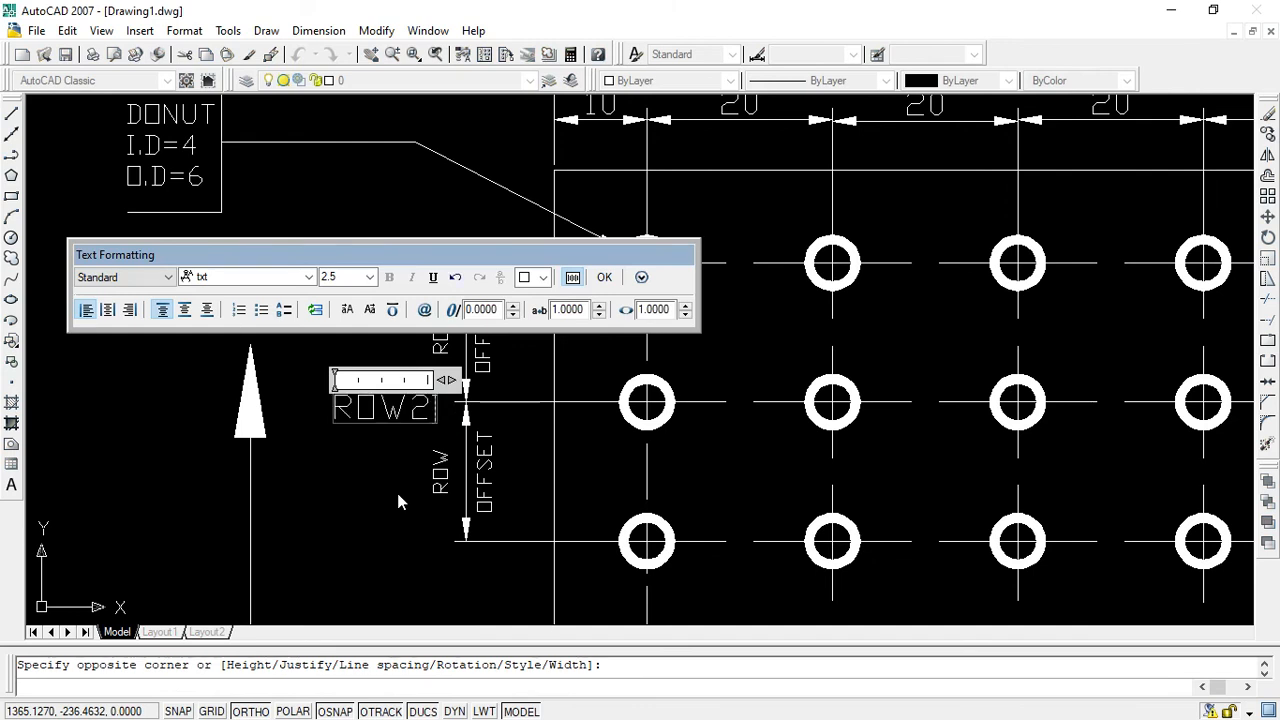
click(286, 471)
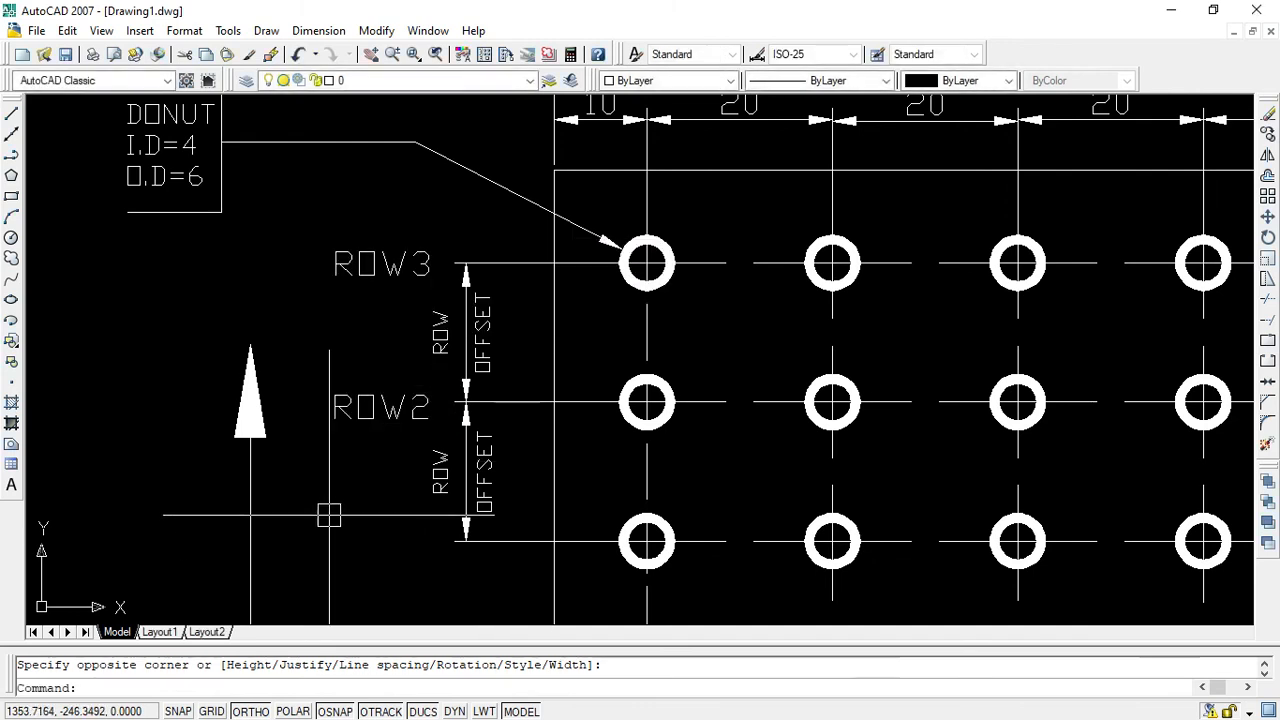
Add the multiline text ROW3 at height 2.5 beside the bottom hole row's centre line, aligned under ROW2.
click(11, 485)
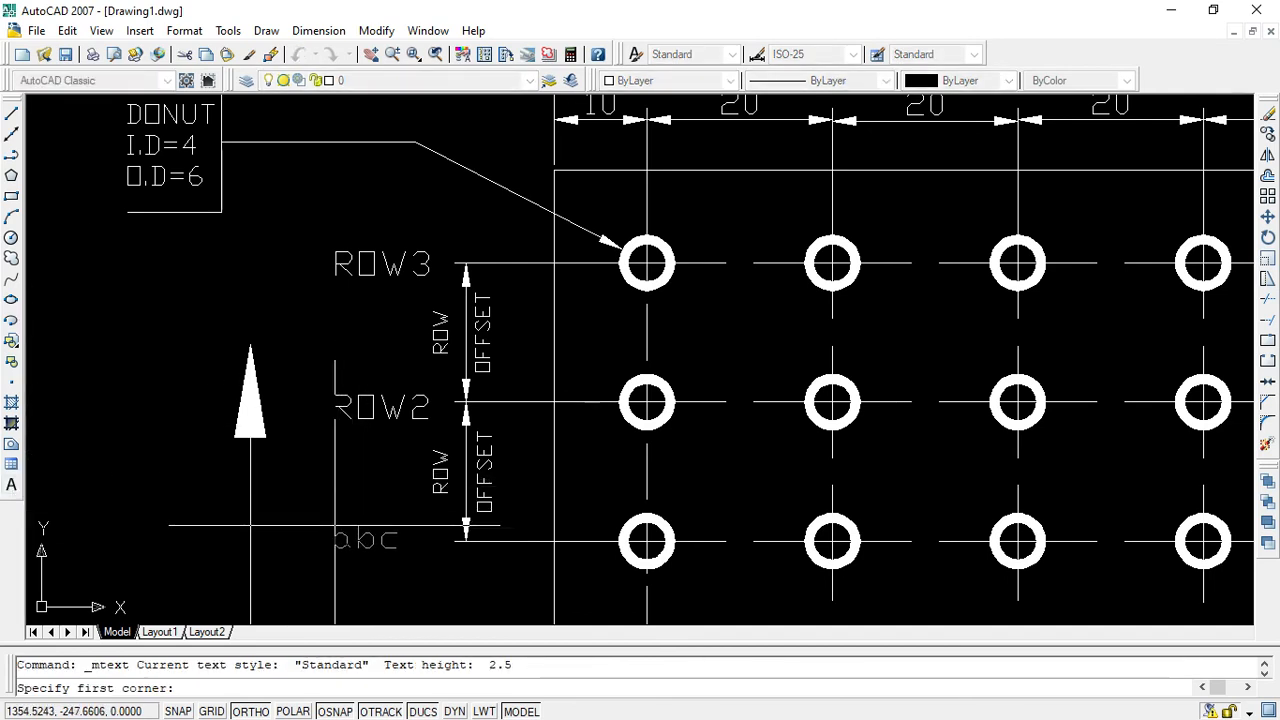
click(334, 525)
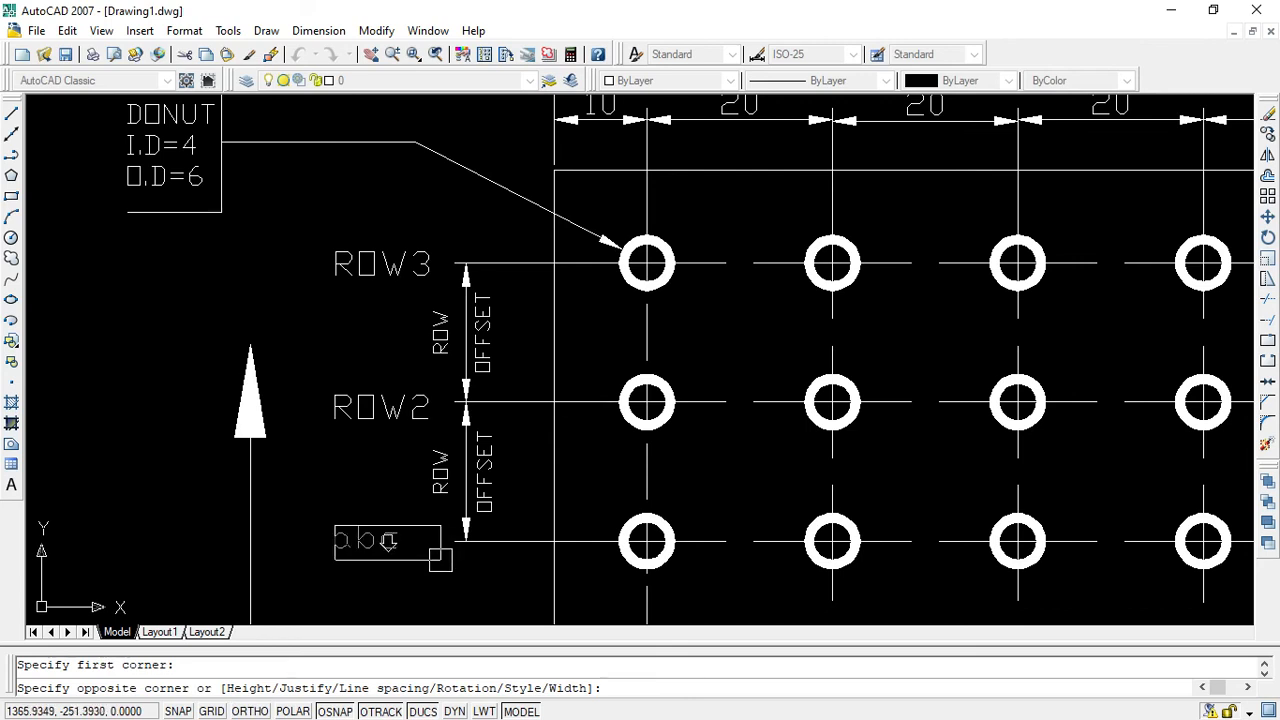
click(440, 561)
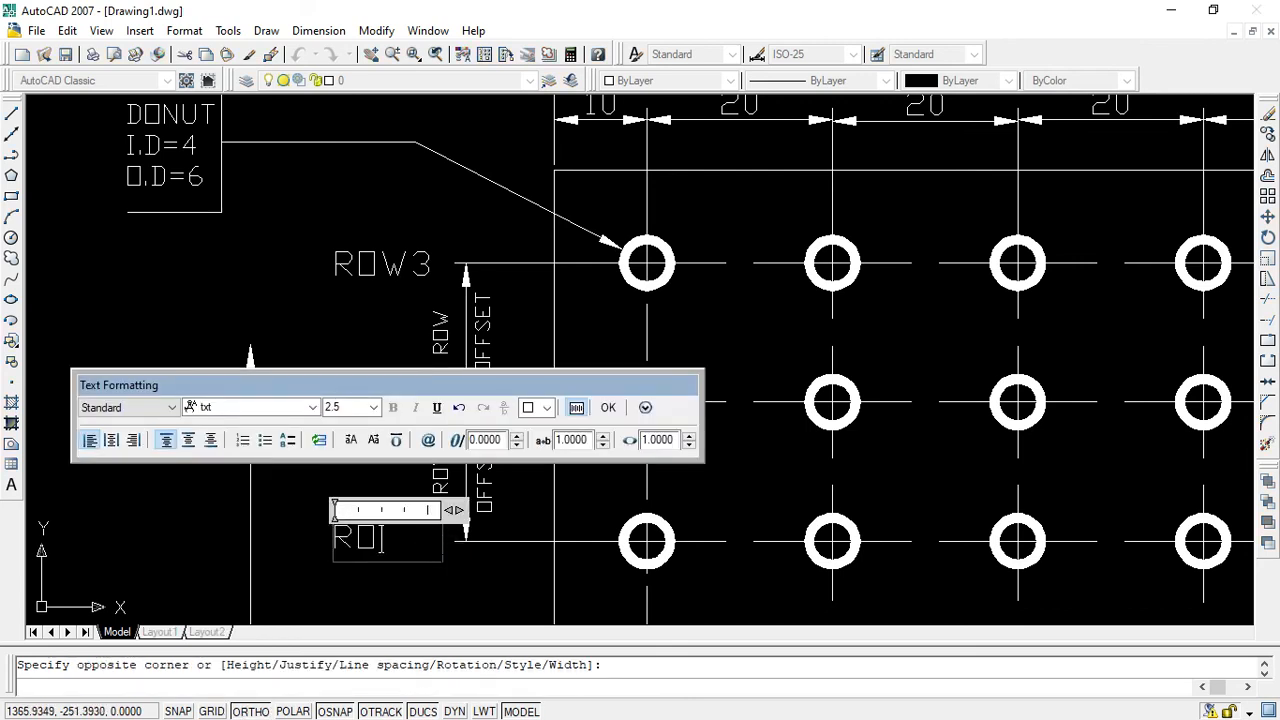
click(290, 548)
Change the label beside the bottom hole row to ROW1.
scroll(1048, 486, down, 2)
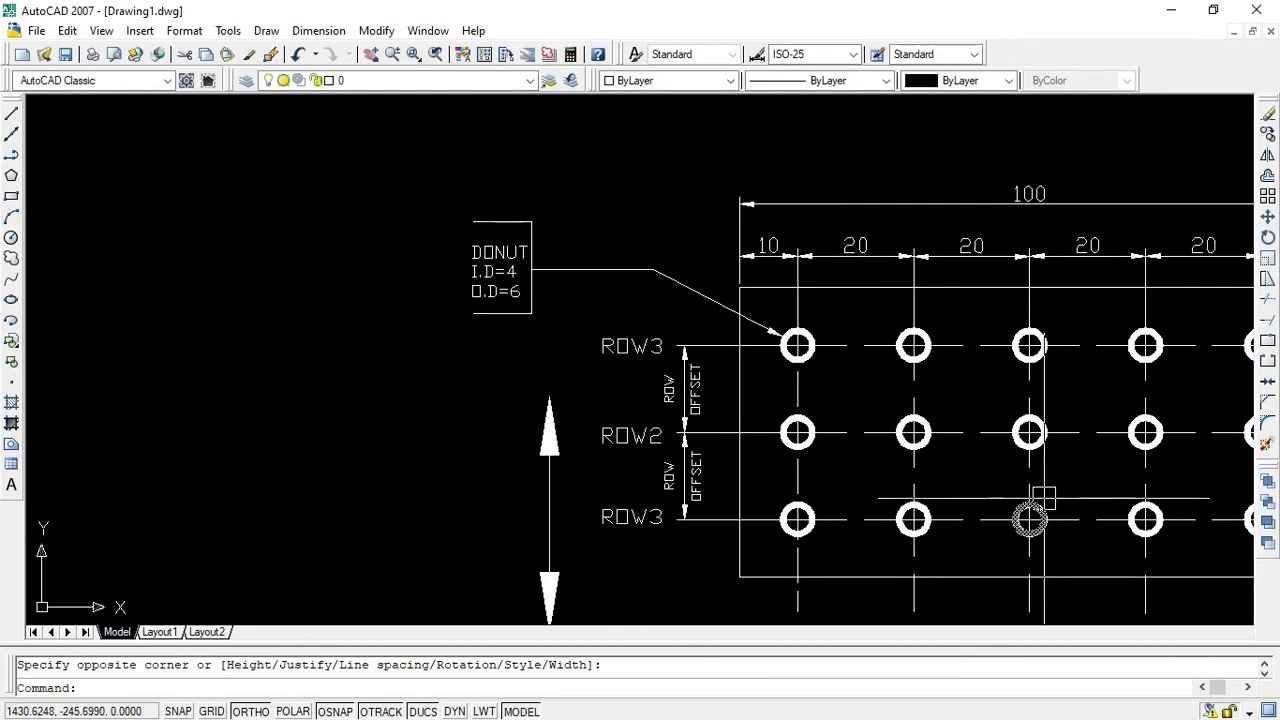
scroll(1030, 518, up, 1)
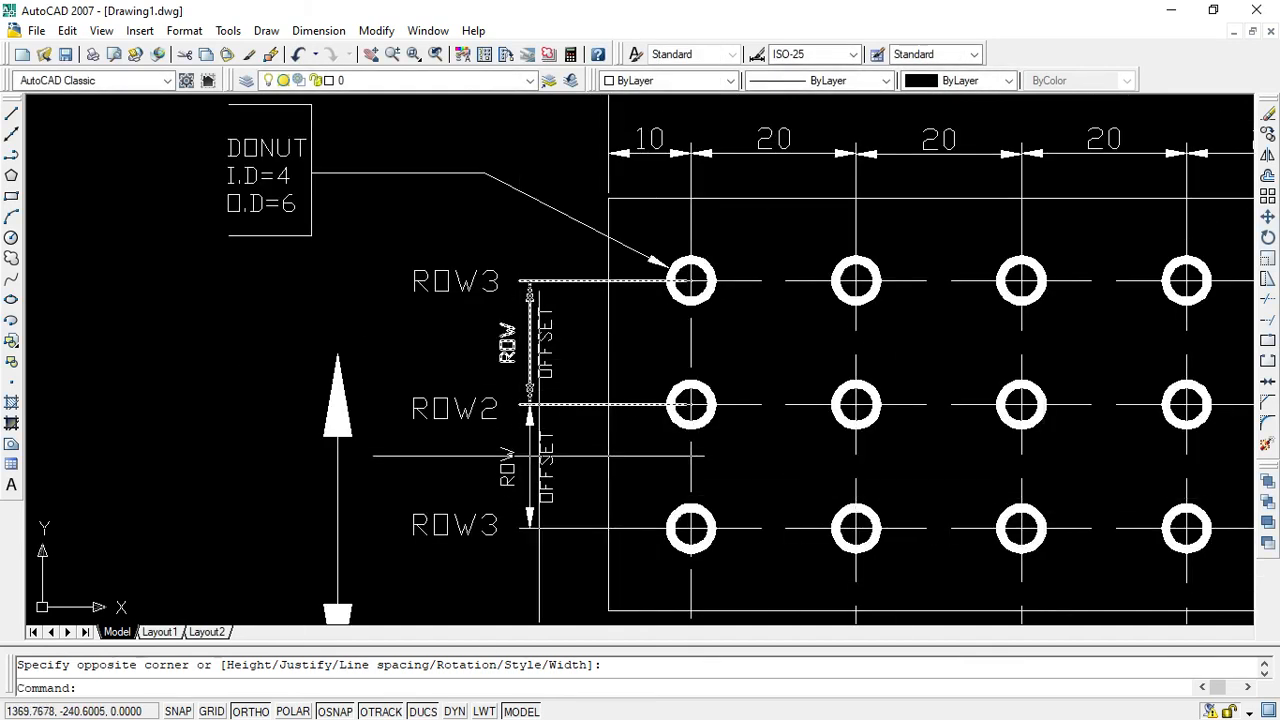
double_click(452, 526)
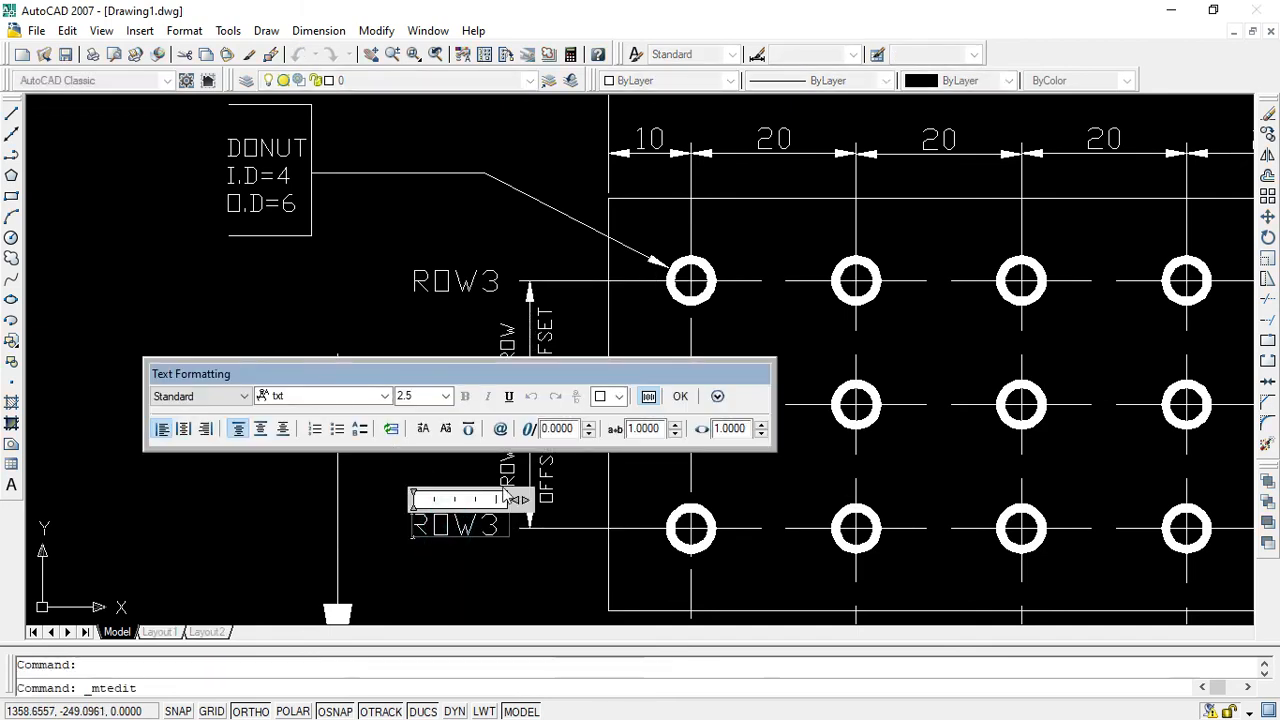
click(500, 523)
key(BackSpace)
text(1)
click(476, 552)
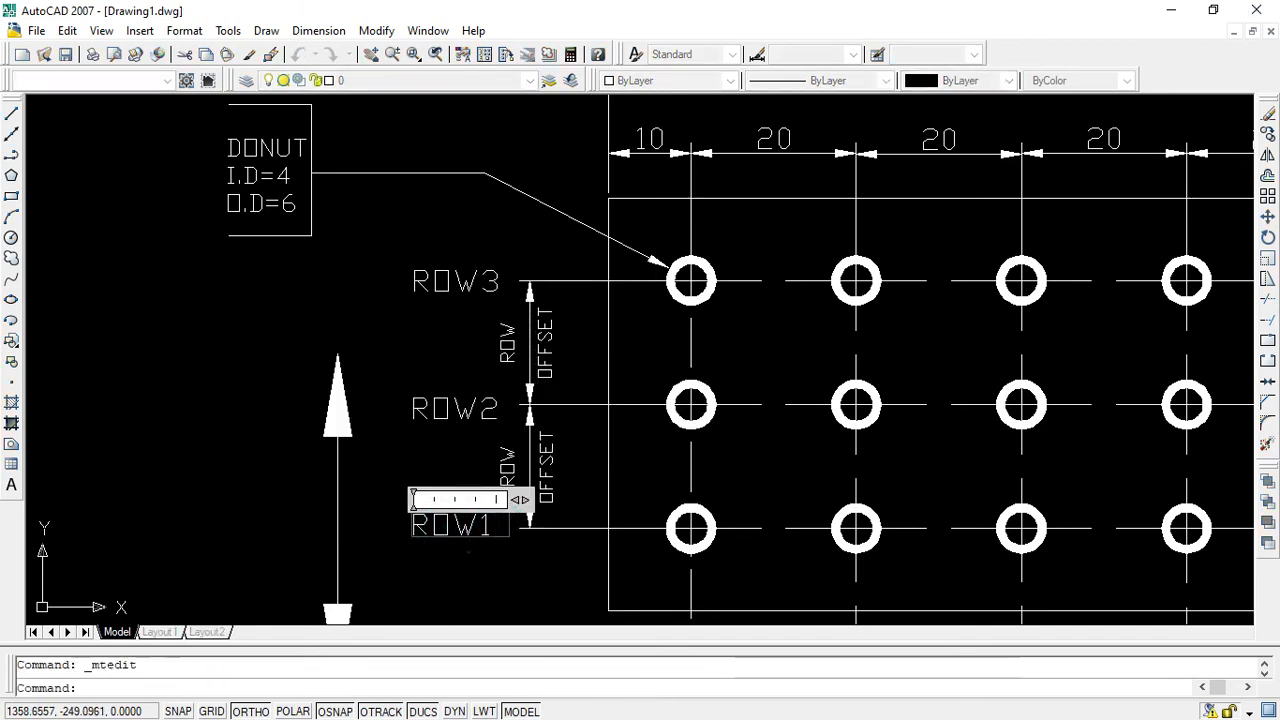
Add a linear dimension between the centres of the first and second holes in the bottom row, placed just below the plate.
scroll(480, 555, down, 6)
scroll(689, 466, up, 5)
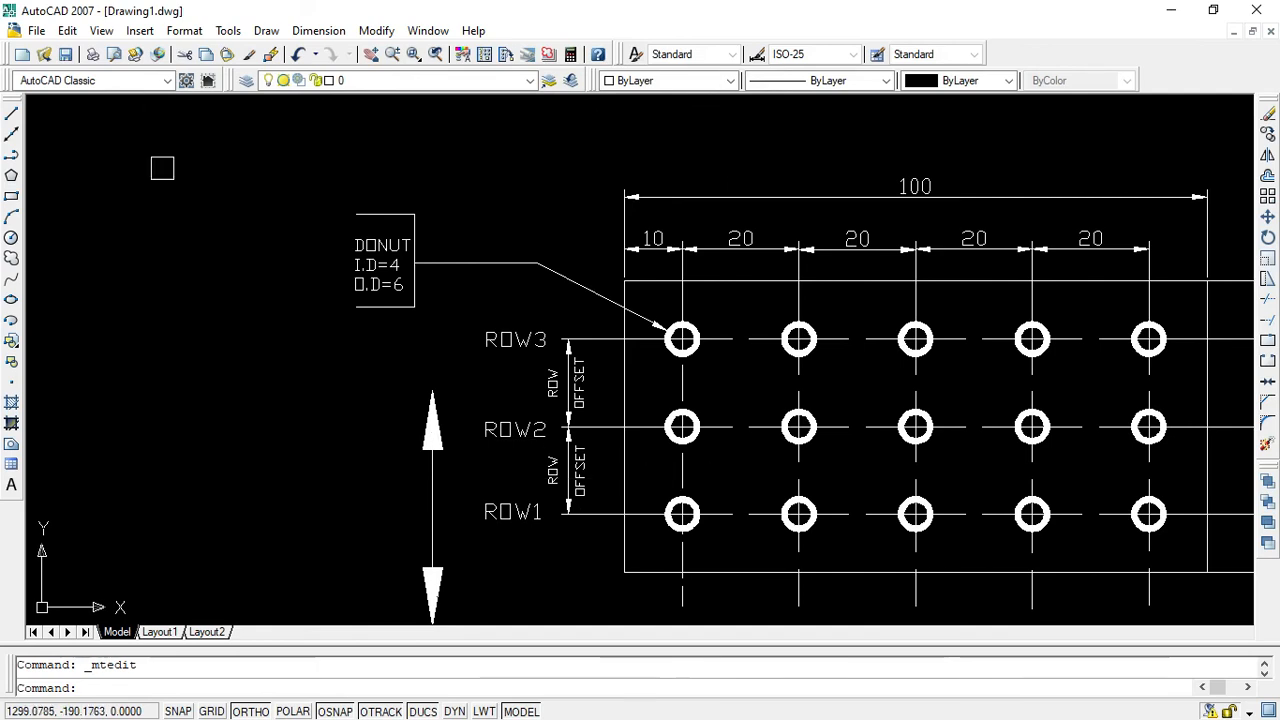
click(370, 54)
mouse_move(847, 382)
mouse_down()
mouse_move(640, 331)
mouse_move(469, 269)
mouse_up()
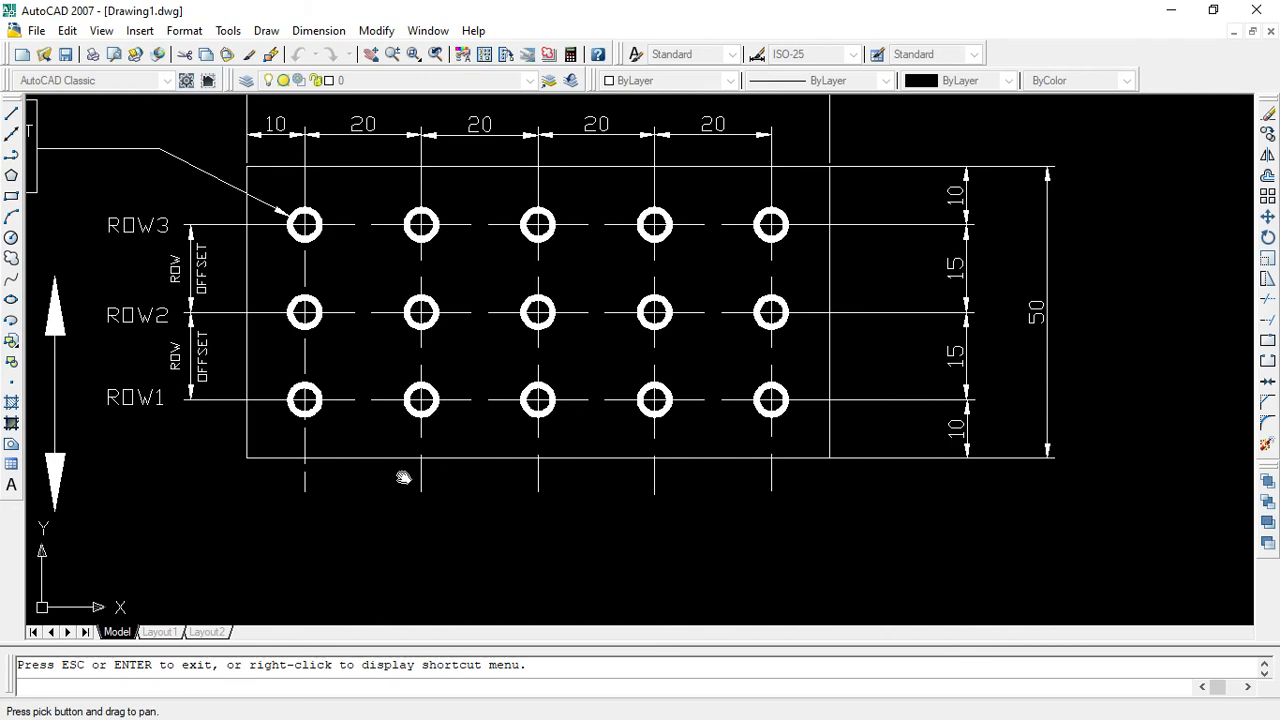
click(316, 32)
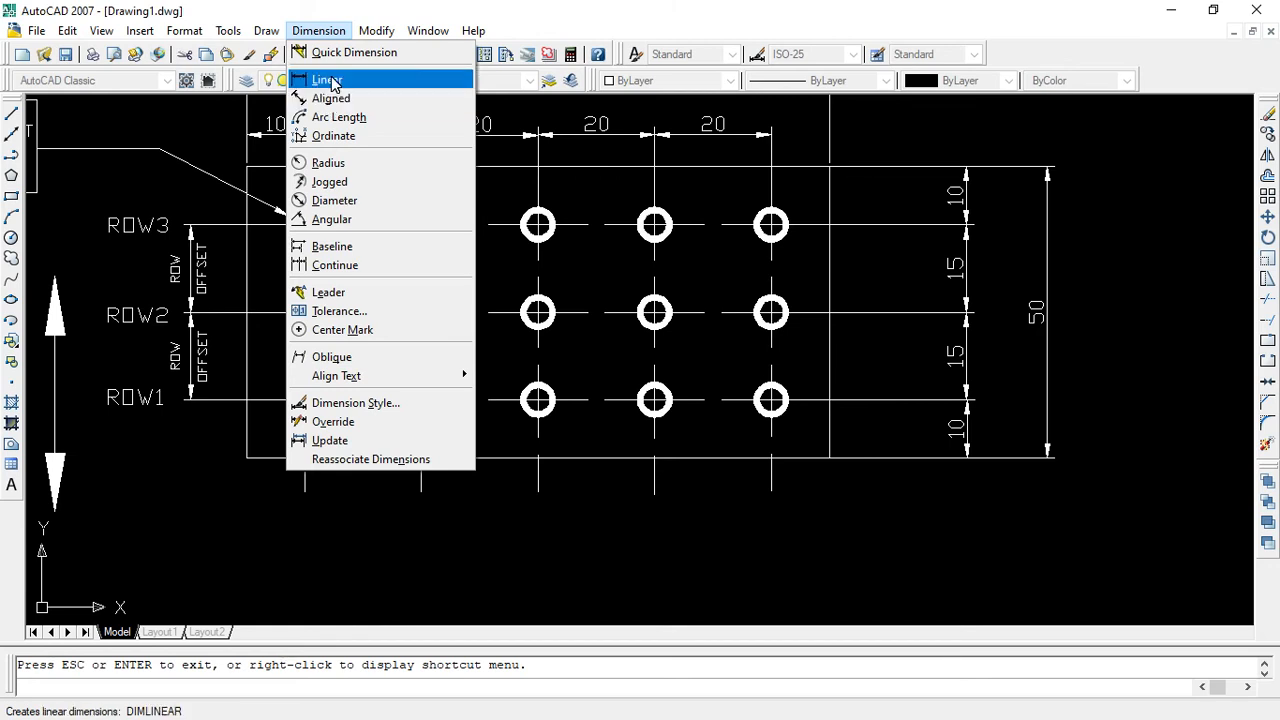
click(329, 81)
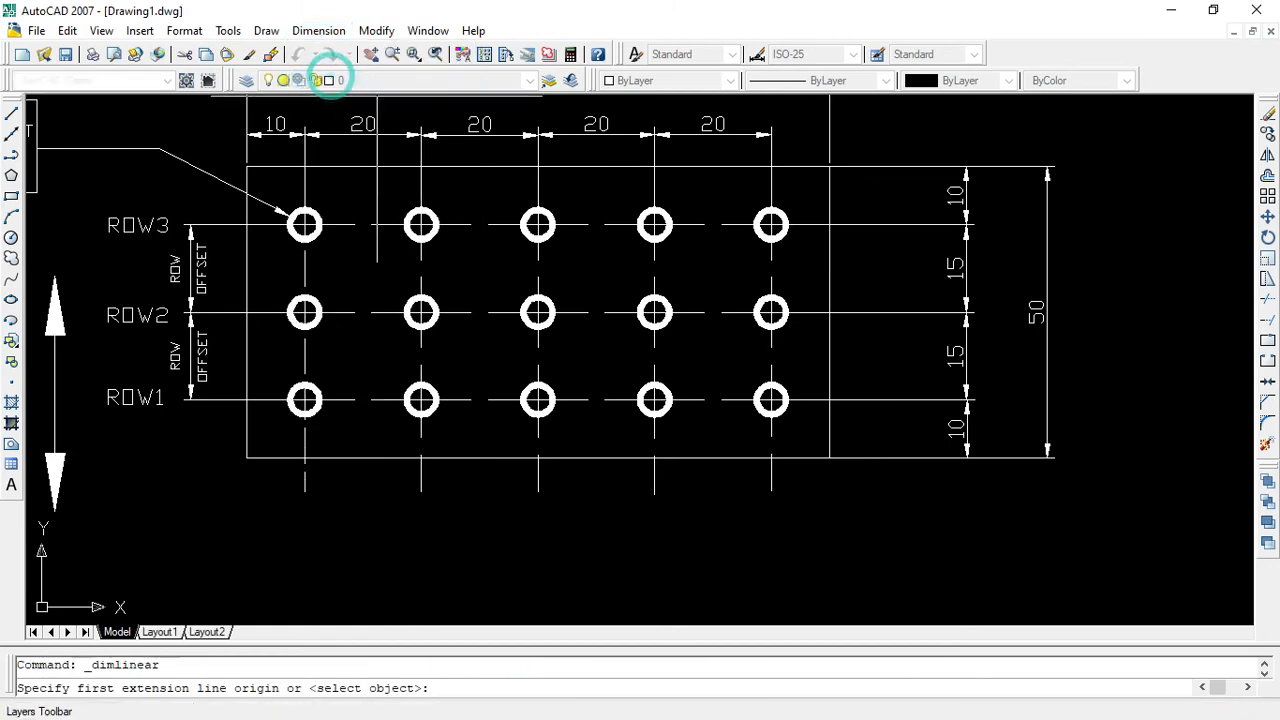
click(304, 400)
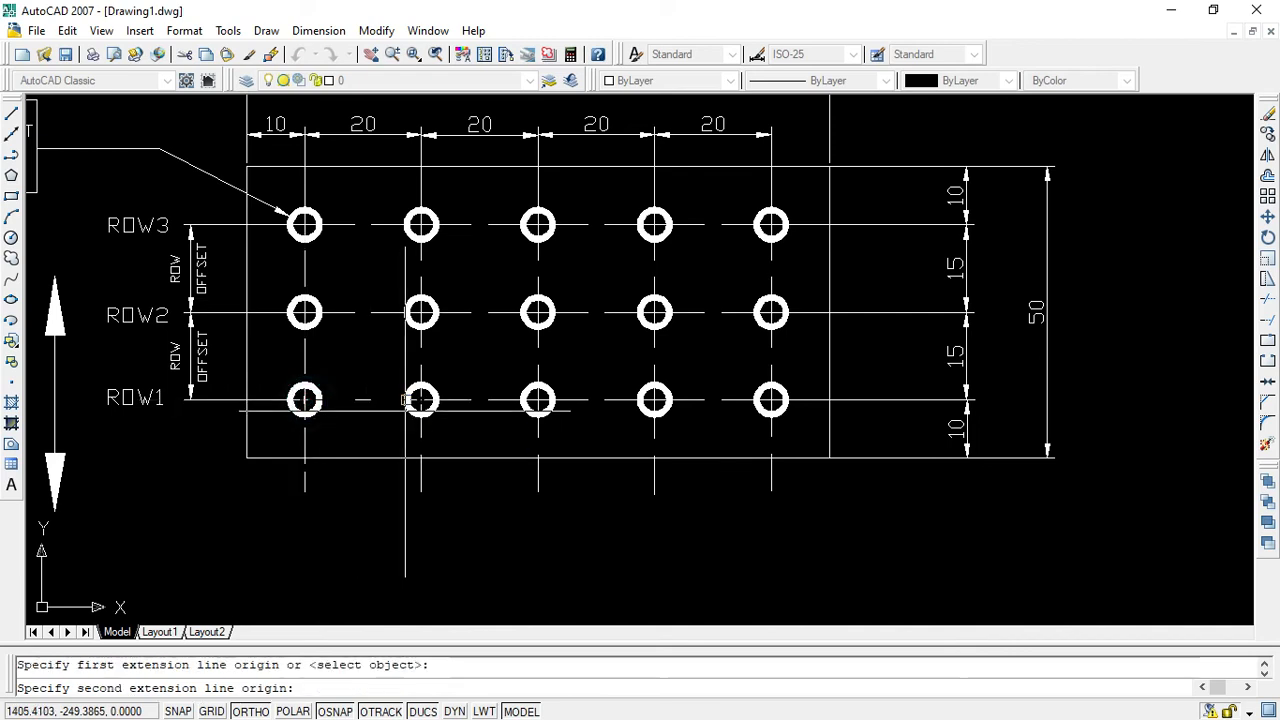
click(421, 400)
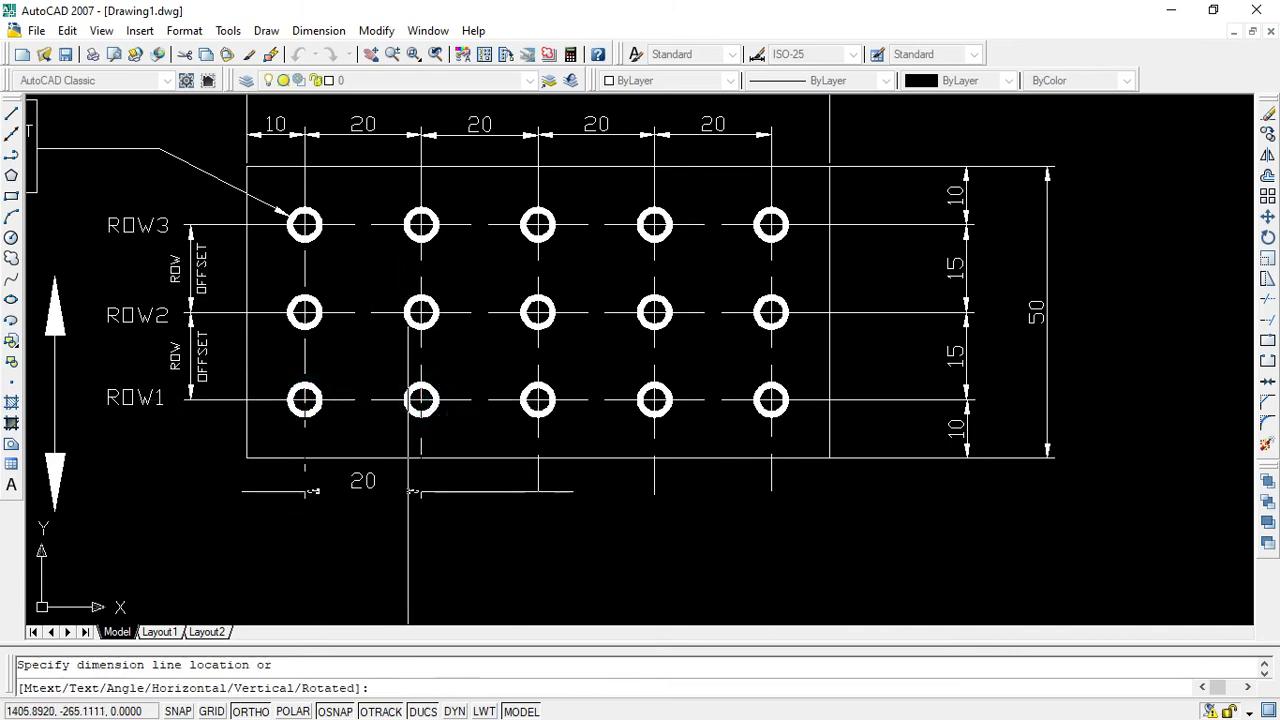
click(409, 487)
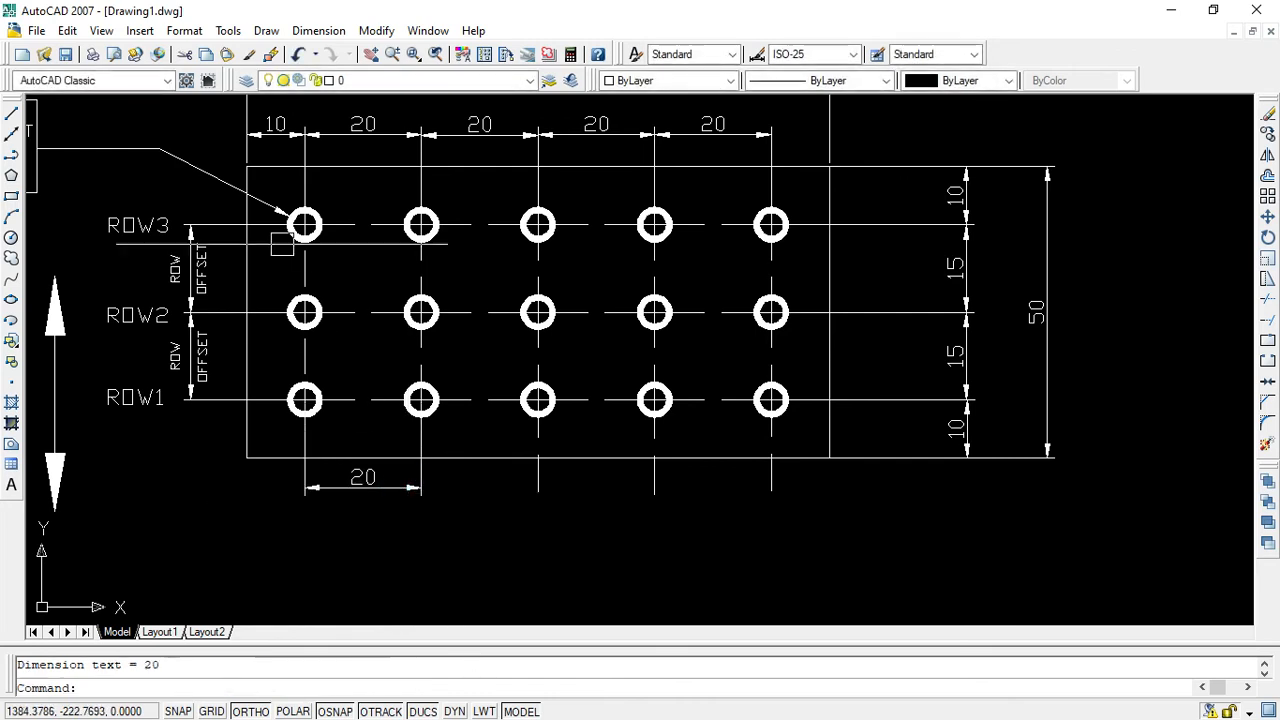
click(318, 31)
click(330, 80)
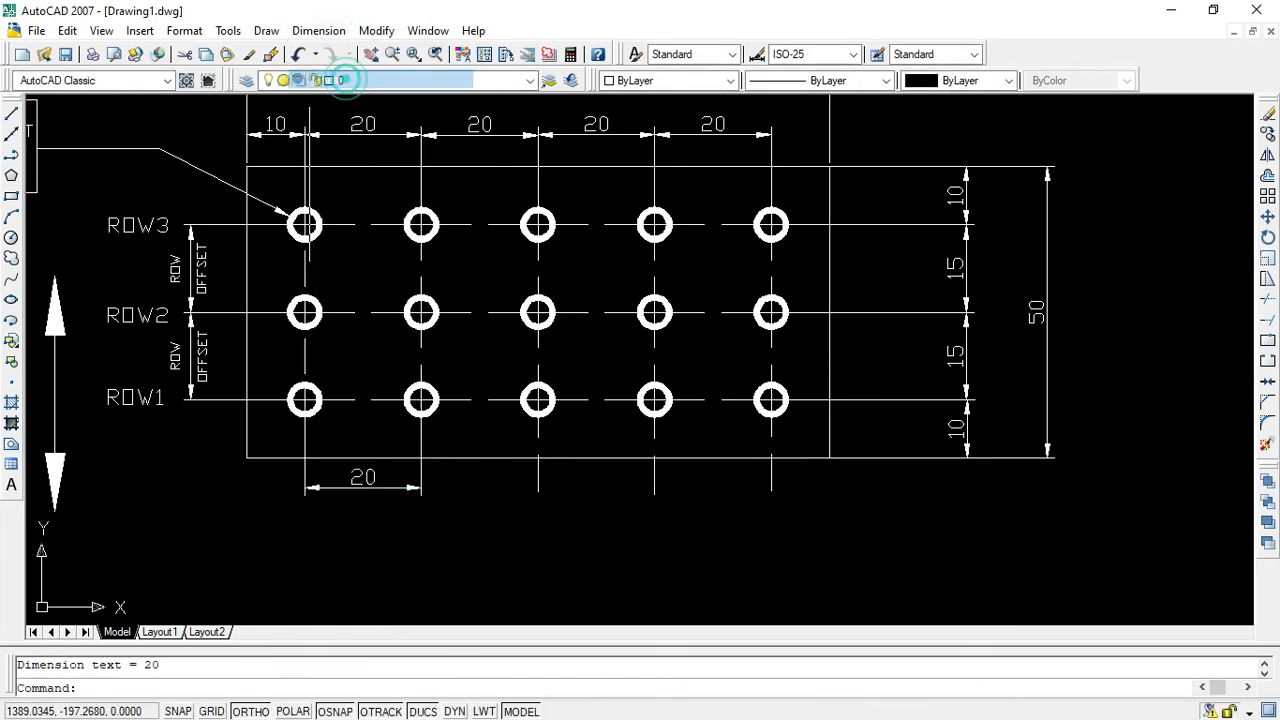
click(421, 400)
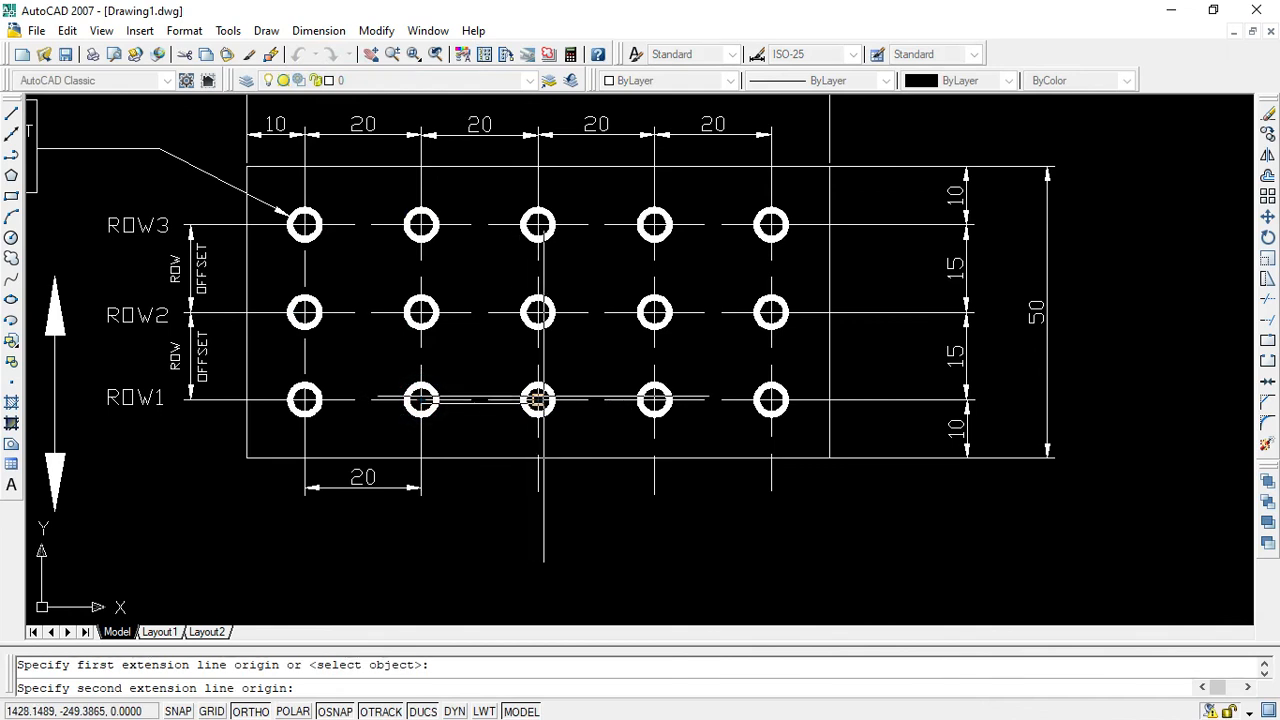
key(Escape)
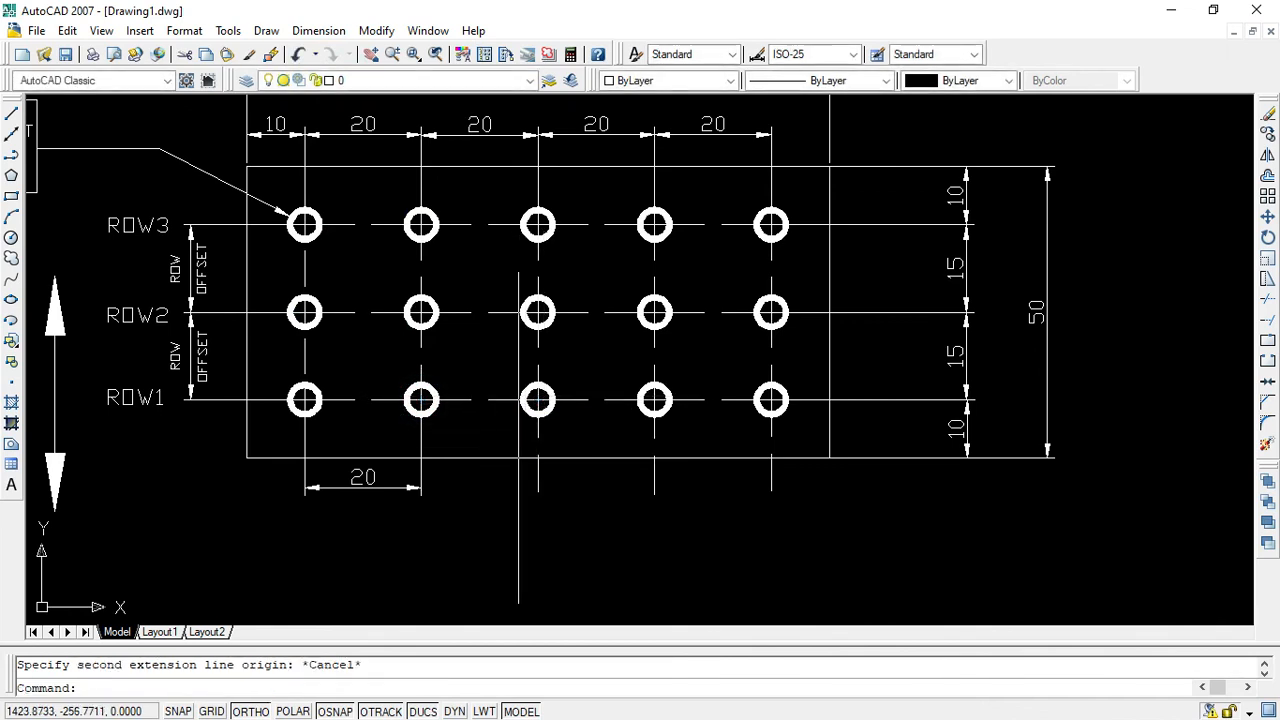
Draw a line between the centres of the second and third holes in the bottom row.
click(267, 31)
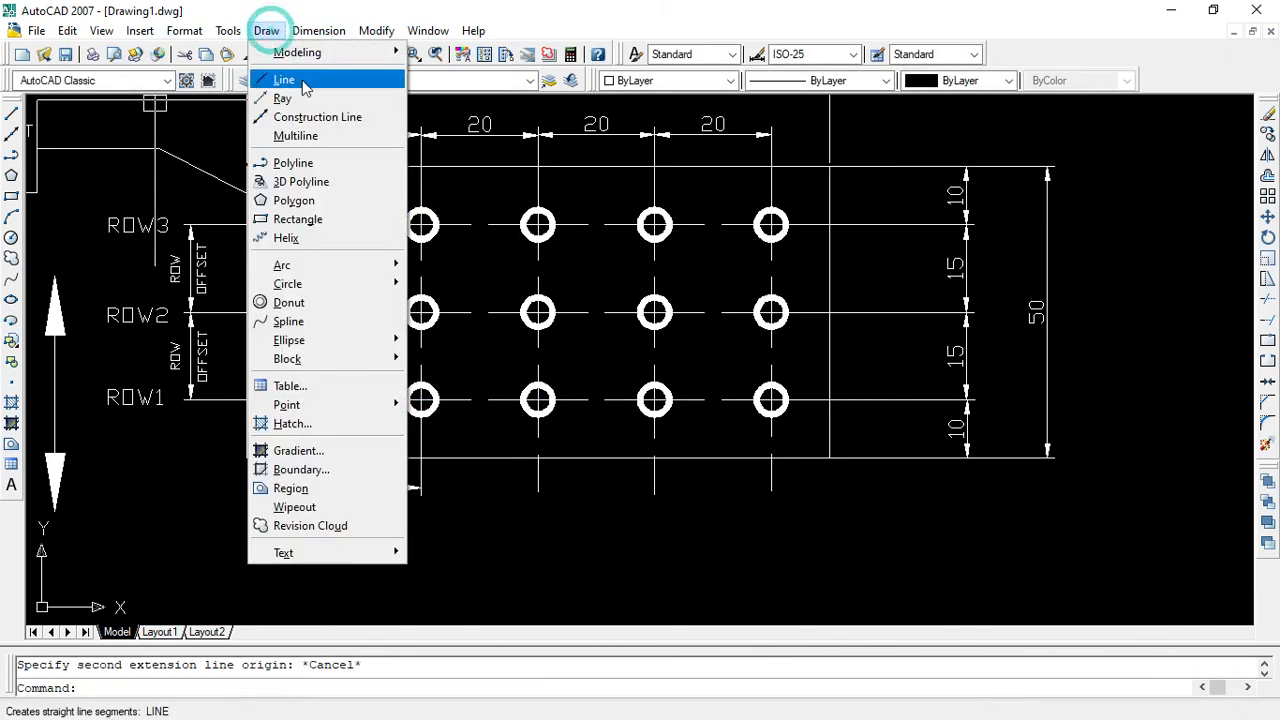
click(280, 80)
click(421, 400)
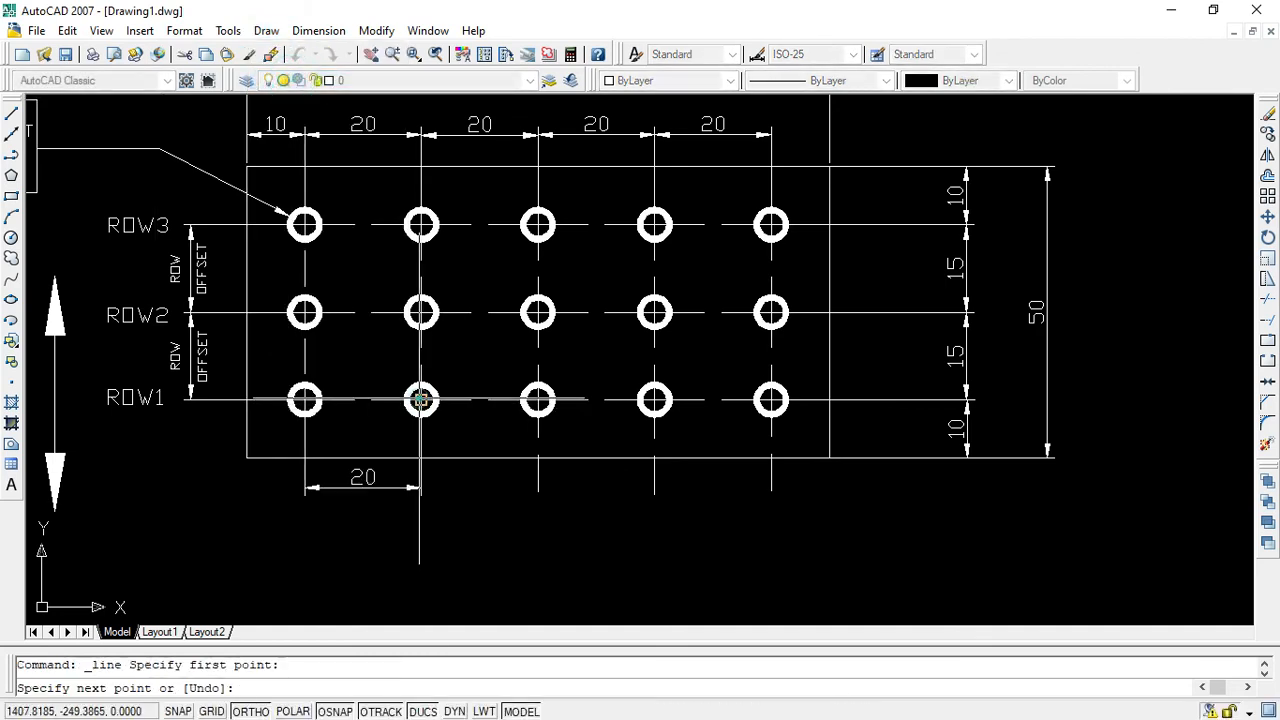
click(539, 400)
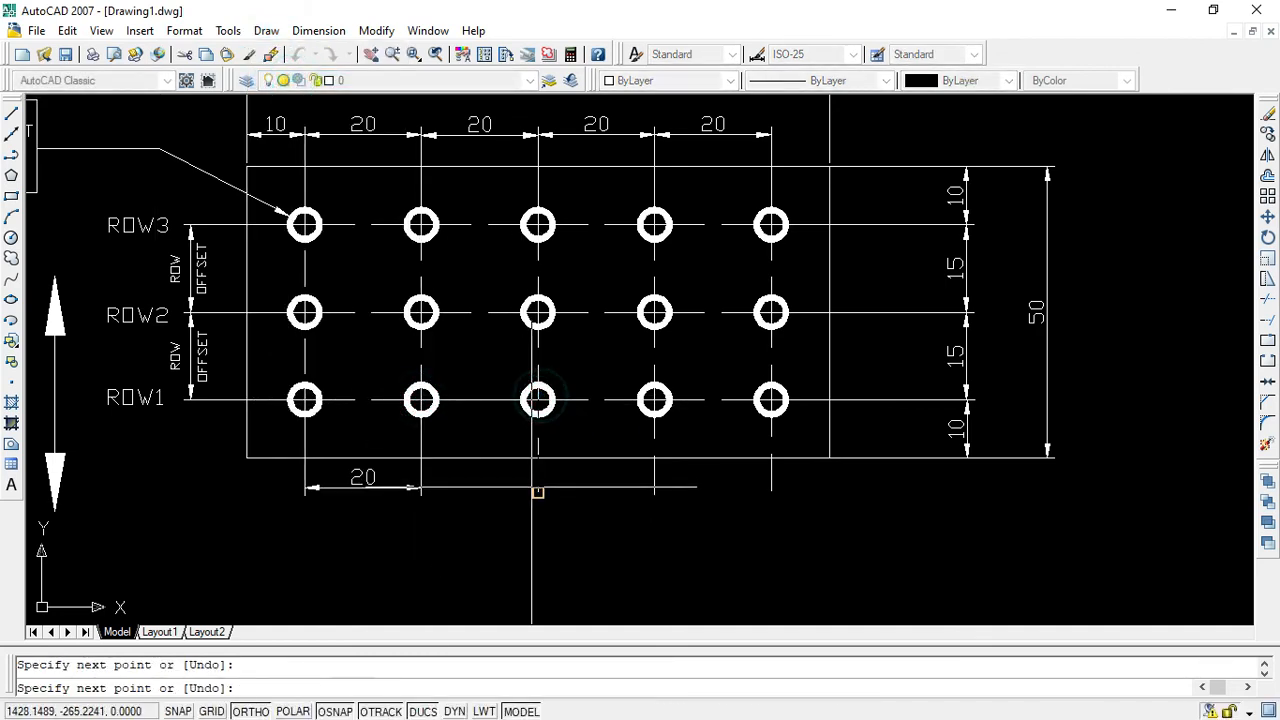
key(Escape)
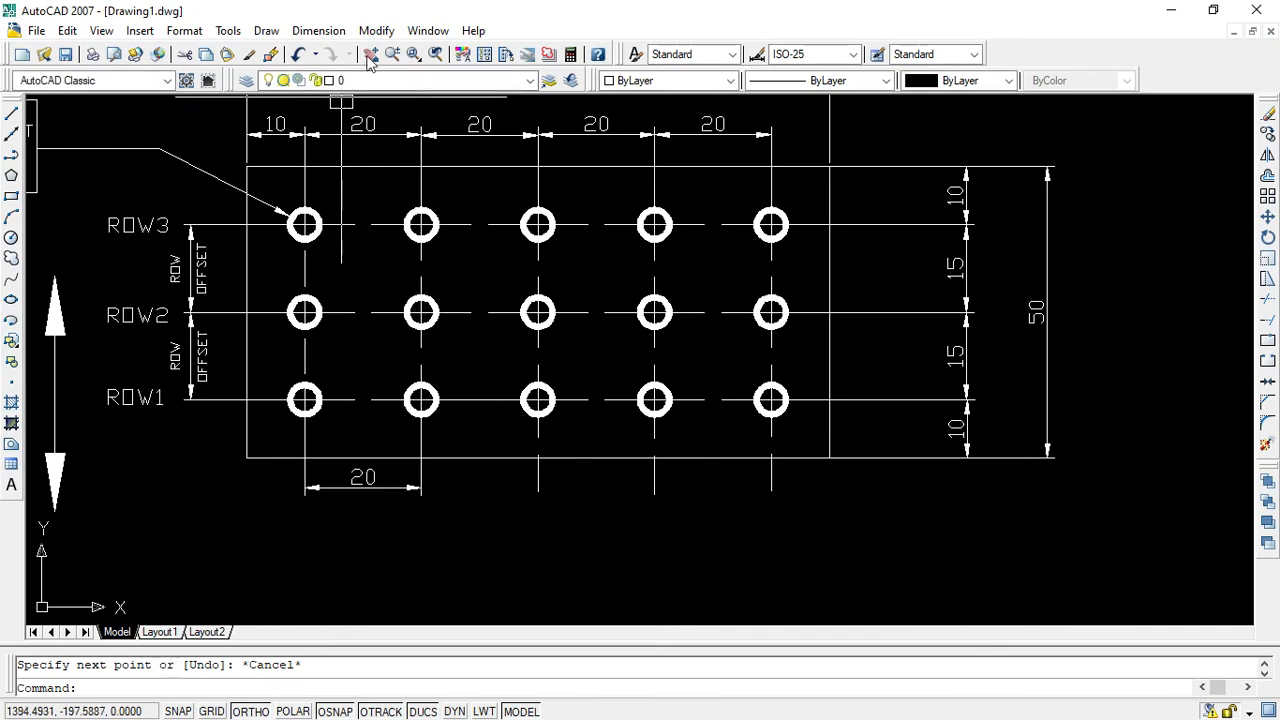
Add a linear dimension between the centres of the second and third bottom-row holes, in line with the first dimension below the plate.
click(318, 31)
click(340, 79)
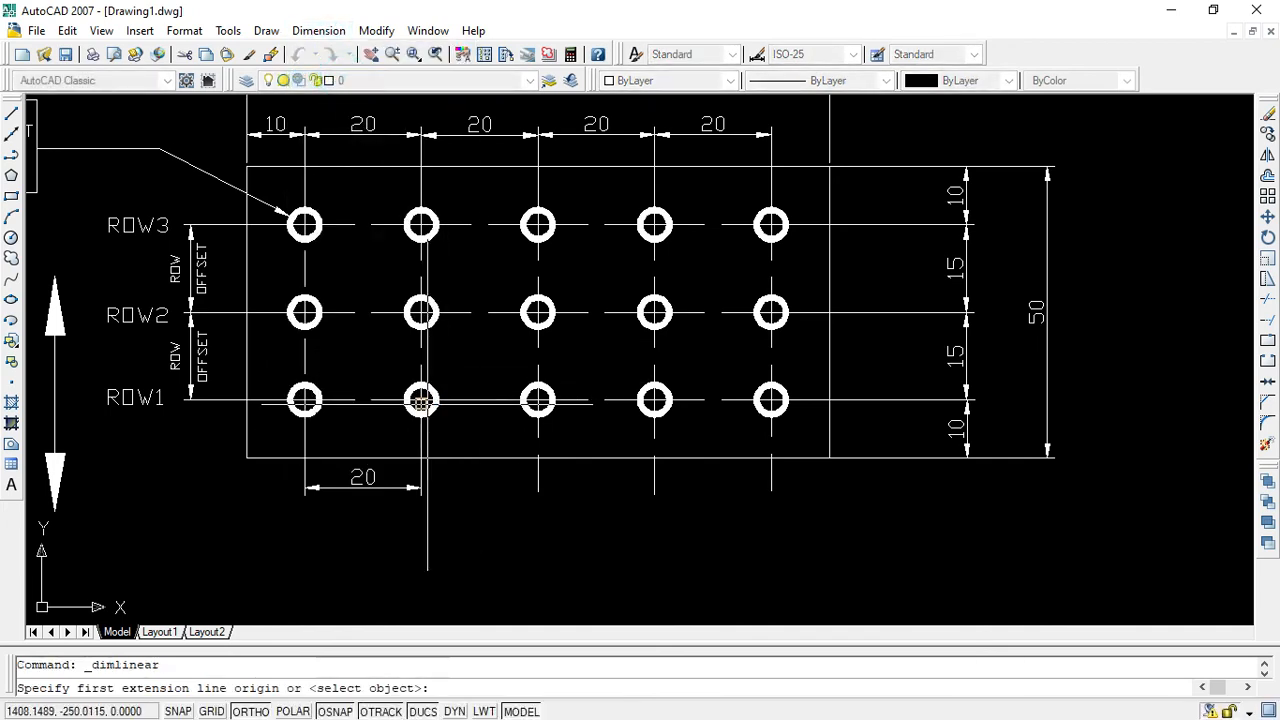
click(421, 400)
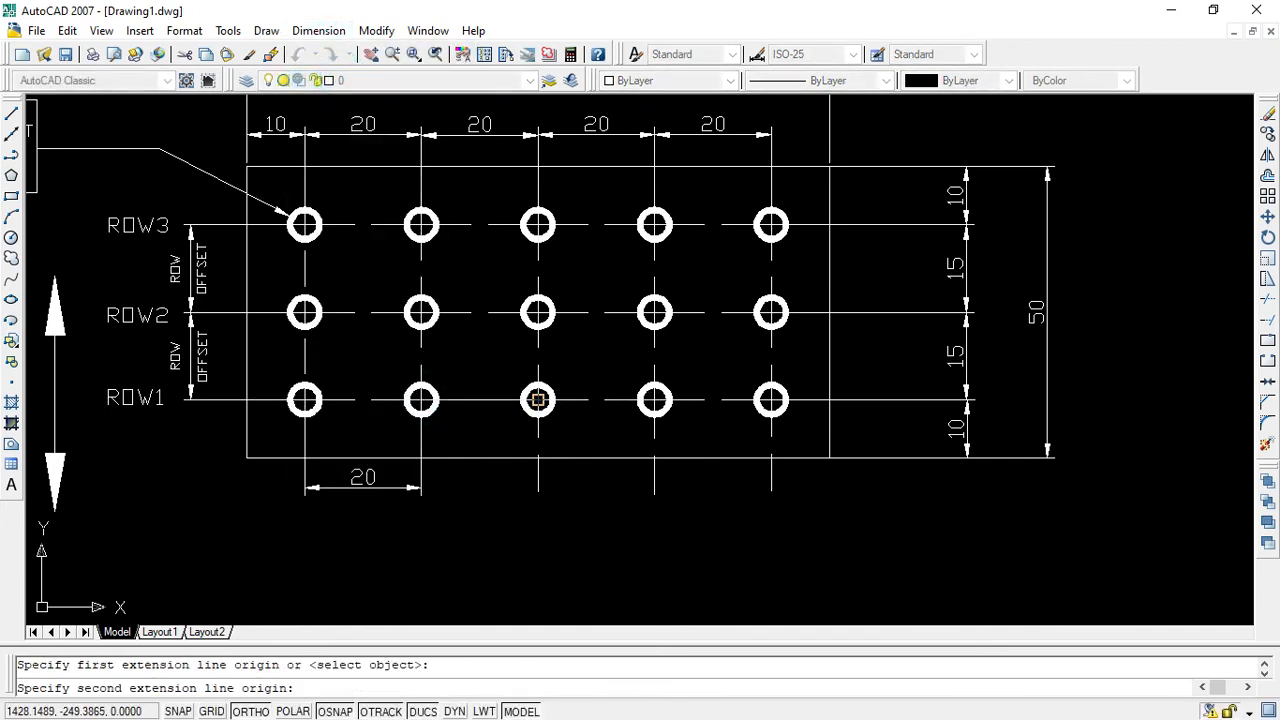
click(537, 400)
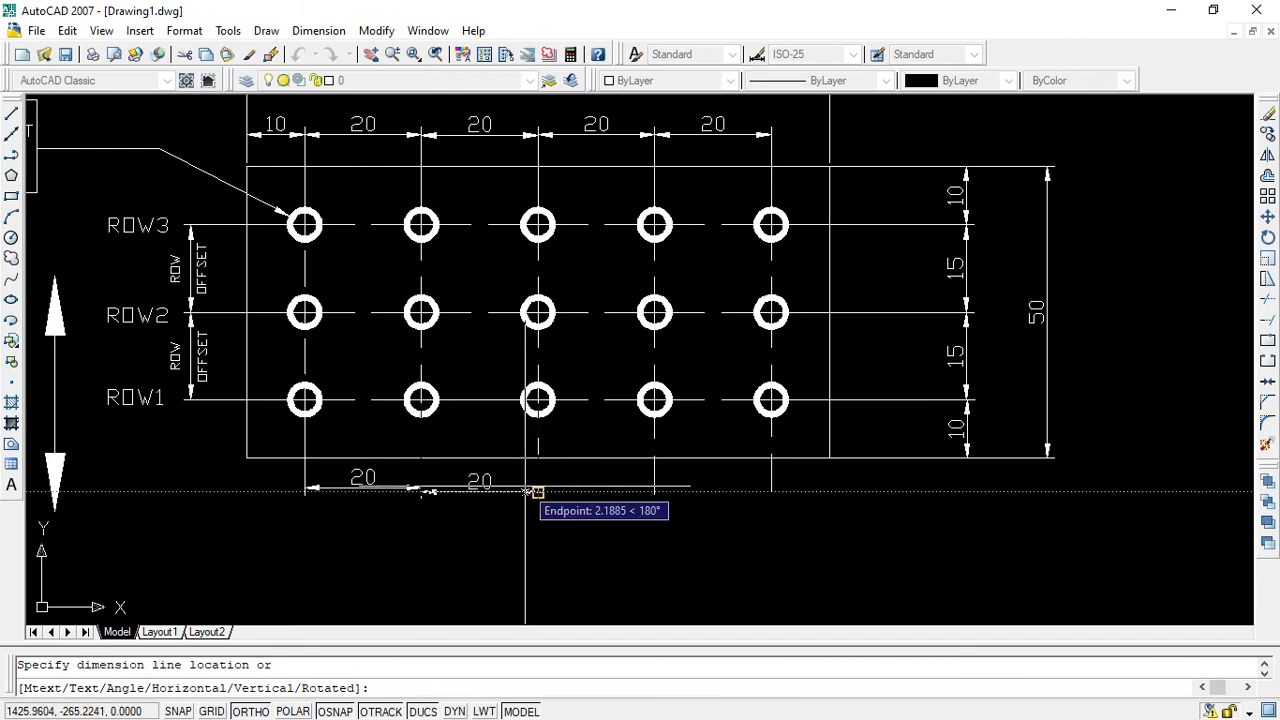
scroll(525, 491, up, 3)
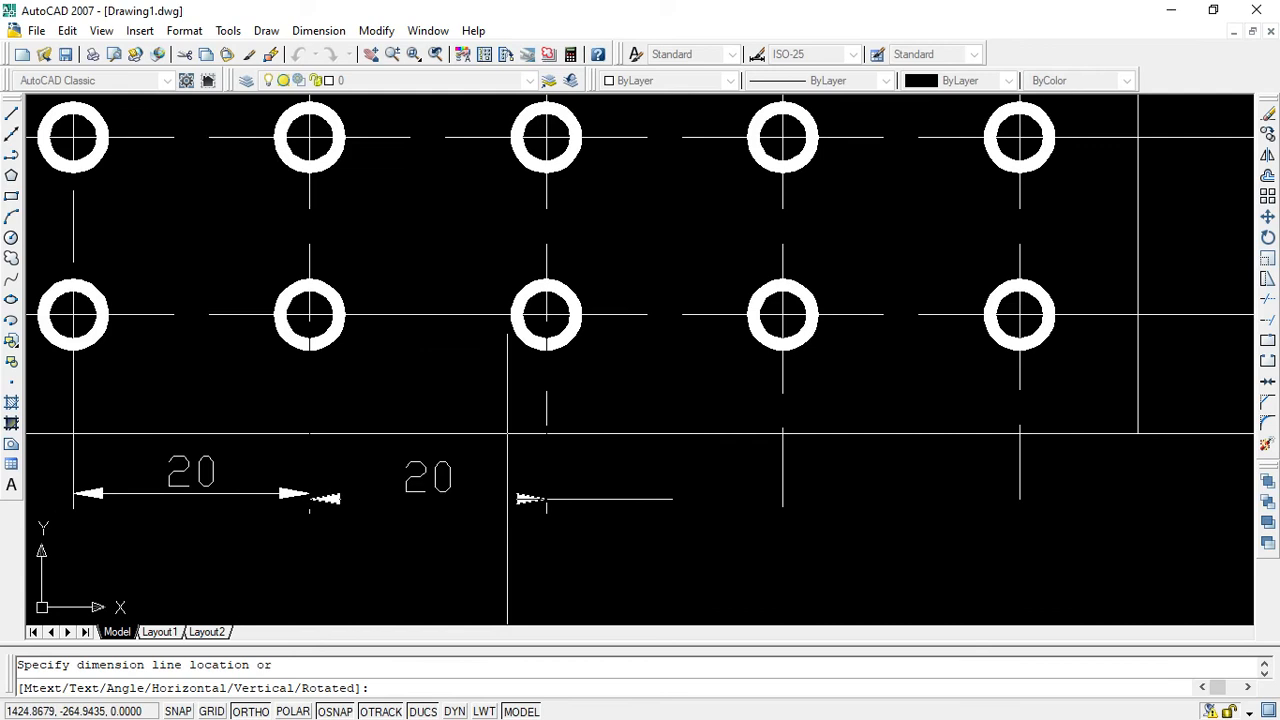
click(514, 493)
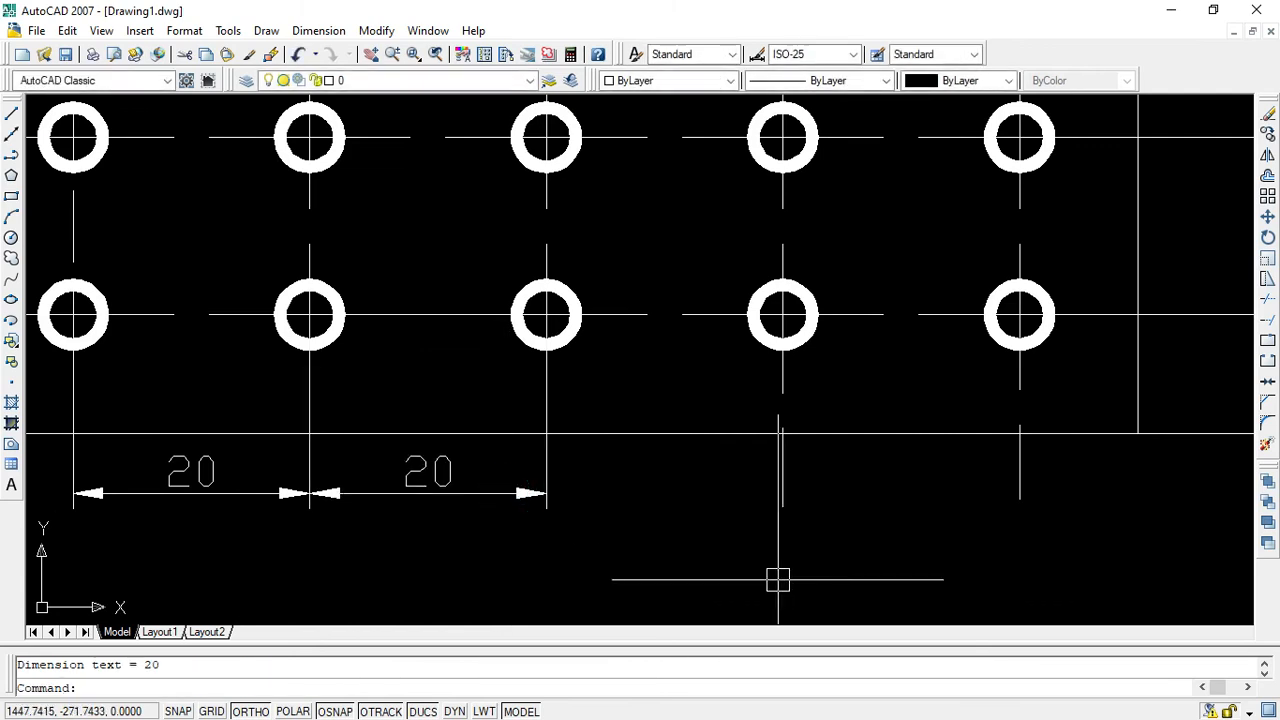
Add a linear dimension between the centres of the third and fourth bottom-row holes, placed below the plate.
right_click(679, 475)
click(720, 150)
click(545, 315)
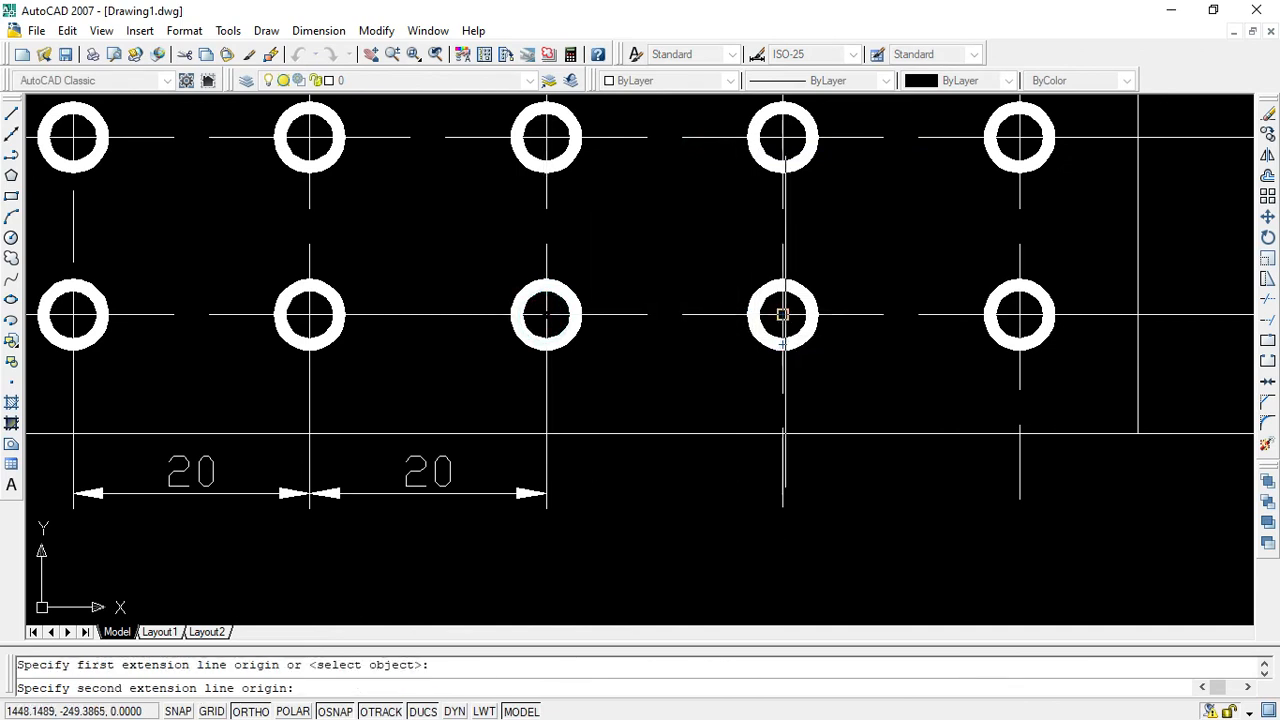
click(782, 315)
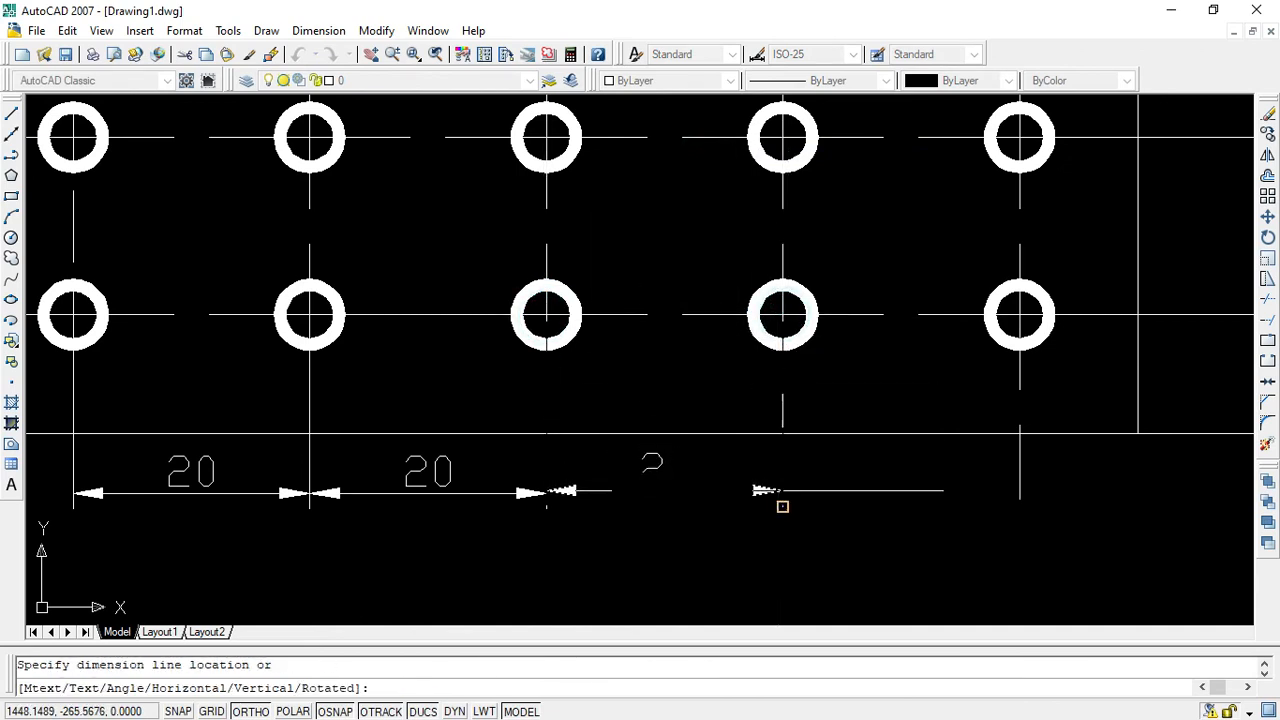
click(780, 506)
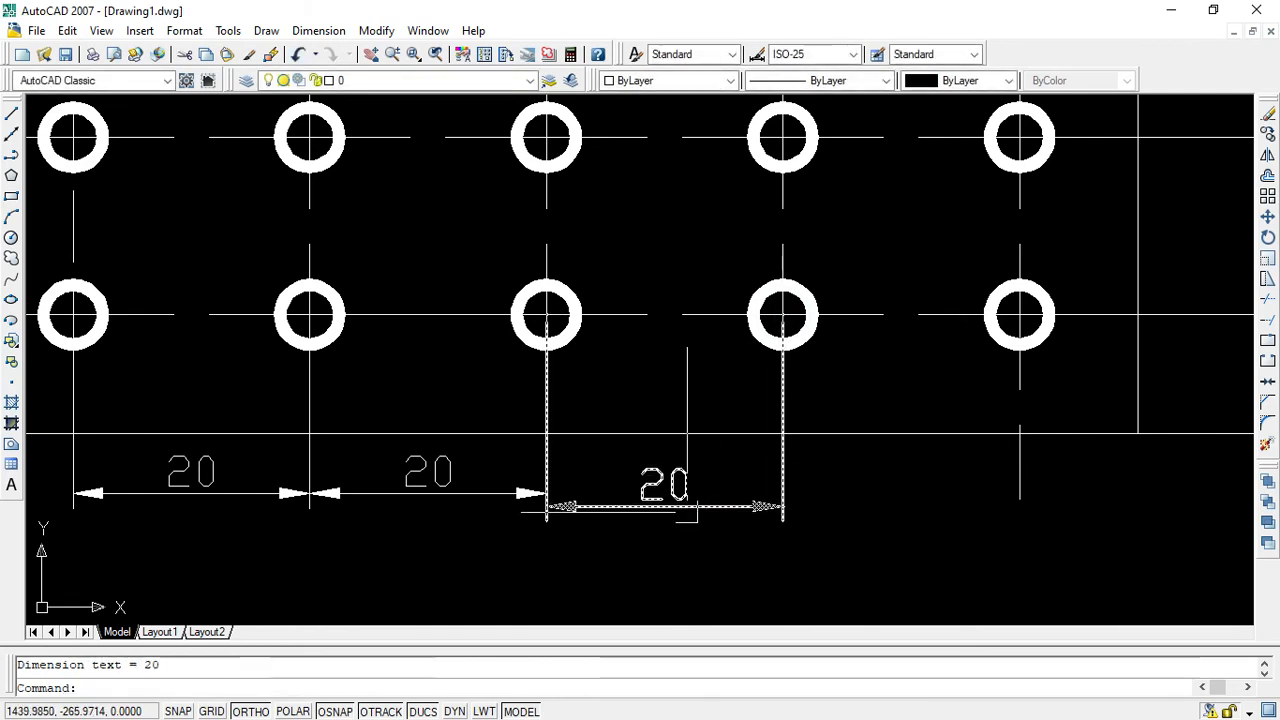
Move the dimension between the third and fourth bottom-row holes up into line with the neighbouring dimensions.
click(678, 505)
click(679, 505)
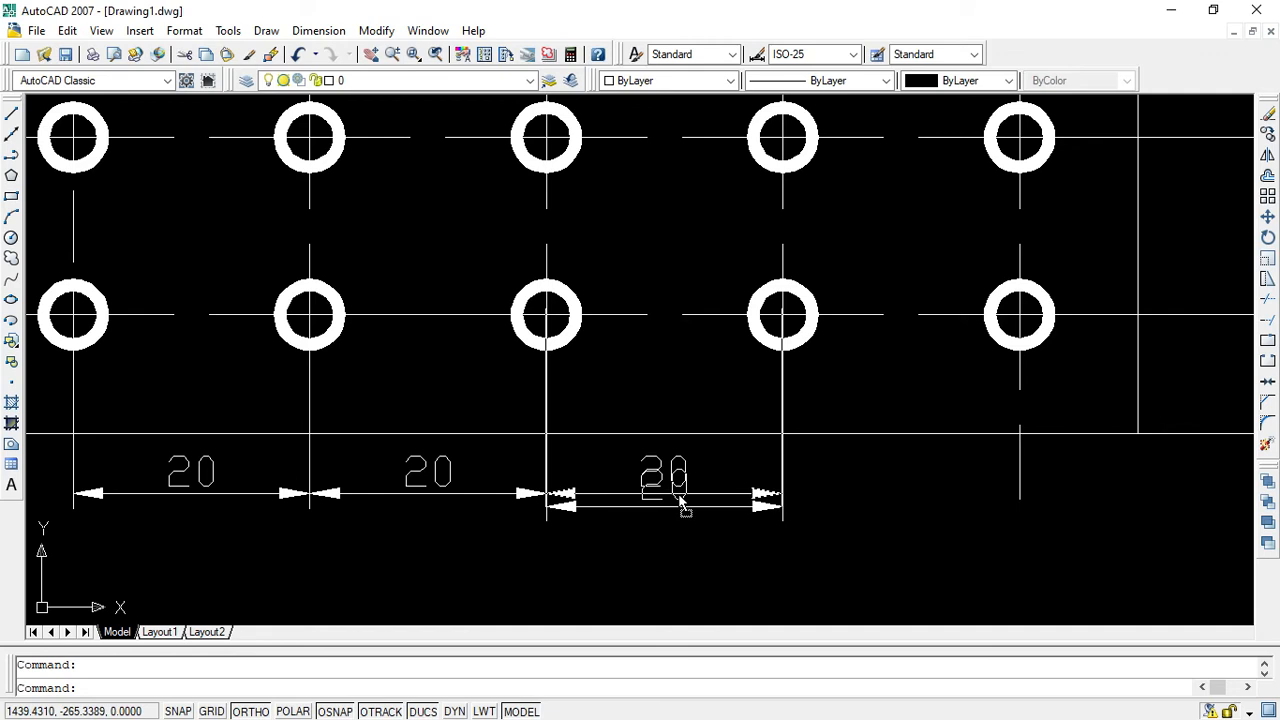
click(680, 494)
key(Escape)
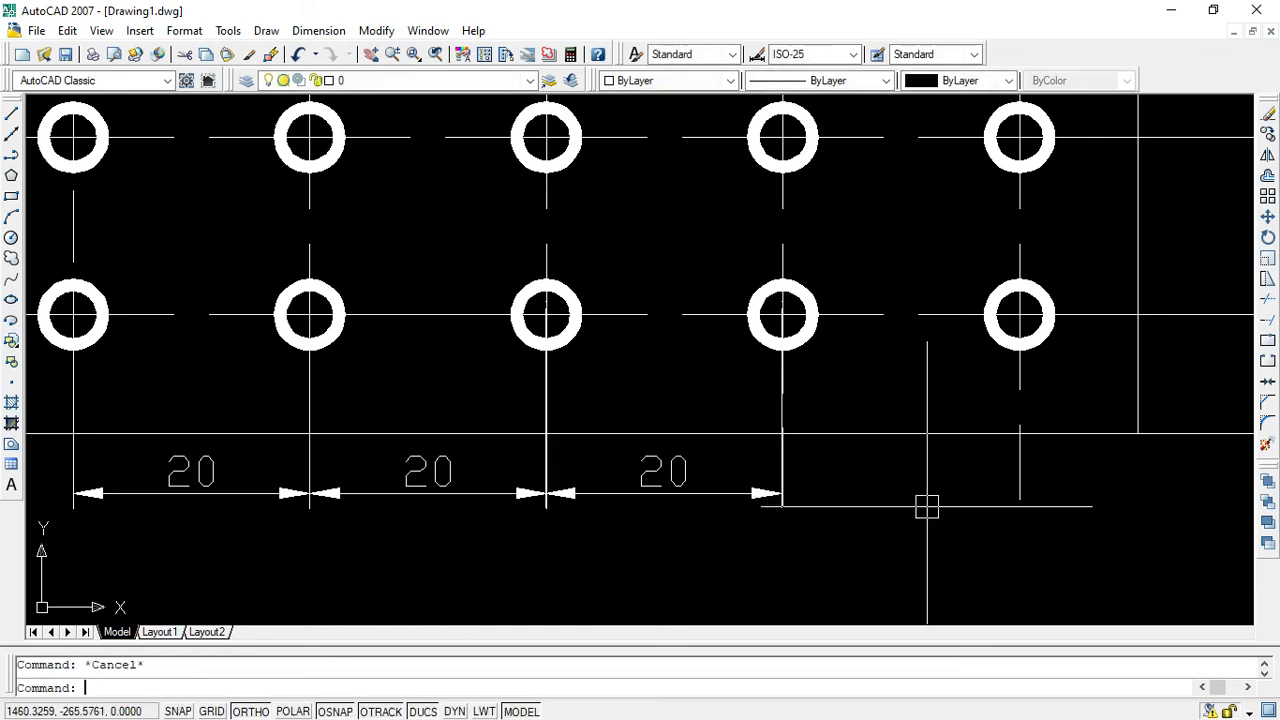
click(616, 486)
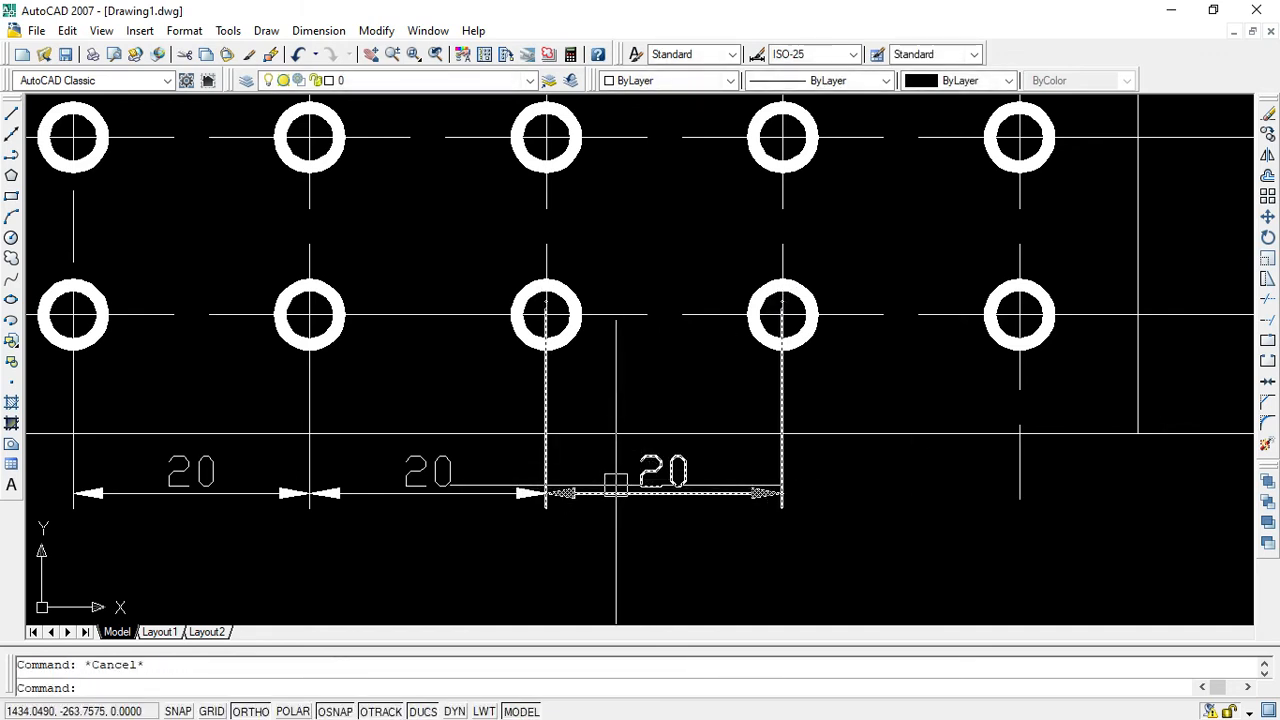
key(Escape)
click(318, 30)
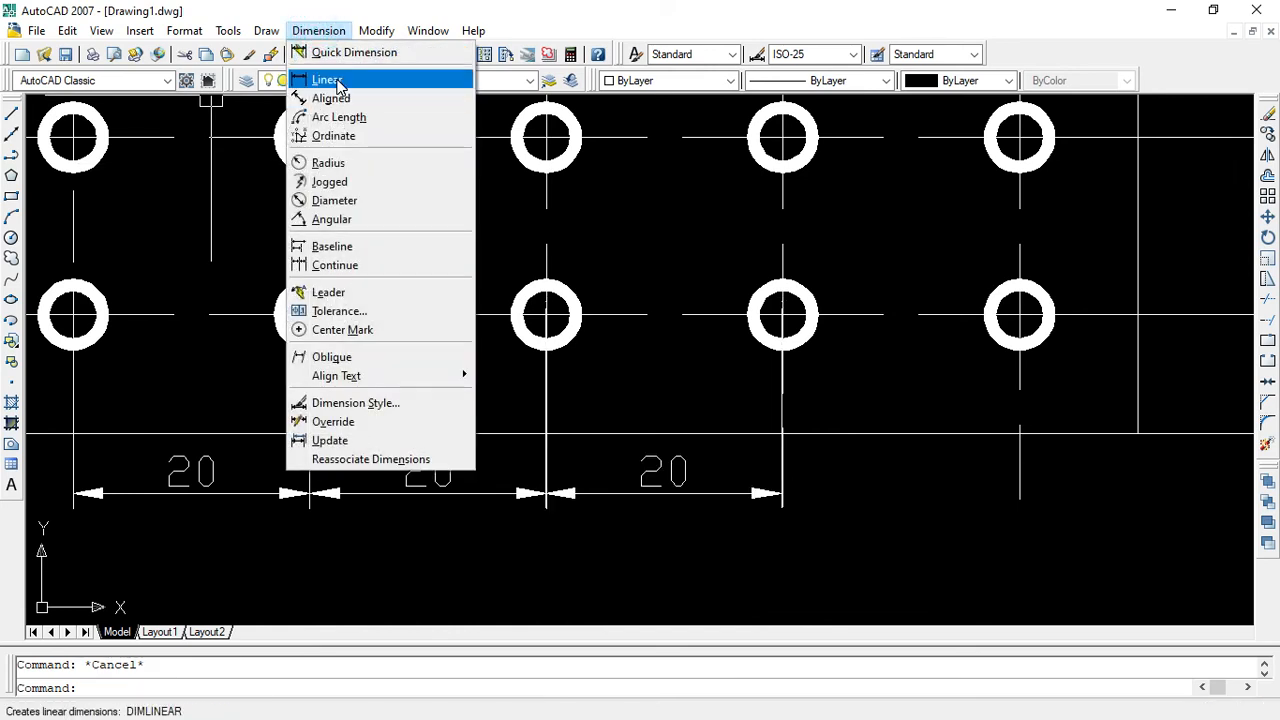
click(330, 80)
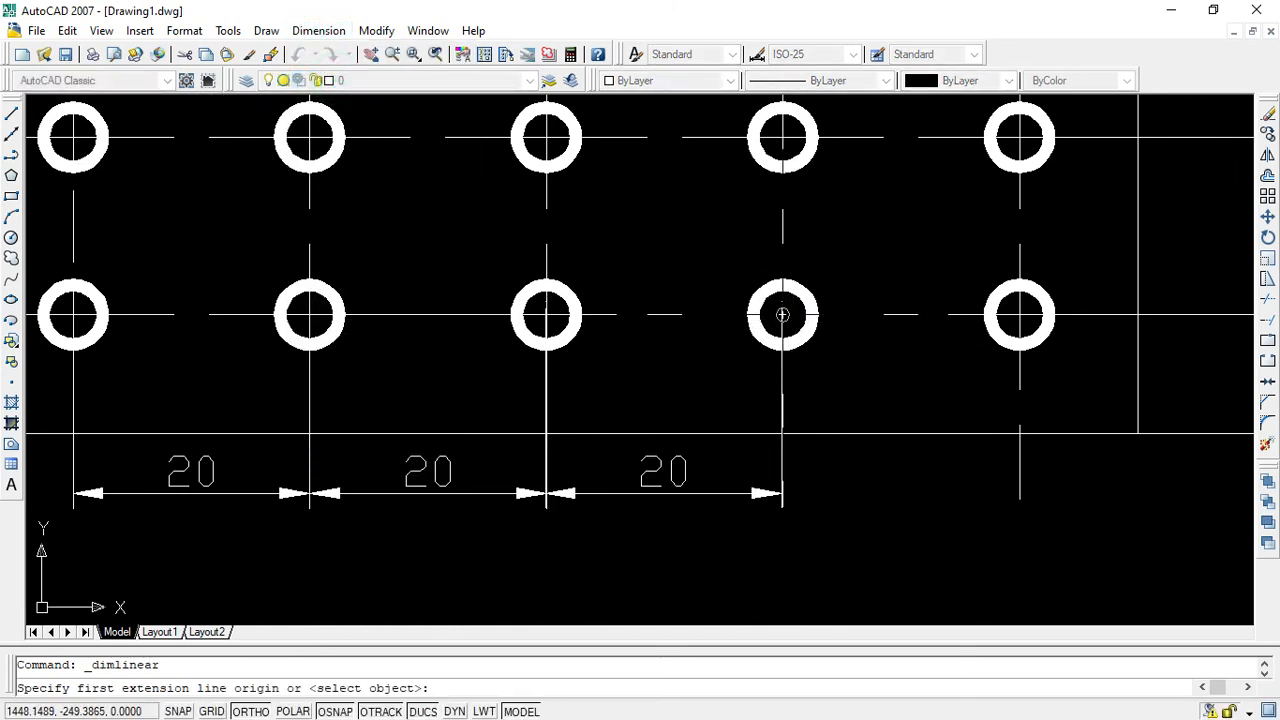
click(782, 315)
click(782, 497)
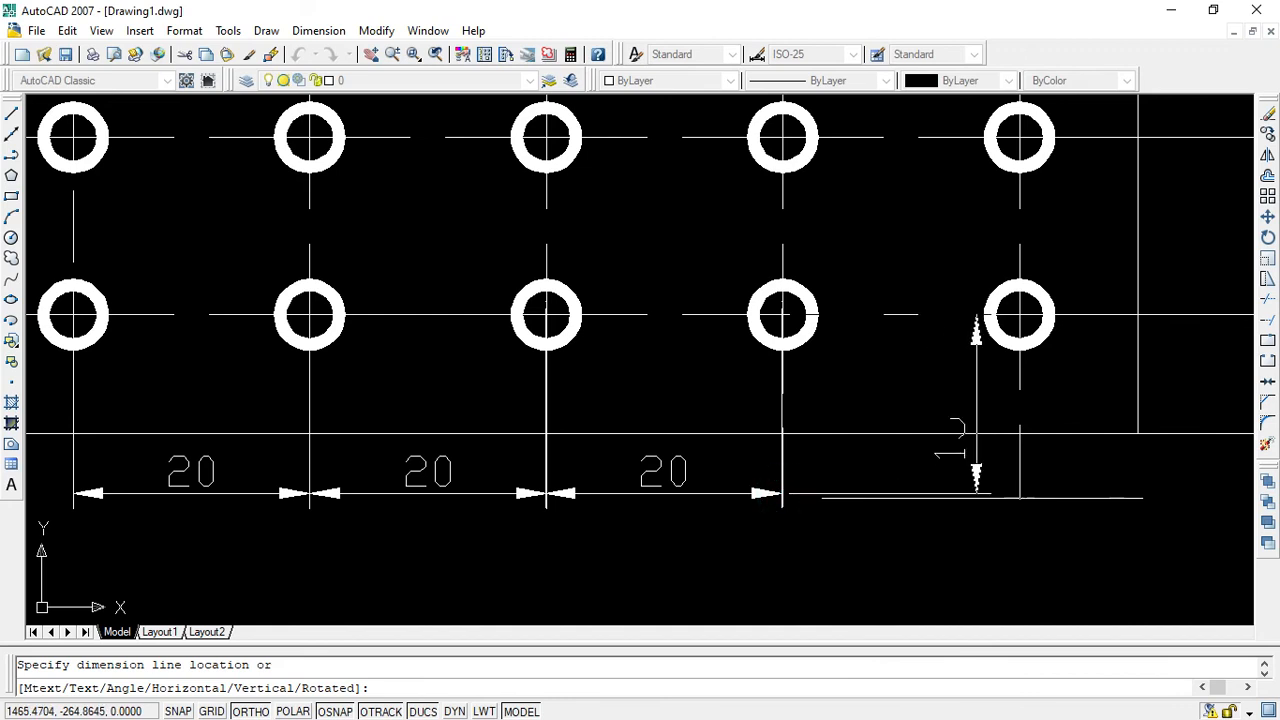
key(Escape)
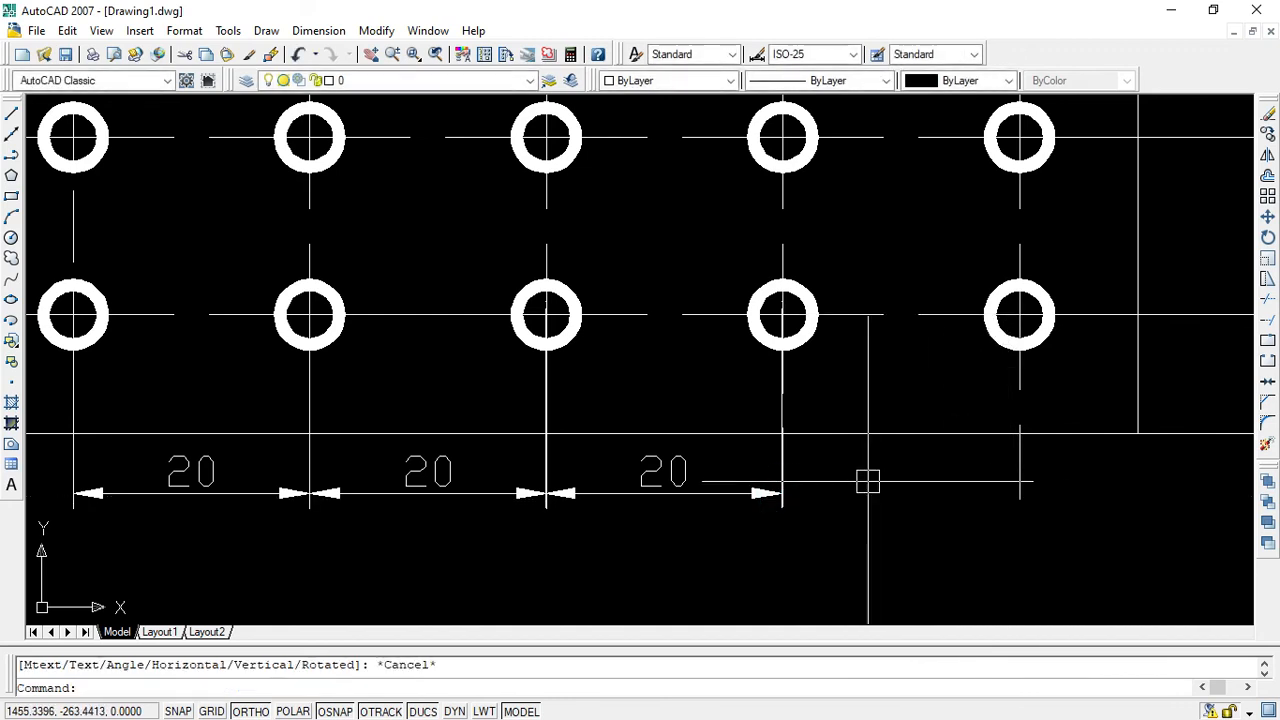
Add a linear dimension between the centres of the fourth and fifth bottom-row holes, placed below the plate.
right_click(868, 482)
click(905, 164)
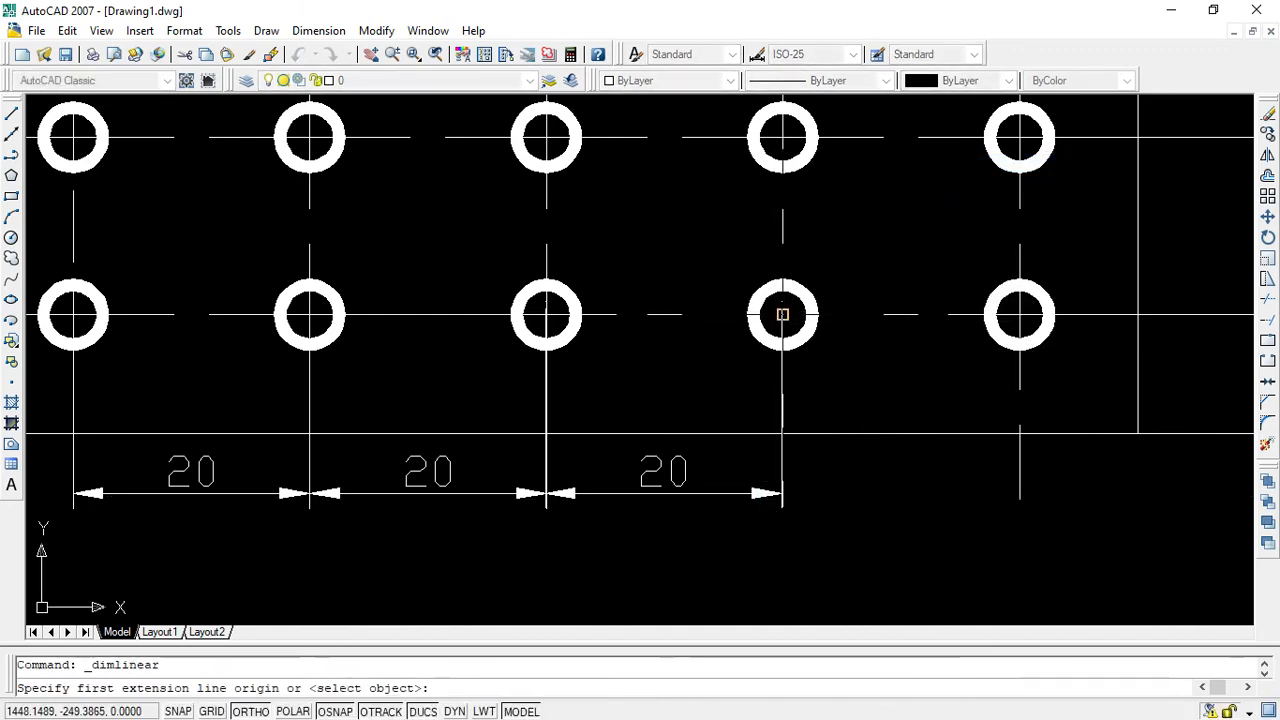
click(782, 315)
click(1020, 315)
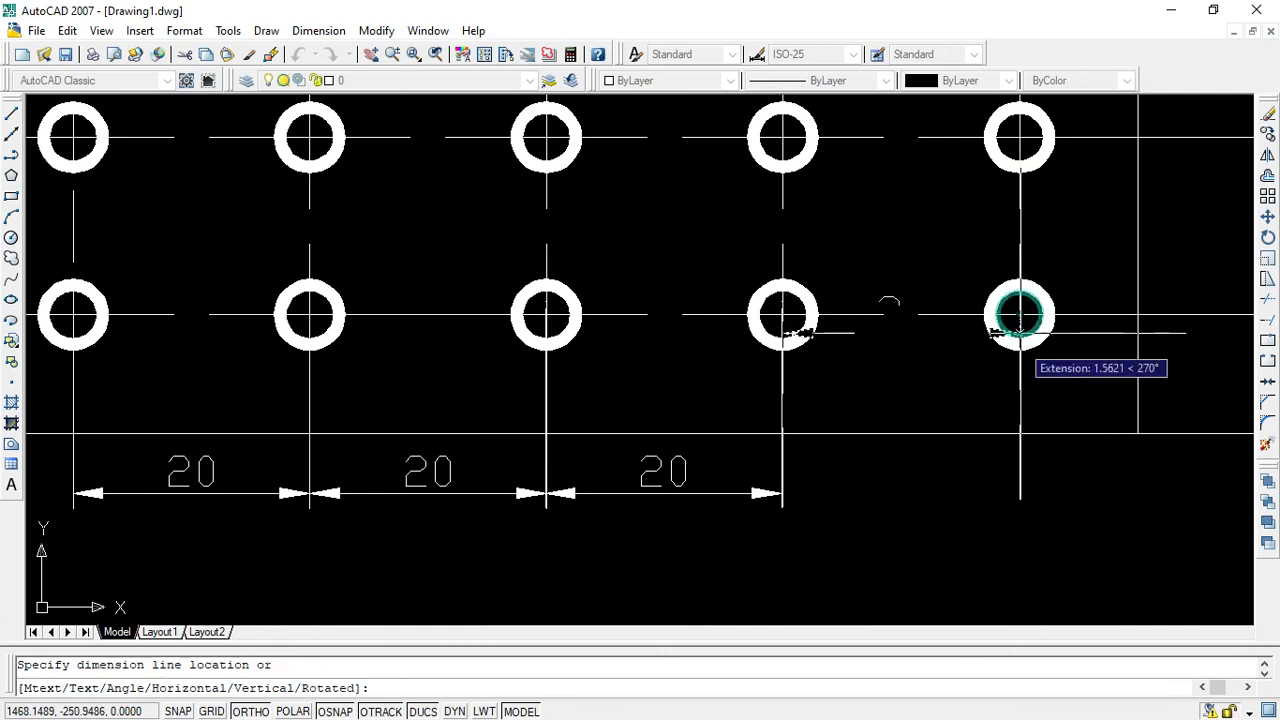
click(1020, 499)
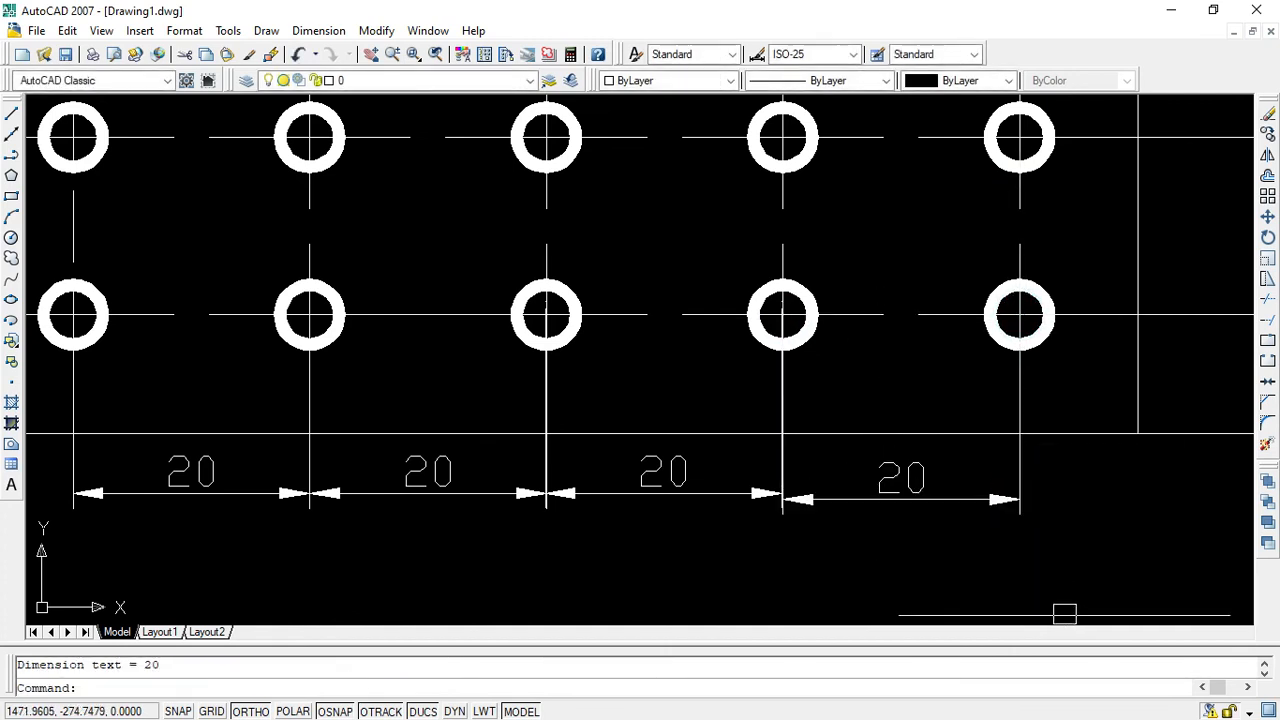
Move the dimension between the fourth and fifth bottom-row holes up into line with the other dimensions below the plate.
double_click(889, 497)
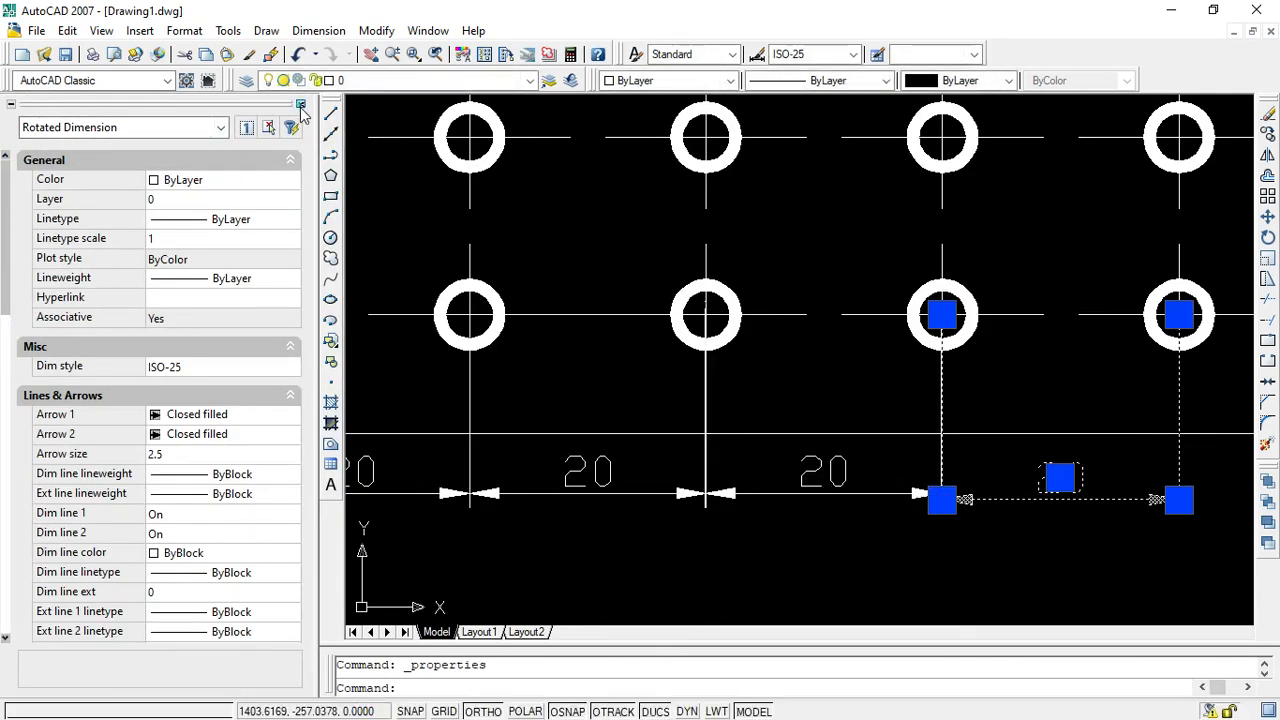
click(300, 105)
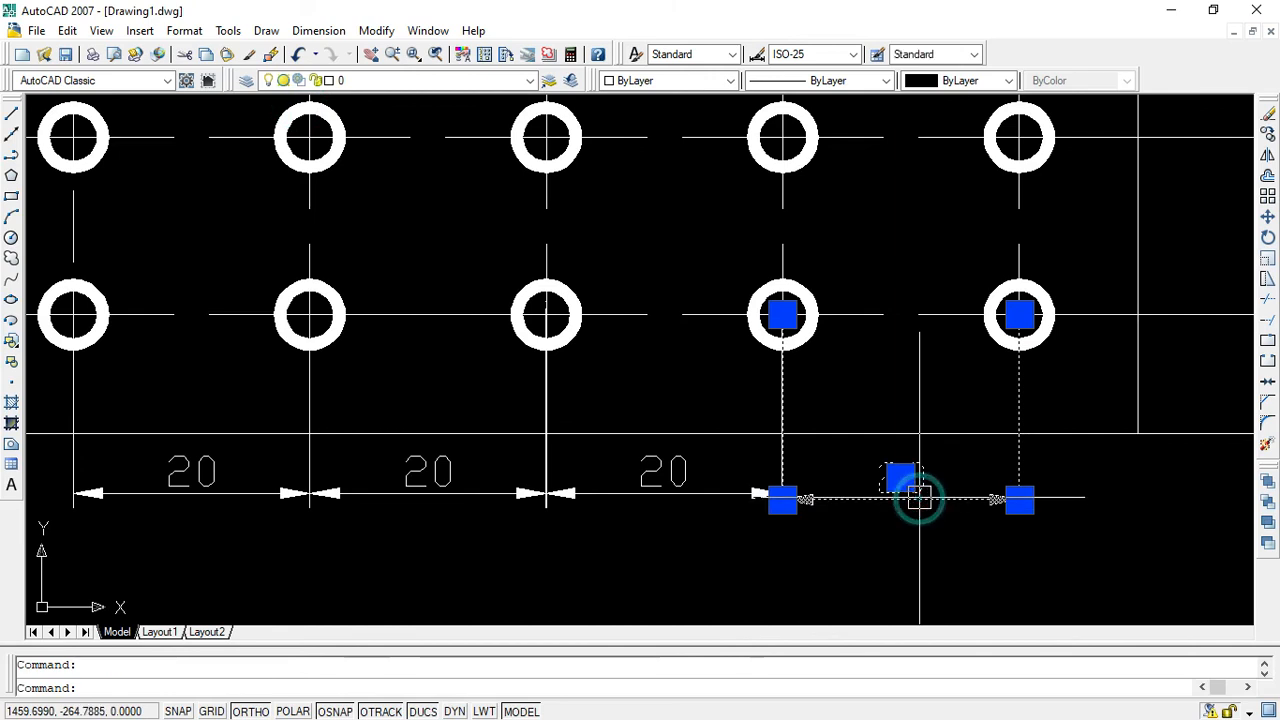
key(Escape)
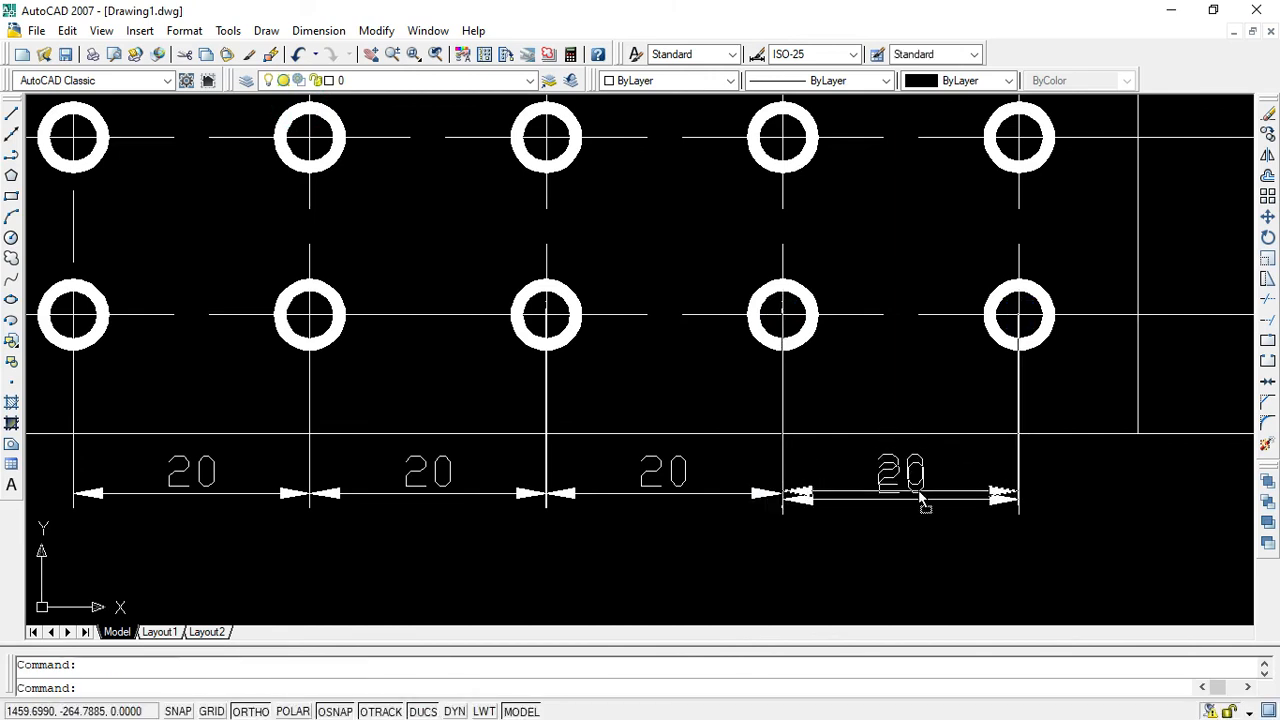
click(920, 500)
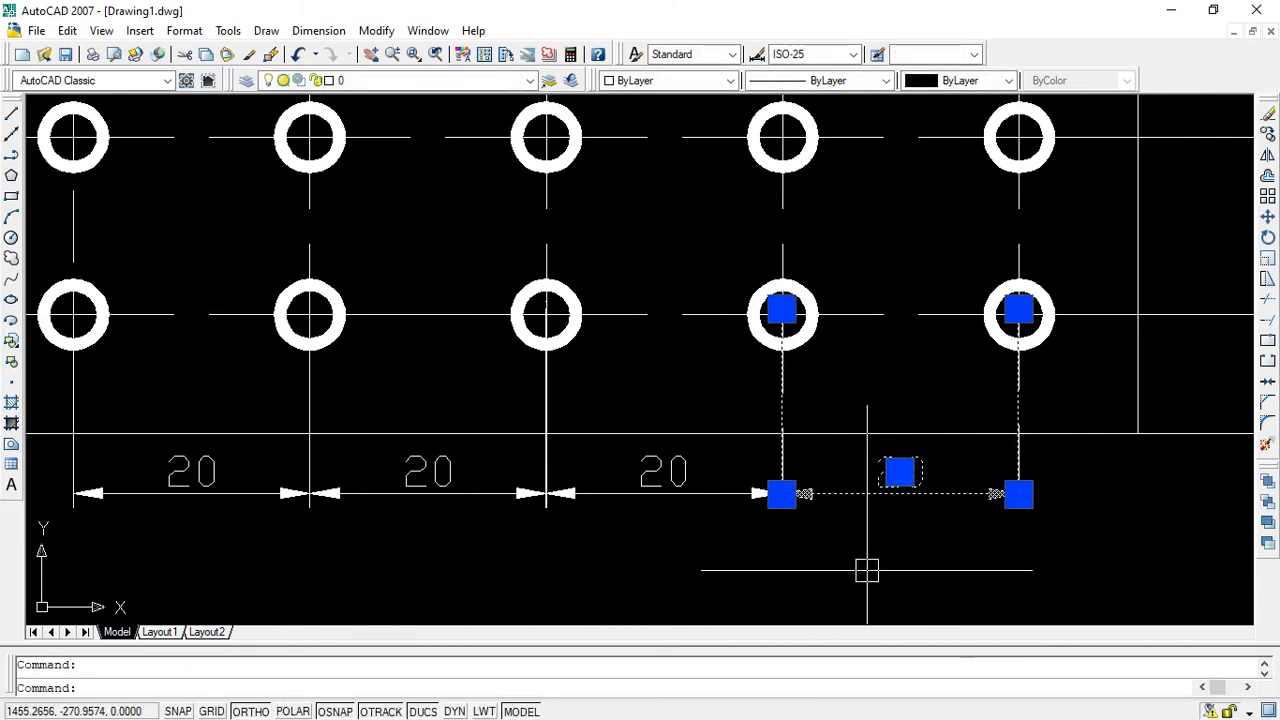
key(Escape)
scroll(476, 383, down, 4)
scroll(475, 381, up, 3)
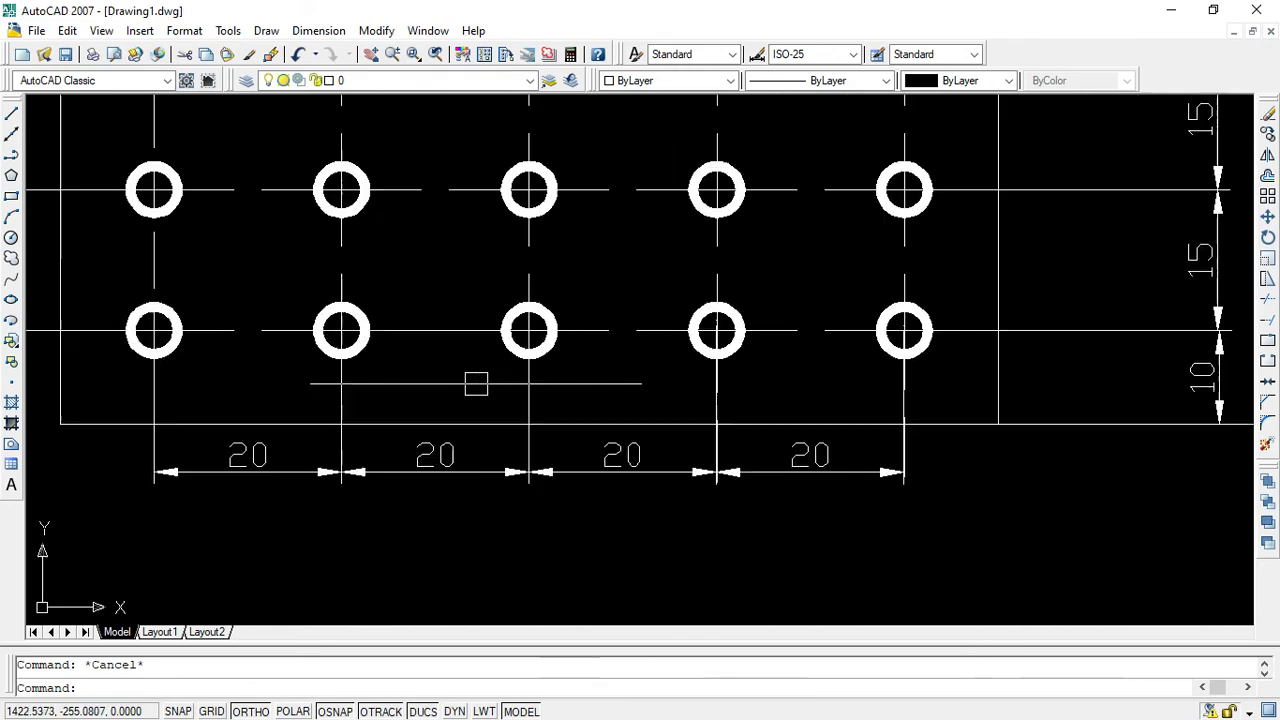
Check the column offset labels in the reference PDF in Edge, and set the first bottom dimension's text height to 1.5 in AutoCAD.
key(super)
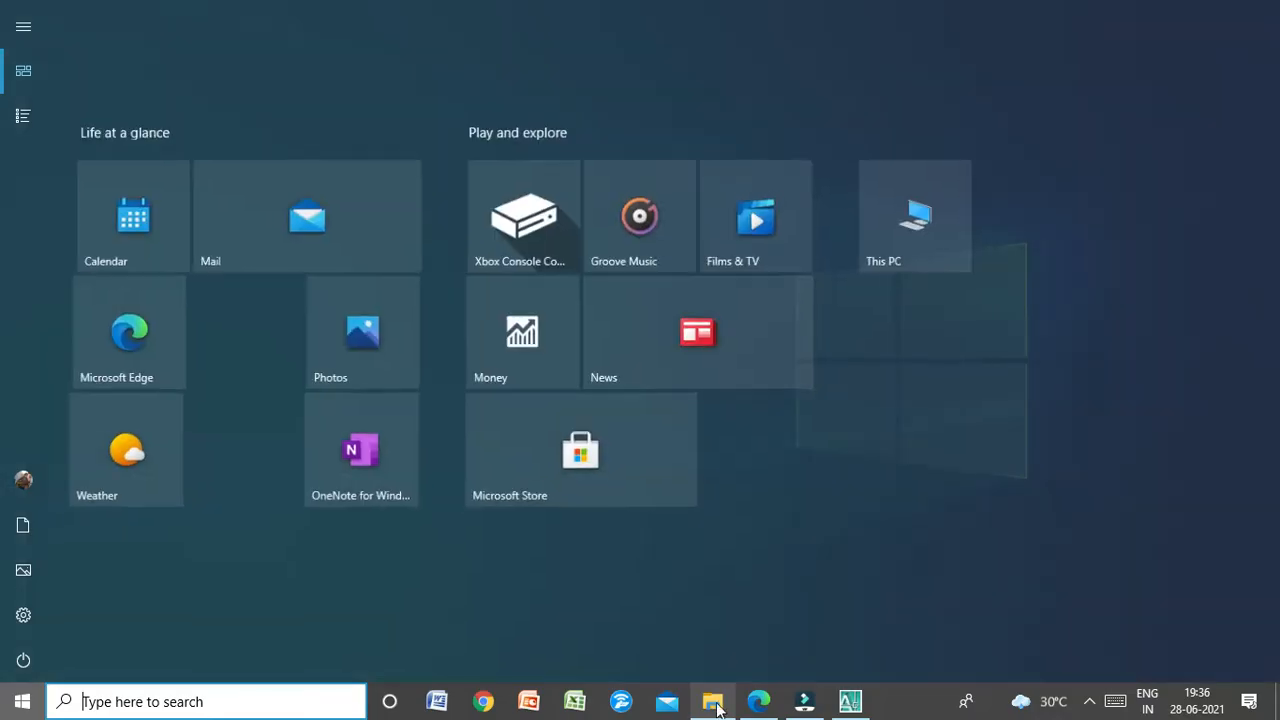
click(758, 703)
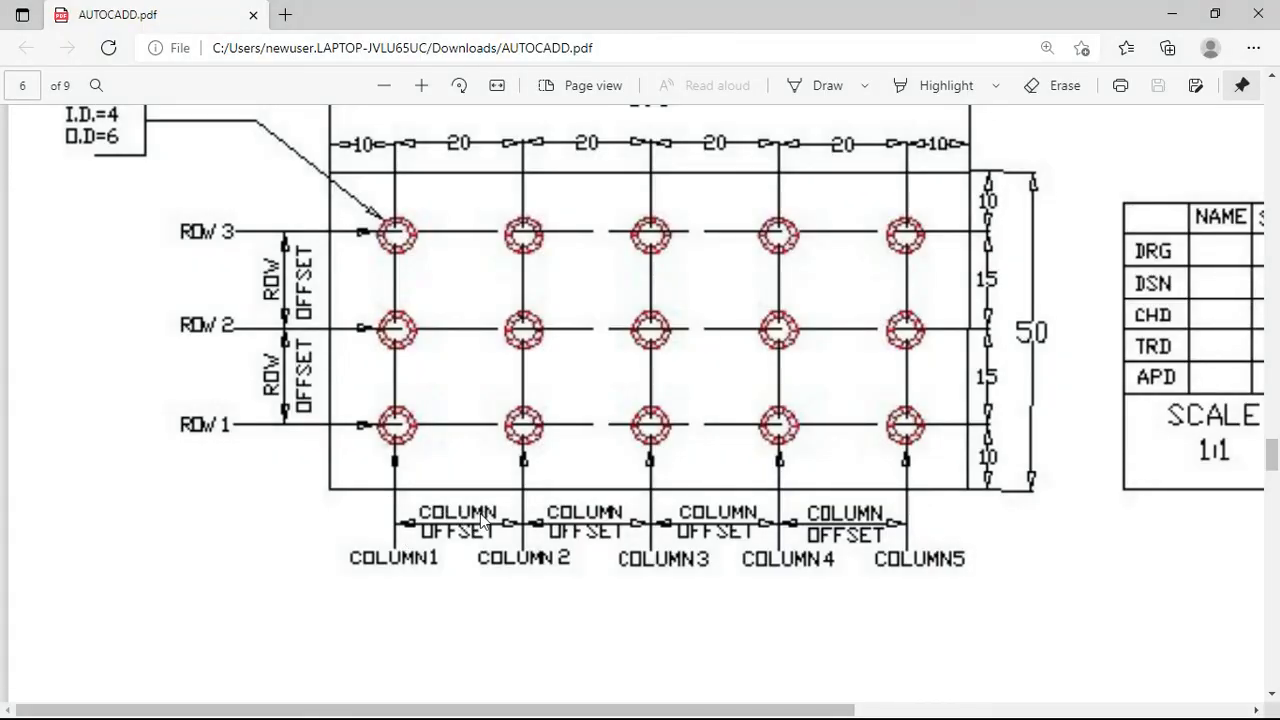
click(1172, 13)
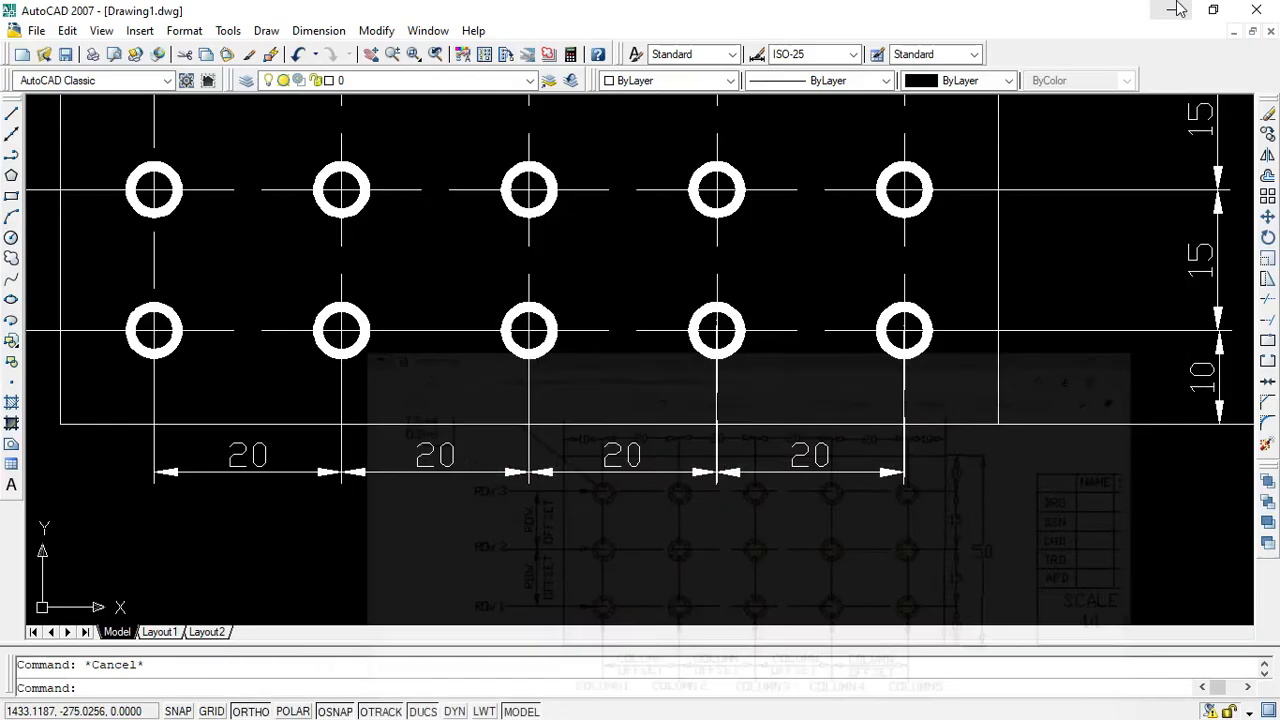
double_click(242, 455)
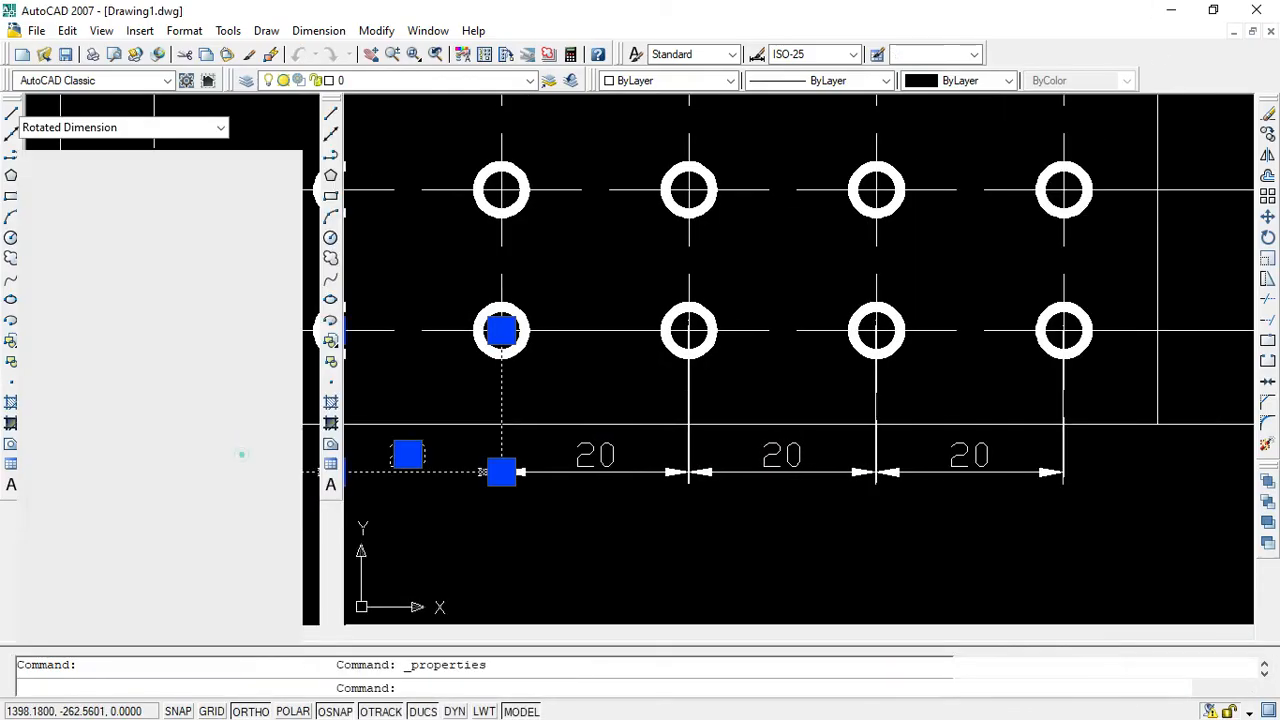
scroll(160, 500, down, 6)
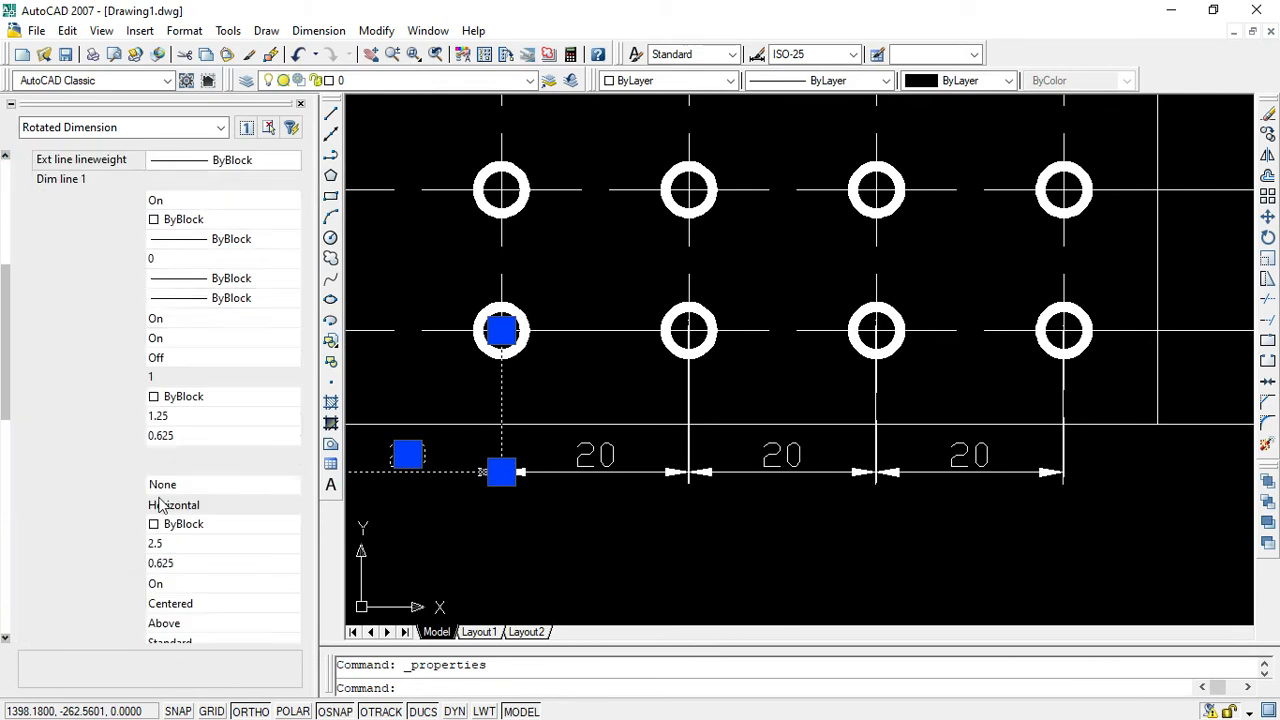
click(172, 428)
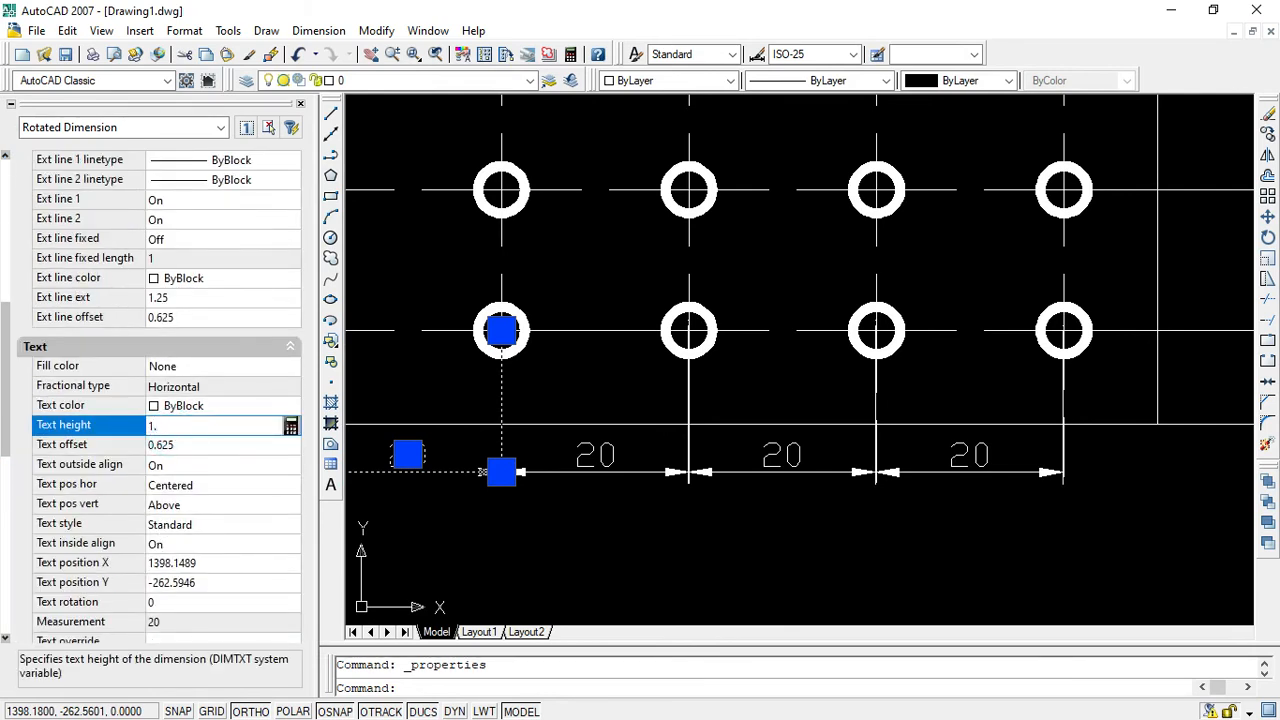
text(1.5)
click(435, 507)
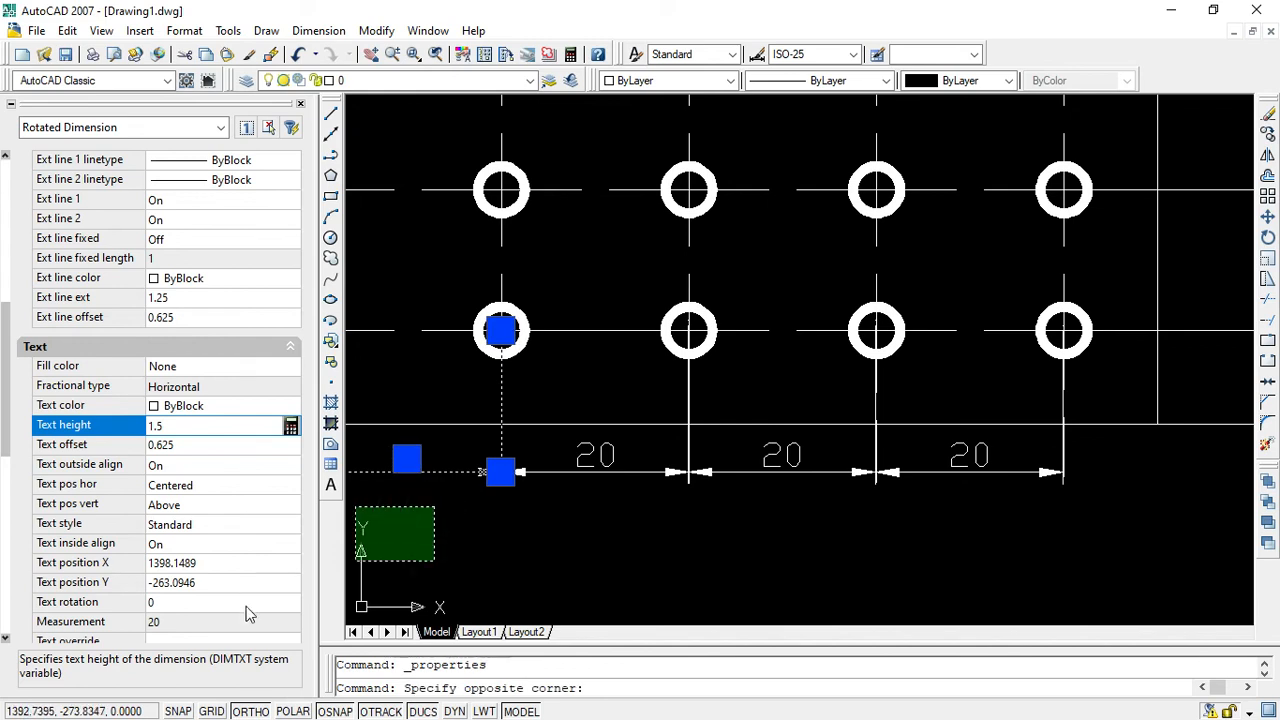
Override the text of the dimension between the first and second bottom-row holes with COLUMN.
scroll(226, 630, down, 3)
click(165, 549)
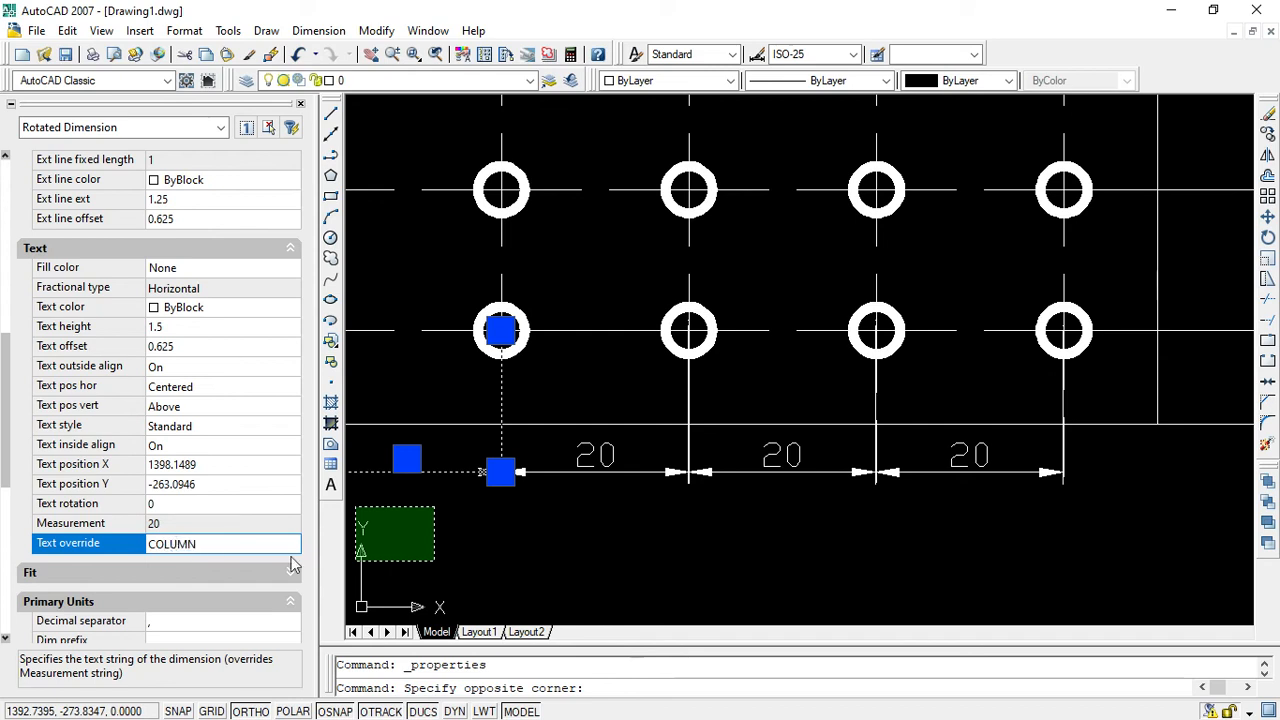
key(Return)
key(Escape)
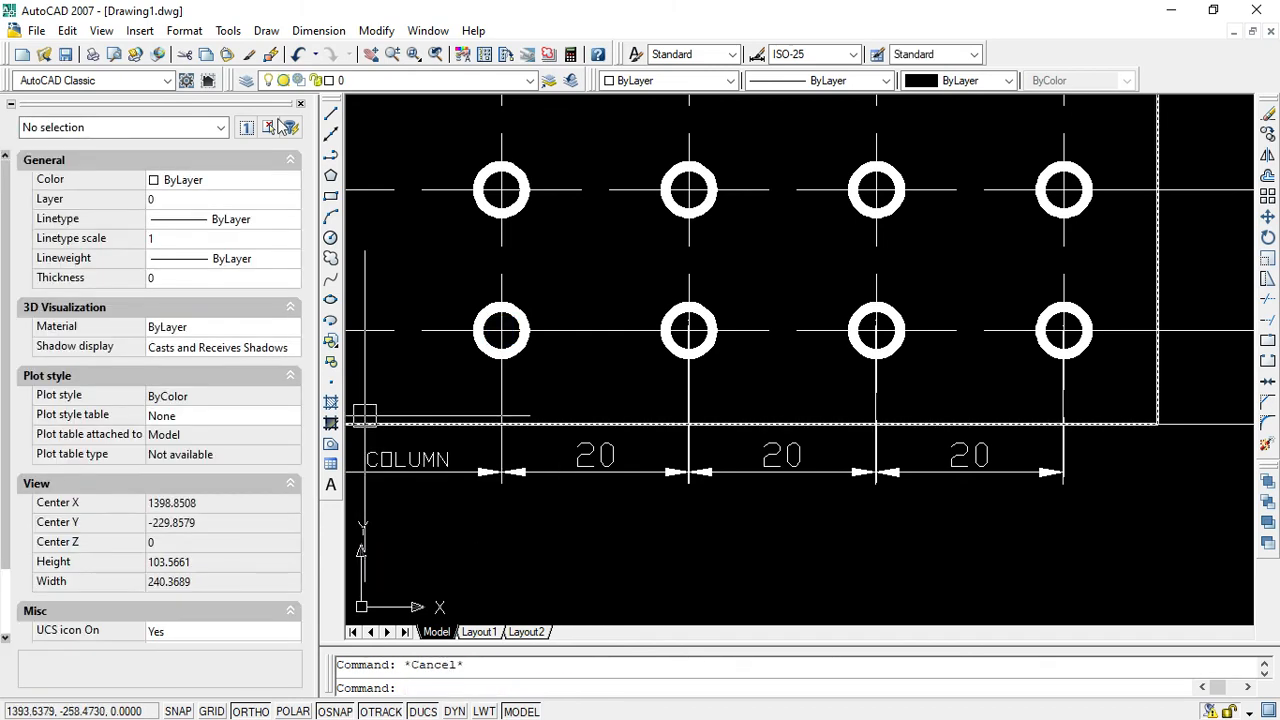
key(ctrl+1)
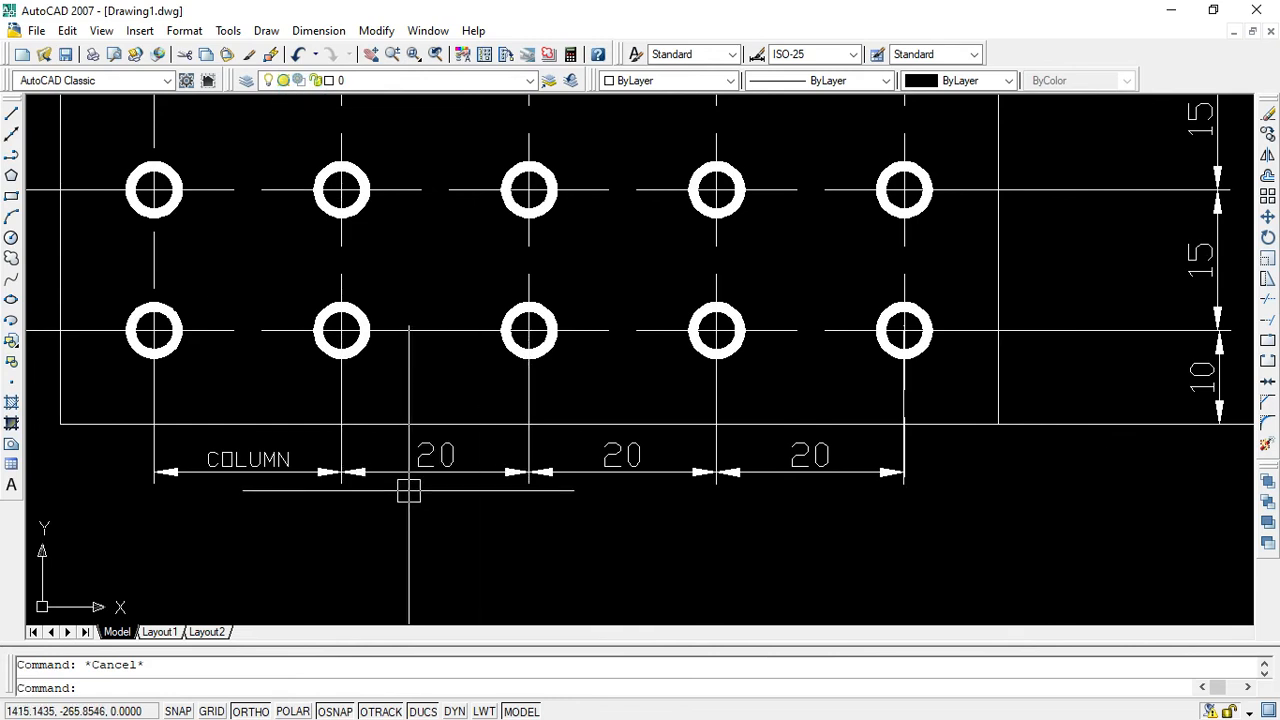
Match the properties of the COLUMN dimension between the first two bottom-row holes onto the other three dimensions below the plate.
click(376, 31)
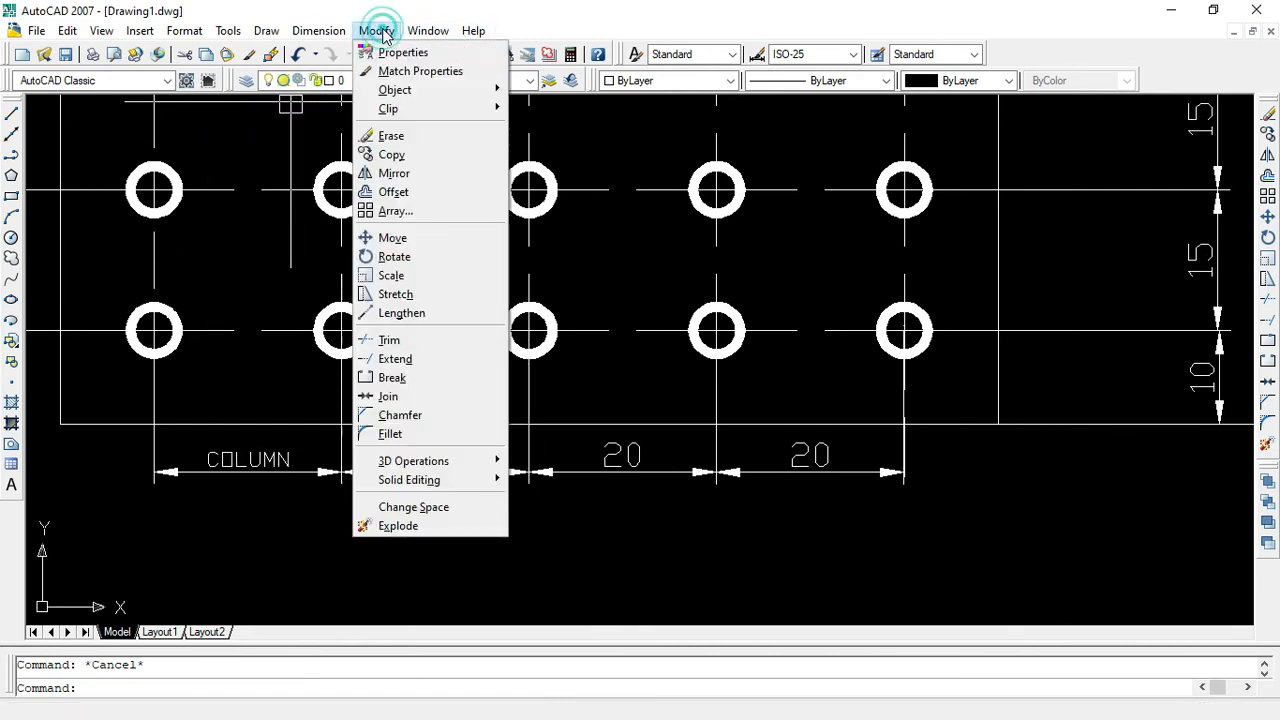
click(420, 71)
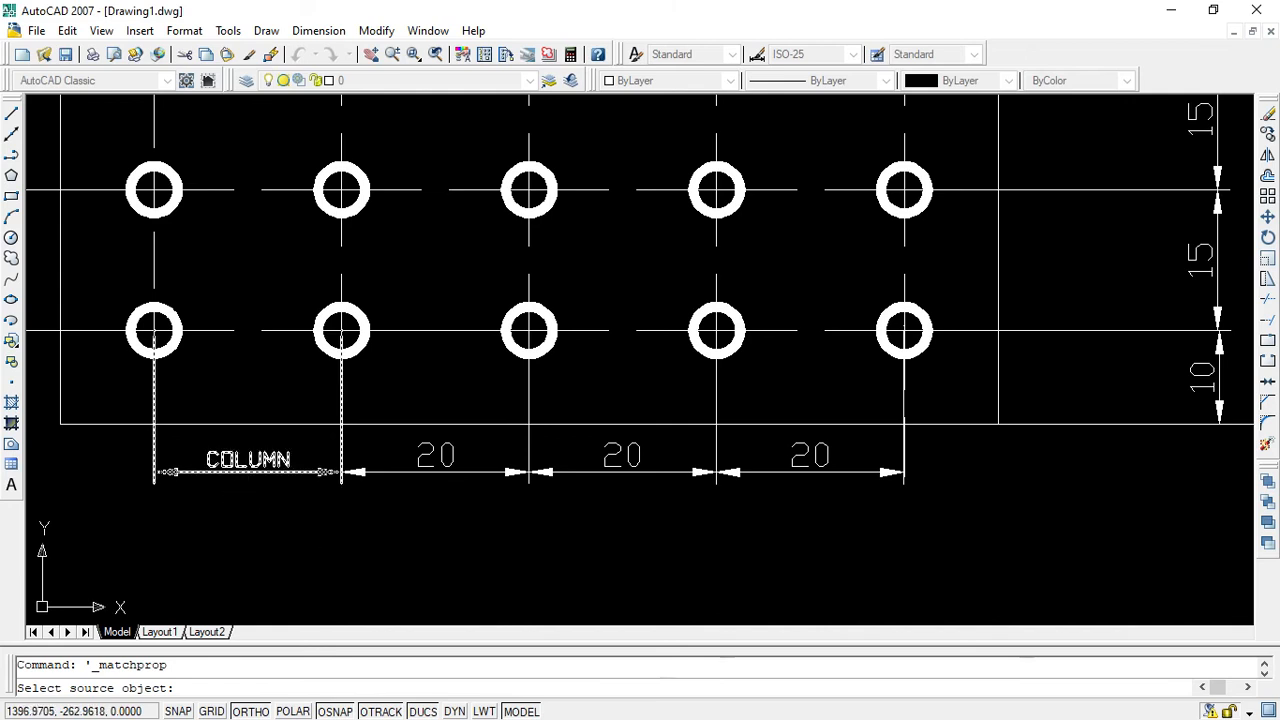
click(234, 458)
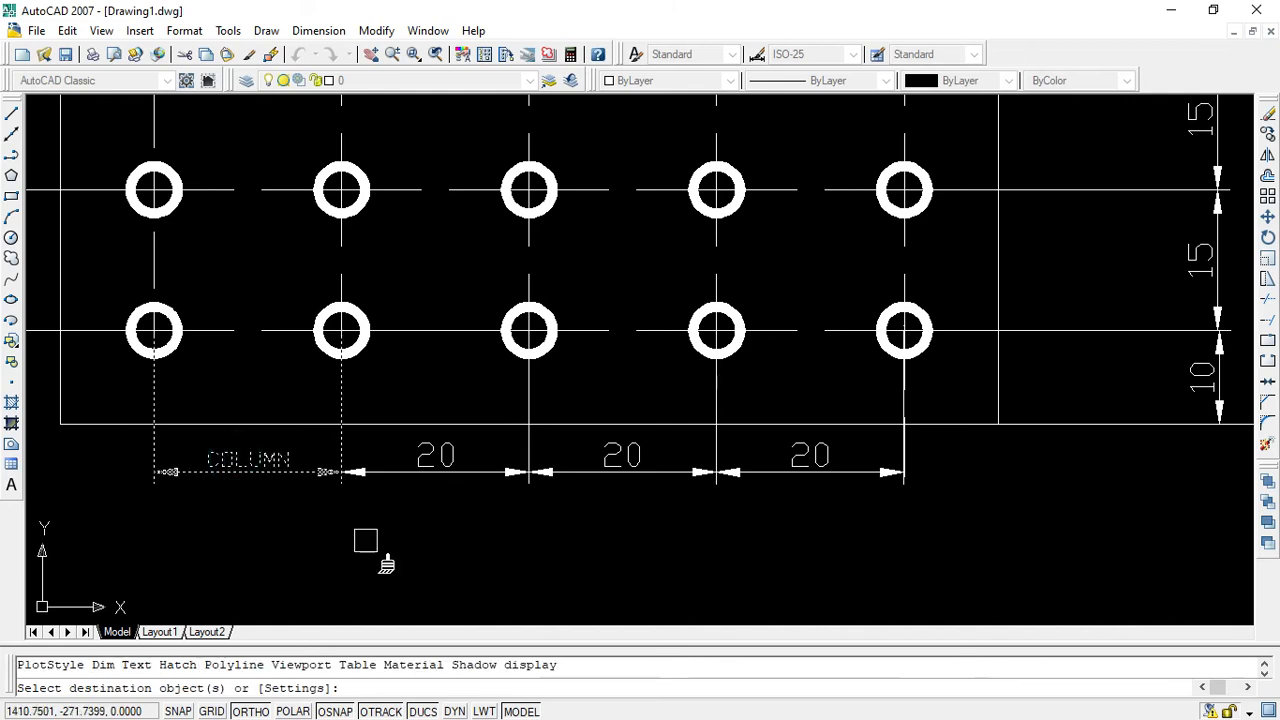
click(430, 458)
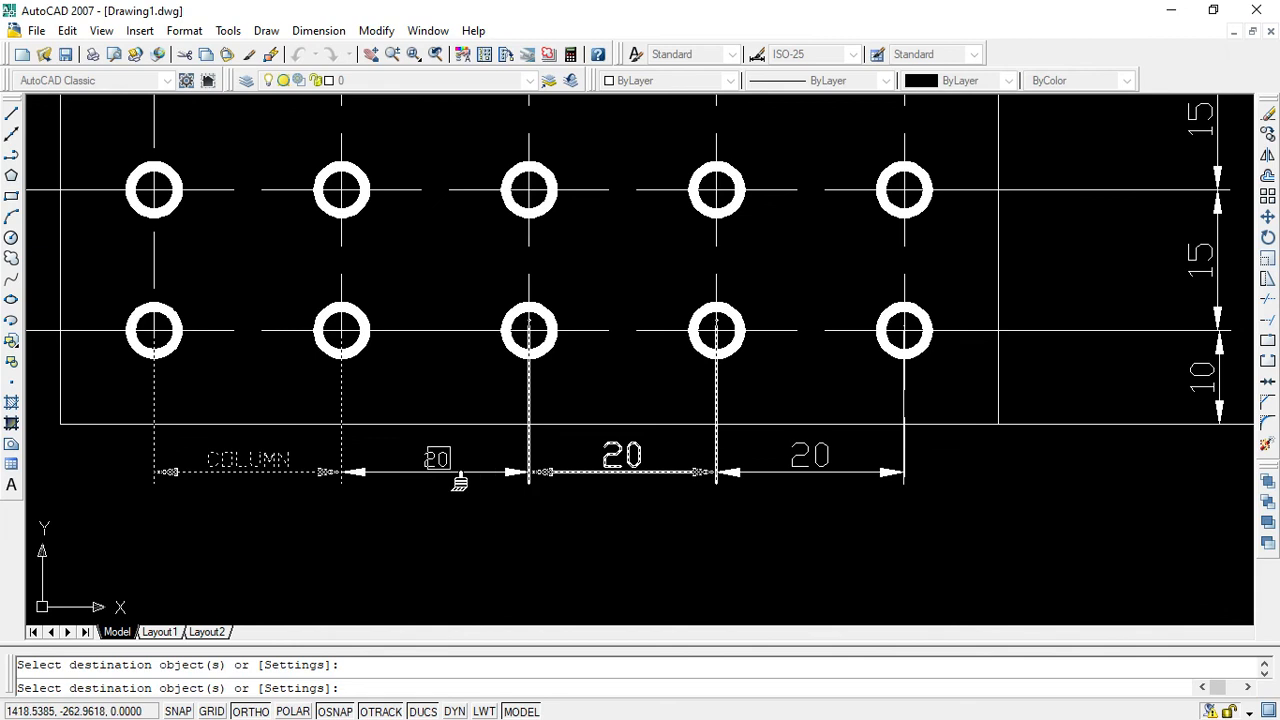
click(610, 456)
click(795, 455)
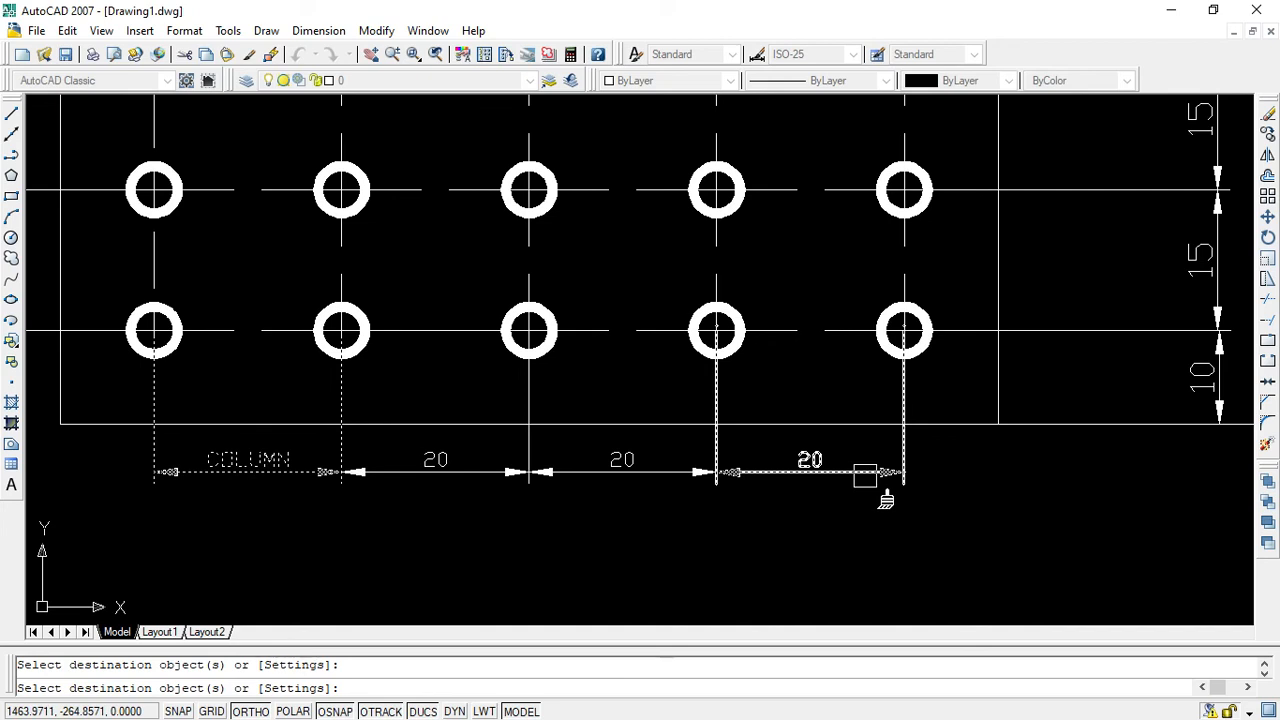
key(Escape)
Start a DIMEDIT with new dimension text reading COLUMN.
click(205, 686)
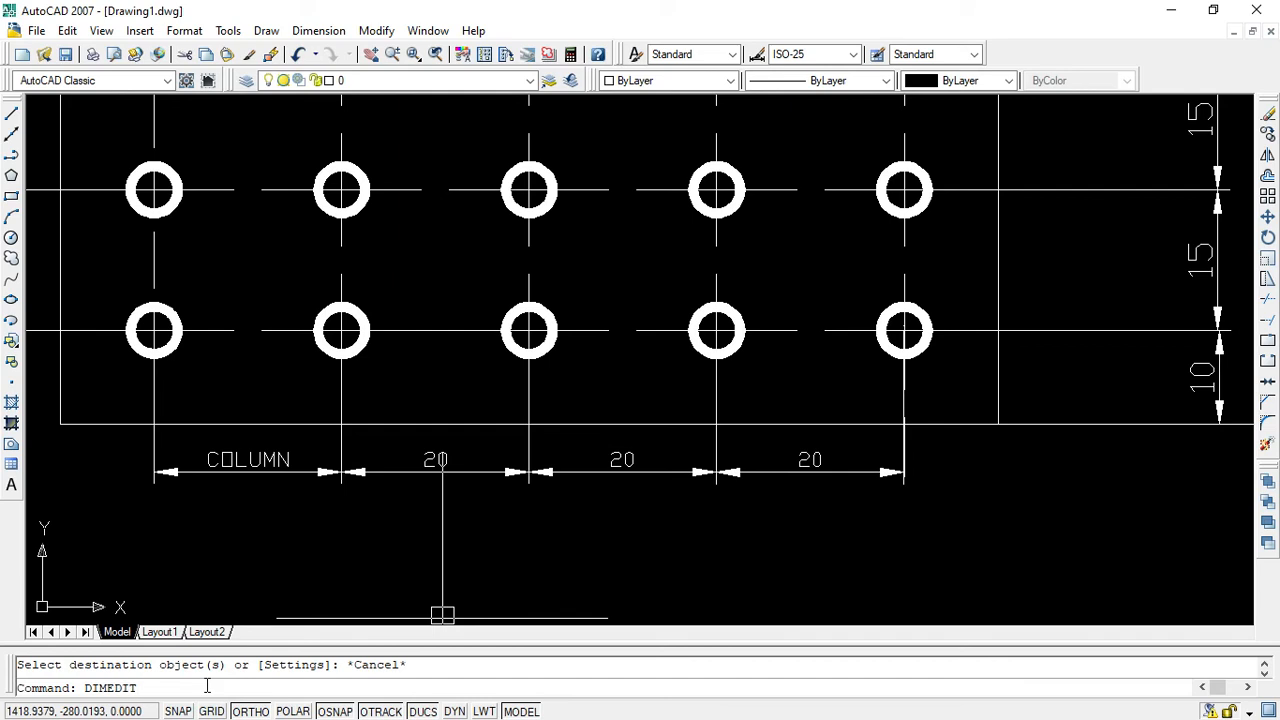
text(DIMEDIT)
key(Return)
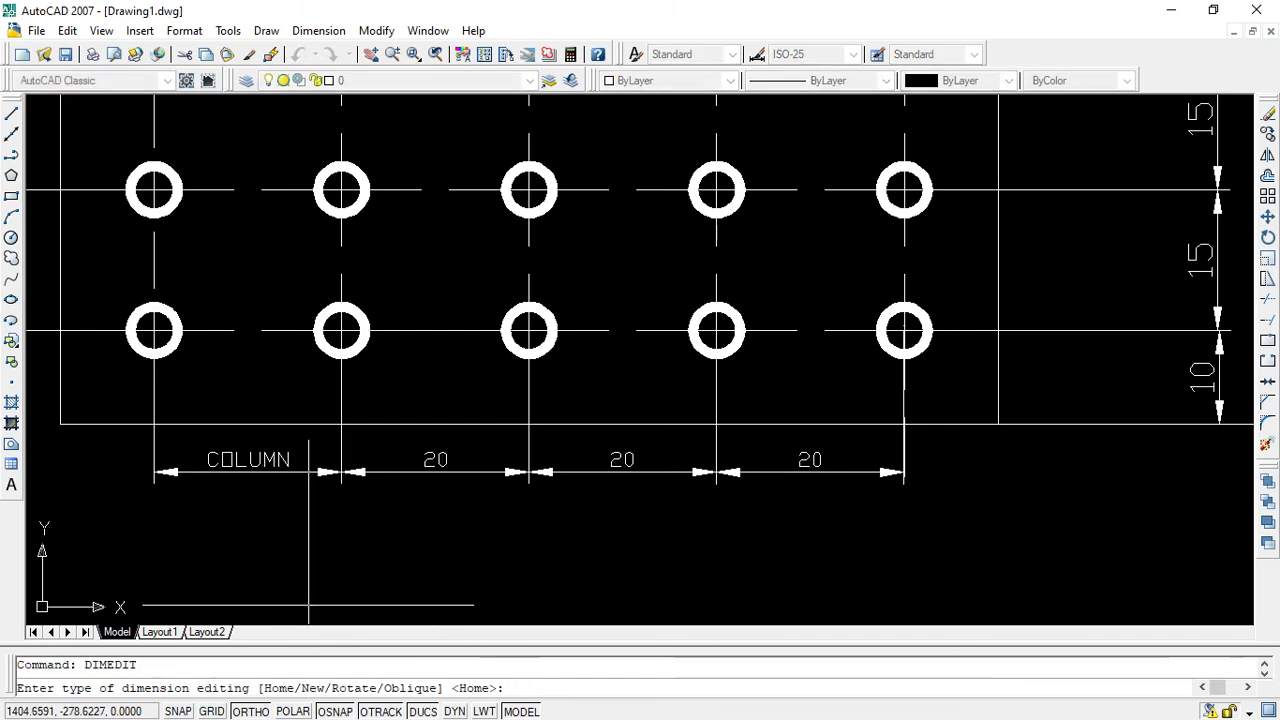
text(N)
key(Return)
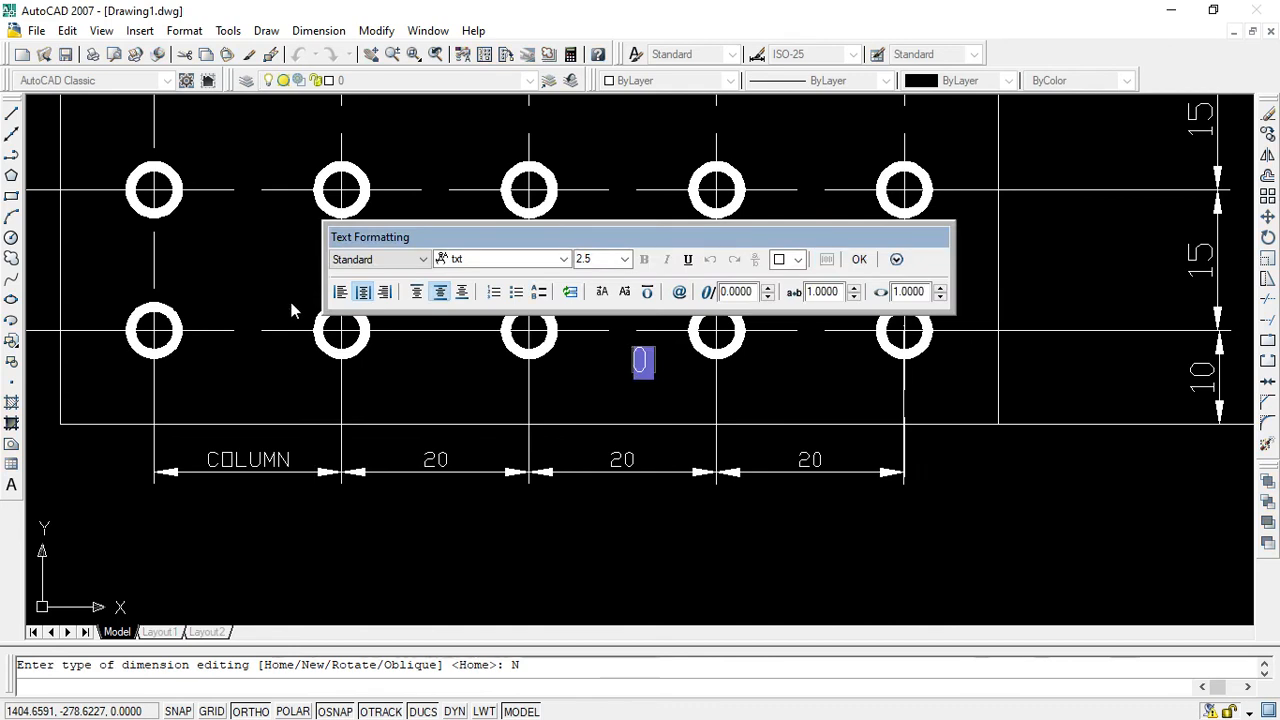
text(COL)
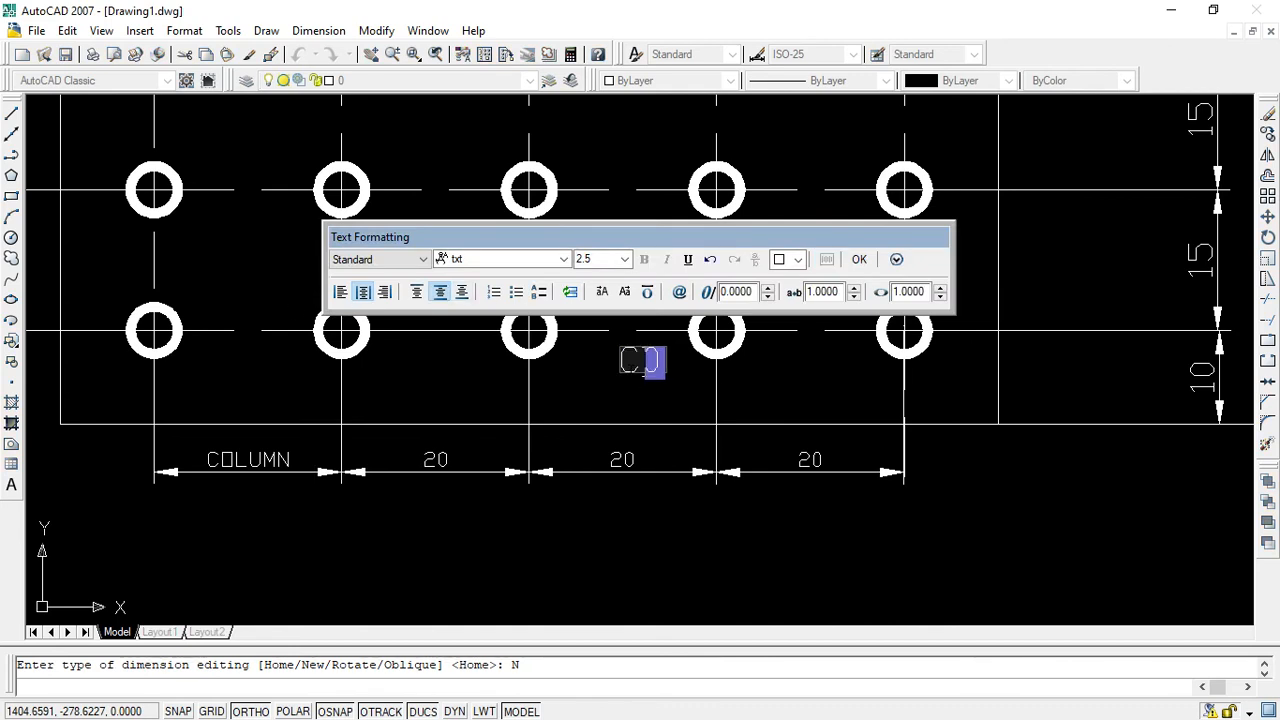
text(UMN)
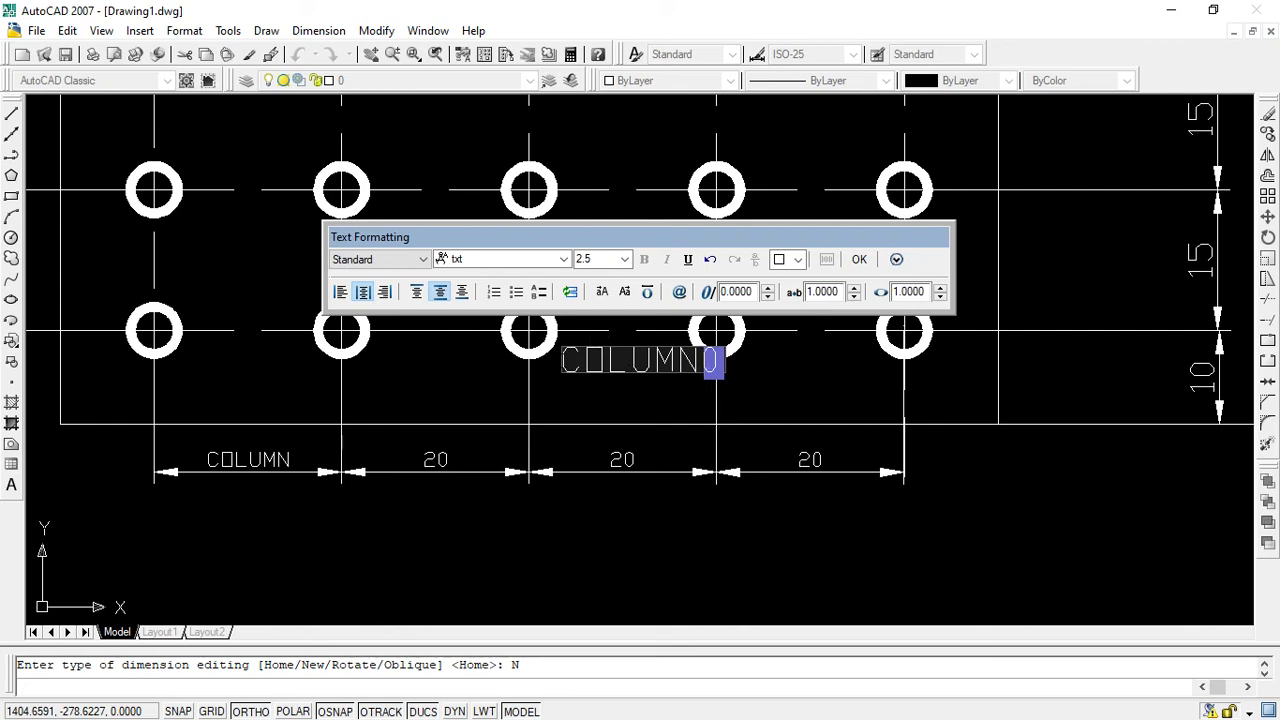
Set the new COLUMN text's height to 1.5 and apply it to the dimension between the second and third bottom-row holes.
drag(562, 361, 729, 354)
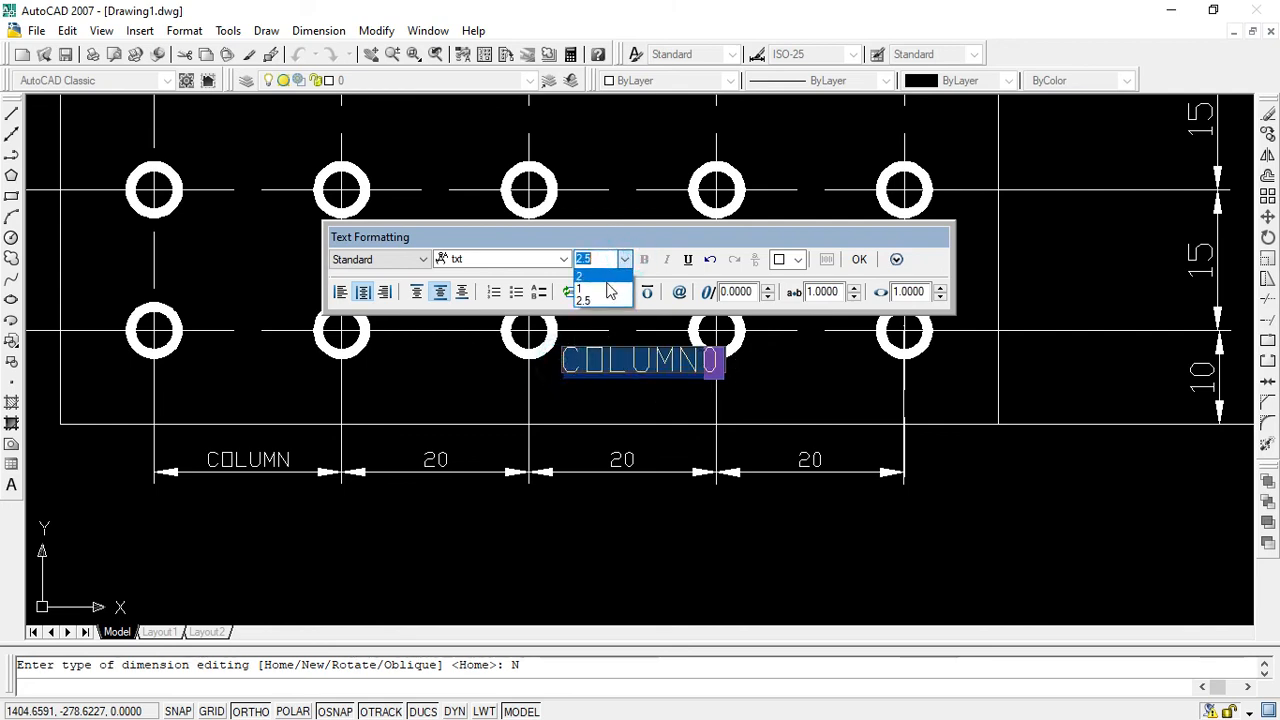
click(600, 290)
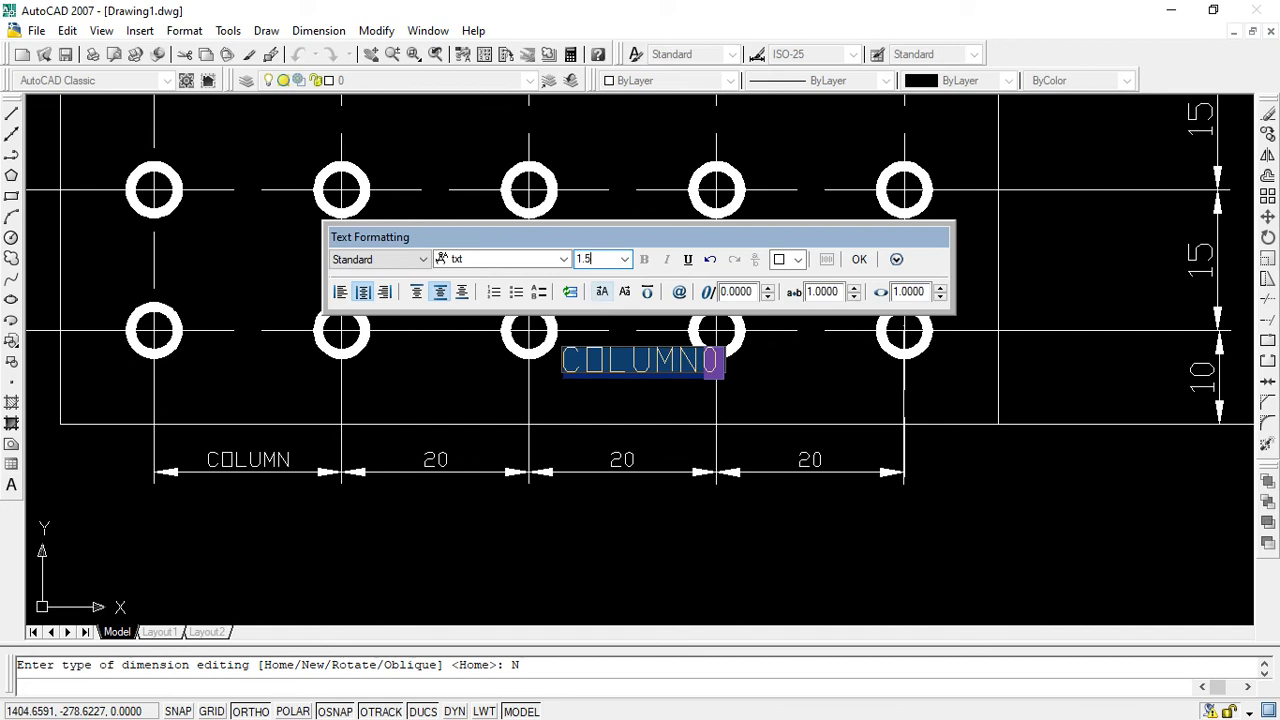
key(Return)
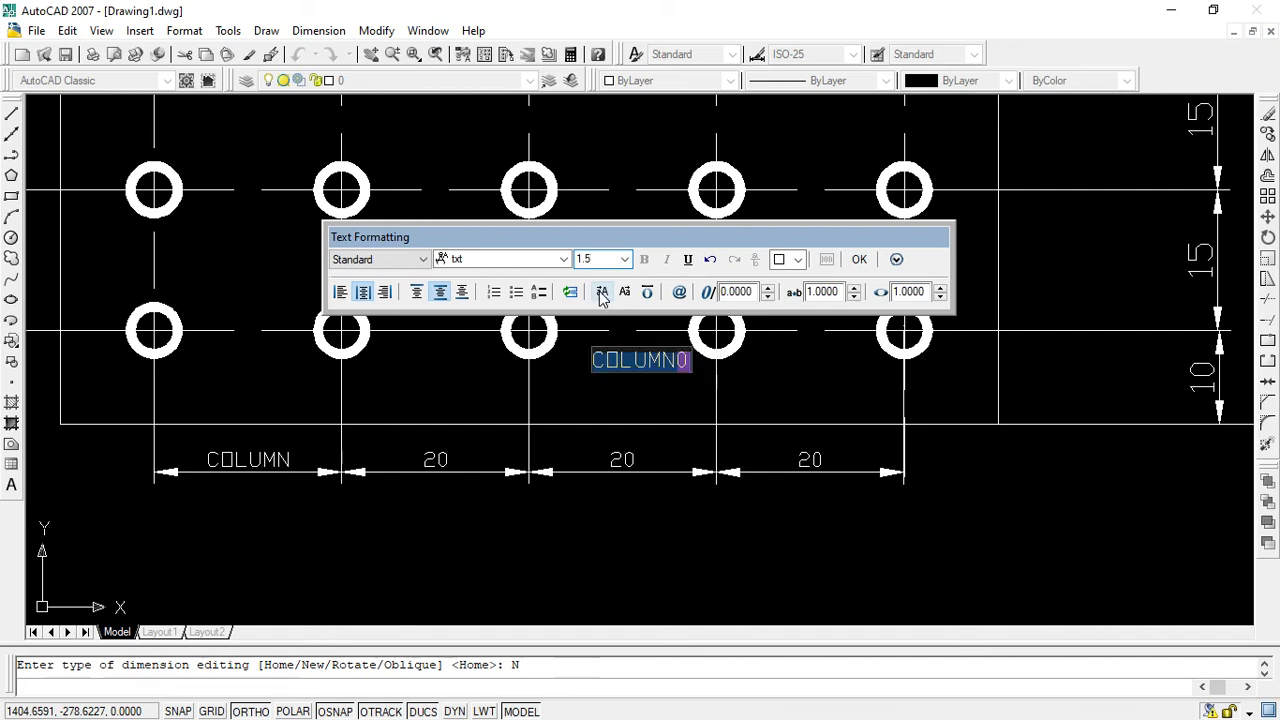
click(687, 363)
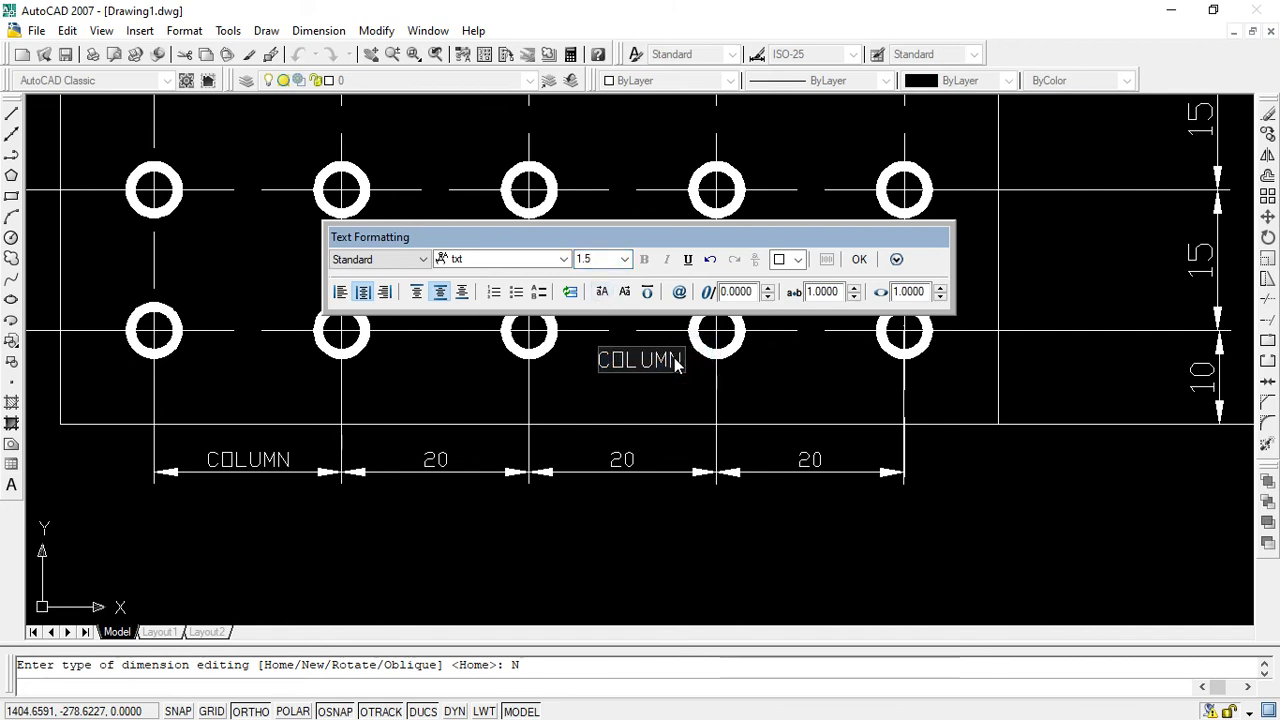
click(1117, 512)
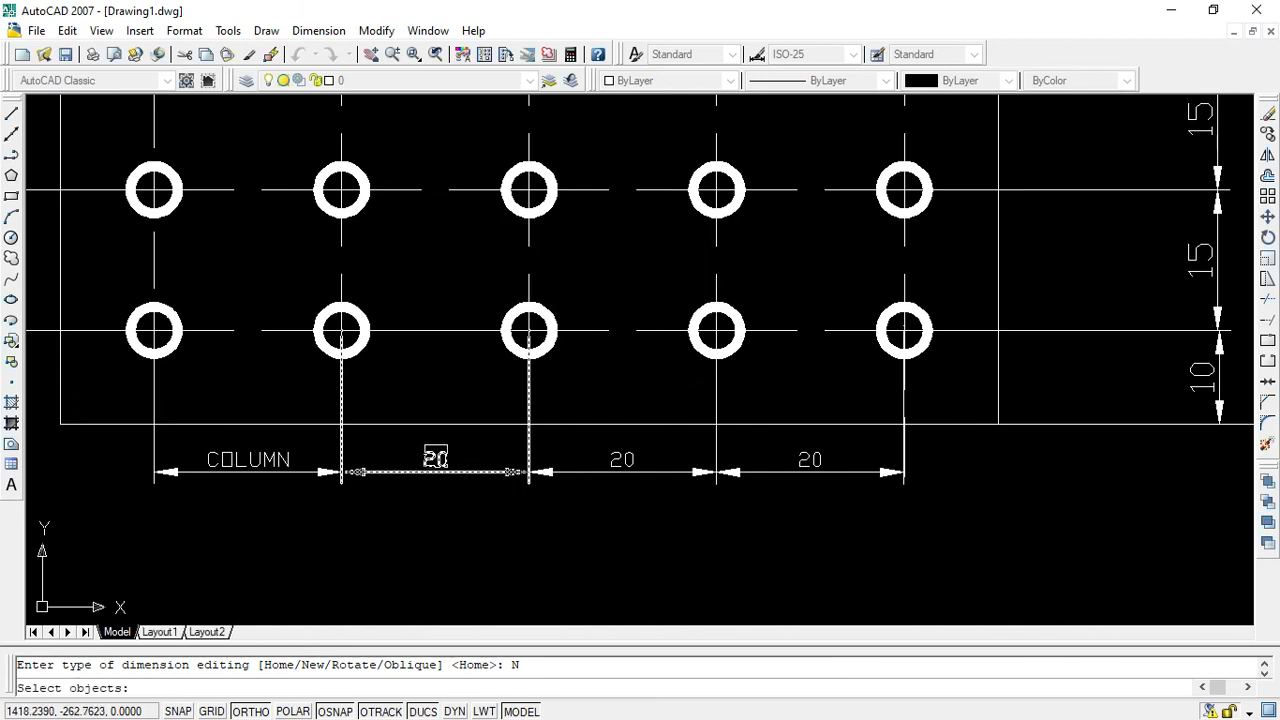
click(435, 457)
key(Return)
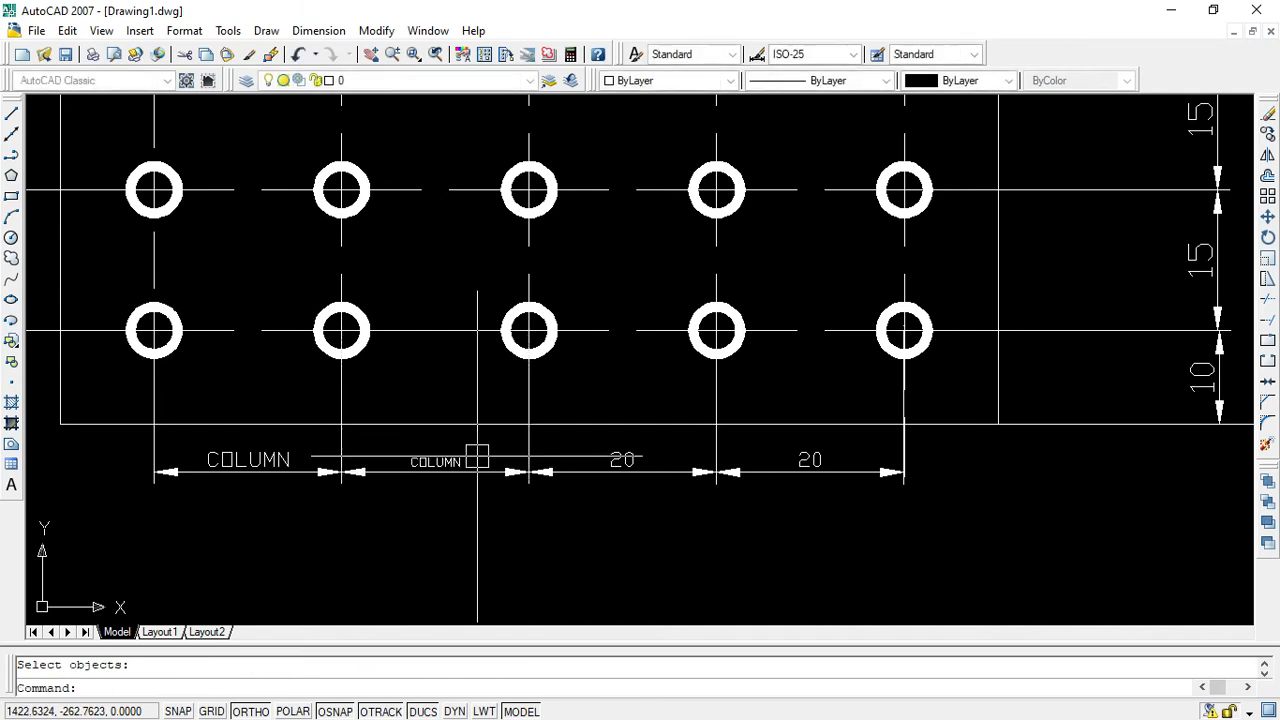
click(622, 459)
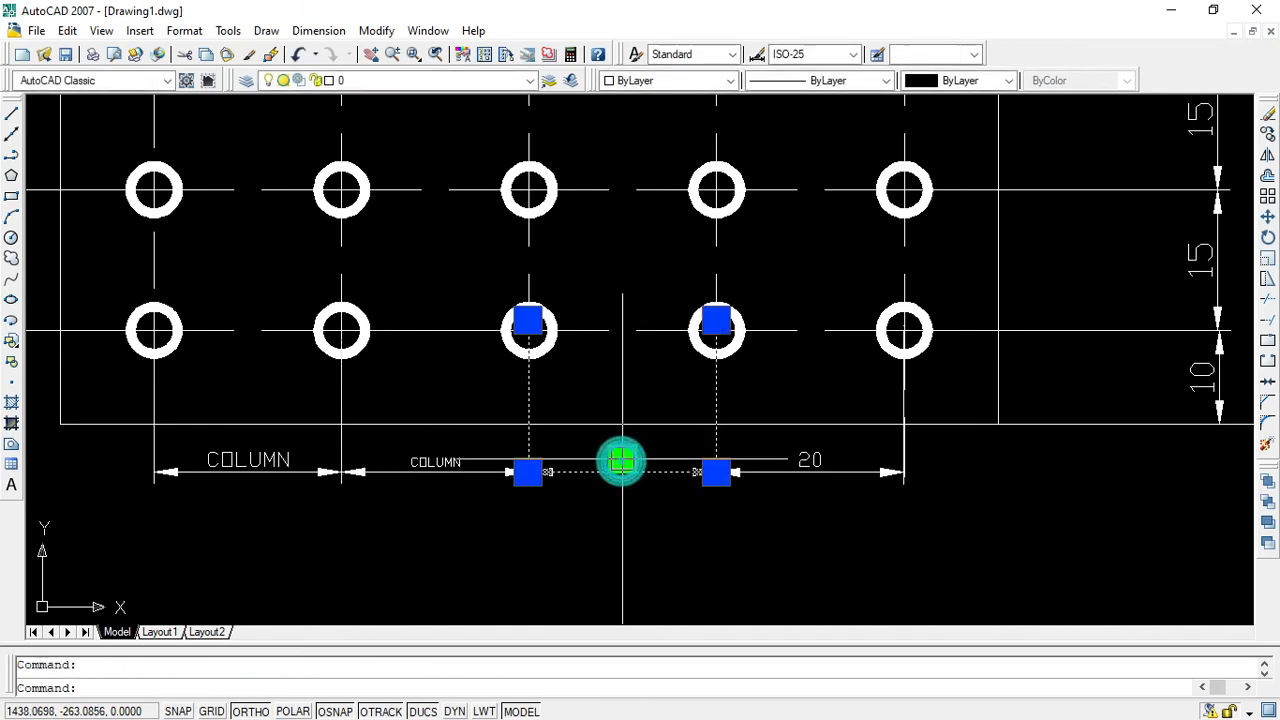
right_click(622, 459)
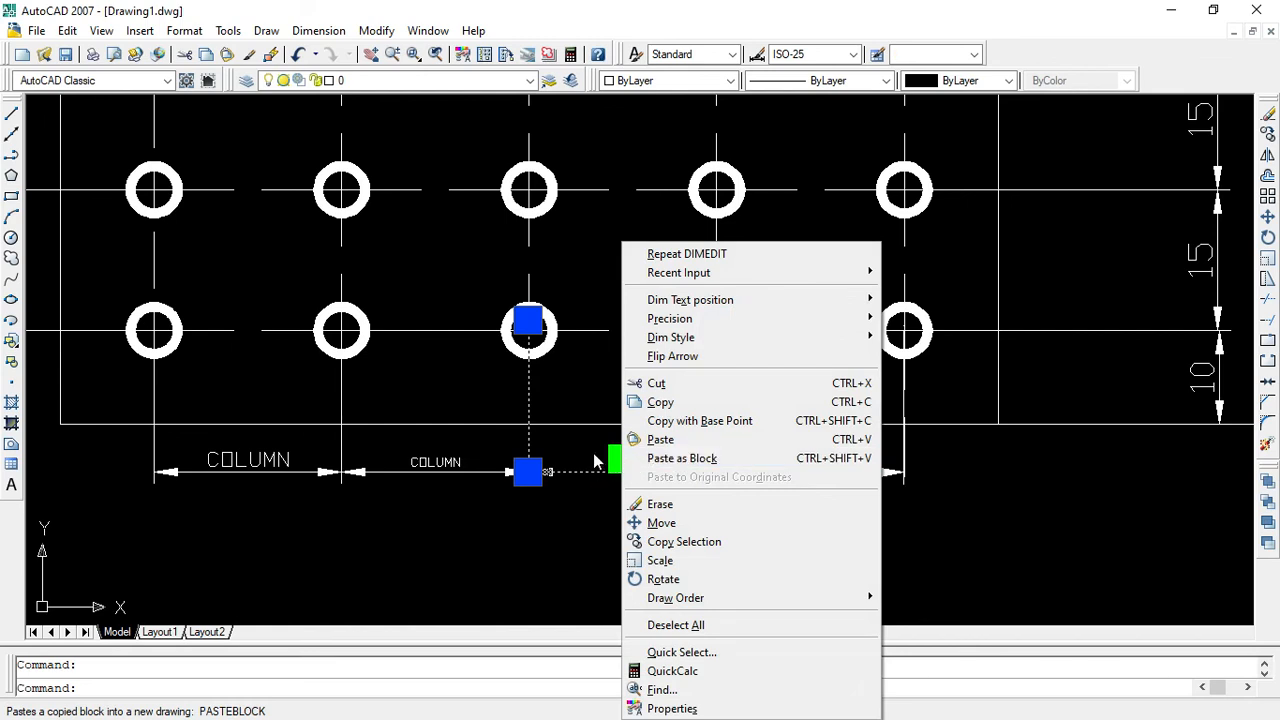
click(580, 529)
click(580, 528)
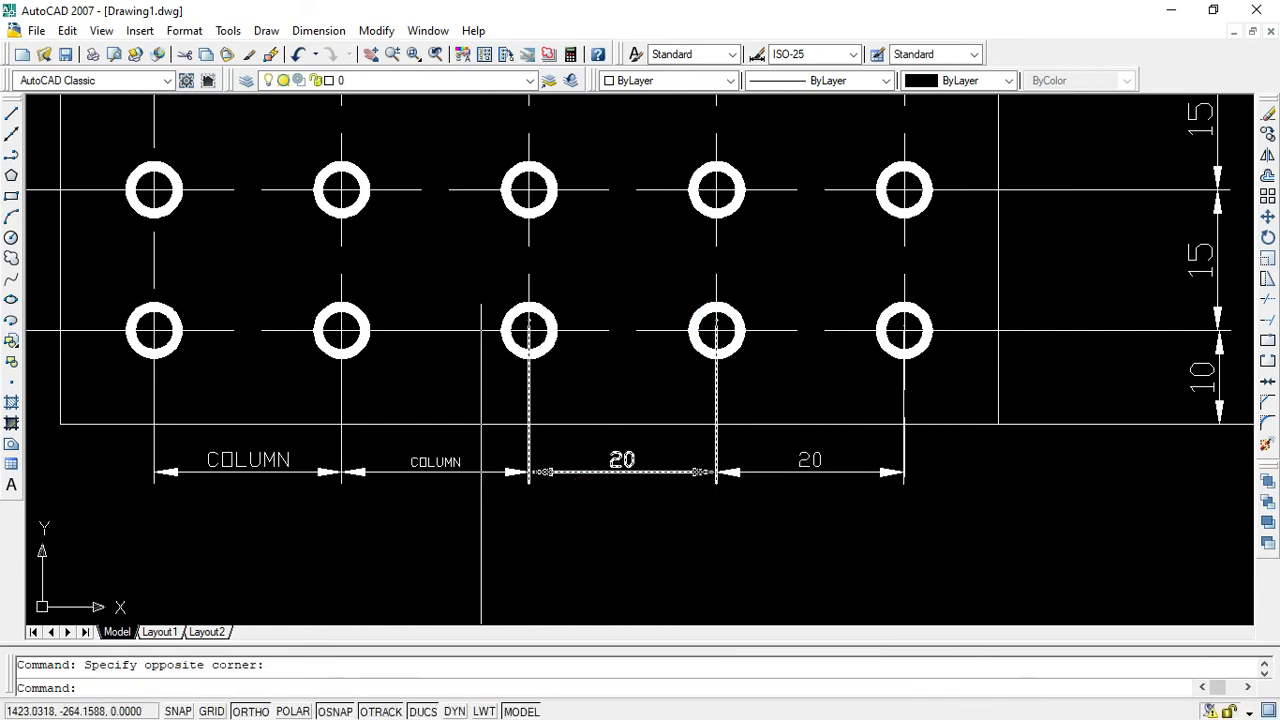
Replace the text of the dimension between the third and fourth bottom-row holes with COLUMN, using DIMEDIT's New option.
click(617, 459)
right_click(618, 466)
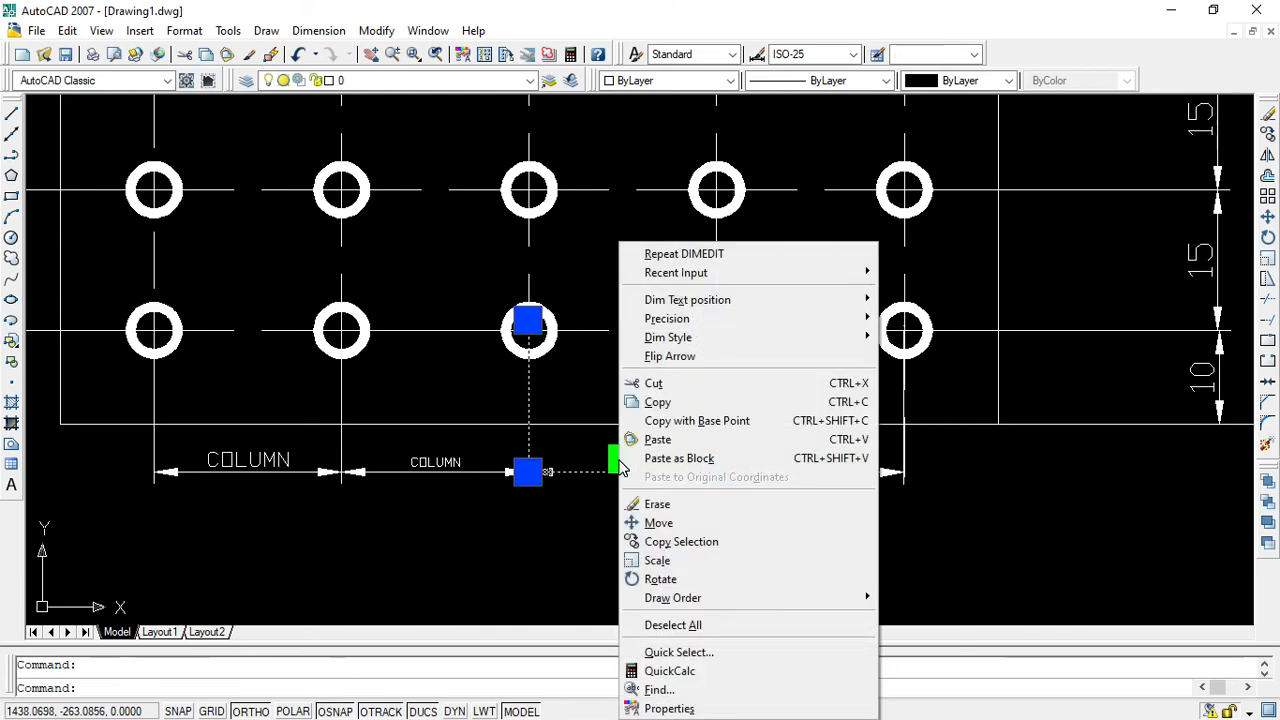
click(660, 254)
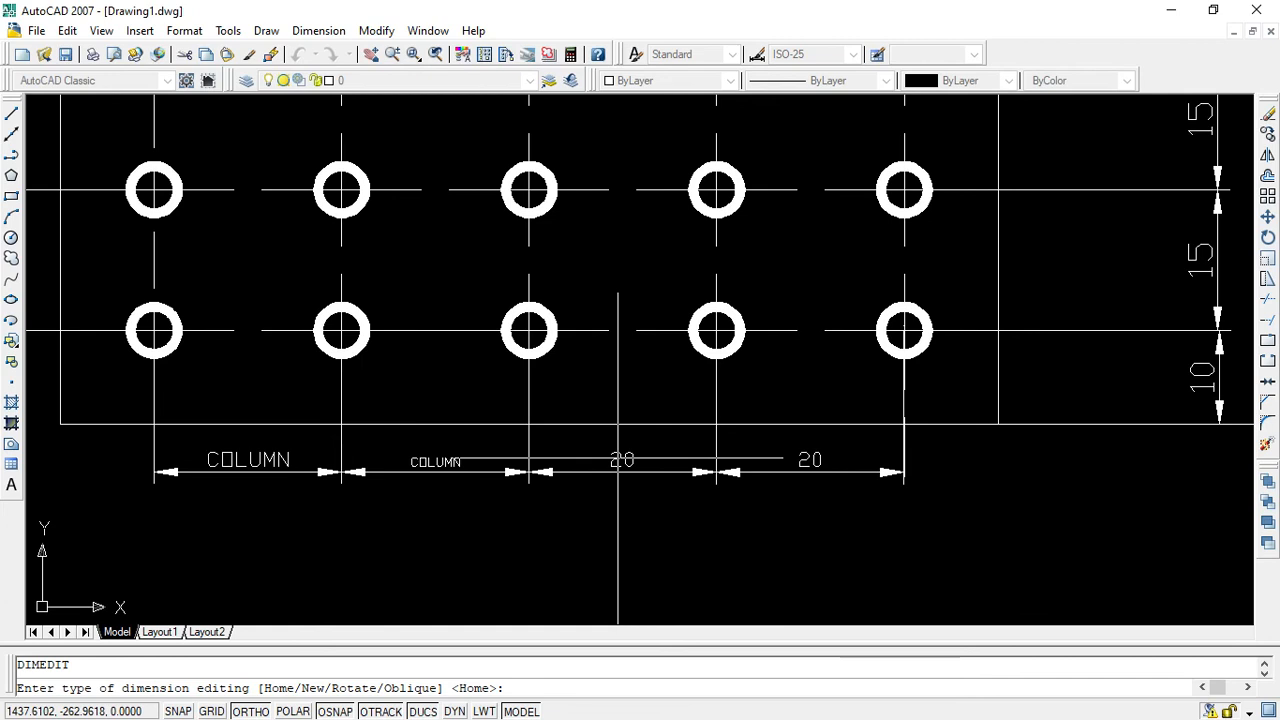
text(N)
key(Return)
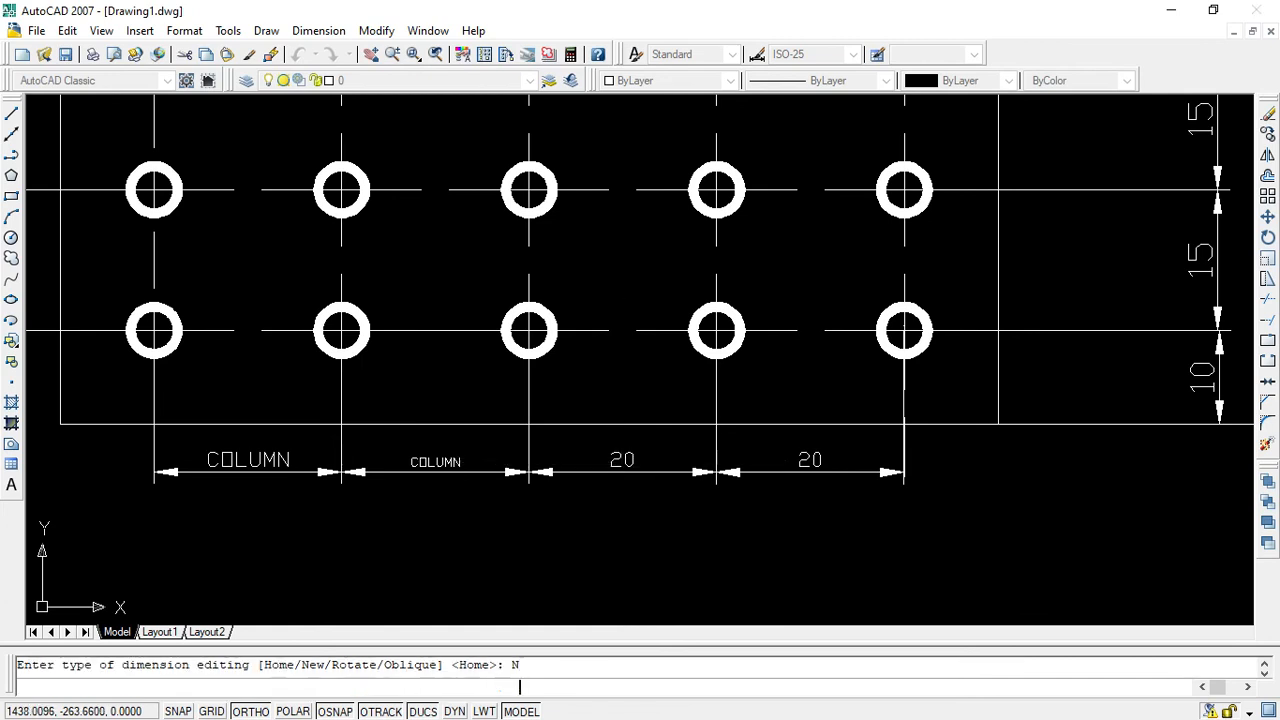
text(COLUMN)
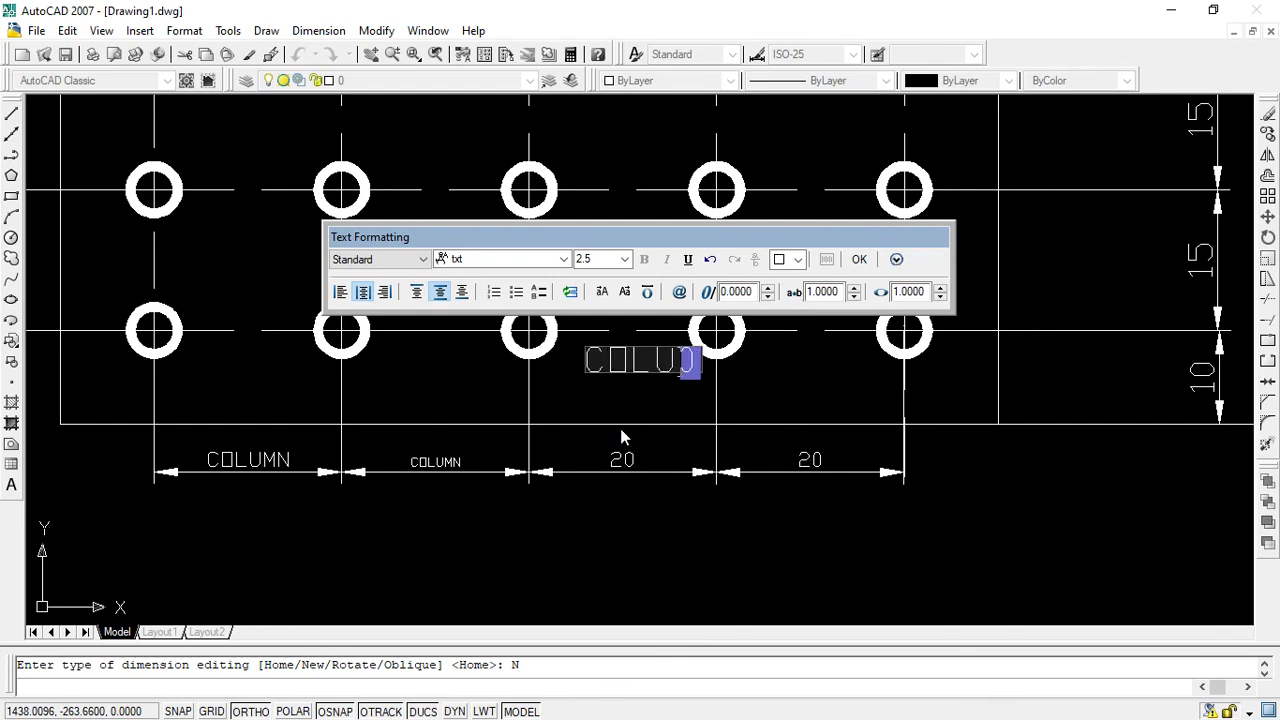
key(Delete)
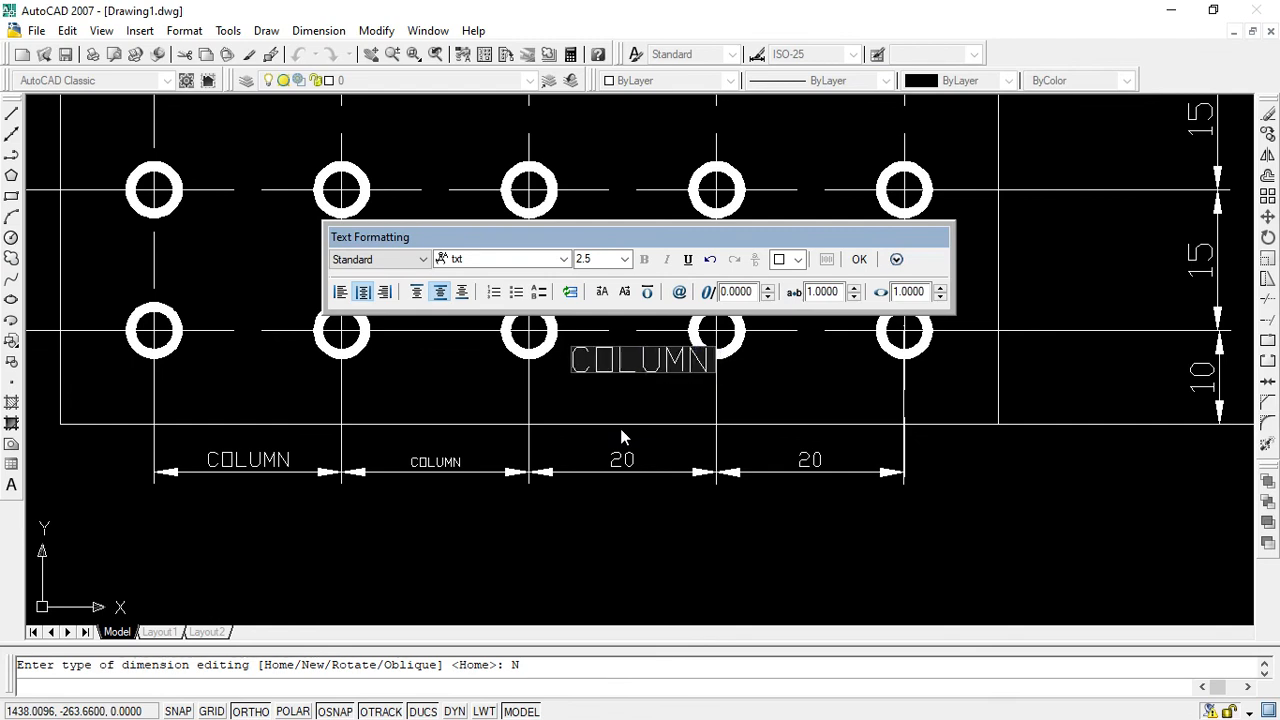
click(990, 510)
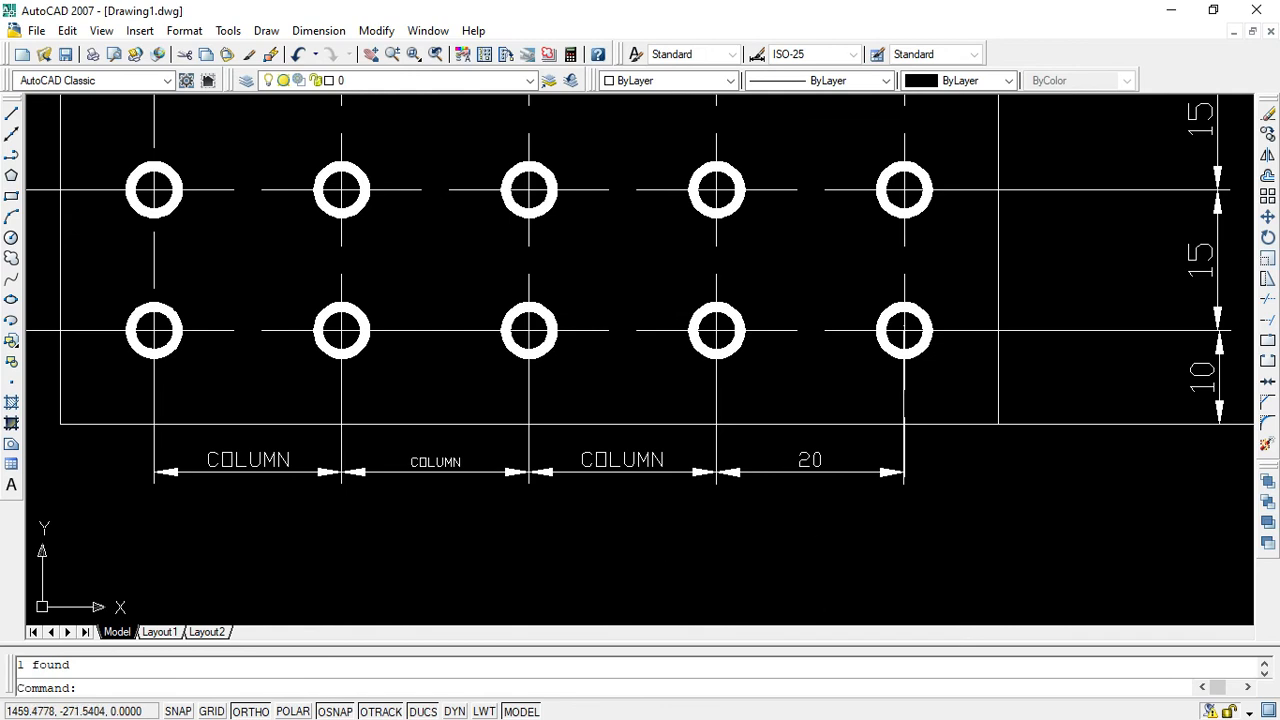
Override the text of the dimension between the fourth and fifth bottom-row holes with COLUMN.
double_click(809, 459)
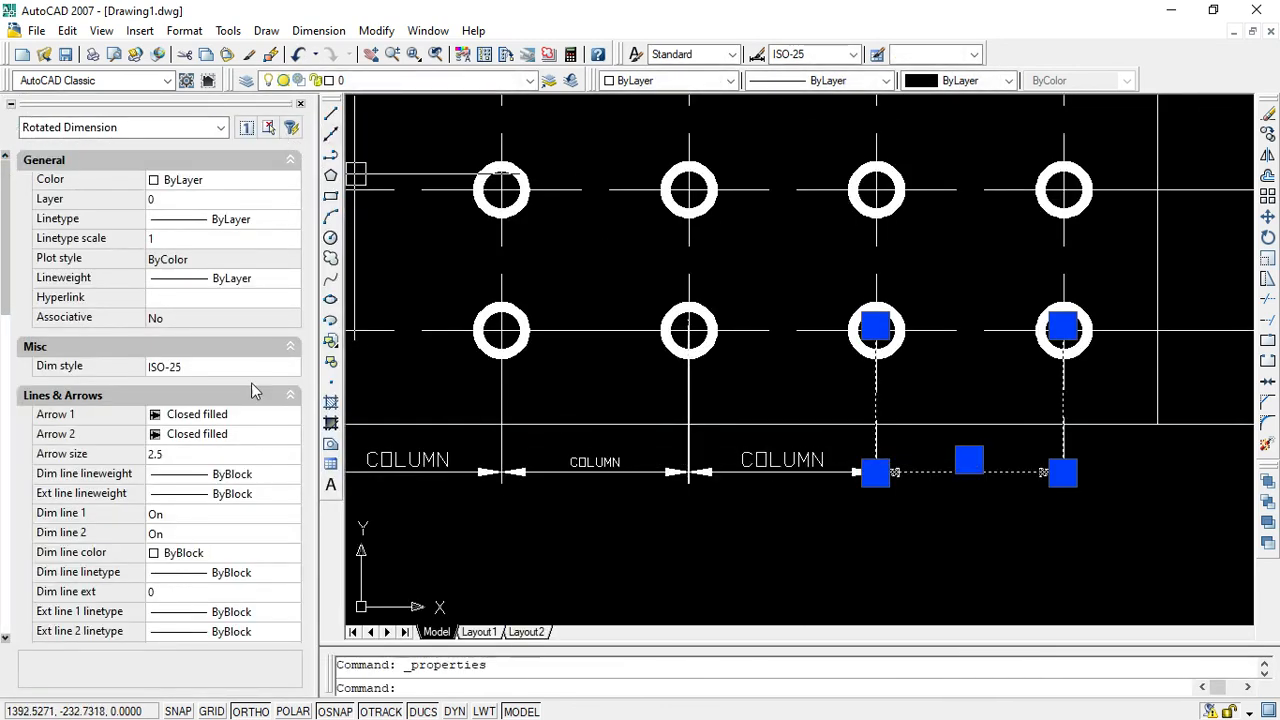
scroll(240, 440, down, 5)
scroll(172, 510, down, 4)
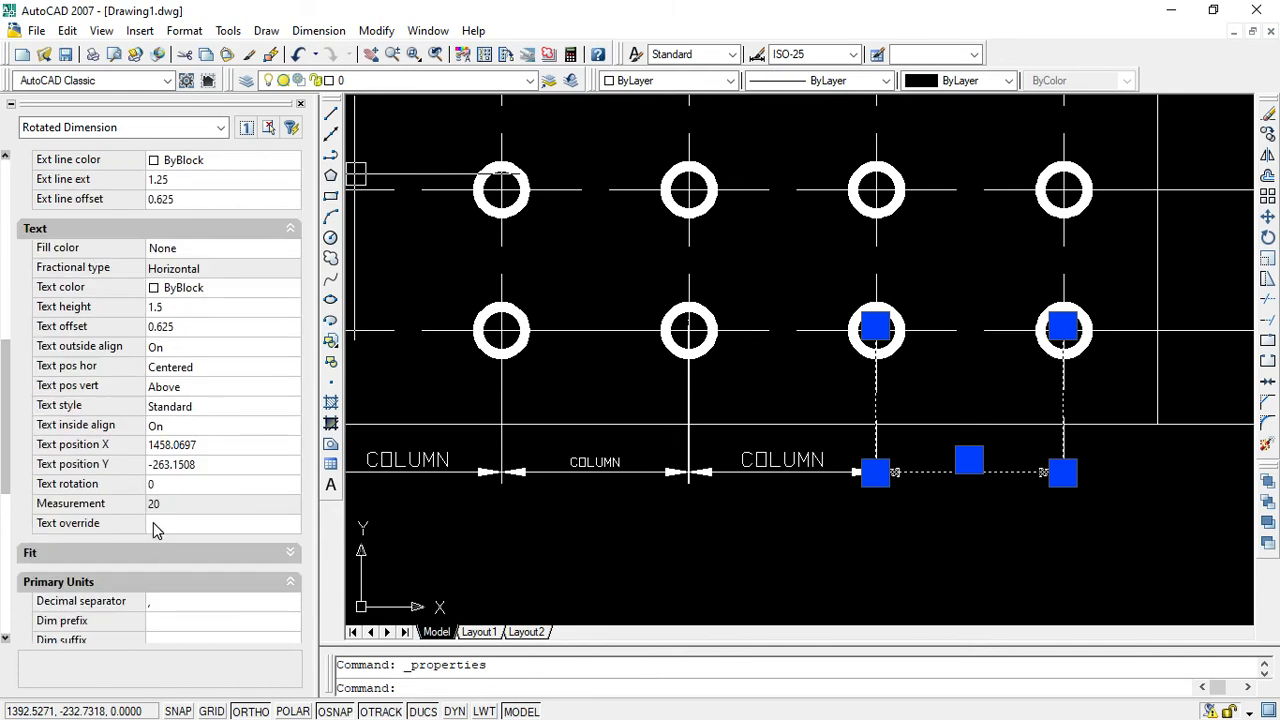
click(155, 524)
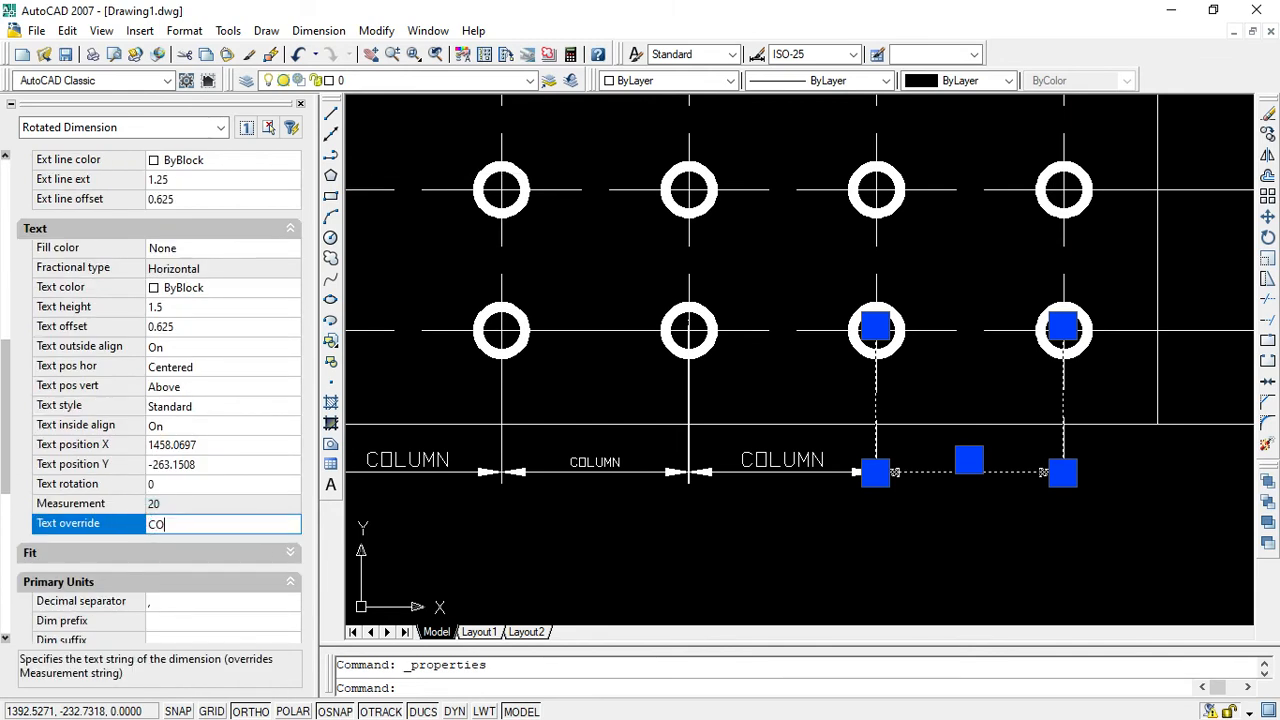
text(COLUMN)
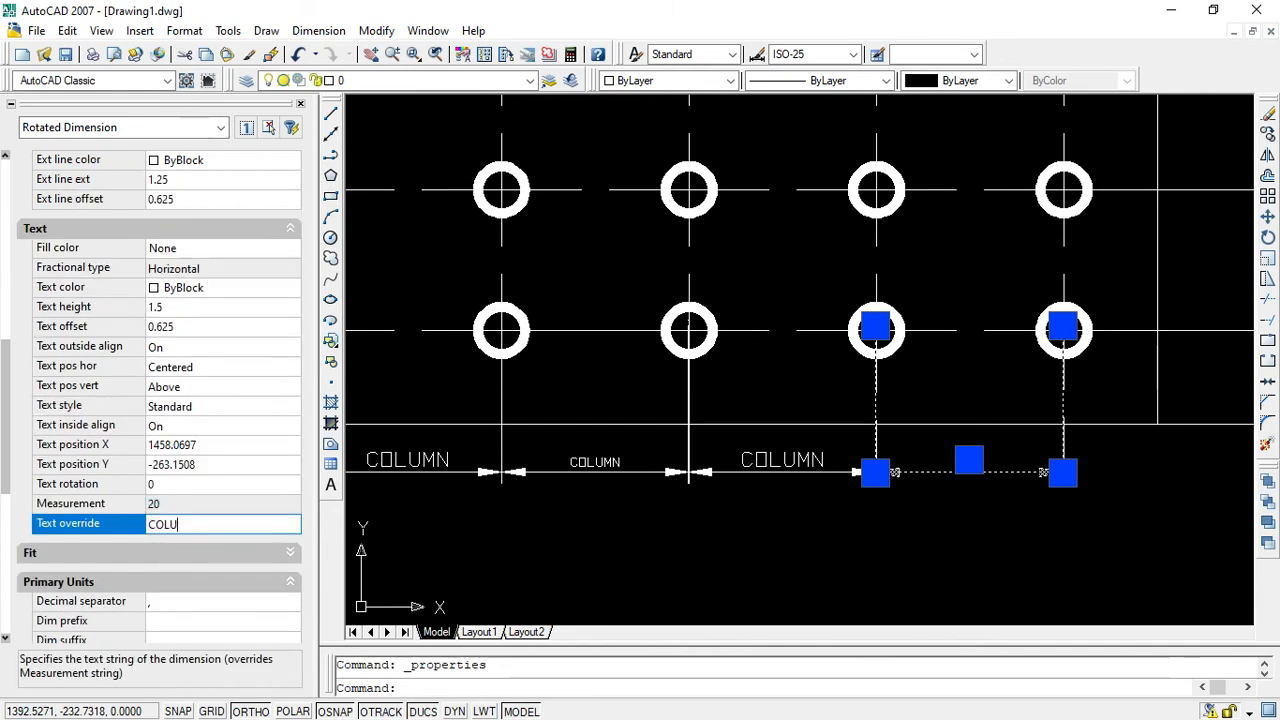
click(495, 560)
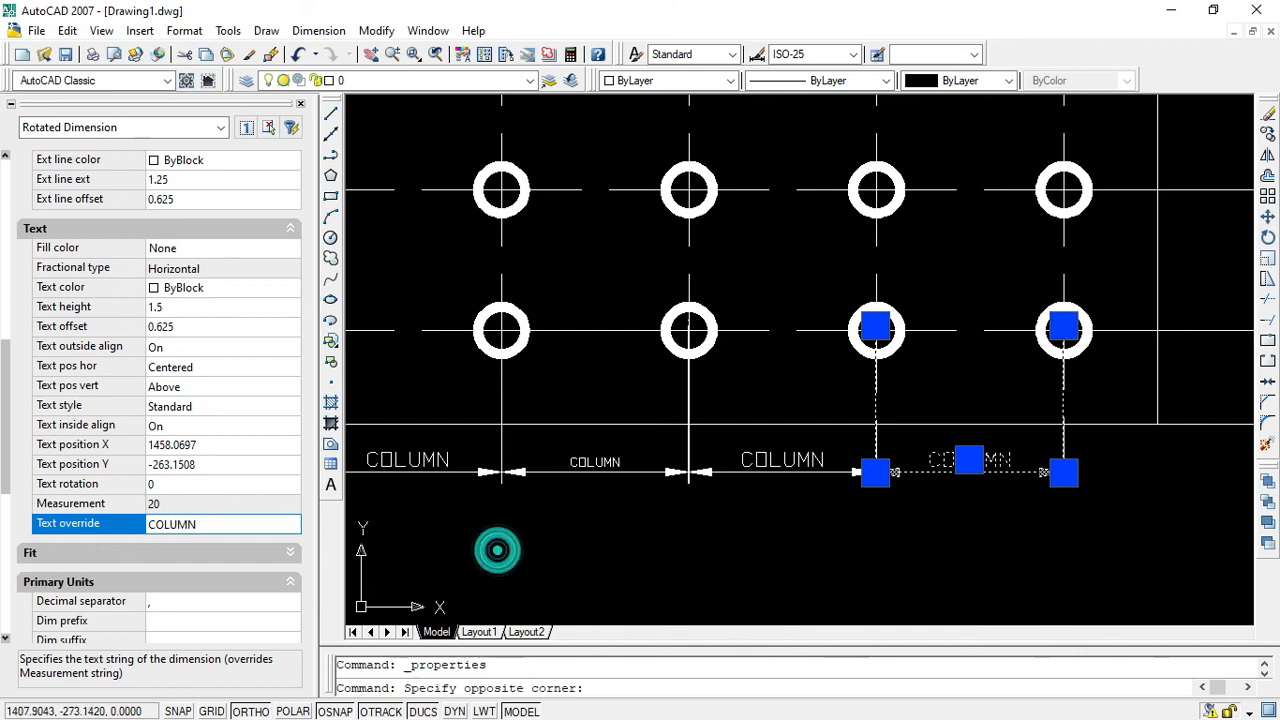
key(Escape)
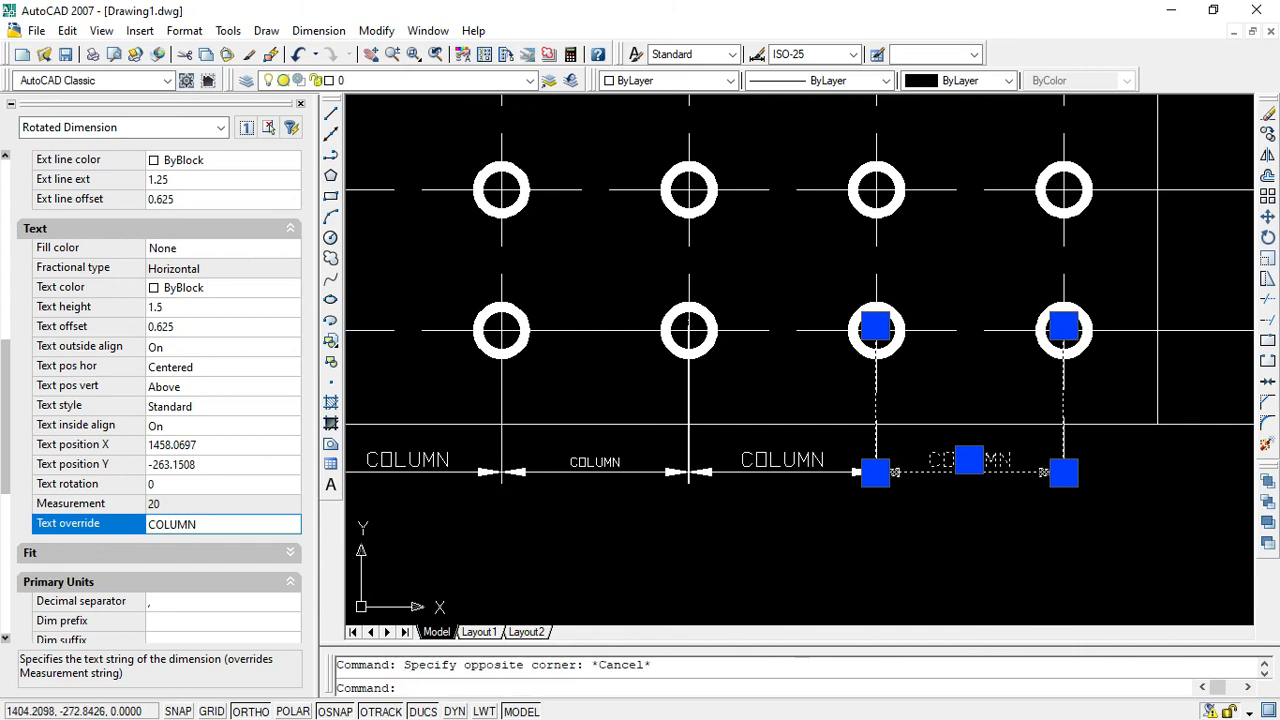
click(301, 105)
click(435, 461)
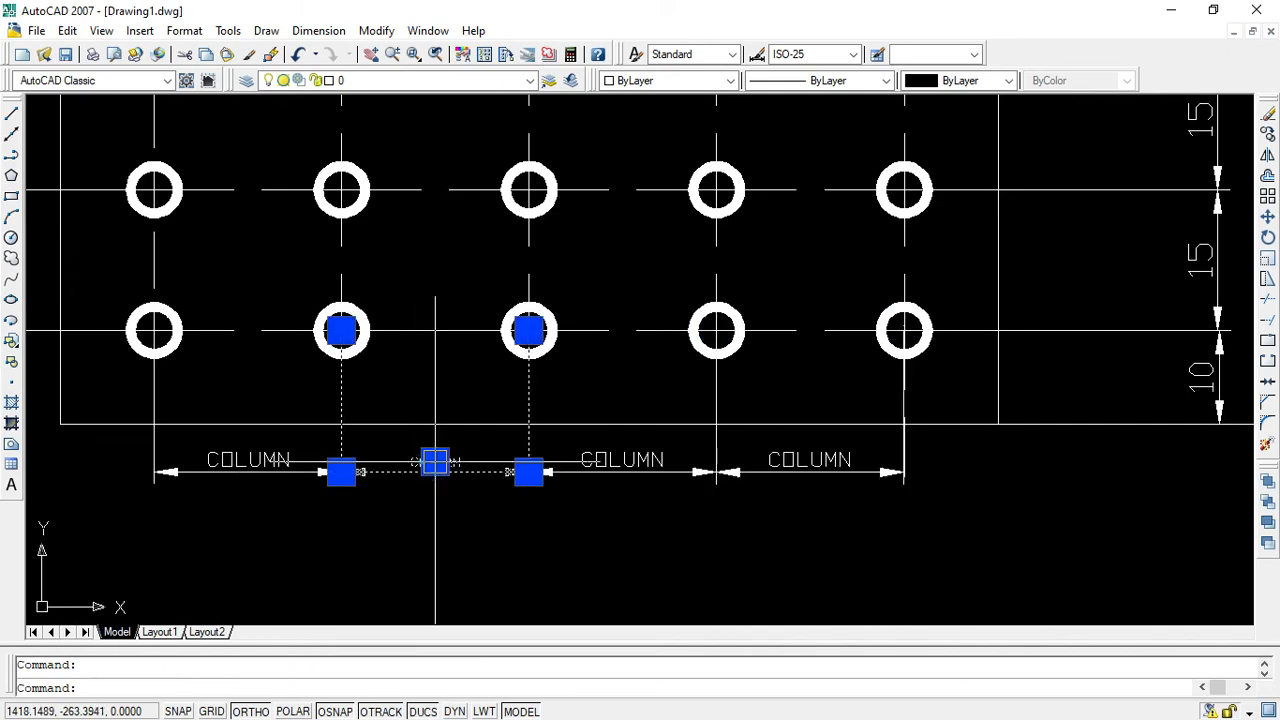
click(246, 459)
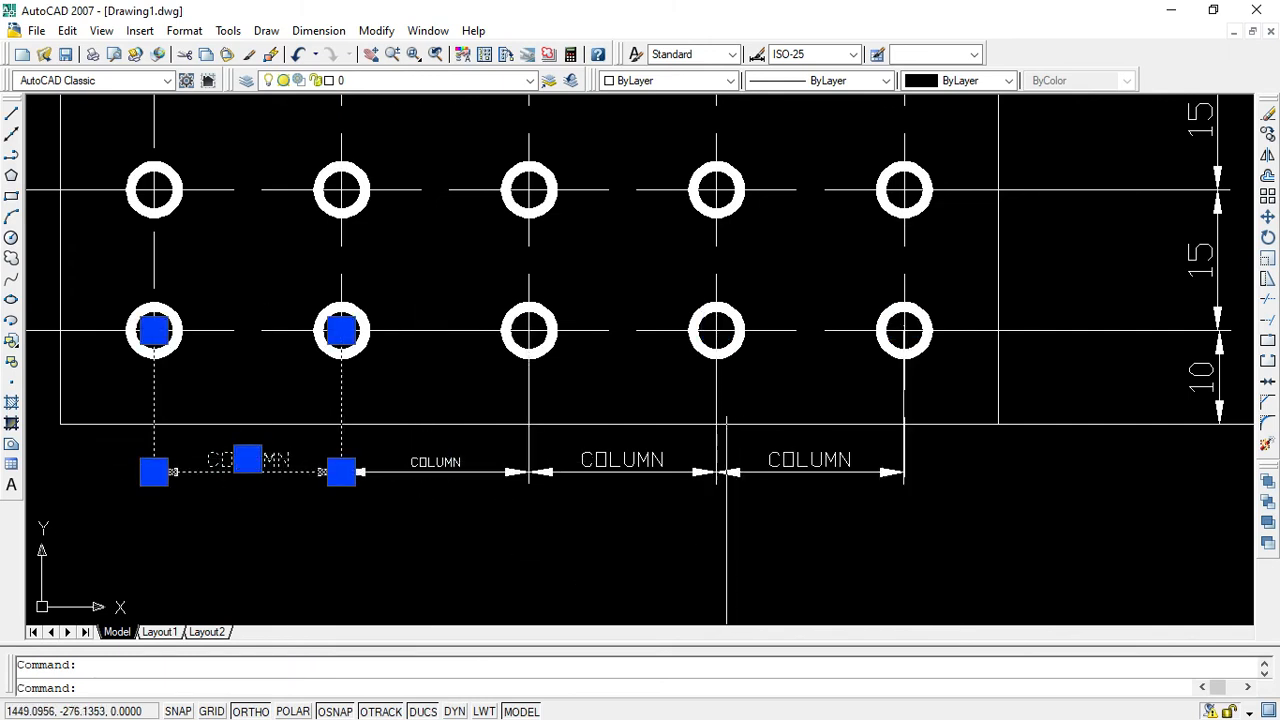
key(Escape)
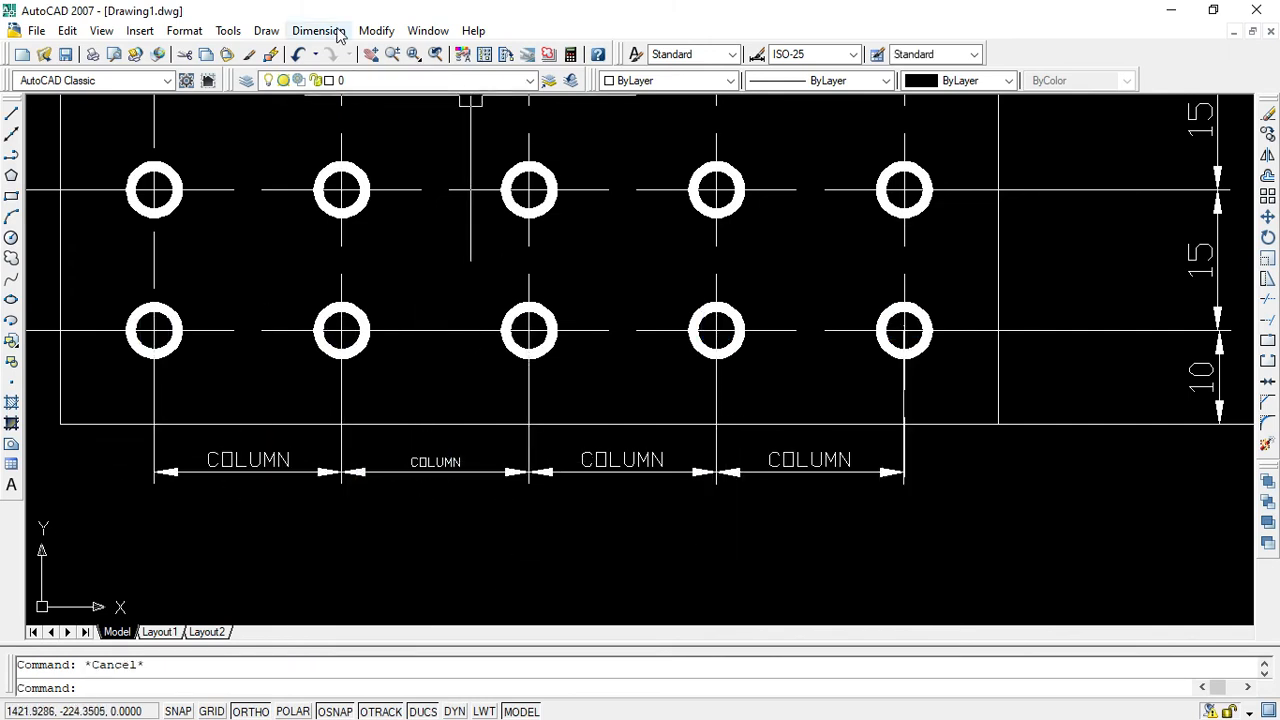
Try to match the properties of the leftmost COLUMN dimension onto the smaller-text COLUMN dimension between the second and third bottom-row holes.
click(376, 30)
click(405, 68)
click(258, 456)
click(426, 470)
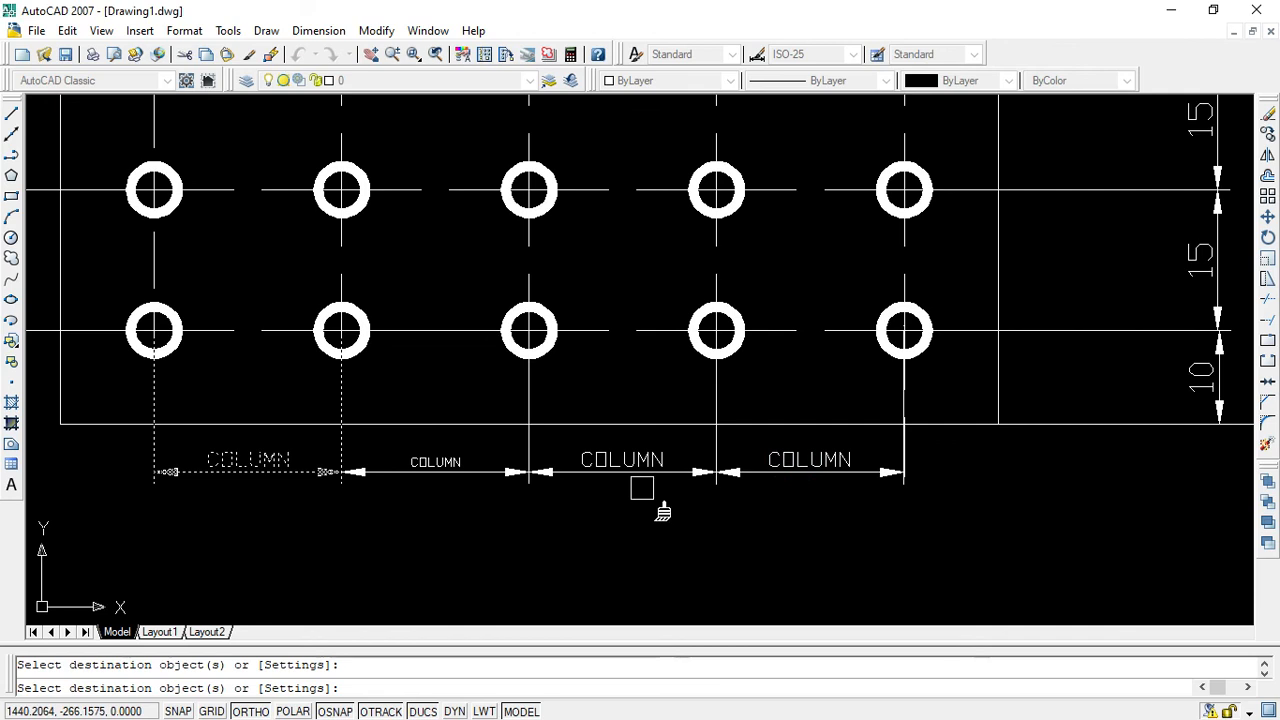
key(Escape)
Try an arrow size of 1.5 on the smaller-text COLUMN dimension, and set it back to 2.5.
double_click(434, 462)
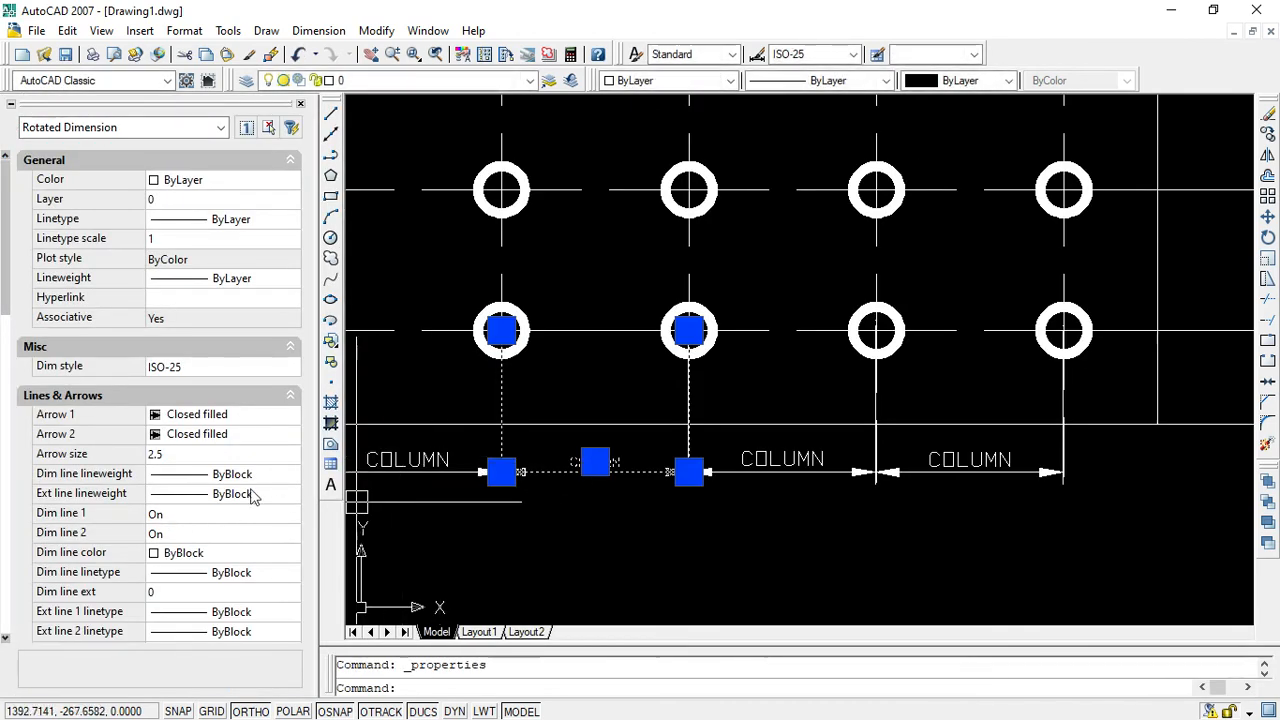
click(169, 456)
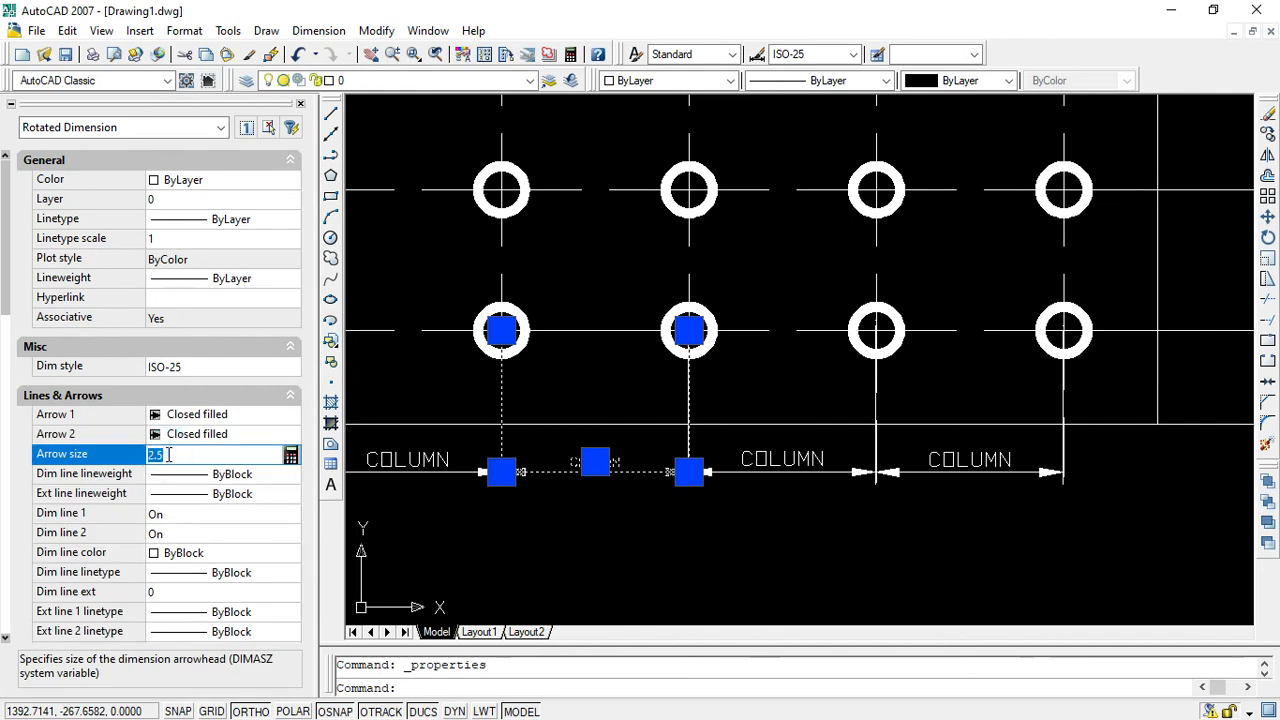
click(560, 537)
click(186, 456)
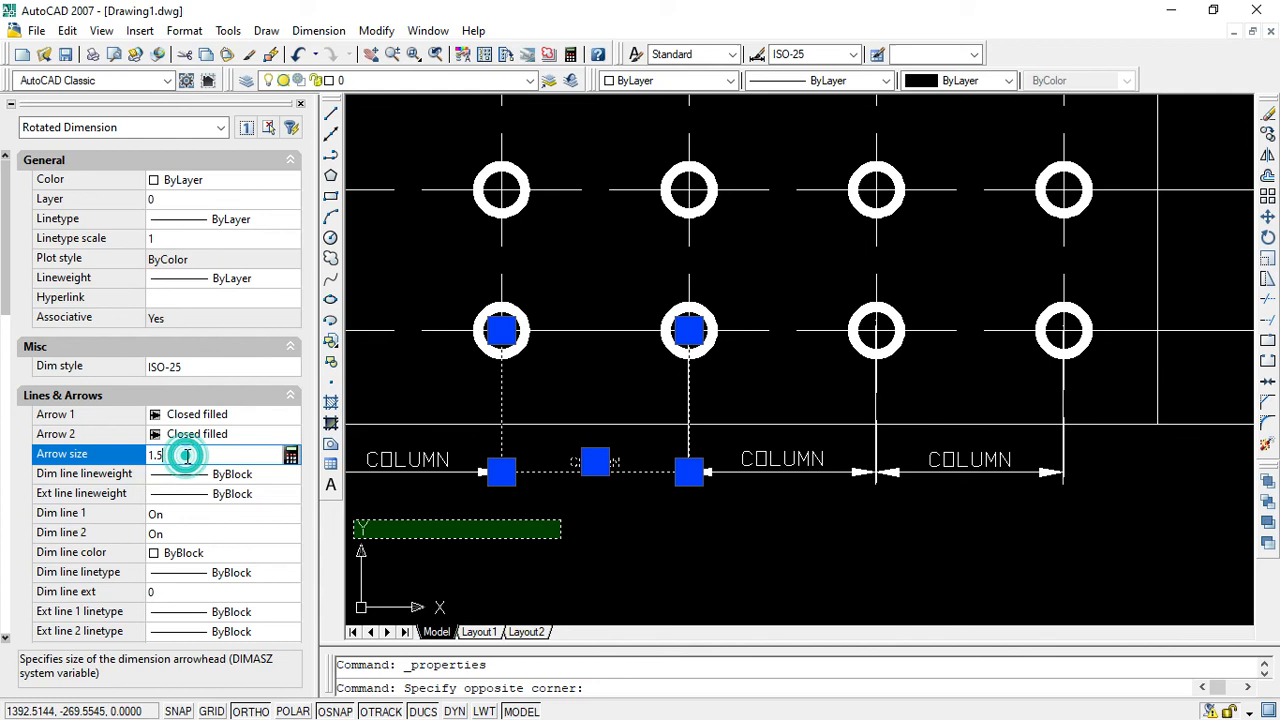
double_click(185, 455)
text(2.5)
click(660, 557)
key(Escape)
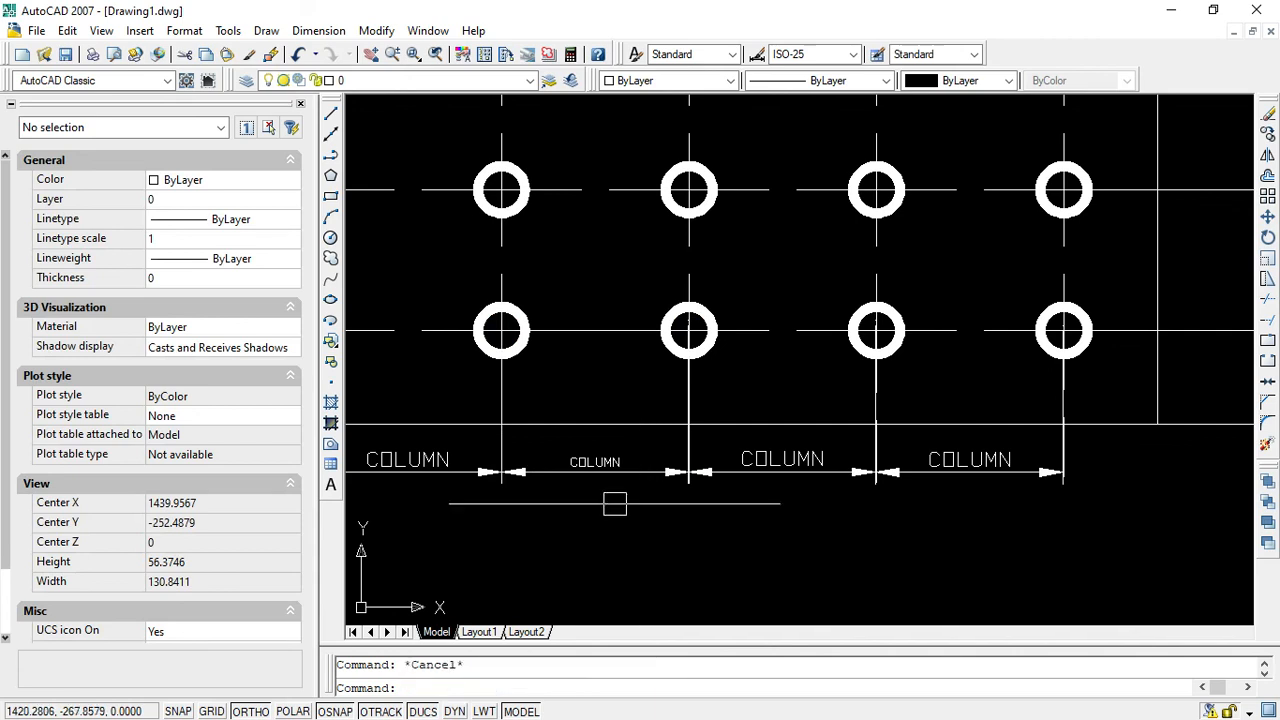
double_click(595, 461)
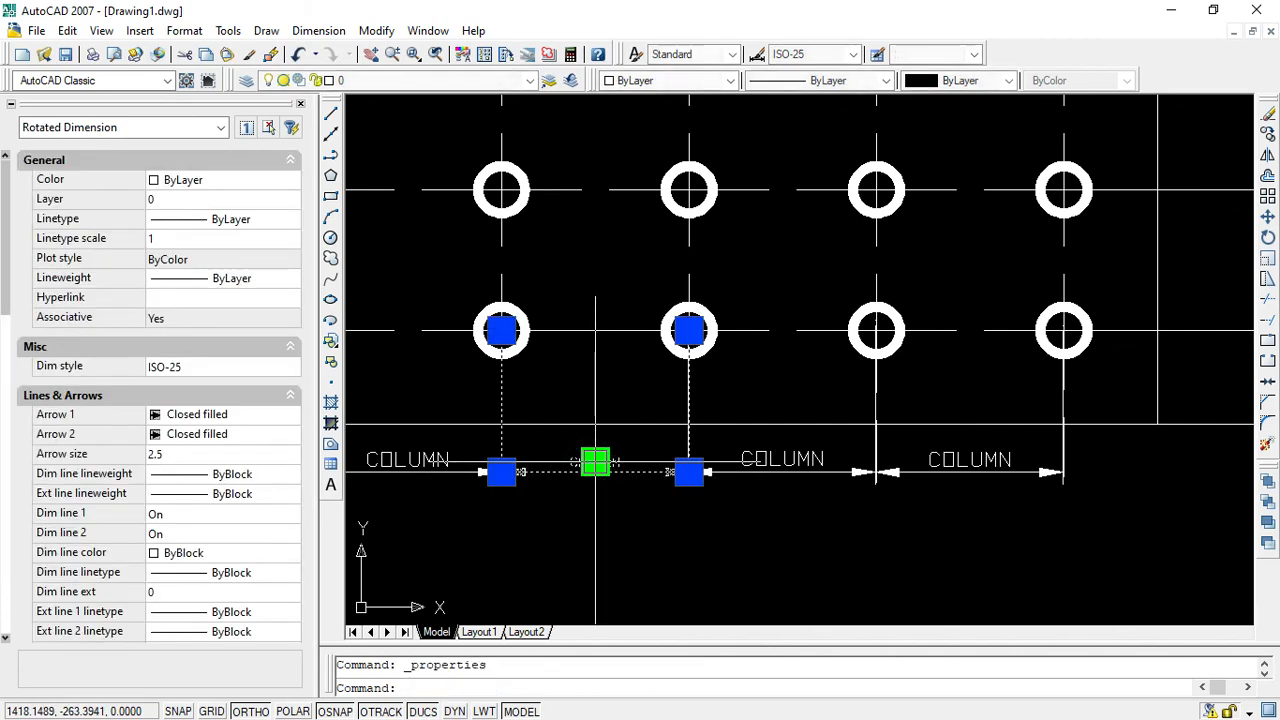
key(Escape)
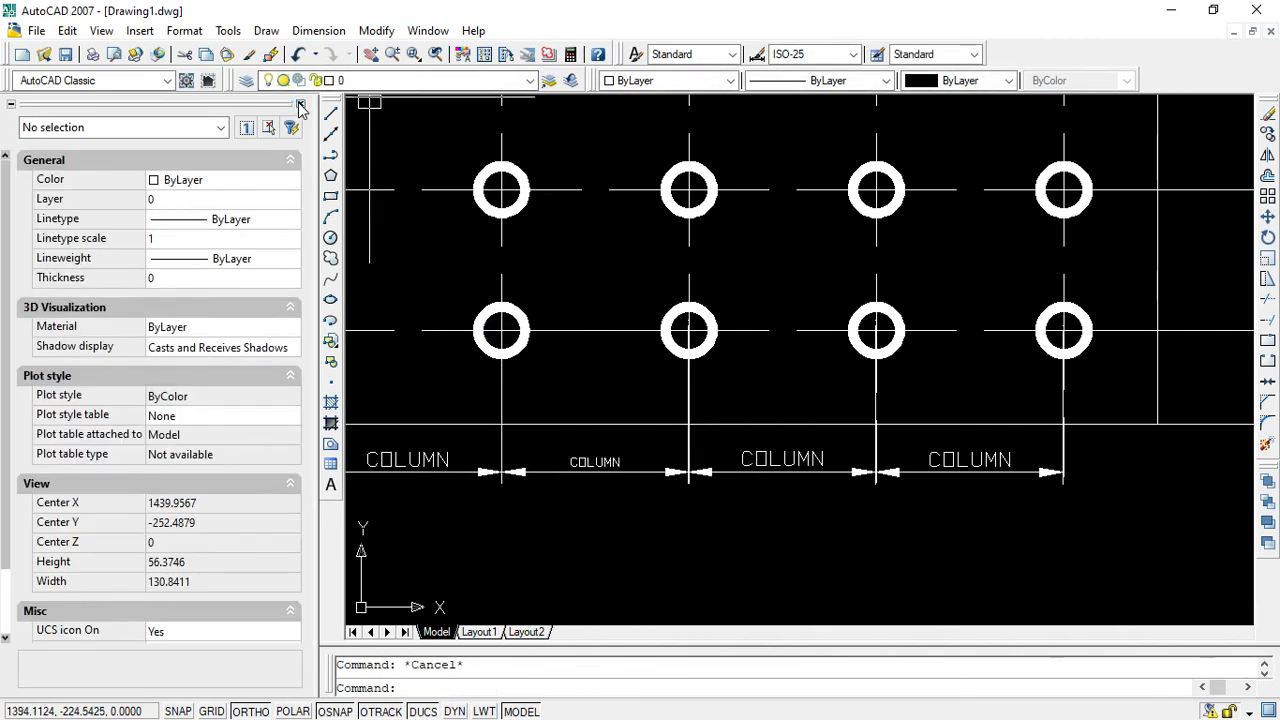
click(300, 105)
Delete the smaller-text COLUMN dimension between the second and third bottom-row holes.
click(531, 468)
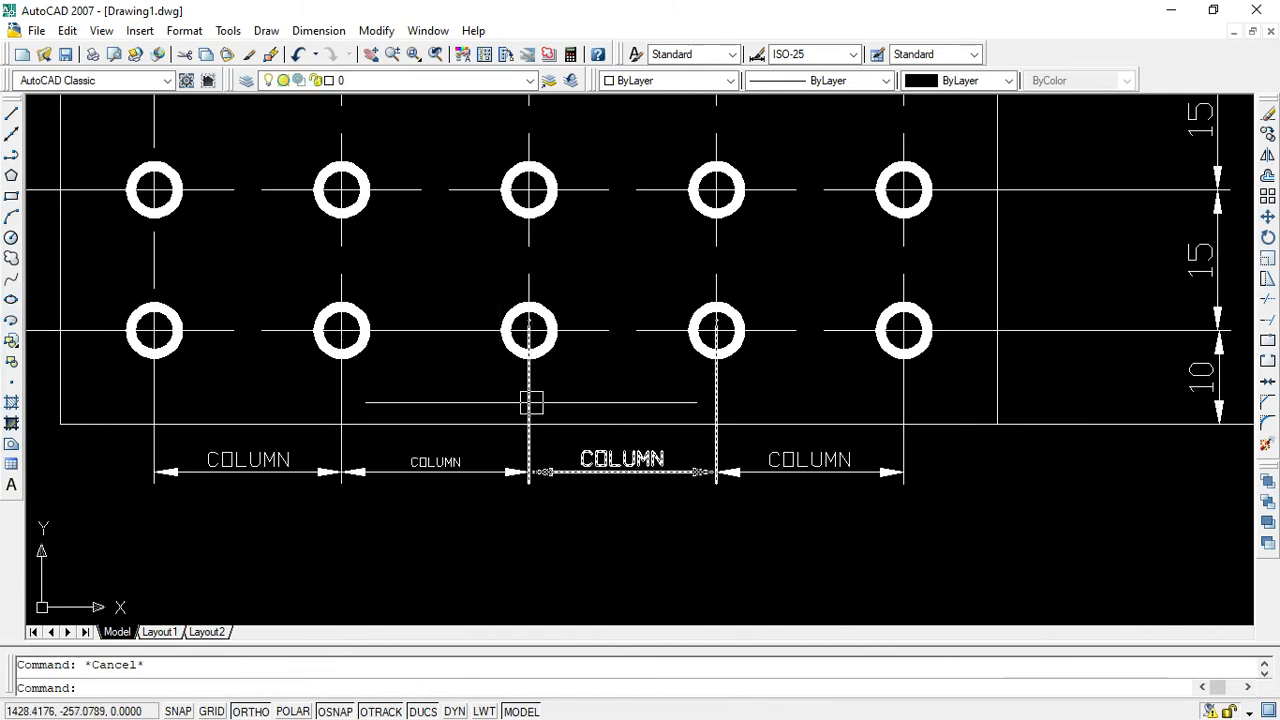
double_click(435, 461)
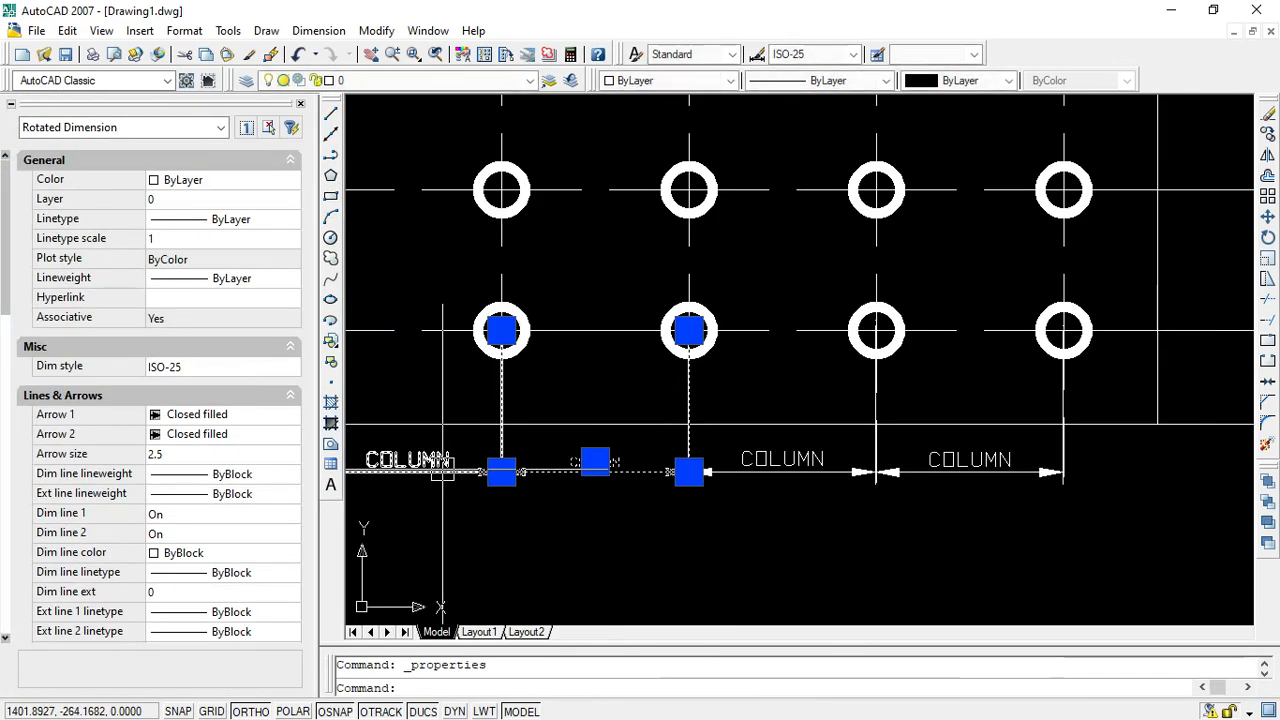
key(Delete)
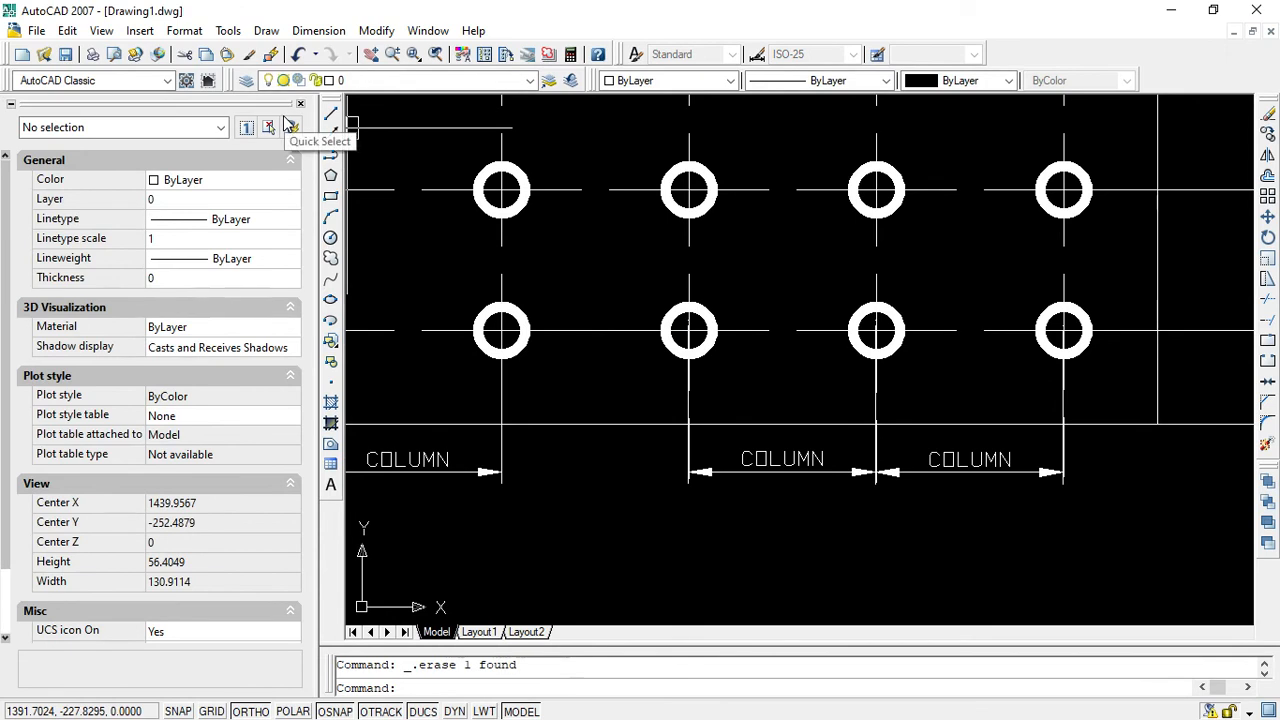
click(300, 104)
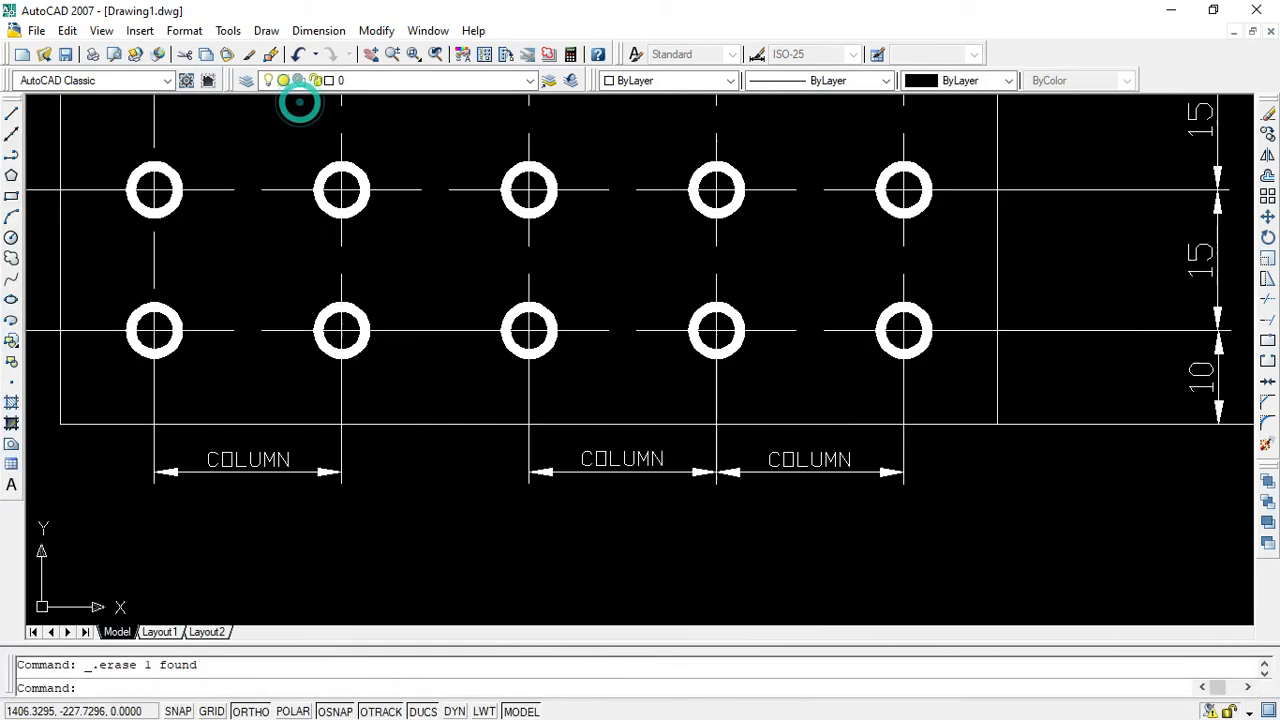
Add a linear dimension between the centres of the second and third bottom-row holes, in line with the neighbouring COLUMN dimensions.
click(318, 30)
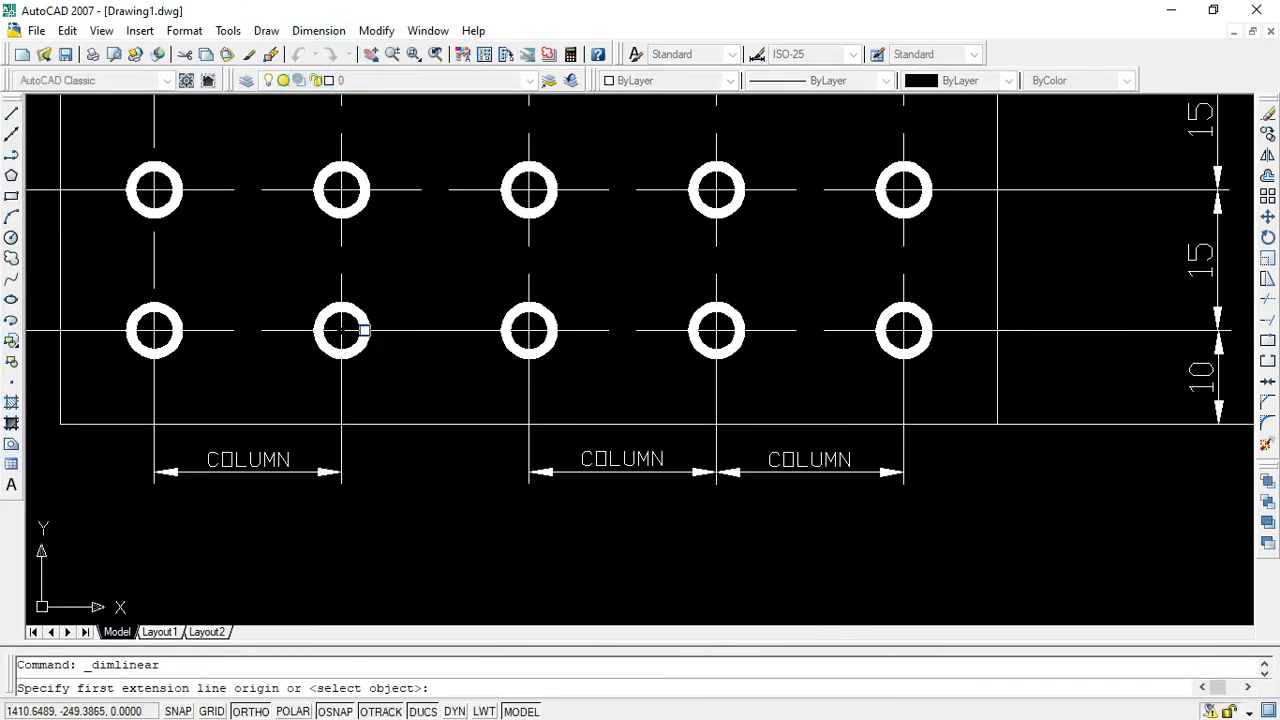
click(341, 331)
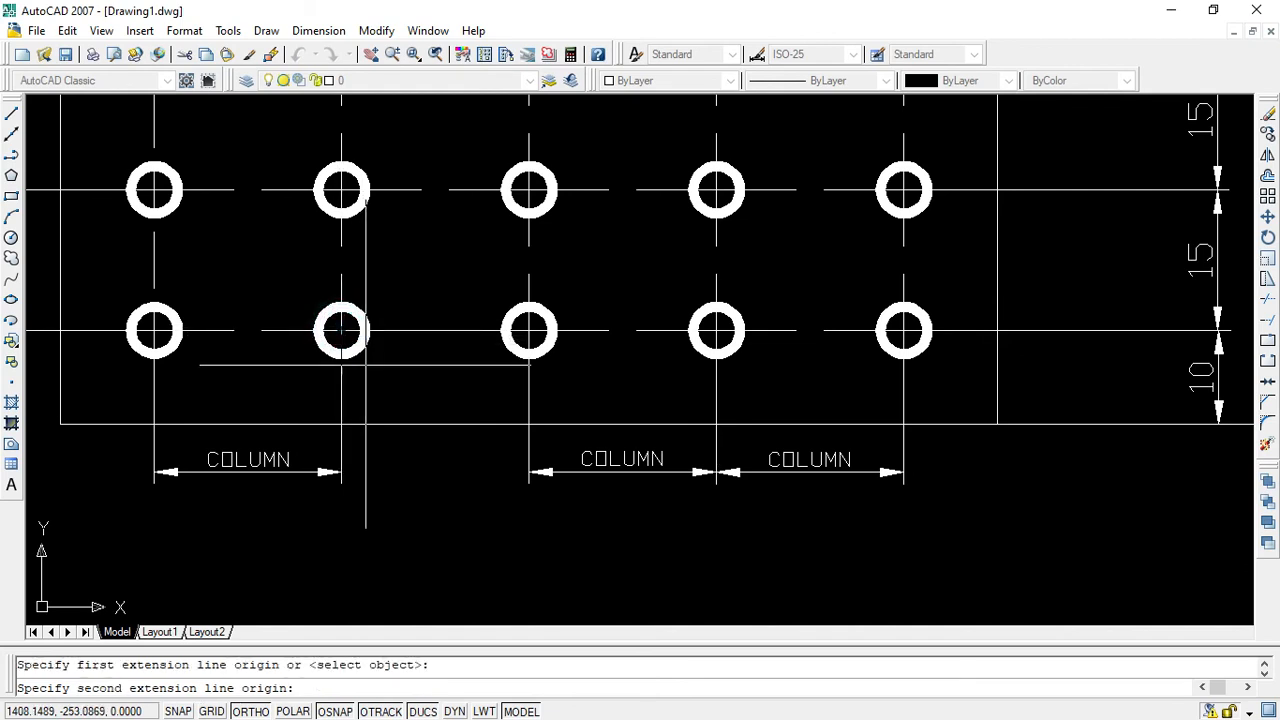
click(529, 331)
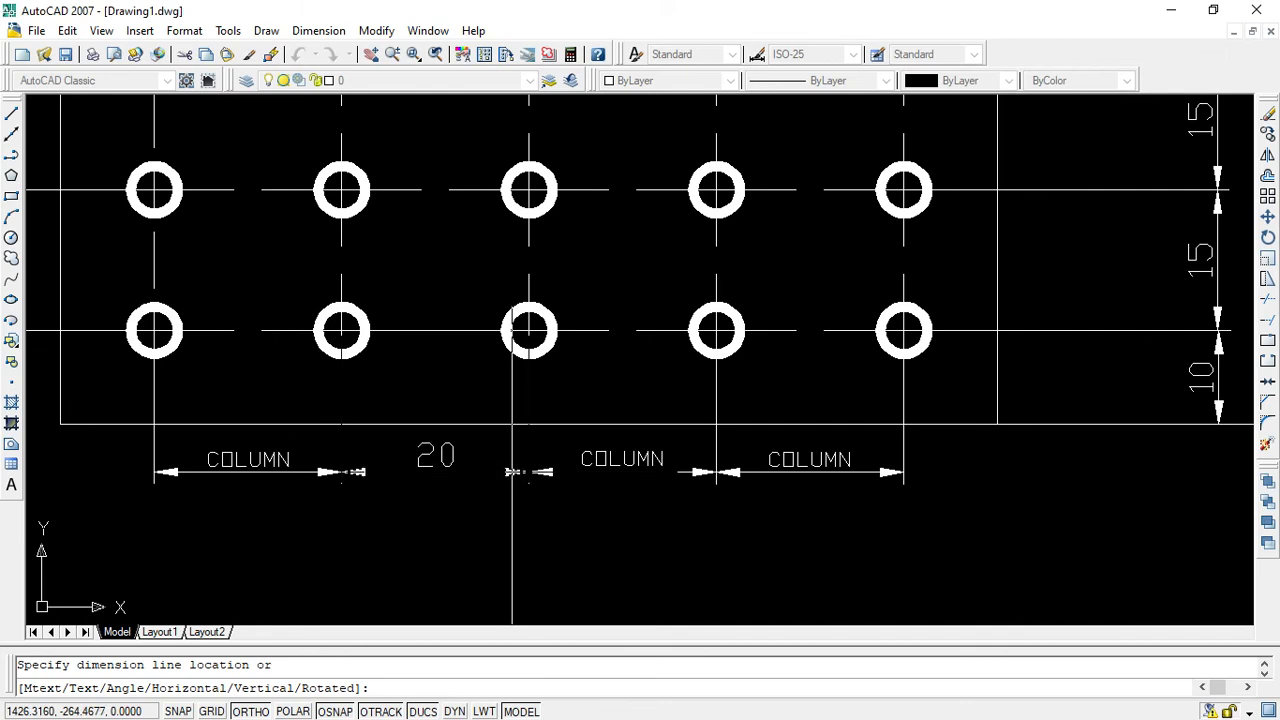
scroll(512, 472, up, 5)
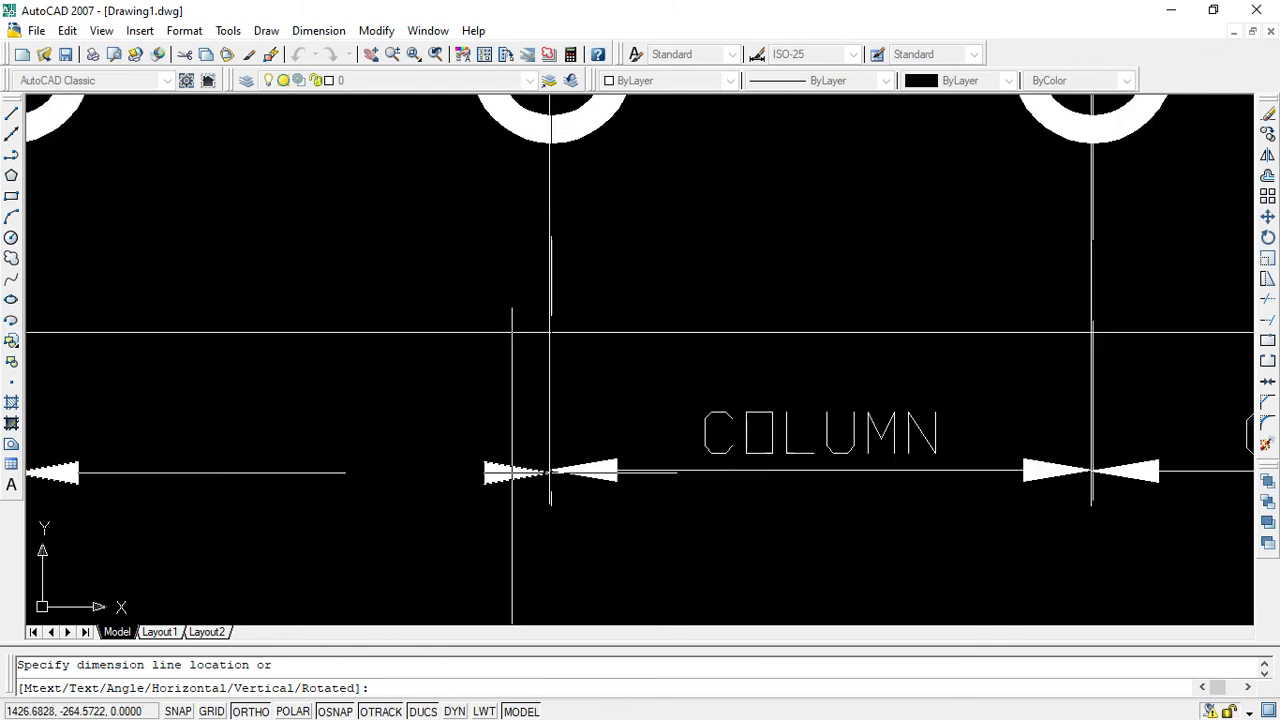
click(513, 470)
scroll(538, 560, down, 5)
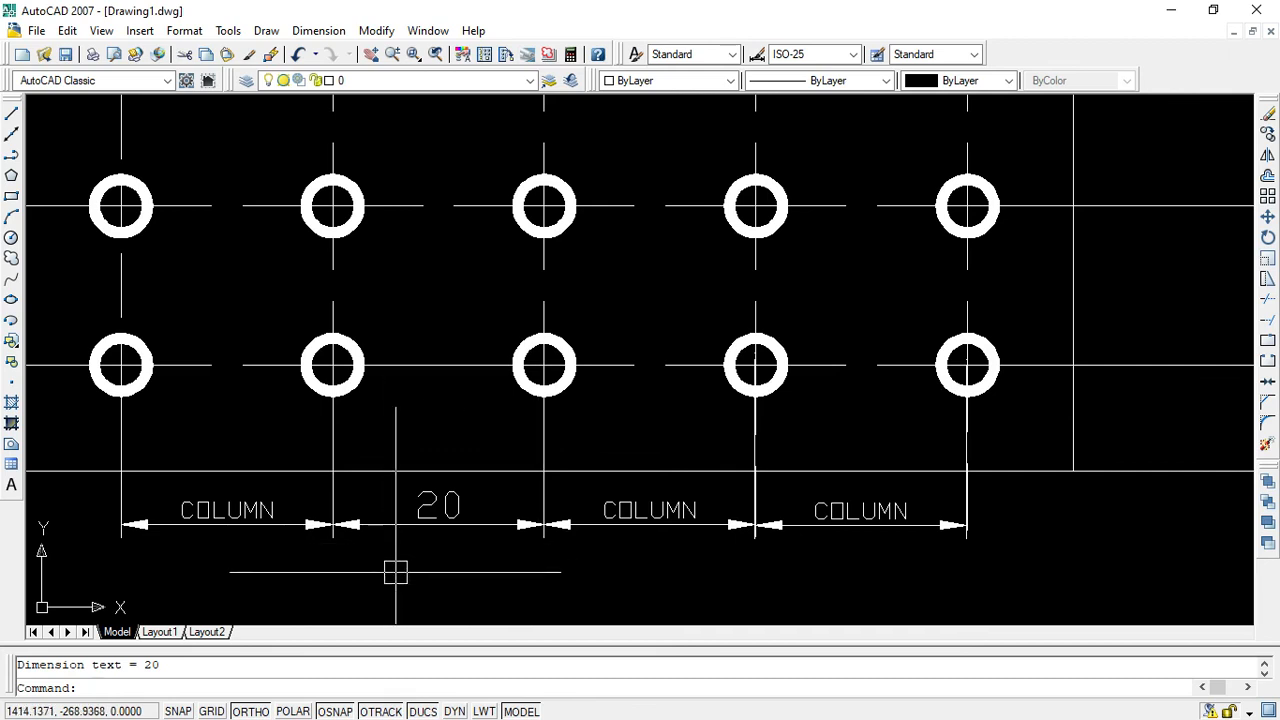
Override the text of the dimension between the second and third bottom-row holes with COLUMN.
click(438, 503)
double_click(438, 505)
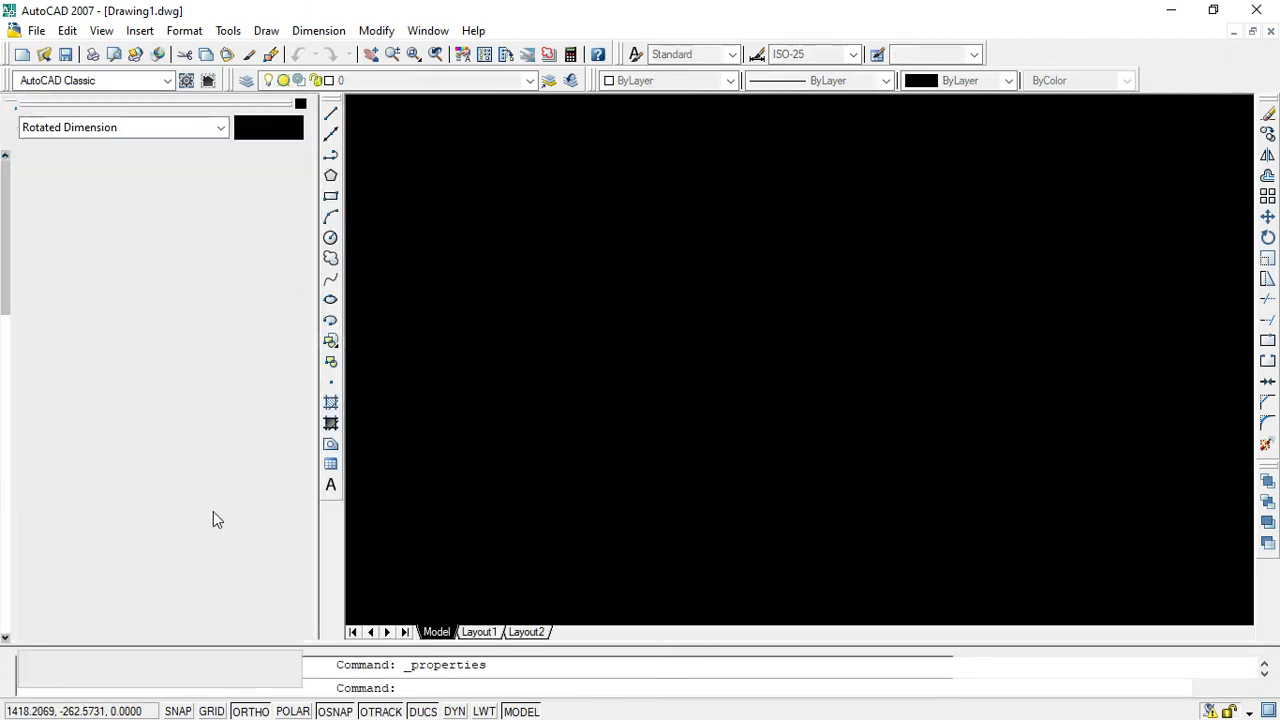
scroll(195, 560, down, 4)
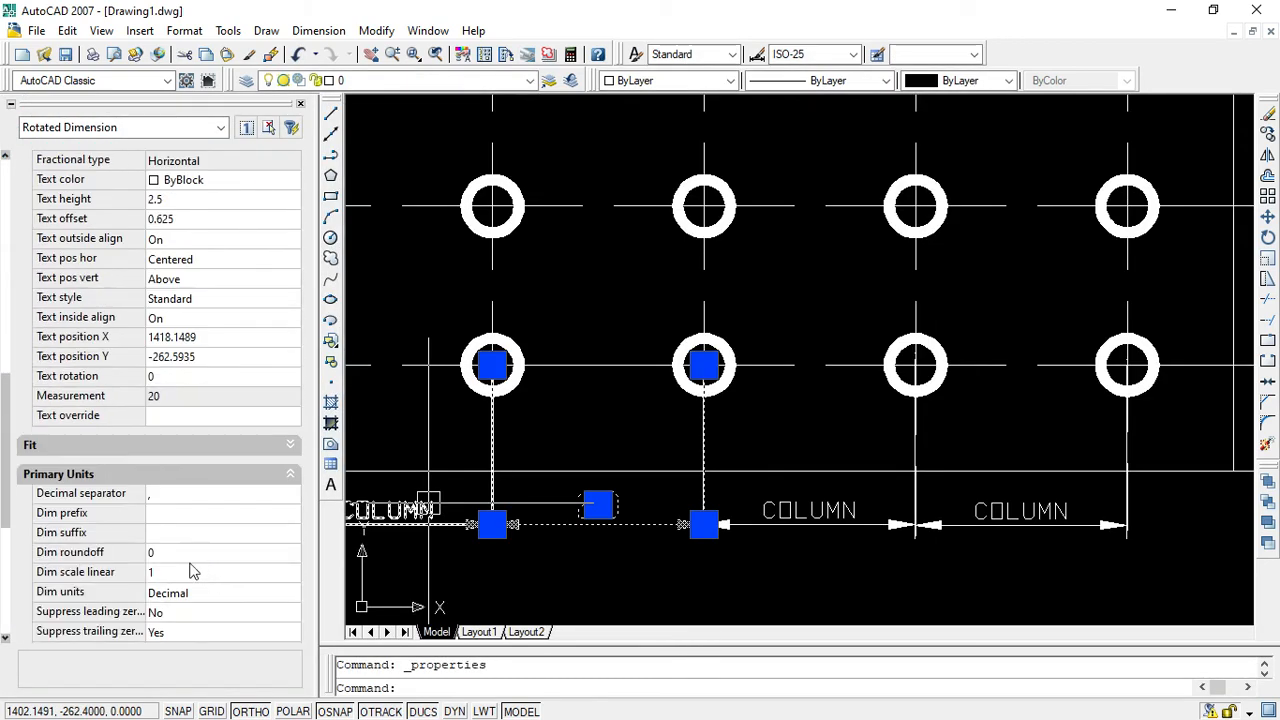
click(170, 416)
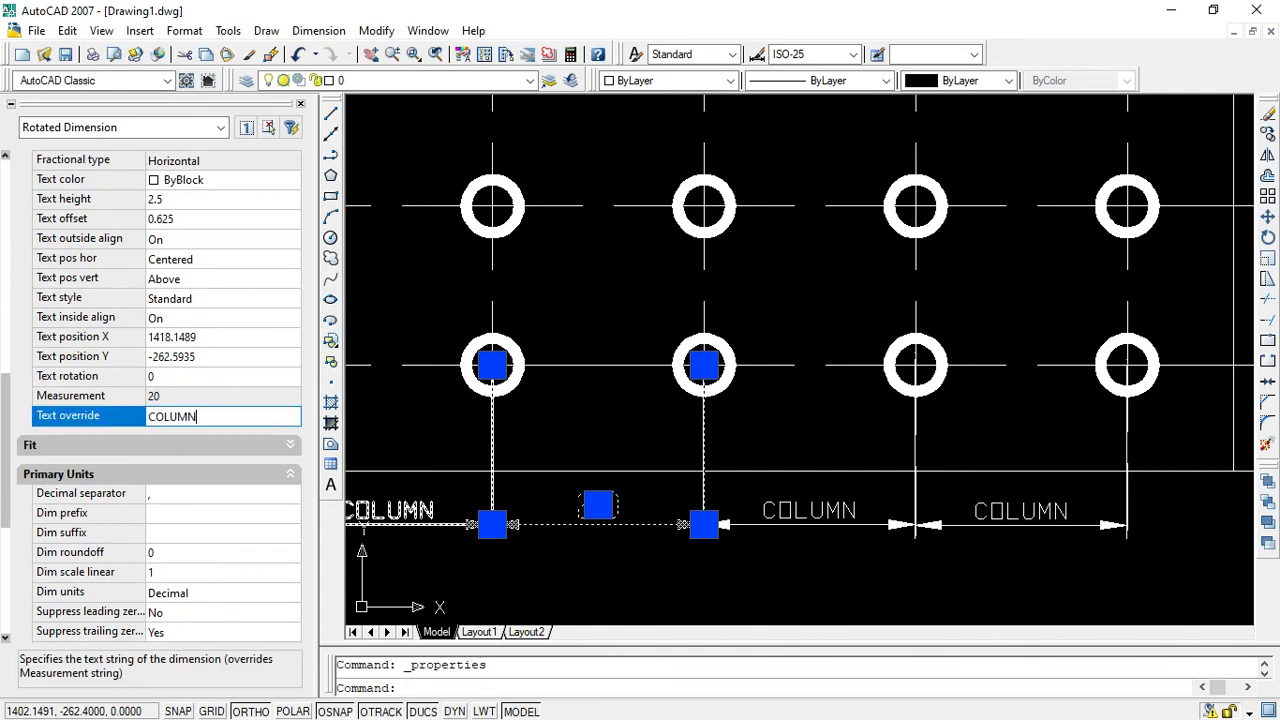
click(600, 586)
key(Escape)
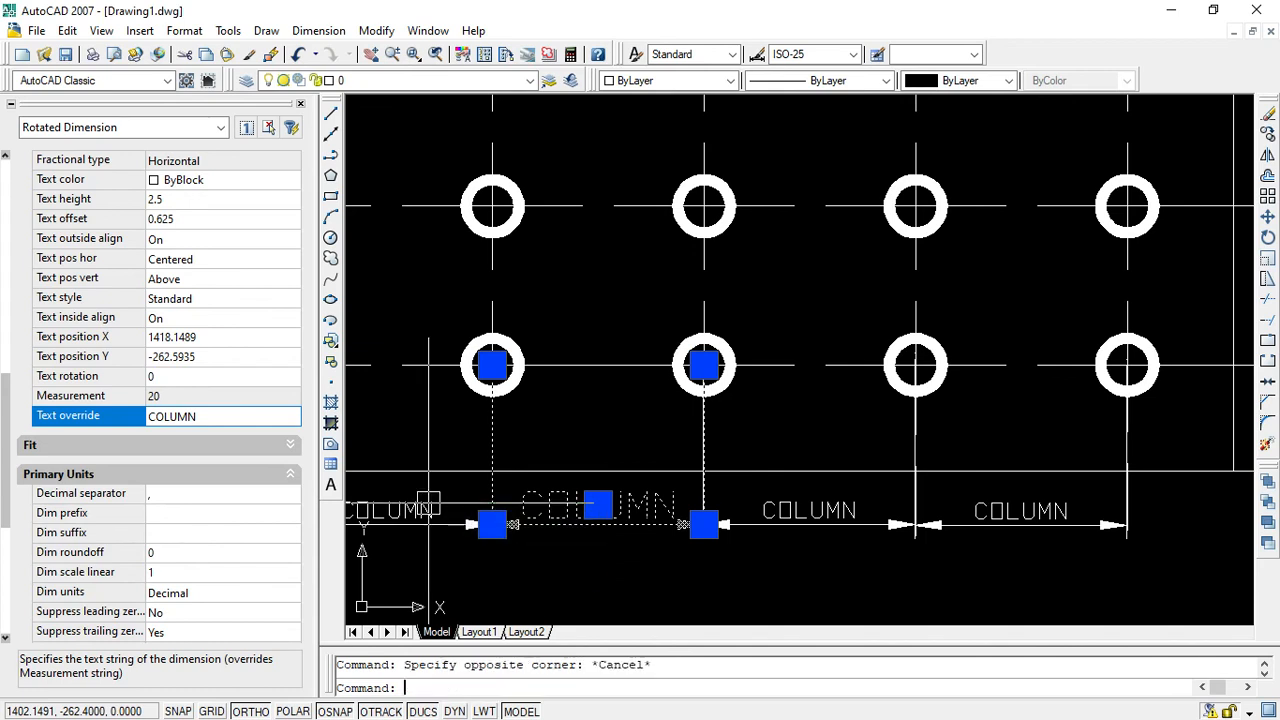
key(Escape)
click(299, 105)
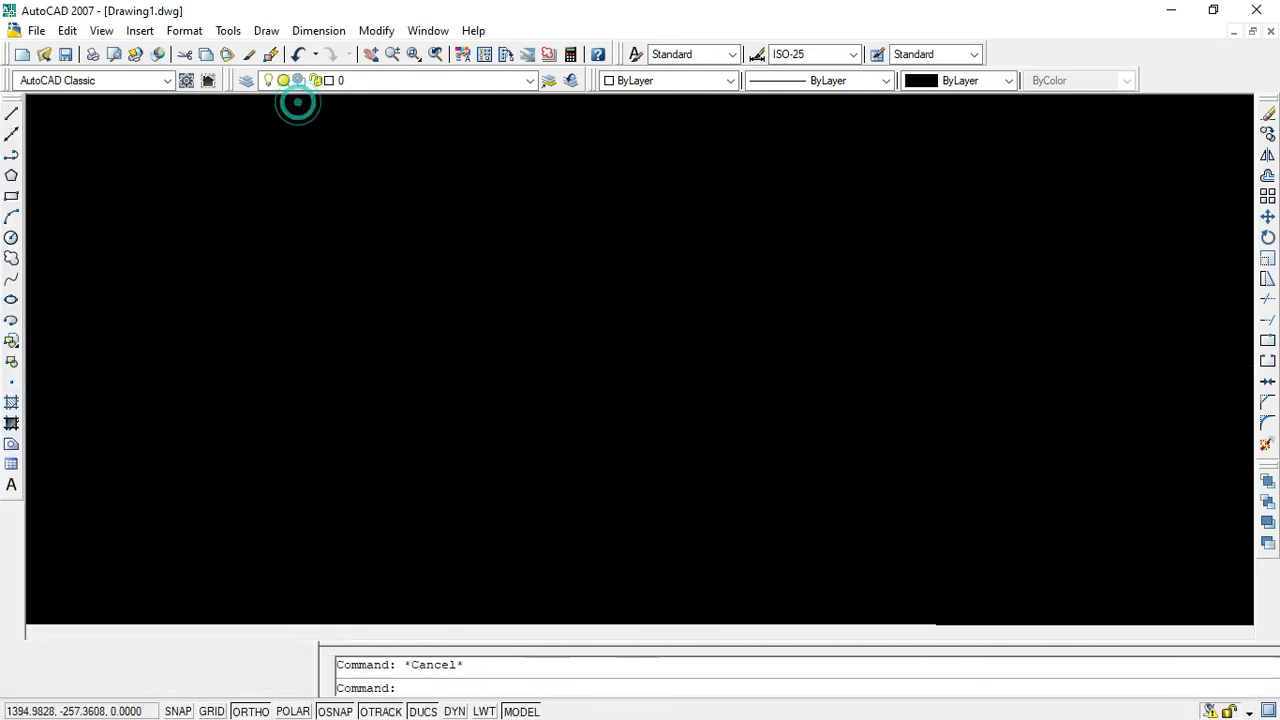
Set the text height of the COLUMN dimension between the second and third bottom-row holes to 1.5.
double_click(429, 514)
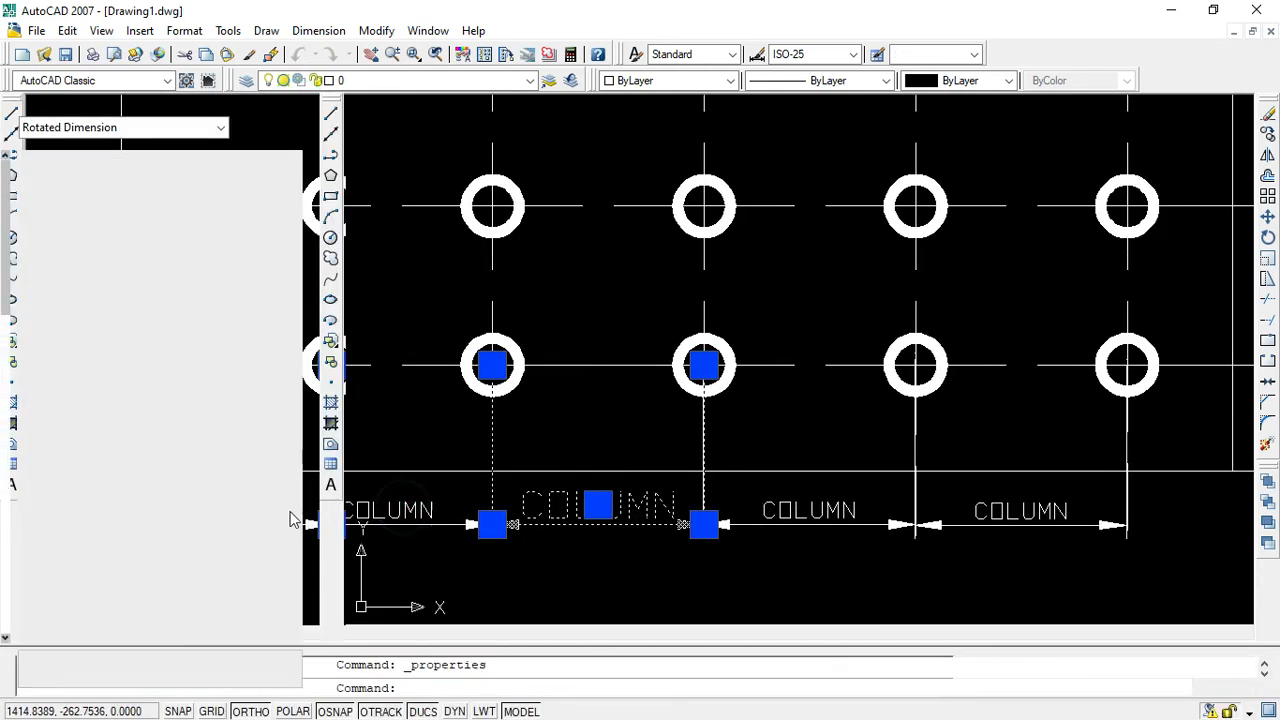
scroll(167, 487, down, 4)
scroll(167, 487, down, 3)
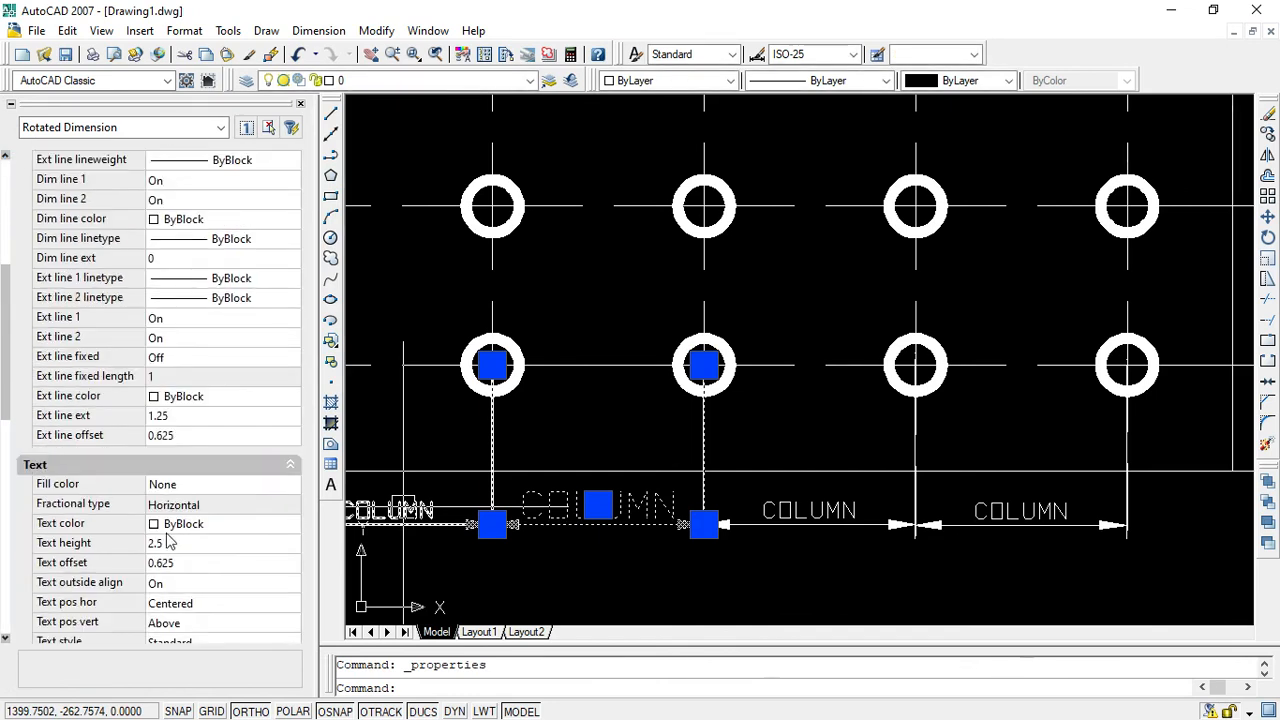
click(167, 542)
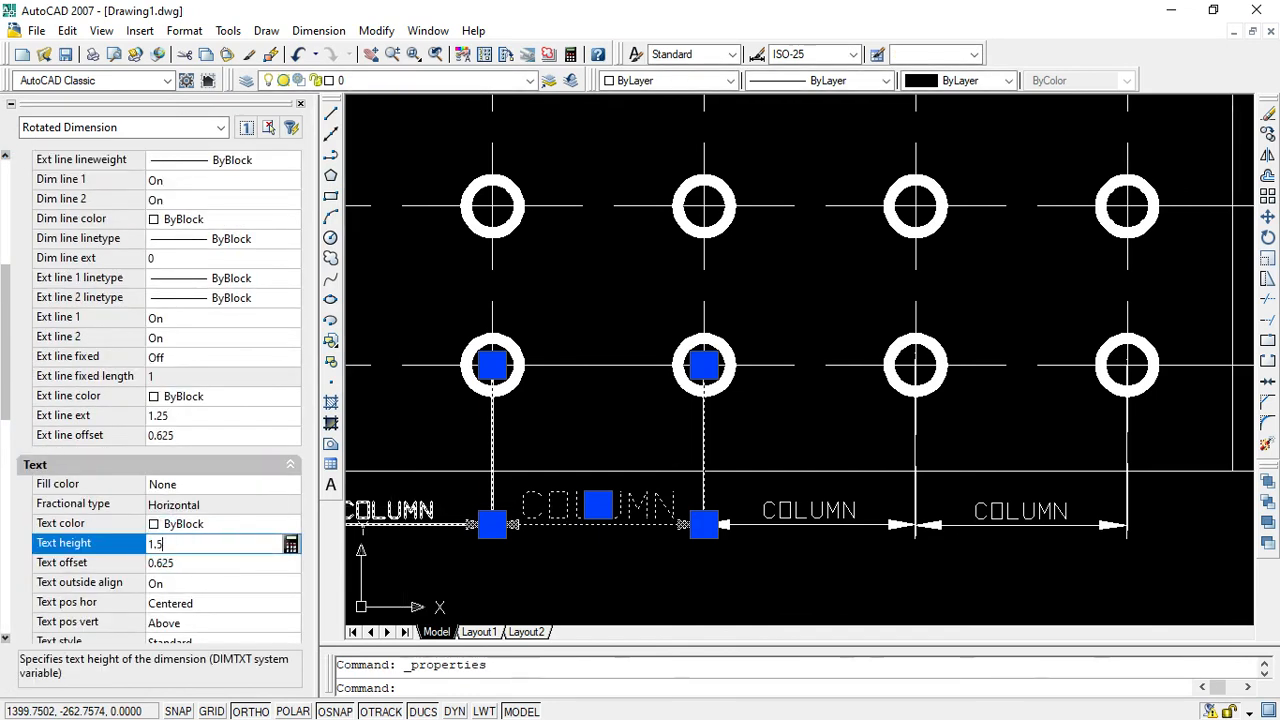
click(545, 583)
key(Escape)
key(Escape)
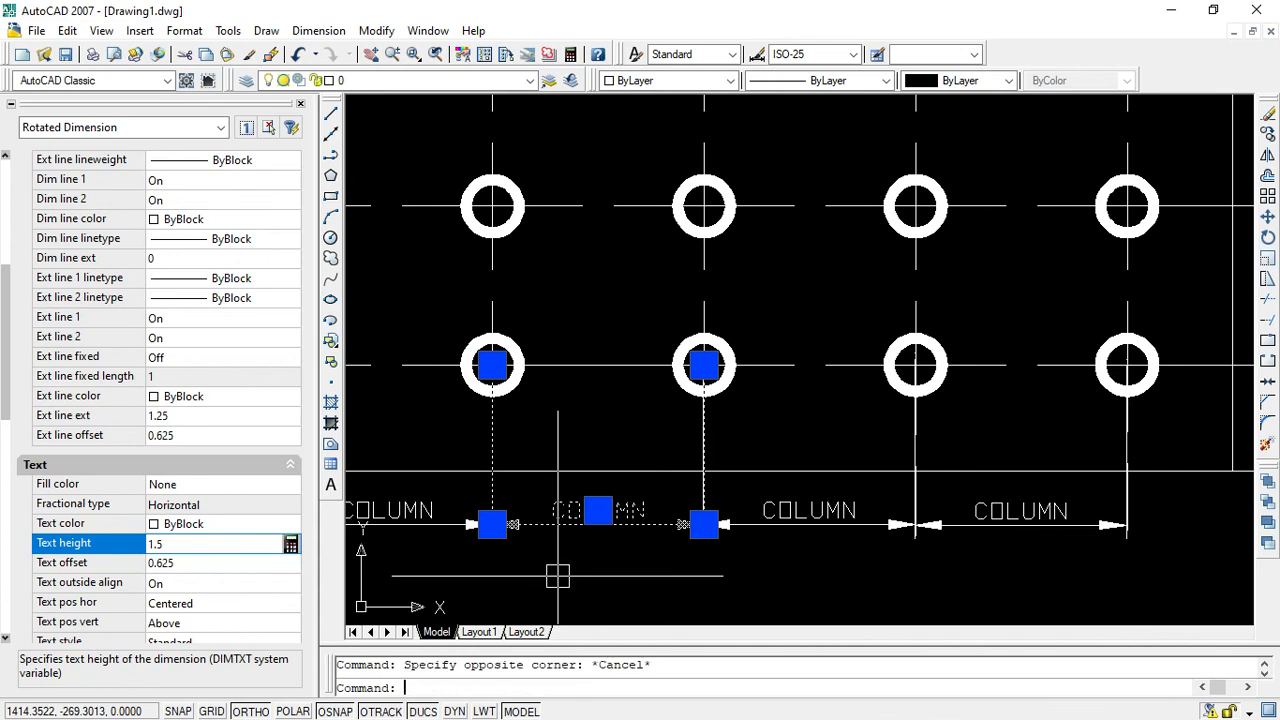
click(301, 105)
scroll(560, 363, down, 4)
scroll(546, 418, up, 5)
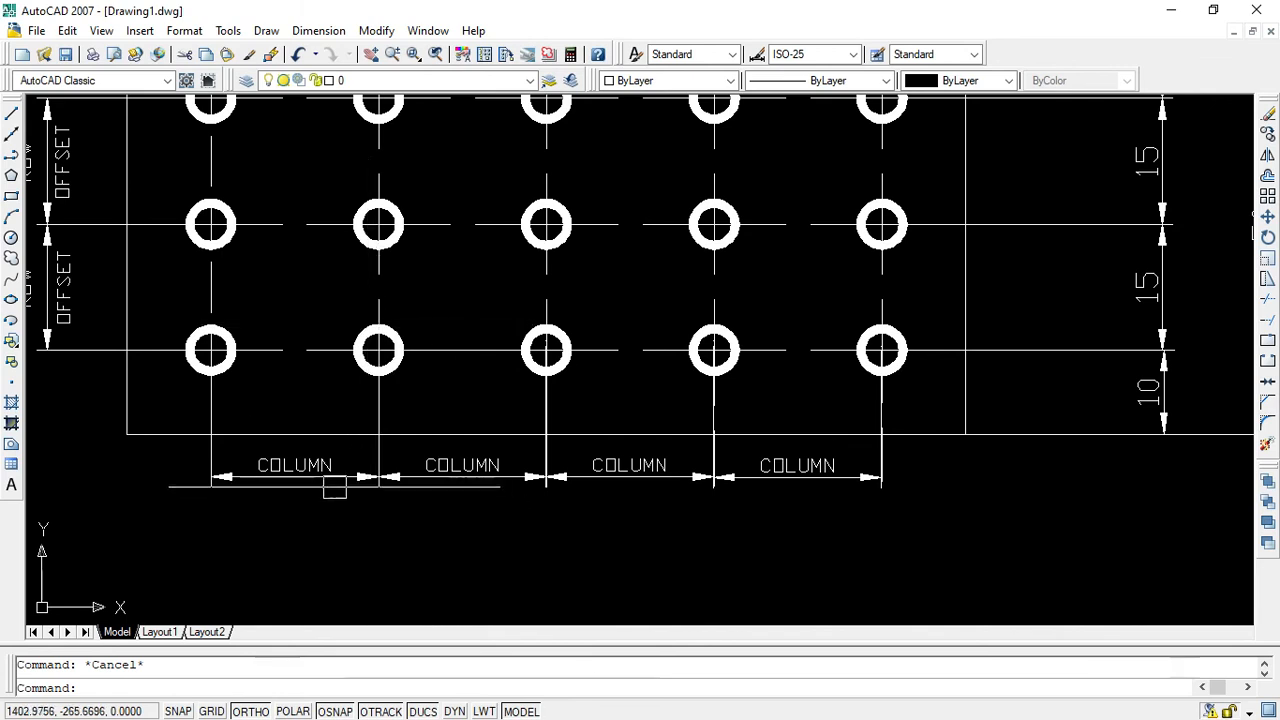
Check the column offset labels below the plate in the reference AUTOCADD.pdf, and return to the AutoCAD drawing.
key(super)
mouse_move(768, 707)
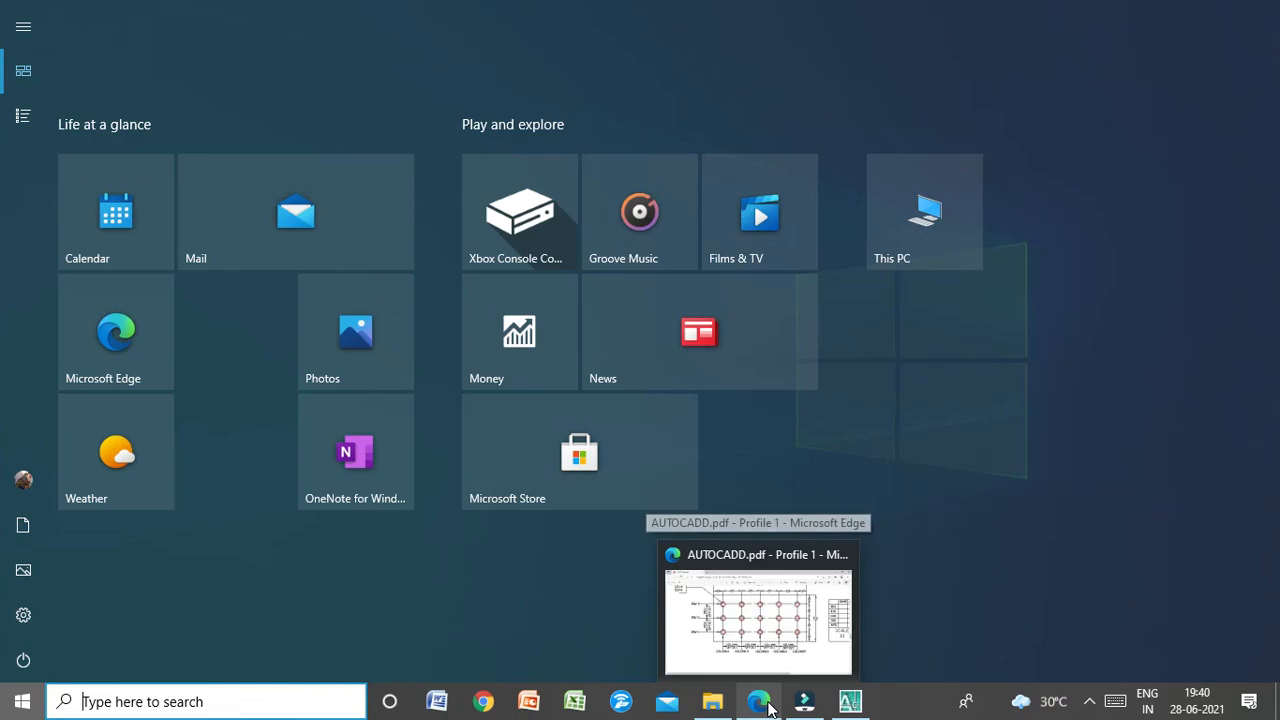
click(771, 650)
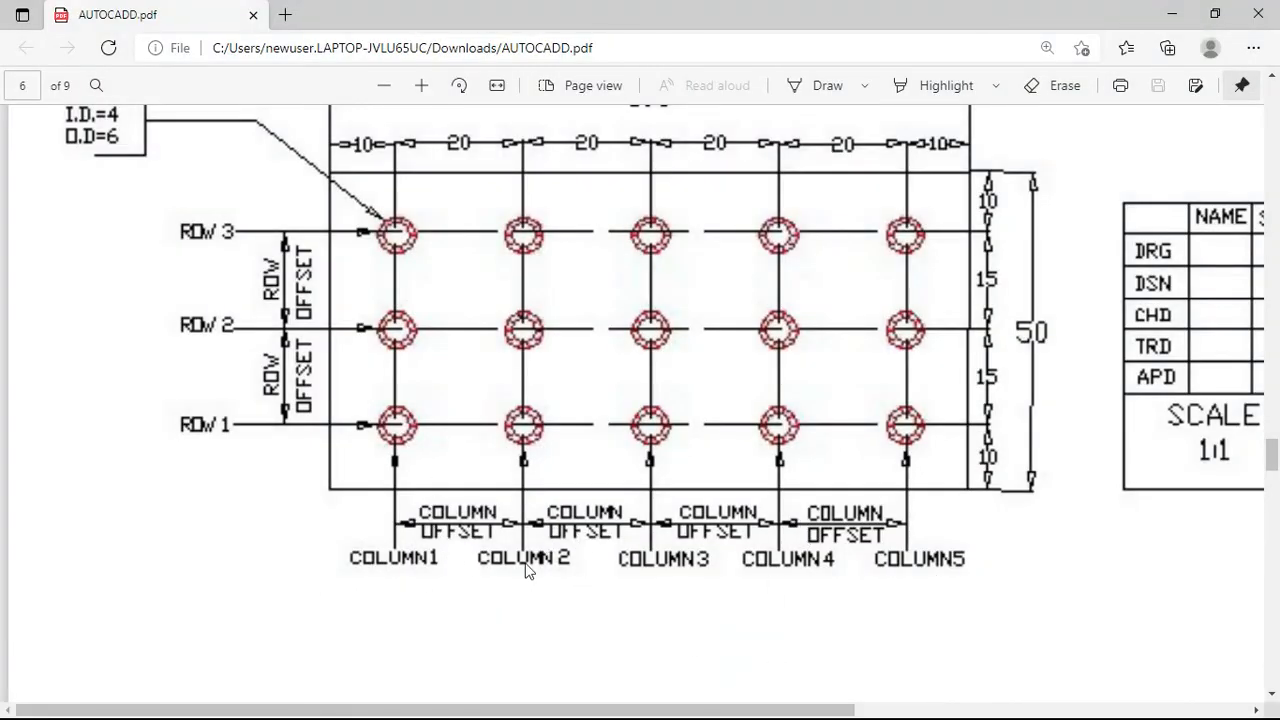
click(1176, 12)
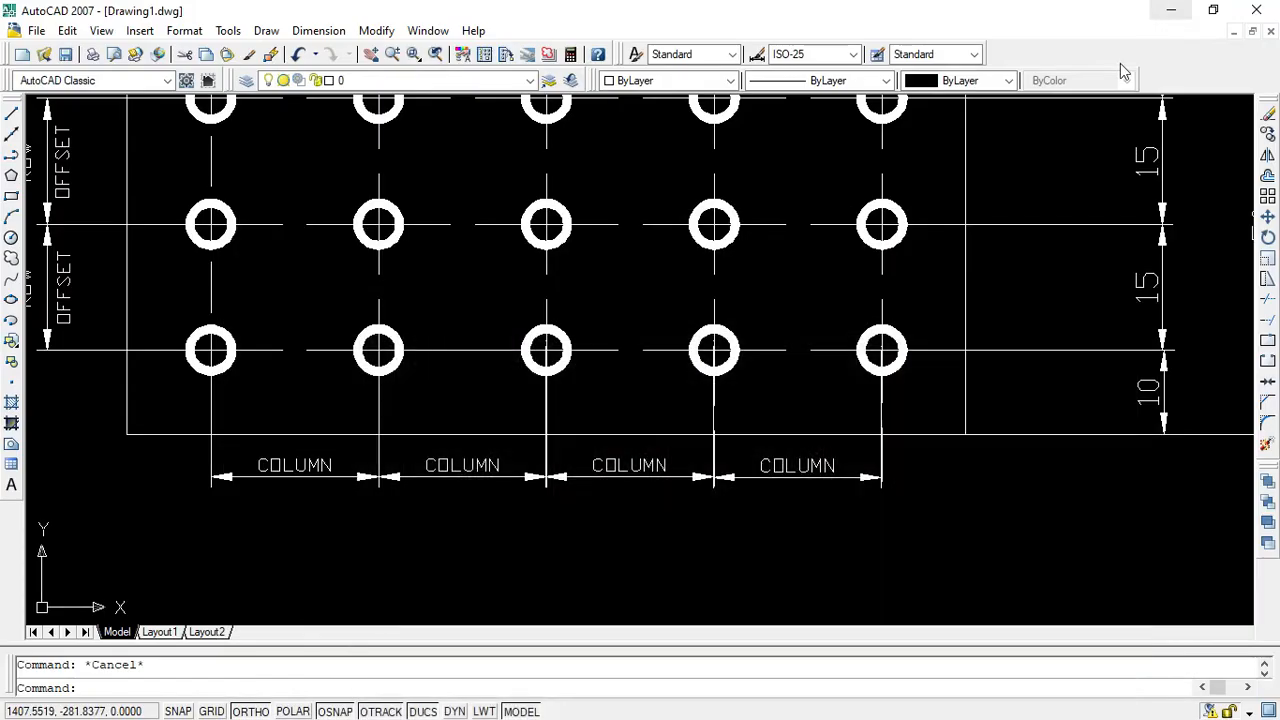
Add a linear dimension between the centres of the first and second bottom-row holes, just below the existing COLUMN dimension.
click(330, 33)
click(322, 77)
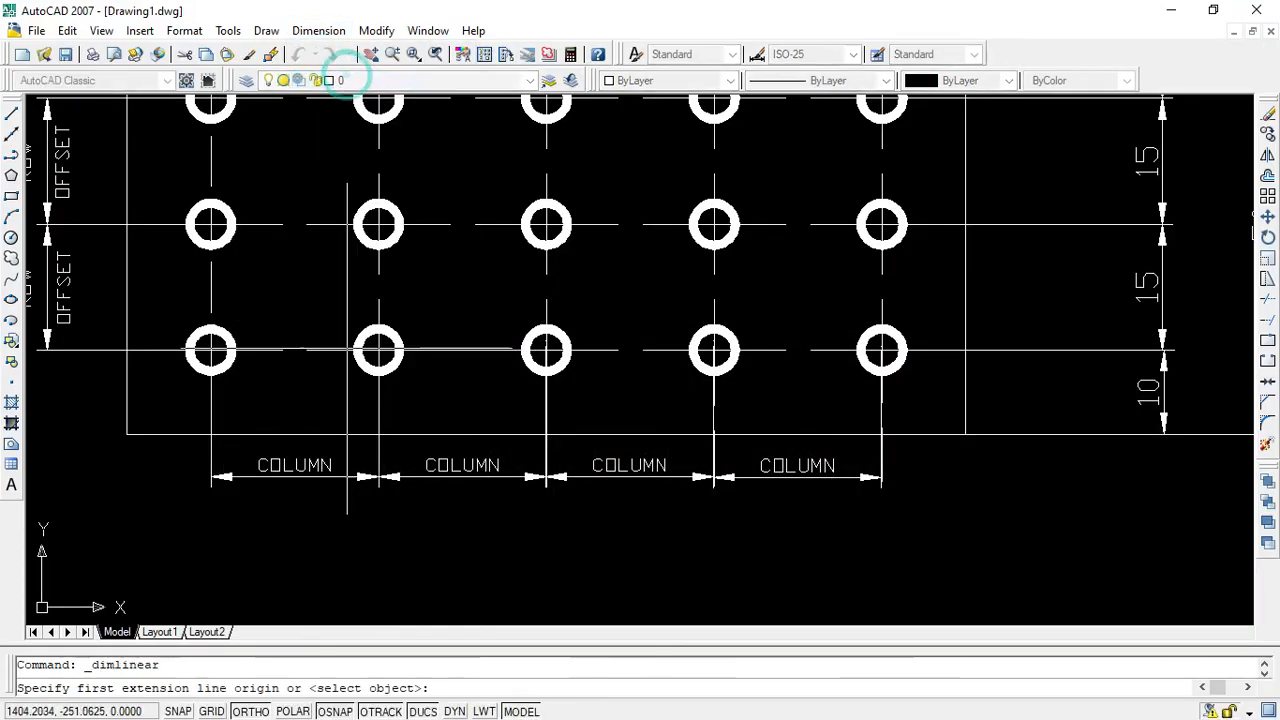
click(211, 350)
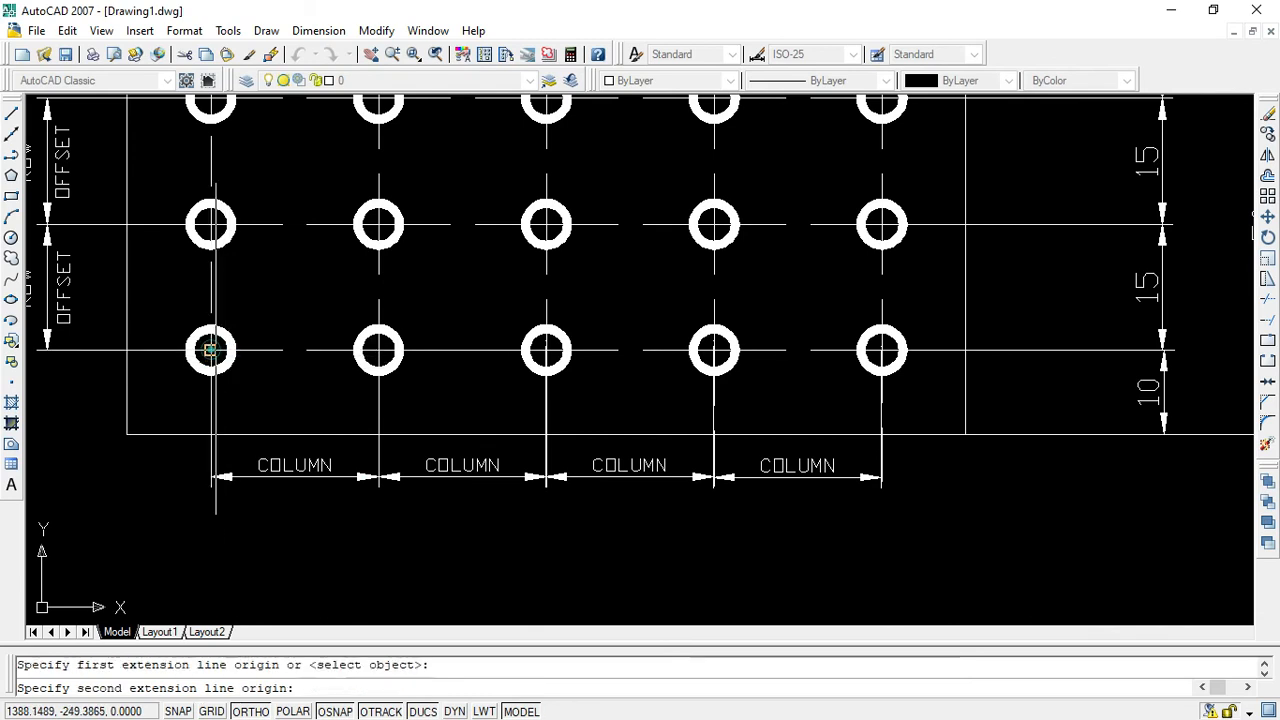
click(378, 350)
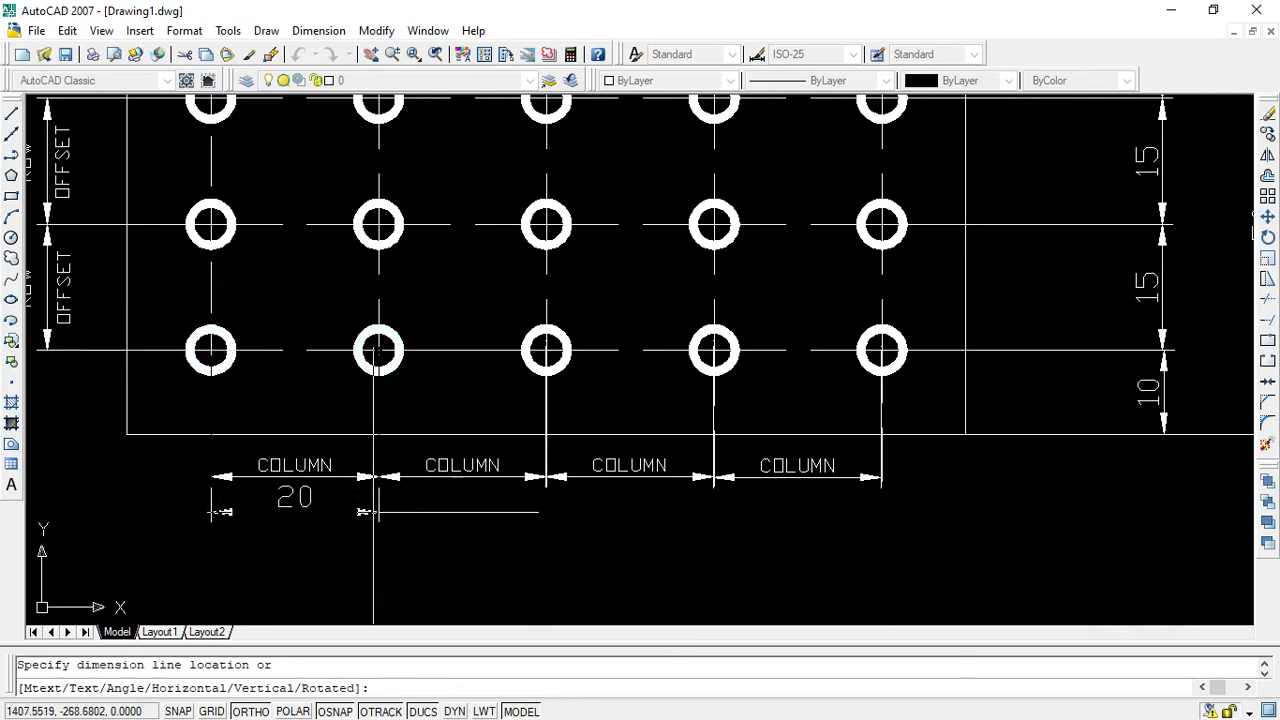
click(378, 512)
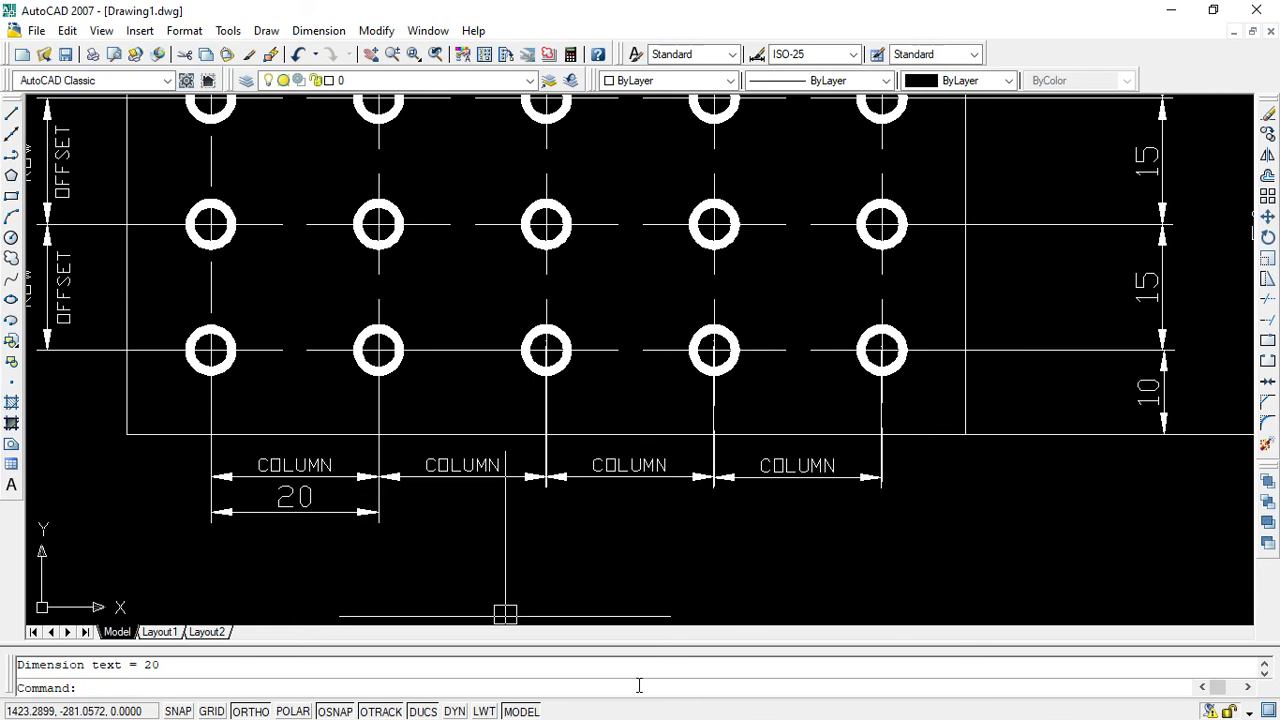
Try to add a linear dimension between the second and third bottom-row holes below their COLUMN dimension, and undo it.
click(316, 31)
click(330, 77)
click(378, 350)
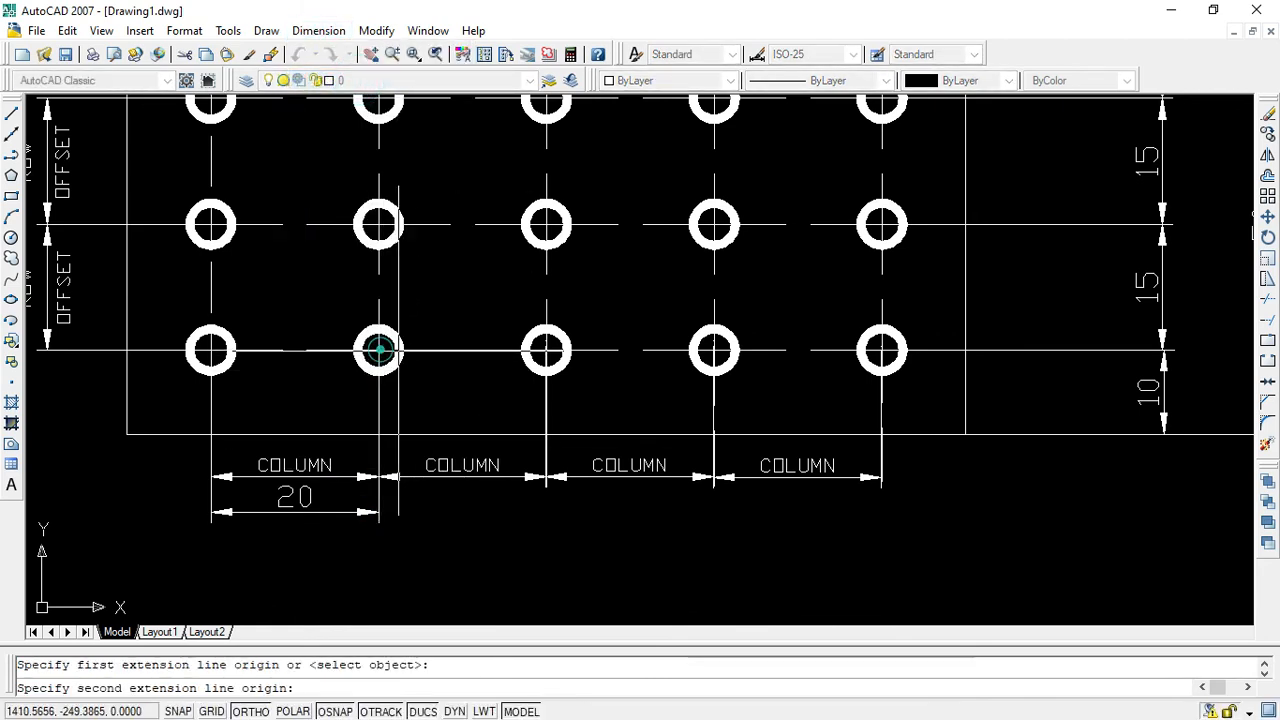
click(545, 350)
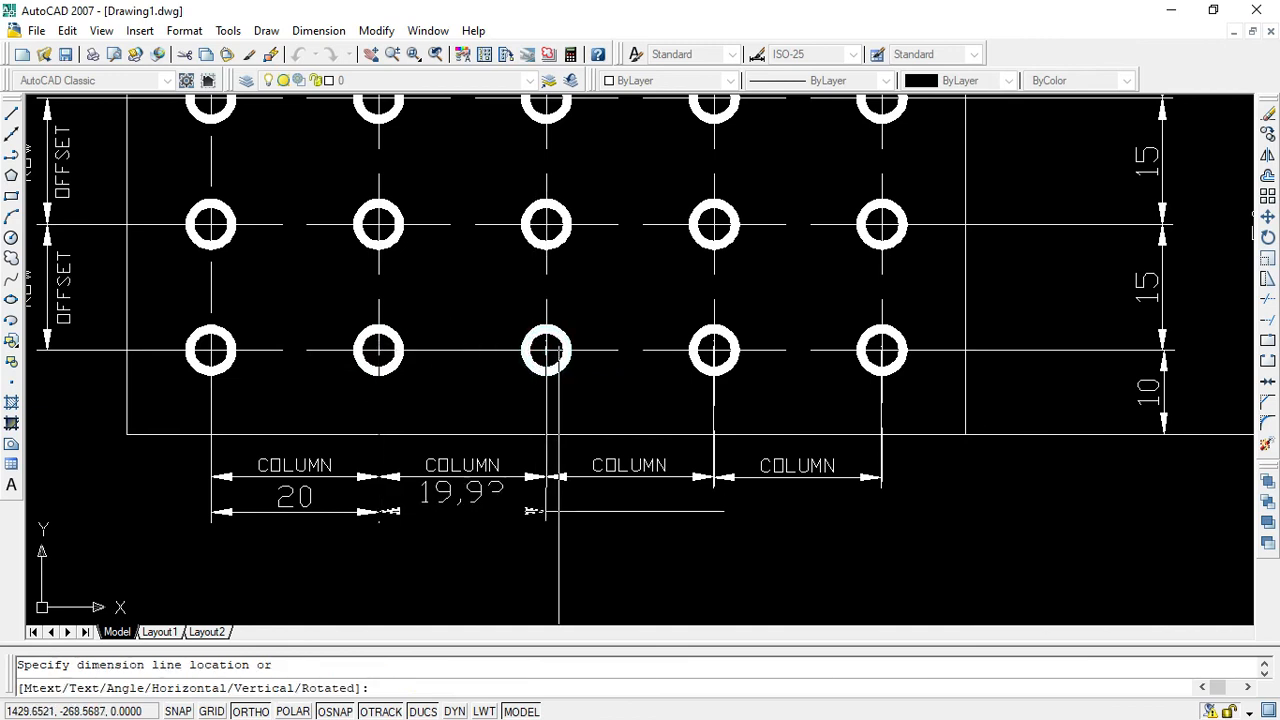
click(557, 512)
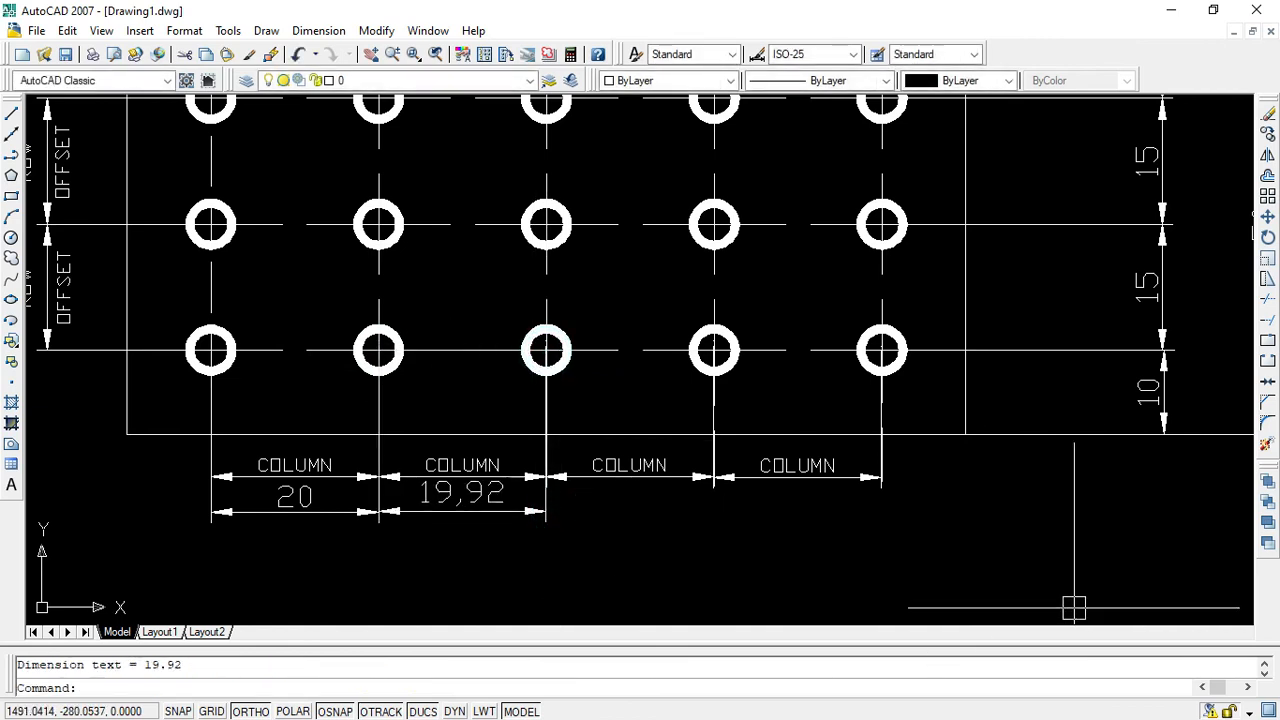
scroll(632, 512, up, 2)
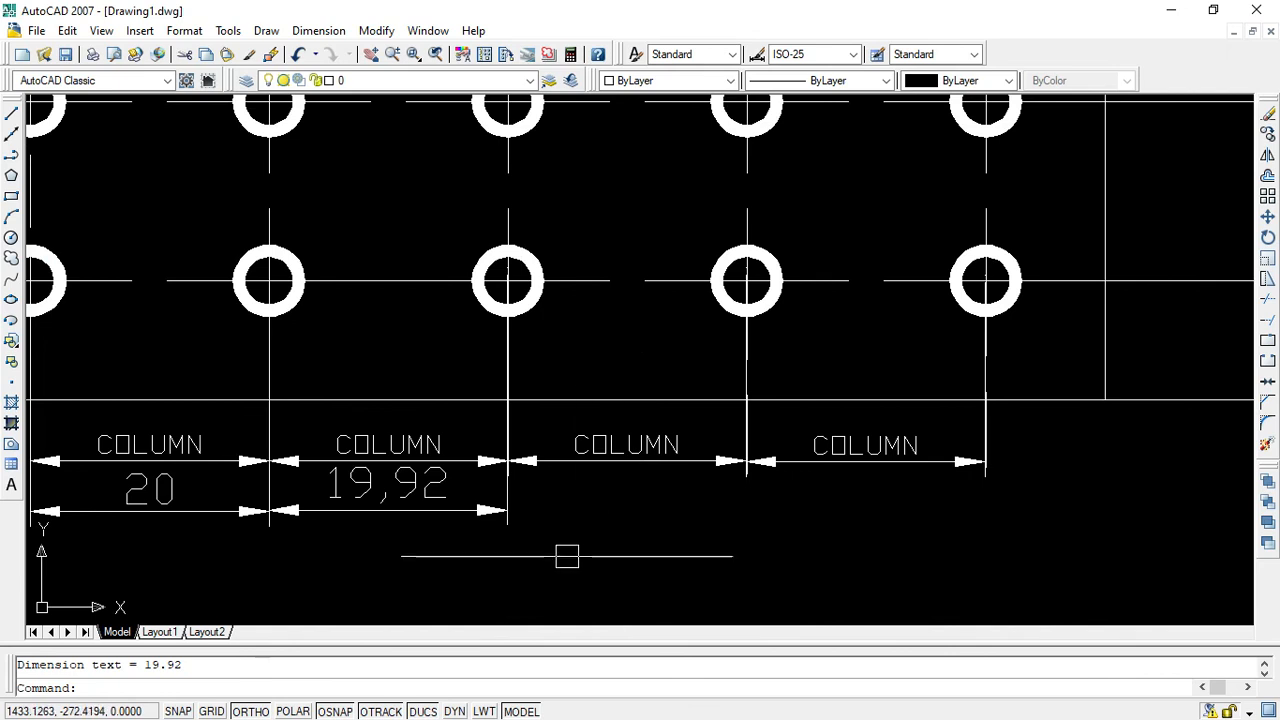
key(ctrl+z)
click(372, 437)
key(ctrl+z)
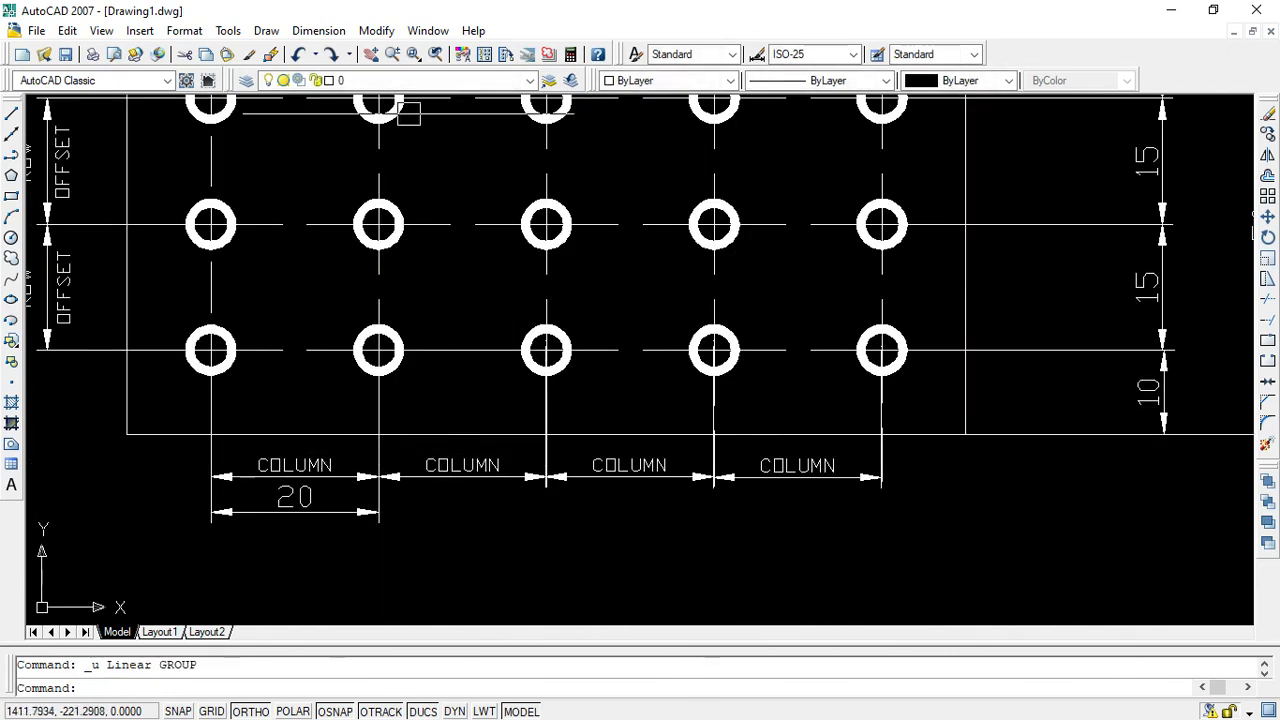
Add a linear dimension from the third to the second bottom-row hole centre, in line with the lower dimension of the first pair.
click(312, 30)
click(327, 79)
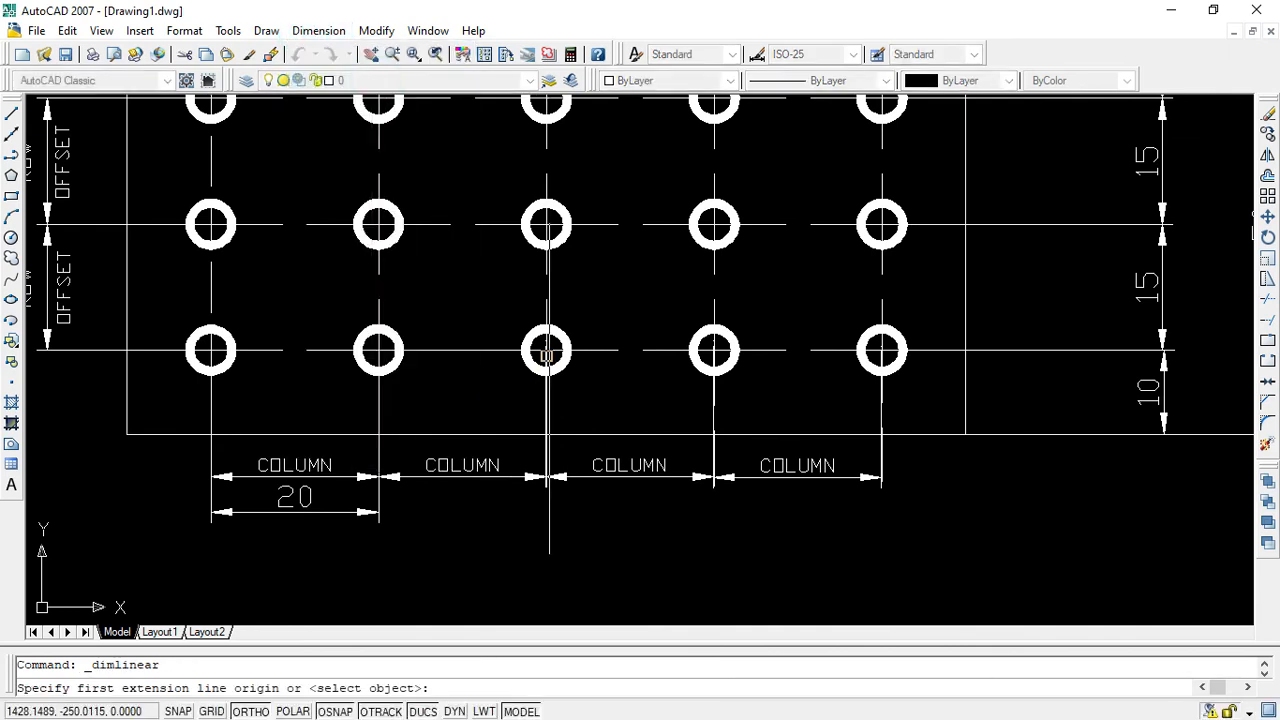
click(546, 347)
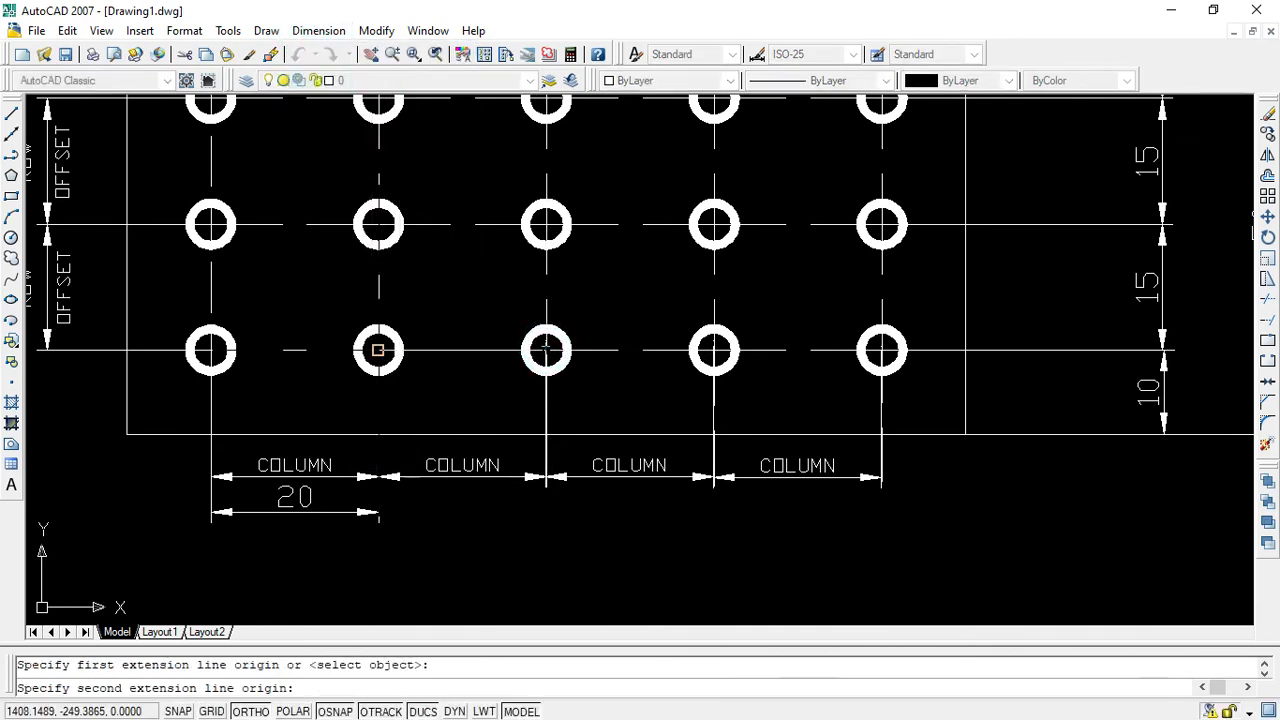
click(378, 349)
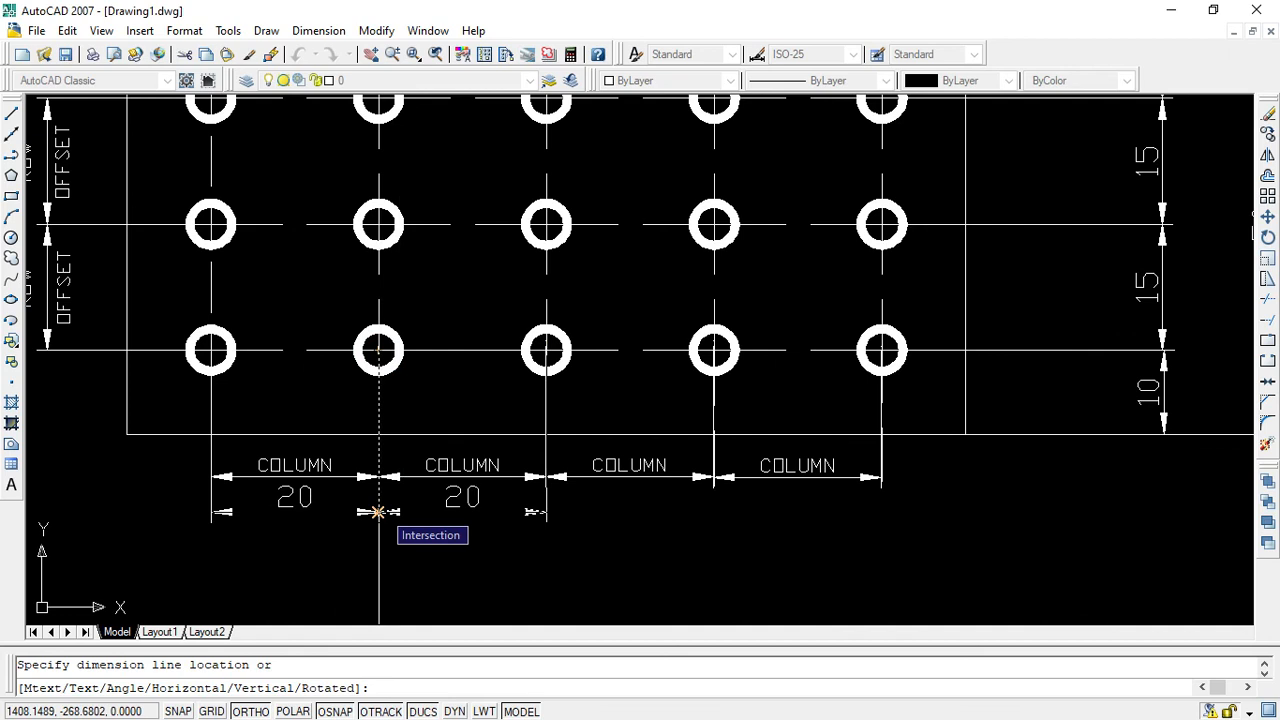
click(378, 512)
right_click(790, 543)
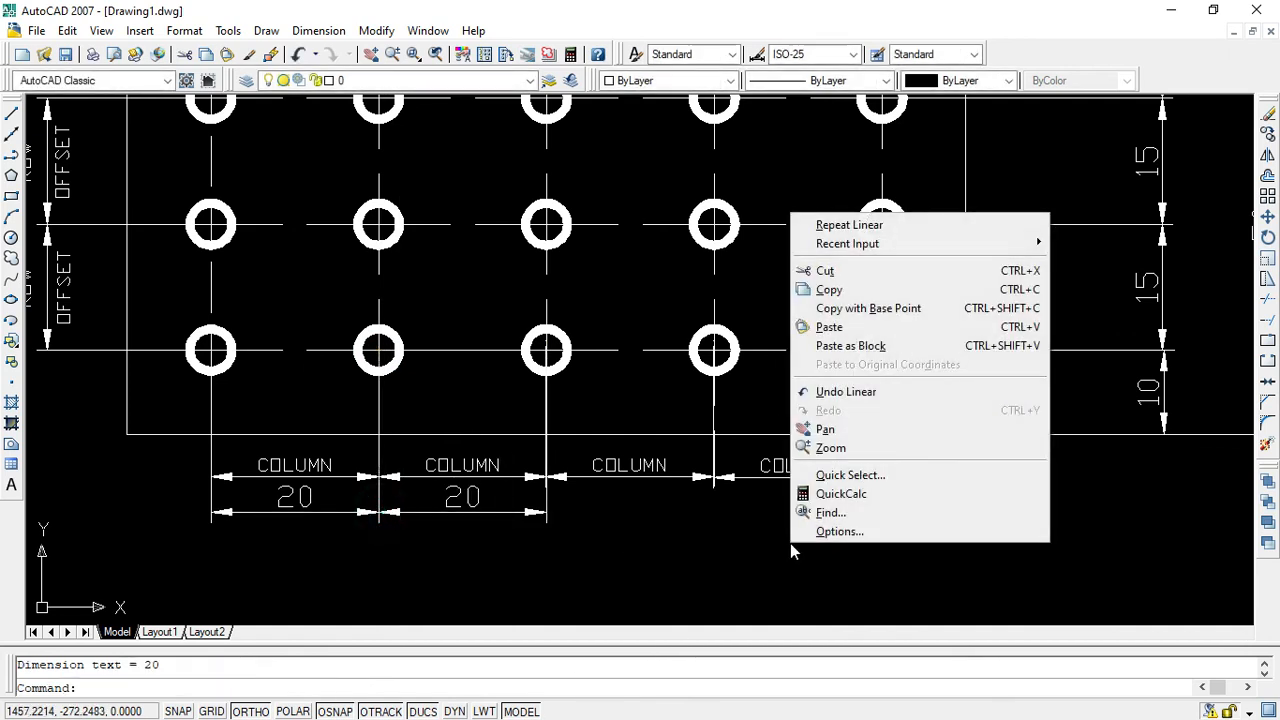
click(840, 225)
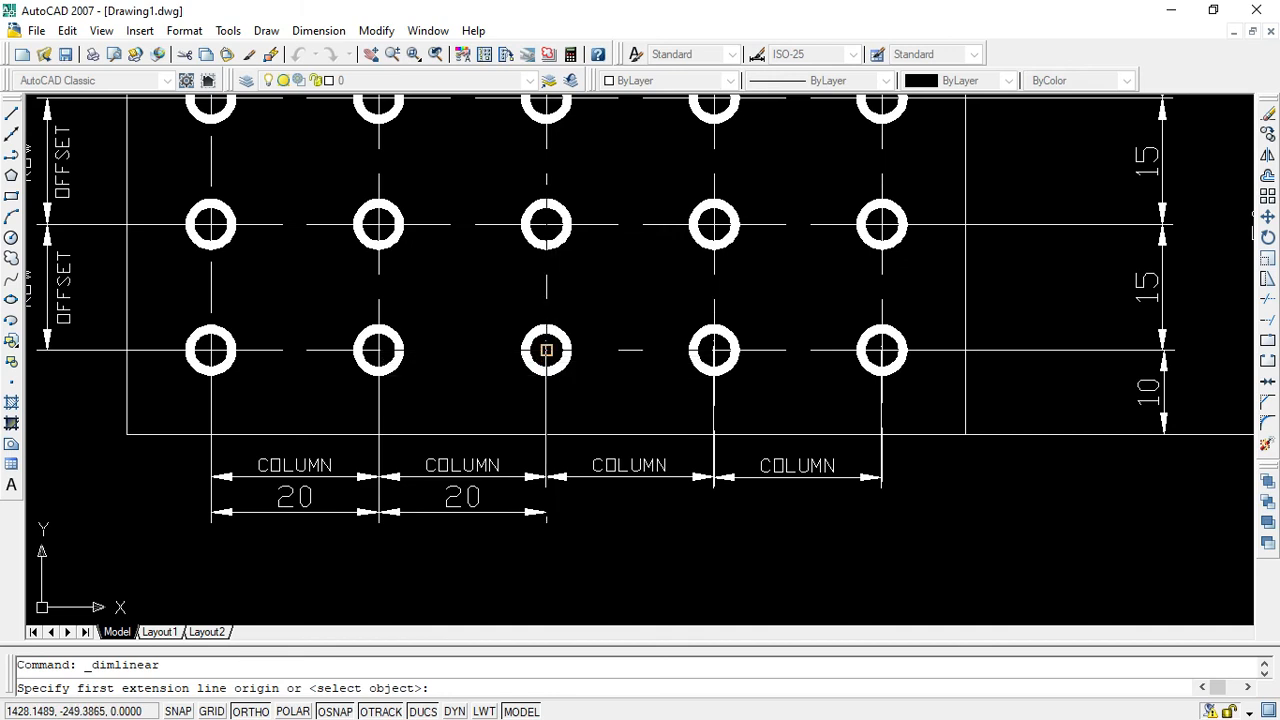
click(546, 349)
click(713, 349)
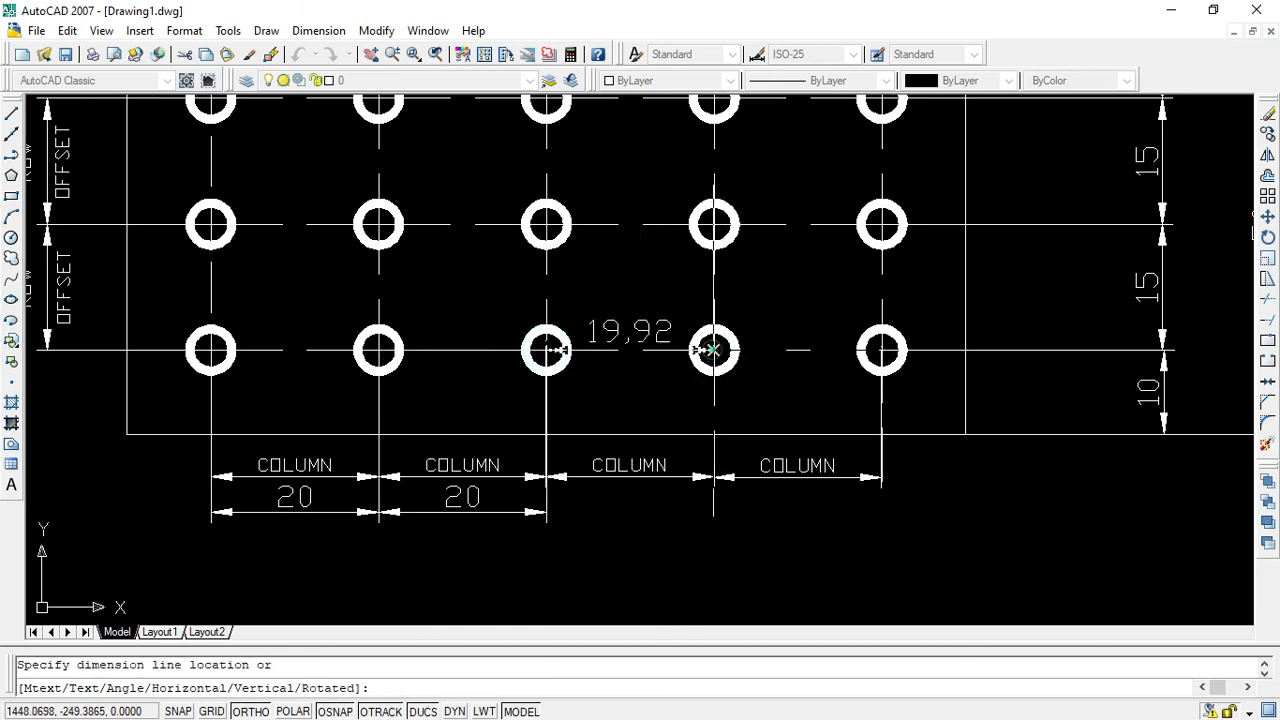
key(Escape)
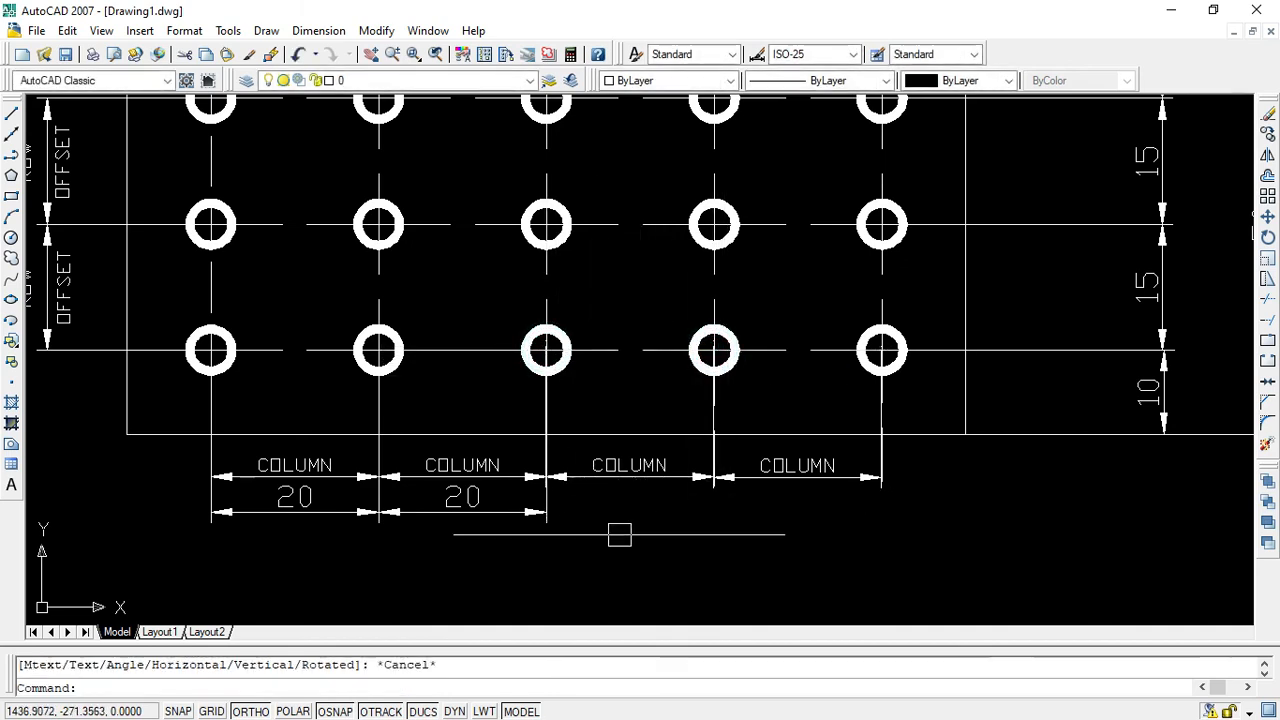
click(249, 711)
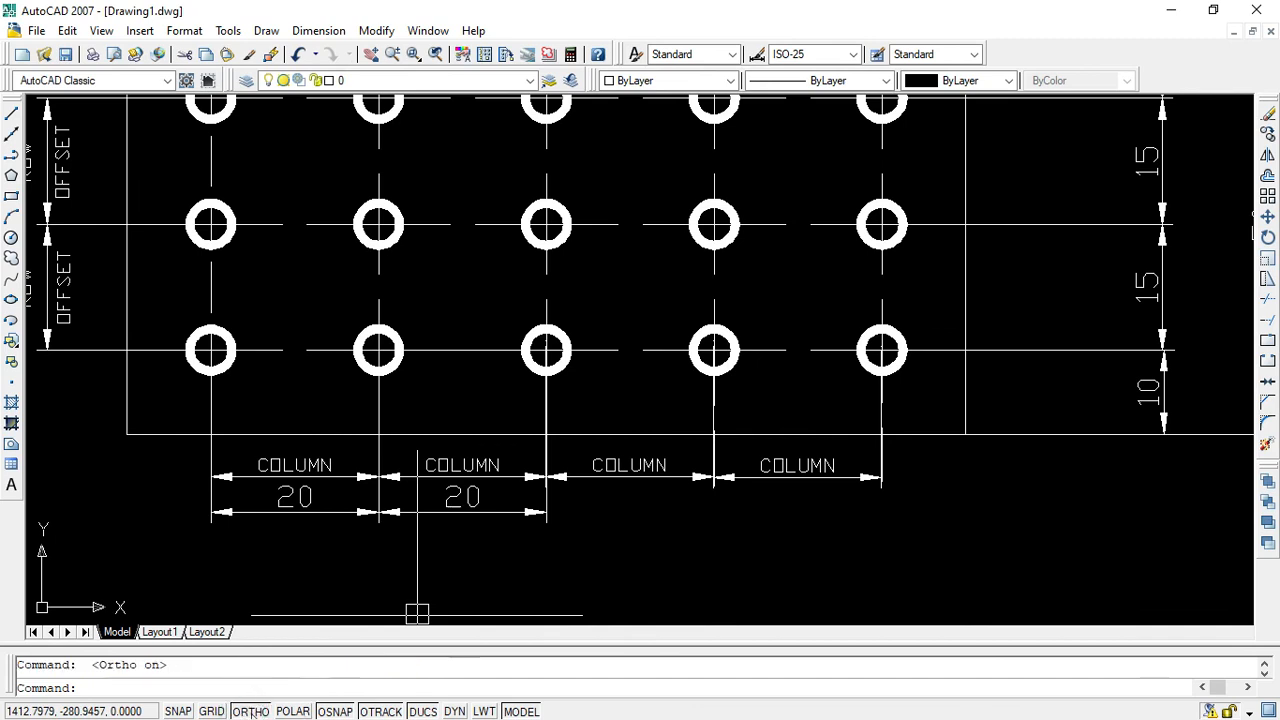
Add a linear dimension between the centres of the third and fourth bottom-row holes, just below their COLUMN dimension.
right_click(706, 512)
click(764, 193)
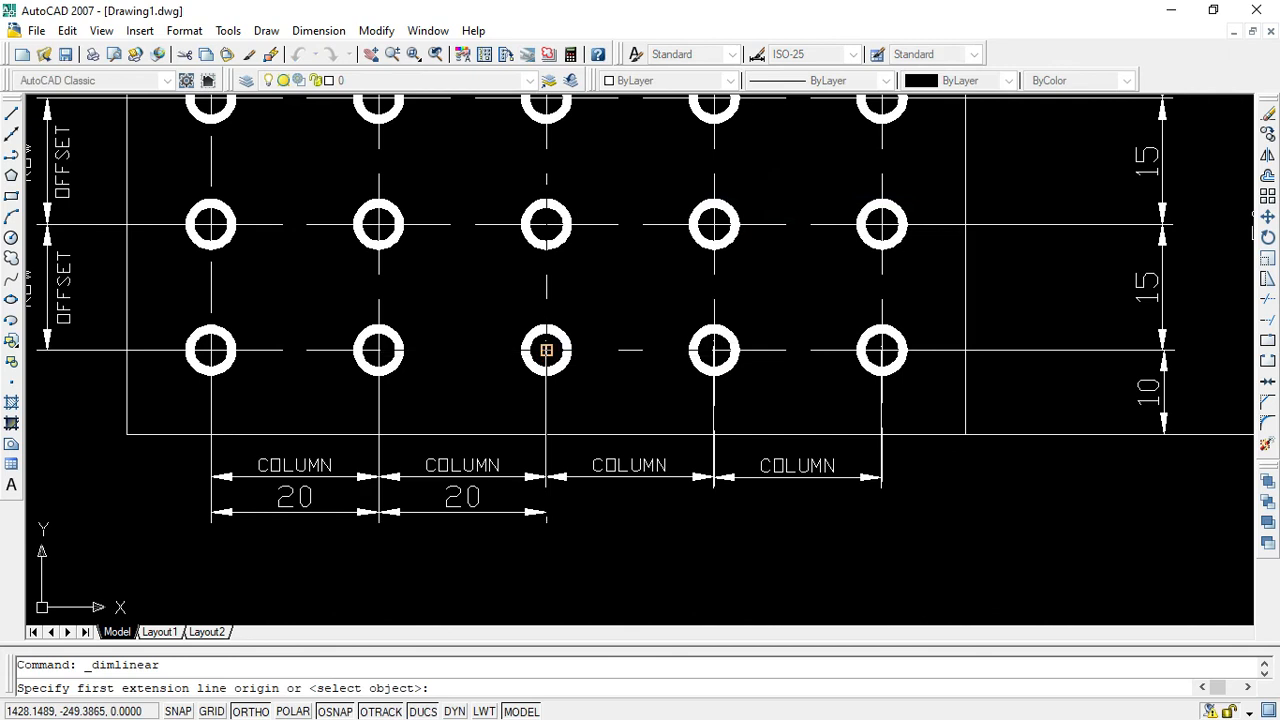
click(546, 350)
click(714, 350)
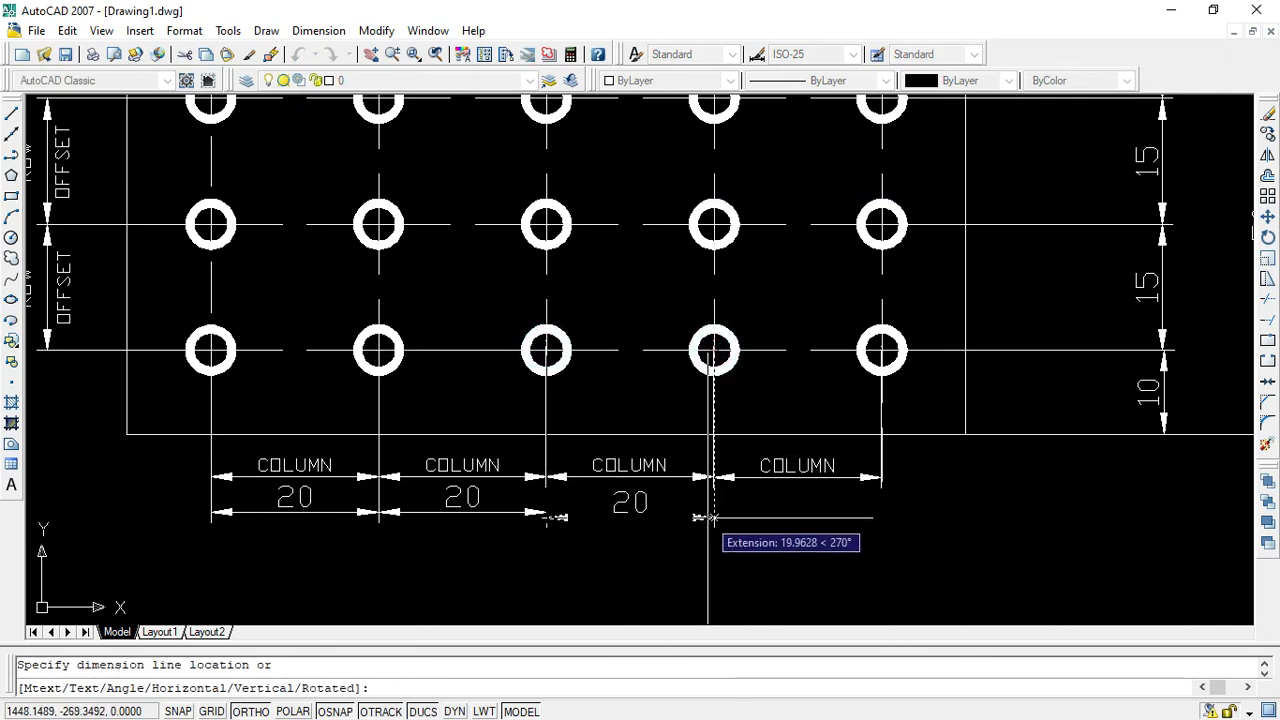
click(709, 514)
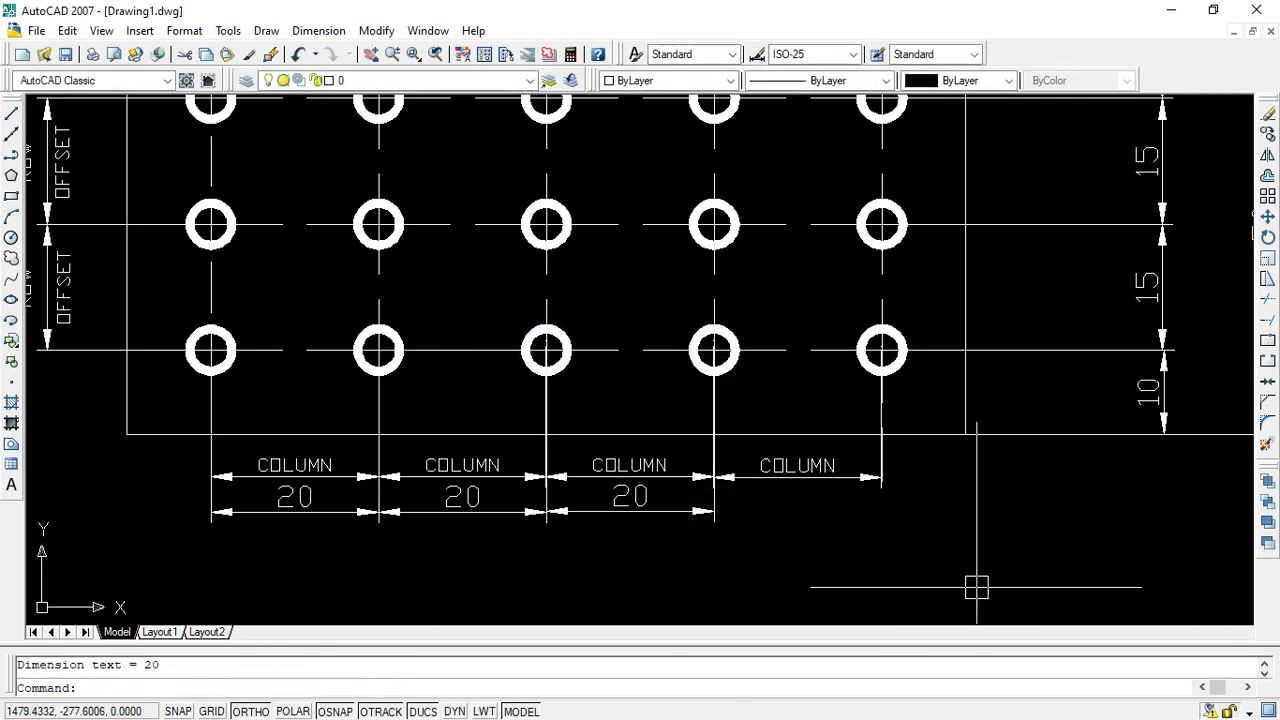
Add a linear dimension between the centres of the fourth and fifth bottom-row holes, just below their COLUMN dimension.
right_click(1023, 507)
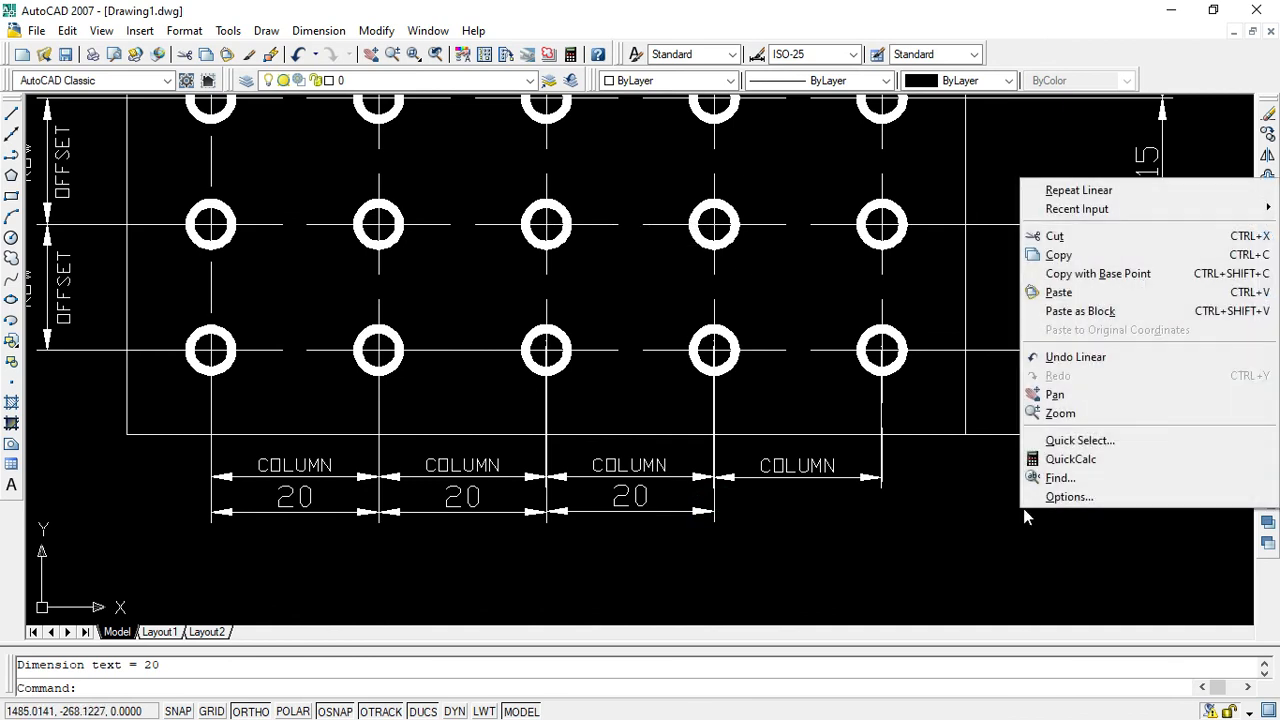
click(1080, 190)
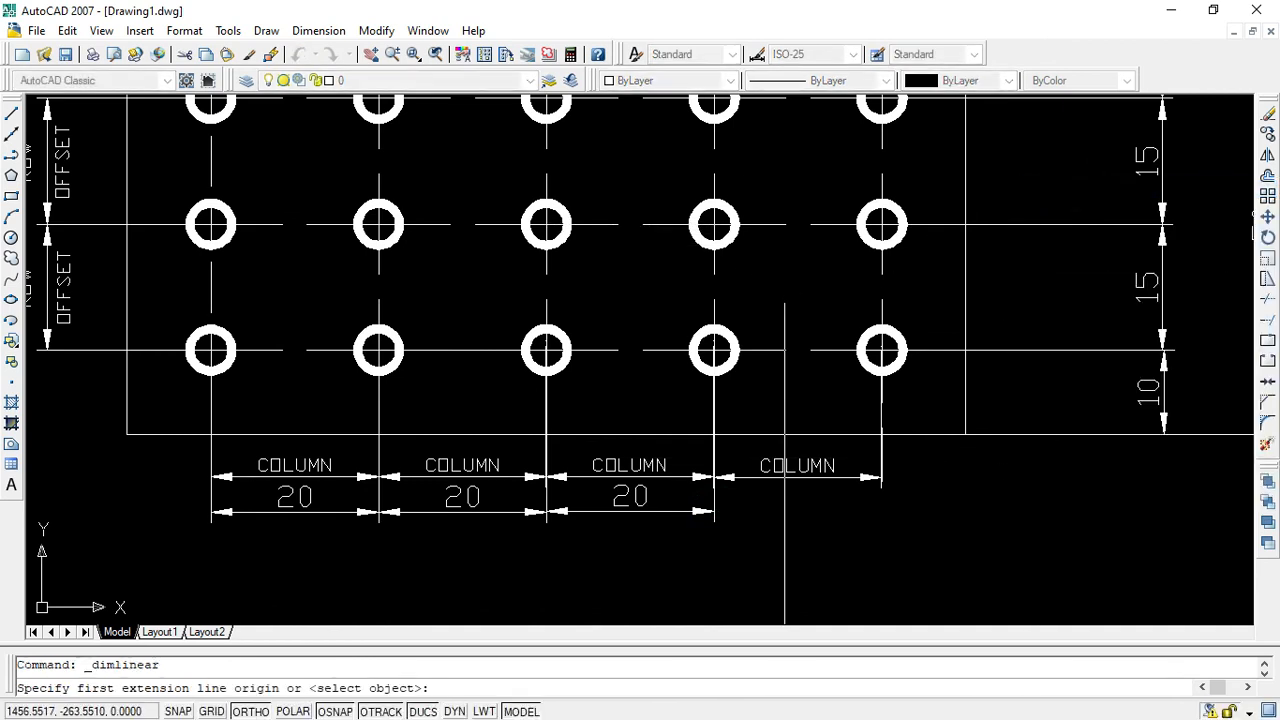
click(714, 349)
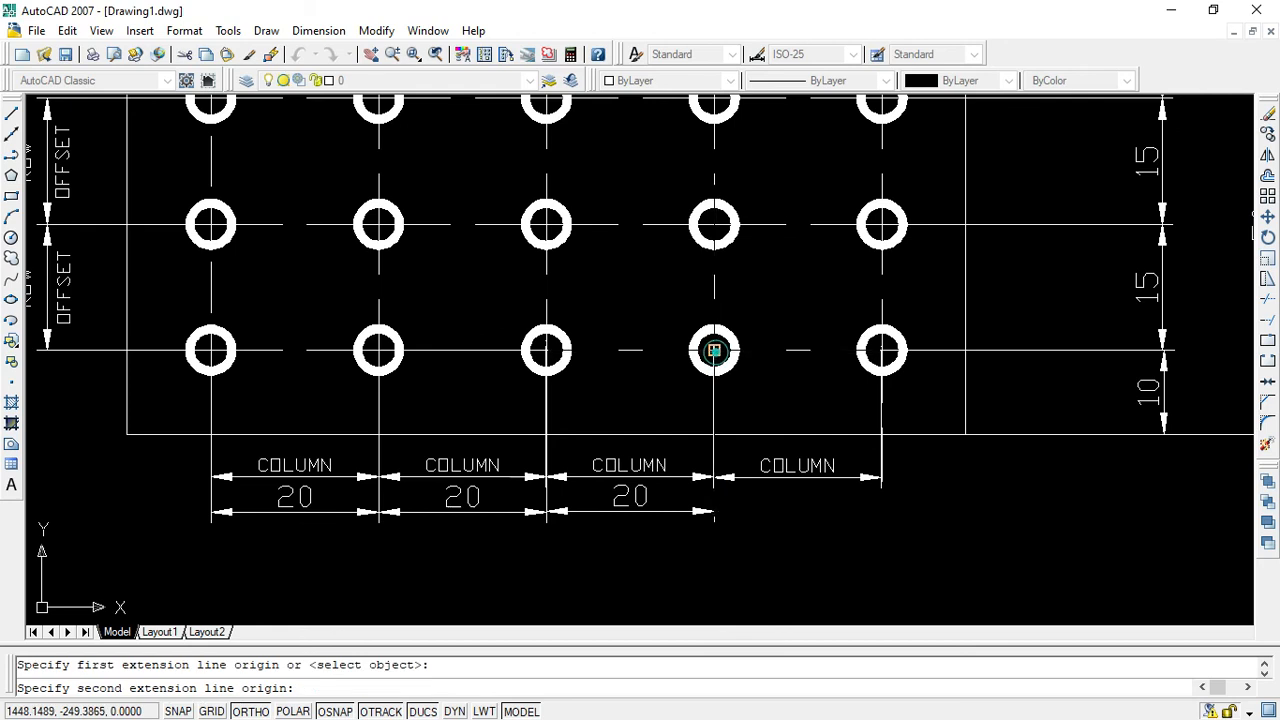
click(882, 349)
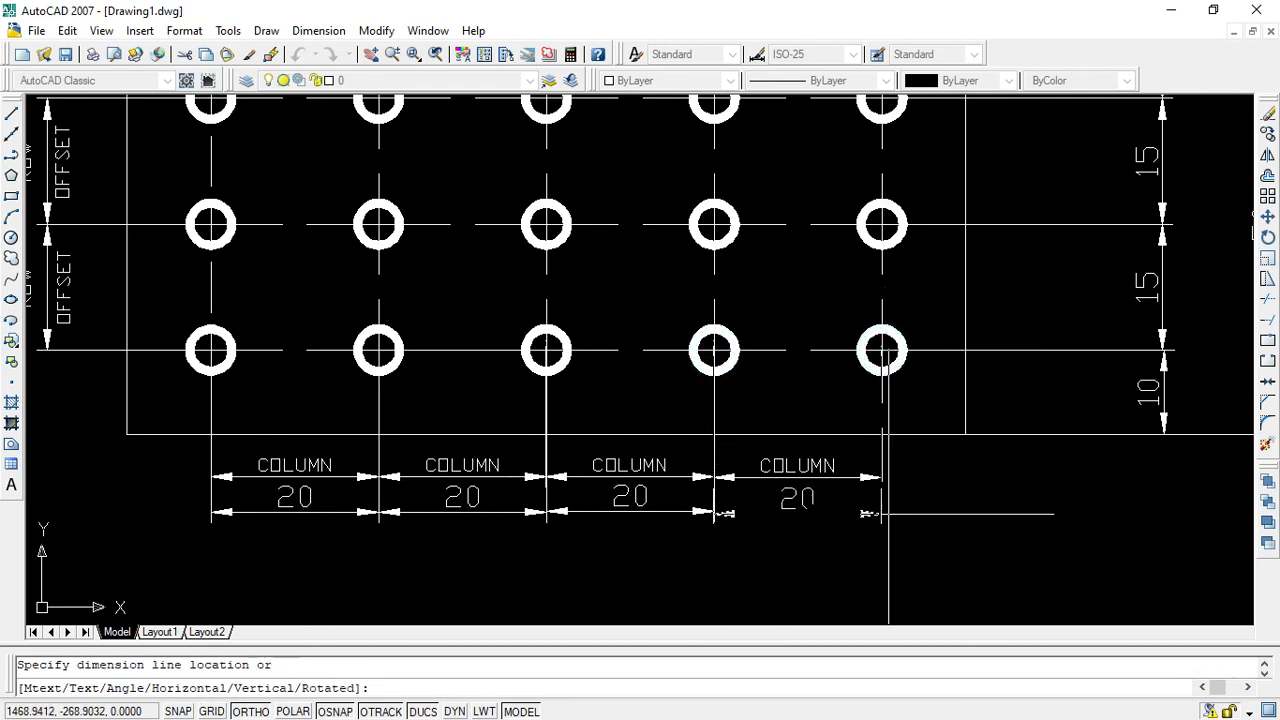
click(886, 511)
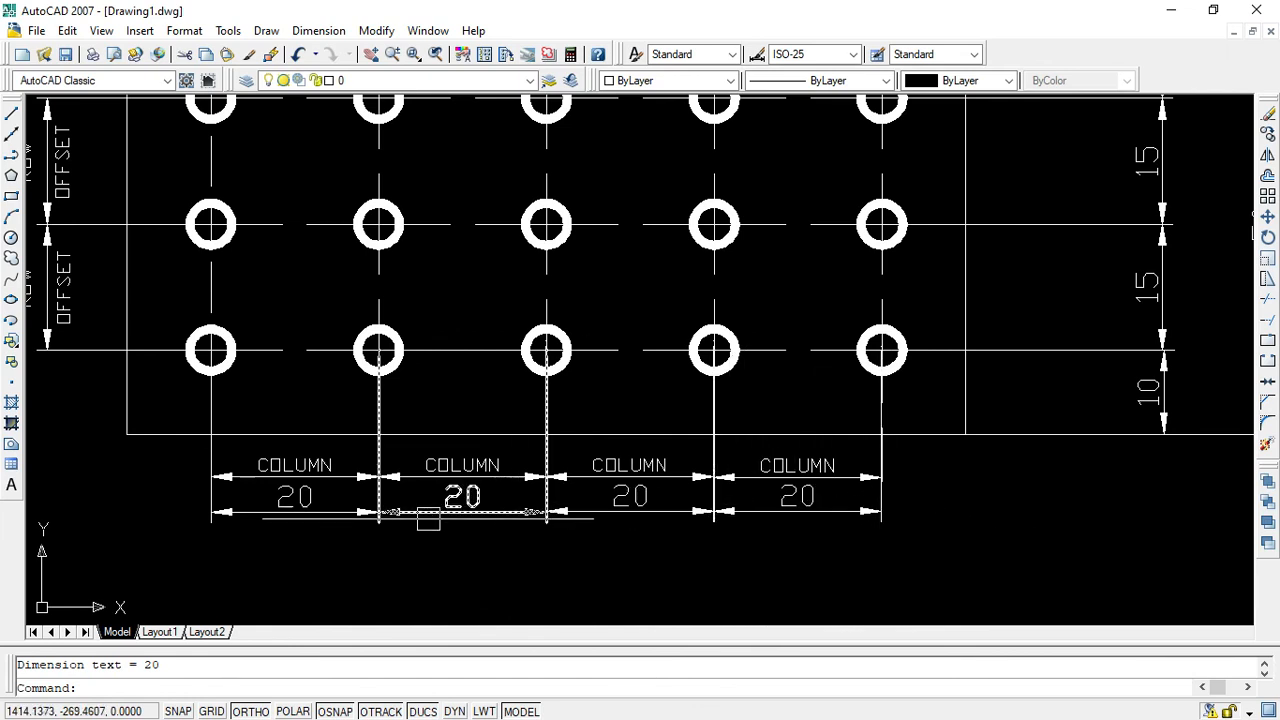
Set Dim line 1 and Dim line 2 to Off for the lower dimension between the first and second bottom-row holes.
double_click(313, 505)
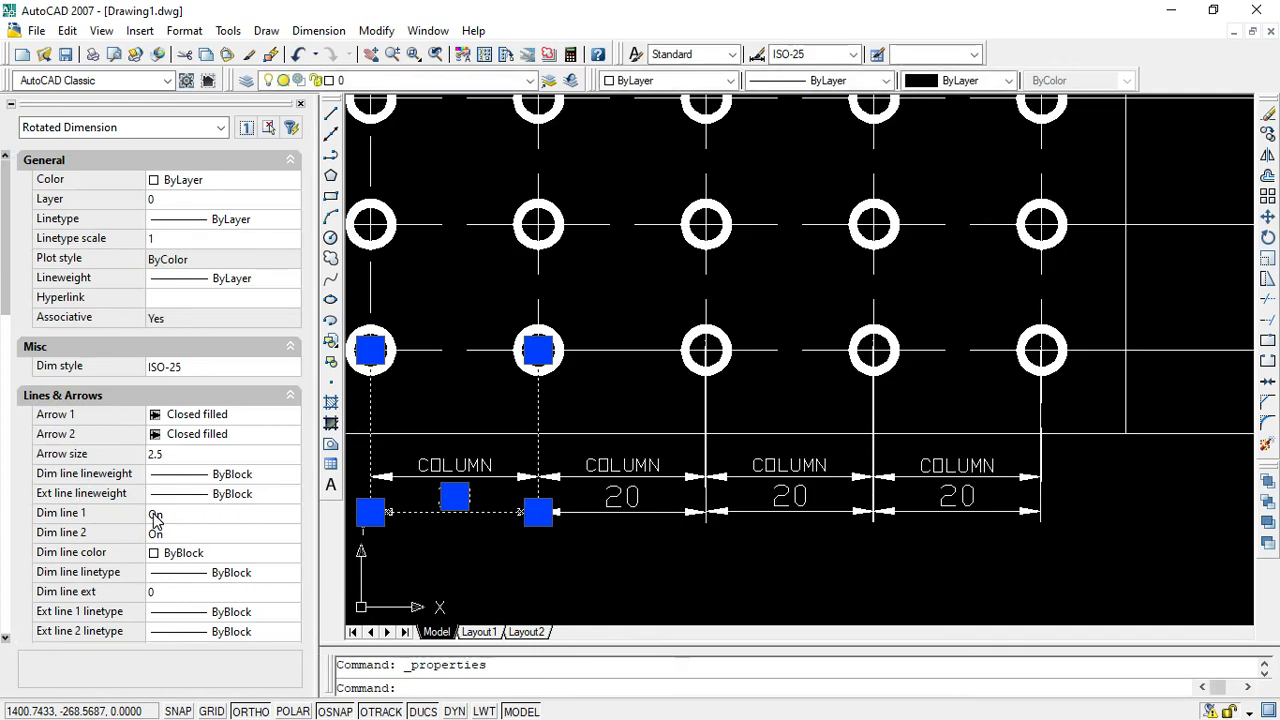
click(155, 515)
click(157, 507)
click(163, 533)
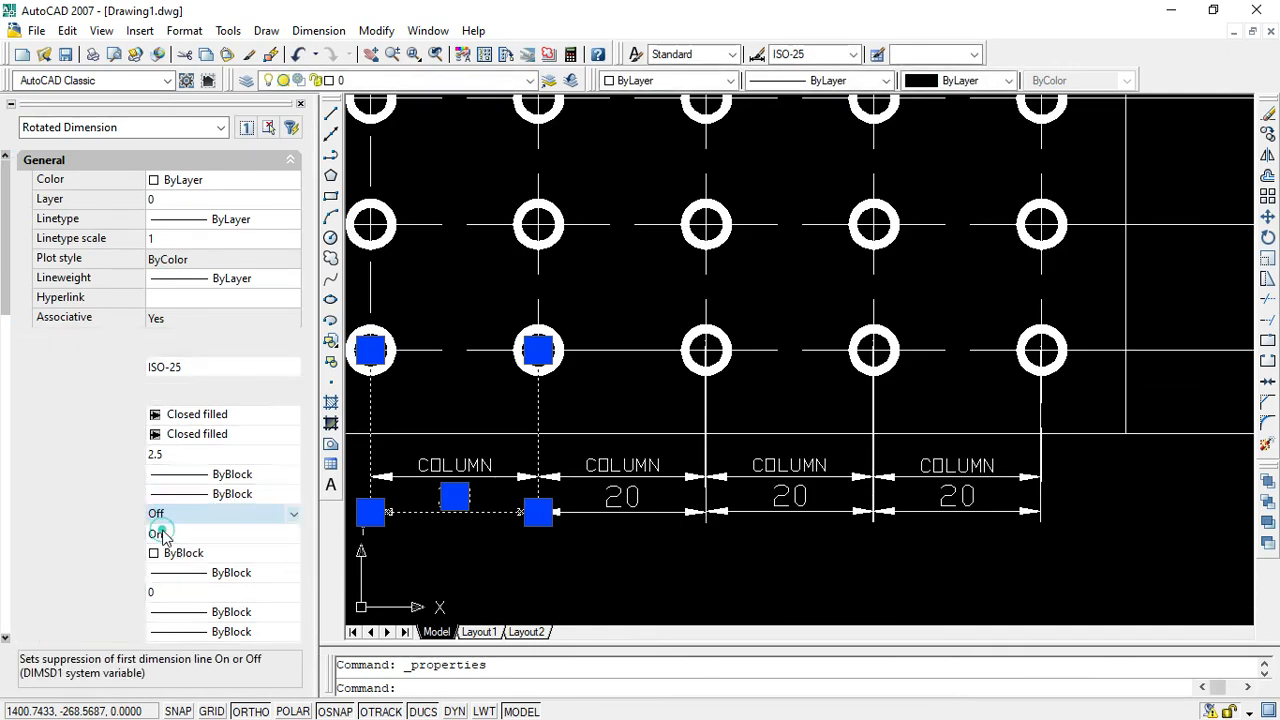
click(155, 533)
click(156, 532)
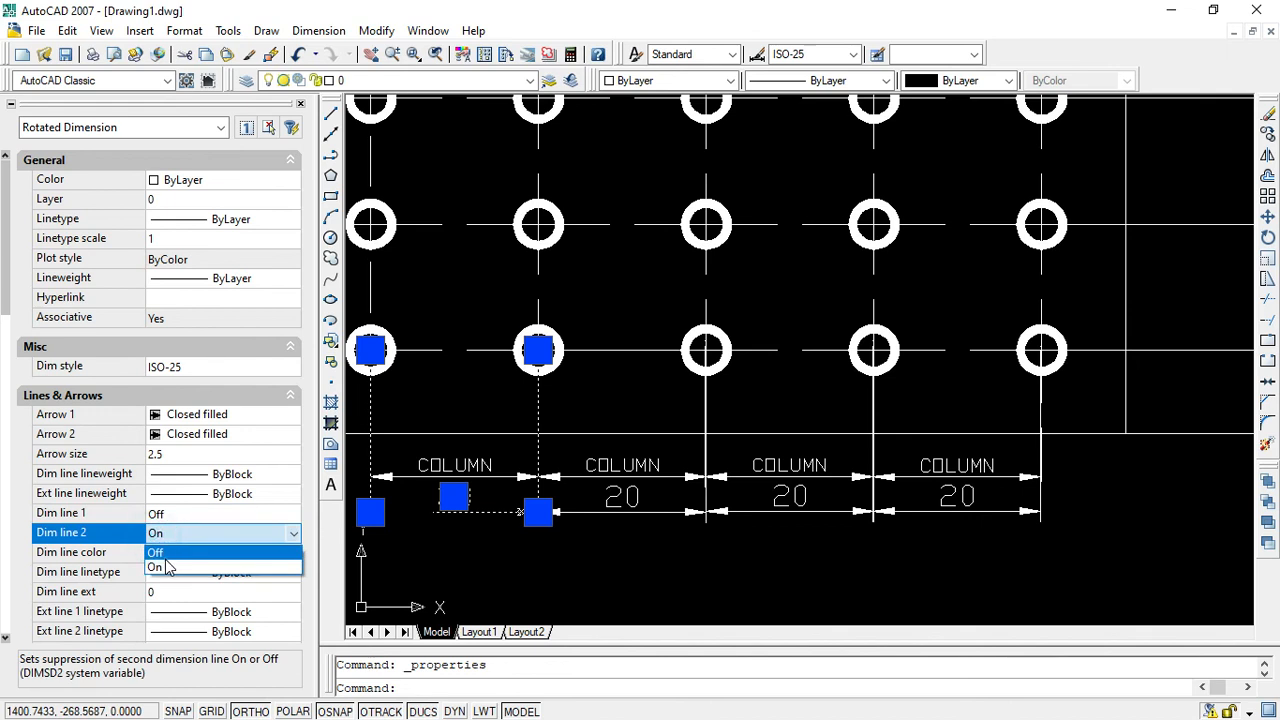
click(160, 567)
key(Escape)
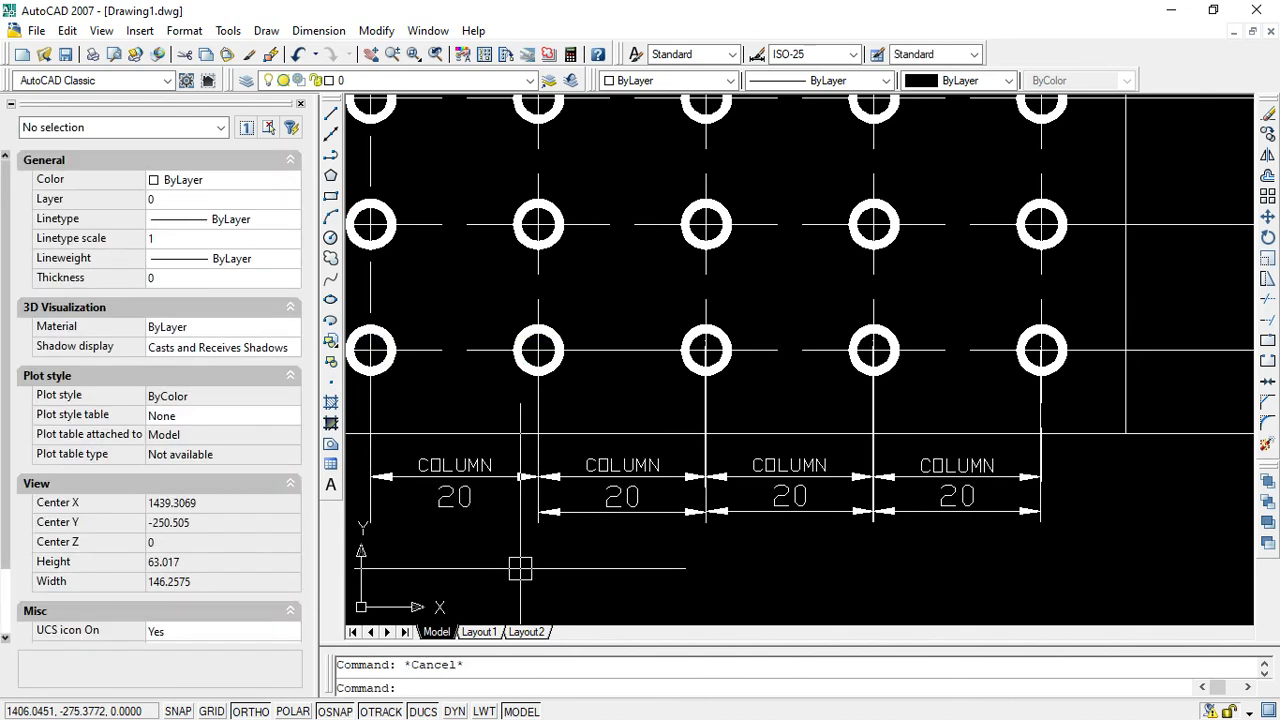
click(376, 30)
click(400, 66)
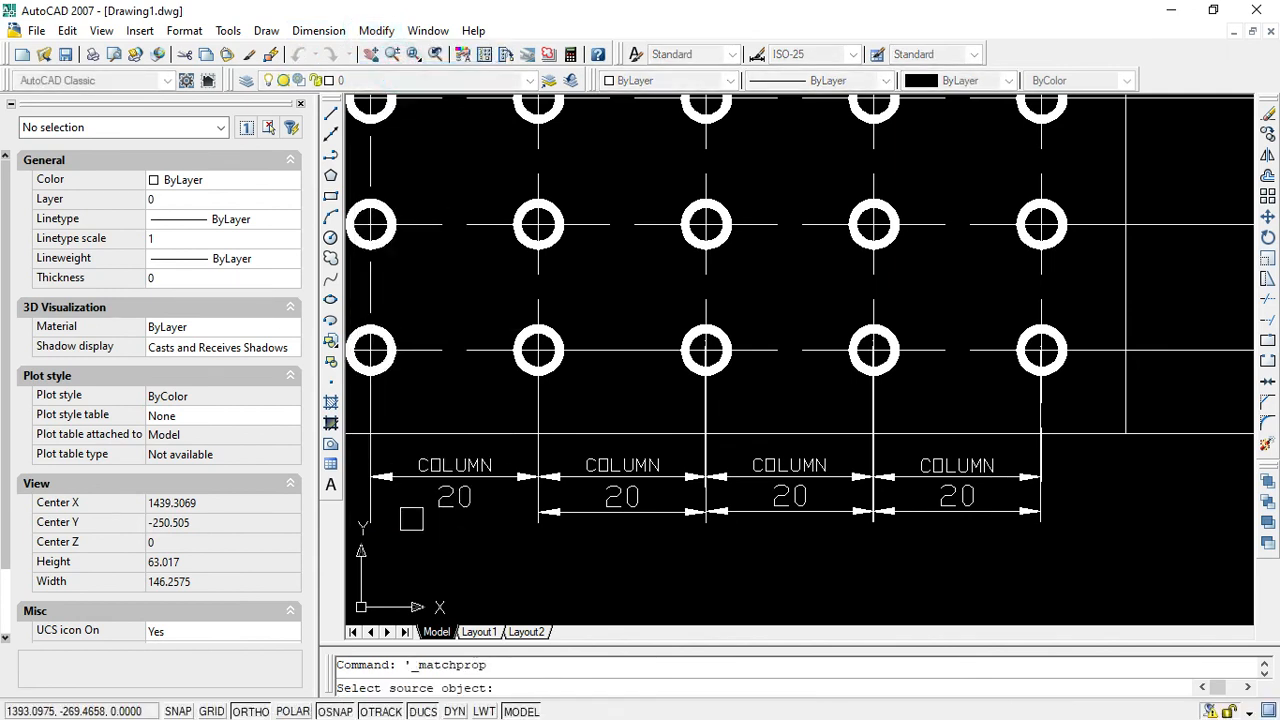
click(580, 513)
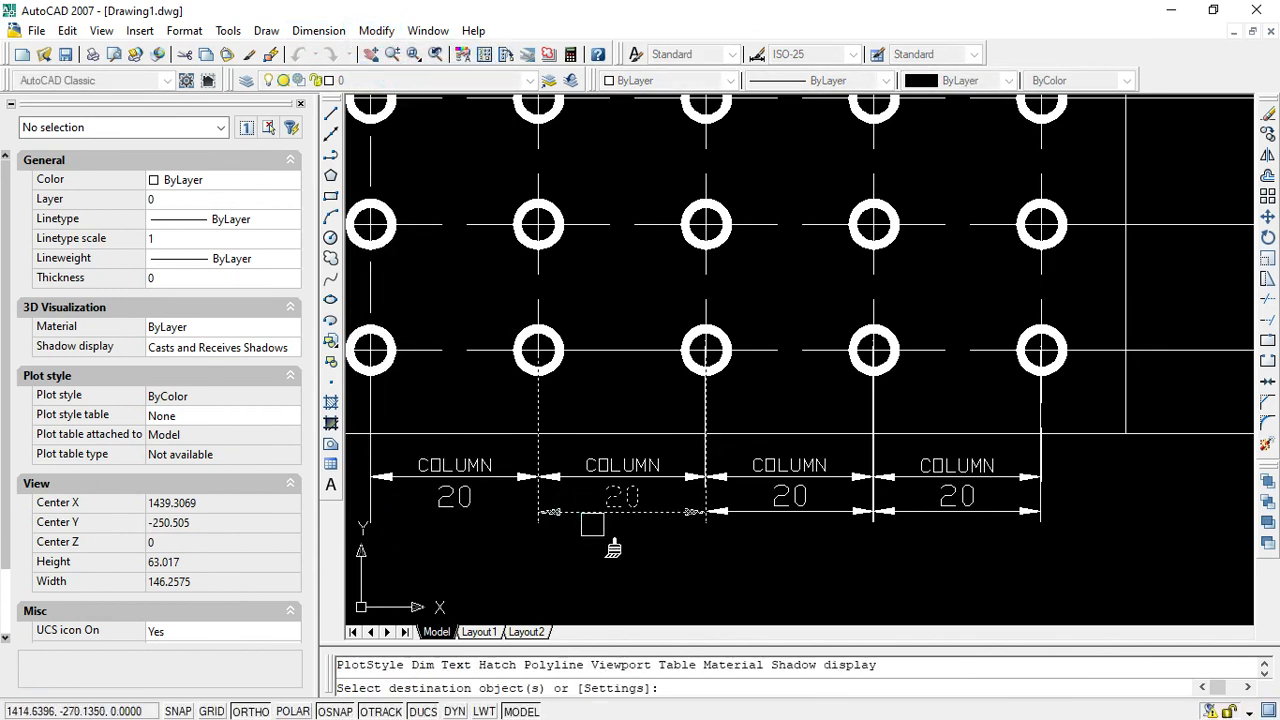
right_click(590, 531)
click(612, 535)
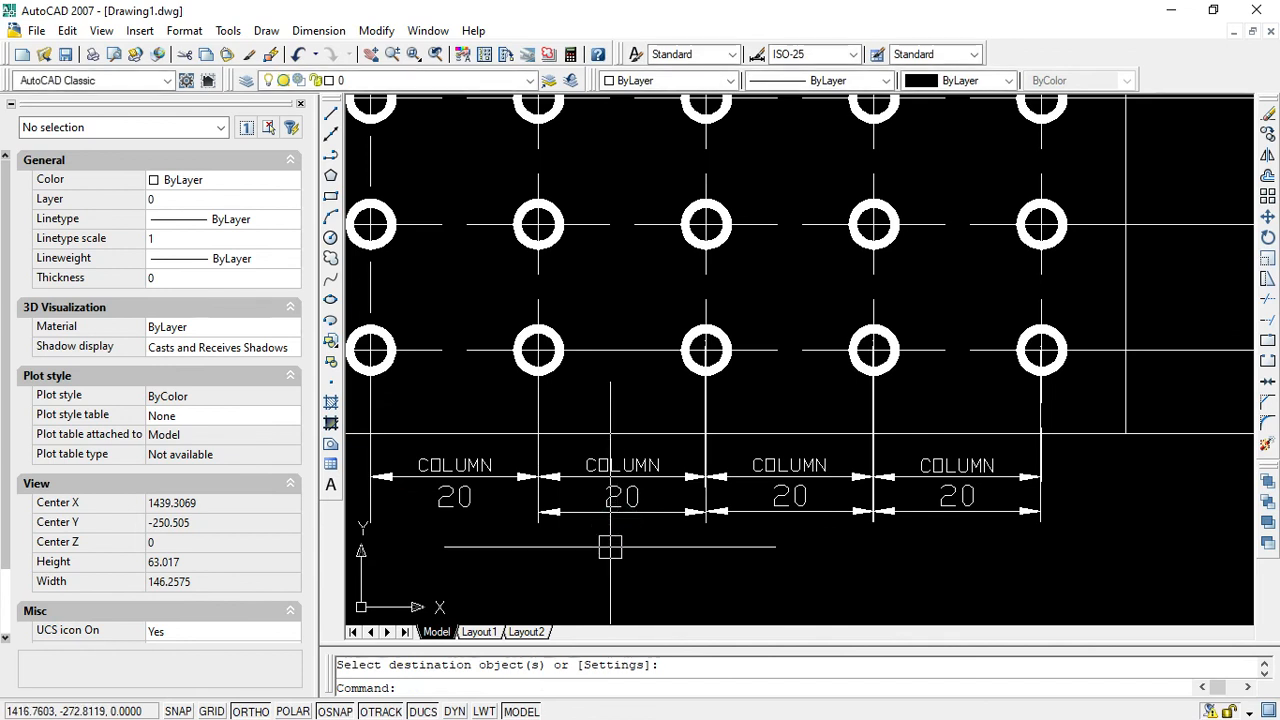
click(498, 511)
click(494, 506)
click(490, 497)
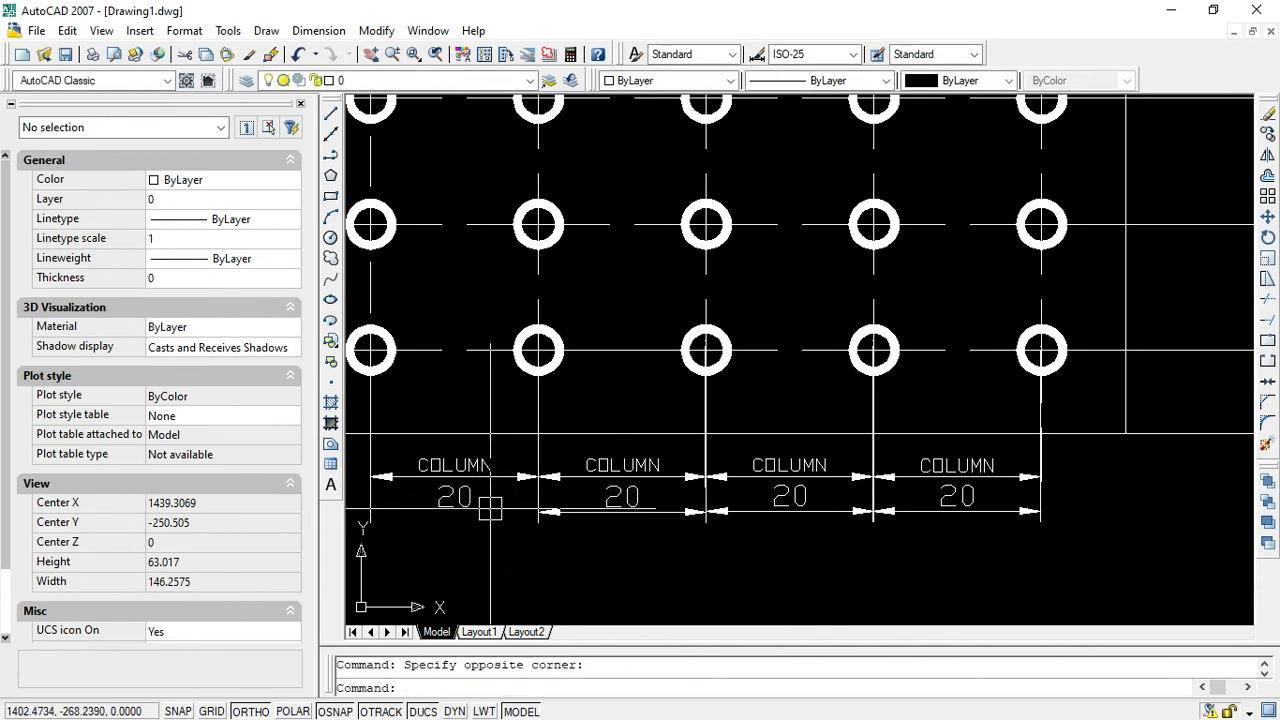
click(448, 503)
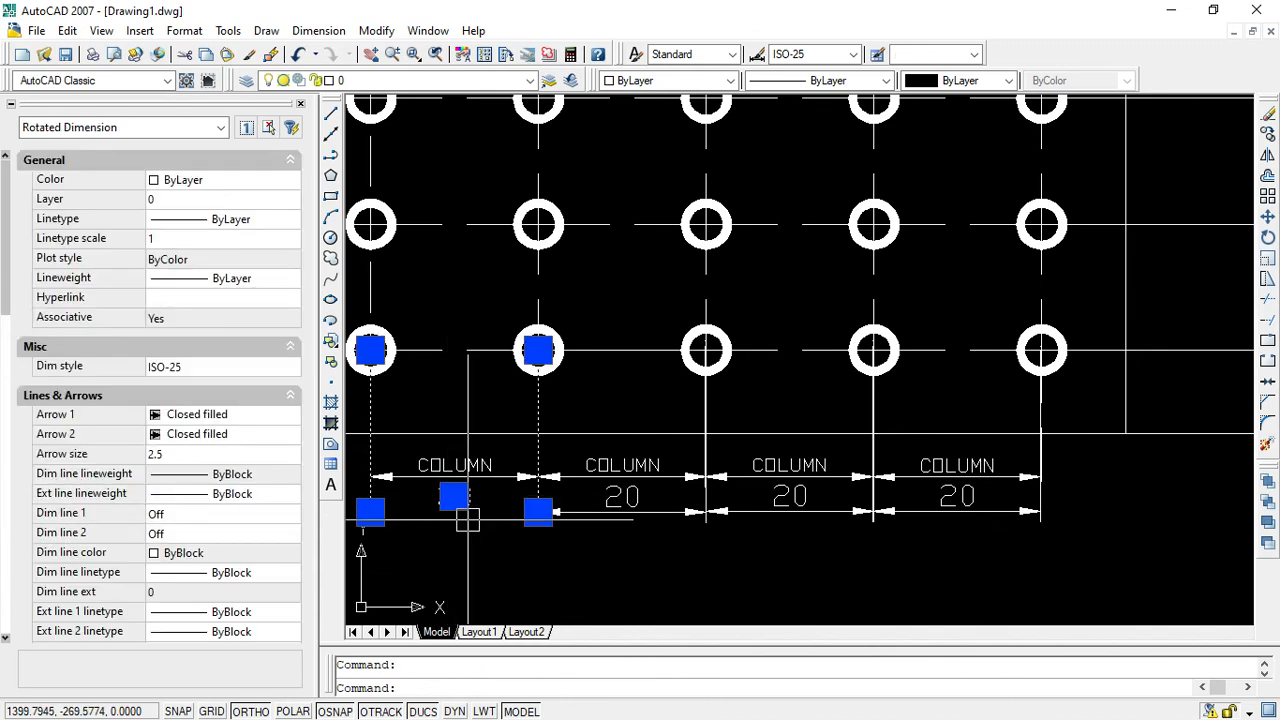
key(Escape)
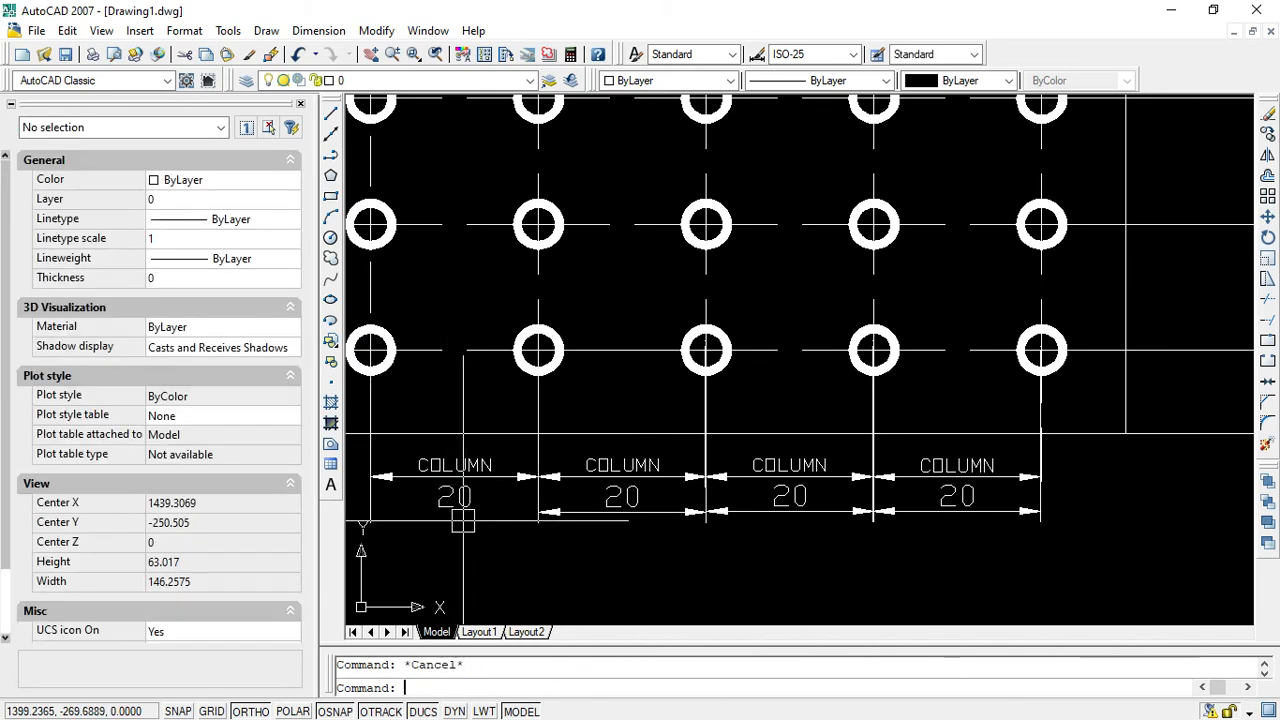
Close the object properties display and match the other three lower dimensions to the first one, whose dimension lines are off.
click(300, 104)
click(318, 30)
key(Escape)
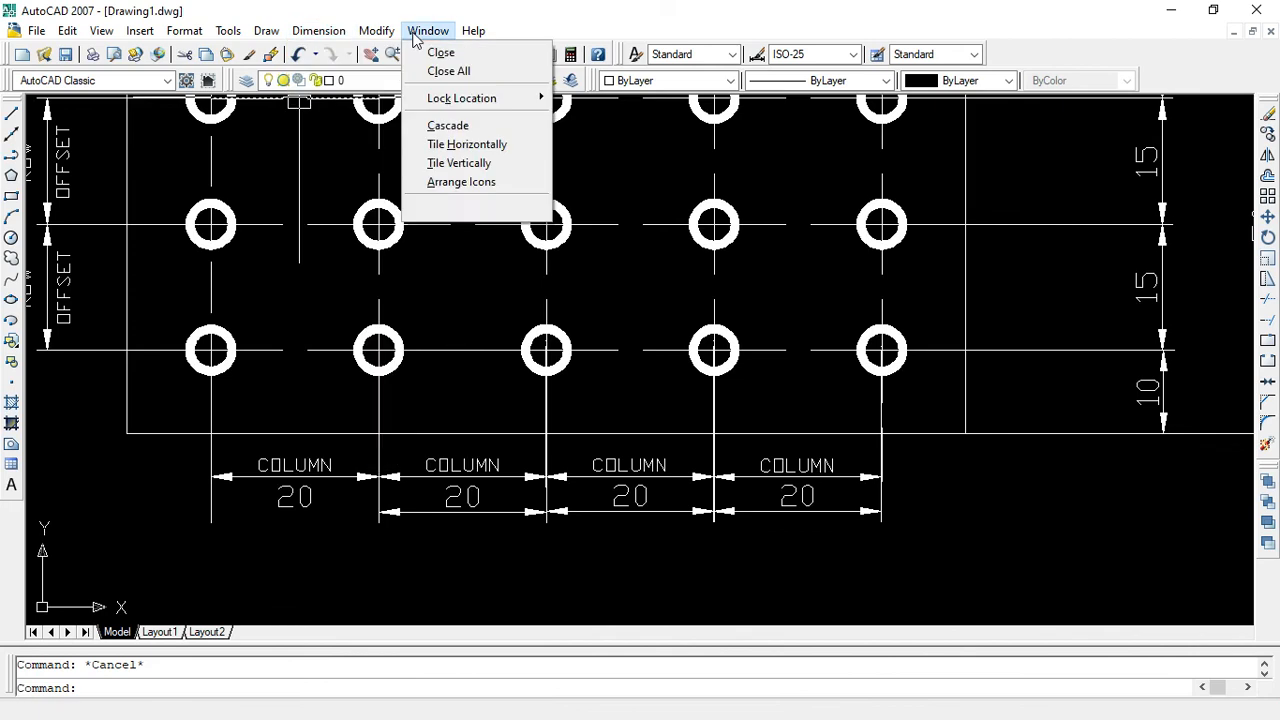
click(376, 30)
click(412, 68)
click(372, 430)
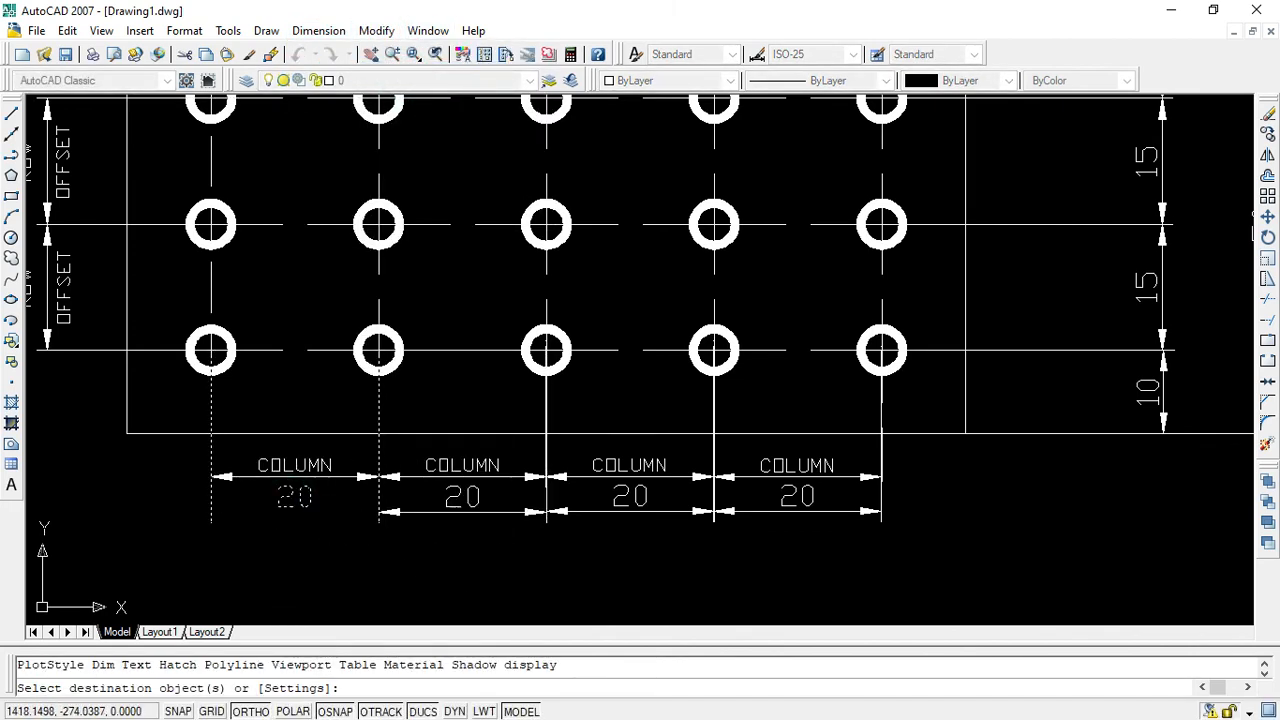
click(462, 508)
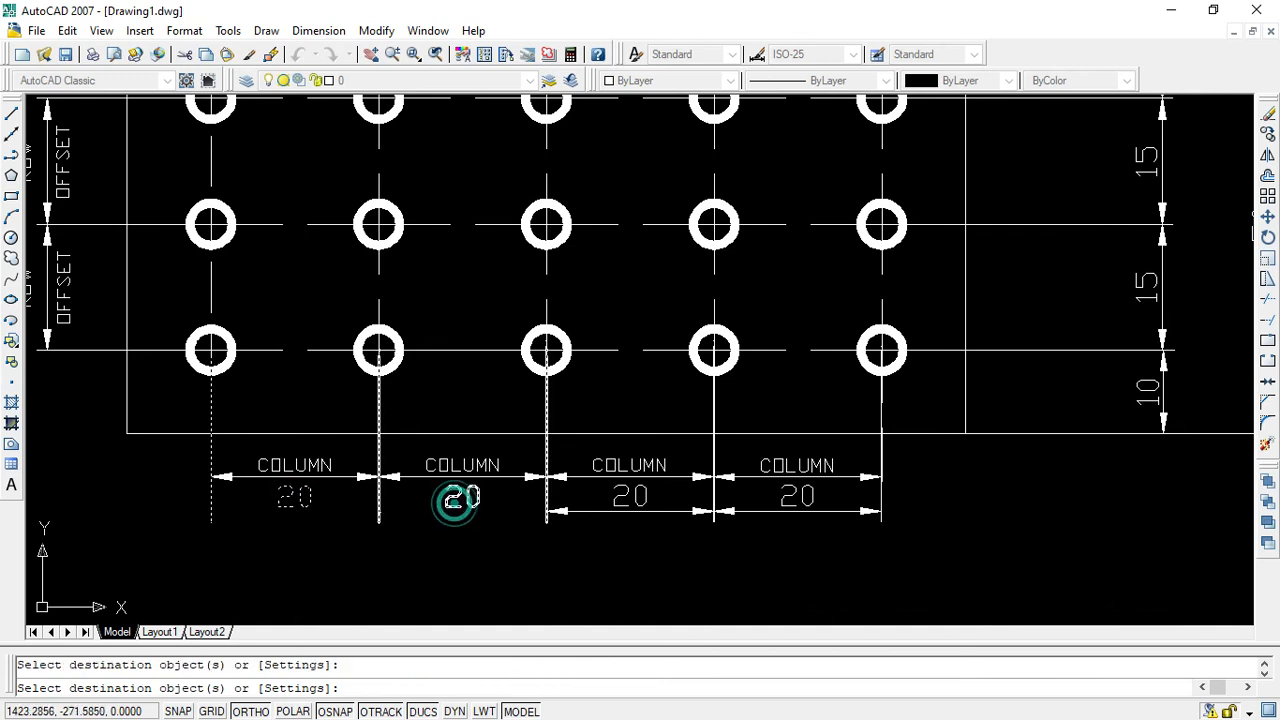
click(601, 501)
click(785, 514)
key(Escape)
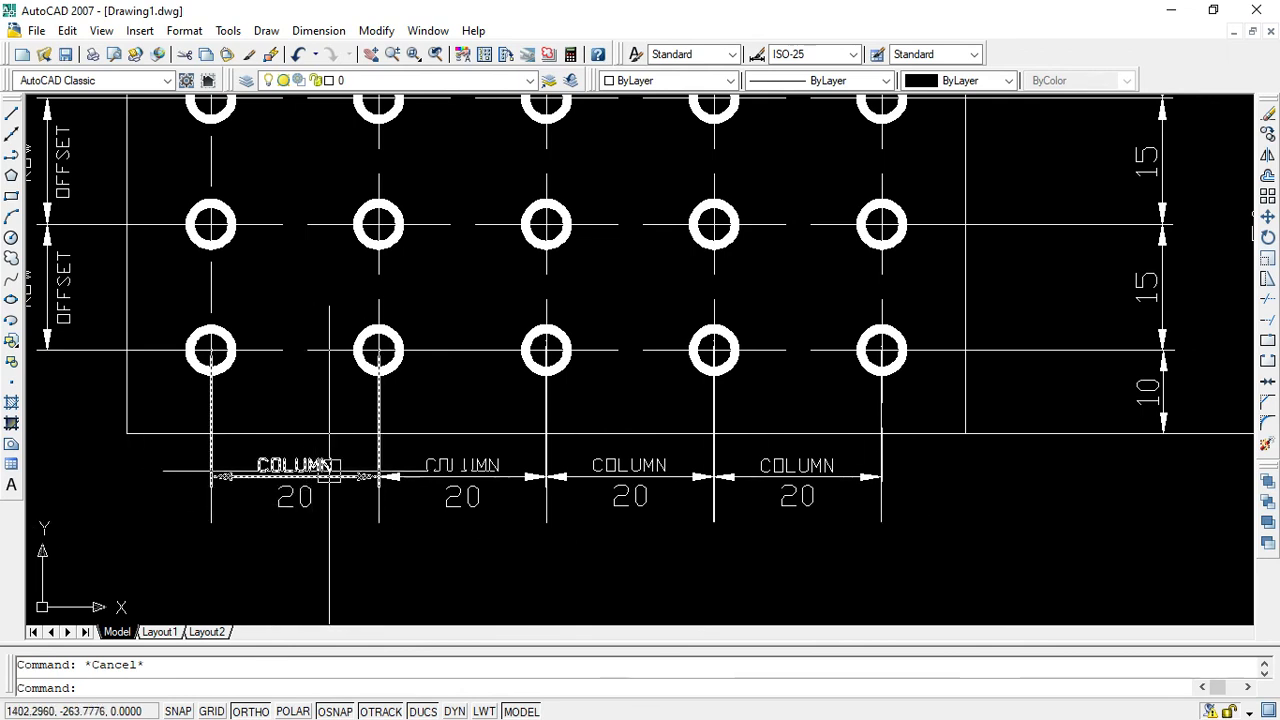
Override the text of the lower dimension between the first and second bottom-row holes with OFFSET.
click(100, 689)
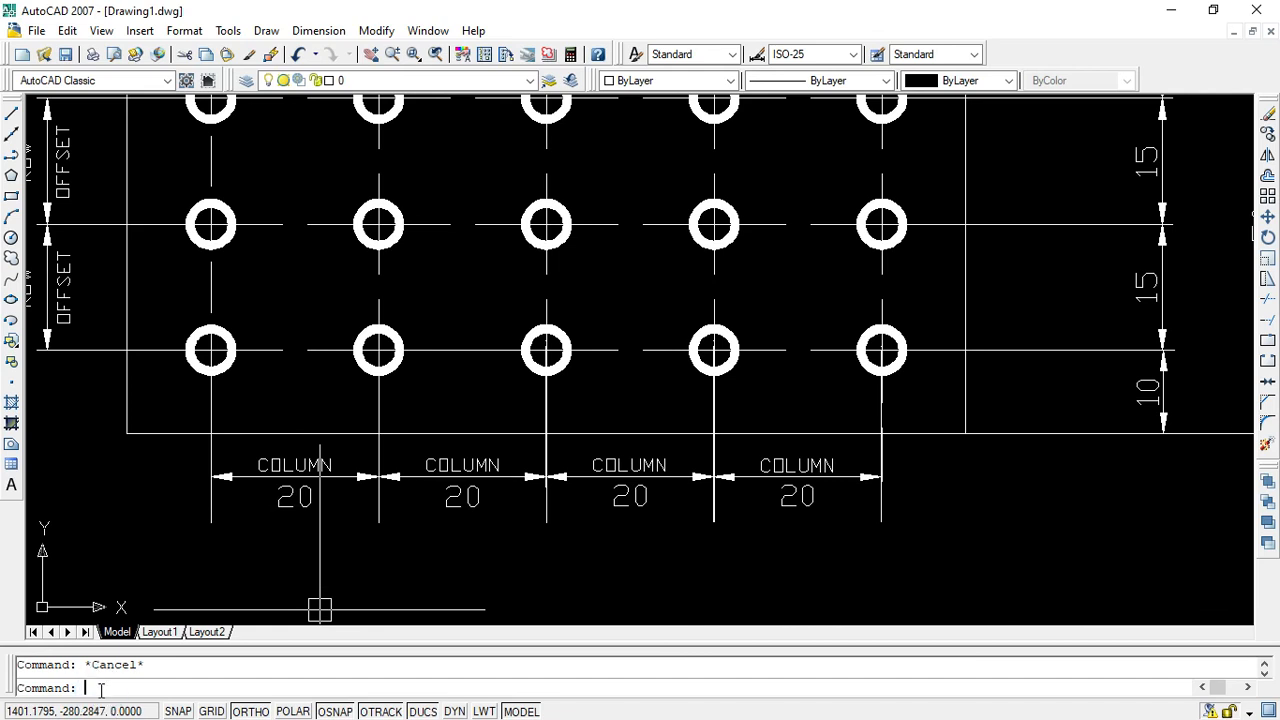
double_click(291, 498)
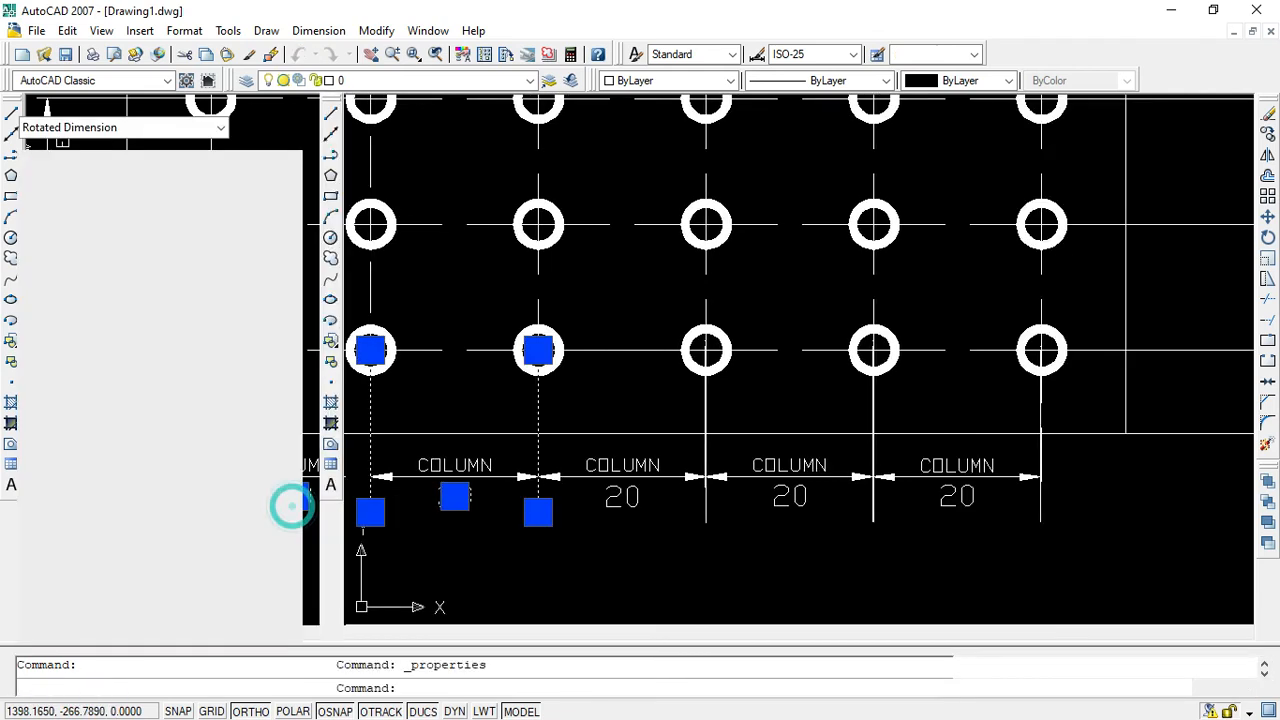
scroll(222, 487, down, 5)
scroll(113, 466, down, 5)
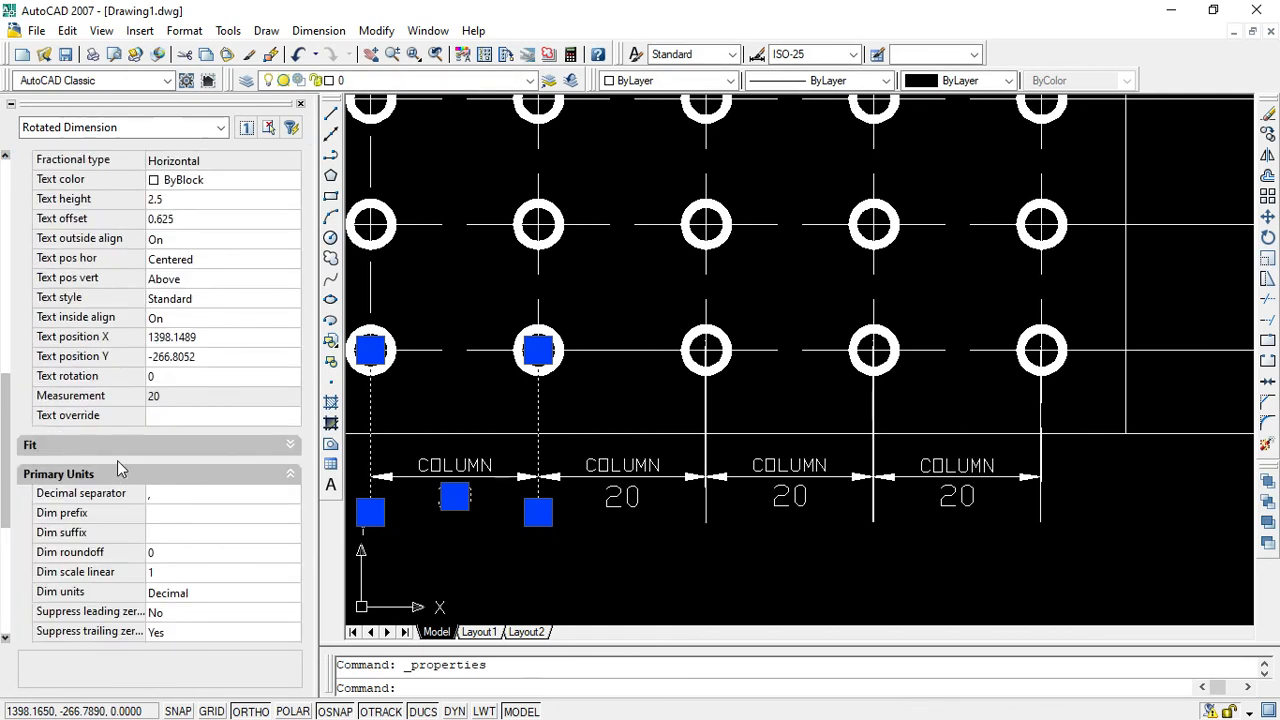
click(179, 415)
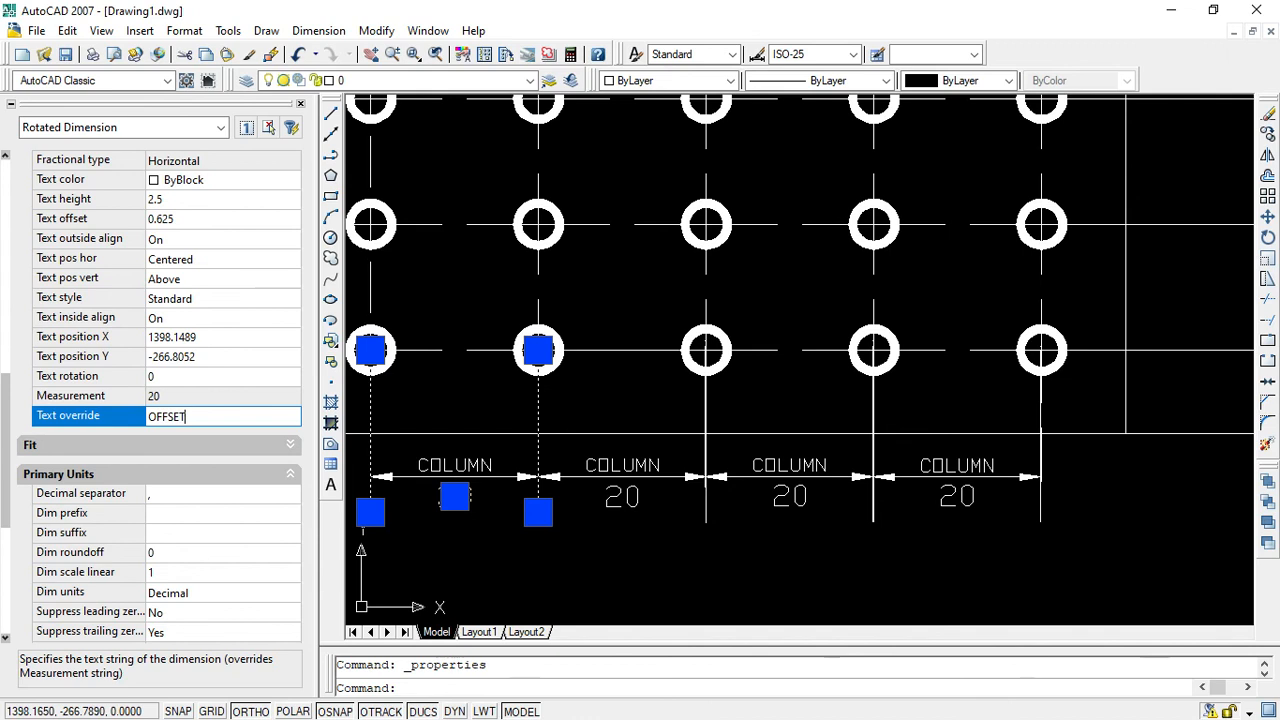
text(OFFSET)
key(Return)
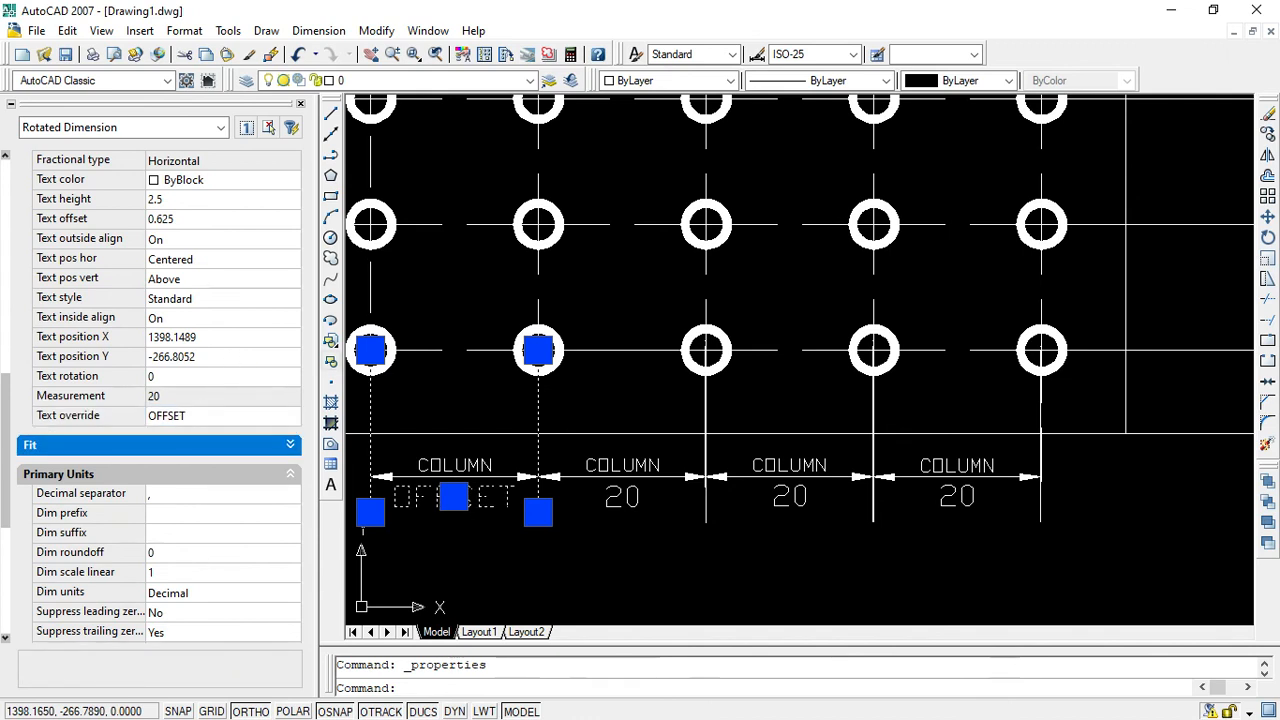
Override the text of the lower dimension between the second and third bottom-row holes with OFFSET.
click(612, 497)
scroll(253, 584, down, 10)
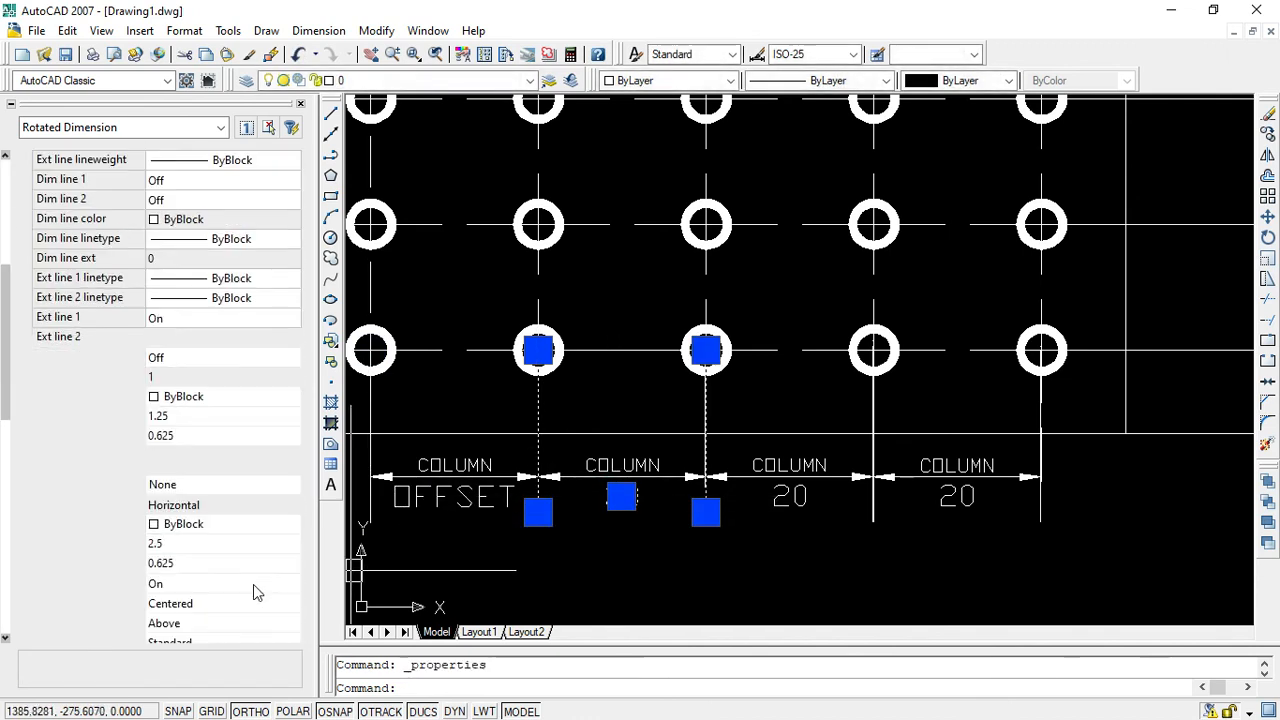
click(174, 543)
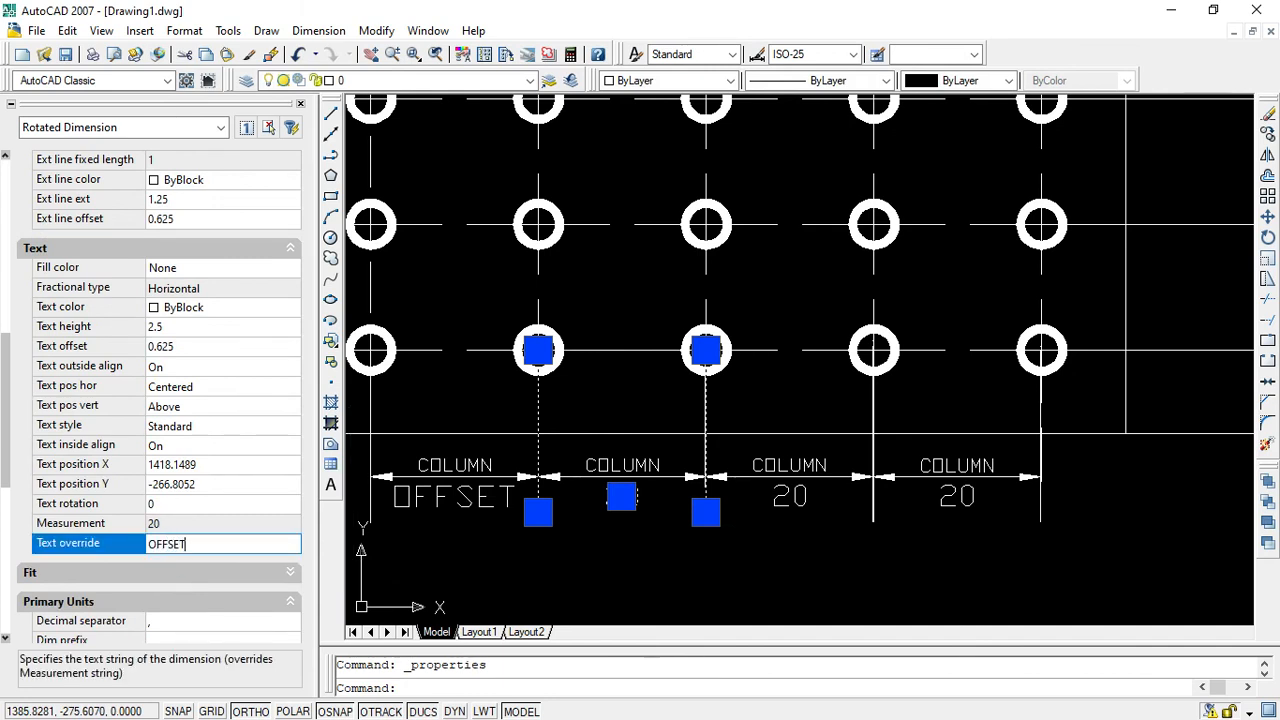
key(Escape)
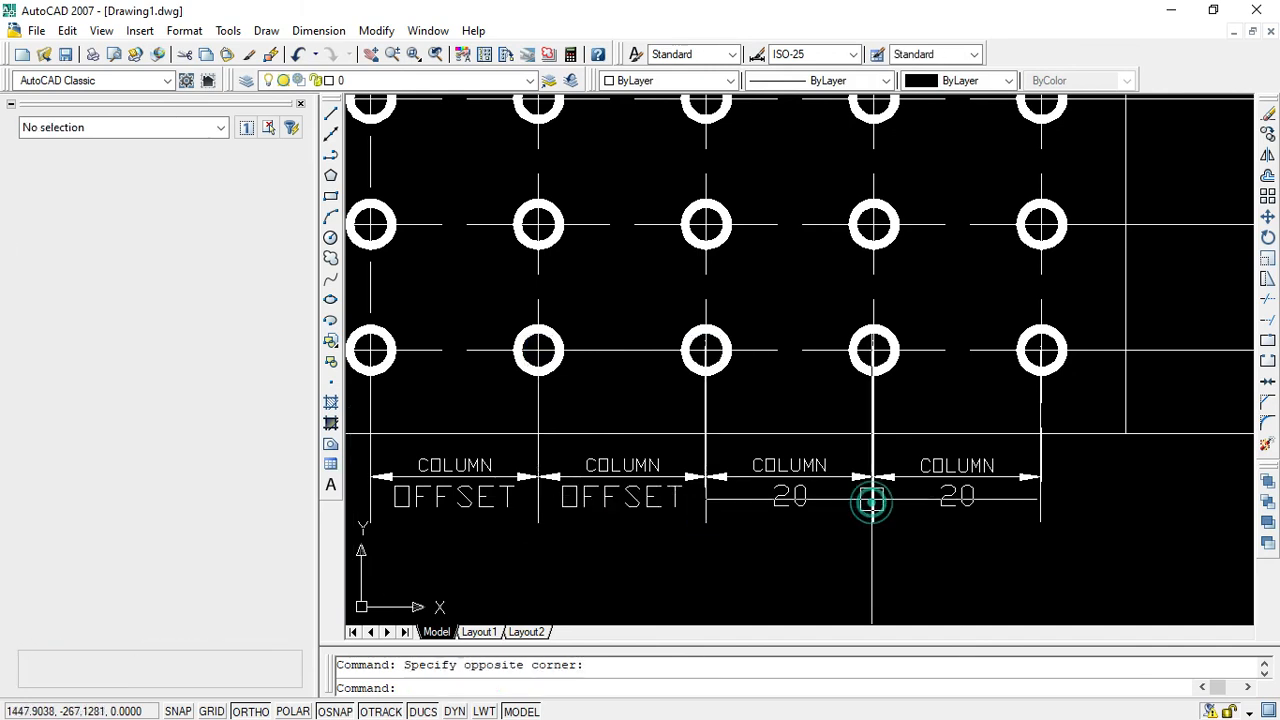
Override the text of the lower dimension between the third and fourth bottom-row holes with OFFSET and clear the selection.
click(790, 497)
double_click(790, 497)
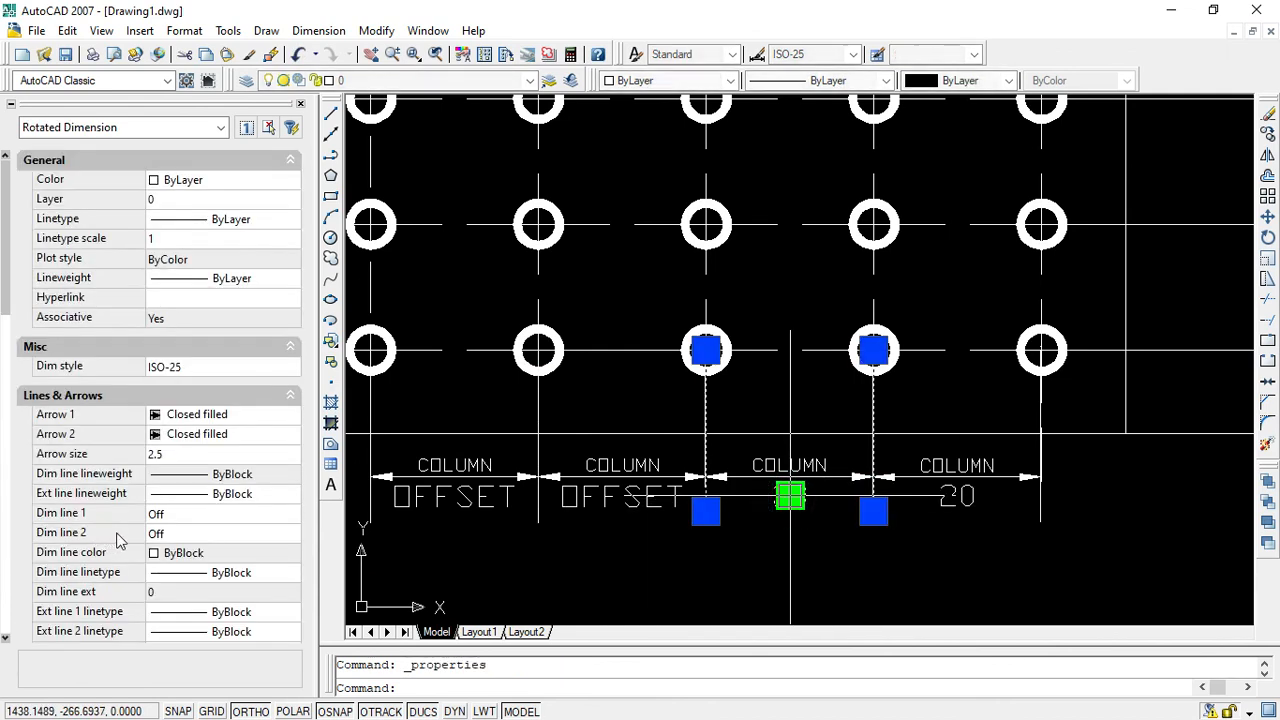
scroll(130, 571, down, 2)
click(162, 524)
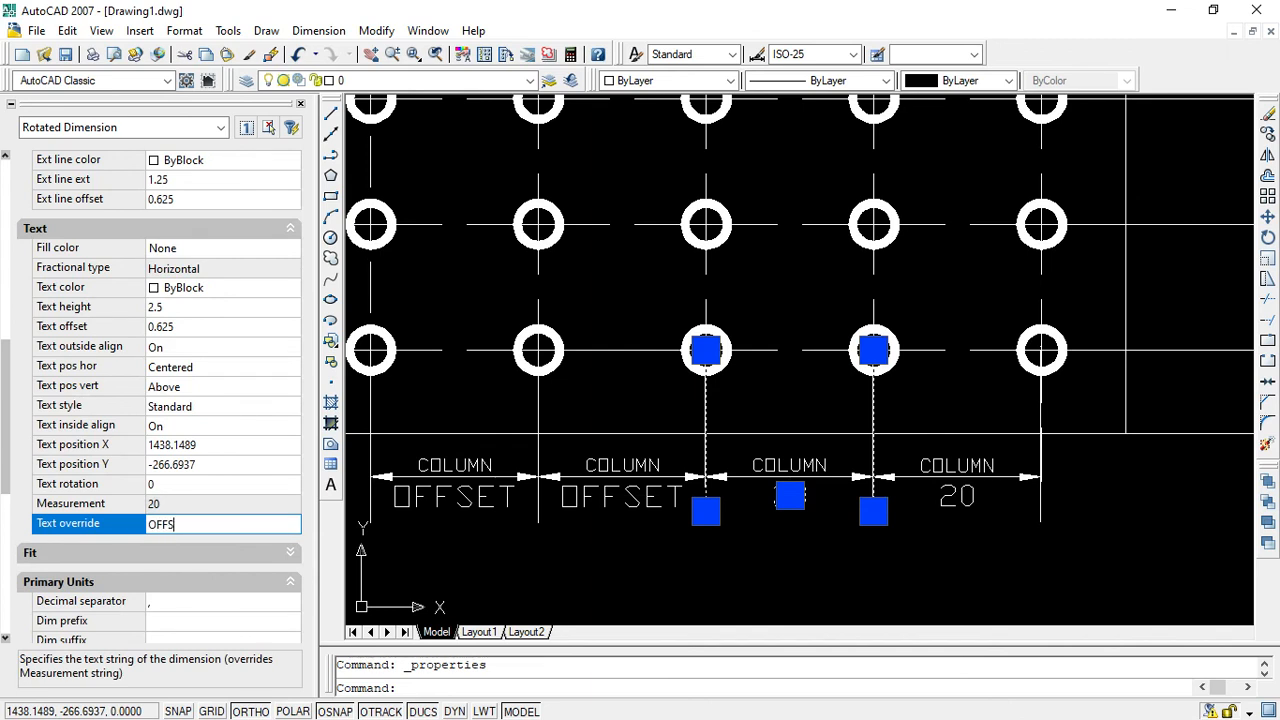
key(Return)
click(468, 569)
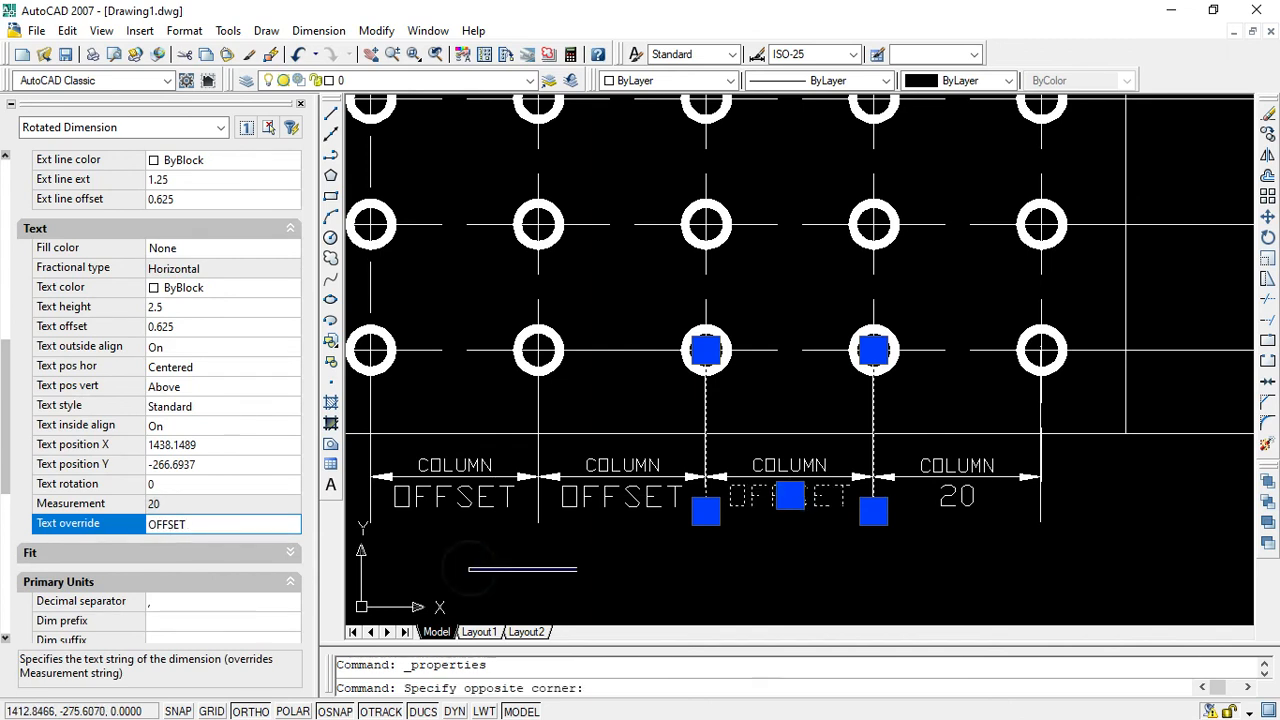
key(Escape)
key(Escape)
Override the text of the lower dimension between the fourth and fifth bottom-row holes with OFFSET and clear the selection.
click(957, 491)
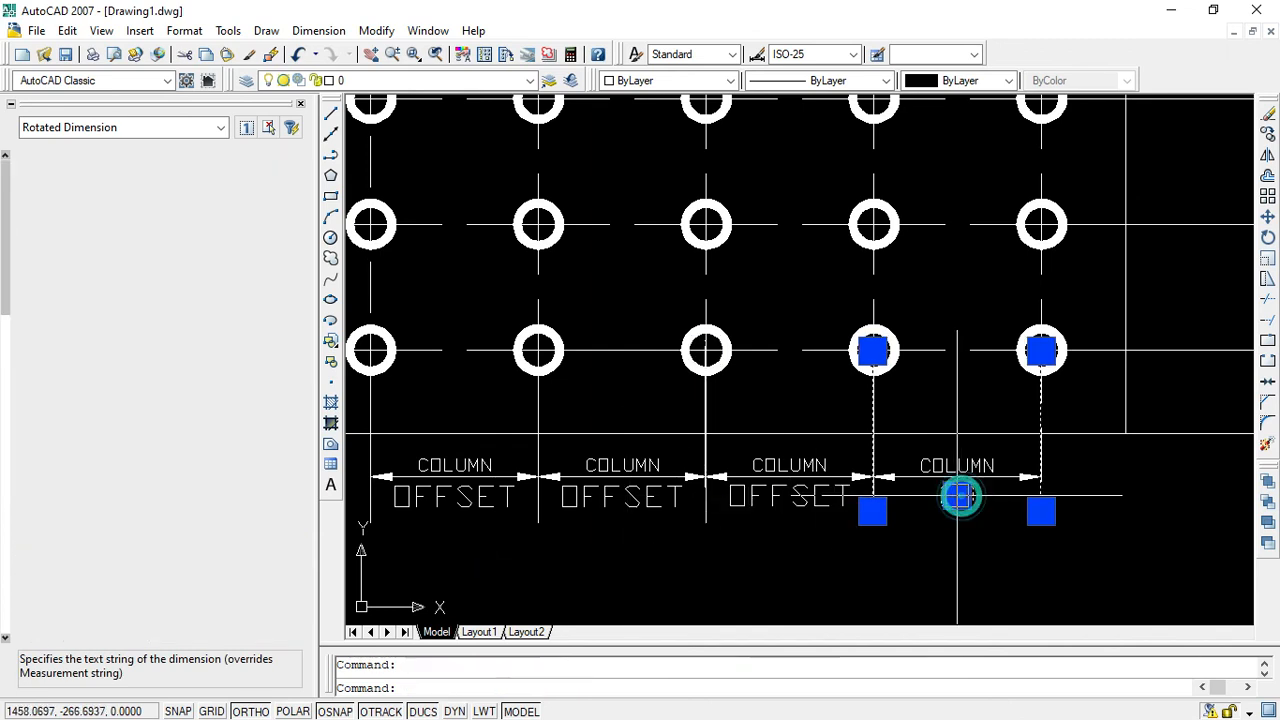
scroll(170, 465, down, 5)
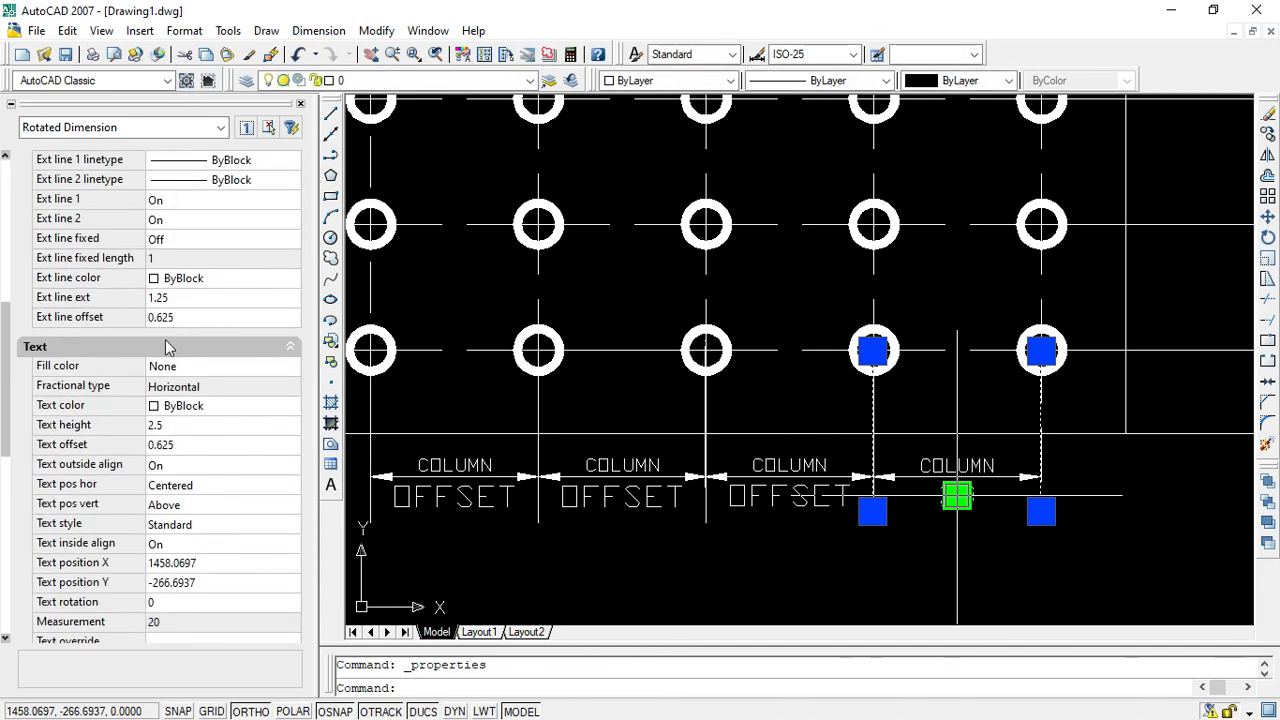
scroll(168, 360, down, 3)
click(160, 418)
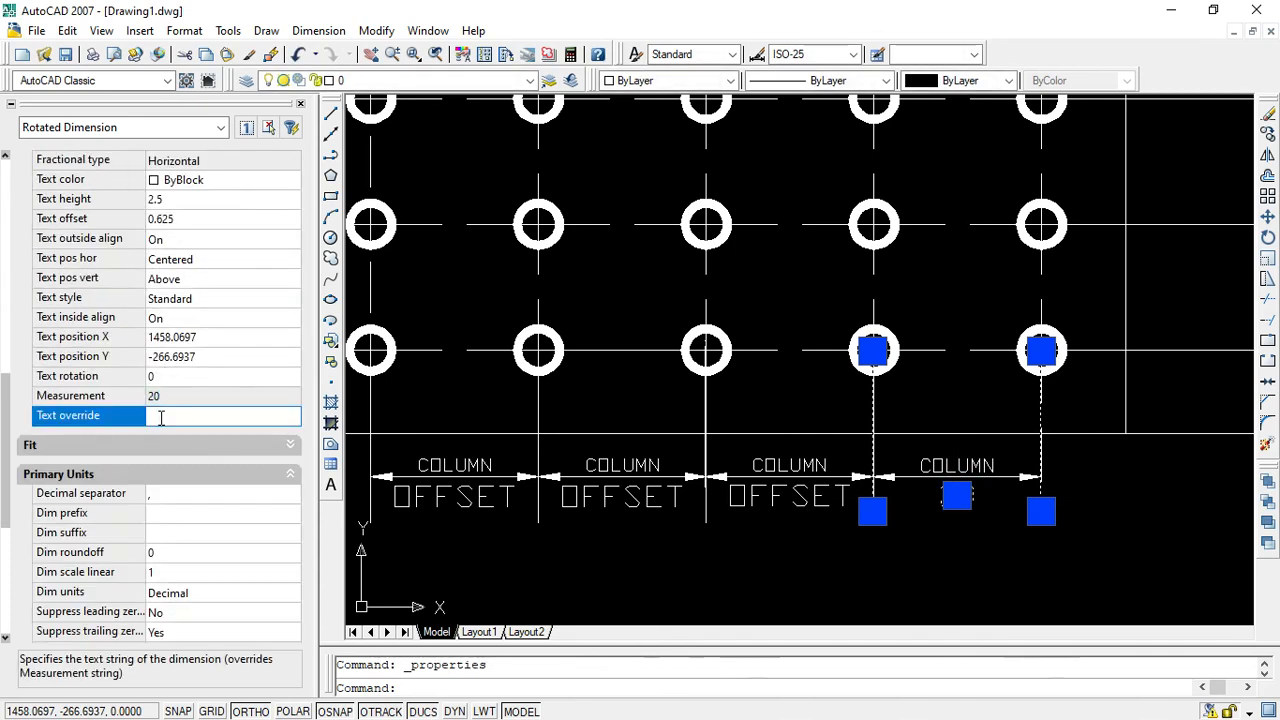
key(Return)
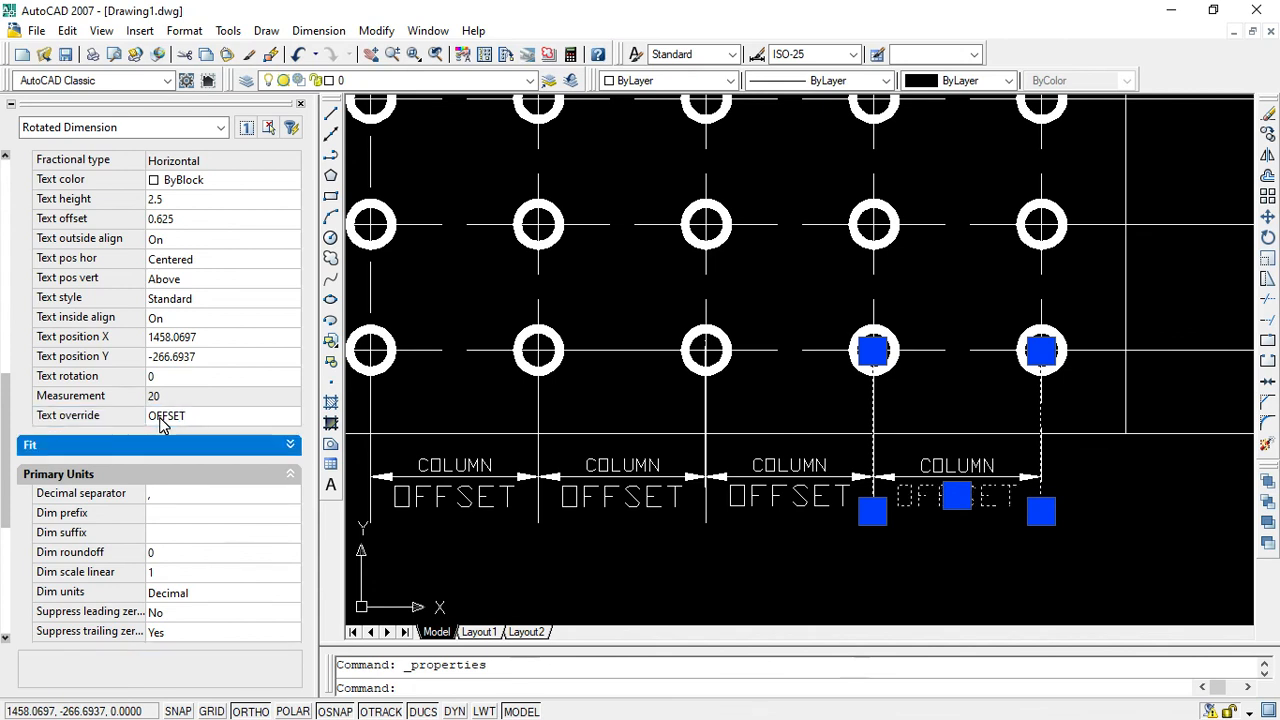
key(Escape)
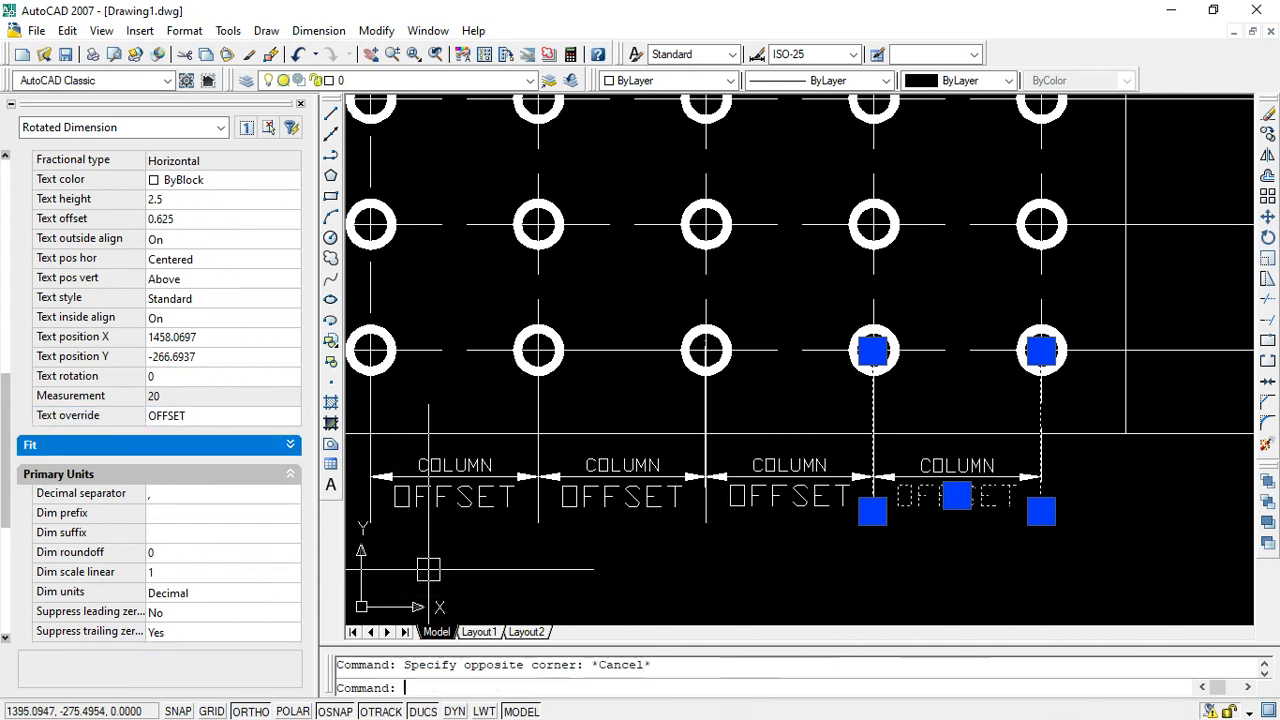
key(Escape)
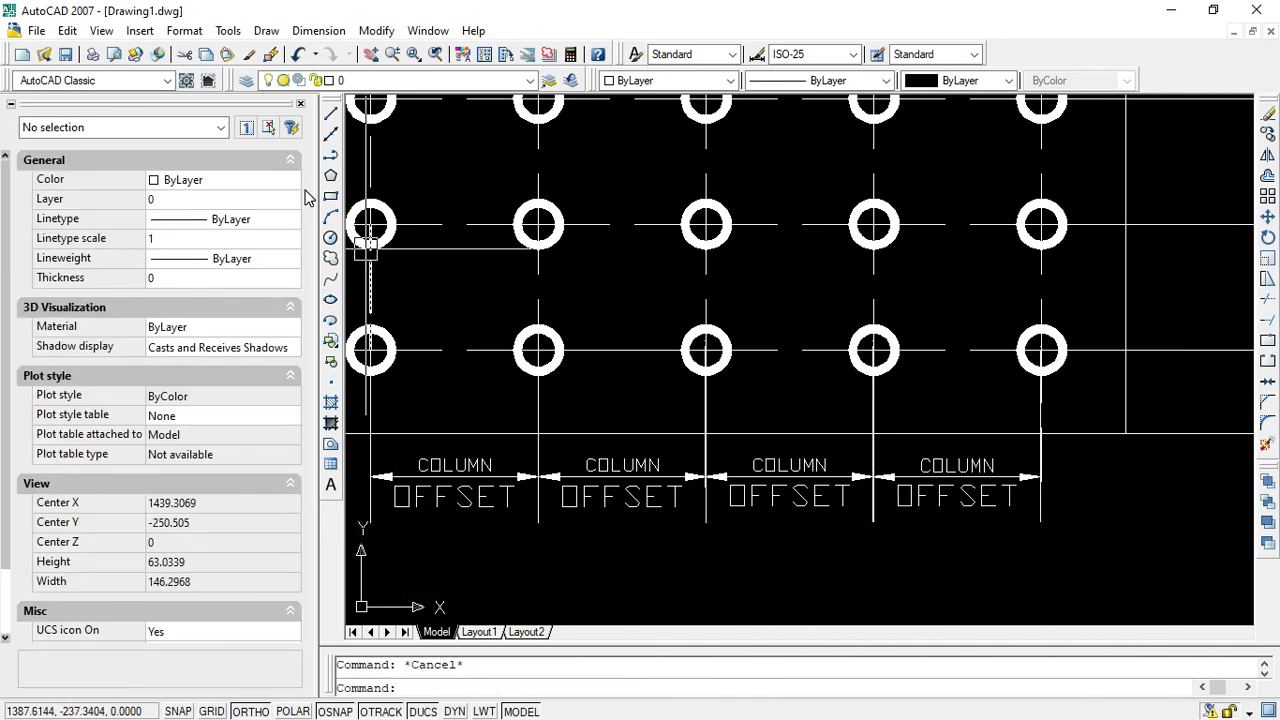
Reduce the text height of all four OFFSET dimensions together to match the COLUMN text above them.
click(432, 493)
ctrl+click(644, 497)
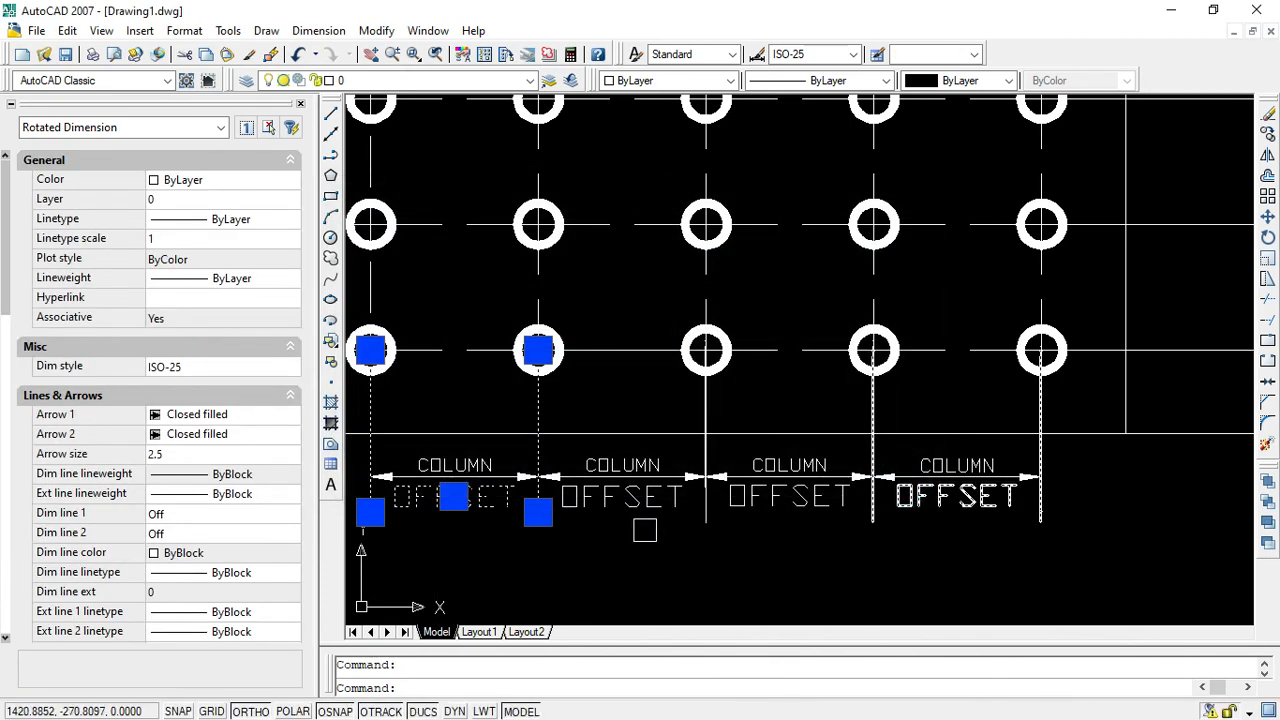
click(630, 497)
click(800, 497)
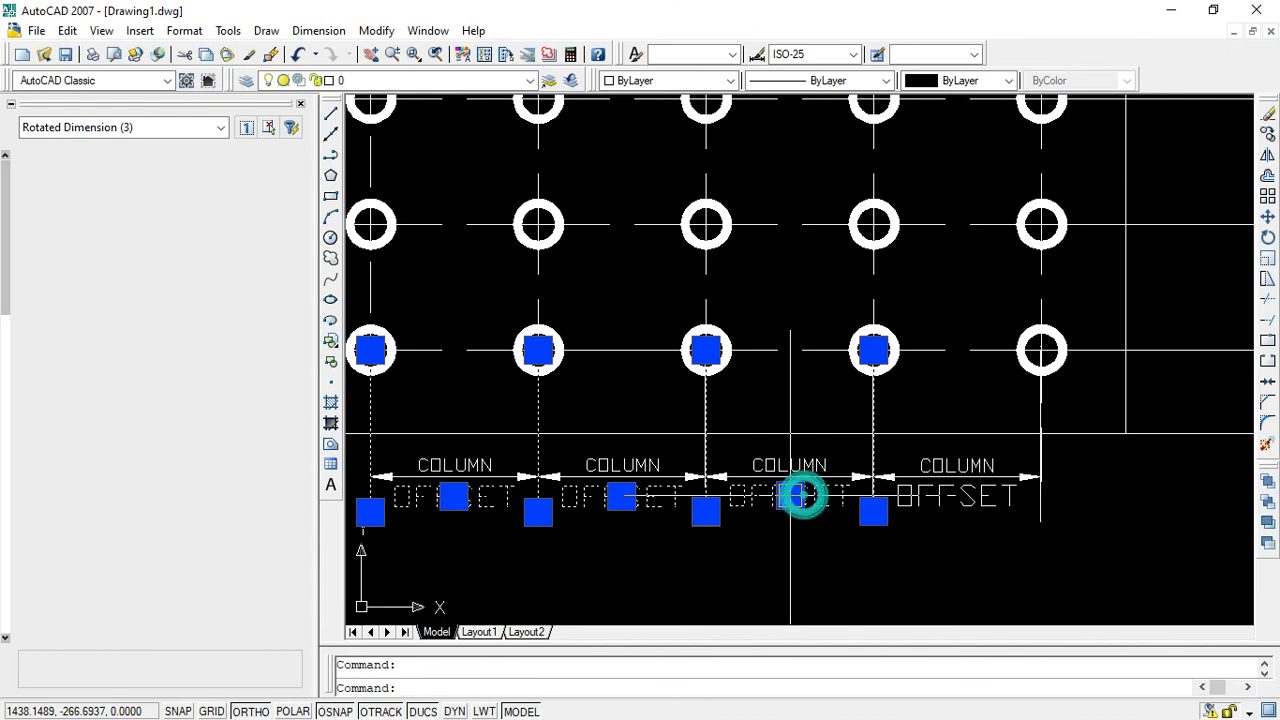
click(971, 494)
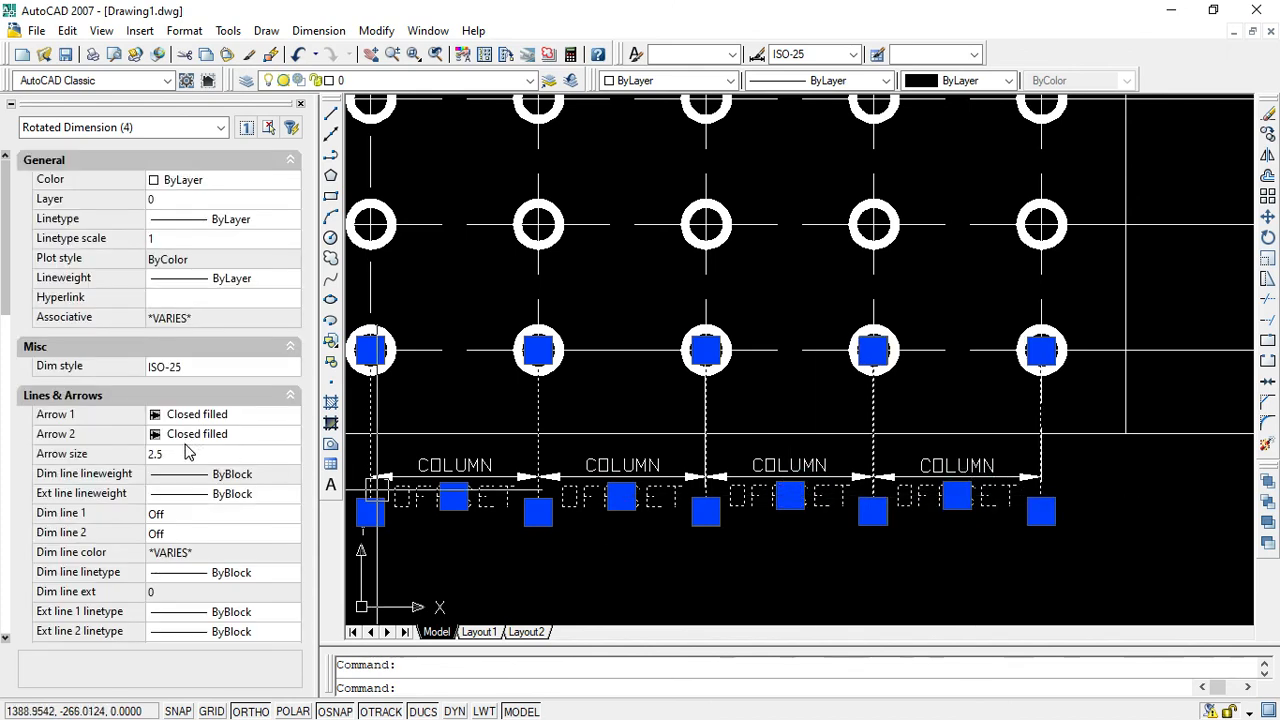
scroll(185, 500, down, 6)
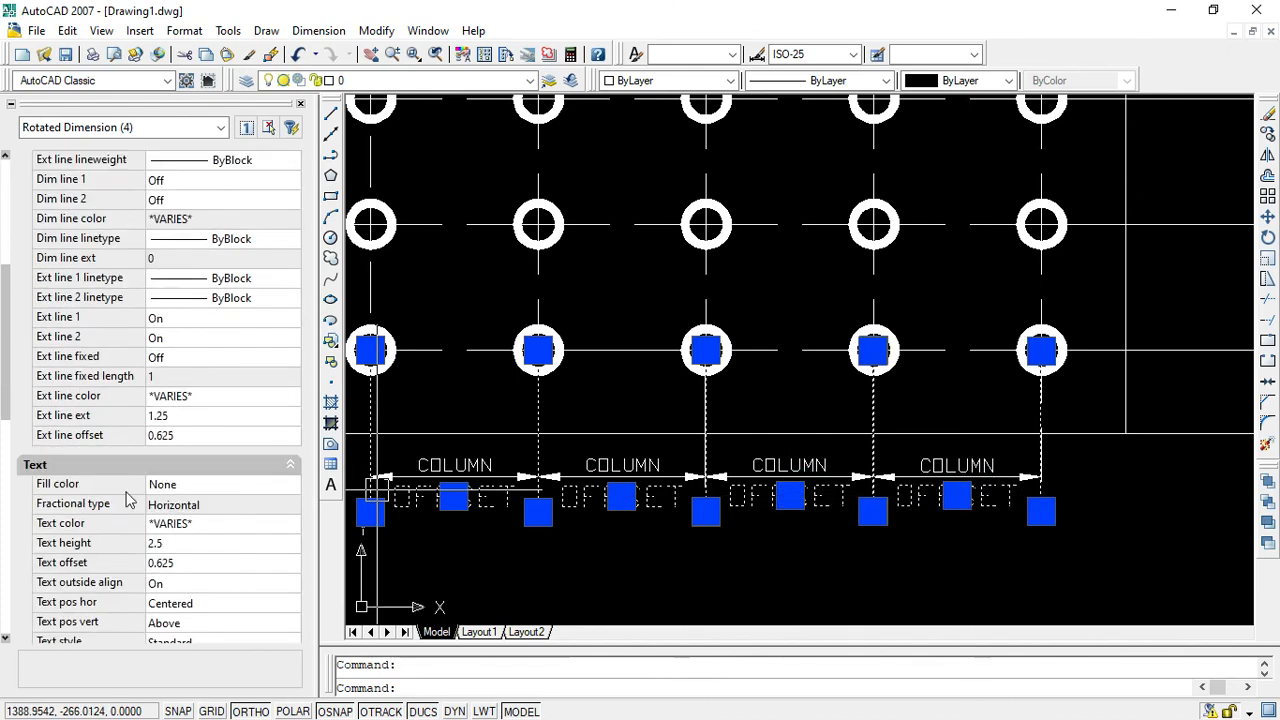
click(172, 545)
text(1)
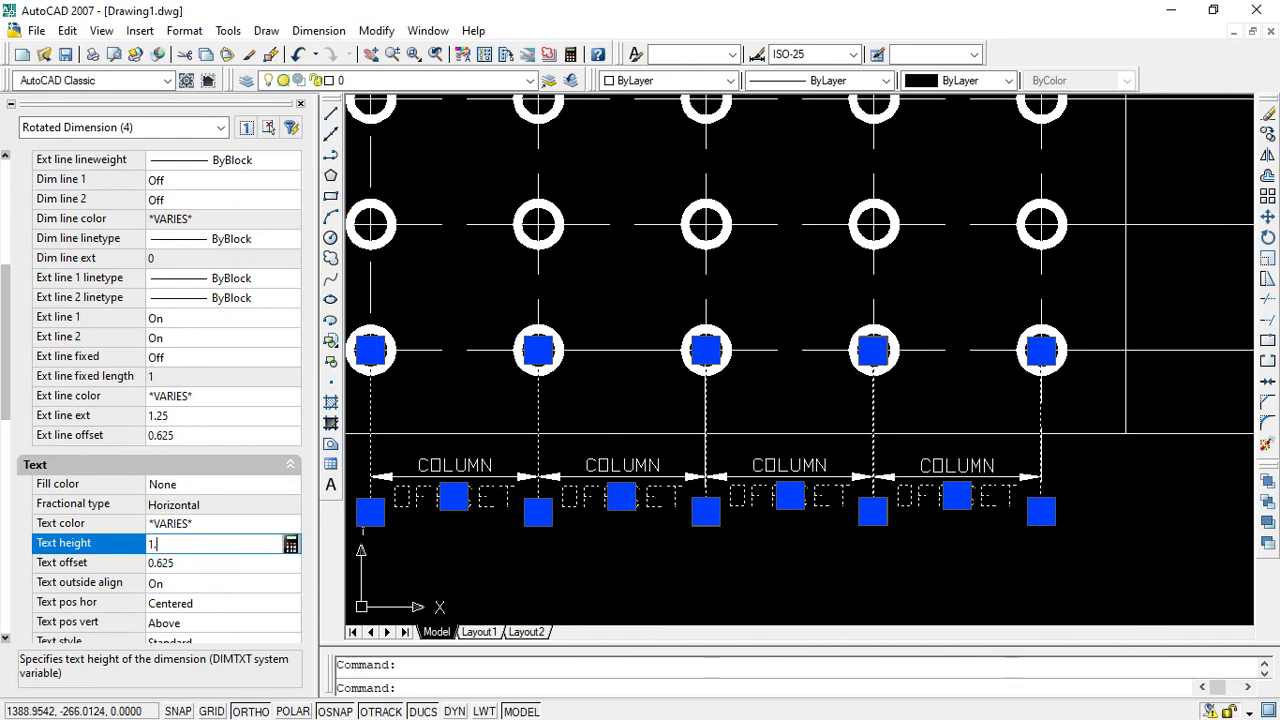
click(492, 578)
key(Escape)
key(Escape)
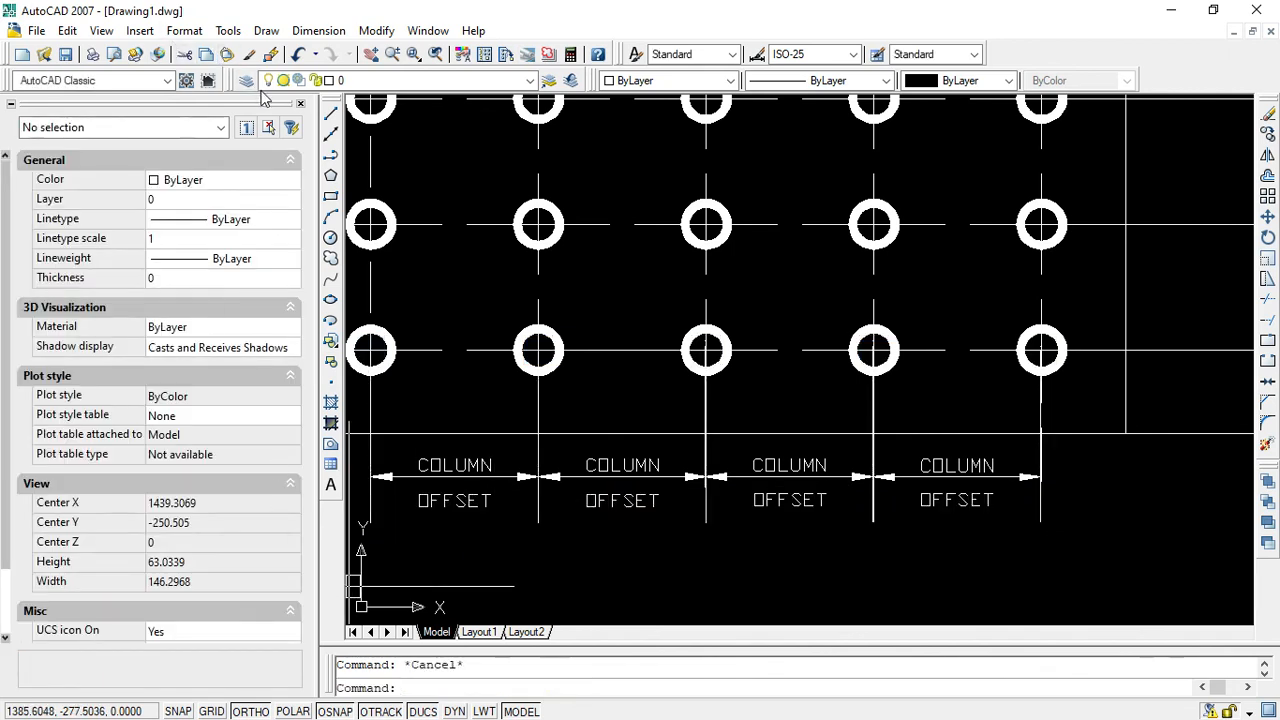
Close the object properties display and delete the large vertical double-headed arrow beside the row labels.
click(300, 104)
scroll(462, 440, down, 3)
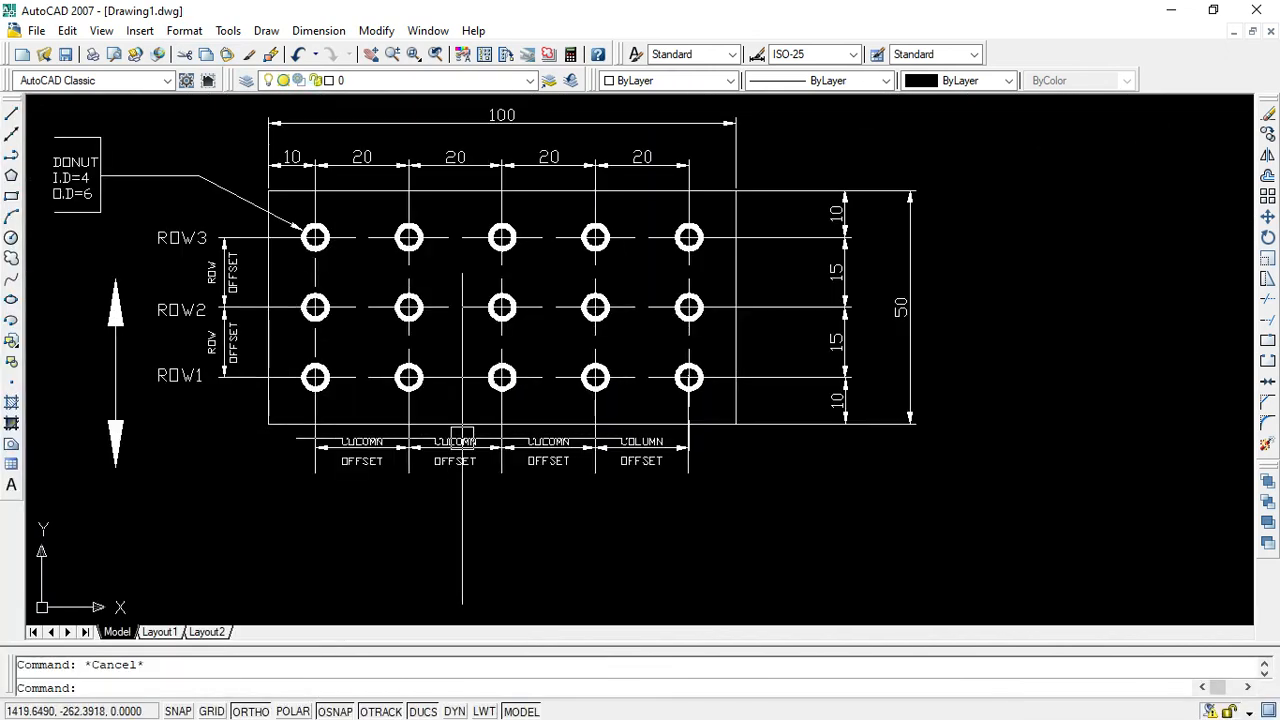
scroll(462, 440, down, 1)
scroll(460, 436, up, 1)
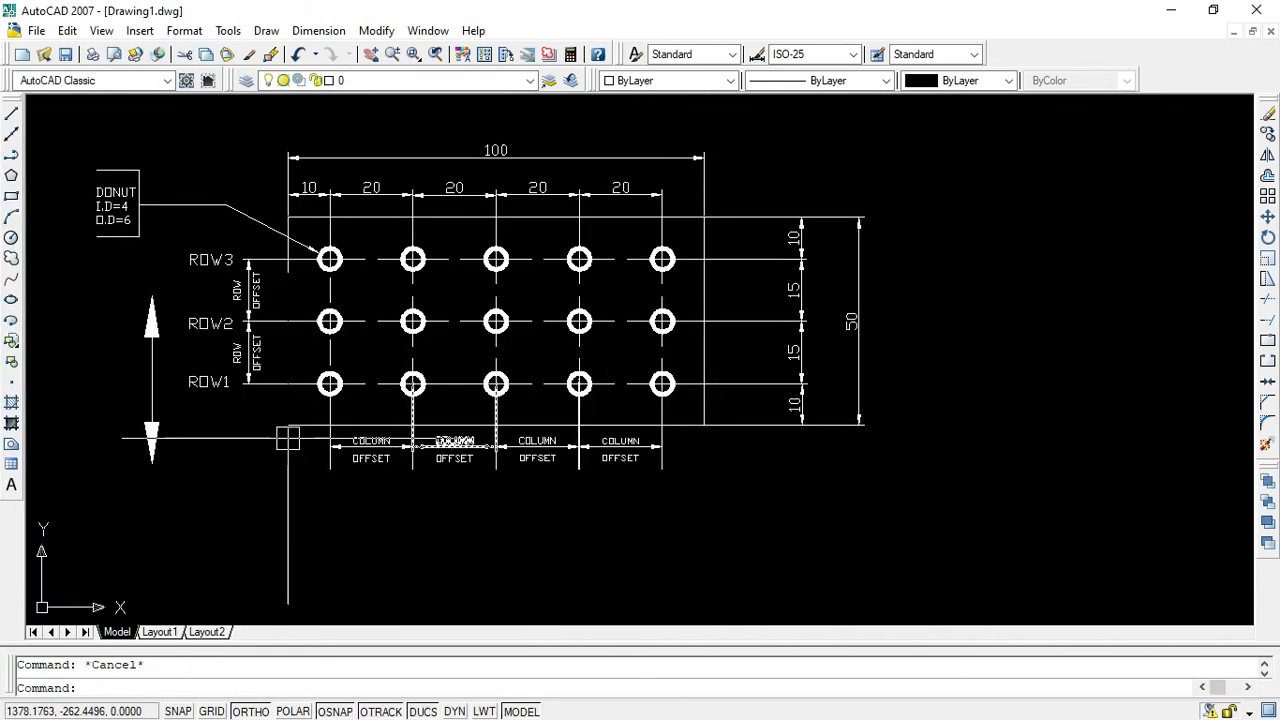
click(152, 330)
key(Delete)
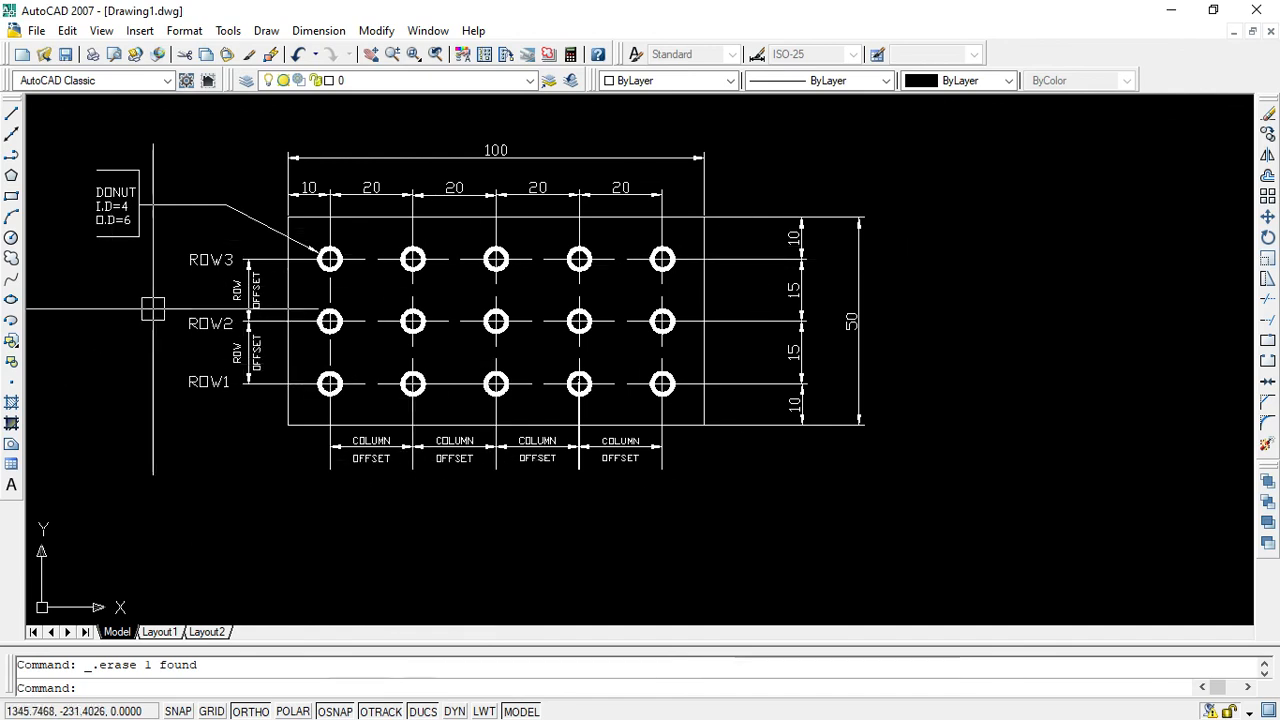
Start multiline text, check the column labels below the plate in the reference AUTOCADD.pdf, and return to the AutoCAD drawing.
scroll(153, 309, up, 2)
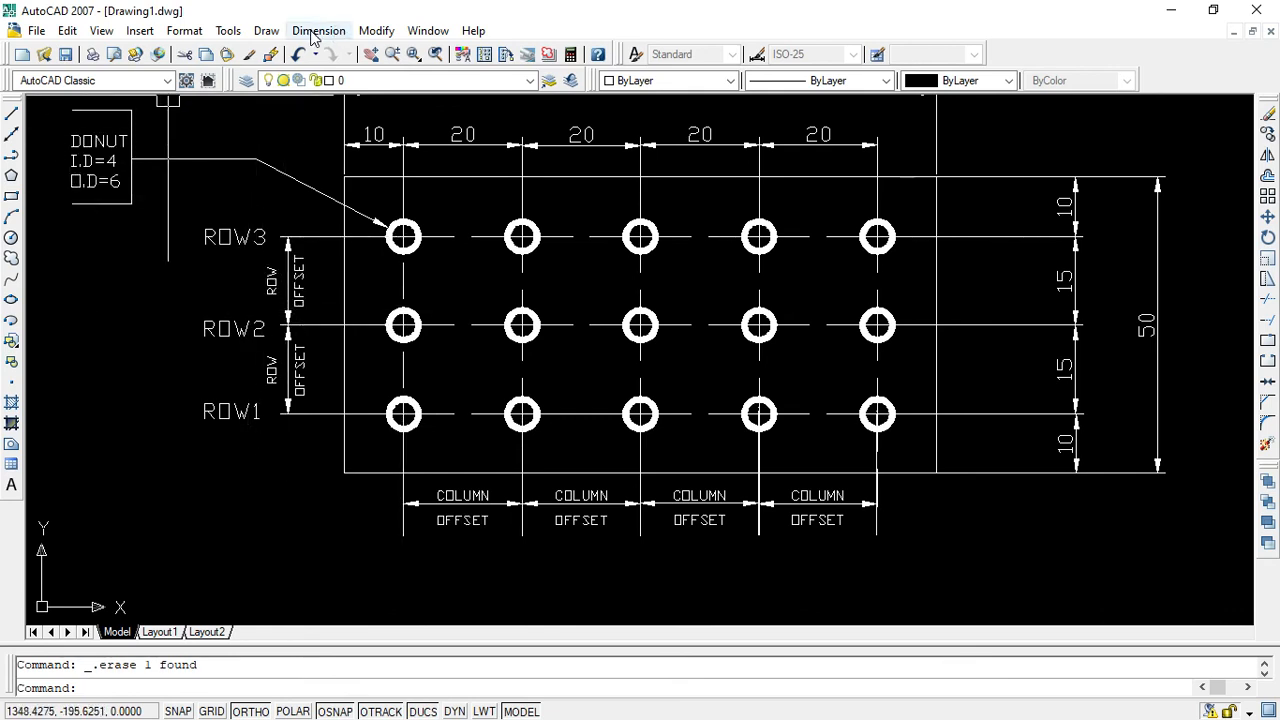
click(12, 487)
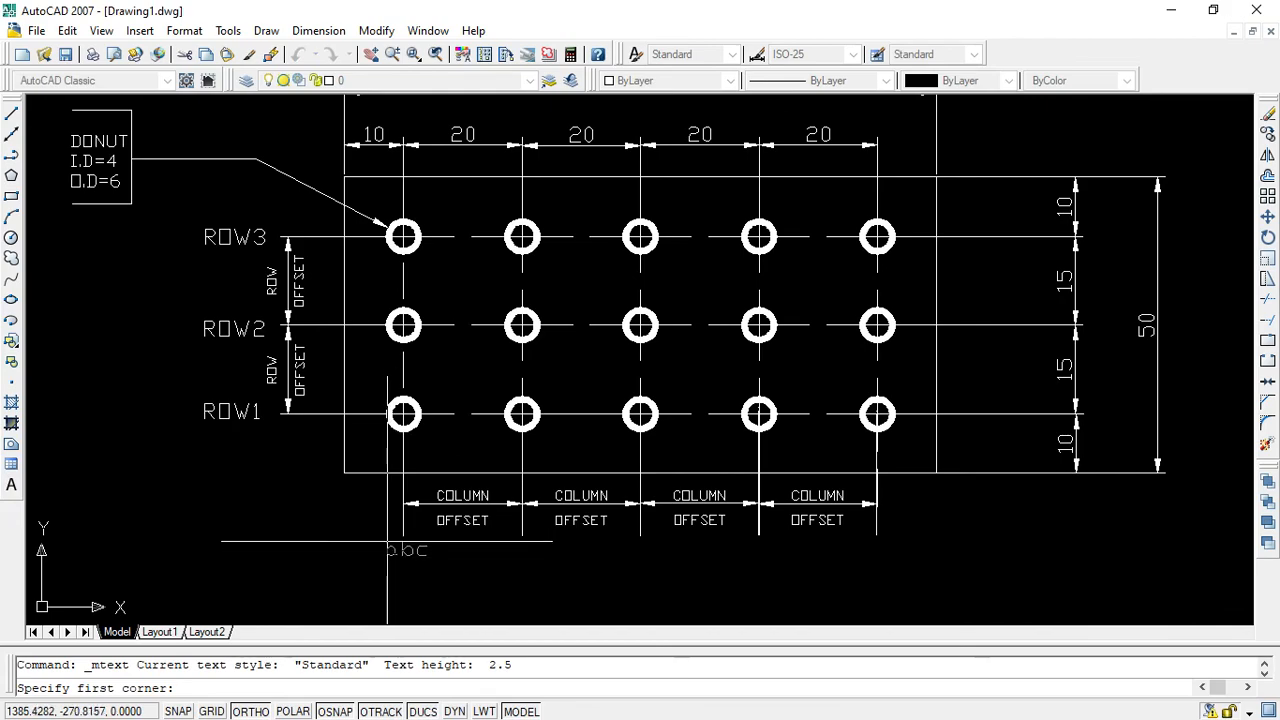
key(super)
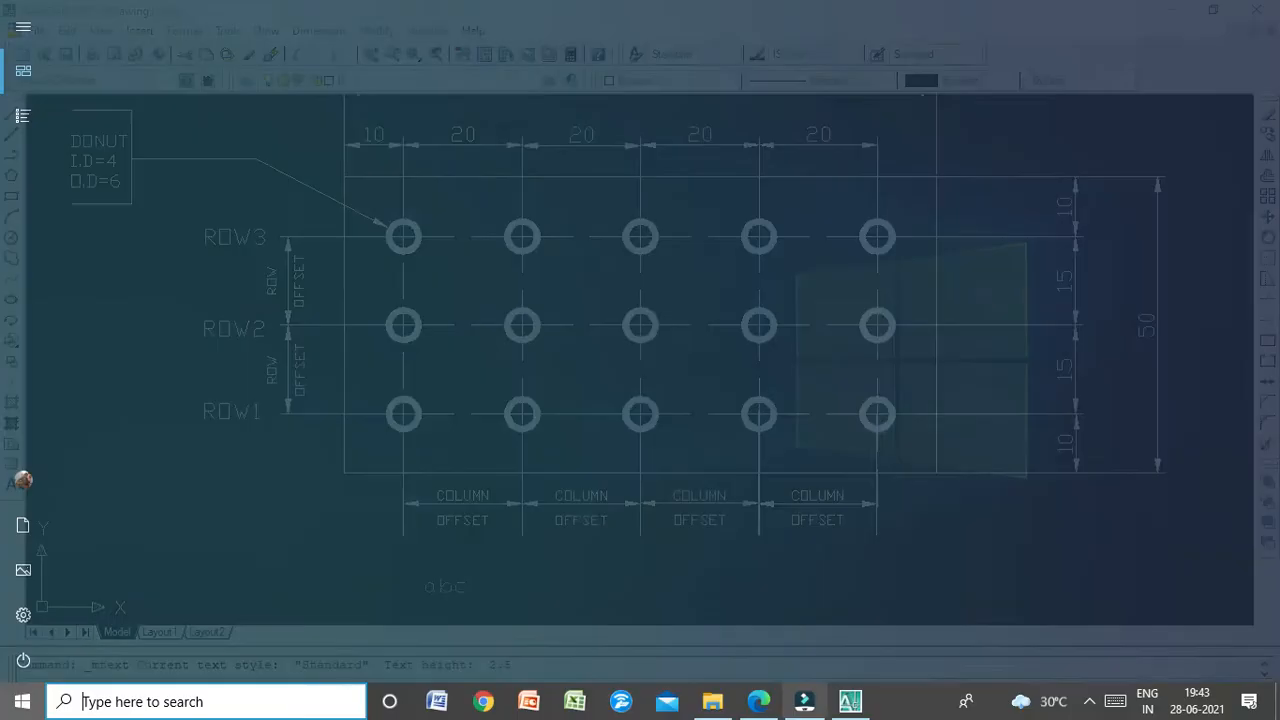
click(756, 701)
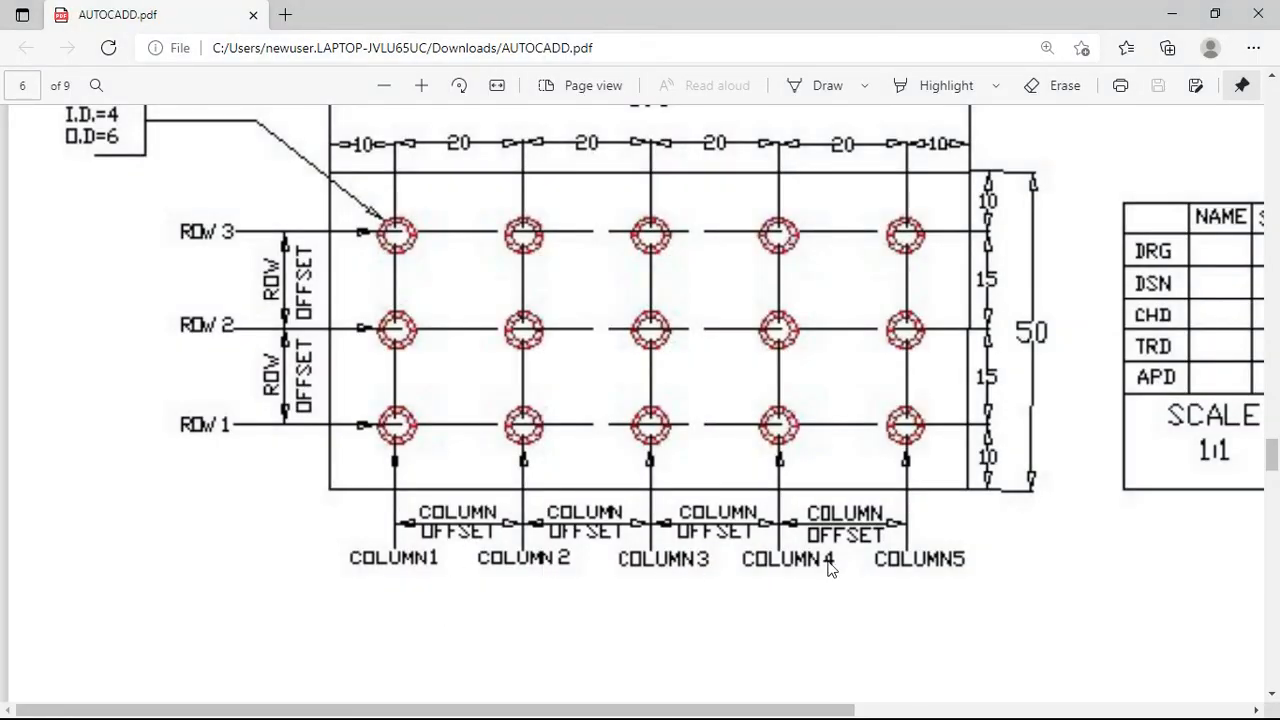
click(1178, 15)
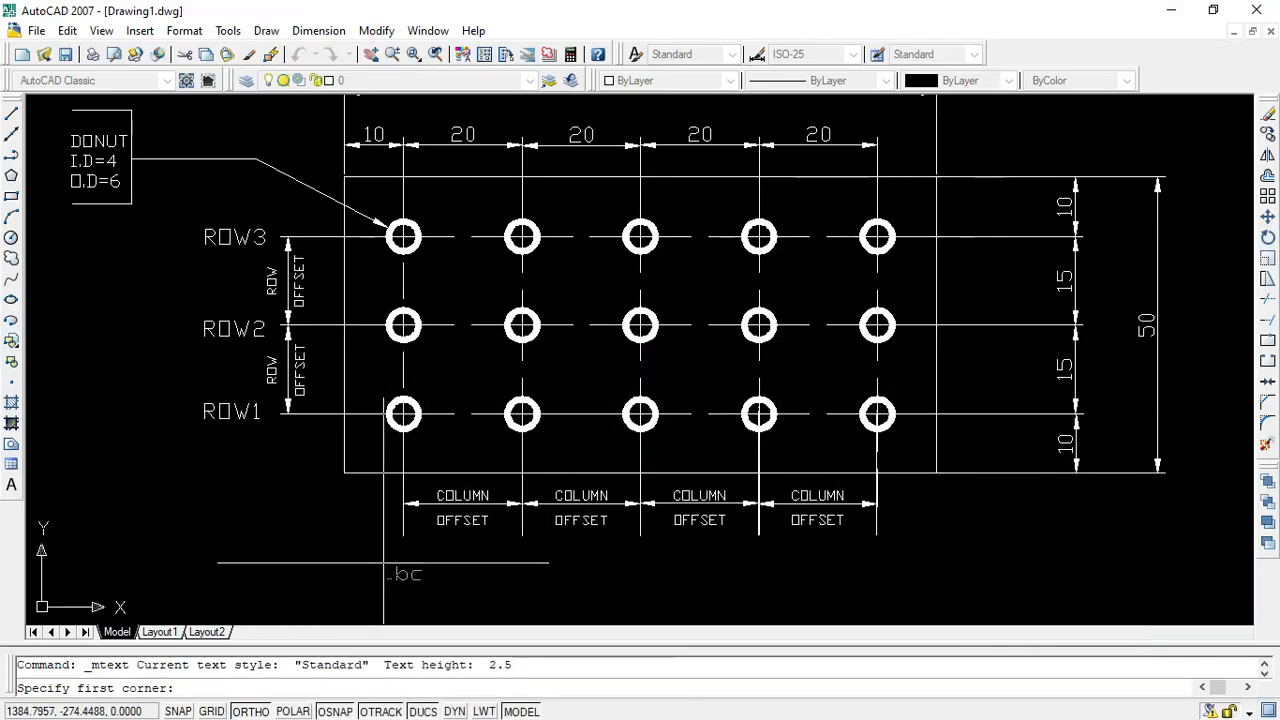
Write multiline text COLUMN 1 below the first column of holes, under the COLUMN OFFSET dimensions.
click(387, 546)
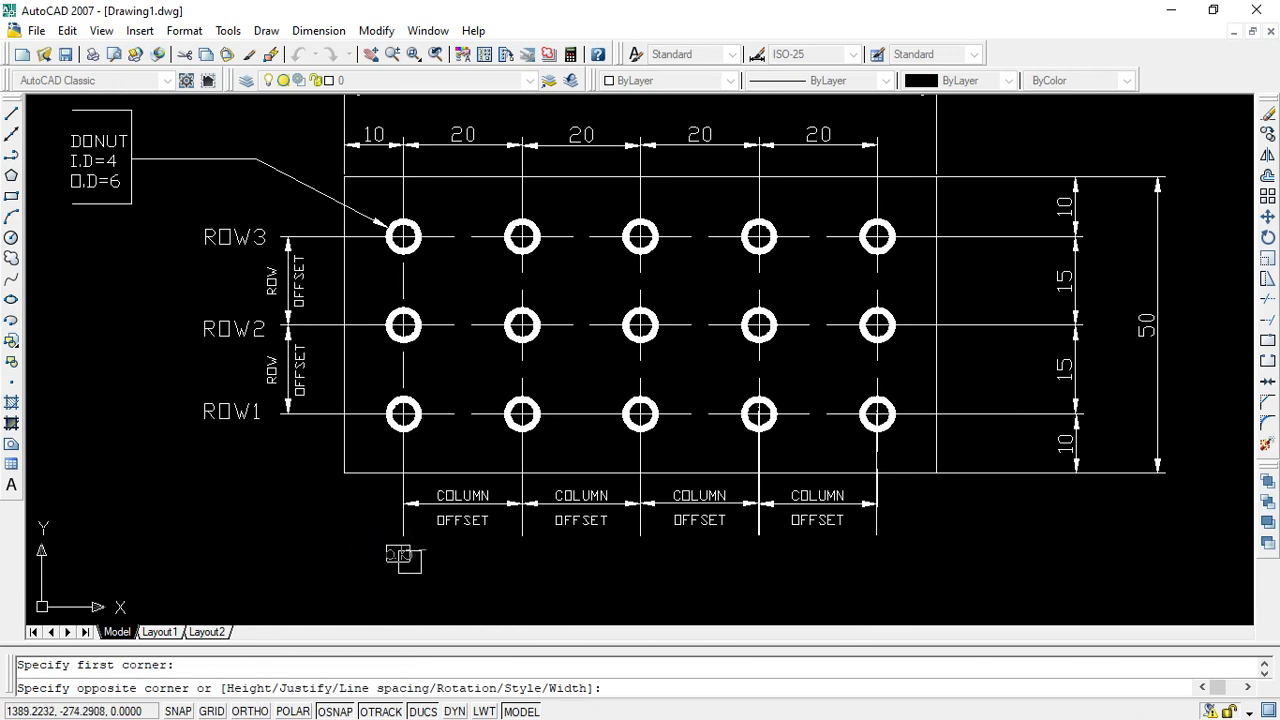
key(Escape)
right_click(178, 465)
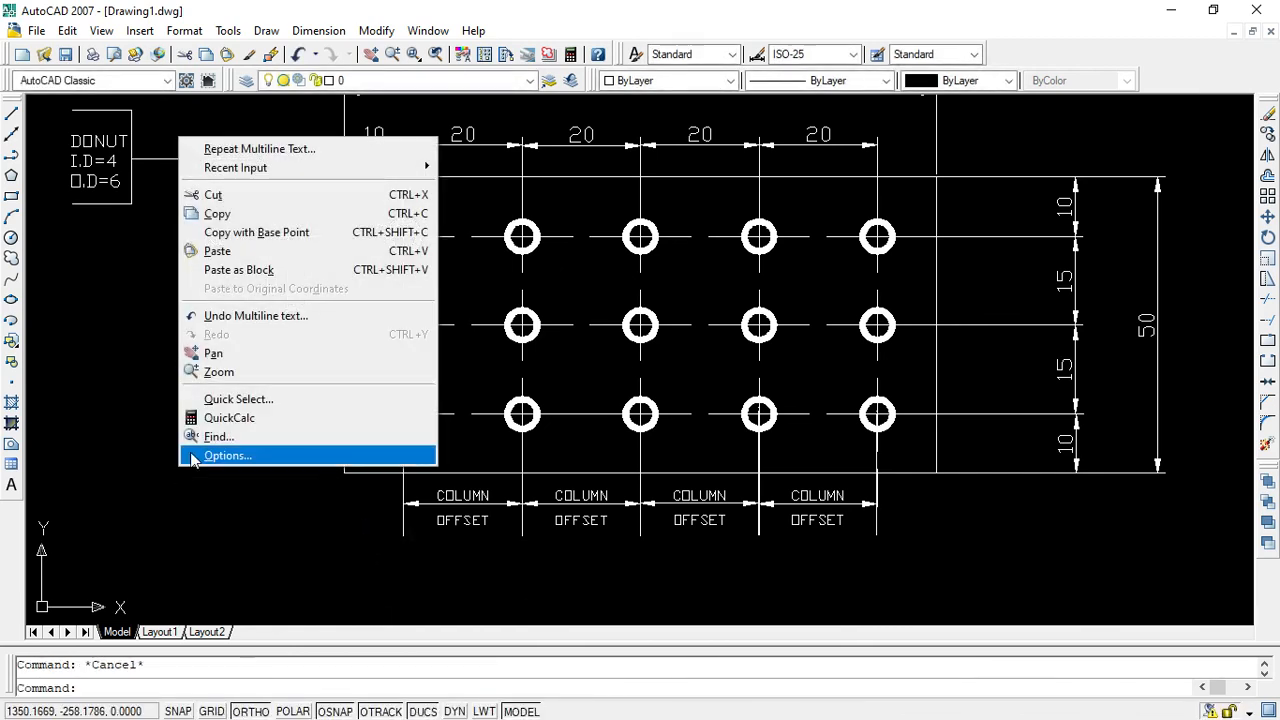
click(240, 149)
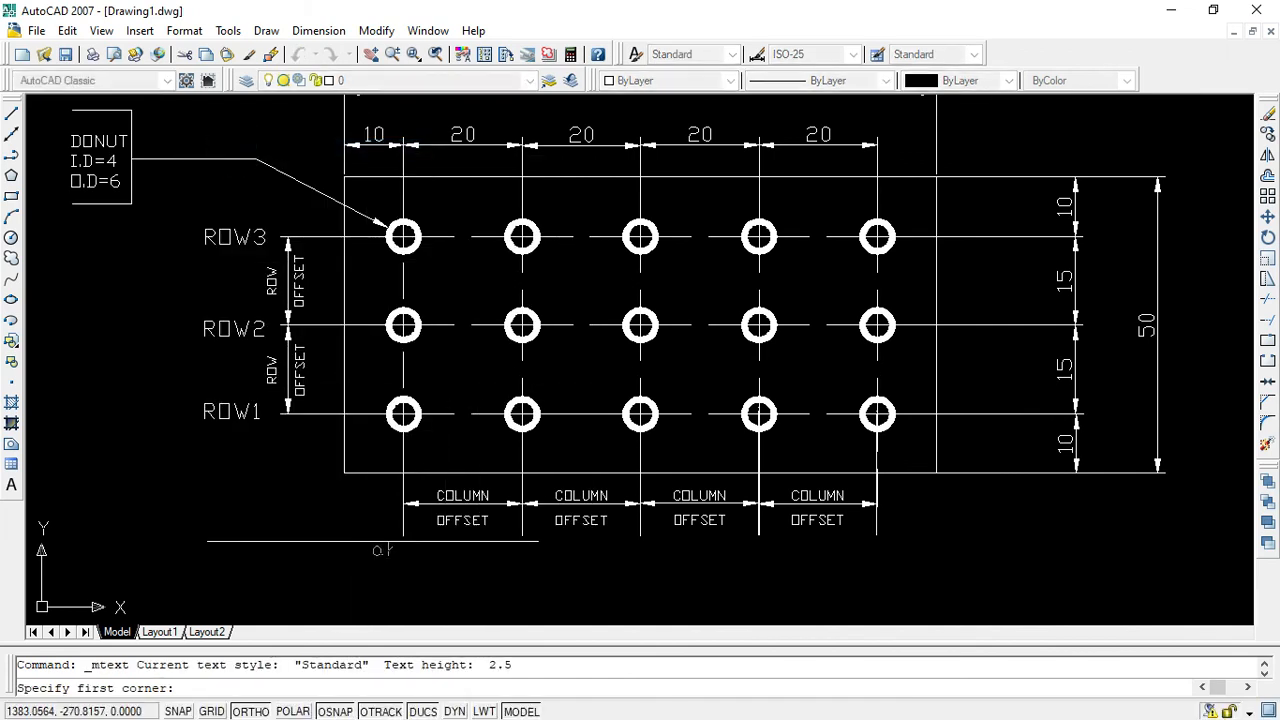
click(383, 541)
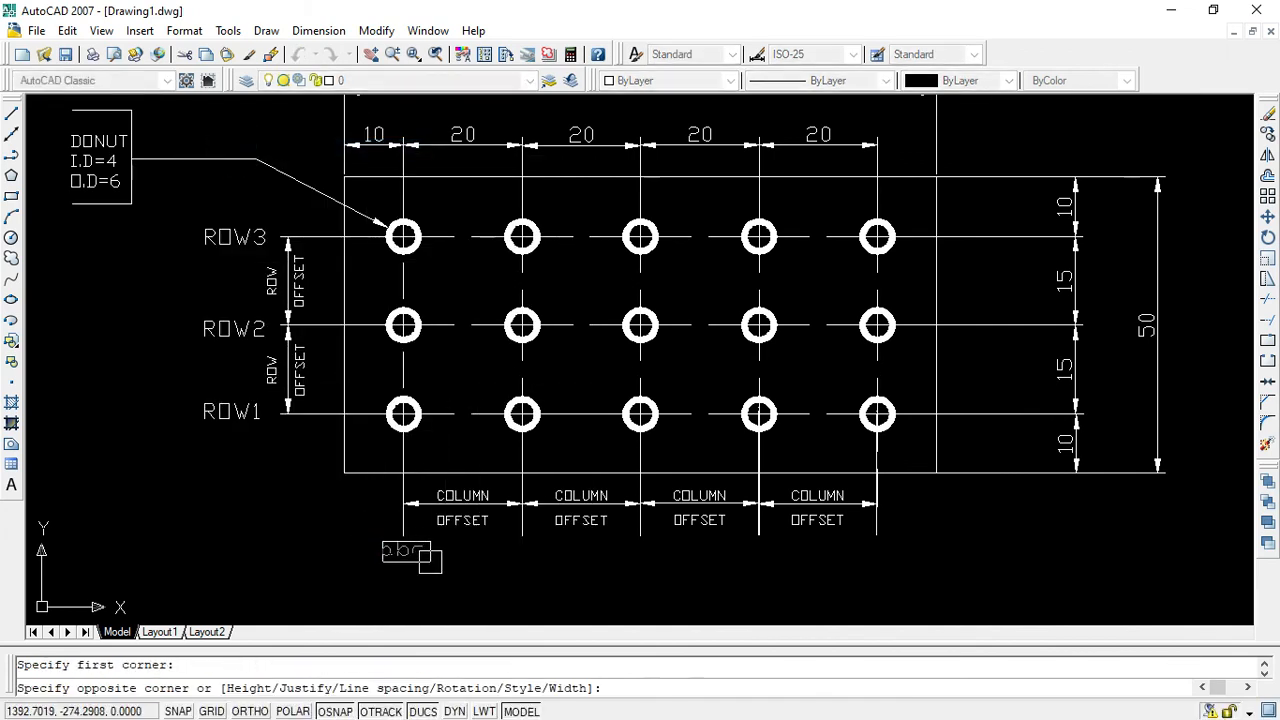
click(450, 577)
text(C)
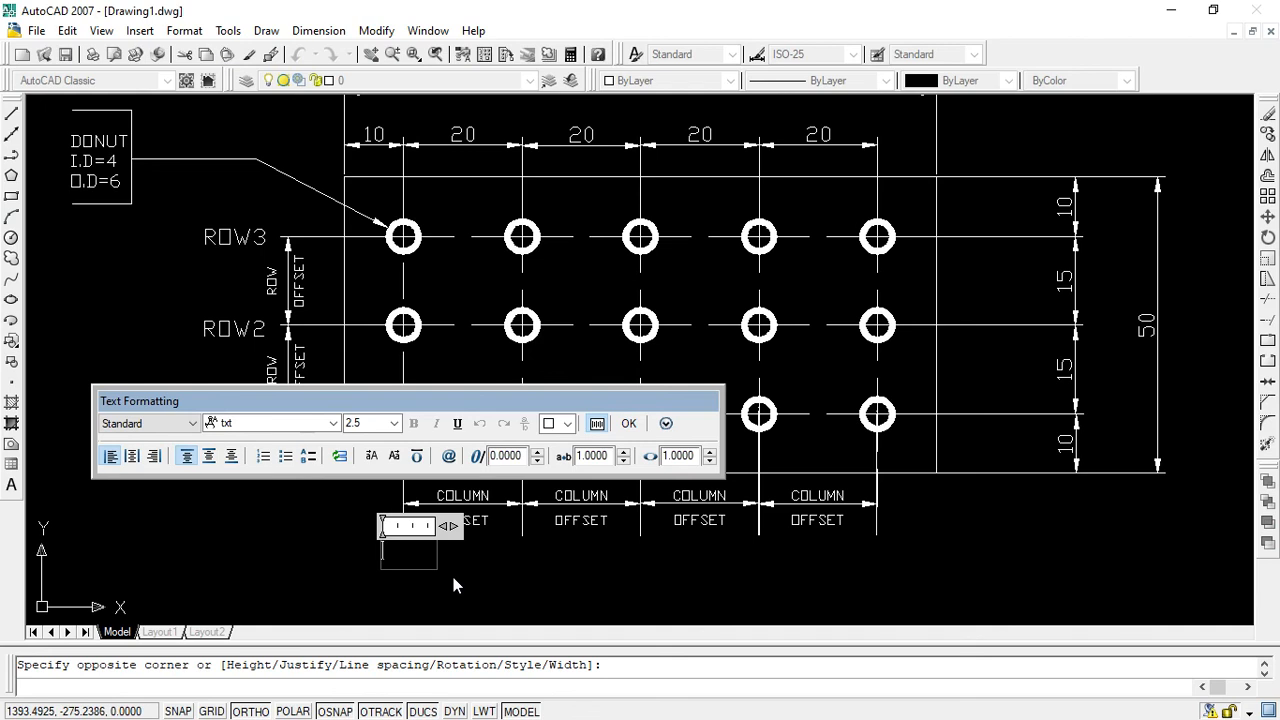
text(OLUMN)
key(Return)
text(1)
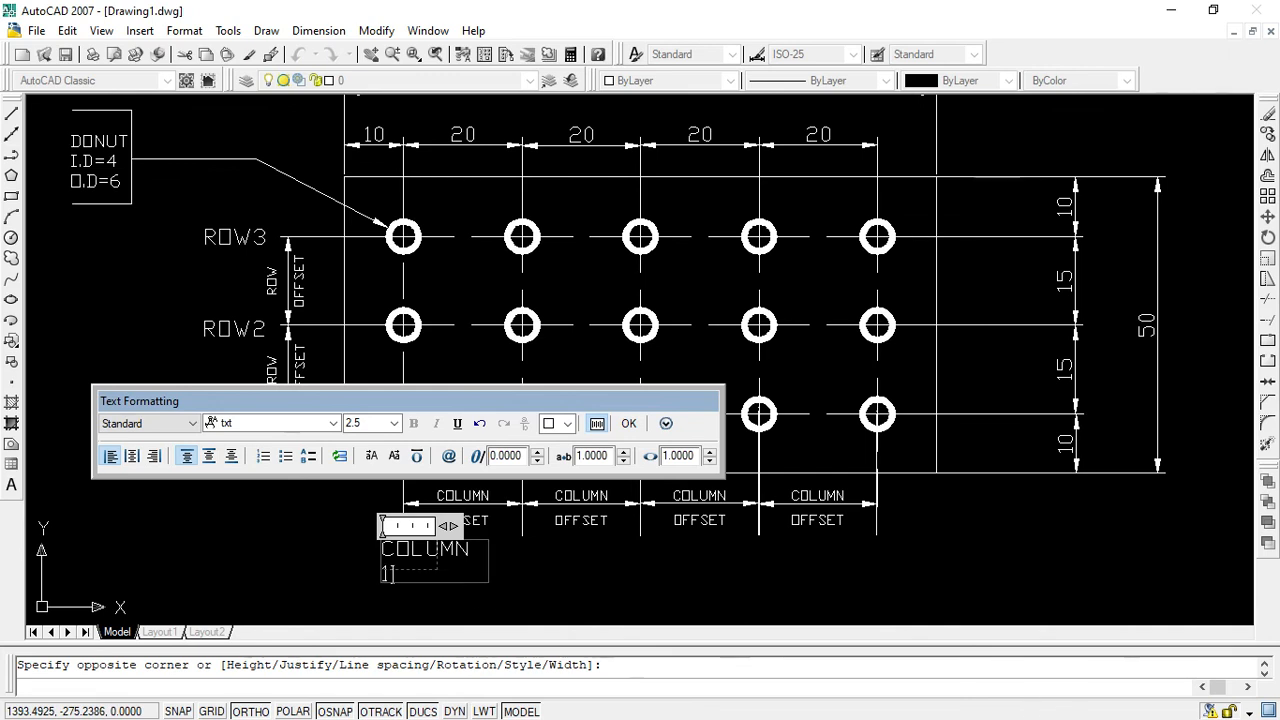
key(super)
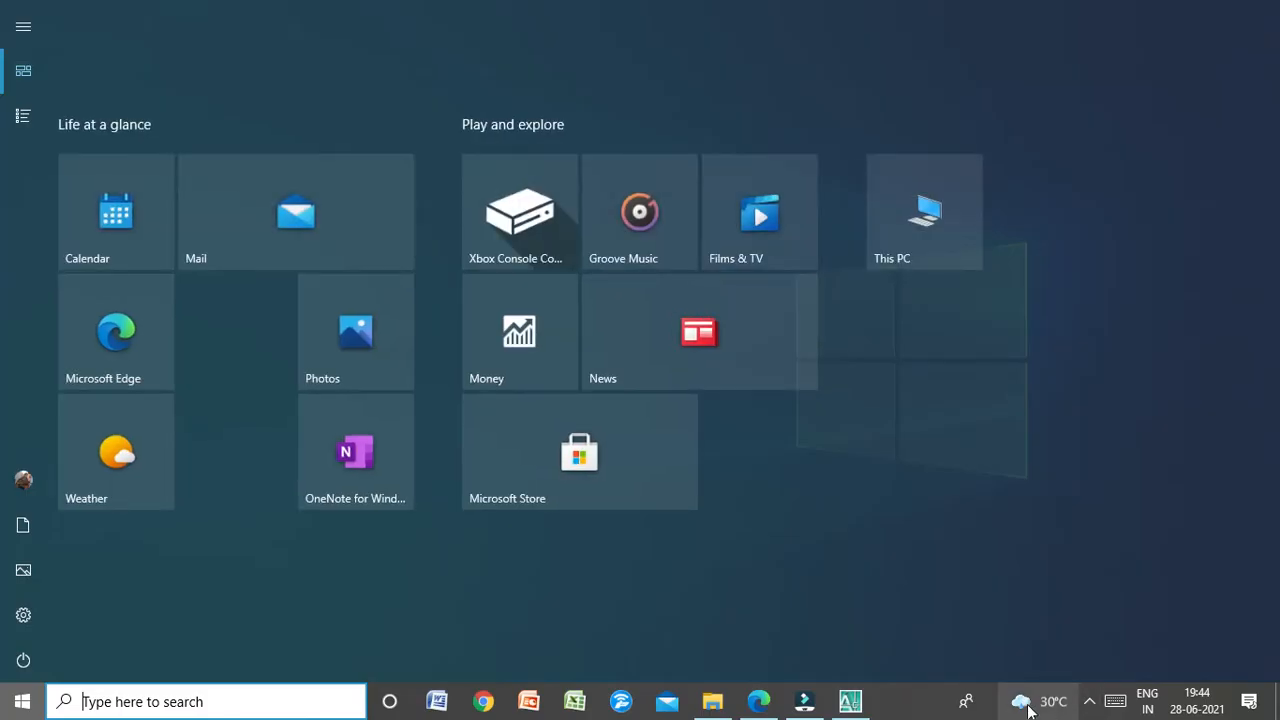
click(1090, 701)
click(1087, 664)
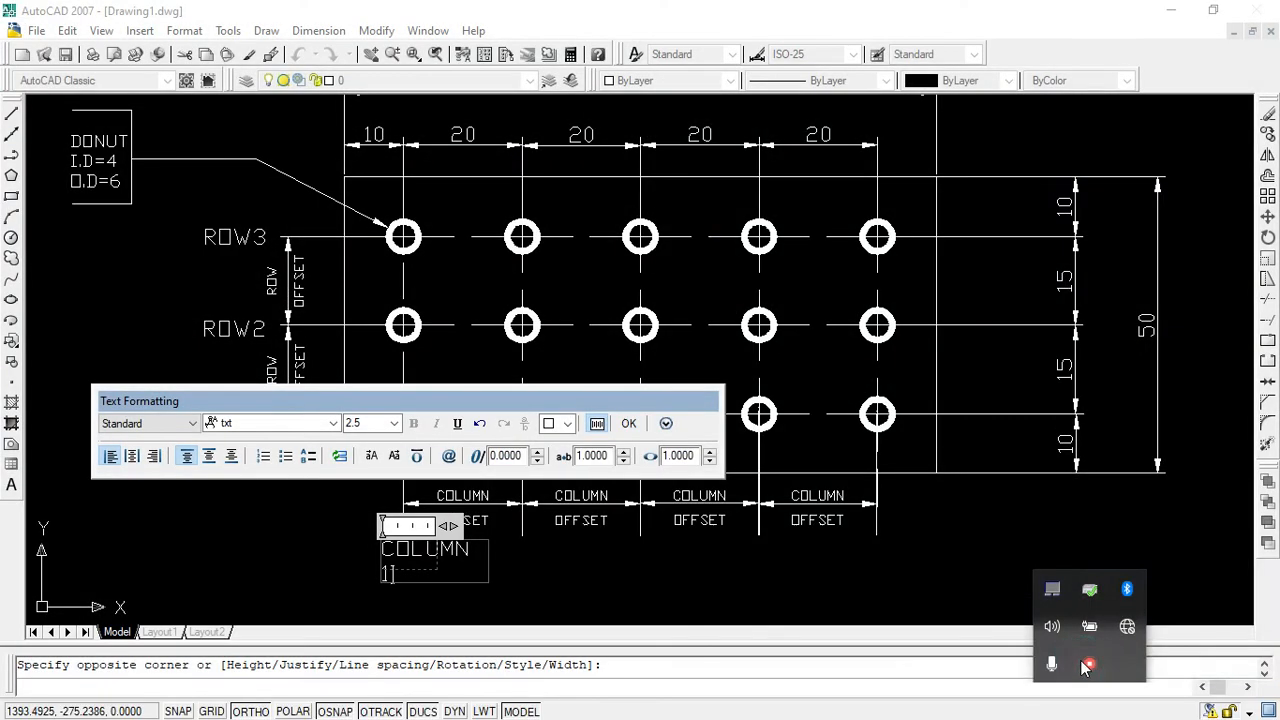
click(1060, 14)
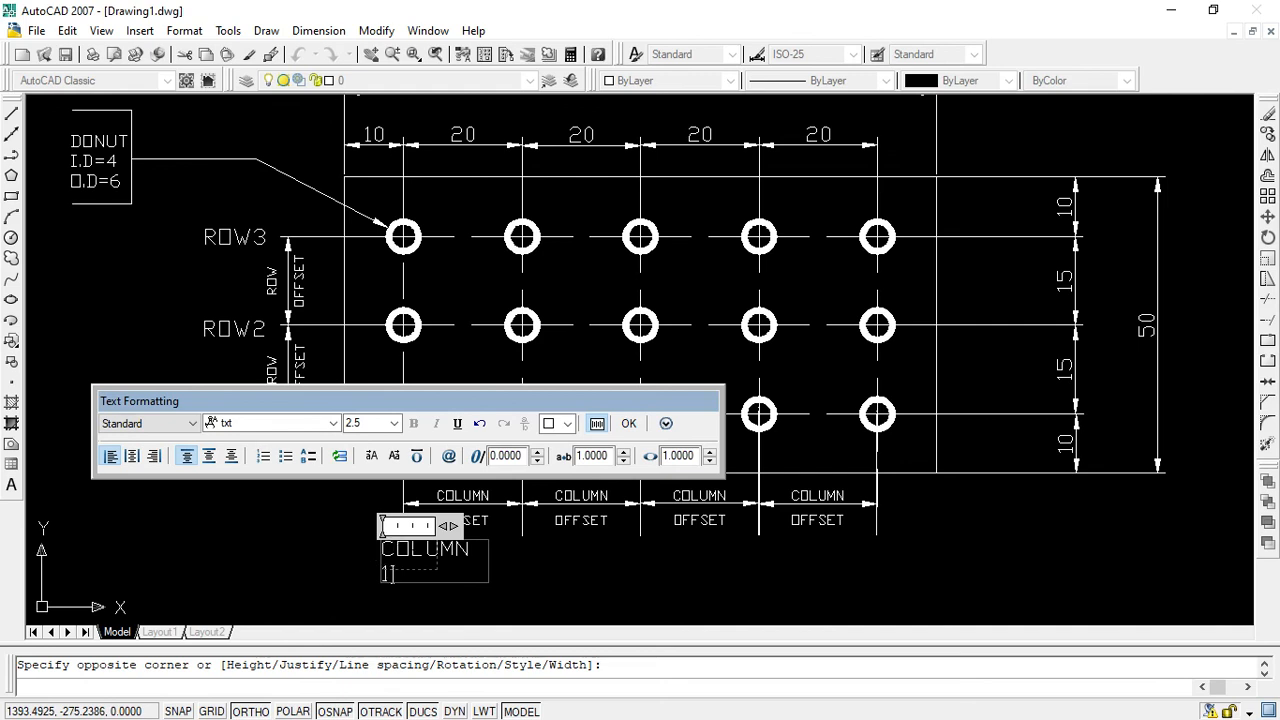
Finish the COLUMN 1 text and shift it horizontally to the left so it sits centred under the first hole column.
click(641, 583)
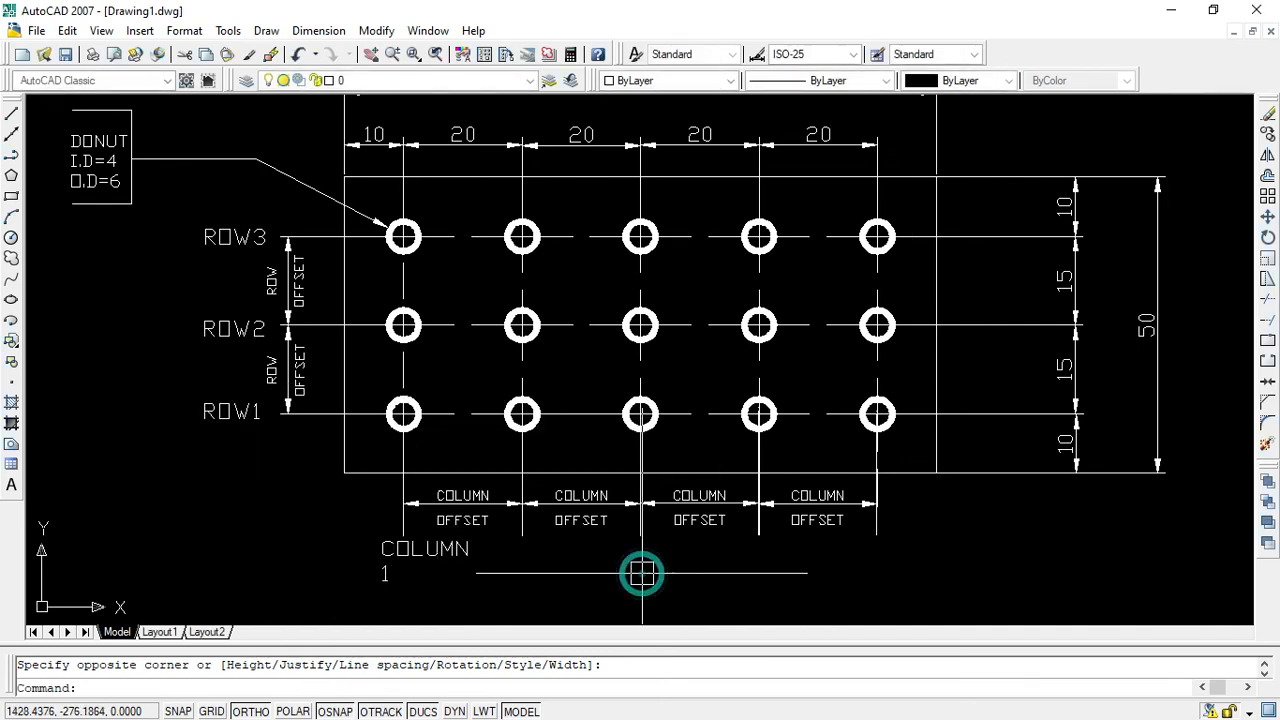
click(383, 541)
click(383, 541)
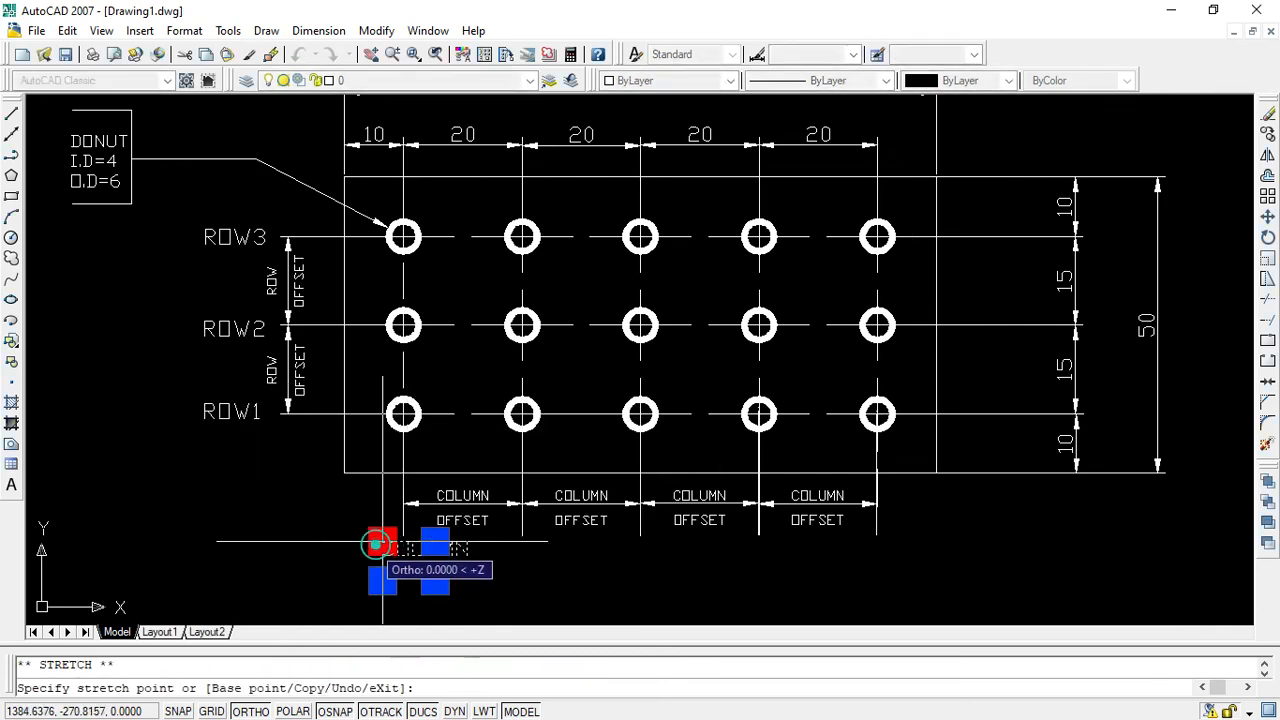
click(351, 544)
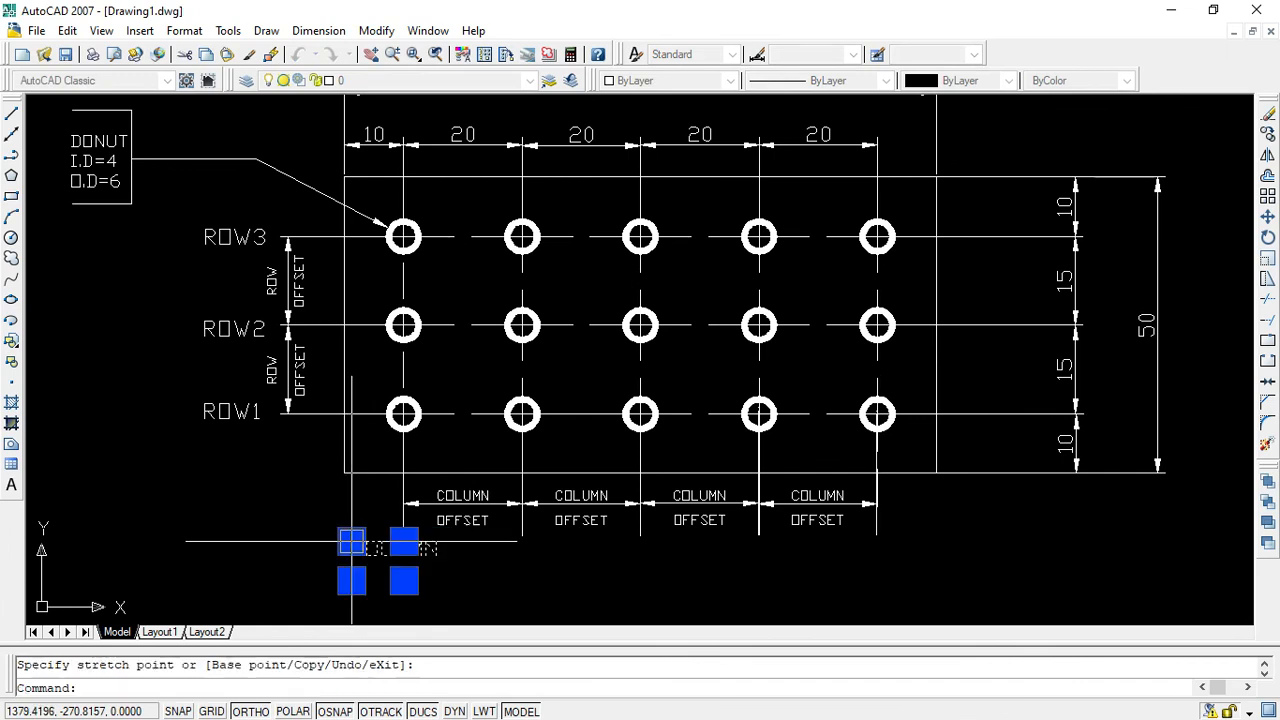
click(404, 542)
key(Escape)
key(Escape)
Widen the text frame of the first column label so COLUMN 1 fits on a single line.
double_click(380, 549)
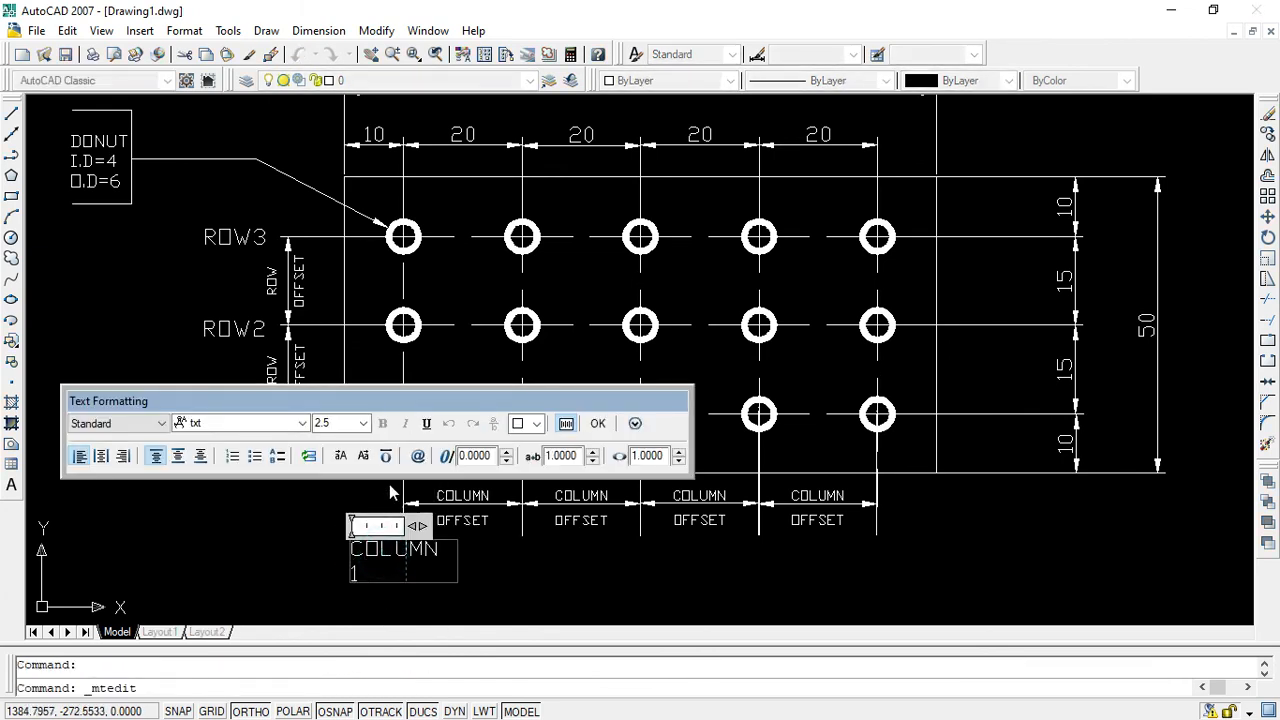
drag(418, 526, 482, 526)
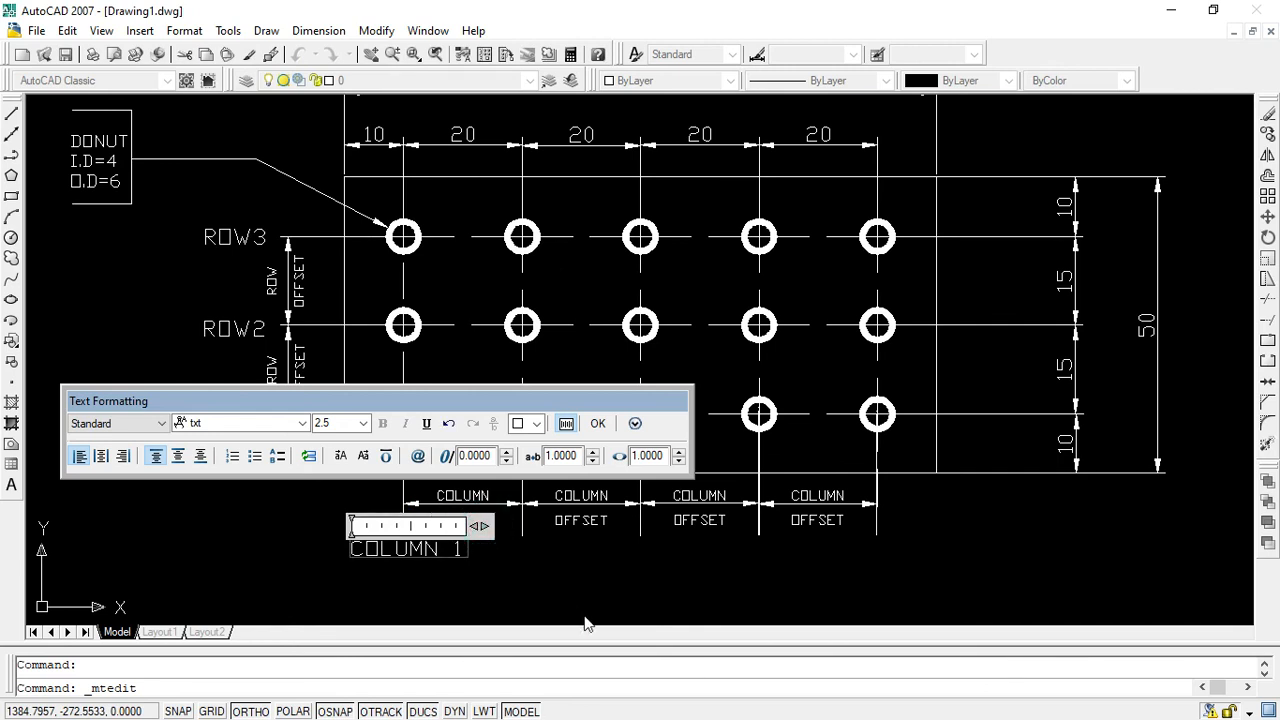
click(580, 617)
double_click(408, 546)
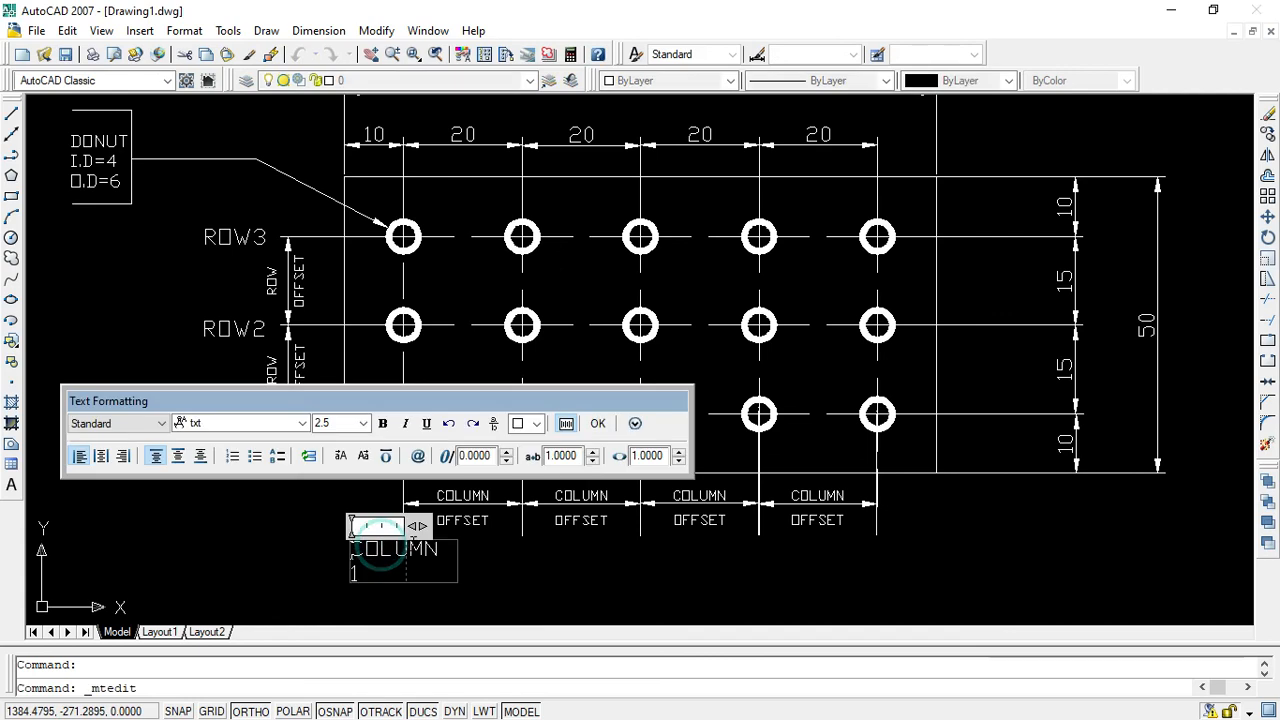
drag(419, 525, 484, 525)
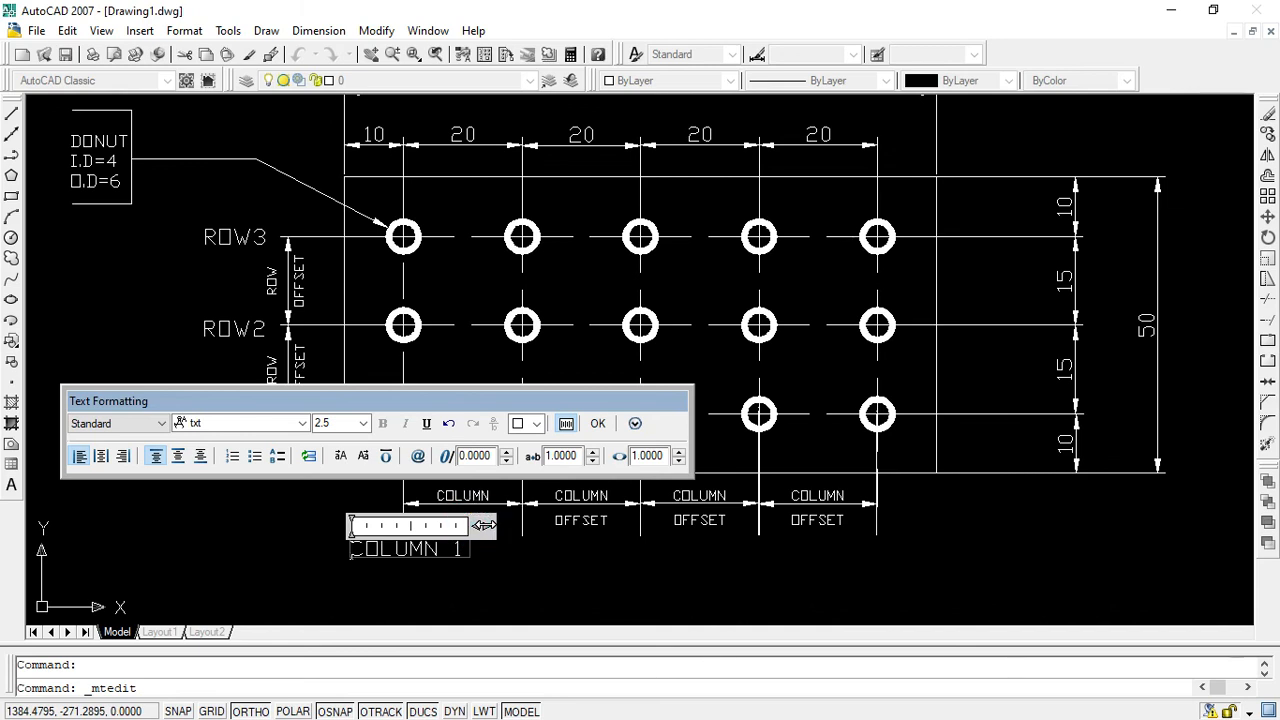
click(570, 564)
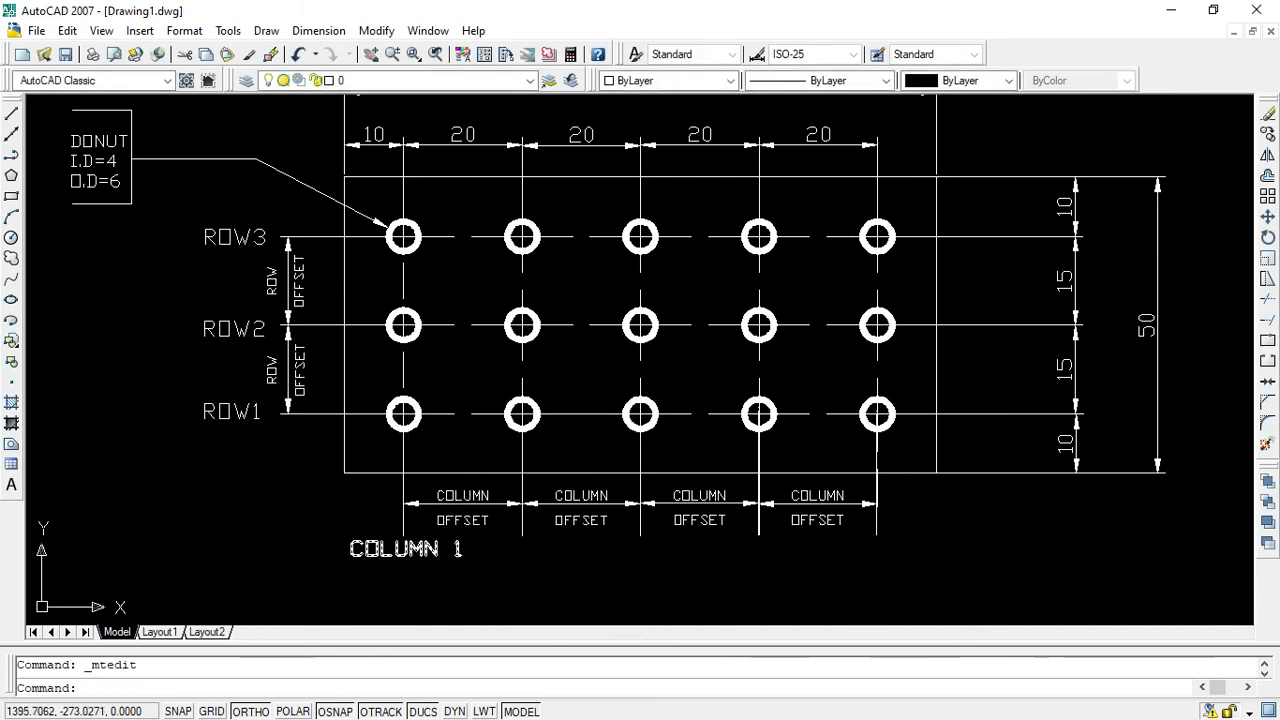
Remove the space in the first column label so it reads COLUMN1.
double_click(440, 550)
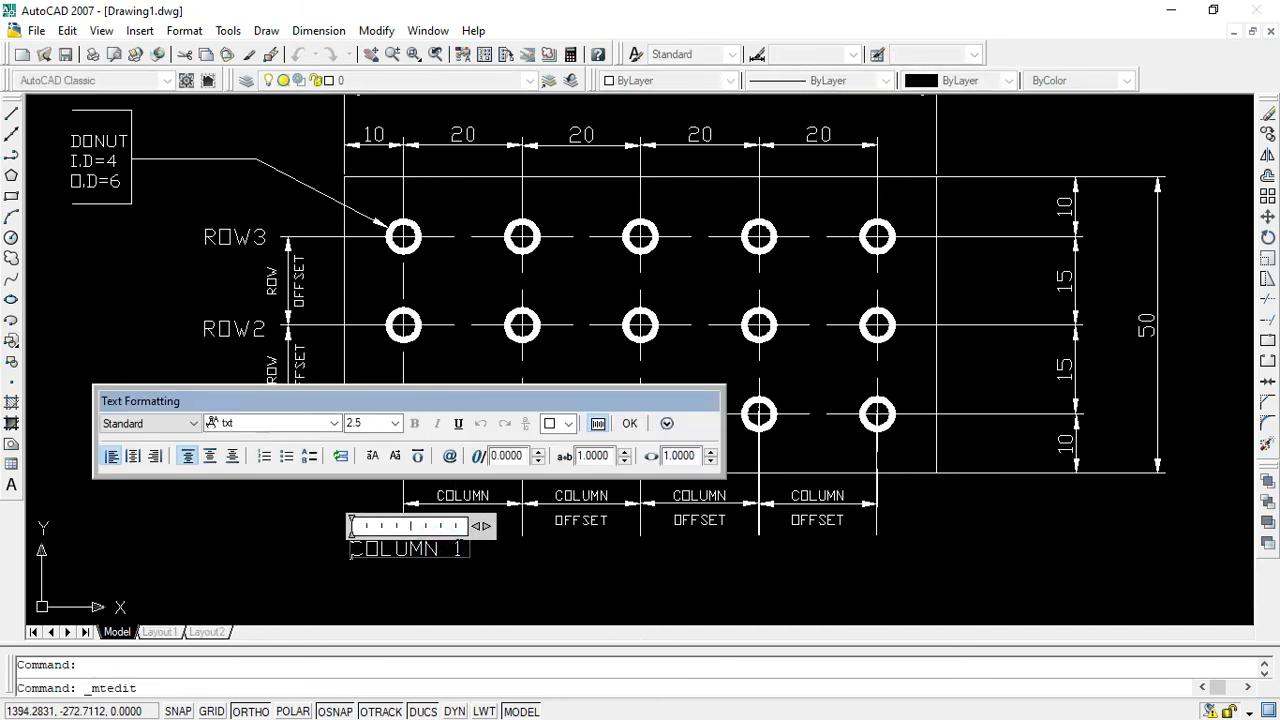
click(452, 548)
key(BackSpace)
click(540, 626)
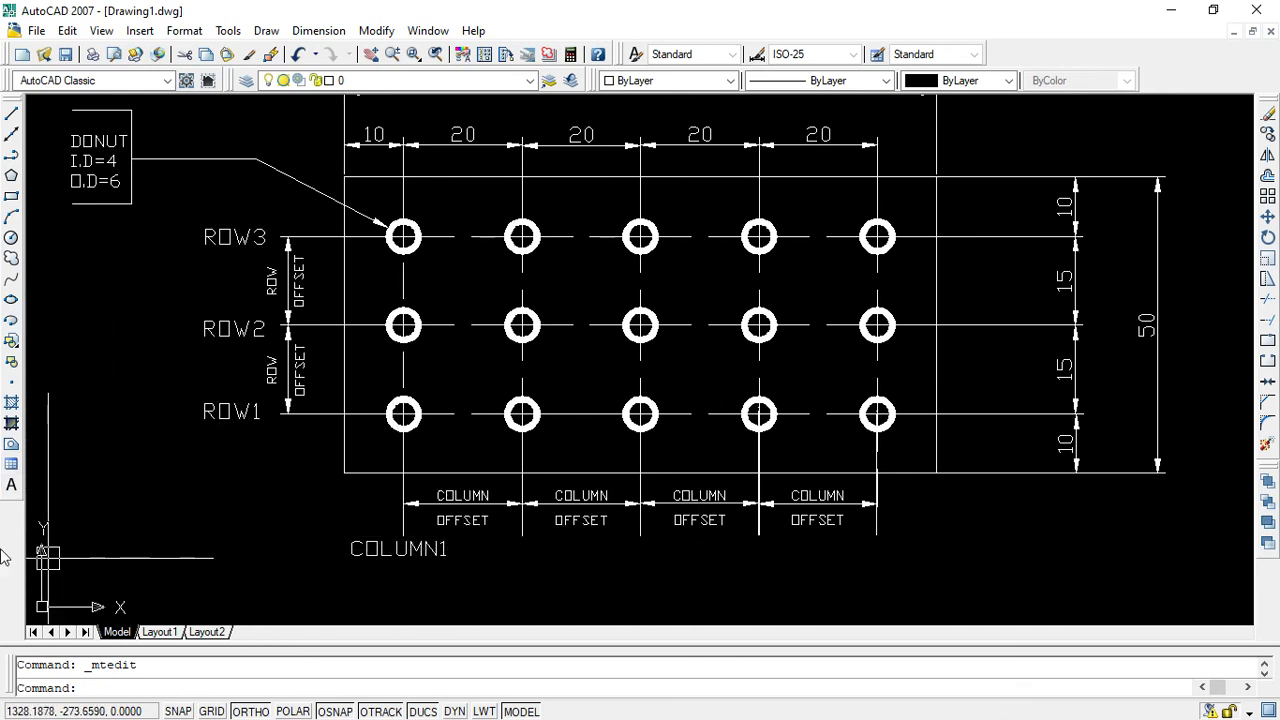
Add the multiline text label COLUMN2 below the second column of holes, level with COLUMN1.
click(11, 485)
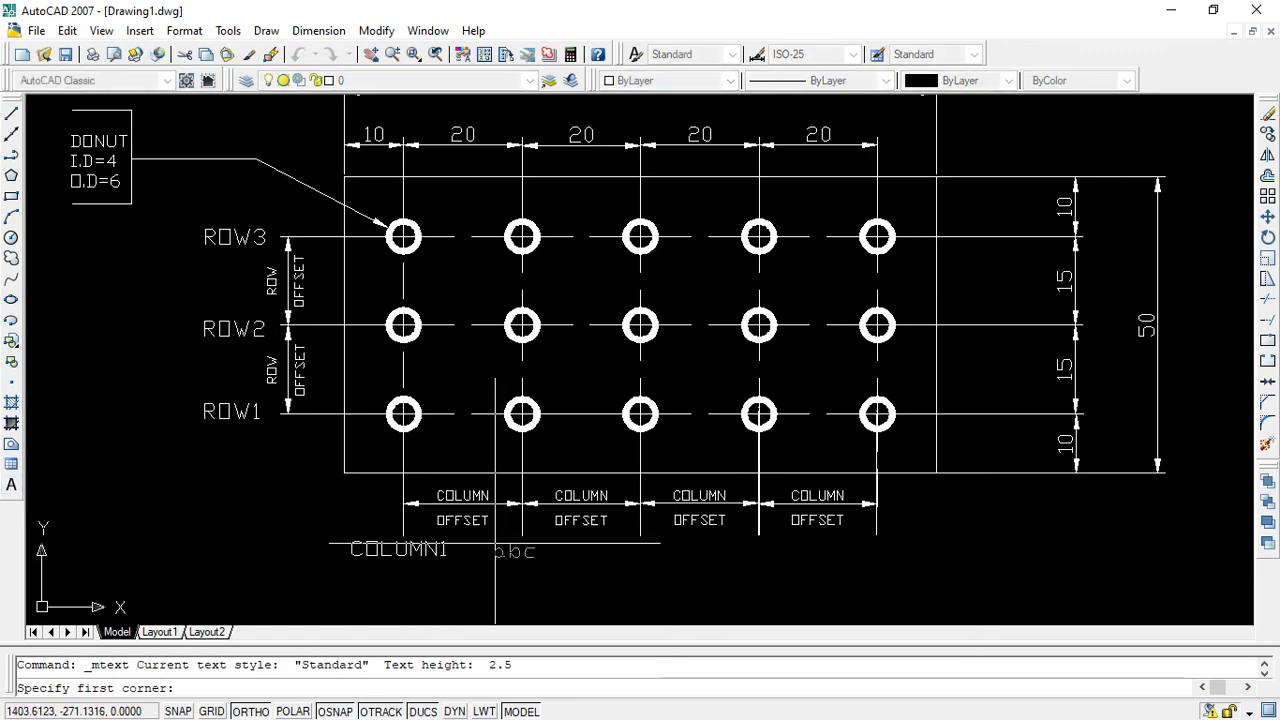
click(487, 547)
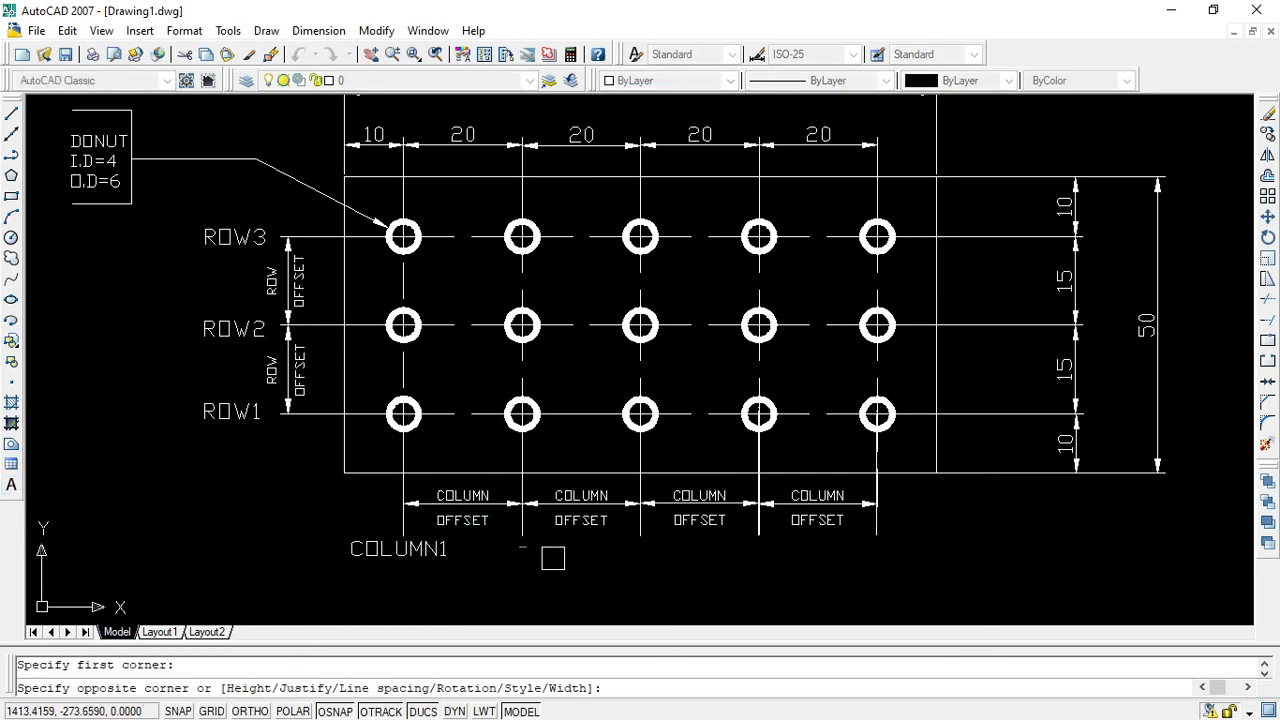
click(574, 566)
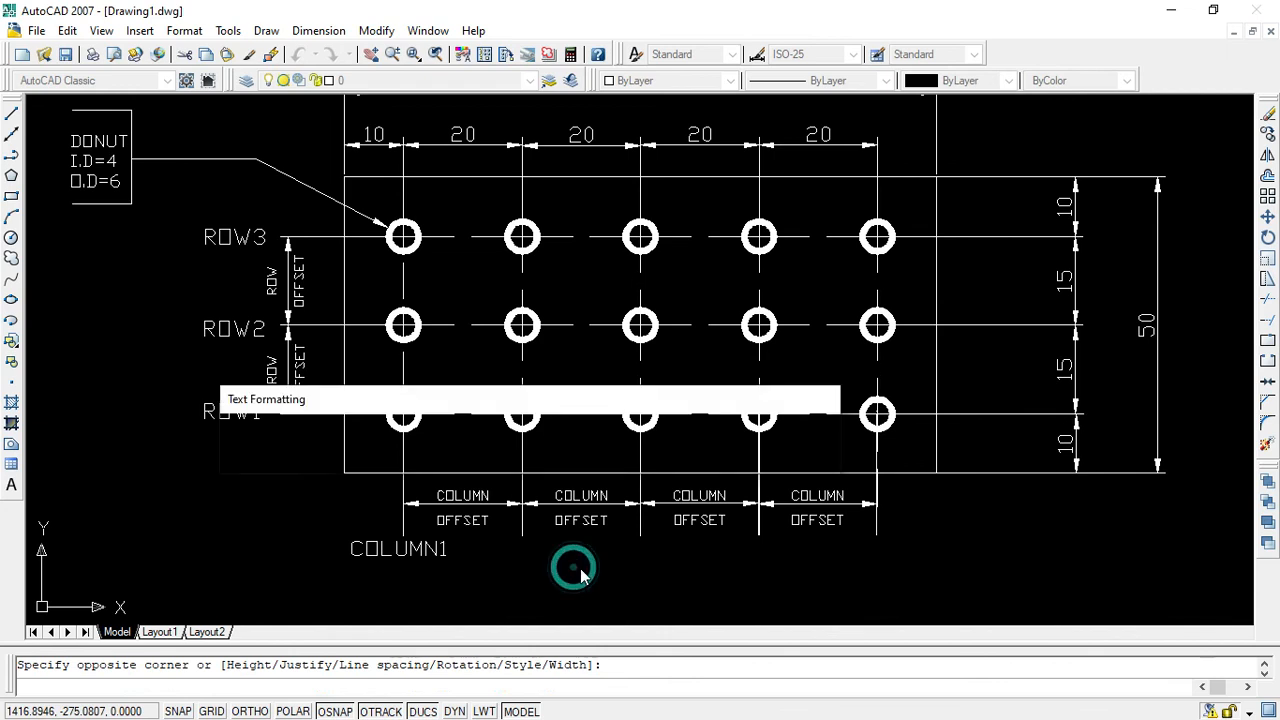
text(COLUMN)
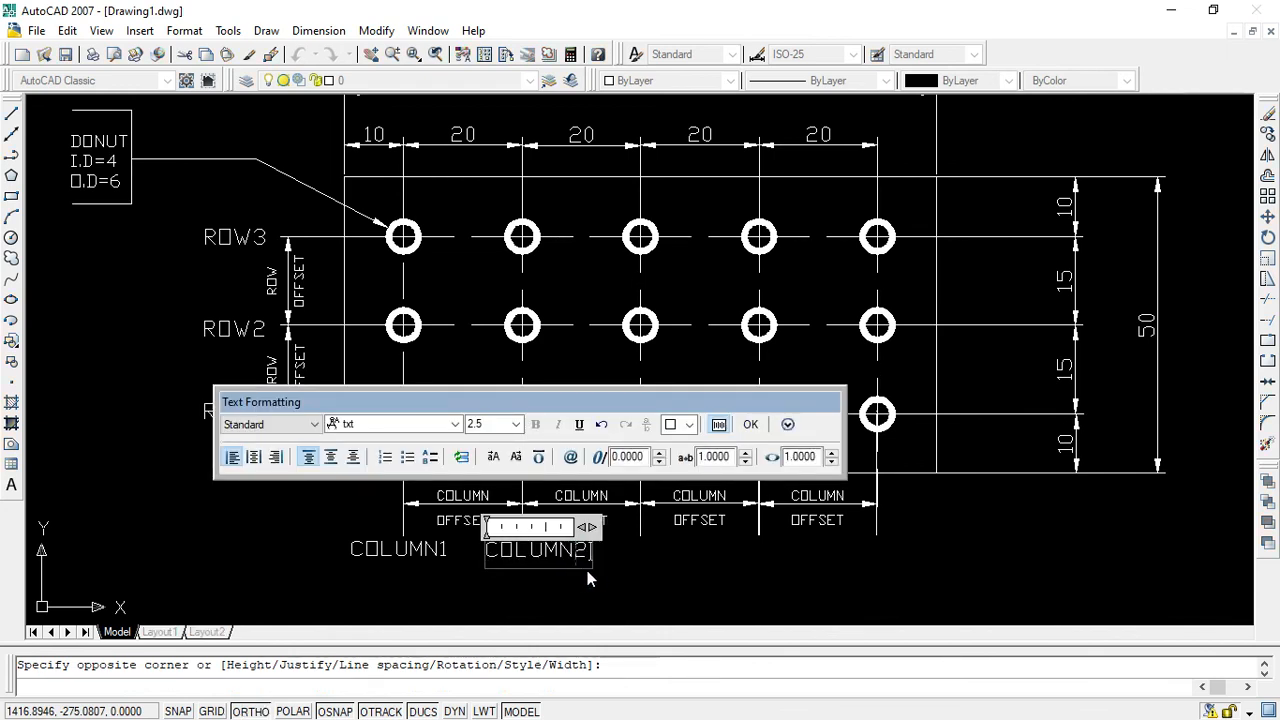
text(2)
click(663, 555)
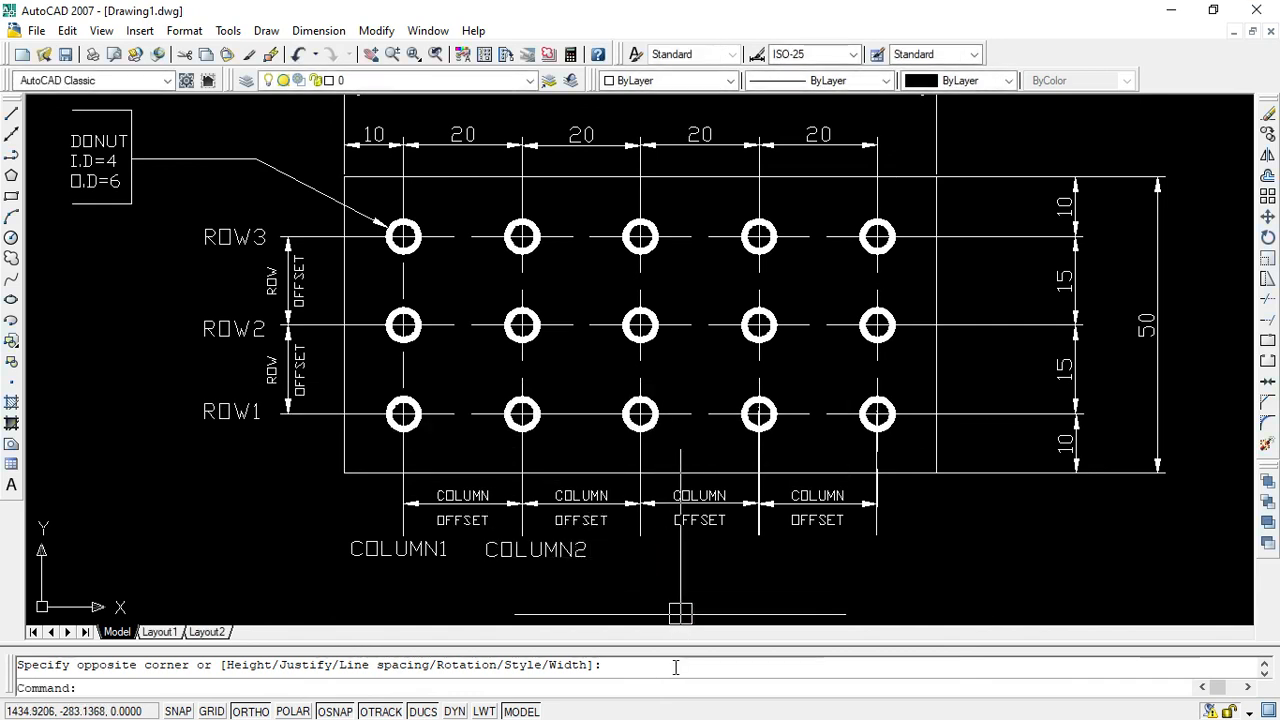
click(738, 622)
click(677, 586)
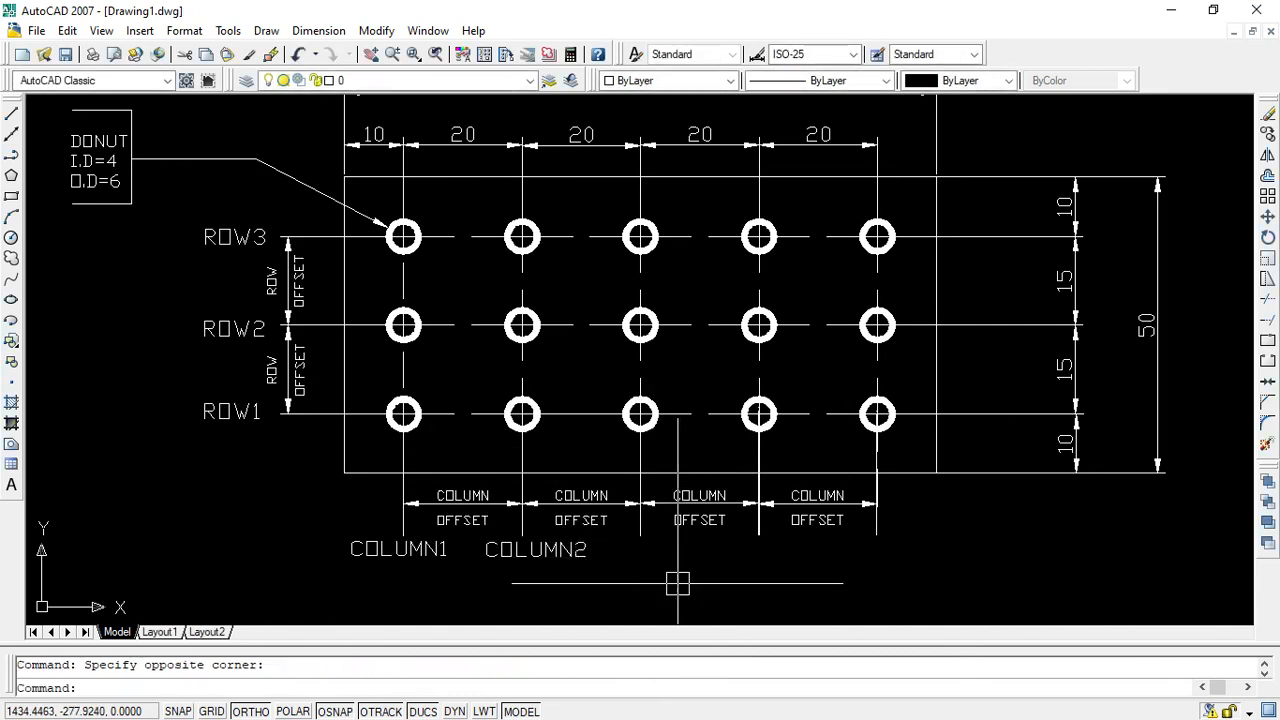
Move the COLUMN2 label slightly left so it is centred under the second hole column, and clear the selection.
click(538, 556)
key(Escape)
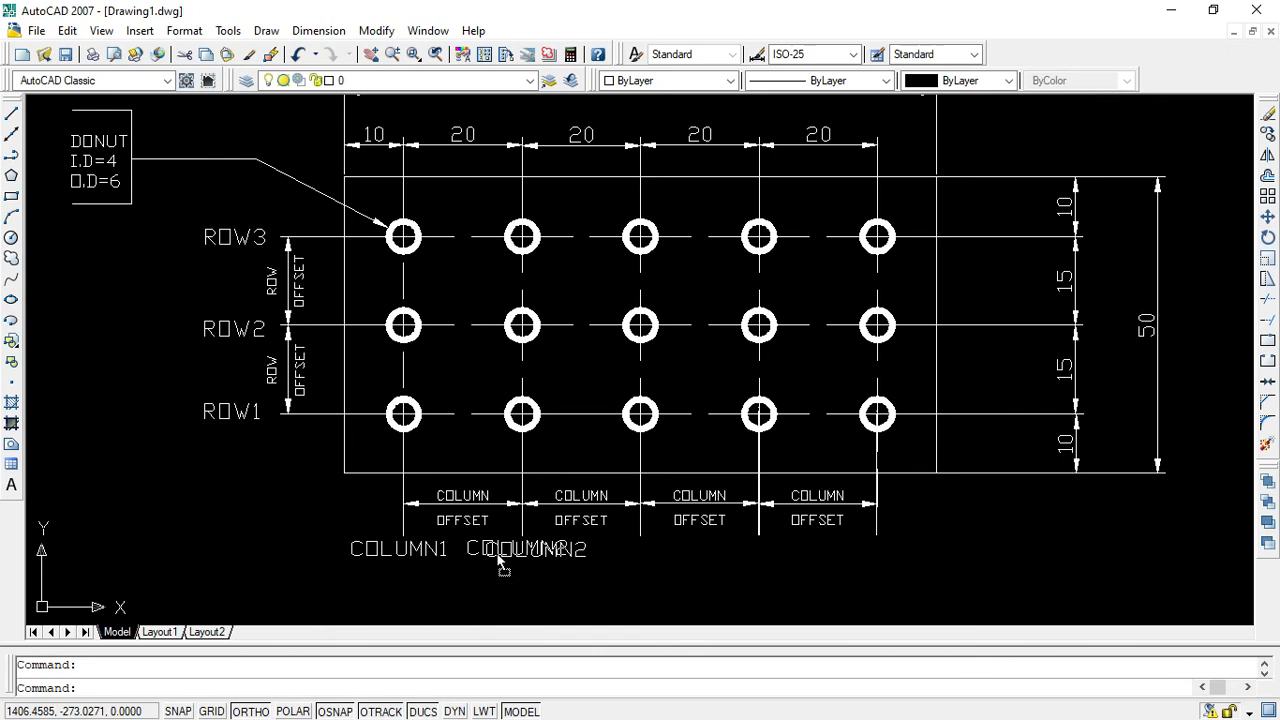
drag(497, 560, 494, 562)
drag(494, 562, 500, 557)
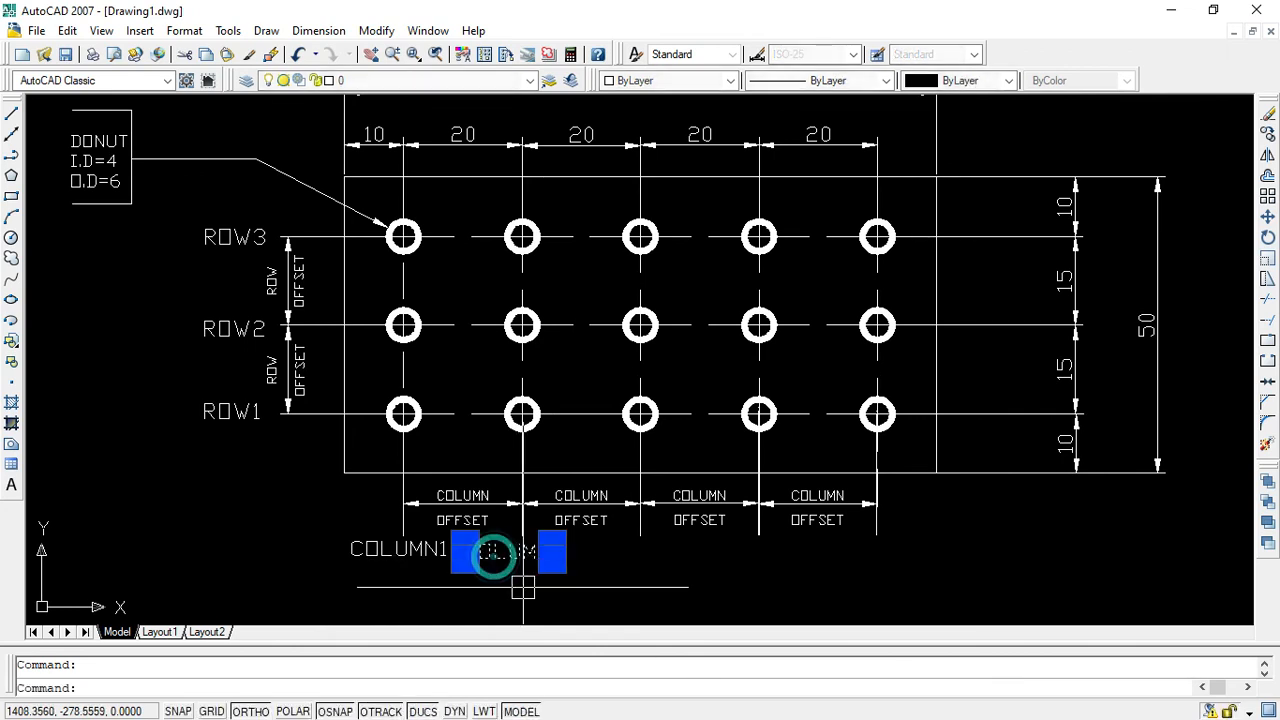
click(735, 583)
key(Escape)
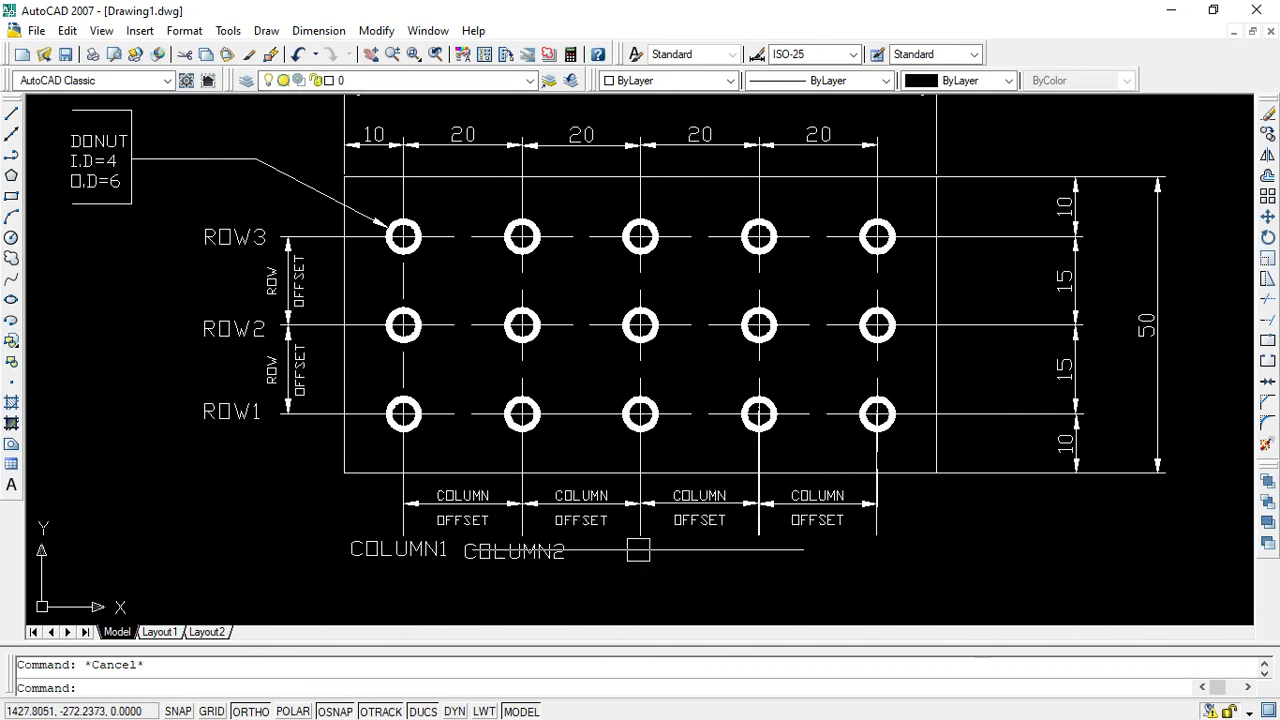
Add the multiline text label COLUMN3 below the third column of holes, level with COLUMN2.
click(11, 486)
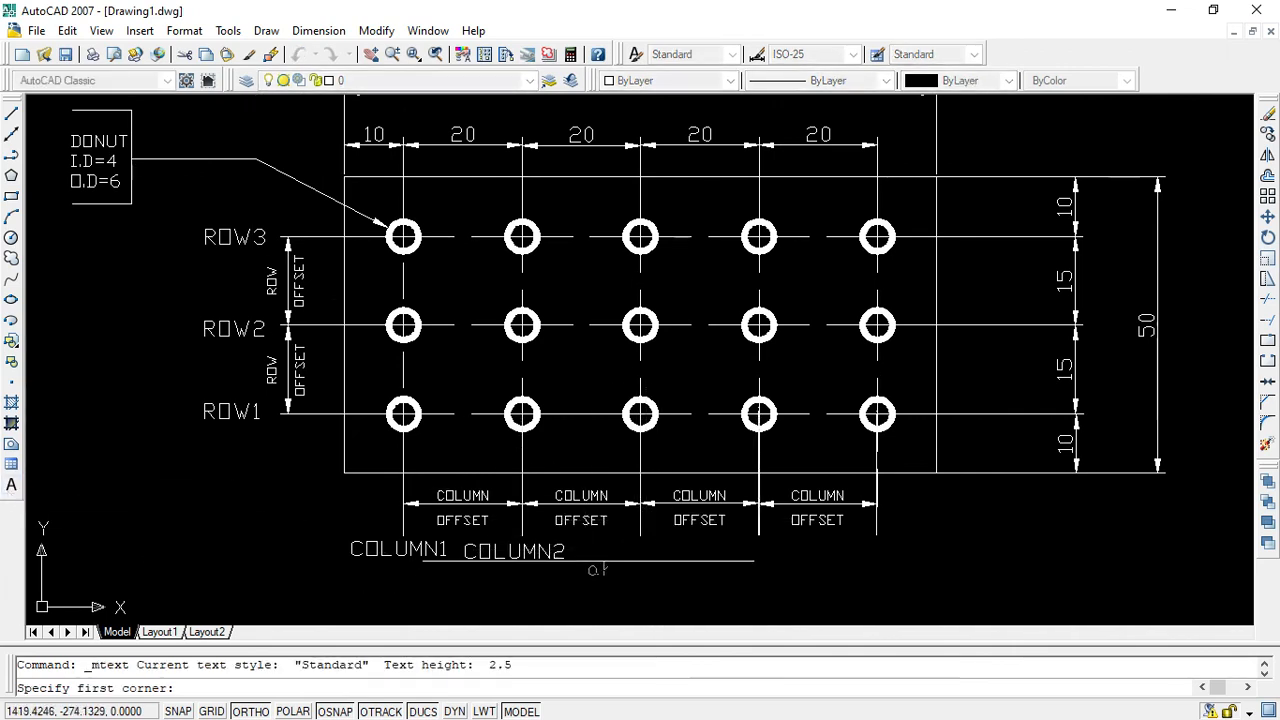
click(578, 539)
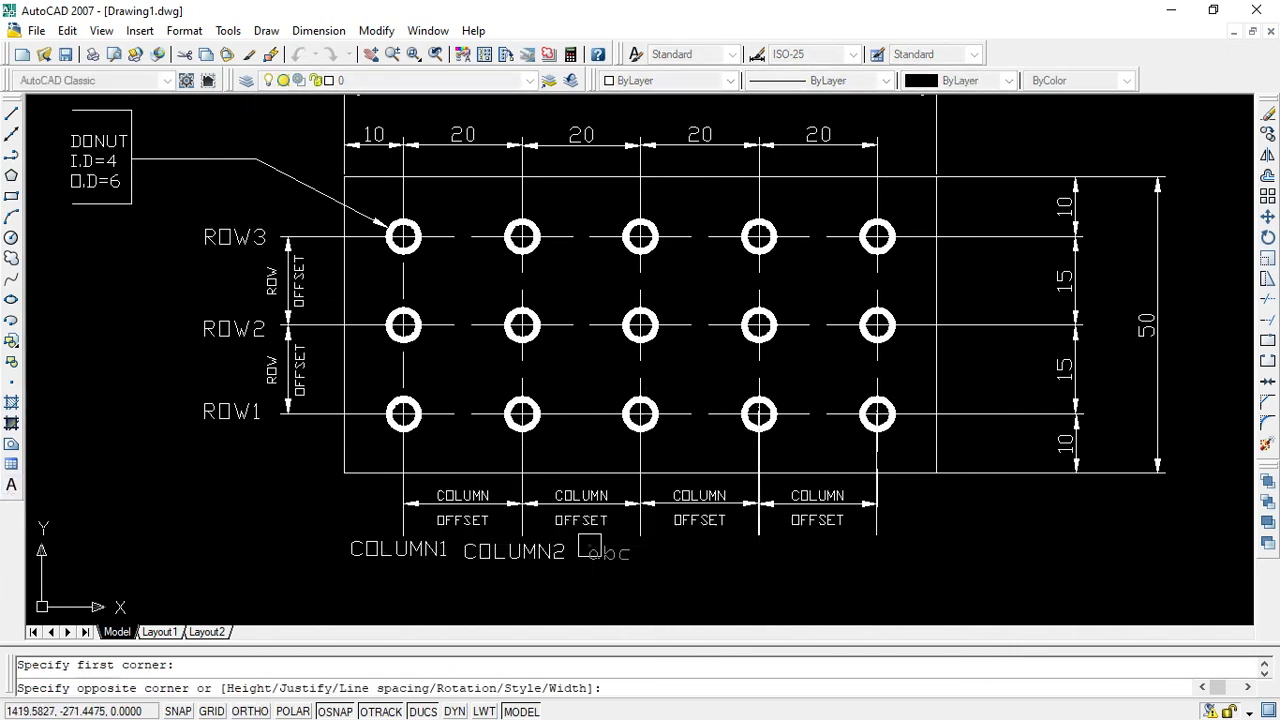
click(700, 567)
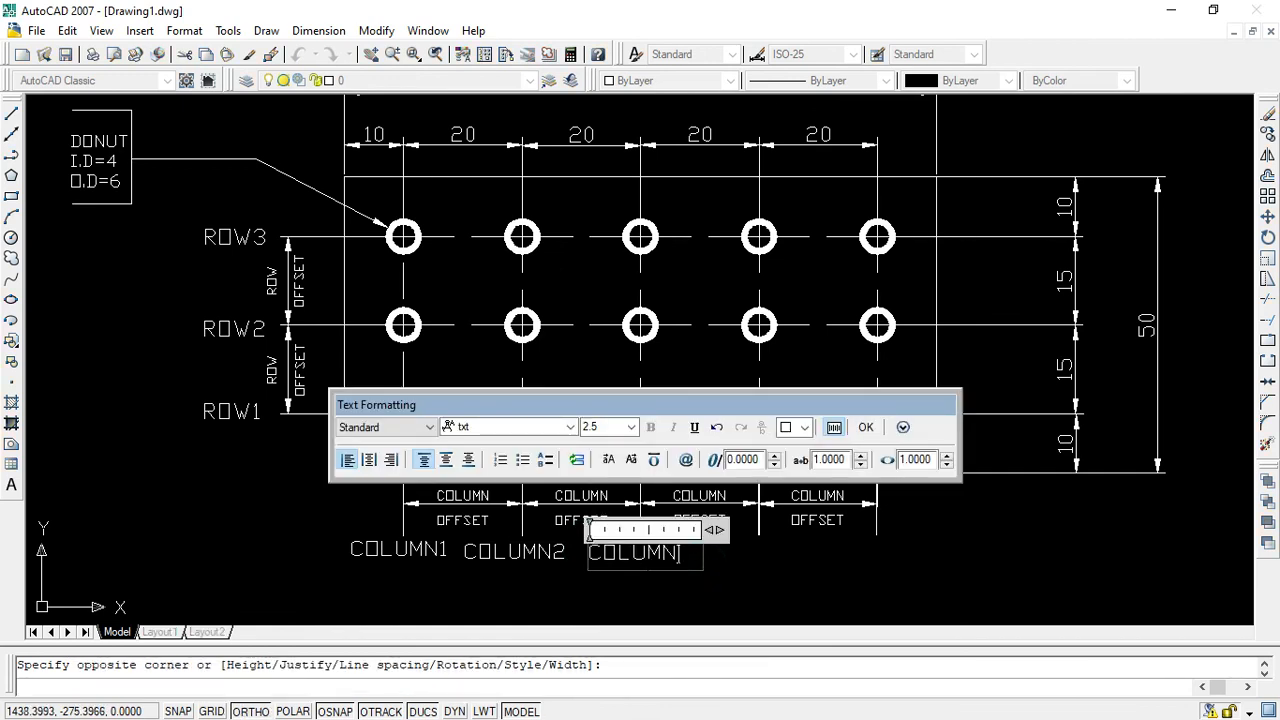
click(841, 575)
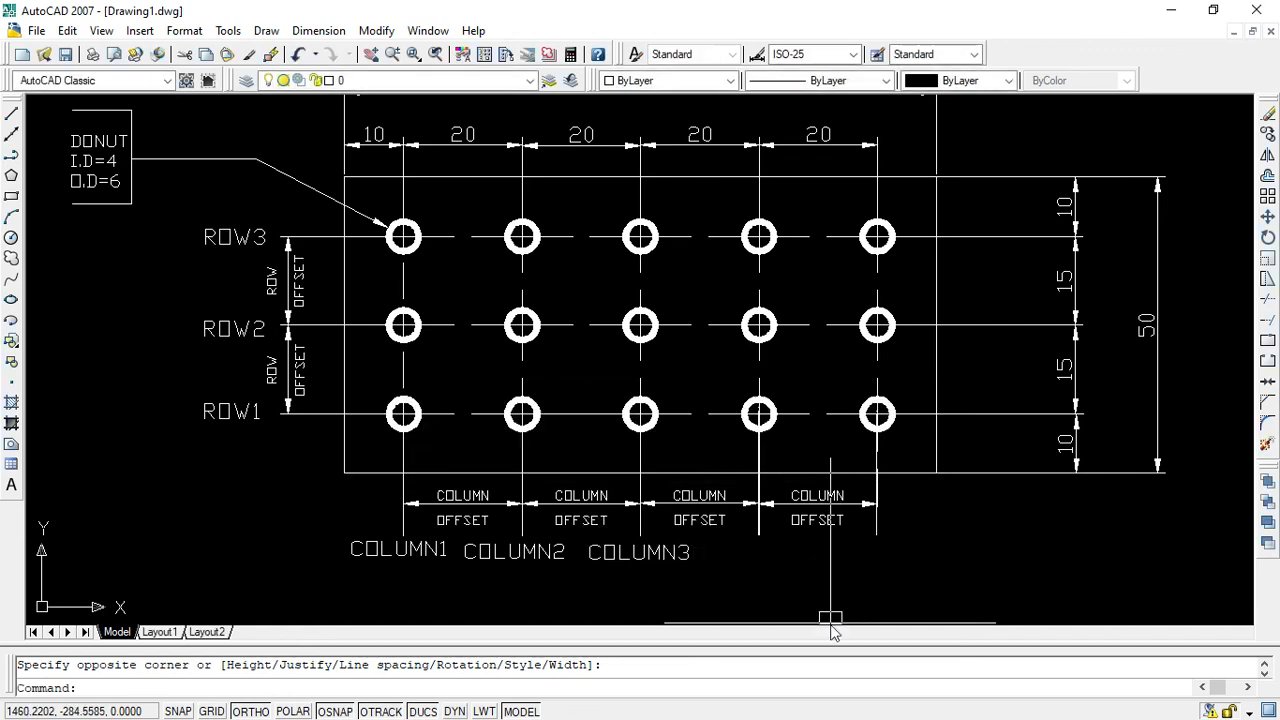
Add the multiline text label COLUMN4 below the fourth column of holes, level with COLUMN3.
click(11, 485)
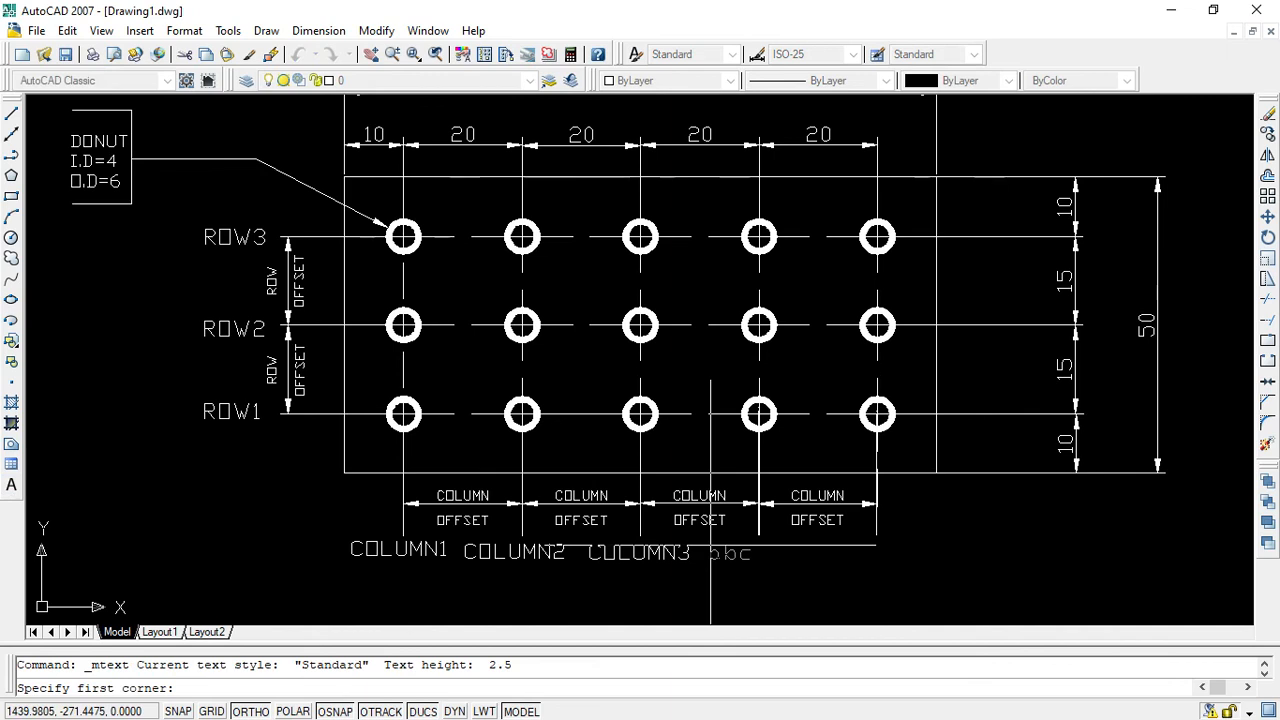
click(710, 545)
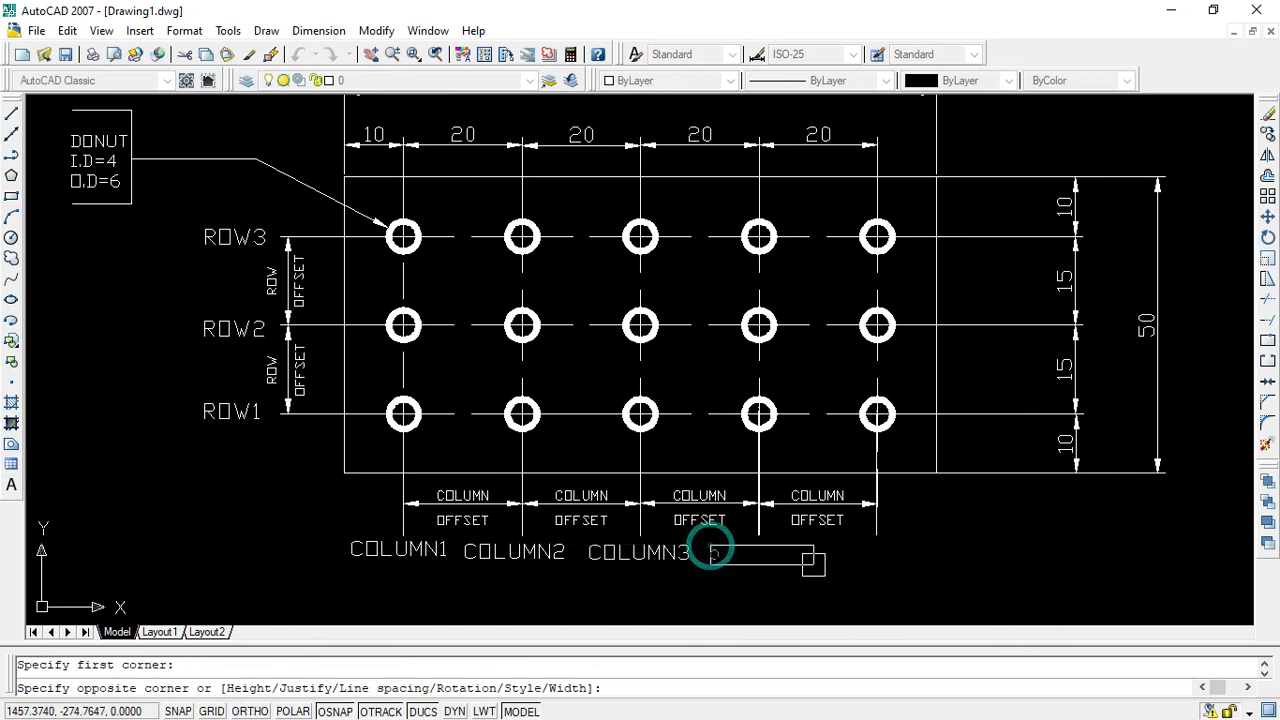
click(809, 564)
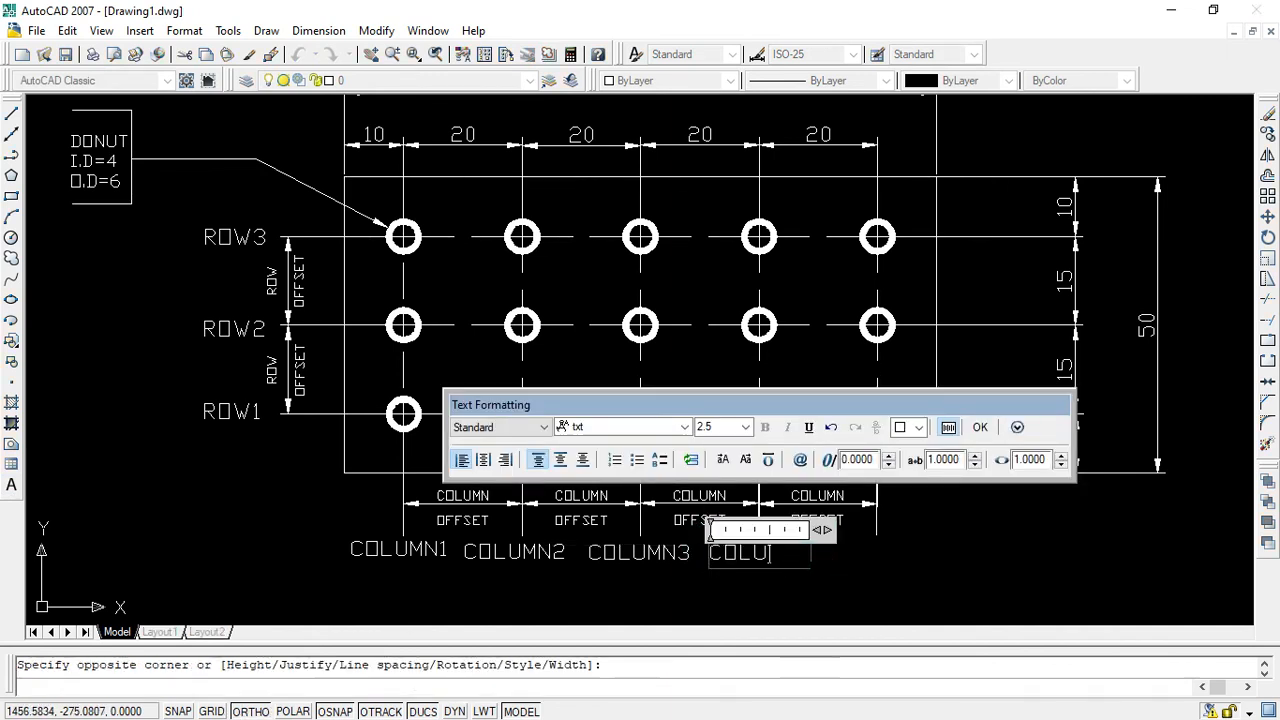
click(826, 593)
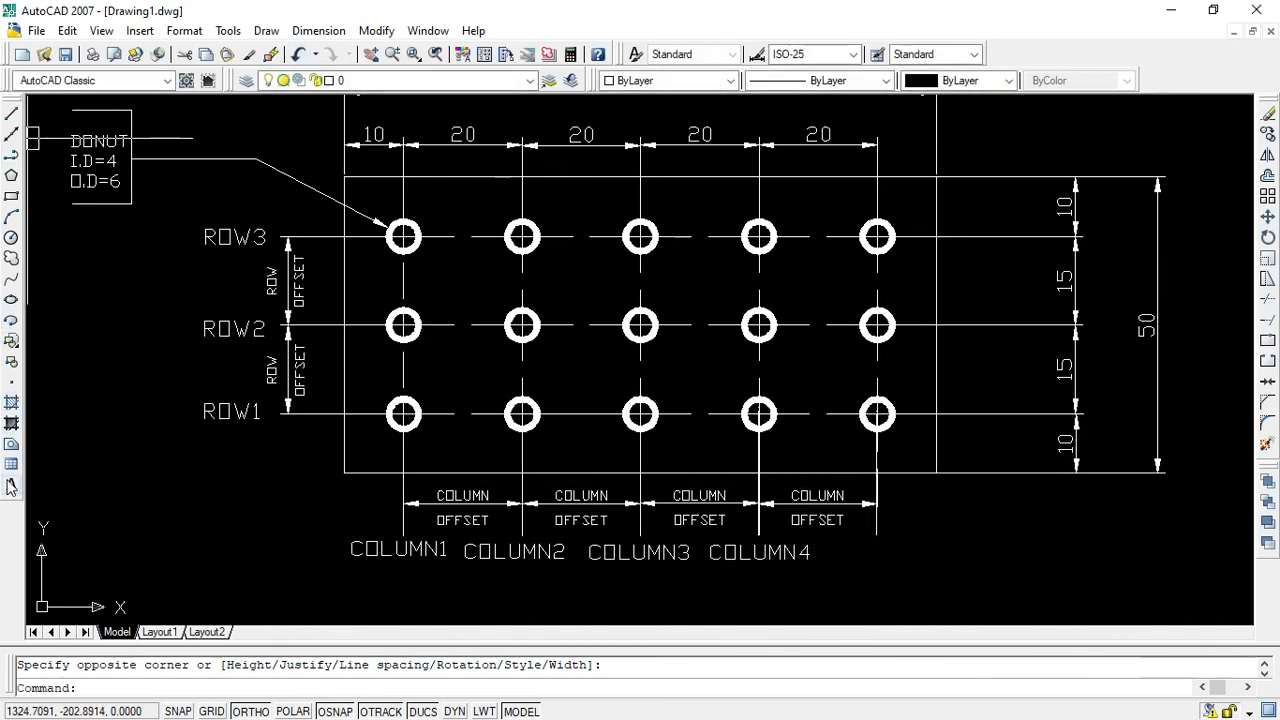
Add the multiline text label COLUMN5 below the fifth column of holes, beside COLUMN4.
click(11, 486)
click(835, 547)
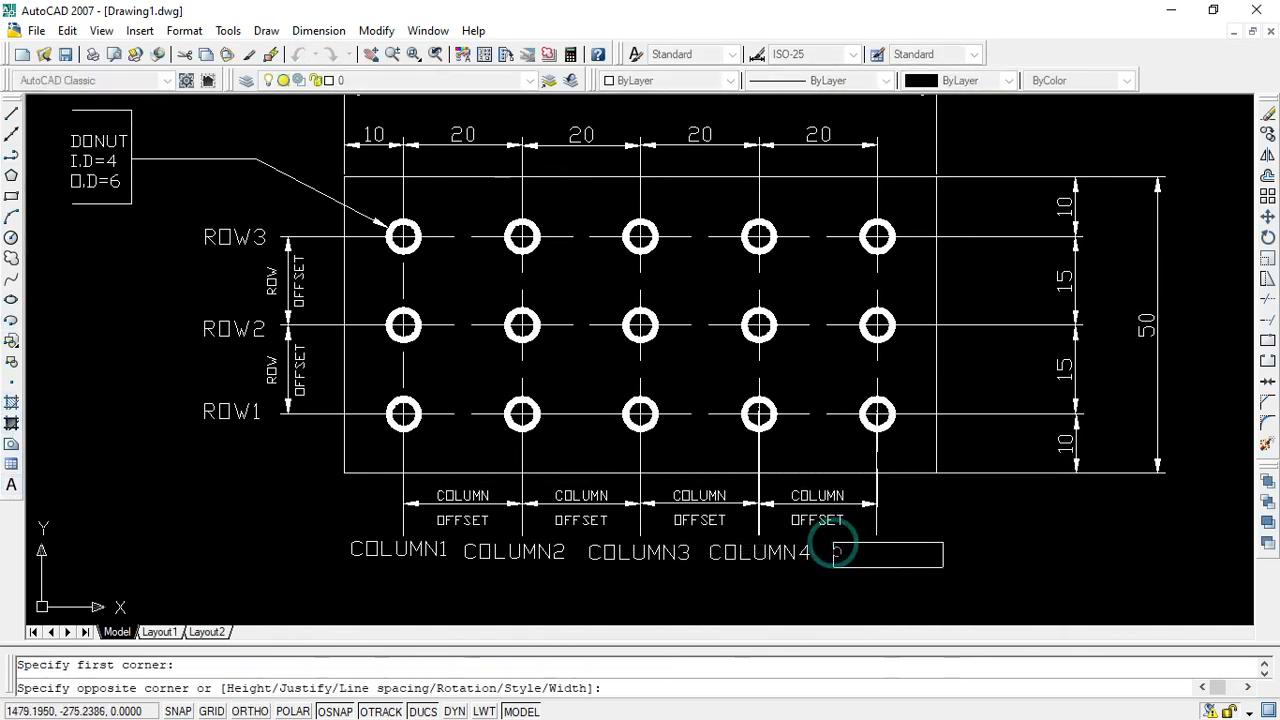
click(937, 566)
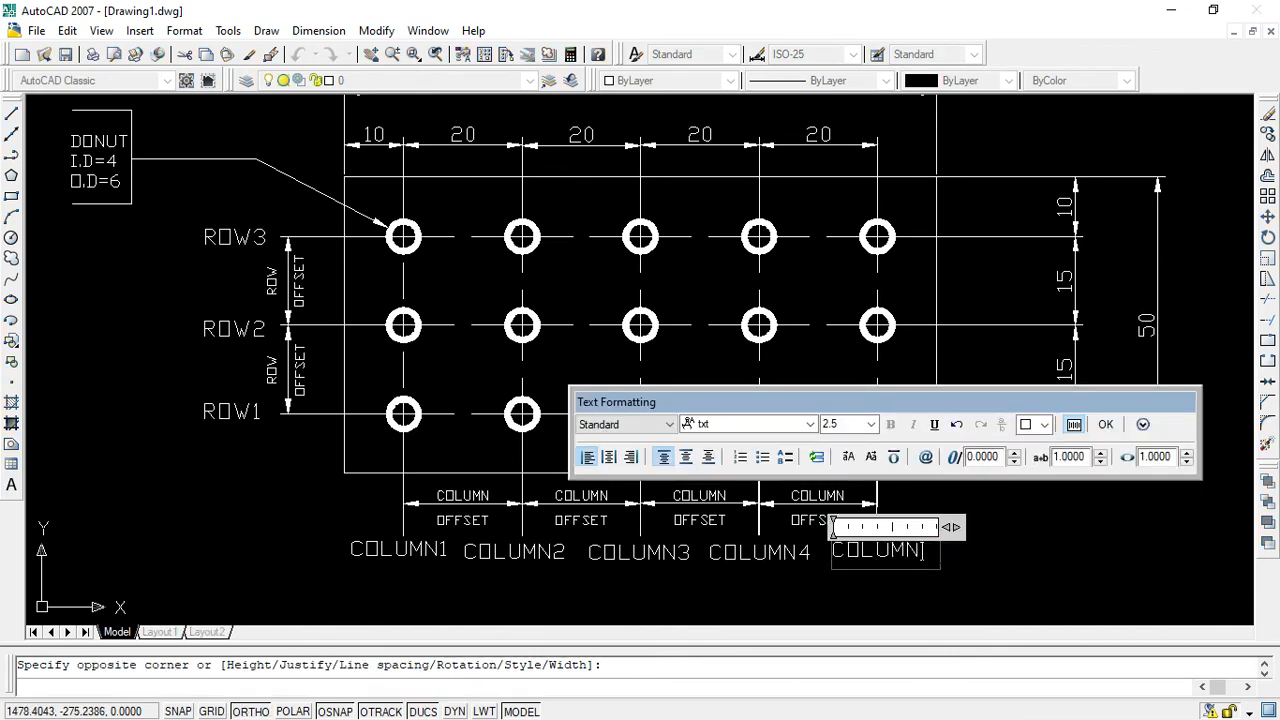
click(1077, 553)
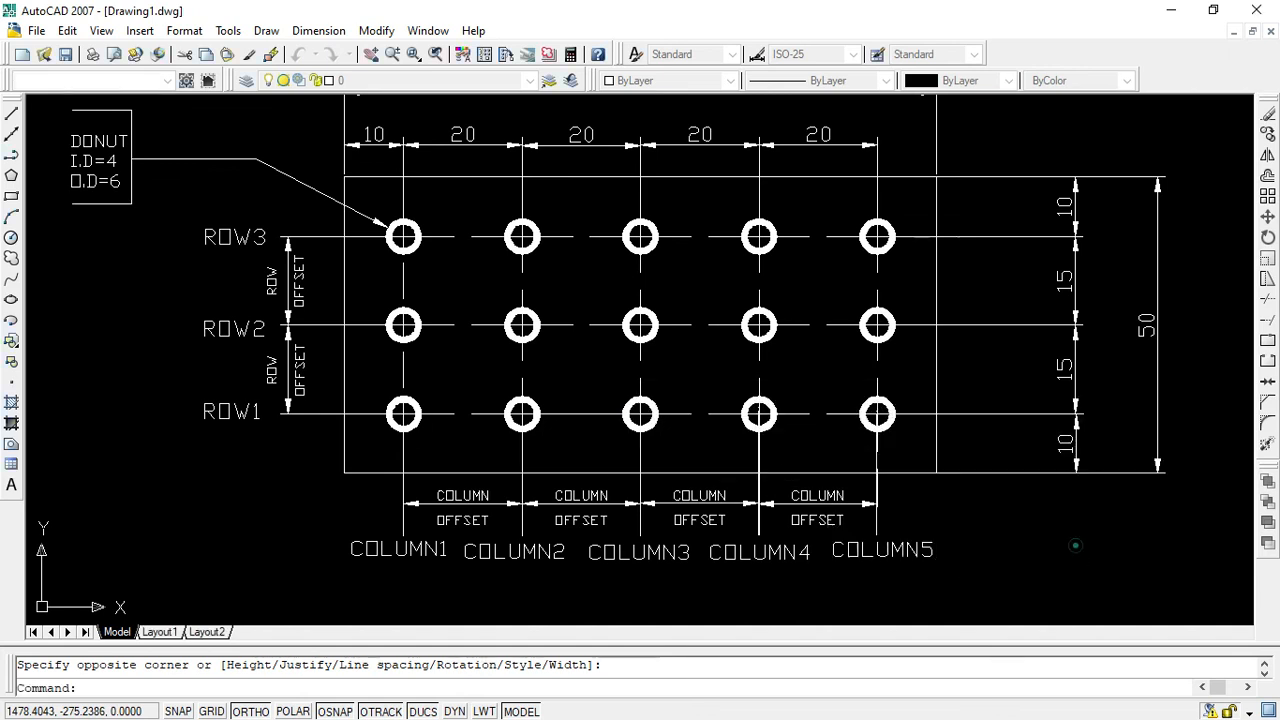
Check how the annotated plate appears on the Layout1 sheet and return to model space.
scroll(879, 497, down, 6)
scroll(879, 497, up, 3)
scroll(879, 497, up, 2)
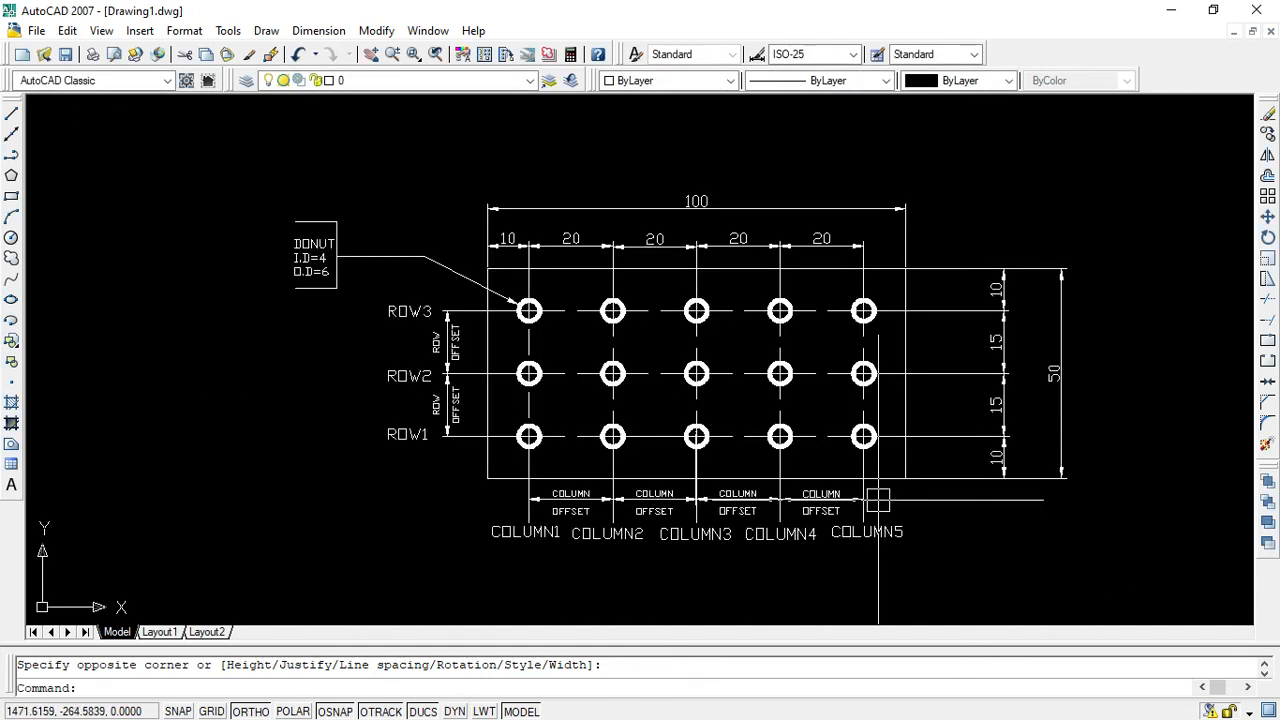
click(159, 632)
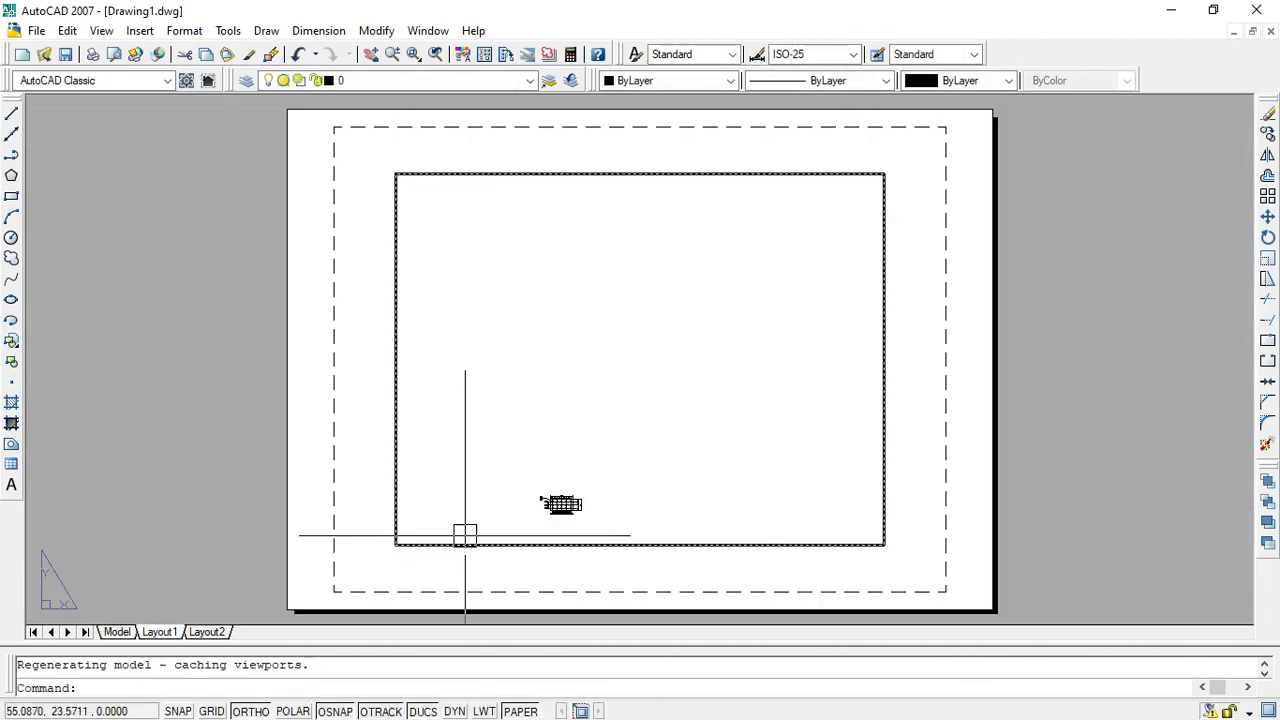
scroll(466, 534, up, 2)
scroll(466, 534, down, 1)
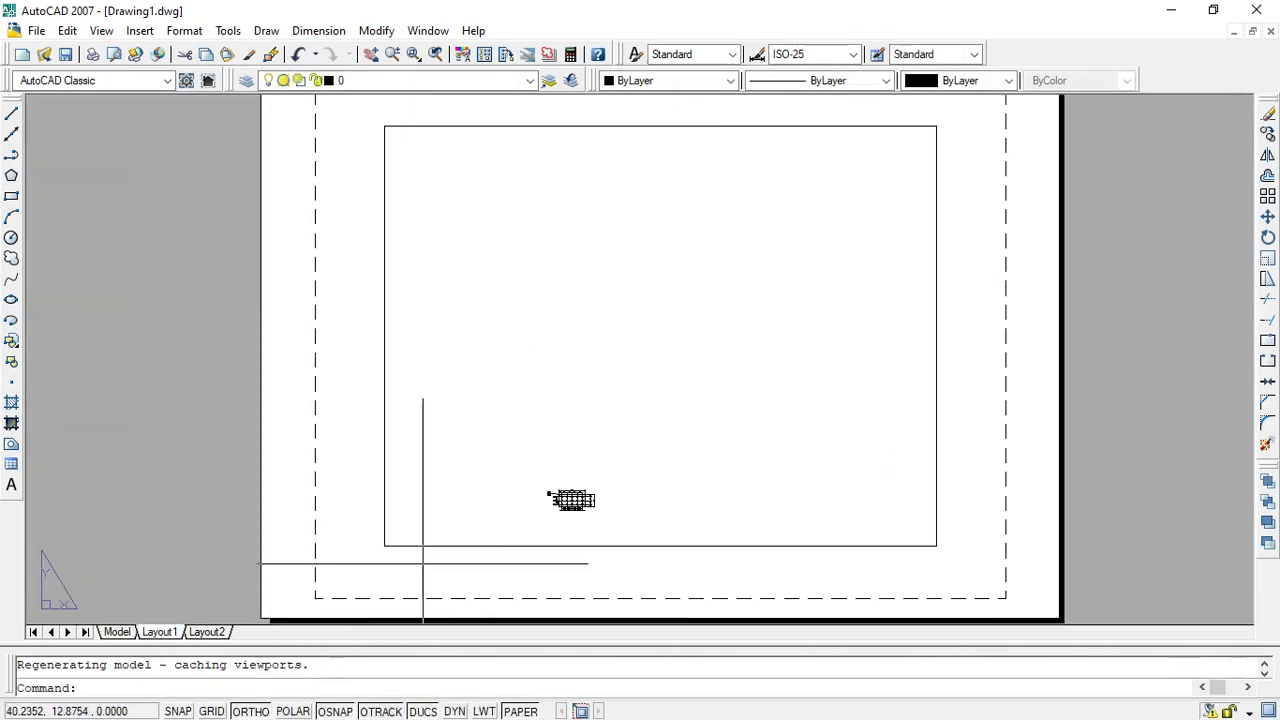
click(117, 632)
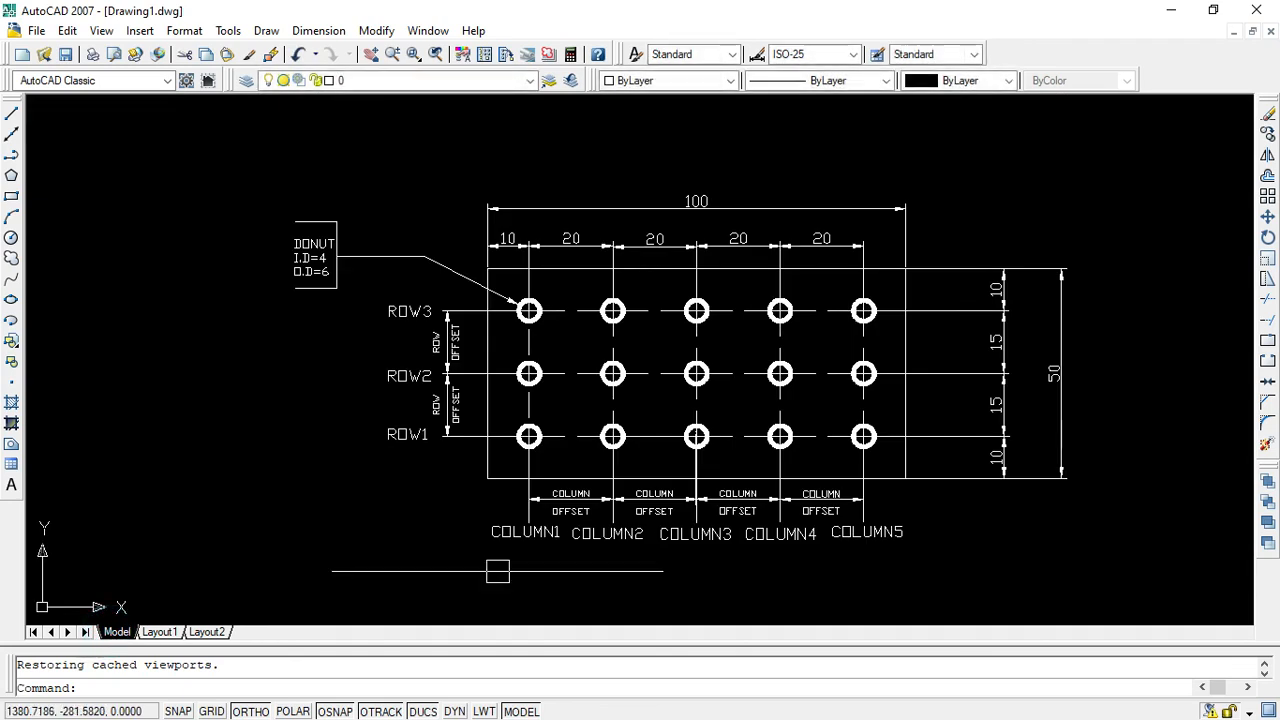
scroll(868, 450, down, 2)
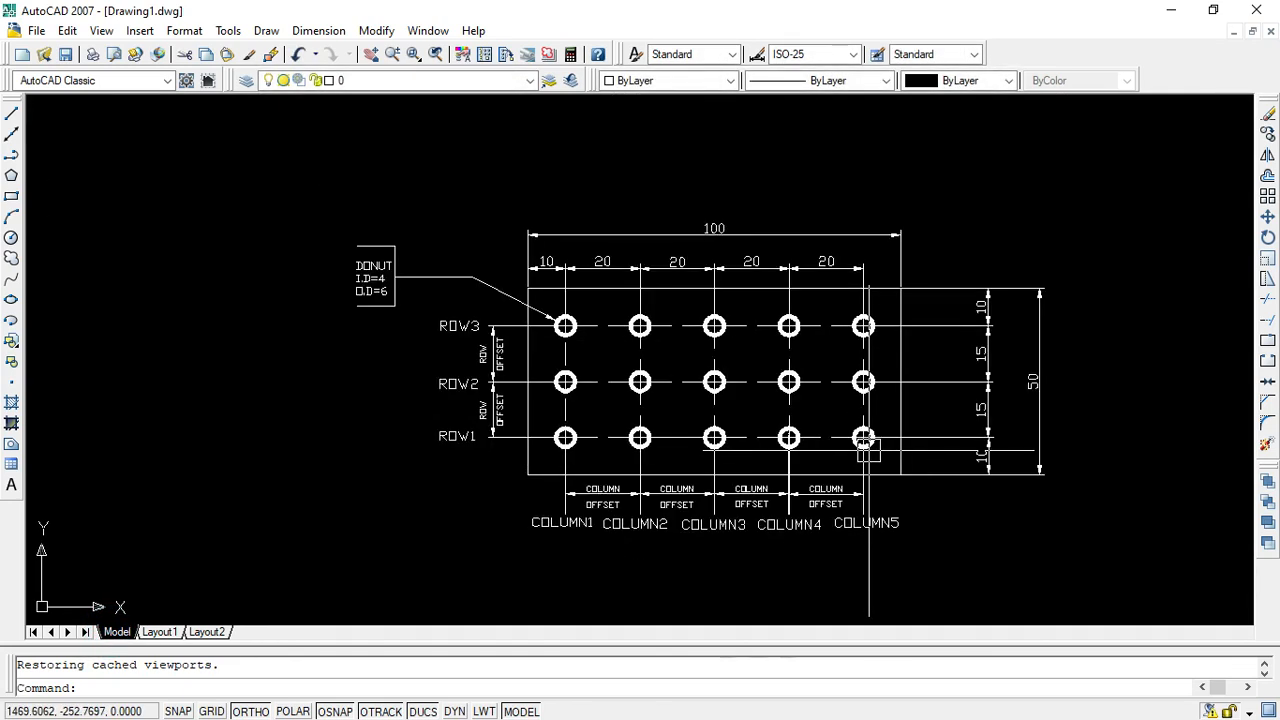
Zoom the model view with the All option to show the whole drawing area.
click(104, 687)
text(XOOM)
key(Return)
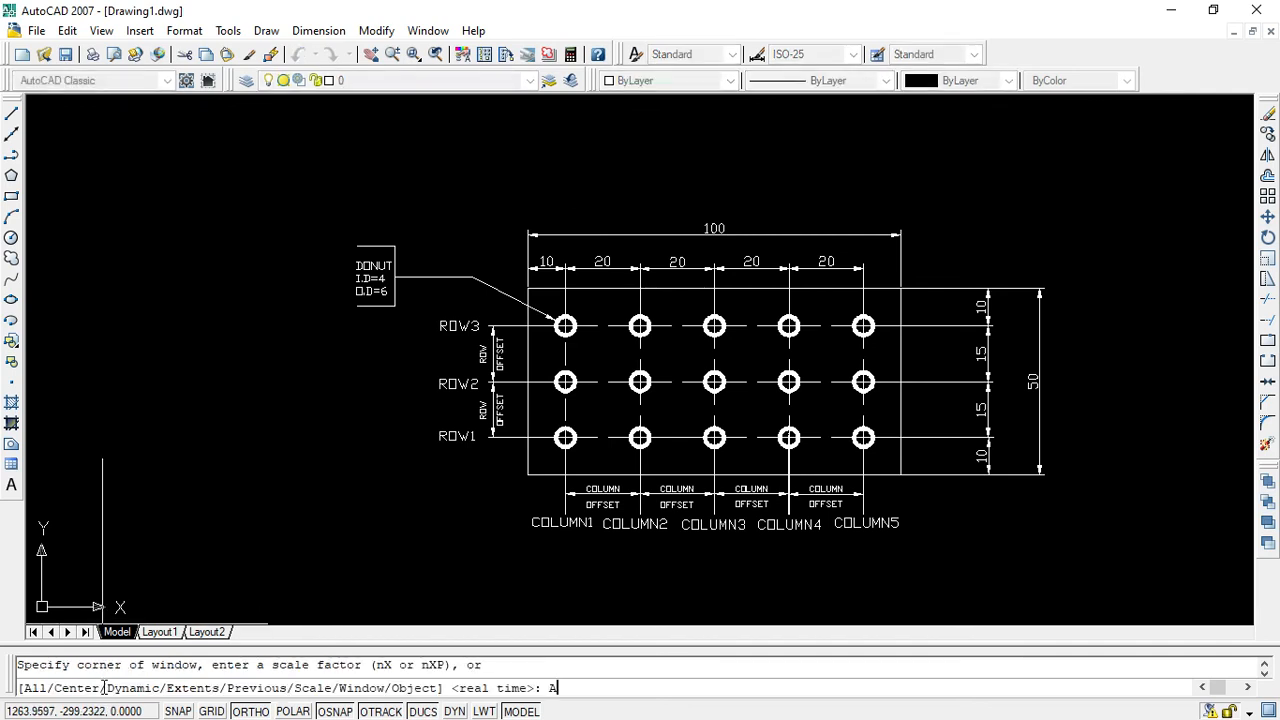
text(ALL)
key(Return)
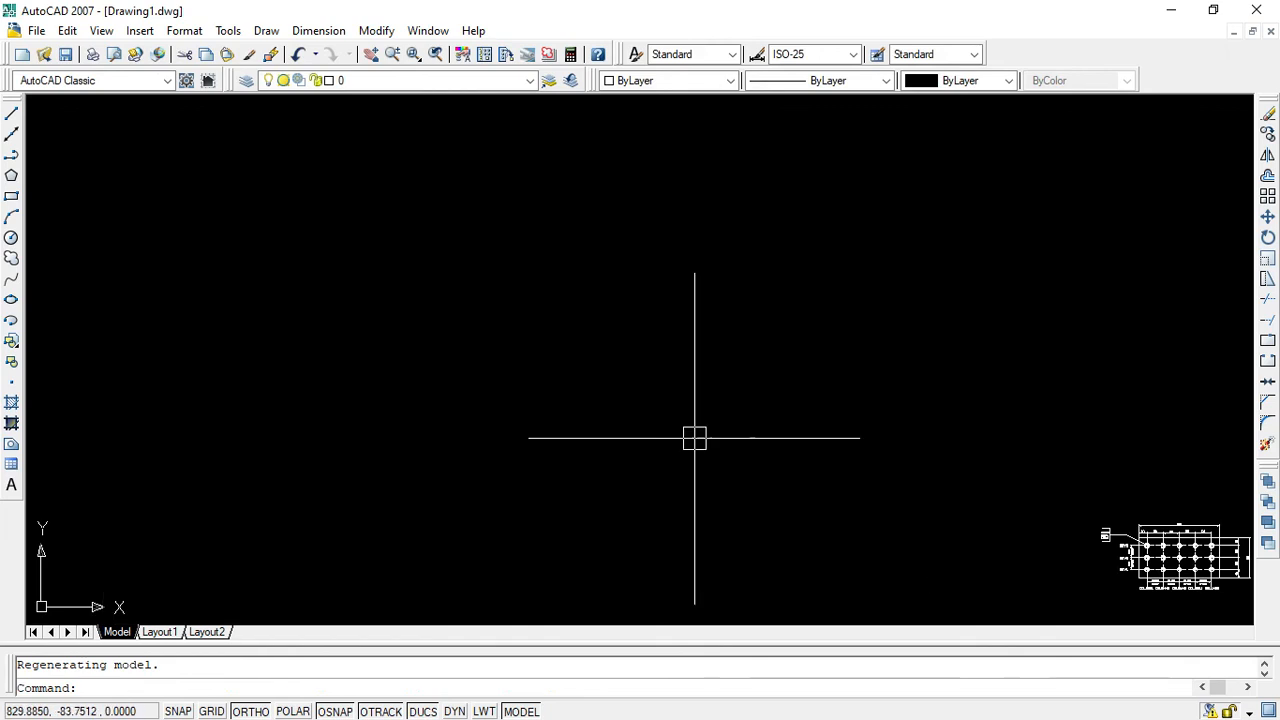
Centre the plate in the view and enlarge it to review all its dimensions and labels.
click(370, 54)
mouse_move(1092, 514)
mouse_down()
mouse_move(334, 211)
mouse_move(500, 351)
mouse_up()
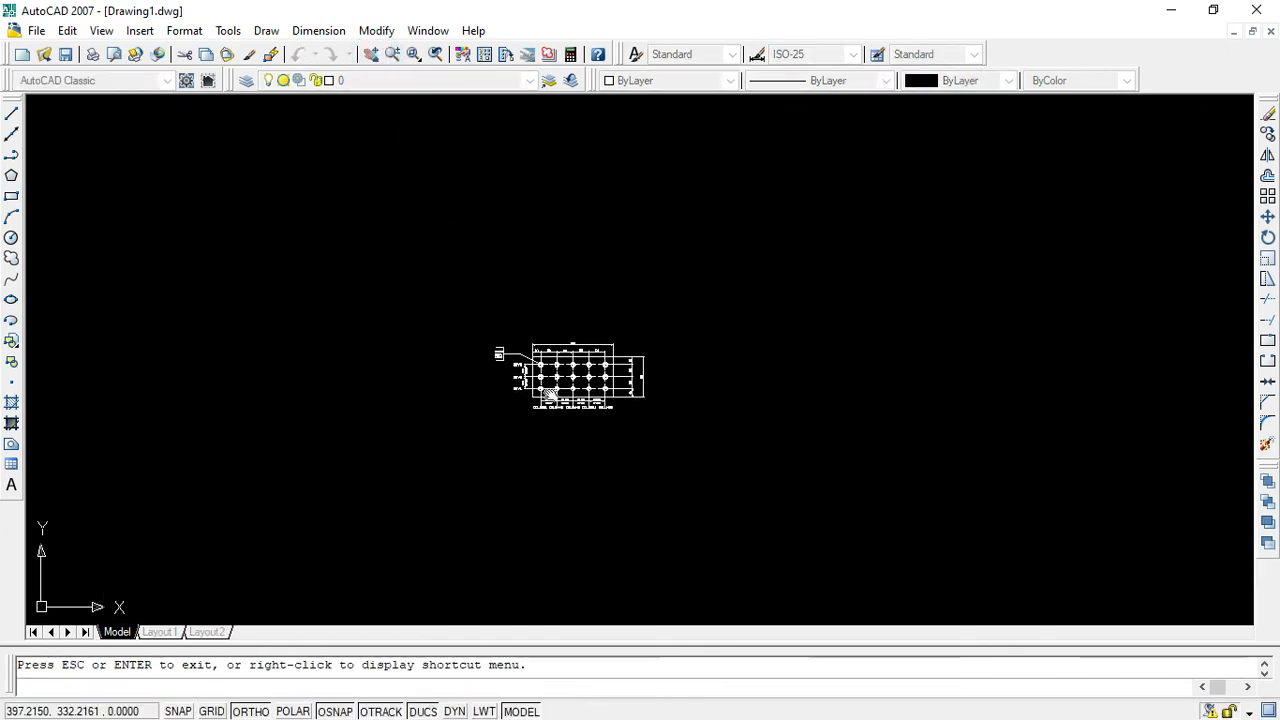
scroll(557, 400, up, 8)
scroll(690, 350, down, 2)
mouse_move(646, 262)
mouse_down()
mouse_move(581, 366)
mouse_move(579, 347)
mouse_up()
scroll(709, 400, up, 2)
scroll(711, 406, down, 4)
scroll(709, 405, up, 3)
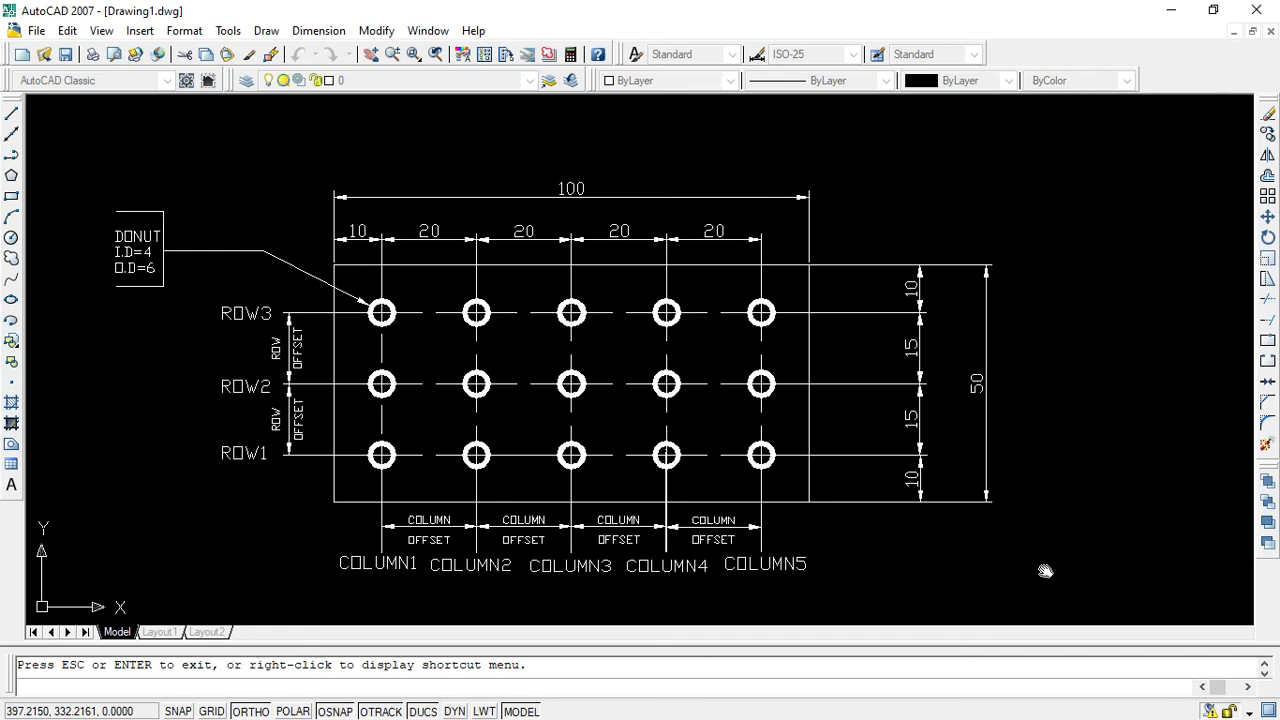
key(Escape)
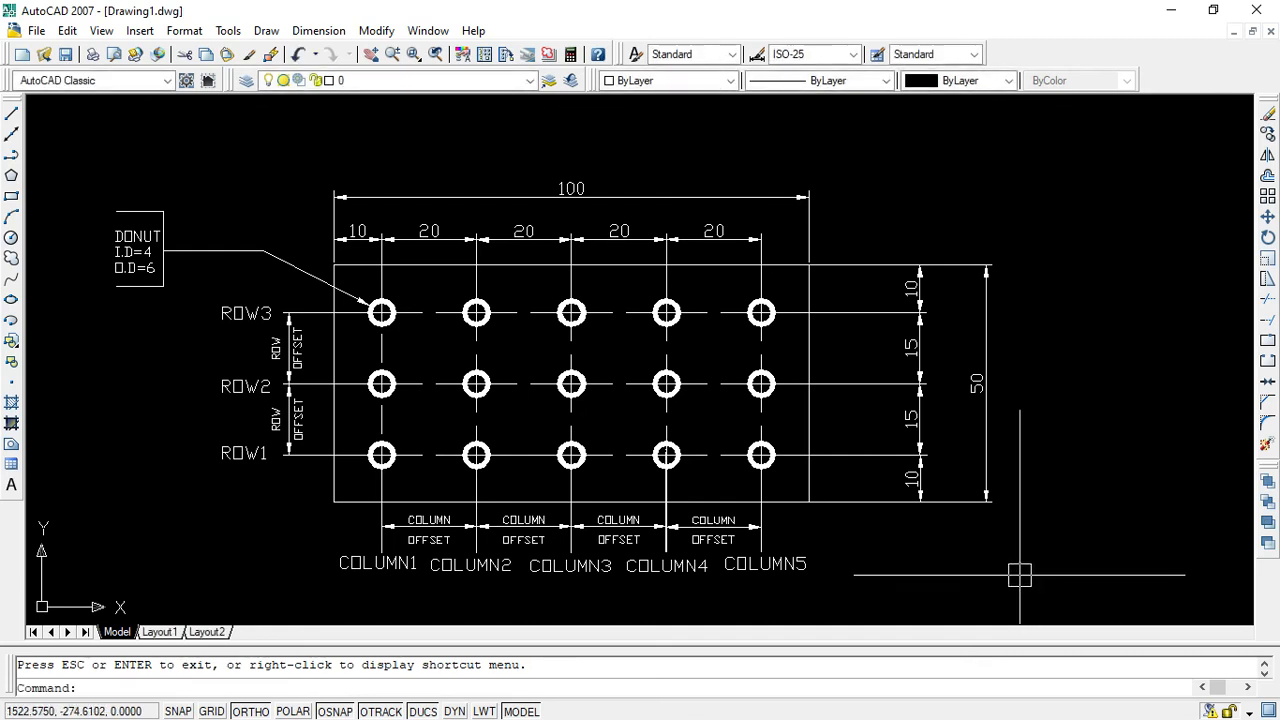
Turn off extension lines 1 and 2 of the plate's overall height dimension in its properties, then clear the selection and close the properties.
click(970, 263)
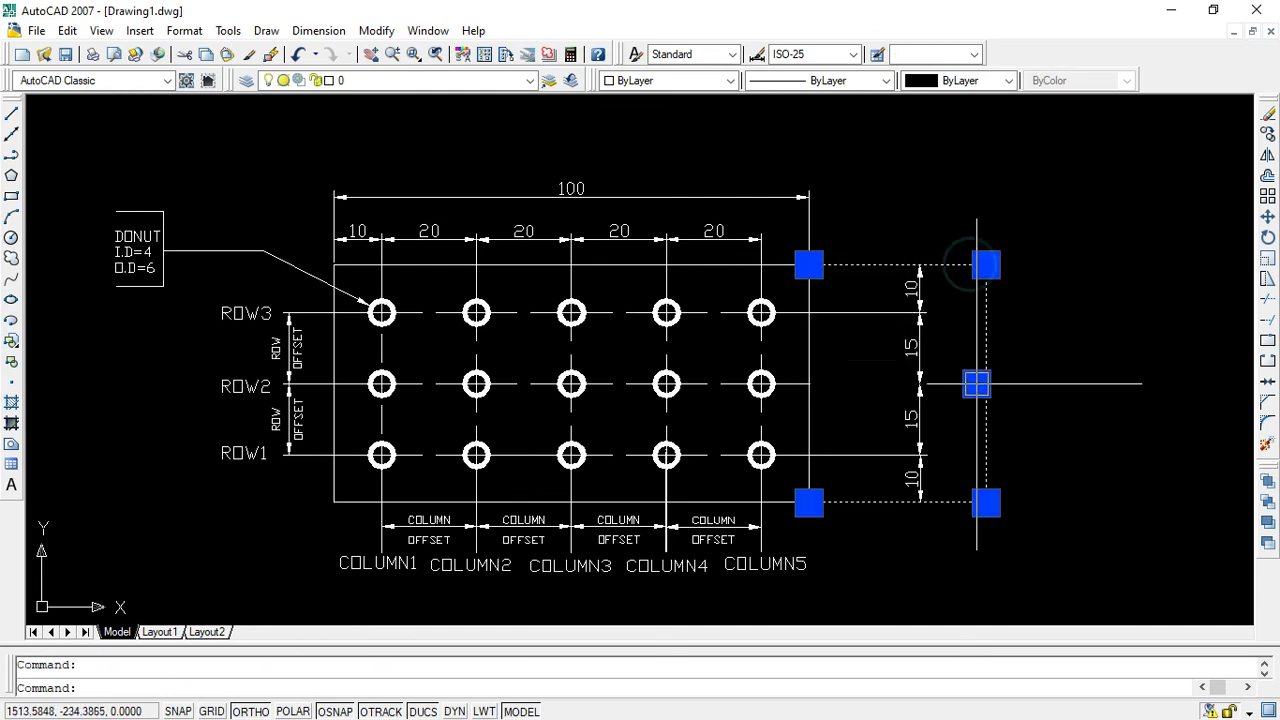
double_click(954, 264)
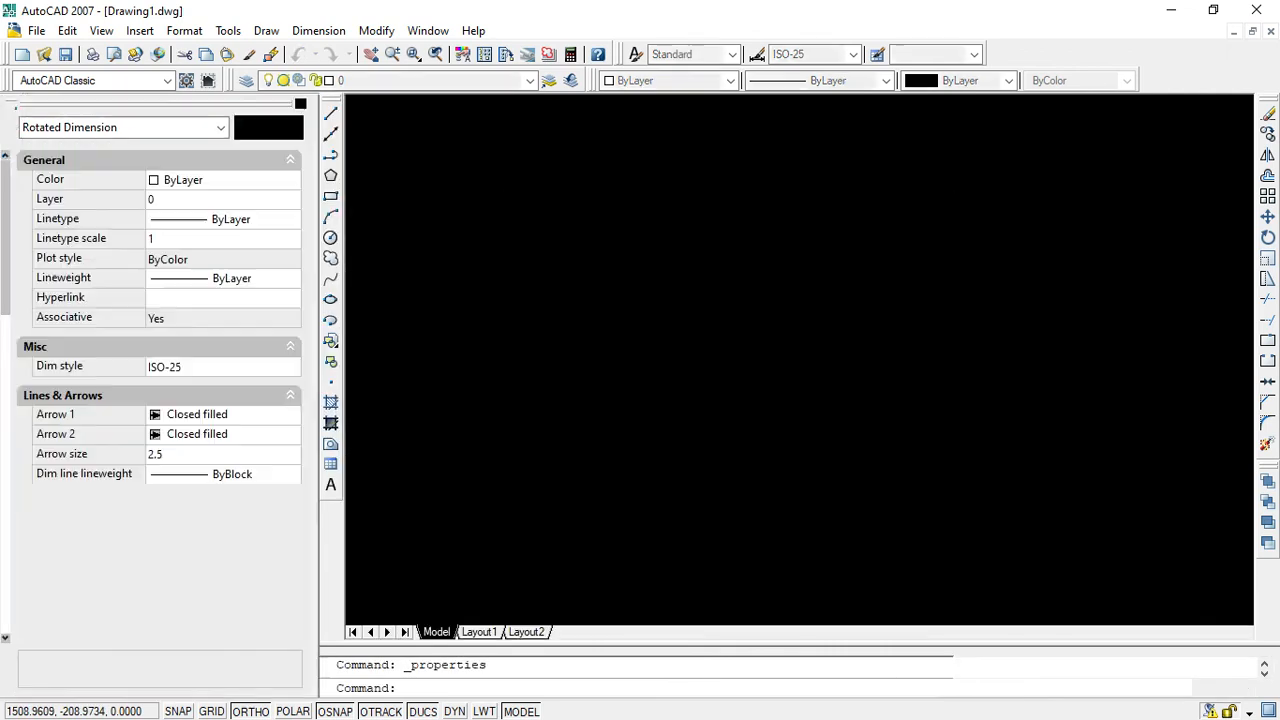
scroll(75, 400, down, 3)
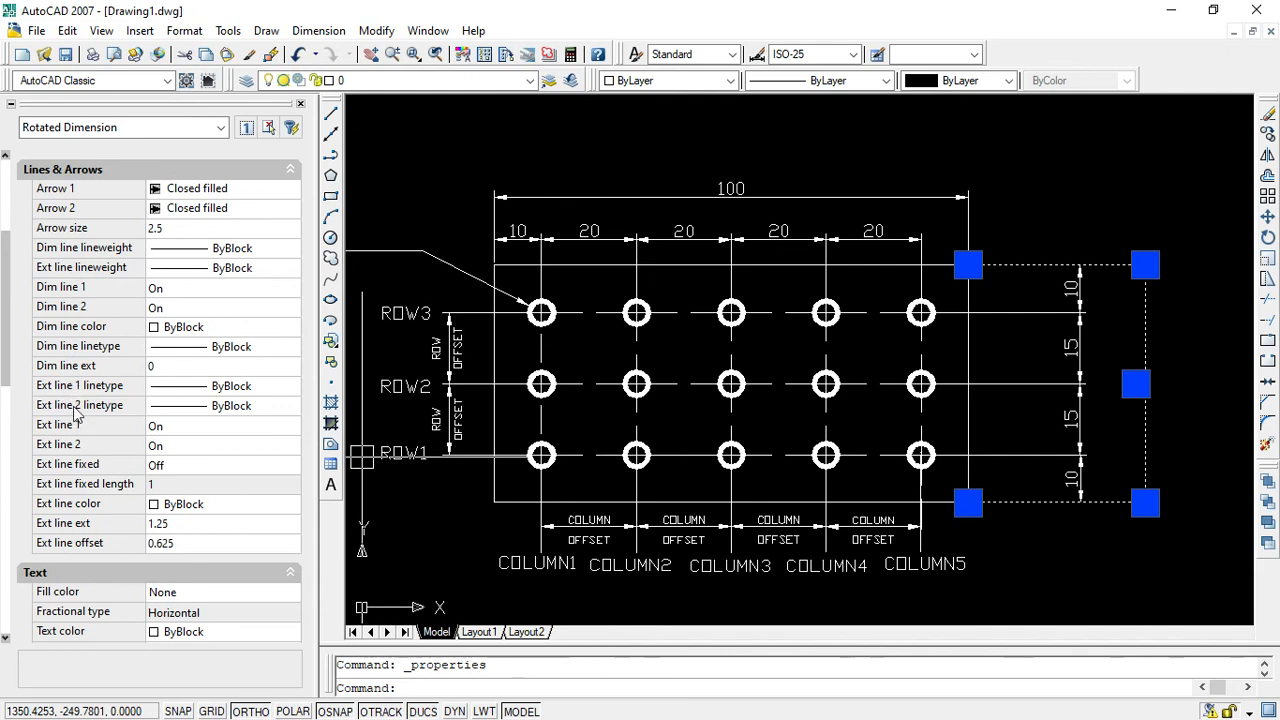
click(157, 428)
click(165, 424)
click(175, 455)
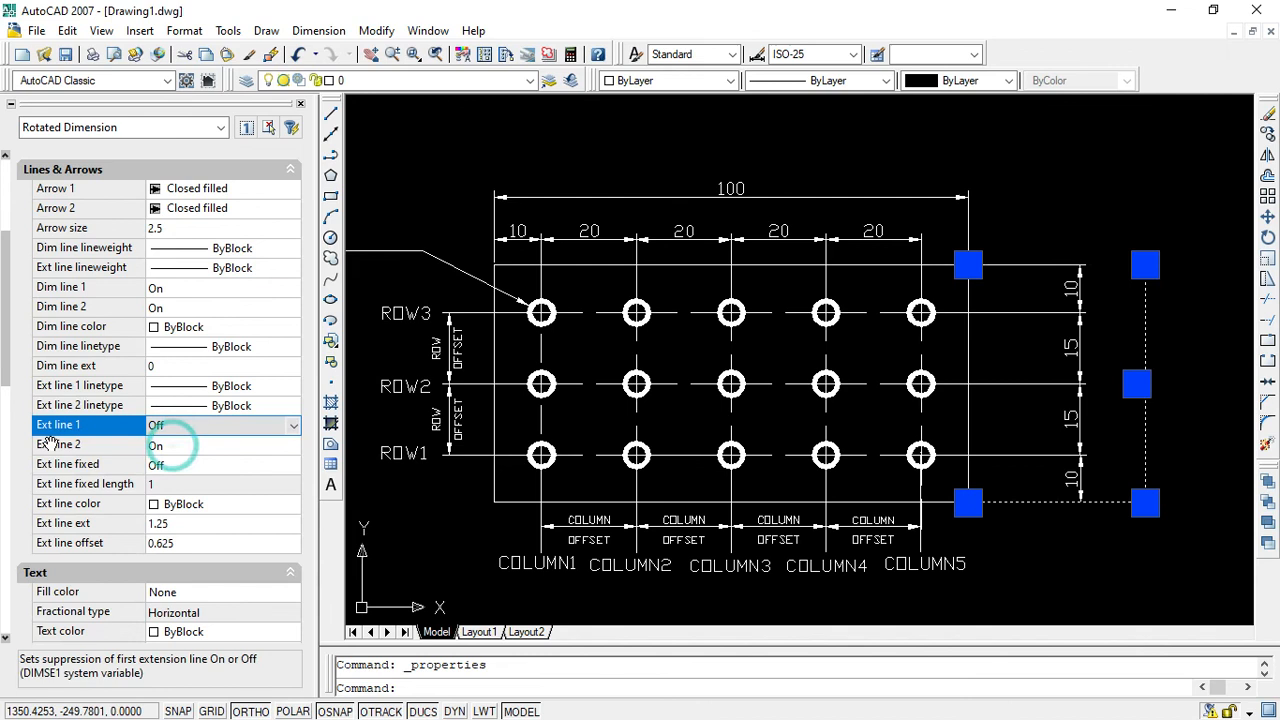
click(50, 444)
click(175, 450)
click(175, 463)
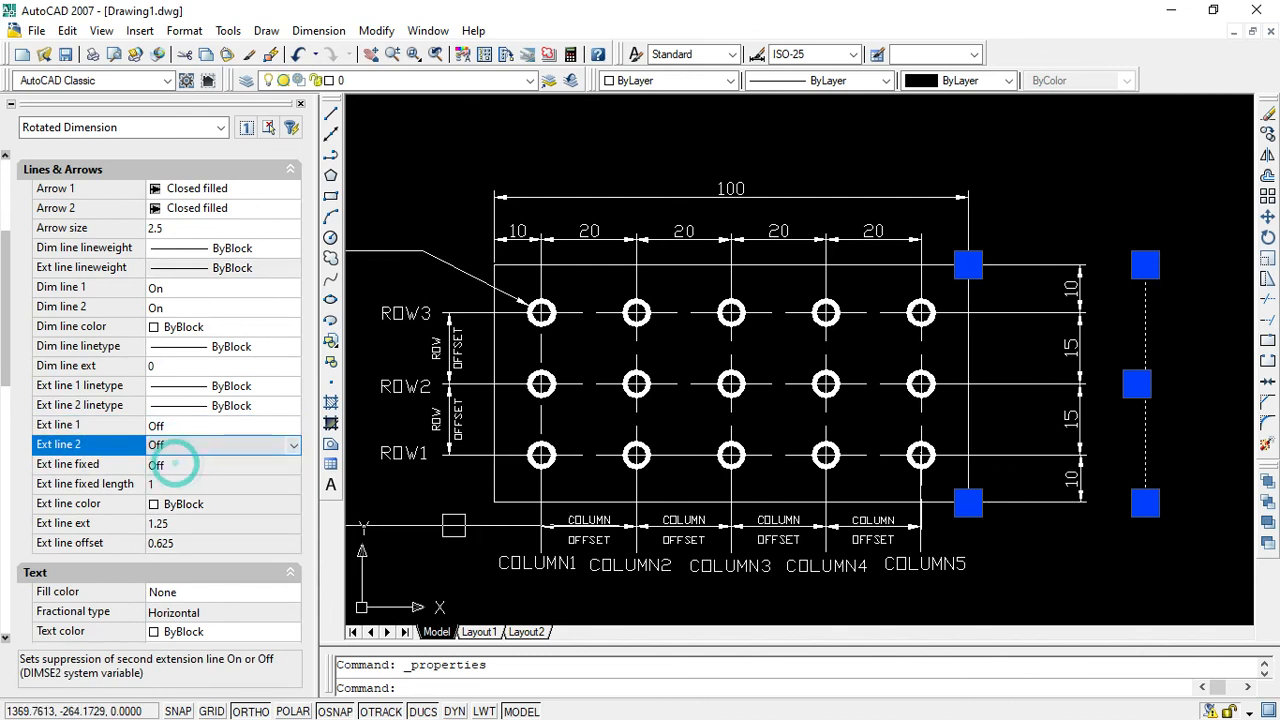
key(Escape)
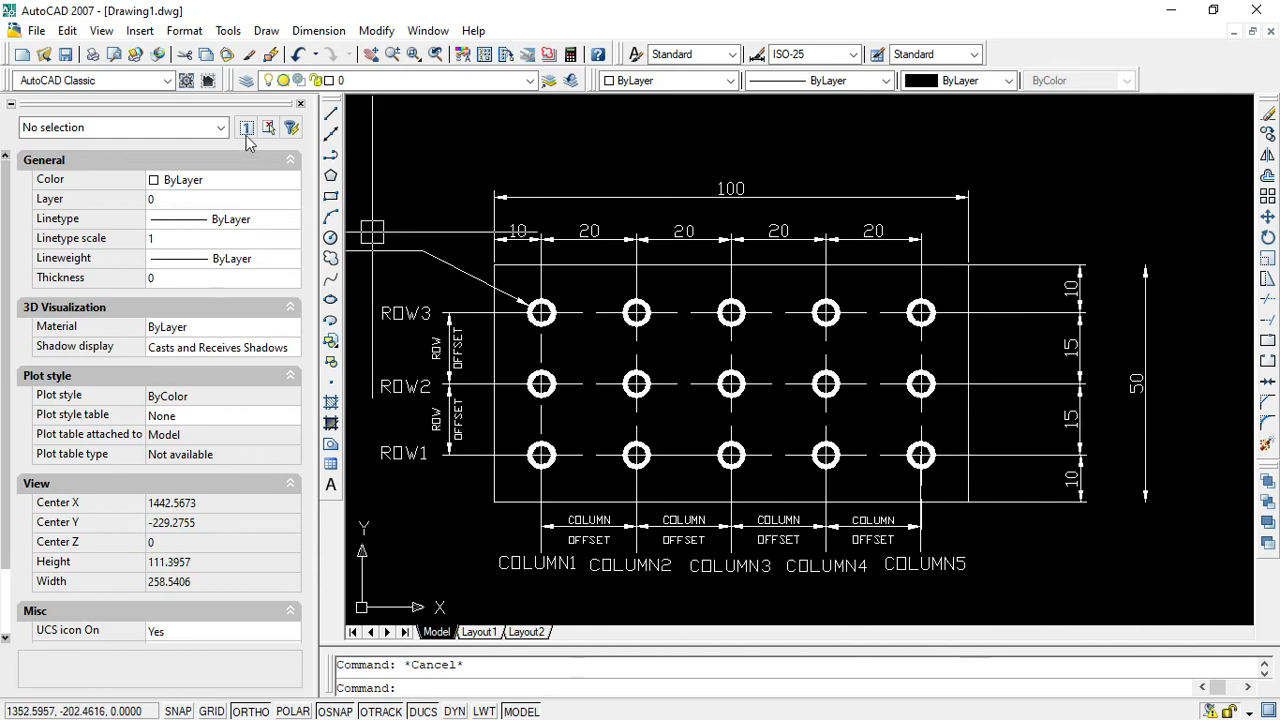
click(300, 105)
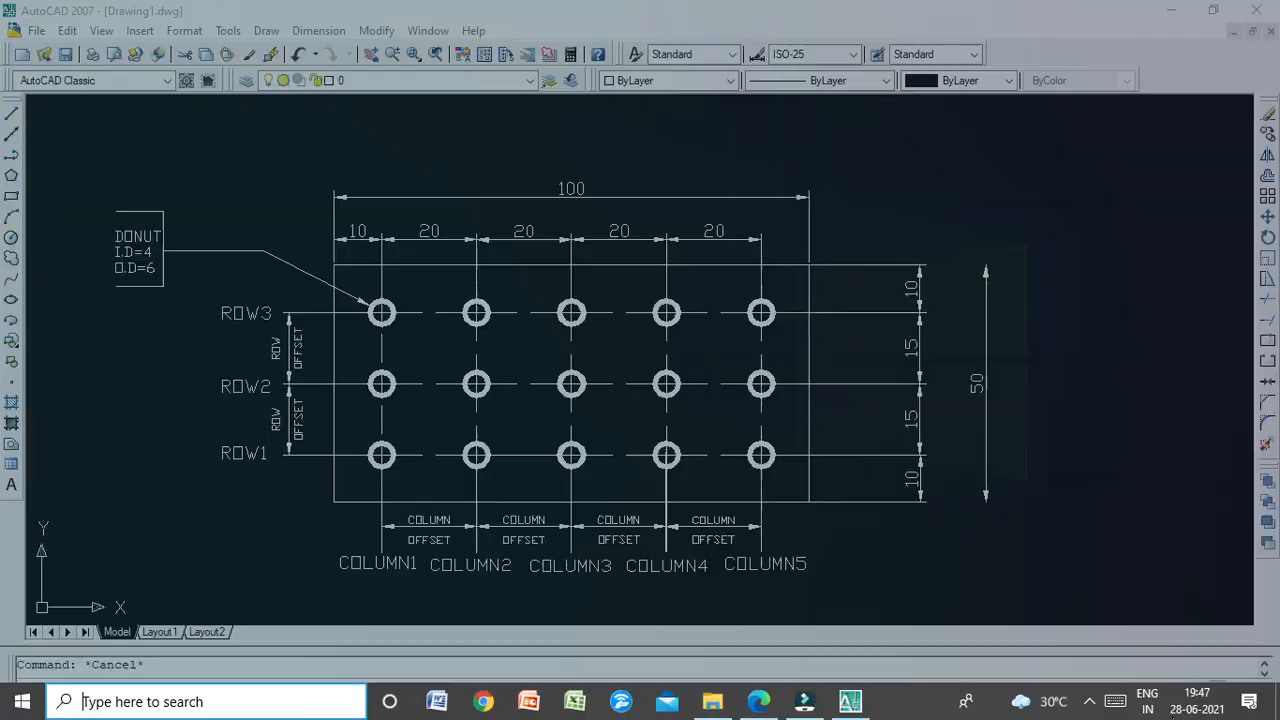
key(super)
click(1088, 700)
click(1083, 674)
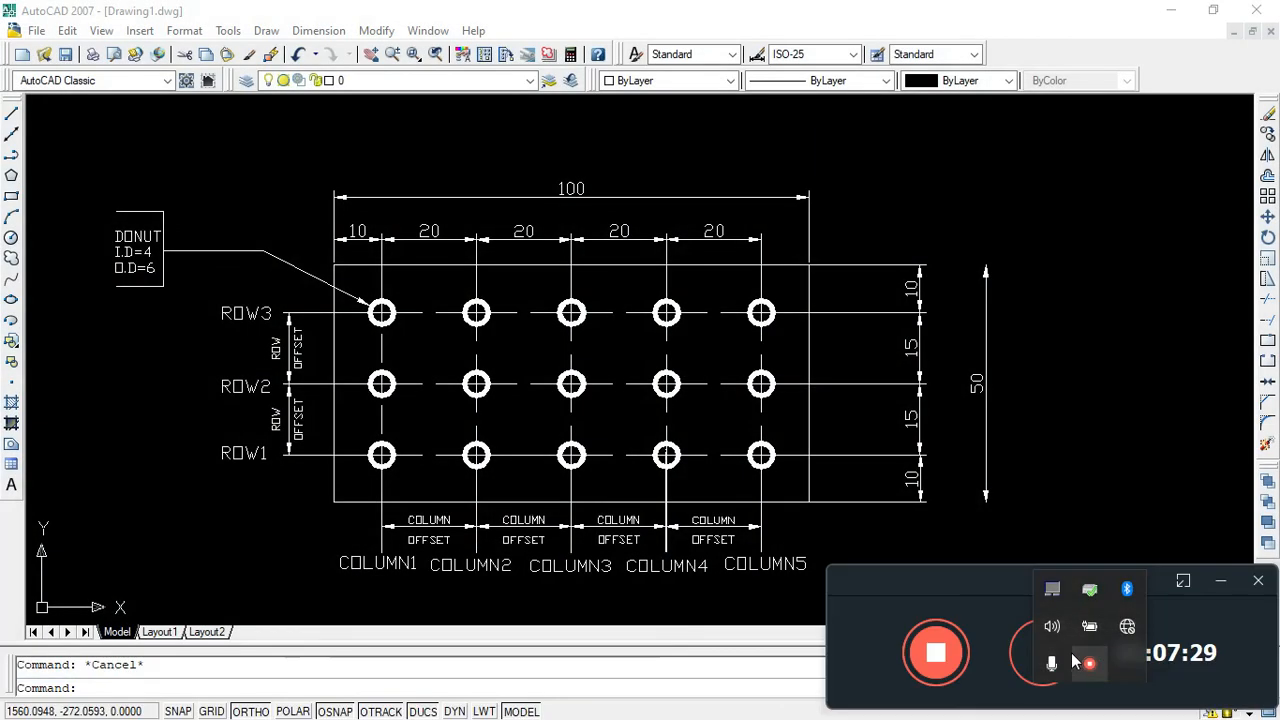